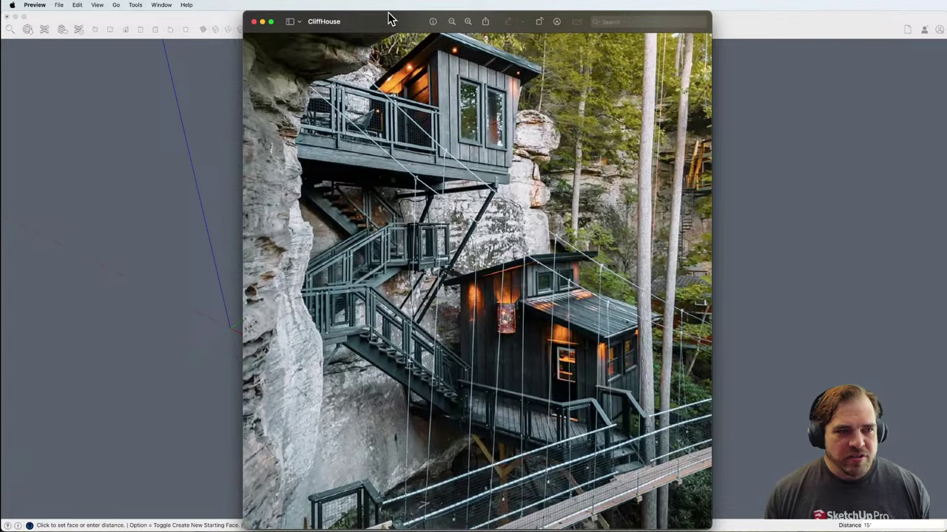
# Step: Move the CliffHouse reference photo aside, return to SketchUp and group all of the cabin's geometry
pyautogui.moveTo(391, 20); pyautogui.dragTo(945, 18)
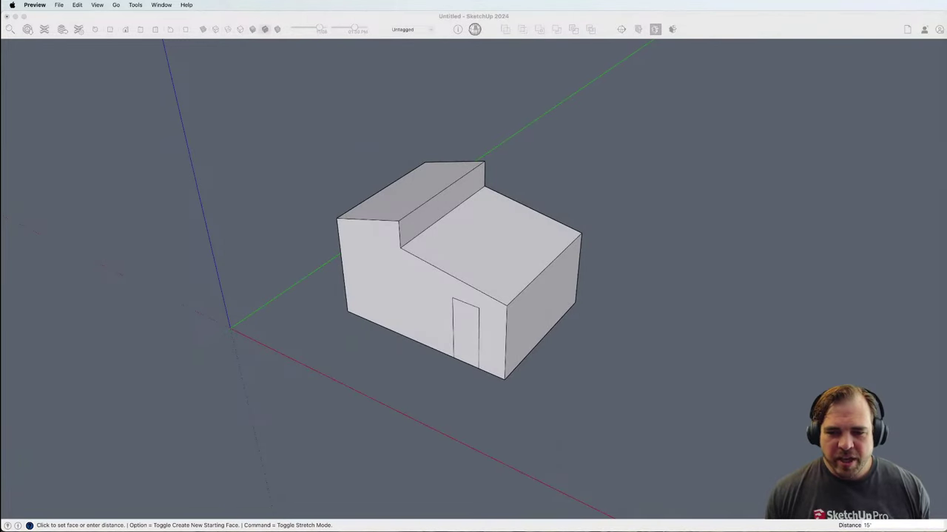
pyautogui.click(541, 378)
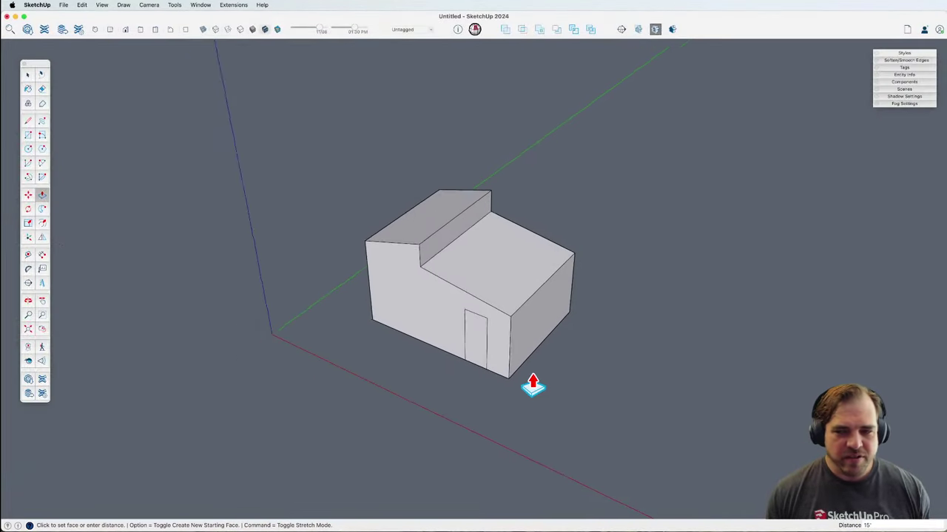
pyautogui.moveTo(532, 384)
pyautogui.mouseDown(button='middle')
pyautogui.moveTo(553, 387)
pyautogui.moveTo(553, 323)
pyautogui.moveTo(592, 339)
pyautogui.moveTo(655, 234)
pyautogui.moveTo(668, 348)
pyautogui.moveTo(714, 355)
pyautogui.mouseUp(button='middle')
pyautogui.moveTo(657, 352); pyautogui.dragTo(611, 379, button='middle')
pyautogui.press('space')
pyautogui.moveTo(613, 380); pyautogui.dragTo(351, 175)
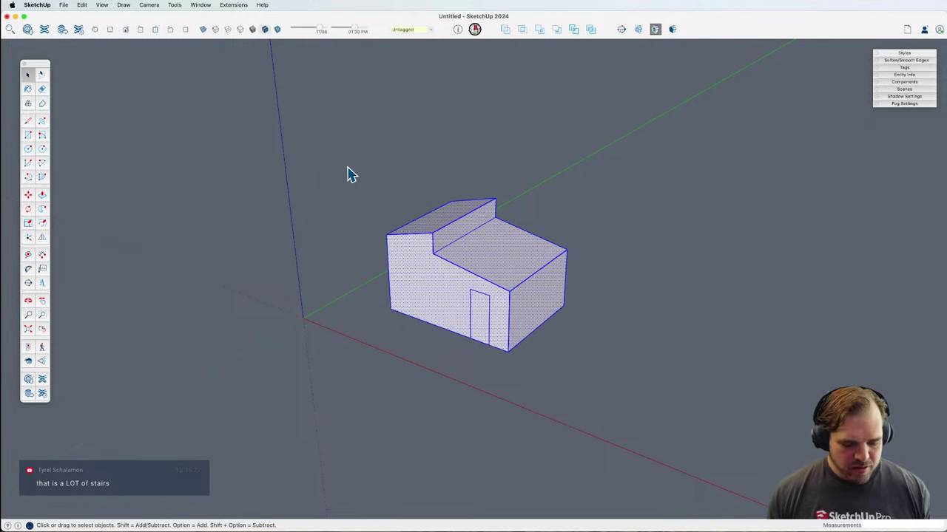
pyautogui.press('g')
# Step: Move the cabin group about 19' 10 7/8" across the ground, farther away from the origin
pyautogui.scroll(2, 520, 331)
pyautogui.press('m')
pyautogui.click(563, 363)
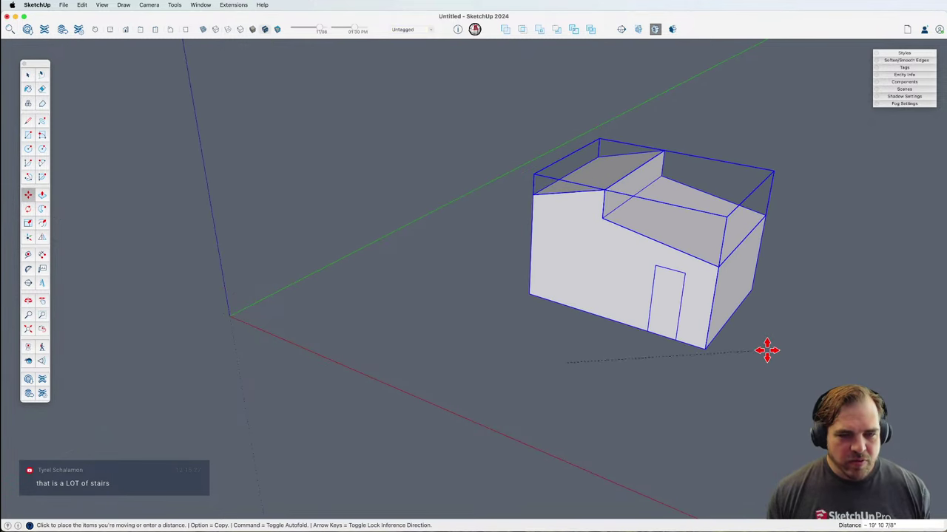
pyautogui.click(767, 350)
# Step: Place a guide line parallel to the base of the cabin's door wall, 8' out from it
pyautogui.moveTo(515, 359); pyautogui.dragTo(507, 330, button='middle')
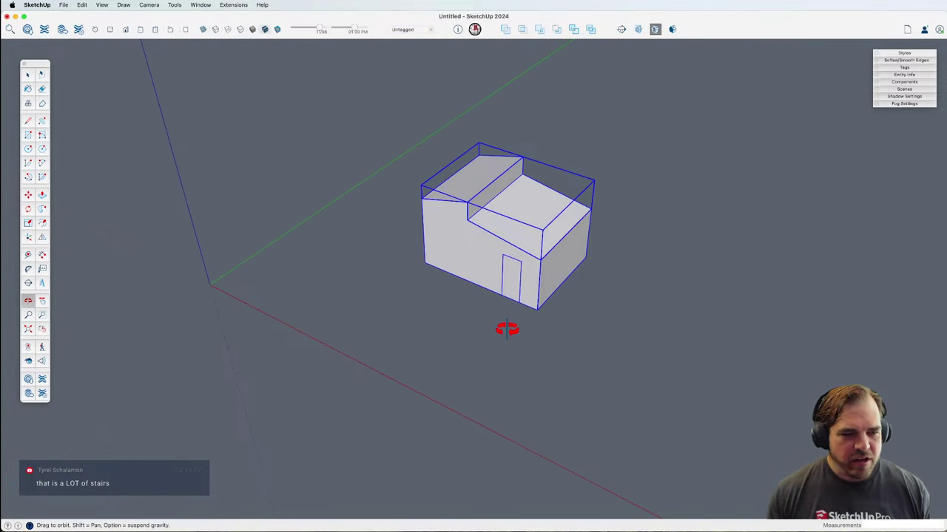
pyautogui.press('l')
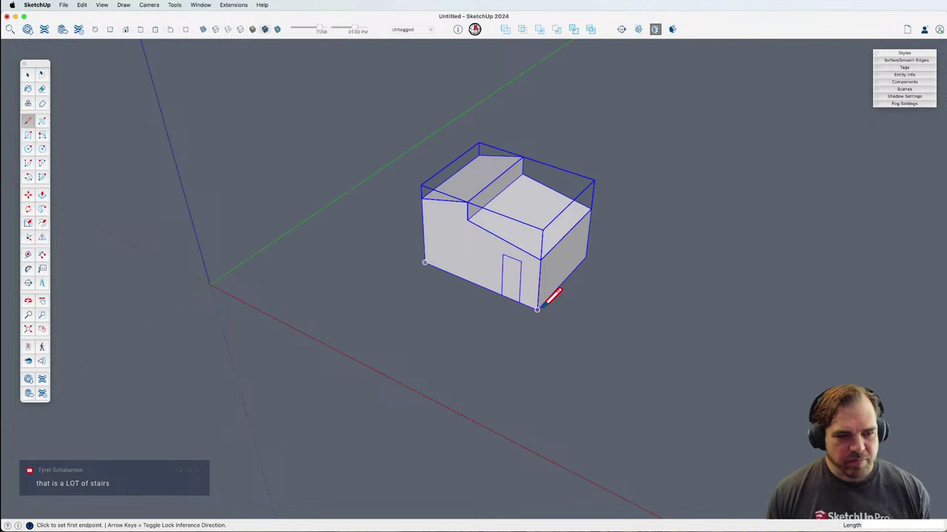
pyautogui.press('t')
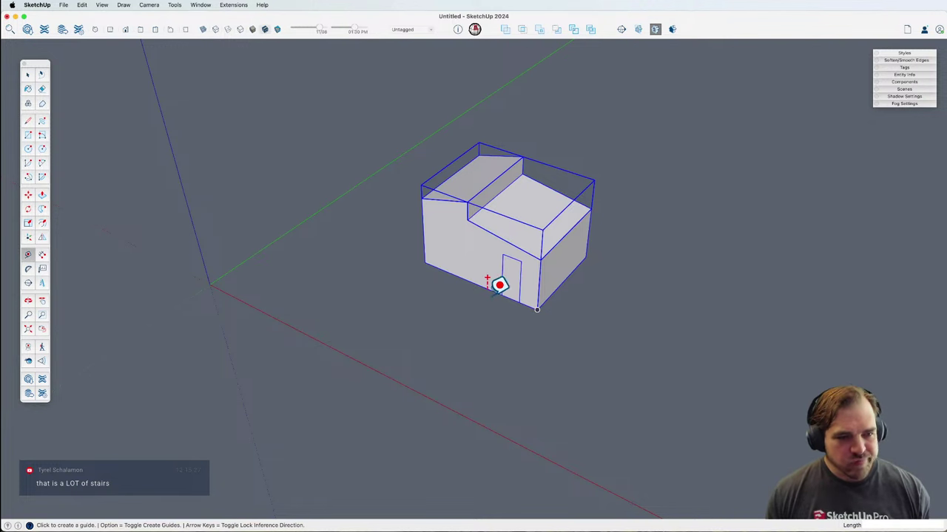
pyautogui.click(478, 286)
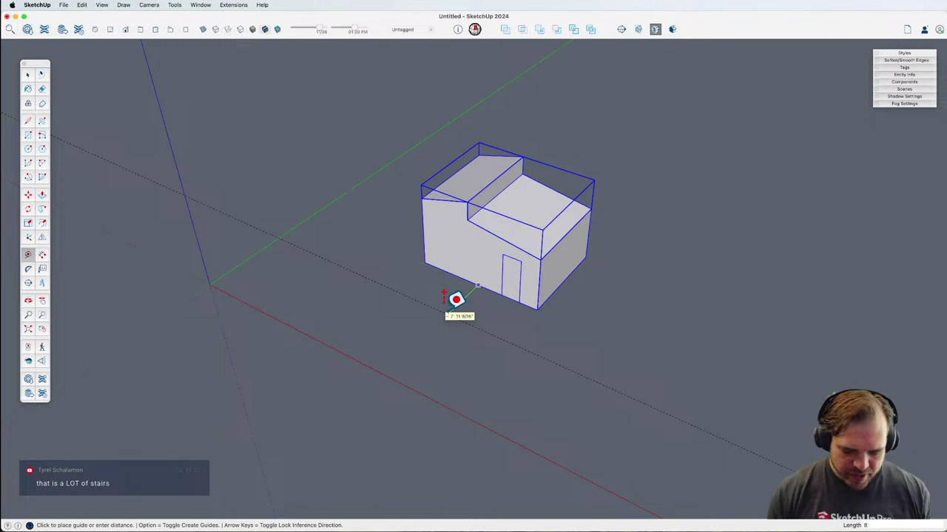
# Step: Draw a rectangular deck face along the full door wall, reaching from the wall's base out to the guide
pyautogui.press('l')
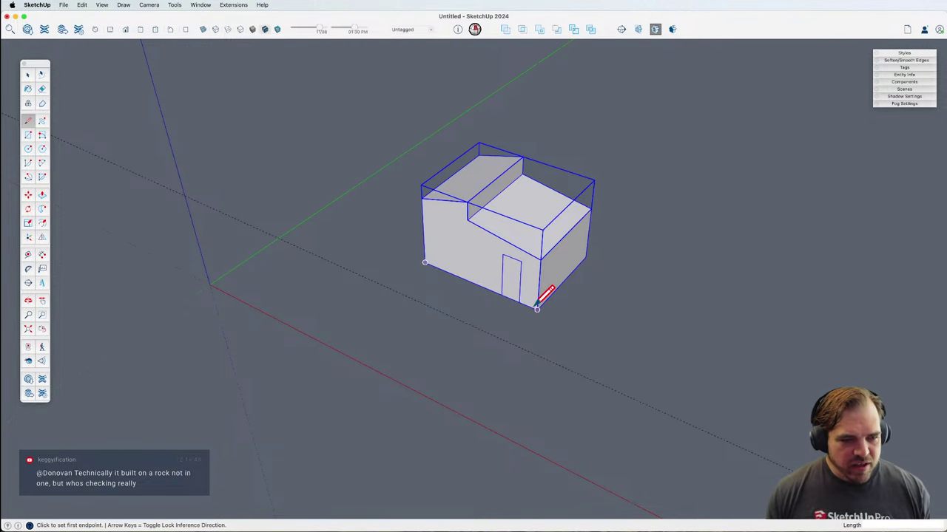
pyautogui.click(507, 341)
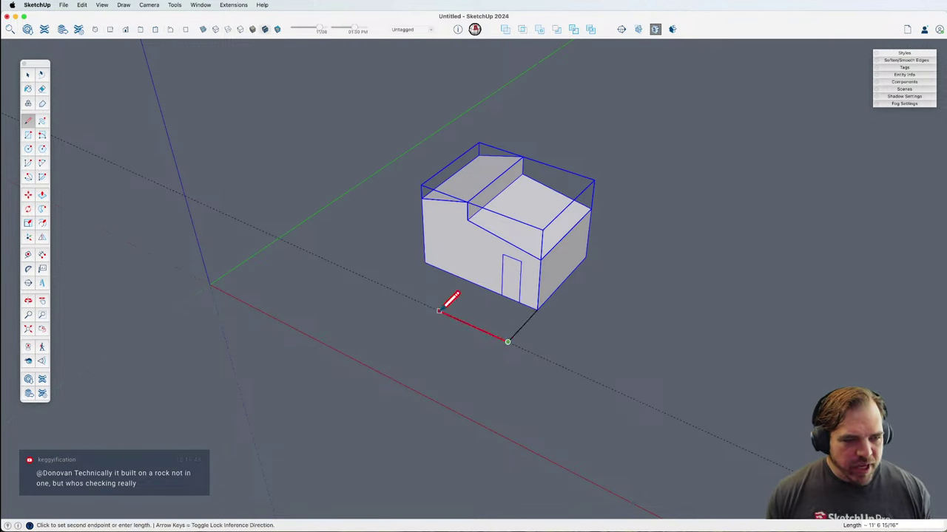
pyautogui.click(393, 291)
pyautogui.click(424, 263)
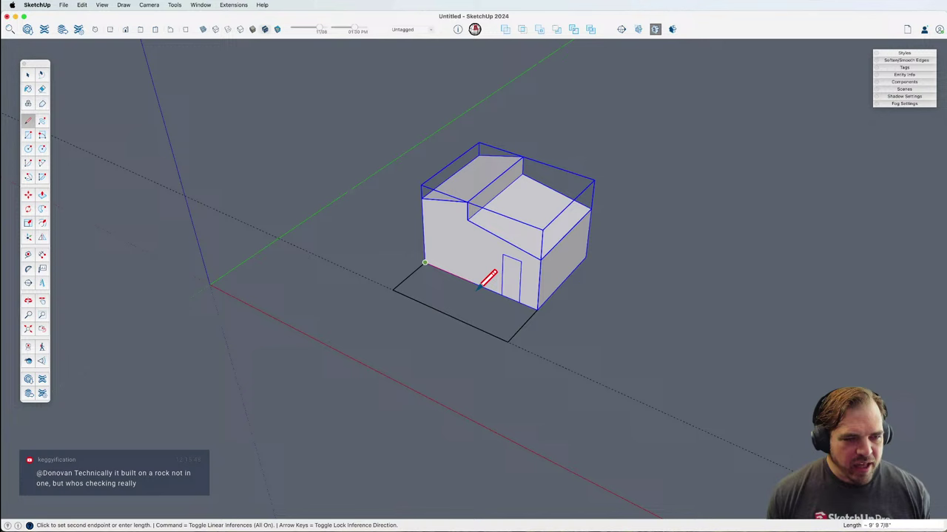
pyautogui.click(538, 309)
pyautogui.press('space')
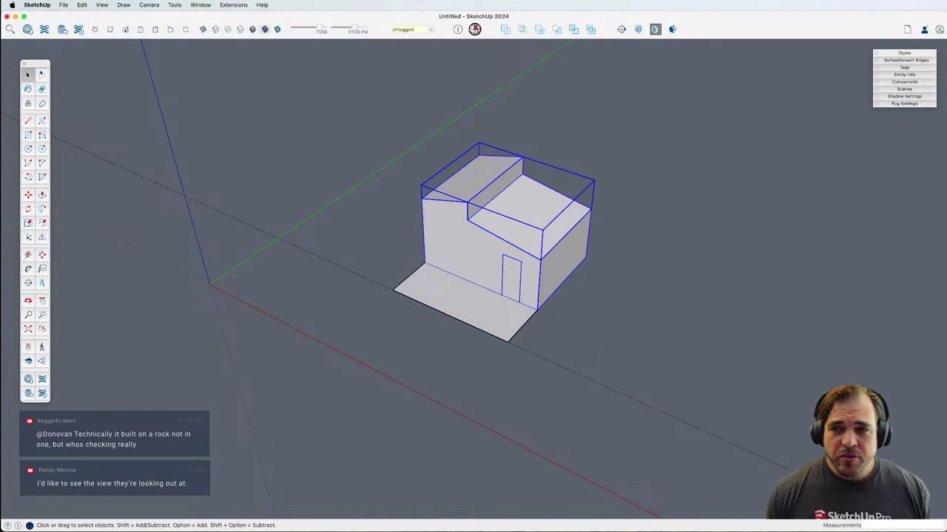
# Step: Bring up the CliffHouse reference photo to examine the deck and walkway layout, and move it aside again
pyautogui.press('super+Tab')
pyautogui.moveTo(476, 6); pyautogui.dragTo(440, 6)
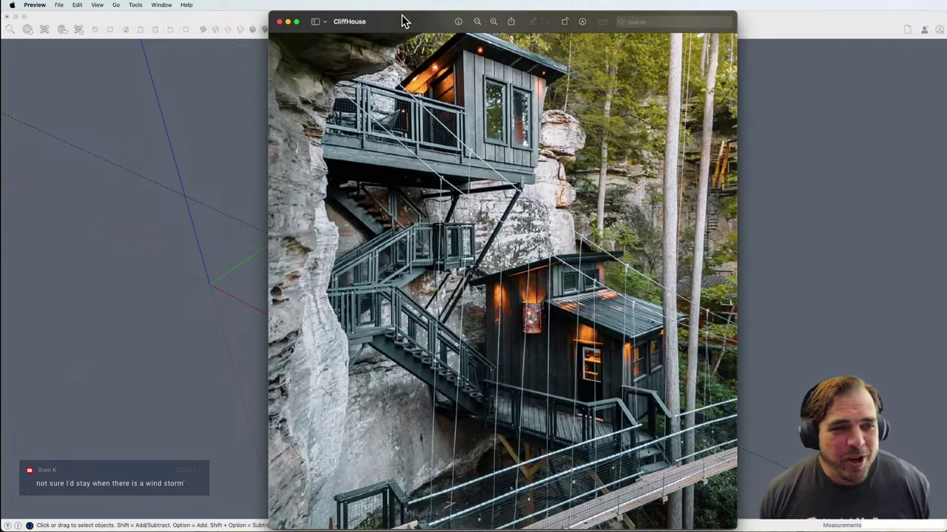
pyautogui.moveTo(405, 22); pyautogui.dragTo(946, 21)
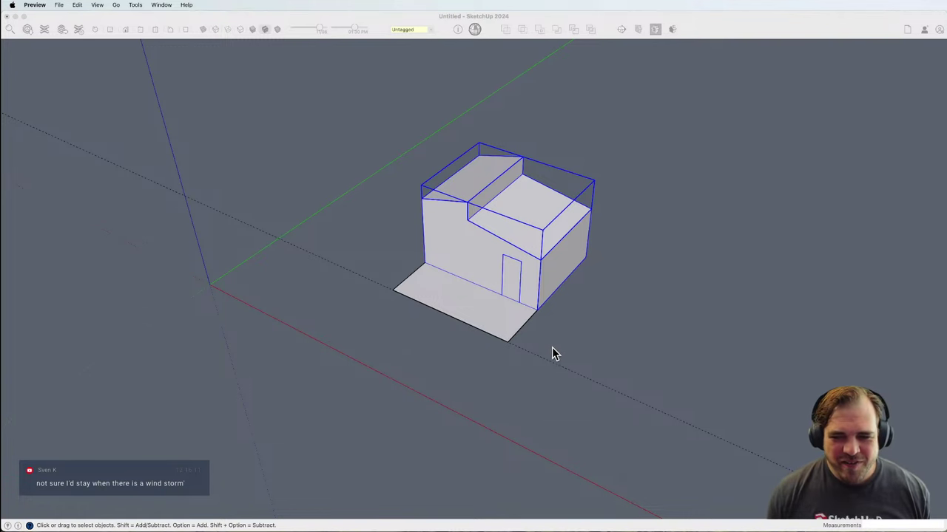
# Step: Place a protractor guide through the deck's outer corner nearest the door, angled 15° outward from the deck's end edge
pyautogui.scroll(8, 552, 347)
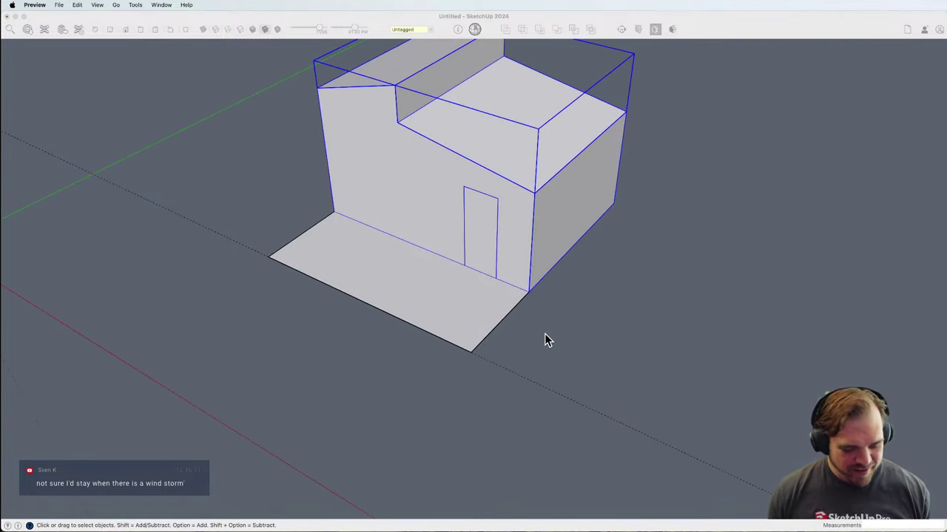
pyautogui.click(469, 355)
pyautogui.hotkey('shift', 'p')
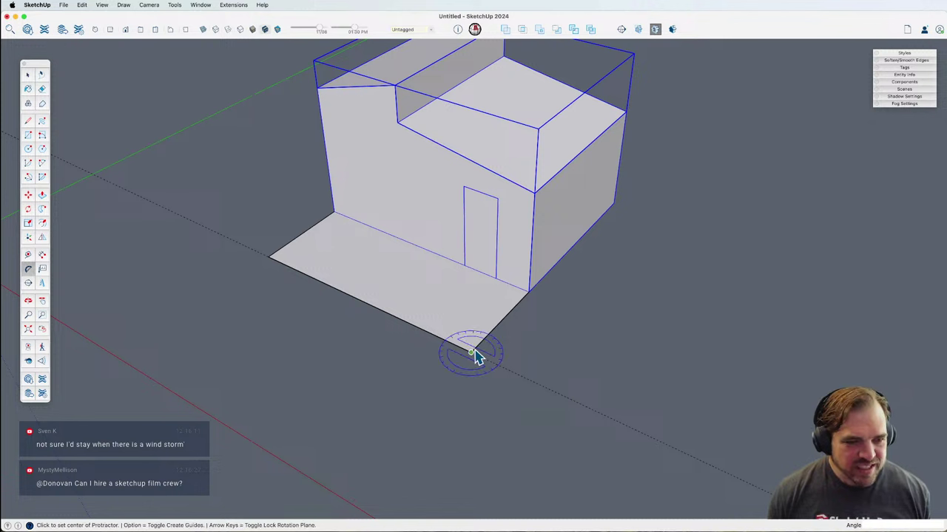
pyautogui.click(471, 353)
pyautogui.click(492, 332)
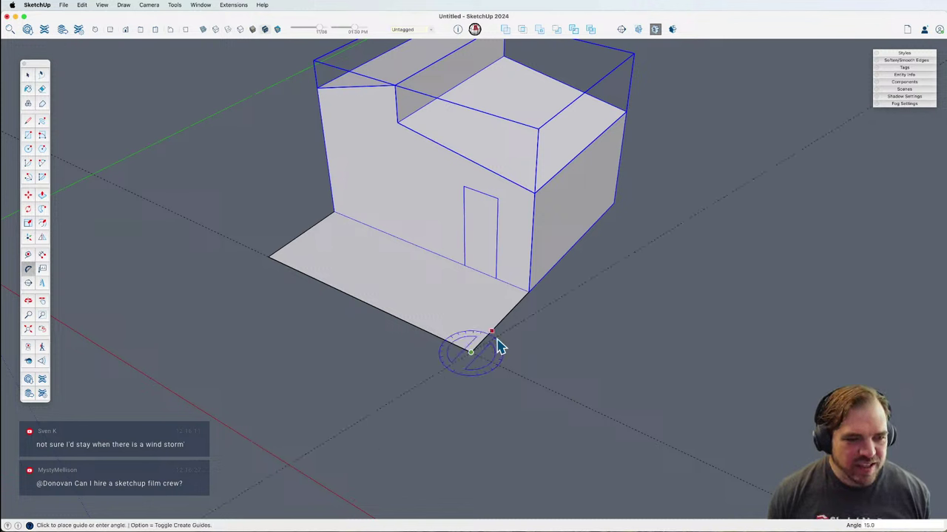
pyautogui.click(499, 347)
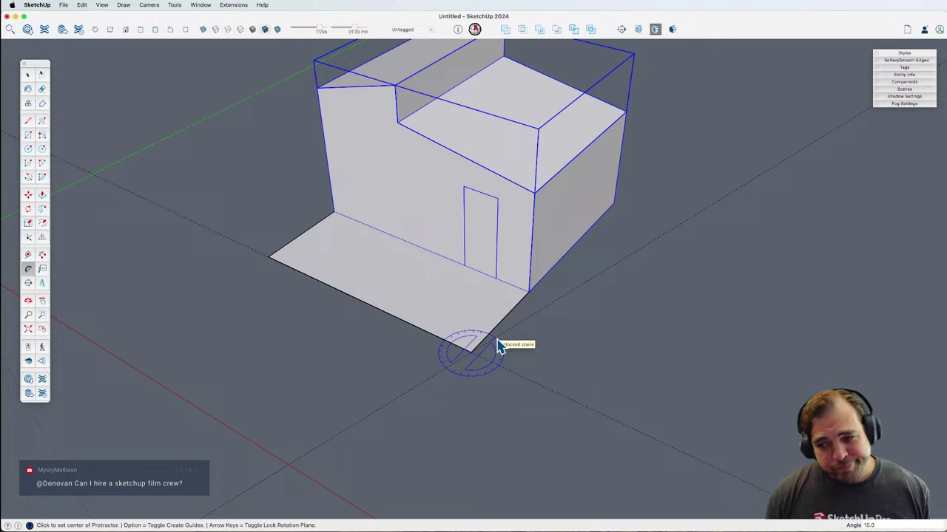
# Step: Extend the deck from the cabin corner to the 15° guide, close its angled end, and erase the former end edge
pyautogui.press('space')
pyautogui.click(474, 310)
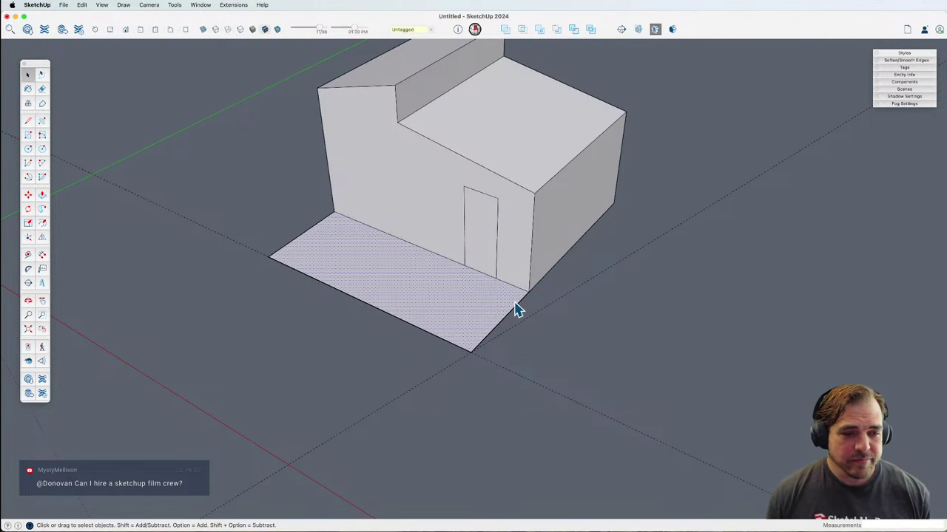
pyautogui.press('l')
pyautogui.click(528, 290)
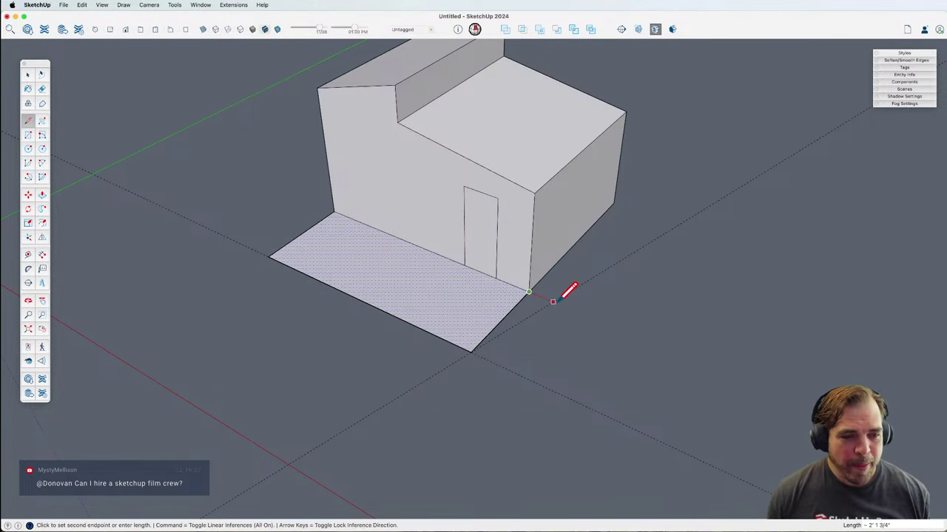
pyautogui.click(554, 301)
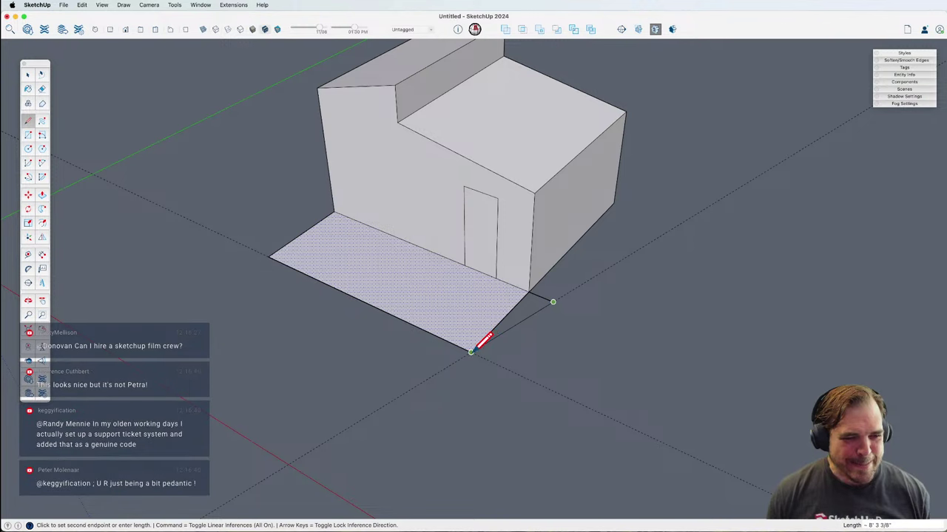
pyautogui.click(485, 342)
pyautogui.press('e')
pyautogui.click(501, 316)
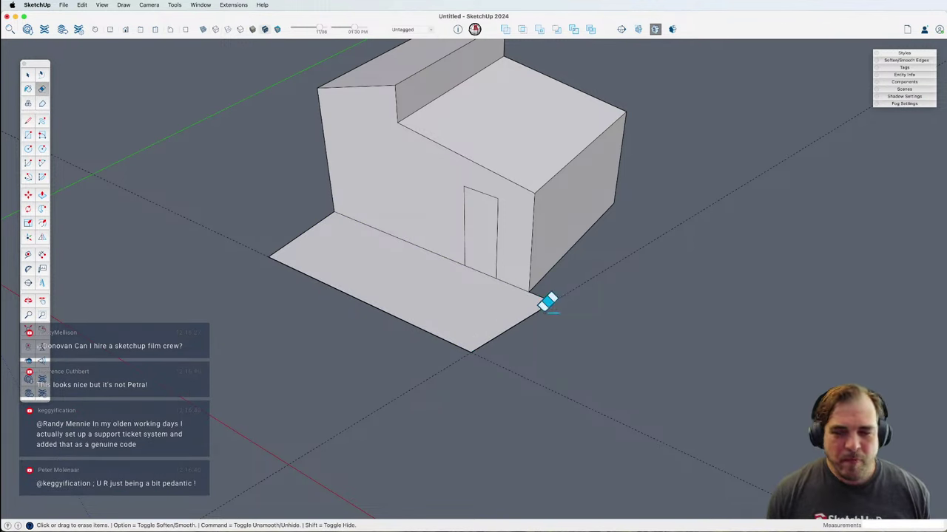
# Step: Draw a walkway about 8' 2" long and 4' wide off the deck's angled end, and erase the dividing edge and angled guide
pyautogui.press('l')
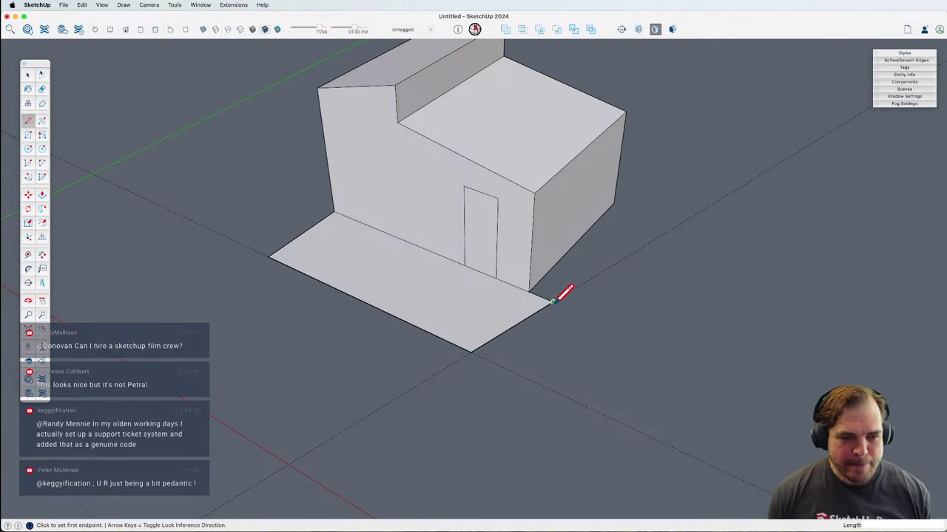
pyautogui.click(553, 301)
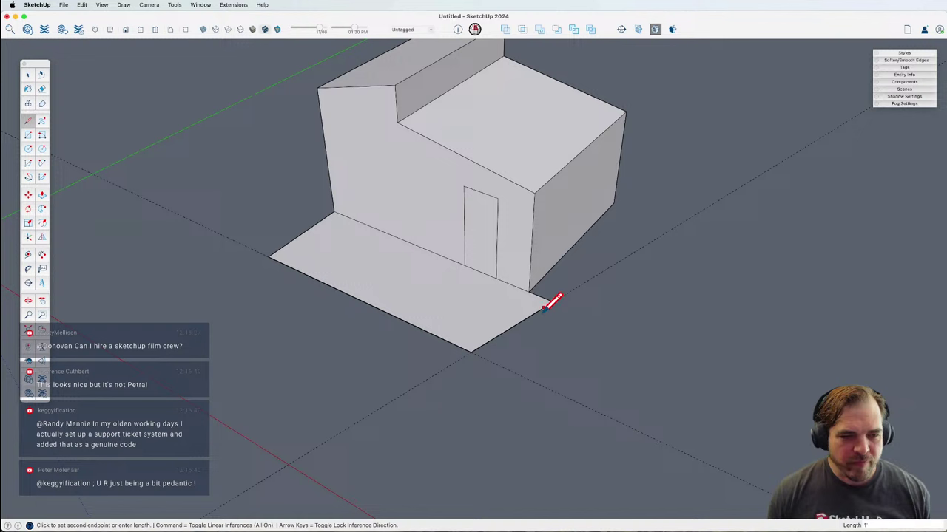
pyautogui.click(636, 360)
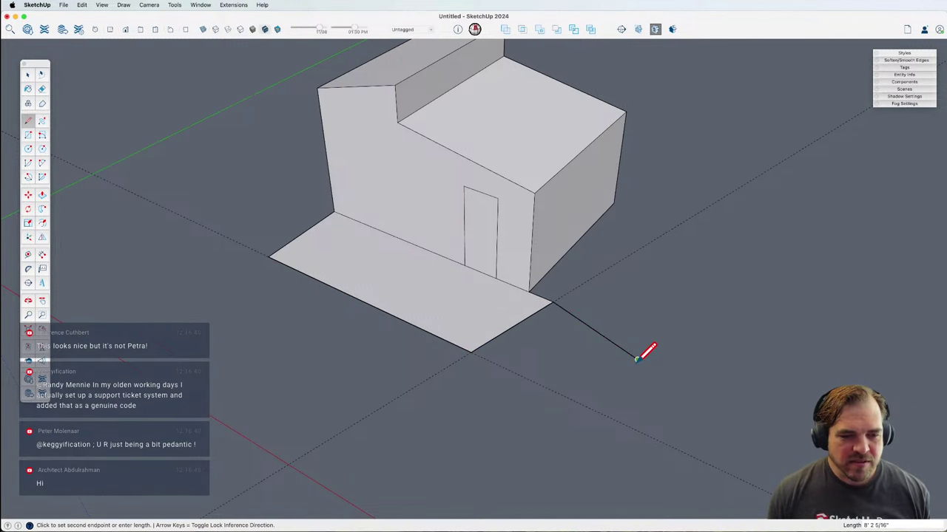
pyautogui.click(599, 386)
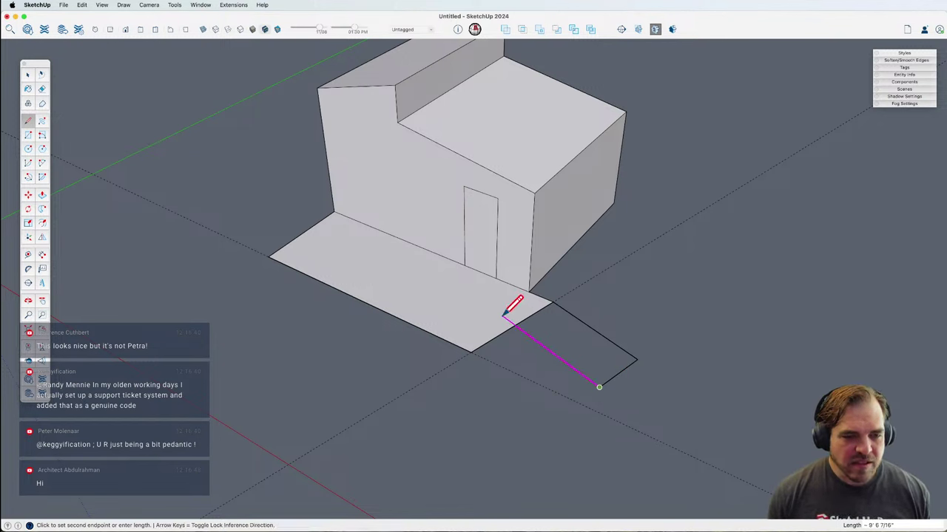
pyautogui.click(515, 325)
pyautogui.press('e')
pyautogui.click(529, 317)
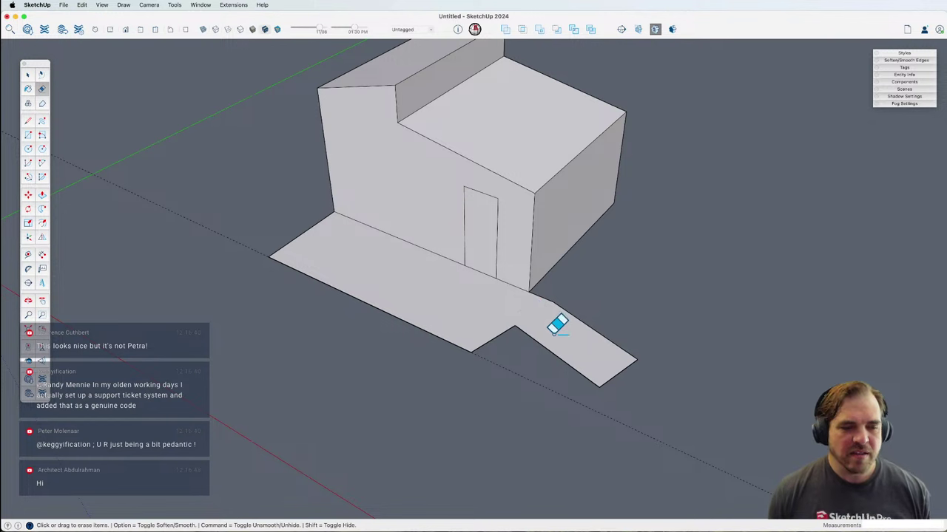
# Step: Split the walkway across the midpoints of its long edges and erase the outer half
pyautogui.press('h')
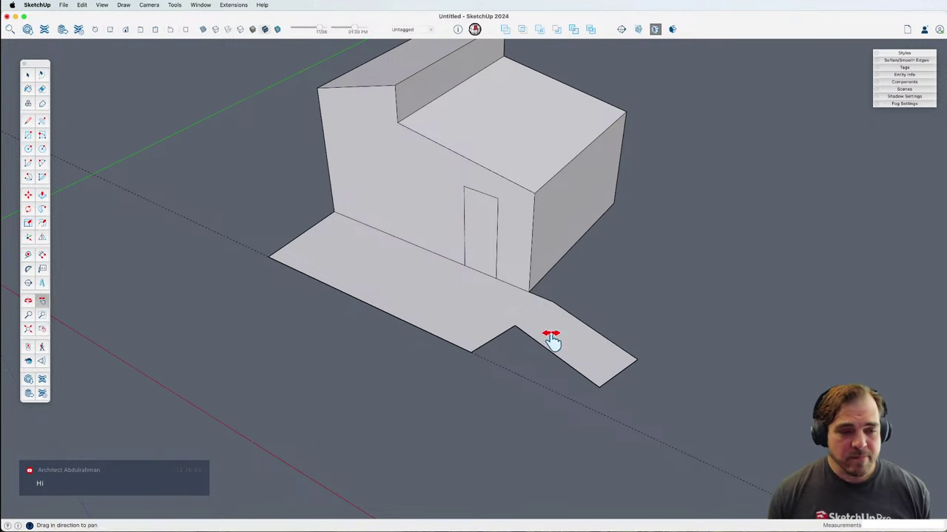
pyautogui.press('o')
pyautogui.moveTo(551, 339)
pyautogui.mouseDown()
pyautogui.moveTo(611, 427)
pyautogui.moveTo(558, 344)
pyautogui.mouseUp()
pyautogui.scroll(3, 558, 345)
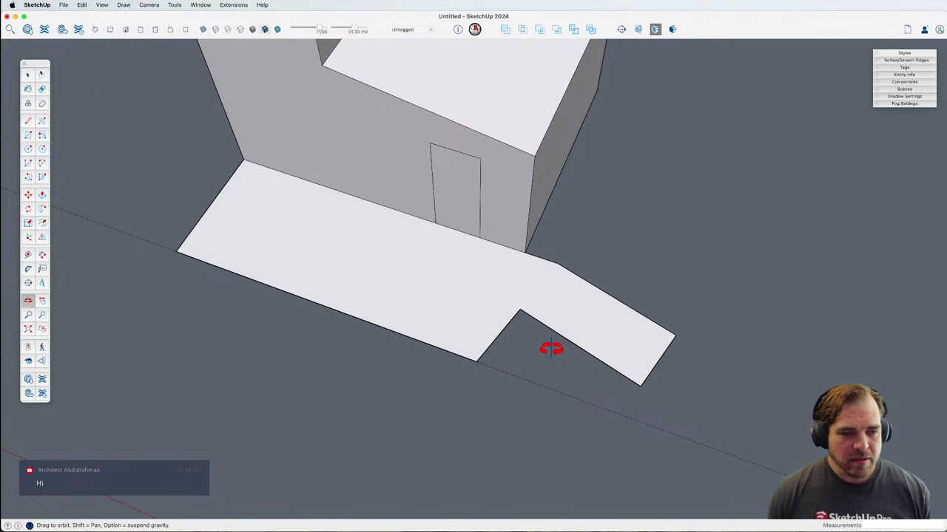
pyautogui.scroll(1, 528, 353)
pyautogui.press('l')
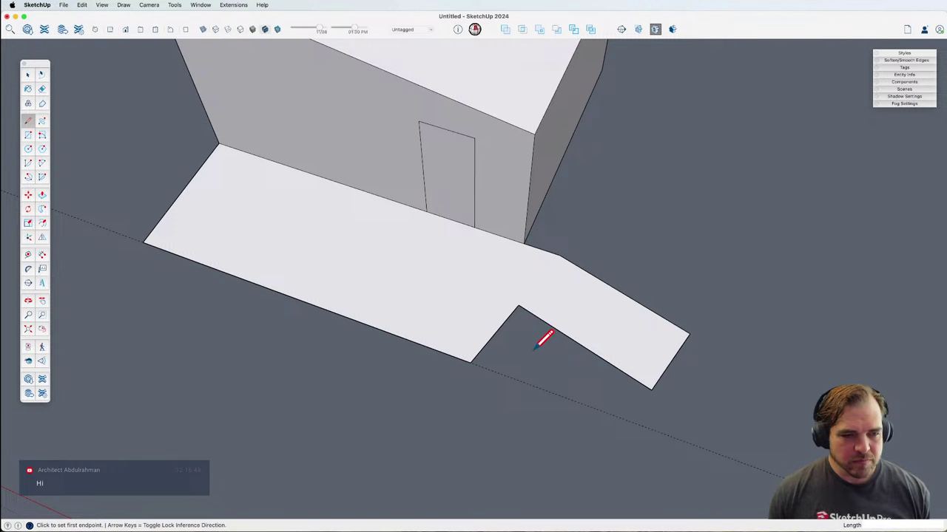
pyautogui.click(583, 345)
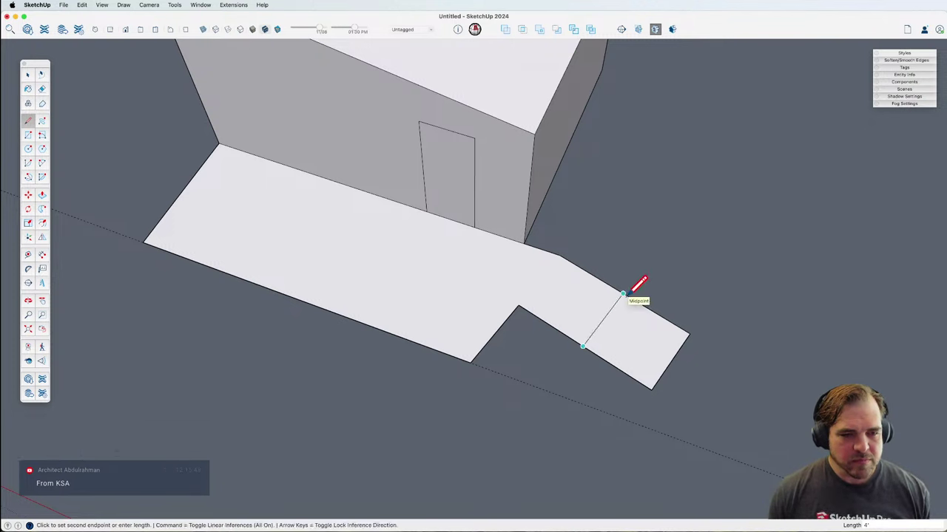
pyautogui.click(623, 294)
pyautogui.press('e')
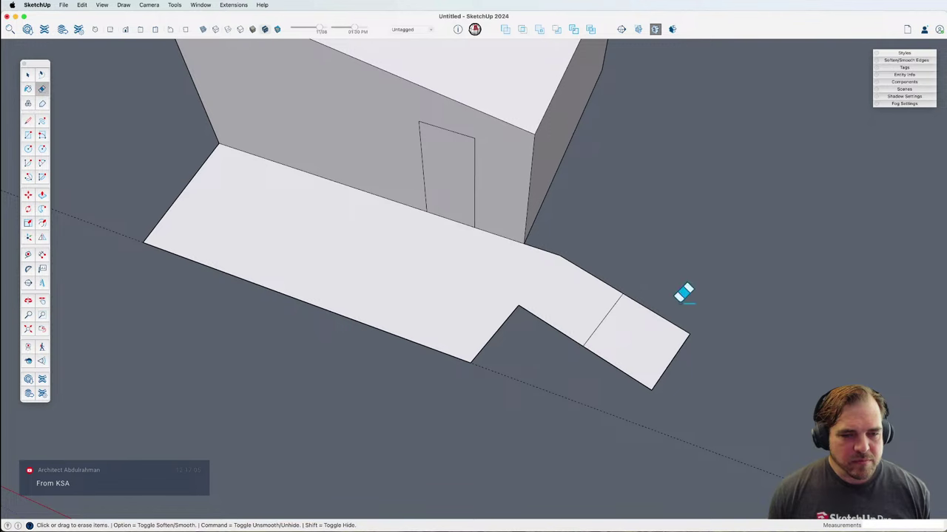
pyautogui.moveTo(685, 291)
pyautogui.mouseDown()
pyautogui.moveTo(653, 363)
pyautogui.moveTo(628, 385)
pyautogui.mouseUp()
# Step: Place a guide 18" outward from the deck's end edge on the side away from the door
pyautogui.moveTo(627, 385); pyautogui.dragTo(625, 348, button='middle')
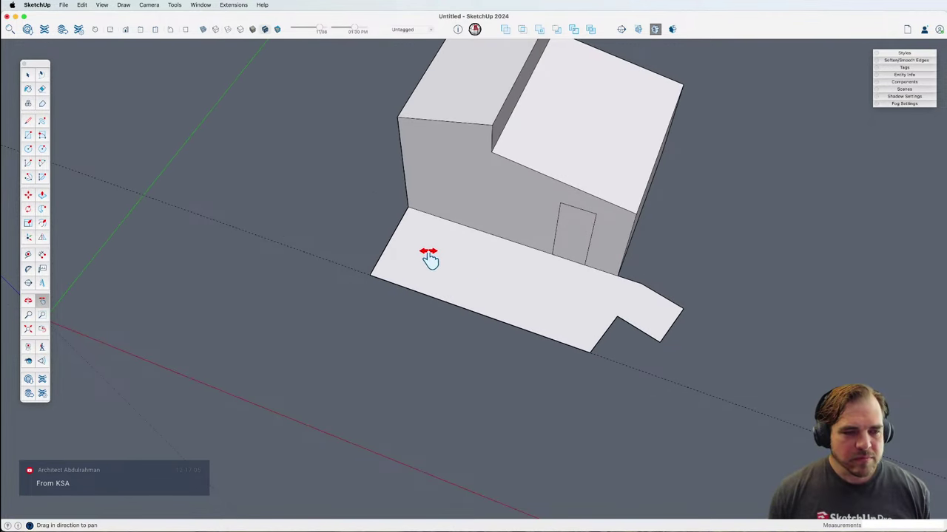
pyautogui.press('o')
pyautogui.moveTo(429, 256); pyautogui.dragTo(701, 226)
pyautogui.press('t')
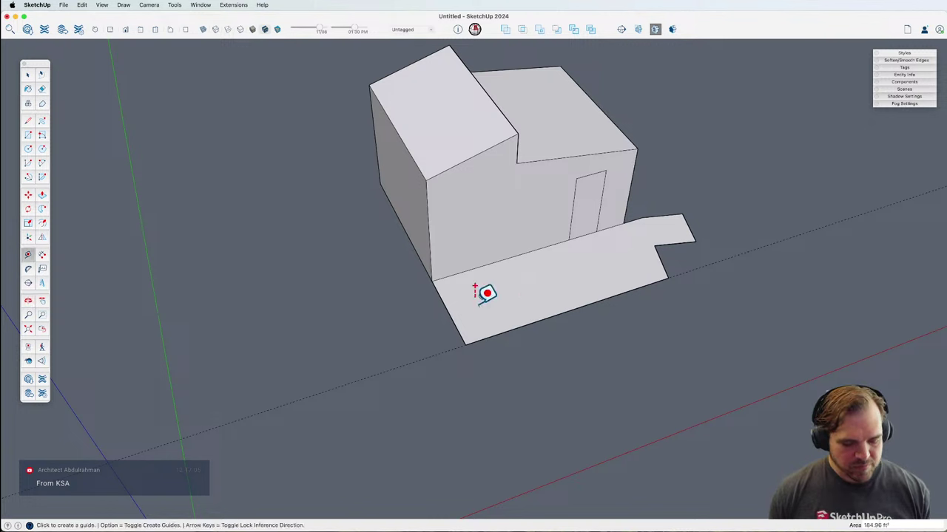
pyautogui.click(441, 293)
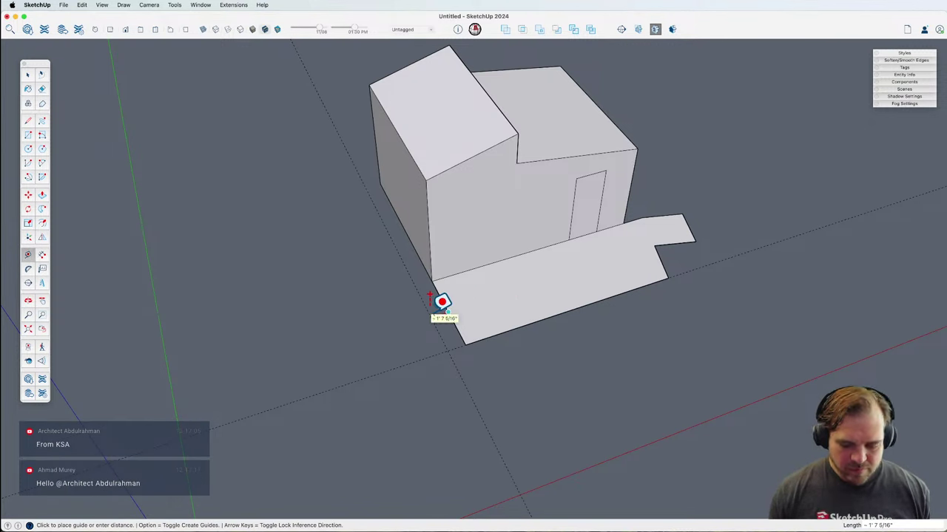
pyautogui.write('18')
pyautogui.press('Return')
# Step: Extend the deck out to the 18" guide, wrap it slightly around the cabin's corner, and erase the former end edge
pyautogui.press('l')
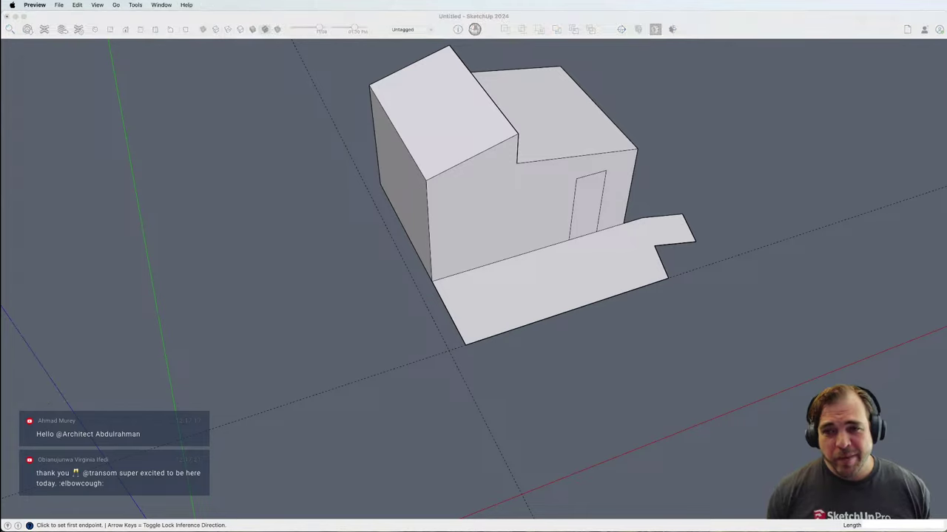
pyautogui.moveTo(946, 6); pyautogui.dragTo(521, 6)
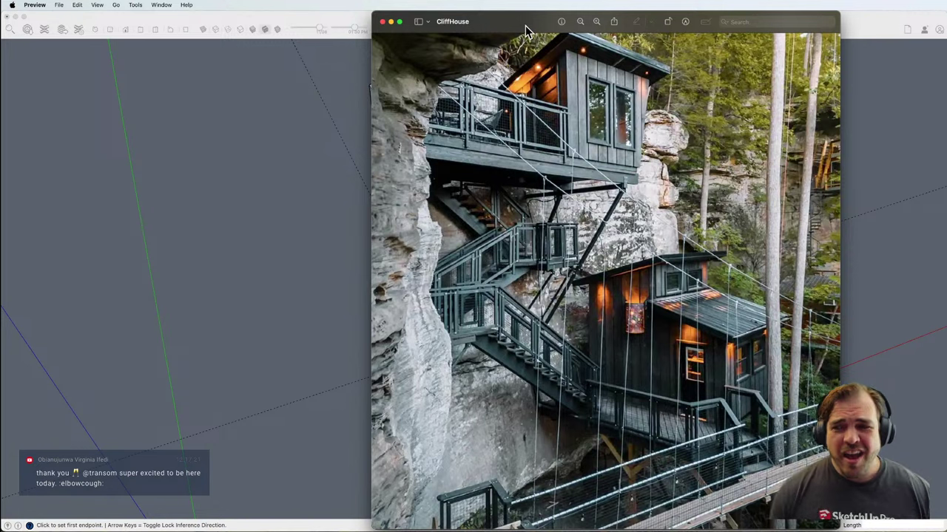
pyautogui.moveTo(523, 25); pyautogui.dragTo(552, 22)
pyautogui.press('super+w')
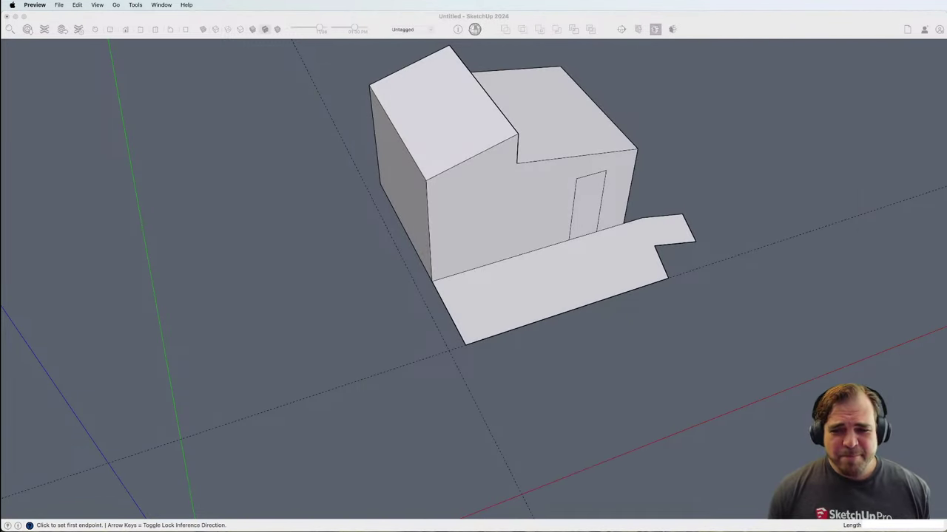
pyautogui.click(488, 347)
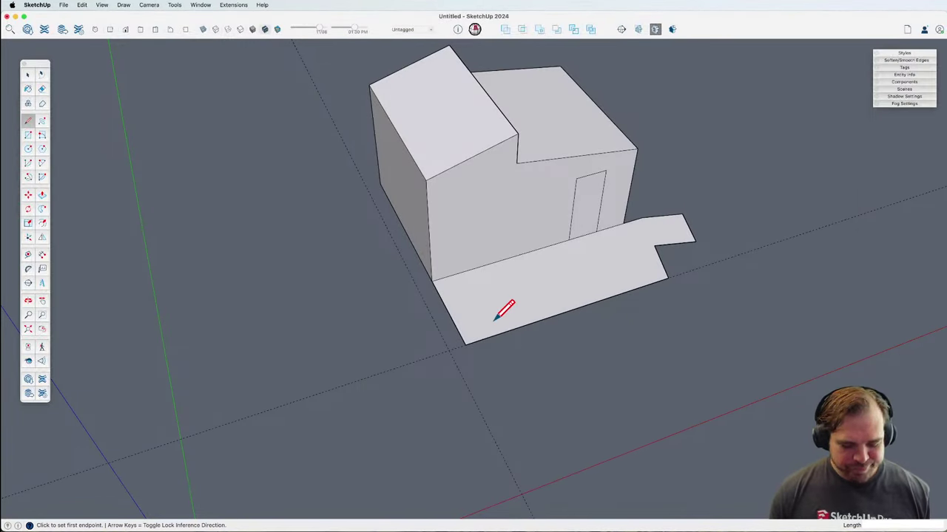
pyautogui.click(465, 345)
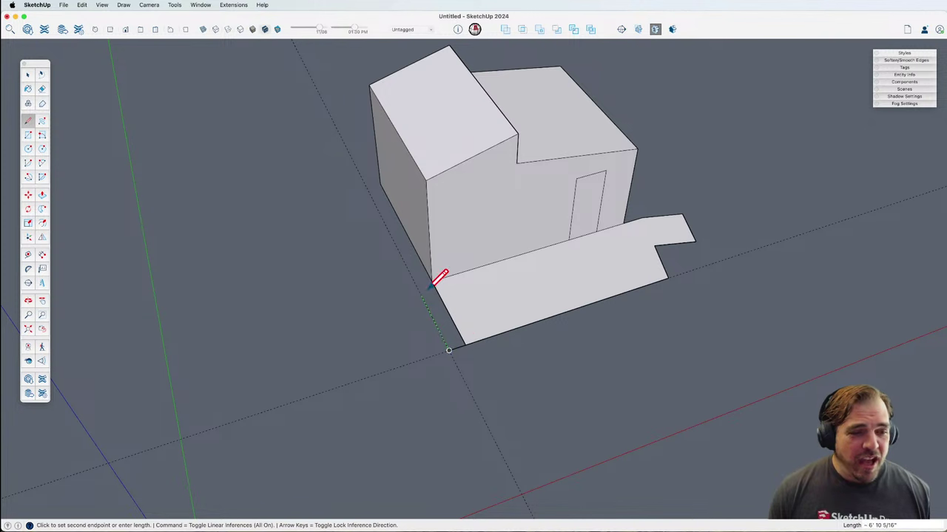
pyautogui.click(406, 264)
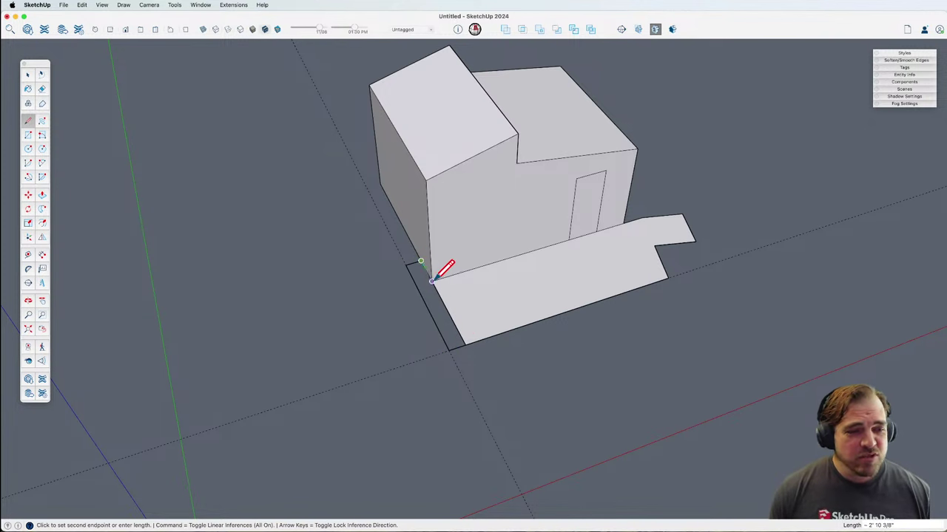
pyautogui.press('e')
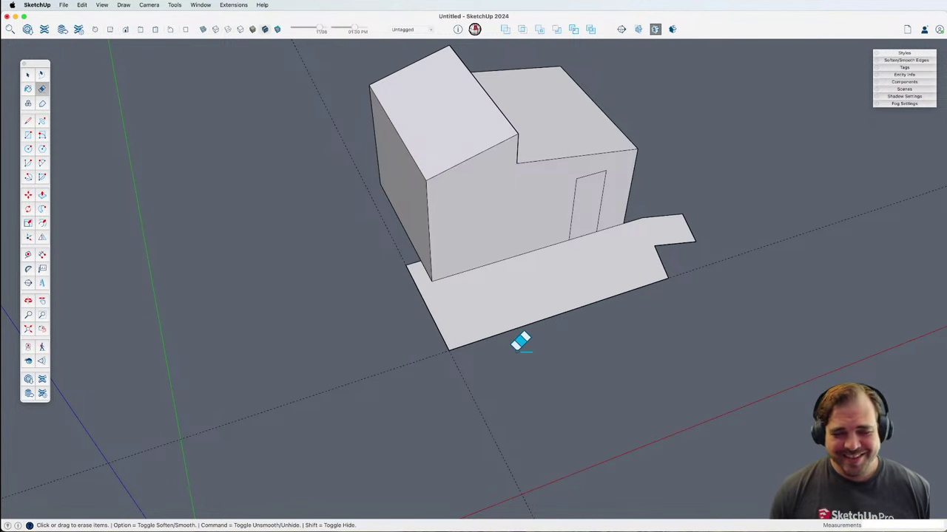
# Step: Place a protractor guide through the extended deck's end edge, angled 30° from the direction of the deck's length
pyautogui.moveTo(555, 308)
pyautogui.mouseDown(button='middle')
pyautogui.moveTo(581, 304)
pyautogui.moveTo(475, 352)
pyautogui.moveTo(536, 358)
pyautogui.mouseUp(button='middle')
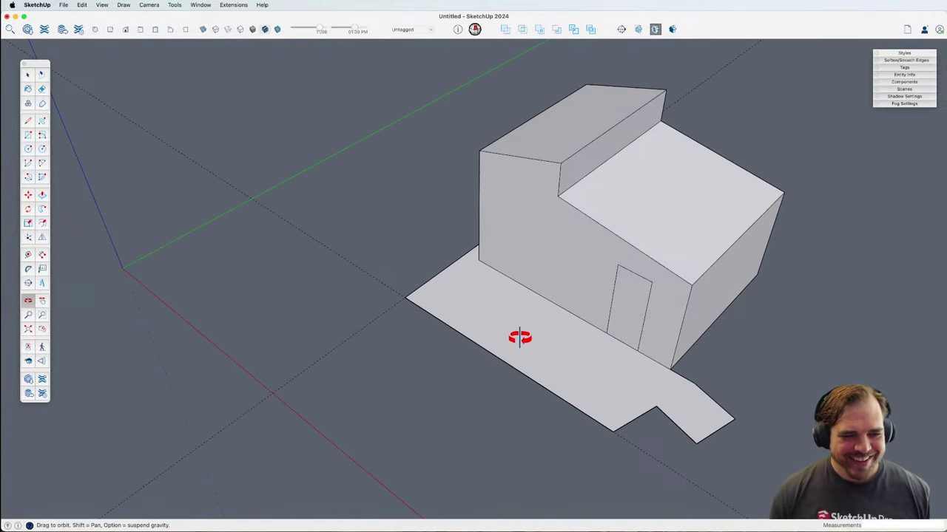
pyautogui.press('p')
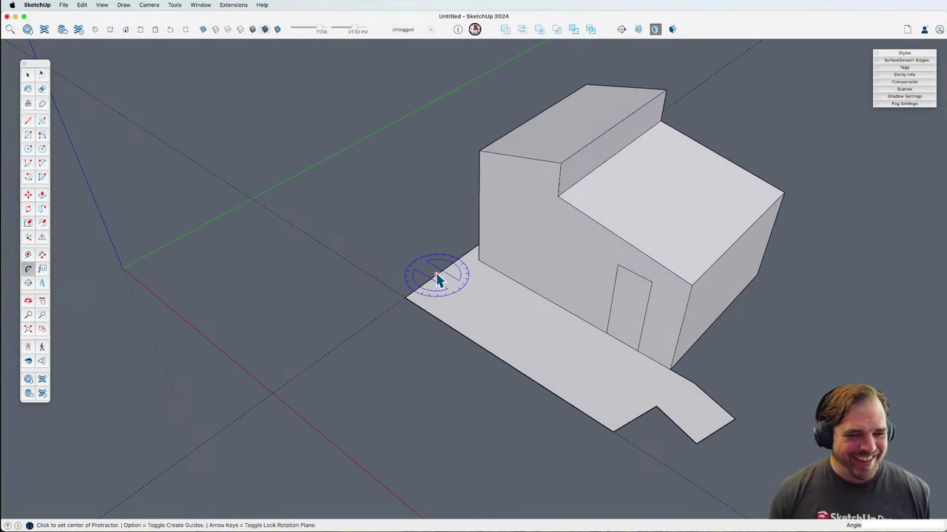
pyautogui.click(440, 274)
pyautogui.click(466, 289)
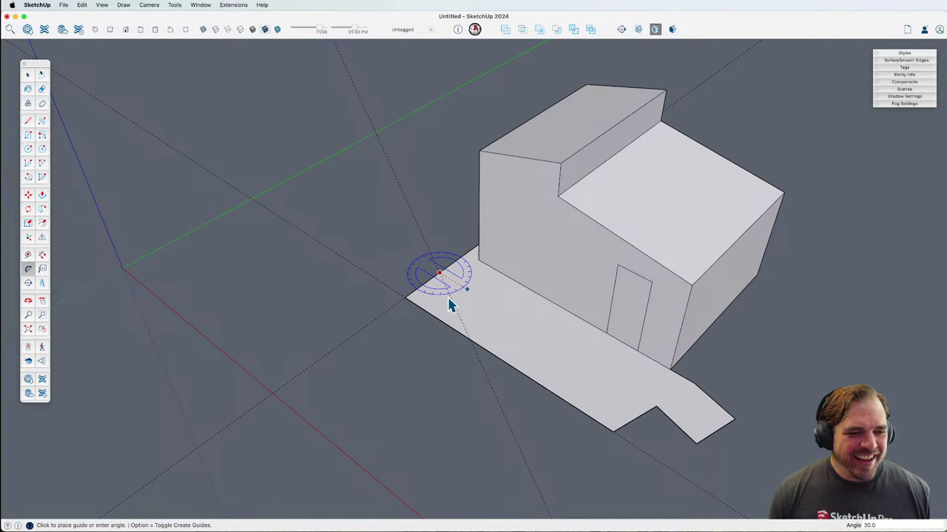
# Step: Cut off the deck's outer corner along the 30° guide, then erase the corner piece and the guides
pyautogui.press('l')
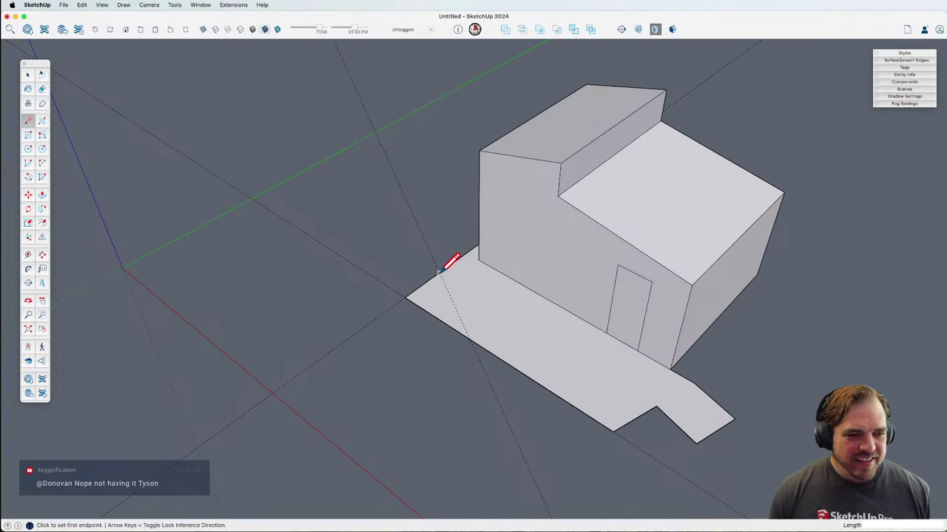
pyautogui.click(440, 272)
pyautogui.click(467, 337)
pyautogui.press('e')
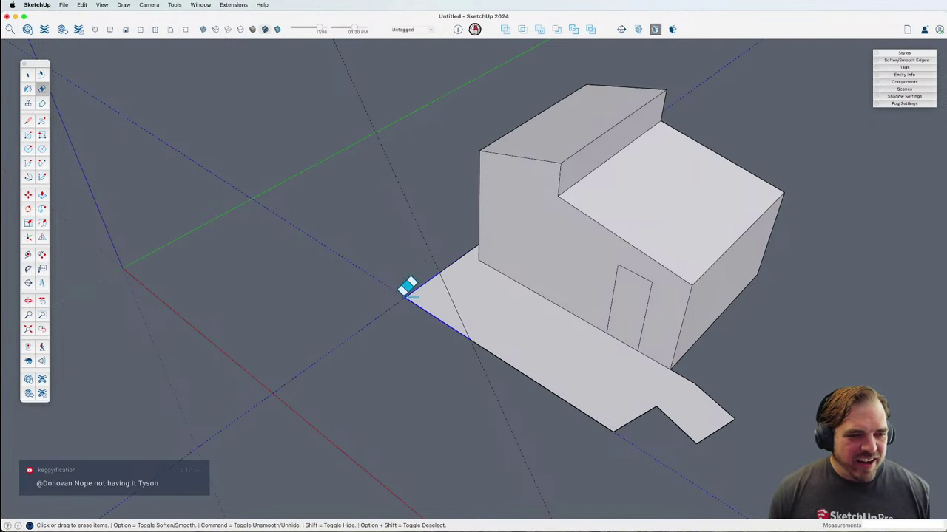
pyautogui.click(418, 303)
pyautogui.moveTo(440, 309)
pyautogui.mouseDown(button='middle')
pyautogui.moveTo(437, 290)
pyautogui.moveTo(476, 363)
pyautogui.moveTo(466, 324)
pyautogui.moveTo(706, 397)
pyautogui.moveTo(441, 279)
pyautogui.moveTo(547, 330)
pyautogui.mouseUp(button='middle')
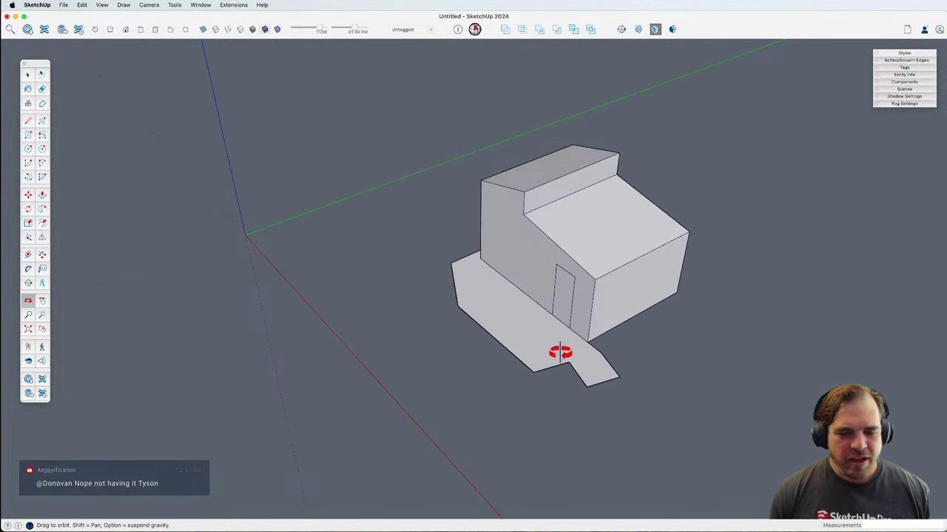
# Step: Compare the modeled cabin and deck with the lower cabin, deck and stairs in the CliffHouse reference photo
pyautogui.moveTo(560, 353); pyautogui.dragTo(517, 355, button='middle')
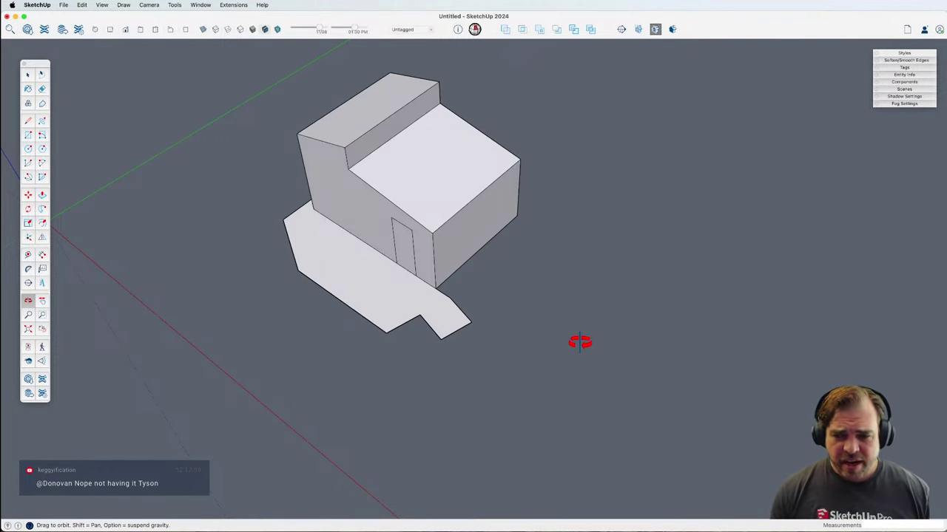
pyautogui.press('super+Tab')
pyautogui.moveTo(739, 21); pyautogui.dragTo(380, 7)
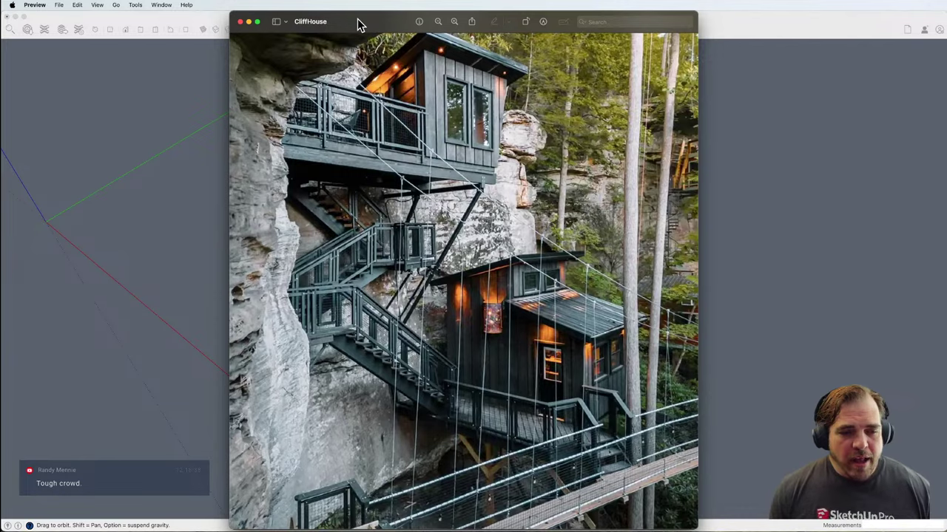
pyautogui.moveTo(357, 25)
pyautogui.mouseDown()
pyautogui.moveTo(412, 15)
pyautogui.moveTo(946, 8)
pyautogui.mouseUp()
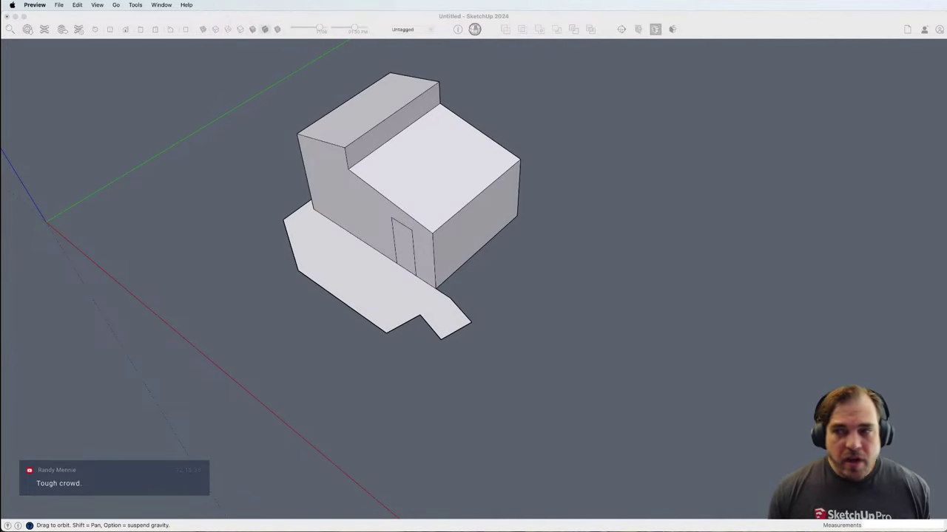
pyautogui.click(479, 344)
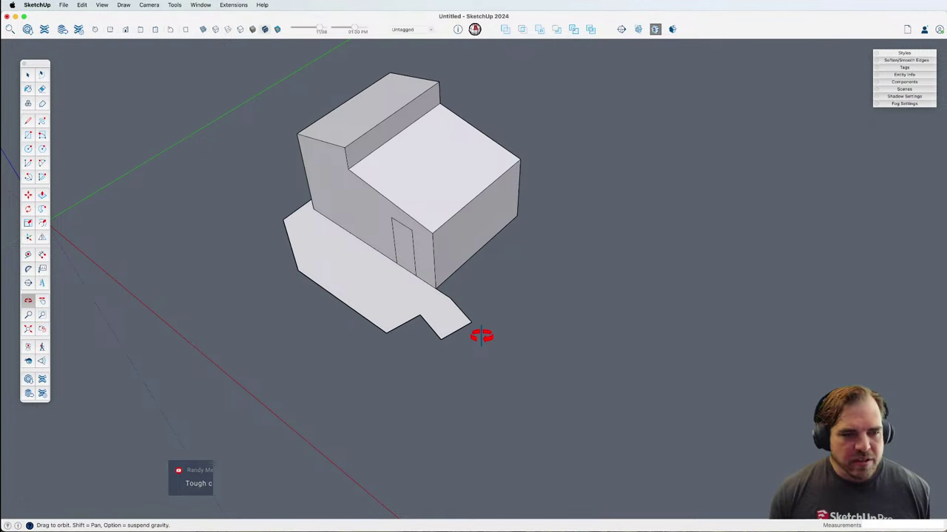
pyautogui.moveTo(469, 332); pyautogui.dragTo(444, 182)
pyautogui.moveTo(483, 280); pyautogui.dragTo(475, 264)
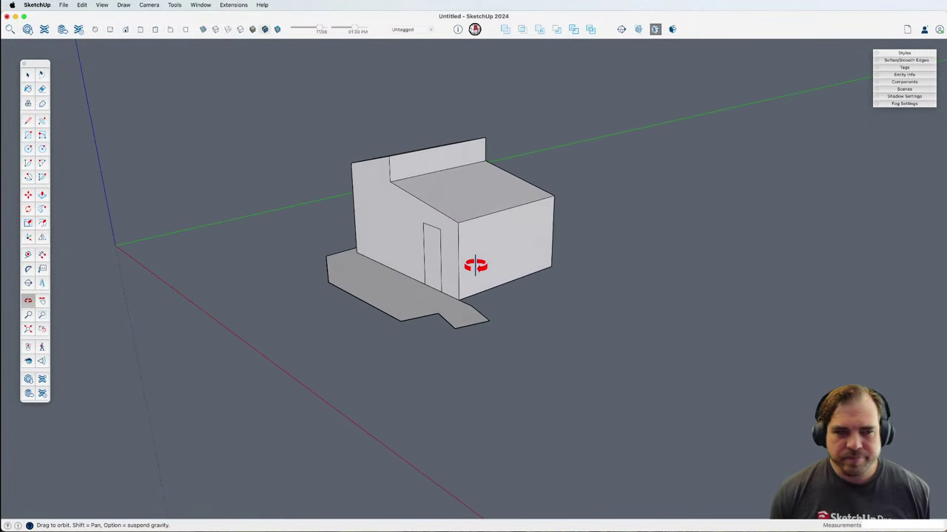
pyautogui.moveTo(520, 330); pyautogui.dragTo(492, 332)
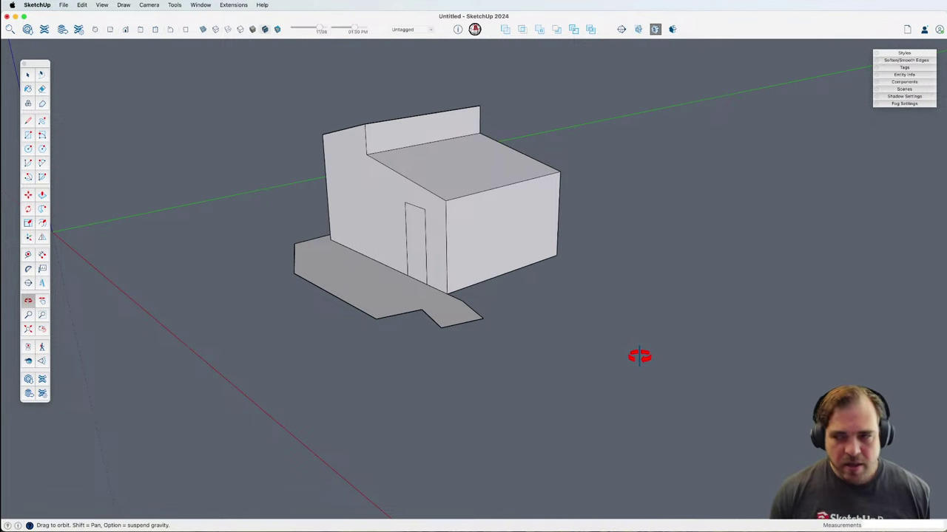
# Step: Draw a 3' by 15' rectangle on the ground beyond the end of the walkway
pyautogui.press('r')
pyautogui.click(588, 347)
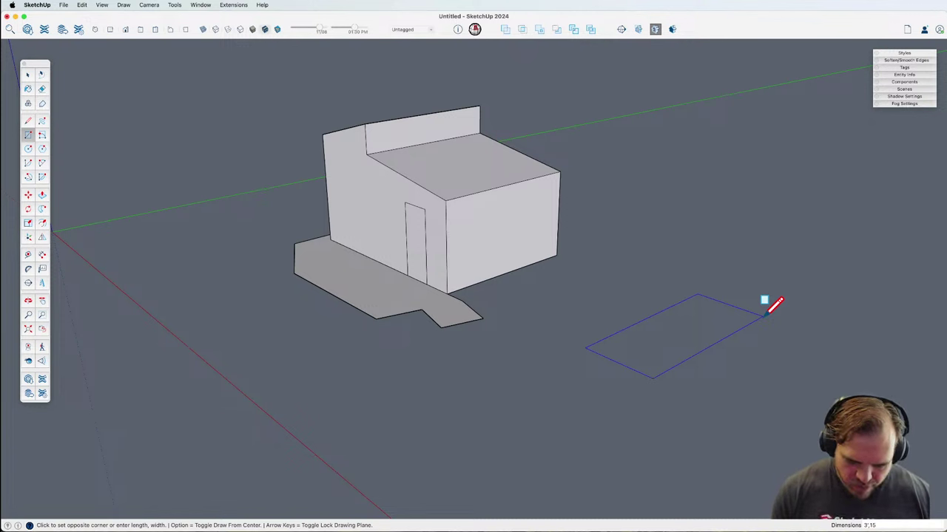
pyautogui.press('Return')
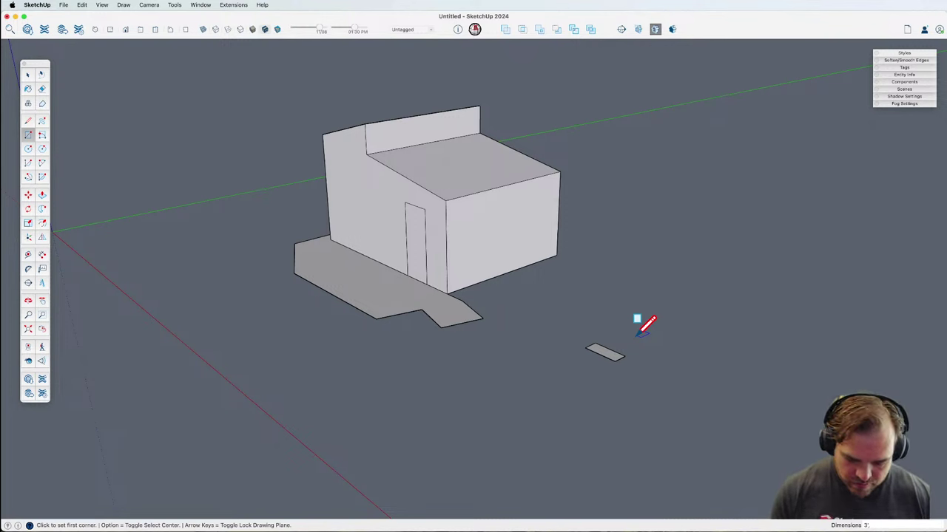
pyautogui.write("3',15'")
pyautogui.press('Return')
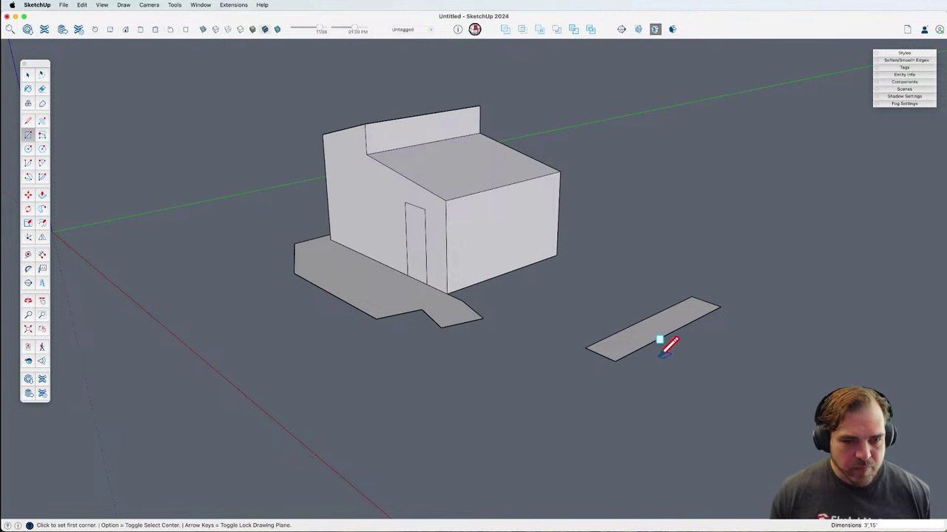
# Step: Select the 3' by 15' rectangle and examine the staircases in the CliffHouse reference photo
pyautogui.press('space')
pyautogui.click(649, 343)
pyautogui.scroll(3, 644, 344)
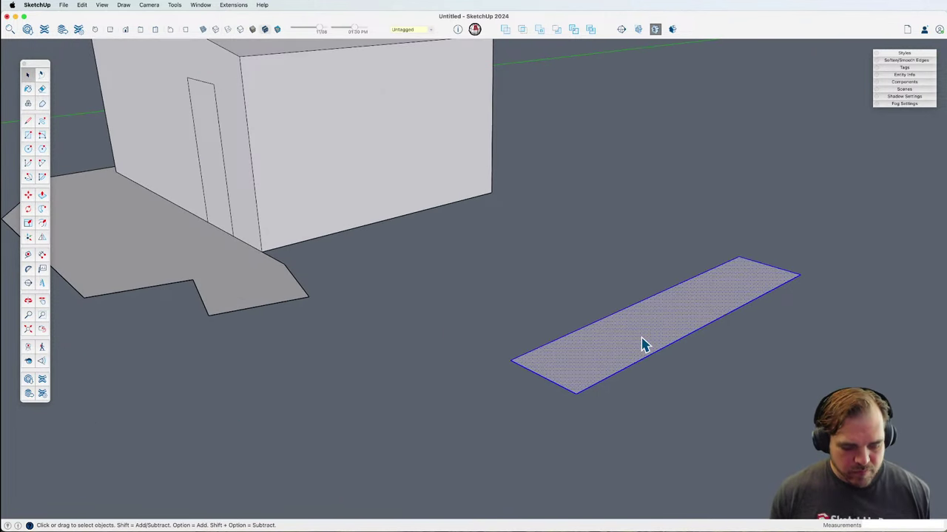
pyautogui.moveTo(639, 348); pyautogui.dragTo(594, 322, button='middle')
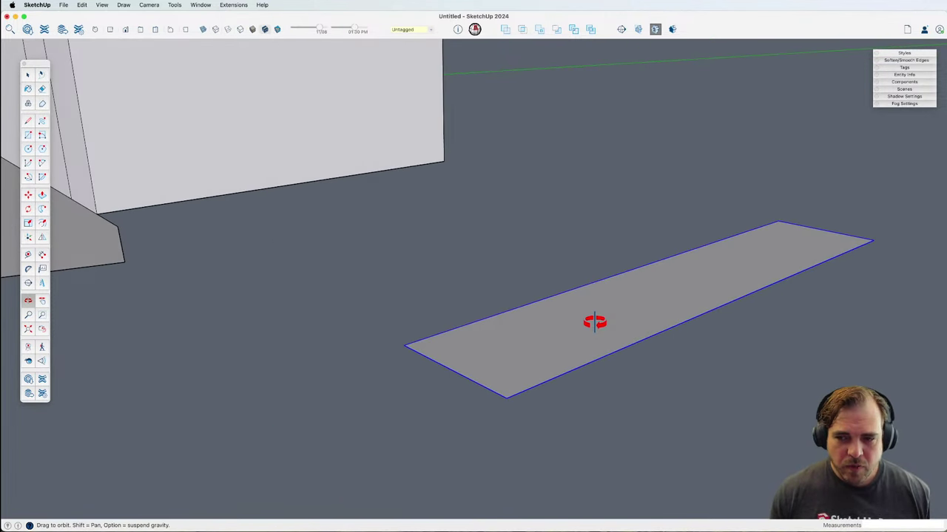
pyautogui.press('super+Tab')
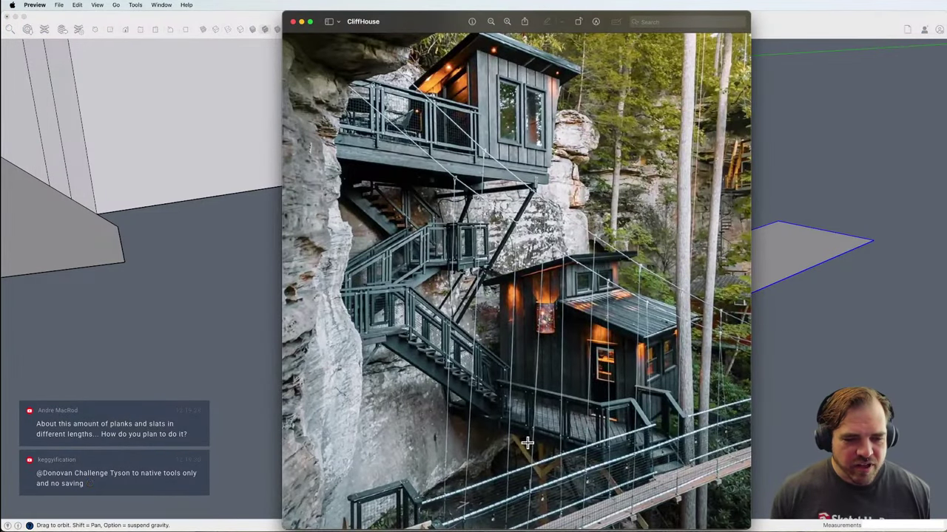
pyautogui.moveTo(432, 27); pyautogui.dragTo(945, 23)
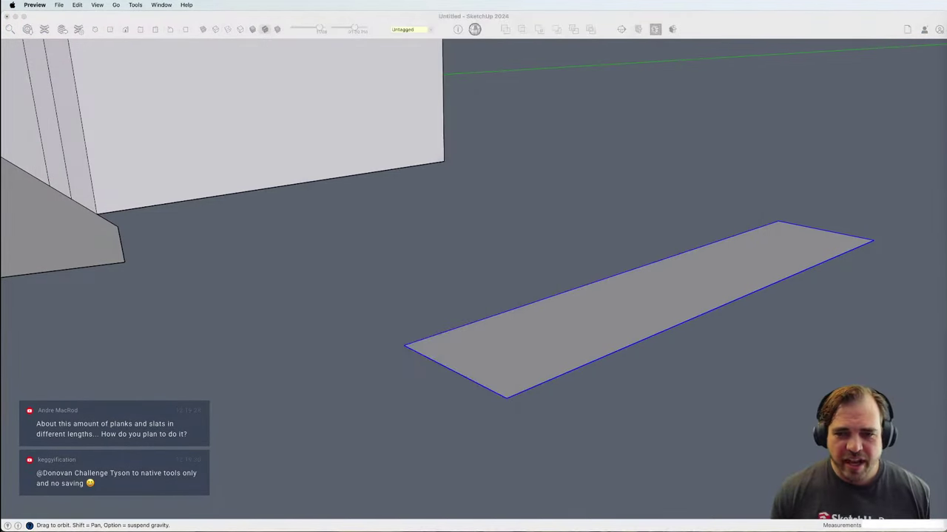
pyautogui.click(674, 370)
# Step: Place a guide 11" in from the short edge of the 3' by 15' rectangle nearest the viewer
pyautogui.moveTo(672, 368)
pyautogui.mouseDown()
pyautogui.moveTo(511, 367)
pyautogui.moveTo(468, 383)
pyautogui.moveTo(481, 378)
pyautogui.mouseUp()
pyautogui.press('r')
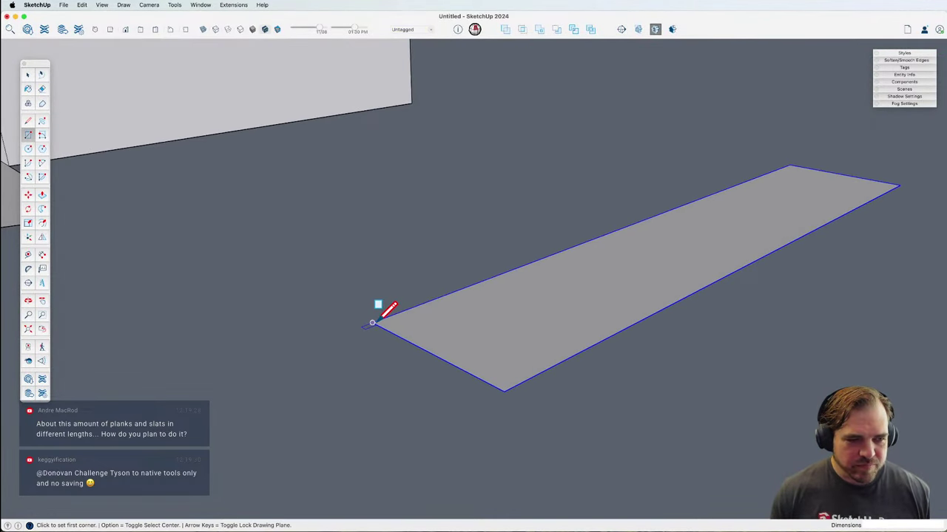
pyautogui.click(372, 322)
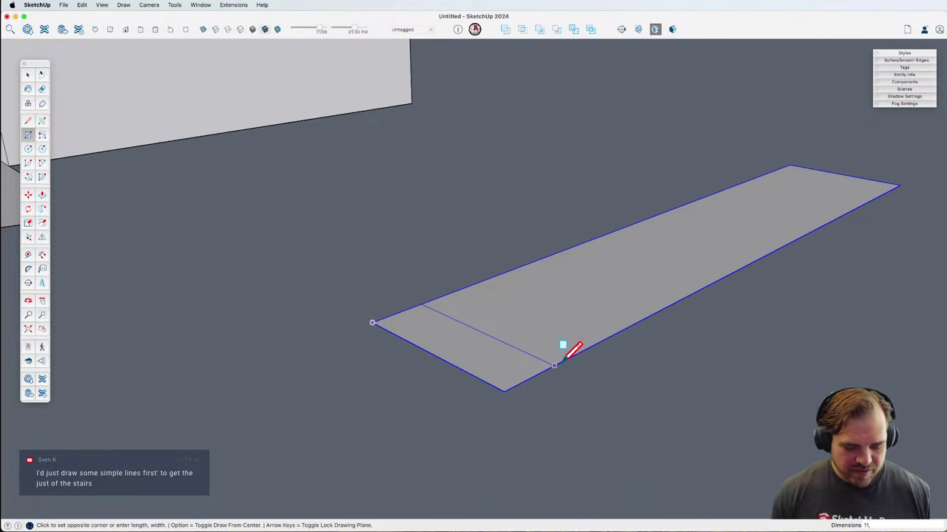
pyautogui.press('t')
pyautogui.click(480, 361)
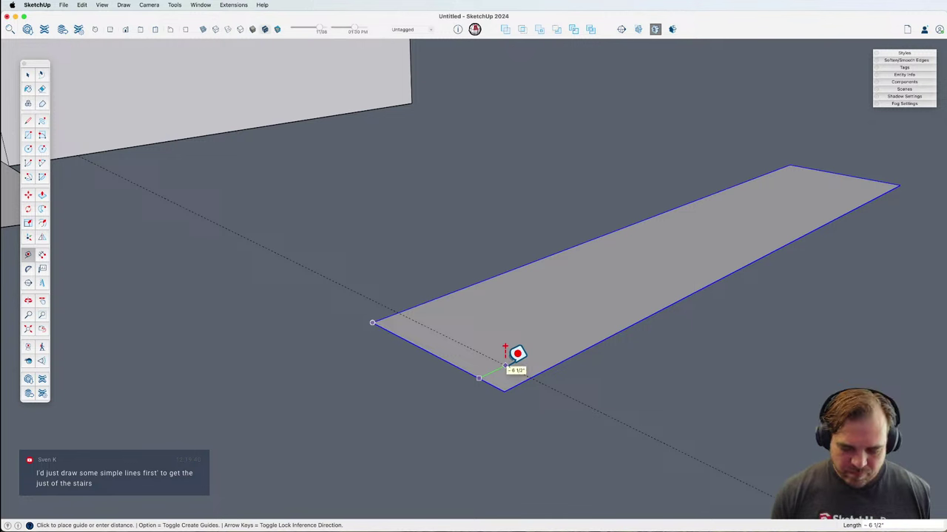
pyautogui.click(505, 347)
# Step: Draw an 11" by 3' stair tread rectangle between the strip's near short edge and the guide, and select its face
pyautogui.press('r')
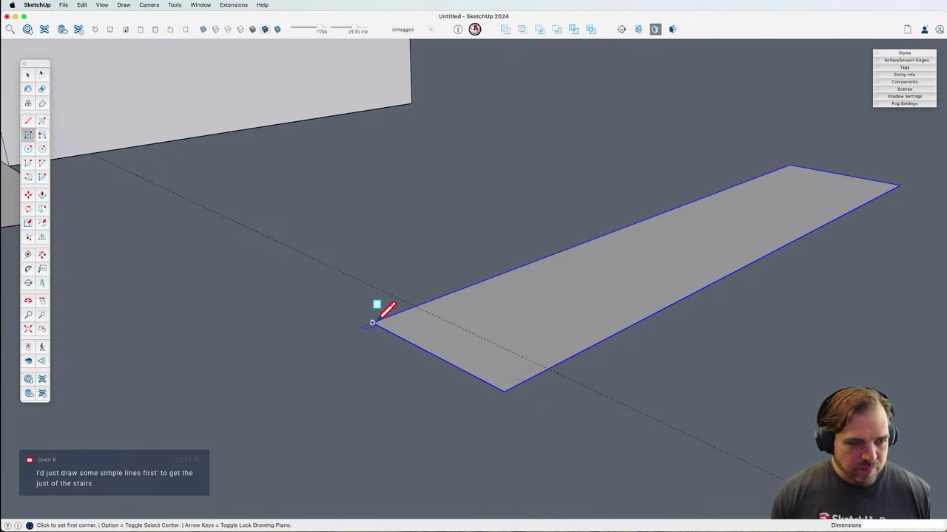
pyautogui.click(372, 322)
pyautogui.click(554, 365)
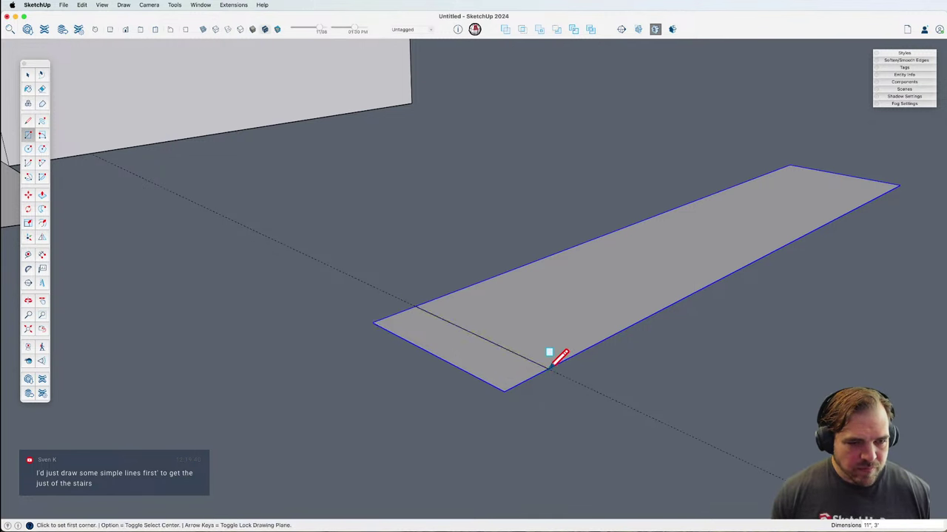
pyautogui.press('space')
pyautogui.click(503, 378)
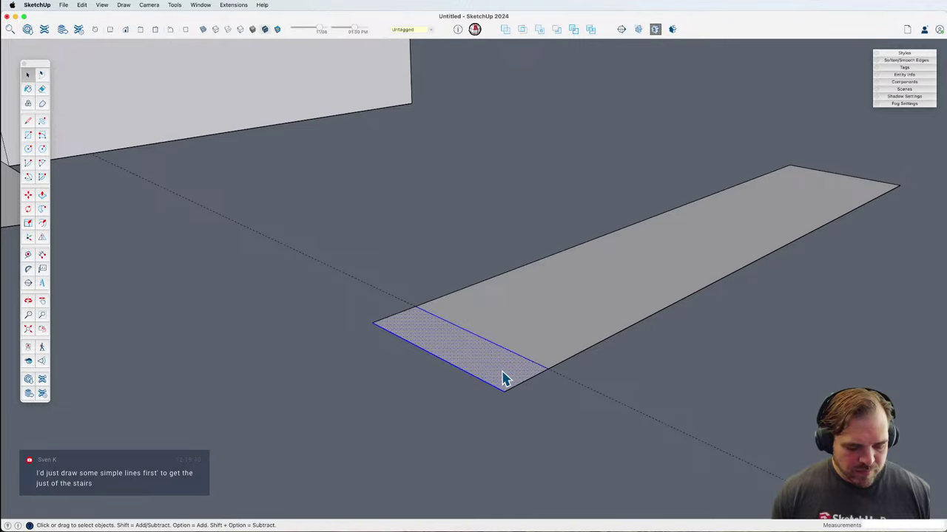
# Step: Turn the selected tread face into a component named "stair tread"
pyautogui.write('g')
pyautogui.write('stair')
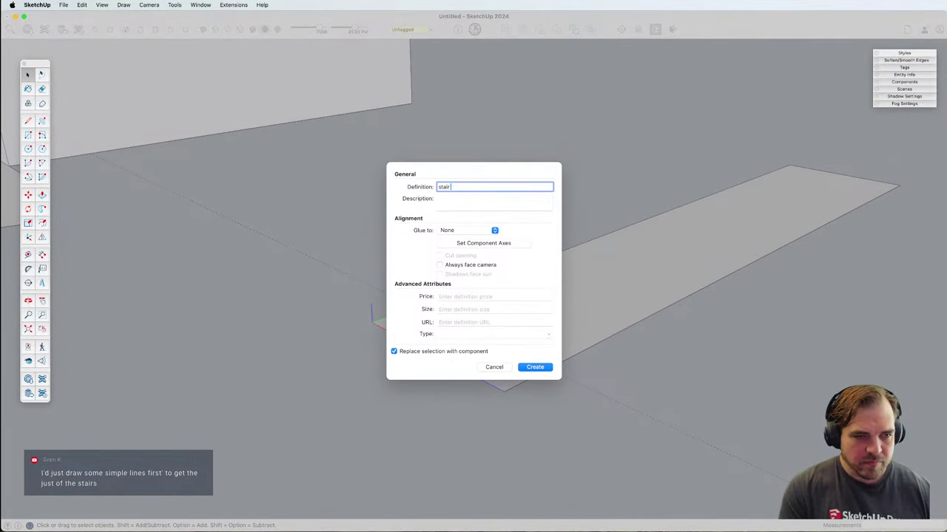
pyautogui.write('case')
pyautogui.press('Return')
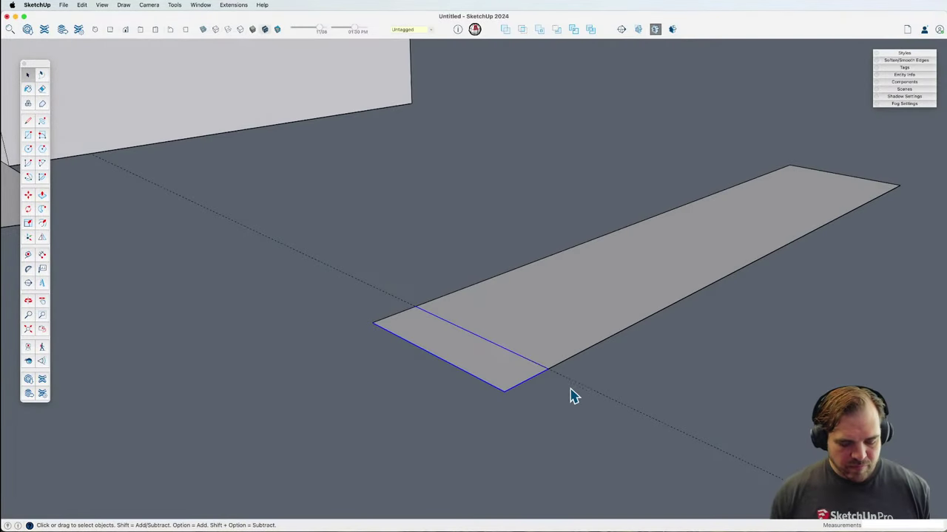
# Step: Copy the stair tread 7.5" straight up, and shift the copy 11" back along the strip
pyautogui.scroll(3, 564, 387)
pyautogui.press('m')
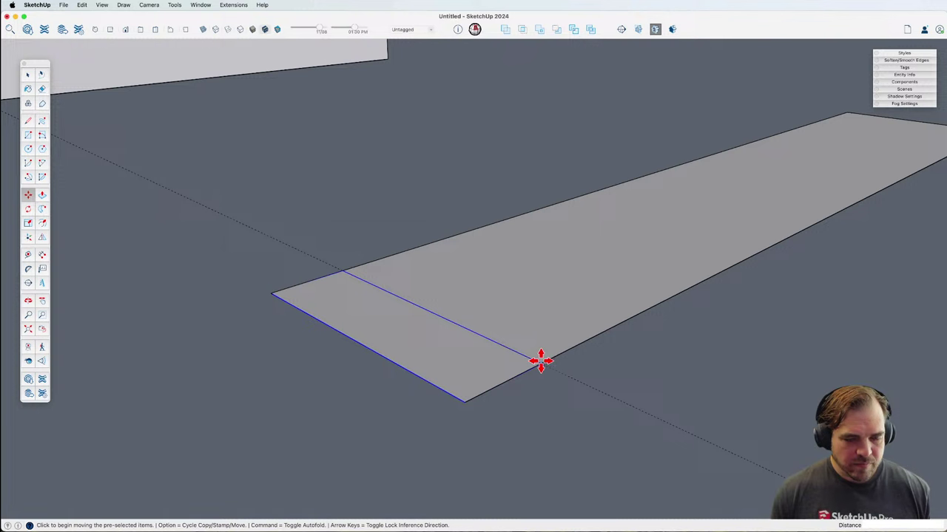
pyautogui.click(540, 361)
pyautogui.press('alt')
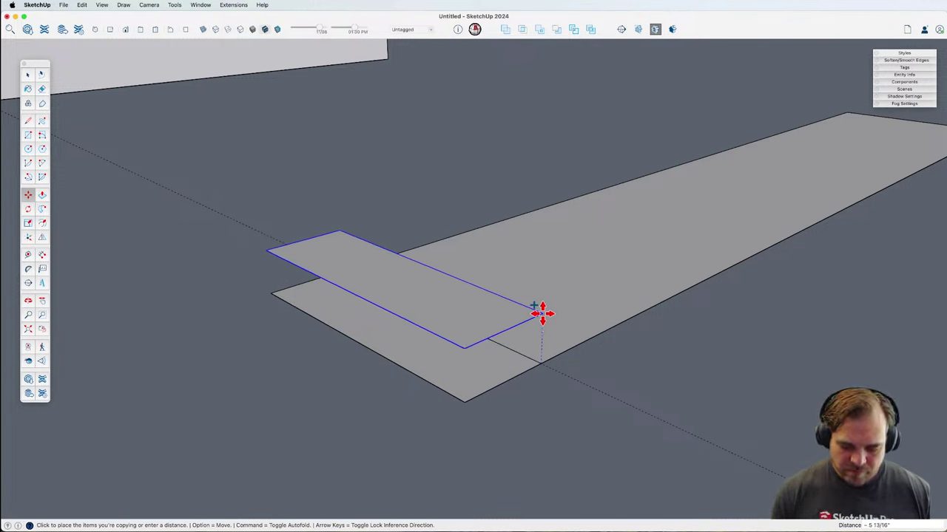
pyautogui.click(542, 313)
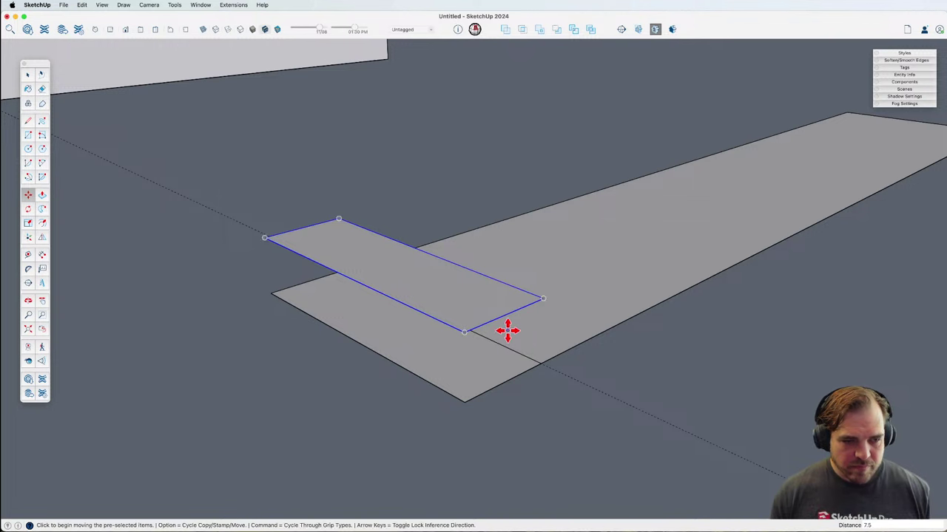
pyautogui.click(465, 333)
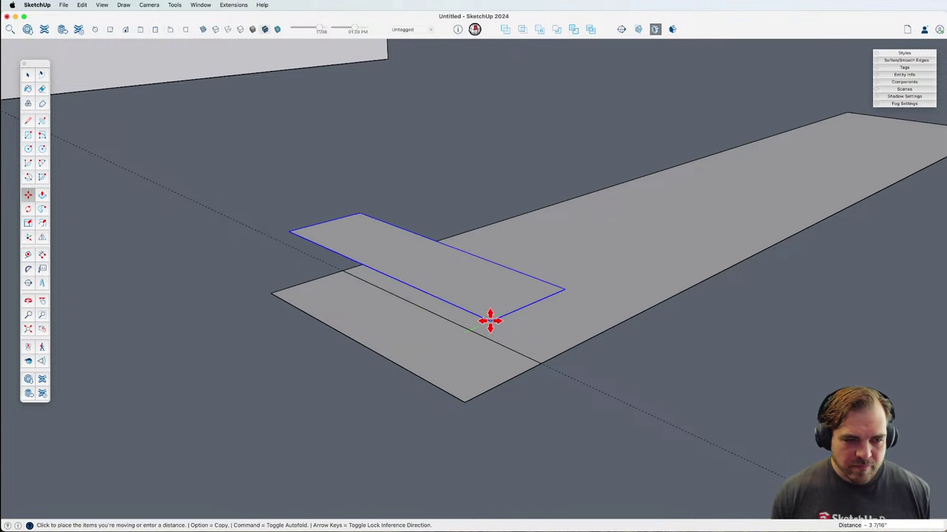
pyautogui.click(540, 362)
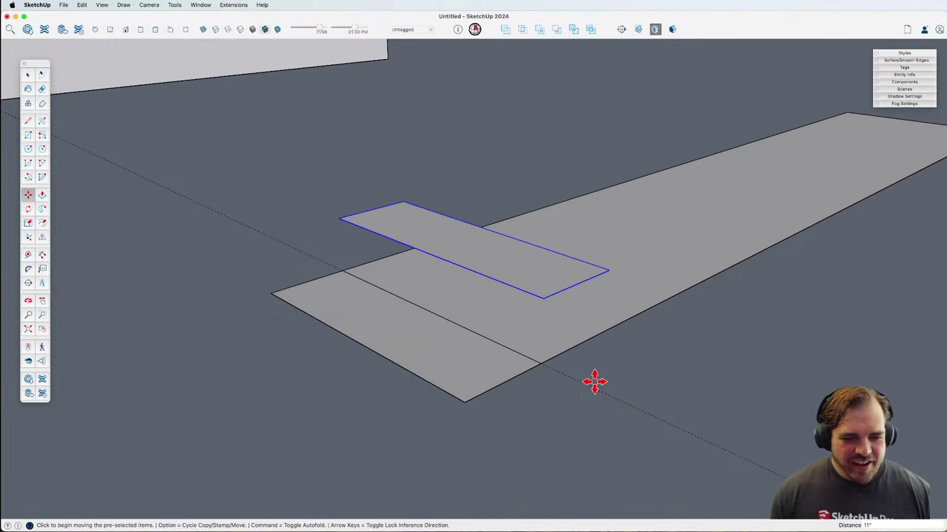
# Step: Erase the guide line crossing the 3' by 15' strip
pyautogui.press('e')
pyautogui.scroll(-5, 591, 392)
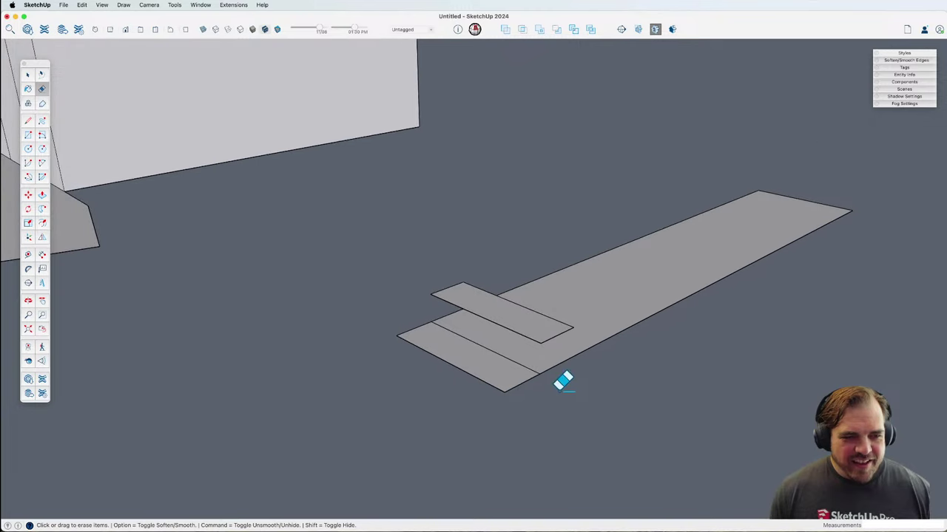
pyautogui.press('space')
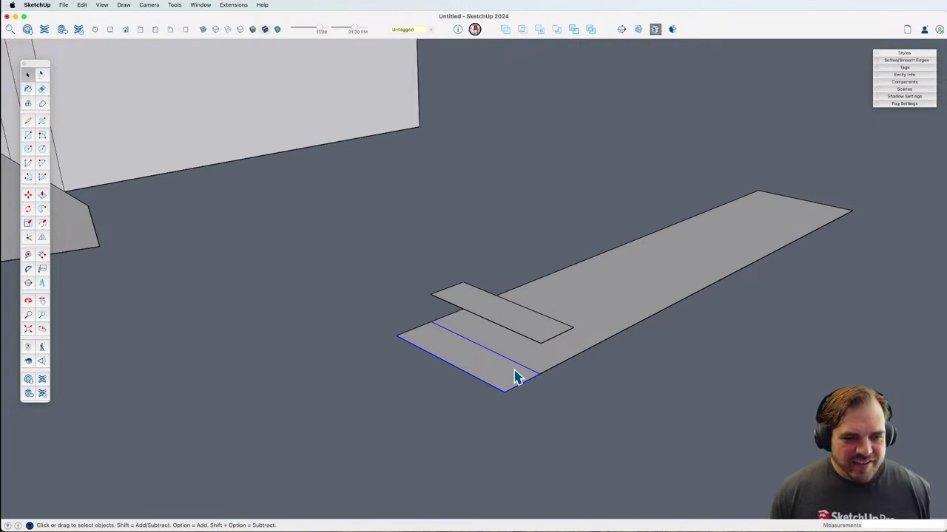
# Step: Copy the raised tread by the offset between the lower tread's front corner and its own, and array it 15x
pyautogui.press('m')
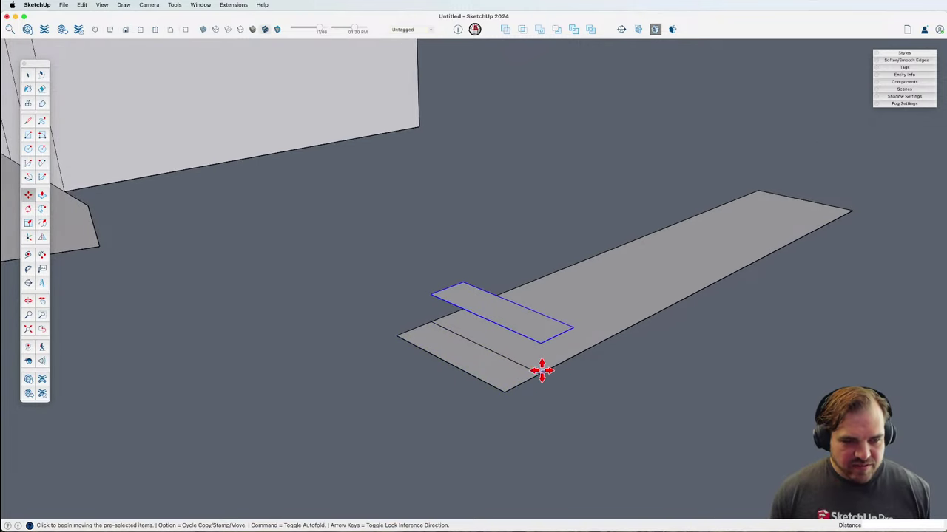
pyautogui.press('alt')
pyautogui.click(505, 392)
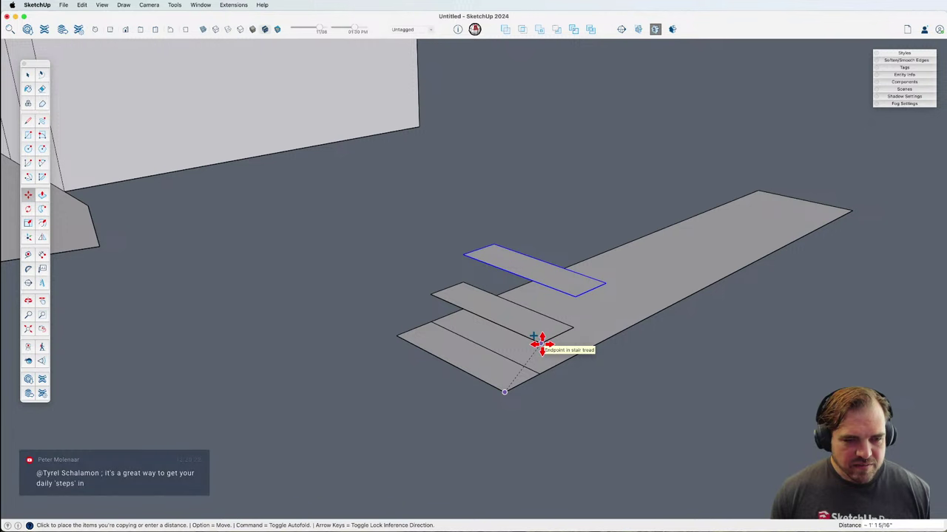
pyautogui.click(540, 341)
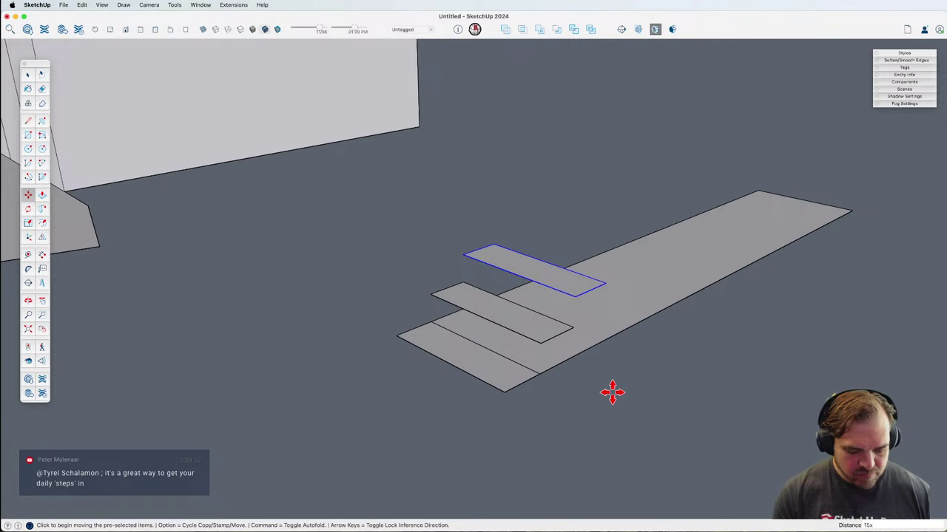
pyautogui.write('15x')
pyautogui.press('Return')
# Step: Rotate the 3' by 15' strip upward about its near short edge to match the slope of the treads
pyautogui.moveTo(613, 391); pyautogui.dragTo(490, 380, button='middle')
pyautogui.press('space')
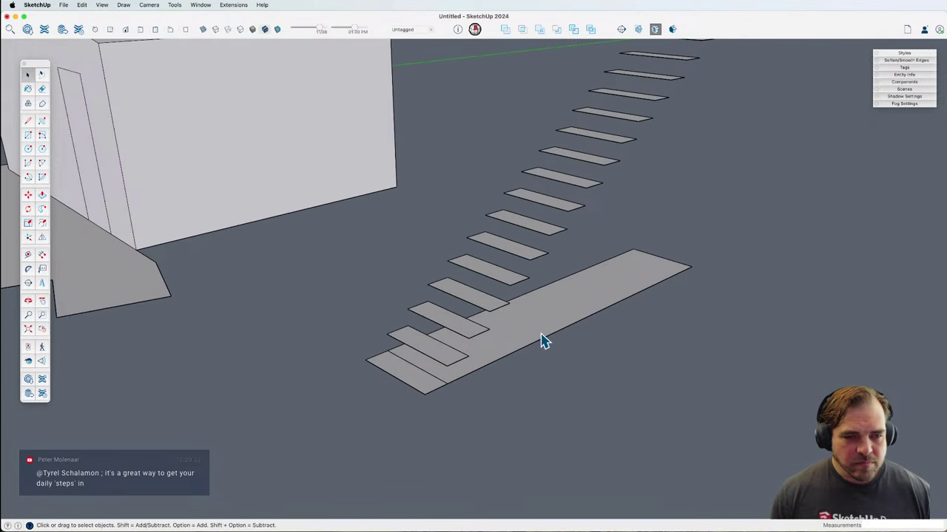
pyautogui.click(543, 341)
pyautogui.scroll(3, 452, 389)
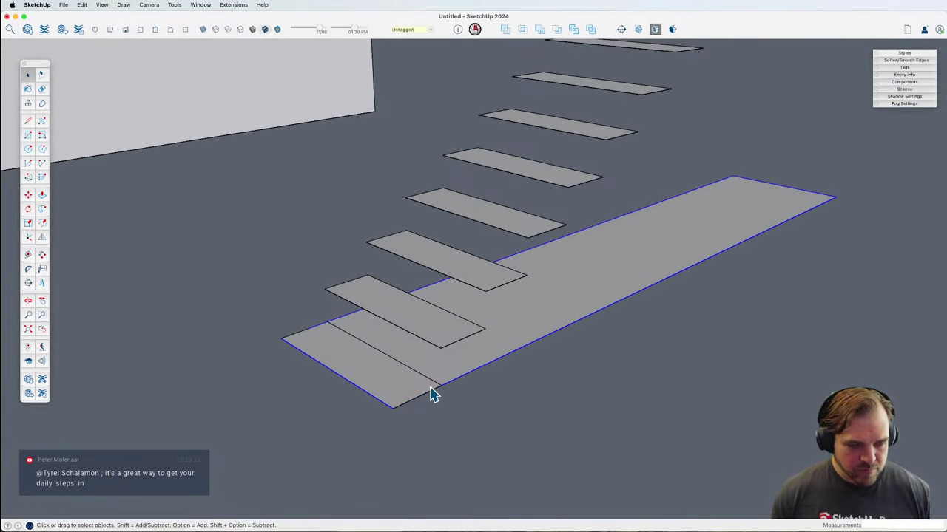
pyautogui.press('q')
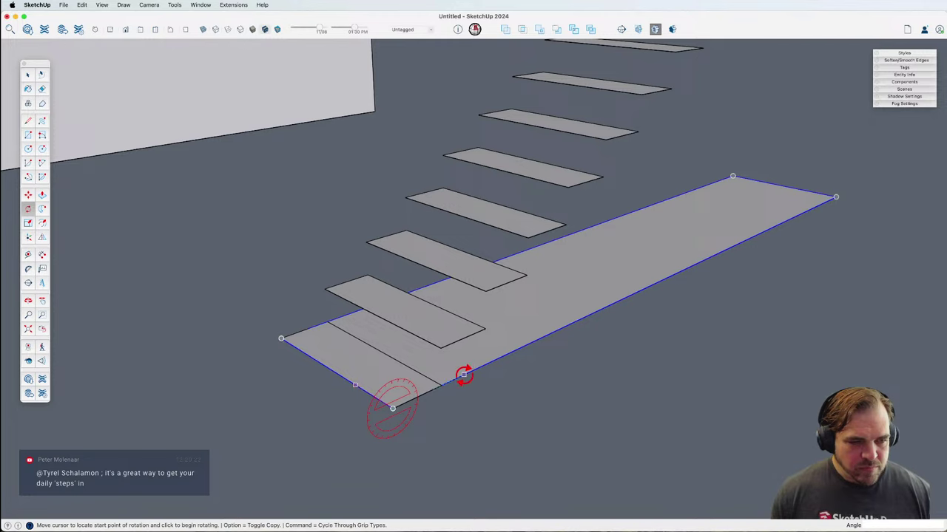
pyautogui.click(463, 375)
pyautogui.click(440, 344)
pyautogui.scroll(-2, 480, 370)
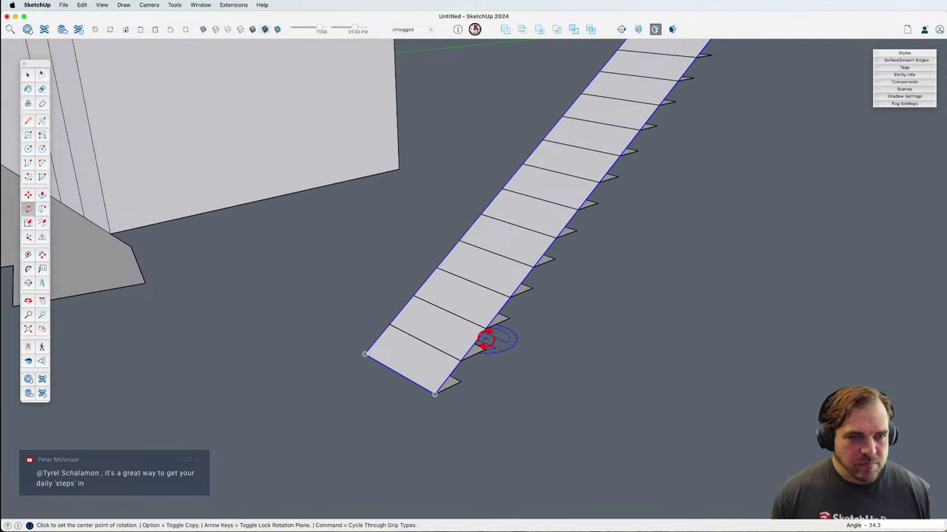
# Step: Open the tilted strip for editing and delete its face, keeping only the outline edges
pyautogui.scroll(-2, 481, 362)
pyautogui.press('space')
pyautogui.doubleClick(471, 356)
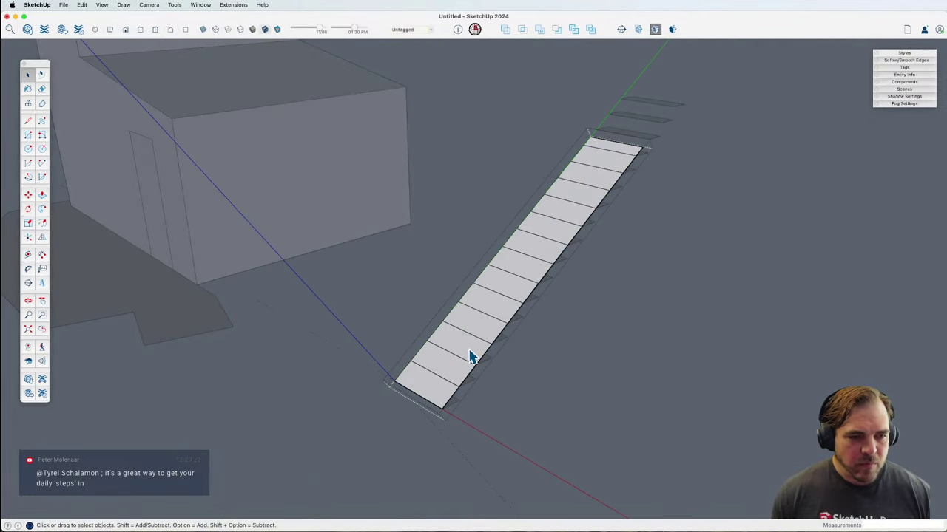
pyautogui.tripleClick(472, 356)
pyautogui.click(469, 355)
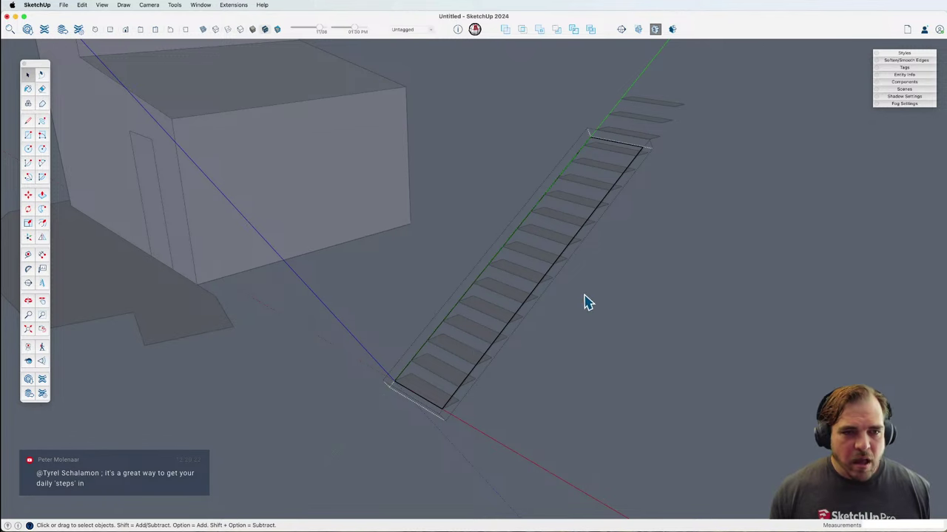
pyautogui.click(613, 270)
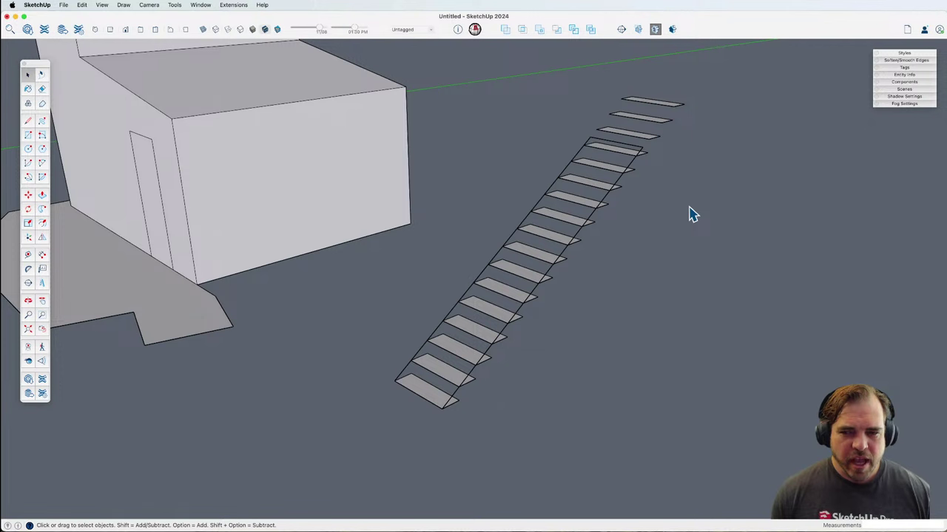
# Step: Erase the three treads beyond the upper end of the outline, and group the remaining treads with the outline
pyautogui.press('e')
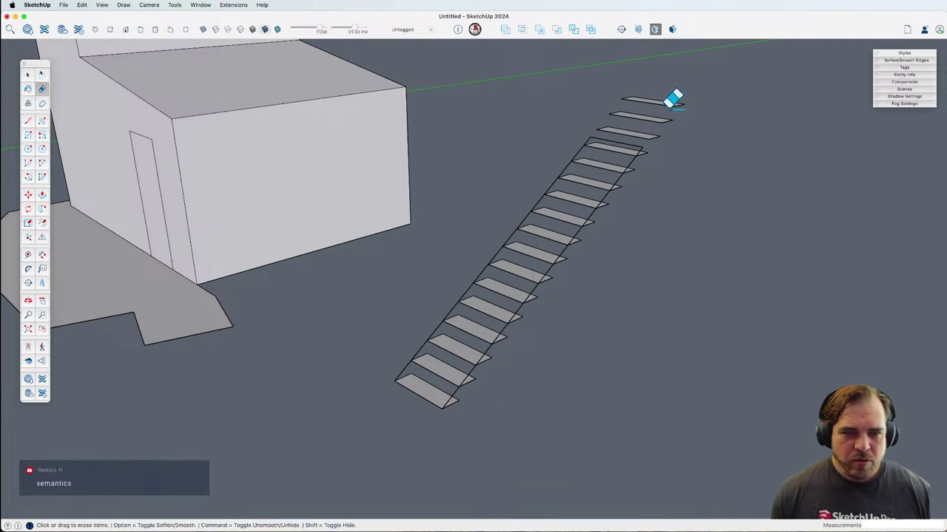
pyautogui.moveTo(675, 97); pyautogui.dragTo(660, 134)
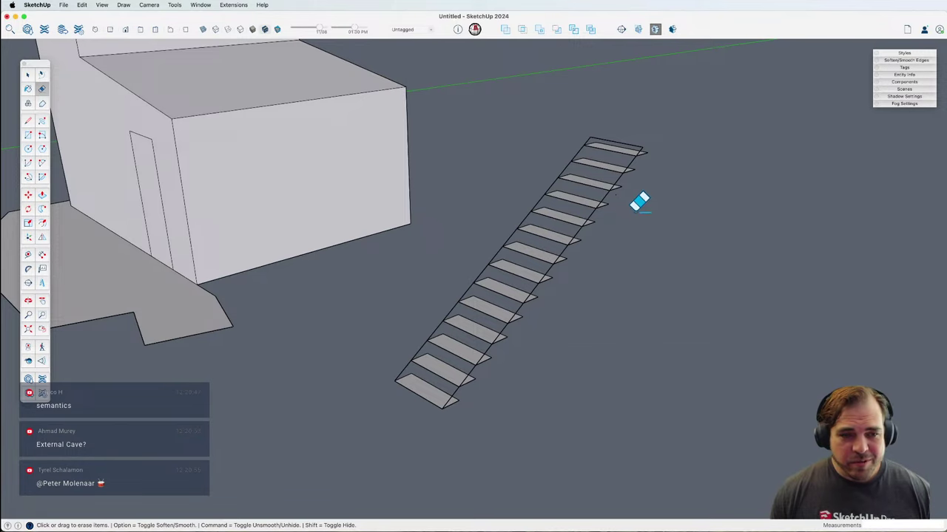
pyautogui.scroll(-3, 639, 201)
pyautogui.moveTo(594, 227); pyautogui.dragTo(721, 307, button='middle')
pyautogui.press('space')
pyautogui.moveTo(687, 348); pyautogui.dragTo(418, 70)
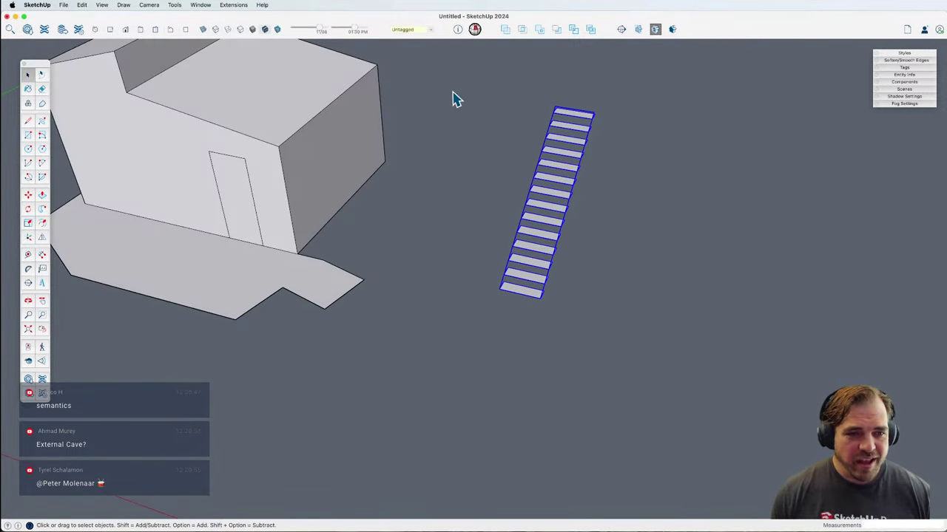
pyautogui.press('super+g')
# Step: Move the staircase group by its bottom front corner to the deck corner where the long front edge meets the angled edge
pyautogui.moveTo(540, 202); pyautogui.dragTo(501, 277, button='middle')
pyautogui.press('m')
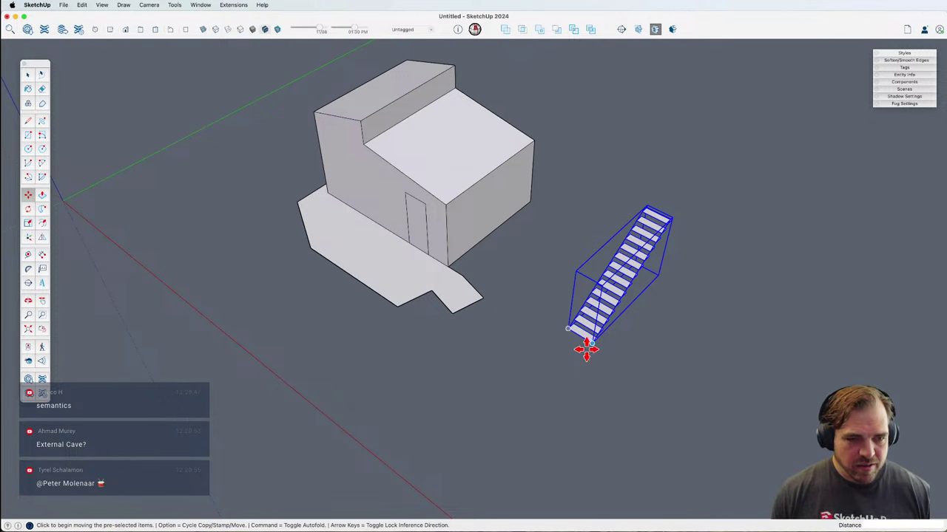
pyautogui.click(588, 346)
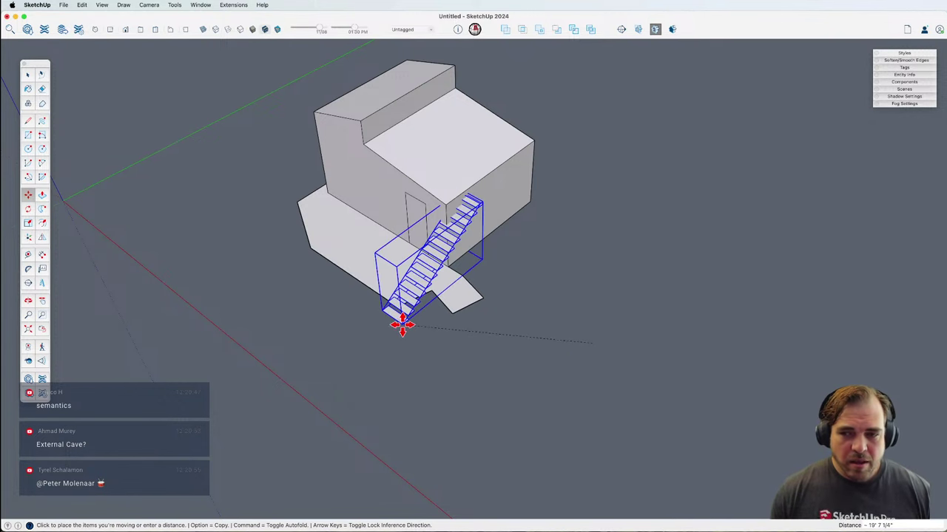
pyautogui.click(309, 245)
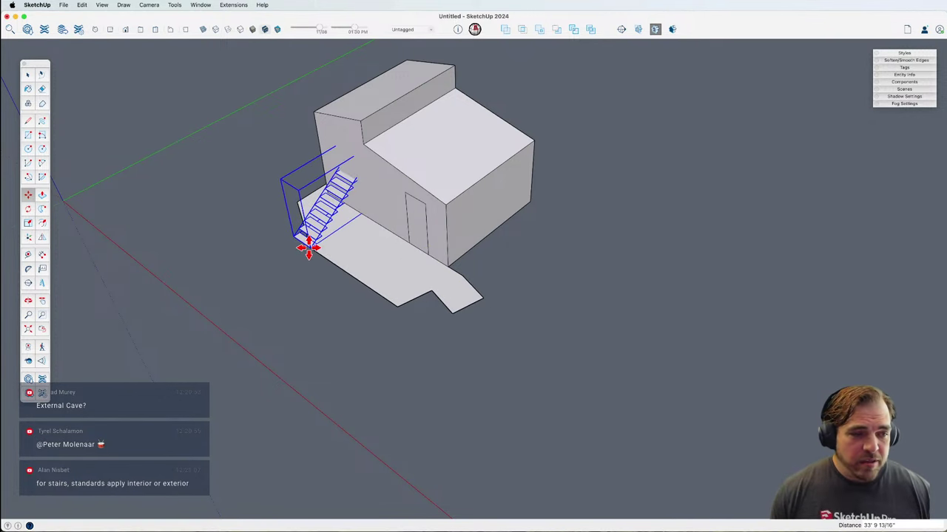
# Step: Rotate the staircase 150° about the deck corner so its bottom tread aligns with the deck's angled edge
pyautogui.scroll(5, 310, 245)
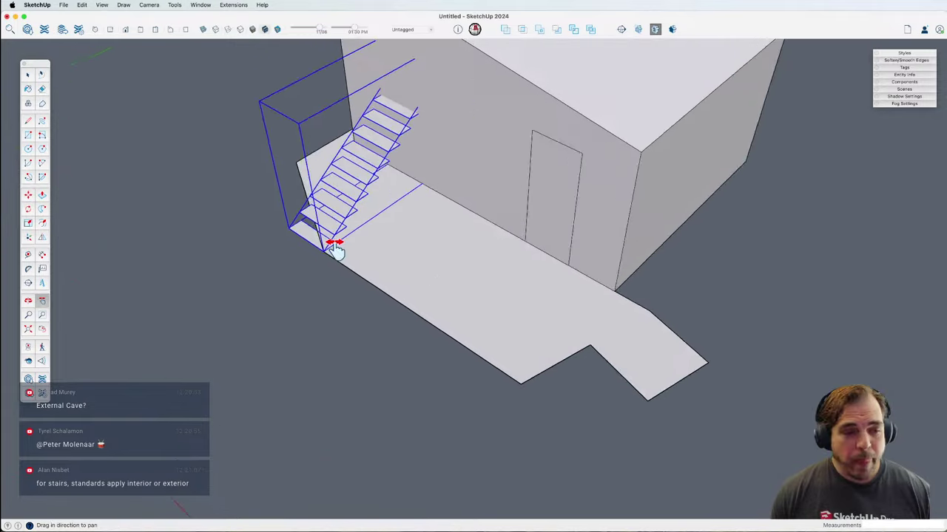
pyautogui.moveTo(332, 243); pyautogui.dragTo(435, 303, button='middle')
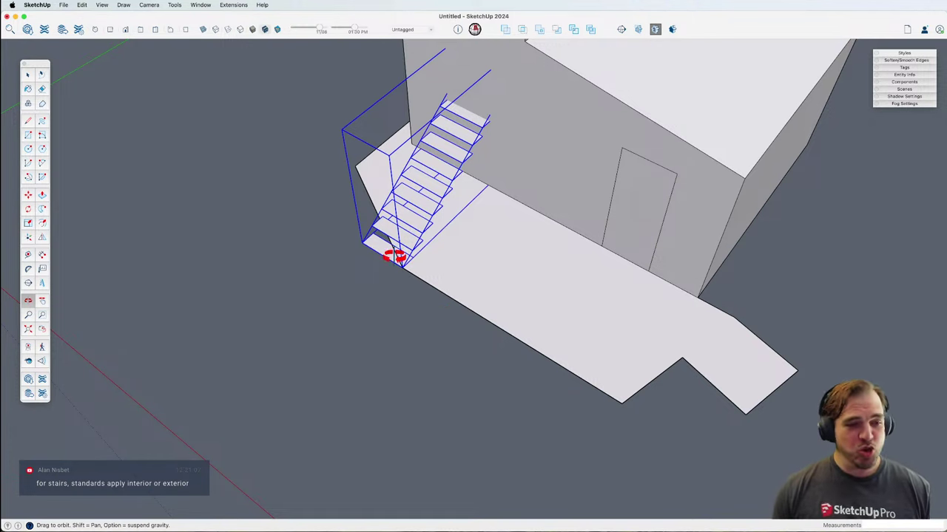
pyautogui.scroll(3, 397, 249)
pyautogui.press('q')
pyautogui.scroll(3, 404, 245)
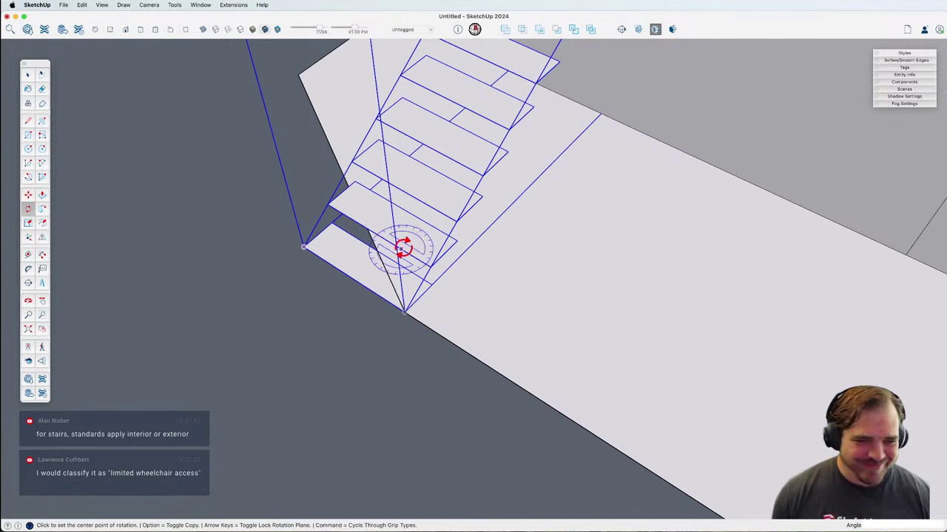
pyautogui.click(406, 312)
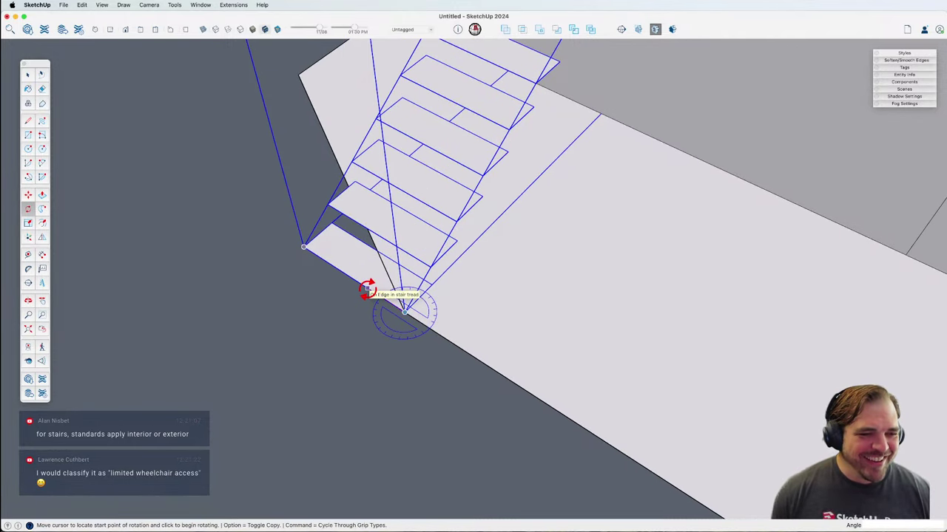
pyautogui.click(367, 289)
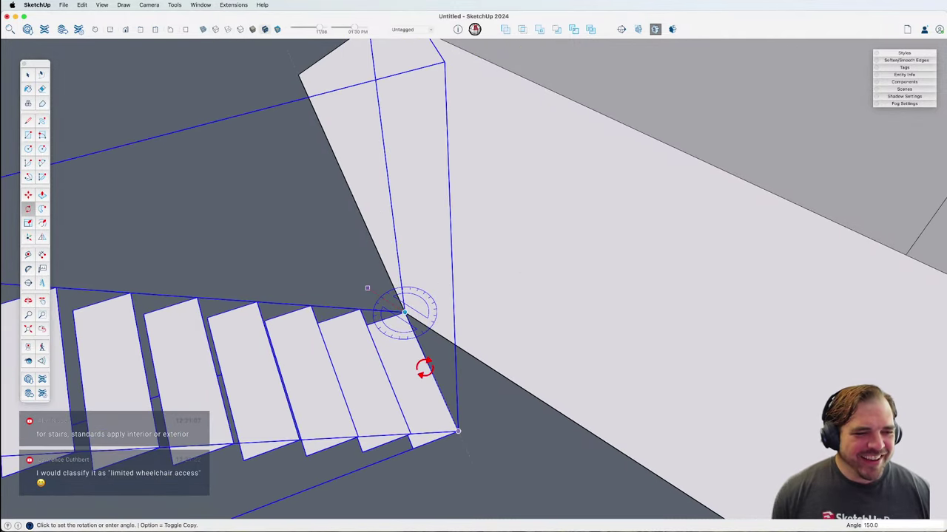
pyautogui.click(424, 368)
# Step: Move the staircase 3' along the deck's angled edge so its outer bottom corner meets the deck corner, and deselect it
pyautogui.press('m')
pyautogui.click(458, 432)
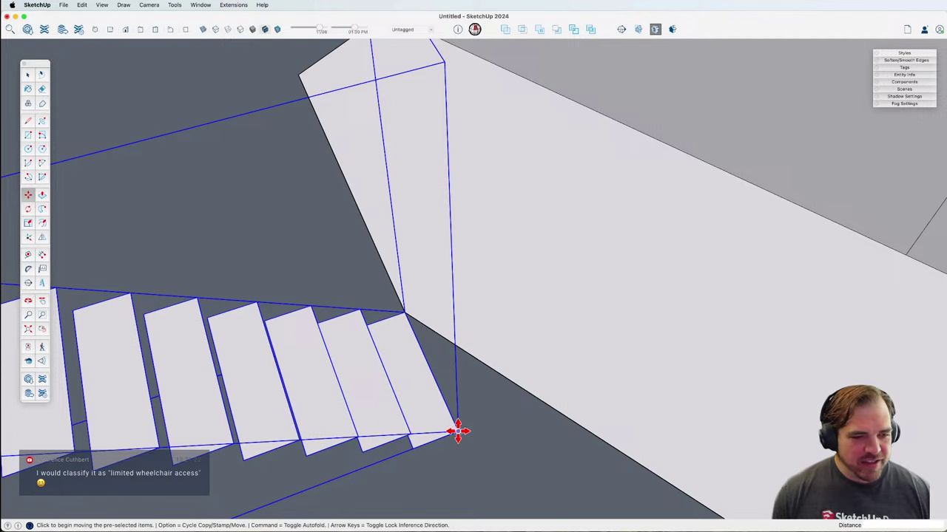
pyautogui.click(406, 318)
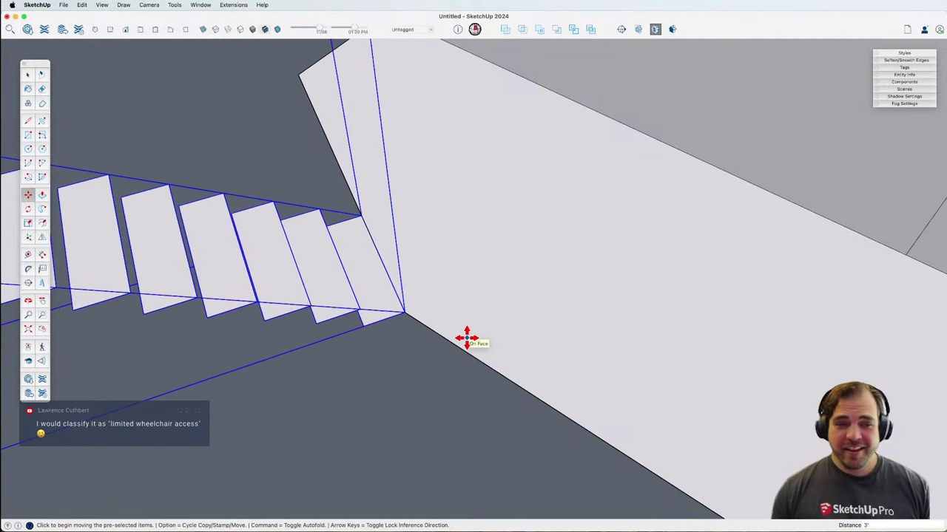
pyautogui.scroll(-10, 466, 337)
pyautogui.moveTo(465, 334); pyautogui.dragTo(402, 370, button='middle')
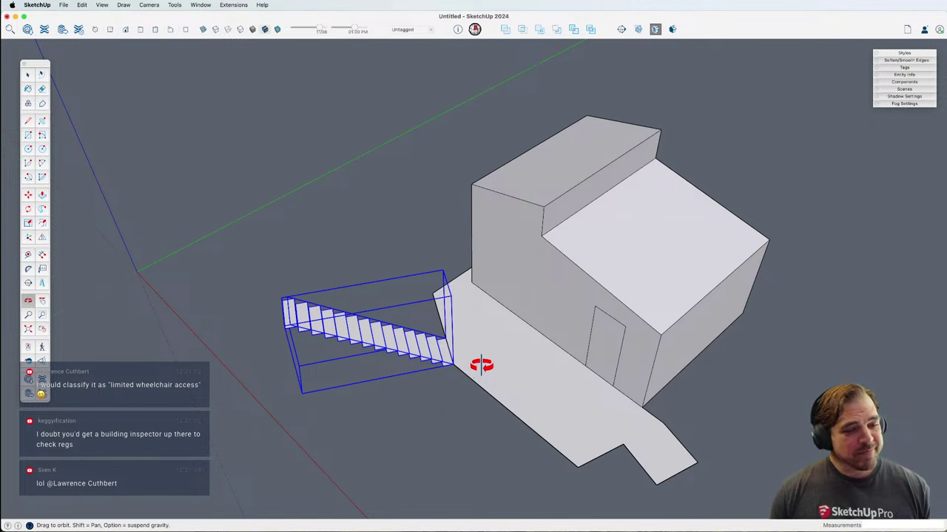
pyautogui.press('space')
pyautogui.click(466, 403)
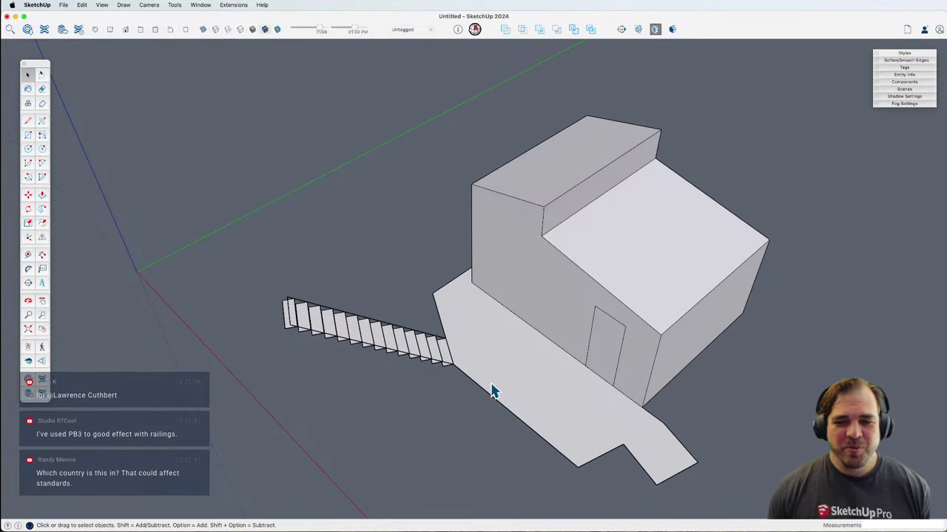
pyautogui.moveTo(481, 371); pyautogui.dragTo(357, 163, button='middle')
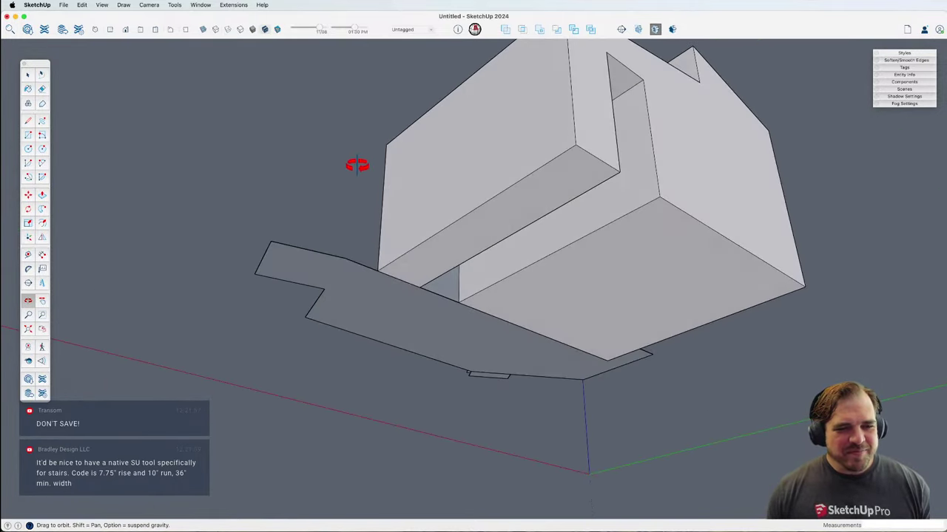
# Step: Push/Pull the ceiling of the groove beneath the house down to the level of the underside
pyautogui.moveTo(554, 196); pyautogui.dragTo(459, 225, button='middle')
pyautogui.press('e')
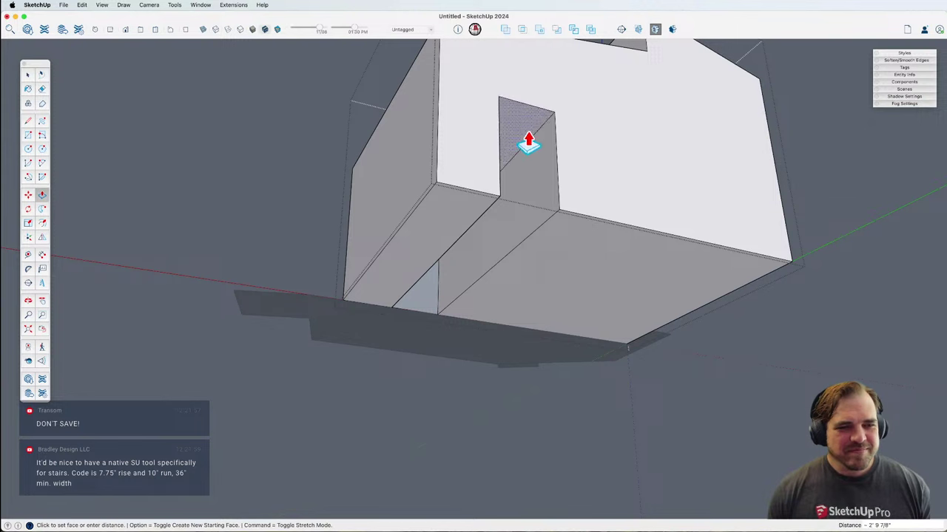
pyautogui.moveTo(528, 141)
pyautogui.mouseDown()
pyautogui.moveTo(582, 281)
pyautogui.moveTo(501, 229)
pyautogui.mouseUp()
pyautogui.moveTo(501, 229)
pyautogui.mouseDown(button='middle')
pyautogui.moveTo(498, 259)
pyautogui.moveTo(769, 385)
pyautogui.moveTo(645, 450)
pyautogui.moveTo(526, 375)
pyautogui.moveTo(543, 351)
pyautogui.moveTo(515, 374)
pyautogui.mouseUp(button='middle')
pyautogui.press('space')
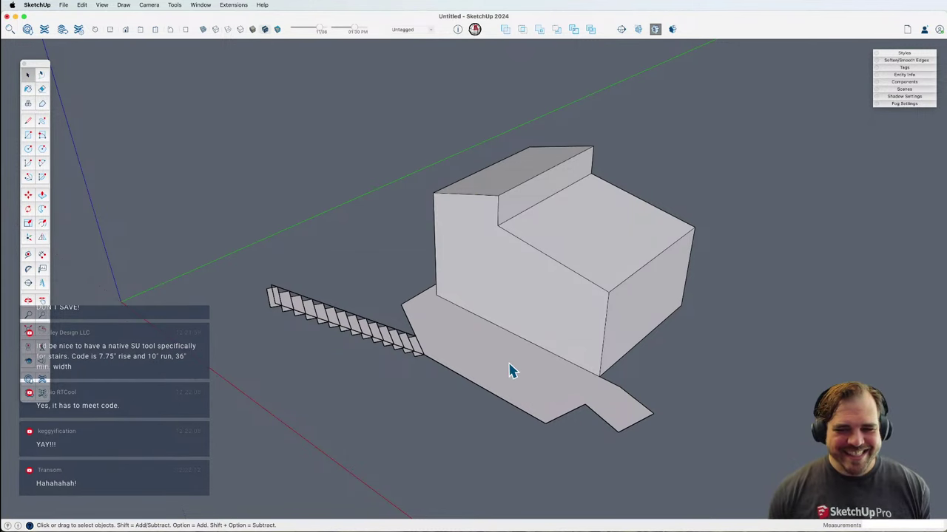
# Step: Open the staircase group and erase the two uppermost treads
pyautogui.moveTo(412, 355); pyautogui.dragTo(383, 317, button='middle')
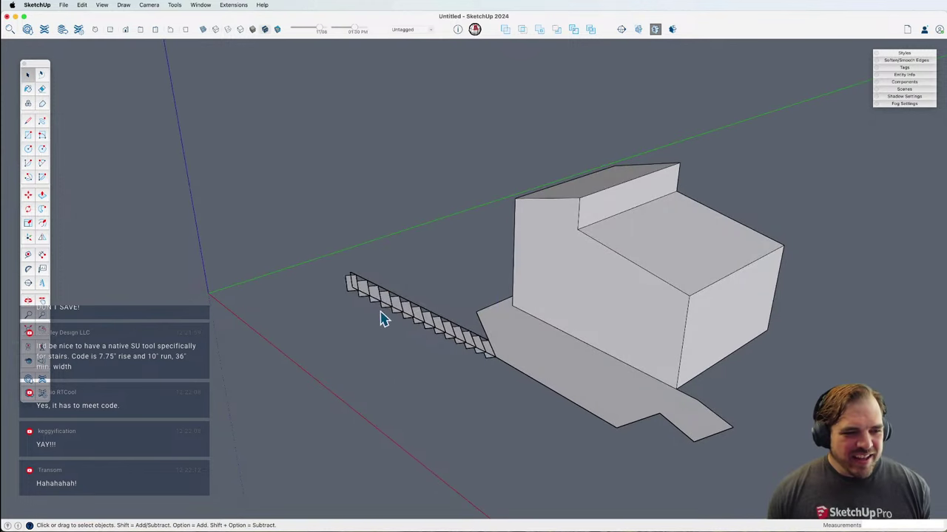
pyautogui.click(392, 316)
pyautogui.scroll(3, 377, 307)
pyautogui.doubleClick(374, 302)
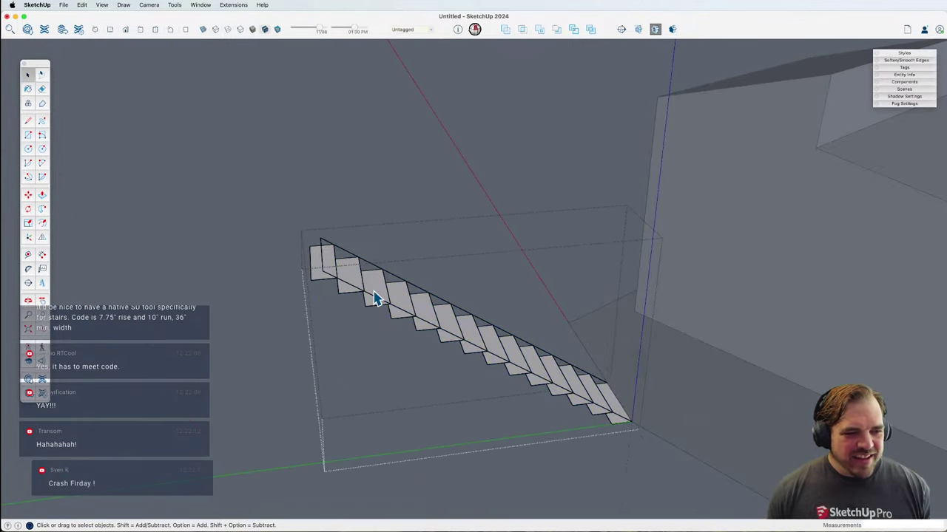
pyautogui.scroll(2, 374, 298)
pyautogui.click(374, 287)
pyautogui.scroll(1, 373, 287)
pyautogui.press('e')
pyautogui.click(348, 258)
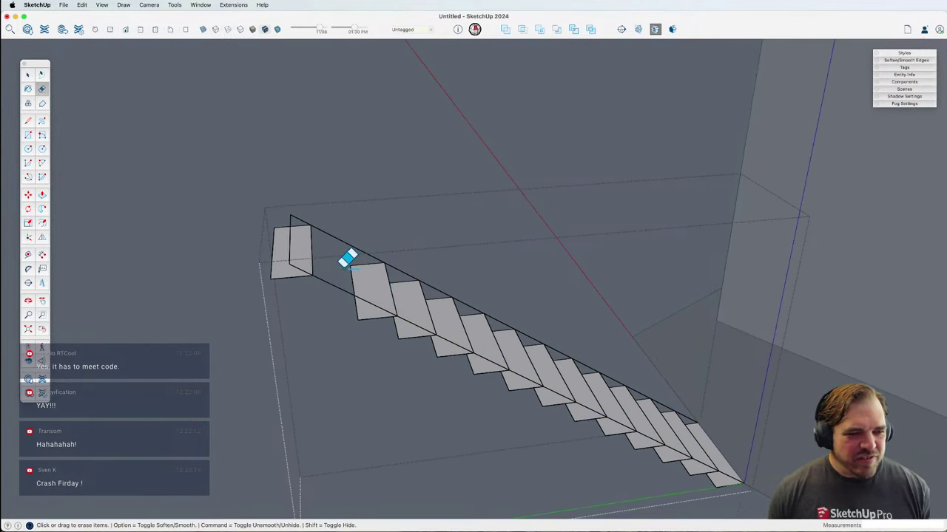
pyautogui.click(313, 241)
pyautogui.press('space')
# Step: Shorten the staircase outline by moving its upper end edge to the inner corner of the remaining top tread, and leave the group
pyautogui.doubleClick(294, 263)
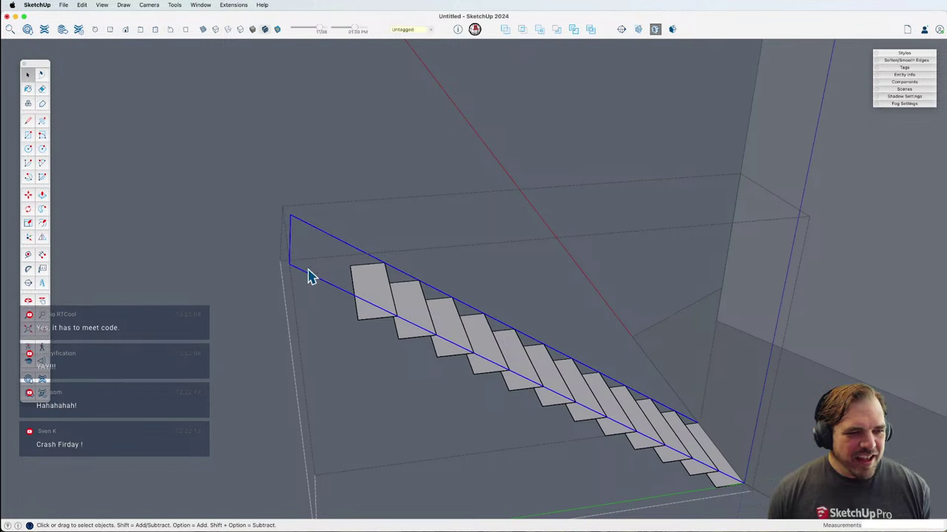
pyautogui.doubleClick(321, 286)
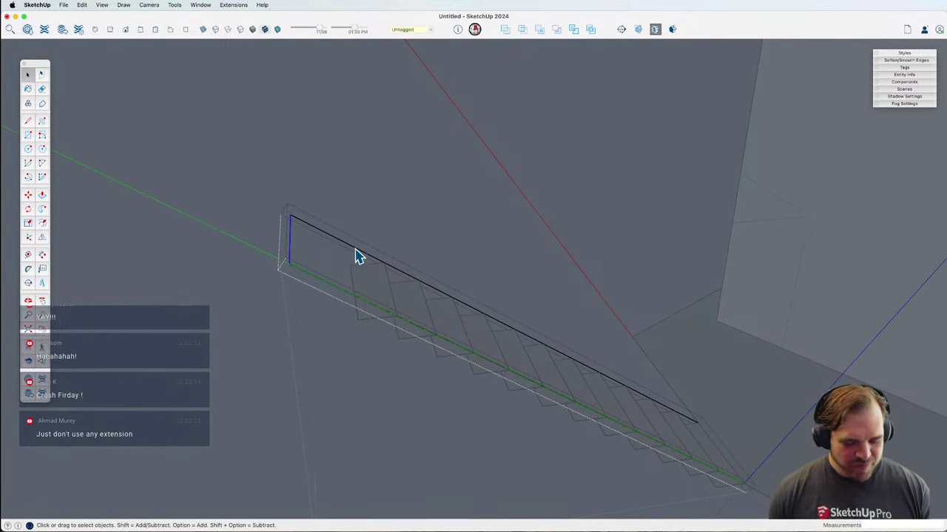
pyautogui.scroll(1, 353, 250)
pyautogui.press('m')
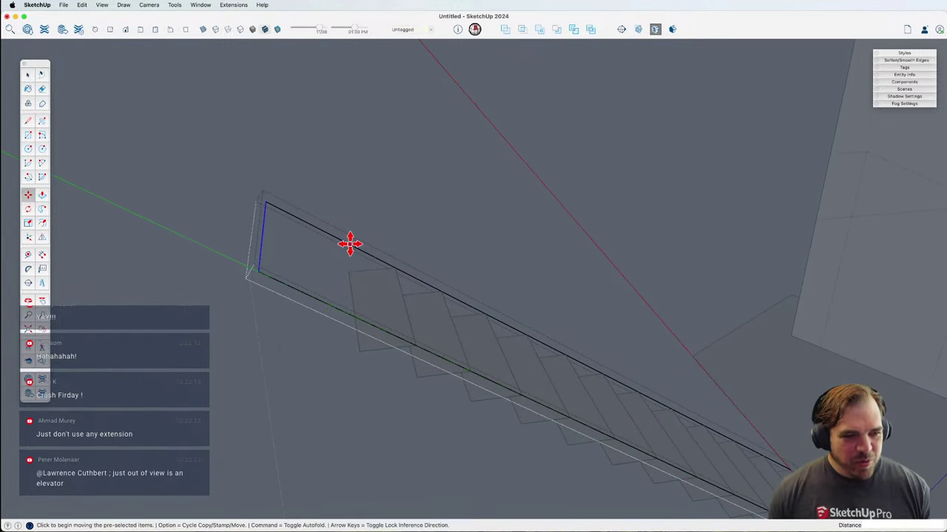
pyautogui.click(262, 203)
pyautogui.click(395, 268)
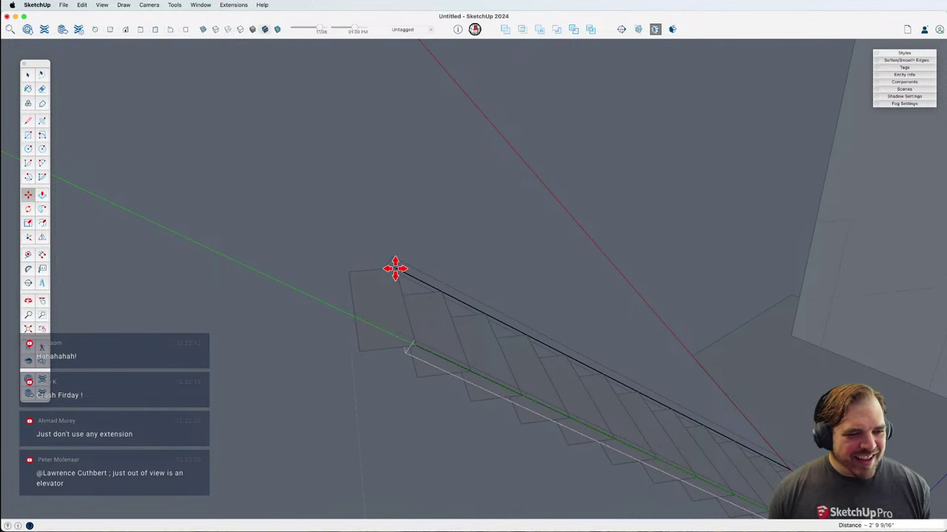
pyautogui.press('space')
pyautogui.click(373, 240)
pyautogui.moveTo(363, 243); pyautogui.dragTo(511, 389, button='middle')
# Step: Draw a rectangle about 5' 3" by 1' 9" outward from the top tread of the staircase
pyautogui.click(465, 321)
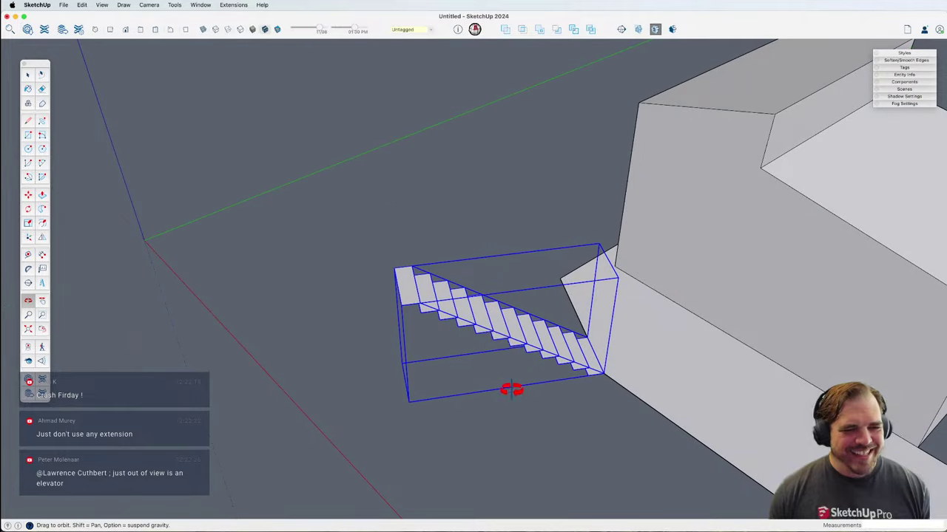
pyautogui.scroll(5, 444, 317)
pyautogui.press('r')
pyautogui.click(414, 288)
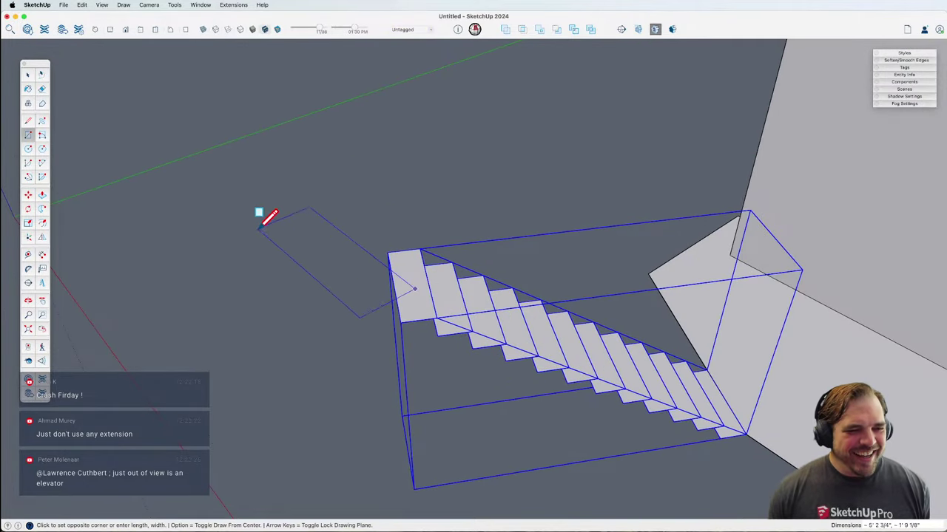
pyautogui.click(260, 213)
pyautogui.scroll(-3, 437, 258)
pyautogui.moveTo(437, 258); pyautogui.dragTo(408, 266, button='middle')
# Step: Scale the rectangle at the top of the stairs by about 4.24 along the green axis
pyautogui.press('space')
pyautogui.click(413, 274)
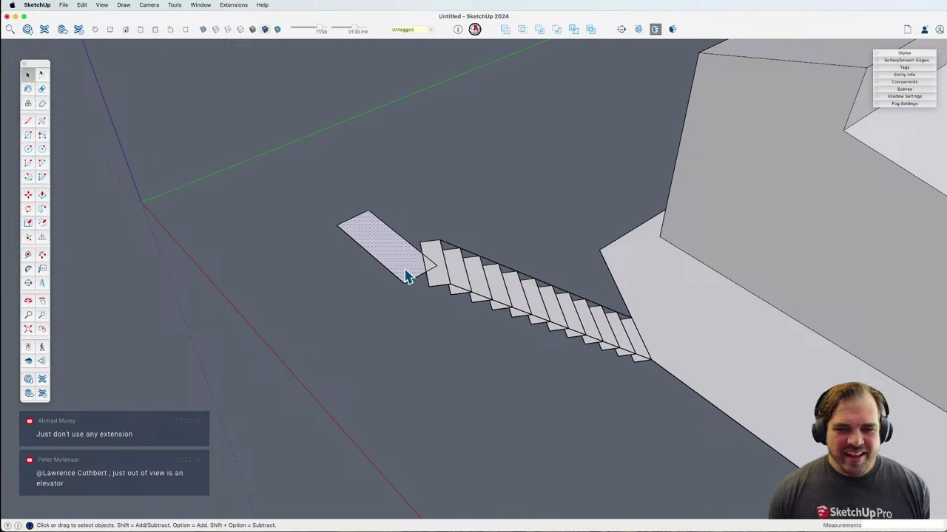
pyautogui.scroll(-3, 435, 268)
pyautogui.press('s')
pyautogui.click(386, 259)
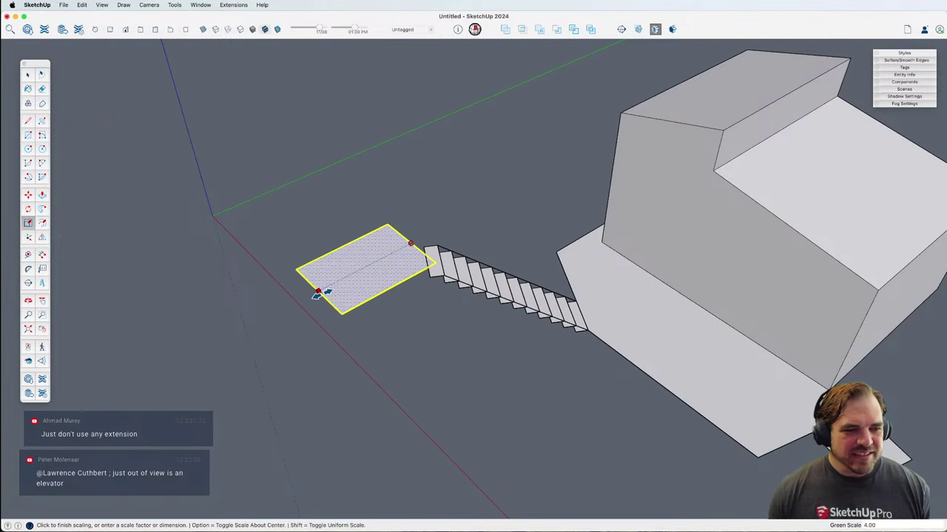
pyautogui.click(310, 296)
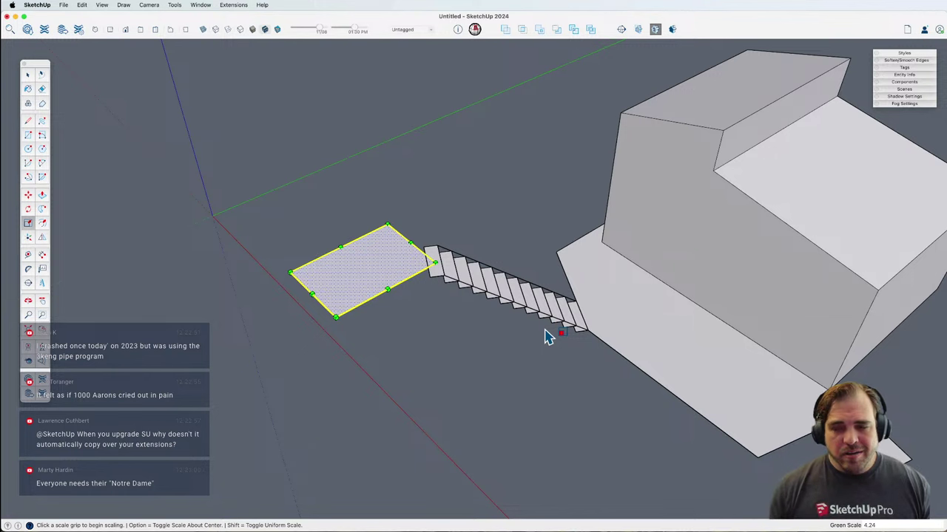
# Step: Move the rectangle by its nearest corner to the outer corner of the top tread
pyautogui.press('space')
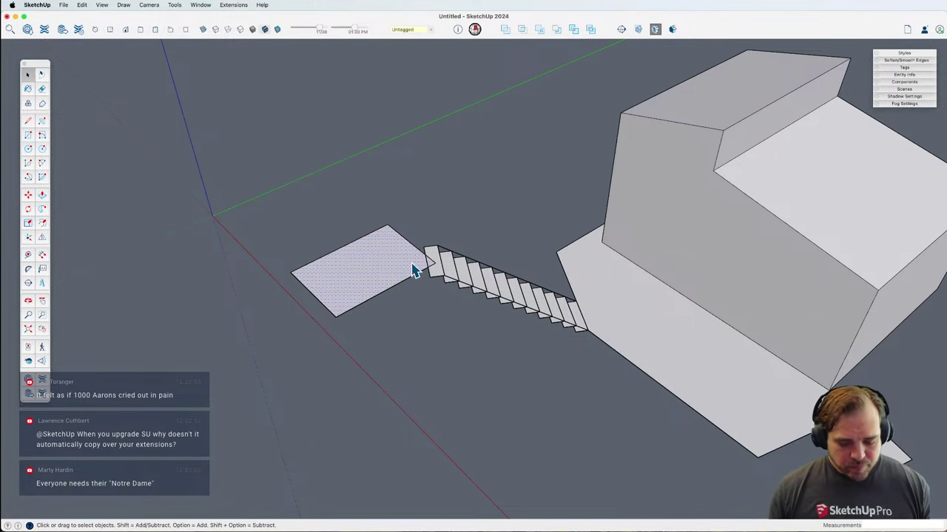
pyautogui.scroll(3, 414, 271)
pyautogui.press('m')
pyautogui.click(456, 268)
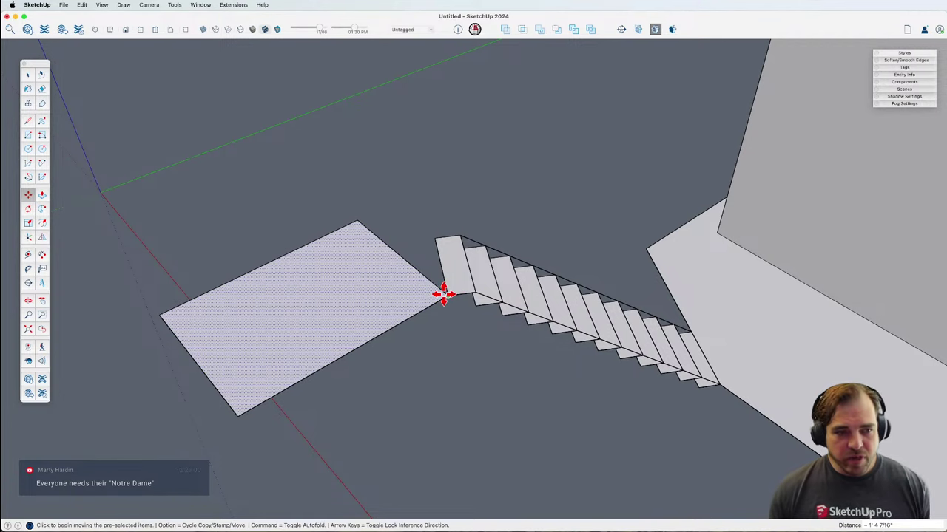
pyautogui.scroll(-5, 442, 295)
pyautogui.scroll(-1, 443, 295)
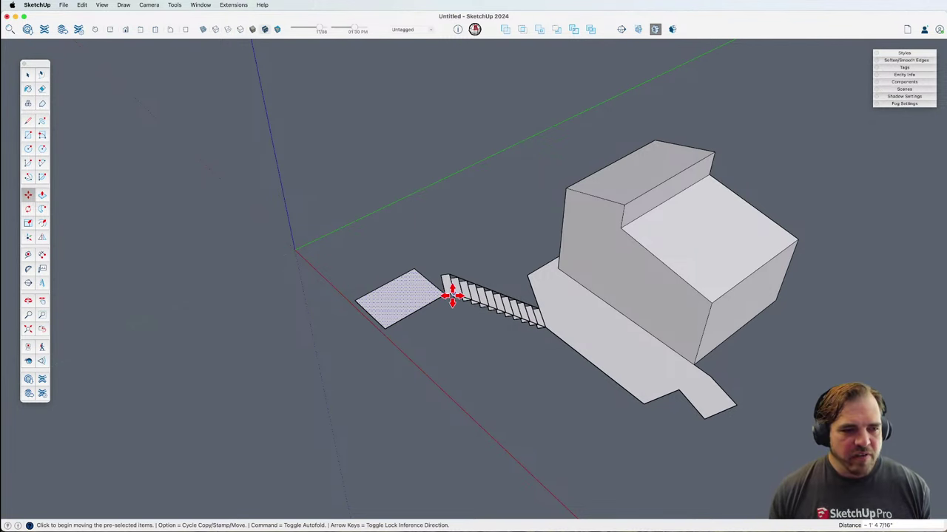
pyautogui.scroll(4, 450, 295)
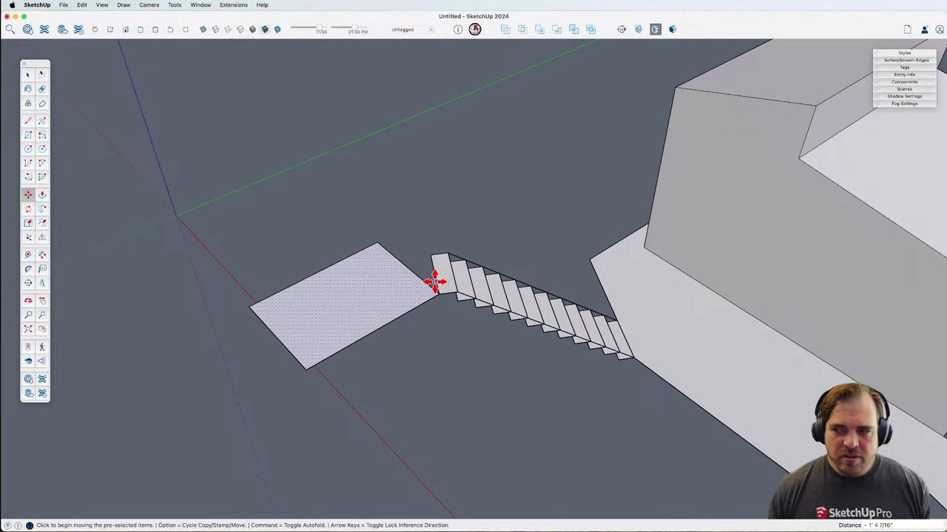
pyautogui.scroll(1, 435, 281)
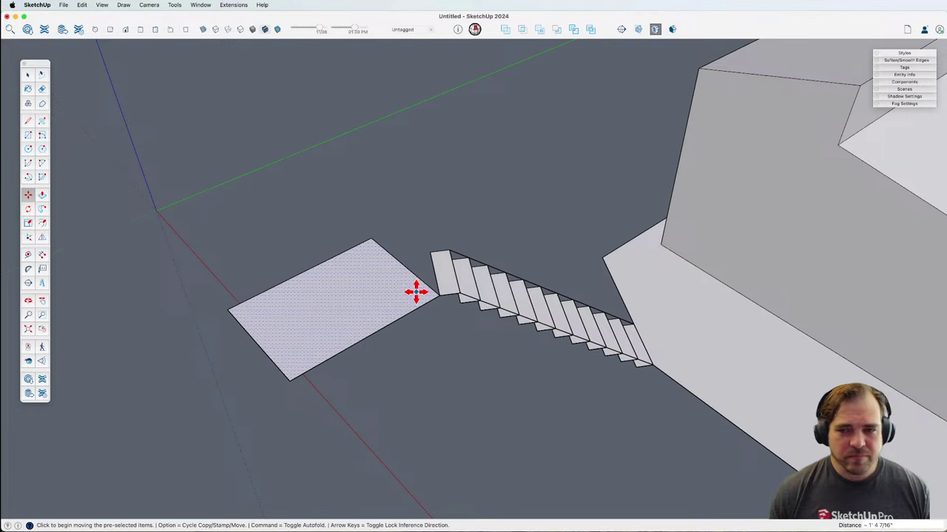
# Step: Scale the rectangle by about 1.59 along the red axis, keeping its corner on the top tread
pyautogui.press('s')
pyautogui.click(300, 272)
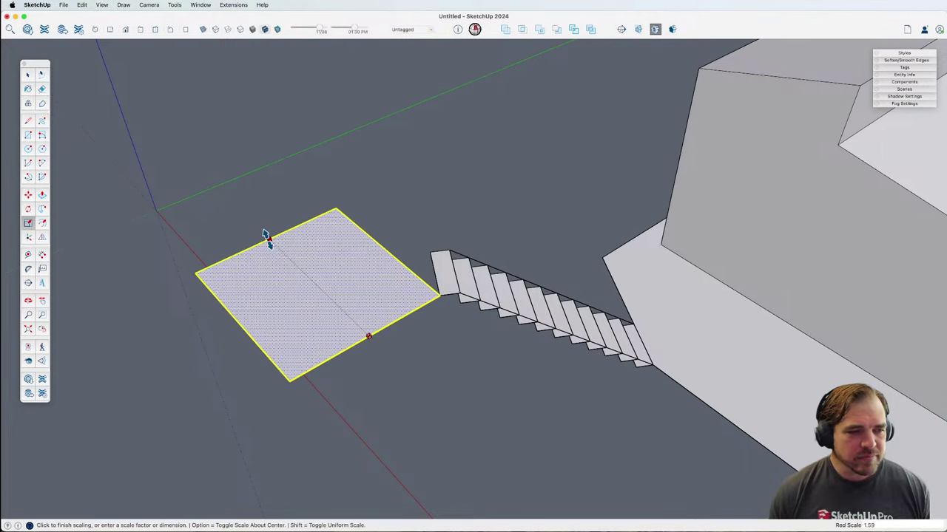
pyautogui.press('Escape')
pyautogui.press('space')
pyautogui.scroll(2, 423, 290)
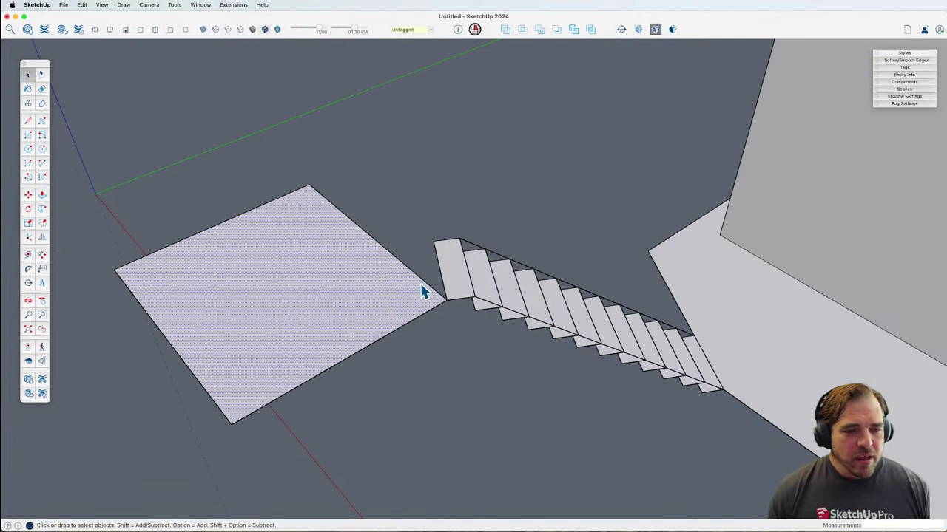
# Step: Extend the landing with lines along the top tread's edge and back to the rectangle's far corner, and erase the shared edge
pyautogui.moveTo(422, 292); pyautogui.dragTo(353, 314, button='middle')
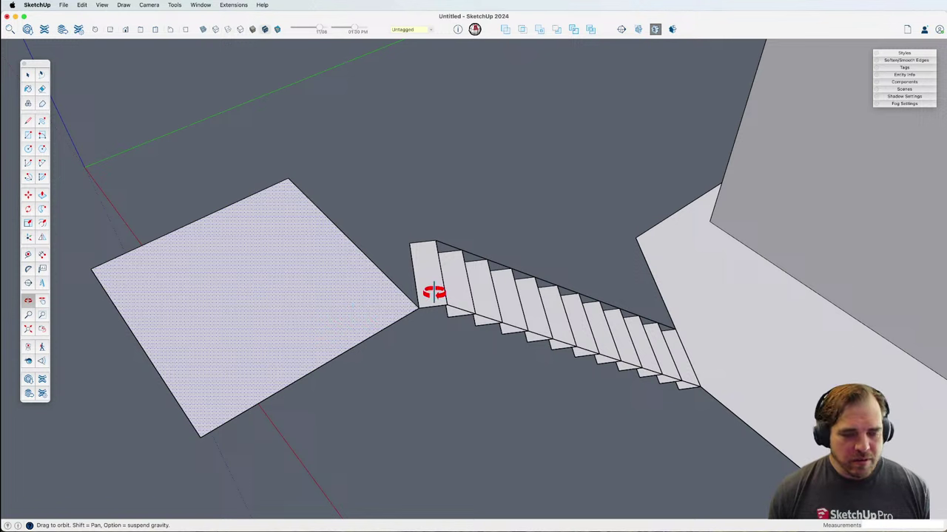
pyautogui.press('l')
pyautogui.click(418, 307)
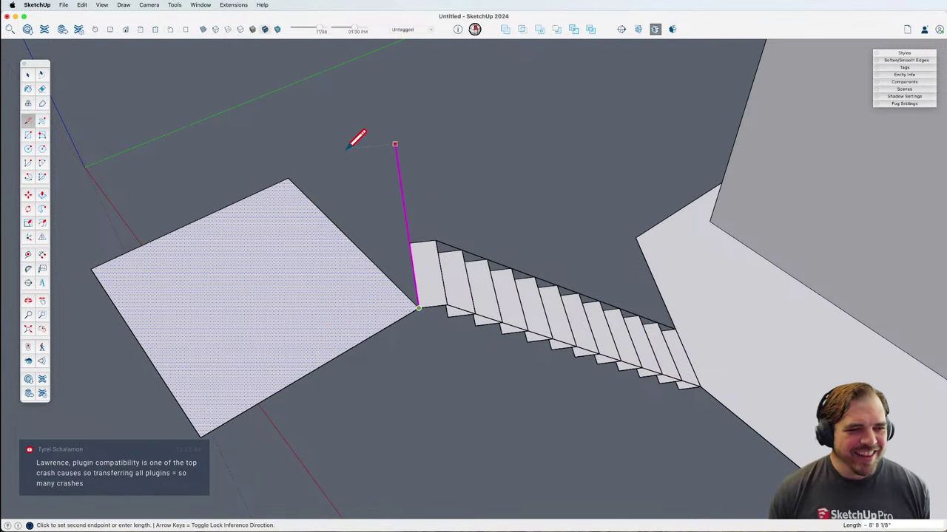
pyautogui.click(289, 176)
pyautogui.click(288, 179)
pyautogui.press('e')
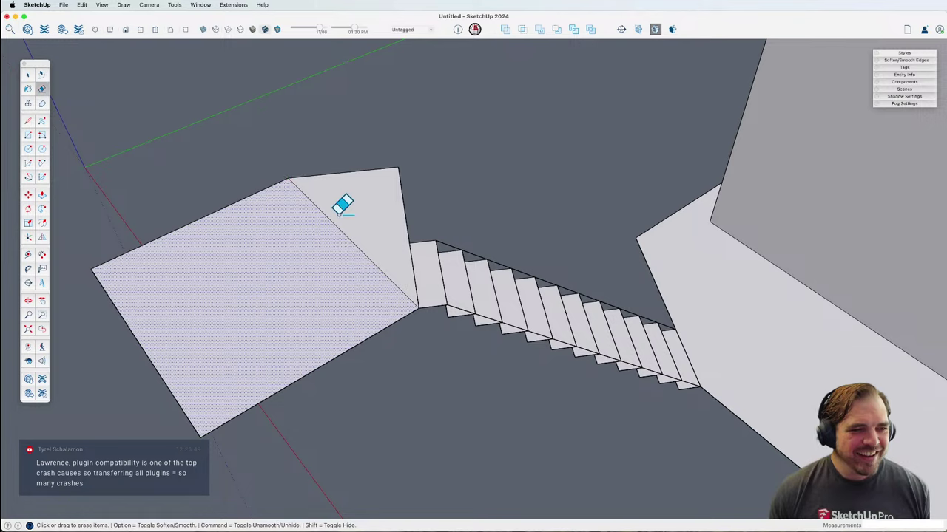
pyautogui.click(341, 231)
# Step: Group the landing's face and edges, and deselect the group
pyautogui.scroll(-5, 342, 281)
pyautogui.press('space')
pyautogui.click(343, 296)
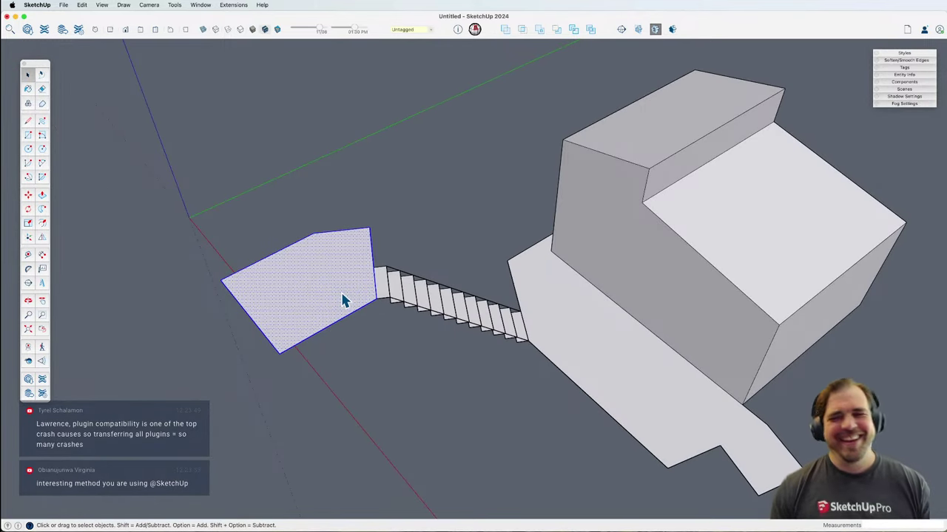
pyautogui.press('super+g')
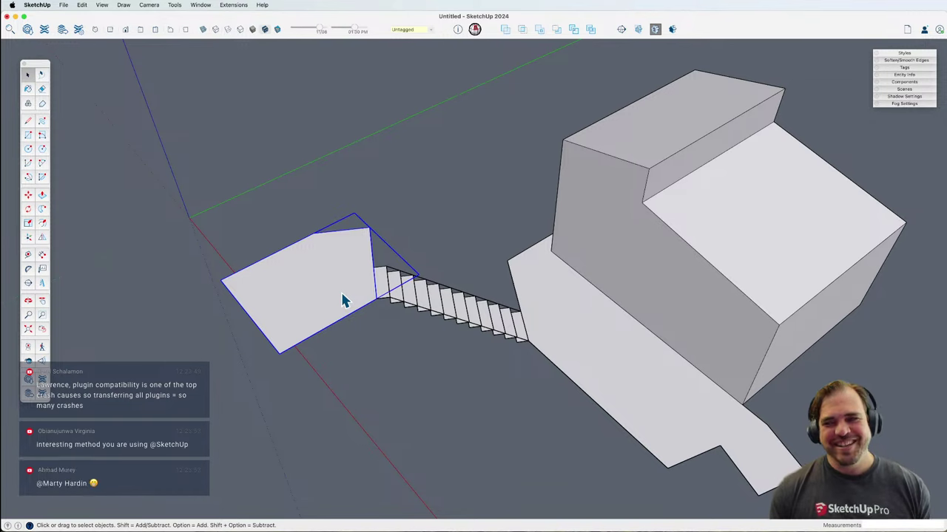
pyautogui.moveTo(372, 325); pyautogui.dragTo(394, 306, button='middle')
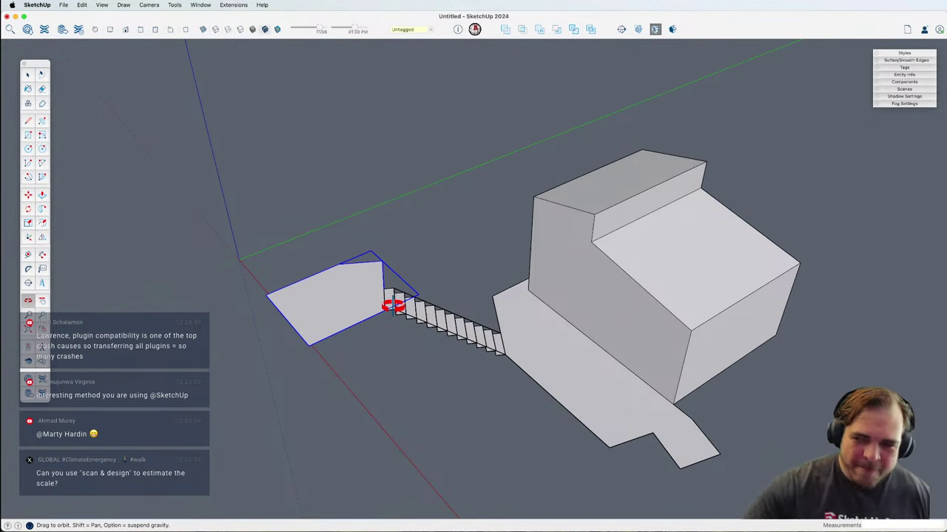
pyautogui.click(443, 385)
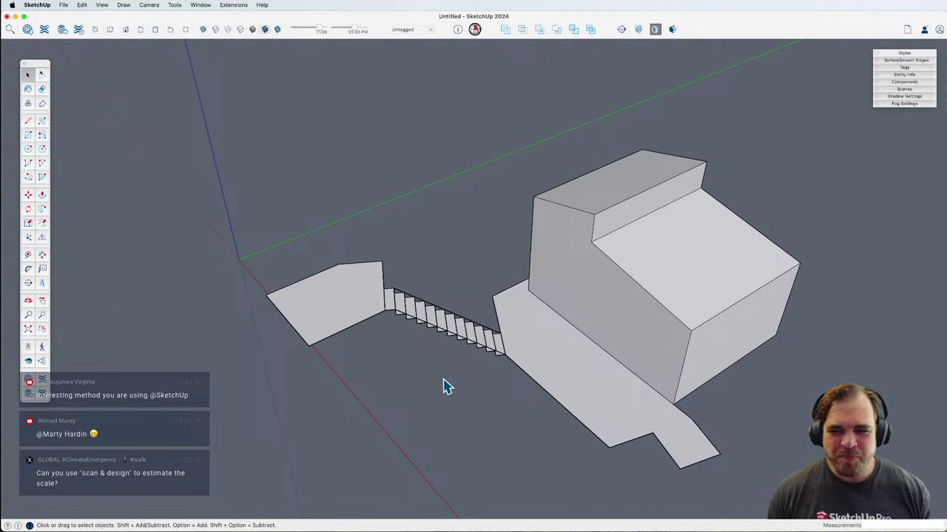
# Step: Inside the landing group, cut off its outer corner with a line from the tread corner in line with the top tread's short edge
pyautogui.scroll(3, 444, 360)
pyautogui.moveTo(397, 320); pyautogui.dragTo(398, 377, button='middle')
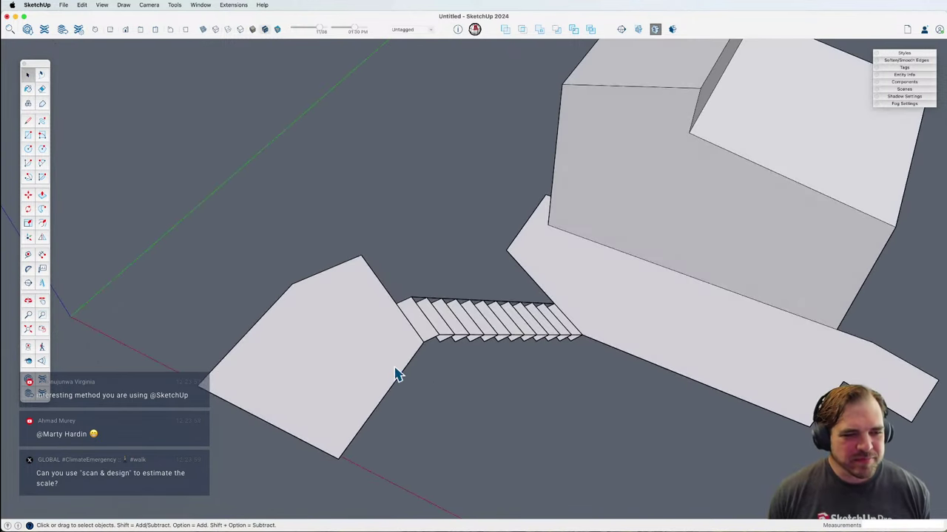
pyautogui.doubleClick(390, 368)
pyautogui.scroll(3, 395, 344)
pyautogui.press('l')
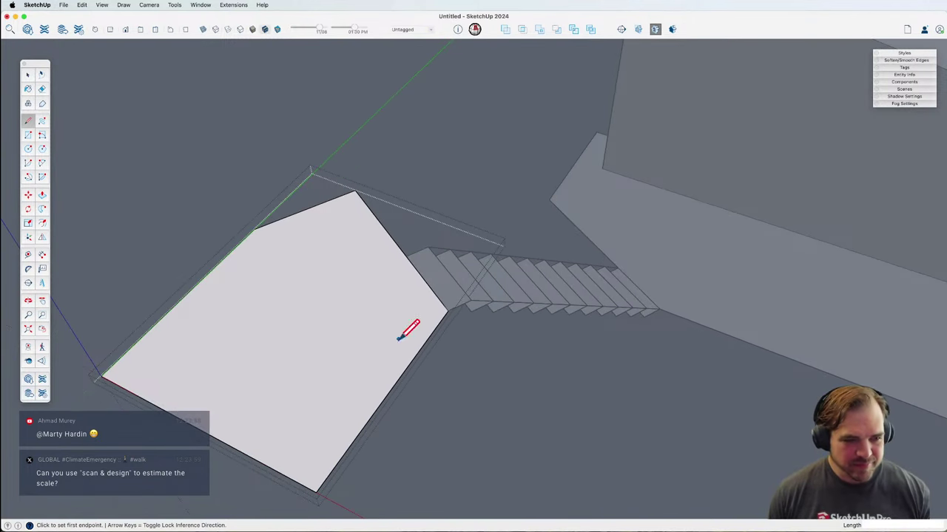
pyautogui.click(448, 310)
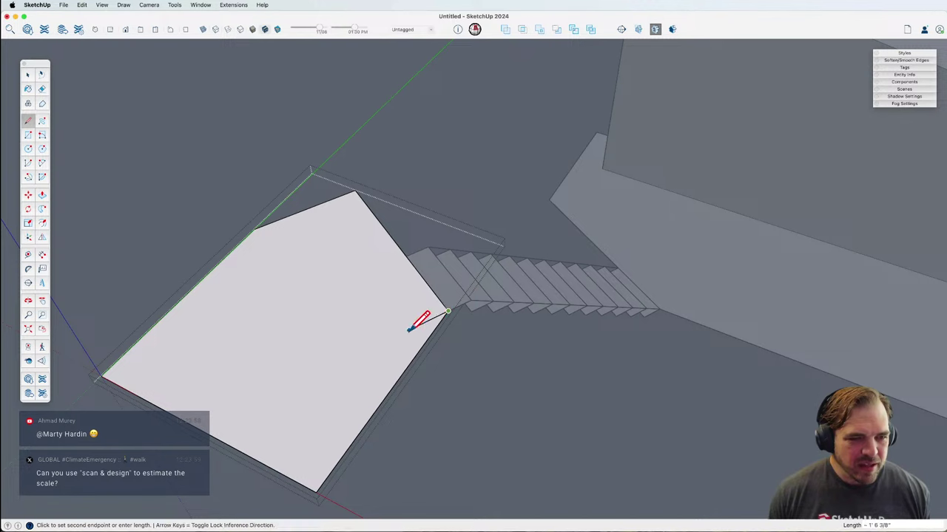
pyautogui.scroll(2, 459, 305)
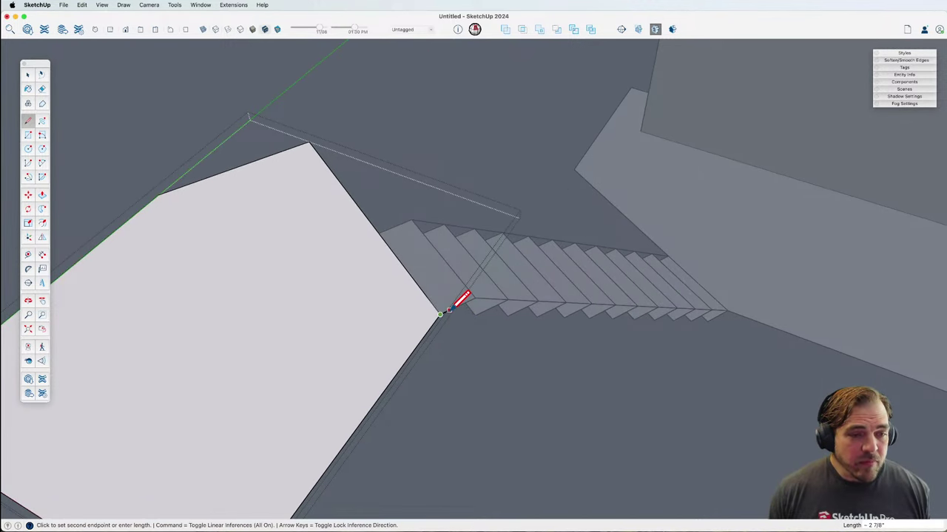
pyautogui.scroll(-2, 458, 303)
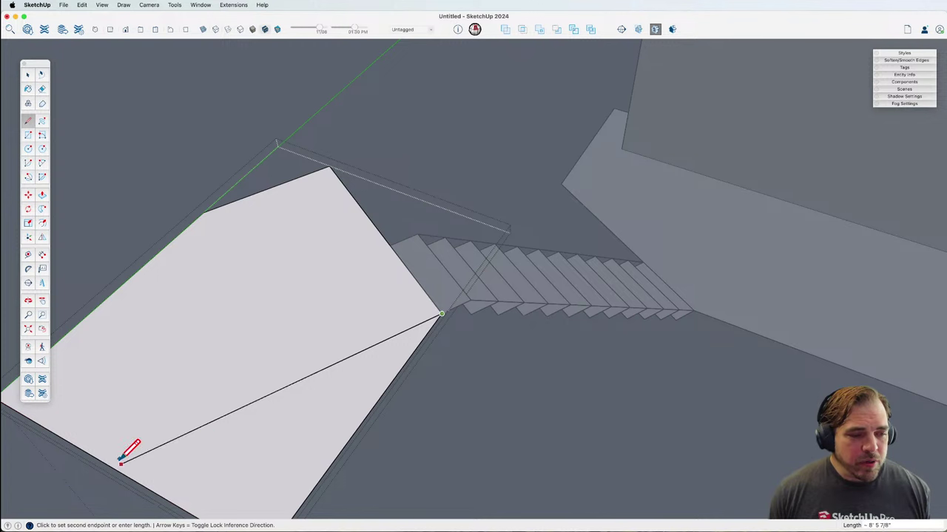
pyautogui.click(84, 481)
pyautogui.scroll(-2, 296, 436)
pyautogui.press('e')
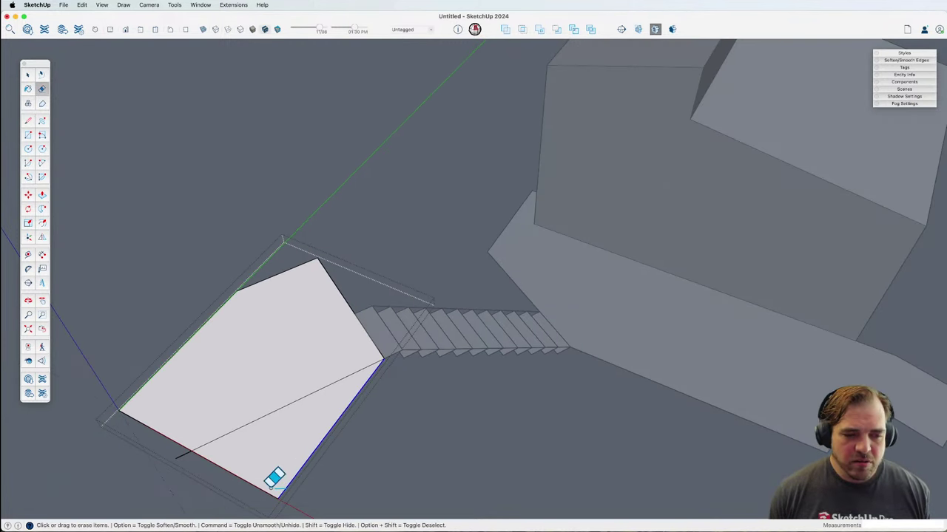
pyautogui.click(274, 478)
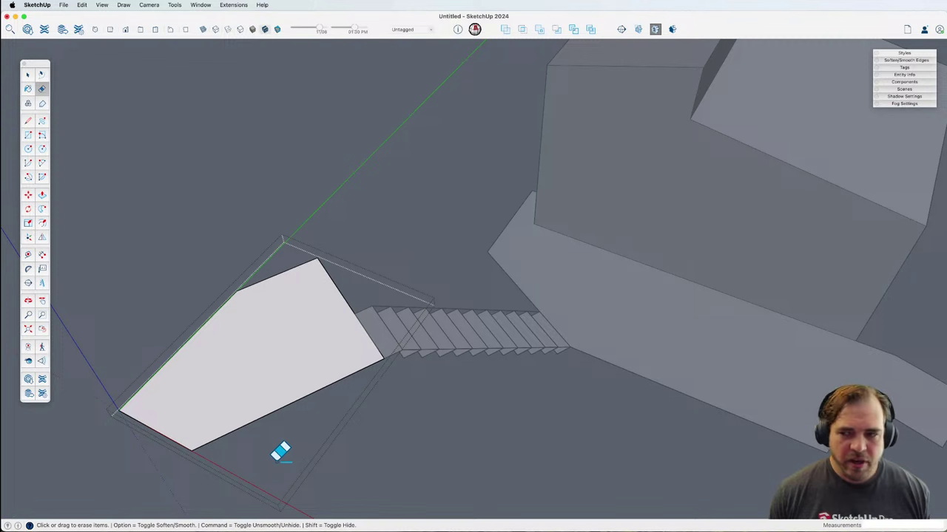
# Step: Try to cut off the landing's back corner beside the top tread with a line drawn outside the landing group
pyautogui.press('space')
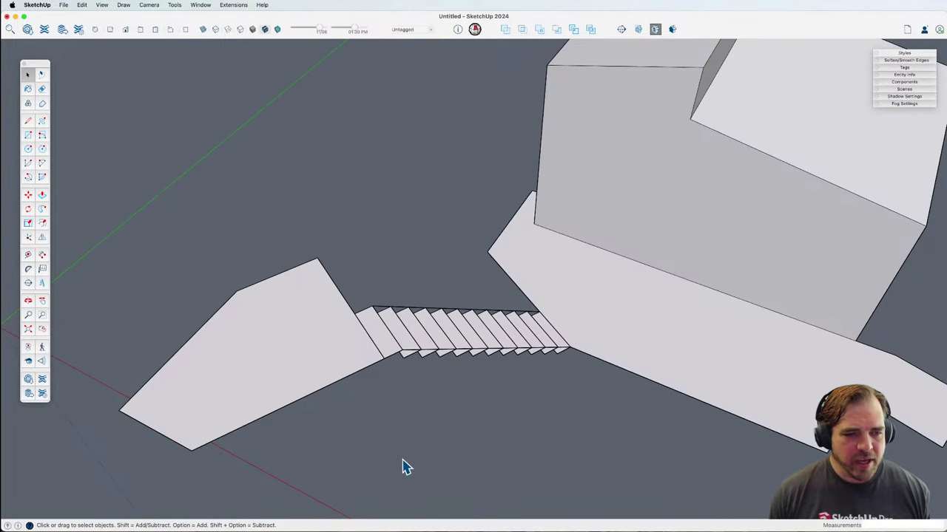
pyautogui.scroll(-3, 403, 462)
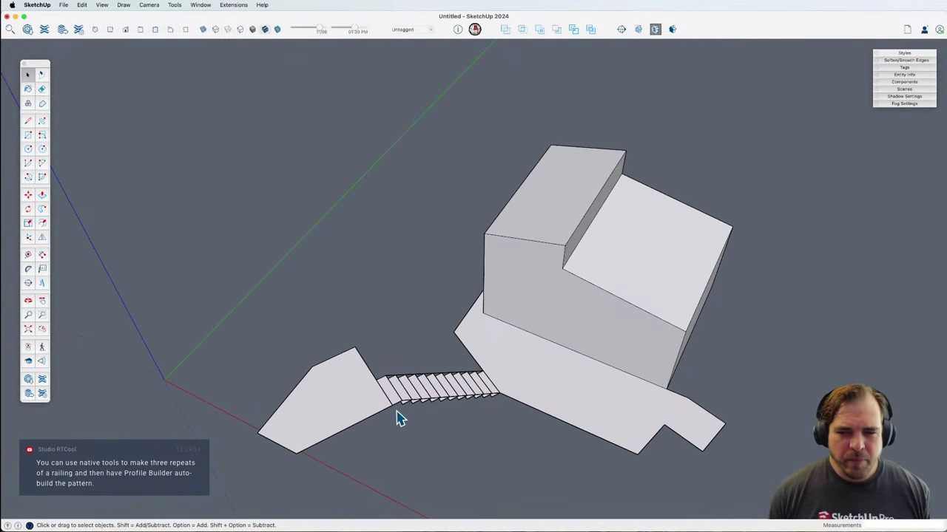
pyautogui.scroll(3, 355, 394)
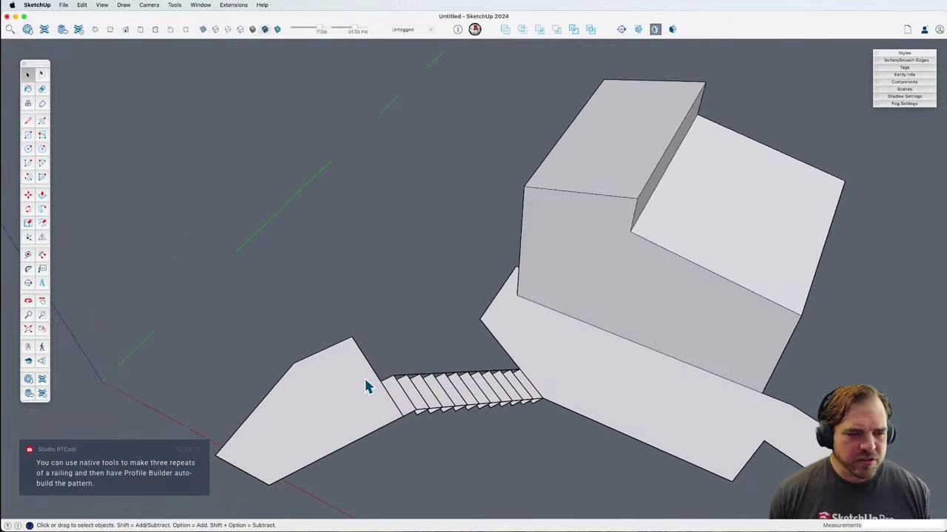
pyautogui.moveTo(368, 385)
pyautogui.mouseDown(button='middle')
pyautogui.moveTo(415, 364)
pyautogui.moveTo(212, 391)
pyautogui.moveTo(198, 416)
pyautogui.moveTo(365, 243)
pyautogui.mouseUp(button='middle')
pyautogui.press('l')
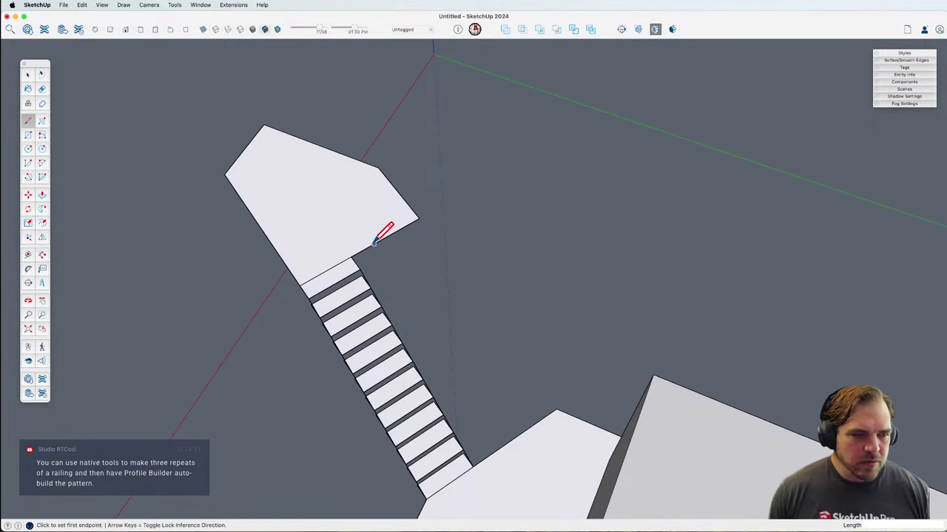
pyautogui.click(369, 247)
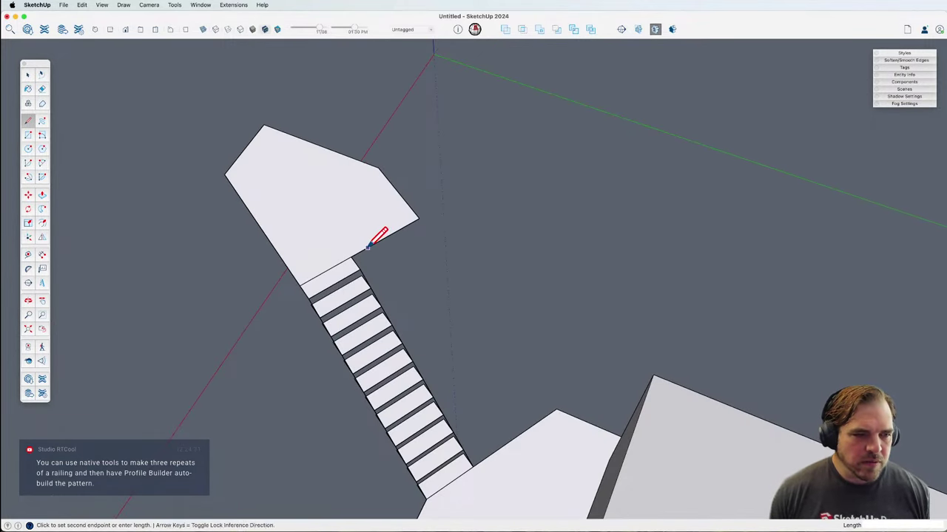
pyautogui.click(432, 142)
pyautogui.press('space')
# Step: Inside the landing group, cut off the corner beside the top tread with a line and erase the outer edges
pyautogui.doubleClick(365, 224)
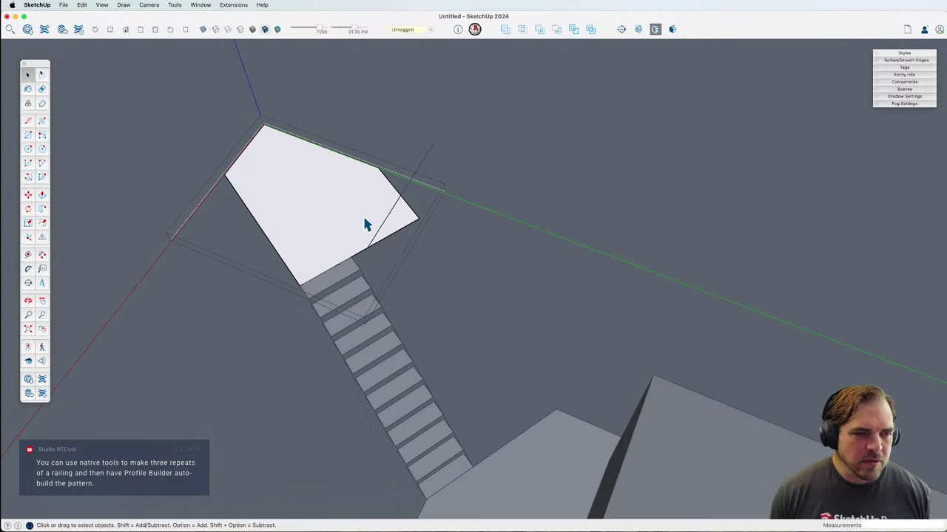
pyautogui.scroll(3, 384, 238)
pyautogui.press('l')
pyautogui.click(367, 247)
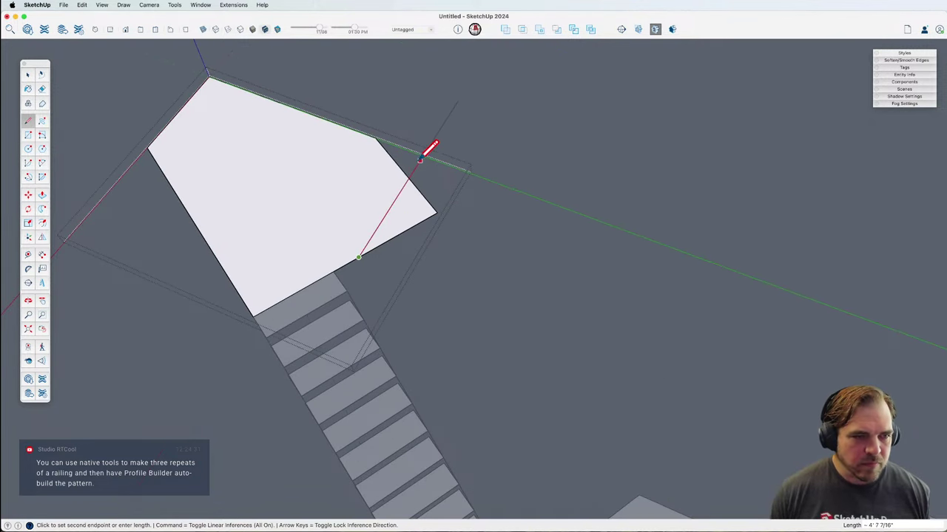
pyautogui.press('e')
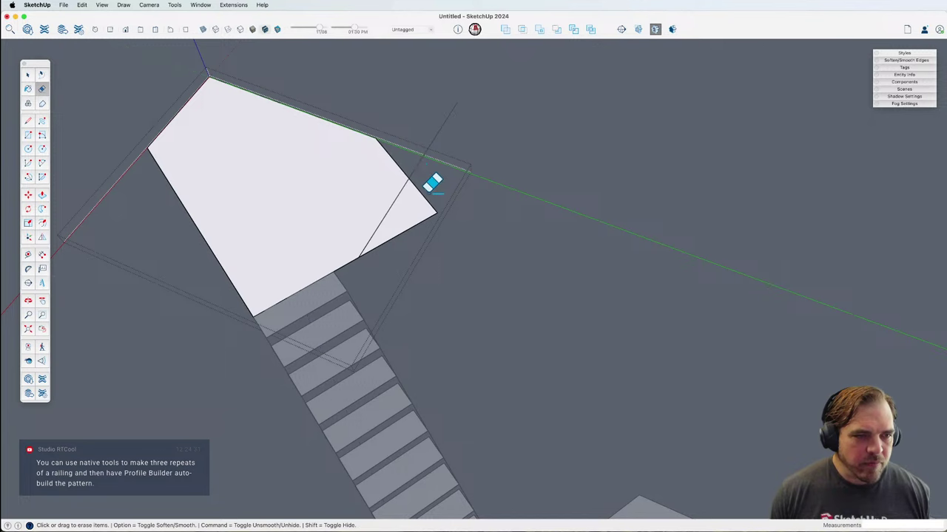
pyautogui.moveTo(433, 184); pyautogui.dragTo(444, 230)
# Step: Copy the staircase by its bottom tread corner onto the landing's corner, and shift the copy about 4' inward over the landing
pyautogui.moveTo(443, 229)
pyautogui.mouseDown(button='middle')
pyautogui.moveTo(436, 193)
pyautogui.moveTo(409, 203)
pyautogui.moveTo(409, 357)
pyautogui.mouseUp(button='middle')
pyautogui.scroll(-2, 414, 209)
pyautogui.press('space')
pyautogui.click(399, 357)
pyautogui.press('m')
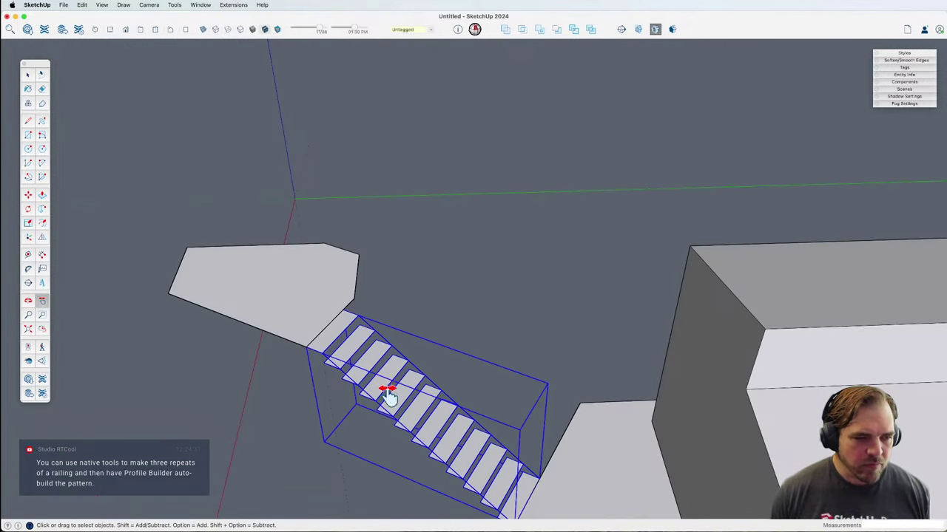
pyautogui.moveTo(387, 387); pyautogui.dragTo(437, 389, button='middle')
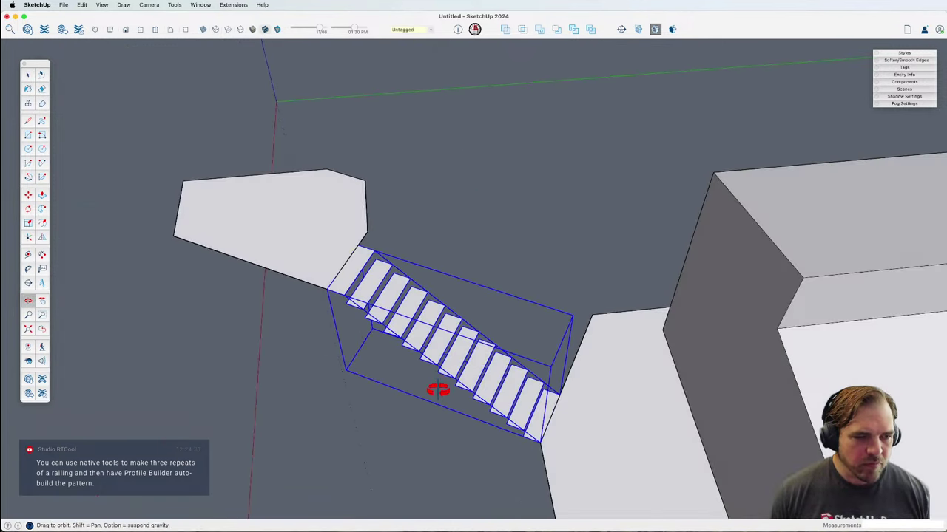
pyautogui.click(542, 442)
pyautogui.press('alt')
pyautogui.click(364, 232)
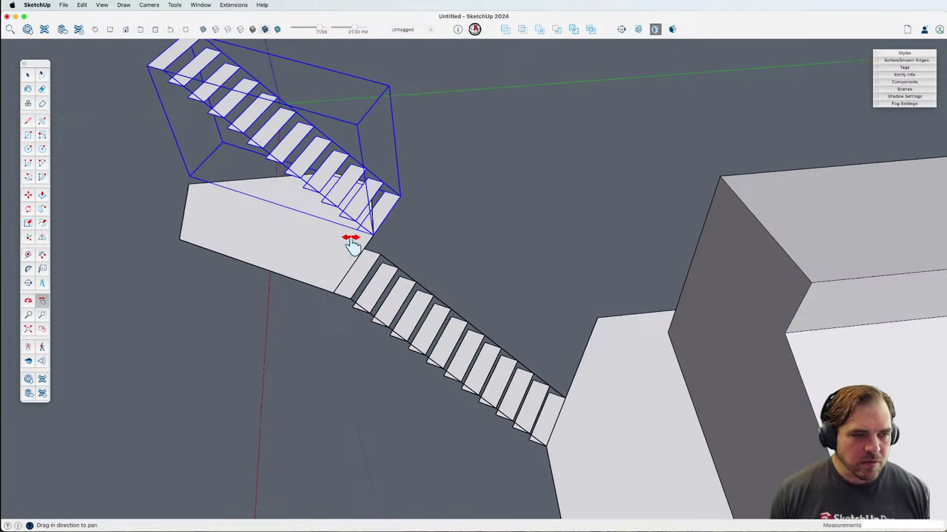
pyautogui.keyDown('shift'); pyautogui.moveTo(364, 232); pyautogui.dragTo(507, 363, button='middle'); pyautogui.keyUp('shift')
pyautogui.scroll(4, 490, 311)
pyautogui.moveTo(487, 314); pyautogui.dragTo(377, 317)
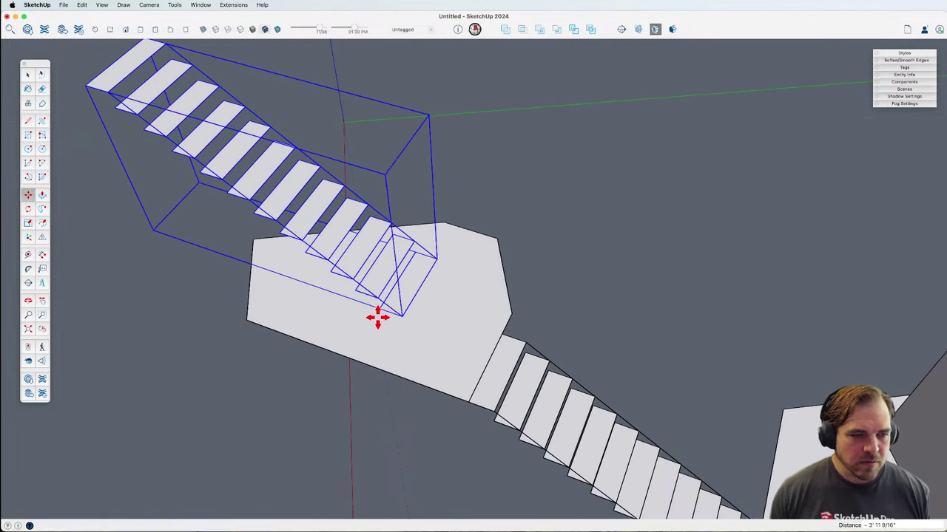
# Step: Rotate the copied staircase 150° about its bottom tread corner and move it onto the landing's newly cut edge
pyautogui.press('q')
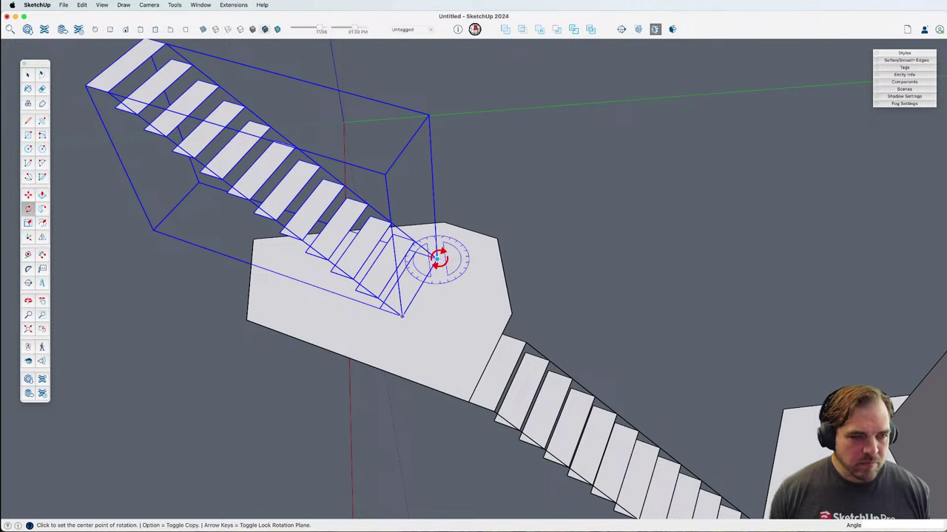
pyautogui.click(434, 250)
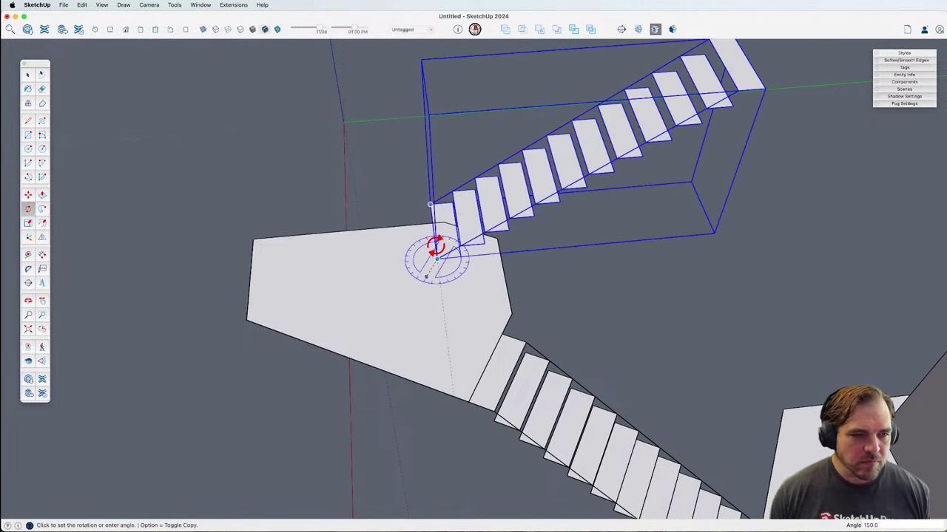
pyautogui.press('m')
pyautogui.click(432, 286)
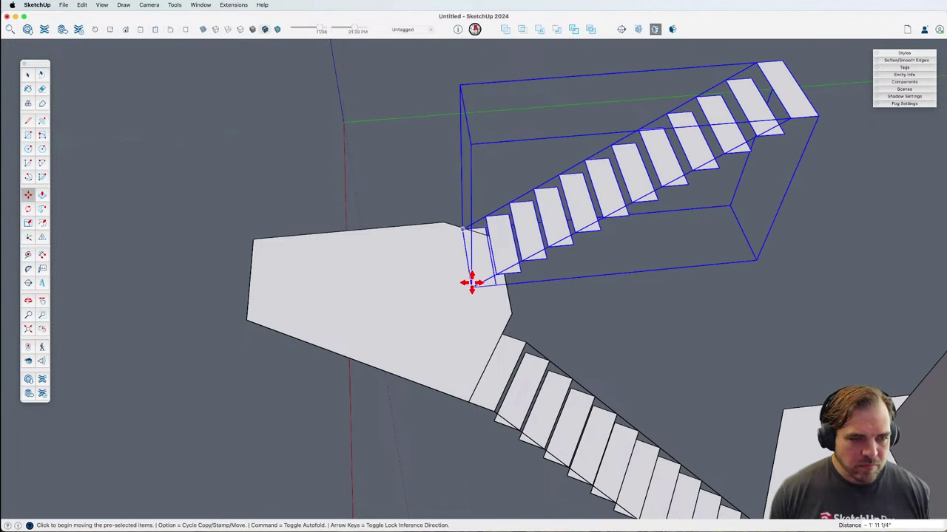
# Step: Inside the landing group, narrow the landing with a line from the second staircase's outer bottom corner to the far end, and erase the leftover edges
pyautogui.moveTo(500, 324); pyautogui.dragTo(860, 339, button='middle')
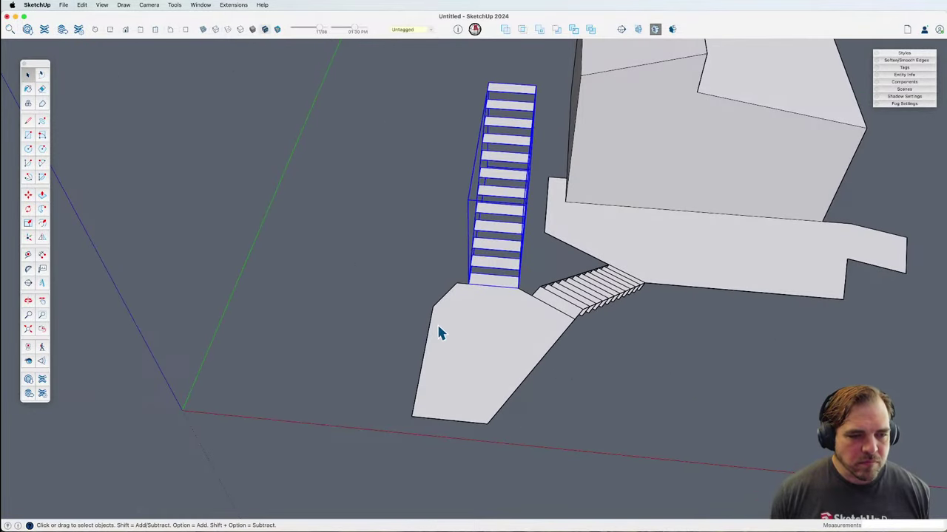
pyautogui.click(471, 318)
pyautogui.scroll(3, 466, 325)
pyautogui.scroll(-2, 462, 330)
pyautogui.doubleClick(463, 330)
pyautogui.moveTo(462, 331); pyautogui.dragTo(566, 321, button='middle')
pyautogui.scroll(3, 567, 322)
pyautogui.press('l')
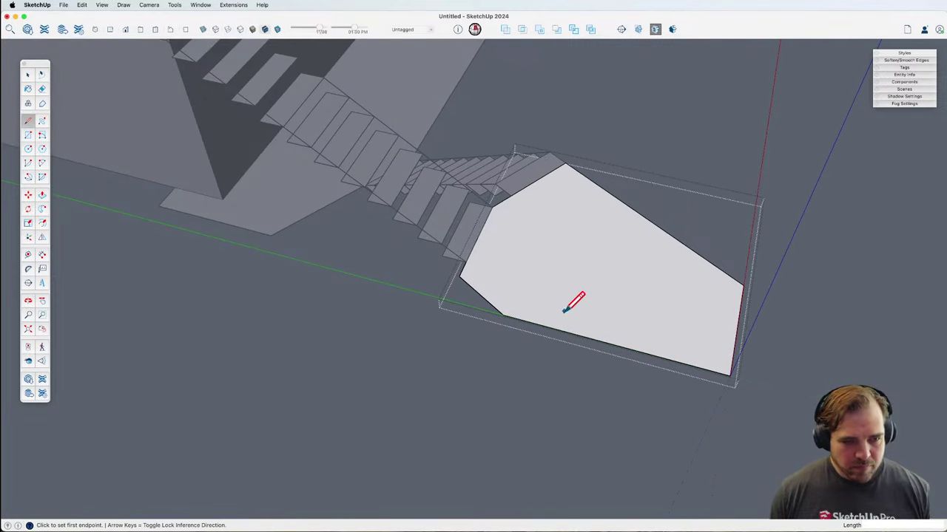
pyautogui.click(467, 261)
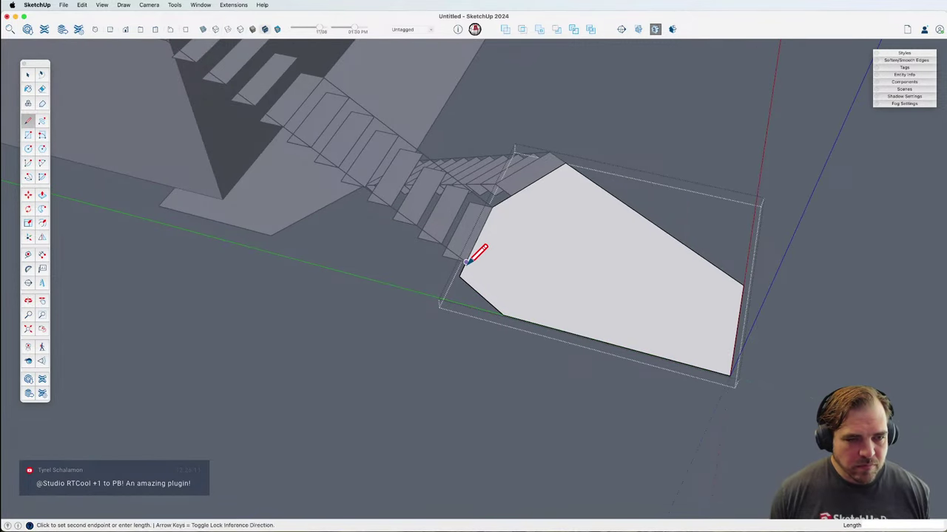
pyautogui.click(780, 341)
pyautogui.press('e')
pyautogui.click(708, 368)
pyautogui.click(497, 309)
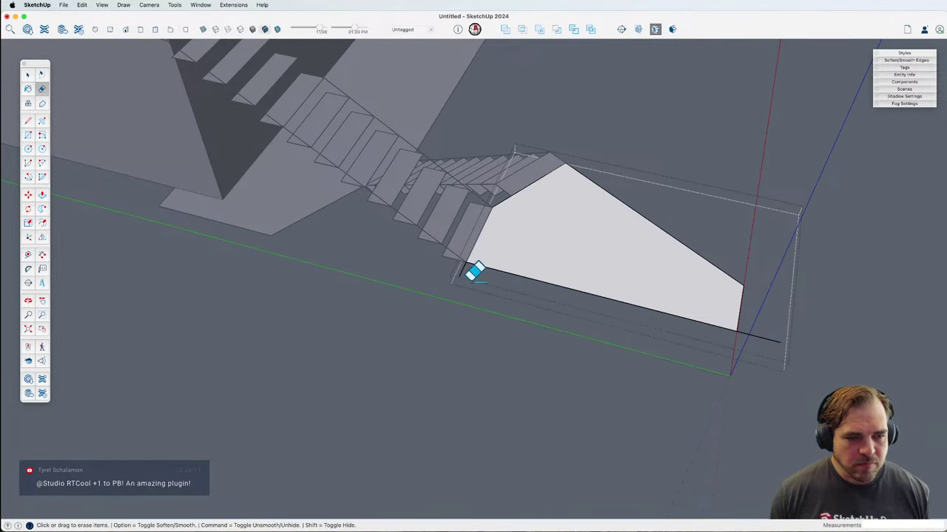
pyautogui.click(763, 337)
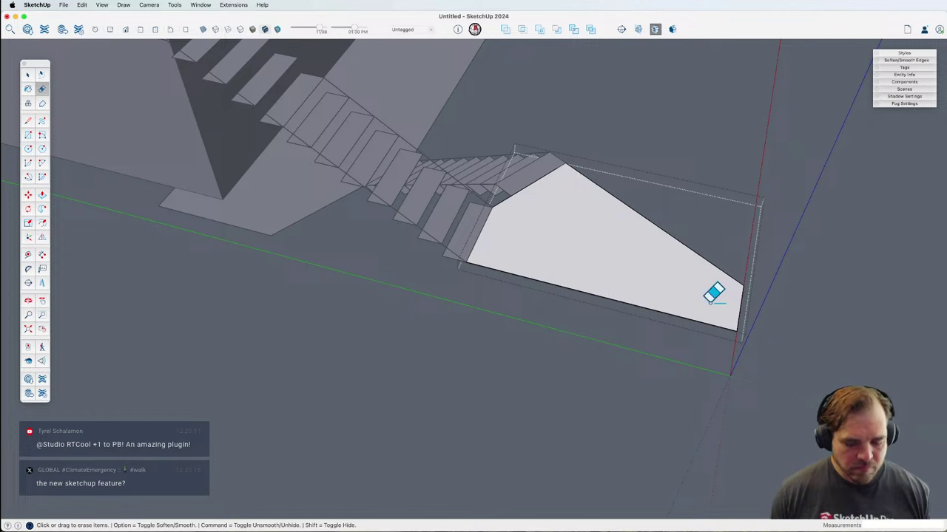
# Step: Shorten the landing with a line across its narrow end, erase the cut-off tip, and leave the group
pyautogui.press('l')
pyautogui.click(663, 313)
pyautogui.click(681, 242)
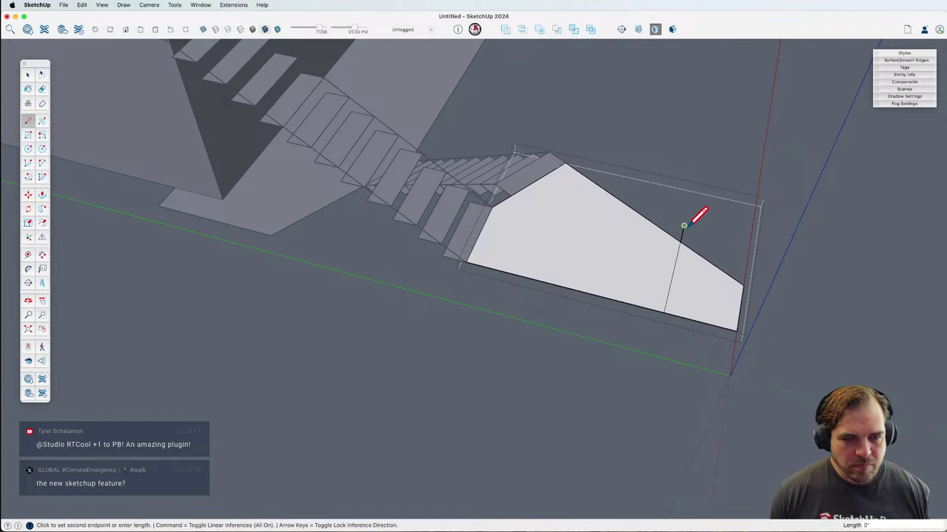
pyautogui.press('e')
pyautogui.moveTo(754, 305); pyautogui.dragTo(708, 259)
pyautogui.moveTo(679, 210)
pyautogui.mouseDown(button='middle')
pyautogui.moveTo(549, 348)
pyautogui.moveTo(539, 412)
pyautogui.mouseUp(button='middle')
pyautogui.press('space')
# Step: Copy the second staircase from its bottom tread corner to its top tread corner, about 25' 5" away, to continue the flight
pyautogui.press('o')
pyautogui.moveTo(440, 336); pyautogui.dragTo(402, 274)
pyautogui.press('space')
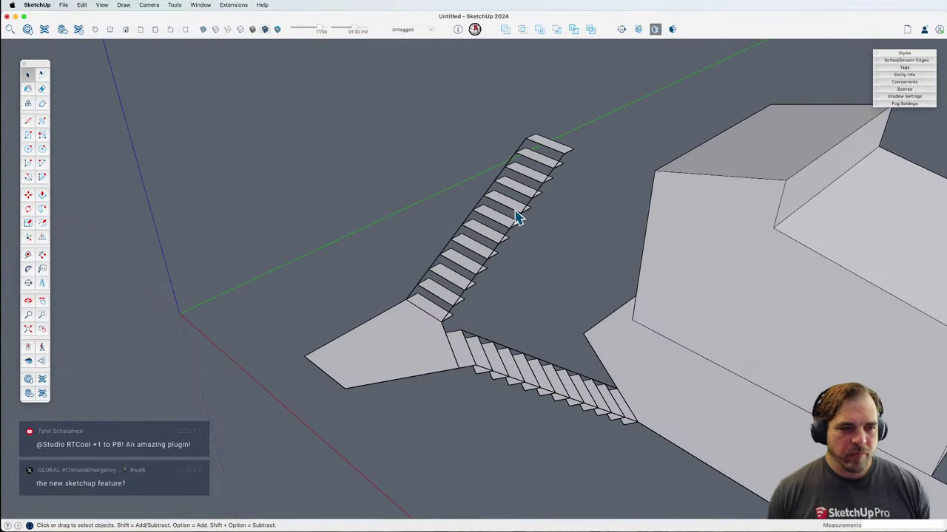
pyautogui.click(518, 212)
pyautogui.press('m')
pyautogui.press('alt')
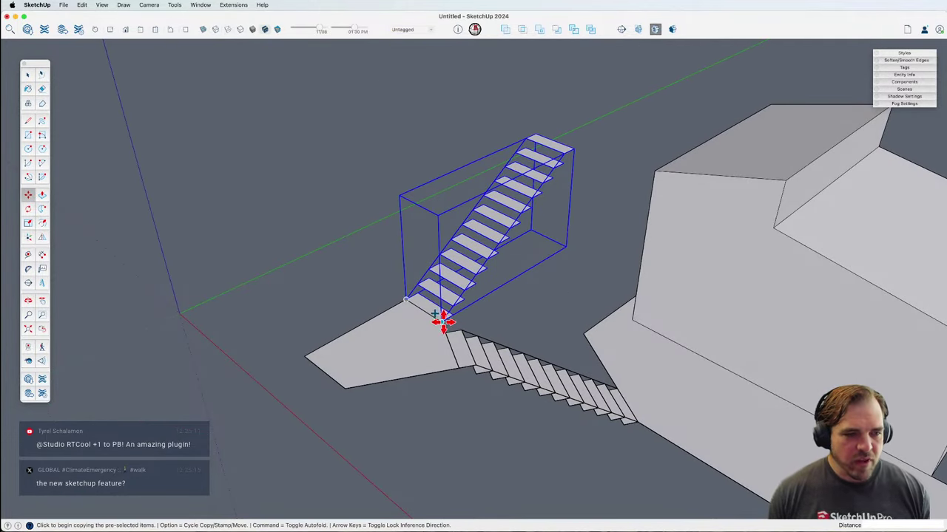
pyautogui.click(441, 321)
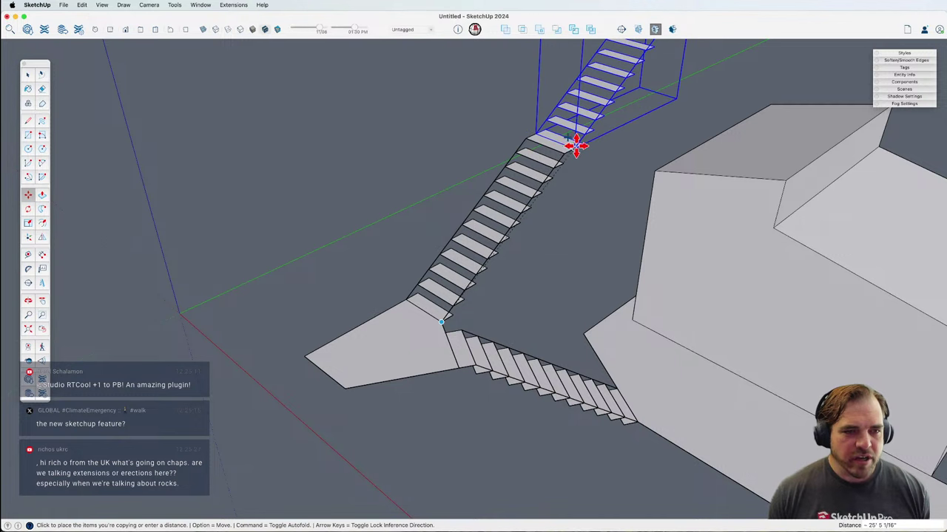
pyautogui.click(567, 143)
# Step: Inside the second staircase's lower flight, erase the treads above the eighth while keeping the sloped side outline
pyautogui.press('space')
pyautogui.click(515, 212)
pyautogui.doubleClick(516, 212)
pyautogui.scroll(5, 545, 177)
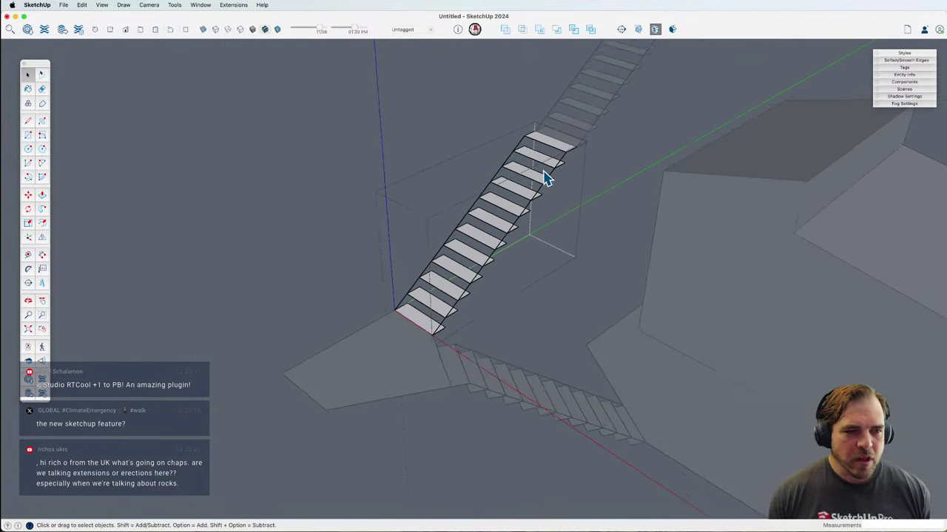
pyautogui.press('e')
pyautogui.moveTo(521, 183); pyautogui.dragTo(513, 190)
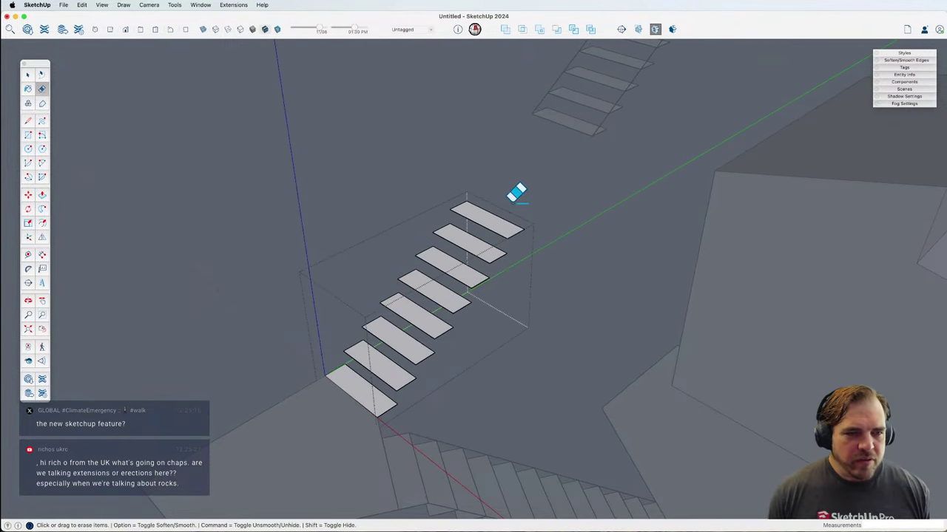
pyautogui.press('super+z')
pyautogui.moveTo(571, 123)
pyautogui.mouseDown()
pyautogui.moveTo(593, 142)
pyautogui.moveTo(588, 160)
pyautogui.moveTo(542, 155)
pyautogui.moveTo(509, 198)
pyautogui.mouseUp()
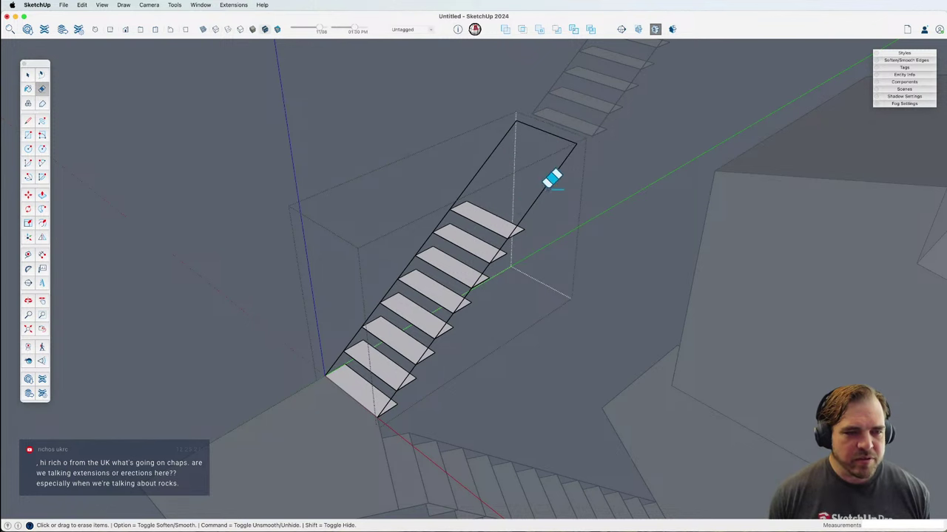
# Step: Shorten the lower flight's sloped outline by moving its top edge down to the last remaining tread, and leave the group
pyautogui.press('space')
pyautogui.doubleClick(566, 152)
pyautogui.scroll(1, 559, 161)
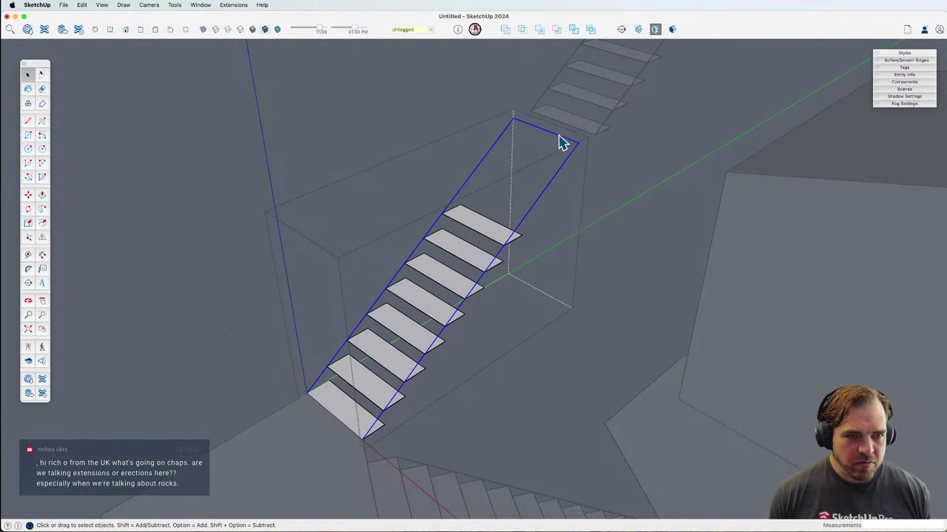
pyautogui.doubleClick(560, 144)
pyautogui.scroll(1, 558, 186)
pyautogui.press('m')
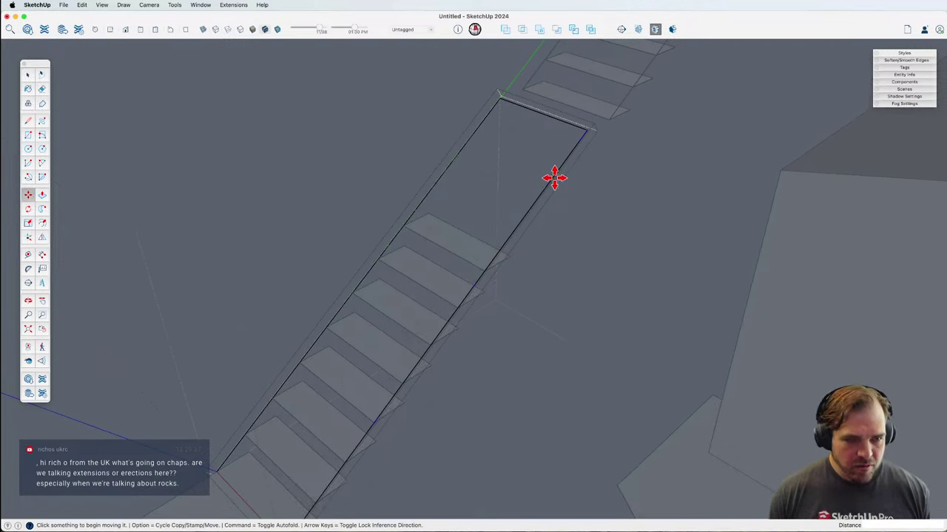
pyautogui.press('space')
pyautogui.click(581, 132)
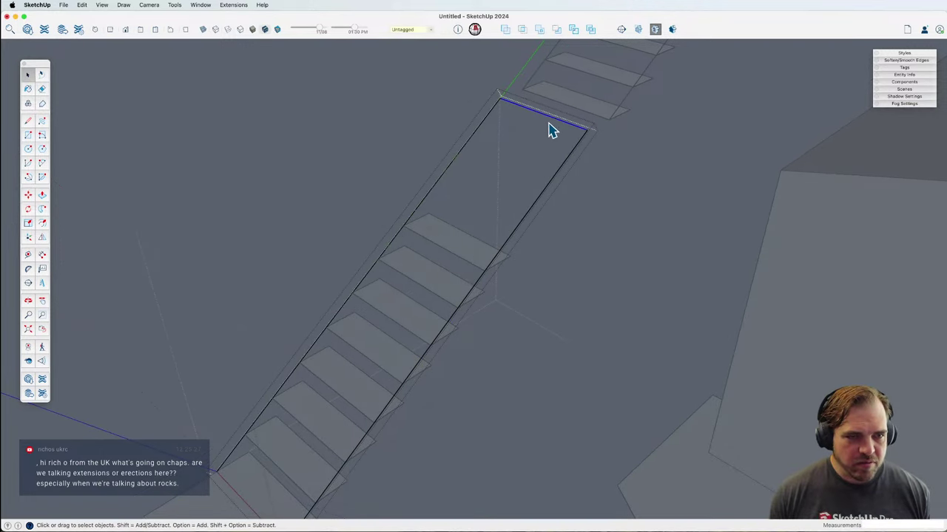
pyautogui.press('m')
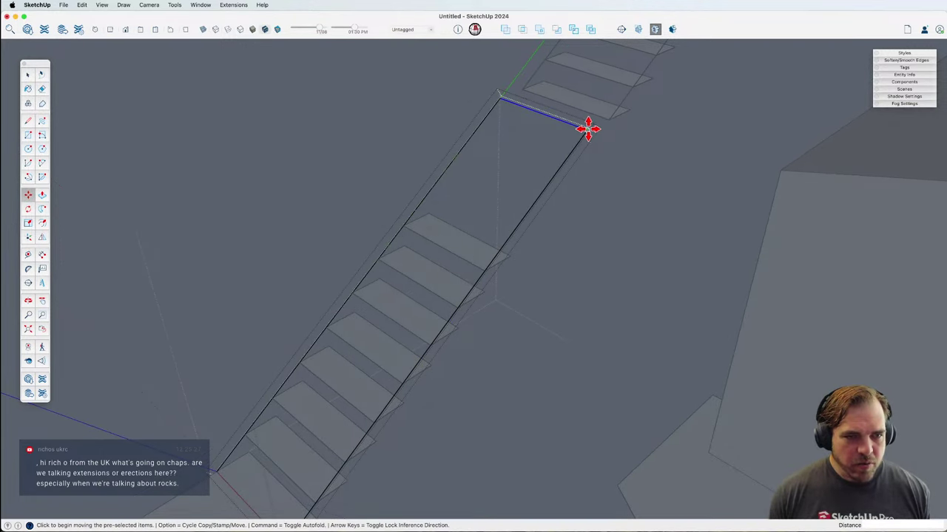
pyautogui.click(589, 129)
pyautogui.press('Escape')
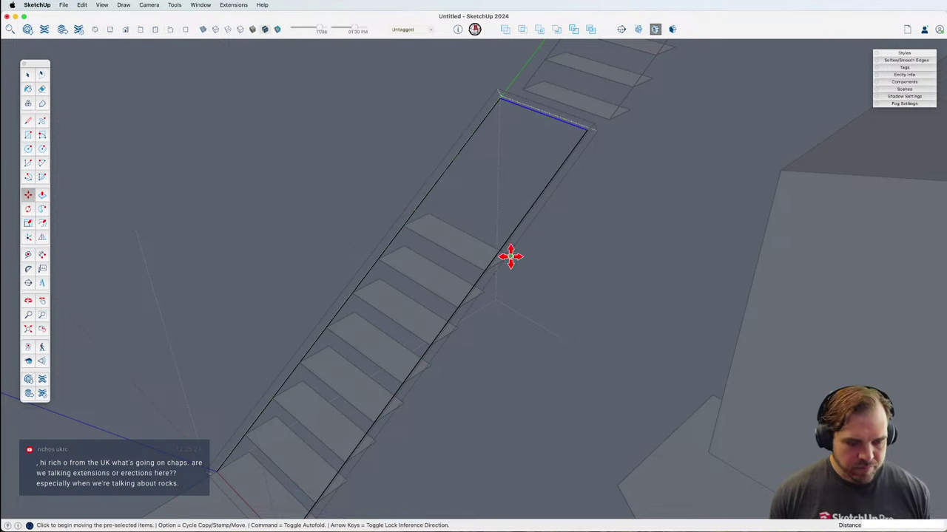
pyautogui.click(584, 127)
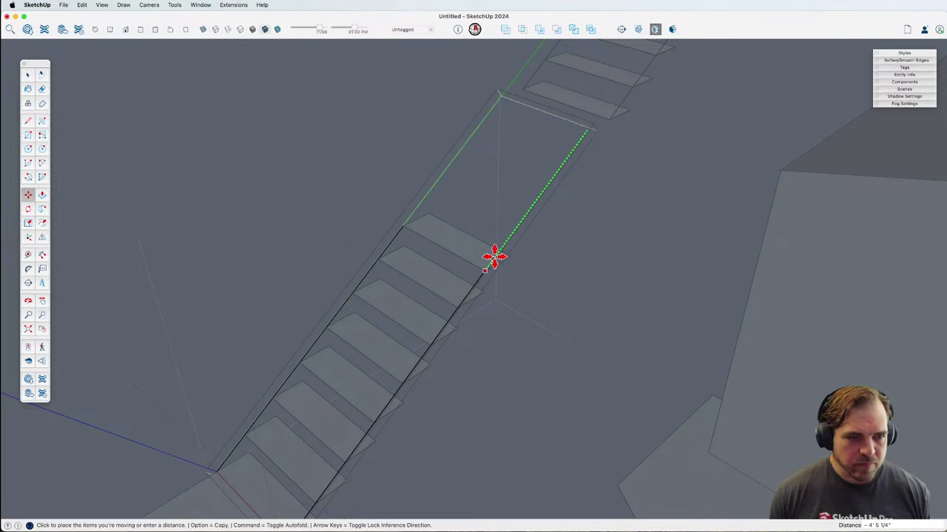
pyautogui.click(484, 268)
pyautogui.moveTo(551, 266); pyautogui.dragTo(518, 274, button='middle')
pyautogui.press('space')
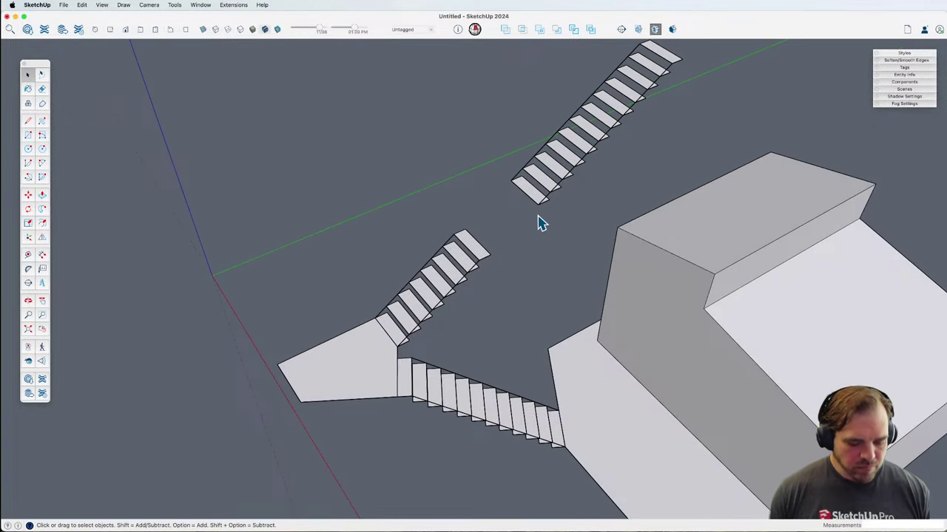
# Step: Move the upper staircase down about 6' 1/4" so its bottom tread corner sits on the lower flight's top tread
pyautogui.click(531, 189)
pyautogui.press('m')
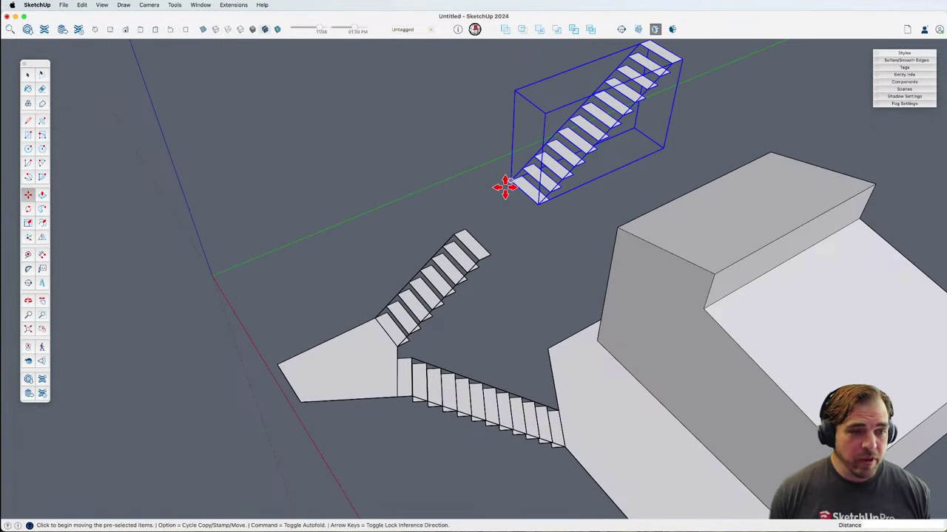
pyautogui.click(508, 182)
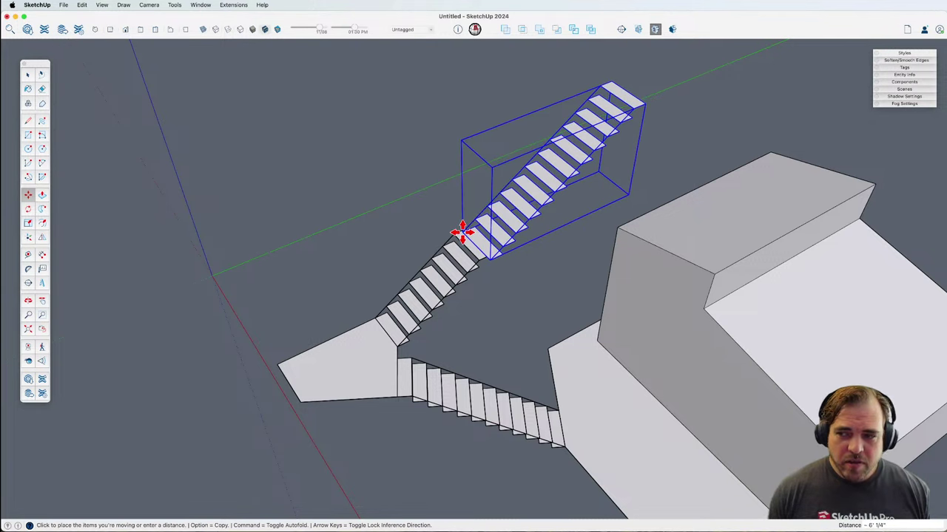
pyautogui.click(462, 232)
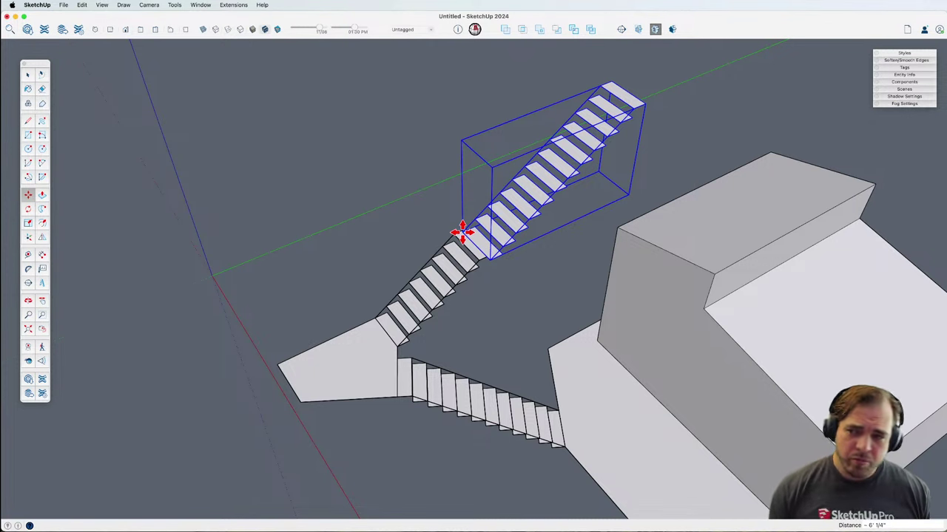
# Step: Switch to Chrome, examine the Airbnb listing's photos of the stepped bridge and the cabin deck, and return to SketchUp
pyautogui.press('super+Tab')
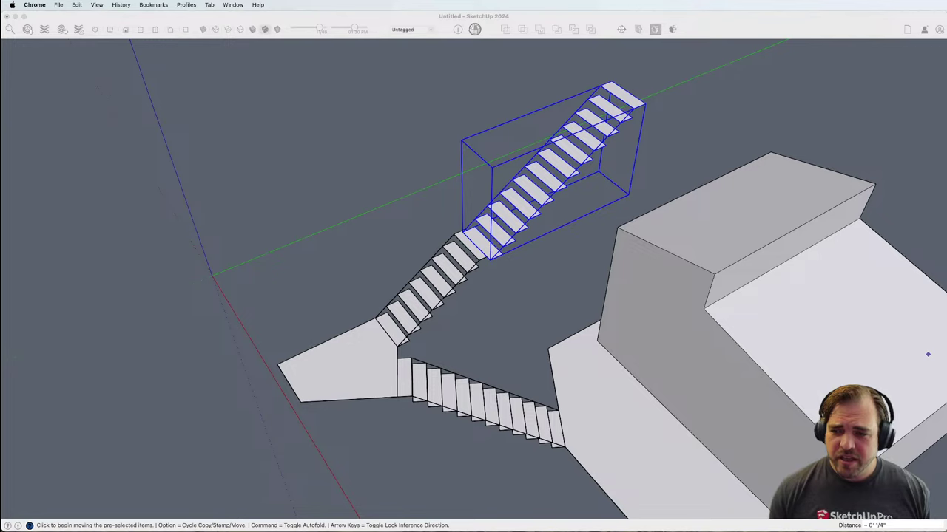
pyautogui.moveTo(946, 127)
pyautogui.mouseDown()
pyautogui.moveTo(714, 126)
pyautogui.moveTo(500, 26)
pyautogui.moveTo(478, 34)
pyautogui.mouseUp()
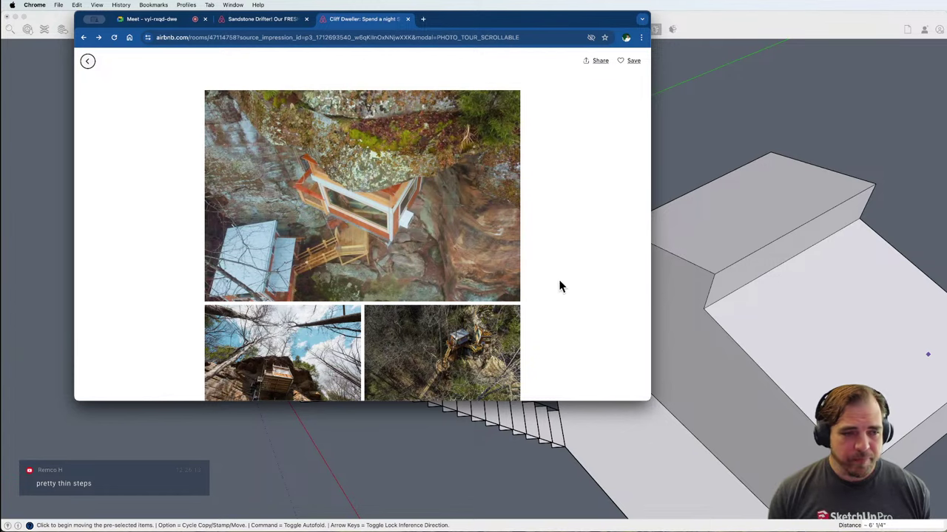
pyautogui.moveTo(645, 398); pyautogui.dragTo(803, 497)
pyautogui.scroll(-5, 542, 369)
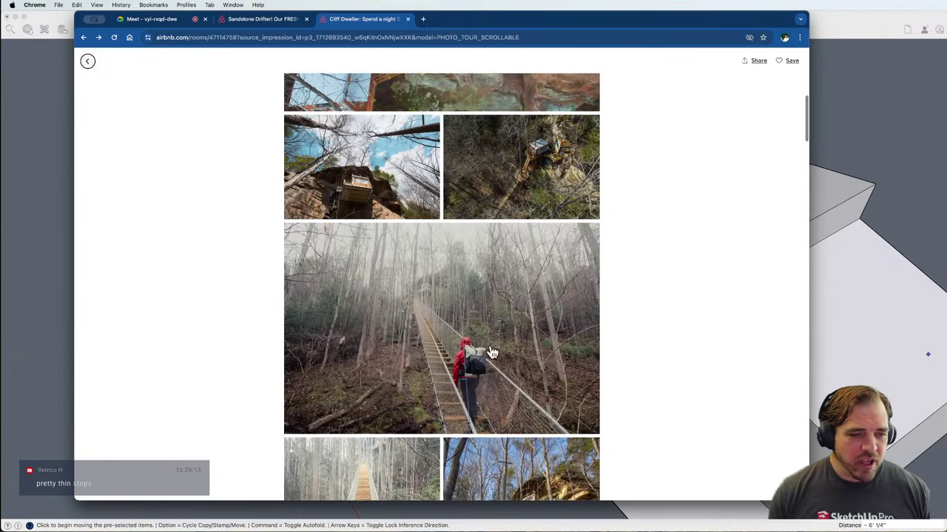
pyautogui.click(460, 329)
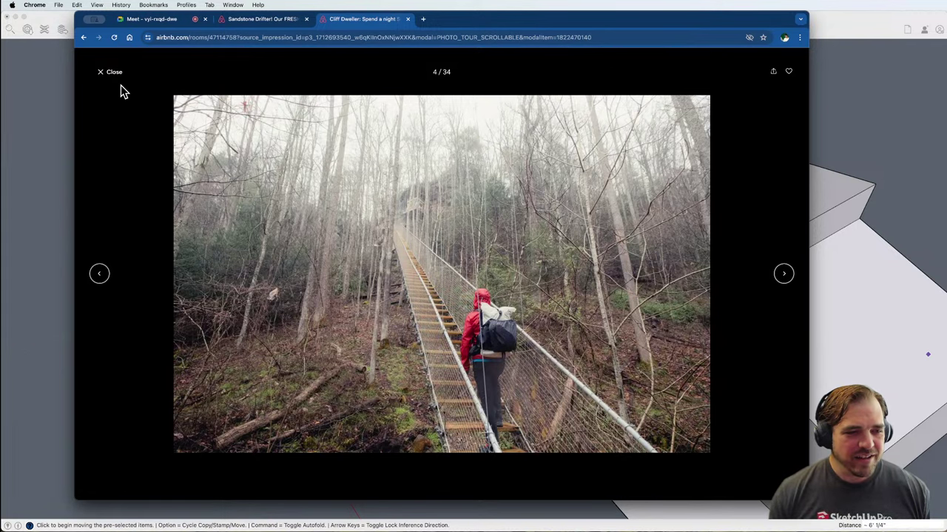
pyautogui.click(785, 275)
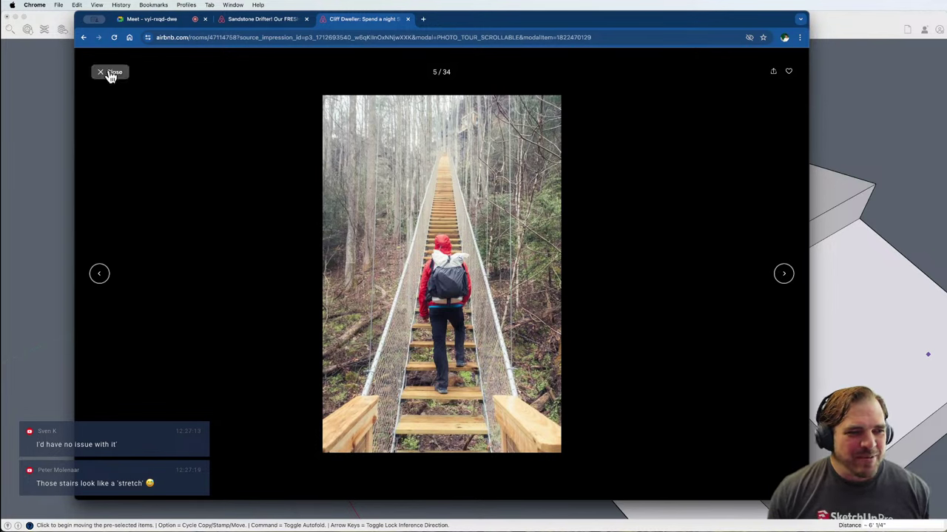
pyautogui.click(784, 274)
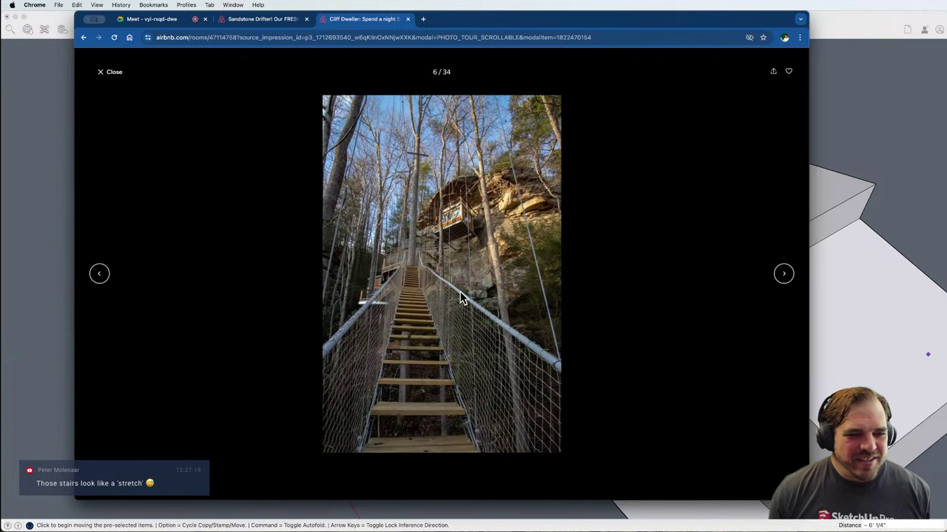
pyautogui.click(784, 274)
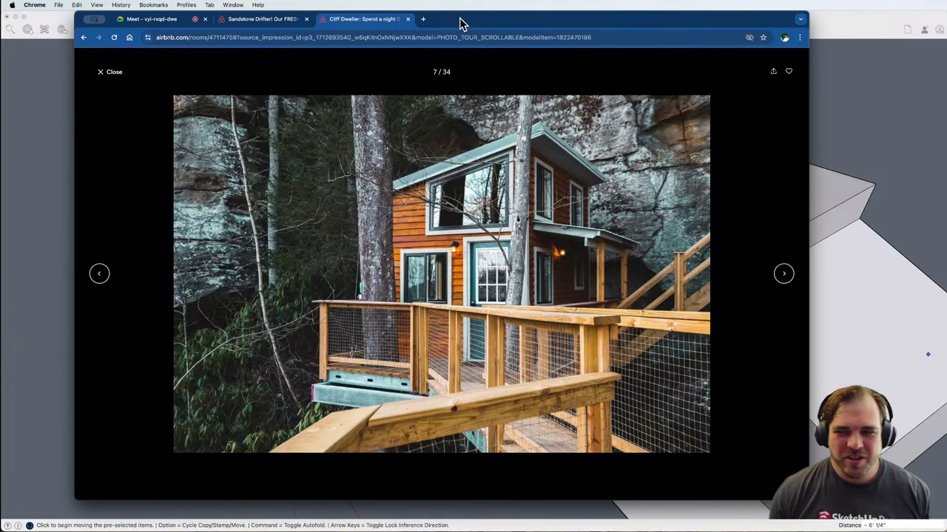
pyautogui.moveTo(460, 23)
pyautogui.mouseDown()
pyautogui.moveTo(503, 25)
pyautogui.moveTo(946, 160)
pyautogui.moveTo(945, 197)
pyautogui.mouseUp()
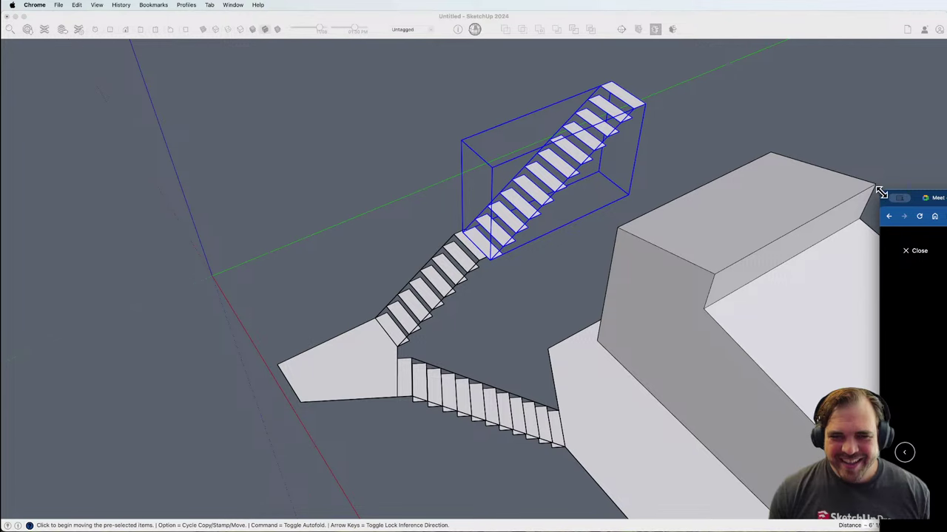
pyautogui.click(927, 354)
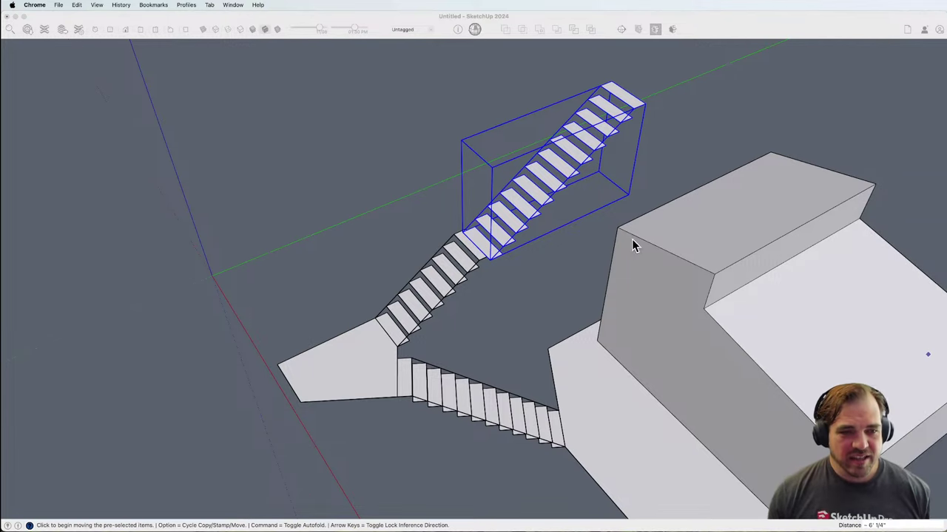
# Step: Rotate the upper staircase 180° at its bottom tread to make it climb back in the opposite direction
pyautogui.moveTo(482, 250)
pyautogui.mouseDown(button='middle')
pyautogui.moveTo(469, 239)
pyautogui.moveTo(503, 239)
pyautogui.moveTo(491, 338)
pyautogui.mouseUp(button='middle')
pyautogui.moveTo(511, 291); pyautogui.dragTo(511, 296, button='middle')
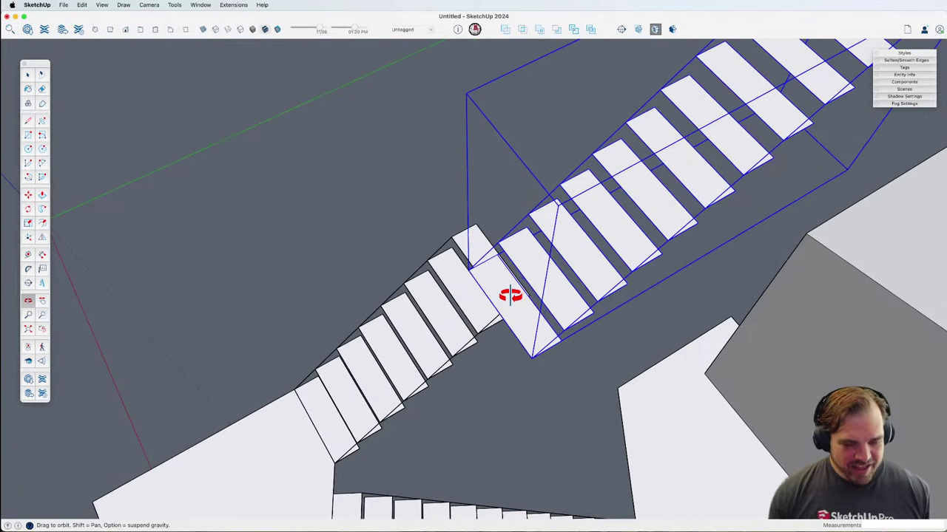
pyautogui.press('q')
pyautogui.click(508, 305)
pyautogui.click(528, 296)
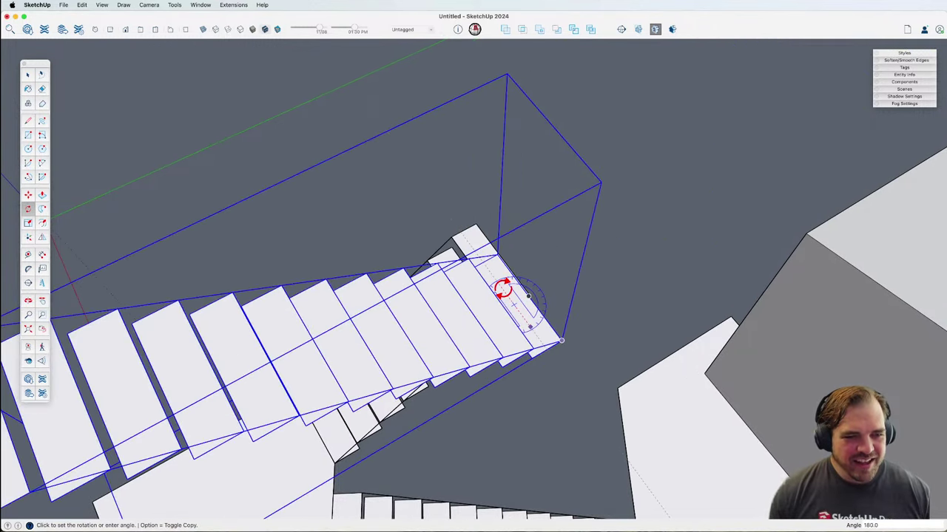
pyautogui.click(503, 288)
# Step: Move the turned staircase so its bottom tread lines up against the long edge end of the lower flight's top tread
pyautogui.moveTo(553, 345); pyautogui.dragTo(476, 224, button='middle')
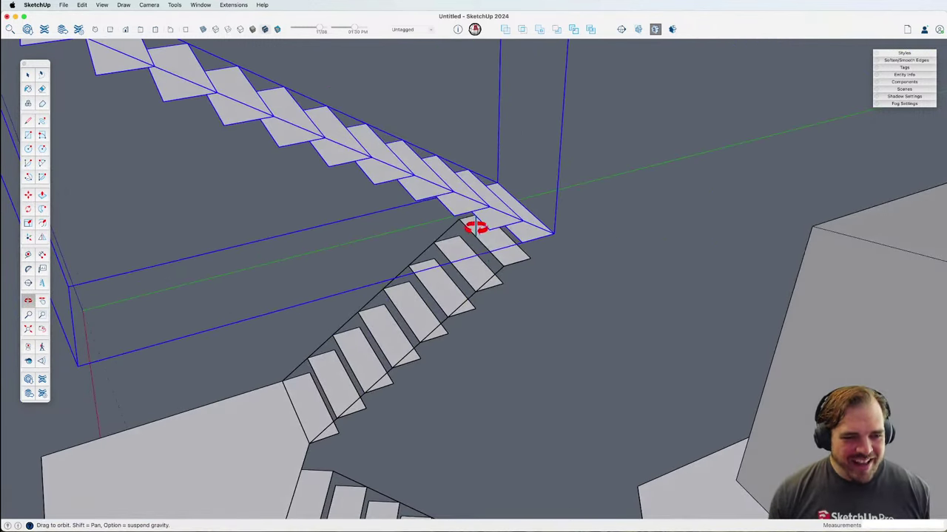
pyautogui.press('m')
pyautogui.moveTo(528, 241); pyautogui.dragTo(530, 244, button='middle')
pyautogui.click(520, 241)
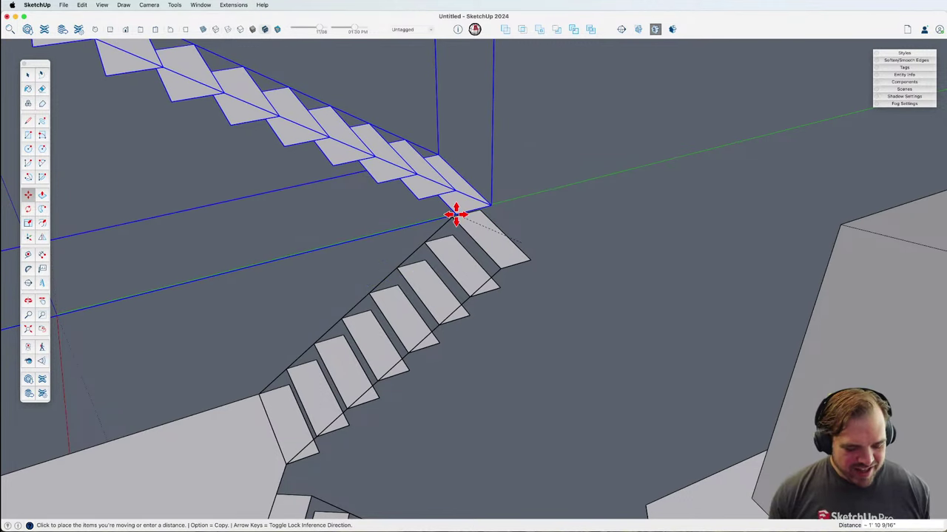
pyautogui.click(455, 214)
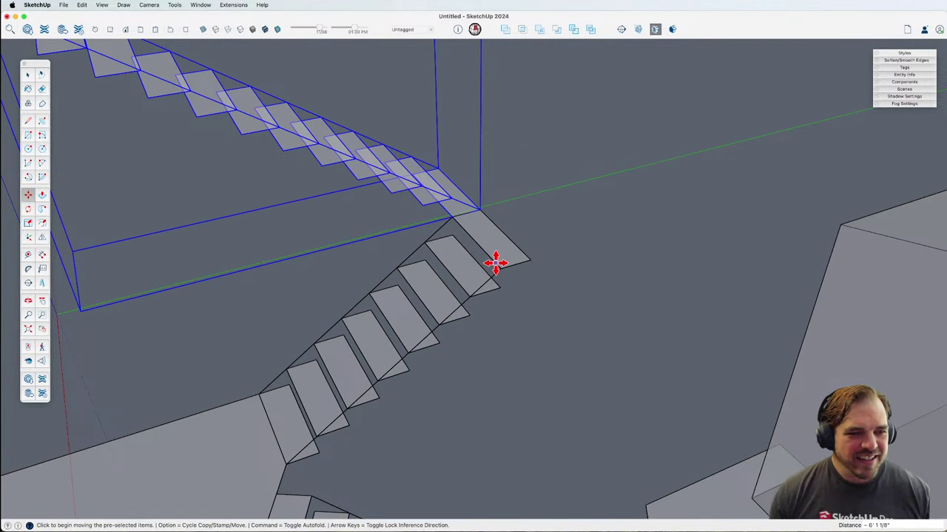
# Step: Shift the upper staircase 11" outward so its bottom tread lies just beyond the lower flight's top tread
pyautogui.scroll(-5, 496, 262)
pyautogui.moveTo(497, 262); pyautogui.dragTo(468, 268, button='middle')
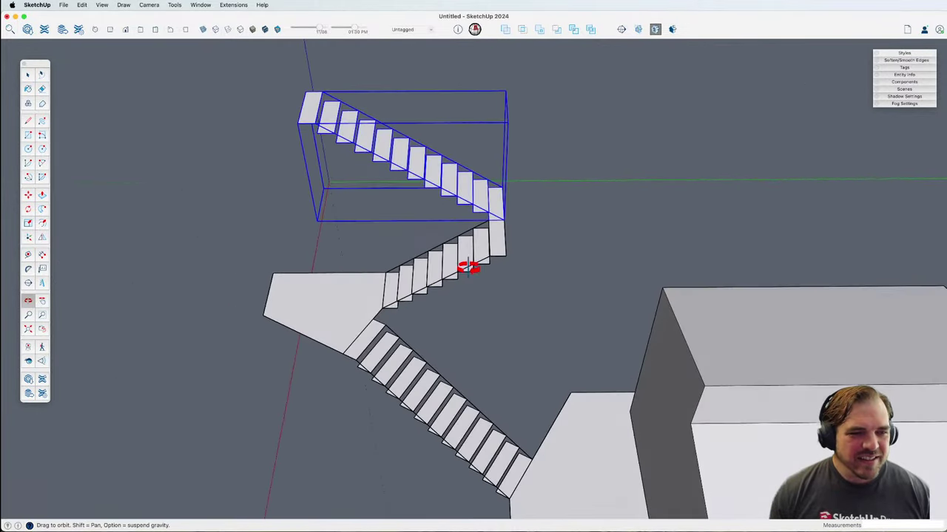
pyautogui.scroll(6, 508, 210)
pyautogui.press('m')
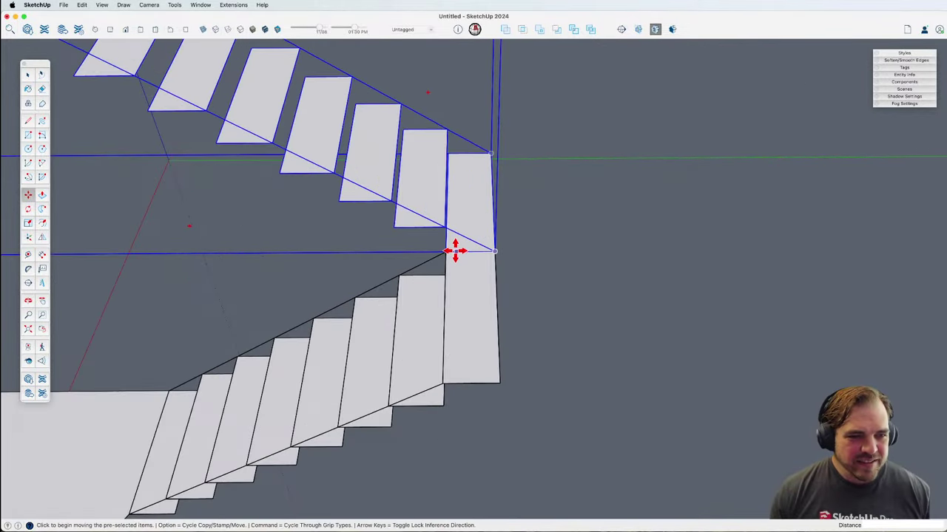
pyautogui.scroll(-5, 467, 252)
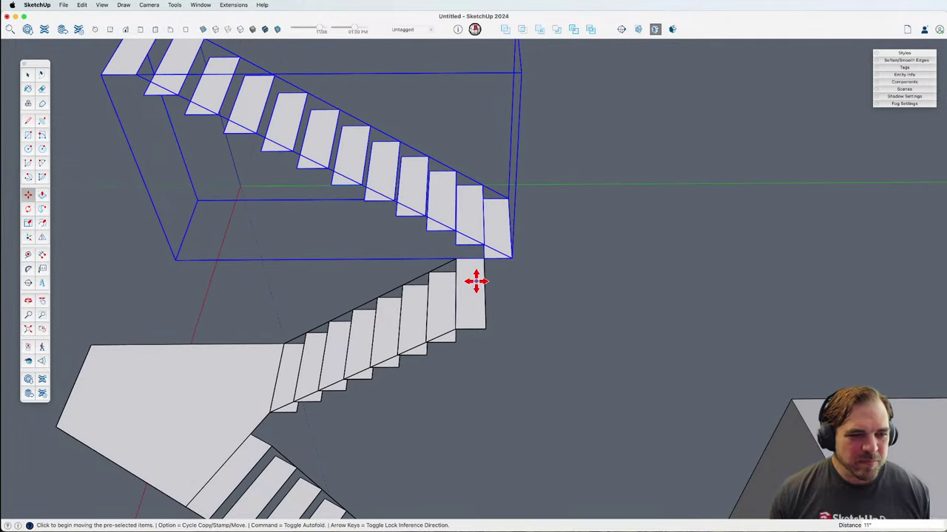
# Step: Draw a rectangular landing from the lower flight's top tread, extending outward beneath the start of the upper staircase
pyautogui.press('r')
pyautogui.click(467, 324)
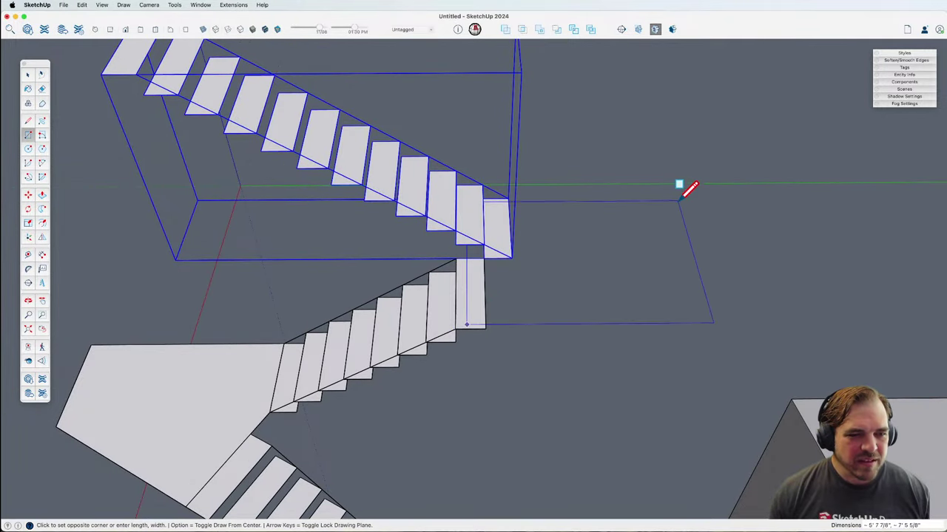
pyautogui.click(716, 191)
# Step: Scale the landing to about 1.14 along red and 0.94 along green, aligning its inner edge with the top tread
pyautogui.press('space')
pyautogui.click(577, 310)
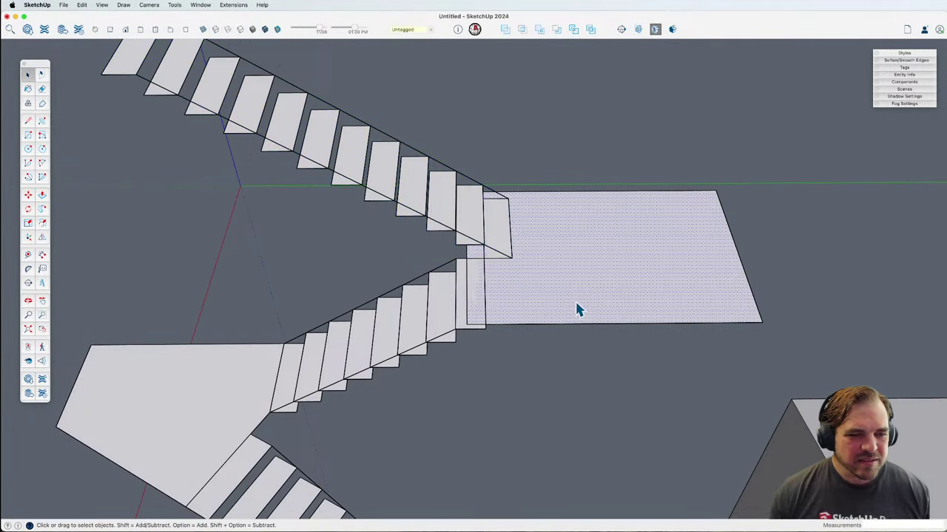
pyautogui.press('s')
pyautogui.click(615, 323)
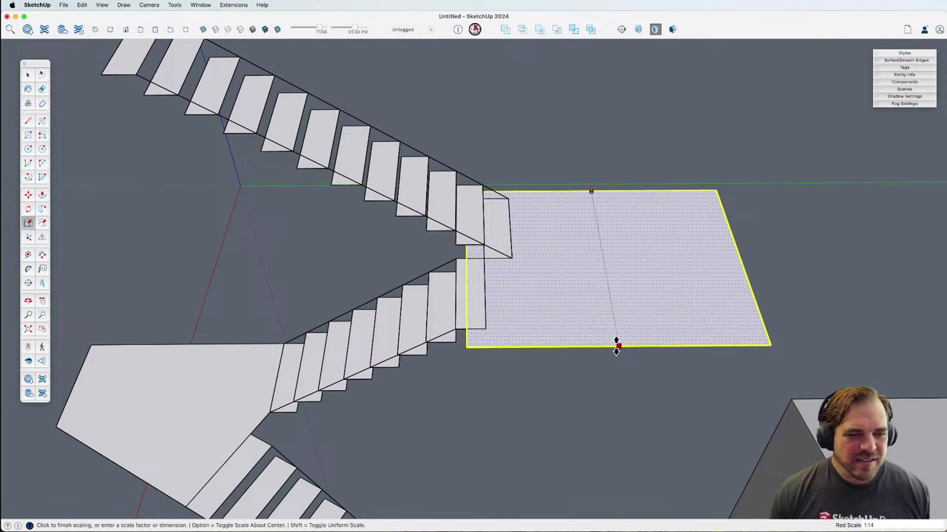
pyautogui.click(616, 347)
pyautogui.press('space')
pyautogui.click(507, 293)
pyautogui.press('s')
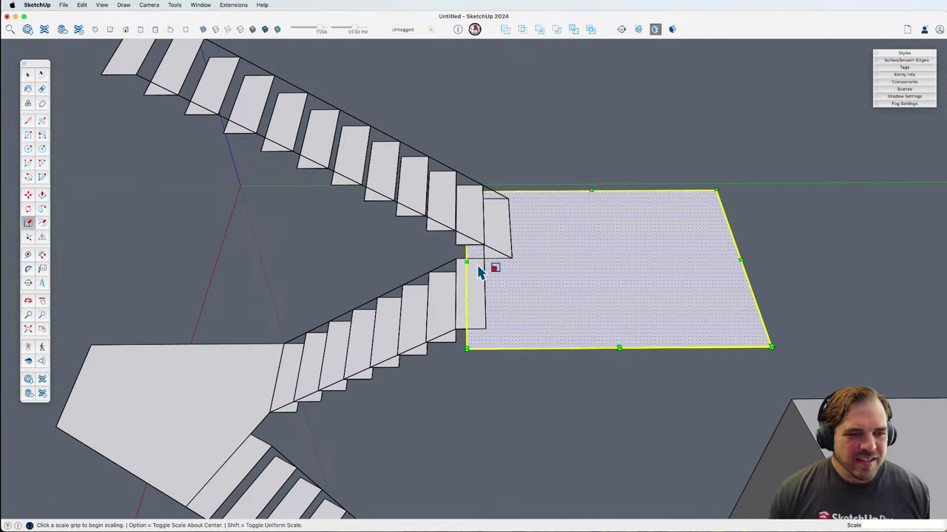
pyautogui.moveTo(468, 265); pyautogui.dragTo(484, 268)
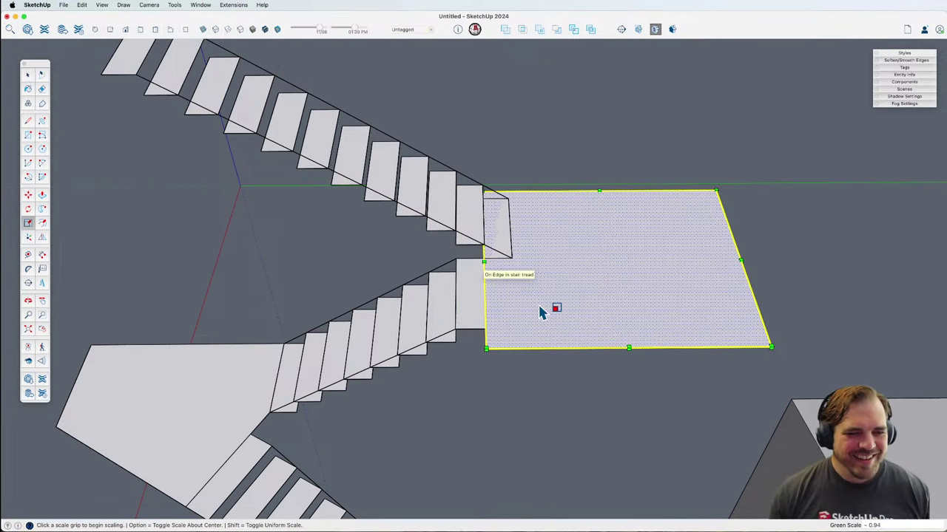
pyautogui.scroll(-3, 555, 319)
pyautogui.press('space')
pyautogui.click(542, 391)
# Step: Rotate the rectangular landing and the two upper flights together by 8° about the flight's bottom corner on the angular landing
pyautogui.moveTo(542, 391); pyautogui.dragTo(711, 229, button='middle')
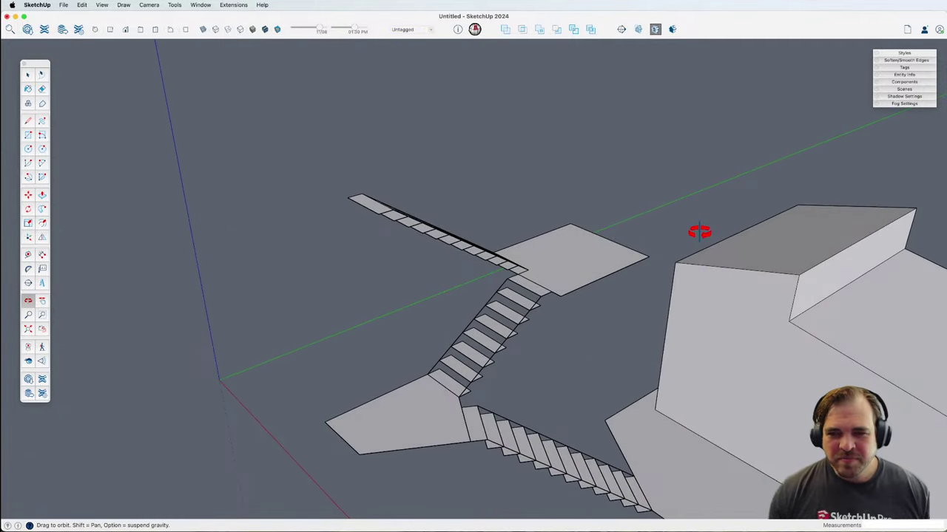
pyautogui.moveTo(625, 311); pyautogui.dragTo(596, 389)
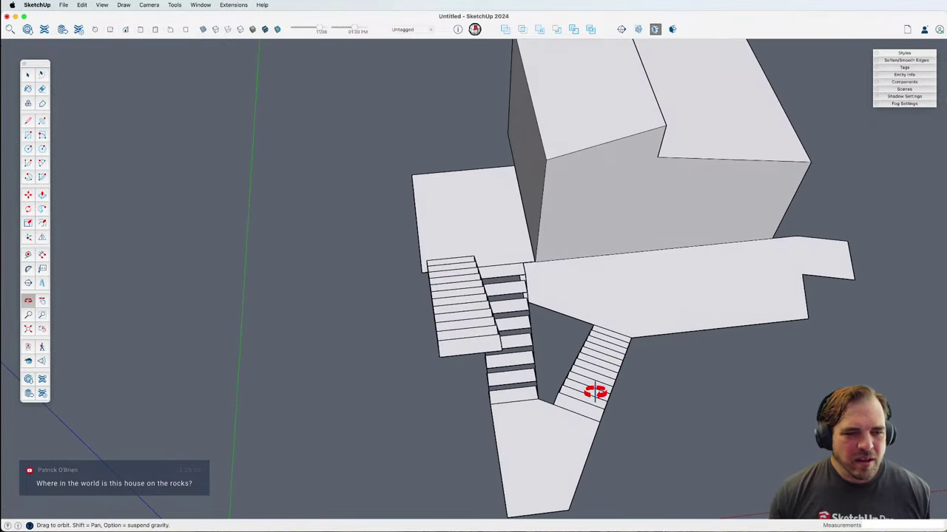
pyautogui.moveTo(469, 281); pyautogui.dragTo(503, 374)
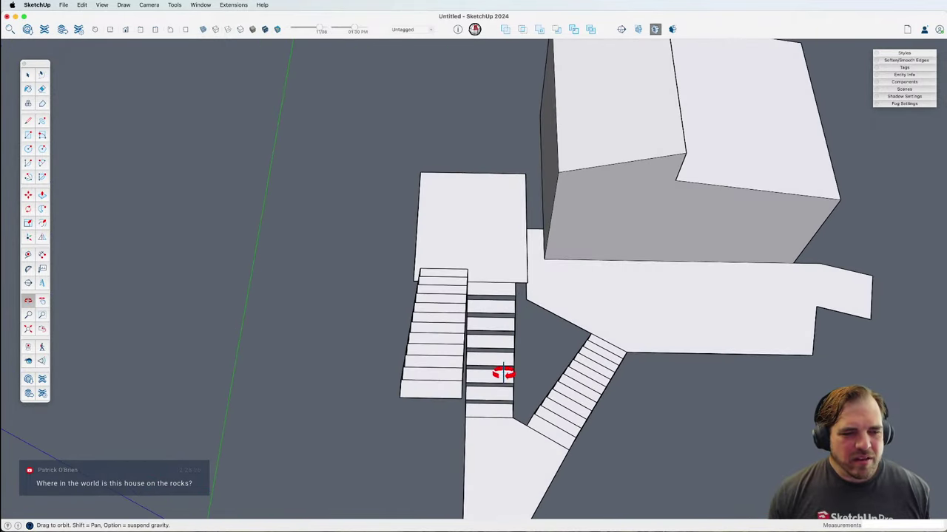
pyautogui.press('space')
pyautogui.click(481, 314)
pyautogui.click(450, 264)
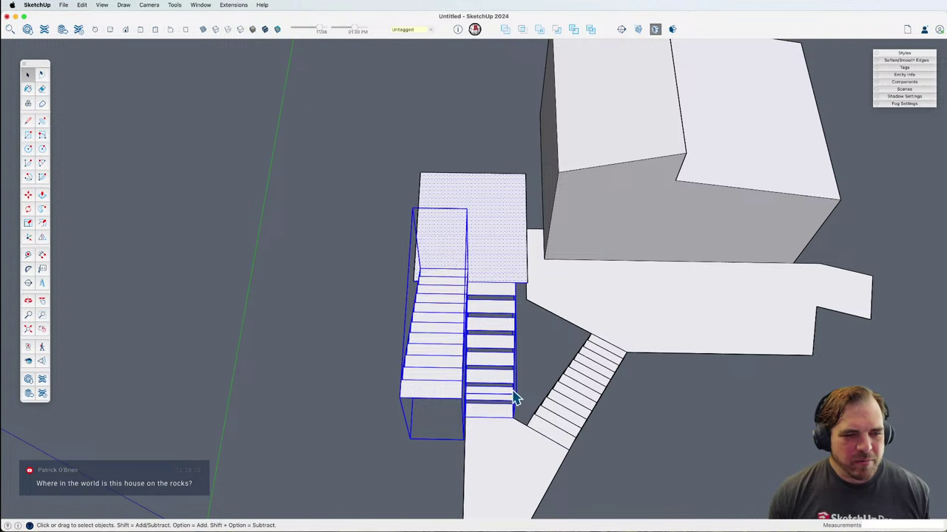
pyautogui.click(492, 268)
pyautogui.keyDown('shift'); pyautogui.click(488, 277); pyautogui.keyUp('shift')
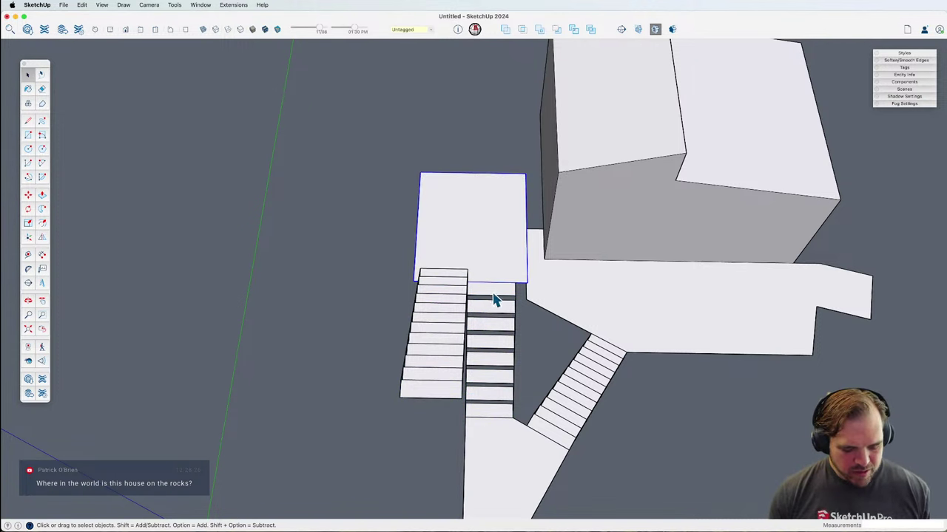
pyautogui.click(480, 318)
pyautogui.scroll(2, 519, 430)
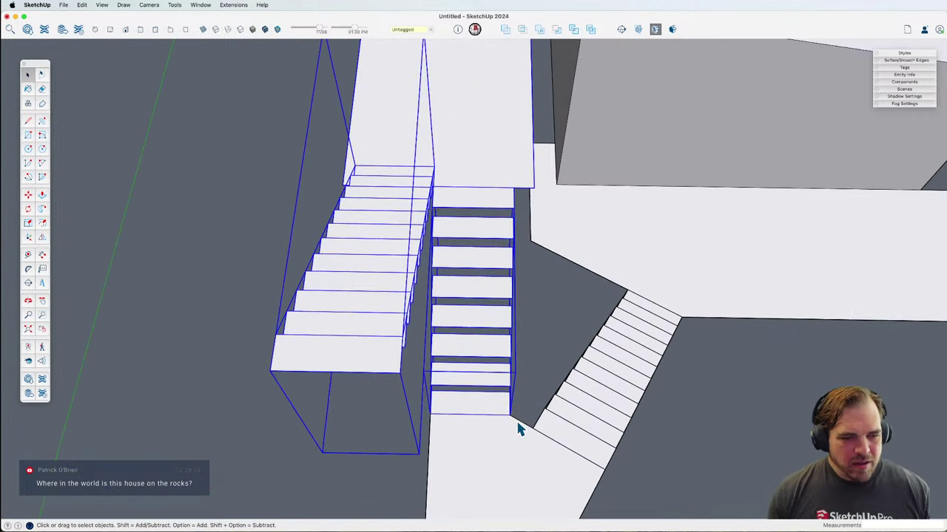
pyautogui.press('q')
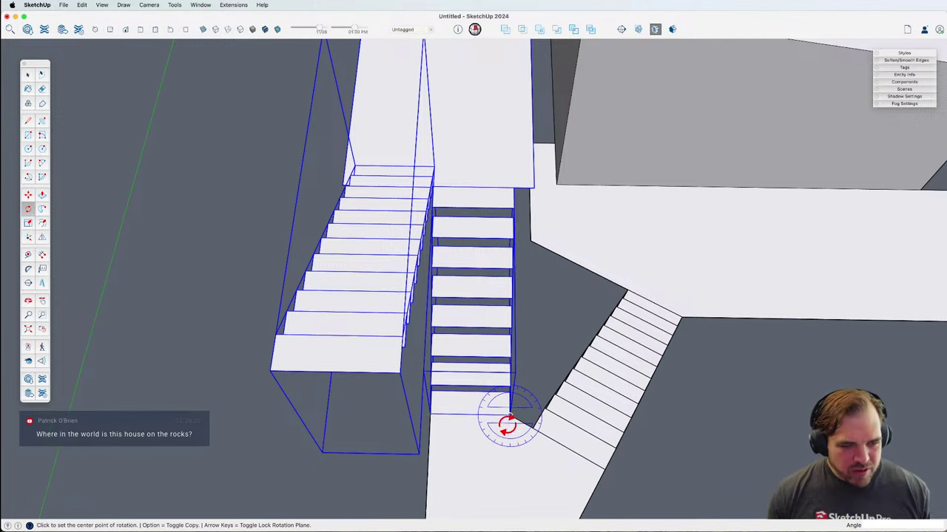
pyautogui.click(510, 416)
pyautogui.click(478, 414)
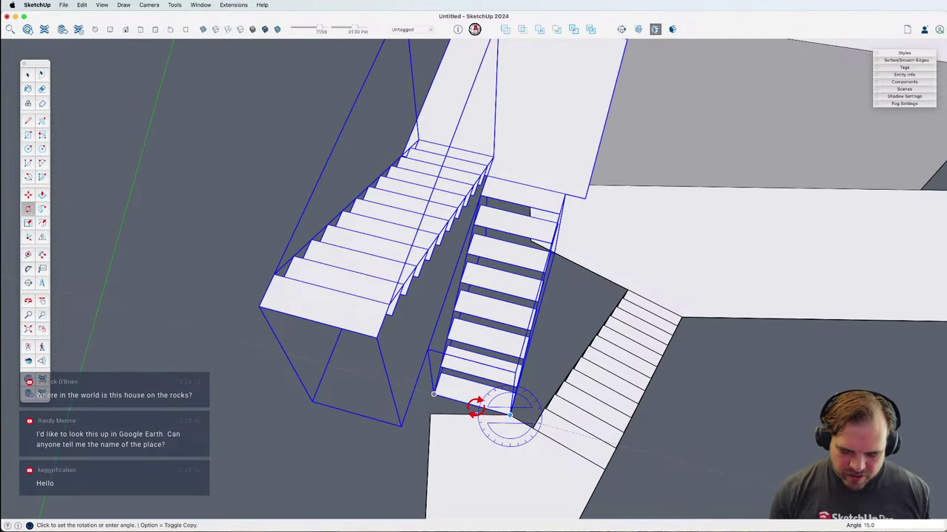
pyautogui.click(476, 405)
pyautogui.scroll(-5, 475, 403)
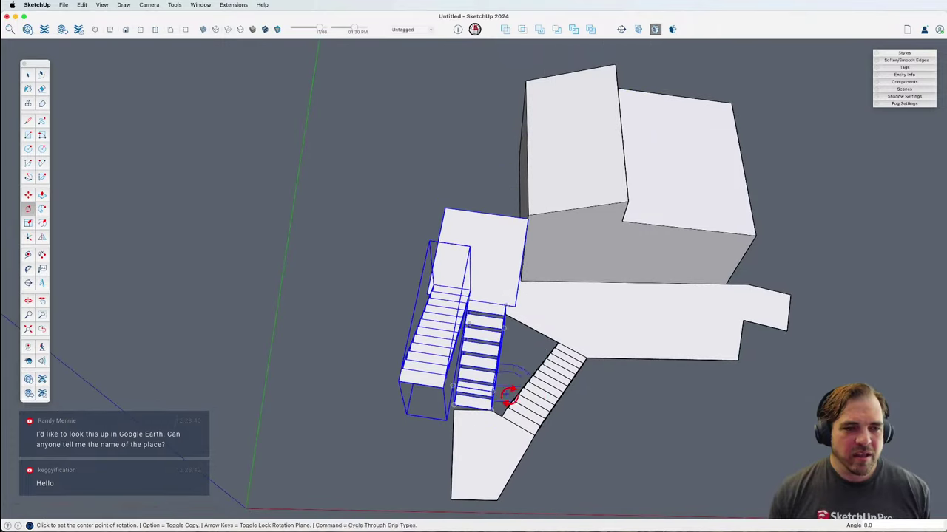
pyautogui.moveTo(509, 395)
pyautogui.mouseDown(button='middle')
pyautogui.moveTo(513, 317)
pyautogui.moveTo(412, 243)
pyautogui.moveTo(437, 224)
pyautogui.moveTo(423, 208)
pyautogui.mouseUp(button='middle')
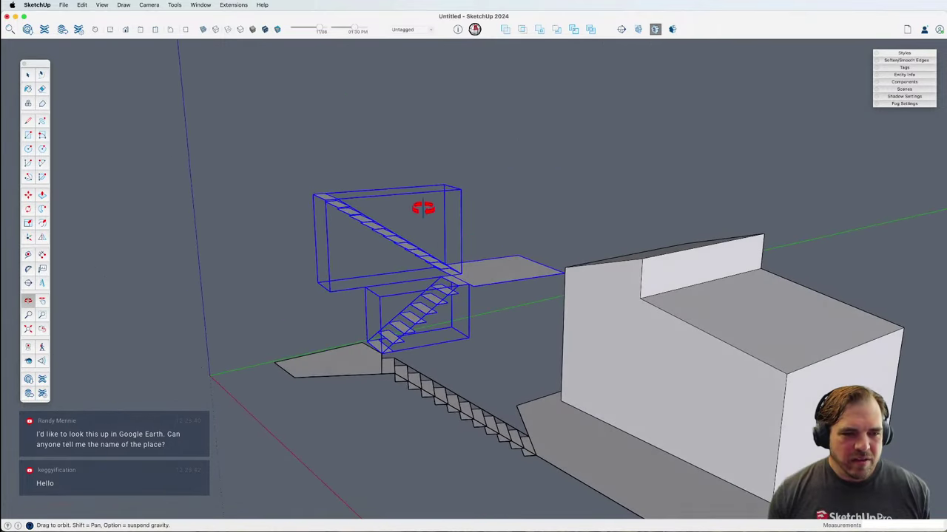
# Step: Erase the rectangular landing at the foot of the upper staircase
pyautogui.click(511, 290)
pyautogui.scroll(3, 514, 284)
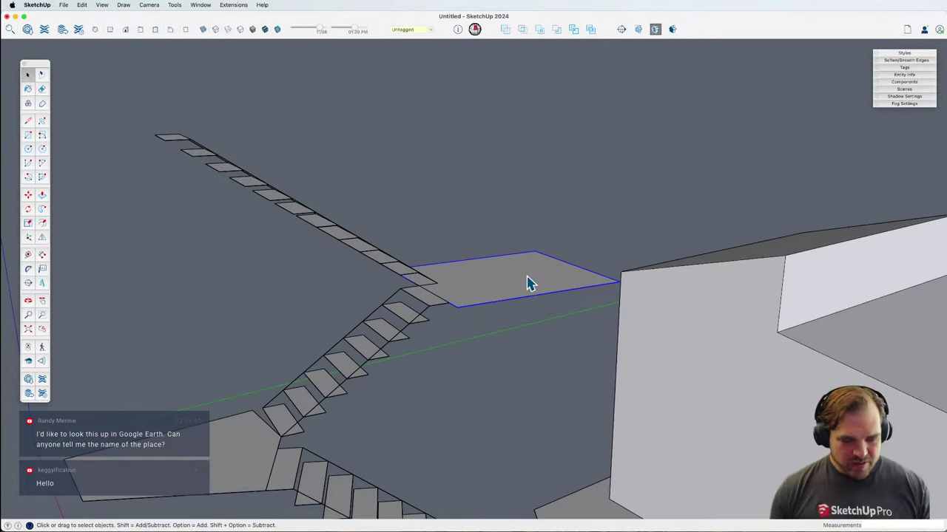
pyautogui.press('e')
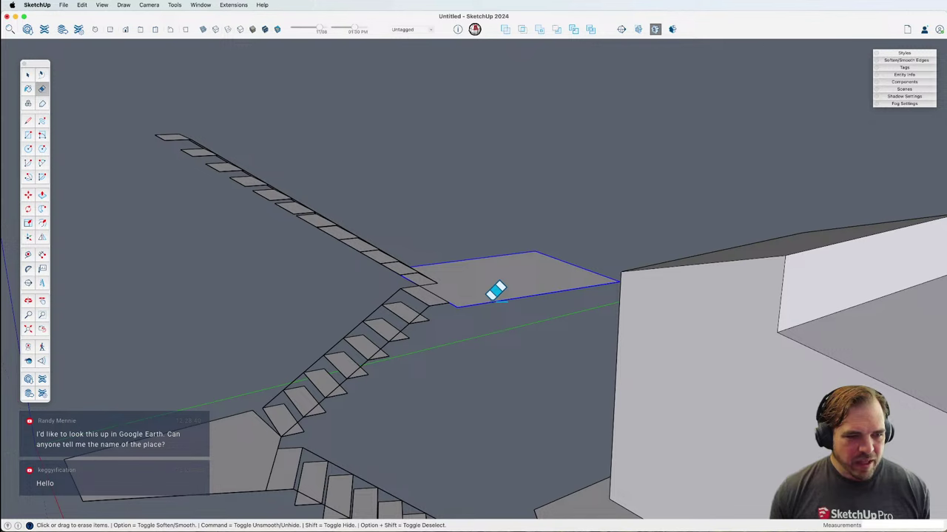
pyautogui.click(497, 299)
pyautogui.press('space')
# Step: Copy the middle flight up along its slope, overlapping the original so the run gains three more treads
pyautogui.click(394, 346)
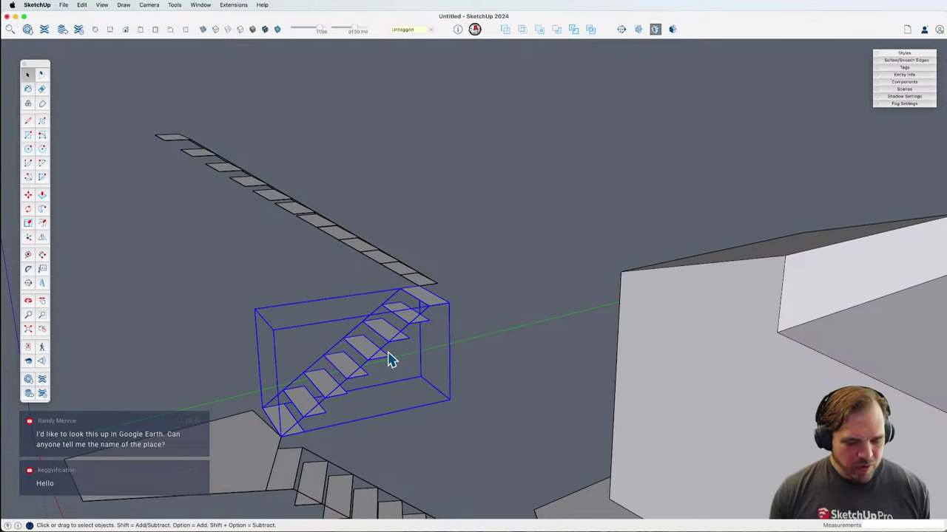
pyautogui.scroll(3, 381, 366)
pyautogui.press('m')
pyautogui.click(360, 362)
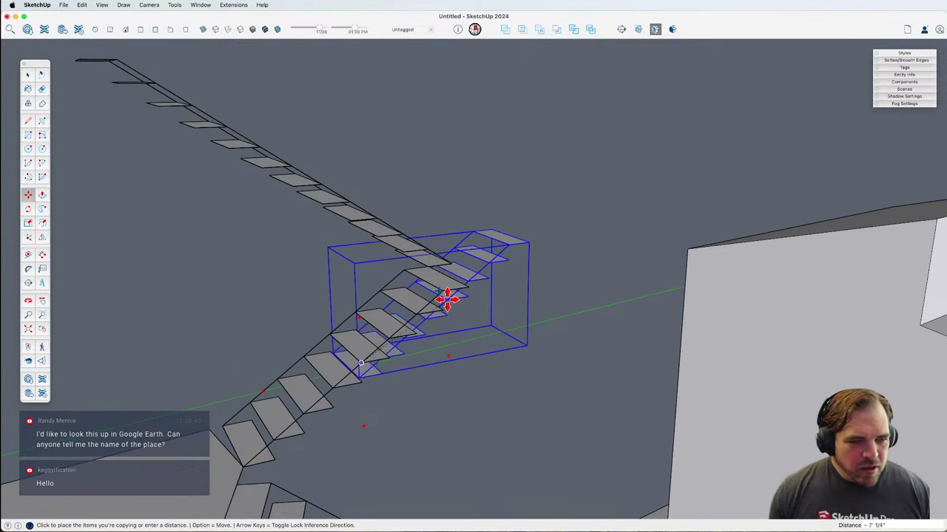
pyautogui.click(446, 293)
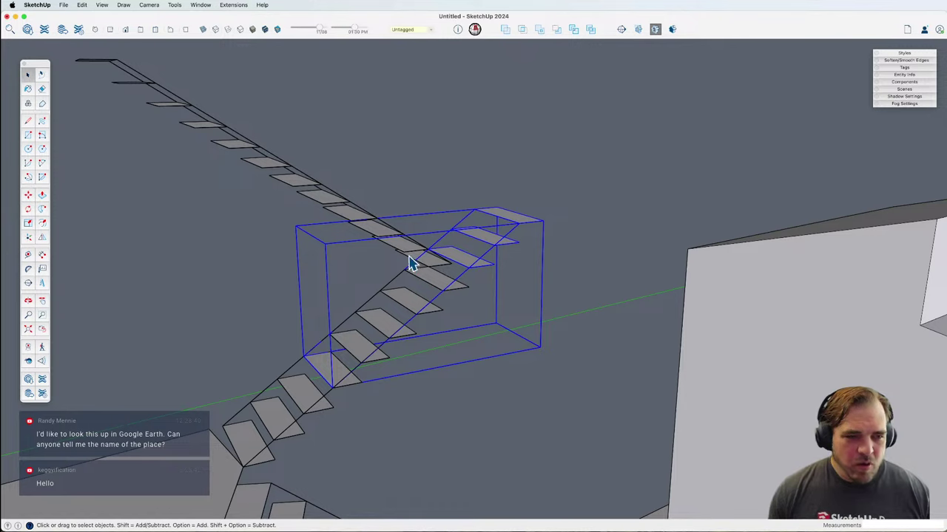
# Step: Move the upper staircase about 2' 7" so its bottom tread meets the top tread of the extended middle flight
pyautogui.moveTo(411, 260); pyautogui.dragTo(409, 341, button='middle')
pyautogui.press('m')
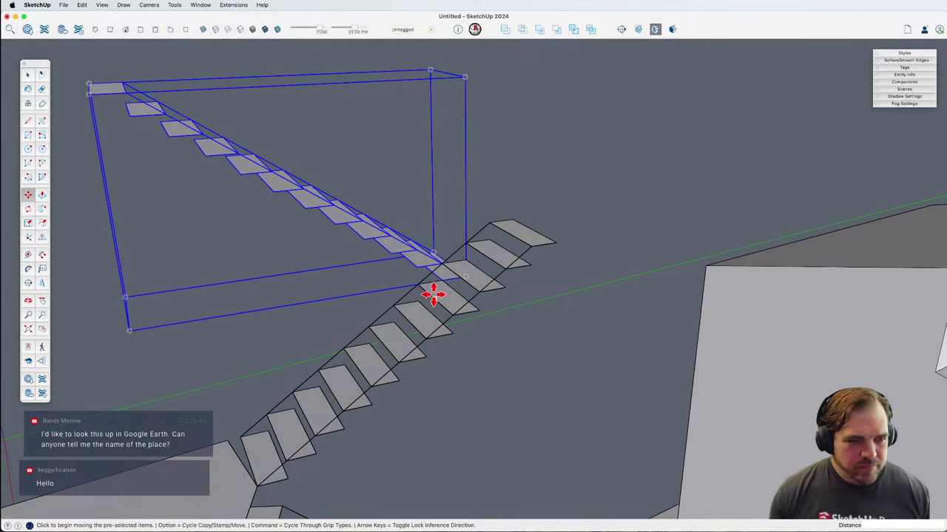
pyautogui.click(442, 279)
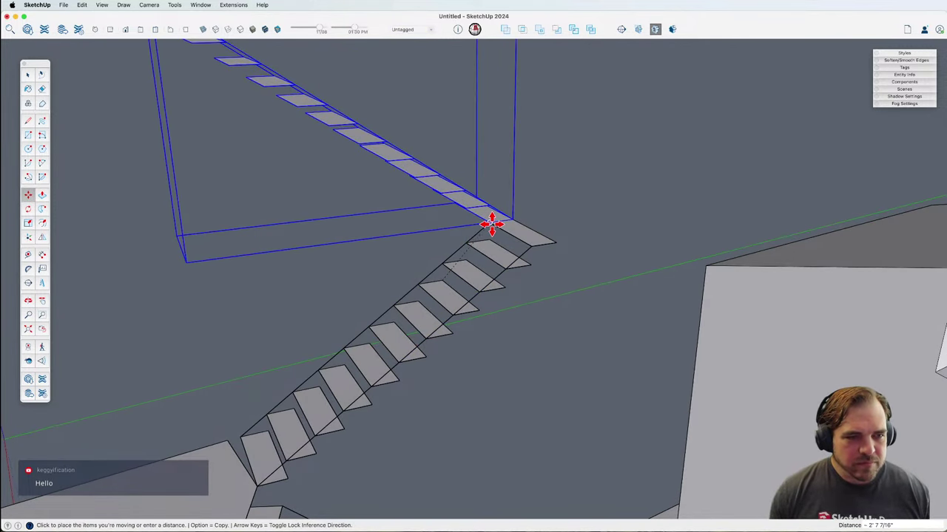
pyautogui.click(493, 219)
pyautogui.moveTo(493, 220); pyautogui.dragTo(403, 378, button='middle')
# Step: Draw a rectangular landing about 4' 8" by 9' 2" from the extended flight's top tread, reaching outward toward the cabin
pyautogui.press('r')
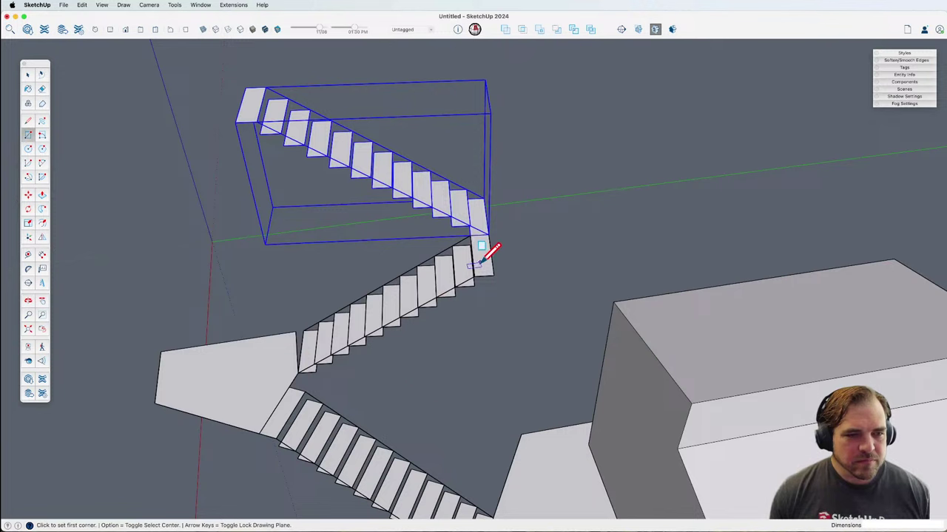
pyautogui.click(478, 265)
pyautogui.click(629, 185)
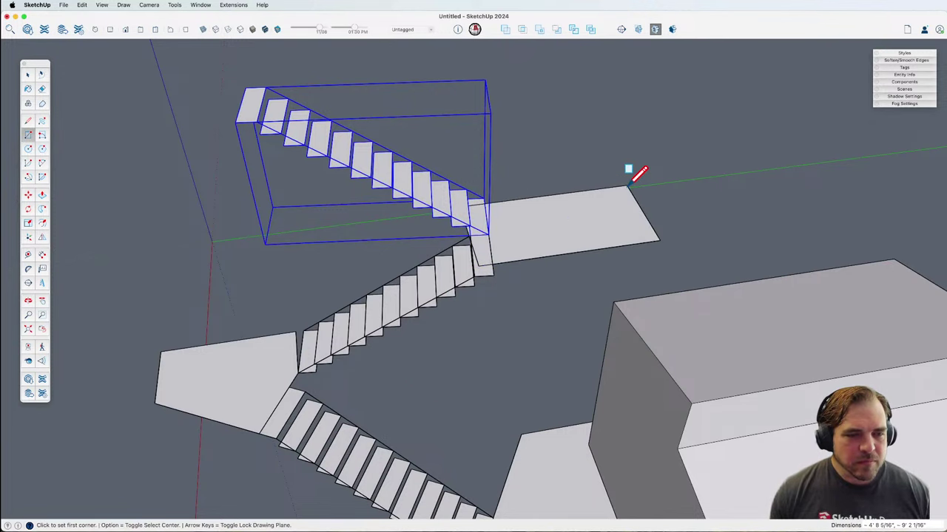
# Step: Scale the new landing to about 1.17 along red so it reaches the outer end of the top tread
pyautogui.press('space')
pyautogui.click(535, 232)
pyautogui.moveTo(534, 232); pyautogui.dragTo(661, 279, button='middle')
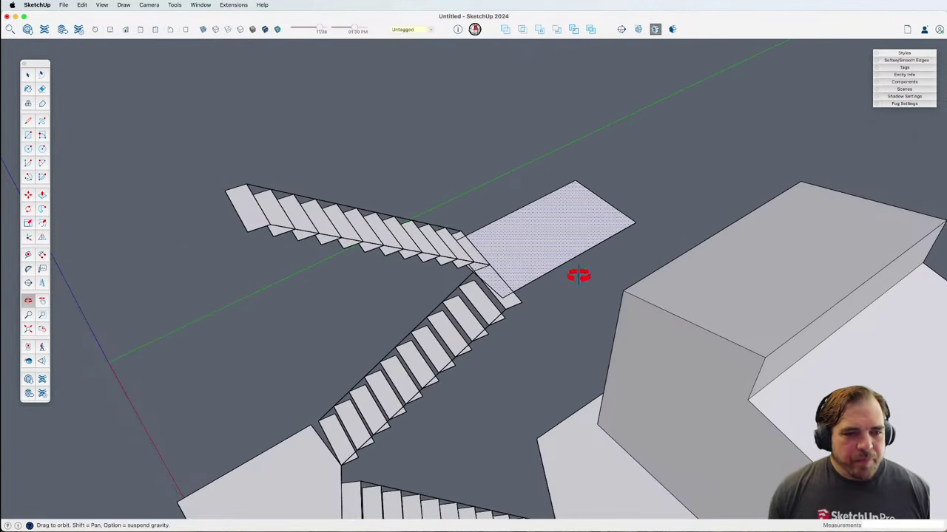
pyautogui.press('s')
pyautogui.moveTo(573, 259); pyautogui.dragTo(517, 303)
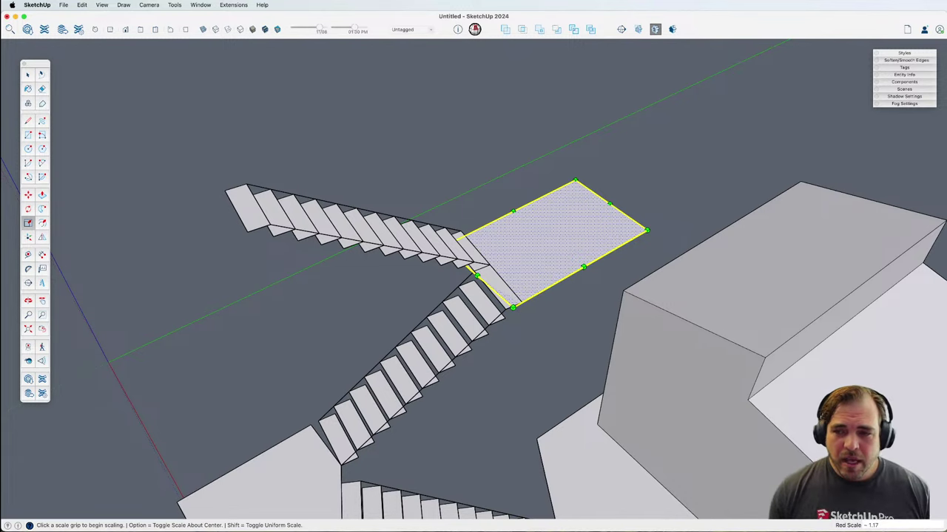
# Step: Switch to Chrome and compare the exterior photos of the Sandstone Drifter and Cliff Dweller listings
pyautogui.press('super+Tab')
pyautogui.moveTo(588, 148); pyautogui.dragTo(516, 57)
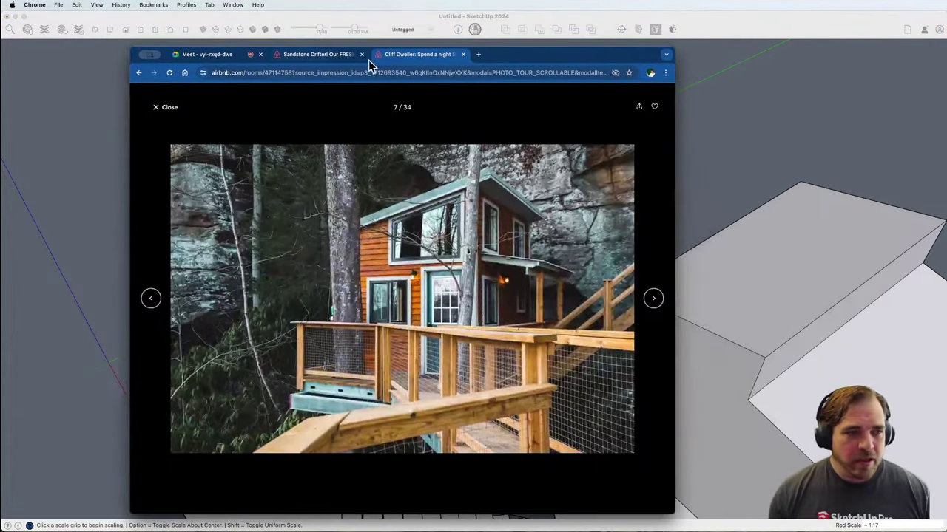
pyautogui.click(329, 58)
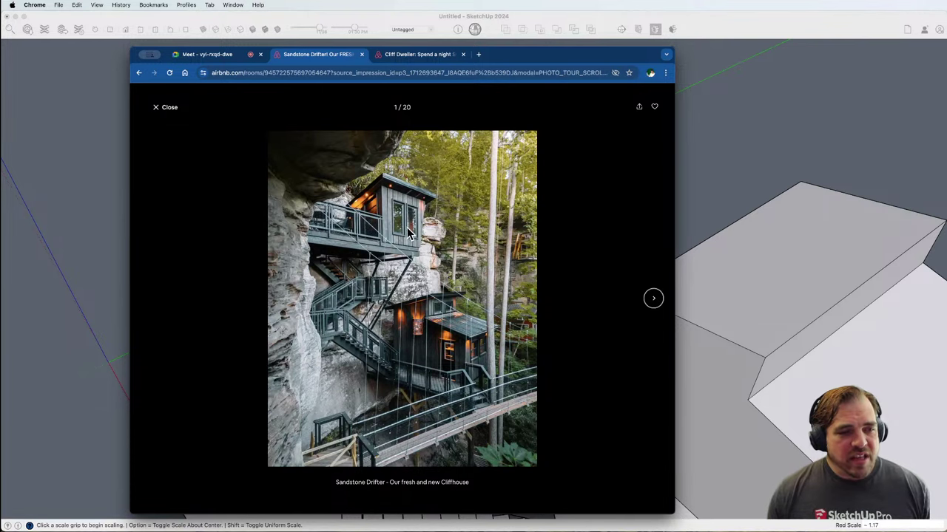
pyautogui.click(420, 58)
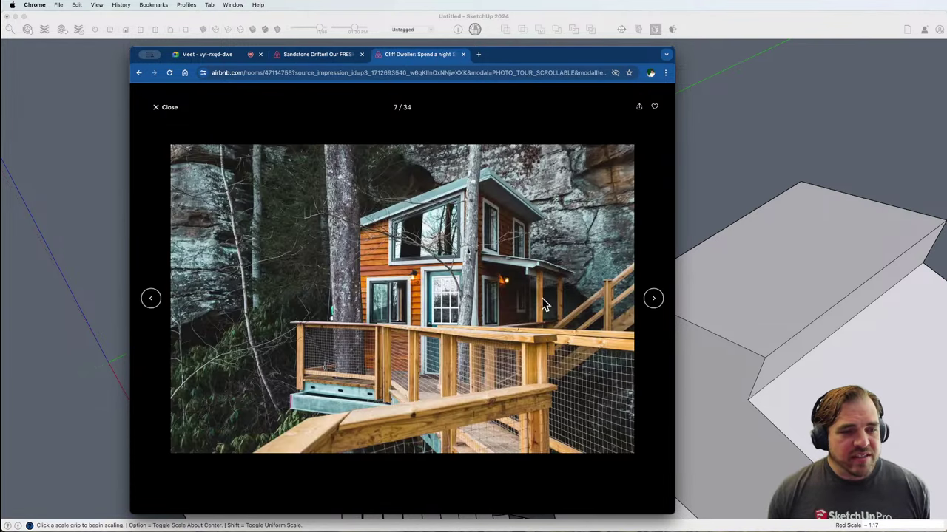
pyautogui.click(653, 300)
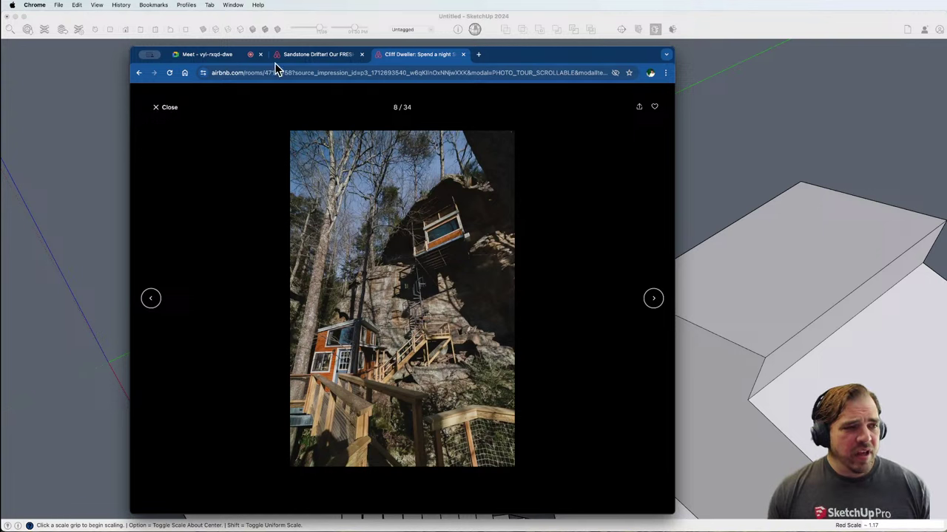
pyautogui.click(311, 58)
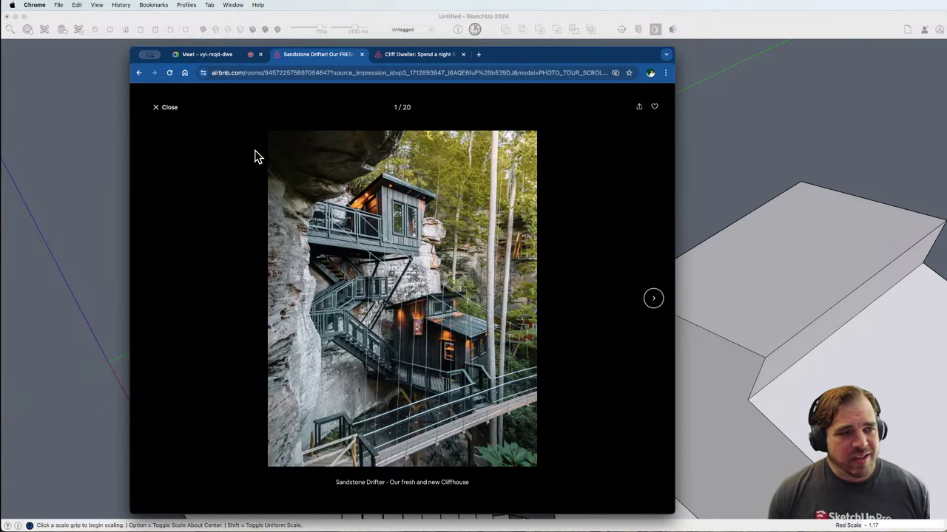
# Step: Leave the Sandstone Drifter photo tour and read through the listing's description and details
pyautogui.click(167, 108)
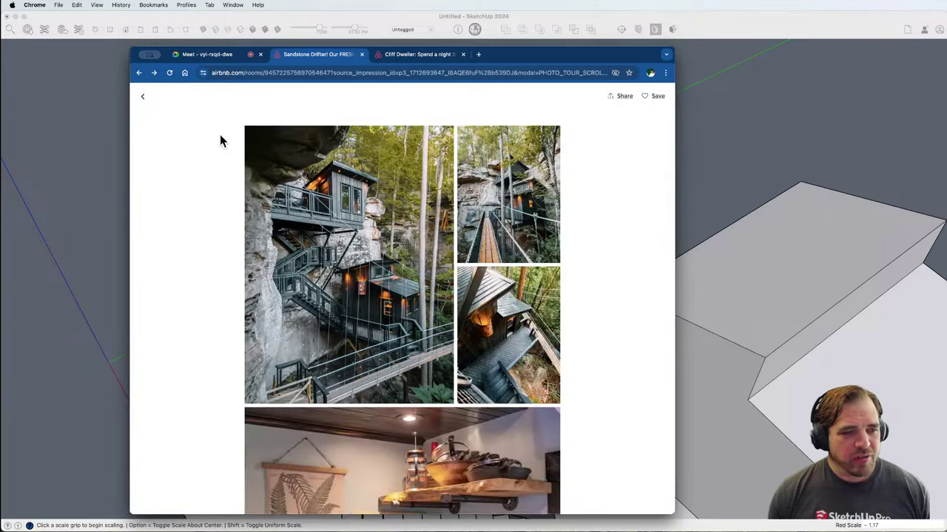
pyautogui.click(146, 100)
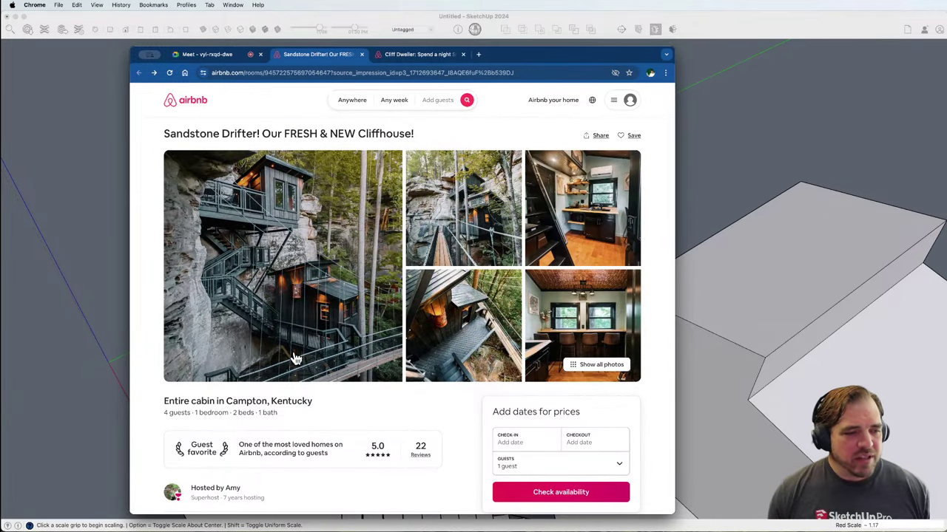
pyautogui.scroll(-3, 396, 392)
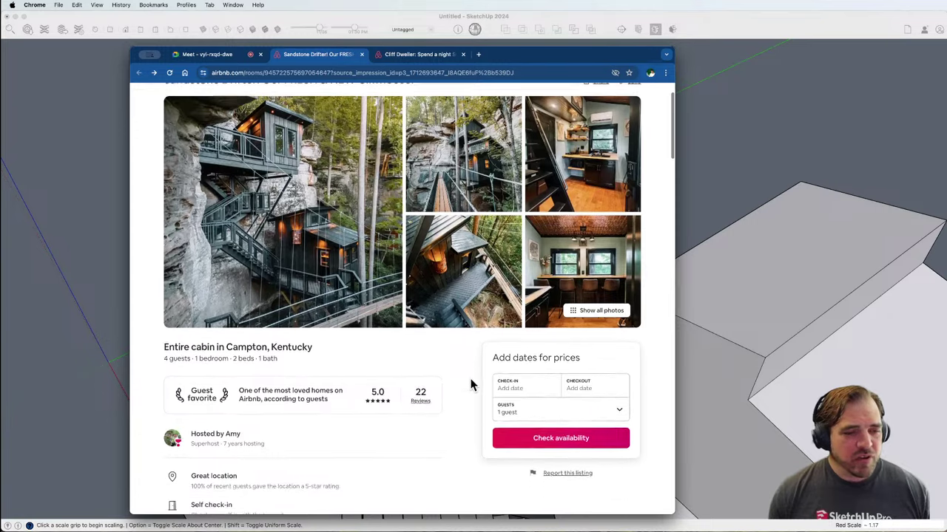
pyautogui.scroll(-5, 444, 373)
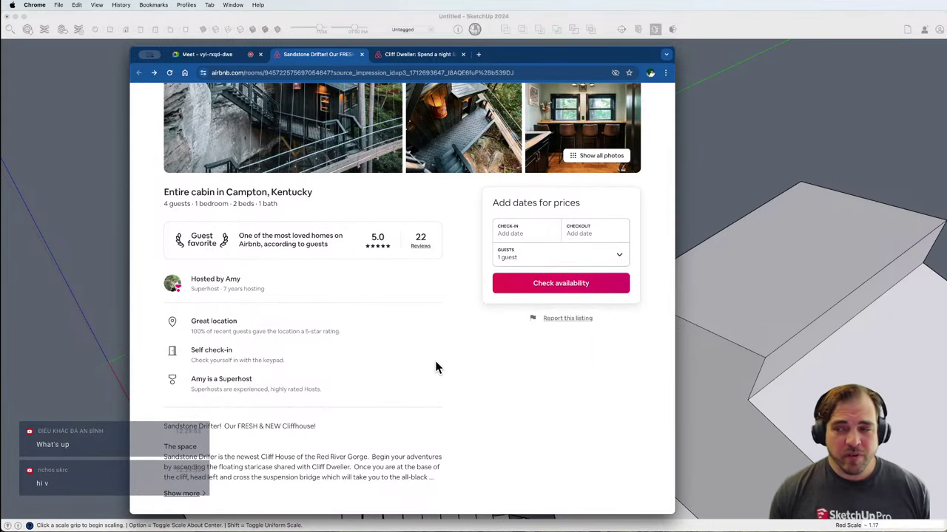
pyautogui.scroll(-5, 456, 359)
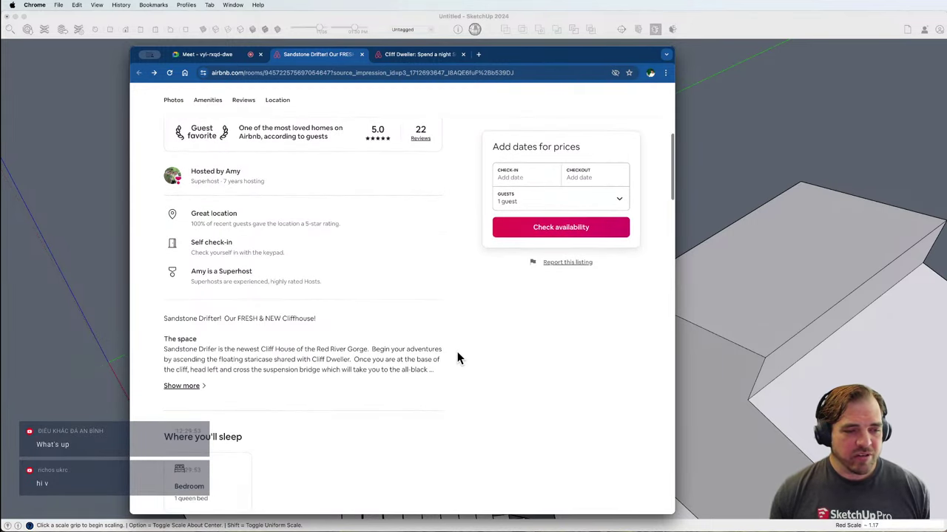
pyautogui.scroll(-5, 462, 358)
pyautogui.scroll(2, 429, 358)
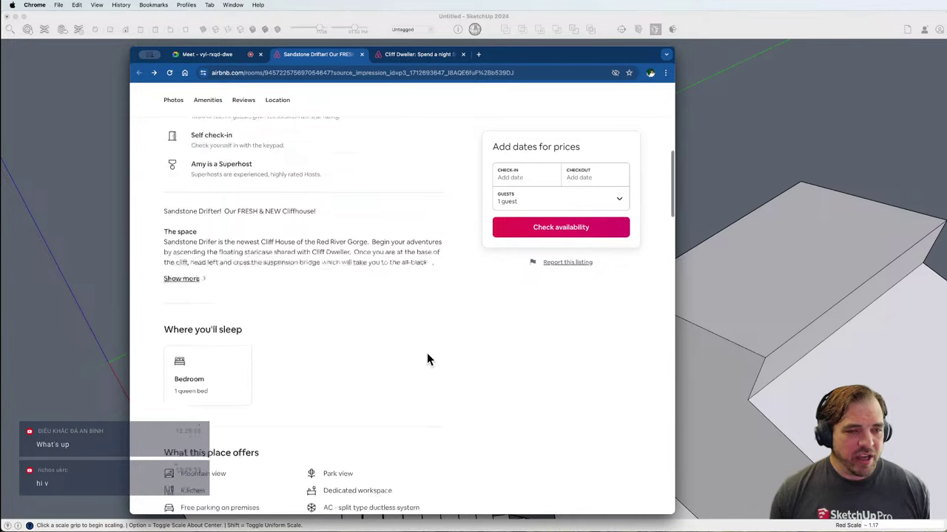
pyautogui.scroll(10, 428, 359)
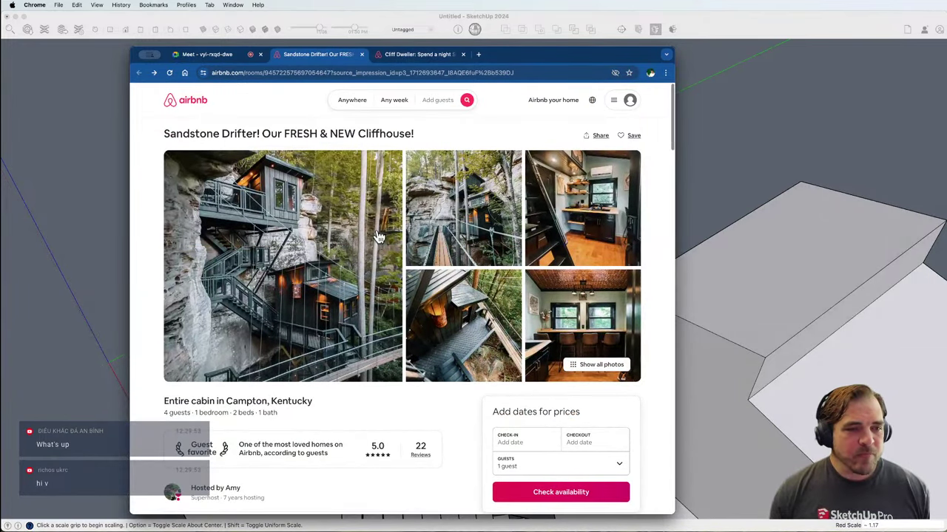
# Step: Study the Sandstone Drifter suspension bridge photo, then move the browser window clear of the model
pyautogui.click(441, 227)
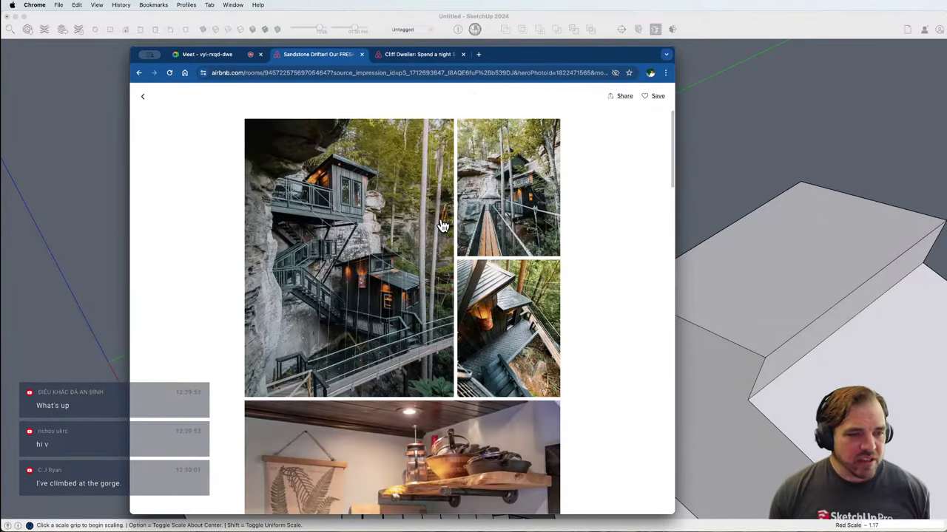
pyautogui.click(442, 229)
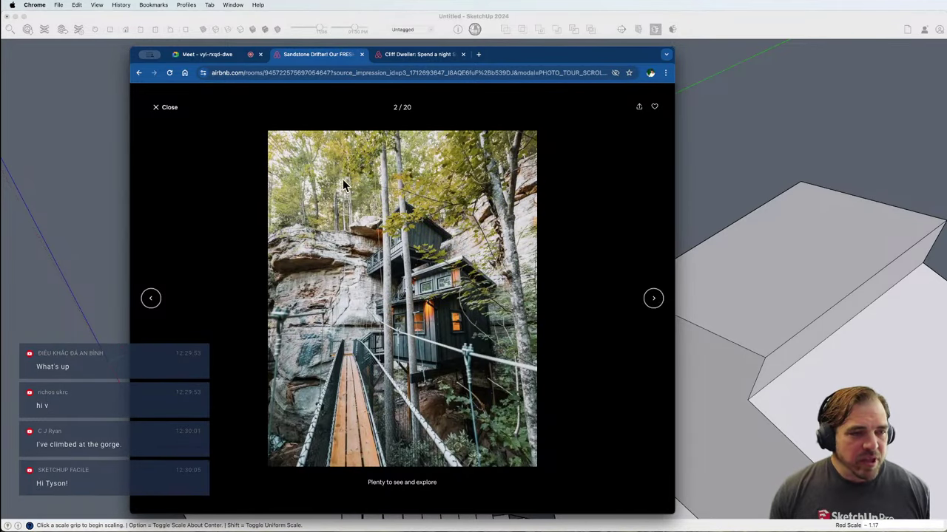
pyautogui.moveTo(510, 53); pyautogui.dragTo(945, 56)
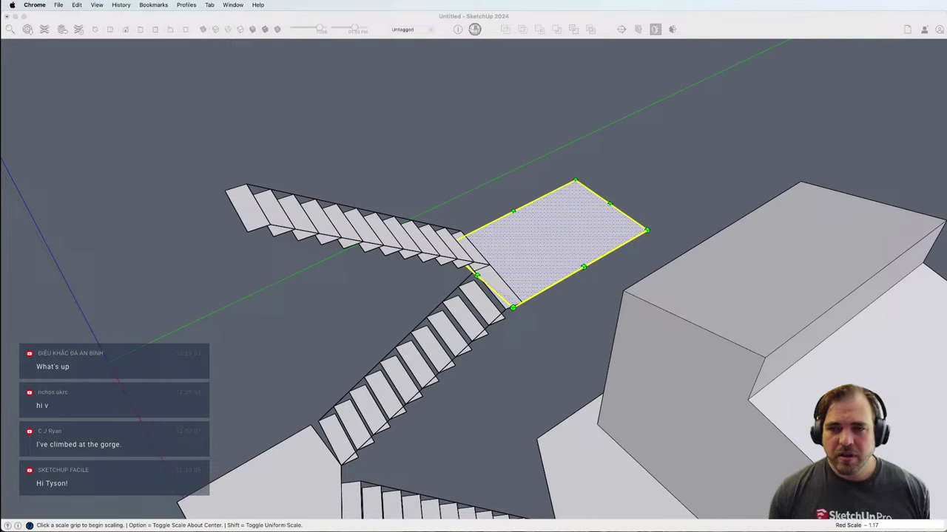
# Step: Return to SketchUp and move the landing so its near corner sits on the outer corner of the middle flight's top tread
pyautogui.click(508, 123)
pyautogui.press('space')
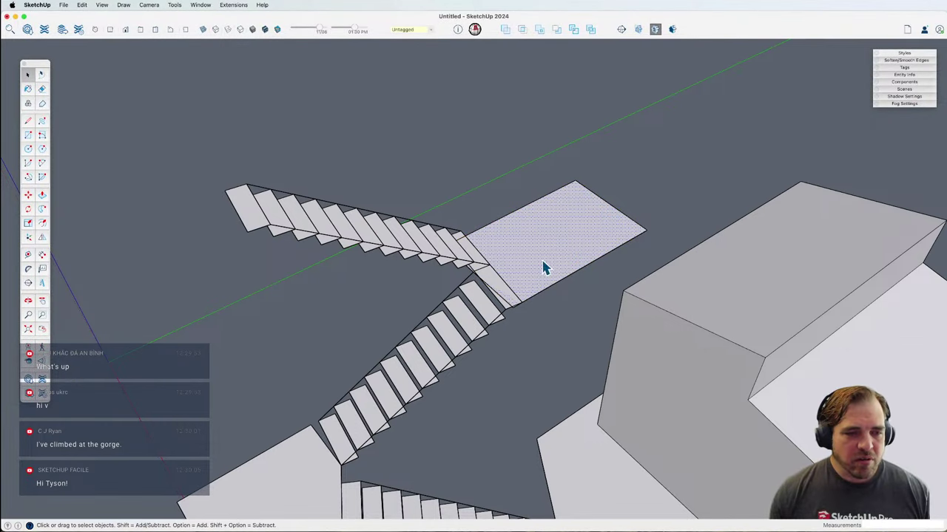
pyautogui.moveTo(543, 268)
pyautogui.mouseDown(button='middle')
pyautogui.moveTo(490, 247)
pyautogui.moveTo(527, 272)
pyautogui.mouseUp(button='middle')
pyautogui.scroll(3, 516, 264)
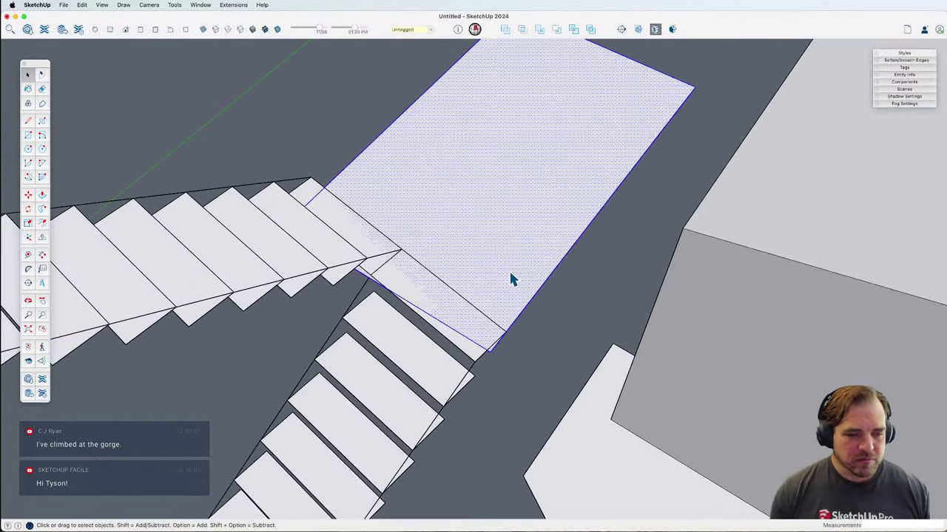
pyautogui.press('m')
pyautogui.click(510, 264)
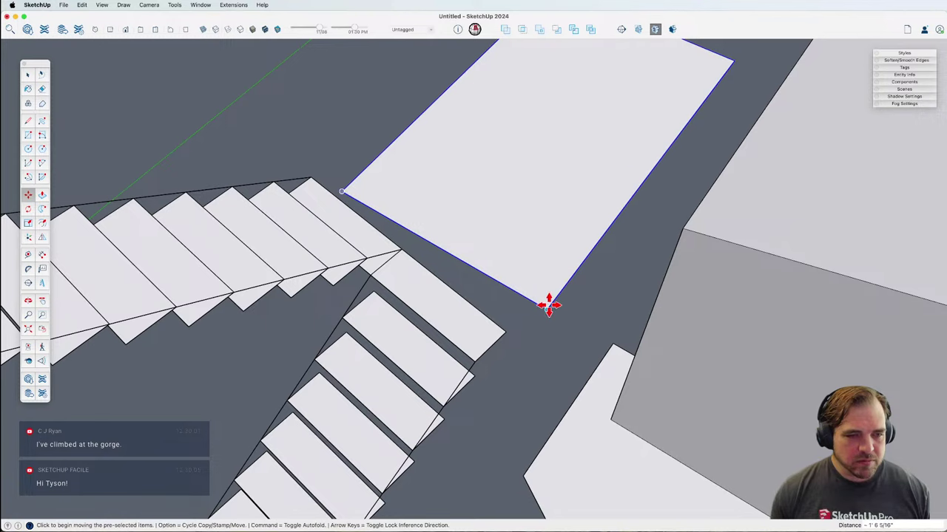
pyautogui.click(503, 330)
# Step: Rotate the landing 8° about its corner on the top tread so its inner edge follows the tread's edge
pyautogui.press('q')
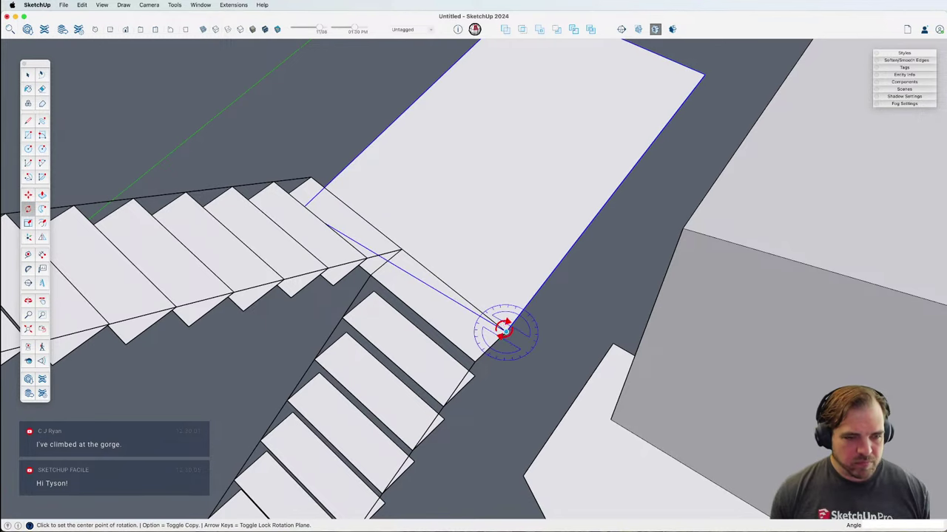
pyautogui.click(500, 330)
pyautogui.press('Escape')
pyautogui.scroll(-3, 473, 295)
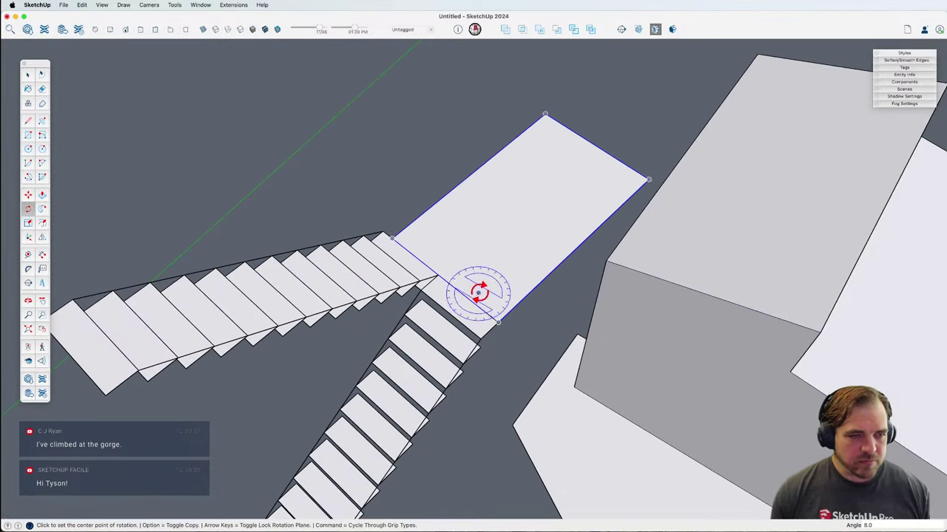
# Step: Scale the landing to about 1.09 along red so its inner edge spans both flights' adjoining treads
pyautogui.press('space')
pyautogui.press('s')
pyautogui.click(478, 176)
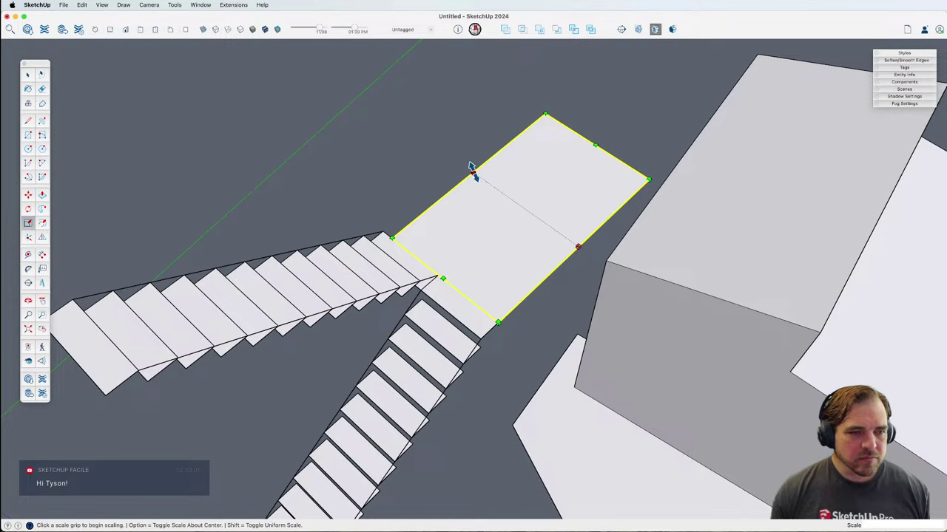
pyautogui.click(380, 228)
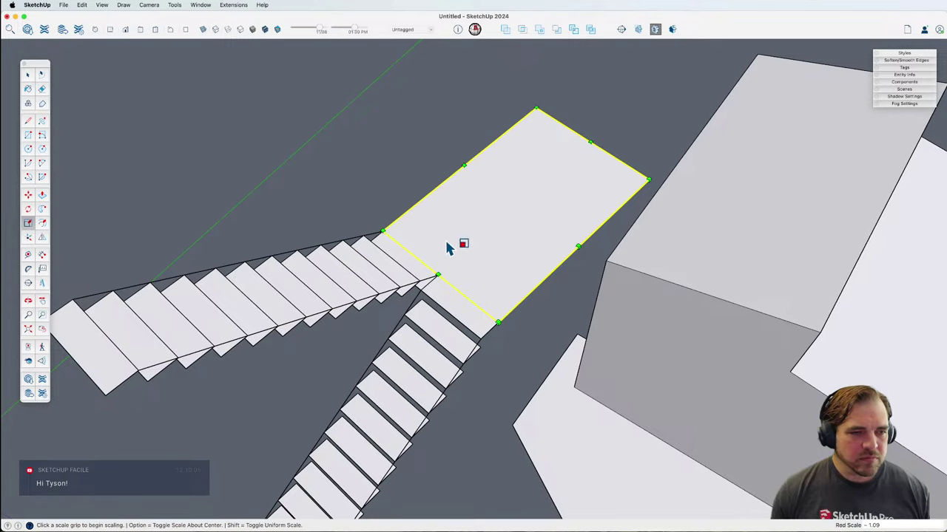
pyautogui.scroll(-5, 453, 248)
pyautogui.moveTo(454, 249); pyautogui.dragTo(820, 293, button='middle')
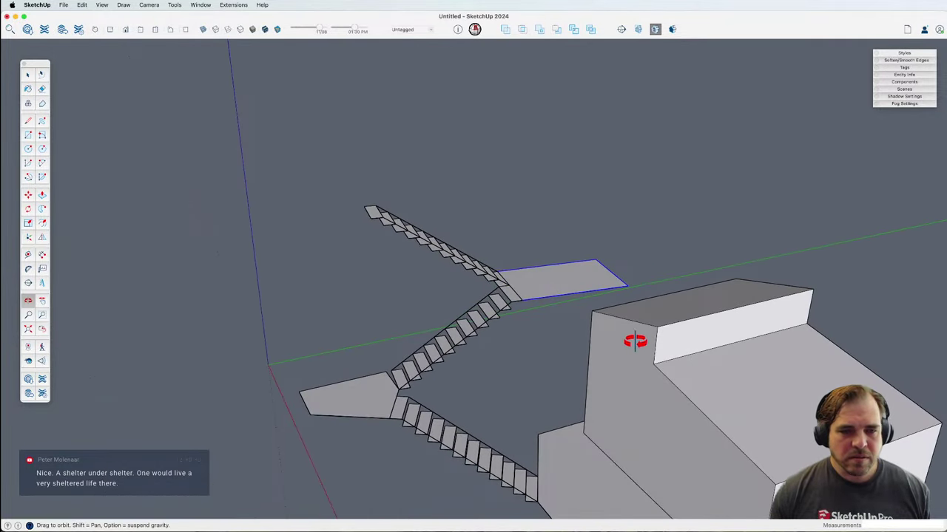
pyautogui.moveTo(539, 323); pyautogui.dragTo(406, 331, button='middle')
pyautogui.press('space')
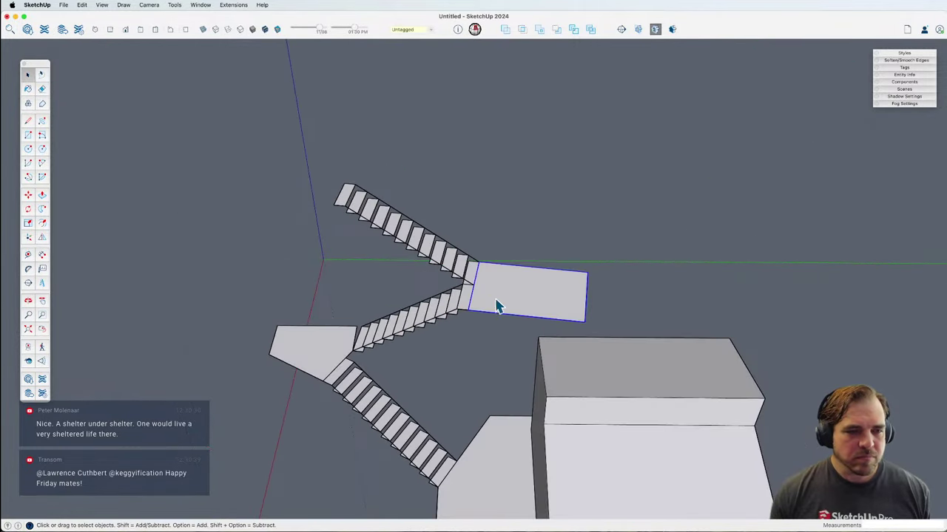
# Step: Copy the rectangular landing to the top of the upper stair flight, placing its inner corner beside the top tread
pyautogui.press('m')
pyautogui.press('alt')
pyautogui.click(468, 311)
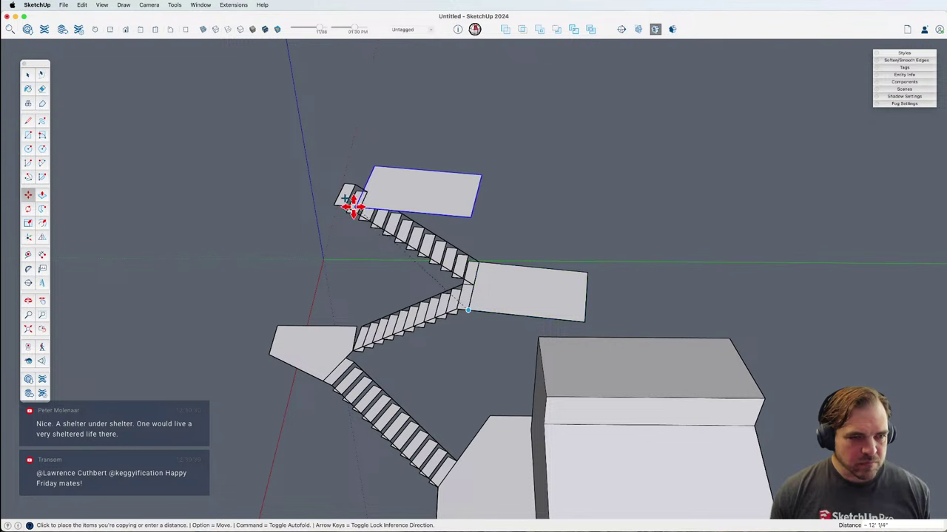
pyautogui.click(348, 200)
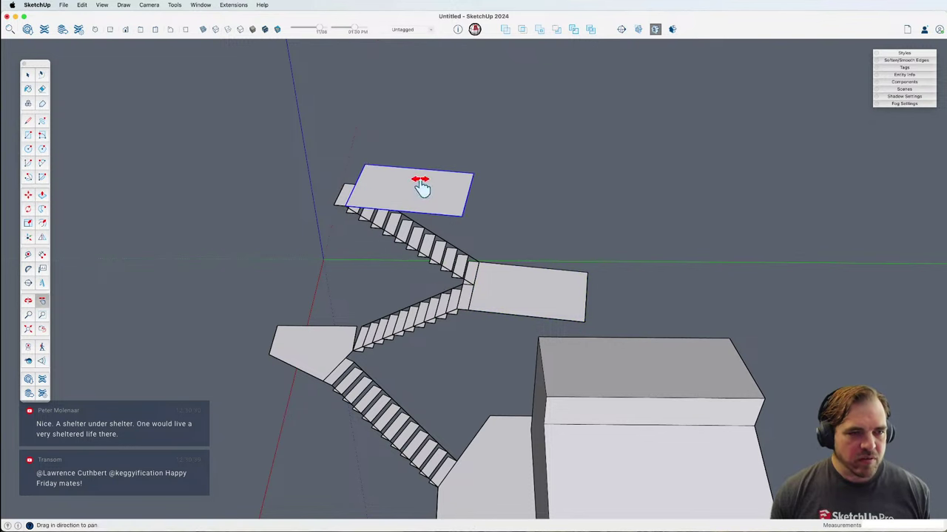
# Step: Scale the copied landing to about 2.19 along green and about 1.45 along red to form a large upper platform
pyautogui.moveTo(421, 190); pyautogui.dragTo(417, 294, button='middle')
pyautogui.press('s')
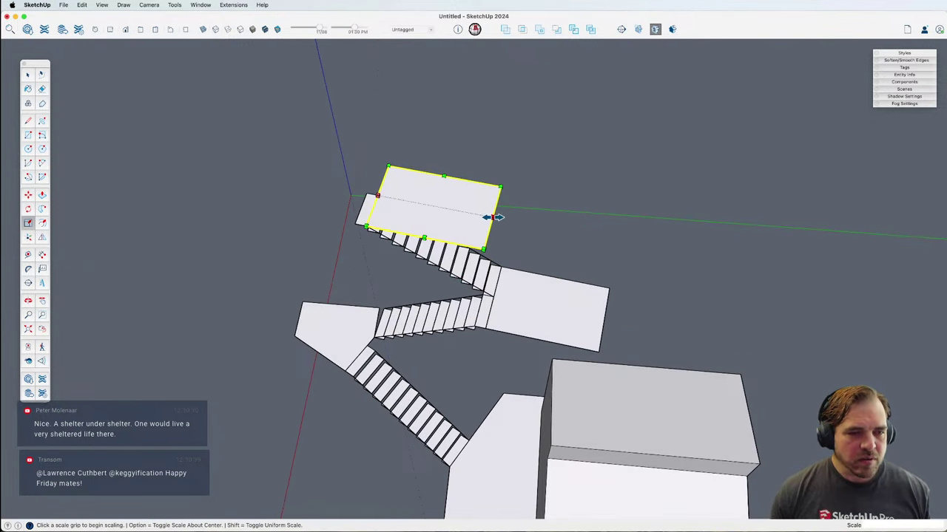
pyautogui.click(492, 218)
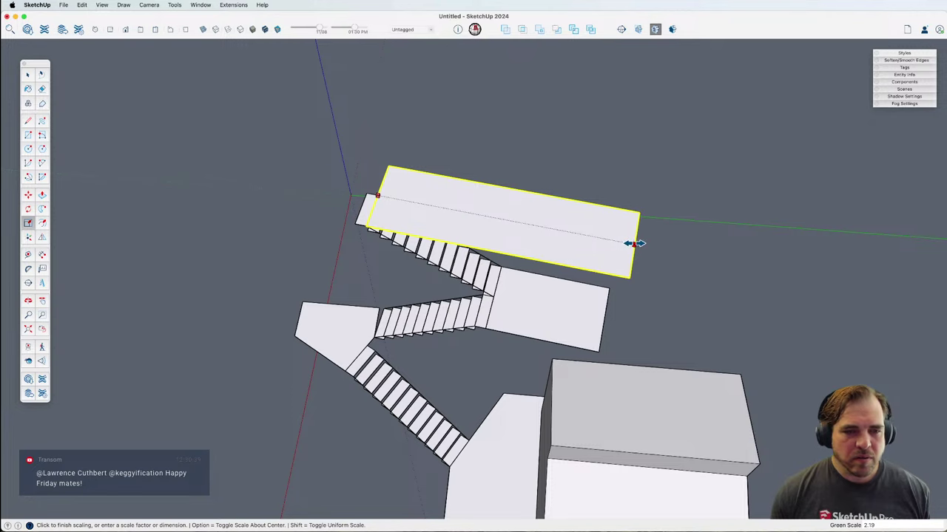
pyautogui.click(635, 243)
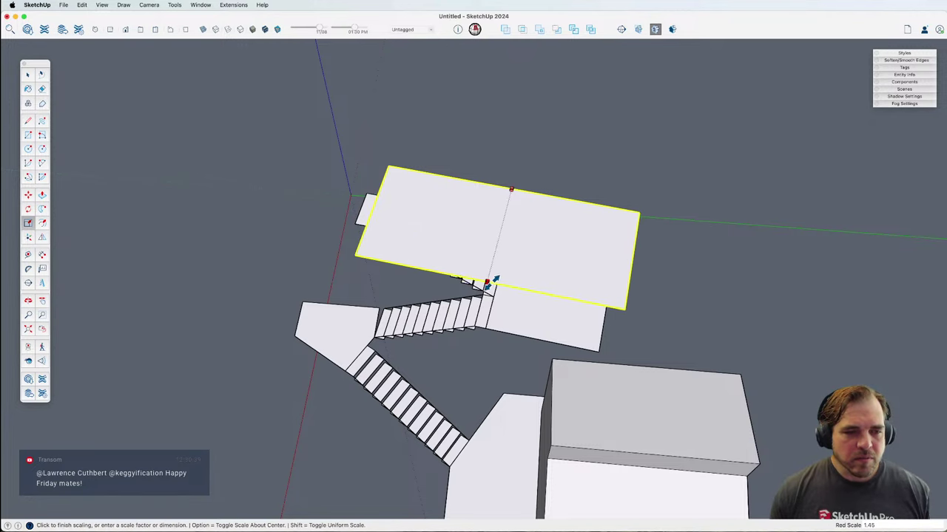
pyautogui.press('o')
pyautogui.moveTo(448, 233); pyautogui.dragTo(642, 140)
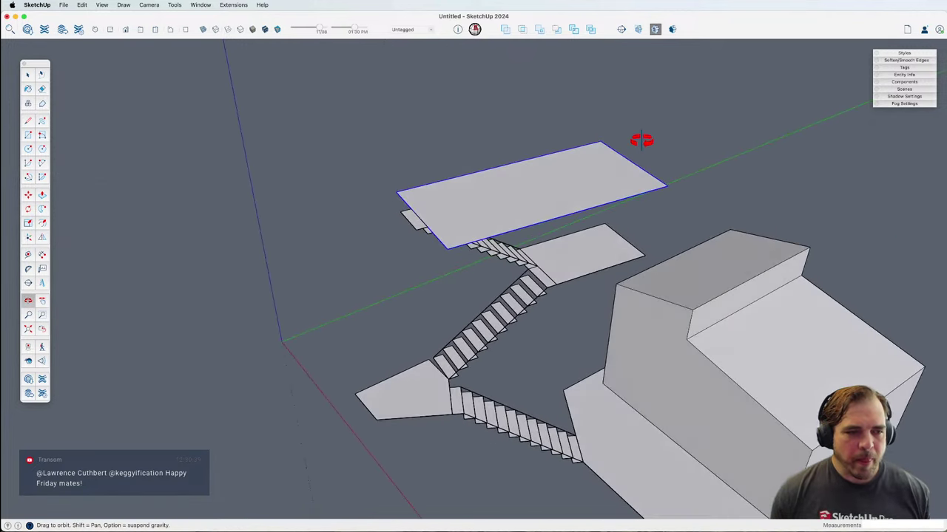
pyautogui.moveTo(390, 252); pyautogui.dragTo(508, 287)
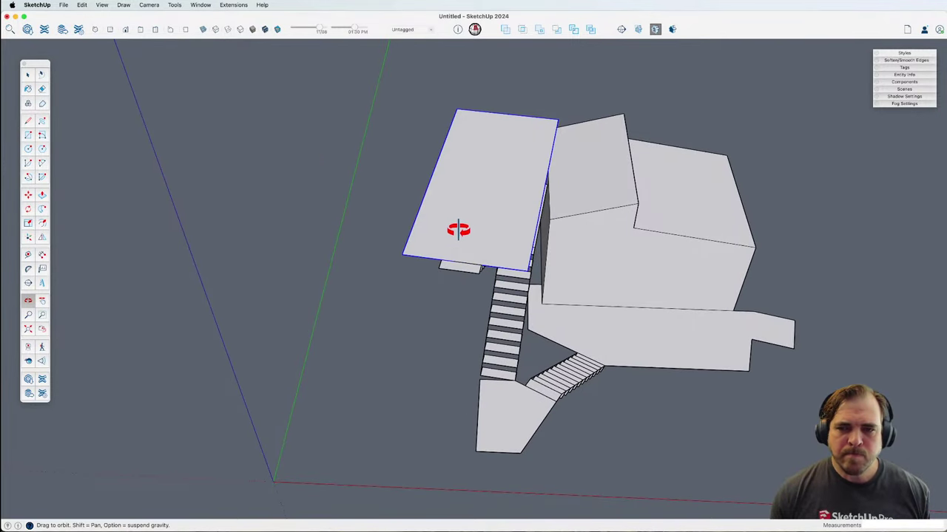
# Step: Rotate the upper platform 8° about its stair-end corner farthest from the cabin
pyautogui.press('space')
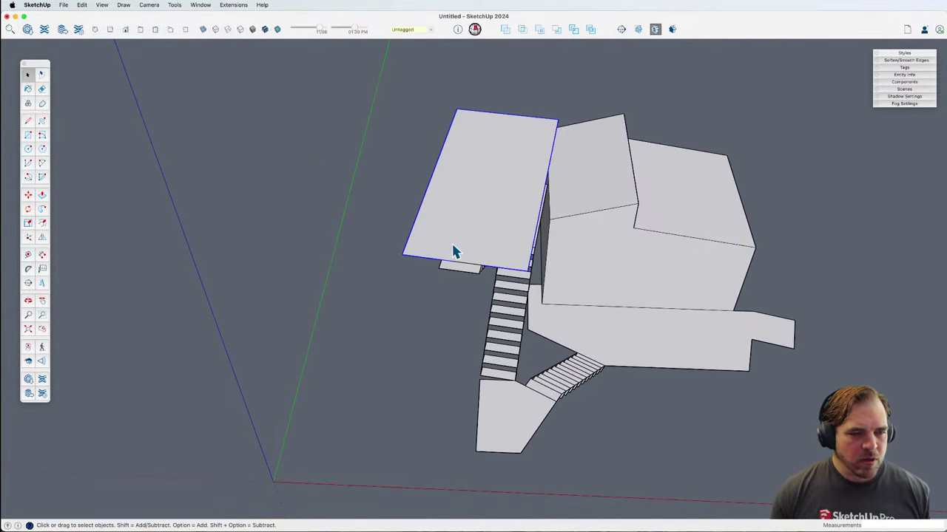
pyautogui.scroll(3, 444, 250)
pyautogui.press('q')
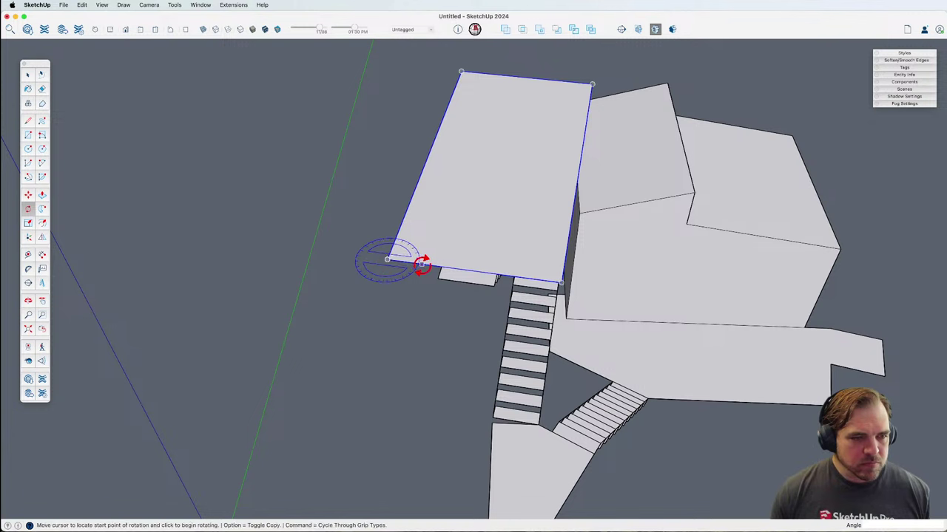
pyautogui.press('Escape')
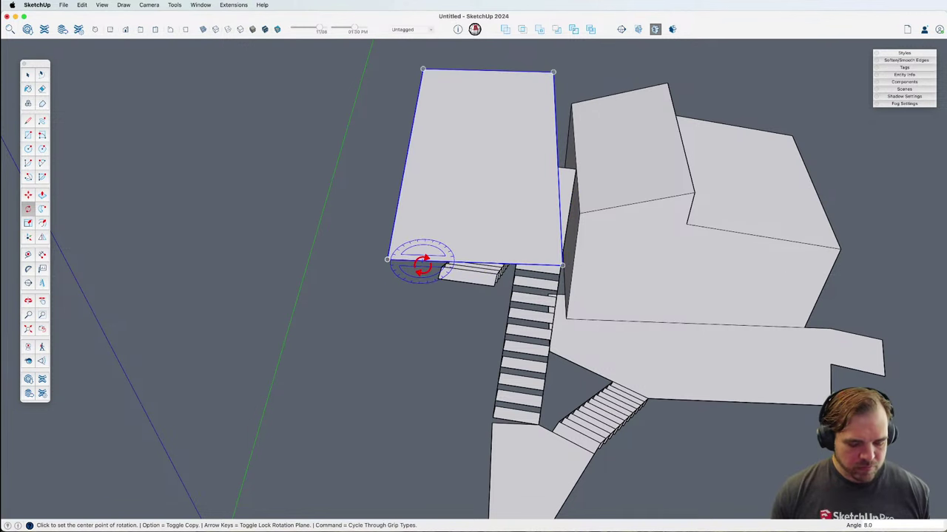
# Step: Move the upper platform about 2' toward the cabin side, bringing its corner closer to the upper flight's top tread
pyautogui.press('m')
pyautogui.click(387, 261)
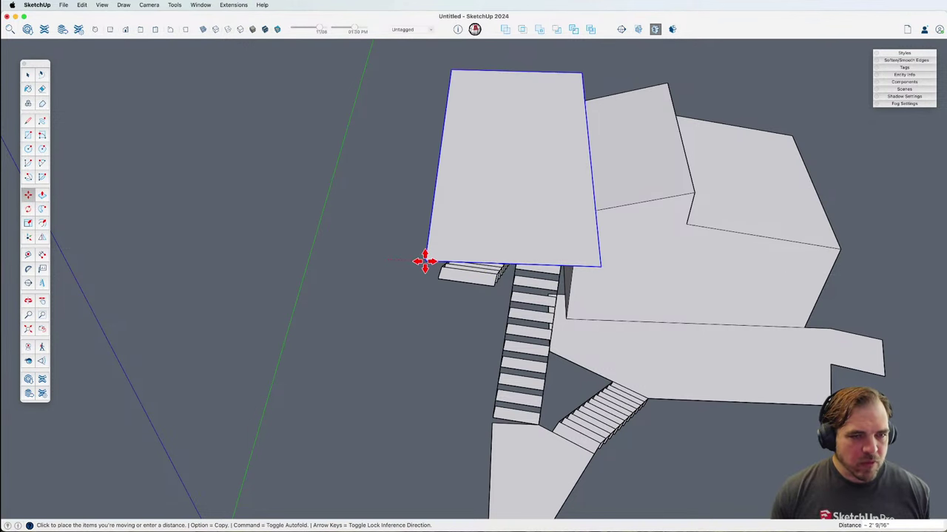
pyautogui.click(424, 262)
pyautogui.moveTo(424, 261); pyautogui.dragTo(599, 168, button='middle')
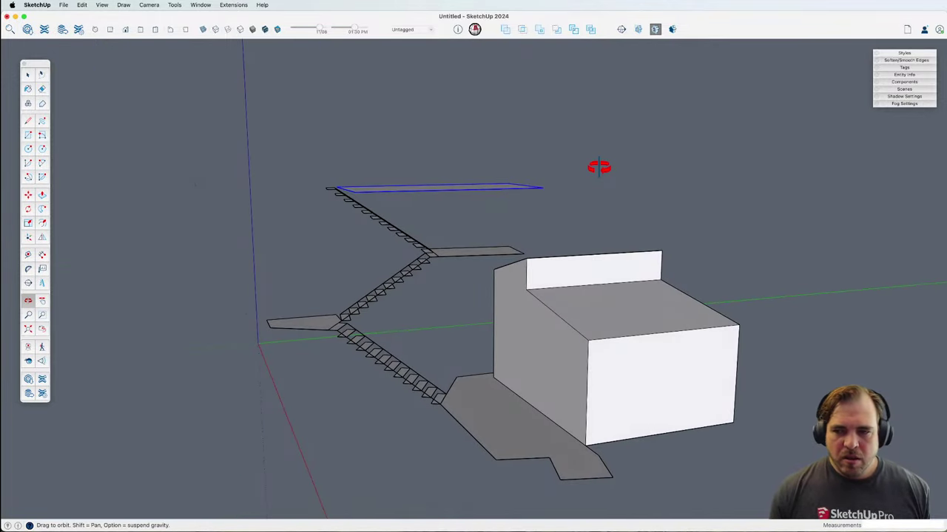
pyautogui.press('super+Tab')
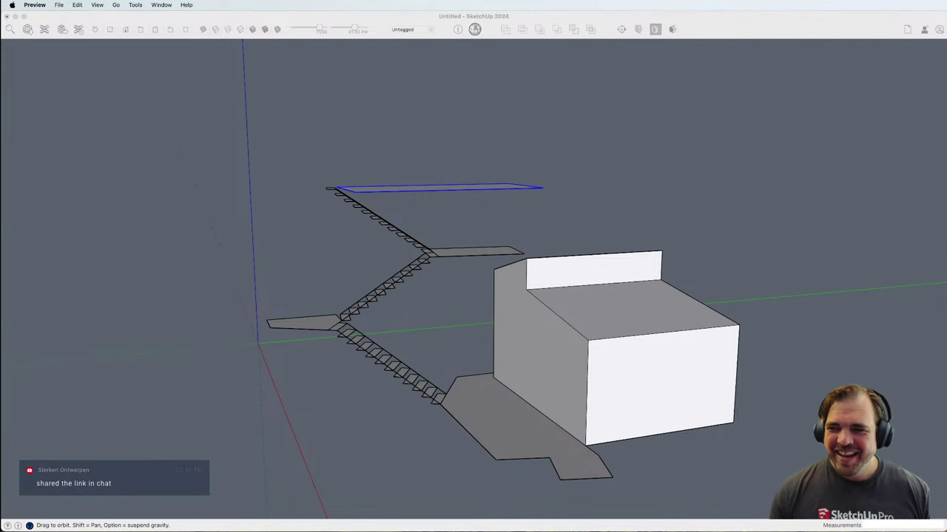
pyautogui.press('super+Tab')
pyautogui.moveTo(667, 237)
pyautogui.mouseDown()
pyautogui.moveTo(598, 302)
pyautogui.moveTo(587, 300)
pyautogui.moveTo(588, 319)
pyautogui.moveTo(617, 319)
pyautogui.mouseUp()
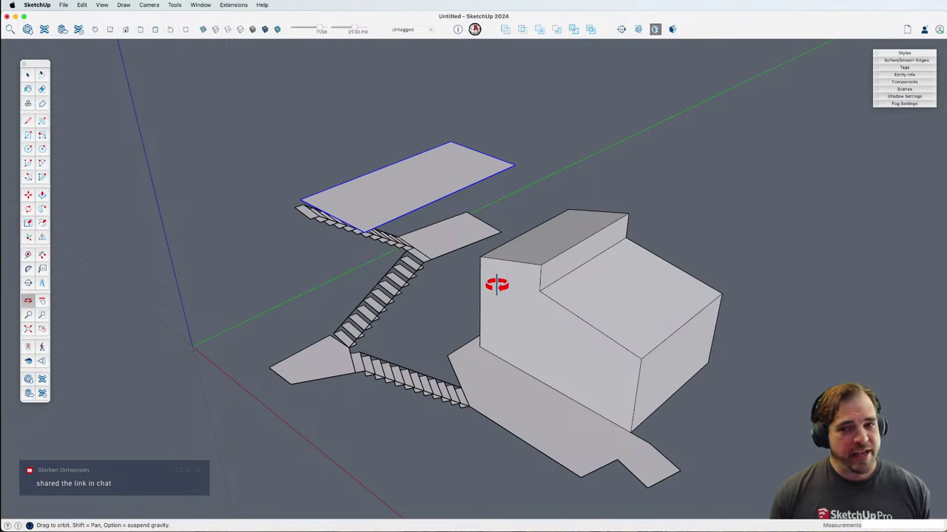
# Step: Draw a full-width rectangle over the far end of the upper platform and extrude it upward into a box volume
pyautogui.press('space')
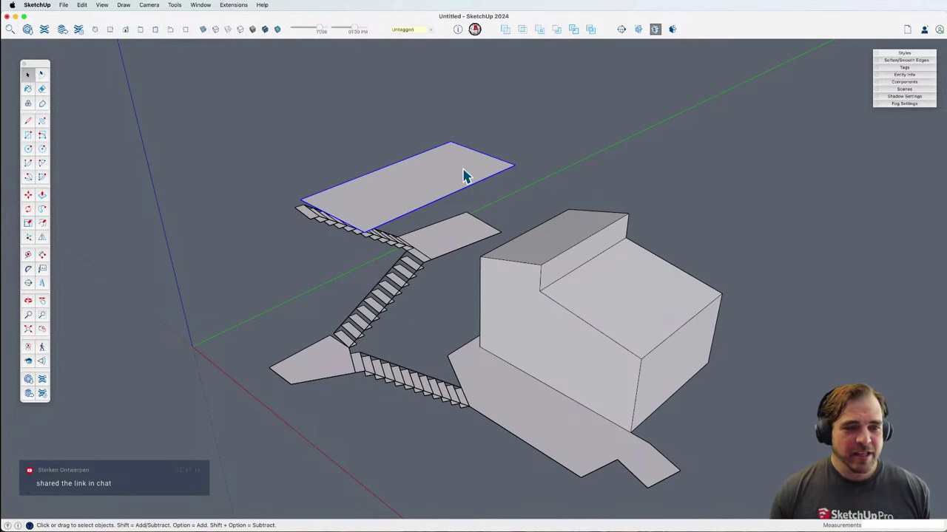
pyautogui.scroll(2, 463, 175)
pyautogui.moveTo(488, 194); pyautogui.dragTo(372, 247, button='middle')
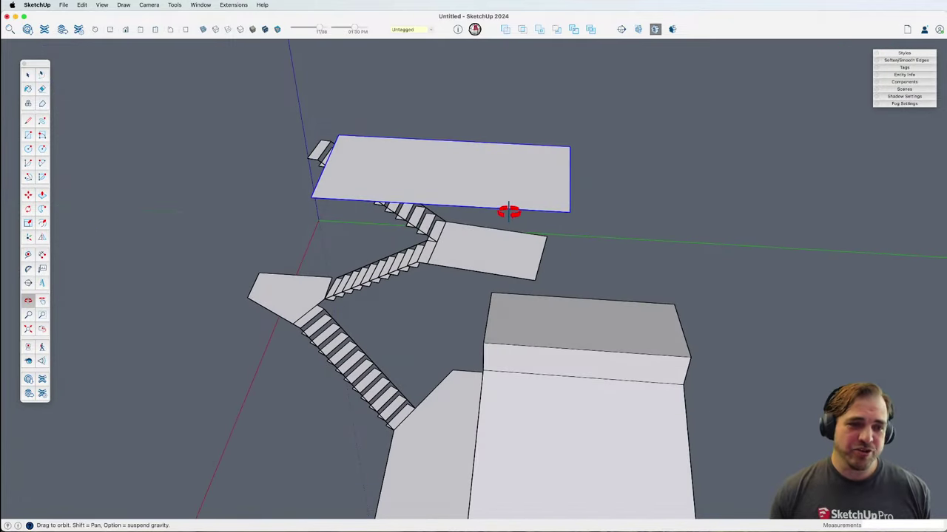
pyautogui.press('r')
pyautogui.click(570, 212)
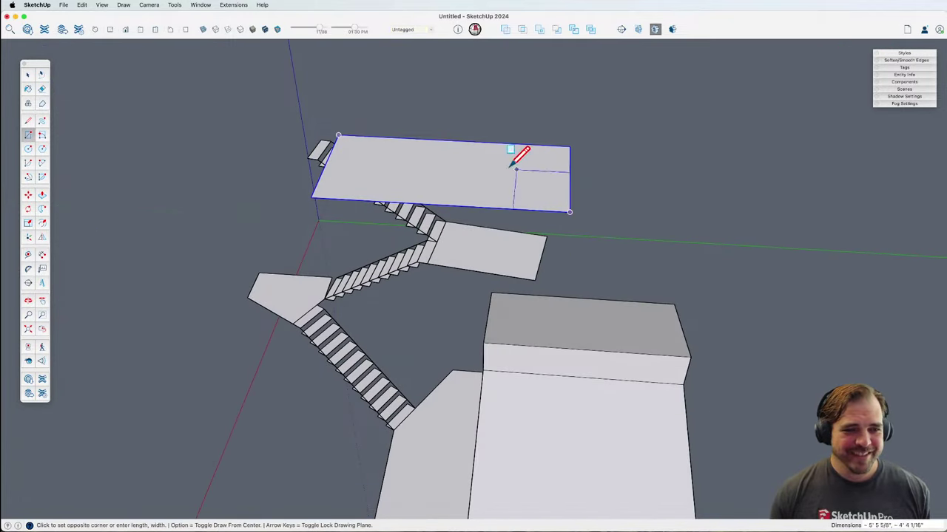
pyautogui.click(472, 142)
pyautogui.press('p')
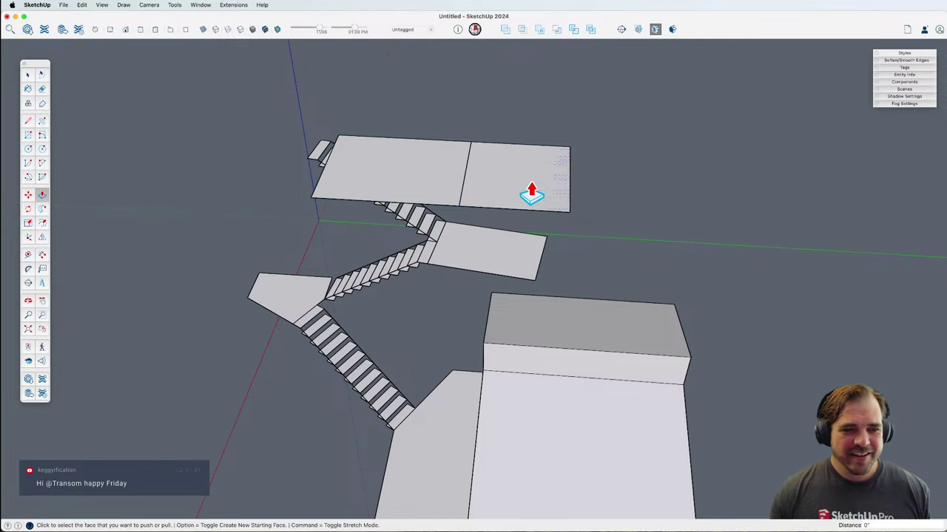
pyautogui.moveTo(533, 195); pyautogui.dragTo(537, 97)
# Step: Shorten the landing below the upper platform by moving its outer edge about 3' 2 1/2" inward along green
pyautogui.moveTo(520, 244); pyautogui.dragTo(382, 268)
pyautogui.press('space')
pyautogui.click(516, 272)
pyautogui.scroll(4, 516, 272)
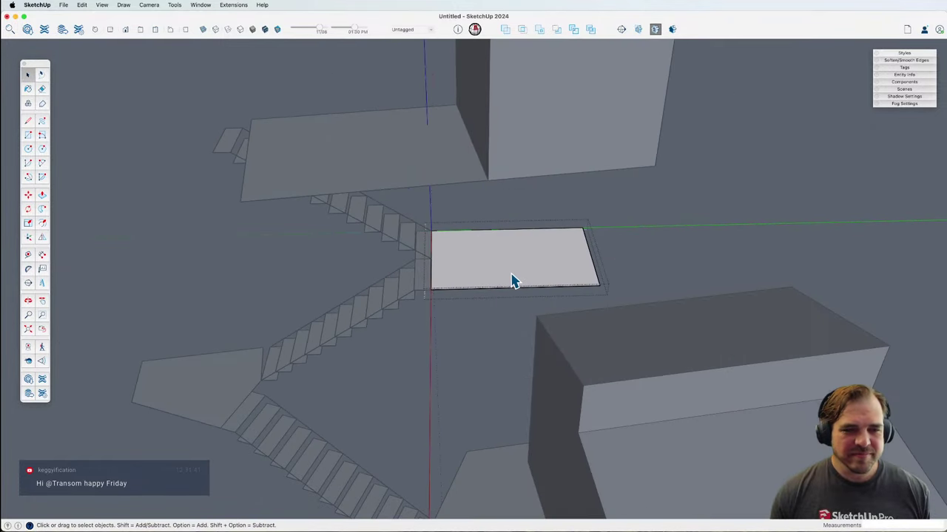
pyautogui.scroll(3, 516, 281)
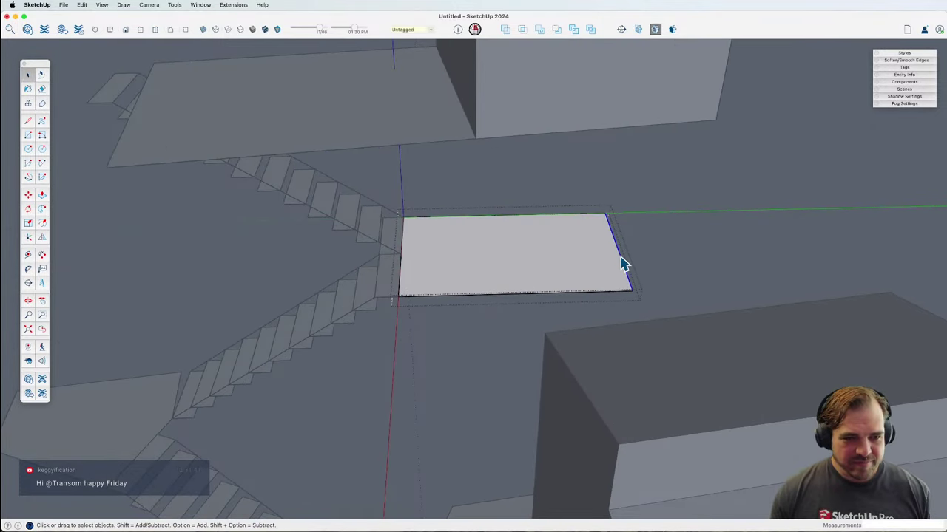
pyautogui.scroll(2, 623, 267)
pyautogui.press('m')
pyautogui.click(636, 301)
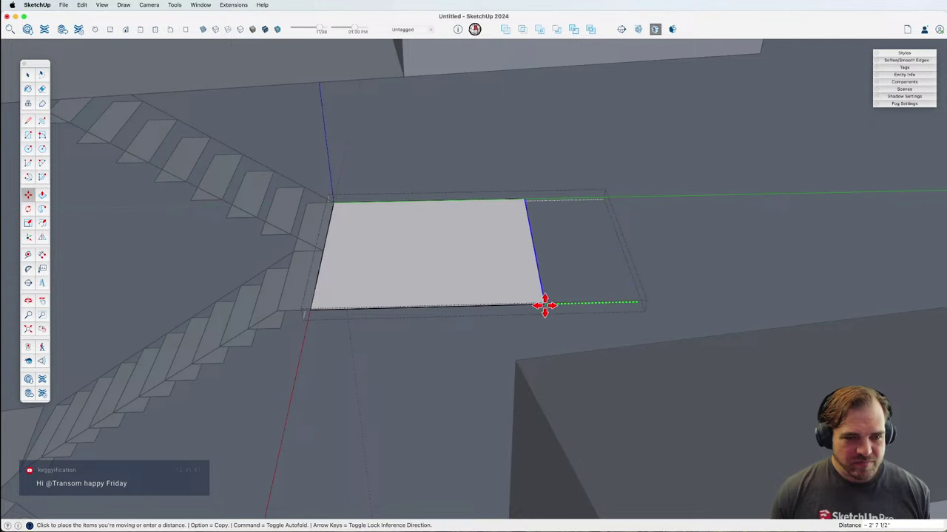
pyautogui.click(524, 304)
pyautogui.scroll(-3, 525, 306)
pyautogui.scroll(-2, 525, 306)
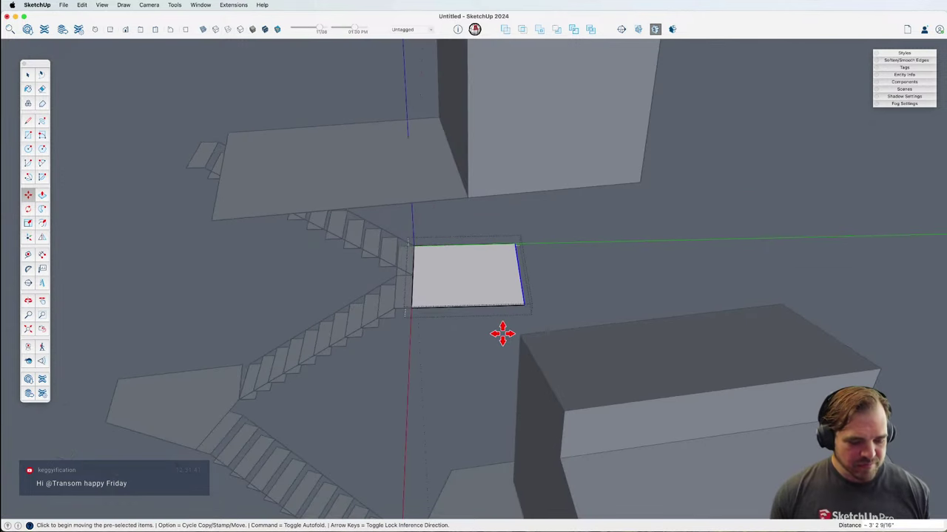
pyautogui.press('space')
pyautogui.scroll(-4, 439, 392)
pyautogui.keyDown('shift'); pyautogui.moveTo(526, 362); pyautogui.dragTo(579, 273, button='middle'); pyautogui.keyUp('shift')
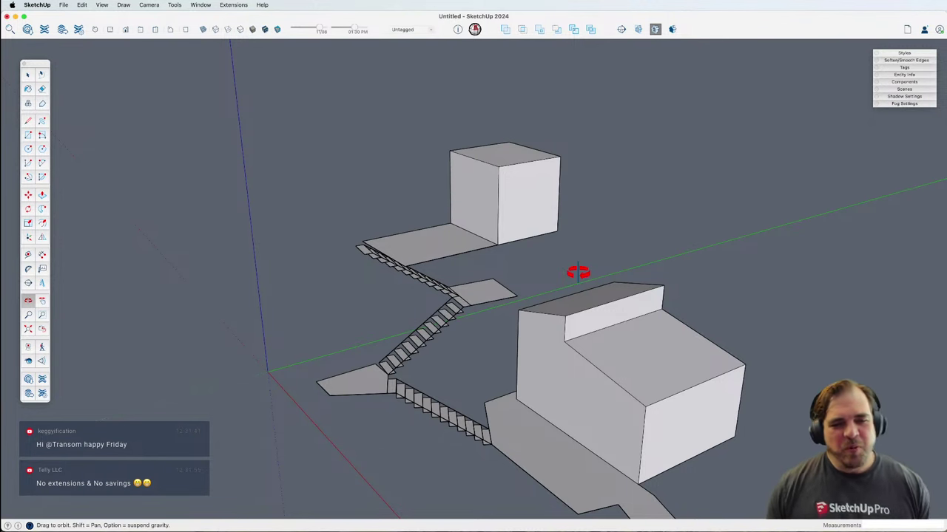
pyautogui.press('space')
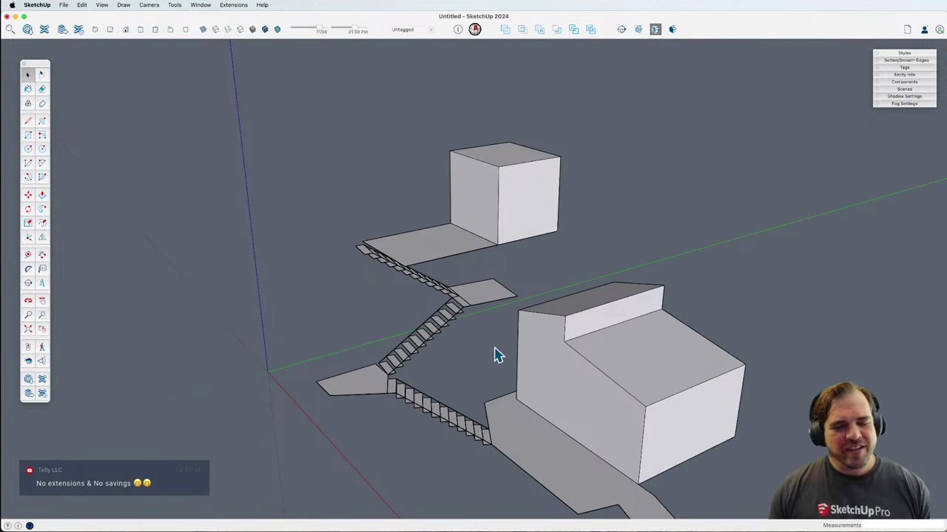
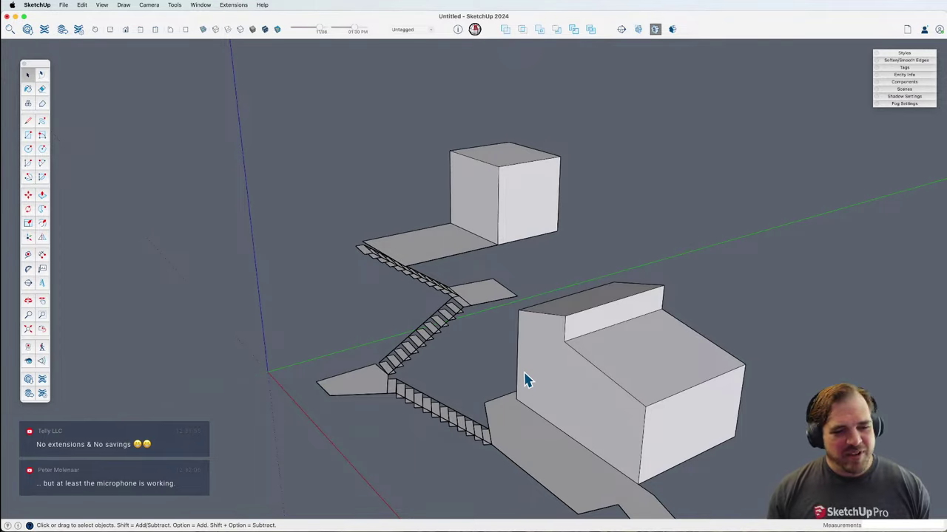
pyautogui.scroll(2, 507, 401)
pyautogui.moveTo(507, 402); pyautogui.dragTo(503, 209, button='middle')
pyautogui.doubleClick(473, 191)
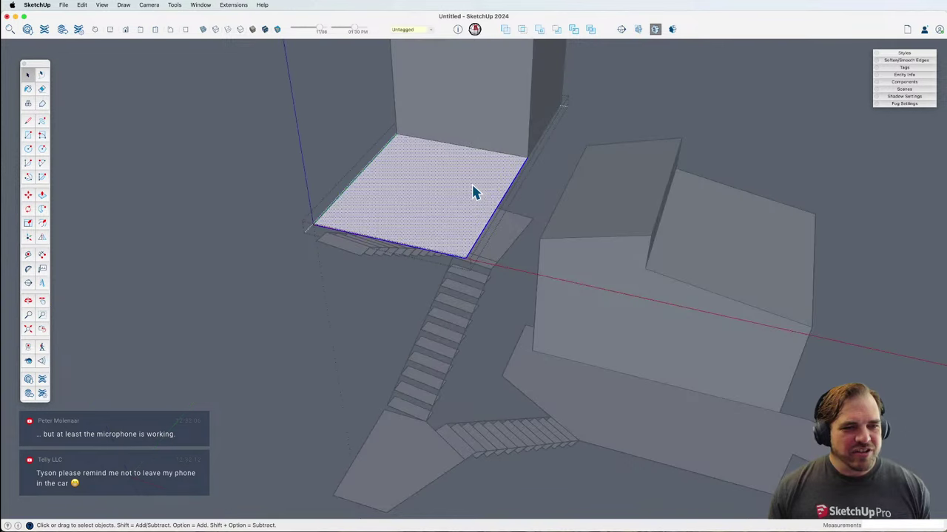
pyautogui.click(559, 181)
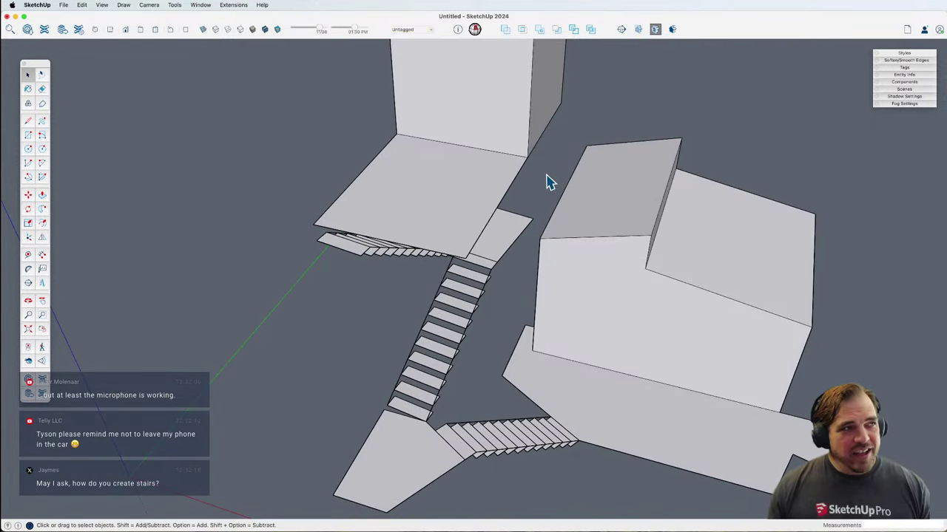
# Step: Cut a rectangular stair opening out of the upper platform's corner above the upper flight
pyautogui.doubleClick(397, 211)
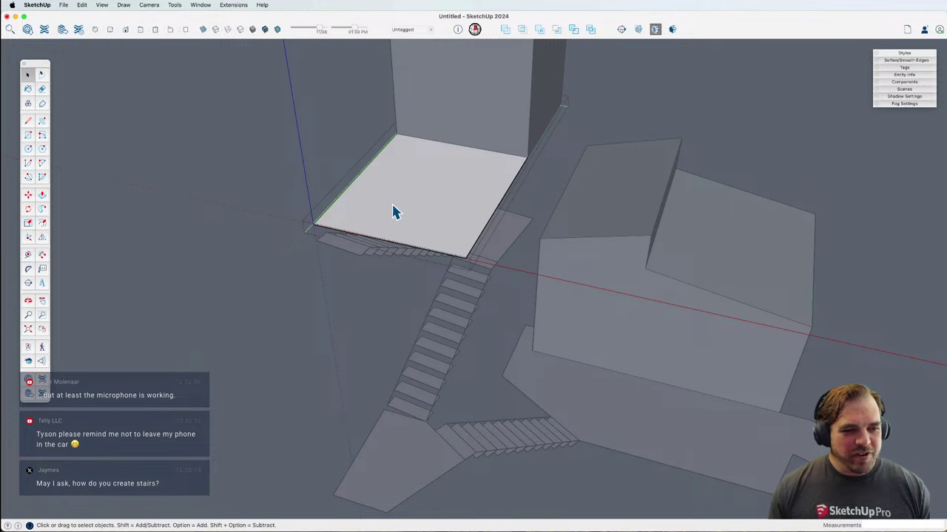
pyautogui.press('r')
pyautogui.click(313, 224)
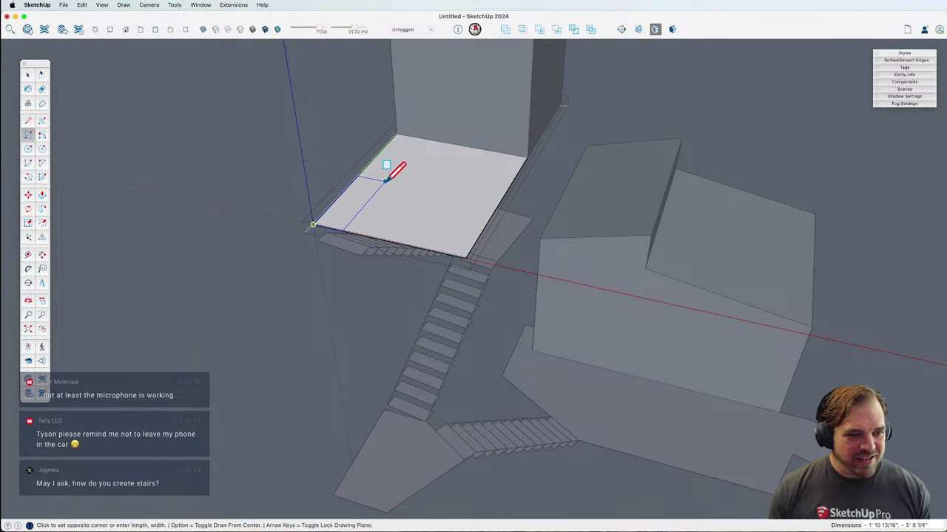
pyautogui.click(435, 180)
pyautogui.press('p')
pyautogui.moveTo(333, 193); pyautogui.dragTo(359, 268)
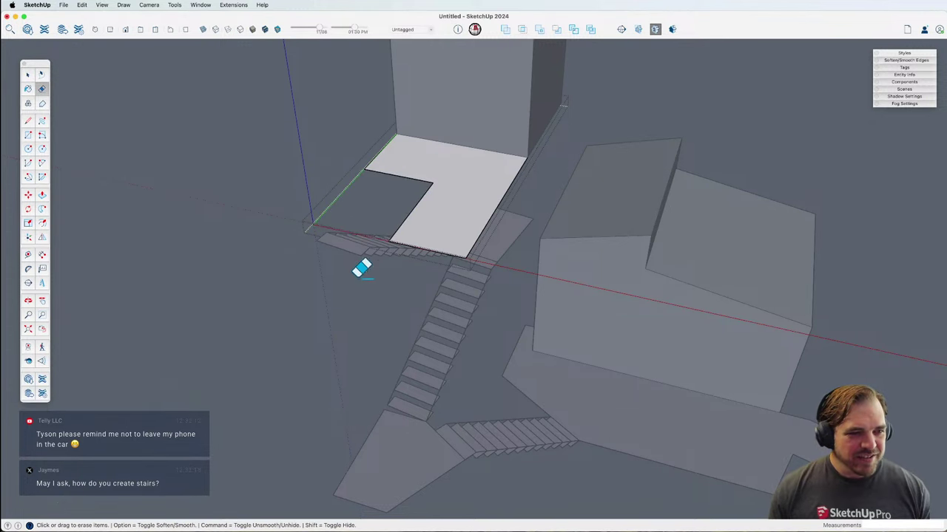
pyautogui.press('space')
pyautogui.click(332, 318)
# Step: Widen the upper platform by moving its long cabin-side edge about 1' 8 1/2" outward along red, past the box
pyautogui.scroll(-5, 332, 318)
pyautogui.moveTo(332, 317); pyautogui.dragTo(661, 387, button='middle')
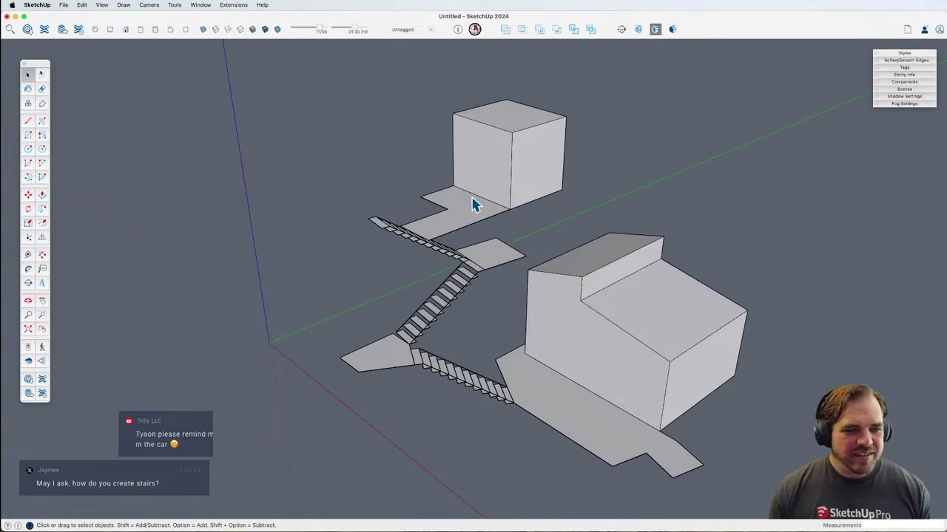
pyautogui.doubleClick(488, 216)
pyautogui.scroll(5, 499, 221)
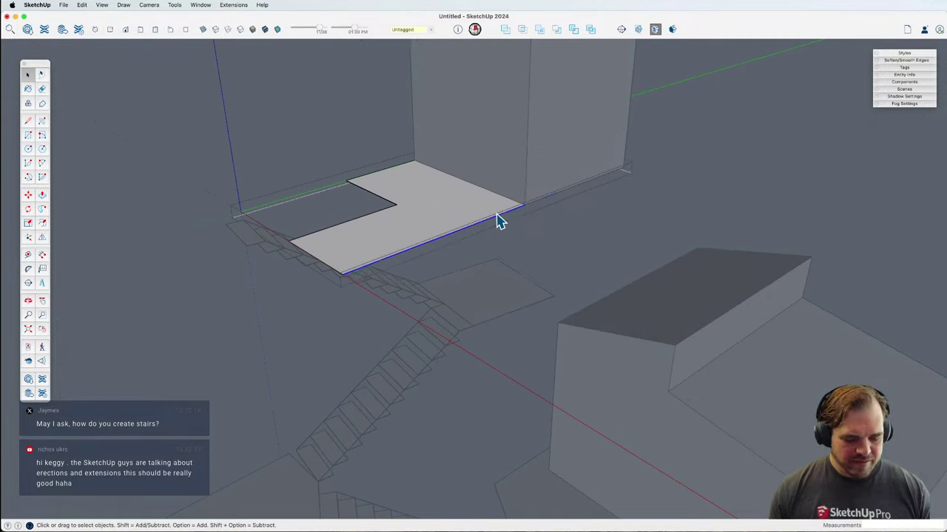
pyautogui.press('m')
pyautogui.click(482, 212)
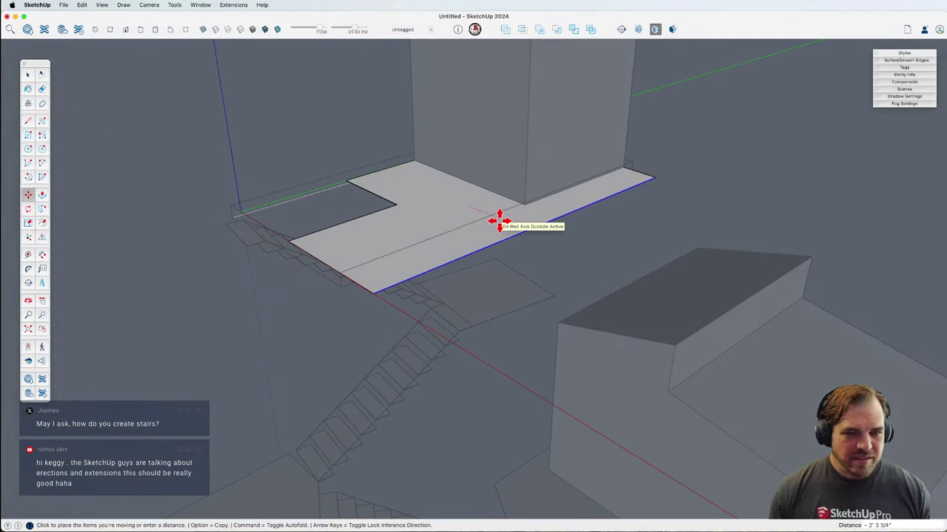
pyautogui.click(491, 213)
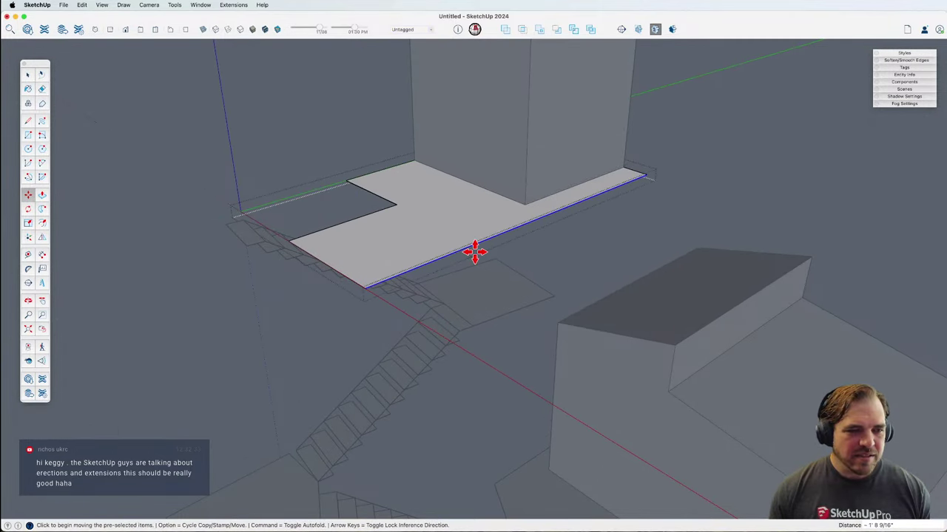
pyautogui.keyDown('shift'); pyautogui.moveTo(475, 249); pyautogui.dragTo(343, 286, button='middle'); pyautogui.keyUp('shift')
pyautogui.press('space')
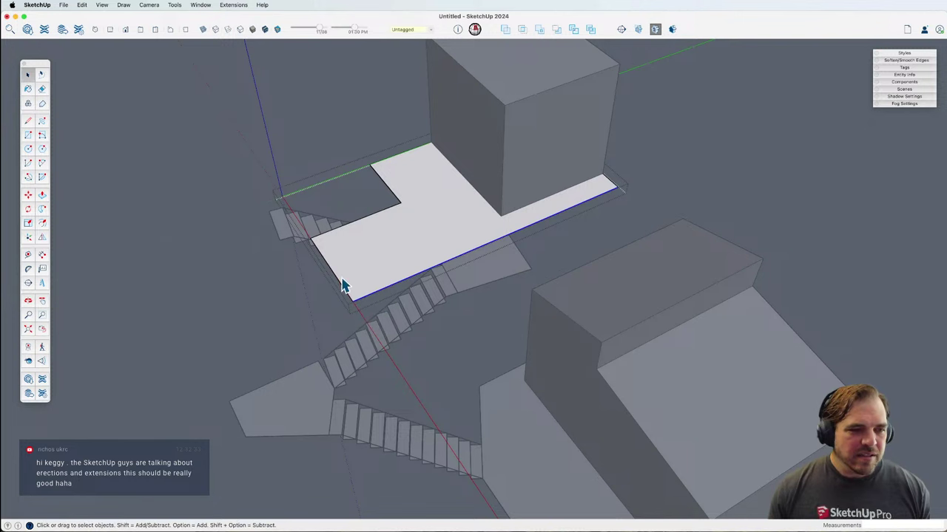
# Step: Extend the upper platform by moving its short stair-side edge about 1' 6" outward along green
pyautogui.press('m')
pyautogui.click(372, 266)
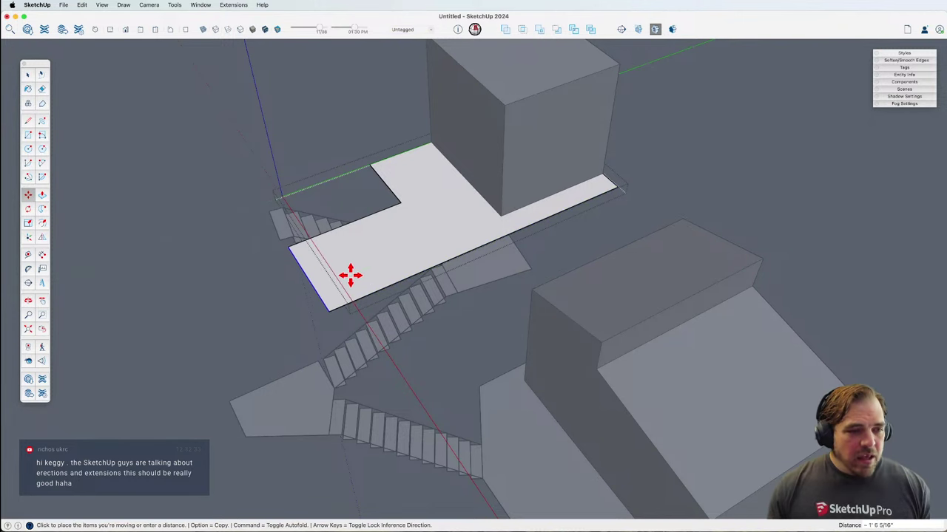
pyautogui.press('space')
pyautogui.click(638, 195)
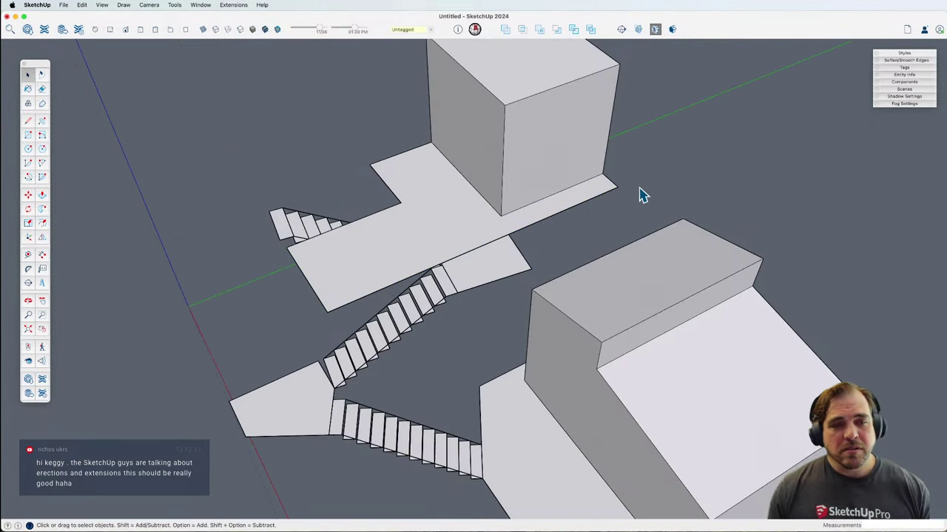
# Step: Move the upper stair flight about 4' 5 1/4" outward, past the short end of the upper platform
pyautogui.moveTo(638, 195); pyautogui.dragTo(535, 119, button='middle')
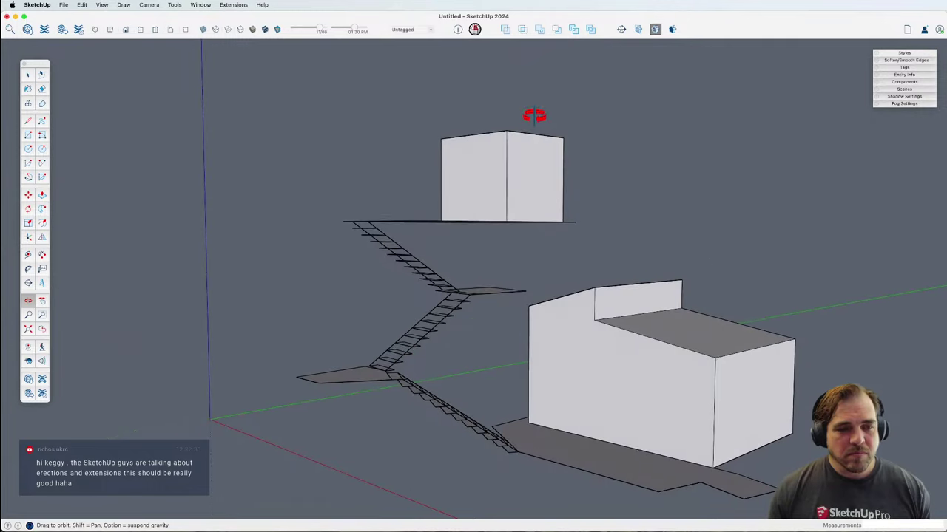
pyautogui.moveTo(579, 384); pyautogui.dragTo(490, 379, button='middle')
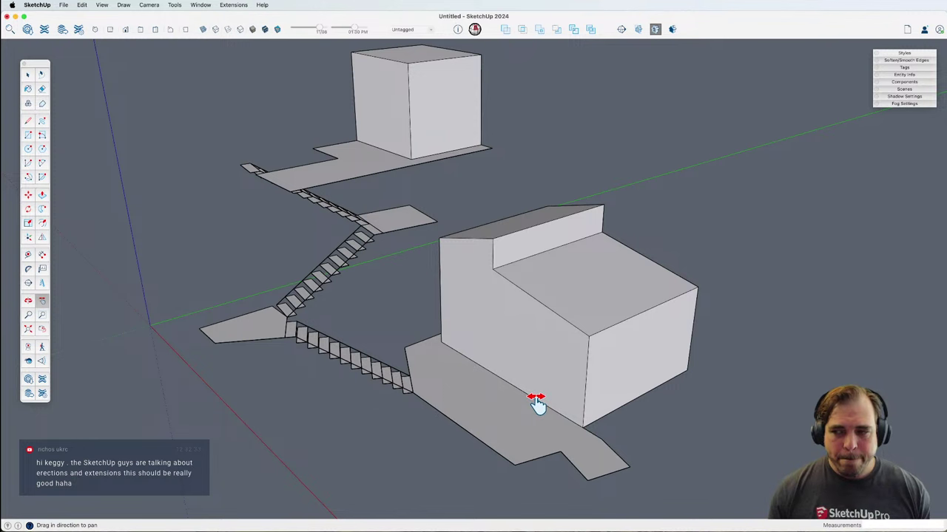
pyautogui.moveTo(492, 385); pyautogui.dragTo(466, 403, button='middle')
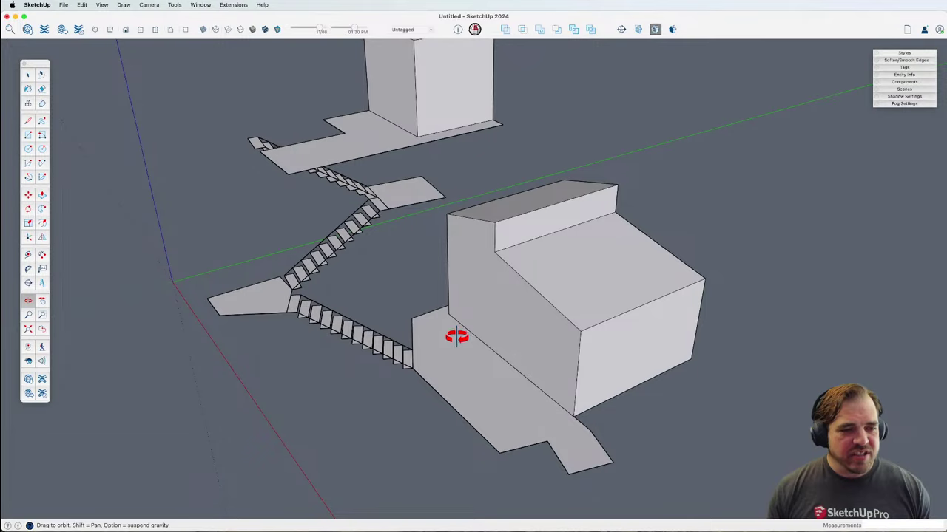
pyautogui.moveTo(456, 336); pyautogui.dragTo(498, 338)
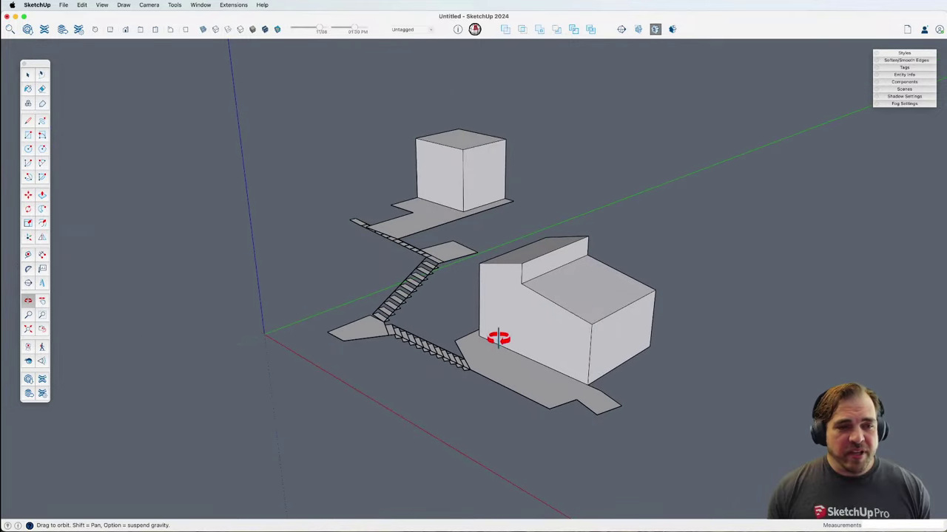
pyautogui.scroll(3, 481, 213)
pyautogui.press('space')
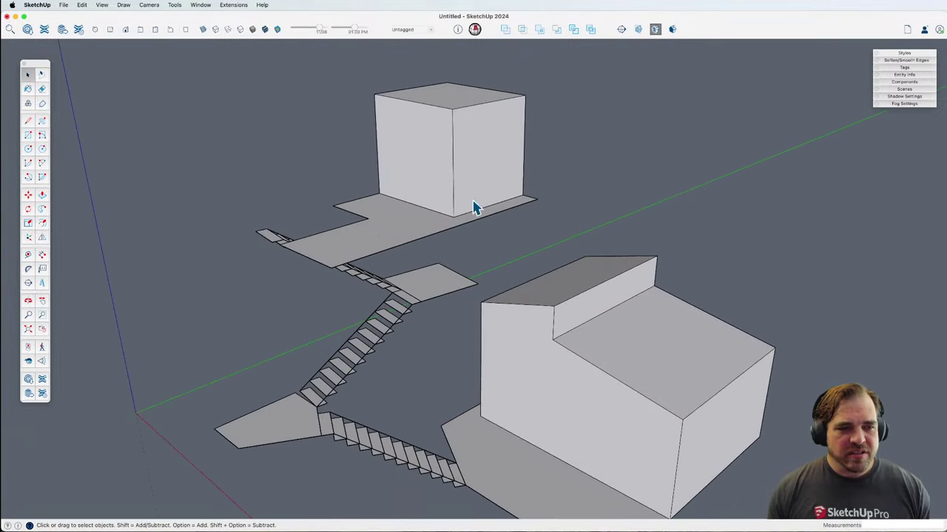
pyautogui.click(373, 281)
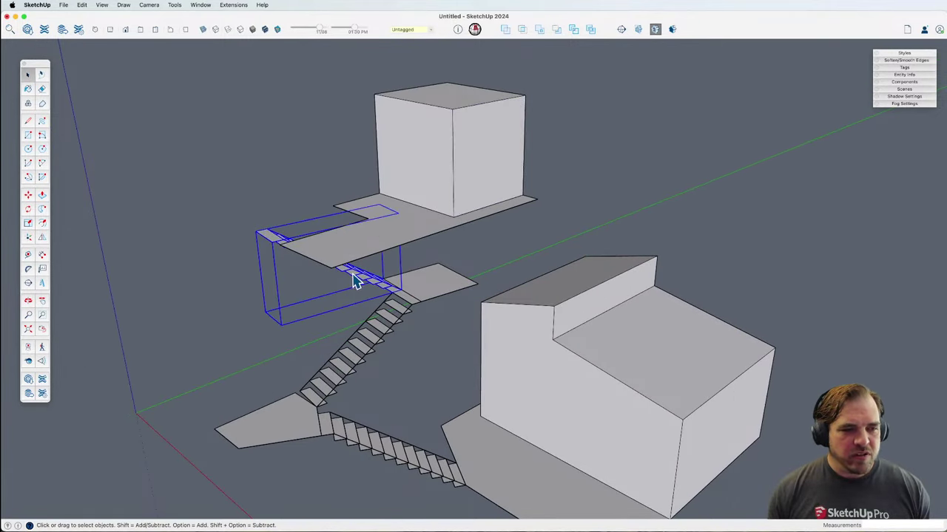
pyautogui.press('o')
pyautogui.moveTo(352, 269); pyautogui.dragTo(364, 337)
pyautogui.press('space')
pyautogui.scroll(5, 397, 268)
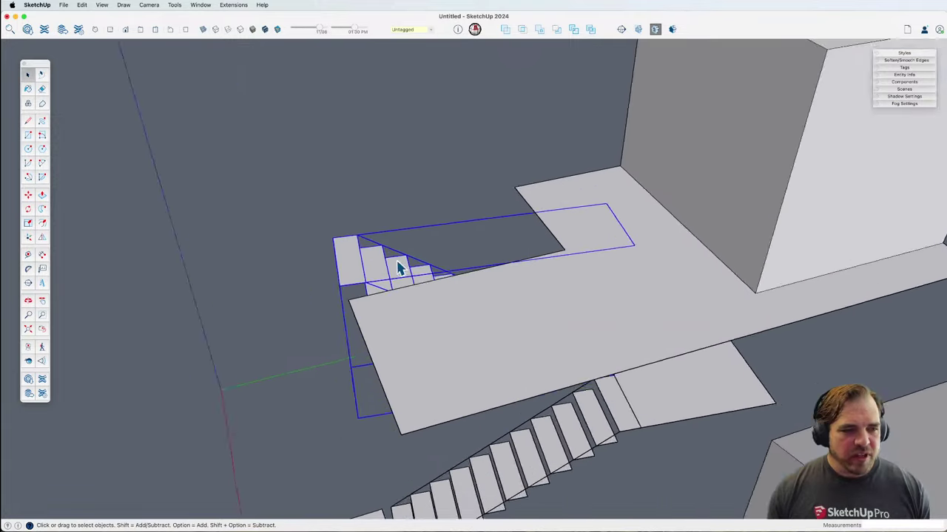
pyautogui.press('m')
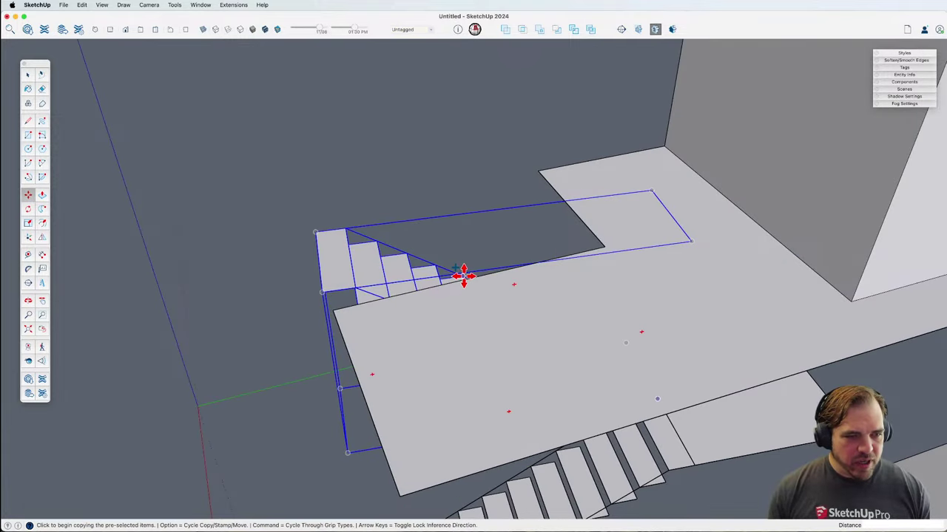
pyautogui.moveTo(464, 276); pyautogui.dragTo(294, 236, button='middle')
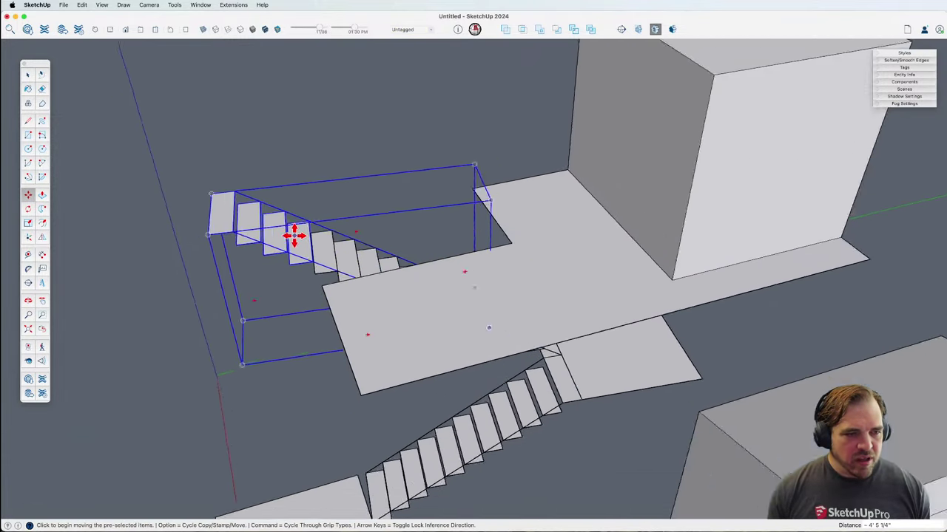
# Step: Move the upper platform and its box together about 4' 8 1/2" so the stair opening's outer corner meets the top tread's corner
pyautogui.scroll(-3, 294, 235)
pyautogui.press('space')
pyautogui.click(553, 250)
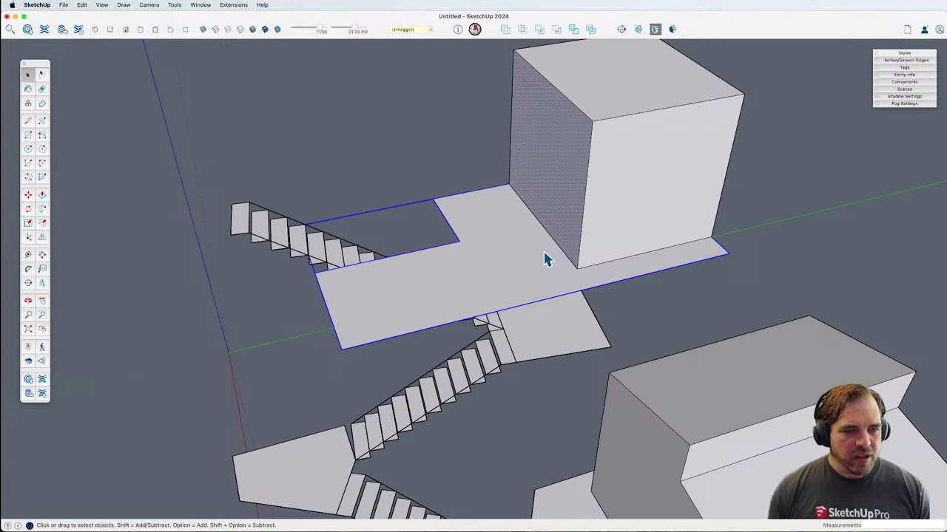
pyautogui.click(576, 201)
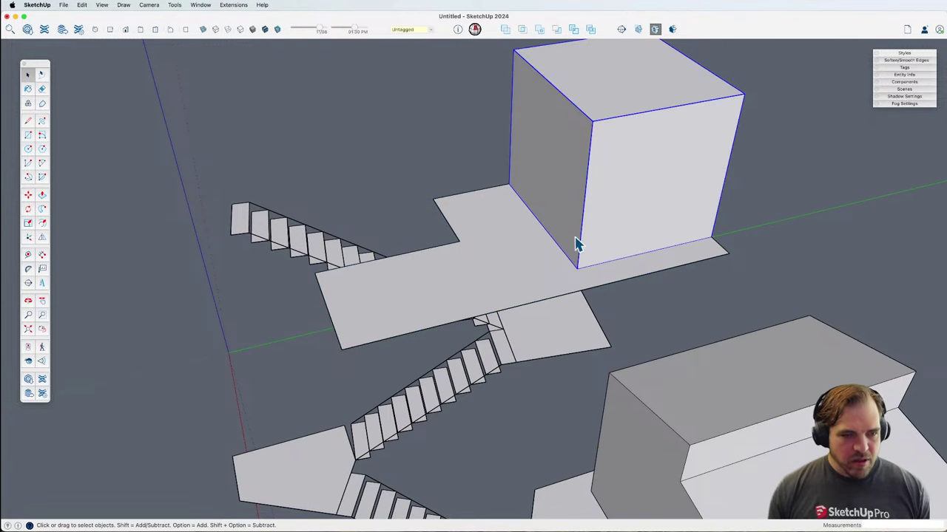
pyautogui.keyDown('shift'); pyautogui.click(539, 243); pyautogui.keyUp('shift')
pyautogui.press('m')
pyautogui.moveTo(400, 285); pyautogui.dragTo(644, 271, button='middle')
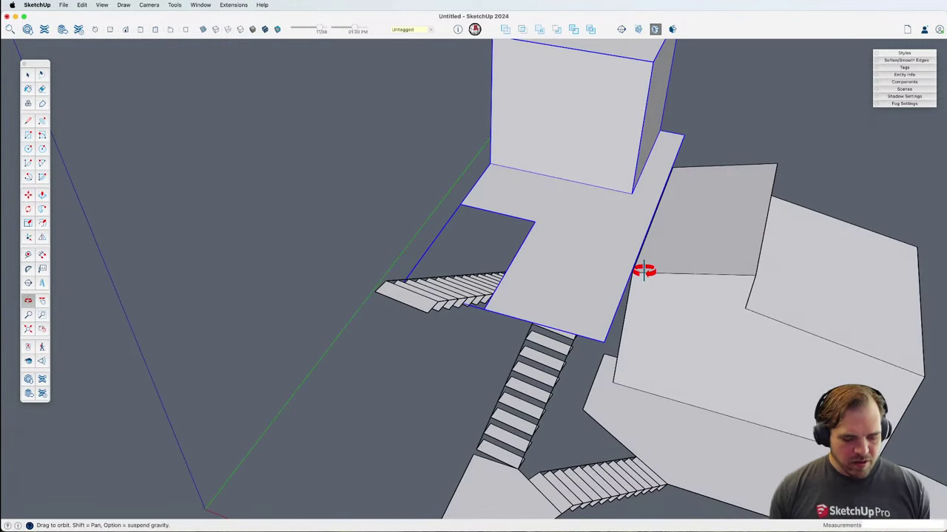
pyautogui.click(486, 310)
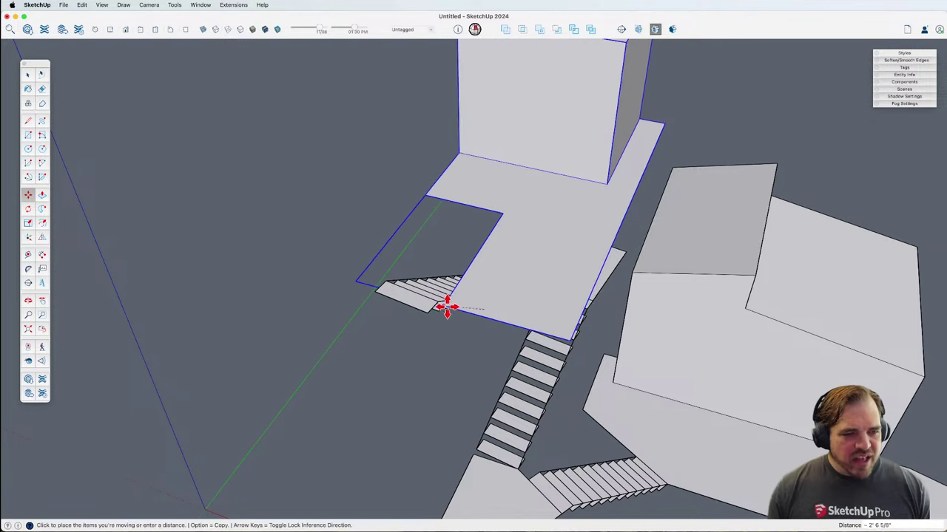
pyautogui.click(429, 307)
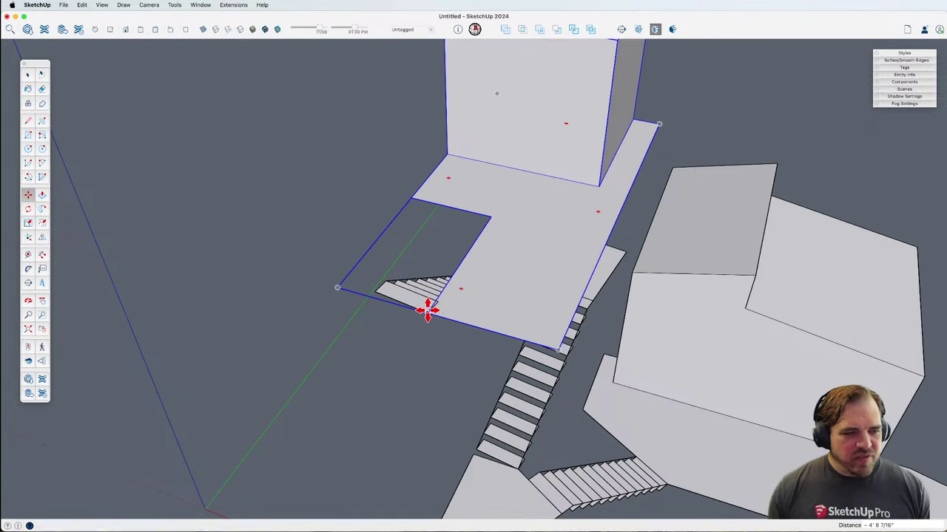
# Step: Switch to the CliffHouse reference photo in Preview, compare it with the model's layout, and return to SketchUp
pyautogui.moveTo(430, 306); pyautogui.dragTo(448, 250, button='middle')
pyautogui.press('super+Tab')
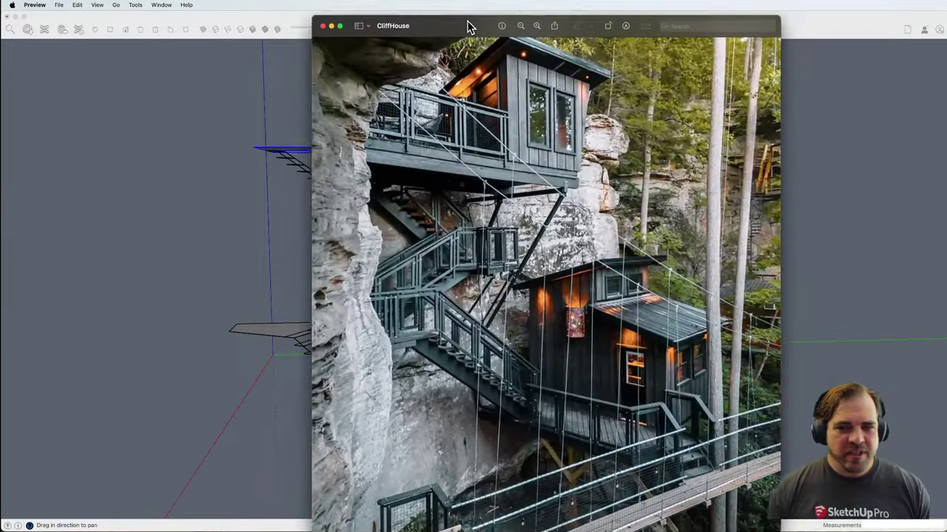
pyautogui.moveTo(468, 21); pyautogui.dragTo(435, 16)
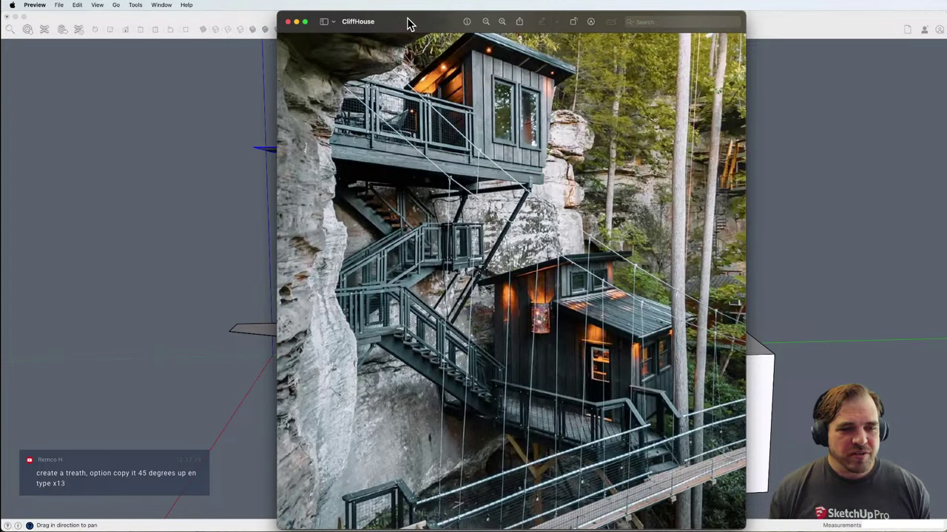
pyautogui.moveTo(411, 24); pyautogui.dragTo(946, 22)
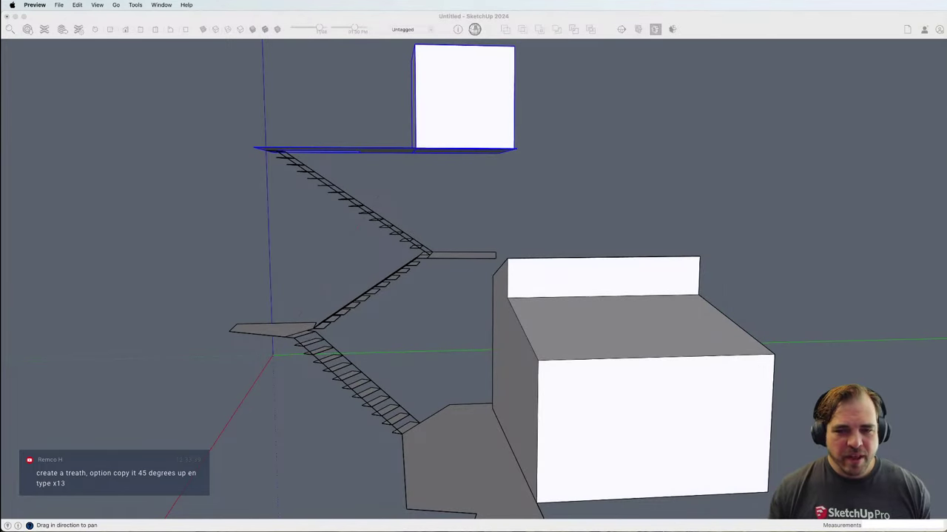
pyautogui.click(461, 272)
pyautogui.moveTo(454, 271)
pyautogui.mouseDown(button='middle')
pyautogui.moveTo(562, 332)
pyautogui.moveTo(463, 343)
pyautogui.mouseUp(button='middle')
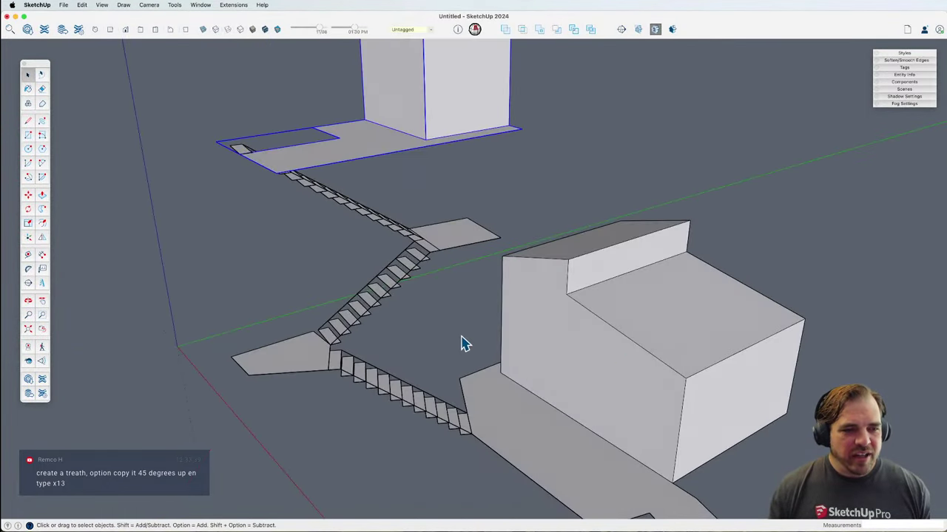
pyautogui.scroll(5, 391, 391)
pyautogui.doubleClick(384, 388)
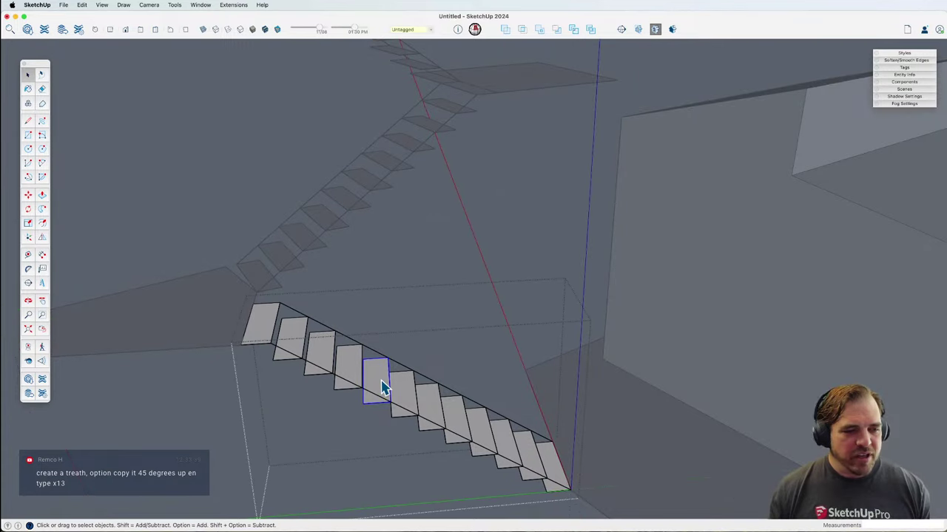
pyautogui.doubleClick(385, 389)
pyautogui.press('p')
pyautogui.scroll(3, 385, 391)
pyautogui.click(380, 387)
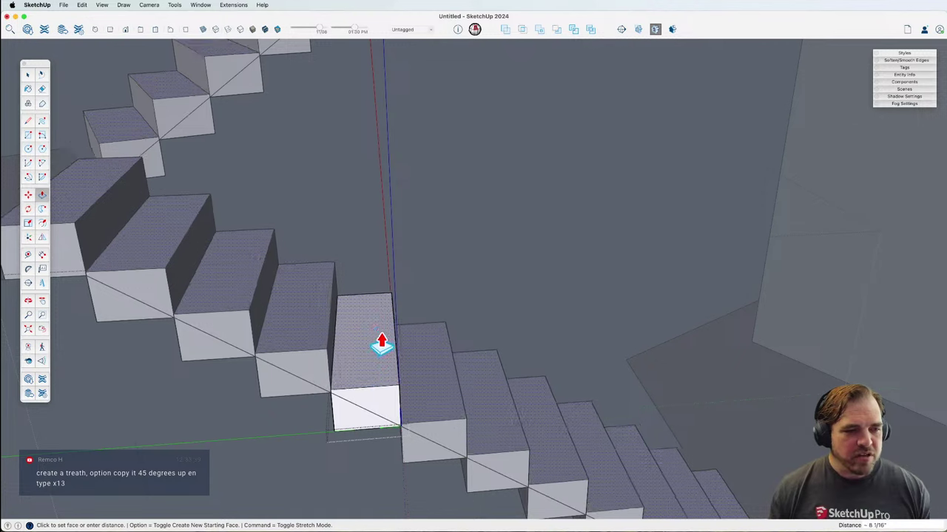
pyautogui.scroll(-10, 392, 348)
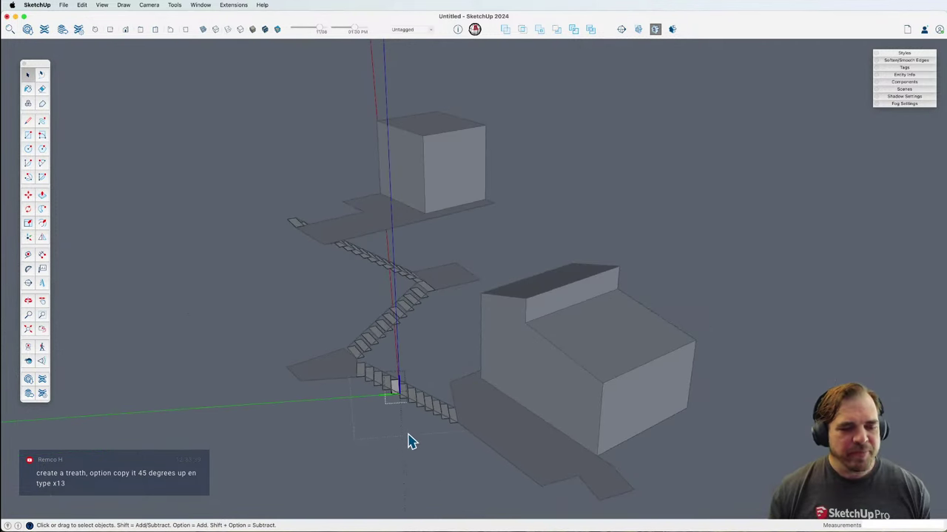
pyautogui.press('space')
# Step: Examine how the cabin, stair flights, landings and upper box line up from behind, above and the front
pyautogui.scroll(-2, 443, 462)
pyautogui.moveTo(460, 459); pyautogui.dragTo(439, 237, button='middle')
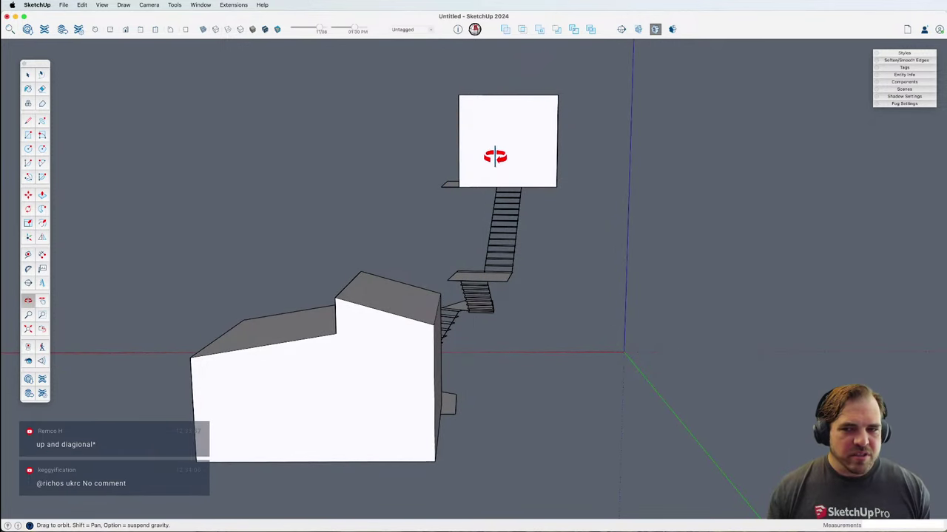
pyautogui.moveTo(512, 208); pyautogui.dragTo(516, 345)
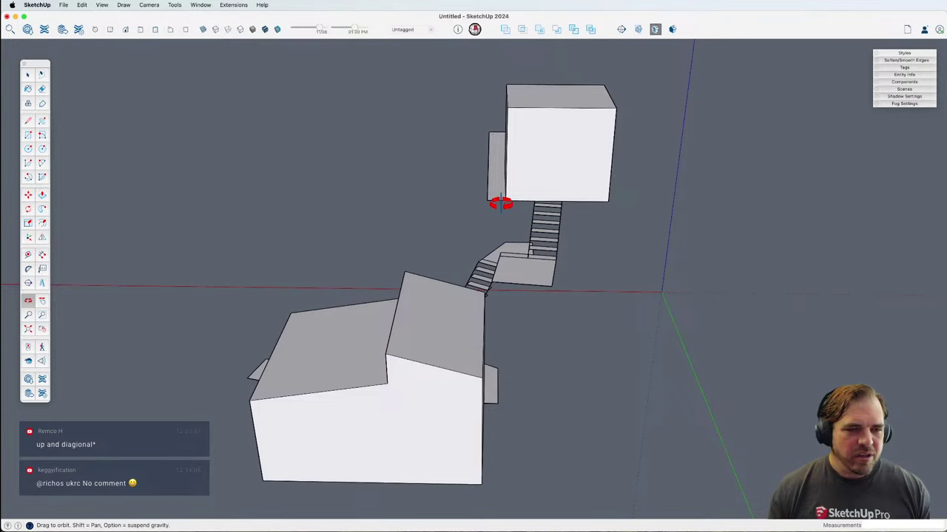
pyautogui.moveTo(496, 214); pyautogui.dragTo(613, 270)
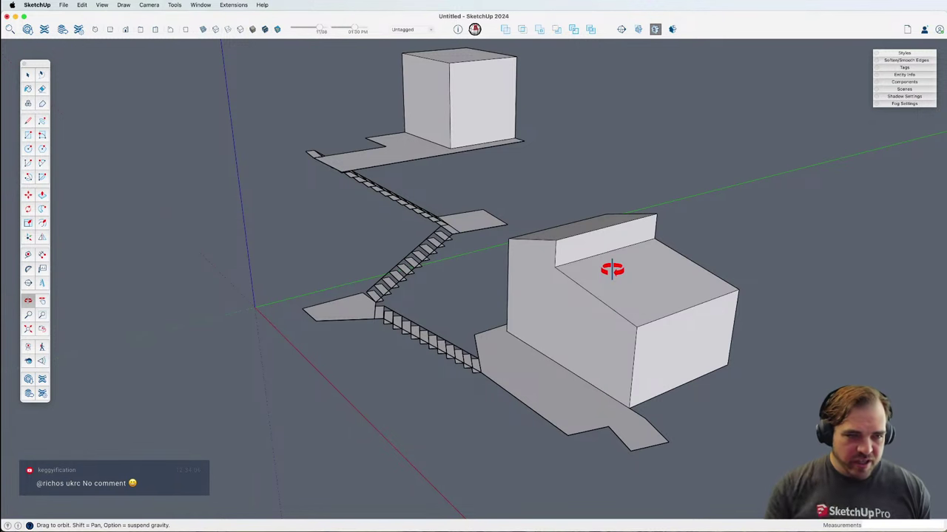
pyautogui.scroll(-3, 612, 270)
pyautogui.moveTo(611, 268); pyautogui.dragTo(409, 301)
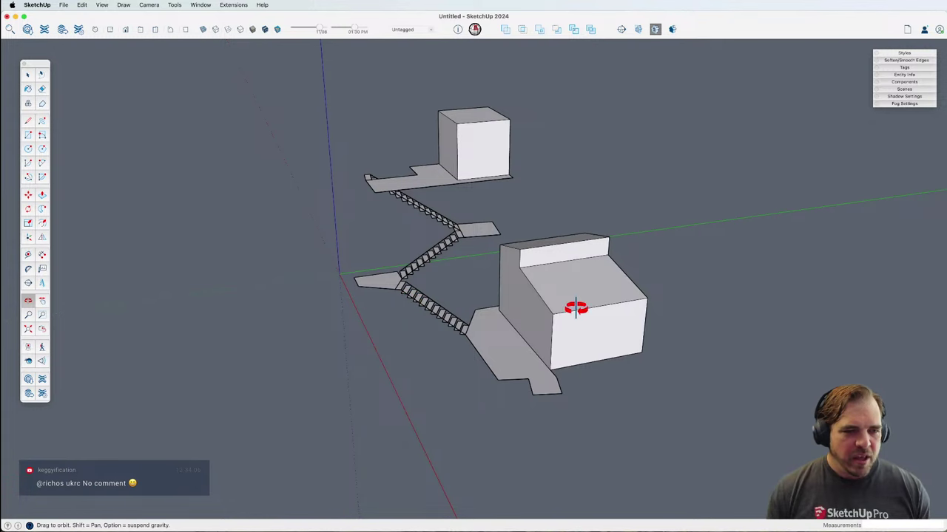
pyautogui.scroll(-3, 576, 308)
# Step: Group the entire model, including the cabin, deck, landings, stair flights, upper platform and box
pyautogui.press('space')
pyautogui.moveTo(623, 388); pyautogui.dragTo(363, 124)
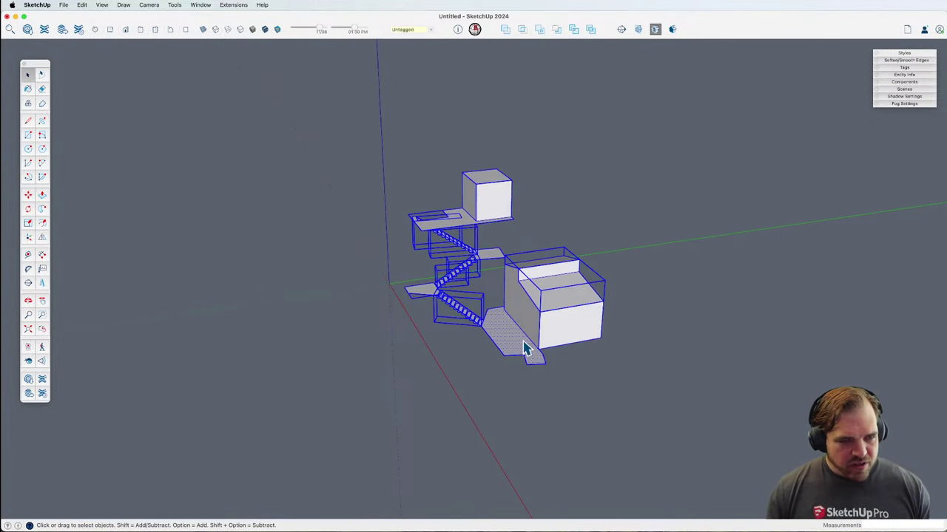
pyautogui.click(490, 344)
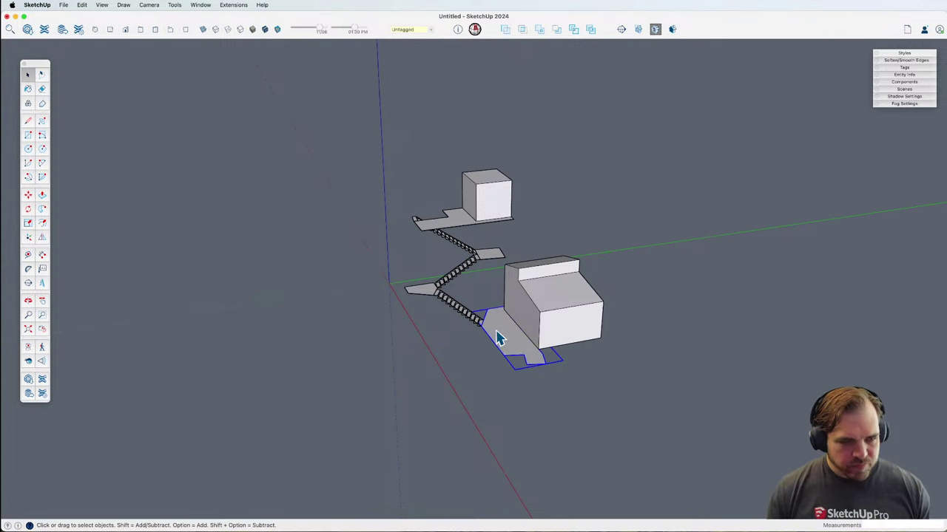
pyautogui.click(419, 293)
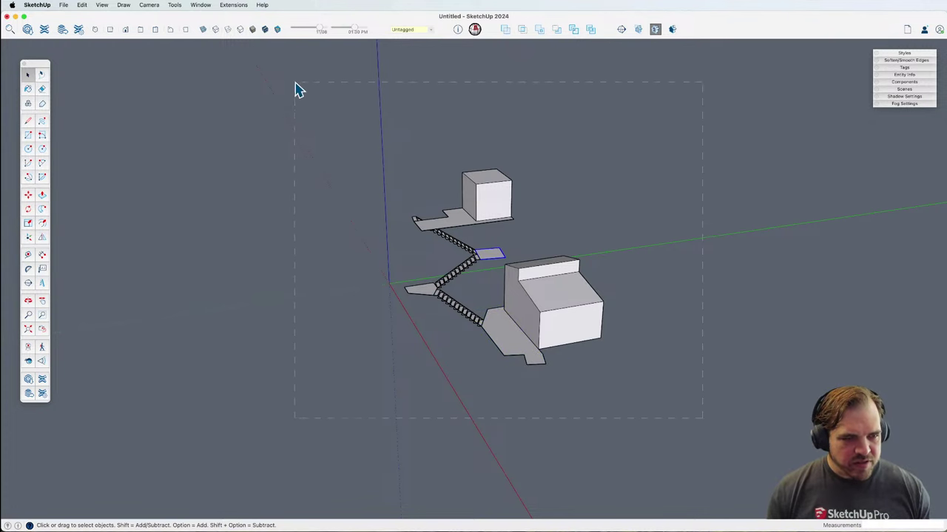
pyautogui.moveTo(299, 90); pyautogui.dragTo(299, 91)
pyautogui.press('super+g')
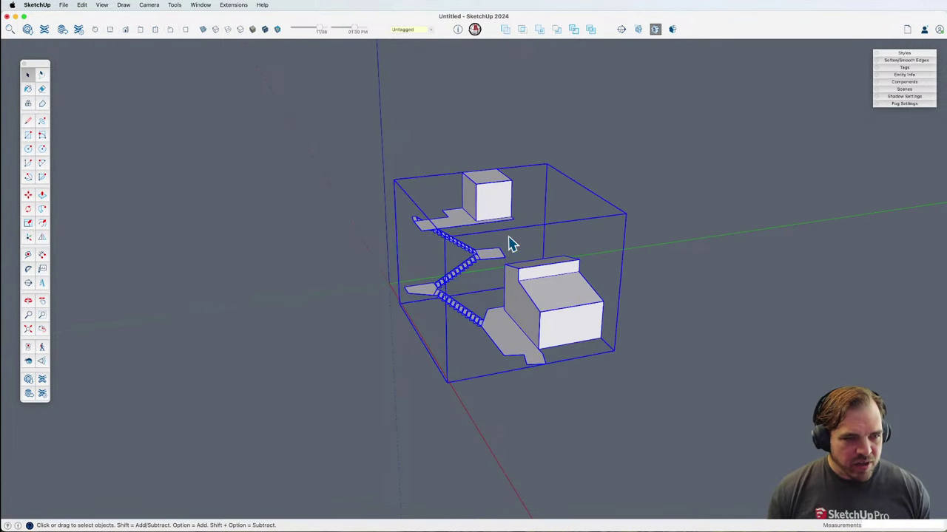
pyautogui.press('o')
pyautogui.moveTo(511, 279); pyautogui.dragTo(674, 287)
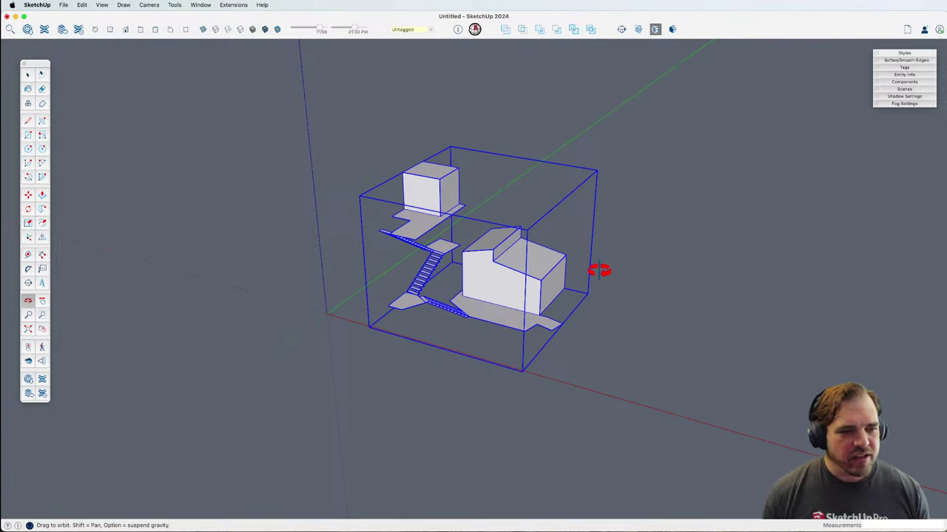
pyautogui.press('space')
pyautogui.click(646, 292)
# Step: Draw a vertical line up from the cabin's deck to above the roof as a centre reference
pyautogui.press('o')
pyautogui.moveTo(647, 292); pyautogui.dragTo(582, 358)
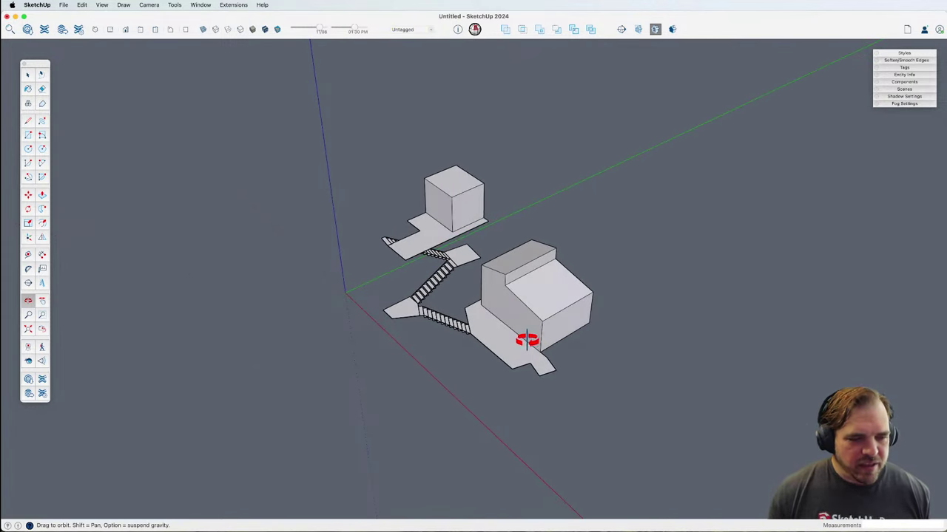
pyautogui.press('c')
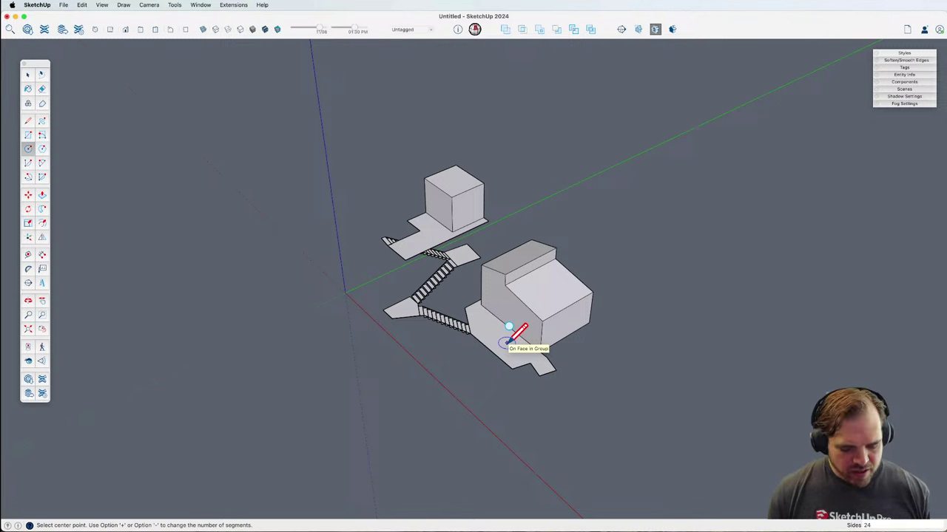
pyautogui.press('l')
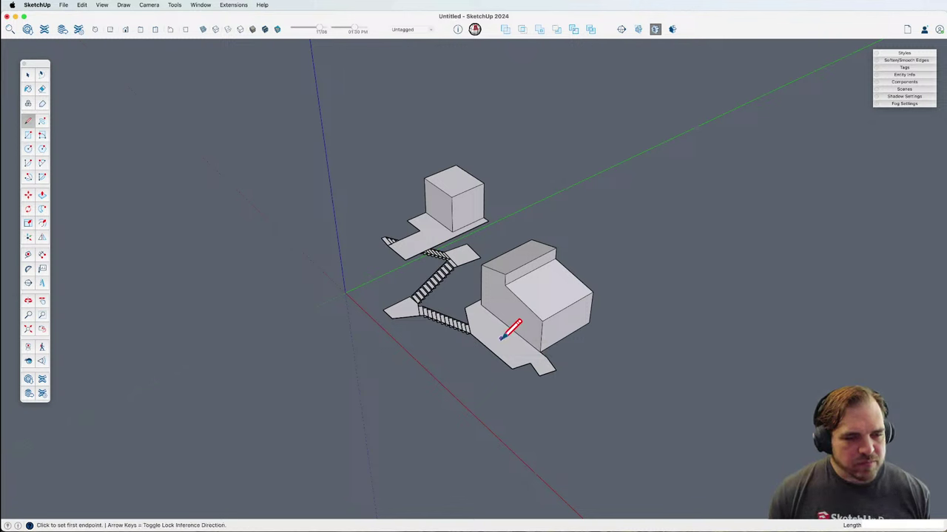
pyautogui.click(501, 339)
pyautogui.click(507, 159)
pyautogui.press('space')
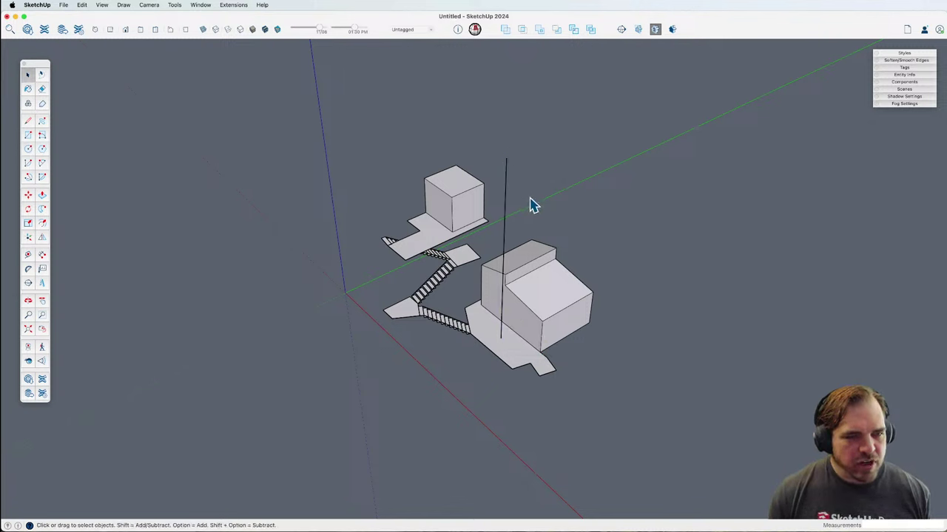
# Step: Draw a second vertical line about 65' 6" straight down from the reference line's base on the deck
pyautogui.press('l')
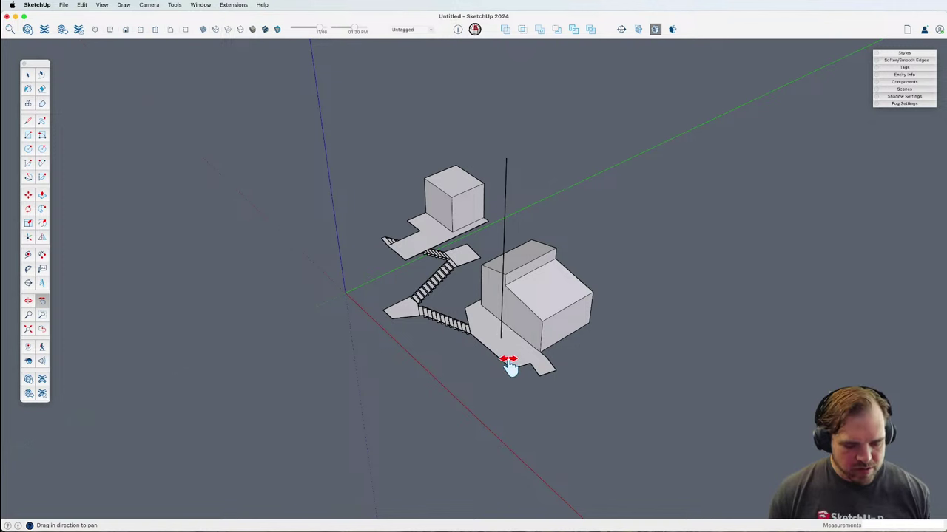
pyautogui.click(501, 338)
pyautogui.scroll(-1, 502, 337)
pyautogui.scroll(-1, 501, 338)
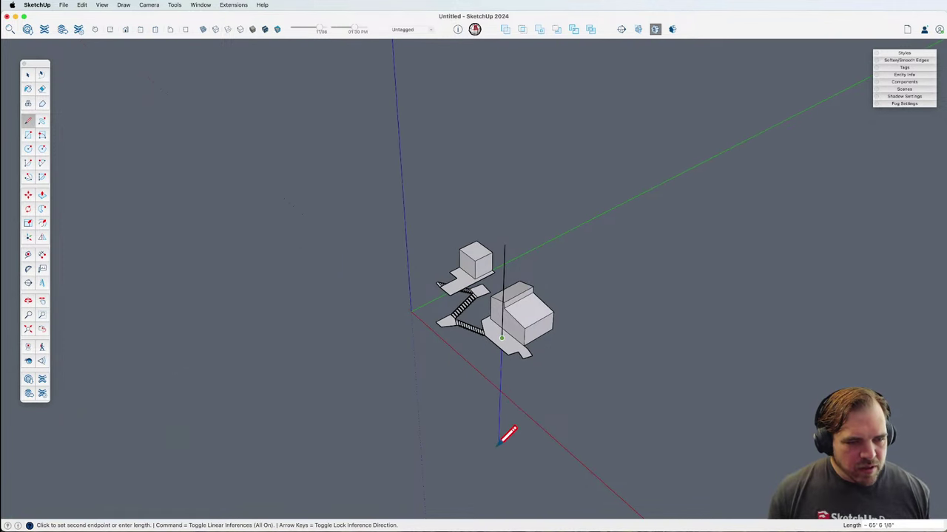
pyautogui.click(499, 442)
pyautogui.press('space')
pyautogui.scroll(2, 494, 377)
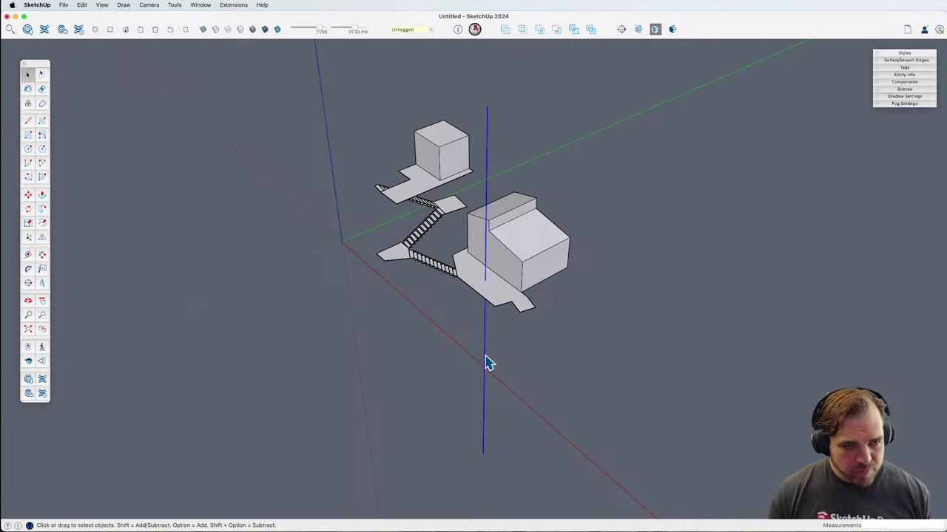
# Step: Draw a horizontal ground circle of about 109' 11" radius, centred where the vertical lines meet at the deck
pyautogui.press('c')
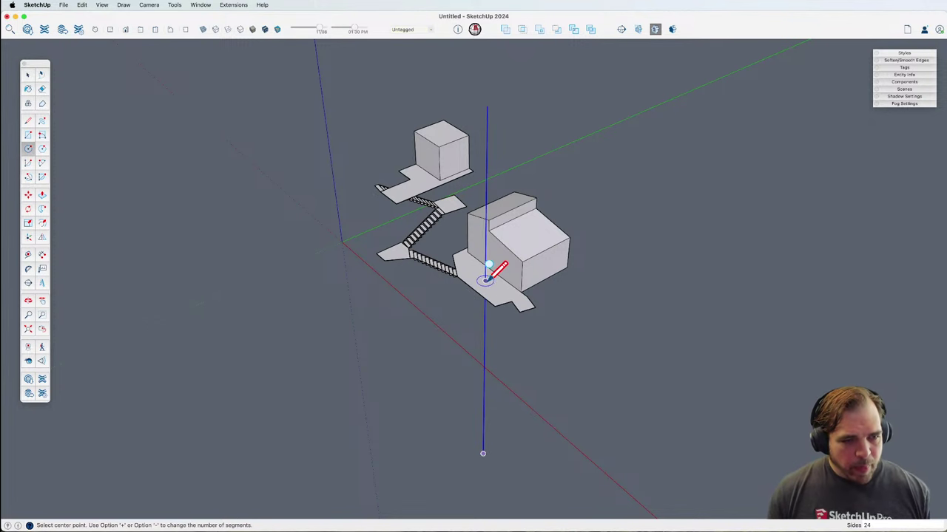
pyautogui.scroll(-2, 485, 280)
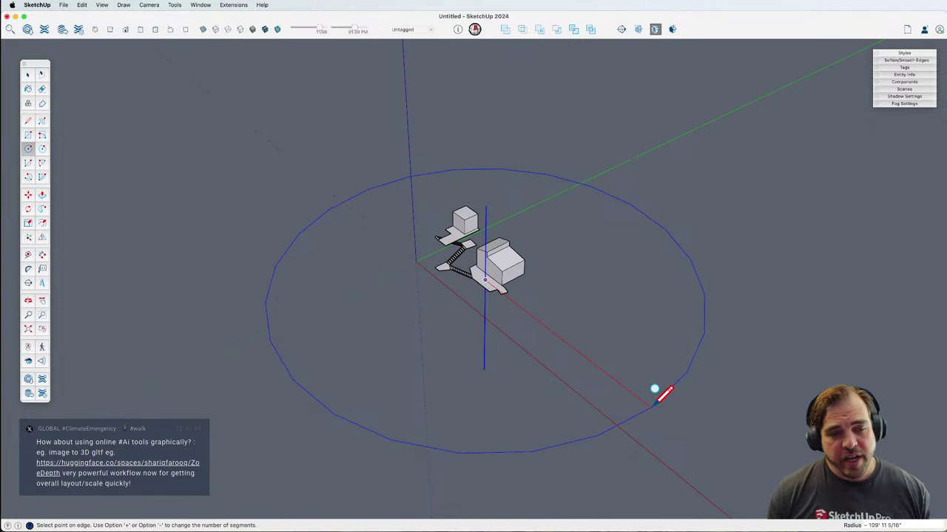
pyautogui.click(655, 403)
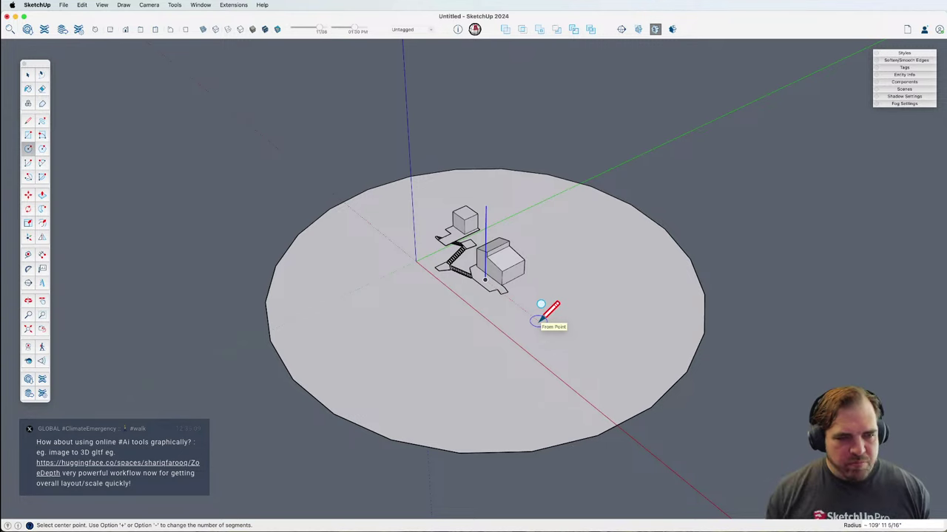
# Step: Draw a freehand contour curve across the ground circle, running edge to edge past the cabin and stairs
pyautogui.moveTo(541, 320); pyautogui.dragTo(602, 383, button='middle')
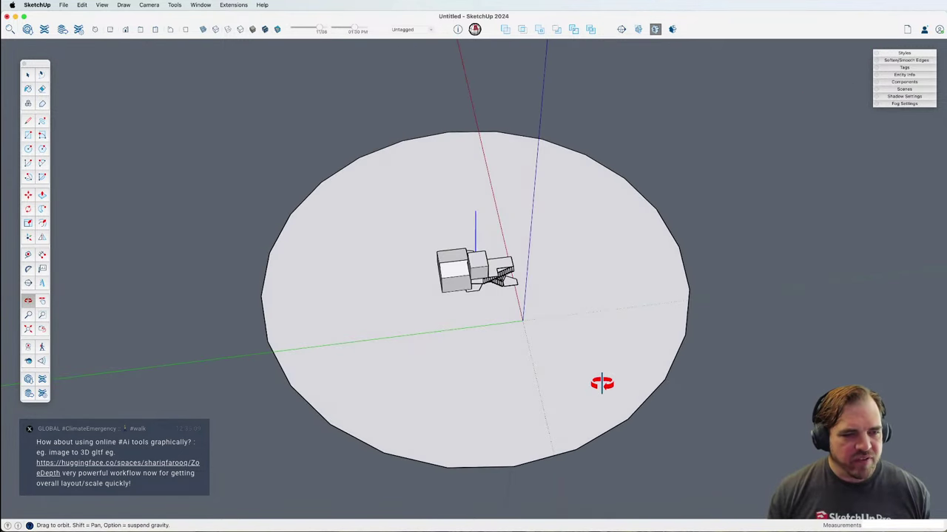
pyautogui.scroll(6, 503, 283)
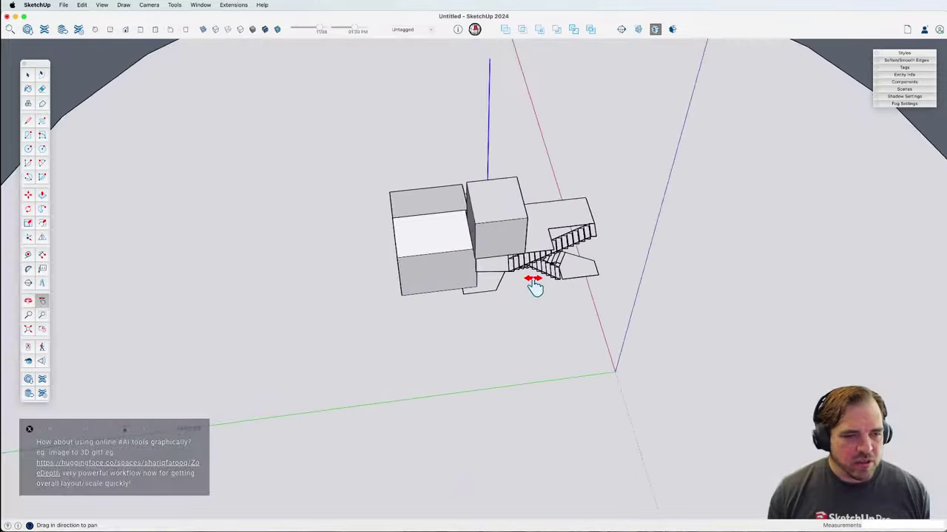
pyautogui.keyDown('shift'); pyautogui.moveTo(545, 395); pyautogui.dragTo(645, 264, button='middle'); pyautogui.keyUp('shift')
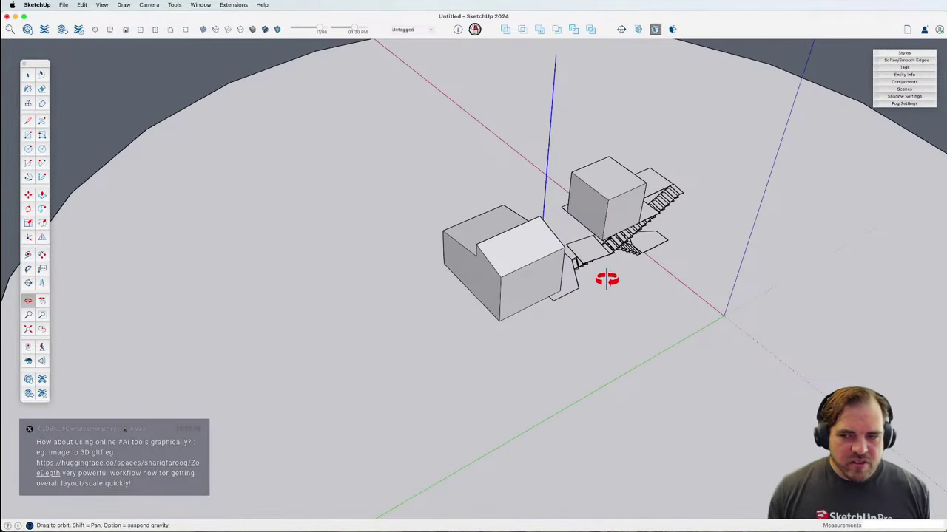
pyautogui.scroll(-3, 606, 280)
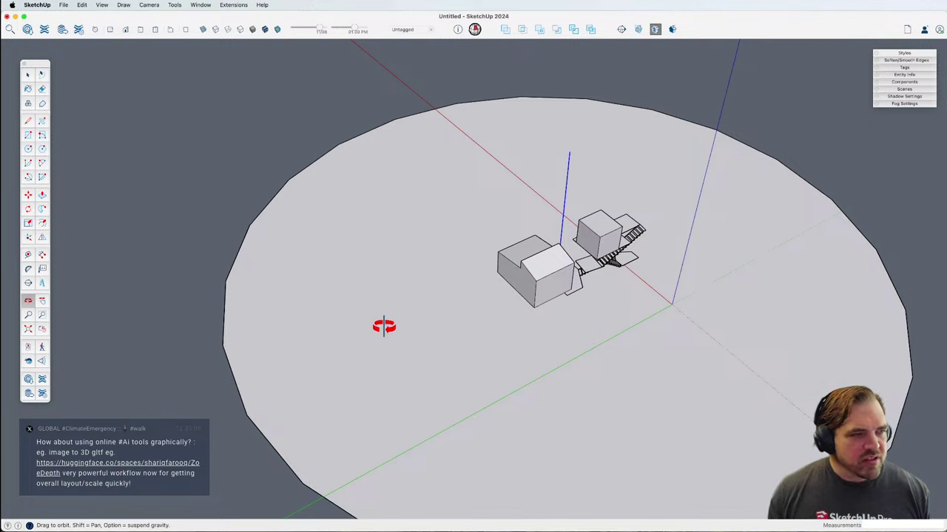
pyautogui.click(42, 122)
pyautogui.scroll(-2, 373, 468)
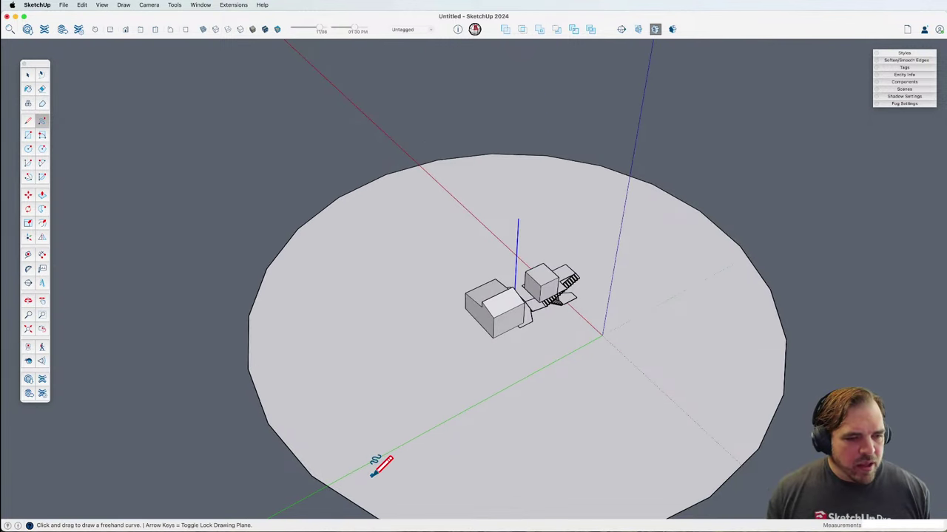
pyautogui.moveTo(354, 494); pyautogui.dragTo(356, 493)
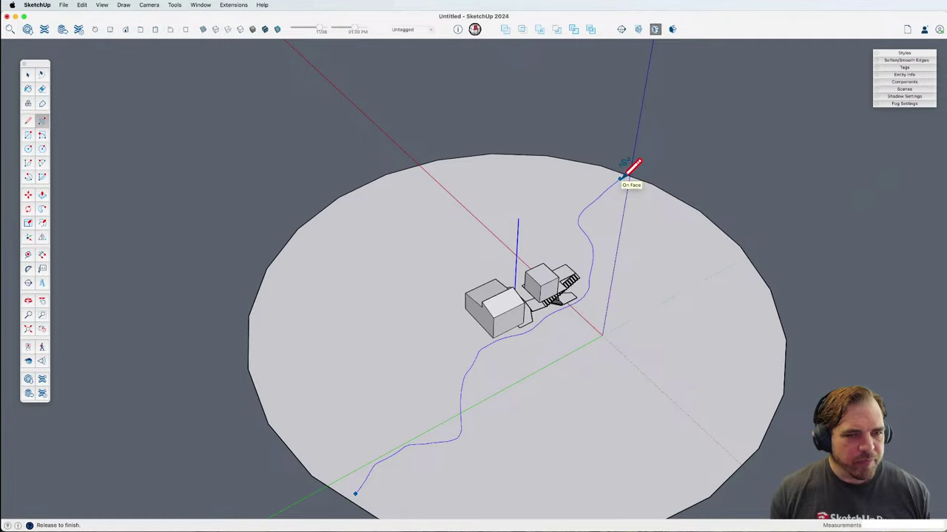
pyautogui.moveTo(626, 174); pyautogui.dragTo(626, 173)
# Step: Delete the ground circle, keeping the freehand contour curve
pyautogui.moveTo(513, 407); pyautogui.dragTo(567, 450, button='middle')
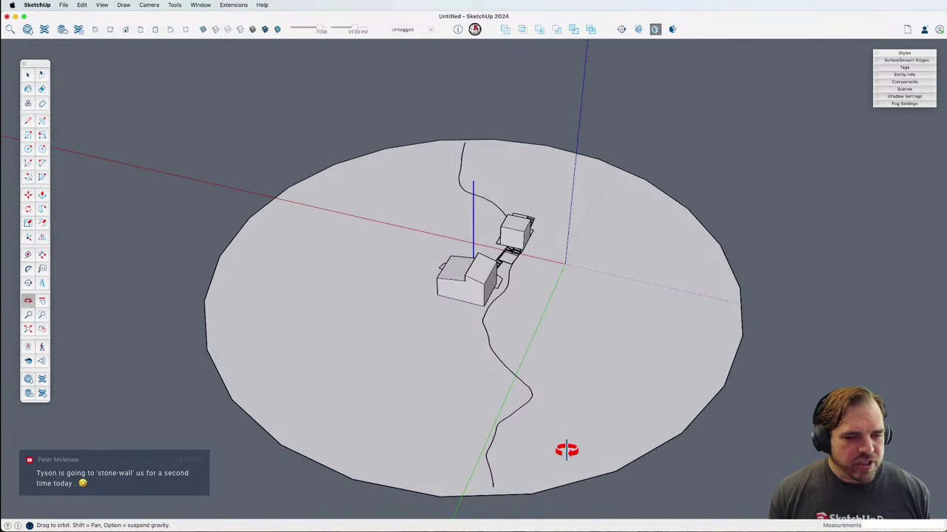
pyautogui.press('space')
pyautogui.click(602, 482)
pyautogui.press('Delete')
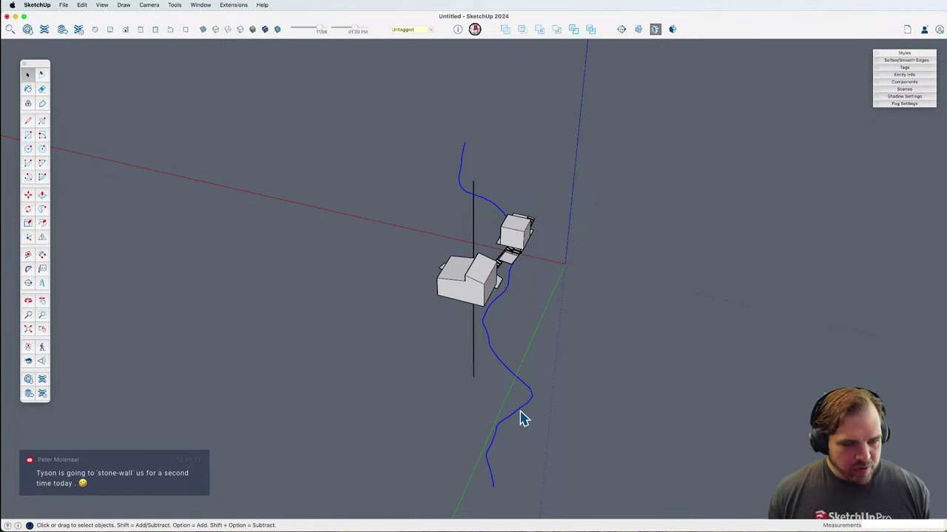
# Step: Copy the contour curve about 9' 2" straight up along the blue axis
pyautogui.moveTo(523, 418); pyautogui.dragTo(486, 301, button='middle')
pyautogui.scroll(3, 486, 309)
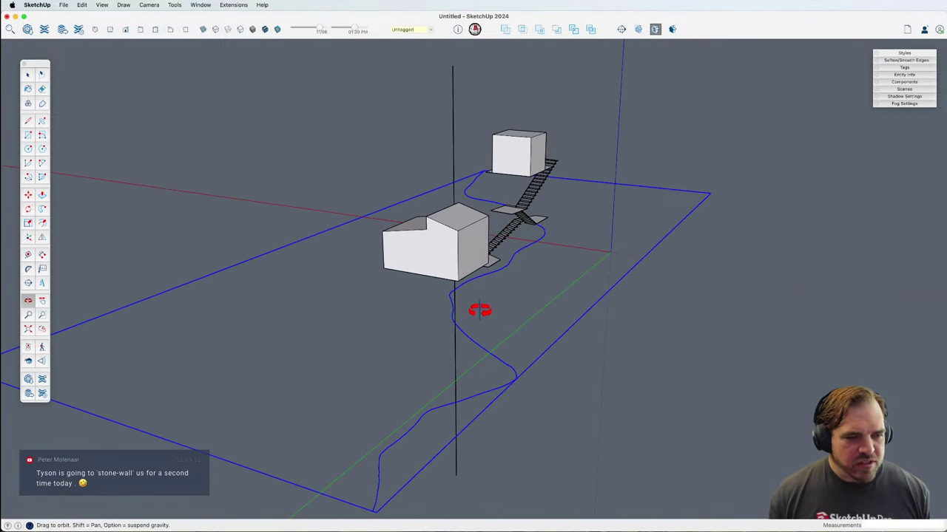
pyautogui.press('m')
pyautogui.click(536, 242)
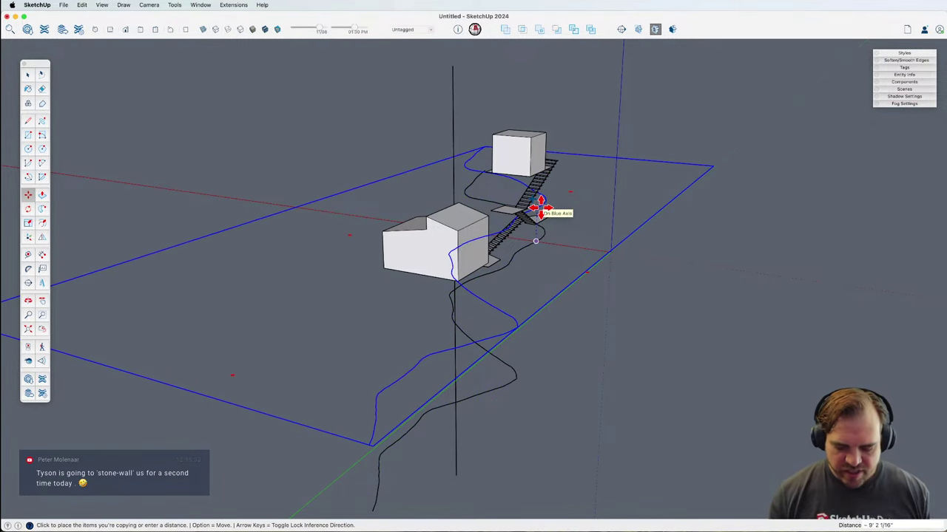
pyautogui.moveTo(540, 209); pyautogui.dragTo(540, 207, button='middle')
# Step: Draw a horizontal circle centred on the vertical reference line, extending to the end of the copied contour curve
pyautogui.press('o')
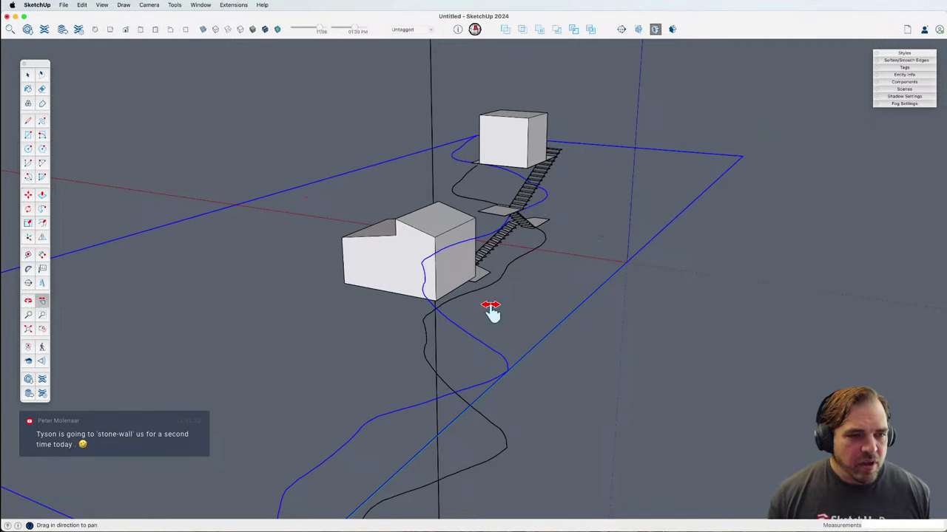
pyautogui.moveTo(491, 313); pyautogui.dragTo(601, 352)
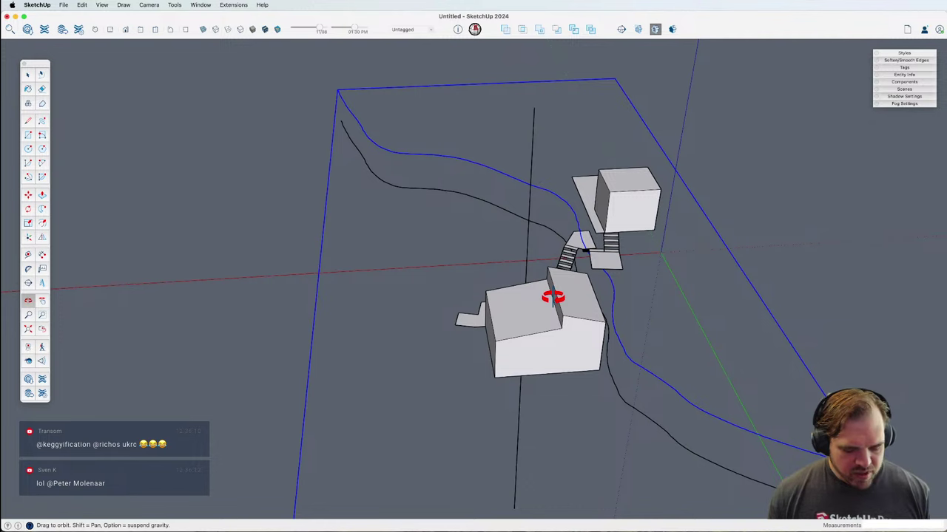
pyautogui.press('c')
pyautogui.click(533, 255)
pyautogui.scroll(-5, 532, 251)
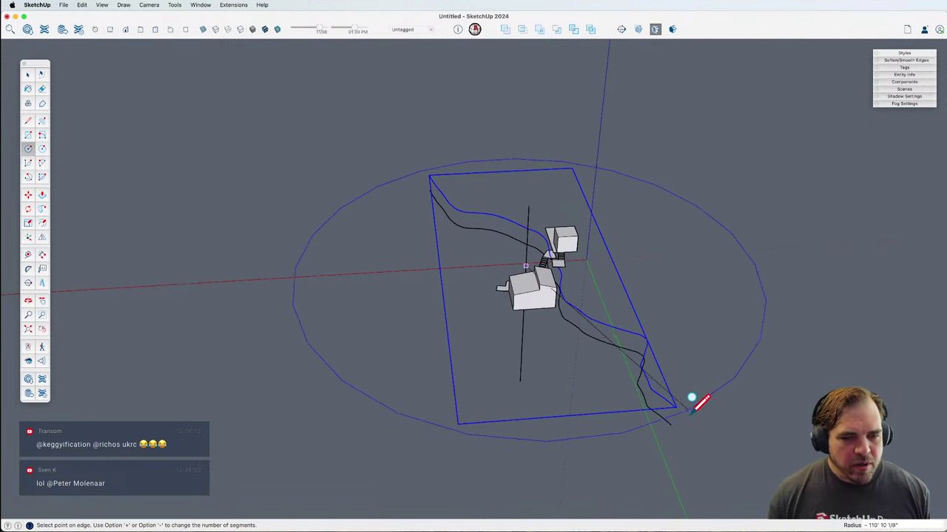
pyautogui.click(674, 403)
# Step: Move the new circular face down about 2' 2" to the level of the copied contour curve
pyautogui.press('space')
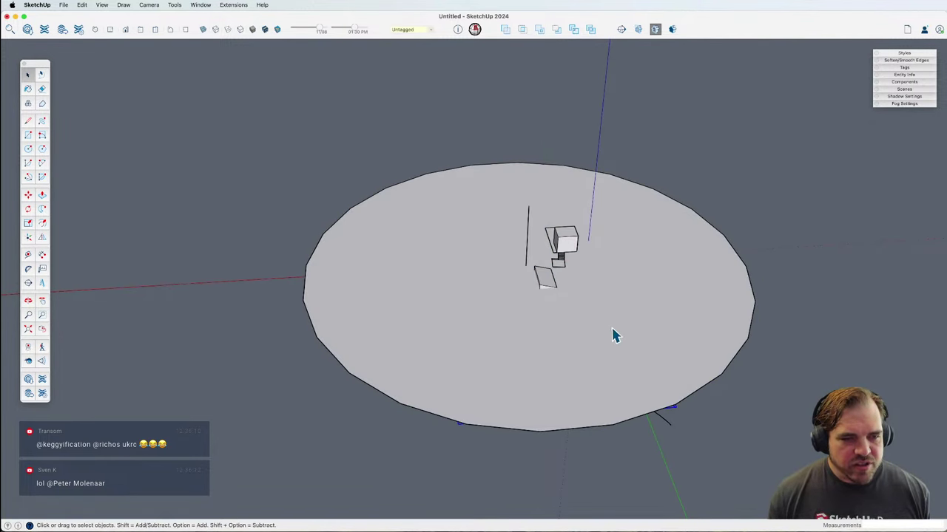
pyautogui.click(613, 335)
pyautogui.press('m')
pyautogui.scroll(6, 581, 340)
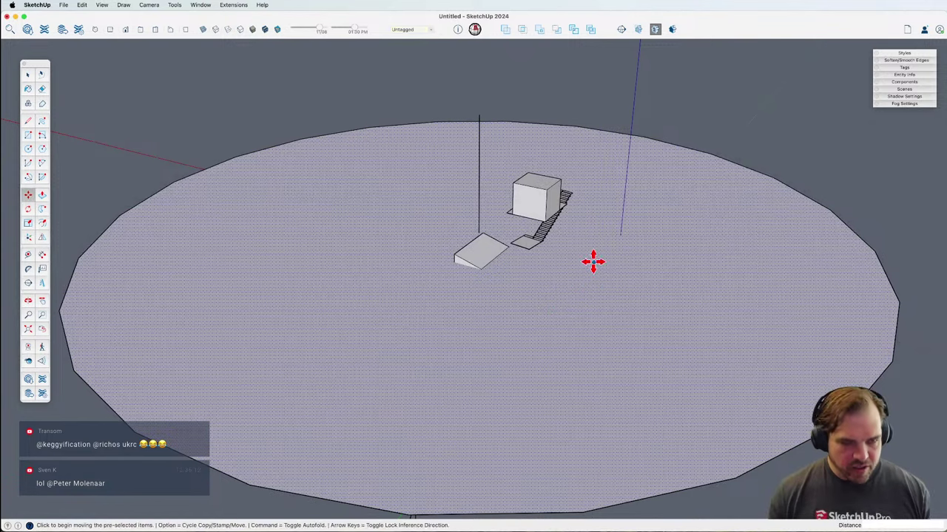
pyautogui.click(593, 262)
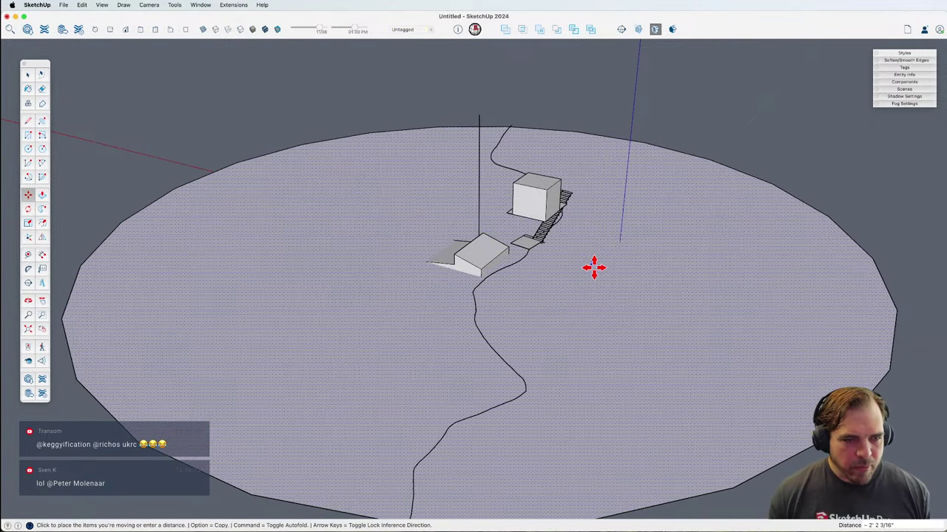
pyautogui.scroll(-3, 592, 269)
# Step: Examine the circular plane and copied contour around the cabin, landings and stairs from several sides and distances
pyautogui.moveTo(590, 271); pyautogui.dragTo(402, 385, button='middle')
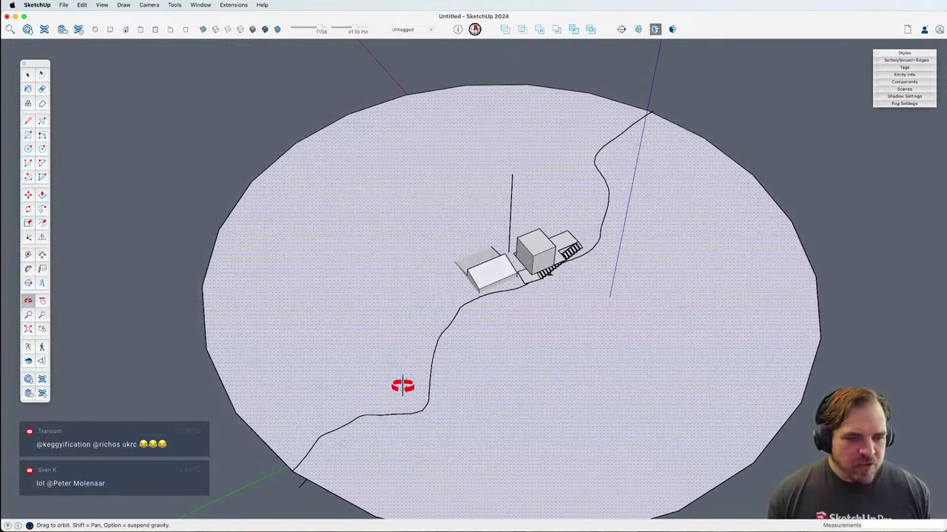
pyautogui.moveTo(593, 264); pyautogui.dragTo(545, 277, button='middle')
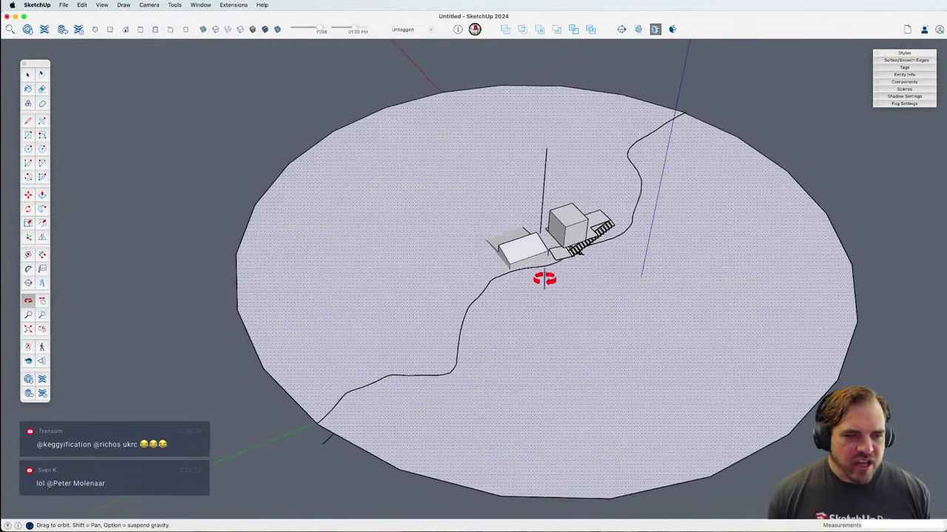
pyautogui.scroll(6, 556, 266)
pyautogui.moveTo(536, 325); pyautogui.dragTo(809, 271, button='middle')
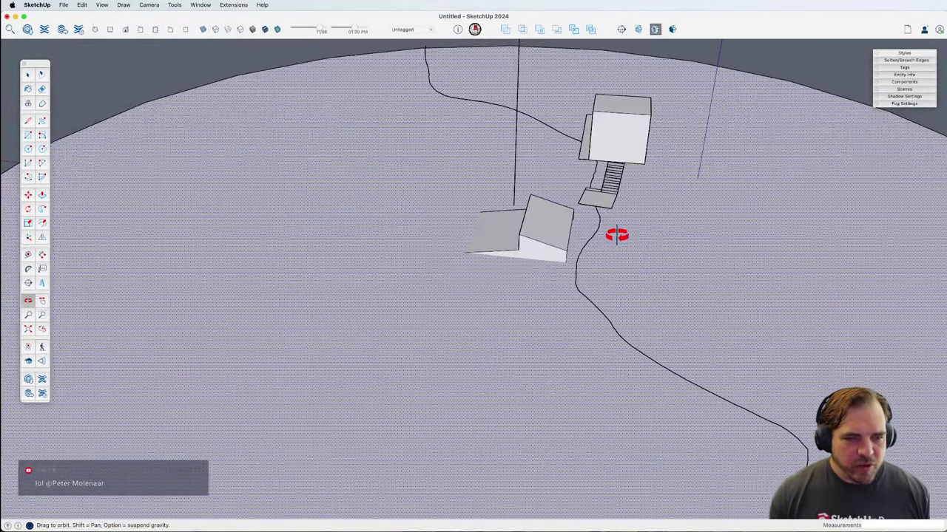
pyautogui.scroll(4, 612, 204)
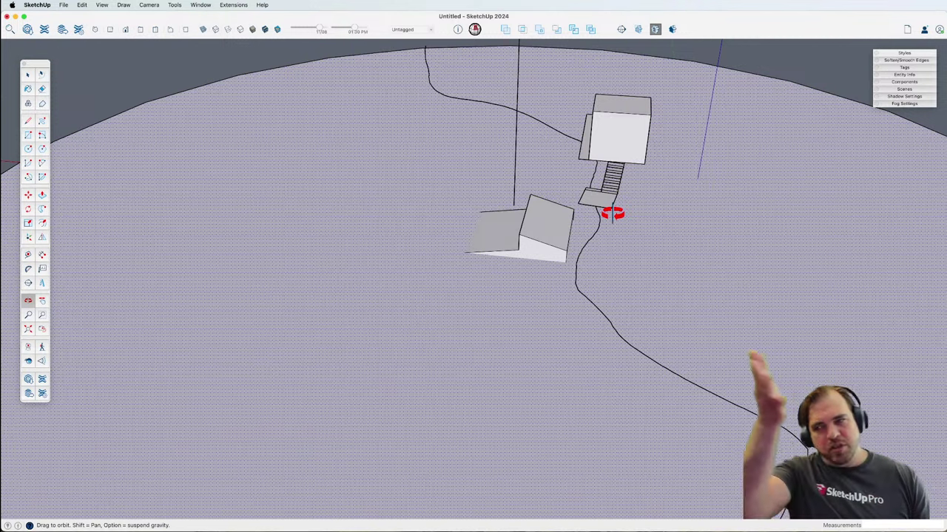
pyautogui.scroll(-5, 612, 214)
pyautogui.moveTo(574, 249); pyautogui.dragTo(400, 349, button='middle')
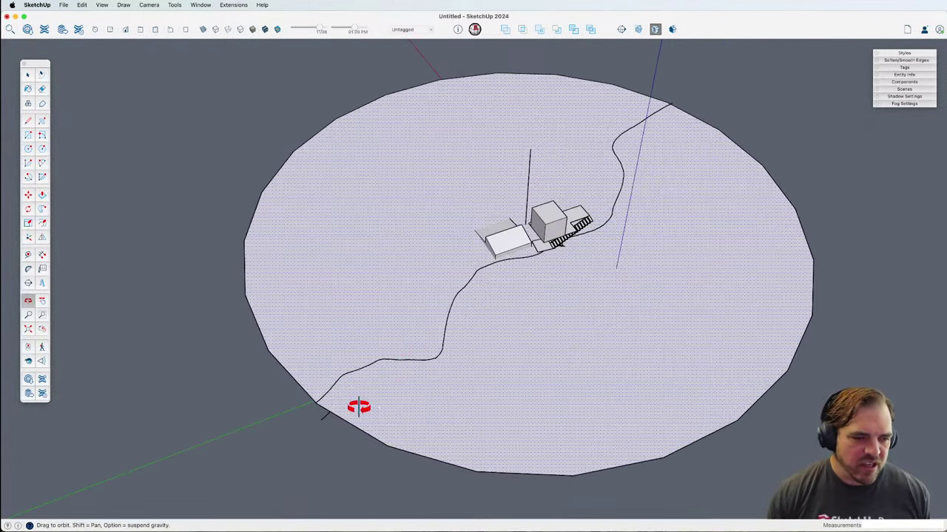
pyautogui.moveTo(359, 407); pyautogui.dragTo(367, 405, button='middle')
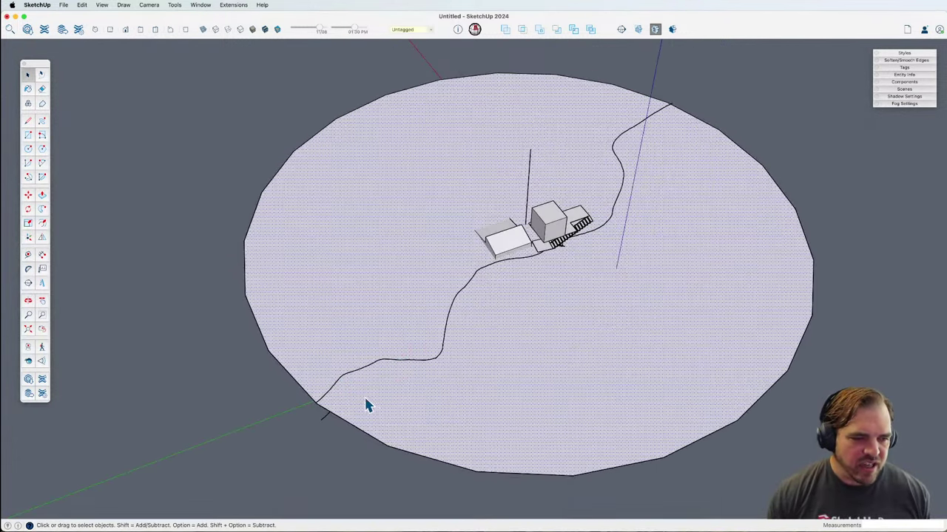
# Step: Draw a second freehand contour across the circular plane, closely following the outer side of the copied curve from edge to edge
pyautogui.click(42, 122)
pyautogui.moveTo(324, 407); pyautogui.dragTo(343, 387)
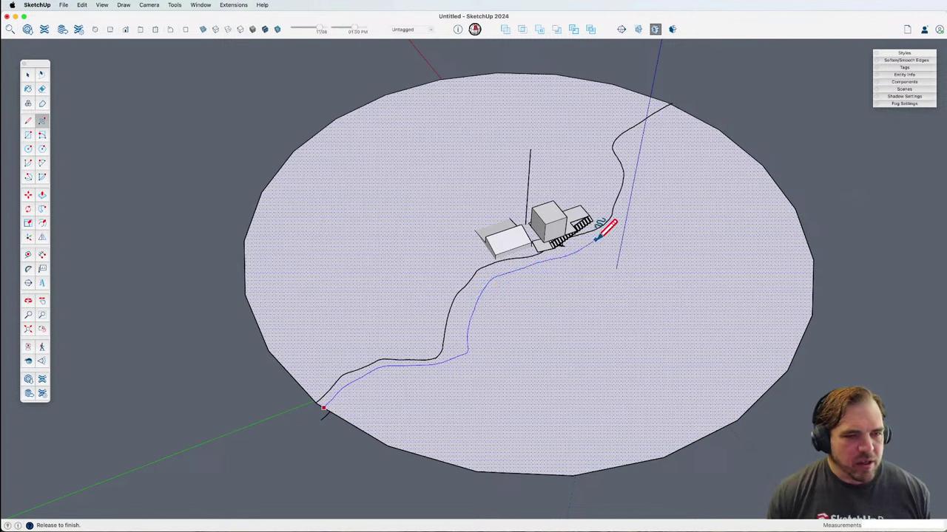
pyautogui.moveTo(625, 194); pyautogui.dragTo(627, 161)
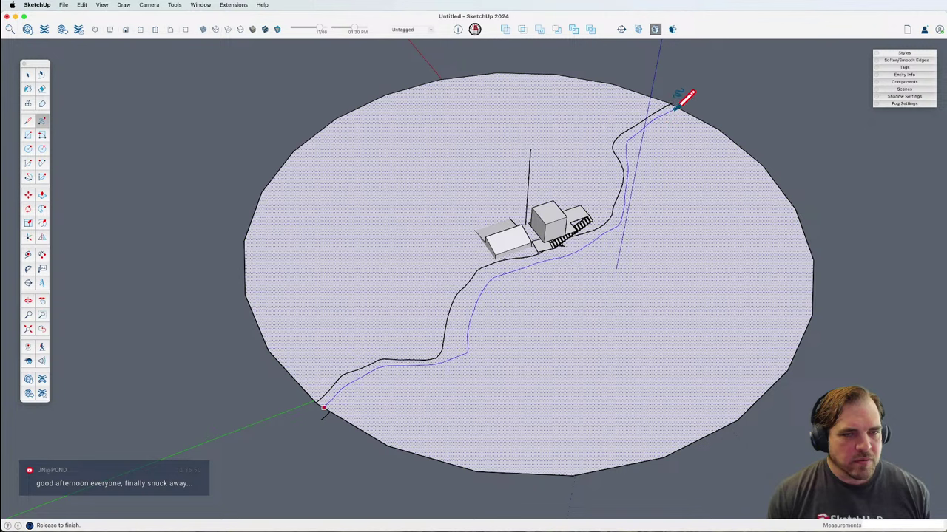
pyautogui.moveTo(676, 108); pyautogui.dragTo(677, 107)
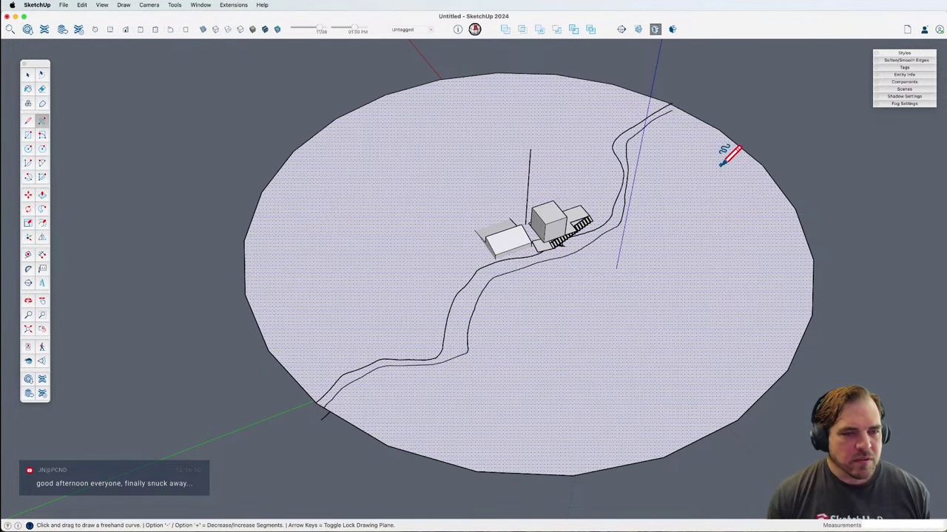
# Step: Erase the circular plane and delete the copied contour curve that guided the new freehand contour
pyautogui.press('e')
pyautogui.click(730, 135)
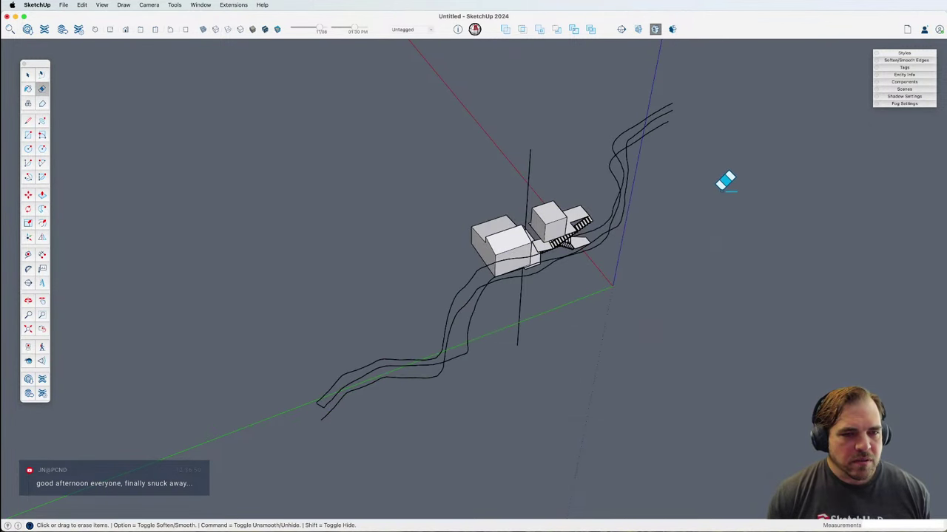
pyautogui.moveTo(603, 272); pyautogui.dragTo(668, 315, button='middle')
pyautogui.press('space')
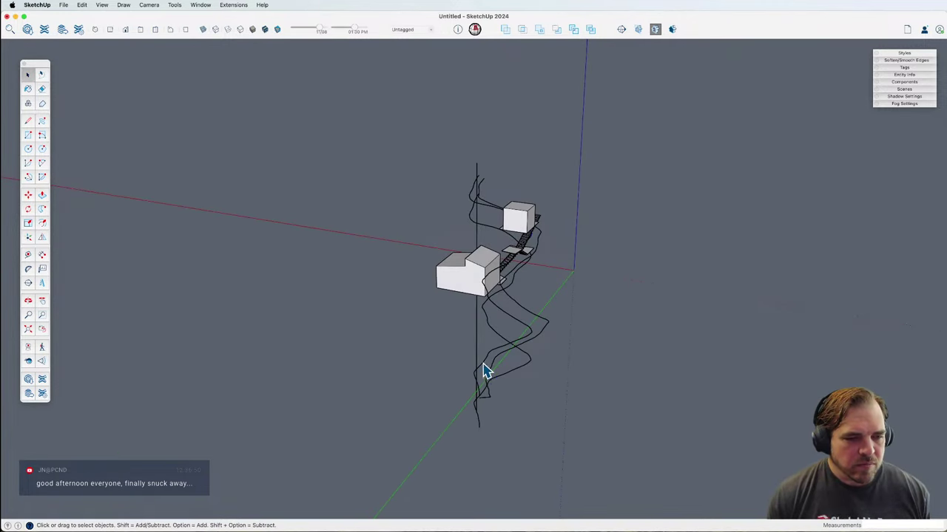
pyautogui.click(485, 371)
pyautogui.press('Delete')
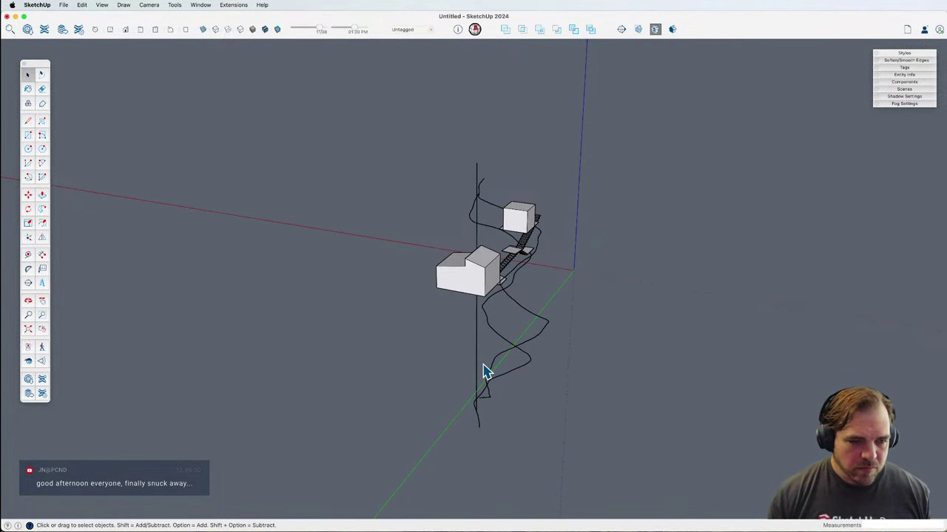
# Step: Erase the short leftover edge segments at the ends of the new contour curve
pyautogui.scroll(3, 492, 418)
pyautogui.scroll(2, 488, 407)
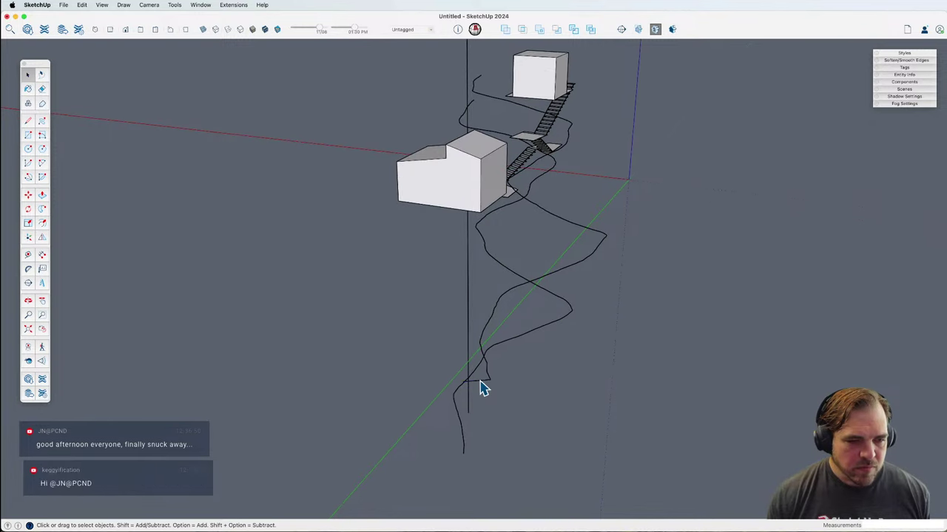
pyautogui.press('e')
pyautogui.scroll(-2, 488, 386)
pyautogui.moveTo(490, 387); pyautogui.dragTo(534, 395, button='middle')
pyautogui.press('space')
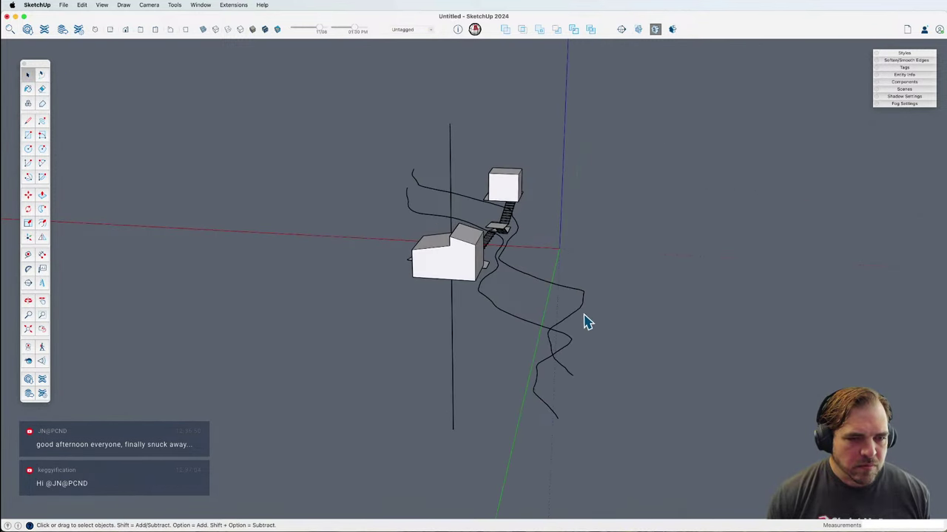
# Step: Group the new upper contour curve and draw a large horizontal circle centred on the vertical reference line, reaching out to the contour ends
pyautogui.doubleClick(566, 340)
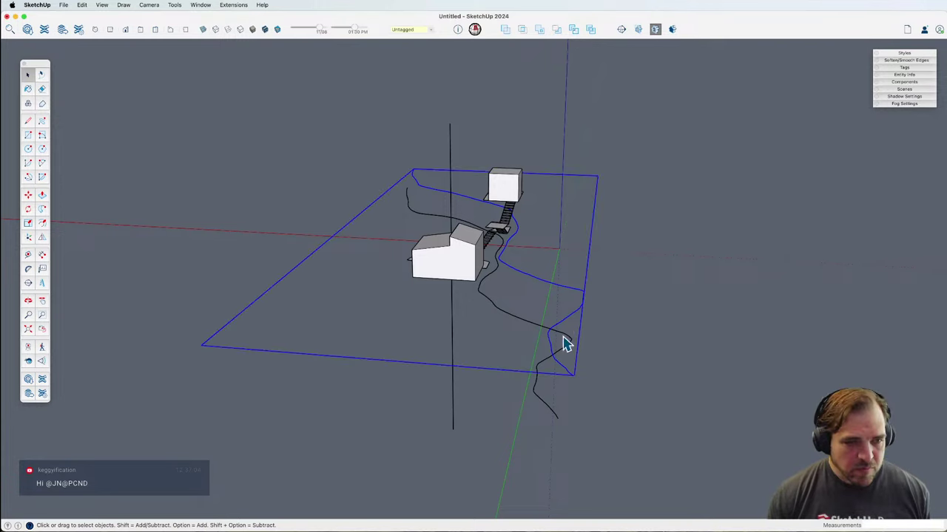
pyautogui.moveTo(564, 342); pyautogui.dragTo(642, 410, button='middle')
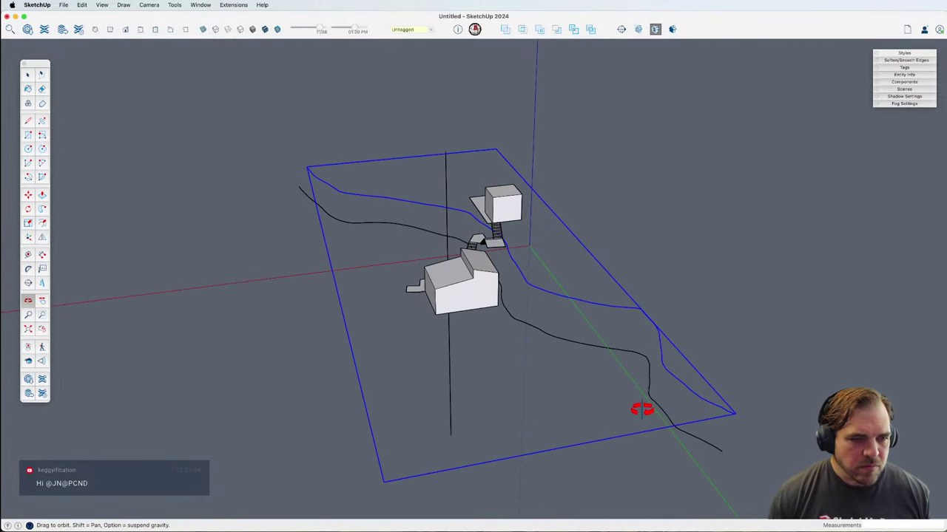
pyautogui.press('c')
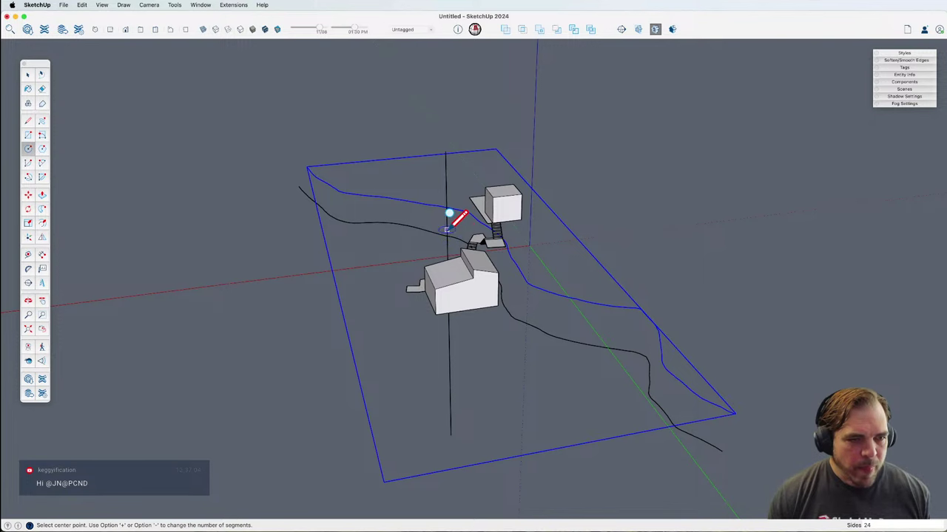
pyautogui.click(446, 229)
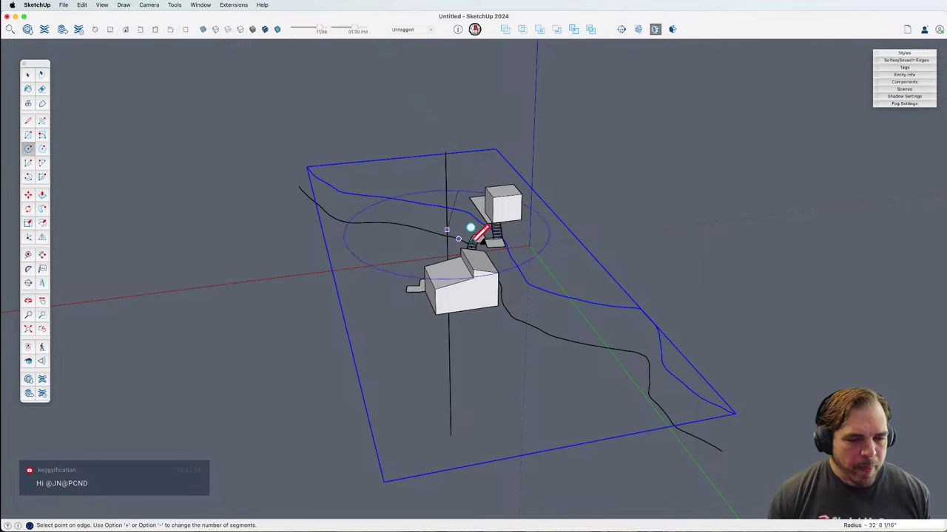
pyautogui.click(722, 437)
# Step: Move the circular plane straight down about 3' 7", keeping it above the upper contour
pyautogui.press('space')
pyautogui.moveTo(582, 317); pyautogui.dragTo(555, 300, button='middle')
pyautogui.press('m')
pyautogui.click(555, 300)
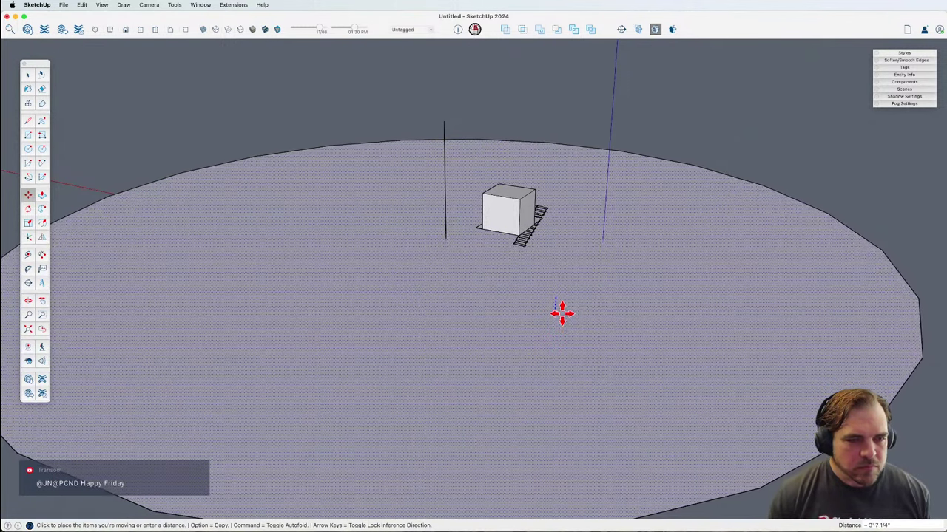
pyautogui.click(561, 311)
# Step: Copy the grouped upper contour straight up about 6' 5" to the level of the circular plane
pyautogui.scroll(-3, 551, 338)
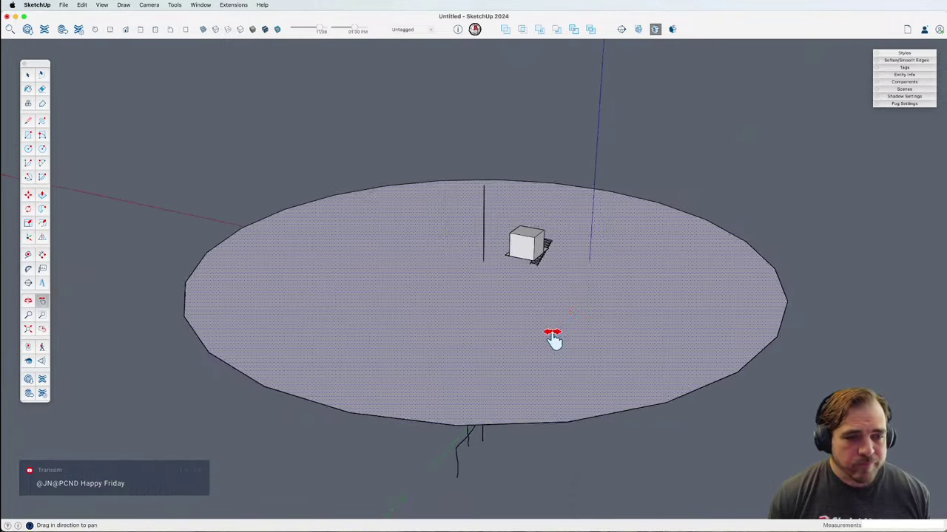
pyautogui.moveTo(552, 338); pyautogui.dragTo(530, 256, button='middle')
pyautogui.press('space')
pyautogui.click(453, 314)
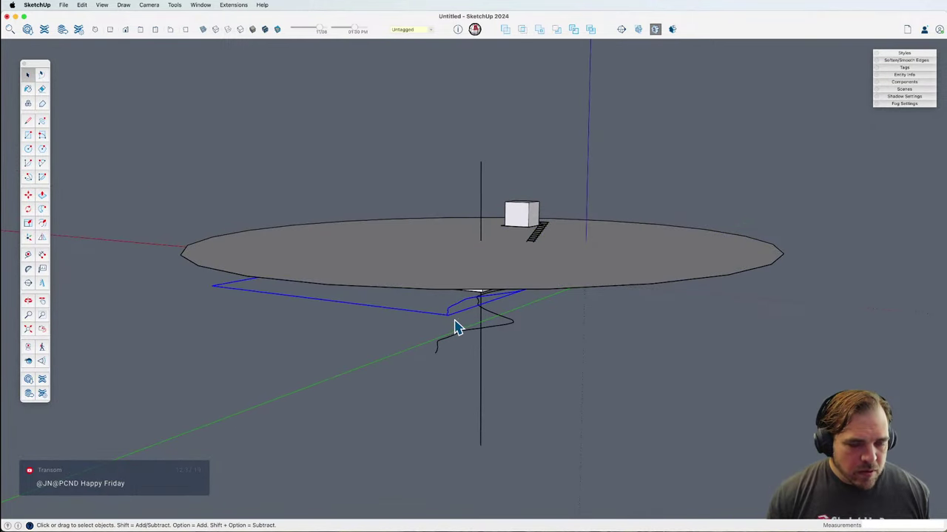
pyautogui.press('m')
pyautogui.click(446, 317)
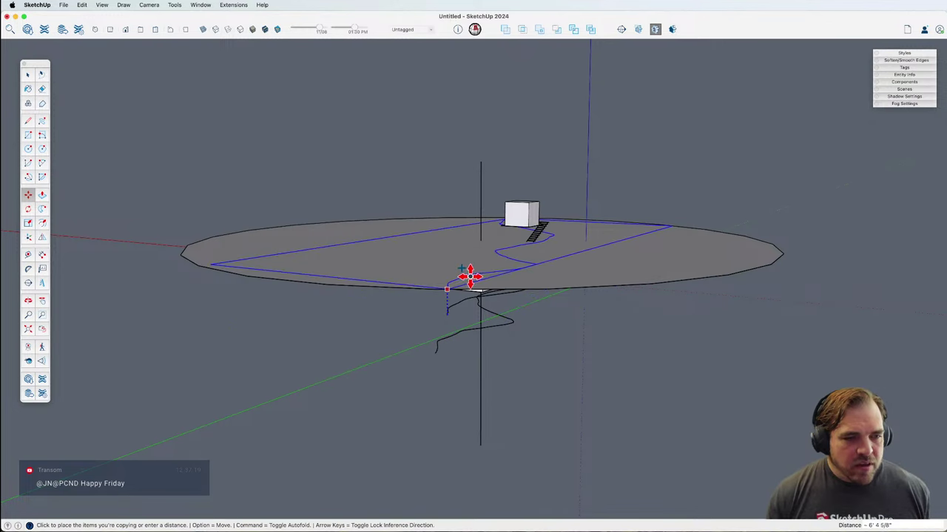
# Step: Place the copy of the grouped contour curve on the circular face, about 6' 4 5/8" above the original, and clear the selection
pyautogui.click(470, 274)
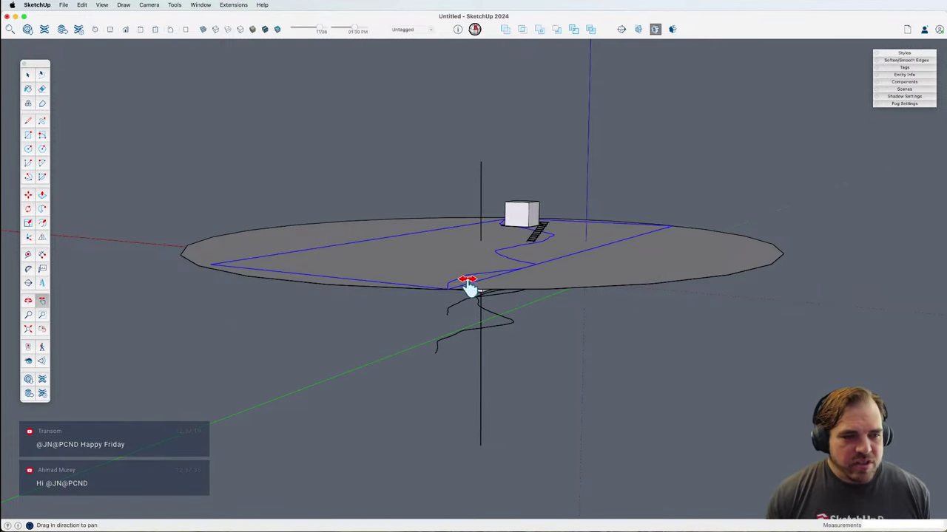
pyautogui.moveTo(469, 286); pyautogui.dragTo(477, 320, button='middle')
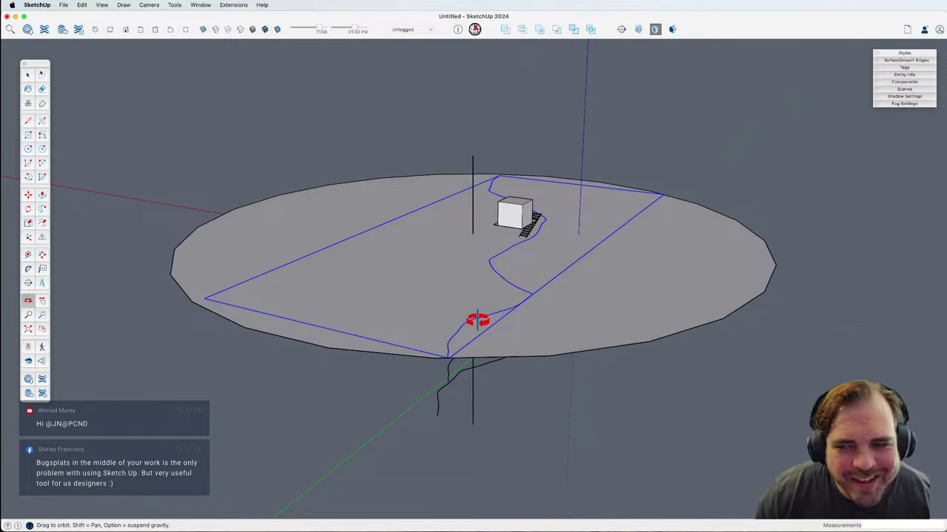
pyautogui.moveTo(505, 287); pyautogui.dragTo(604, 309, button='middle')
pyautogui.press('m')
pyautogui.click(592, 307)
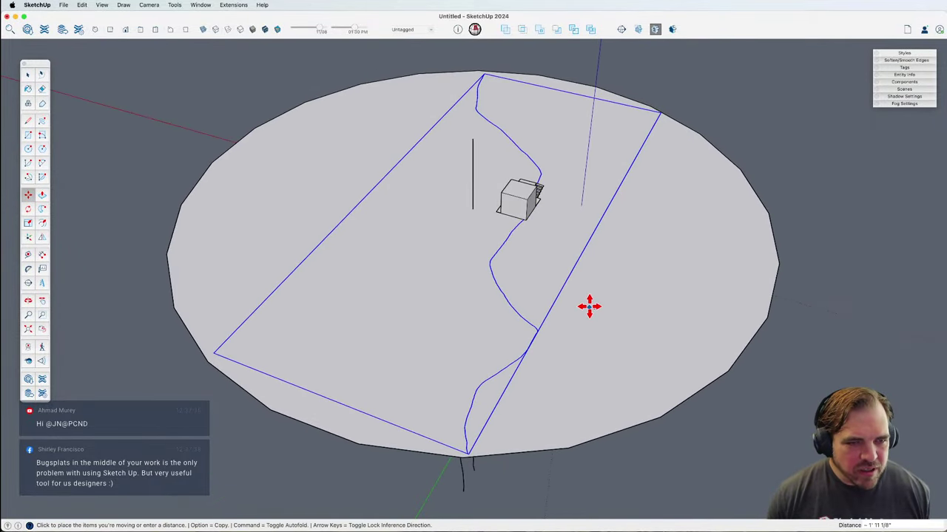
pyautogui.press('space')
pyautogui.click(534, 388)
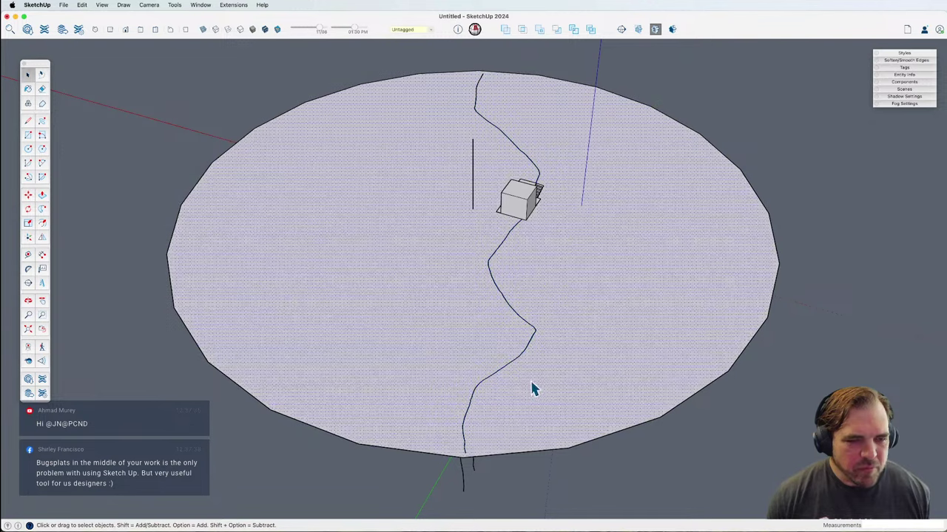
pyautogui.click(71, 114)
# Step: Draw a freehand contour across the disc from its front edge to its back edge, running just outside the copied curve
pyautogui.click(41, 121)
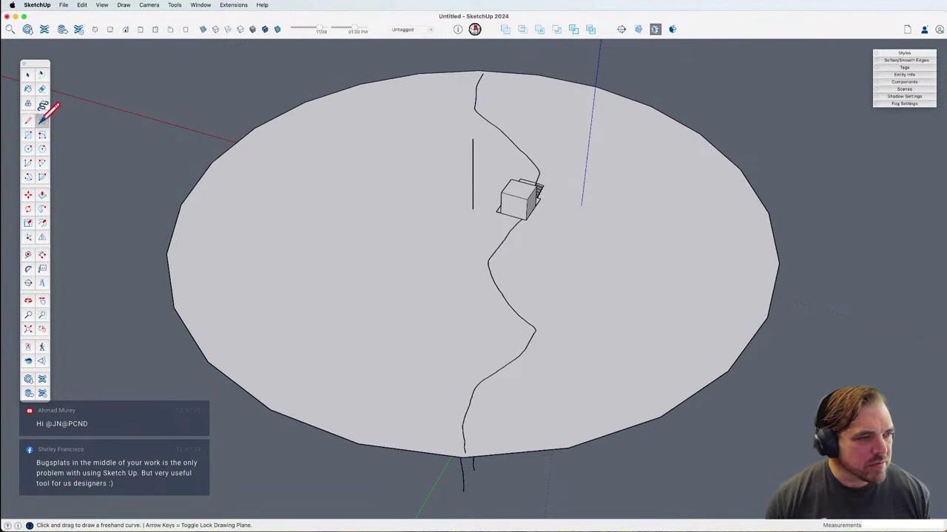
pyautogui.moveTo(471, 457); pyautogui.dragTo(475, 424)
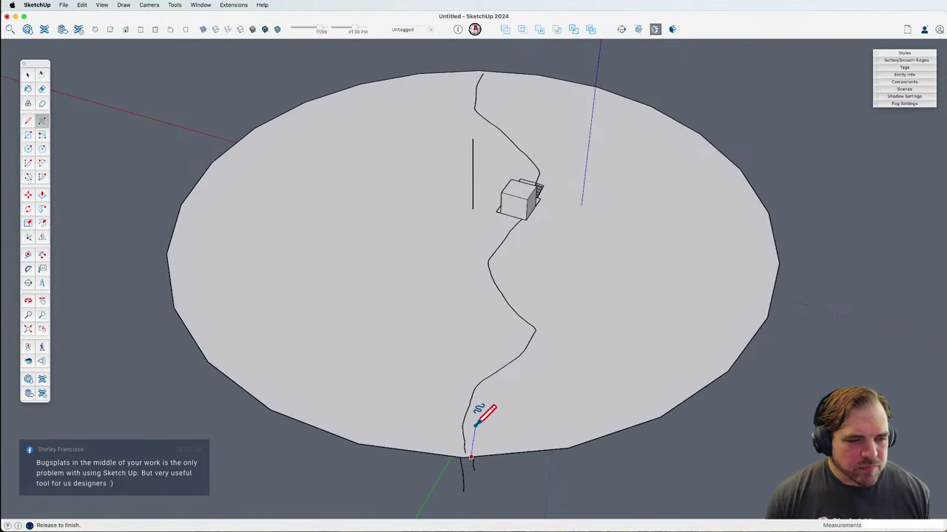
pyautogui.moveTo(535, 341); pyautogui.dragTo(537, 320)
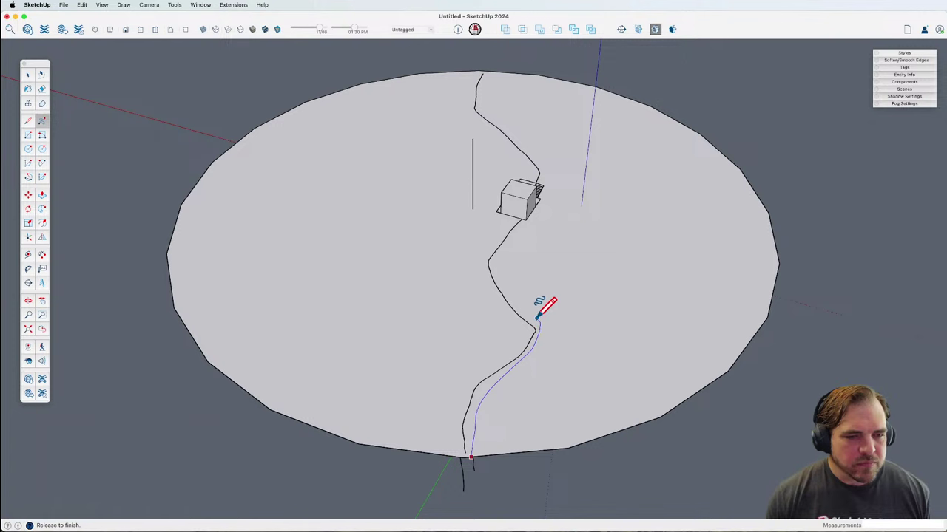
pyautogui.moveTo(498, 276); pyautogui.dragTo(498, 268)
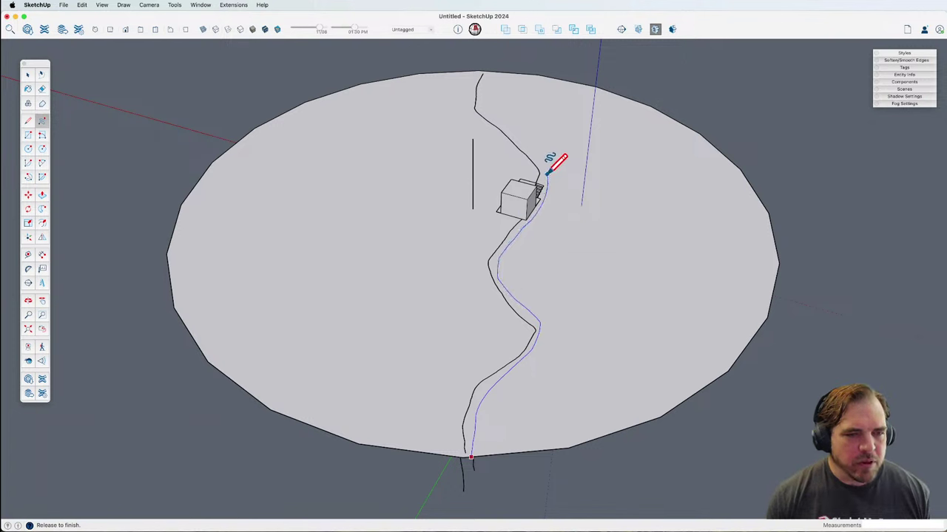
pyautogui.moveTo(547, 175); pyautogui.dragTo(545, 171)
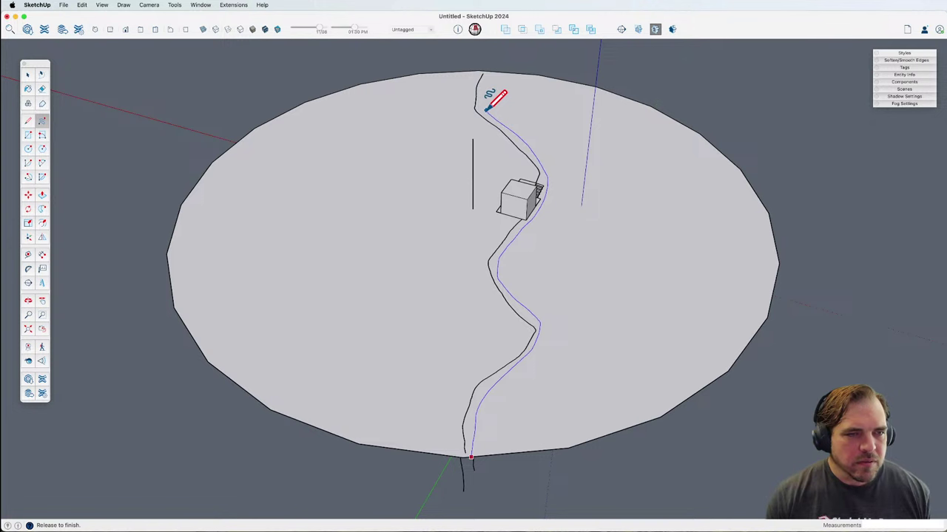
pyautogui.moveTo(486, 74); pyautogui.dragTo(487, 73)
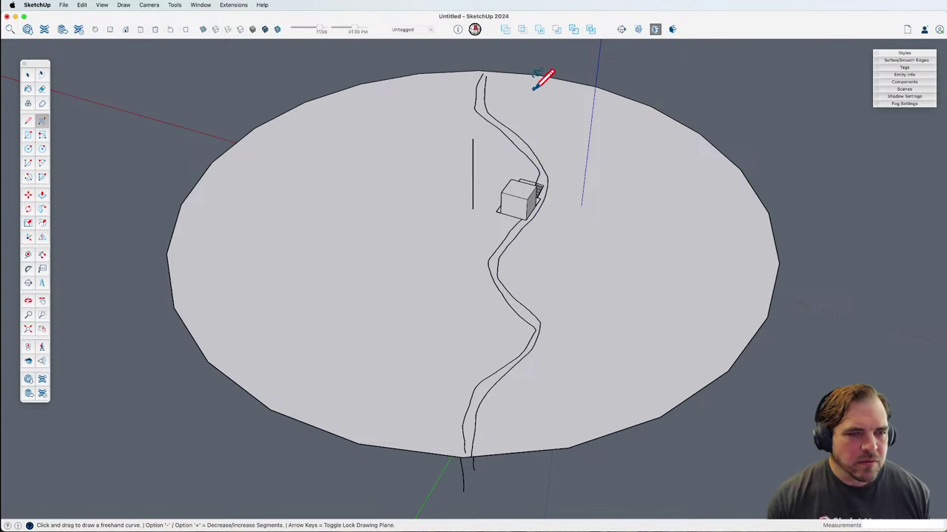
# Step: Erase the disc and the copied guide curve, keeping the newly drawn freehand contour
pyautogui.press('e')
pyautogui.click(581, 92)
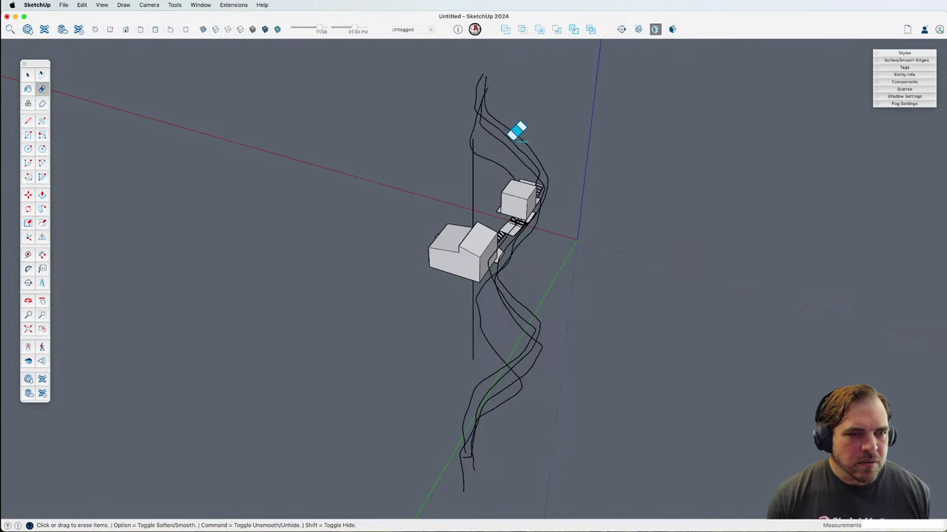
pyautogui.click(475, 85)
# Step: Group the new freehand contour and remove the short leftover edge at its front end
pyautogui.press('space')
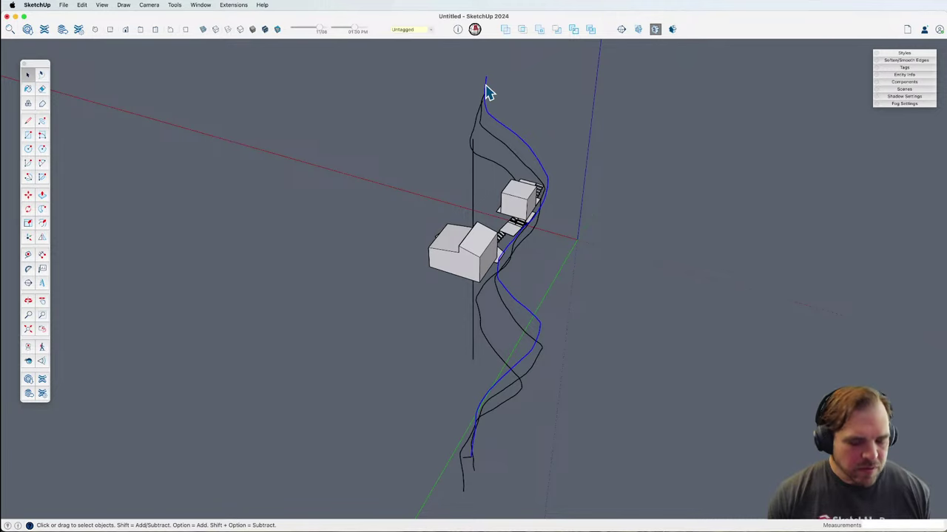
pyautogui.moveTo(489, 94); pyautogui.dragTo(471, 380, button='middle')
pyautogui.scroll(3, 530, 367)
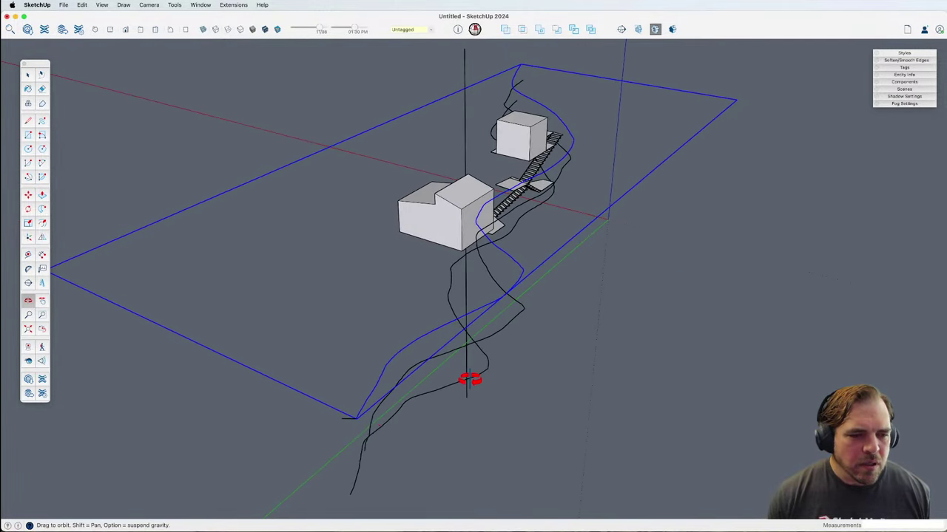
pyautogui.moveTo(373, 418); pyautogui.dragTo(330, 412, button='middle')
pyautogui.click(331, 412)
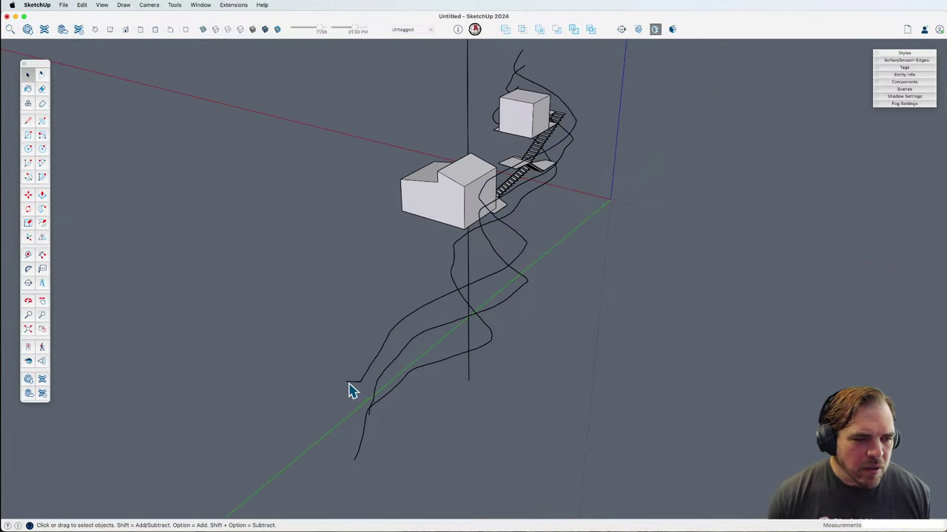
pyautogui.moveTo(422, 381); pyautogui.dragTo(549, 261, button='middle')
pyautogui.moveTo(532, 276); pyautogui.dragTo(446, 375)
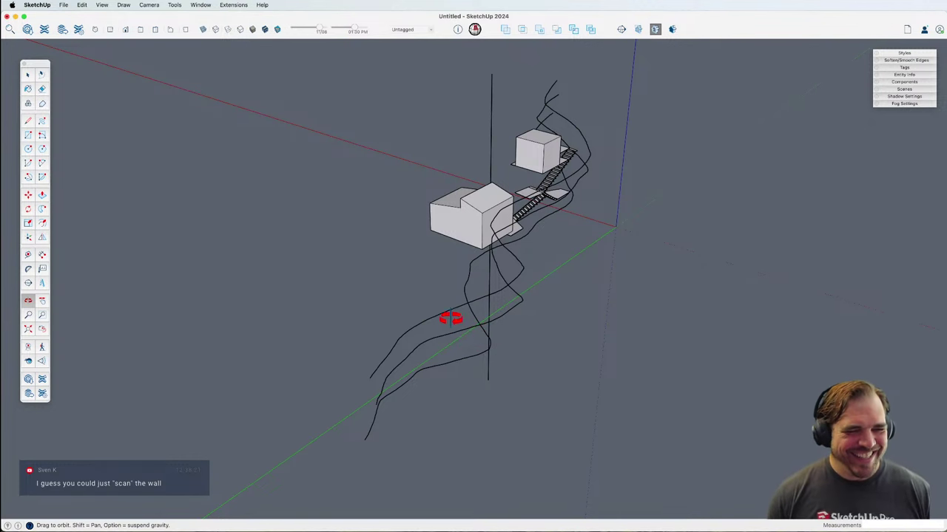
# Step: Draw a 24-sided horizontal circle centred on the upper part of the vertical line, with a radius of about 105' 10"
pyautogui.moveTo(450, 318); pyautogui.dragTo(615, 391)
pyautogui.press('c')
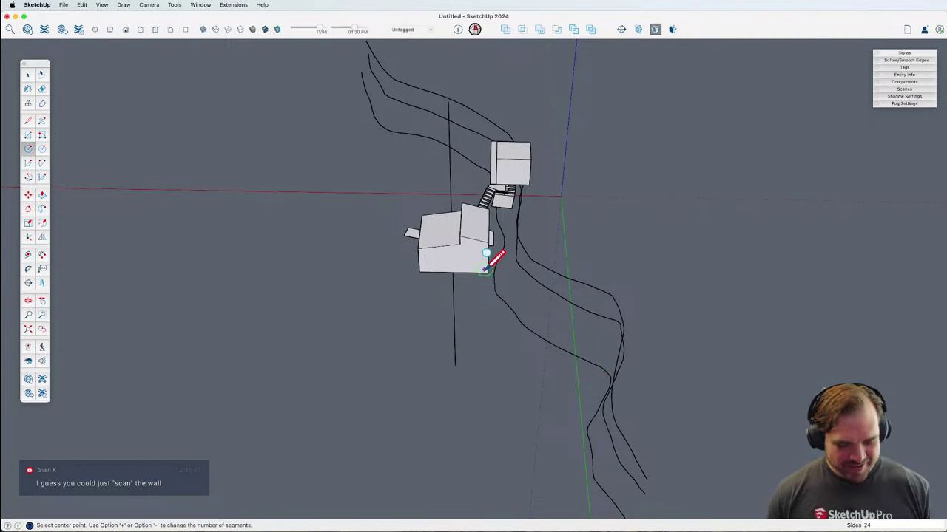
pyautogui.click(449, 139)
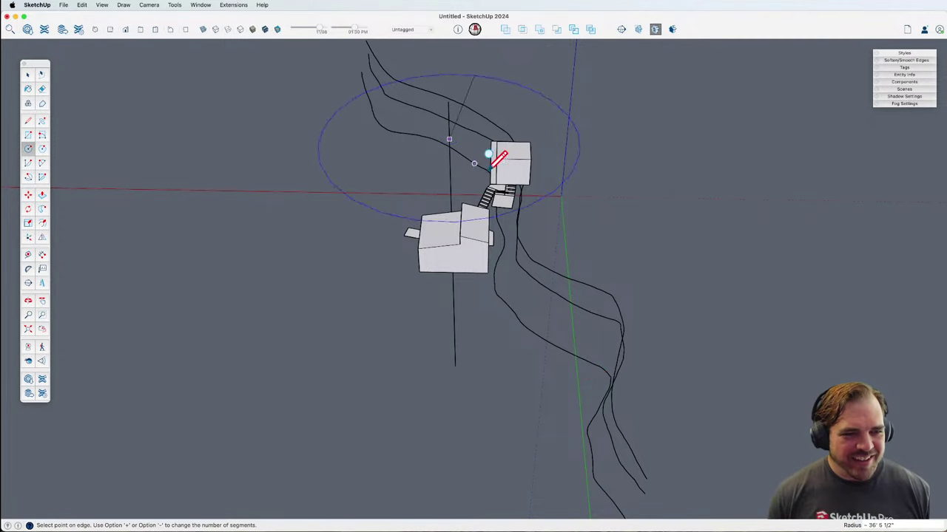
pyautogui.click(647, 466)
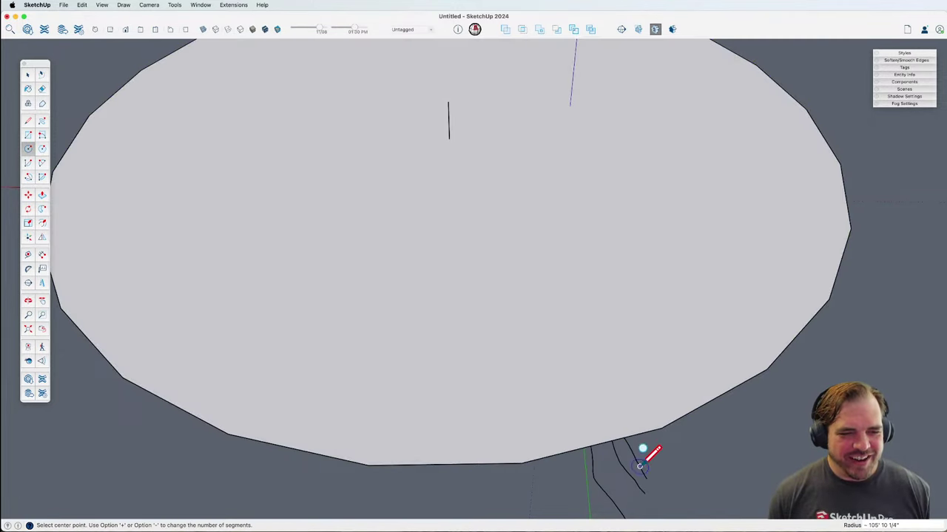
# Step: Lower the new circular face vertically by about 11' 1 5/8" so it cuts through the upper box
pyautogui.moveTo(641, 393); pyautogui.dragTo(506, 173, button='middle')
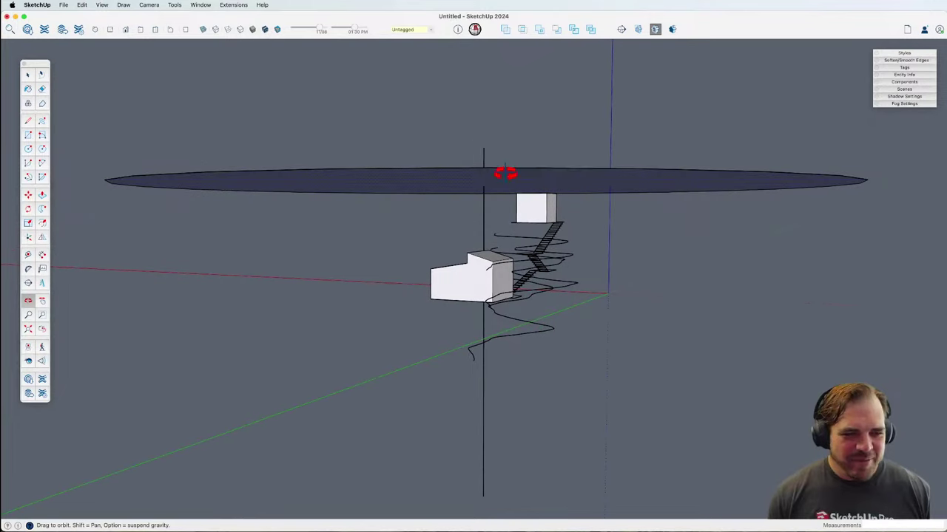
pyautogui.moveTo(575, 179); pyautogui.dragTo(596, 210, button='middle')
pyautogui.press('m')
pyautogui.click(596, 209)
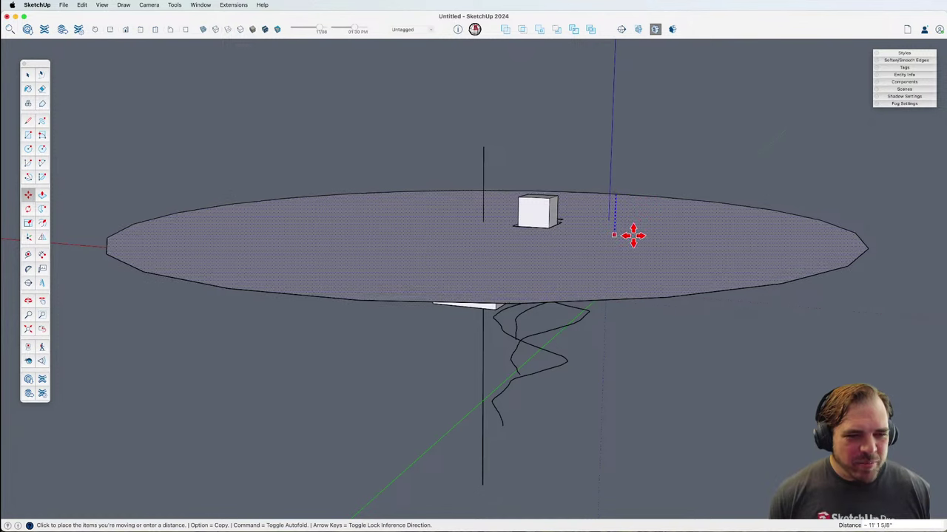
pyautogui.click(633, 235)
pyautogui.press('space')
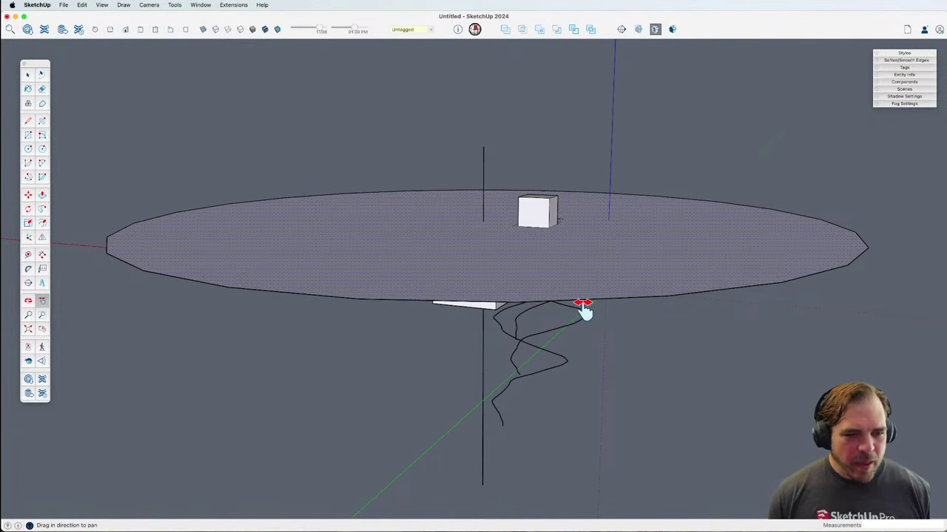
# Step: Copy the uppermost grouped contour straight up onto the lowered circular face
pyautogui.moveTo(585, 313); pyautogui.dragTo(598, 281, button='middle')
pyautogui.click(588, 283)
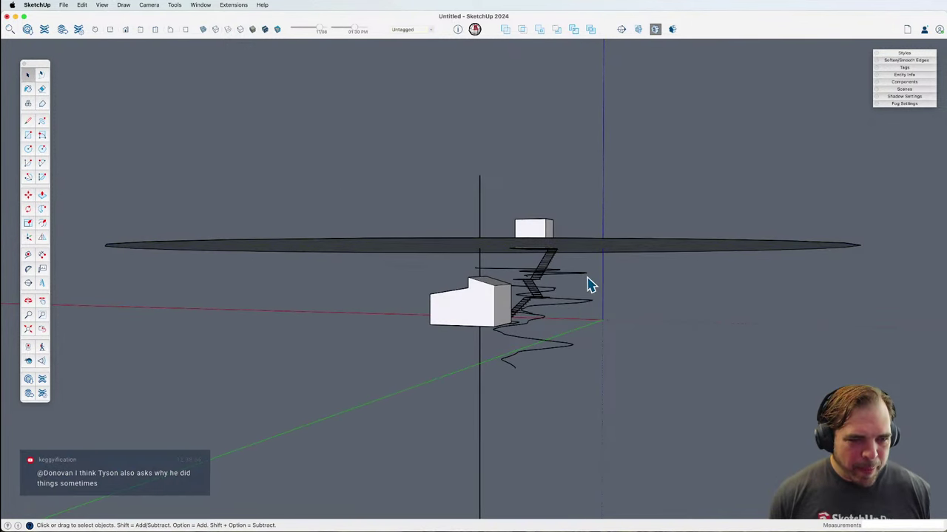
pyautogui.click(581, 281)
pyautogui.moveTo(580, 279); pyautogui.dragTo(589, 268, button='middle')
pyautogui.press('m')
pyautogui.click(590, 261)
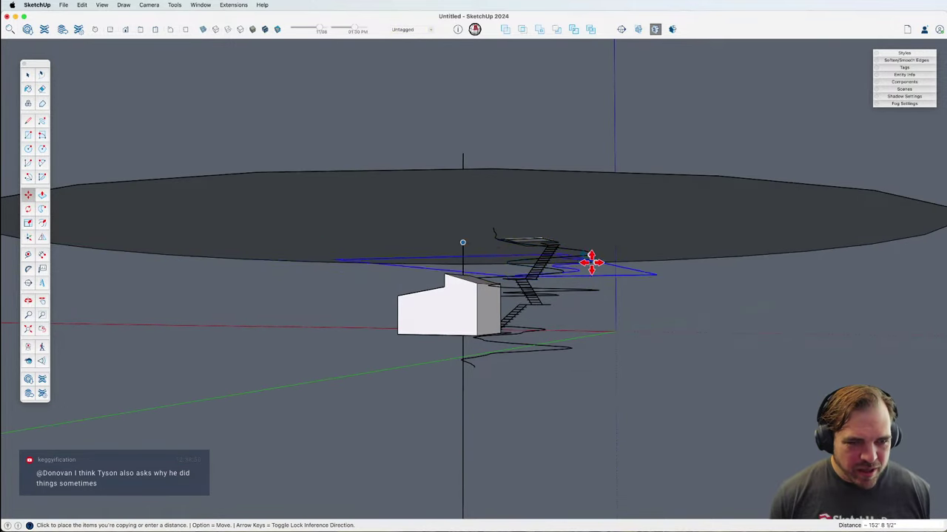
pyautogui.click(597, 205)
pyautogui.moveTo(596, 204); pyautogui.dragTo(501, 338, button='middle')
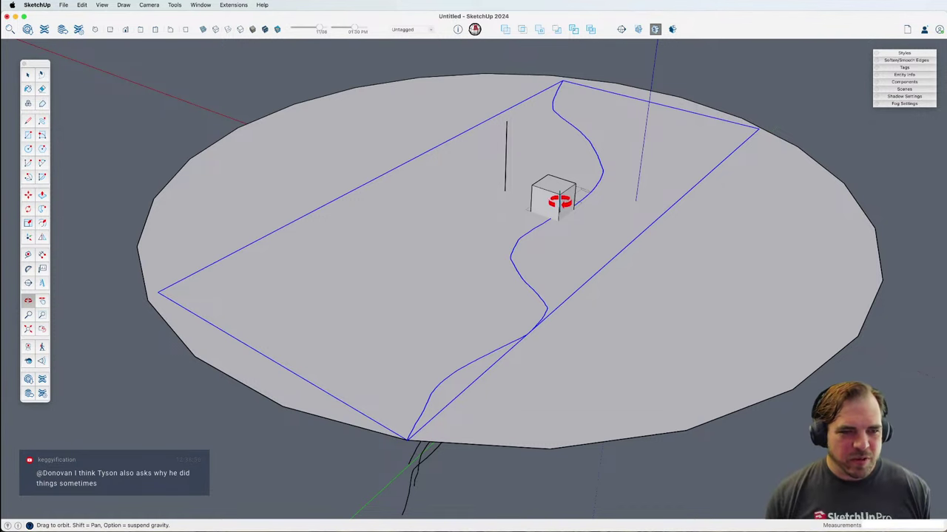
pyautogui.press('space')
pyautogui.click(515, 481)
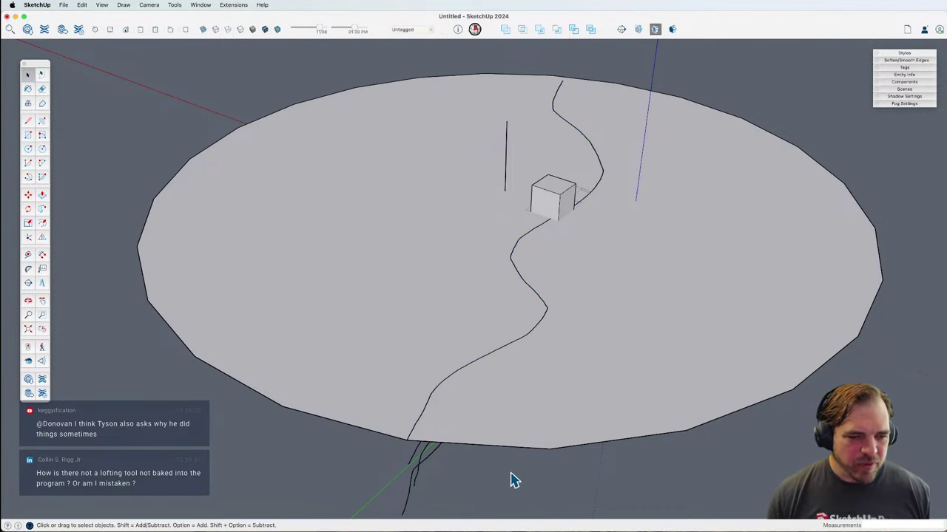
# Step: Draw the next freehand contour from front to back on the higher disc, offset slightly outward from the copied guide curve
pyautogui.click(41, 120)
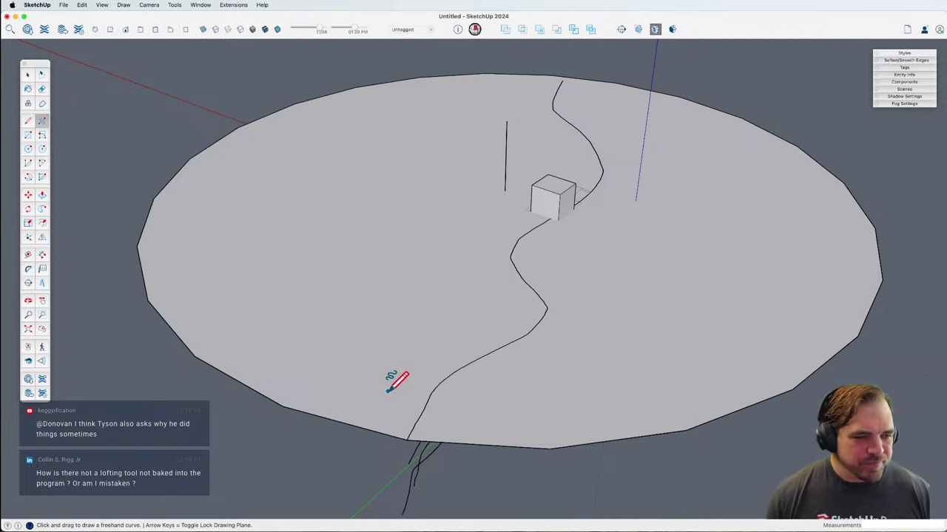
pyautogui.moveTo(415, 437); pyautogui.dragTo(442, 395)
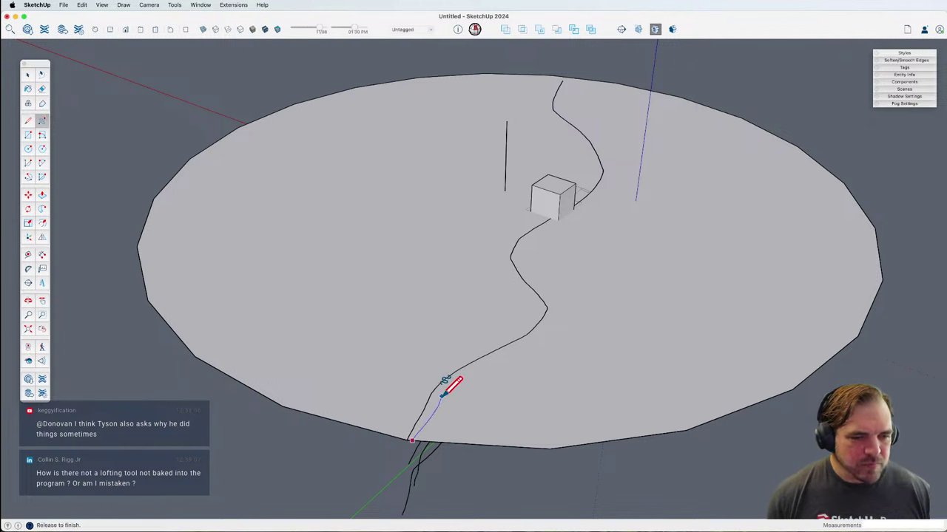
pyautogui.moveTo(471, 368); pyautogui.dragTo(508, 349)
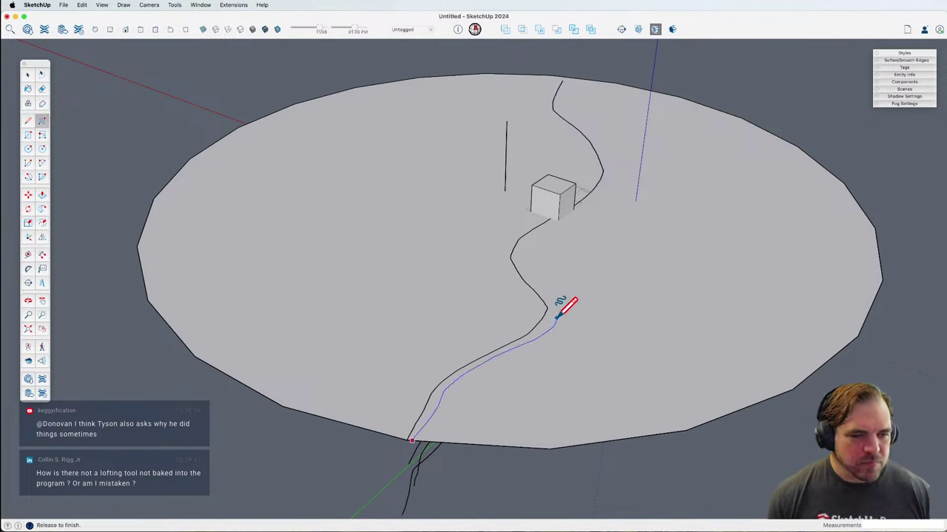
pyautogui.moveTo(545, 278); pyautogui.dragTo(529, 261)
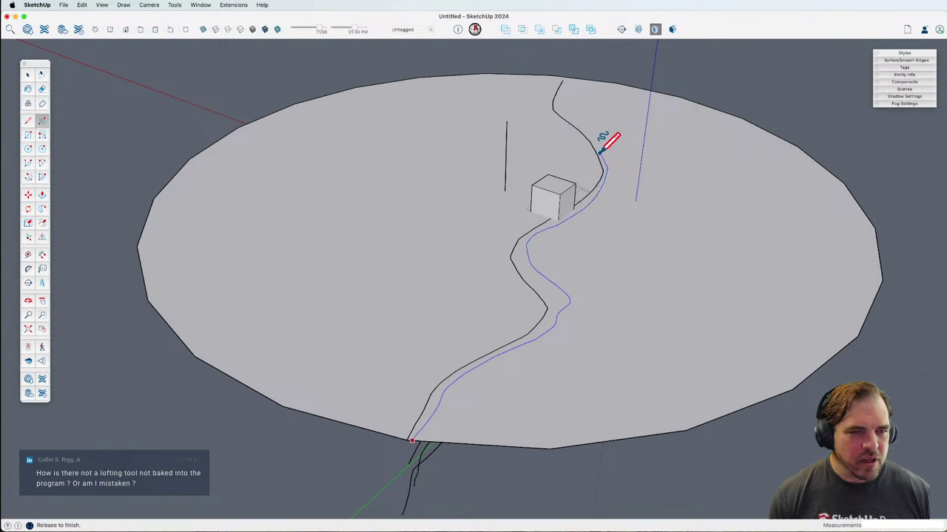
pyautogui.moveTo(594, 132)
pyautogui.mouseDown()
pyautogui.moveTo(567, 110)
pyautogui.moveTo(576, 76)
pyautogui.mouseUp()
# Step: Erase the higher disc together with the guide curve copied onto it
pyautogui.press('e')
pyautogui.click(642, 80)
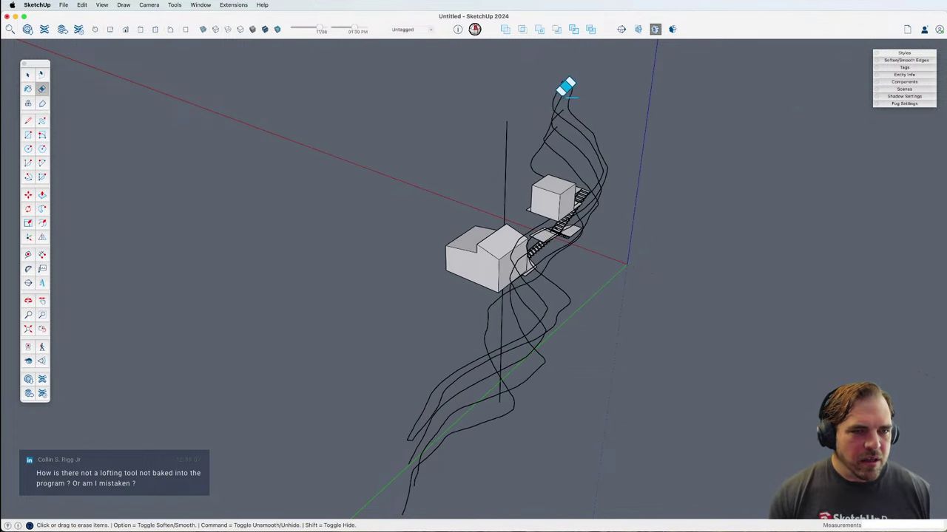
# Step: Group the newest top contour and erase the small leftover edge beside its front end
pyautogui.press('space')
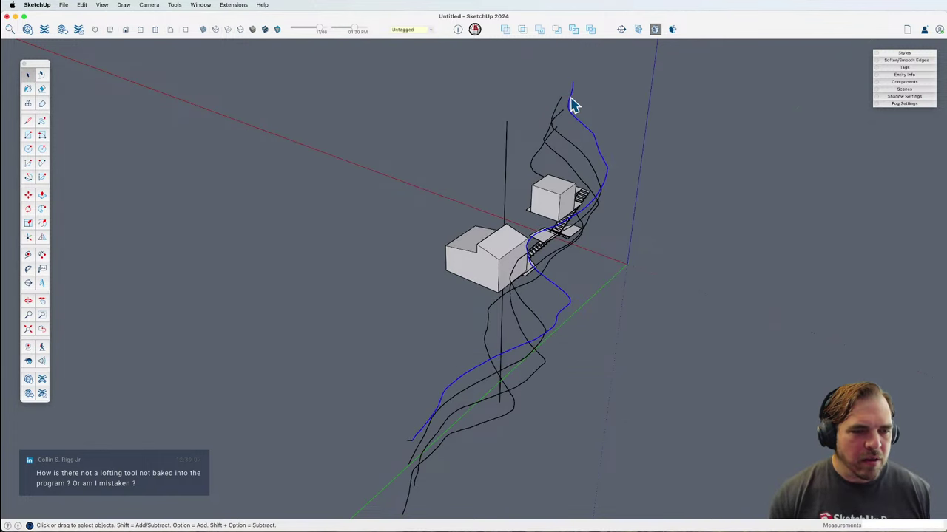
pyautogui.press('e')
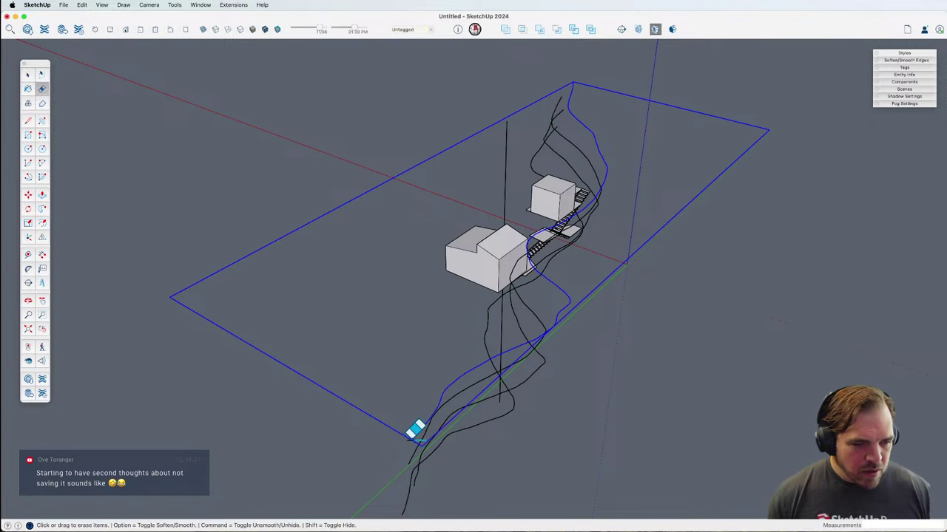
pyautogui.press('space')
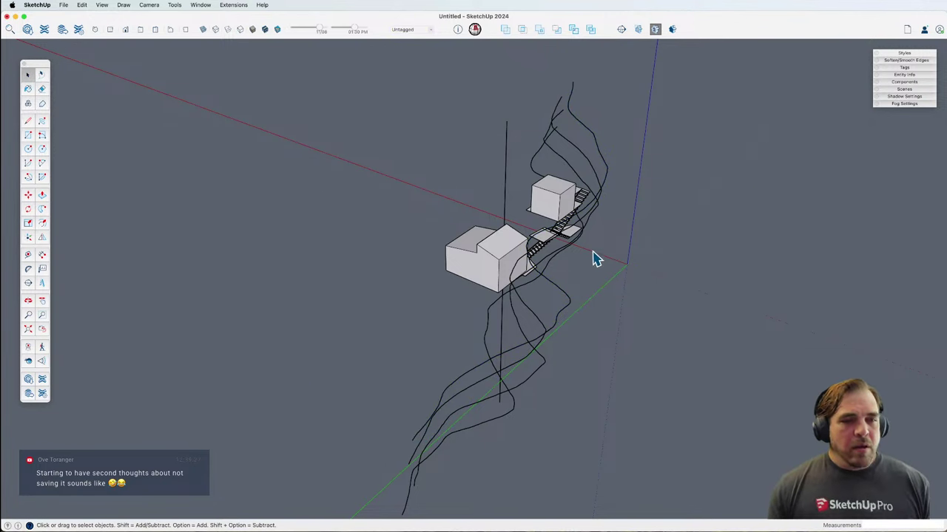
# Step: Draw a small rectangle and a separate small circle on open ground away from the houses and contours
pyautogui.click(604, 163)
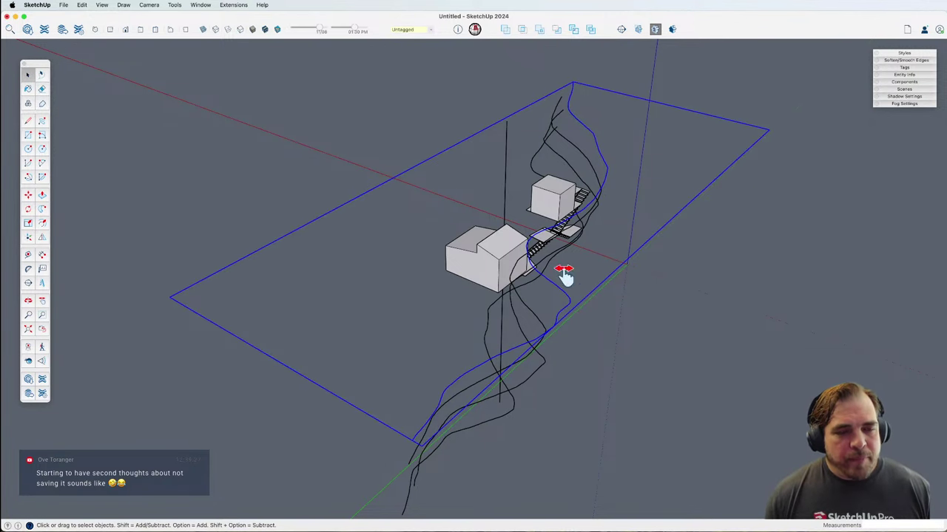
pyautogui.moveTo(564, 276); pyautogui.dragTo(551, 334, button='middle')
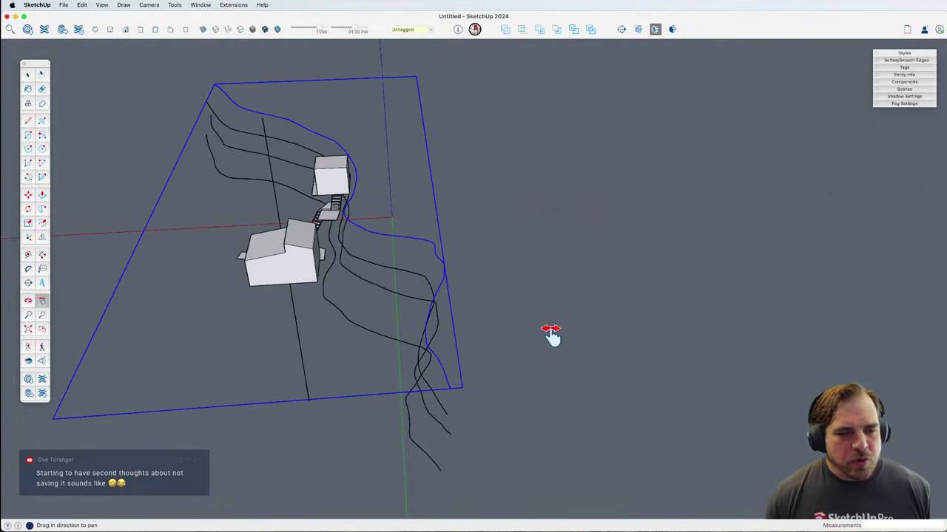
pyautogui.press('r')
pyautogui.click(605, 335)
pyautogui.click(690, 360)
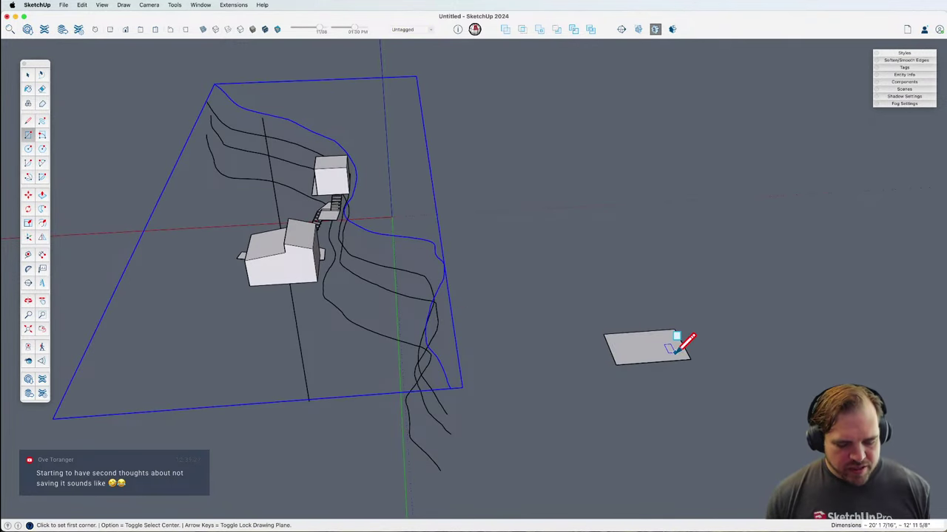
pyautogui.press('c')
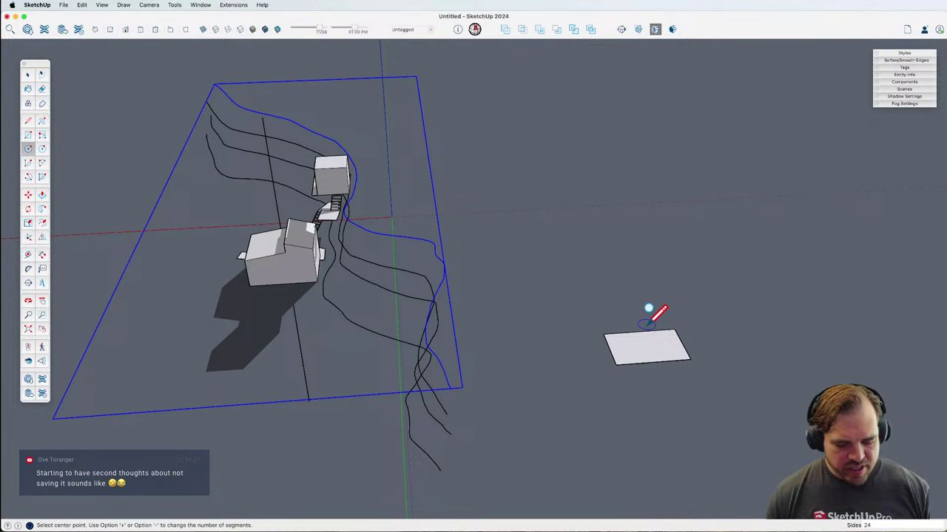
pyautogui.click(639, 299)
pyautogui.click(664, 299)
# Step: Reposition the circular face so that it floats above the small rectangle
pyautogui.press('space')
pyautogui.click(644, 309)
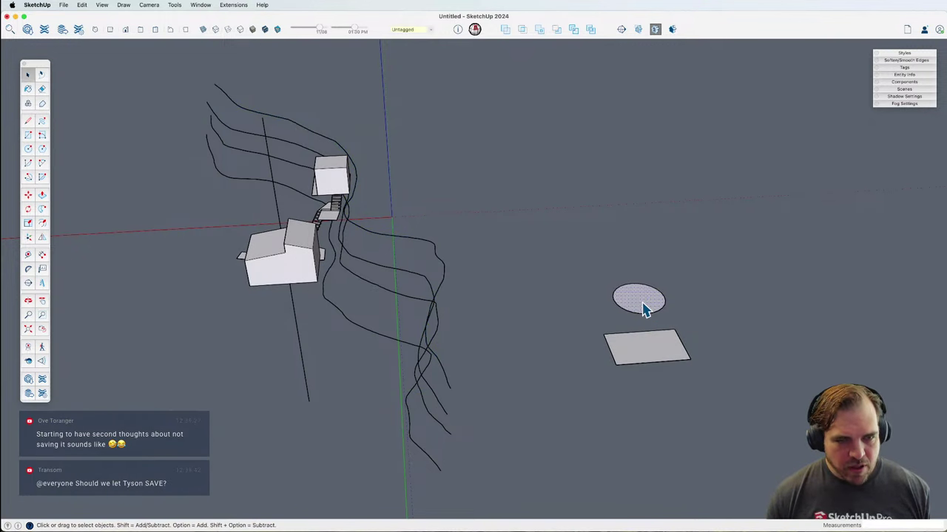
pyautogui.press('m')
pyautogui.click(643, 298)
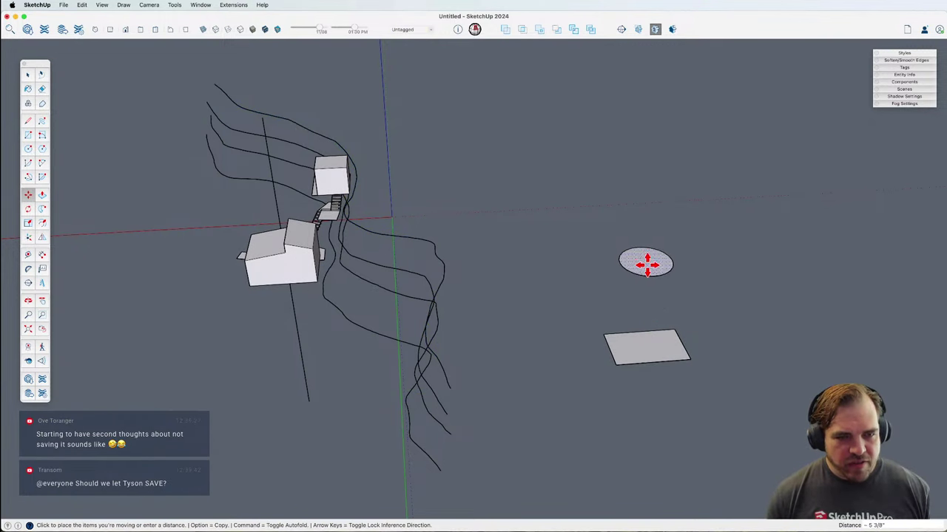
pyautogui.click(665, 299)
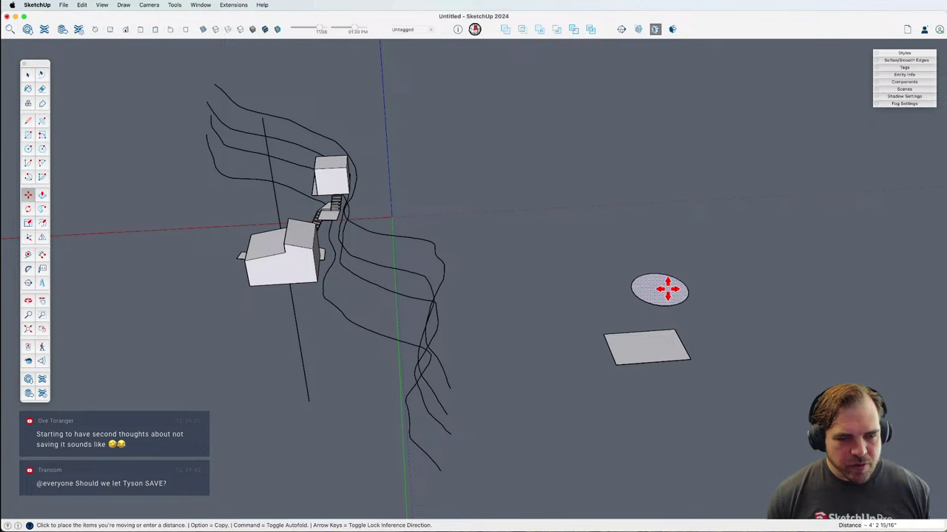
pyautogui.click(669, 290)
pyautogui.click(649, 341)
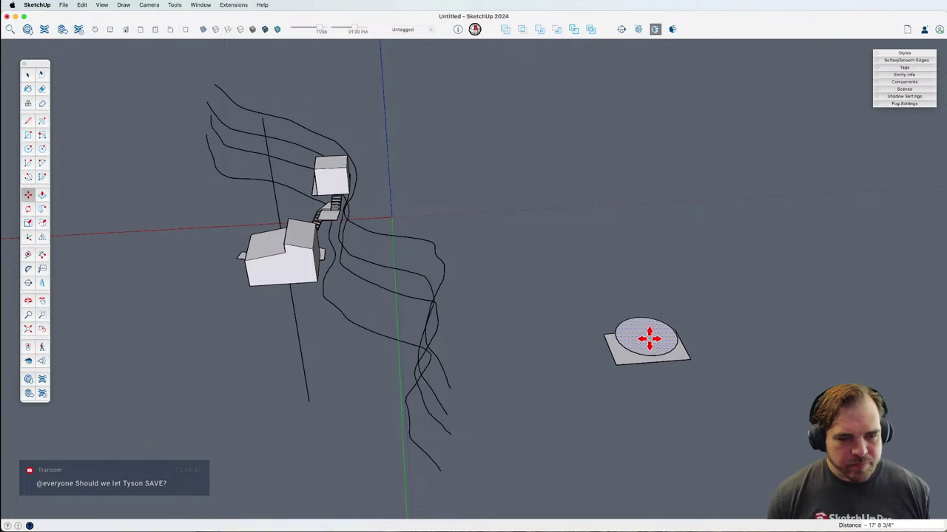
pyautogui.moveTo(655, 348)
pyautogui.mouseDown(button='middle')
pyautogui.moveTo(642, 322)
pyautogui.moveTo(688, 169)
pyautogui.moveTo(672, 344)
pyautogui.mouseUp(button='middle')
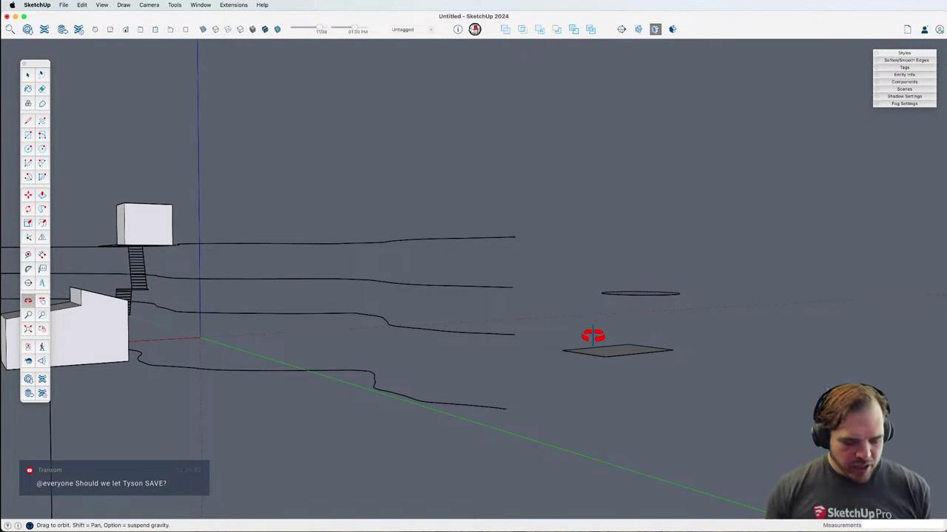
pyautogui.moveTo(619, 333); pyautogui.dragTo(577, 395, button='middle')
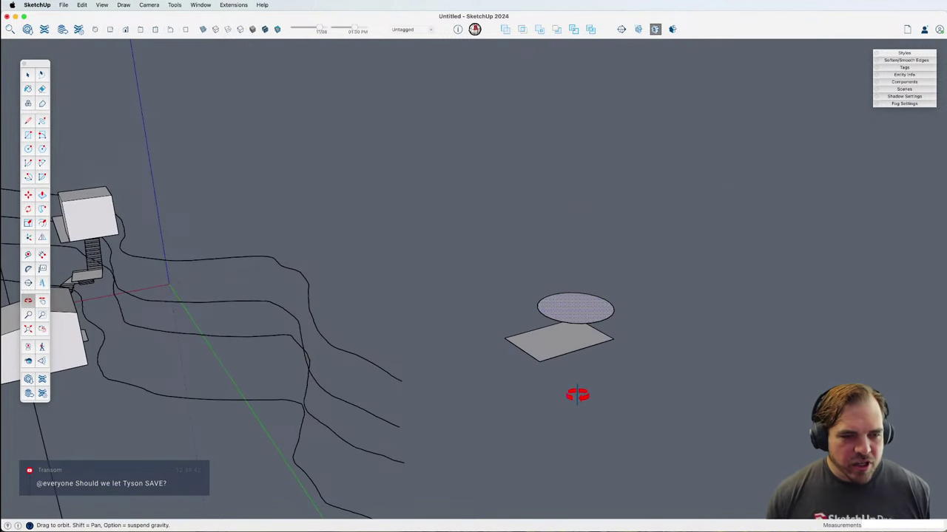
# Step: Copy the circular face straight up, and copy the rectangle to a level above both circles
pyautogui.press('m')
pyautogui.click(590, 307)
pyautogui.press('alt')
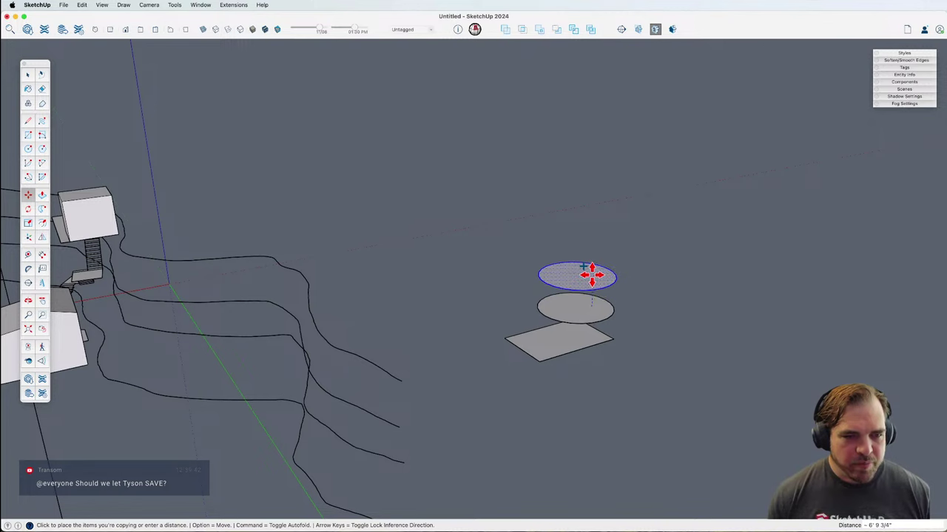
pyautogui.click(590, 288)
pyautogui.click(575, 333)
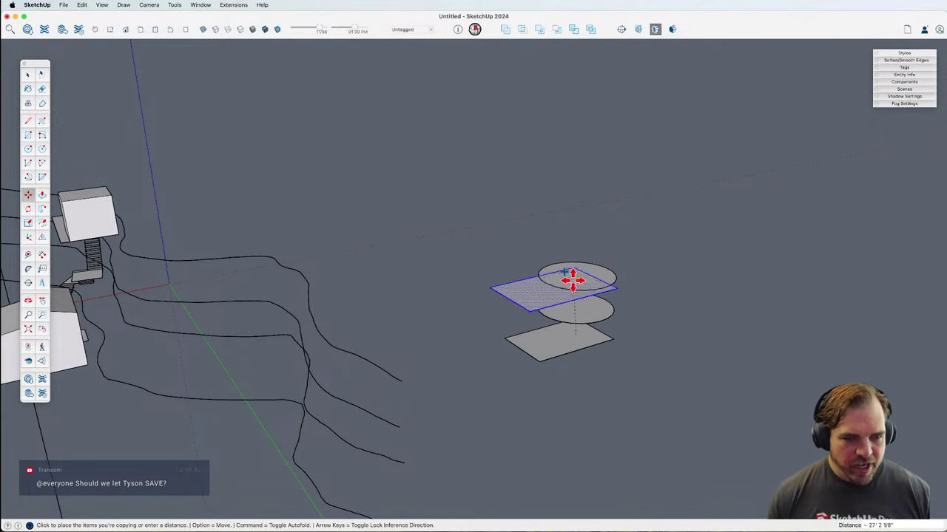
pyautogui.click(578, 228)
# Step: Shift both circular faces together sideways to centre them between the lower and upper rectangles
pyautogui.press('space')
pyautogui.moveTo(634, 361); pyautogui.dragTo(490, 210)
pyautogui.moveTo(526, 279); pyautogui.dragTo(556, 256, button='middle')
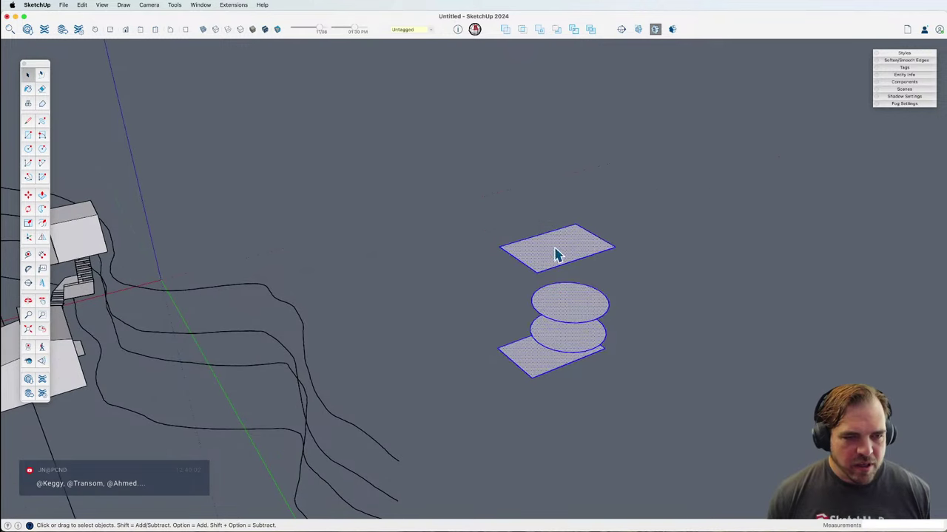
pyautogui.click(555, 256)
pyautogui.moveTo(579, 310); pyautogui.dragTo(566, 353, button='middle')
pyautogui.click(543, 317)
pyautogui.keyDown('alt'); pyautogui.click(538, 298); pyautogui.keyUp('alt')
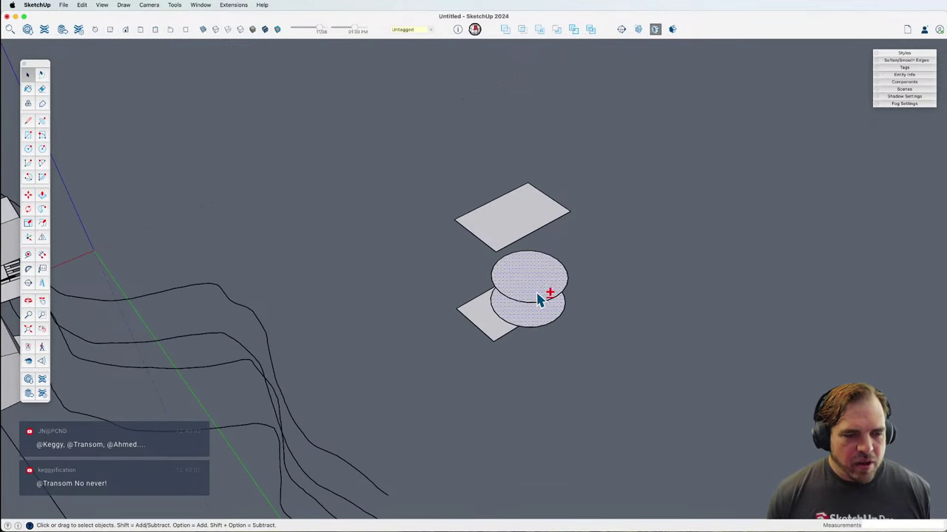
pyautogui.press('m')
pyautogui.click(545, 287)
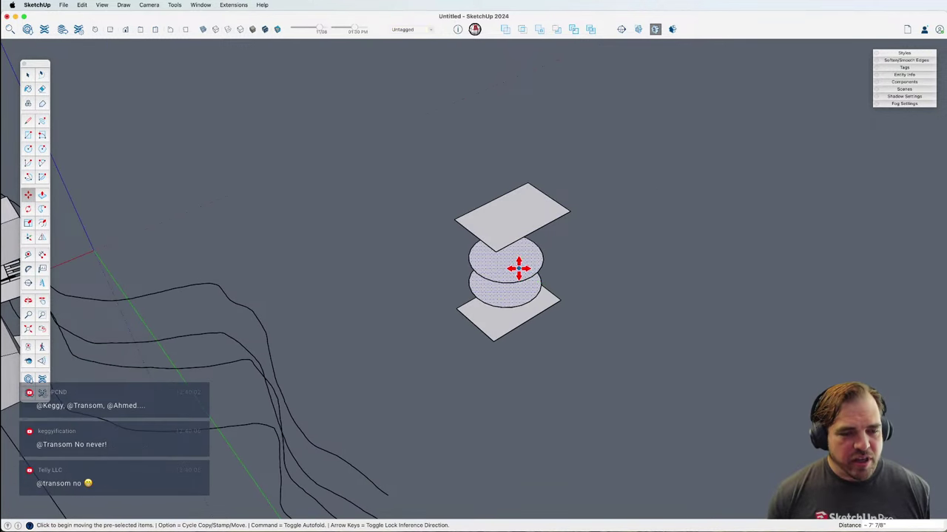
pyautogui.click(530, 261)
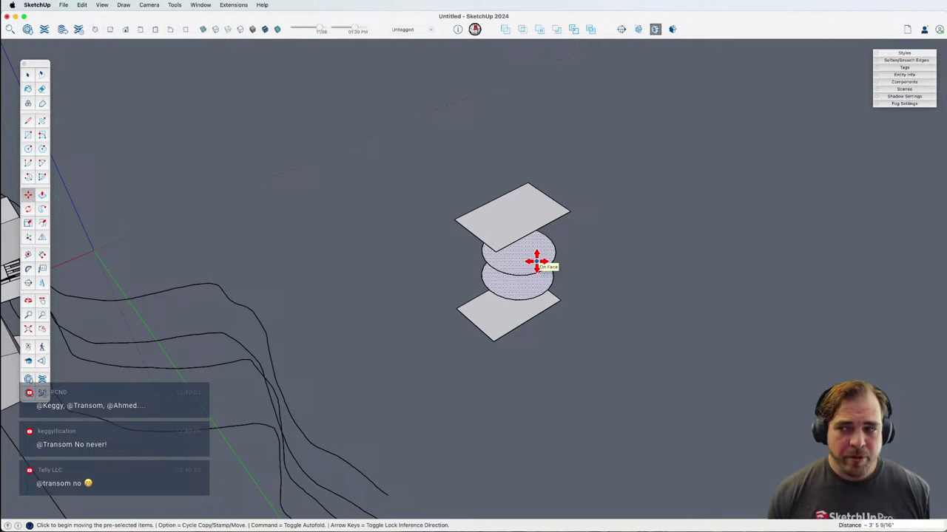
# Step: Delete the faces of both circles and both rectangles, keeping only their outlines
pyautogui.press('space')
pyautogui.press('super+t')
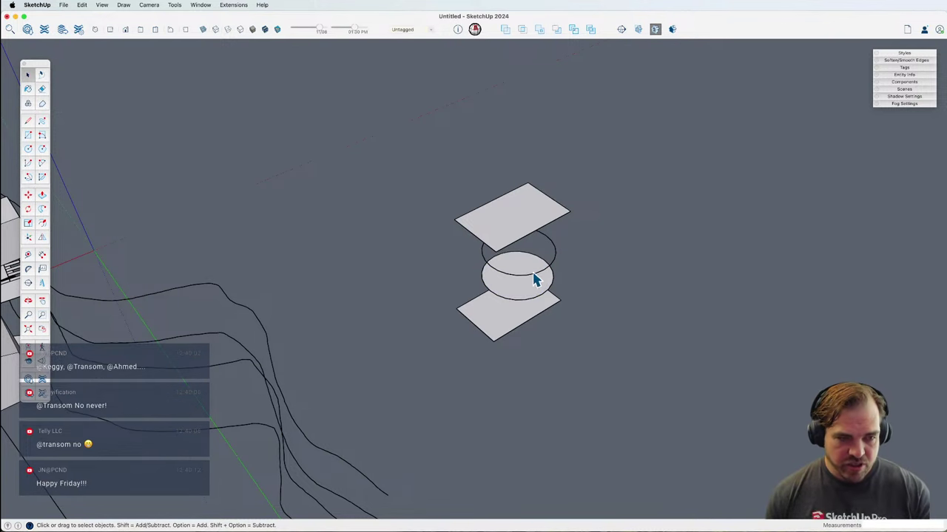
pyautogui.click(505, 335)
pyautogui.press('Delete')
pyautogui.click(503, 217)
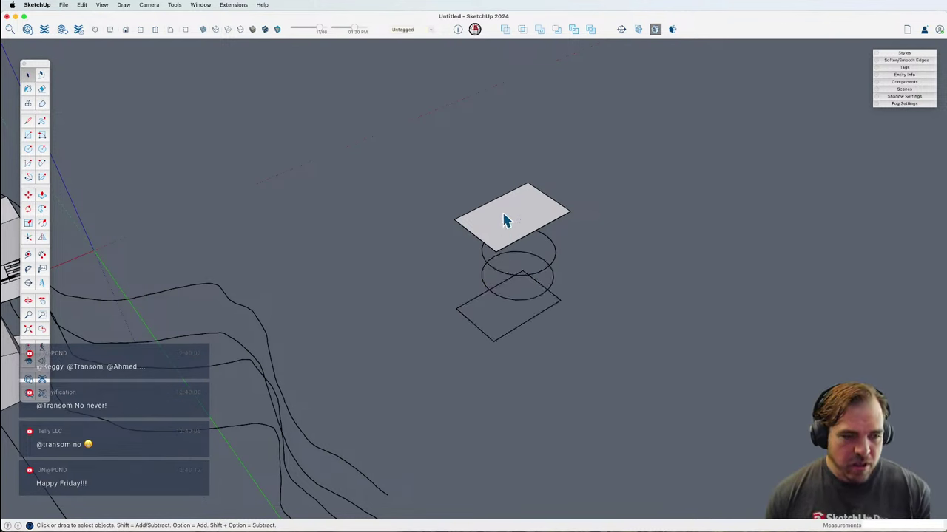
pyautogui.press('Delete')
# Step: Erase the stack of two rectangle outlines and two circle outlines beside the model
pyautogui.moveTo(558, 294); pyautogui.dragTo(508, 199, button='middle')
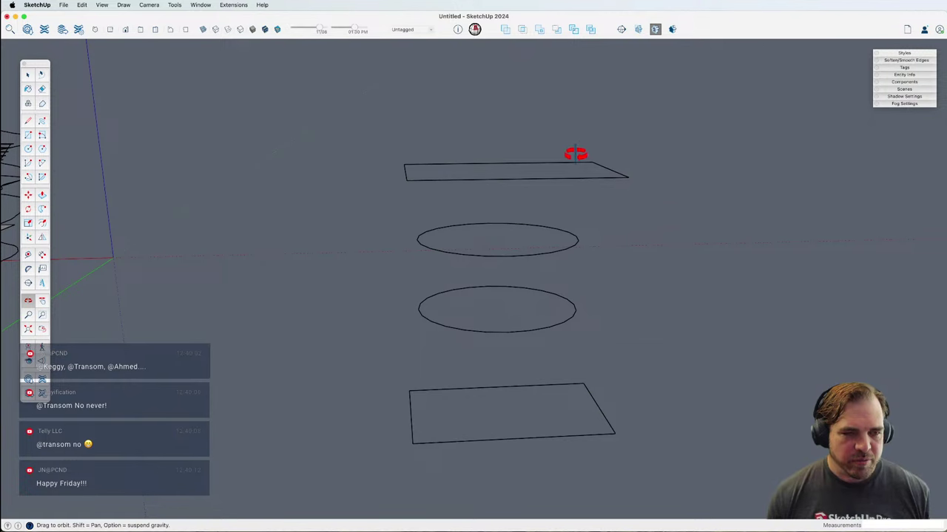
pyautogui.moveTo(574, 295); pyautogui.dragTo(563, 306)
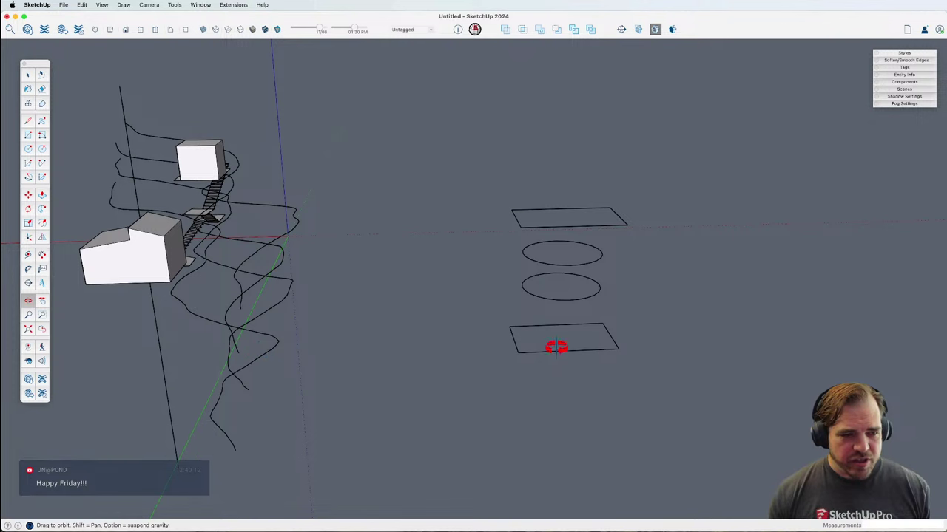
pyautogui.press('space')
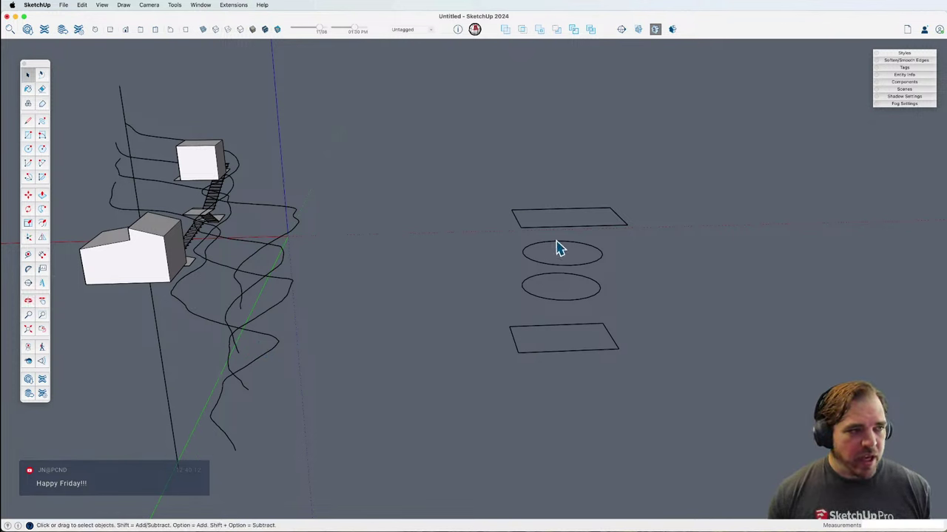
pyautogui.moveTo(735, 406); pyautogui.dragTo(484, 144)
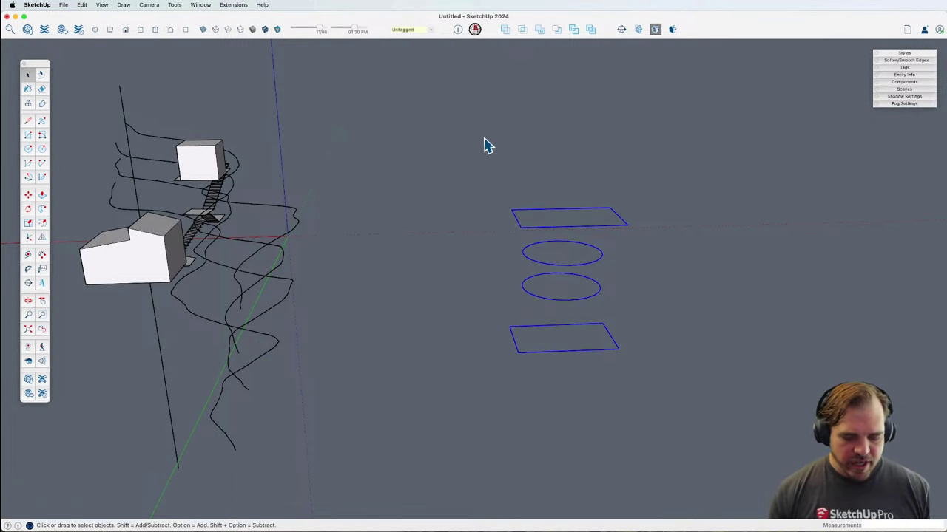
pyautogui.press('Delete')
# Step: Draw a horizontal circle of about 104' 7" radius centred near the upper end of the vertical line by the houses
pyautogui.moveTo(419, 244); pyautogui.dragTo(492, 311, button='middle')
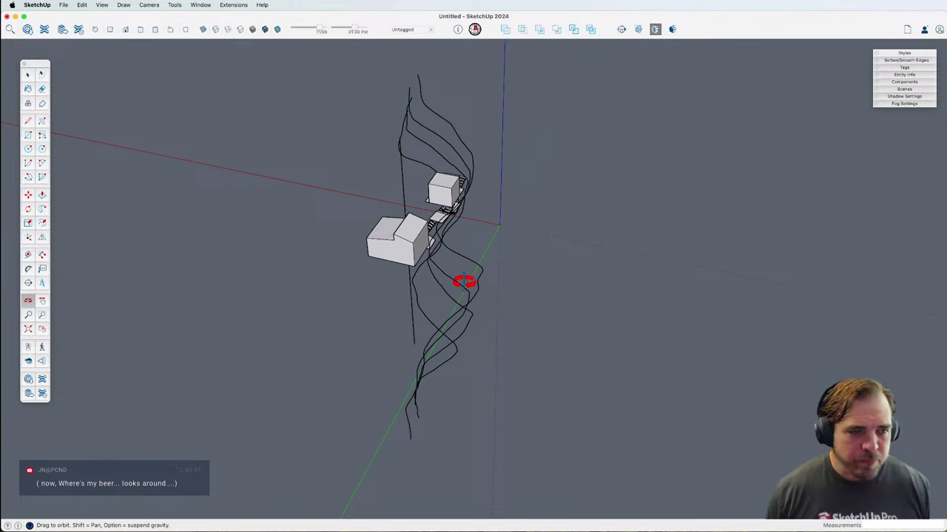
pyautogui.moveTo(464, 281); pyautogui.dragTo(603, 172)
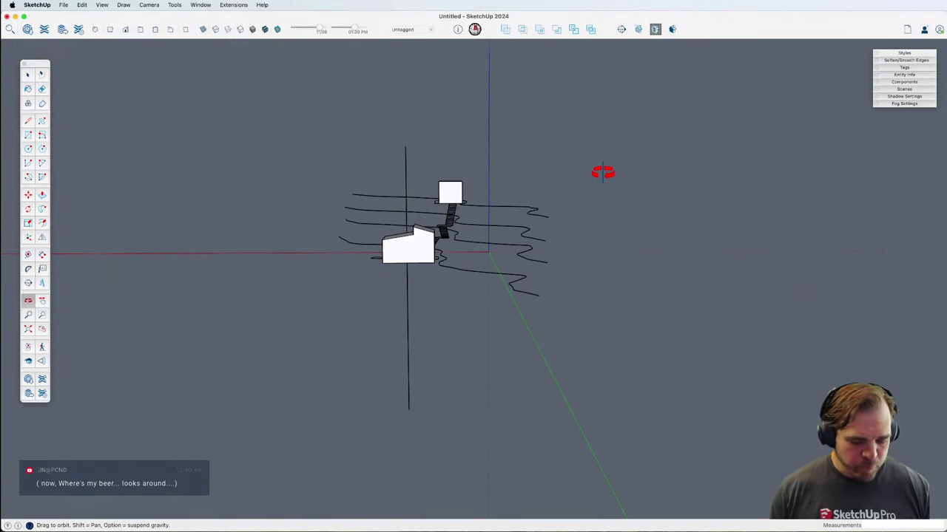
pyautogui.press('c')
pyautogui.moveTo(412, 165); pyautogui.dragTo(382, 384, button='middle')
pyautogui.click(399, 205)
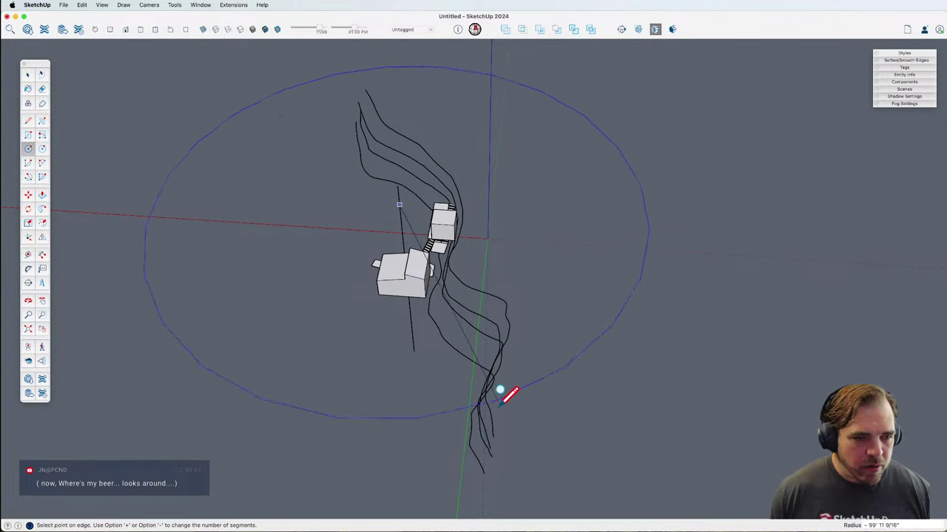
pyautogui.click(495, 419)
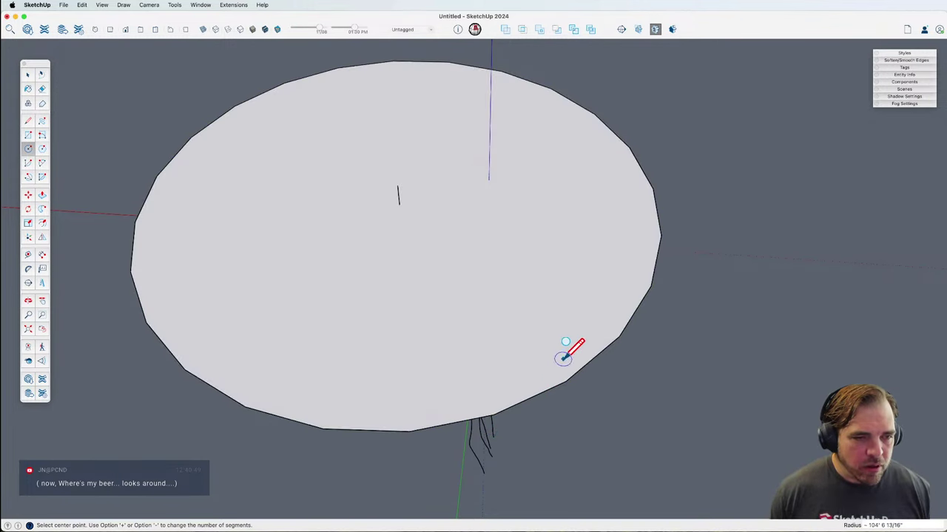
# Step: Move the new large disc down about 3' 10" so it cuts through the upper house
pyautogui.moveTo(566, 349); pyautogui.dragTo(551, 224, button='middle')
pyautogui.press('m')
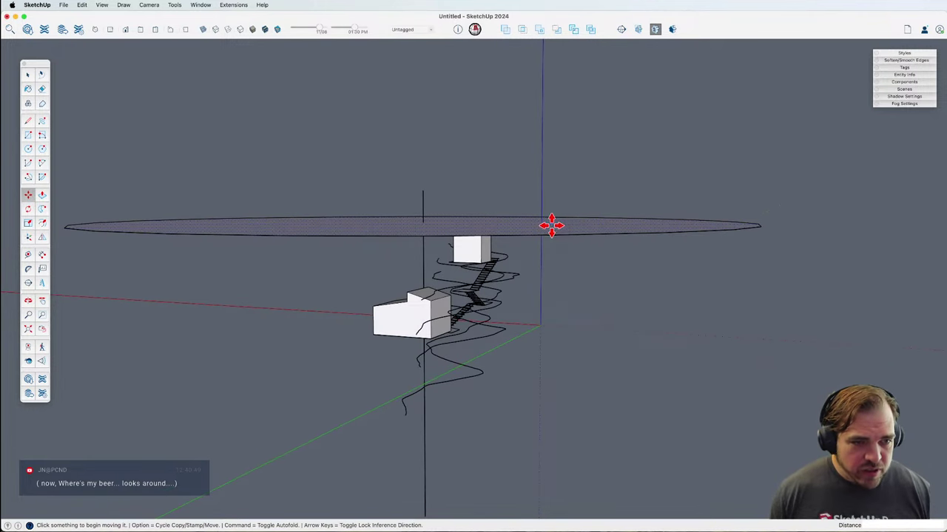
pyautogui.click(551, 226)
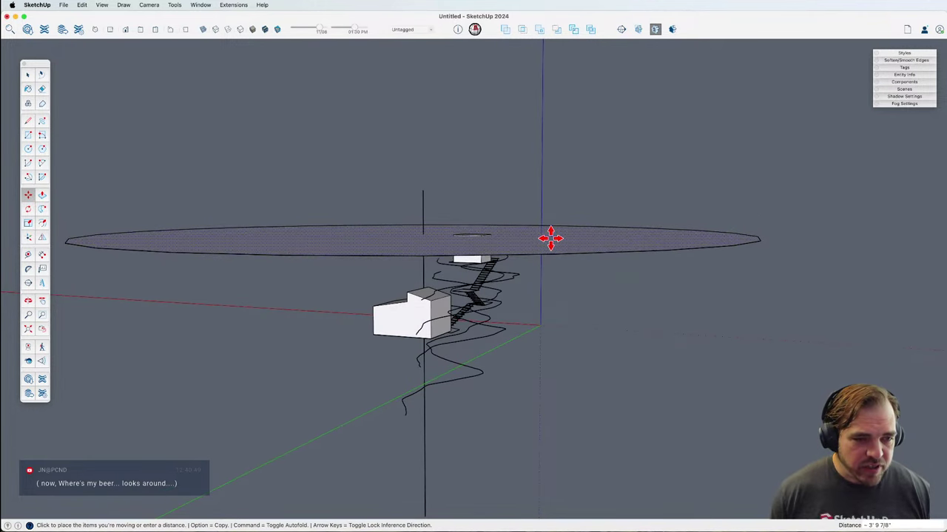
pyautogui.click(550, 238)
# Step: Copy the uppermost grouped contour straight up onto the lowered disc as a guide curve
pyautogui.press('space')
pyautogui.click(536, 272)
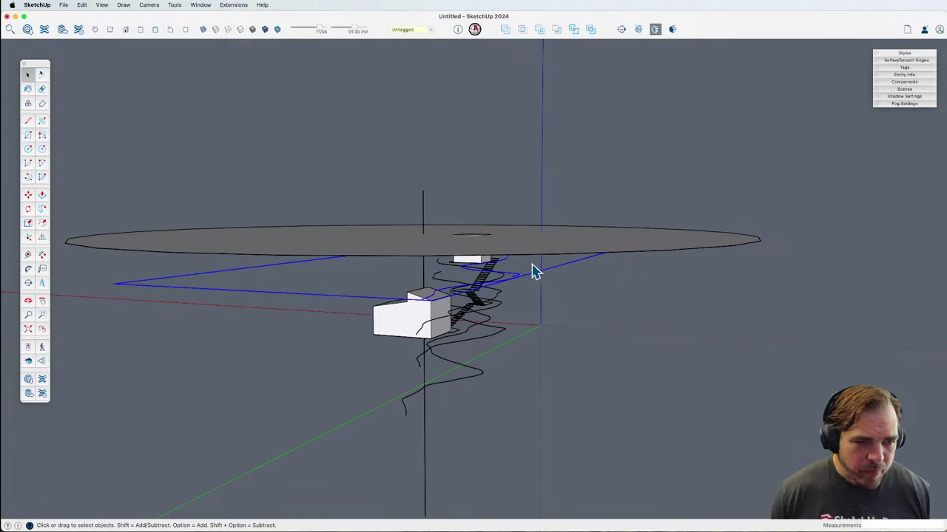
pyautogui.press('m')
pyautogui.click(505, 259)
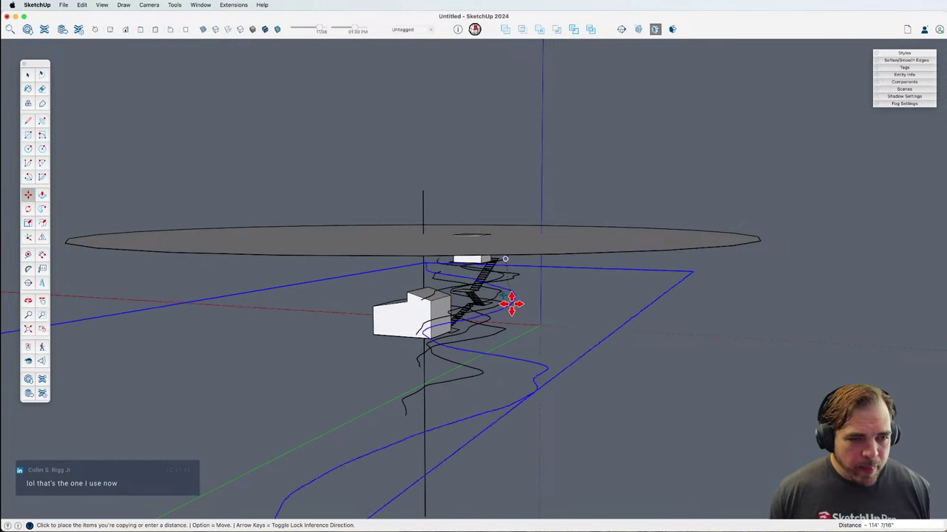
pyautogui.click(534, 243)
pyautogui.press('o')
pyautogui.moveTo(534, 264); pyautogui.dragTo(510, 385)
pyautogui.press('space')
pyautogui.click(698, 416)
# Step: Draw a freehand contour across the large disc, following the guide curve closely on the side facing away from the houses
pyautogui.press('o')
pyautogui.moveTo(570, 380); pyautogui.dragTo(556, 358)
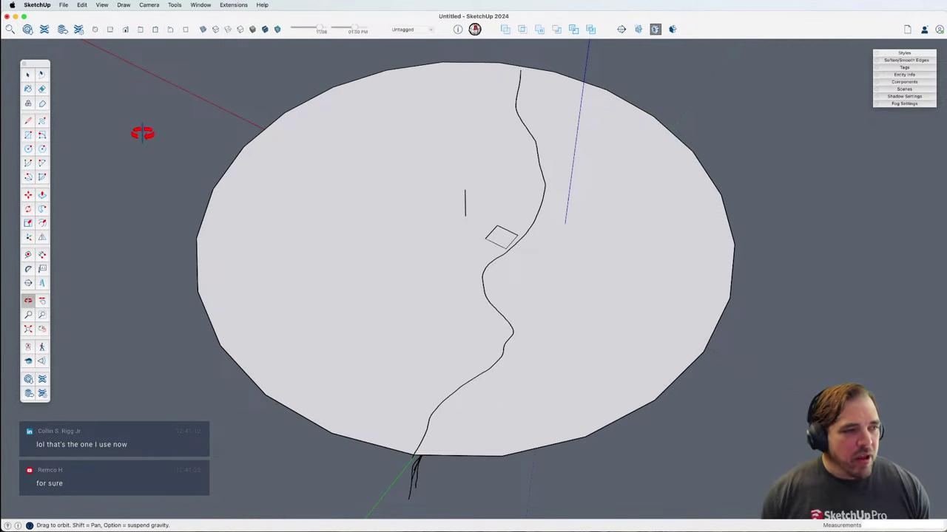
pyautogui.click(42, 121)
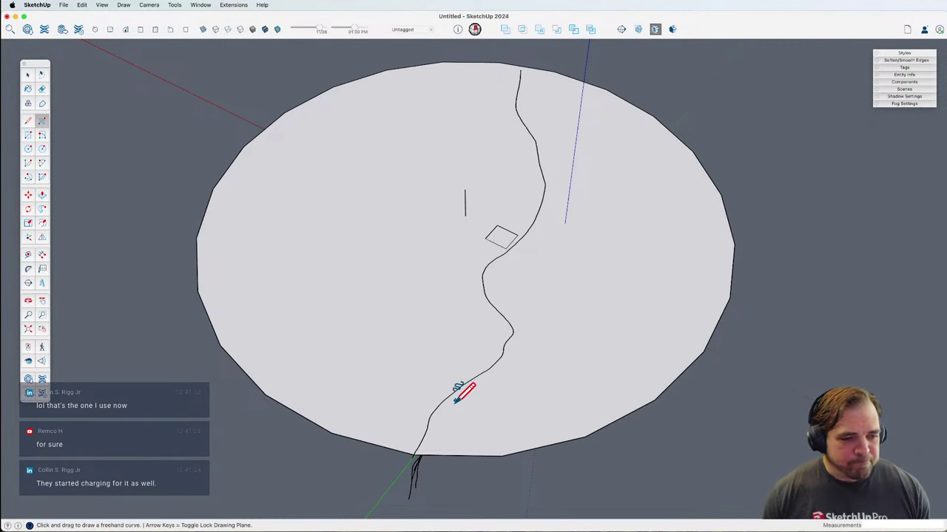
pyautogui.scroll(4, 434, 432)
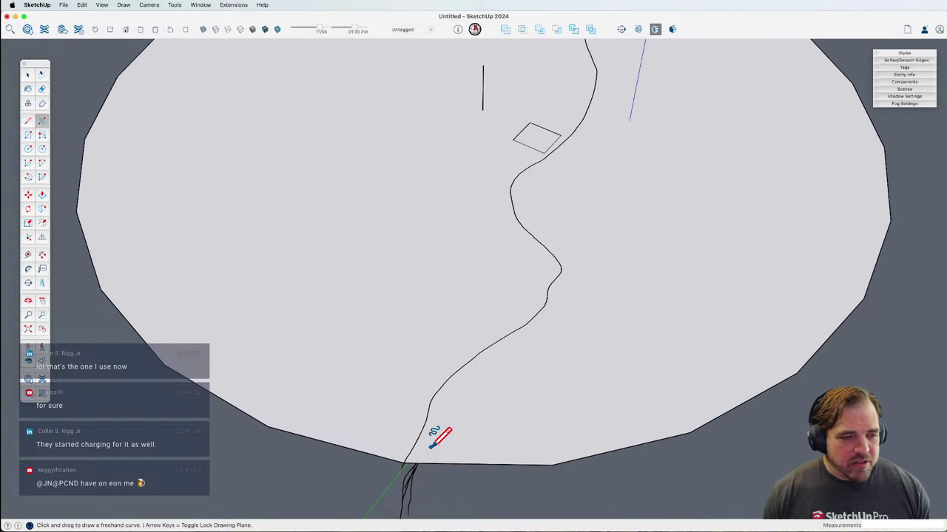
pyautogui.scroll(-1, 425, 448)
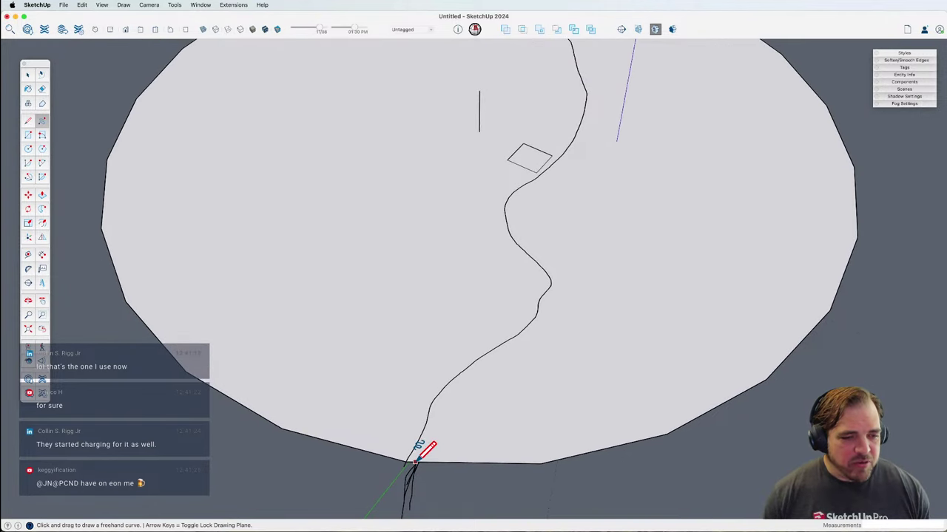
pyautogui.moveTo(415, 459)
pyautogui.mouseDown()
pyautogui.moveTo(431, 416)
pyautogui.moveTo(461, 380)
pyautogui.moveTo(509, 347)
pyautogui.moveTo(551, 298)
pyautogui.moveTo(528, 239)
pyautogui.mouseUp()
pyautogui.scroll(-3, 528, 238)
pyautogui.scroll(-1, 527, 237)
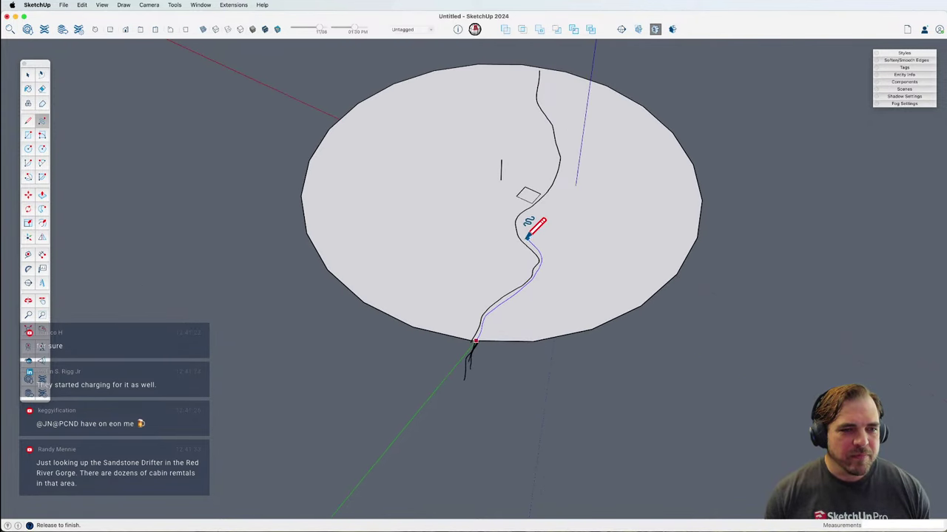
pyautogui.moveTo(551, 195)
pyautogui.mouseDown()
pyautogui.moveTo(566, 178)
pyautogui.moveTo(559, 112)
pyautogui.mouseUp()
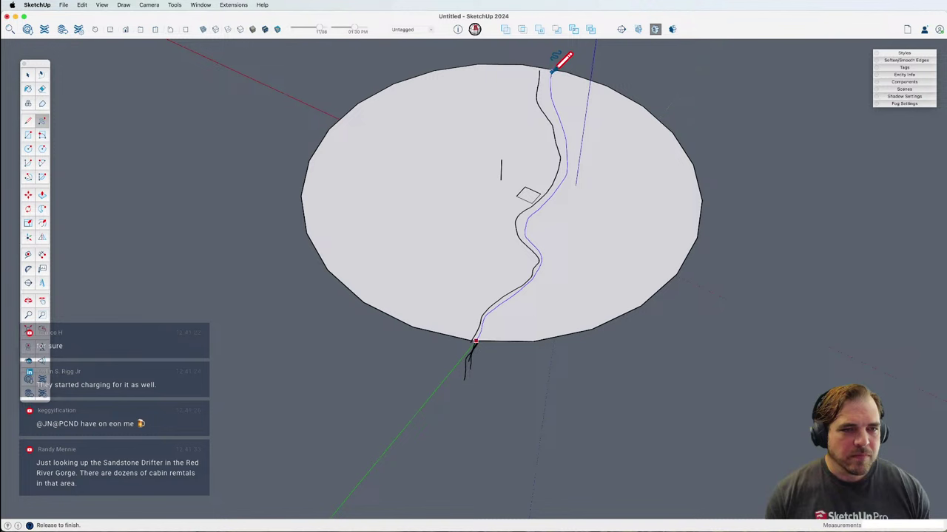
pyautogui.moveTo(552, 71); pyautogui.dragTo(554, 71)
# Step: Erase the large disc and the guide curve copy, and select the new freehand contour for grouping
pyautogui.press('e')
pyautogui.click(621, 99)
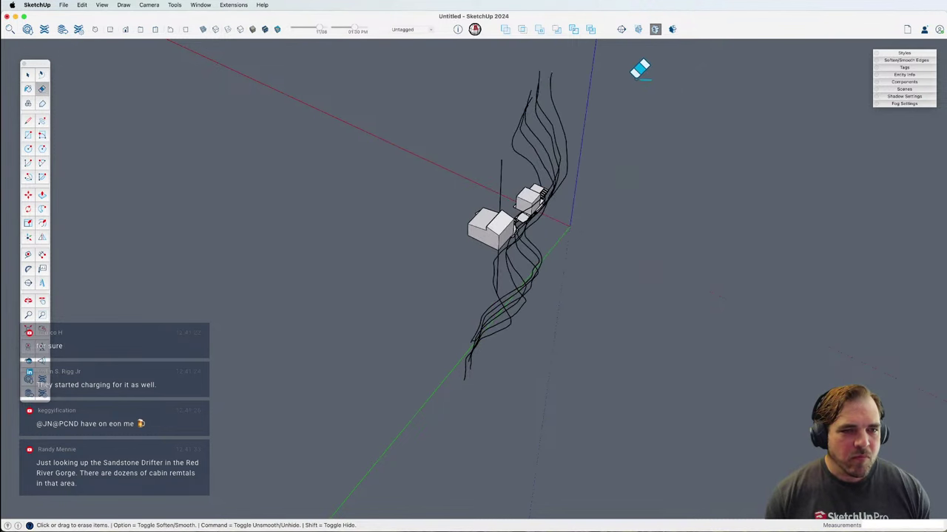
pyautogui.press('space')
pyautogui.click(552, 97)
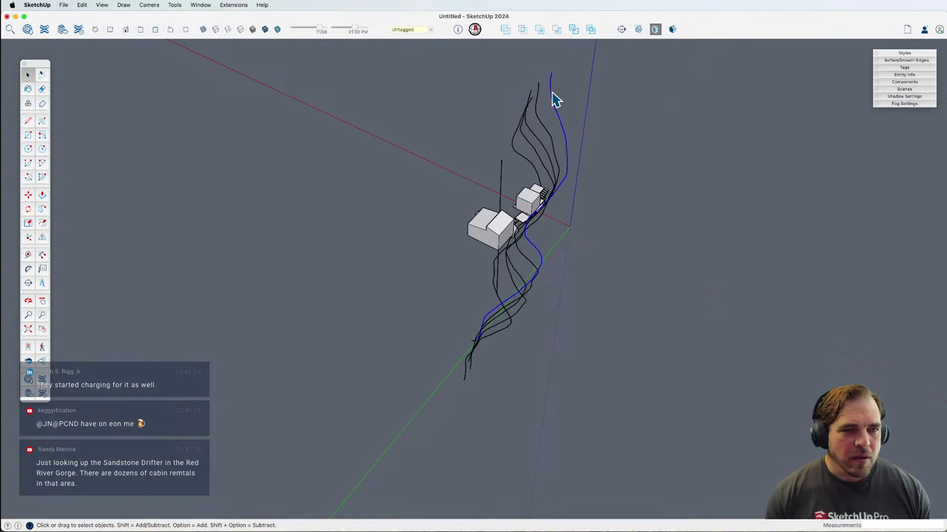
# Step: Clean up the leftover edge at the near end of the new grouped contour
pyautogui.moveTo(557, 100); pyautogui.dragTo(702, 171, button='middle')
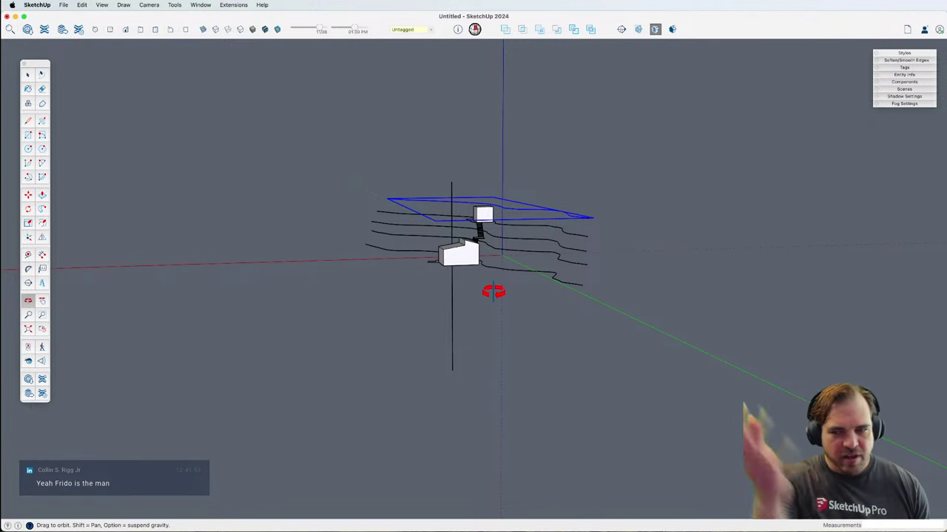
pyautogui.moveTo(493, 291)
pyautogui.mouseDown()
pyautogui.moveTo(545, 293)
pyautogui.moveTo(355, 345)
pyautogui.moveTo(332, 502)
pyautogui.moveTo(391, 401)
pyautogui.moveTo(377, 457)
pyautogui.moveTo(289, 441)
pyautogui.moveTo(195, 488)
pyautogui.moveTo(437, 288)
pyautogui.moveTo(558, 306)
pyautogui.moveTo(510, 341)
pyautogui.moveTo(421, 369)
pyautogui.mouseUp()
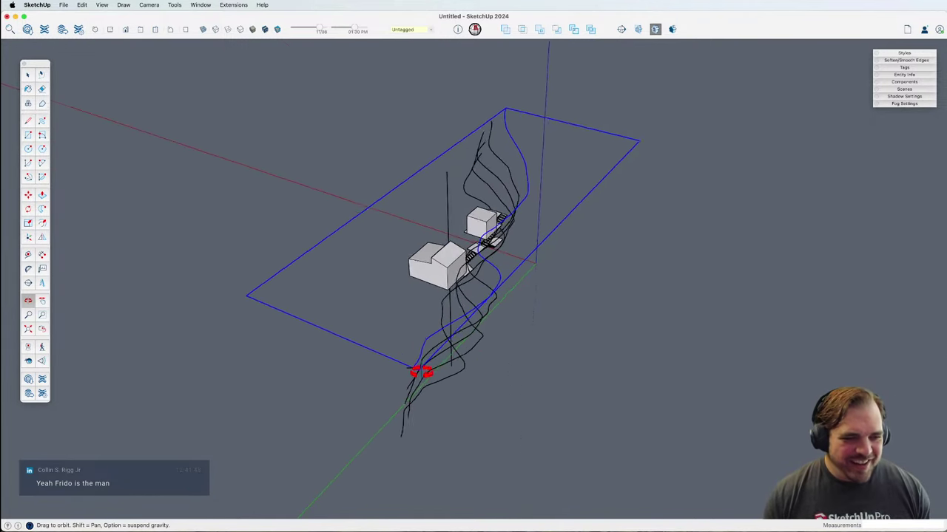
pyautogui.scroll(3, 416, 364)
pyautogui.press('e')
pyautogui.click(399, 352)
pyautogui.moveTo(431, 359); pyautogui.dragTo(433, 321, button='middle')
pyautogui.press('space')
pyautogui.press('super+z')
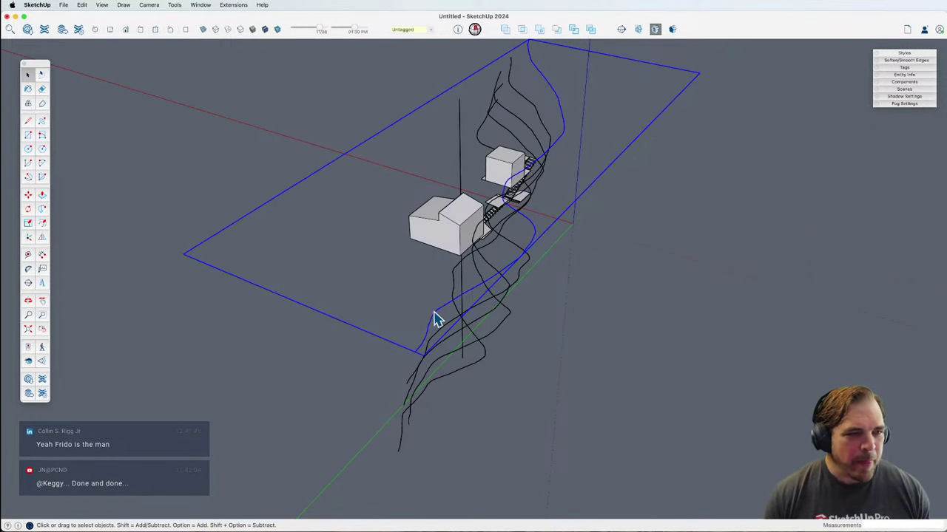
# Step: Draw a horizontal circle of about 104' 7" radius centred near the upper end of the vertical line
pyautogui.press('c')
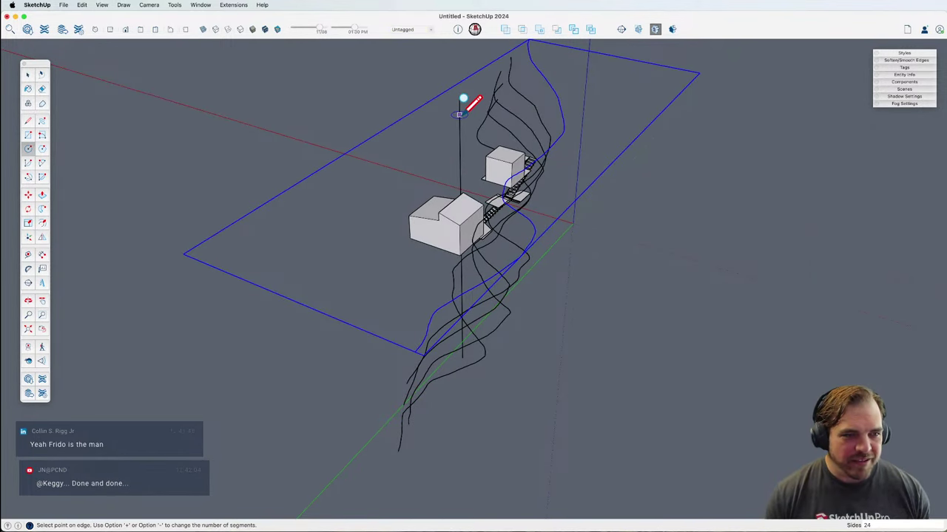
pyautogui.click(458, 115)
pyautogui.click(449, 327)
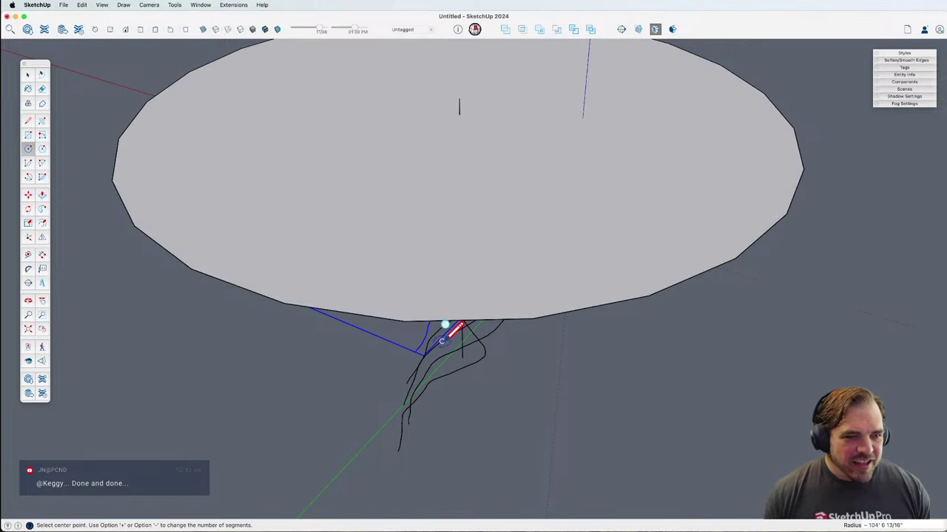
# Step: Lower the new large disc slightly along the vertical line to set the next contour height
pyautogui.moveTo(456, 281); pyautogui.dragTo(541, 190, button='middle')
pyautogui.press('space')
pyautogui.press('m')
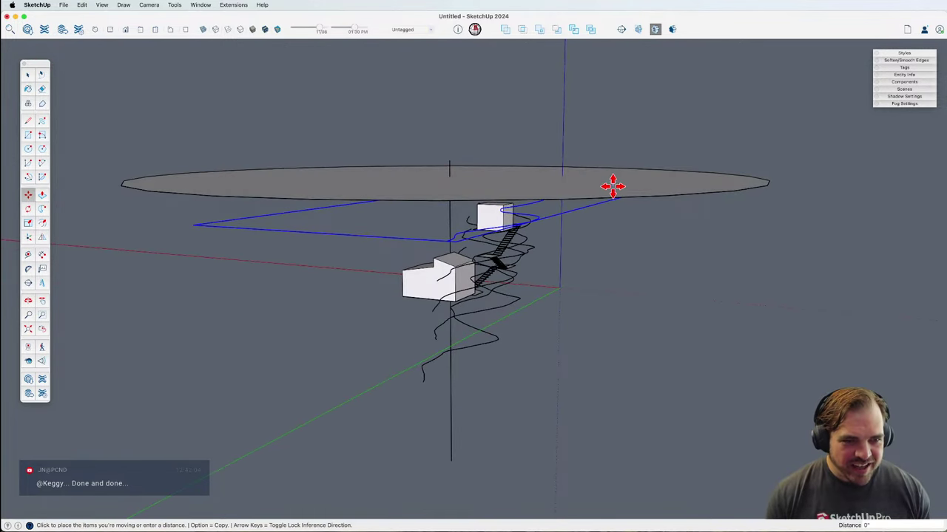
pyautogui.click(613, 189)
pyautogui.press('space')
pyautogui.click(614, 190)
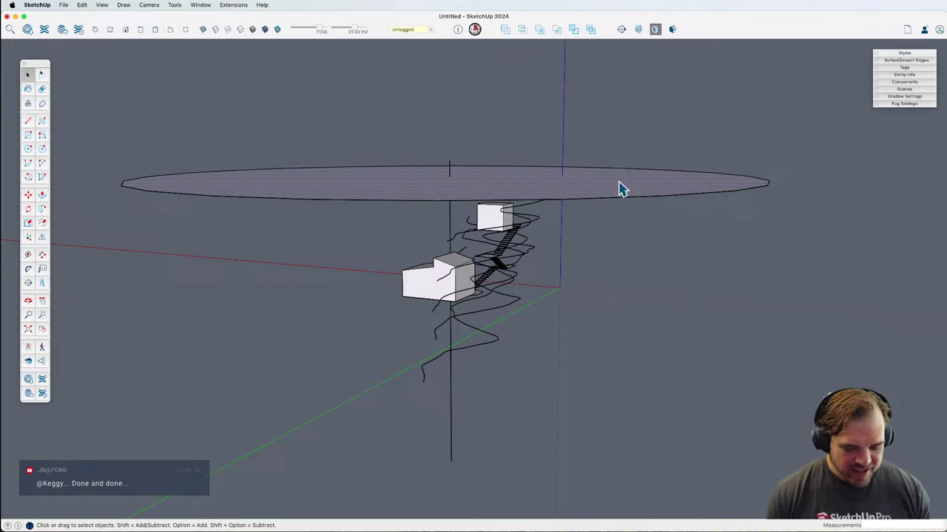
pyautogui.press('m')
pyautogui.moveTo(620, 189); pyautogui.dragTo(576, 150, button='middle')
pyautogui.click(623, 177)
pyautogui.press('space')
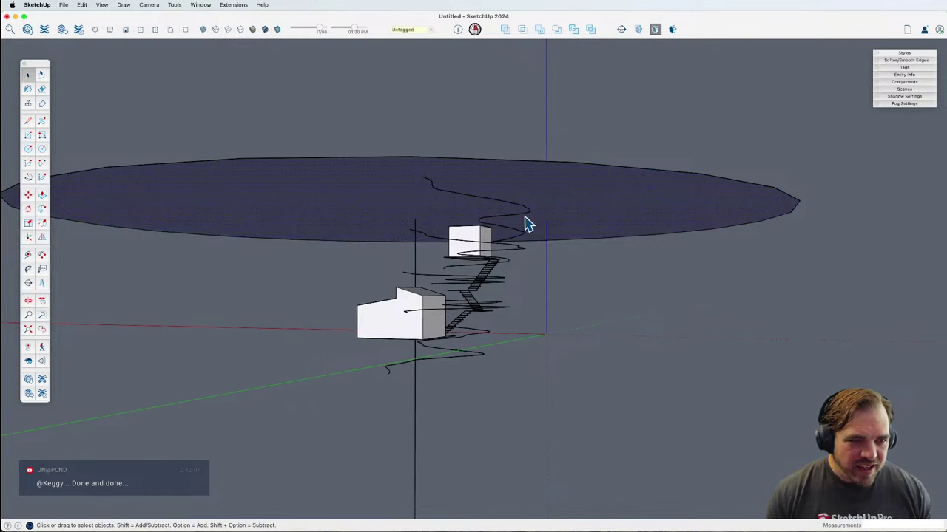
# Step: Copy the uppermost grouped contour straight up about 3' 2" onto the disc as a guide curve
pyautogui.press('m')
pyautogui.click(530, 211)
pyautogui.press('alt')
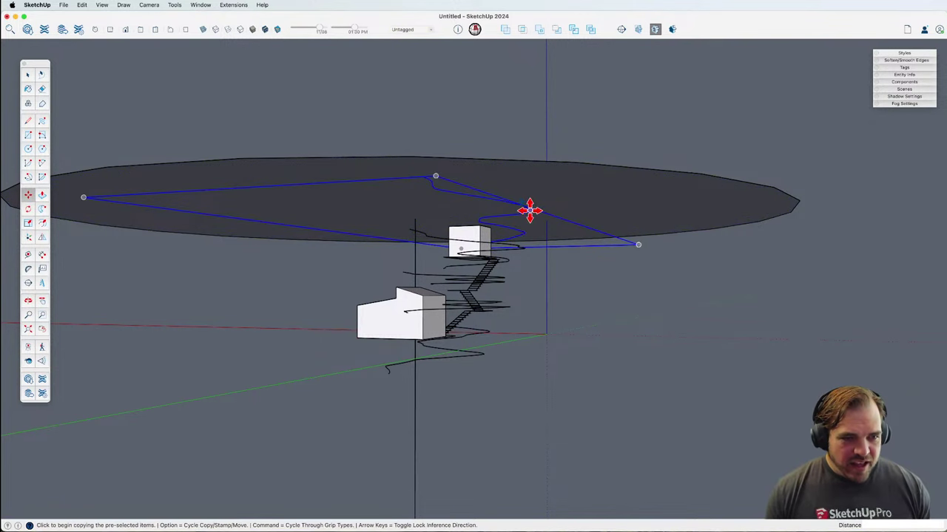
pyautogui.click(554, 207)
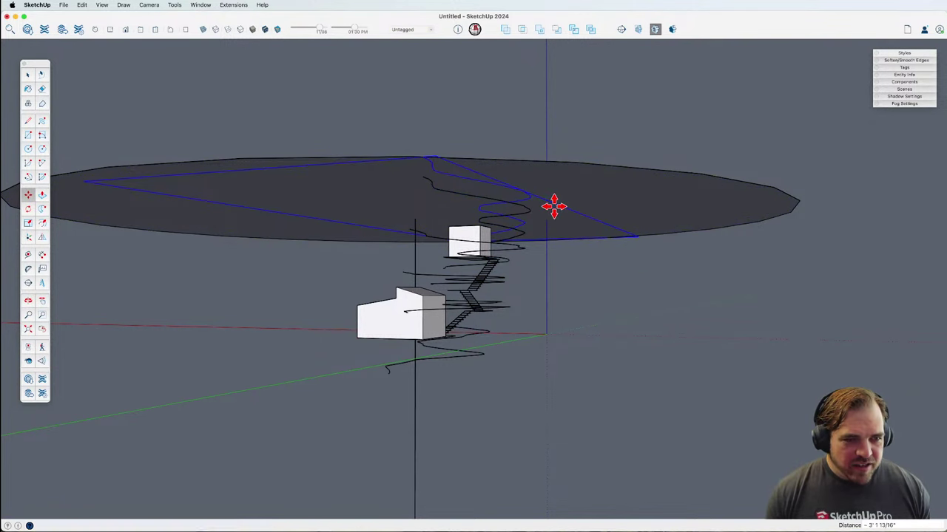
# Step: Draw a freehand contour across the disc, roughly parallel to the guide curve and offset away from the houses
pyautogui.keyDown('shift'); pyautogui.moveTo(554, 205); pyautogui.dragTo(467, 360, button='middle'); pyautogui.keyUp('shift')
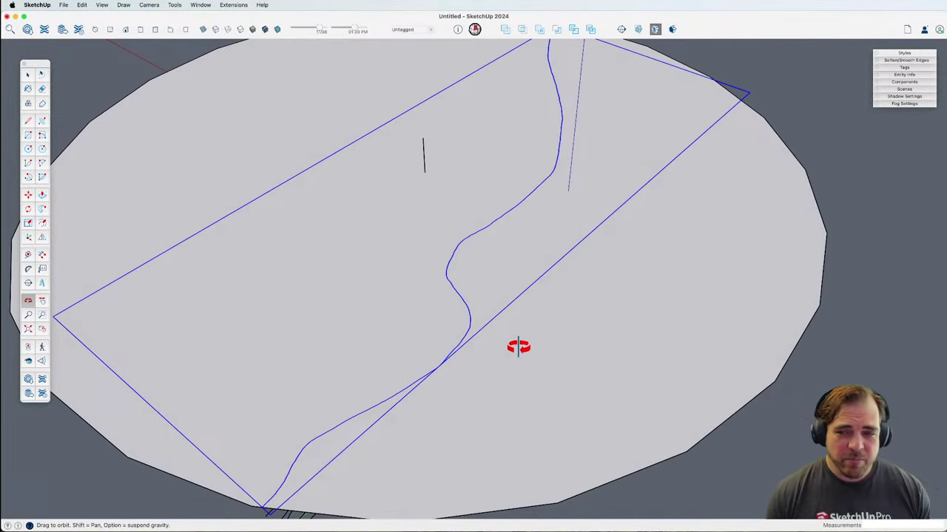
pyautogui.scroll(-5, 520, 337)
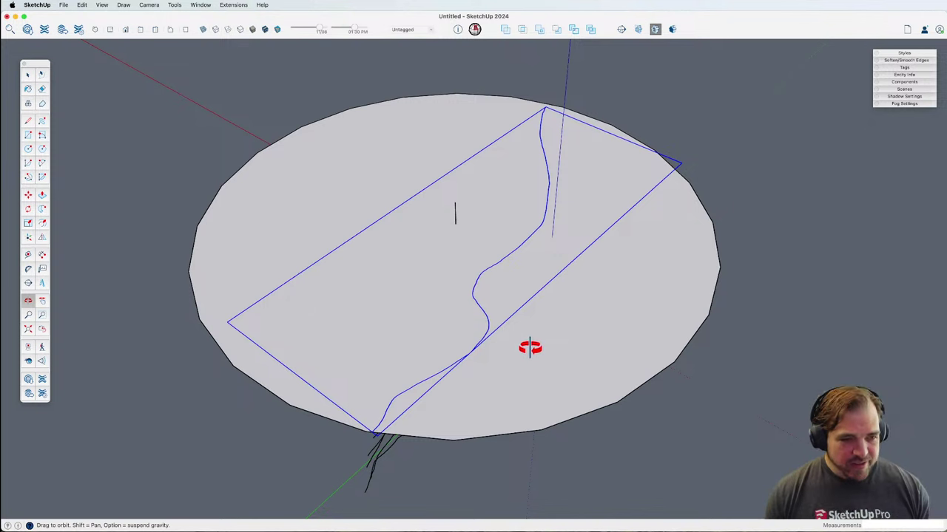
pyautogui.press('space')
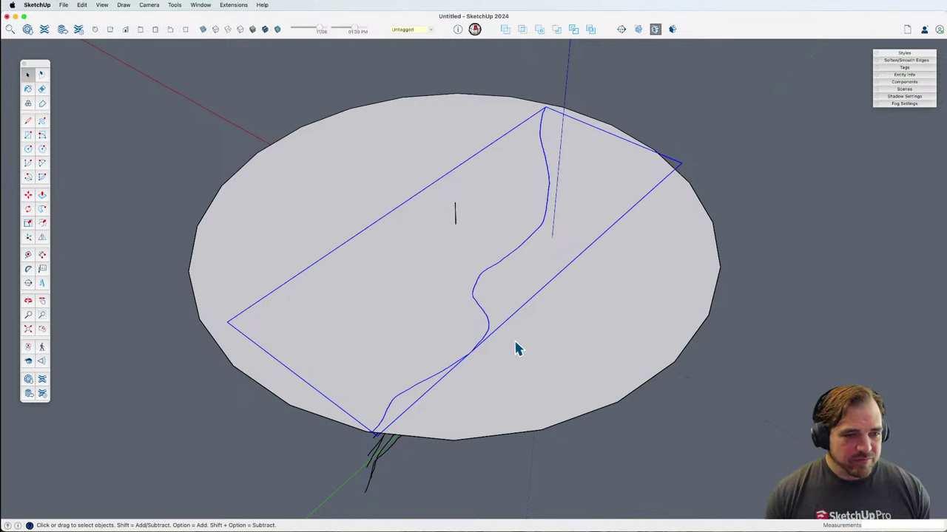
pyautogui.click(40, 121)
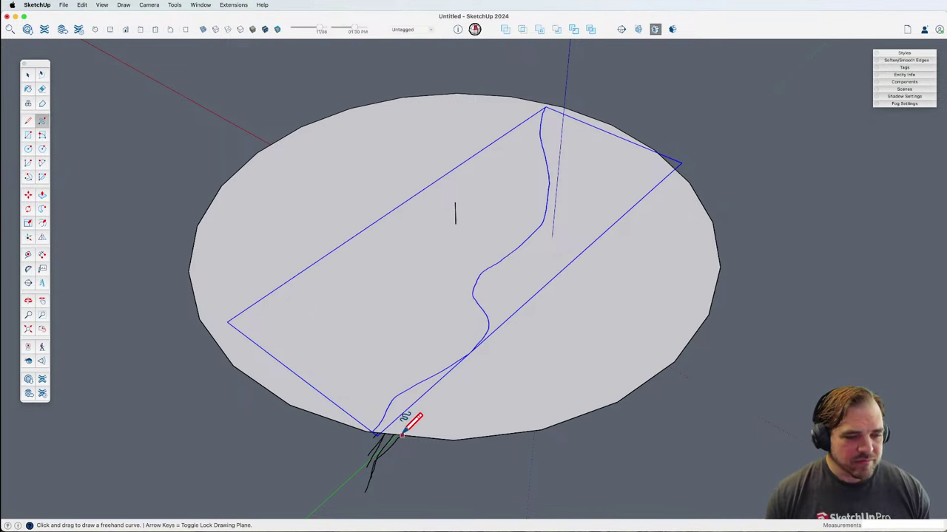
pyautogui.moveTo(400, 435); pyautogui.dragTo(412, 404)
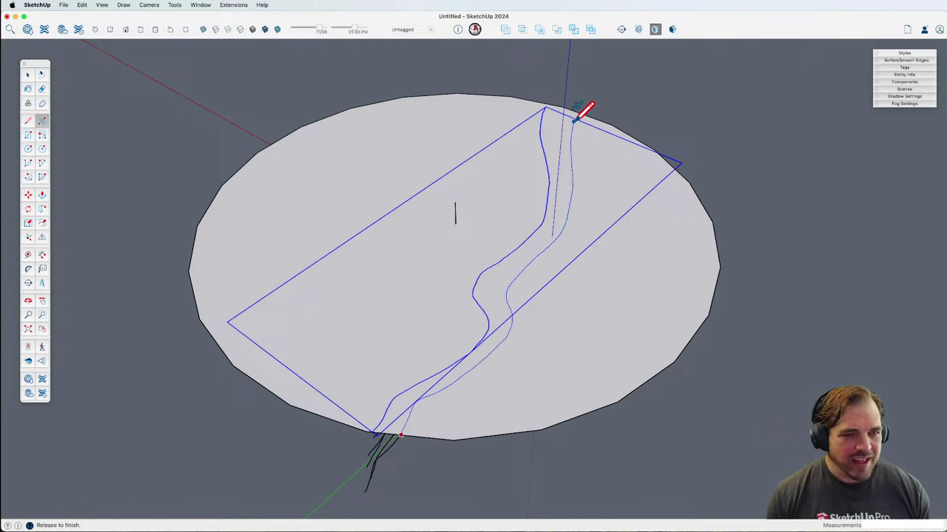
pyautogui.moveTo(576, 112); pyautogui.dragTo(575, 111)
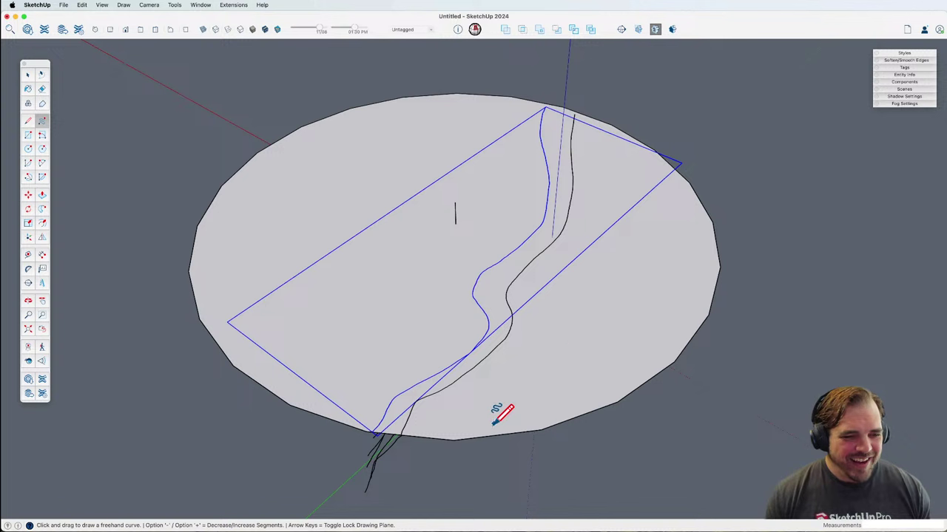
# Step: Draw a second freehand contour across the disc, farther out from the houses than the first one
pyautogui.moveTo(472, 438); pyautogui.dragTo(489, 402)
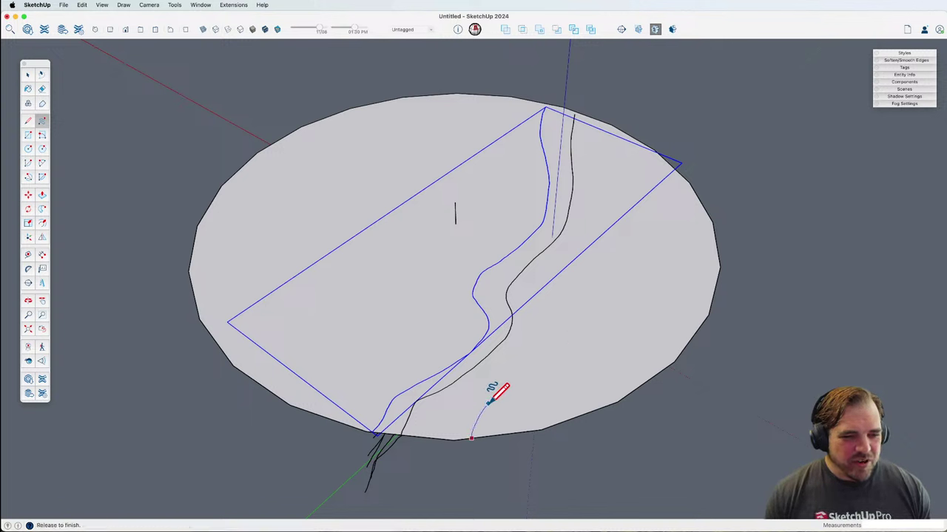
pyautogui.moveTo(536, 304); pyautogui.dragTo(560, 265)
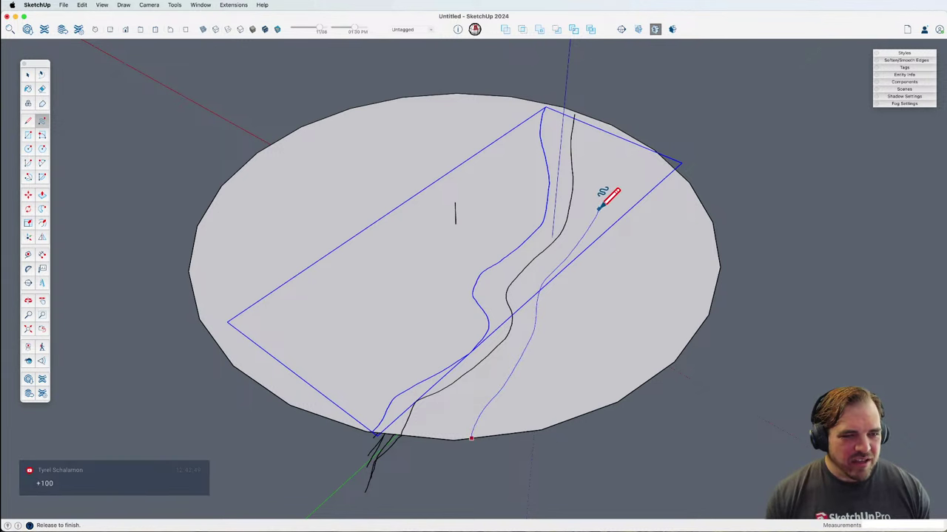
pyautogui.moveTo(600, 125); pyautogui.dragTo(599, 125)
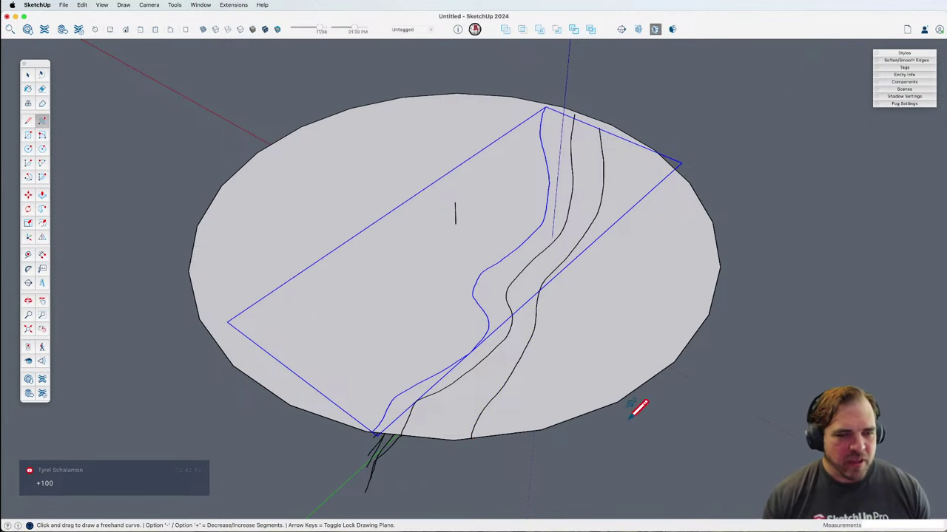
# Step: Erase the large disc and the guide curve copy, keeping the two new freehand contours
pyautogui.press('h')
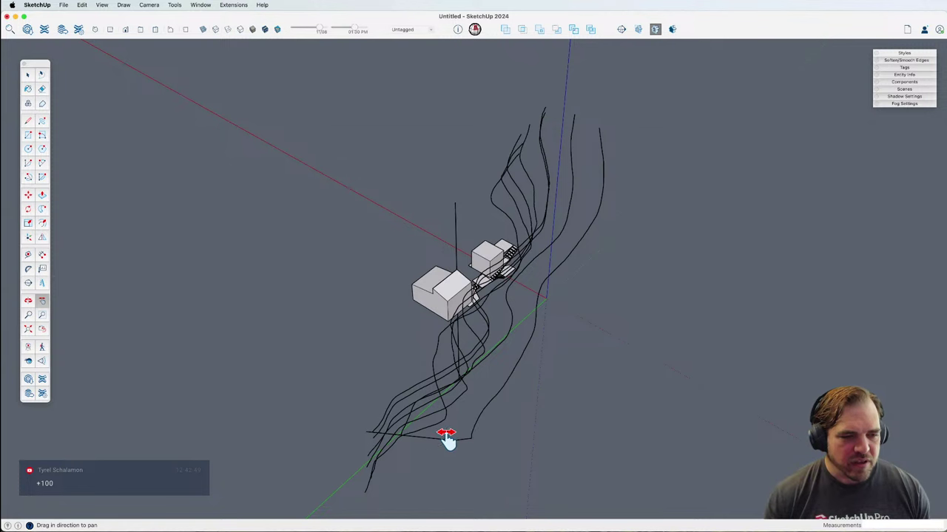
pyautogui.press('o')
pyautogui.moveTo(458, 437); pyautogui.dragTo(629, 311)
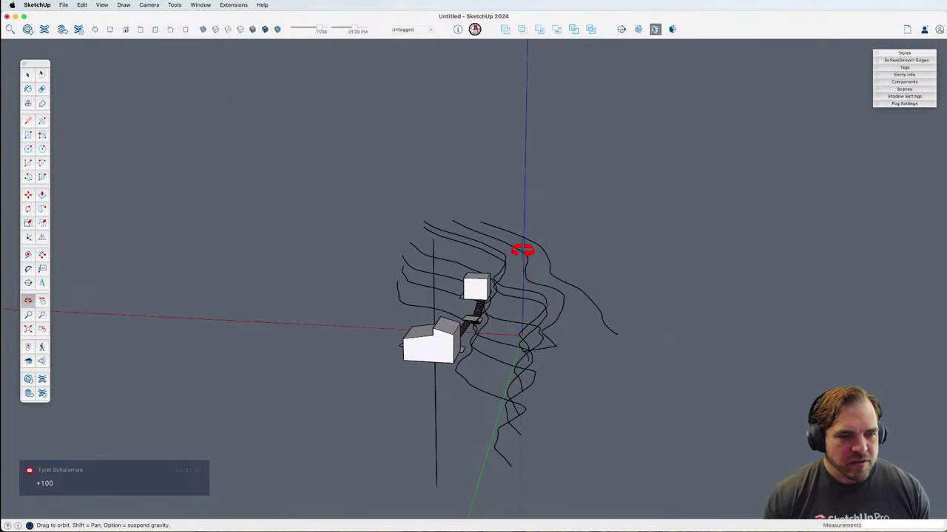
pyautogui.press('Escape')
pyautogui.press('space')
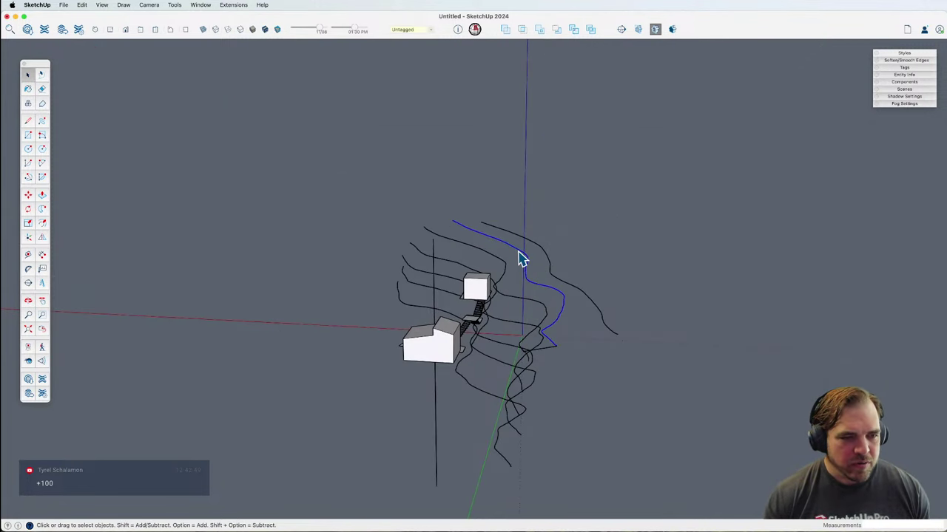
# Step: Group the new contour nearer the houses and raise it straight up along the blue axis
pyautogui.scroll(2, 561, 347)
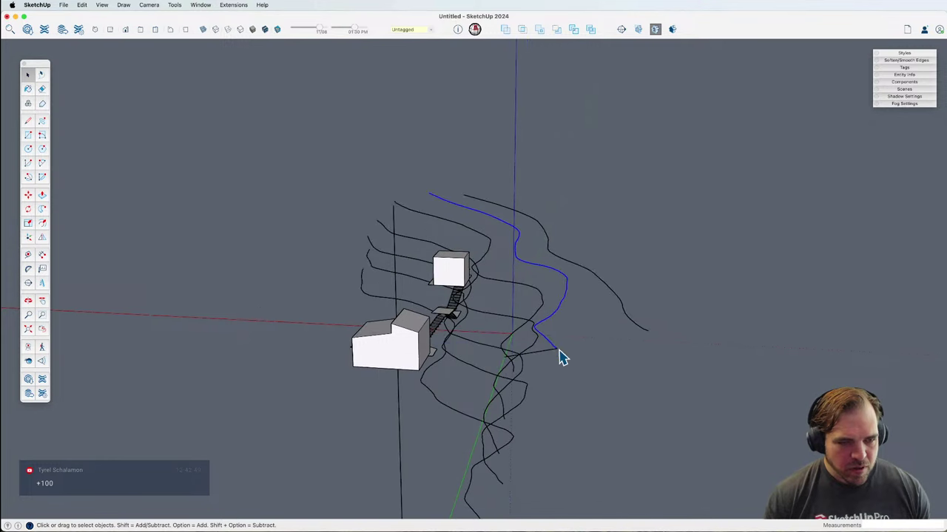
pyautogui.click(560, 353)
pyautogui.press('m')
pyautogui.click(560, 342)
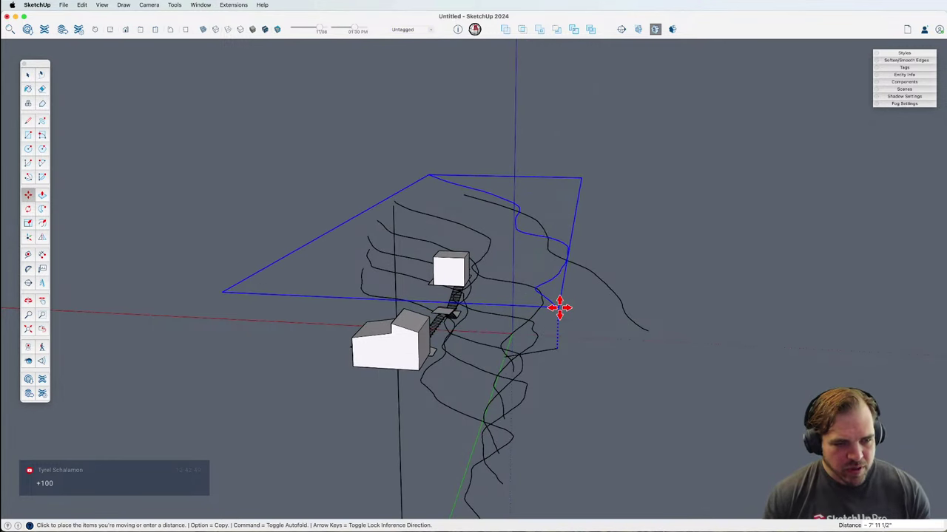
pyautogui.click(560, 310)
pyautogui.press('space')
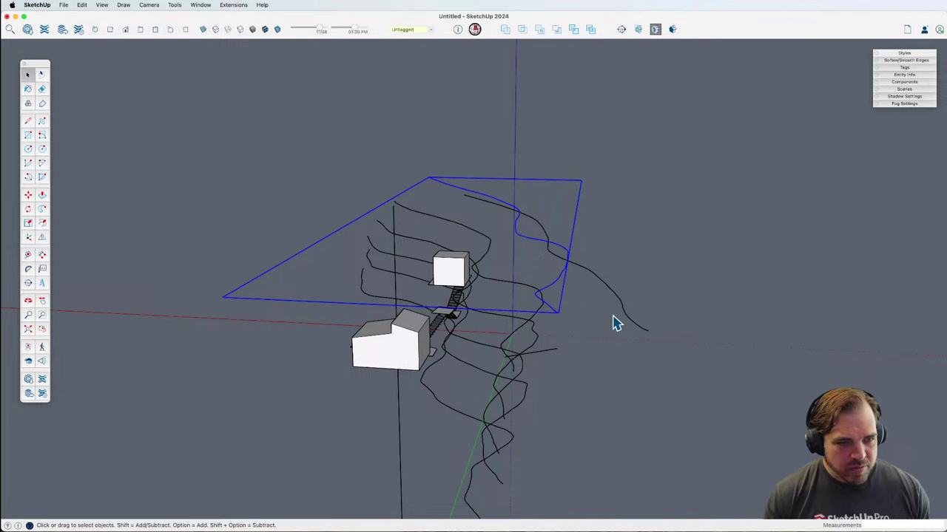
# Step: Raise the new contour farthest from the houses straight up along the blue axis by about 12' 10"
pyautogui.click(592, 285)
pyautogui.press('m')
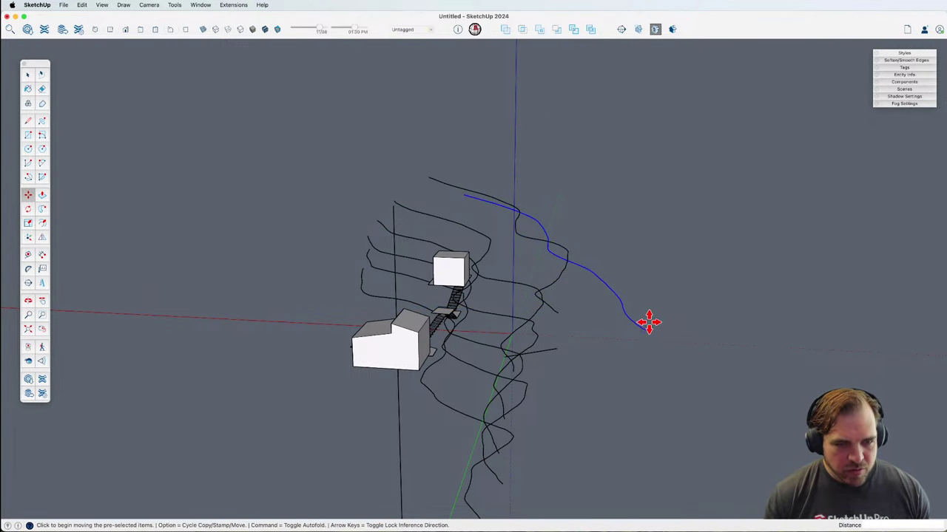
pyautogui.click(649, 322)
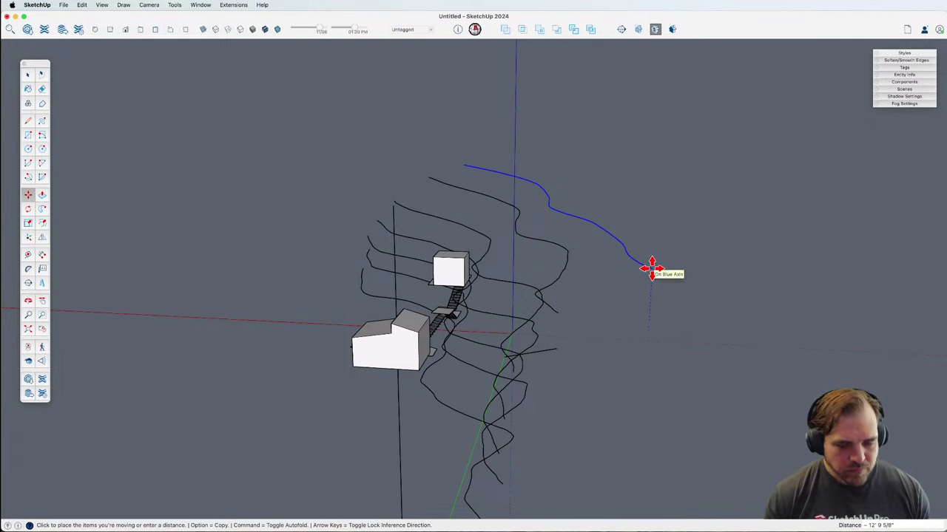
pyautogui.click(653, 268)
# Step: Draw a large circle centred on the vertical reference line below the lower house, reaching the outer end of the lowest contour
pyautogui.press('o')
pyautogui.moveTo(594, 321)
pyautogui.mouseDown()
pyautogui.moveTo(581, 262)
pyautogui.moveTo(551, 270)
pyautogui.moveTo(604, 275)
pyautogui.moveTo(651, 303)
pyautogui.mouseUp()
pyautogui.press('e')
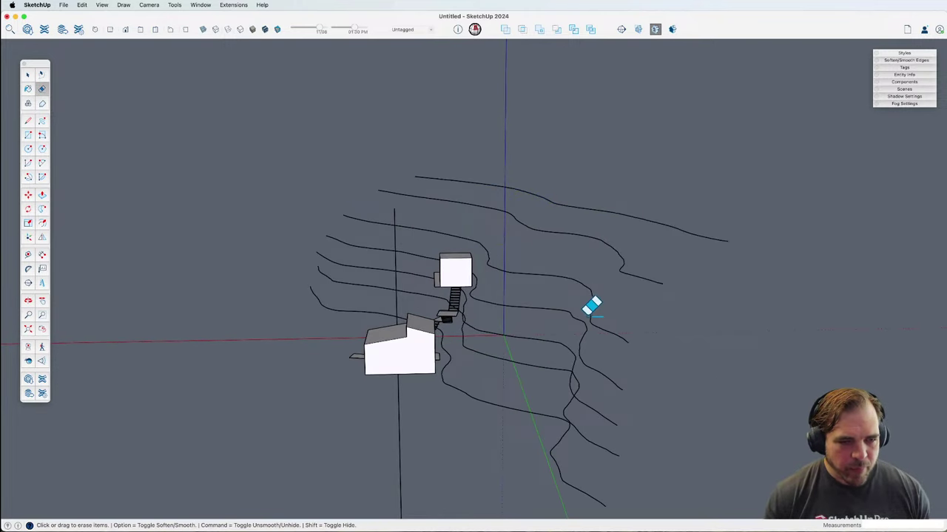
pyautogui.moveTo(592, 307); pyautogui.dragTo(600, 412, button='middle')
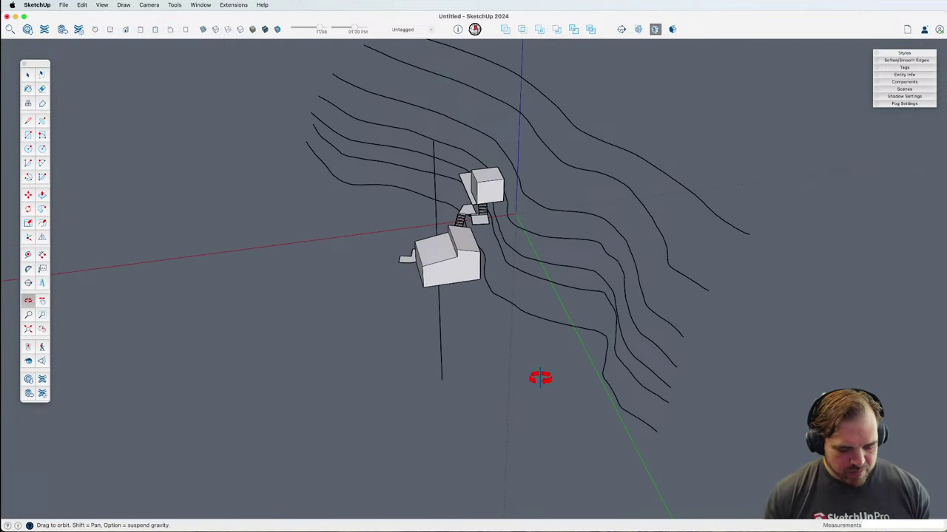
pyautogui.press('c')
pyautogui.click(438, 305)
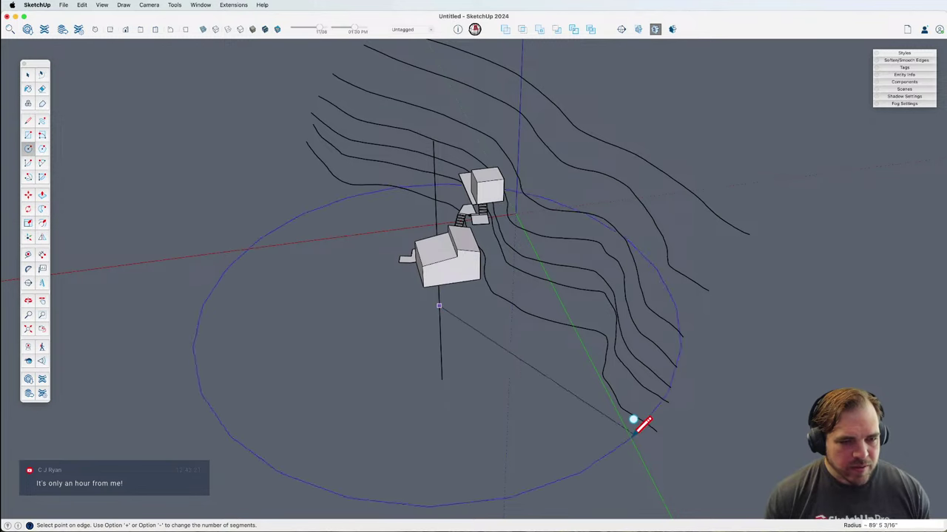
pyautogui.click(657, 429)
# Step: Raise the new disc straight up along the blue axis to the level of the lowest contour
pyautogui.moveTo(545, 408); pyautogui.dragTo(514, 317, button='middle')
pyautogui.press('space')
pyautogui.press('m')
pyautogui.click(476, 382)
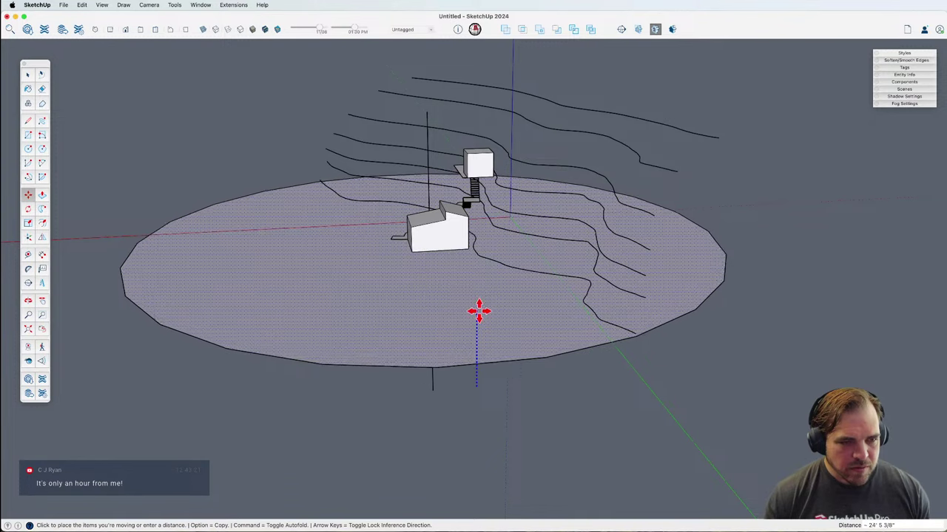
pyautogui.click(481, 326)
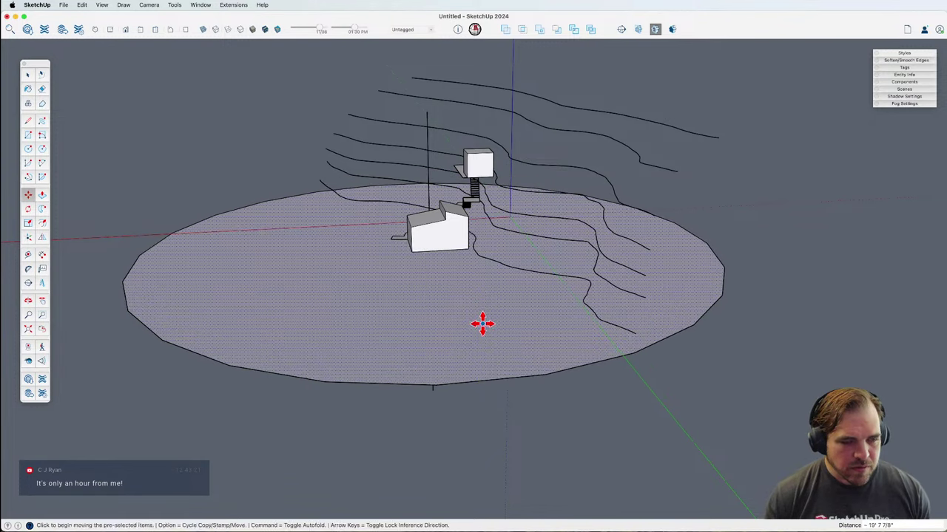
pyautogui.click(472, 327)
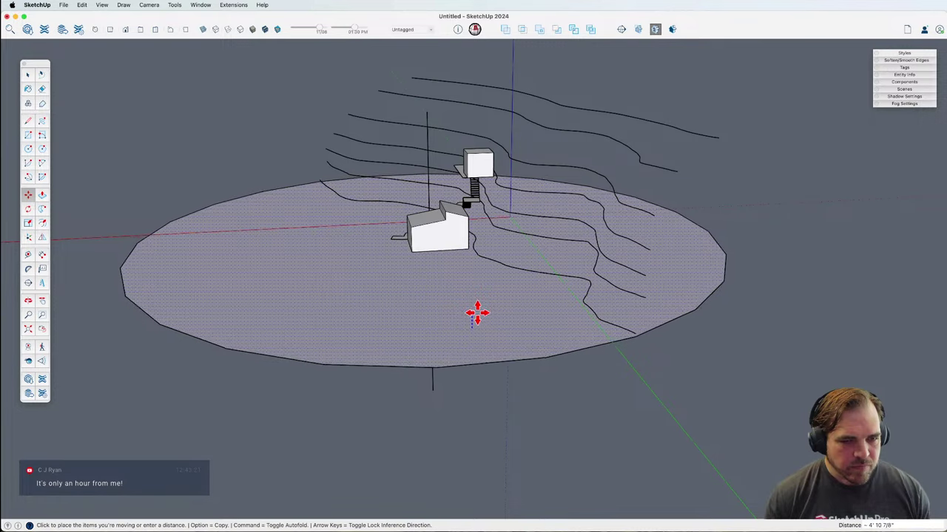
pyautogui.click(476, 311)
# Step: Draw three freehand contours across the disc, one just in front of the lower house and two spaced farther downhill
pyautogui.moveTo(477, 309); pyautogui.dragTo(522, 376, button='middle')
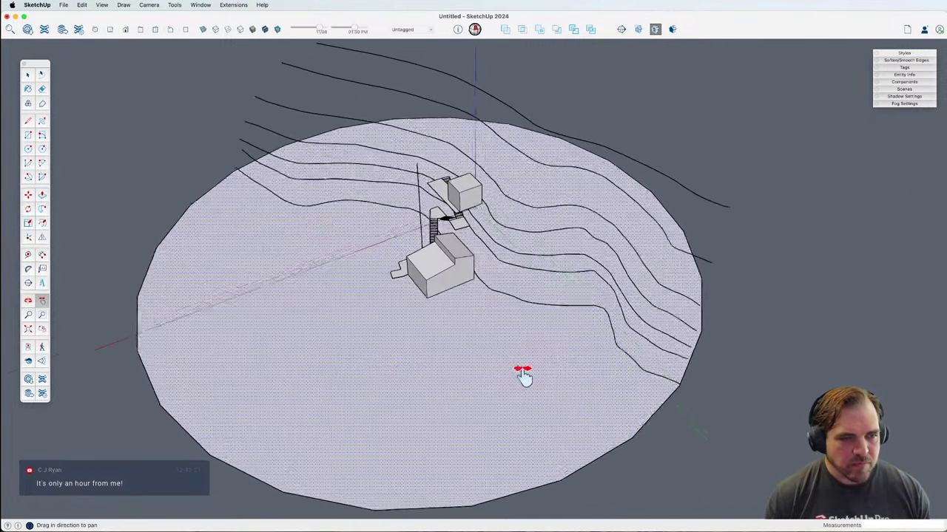
pyautogui.press('space')
pyautogui.click(42, 121)
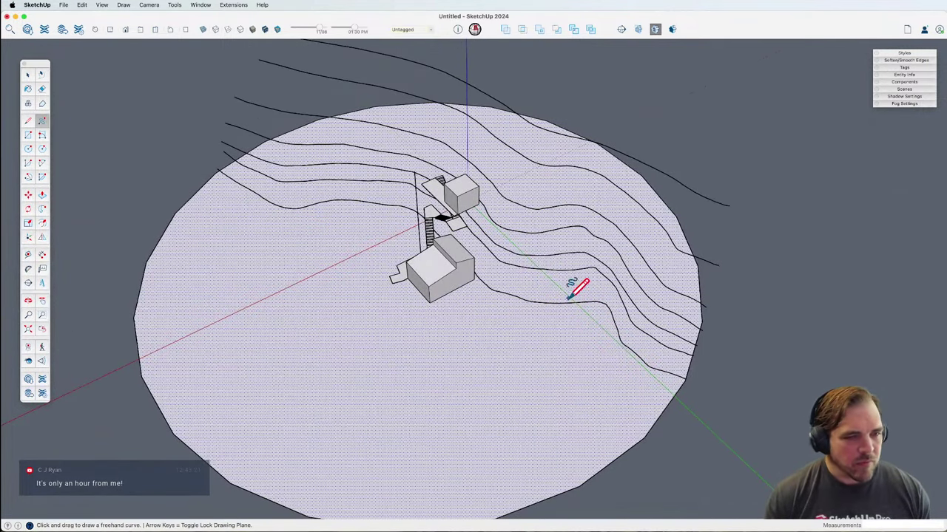
pyautogui.moveTo(659, 402); pyautogui.dragTo(633, 379)
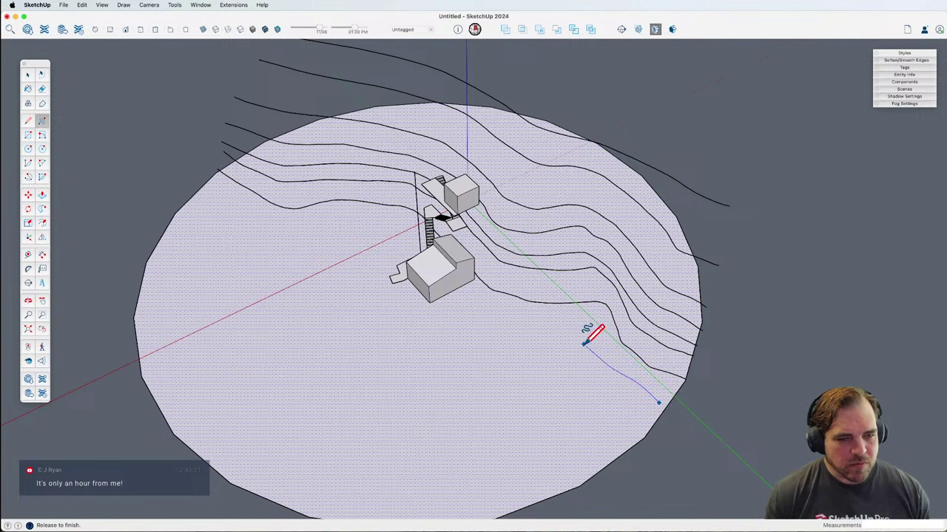
pyautogui.moveTo(584, 344); pyautogui.dragTo(503, 326)
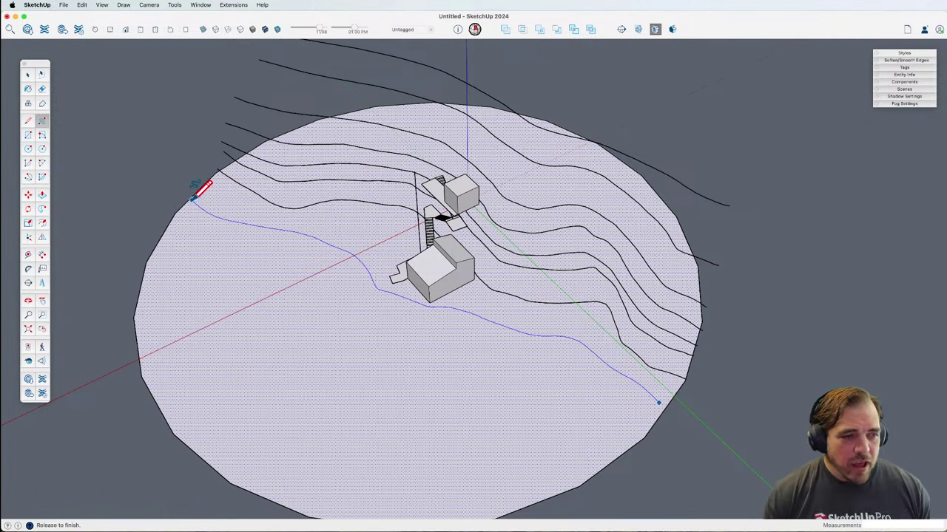
pyautogui.moveTo(191, 200); pyautogui.dragTo(214, 251)
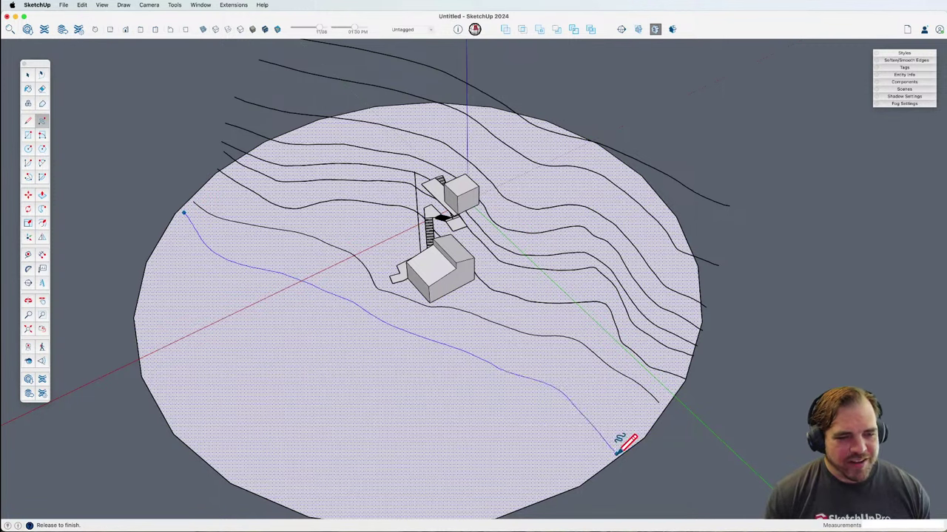
pyautogui.moveTo(616, 453)
pyautogui.mouseDown()
pyautogui.moveTo(587, 470)
pyautogui.moveTo(496, 455)
pyautogui.moveTo(406, 403)
pyautogui.mouseUp()
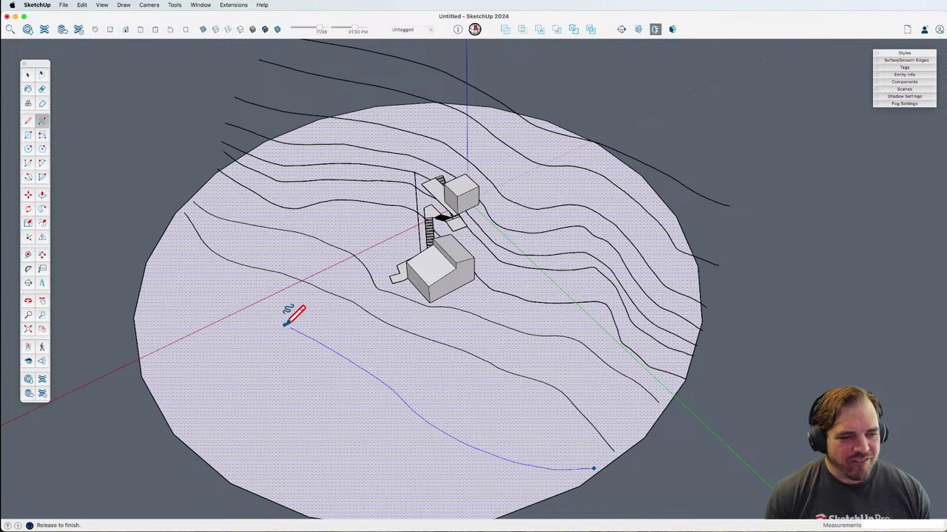
pyautogui.moveTo(172, 278); pyautogui.dragTo(156, 269)
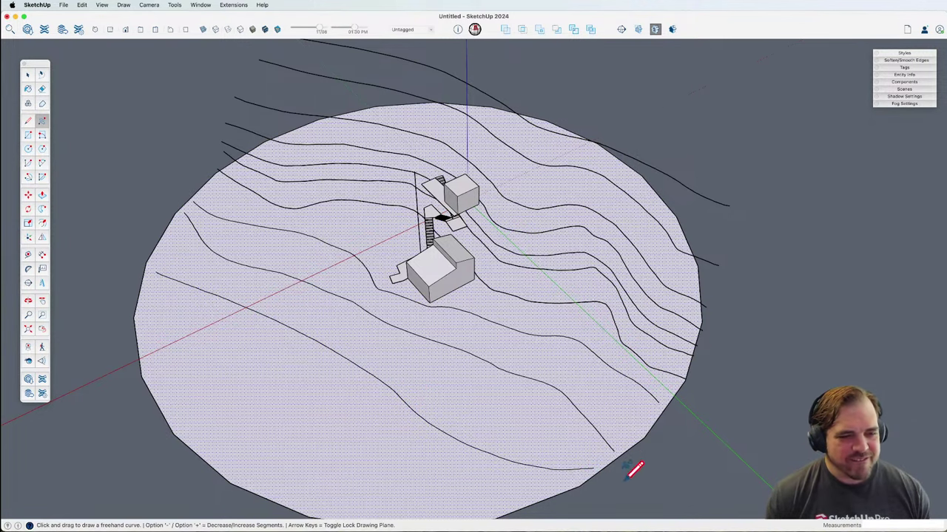
# Step: Erase the disc and group each of the three new downhill contours separately
pyautogui.press('e')
pyautogui.click(636, 435)
pyautogui.press('space')
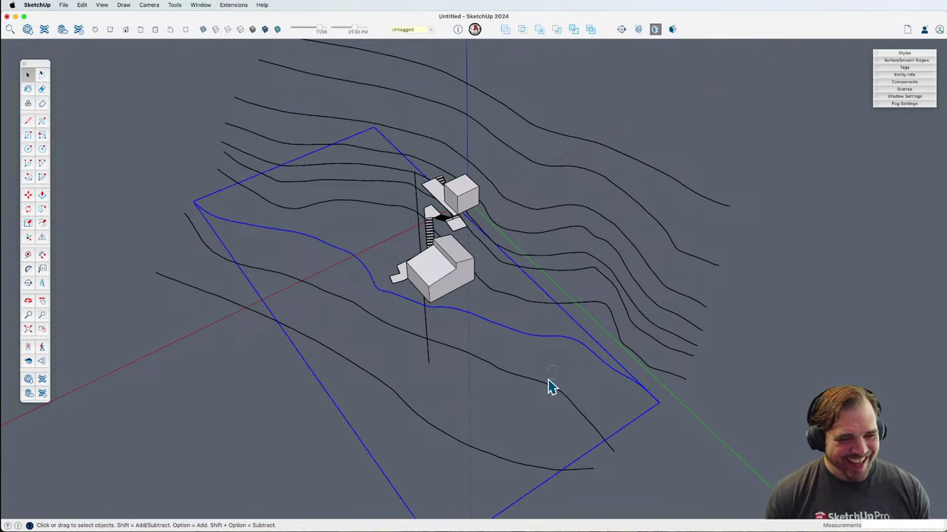
pyautogui.moveTo(518, 430); pyautogui.dragTo(414, 259, button='middle')
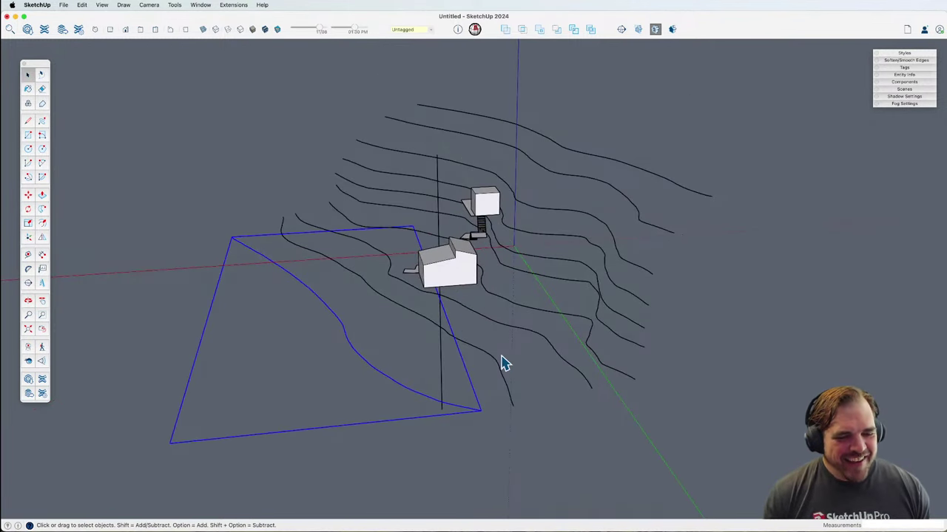
pyautogui.moveTo(503, 332); pyautogui.dragTo(509, 367, button='middle')
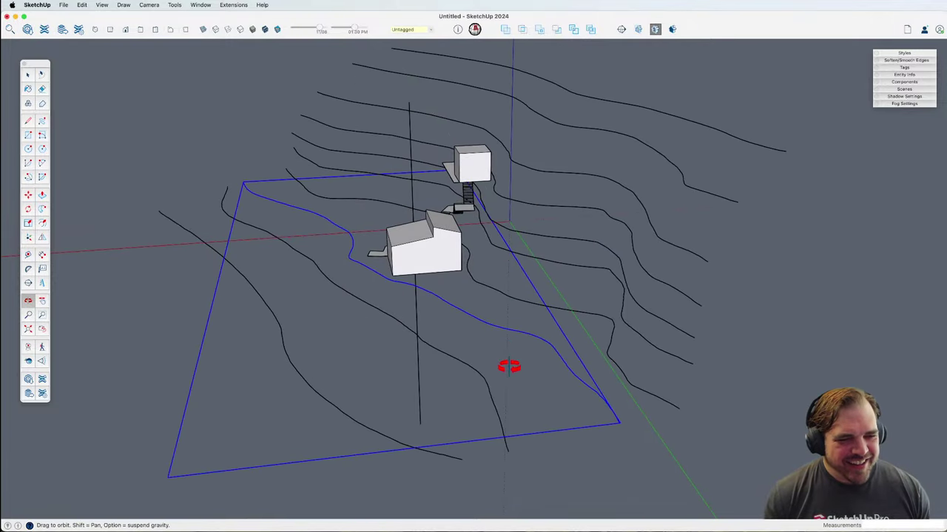
# Step: Lower all three downhill contours together straight down along the blue axis by about 7 feet
pyautogui.press('m')
pyautogui.click(322, 397)
pyautogui.keyDown('shift'); pyautogui.moveTo(596, 406); pyautogui.dragTo(527, 305, button='middle'); pyautogui.keyUp('shift')
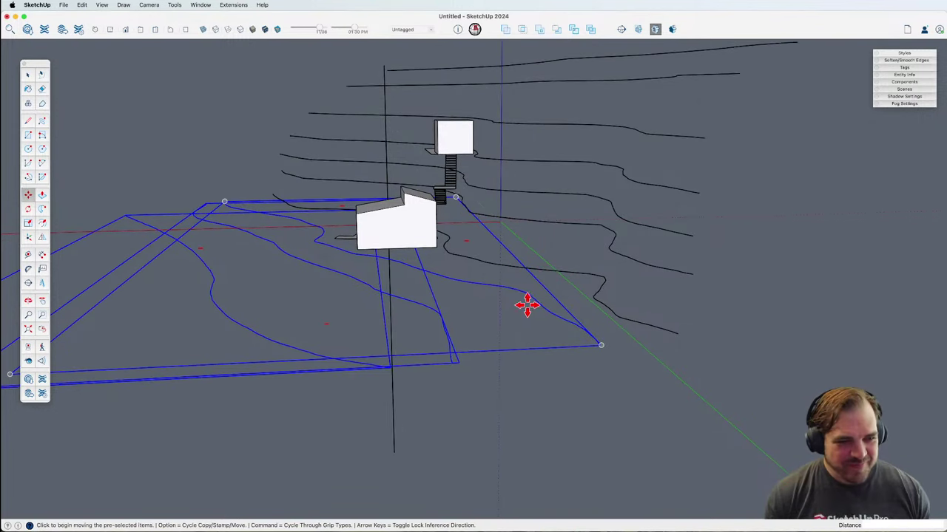
pyautogui.click(530, 297)
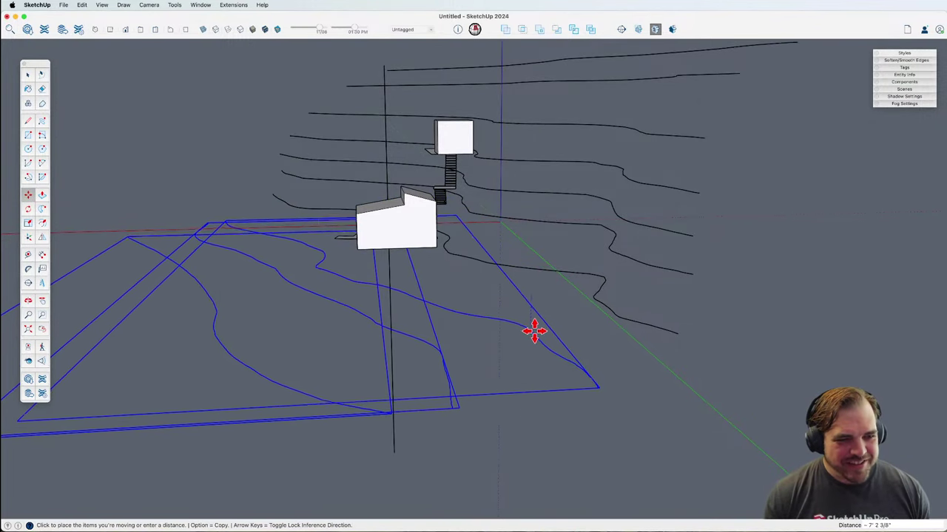
pyautogui.click(532, 332)
pyautogui.press('space')
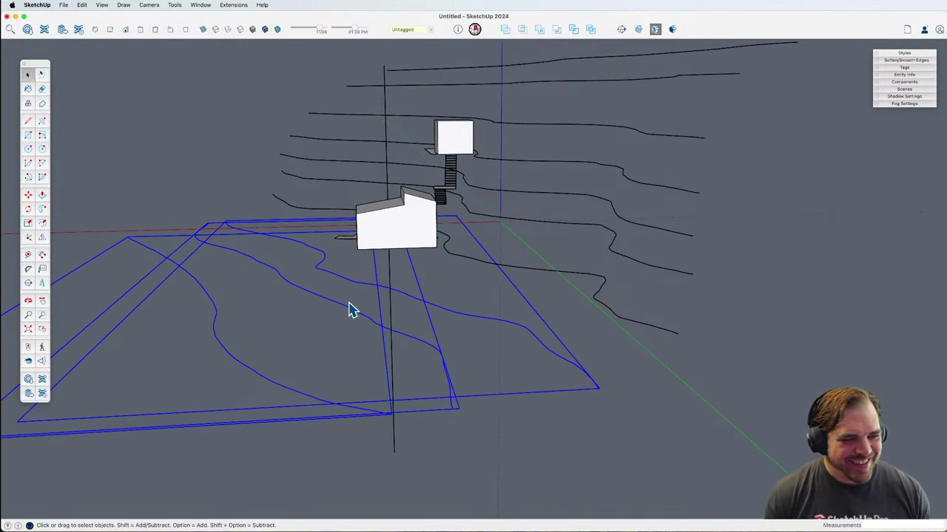
# Step: Remove the contour nearest the lower house from the selection and lower the other two downhill contours along the blue axis
pyautogui.press('super+z')
pyautogui.keyDown('shift'); pyautogui.click(212, 344); pyautogui.keyUp('shift')
pyautogui.press('m')
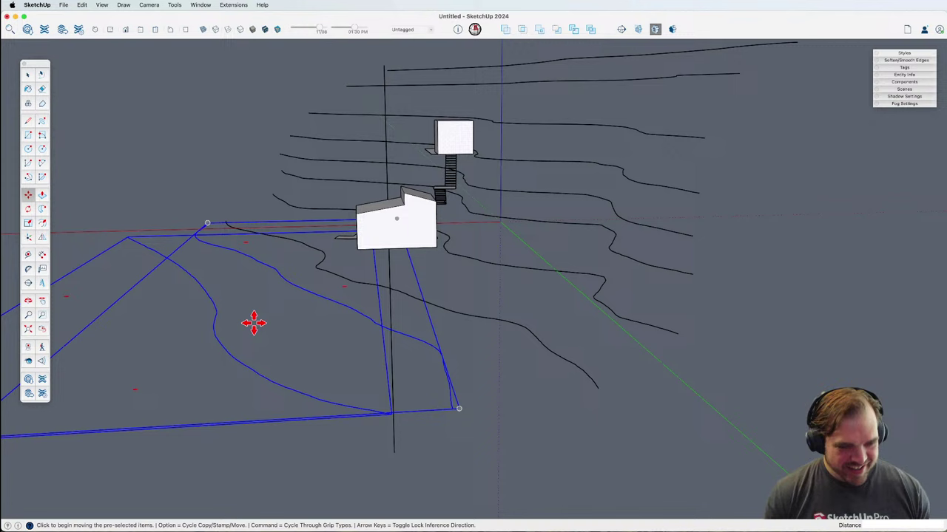
pyautogui.click(283, 278)
pyautogui.click(284, 311)
# Step: Lower only the outermost downhill contour along the blue axis by about 10 feet
pyautogui.press('space')
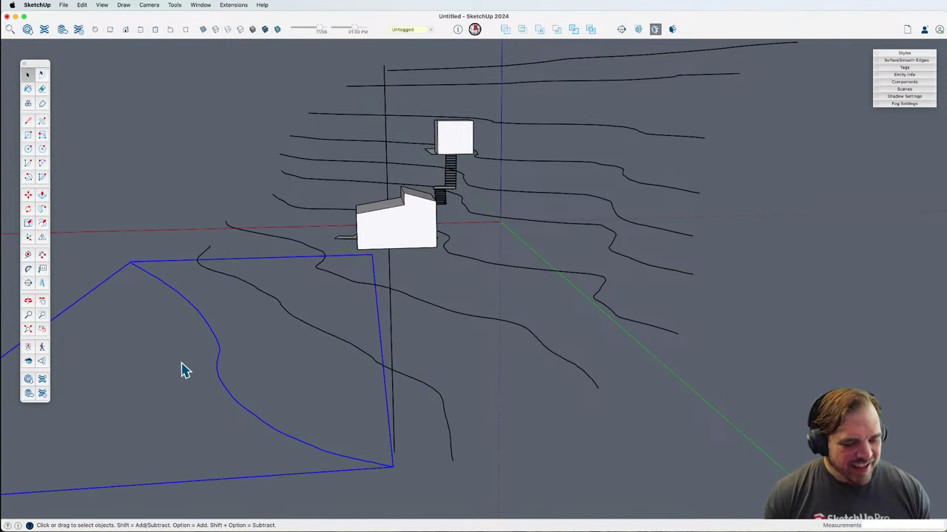
pyautogui.press('m')
pyautogui.click(213, 335)
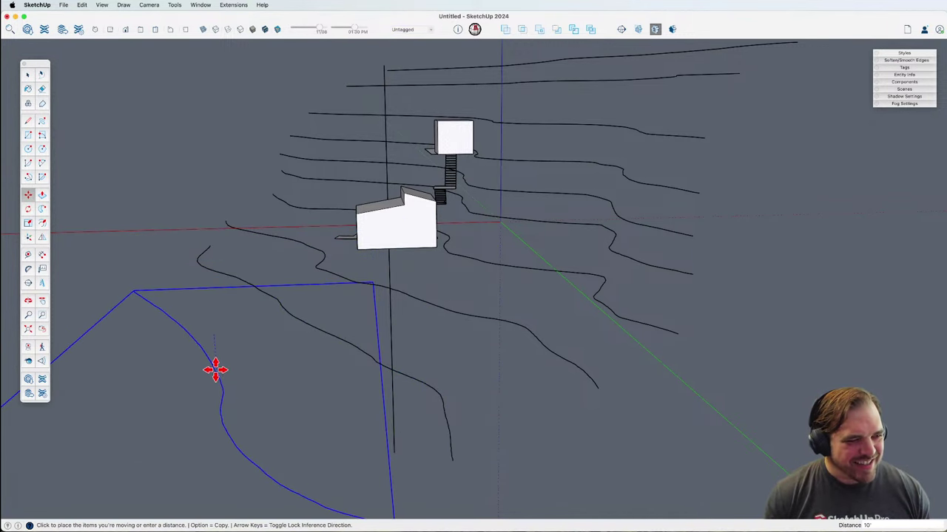
pyautogui.click(216, 372)
# Step: Select the whole stack of contours and copy it along the red axis, well clear of the houses
pyautogui.moveTo(264, 355); pyautogui.dragTo(611, 393, button='middle')
pyautogui.press('space')
pyautogui.tripleClick(560, 209)
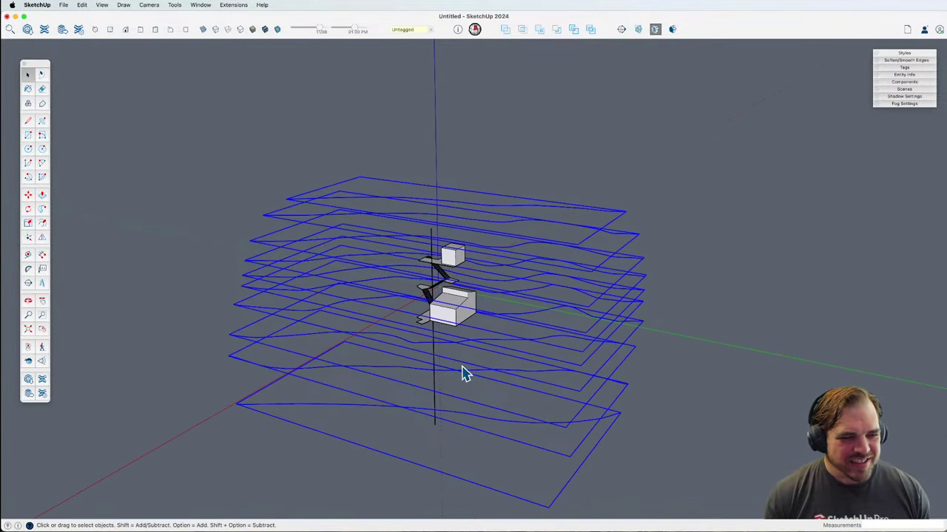
pyautogui.moveTo(462, 373); pyautogui.dragTo(378, 447, button='middle')
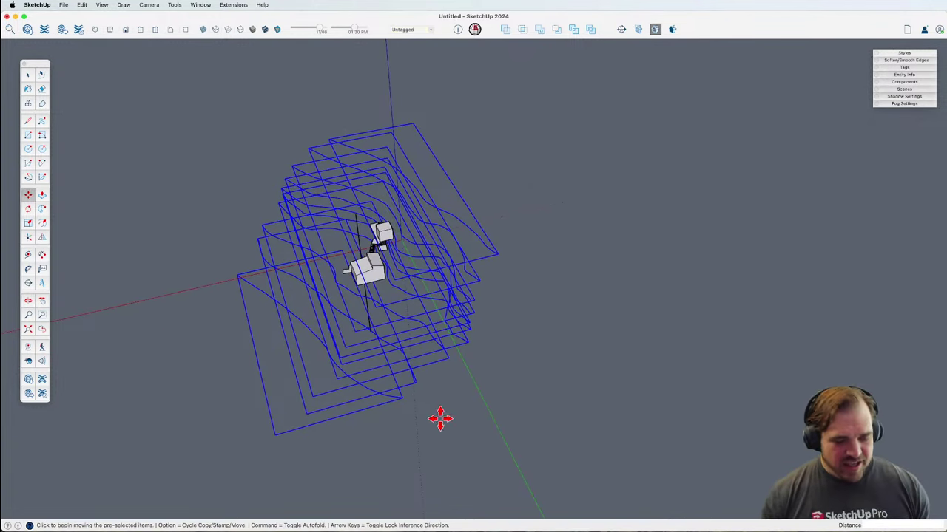
pyautogui.press('m')
pyautogui.press('alt')
pyautogui.moveTo(395, 419); pyautogui.dragTo(382, 421, button='middle')
pyautogui.click(383, 421)
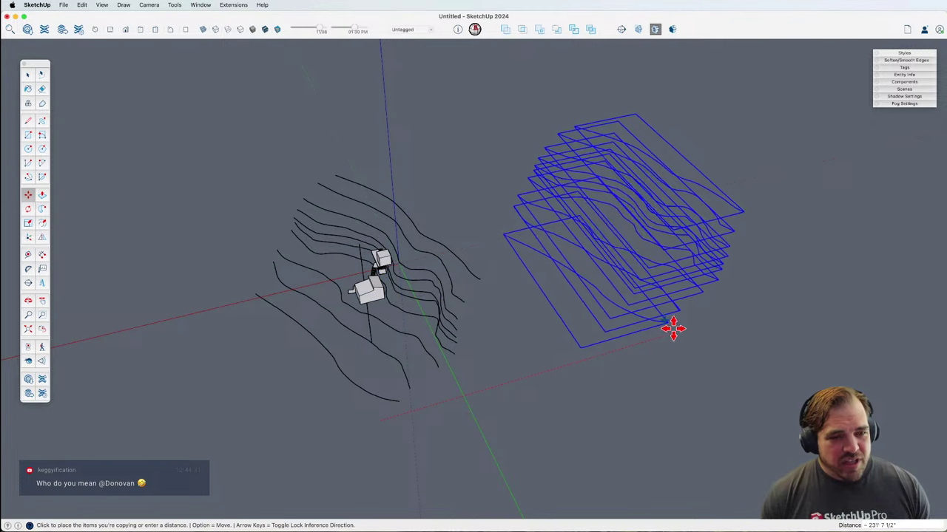
pyautogui.click(710, 320)
pyautogui.press('space')
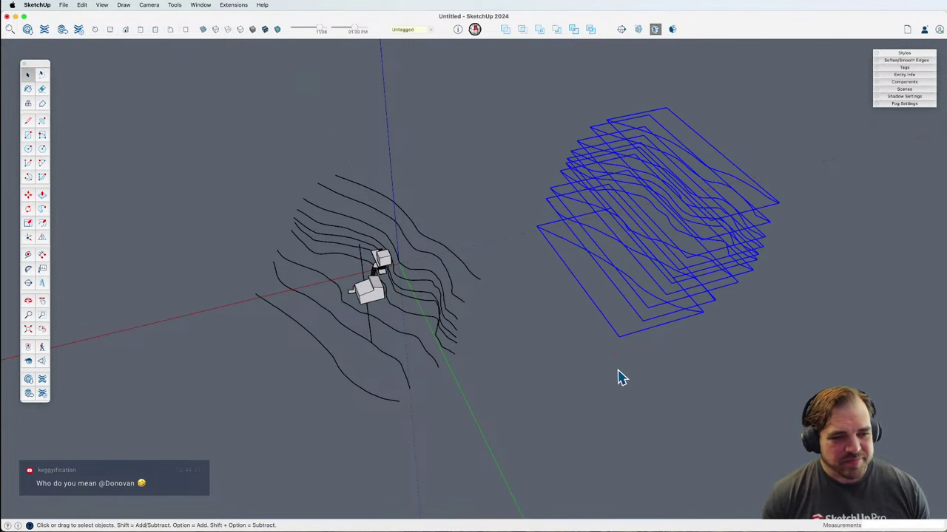
# Step: Erase the vertical reference line running through the lower house
pyautogui.click(611, 377)
pyautogui.press('e')
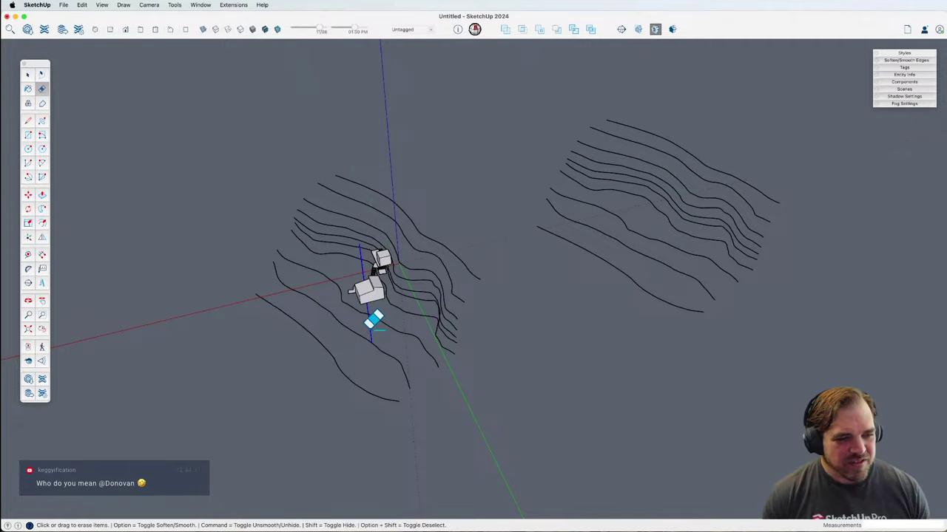
pyautogui.moveTo(567, 330); pyautogui.dragTo(629, 393, button='middle')
# Step: Select the copied stack of contours away from the houses and remove it
pyautogui.click(451, 186)
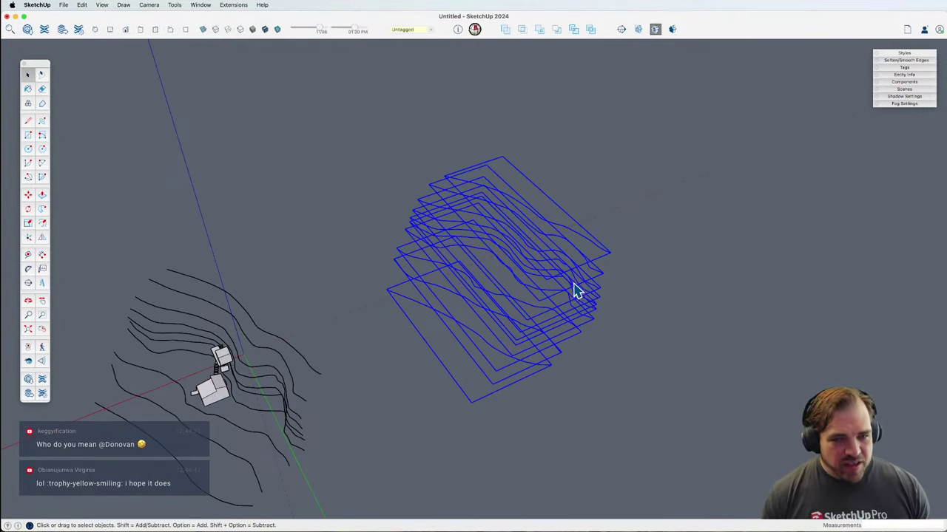
pyautogui.scroll(2, 576, 290)
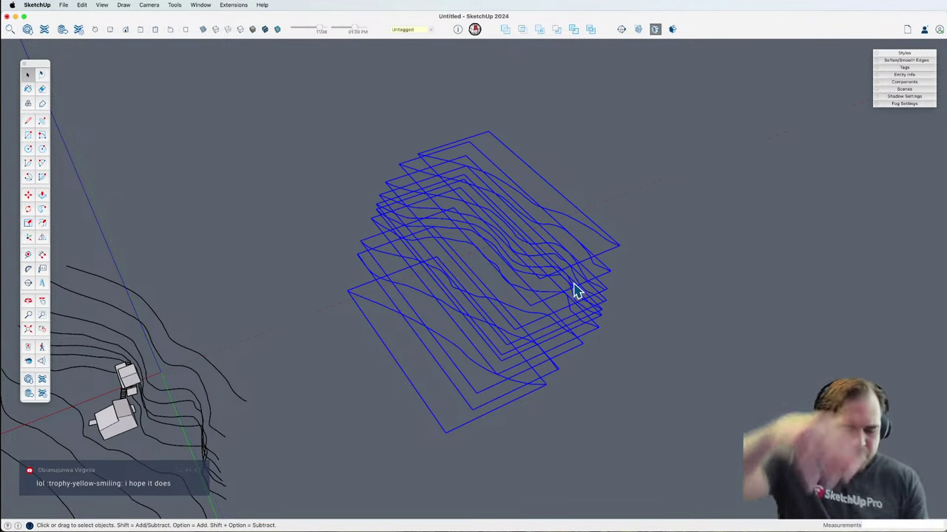
pyautogui.scroll(-5, 578, 290)
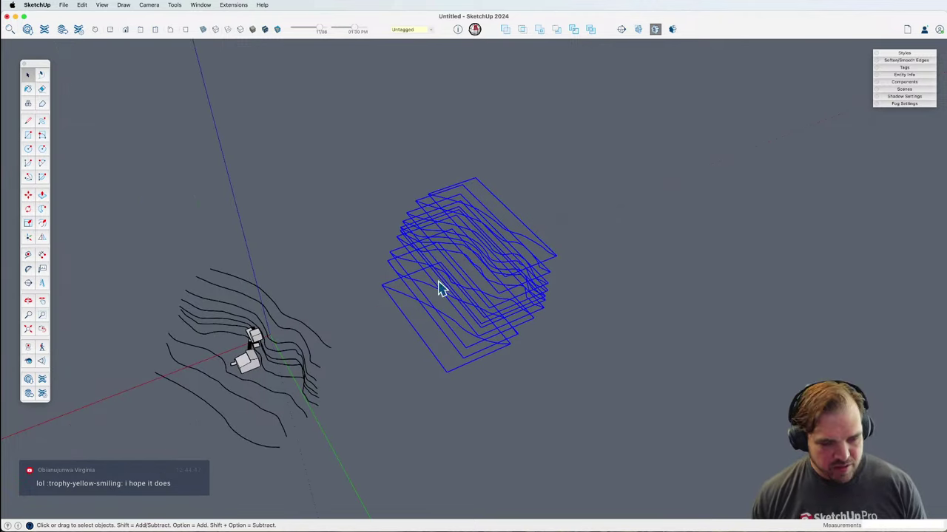
pyautogui.press('m')
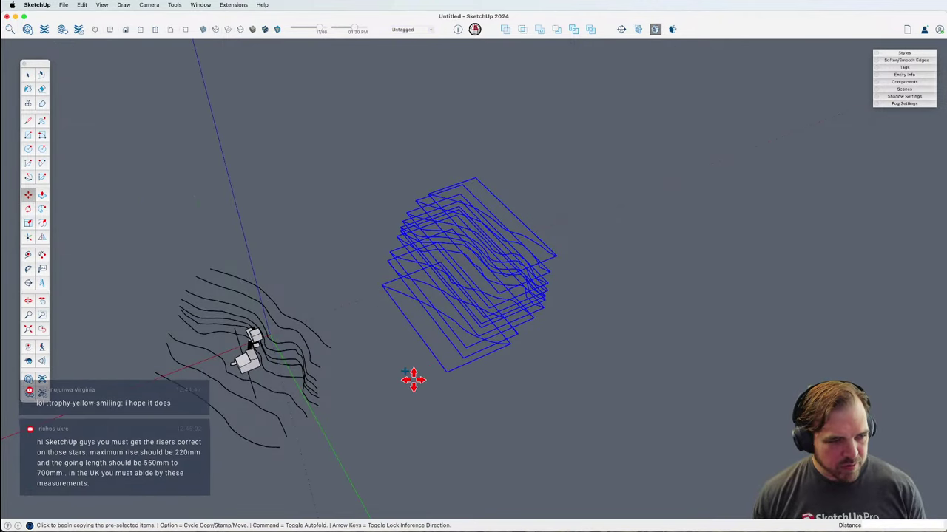
pyautogui.press('Delete')
pyautogui.keyDown('shift'); pyautogui.moveTo(414, 379); pyautogui.dragTo(378, 354, button='middle'); pyautogui.keyUp('shift')
# Step: Copy the whole stack of contours along the red axis as two copies spaced 200' apart
pyautogui.press('space')
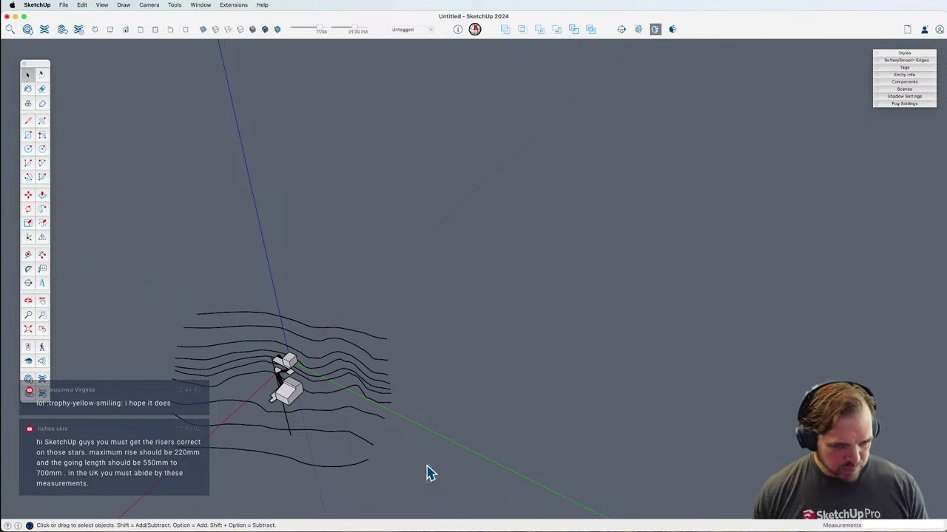
pyautogui.moveTo(427, 469); pyautogui.dragTo(360, 299)
pyautogui.press('m')
pyautogui.press('alt')
pyautogui.click(432, 378)
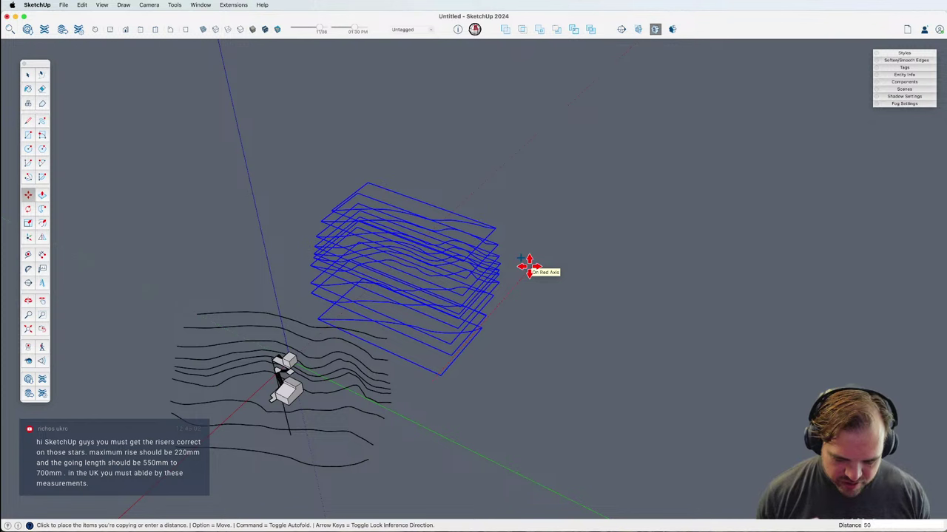
pyautogui.press('Return')
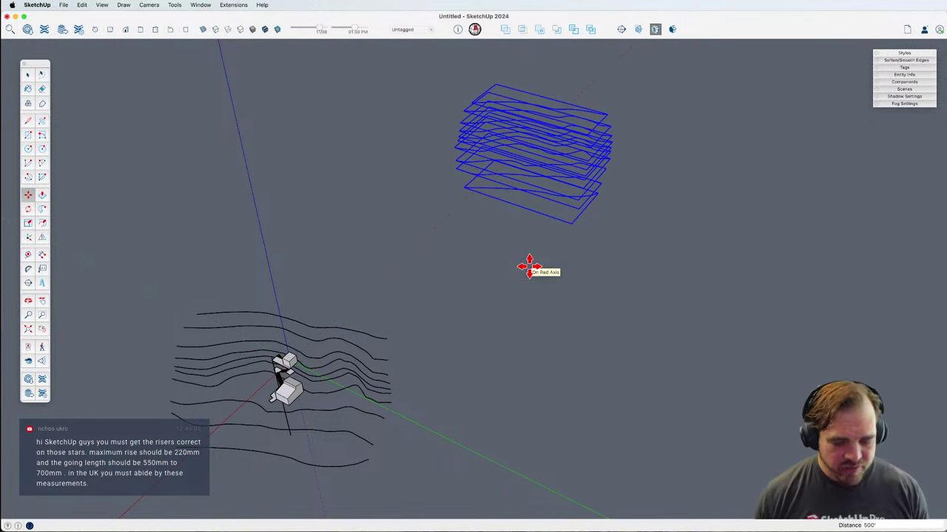
pyautogui.write('200')
pyautogui.press('Return')
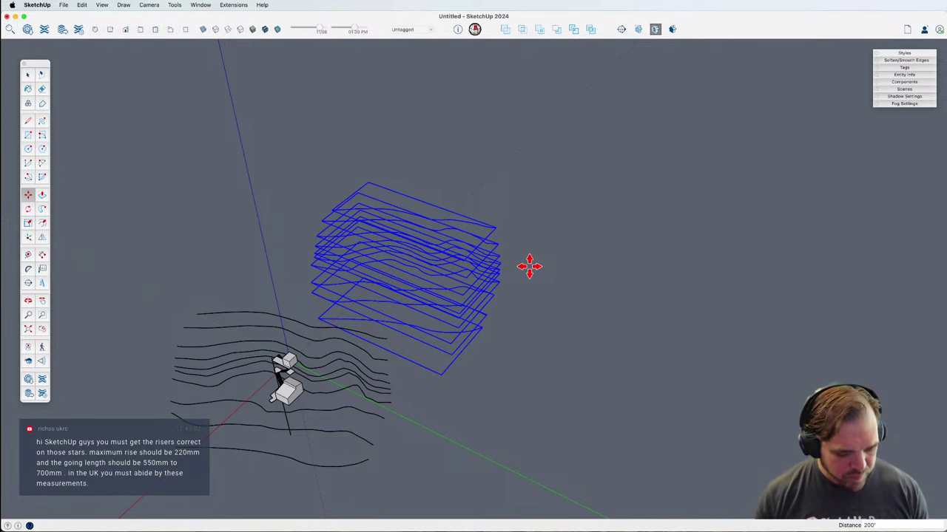
pyautogui.press('Return')
# Step: Erase the reference line running through the houses
pyautogui.press('o')
pyautogui.moveTo(520, 277); pyautogui.dragTo(341, 442)
pyautogui.press('e')
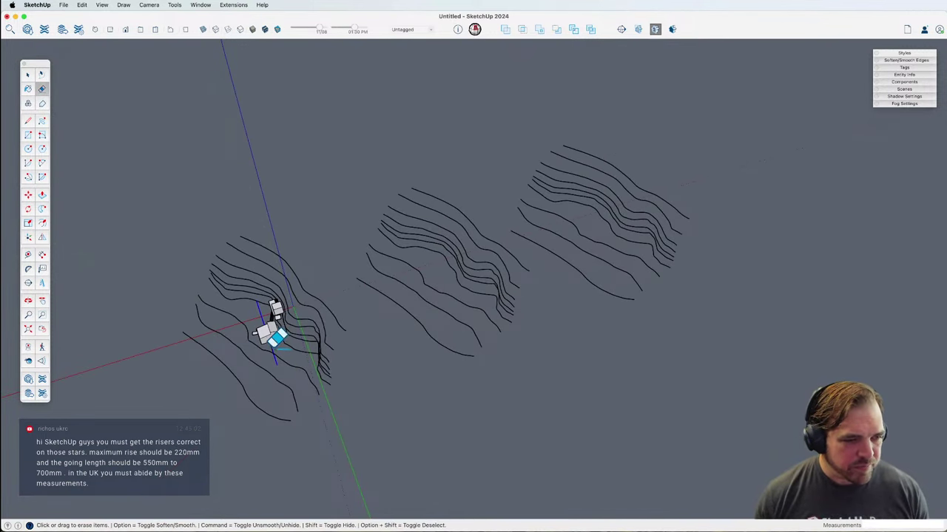
pyautogui.moveTo(431, 376)
pyautogui.mouseDown(button='middle')
pyautogui.moveTo(450, 387)
pyautogui.moveTo(323, 333)
pyautogui.mouseUp(button='middle')
# Step: Group the middle copy of the contours and open the group with all its contours selected
pyautogui.press('space')
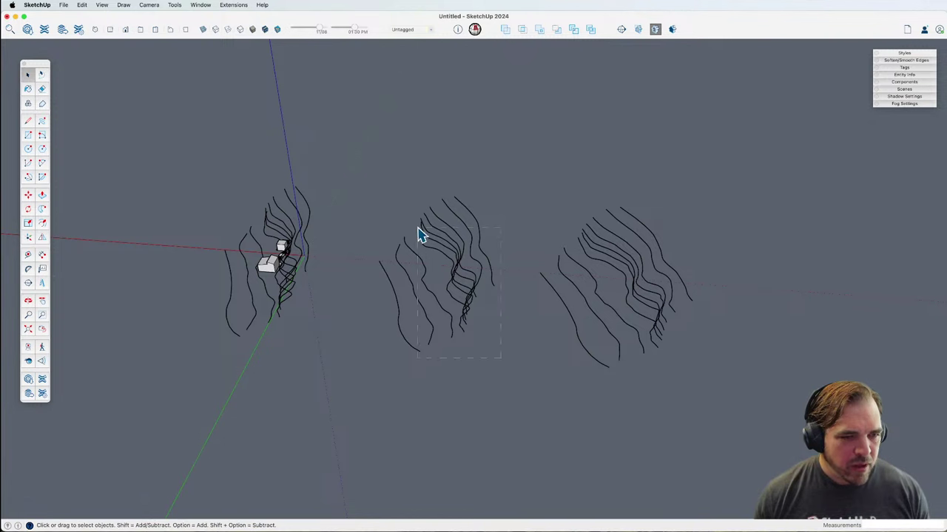
pyautogui.click(412, 225)
pyautogui.press('super+g')
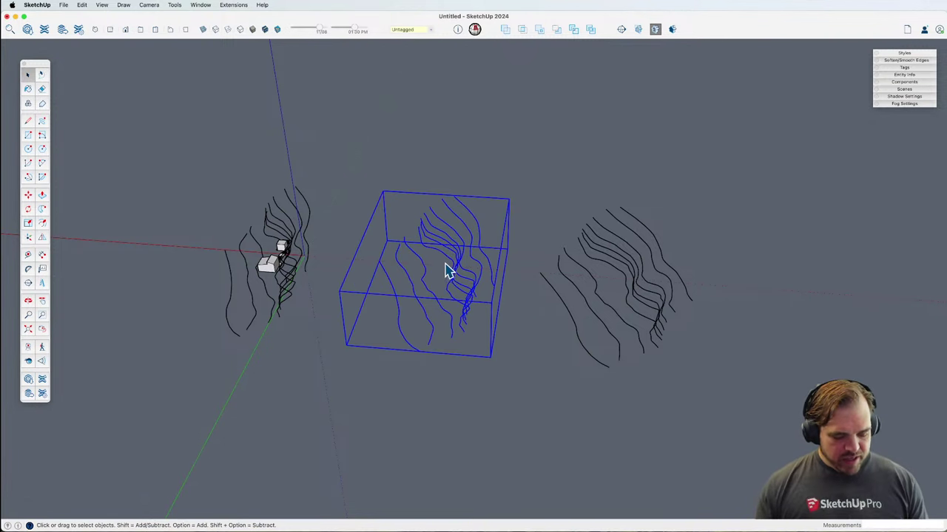
pyautogui.scroll(2, 451, 276)
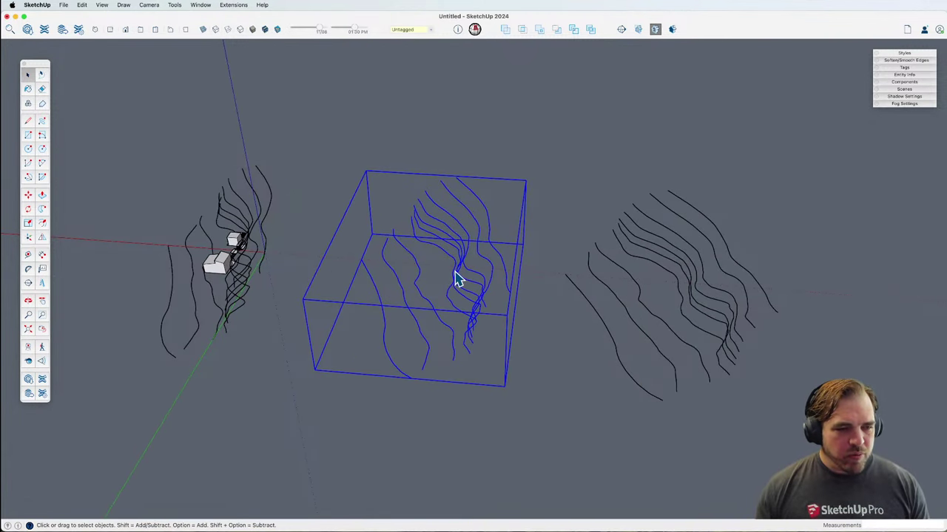
pyautogui.moveTo(457, 280); pyautogui.dragTo(519, 310, button='middle')
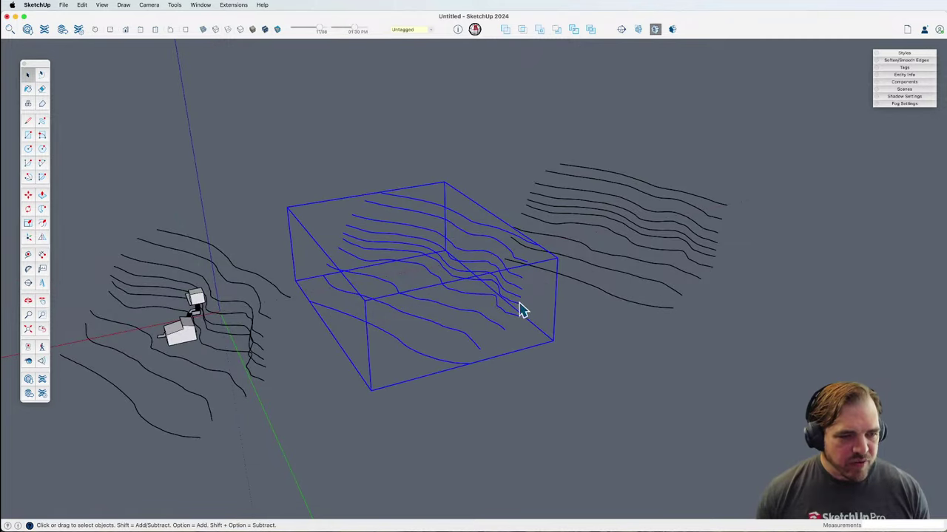
pyautogui.doubleClick(479, 286)
pyautogui.press('super+a')
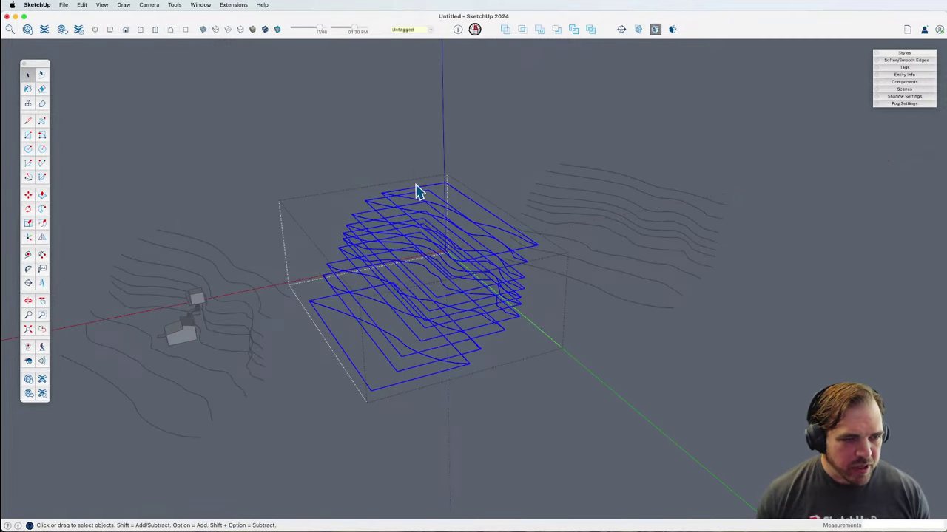
pyautogui.moveTo(429, 261)
pyautogui.mouseDown(button='middle')
pyautogui.moveTo(441, 306)
pyautogui.moveTo(459, 207)
pyautogui.mouseUp(button='middle')
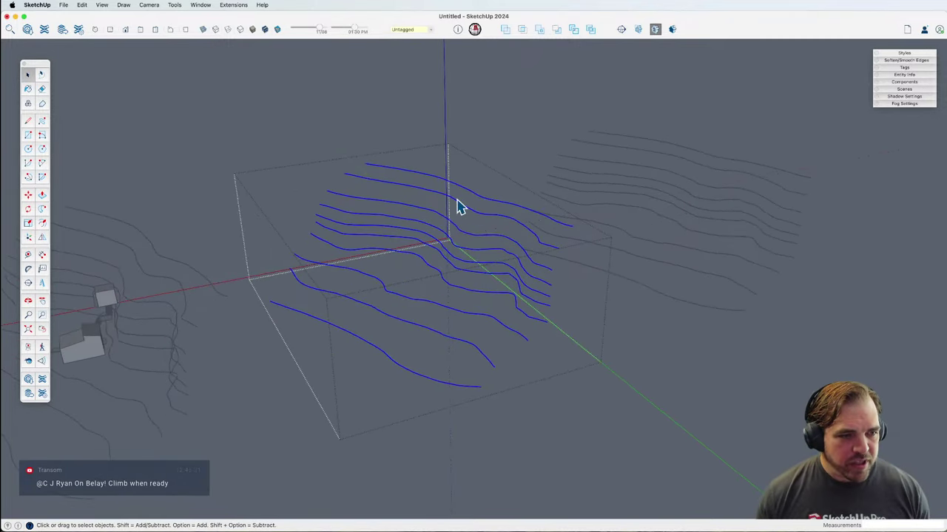
# Step: Show the Sandbox and TopoShaper tool palettes and place them clear of the large tool set
pyautogui.click(174, 6)
pyautogui.moveTo(163, 7)
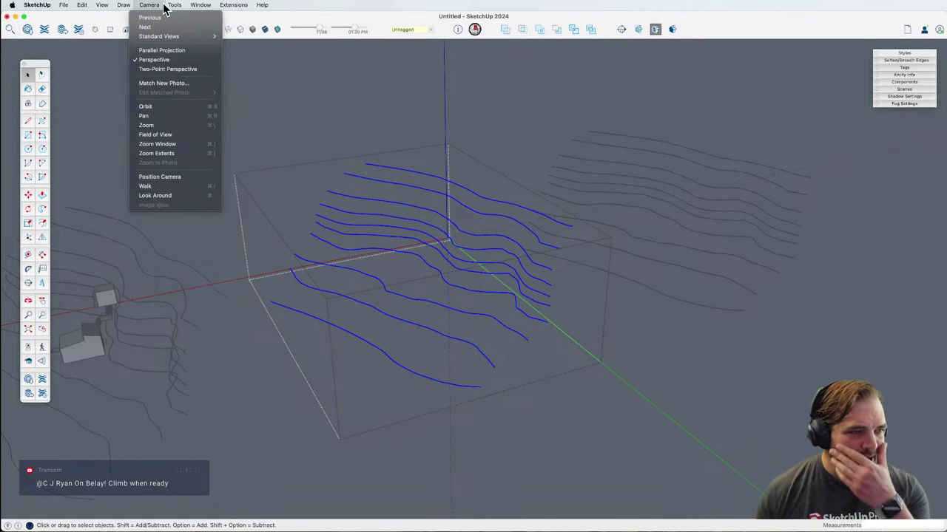
pyautogui.moveTo(102, 6)
pyautogui.moveTo(122, 42)
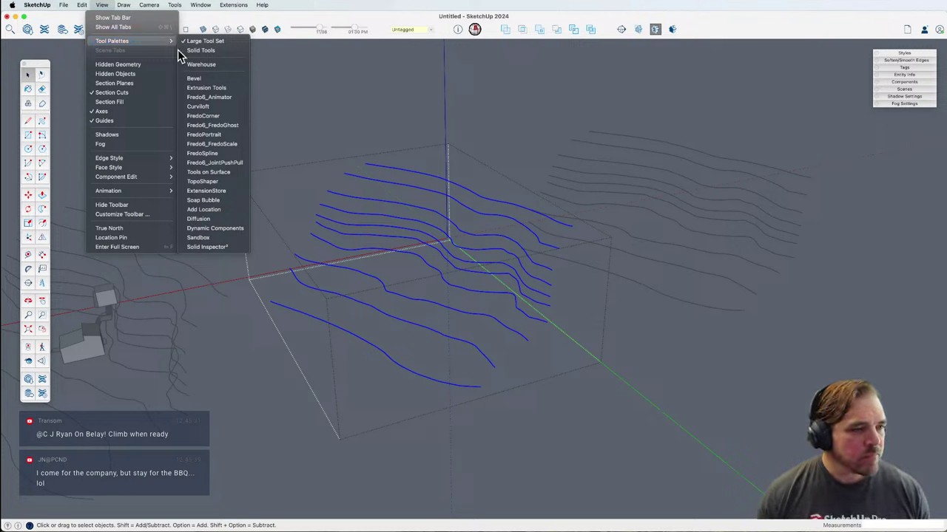
pyautogui.click(214, 242)
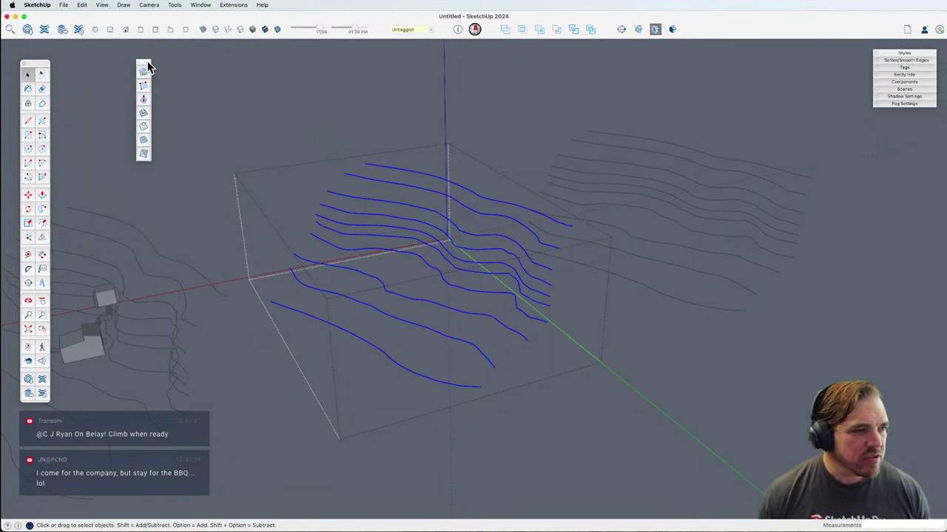
pyautogui.moveTo(148, 64); pyautogui.dragTo(179, 77)
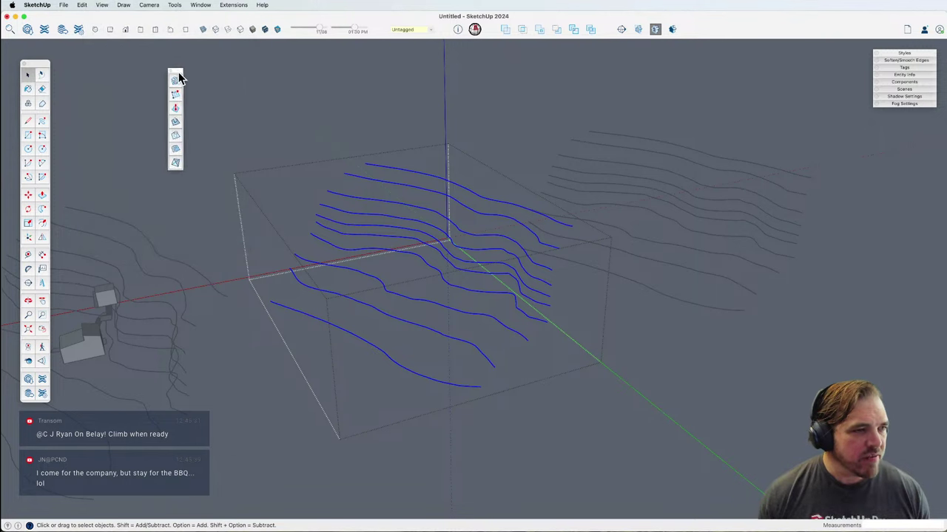
pyautogui.click(102, 5)
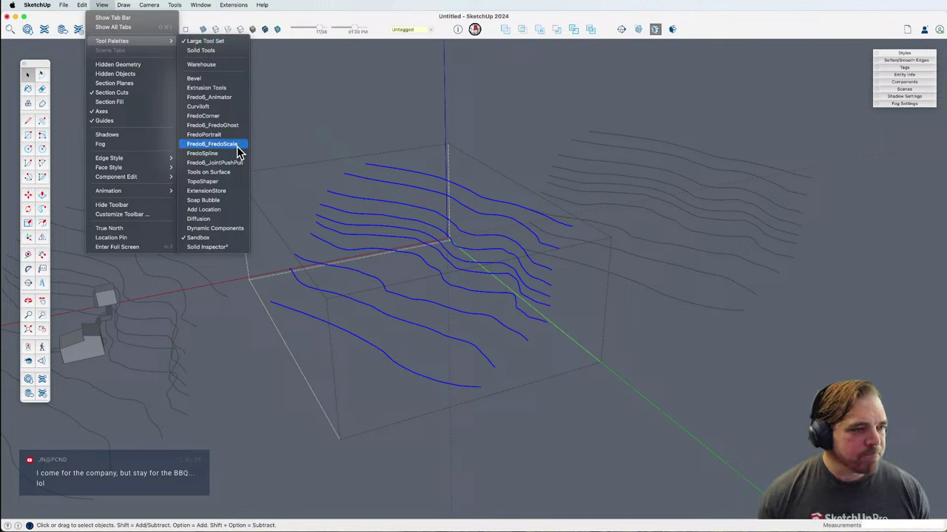
pyautogui.click(225, 178)
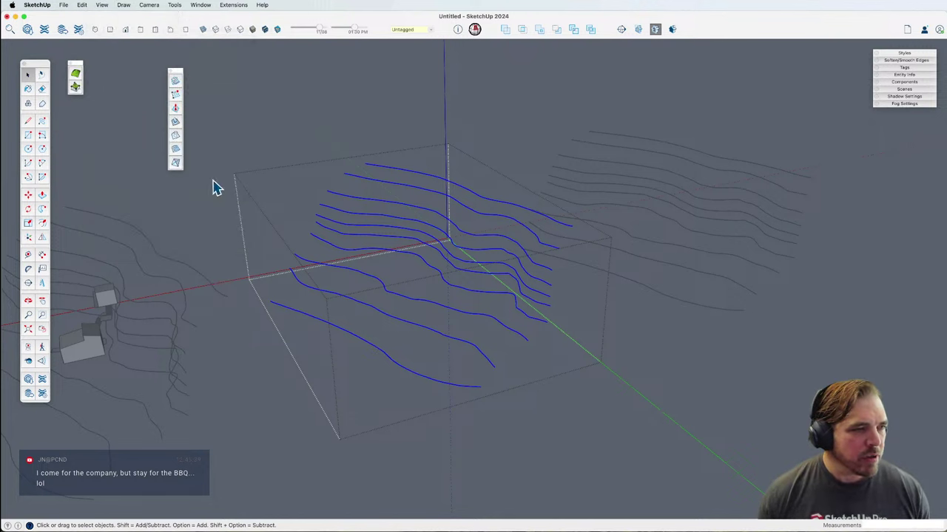
pyautogui.moveTo(79, 68); pyautogui.dragTo(90, 83)
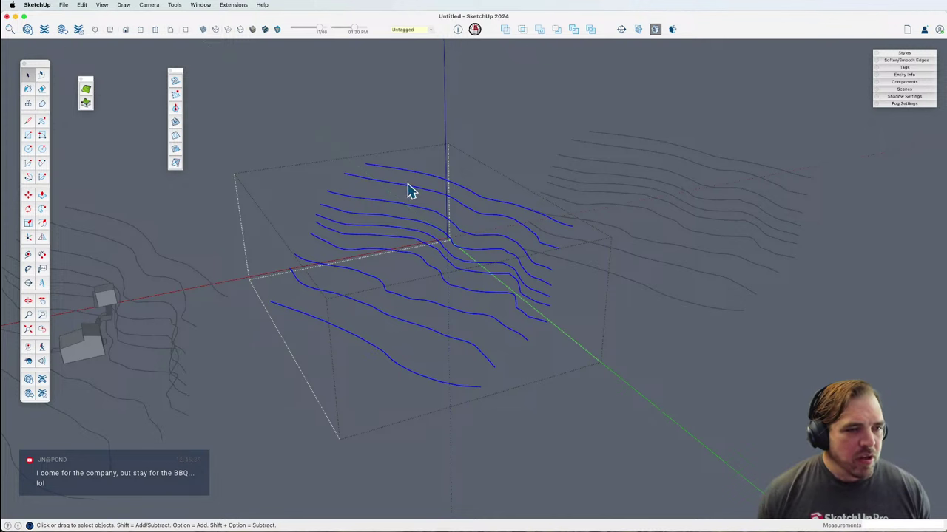
# Step: Generate a terrain surface from the selected contours with the Sandbox From Contours tool, and select the resulting surface
pyautogui.click(176, 84)
pyautogui.scroll(5, 494, 298)
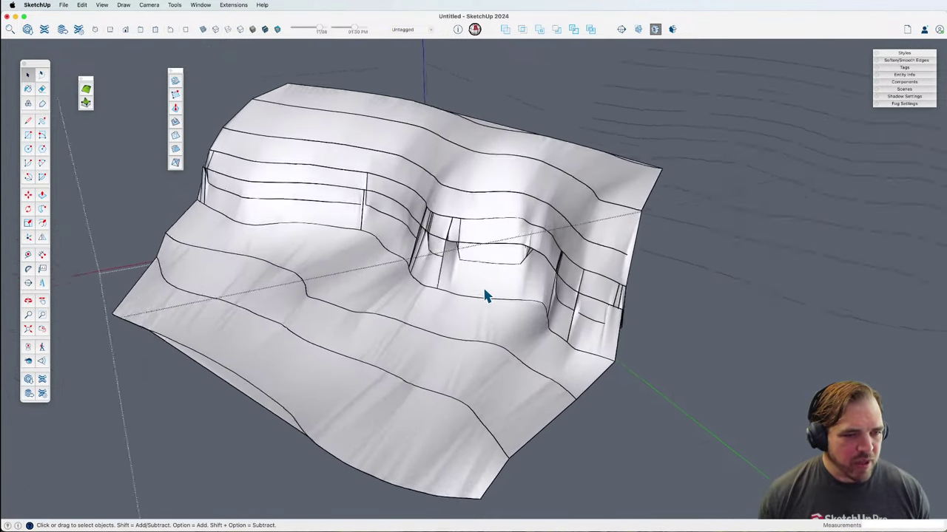
pyautogui.click(475, 283)
pyautogui.scroll(-5, 495, 338)
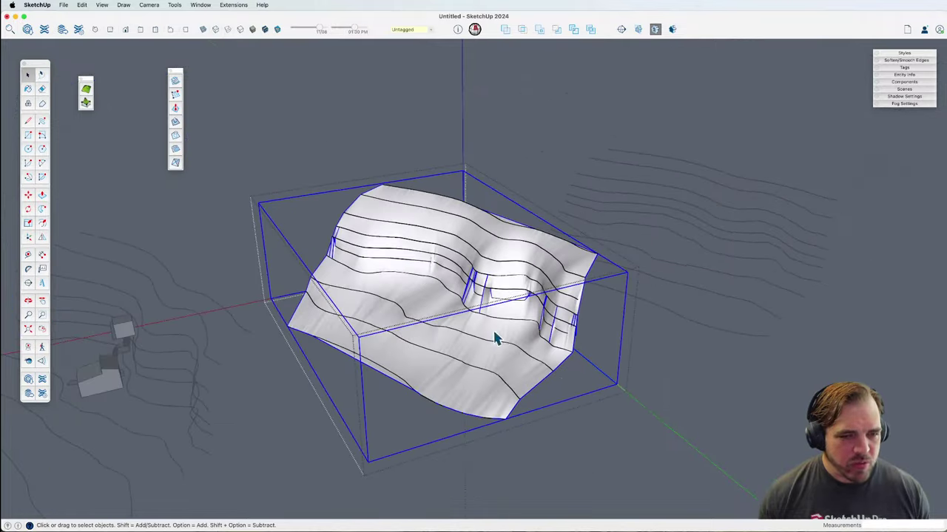
# Step: Examine the terrain's triangulated mesh with hidden geometry shown, and compare it with hidden geometry off
pyautogui.moveTo(534, 406); pyautogui.dragTo(497, 322, button='middle')
pyautogui.scroll(4, 496, 322)
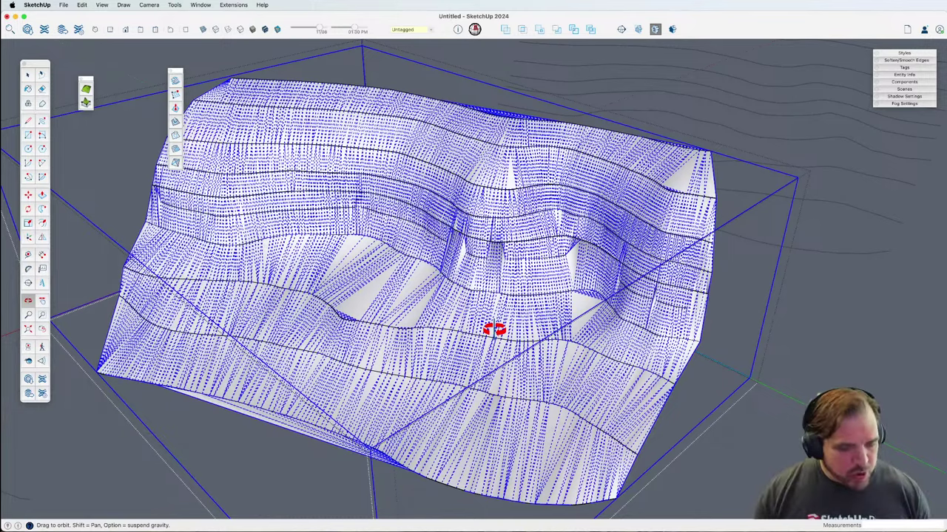
pyautogui.moveTo(494, 330); pyautogui.dragTo(560, 387, button='middle')
pyautogui.click(570, 407)
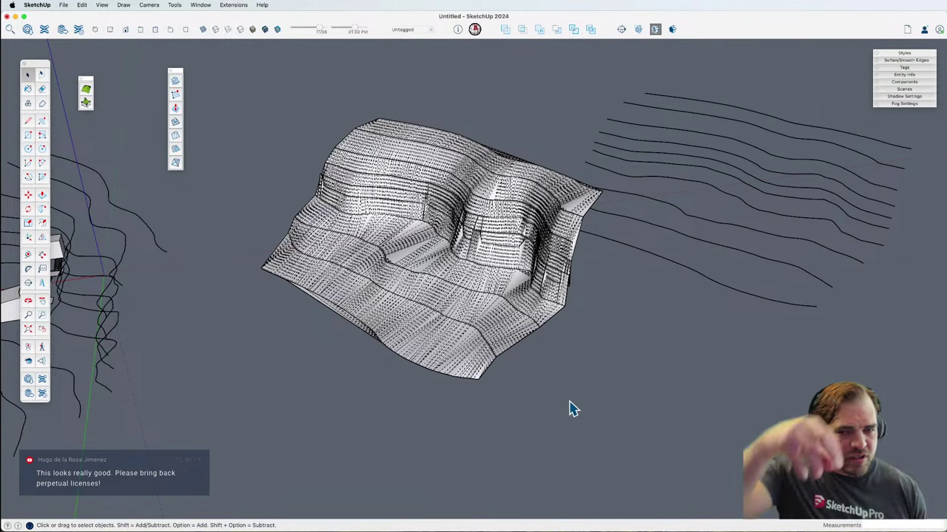
pyautogui.click(425, 263)
pyautogui.scroll(3, 429, 265)
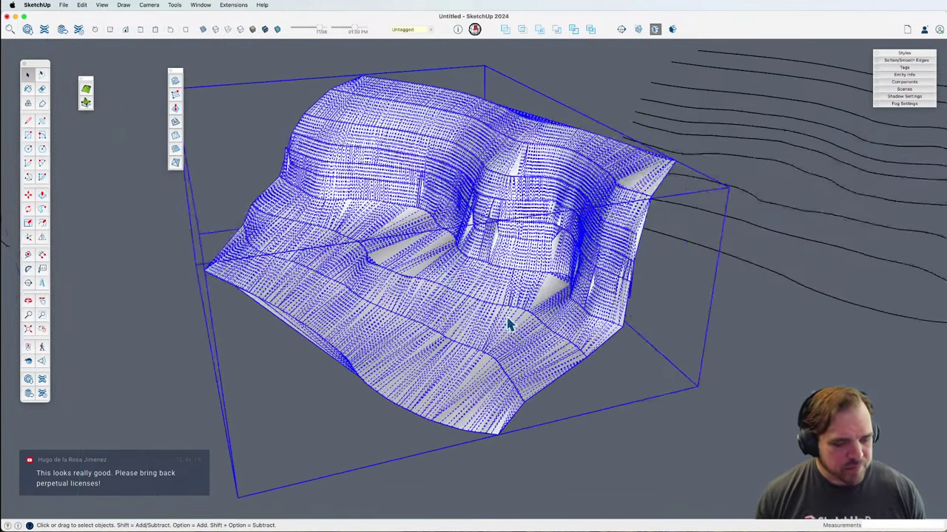
pyautogui.click(681, 390)
pyautogui.scroll(3, 468, 317)
pyautogui.moveTo(467, 317); pyautogui.dragTo(520, 334, button='middle')
pyautogui.click(446, 289)
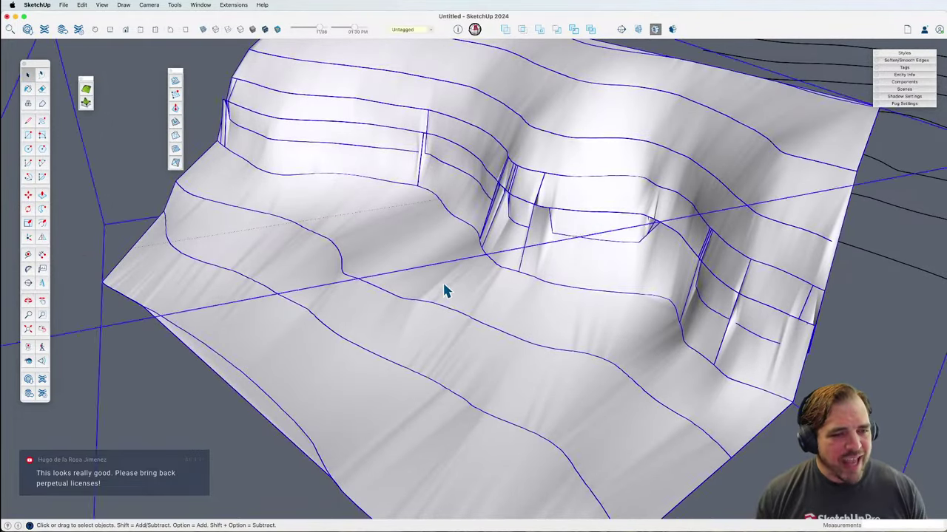
pyautogui.scroll(-10, 465, 311)
pyautogui.moveTo(465, 310); pyautogui.dragTo(531, 289, button='middle')
pyautogui.press('m')
pyautogui.click(531, 289)
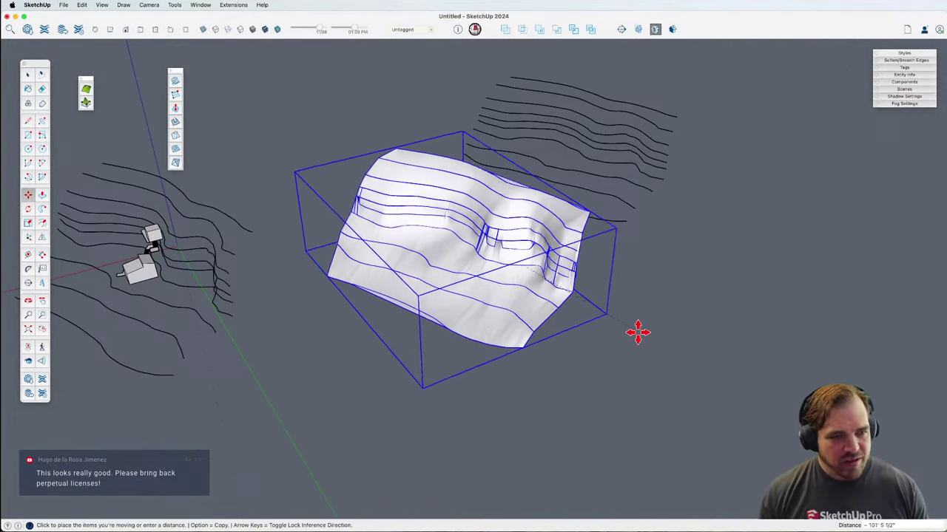
pyautogui.press('space')
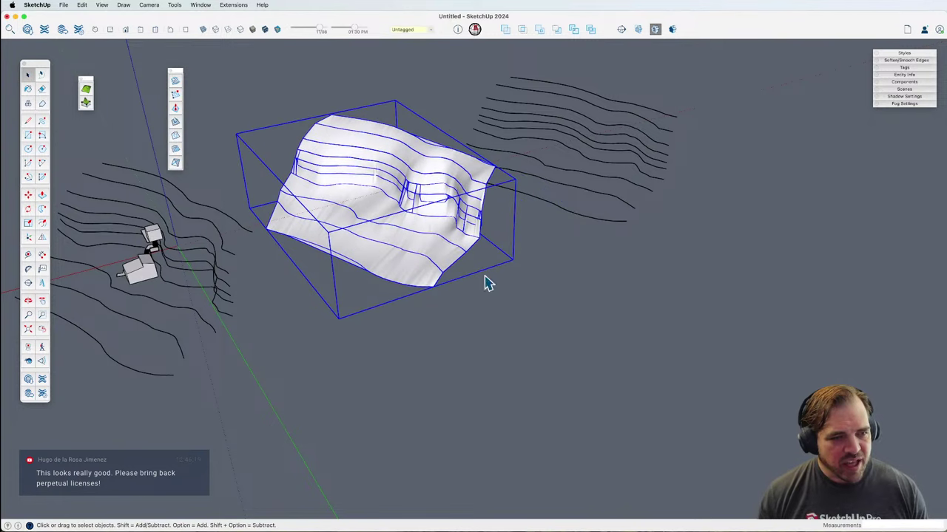
# Step: Inside the middle group, move only the terrain surface about 257' along the green axis, away from its contours
pyautogui.click(433, 232)
pyautogui.press('m')
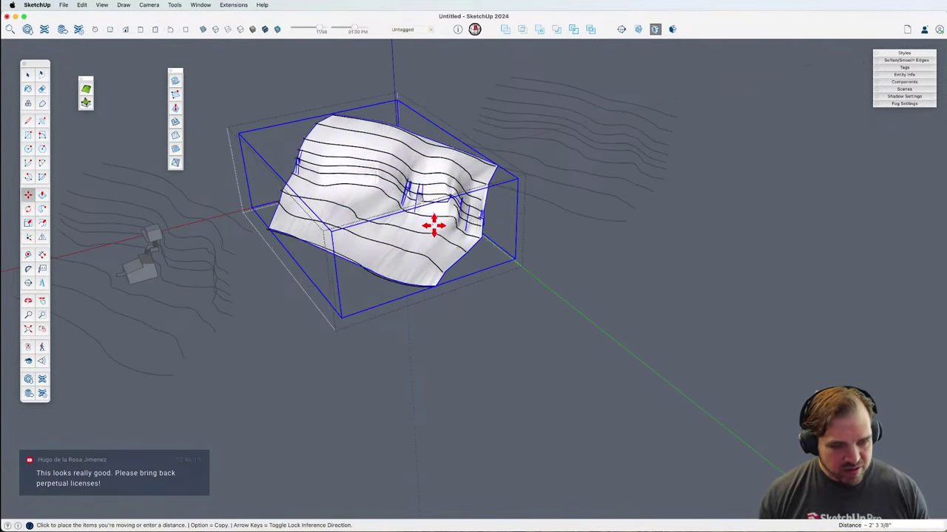
pyautogui.click(434, 222)
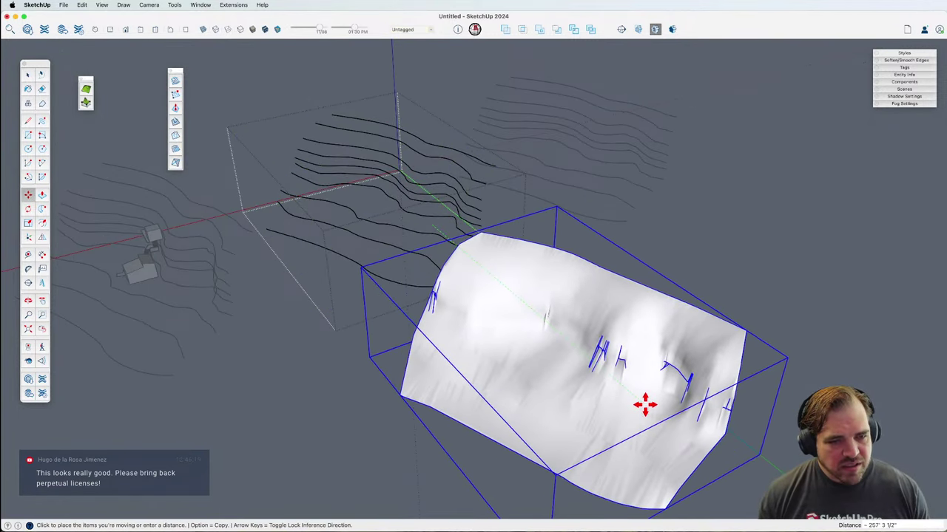
# Step: Inspect the separated terrain surface up close and delete it
pyautogui.press('o')
pyautogui.moveTo(433, 289); pyautogui.dragTo(422, 226)
pyautogui.scroll(5, 491, 254)
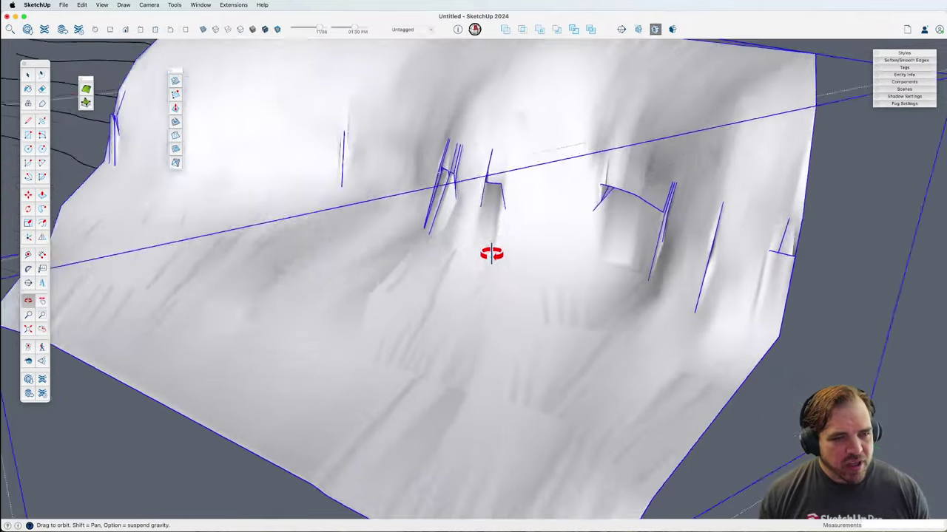
pyautogui.scroll(-3, 416, 256)
pyautogui.scroll(3, 510, 272)
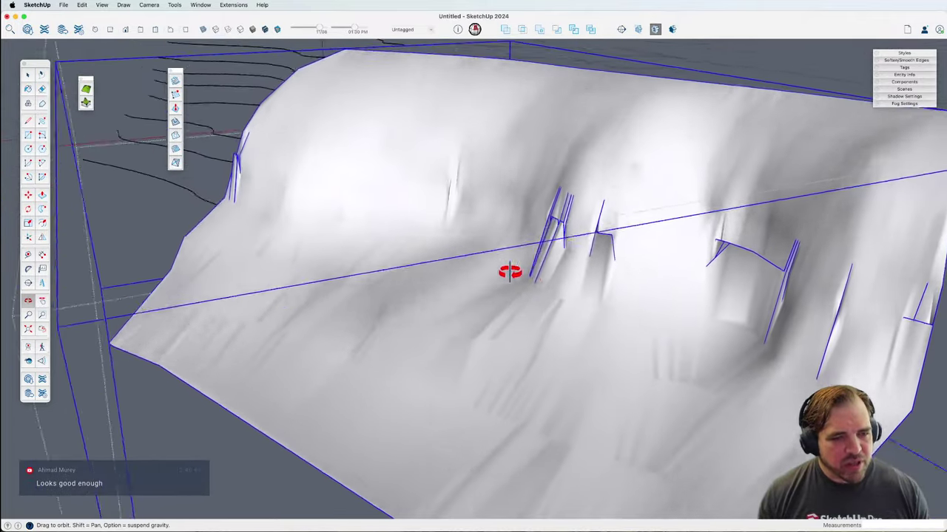
pyautogui.scroll(-4, 522, 305)
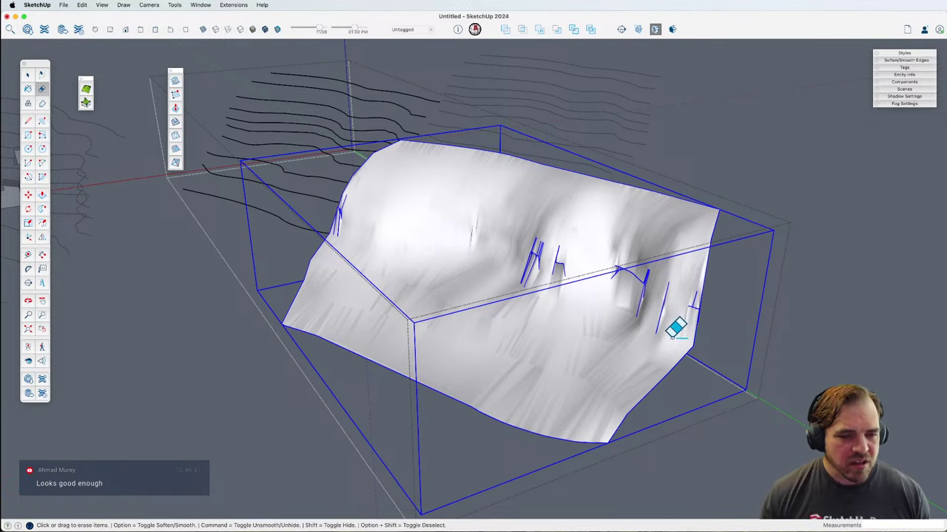
pyautogui.press('Delete')
# Step: Select all contours in the middle group and try to generate a QuadMesh terrain from them with TopoShaper
pyautogui.press('space')
pyautogui.moveTo(475, 300); pyautogui.dragTo(577, 381, button='middle')
pyautogui.press('super+a')
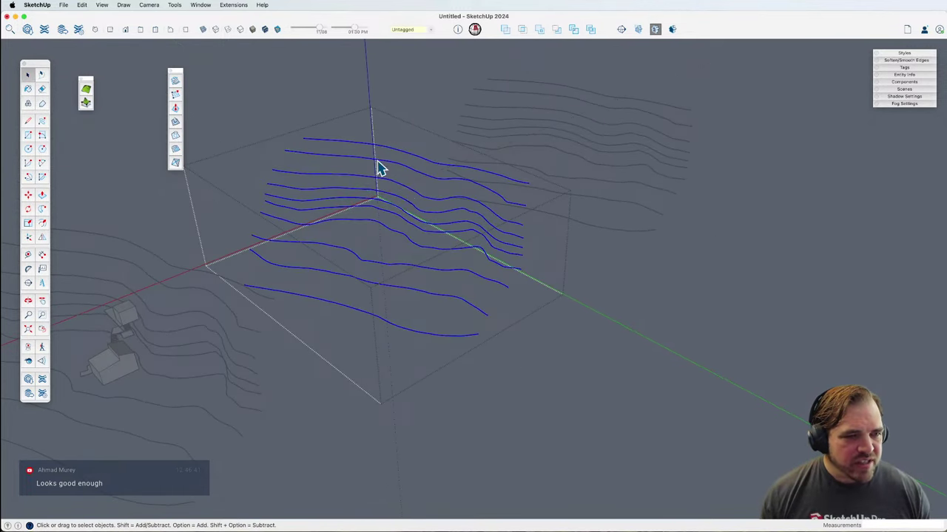
pyautogui.moveTo(399, 218); pyautogui.dragTo(172, 111, button='middle')
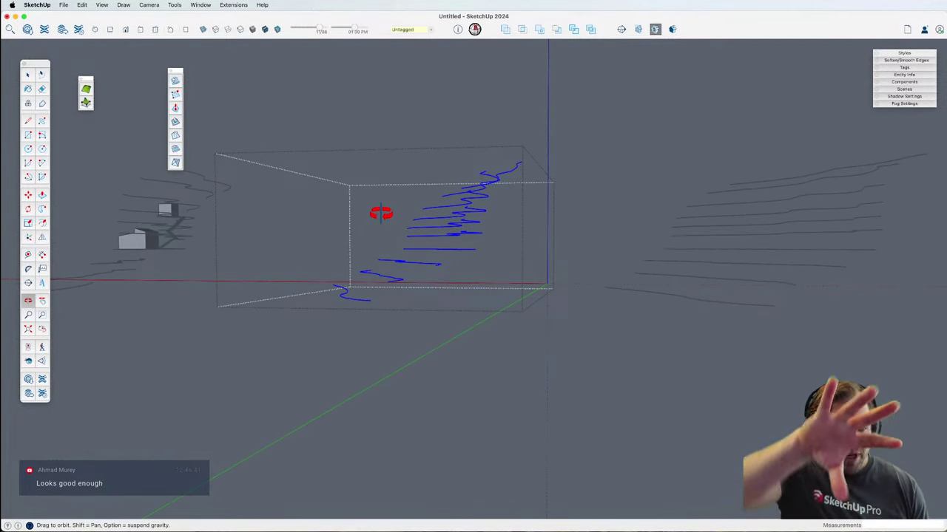
pyautogui.moveTo(381, 213); pyautogui.dragTo(581, 353)
pyautogui.press('space')
pyautogui.scroll(5, 494, 249)
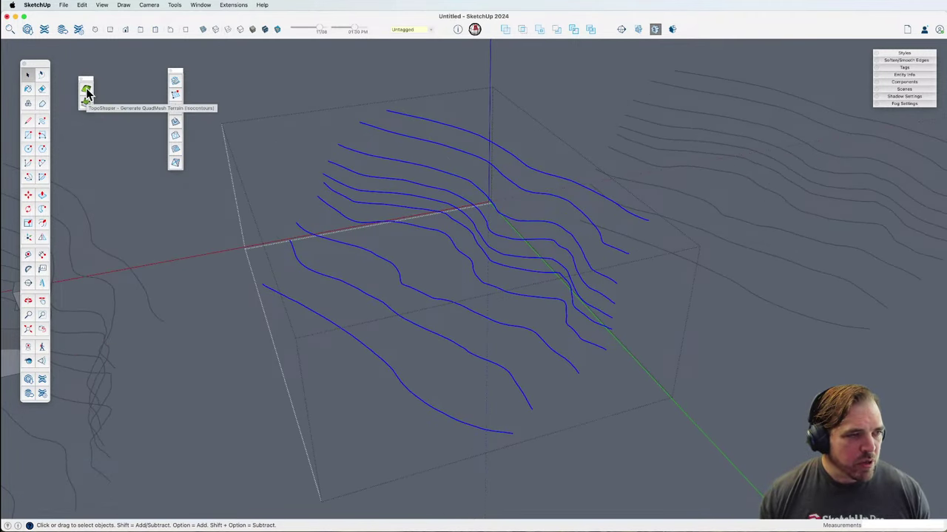
pyautogui.click(236, 139)
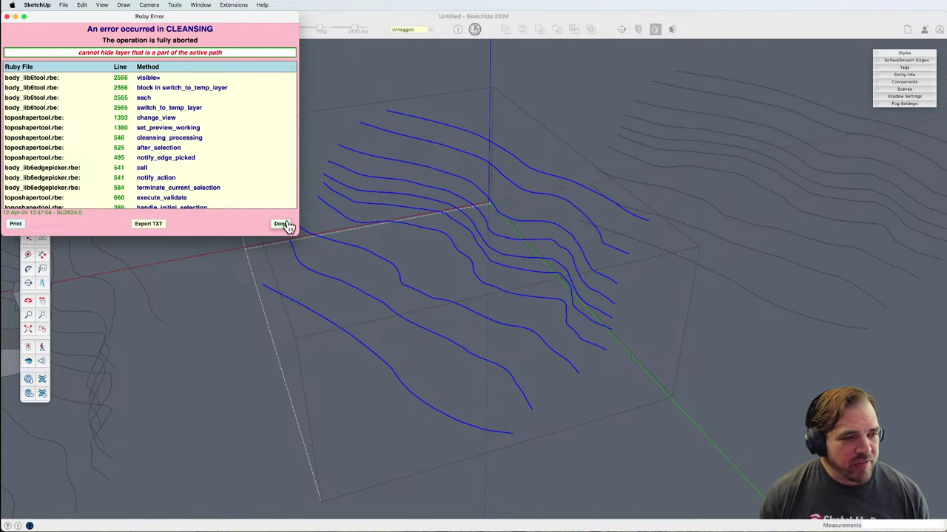
# Step: Look through the Ruby error report, dismiss it, and leave the middle contour group
pyautogui.scroll(-3, 233, 134)
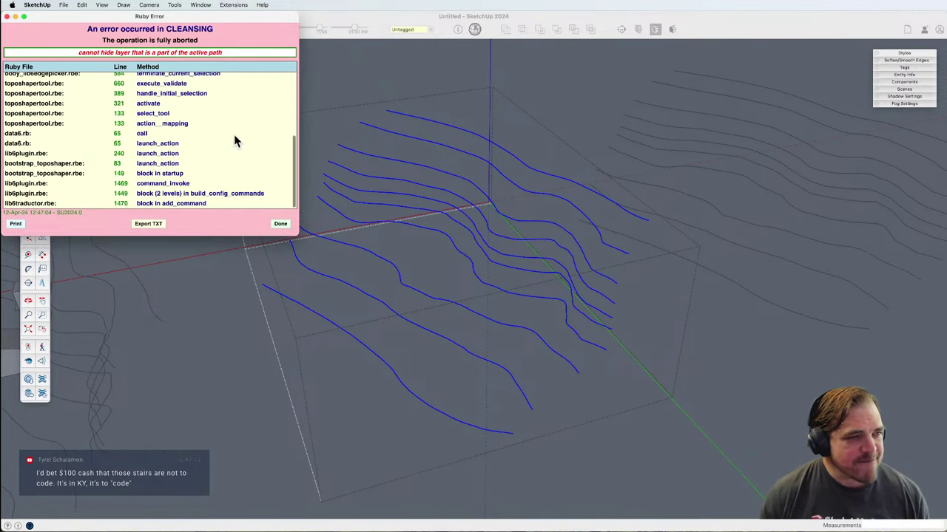
pyautogui.click(281, 223)
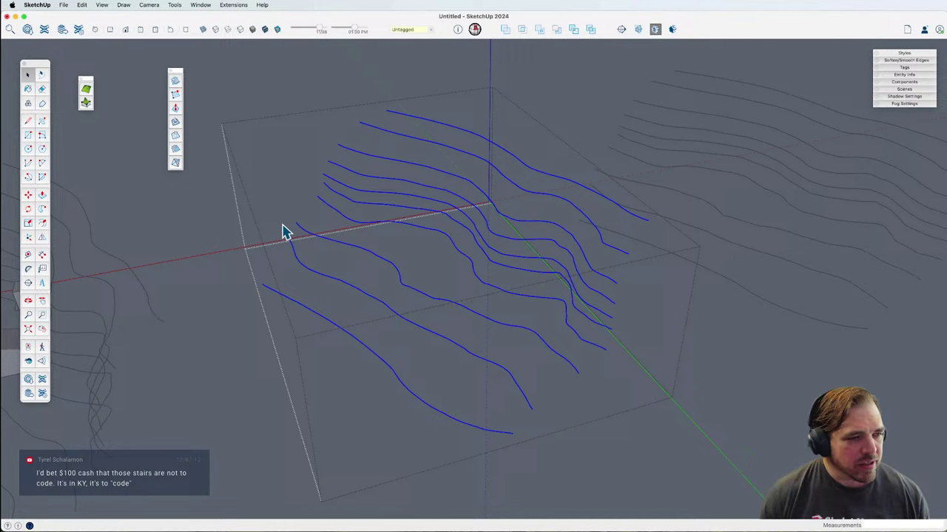
pyautogui.click(218, 282)
pyautogui.press('o')
pyautogui.moveTo(218, 282); pyautogui.dragTo(480, 326)
pyautogui.press('space')
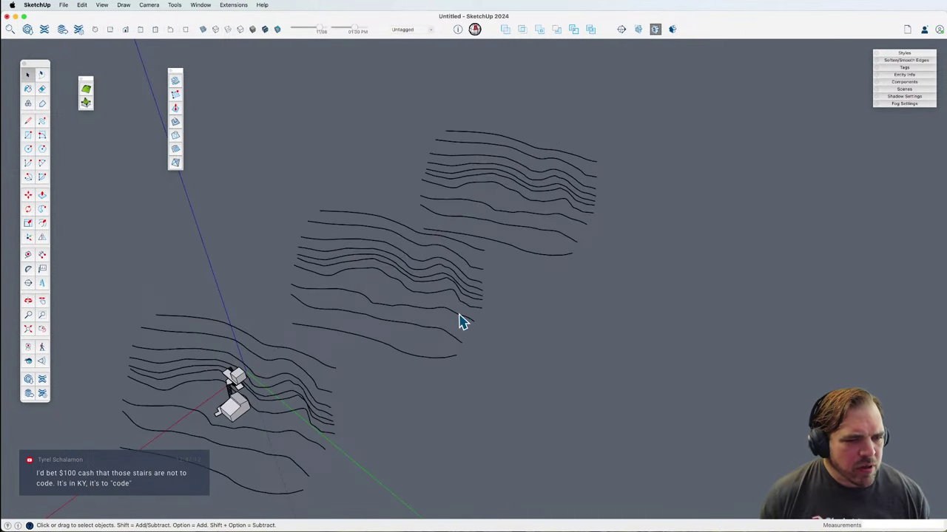
# Step: Open the middle group and check its contours by selecting individual lines and then the whole set
pyautogui.click(460, 320)
pyautogui.doubleClick(459, 321)
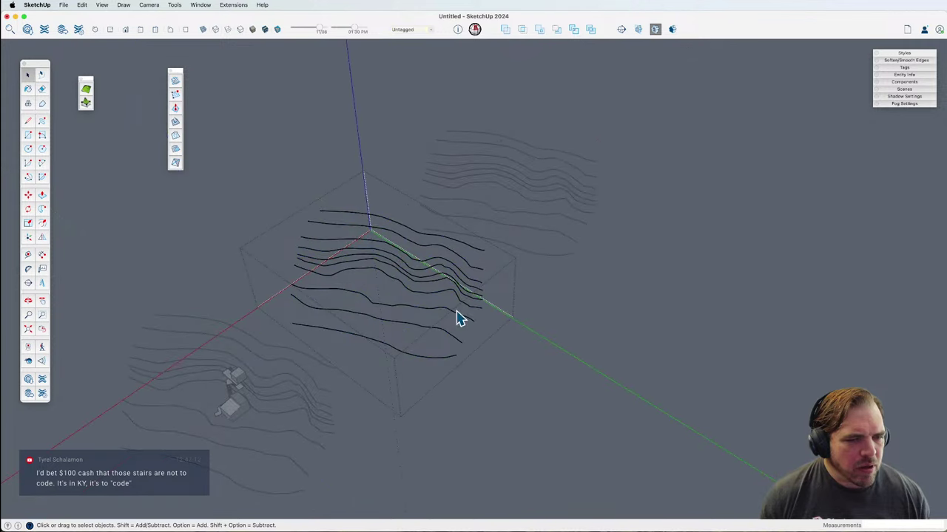
pyautogui.scroll(3, 474, 337)
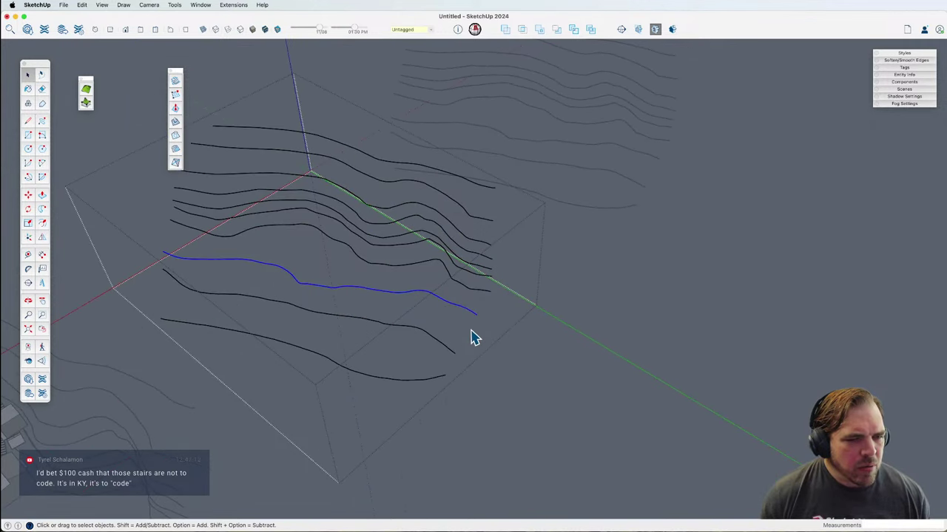
pyautogui.click(426, 381)
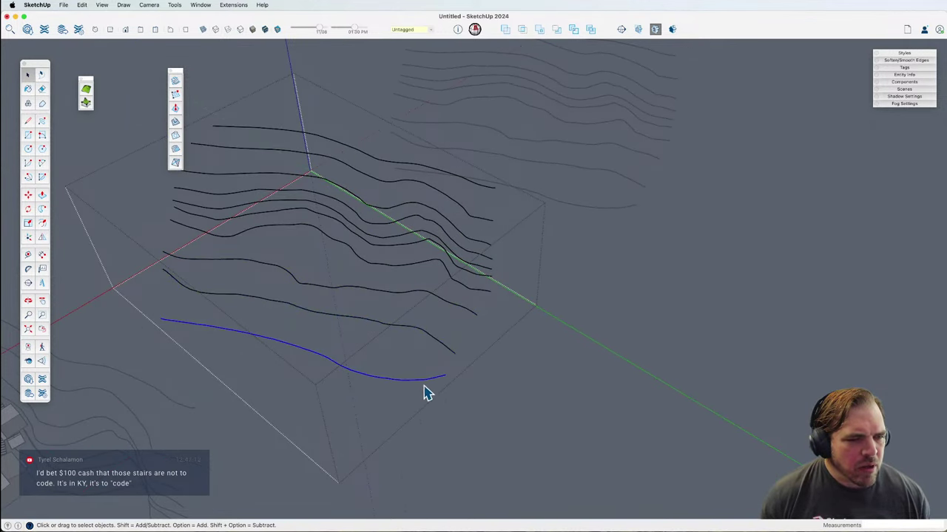
pyautogui.moveTo(413, 390); pyautogui.dragTo(390, 241)
pyautogui.moveTo(373, 162); pyautogui.dragTo(373, 158)
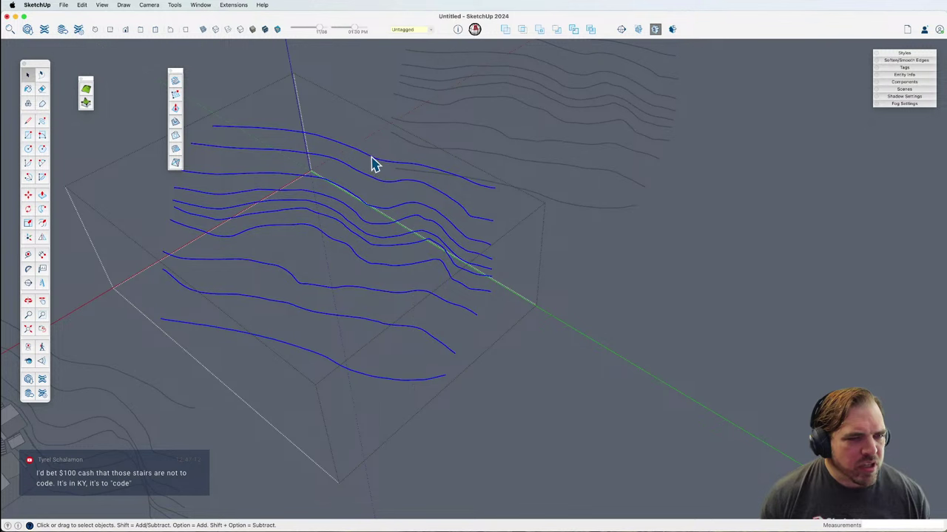
# Step: Close the middle contour group and rotate the whole group 90° about the green axis
pyautogui.click(509, 332)
pyautogui.moveTo(509, 332); pyautogui.dragTo(451, 332, button='middle')
pyautogui.click(444, 298)
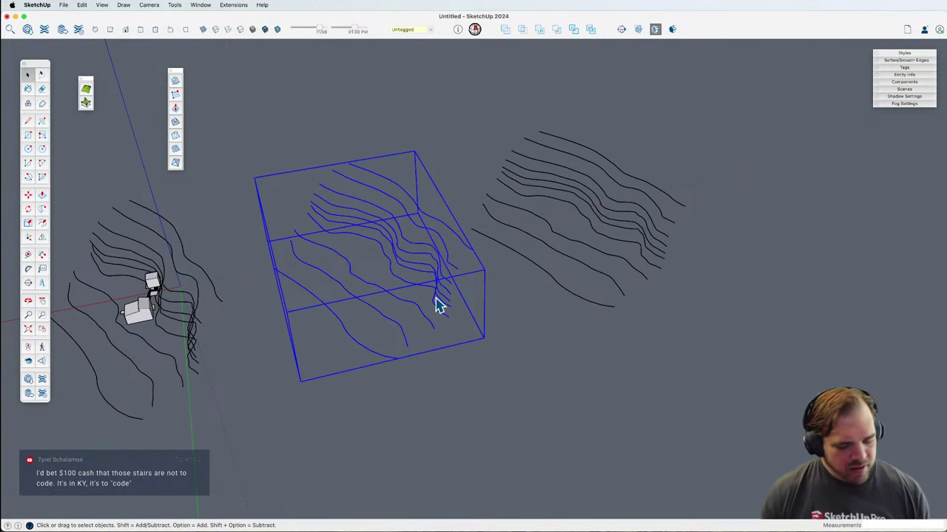
pyautogui.press('m')
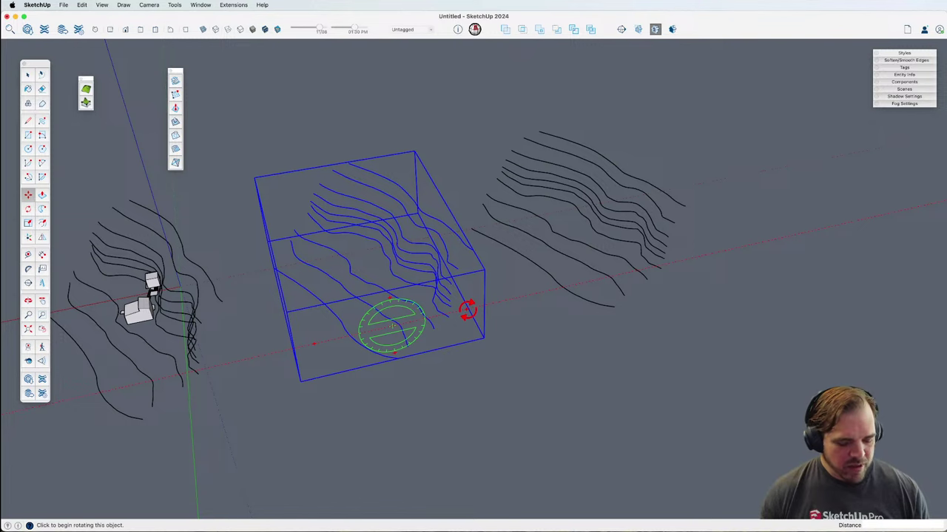
pyautogui.click(467, 310)
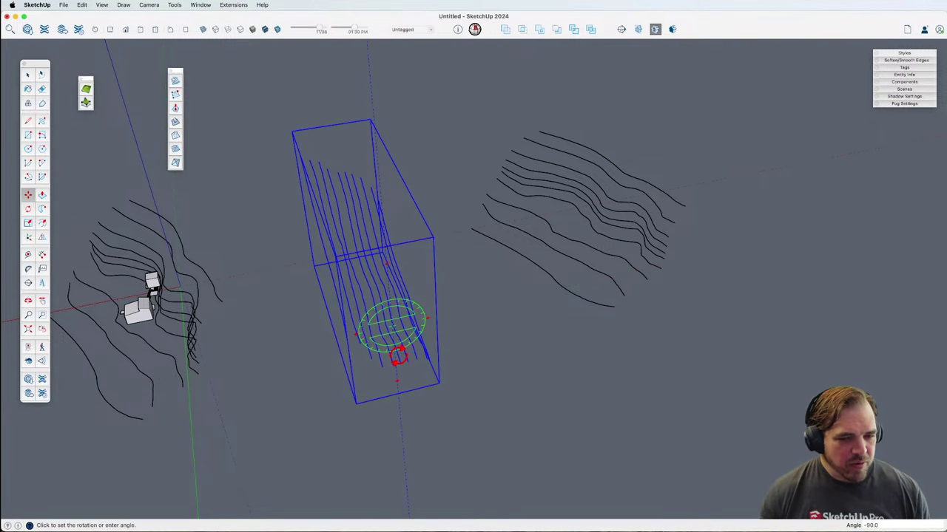
pyautogui.click(398, 357)
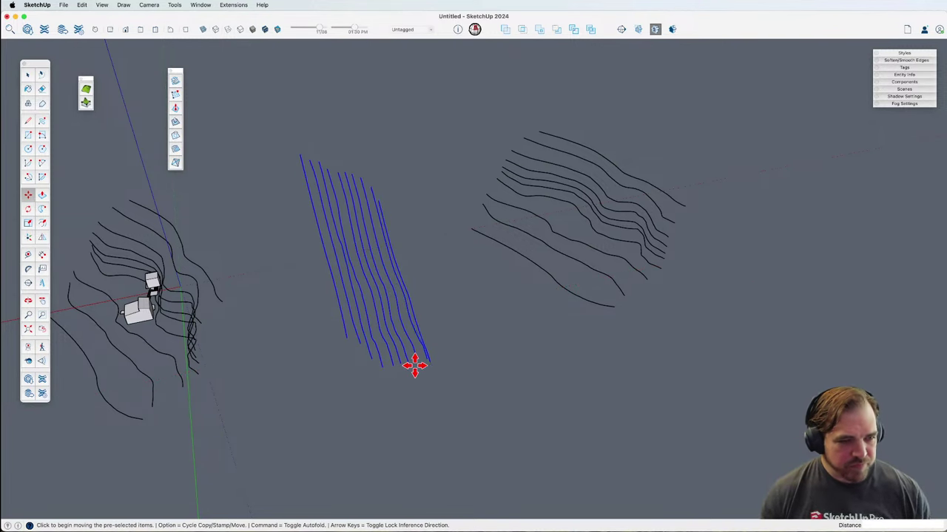
# Step: Select the rotated middle contour group and load its contours into TopoShaper for a QuadMesh terrain
pyautogui.scroll(2, 392, 308)
pyautogui.press('space')
pyautogui.click(440, 302)
pyautogui.press('o')
pyautogui.moveTo(443, 306); pyautogui.dragTo(395, 309)
pyautogui.press('space')
pyautogui.click(274, 241)
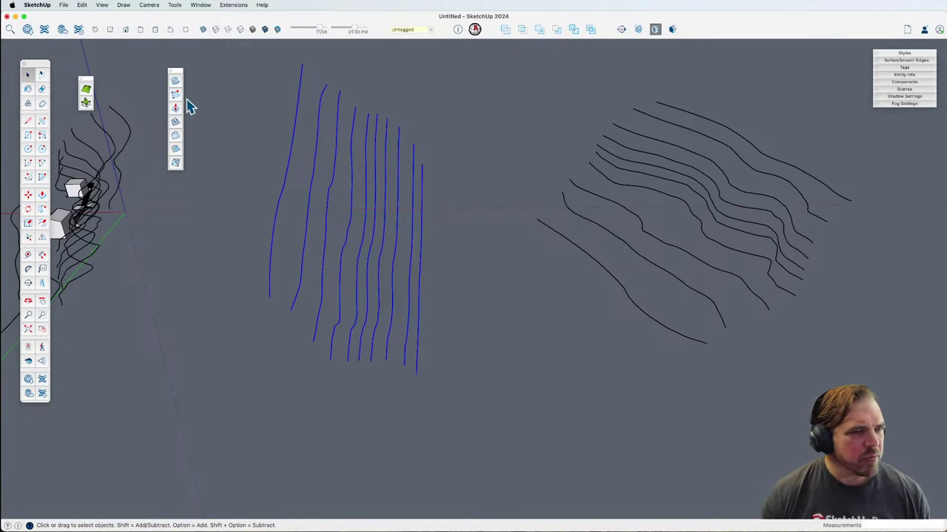
pyautogui.click(86, 90)
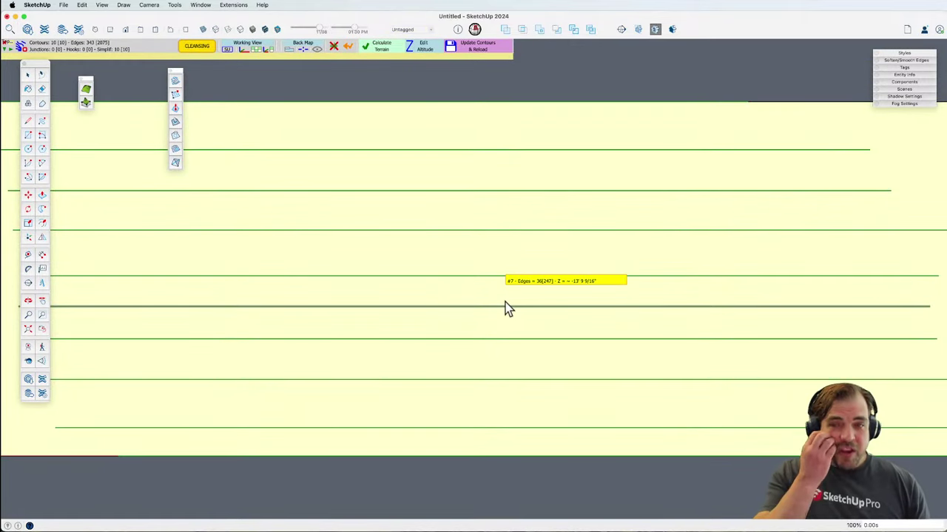
pyautogui.scroll(-5, 505, 302)
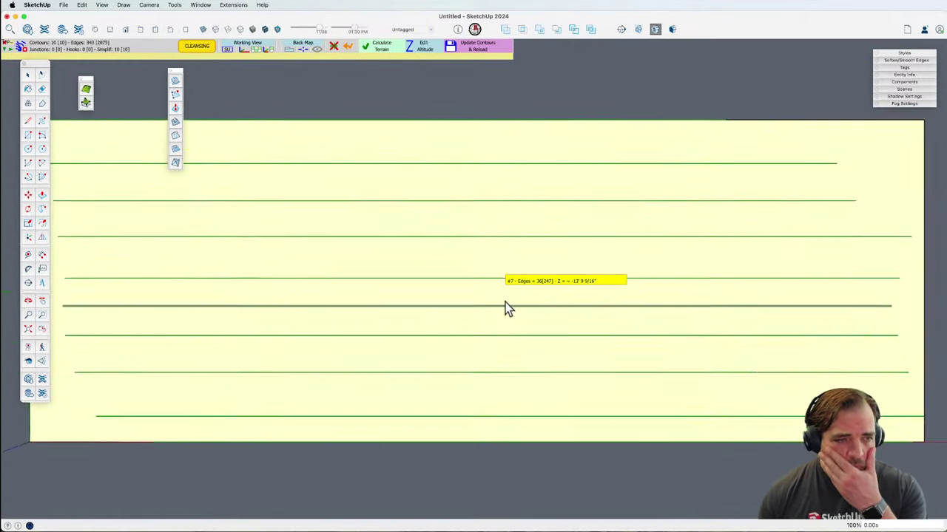
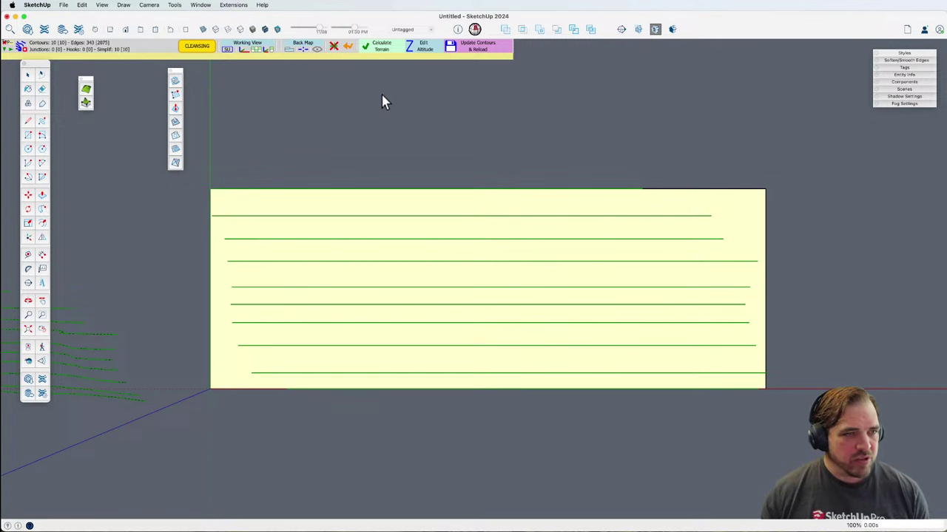
# Step: Calculate the terrain from the loaded contours and generate it with the 50 x 18 grid
pyautogui.click(379, 48)
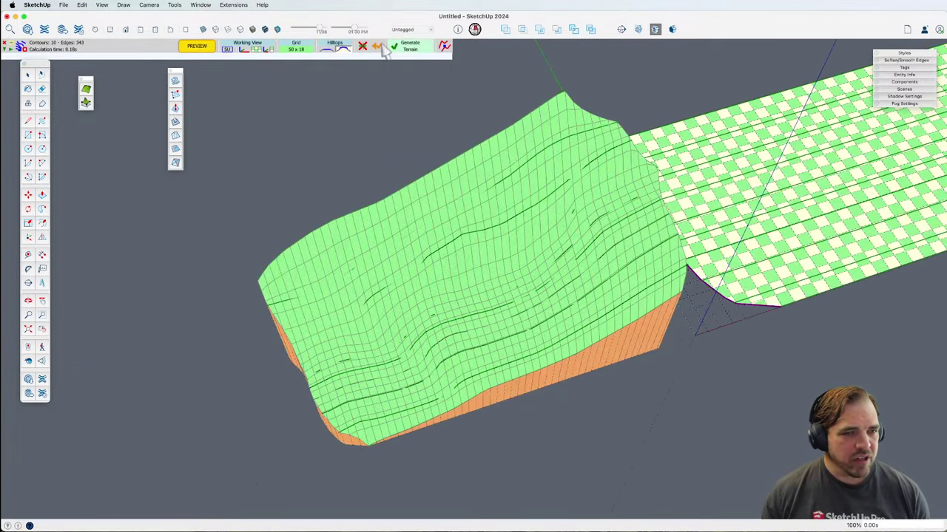
pyautogui.click(429, 196)
pyautogui.click(404, 262)
# Step: Move the generated TopoShaper terrain off its rotated contours to the empty area beside them
pyautogui.press('o')
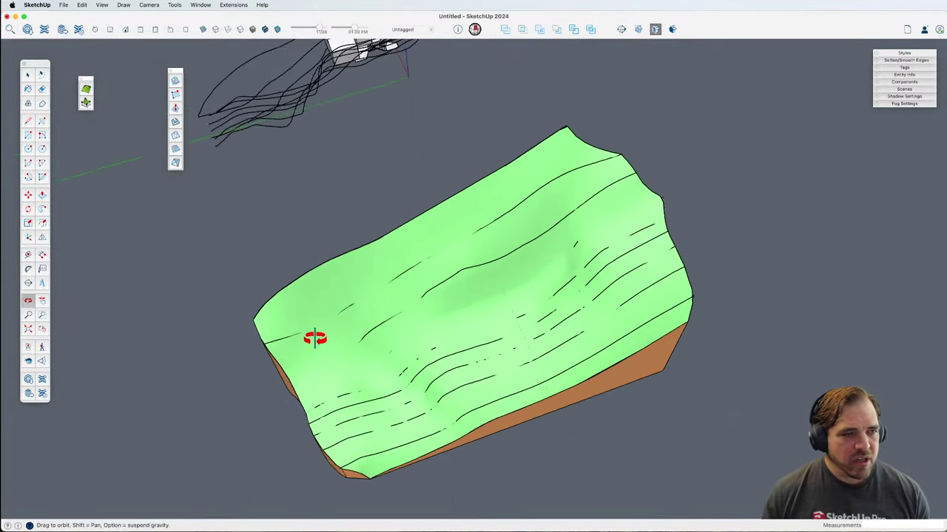
pyautogui.moveTo(313, 334); pyautogui.dragTo(534, 349)
pyautogui.scroll(-10, 518, 325)
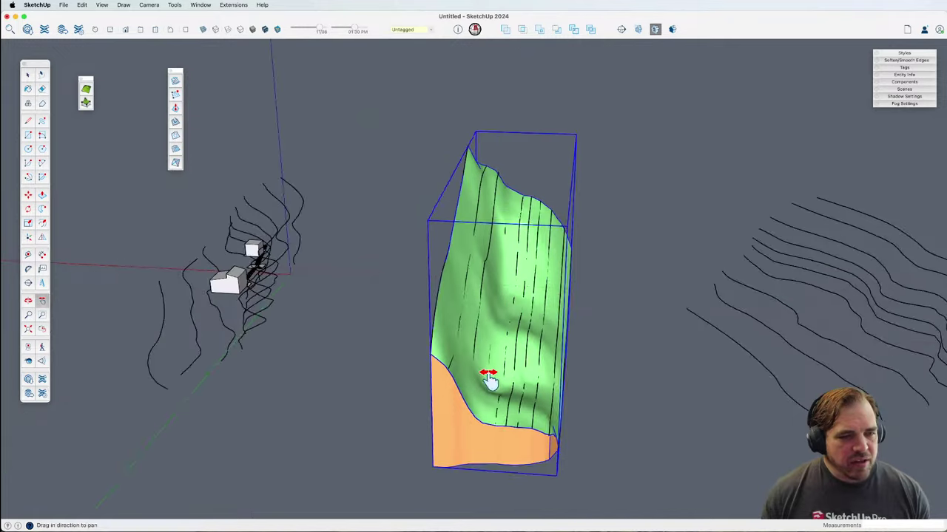
pyautogui.moveTo(427, 275); pyautogui.dragTo(680, 389)
pyautogui.press('m')
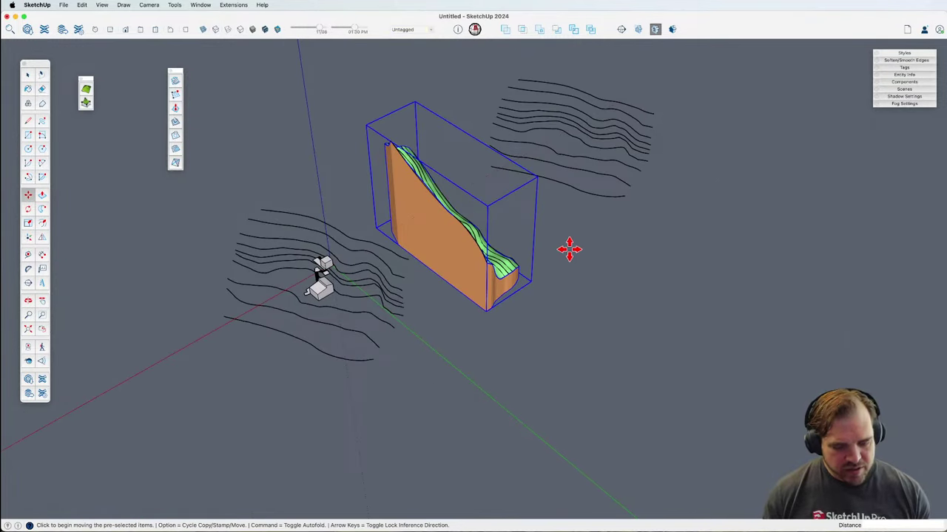
pyautogui.click(568, 249)
pyautogui.click(728, 370)
# Step: Select the separated terrain and rotate it back so that its green surface faces upward
pyautogui.press('o')
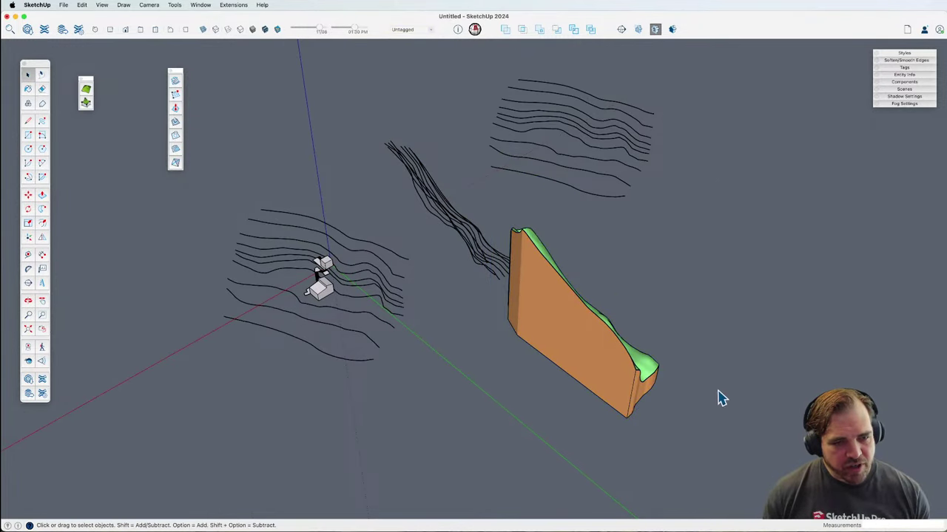
pyautogui.moveTo(718, 395); pyautogui.dragTo(429, 283)
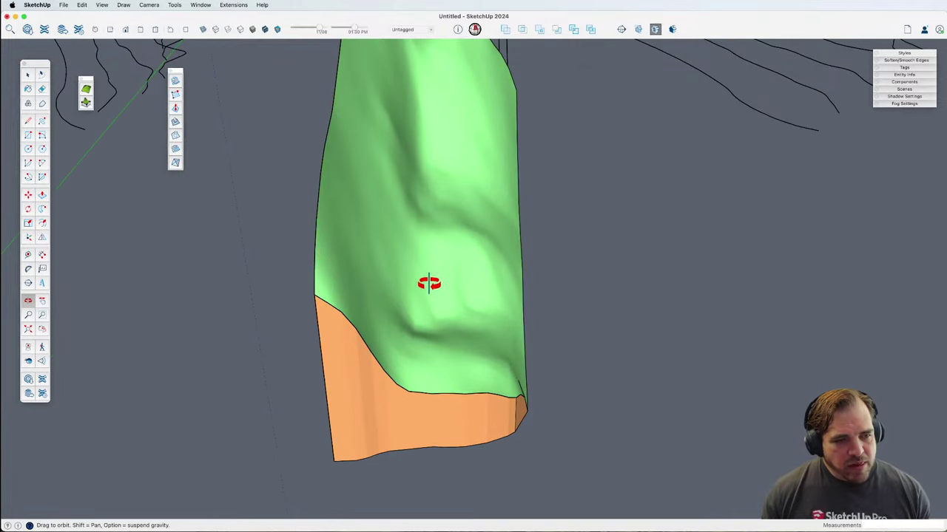
pyautogui.press('space')
pyautogui.click(454, 315)
pyautogui.scroll(-3, 454, 316)
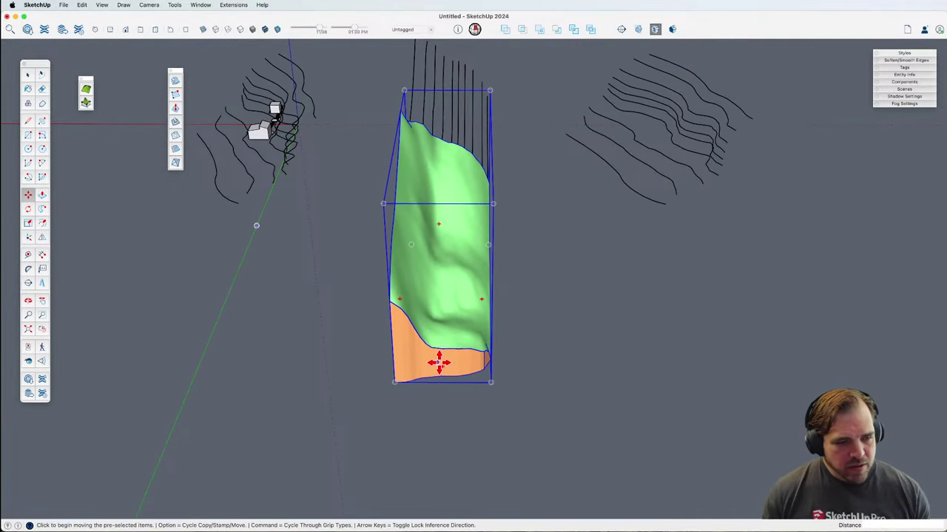
pyautogui.click(443, 363)
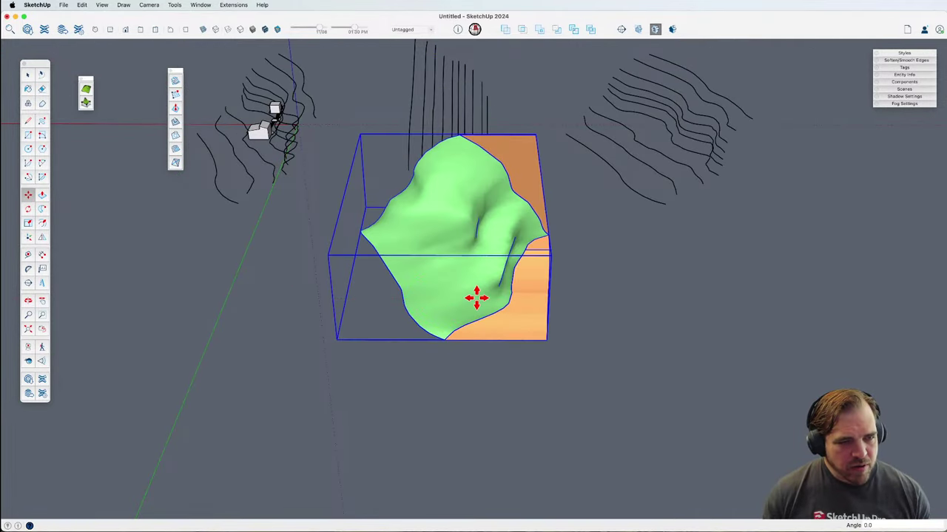
# Step: Show hidden geometry and examine the TopoShaper terrain's regular mesh grid up close and from several sides
pyautogui.scroll(5, 473, 292)
pyautogui.moveTo(466, 285); pyautogui.dragTo(595, 340, button='middle')
pyautogui.scroll(5, 595, 340)
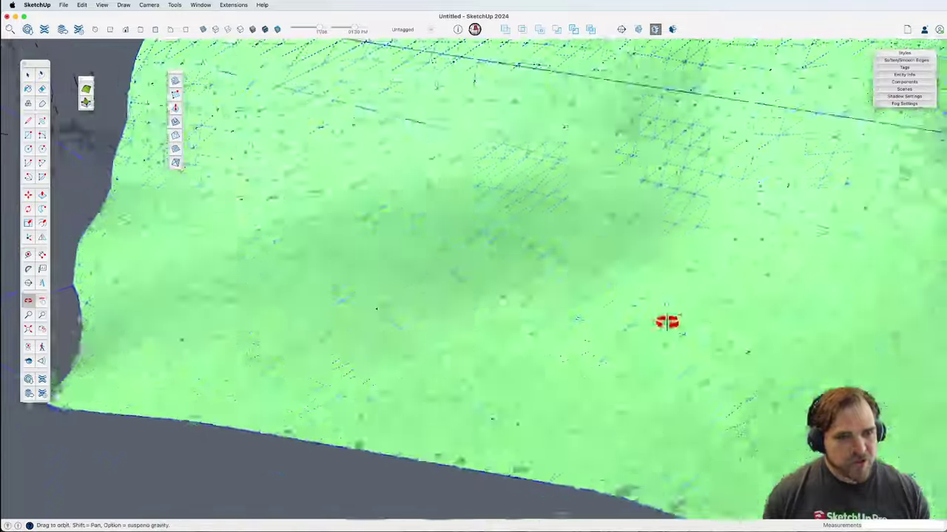
pyautogui.keyDown('shift'); pyautogui.moveTo(665, 321); pyautogui.dragTo(585, 303, button='middle'); pyautogui.keyUp('shift')
pyautogui.scroll(-6, 501, 357)
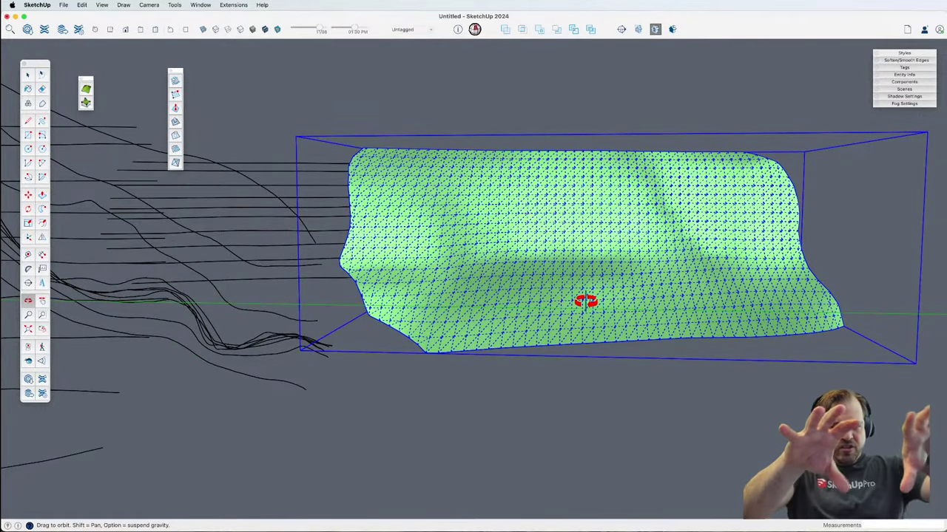
pyautogui.scroll(-1, 585, 300)
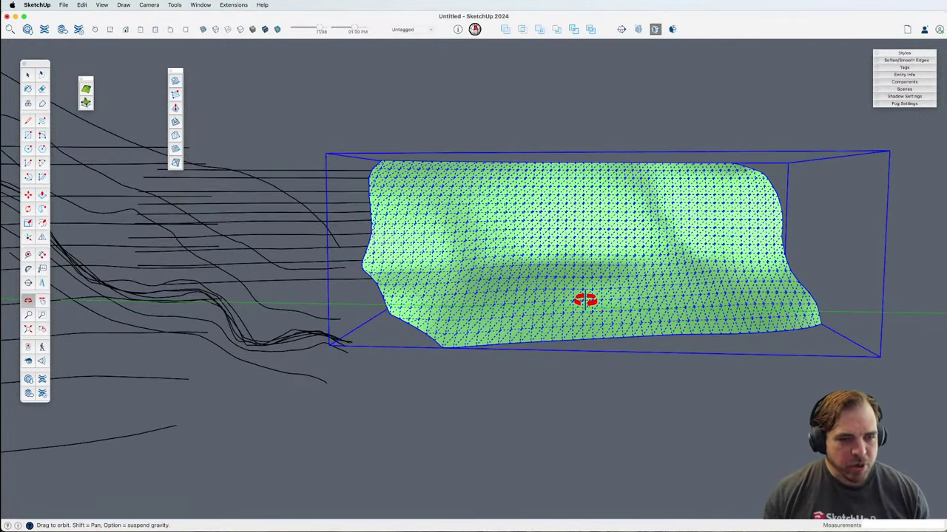
pyautogui.scroll(5, 662, 326)
pyautogui.moveTo(662, 325); pyautogui.dragTo(304, 369, button='middle')
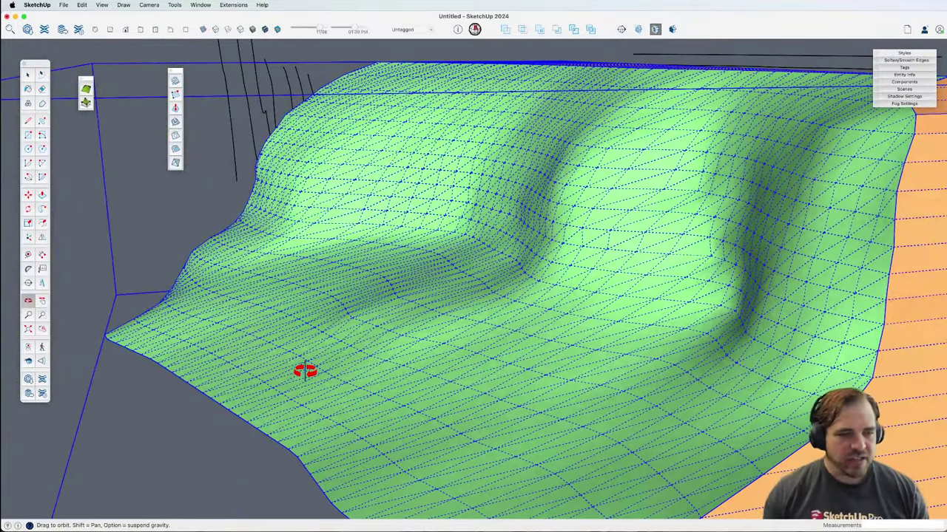
pyautogui.moveTo(373, 371); pyautogui.dragTo(374, 372, button='middle')
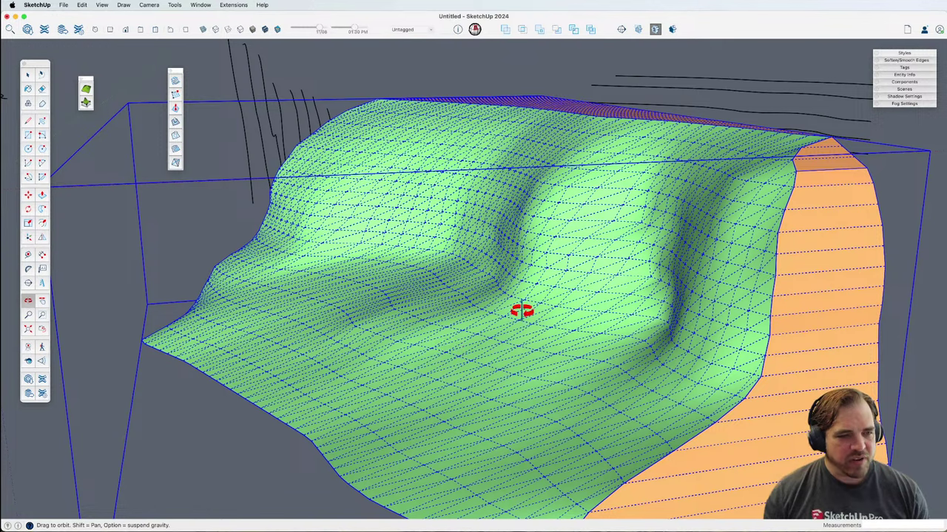
pyautogui.scroll(-5, 548, 283)
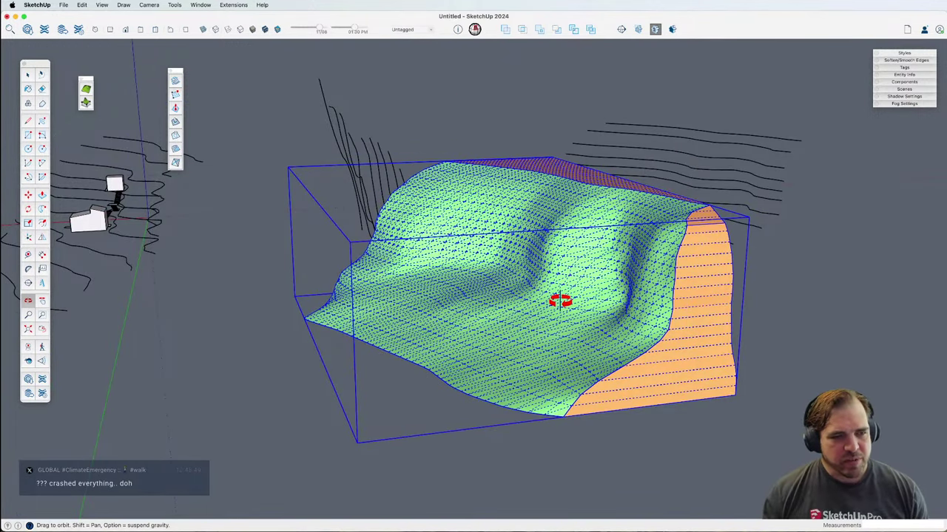
pyautogui.moveTo(542, 295); pyautogui.dragTo(654, 382)
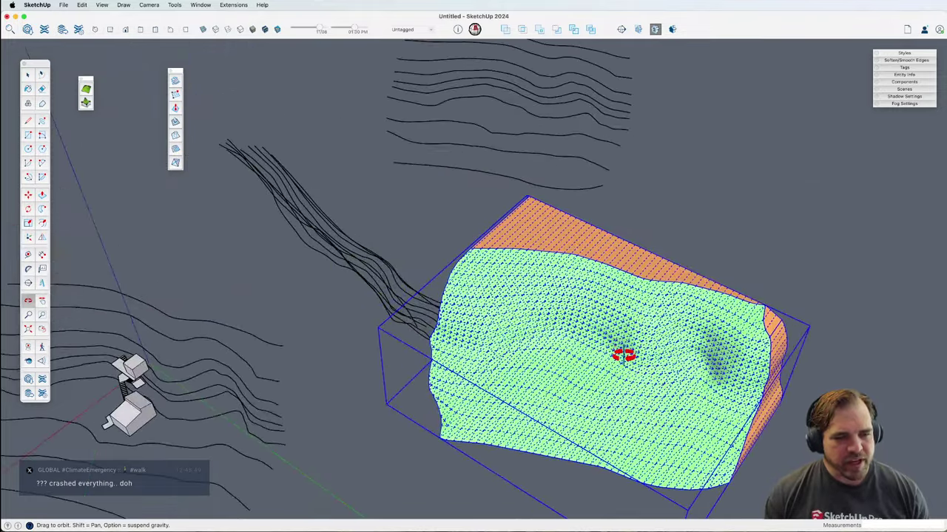
pyautogui.scroll(5, 624, 353)
pyautogui.scroll(-3, 676, 387)
# Step: Inside the terrain group, erase the orange skirt walls, keeping only the green surface
pyautogui.press('space')
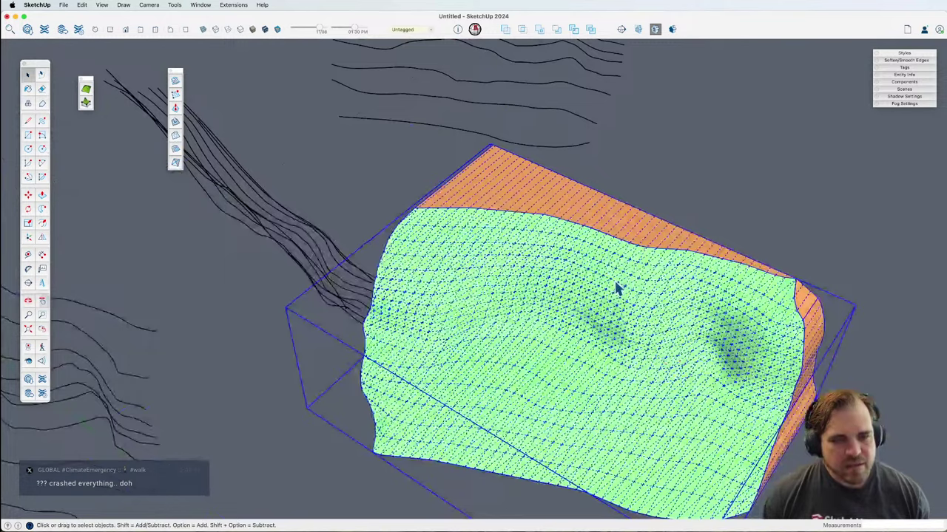
pyautogui.doubleClick(617, 289)
pyautogui.press('e')
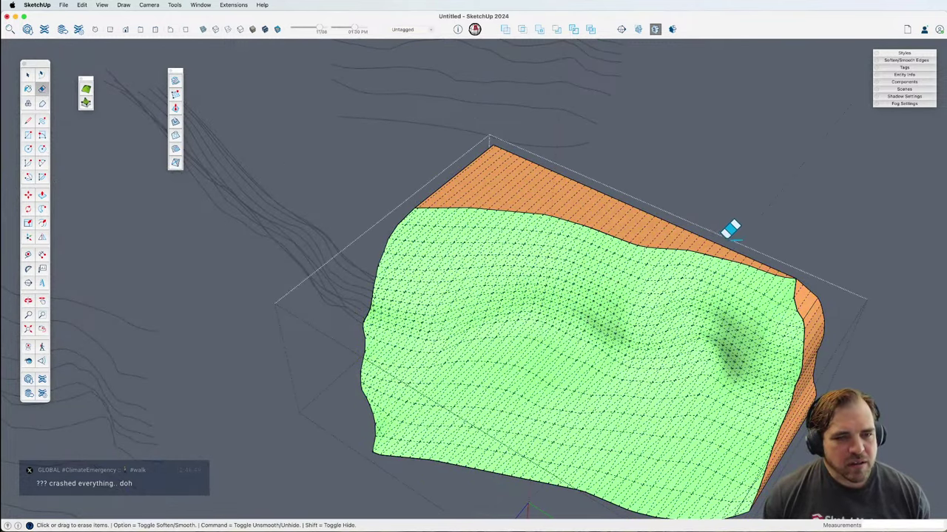
pyautogui.scroll(3, 814, 281)
pyautogui.scroll(3, 813, 281)
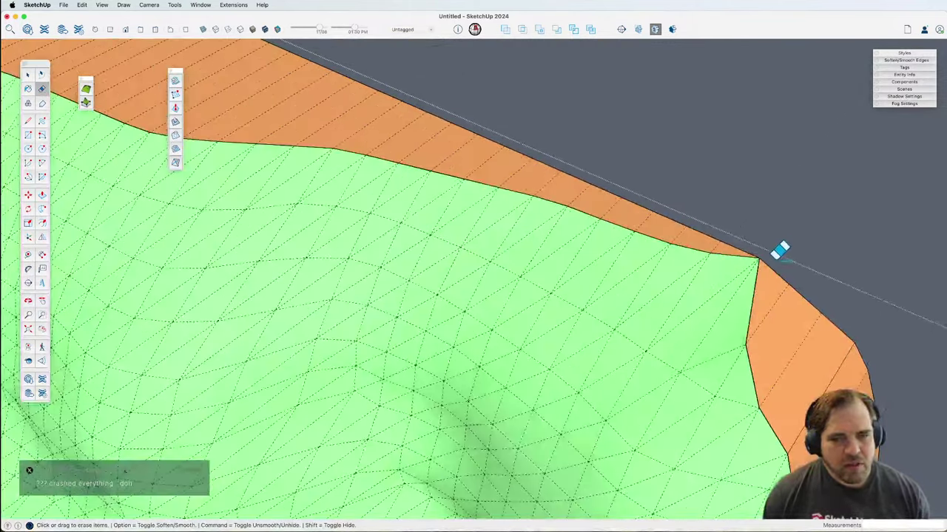
pyautogui.moveTo(743, 238); pyautogui.dragTo(710, 235)
pyautogui.scroll(-6, 732, 214)
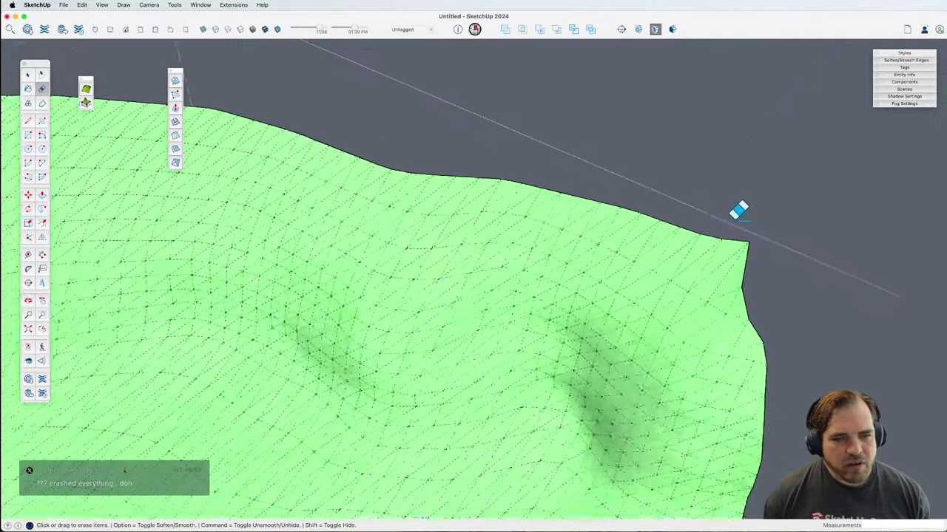
pyautogui.moveTo(716, 215); pyautogui.dragTo(604, 310, button='middle')
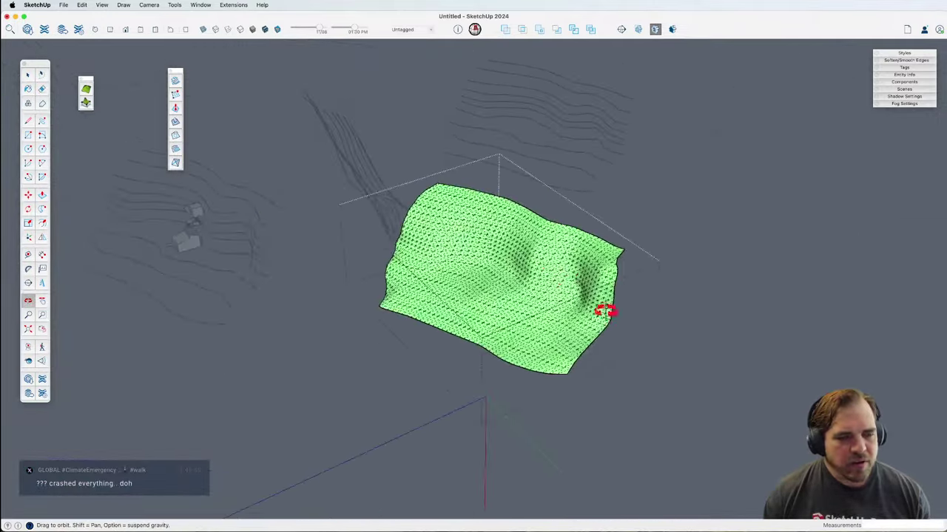
# Step: Close the terrain group and move it onto the original contours around the houses, snapping its front corner to the matching contour end
pyautogui.click(539, 303)
pyautogui.moveTo(539, 304); pyautogui.dragTo(673, 332, button='middle')
pyautogui.press('m')
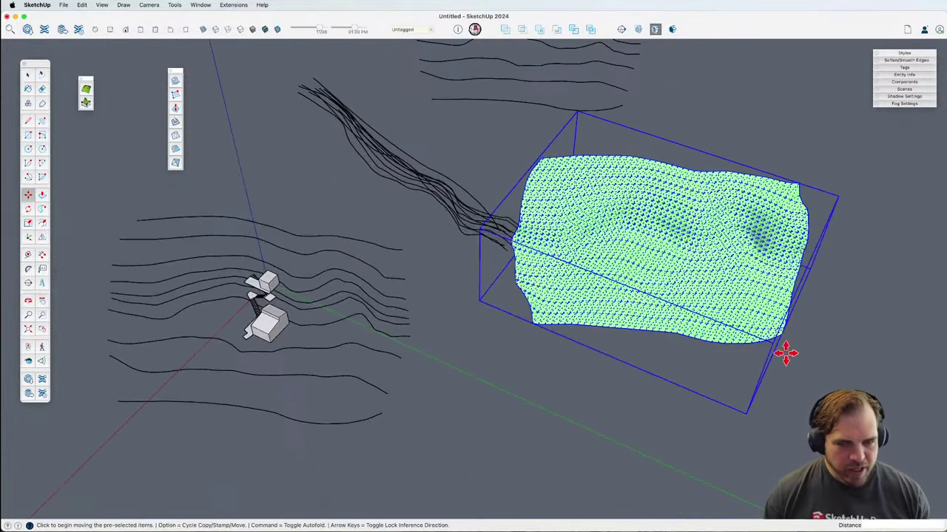
pyautogui.click(781, 337)
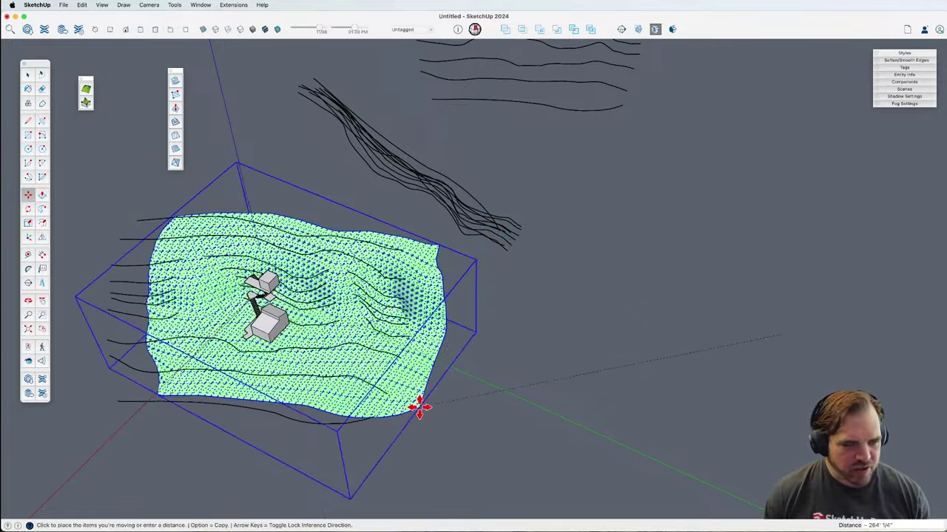
pyautogui.click(380, 412)
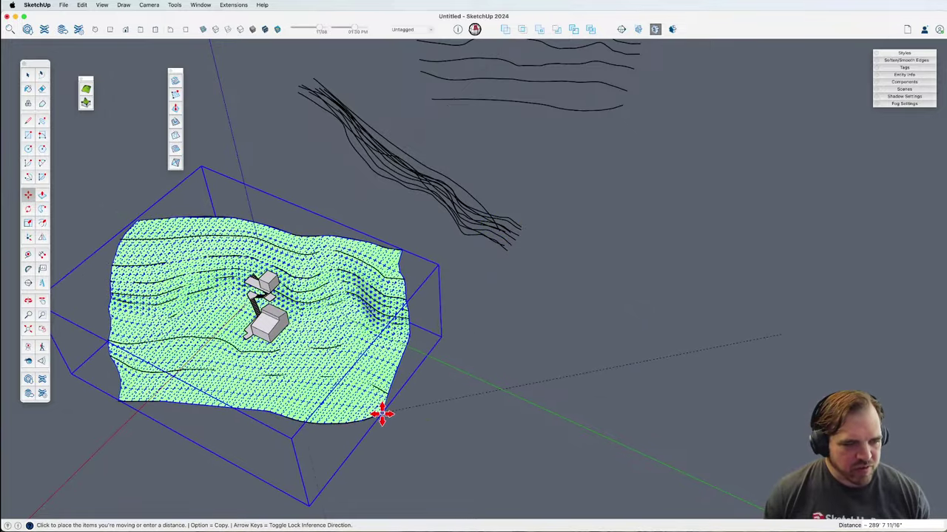
# Step: Delete the two spare contour sets, the upright copy and the rotated copy, that lie beyond the terrain
pyautogui.scroll(-3, 481, 355)
pyautogui.keyDown('shift'); pyautogui.moveTo(482, 355); pyautogui.dragTo(608, 431, button='middle'); pyautogui.keyUp('shift')
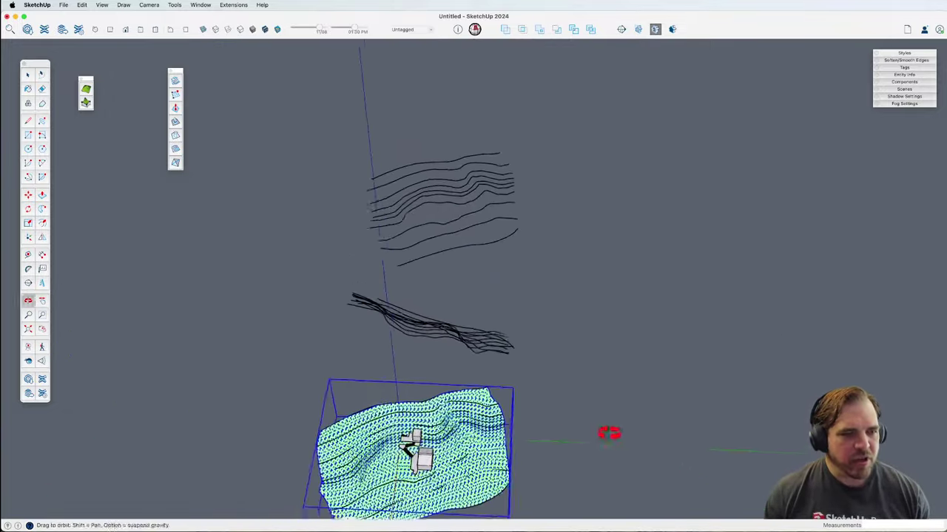
pyautogui.press('space')
pyautogui.moveTo(294, 101); pyautogui.dragTo(290, 99)
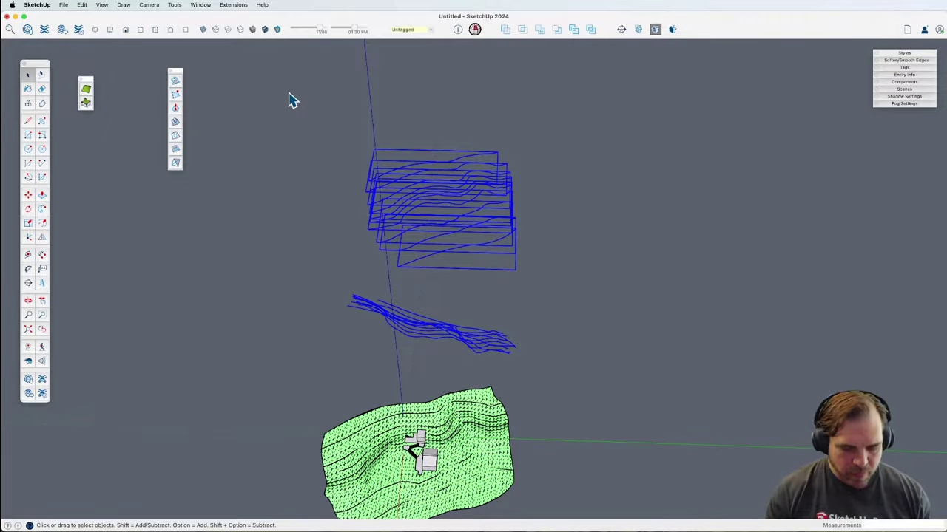
pyautogui.press('Delete')
# Step: Set the camera's field of view to 50 degrees while viewing the houses and stairs against the hillside
pyautogui.scroll(6, 466, 438)
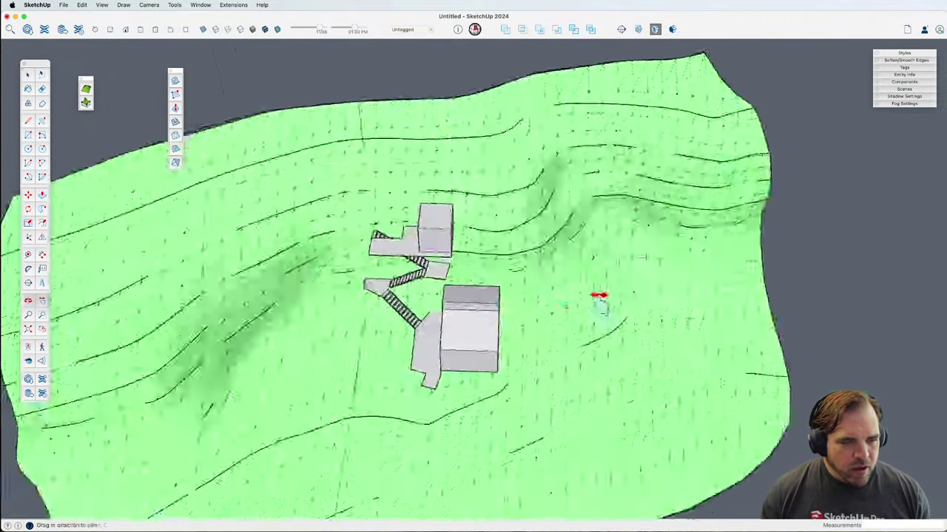
pyautogui.moveTo(597, 302); pyautogui.dragTo(507, 281, button='middle')
pyautogui.write('z')
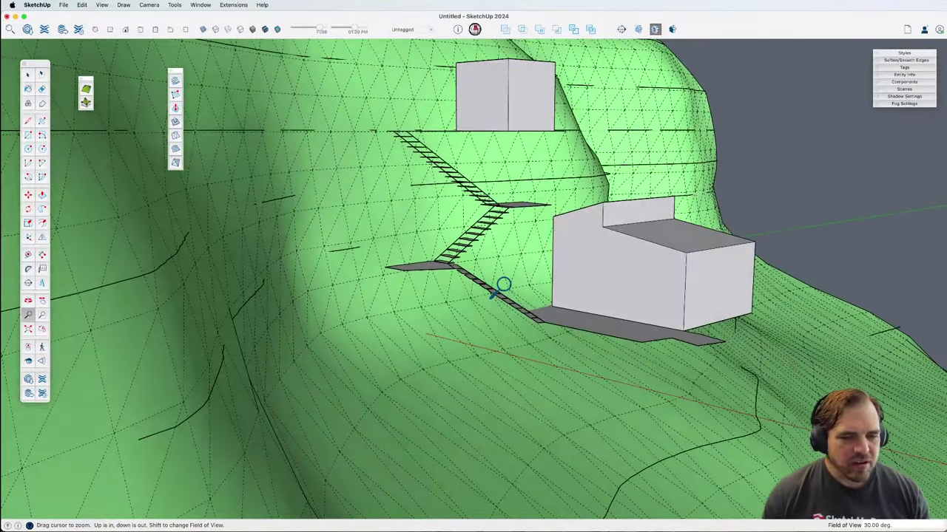
pyautogui.write('50')
pyautogui.press('Return')
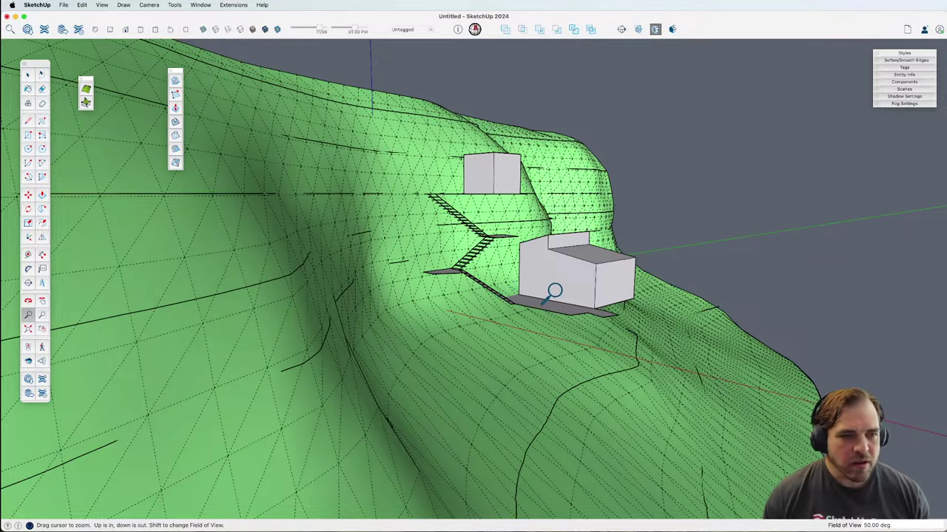
pyautogui.scroll(3, 551, 289)
pyautogui.moveTo(545, 289); pyautogui.dragTo(456, 323, button='middle')
# Step: Turn off the hidden geometry display and hide the terrain so that only the contours remain around the houses
pyautogui.scroll(-5, 372, 338)
pyautogui.click(508, 277)
pyautogui.doubleClick(494, 312)
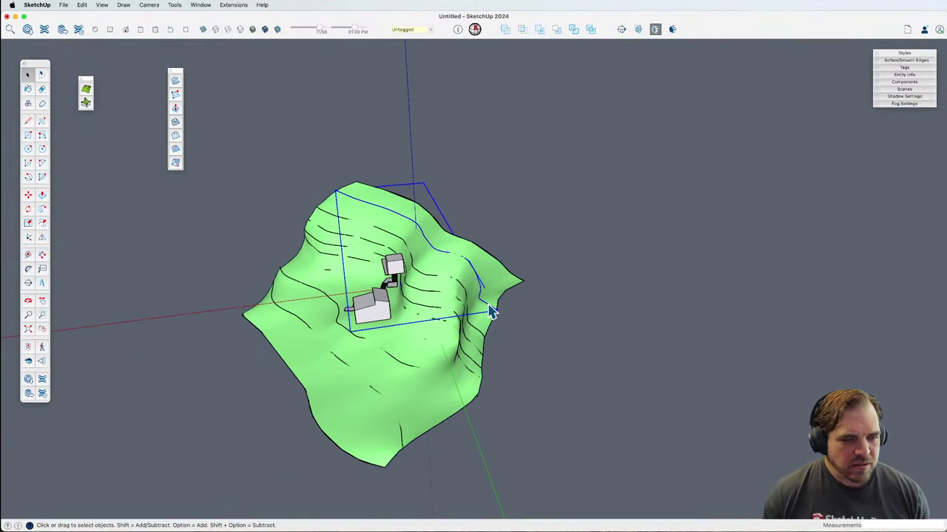
pyautogui.click(495, 287)
pyautogui.press('Delete')
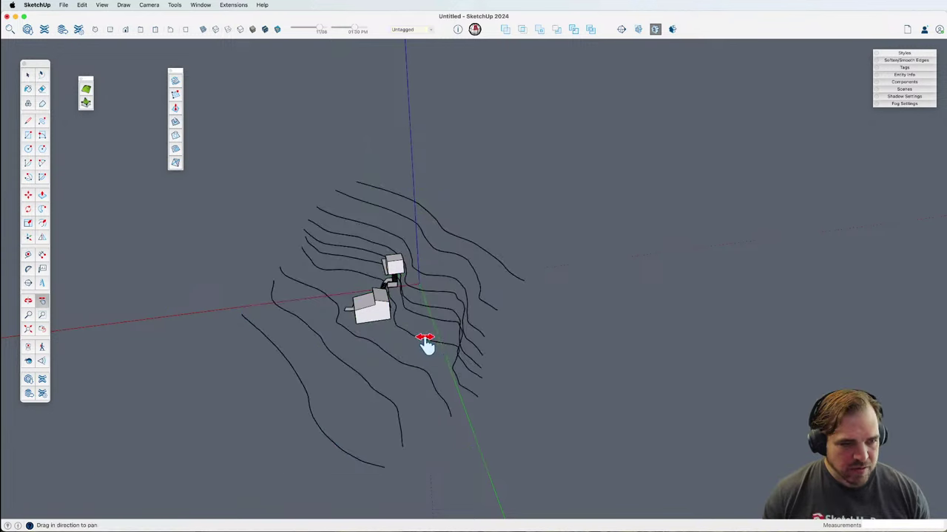
# Step: Select all the contours around the houses and move them 250' along the red axis, away from the houses
pyautogui.moveTo(422, 338); pyautogui.dragTo(644, 344, button='middle')
pyautogui.press('super+a')
pyautogui.scroll(-3, 507, 300)
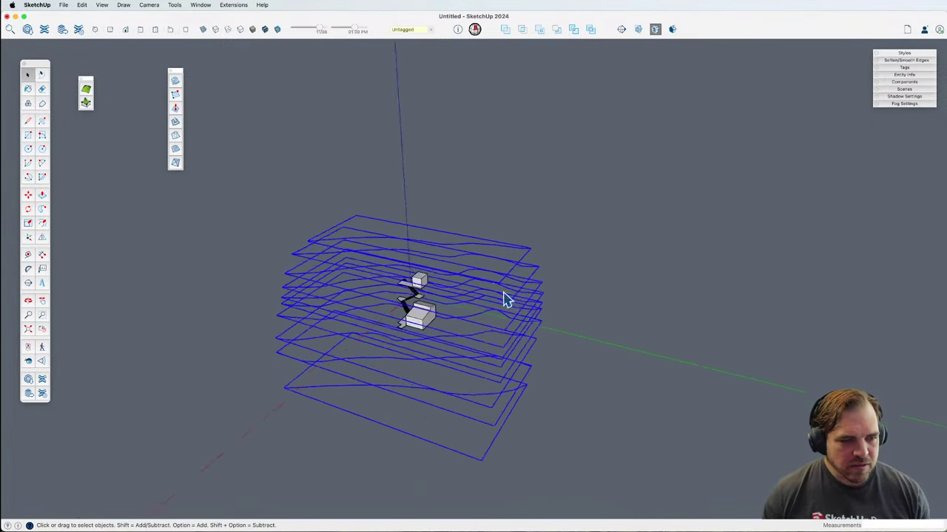
pyautogui.moveTo(508, 300); pyautogui.dragTo(345, 360, button='middle')
pyautogui.press('m')
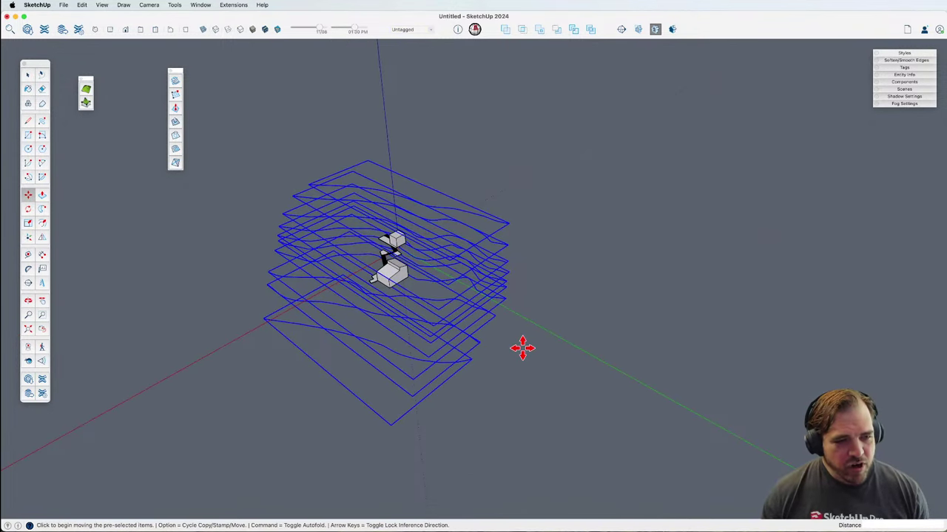
pyautogui.click(523, 349)
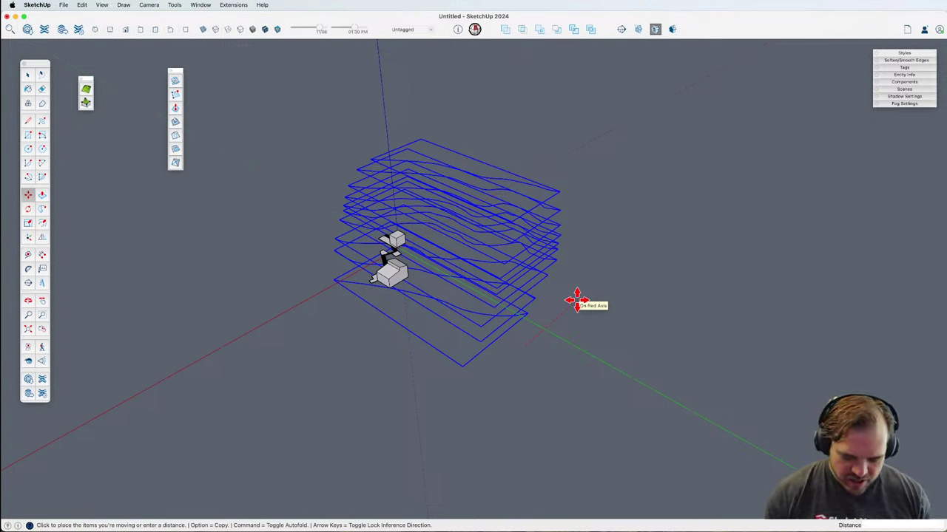
pyautogui.write('1000')
pyautogui.press('Return')
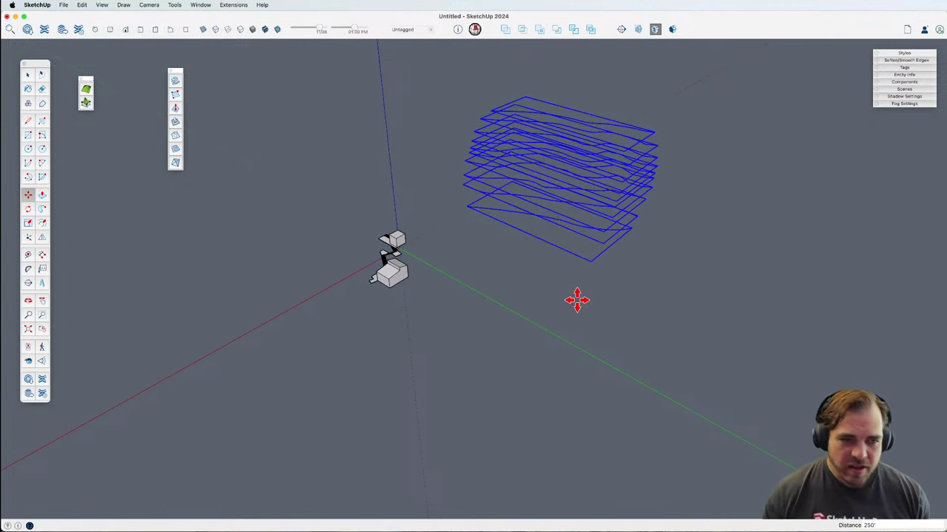
# Step: Unhide the terrain, clear the selection and view the houses and stairs up close against the hillside
pyautogui.press('space')
pyautogui.click(514, 365)
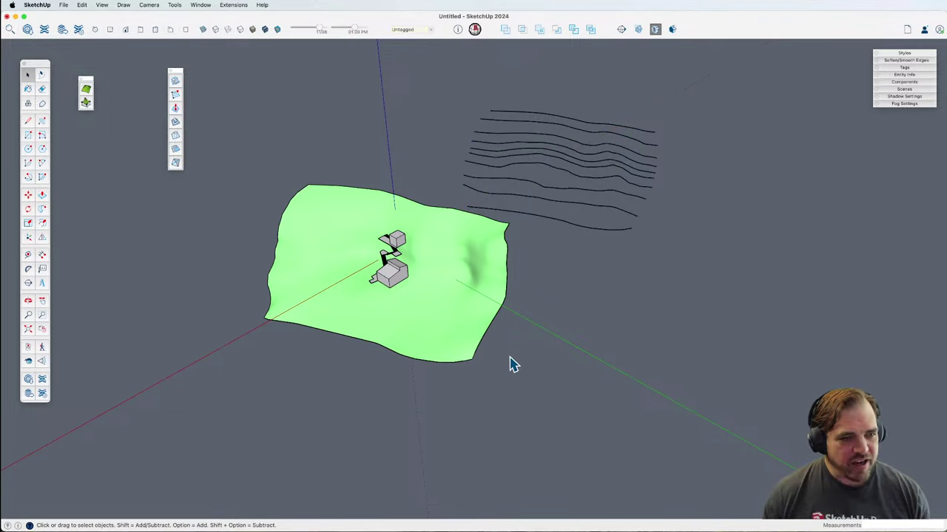
pyautogui.scroll(3, 418, 260)
pyautogui.moveTo(427, 258); pyautogui.dragTo(619, 235, button='middle')
pyautogui.scroll(3, 619, 235)
pyautogui.moveTo(591, 275); pyautogui.dragTo(614, 299, button='middle')
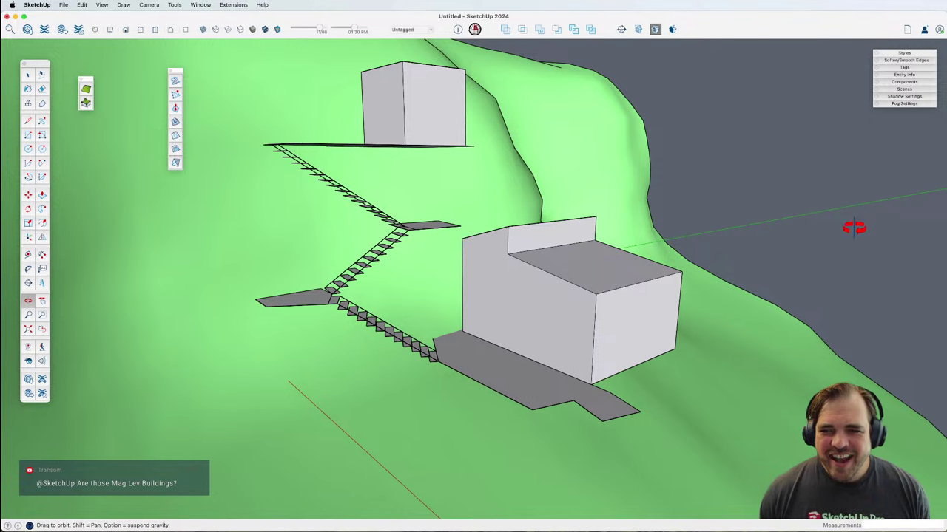
# Step: Switch to Preview, close the CliffHouse reference photo and return to SketchUp
pyautogui.press('super+Tab')
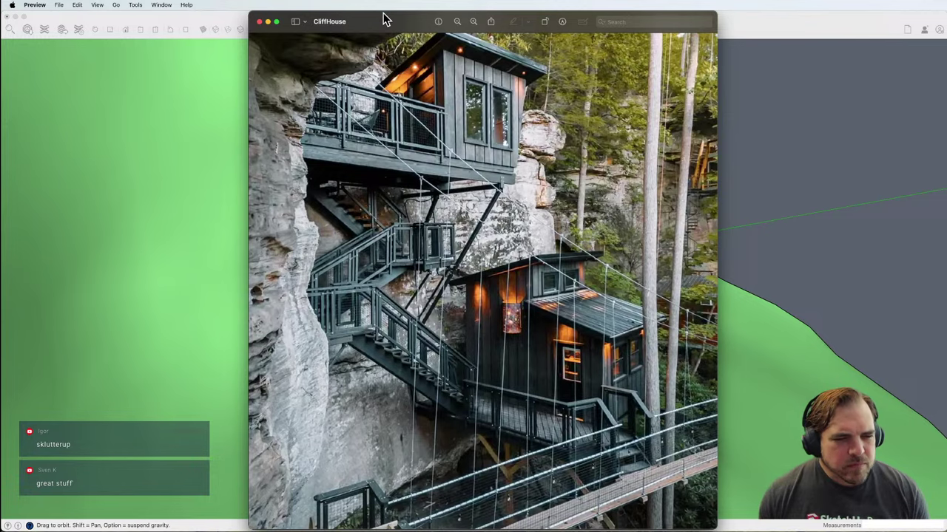
pyautogui.press('super+w')
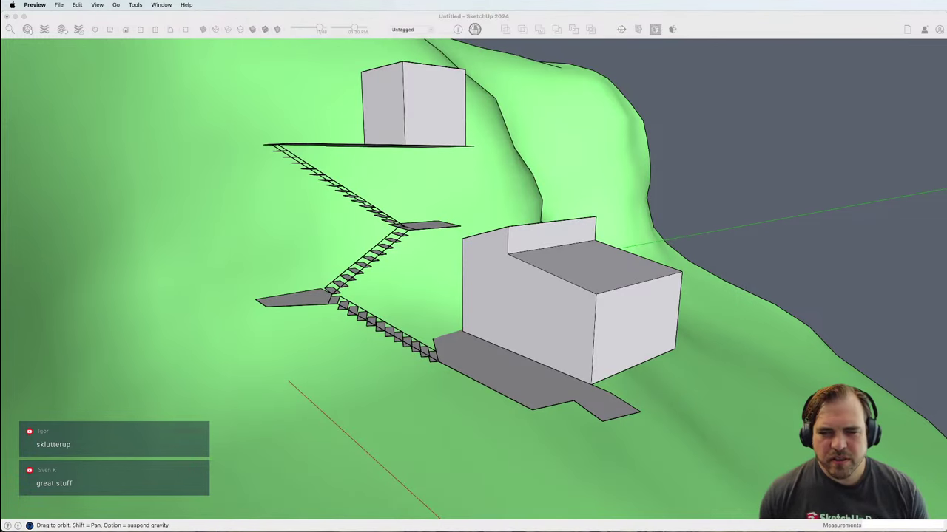
pyautogui.click(596, 303)
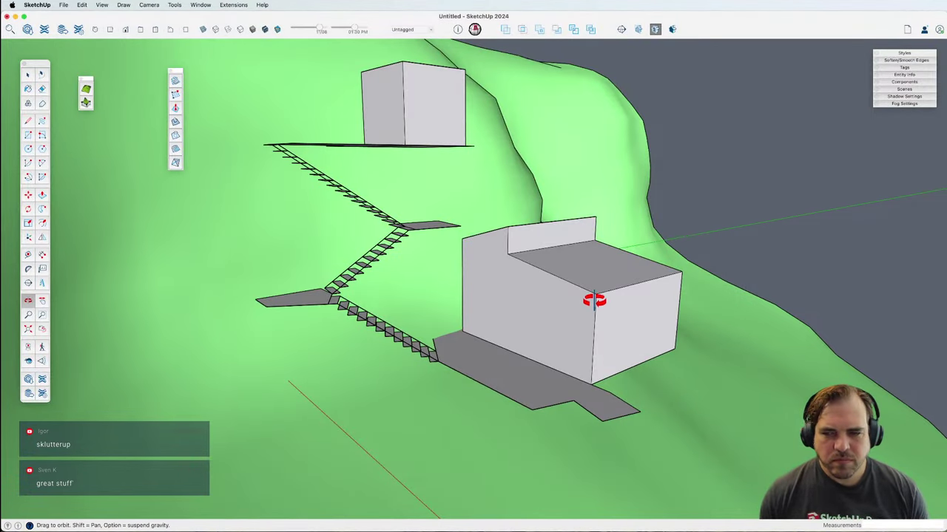
# Step: Open the lower house's group and offset the edges of its upper roof face outward by 12 inches
pyautogui.moveTo(545, 228); pyautogui.dragTo(552, 309)
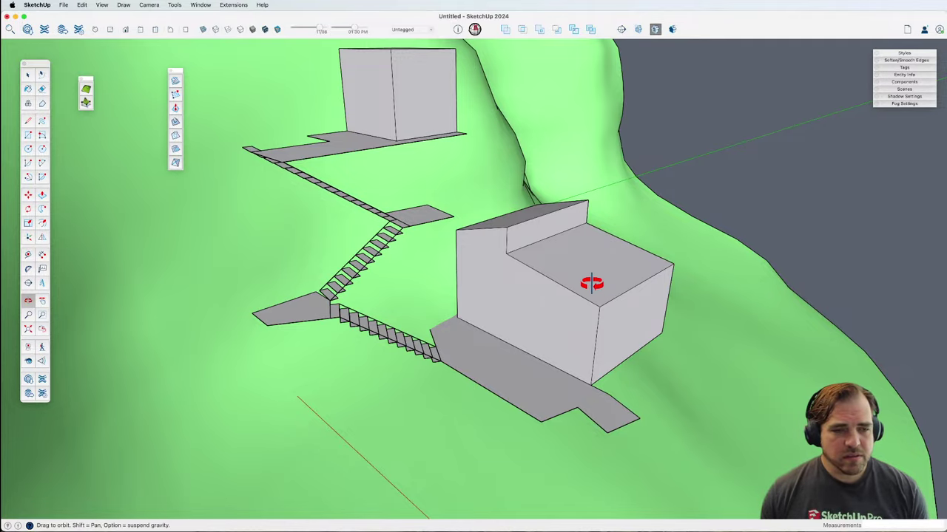
pyautogui.scroll(5, 585, 286)
pyautogui.moveTo(584, 286); pyautogui.dragTo(562, 277)
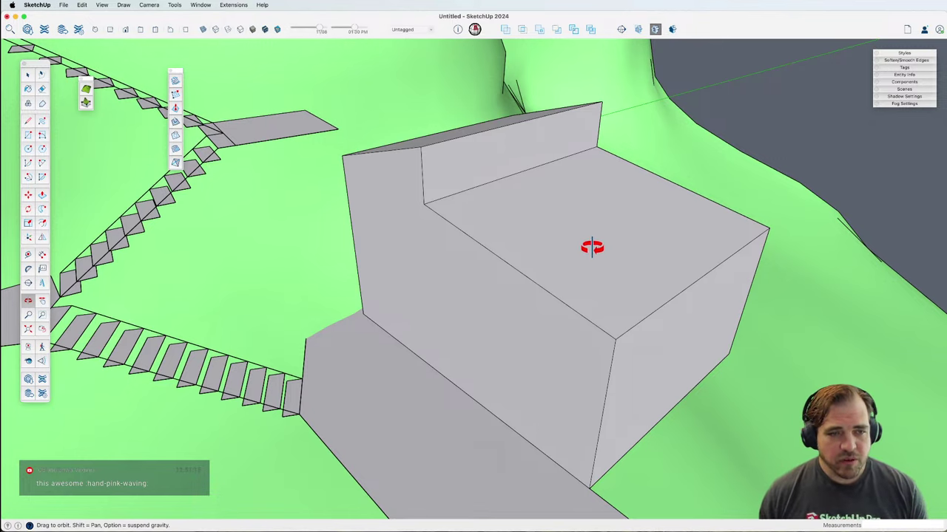
pyautogui.press('space')
pyautogui.moveTo(551, 229); pyautogui.dragTo(518, 222, button='middle')
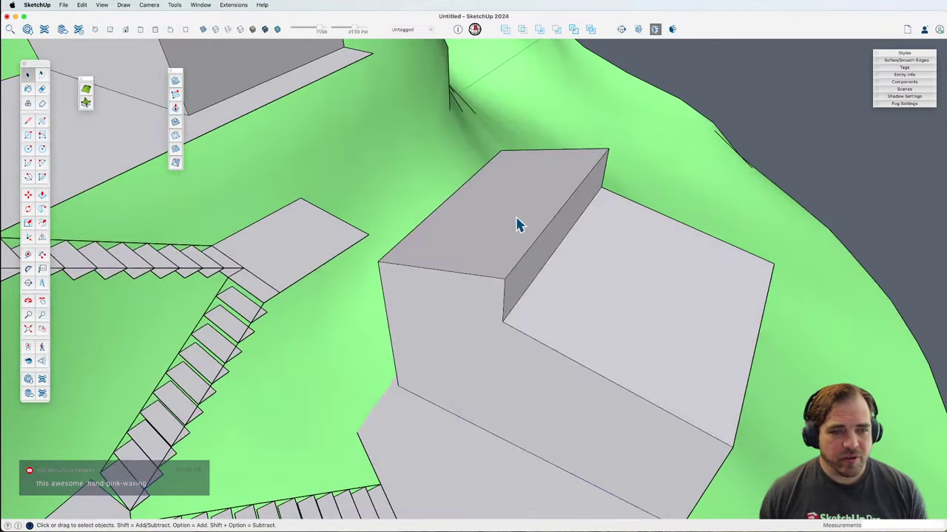
pyautogui.click(522, 230)
pyautogui.scroll(3, 539, 243)
pyautogui.doubleClick(534, 225)
pyautogui.click(534, 226)
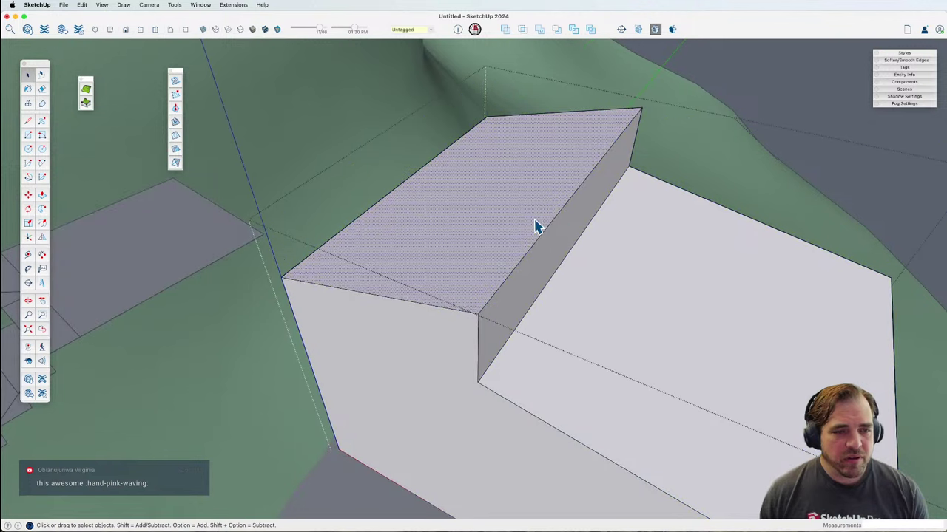
pyautogui.press('f')
pyautogui.click(547, 227)
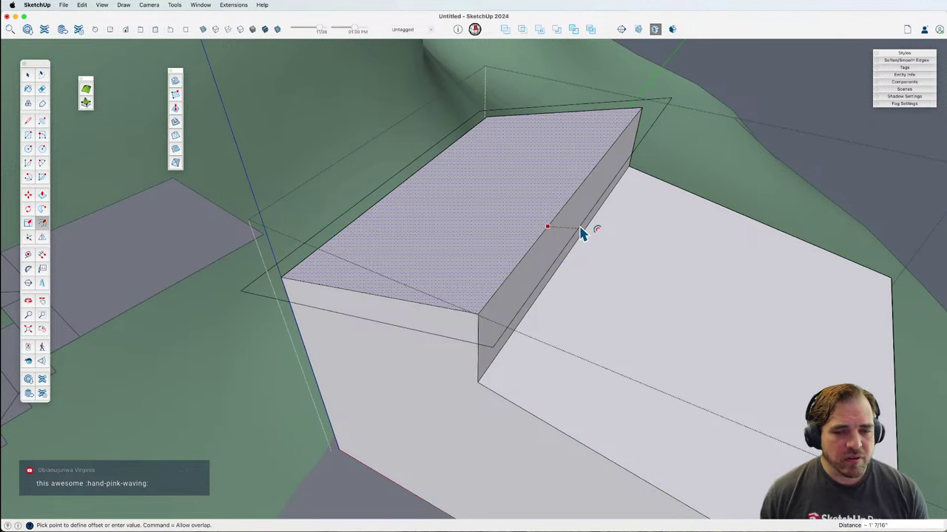
pyautogui.write('12')
pyautogui.press('Return')
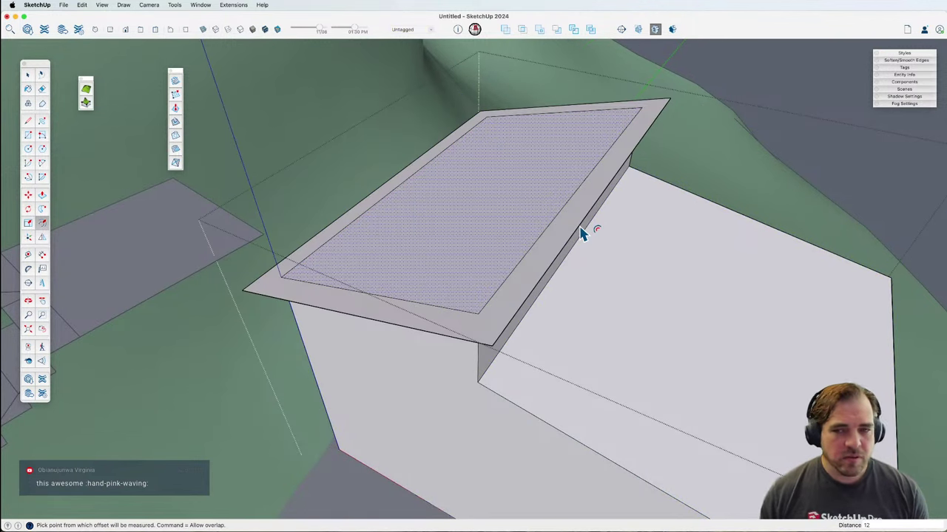
# Step: Push/pull the upper roof's inner face and its surrounding overhang face up 6 inches each to form a roof slab
pyautogui.press('p')
pyautogui.scroll(2, 592, 253)
pyautogui.moveTo(591, 253); pyautogui.dragTo(581, 211, button='middle')
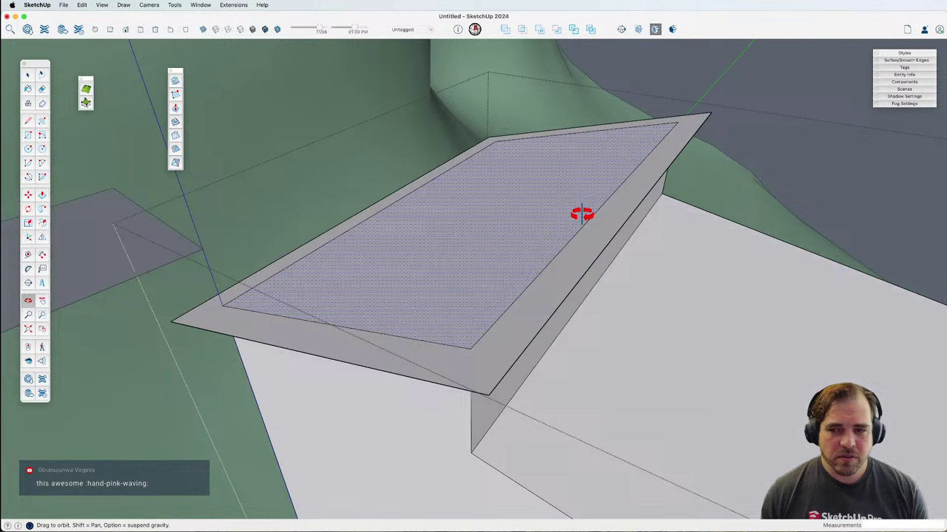
pyautogui.click(532, 252)
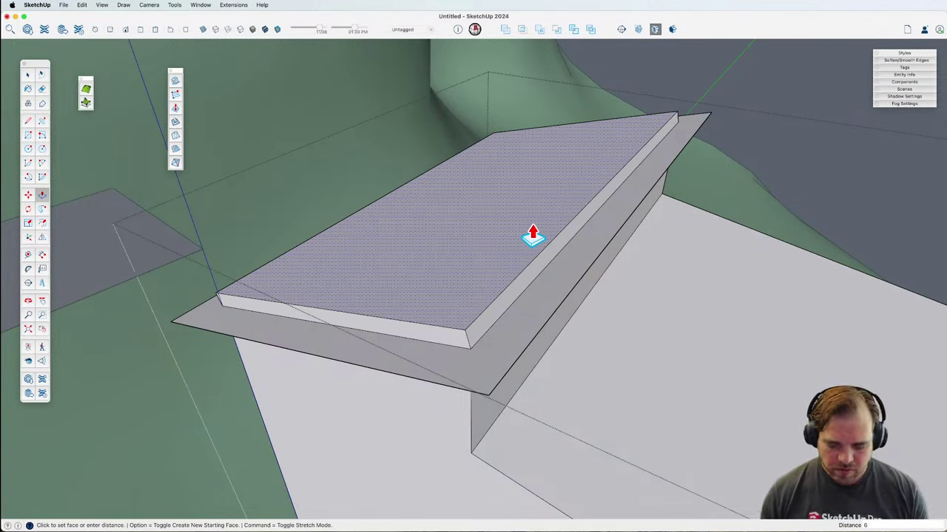
pyautogui.write('6')
pyautogui.press('Return')
pyautogui.click(562, 271)
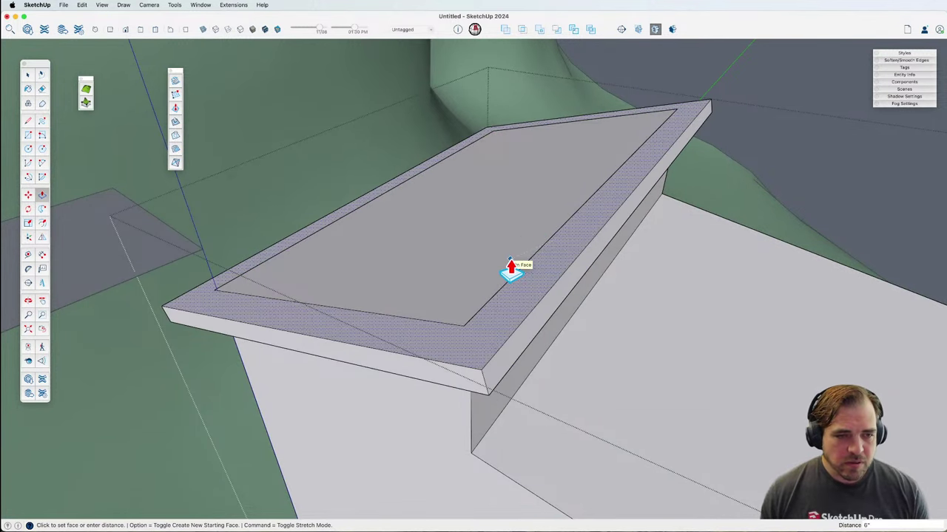
pyautogui.write('6')
pyautogui.press('Return')
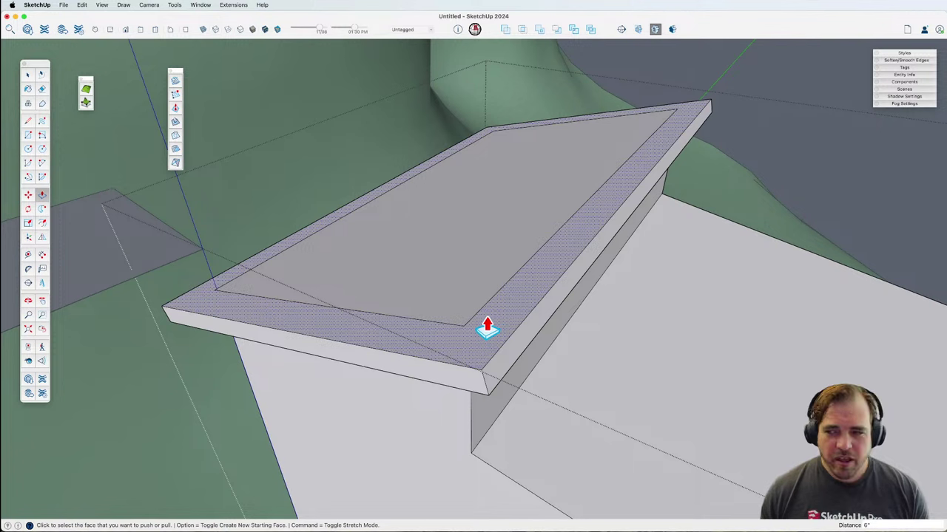
# Step: Erase the leftover inner outline on top of the upper roof slab and check the slab from several sides
pyautogui.scroll(-5, 487, 331)
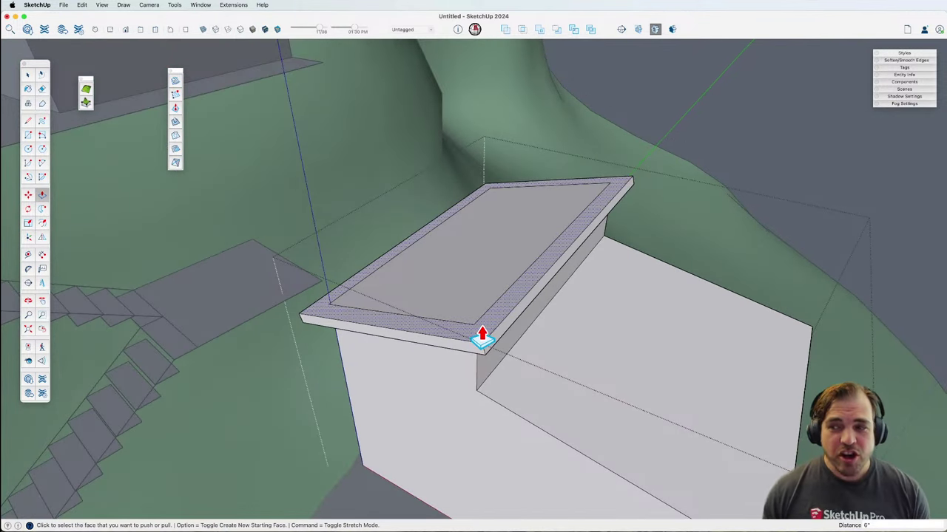
pyautogui.press('e')
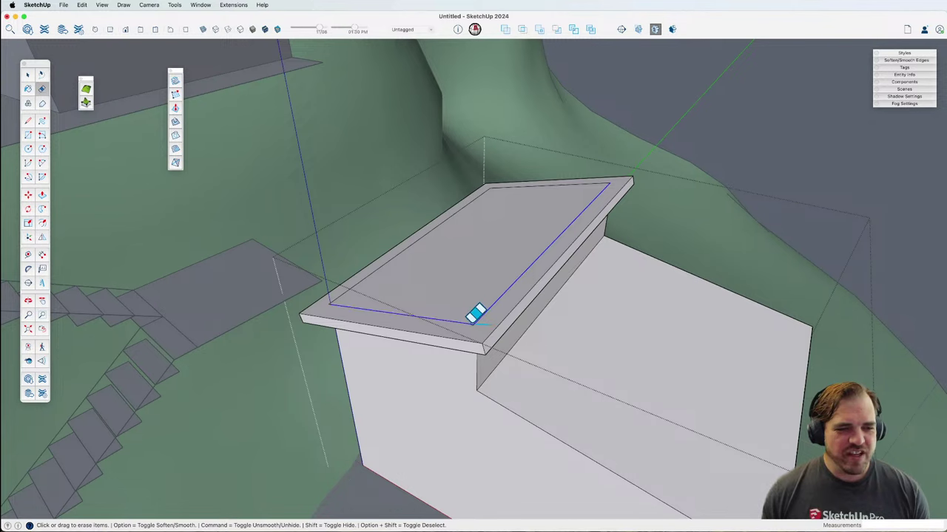
pyautogui.click(477, 315)
pyautogui.click(338, 293)
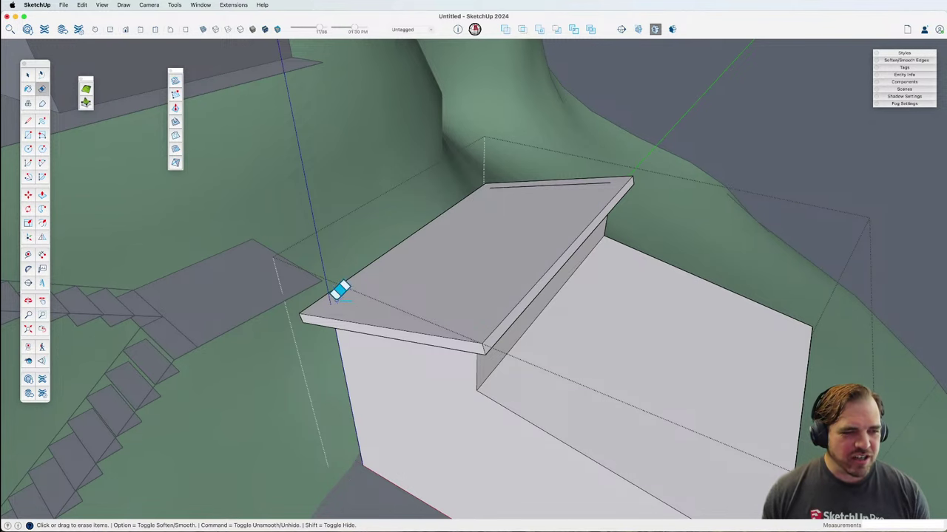
pyautogui.click(534, 185)
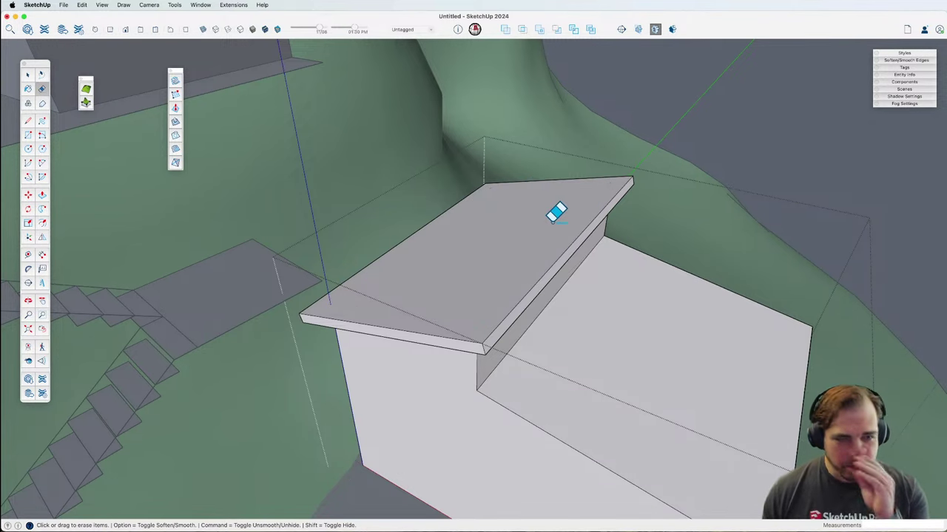
pyautogui.moveTo(551, 228); pyautogui.dragTo(470, 219, button='middle')
pyautogui.scroll(5, 518, 294)
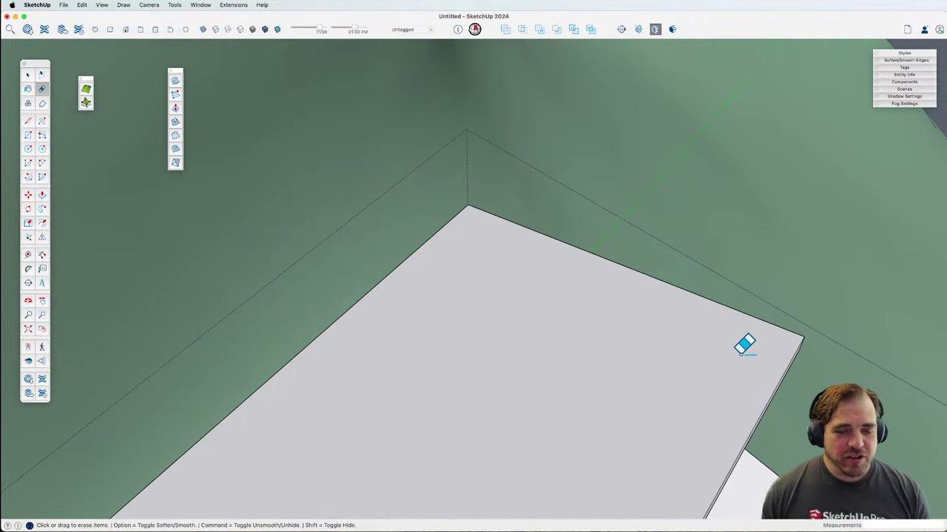
pyautogui.scroll(-3, 740, 348)
pyautogui.moveTo(698, 374); pyautogui.dragTo(555, 271, button='middle')
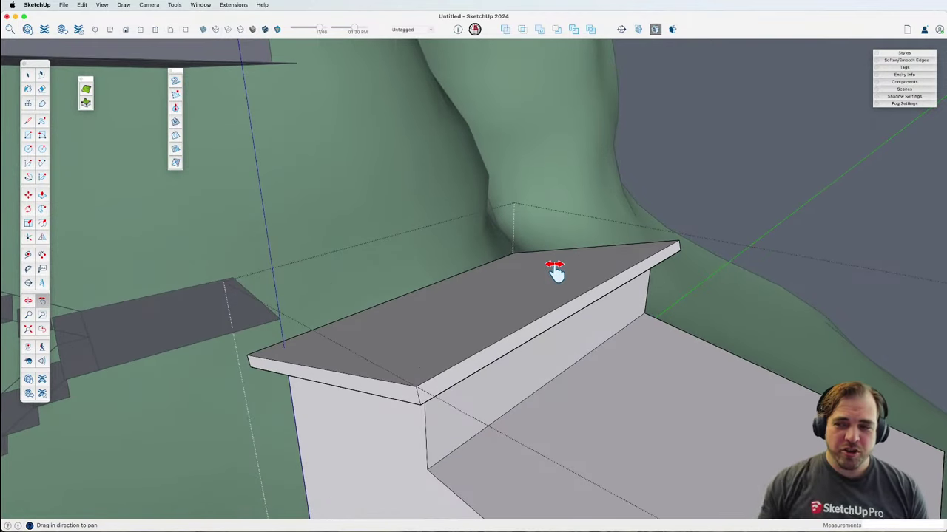
# Step: Offset the lower roof face's three outer edges outward by 12 inches, leaving out the edge along the upper wall
pyautogui.scroll(-4, 570, 321)
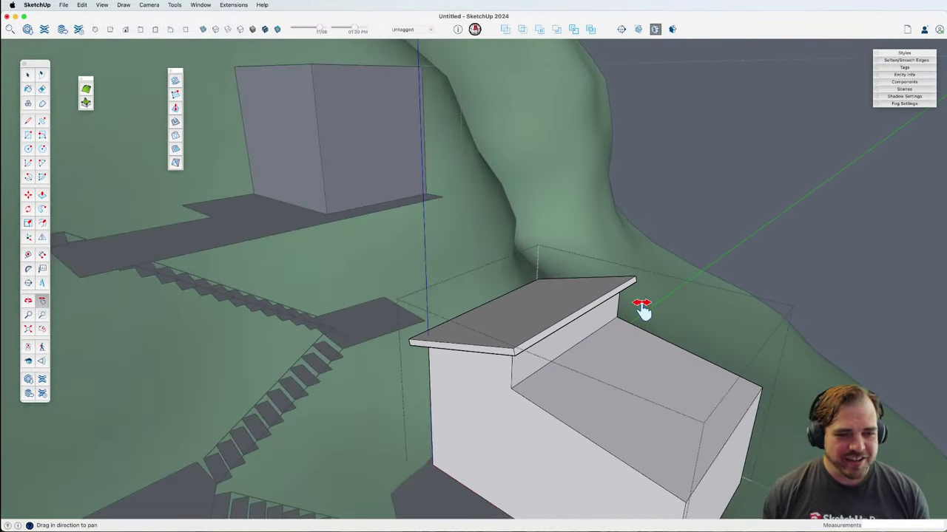
pyautogui.keyDown('shift'); pyautogui.moveTo(620, 377); pyautogui.dragTo(560, 310, button='middle'); pyautogui.keyUp('shift')
pyautogui.click(577, 335)
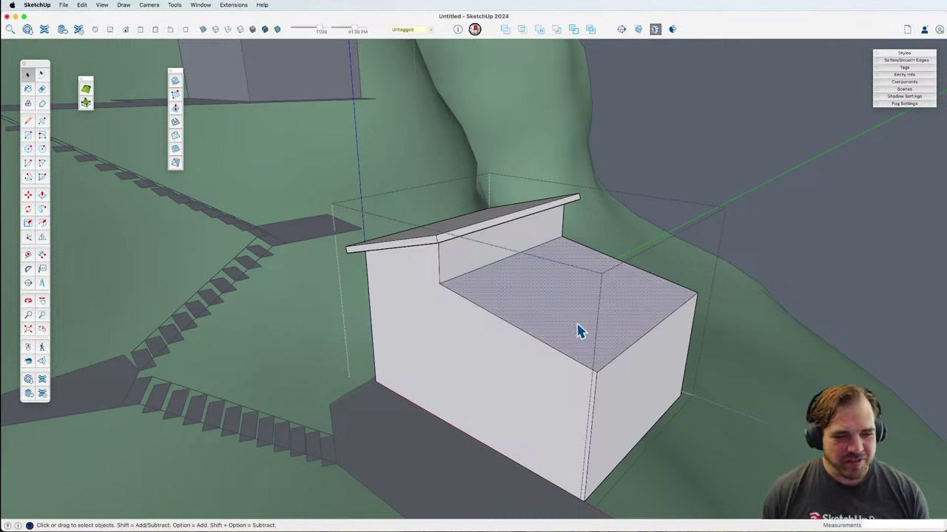
pyautogui.doubleClick(618, 351)
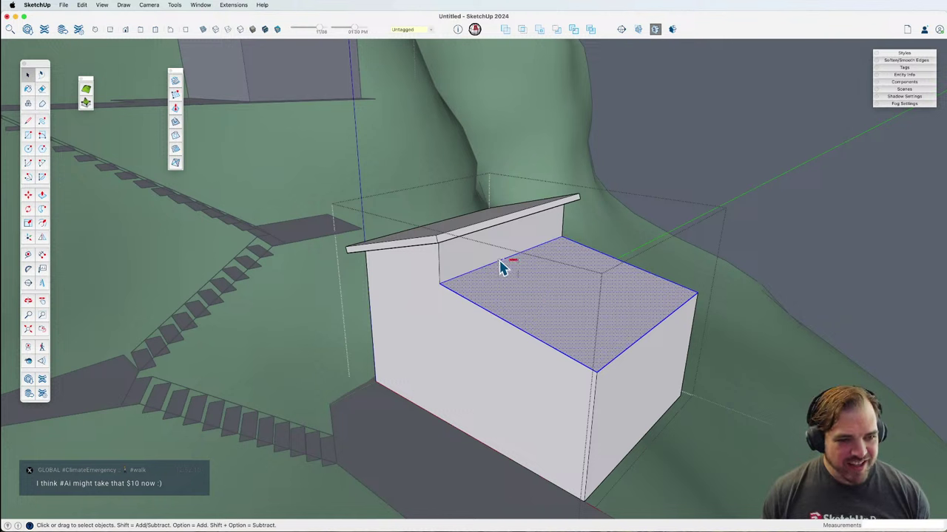
pyautogui.keyDown('shift'); pyautogui.click(522, 301); pyautogui.keyUp('shift')
pyautogui.press('f')
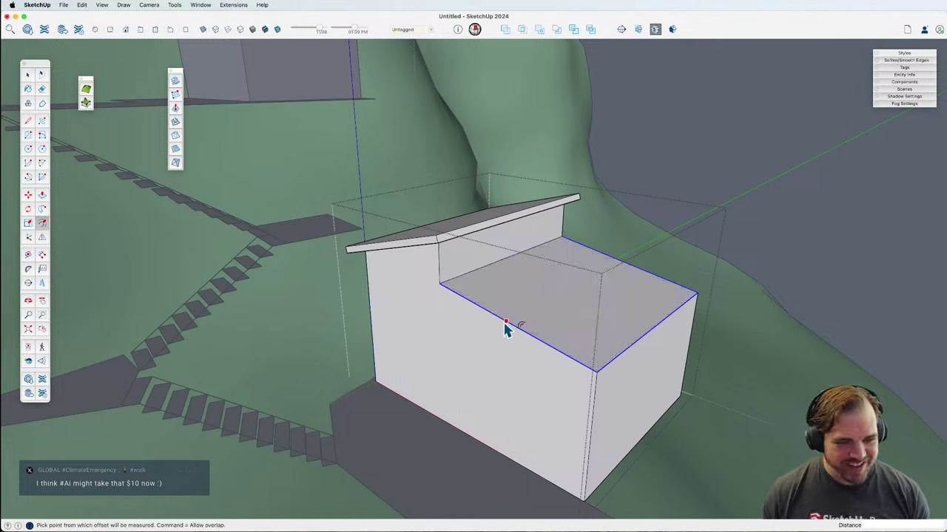
pyautogui.click(506, 323)
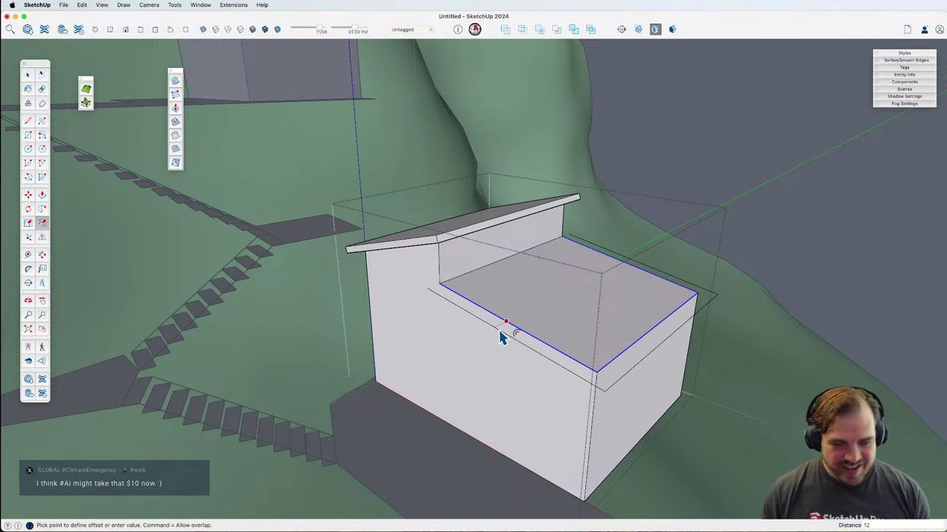
pyautogui.press('Return')
# Step: Draw a line between the open ends of the lower roof's offset outline to close the overhang face
pyautogui.press('l')
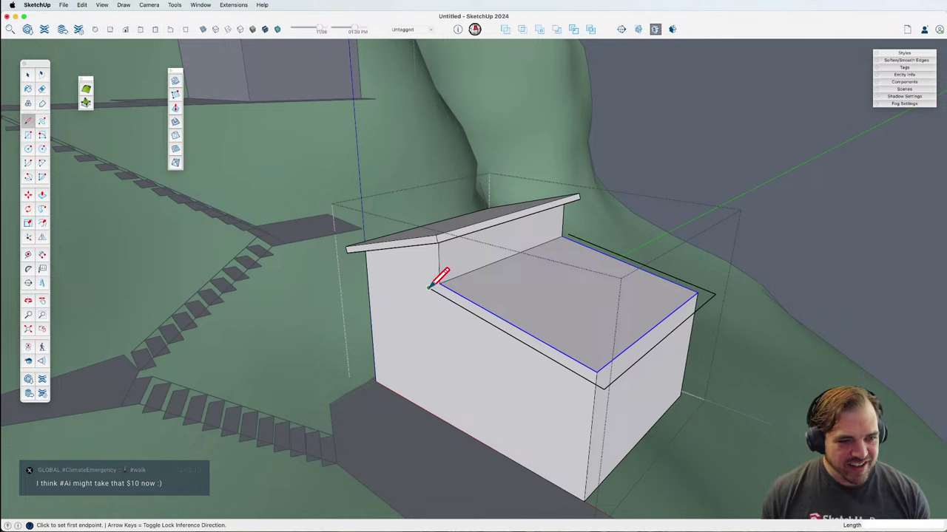
pyautogui.click(429, 287)
pyautogui.click(569, 235)
pyautogui.press('space')
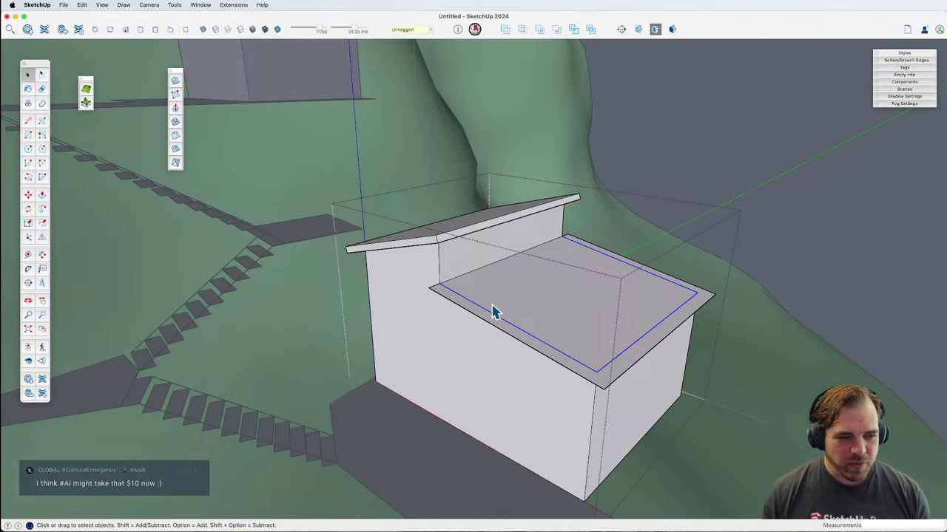
# Step: Push/pull the lower roof's overhang face and its inner face up 6 inches each to form a roof slab
pyautogui.scroll(3, 490, 315)
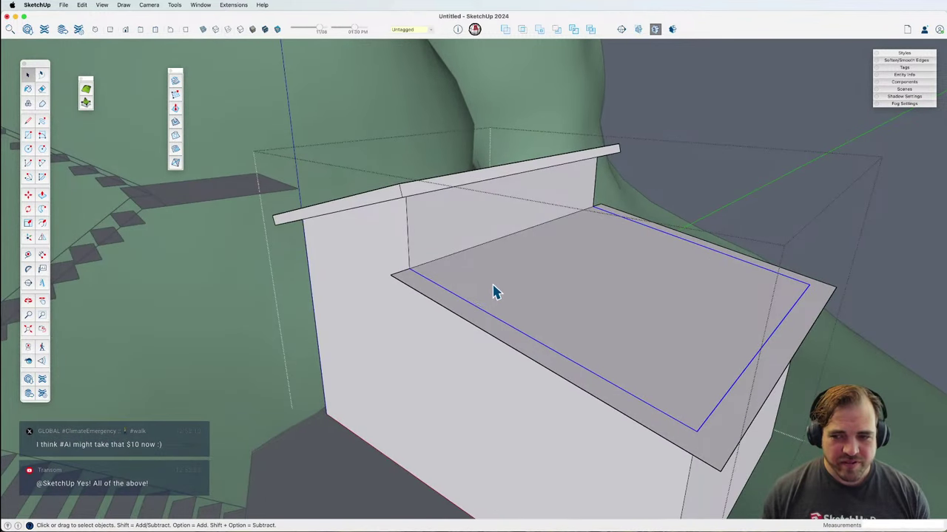
pyautogui.press('p')
pyautogui.click(475, 319)
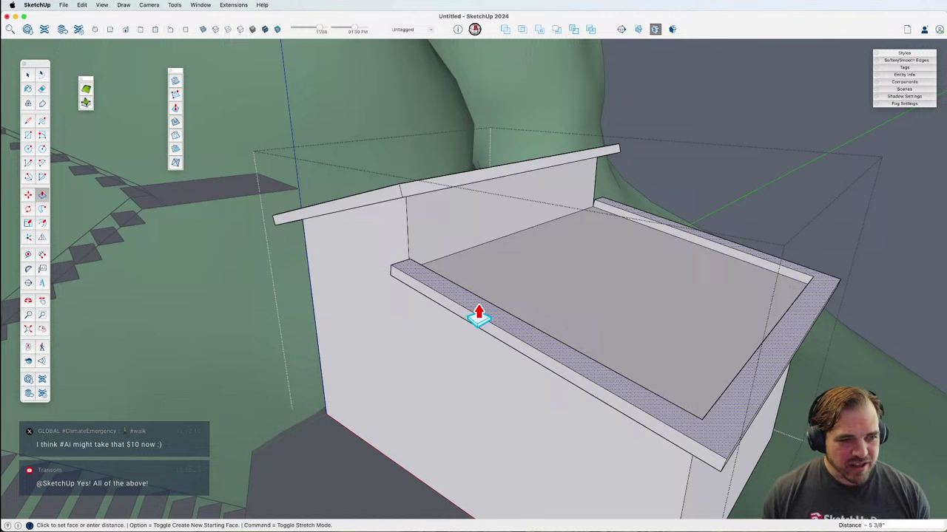
pyautogui.click(478, 316)
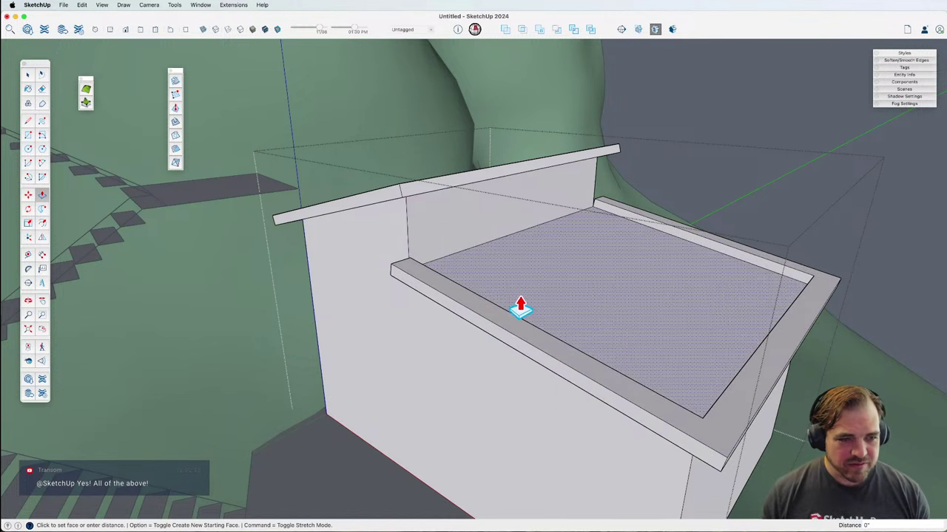
# Step: Erase the leftover inner outline on top of the lower roof slab and check the slab's corner beside the upper wall
pyautogui.press('e')
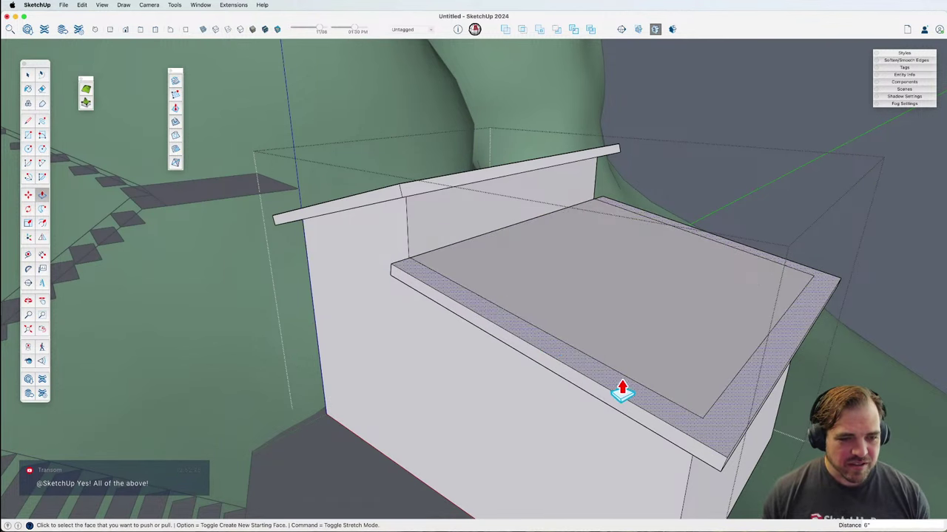
pyautogui.click(706, 408)
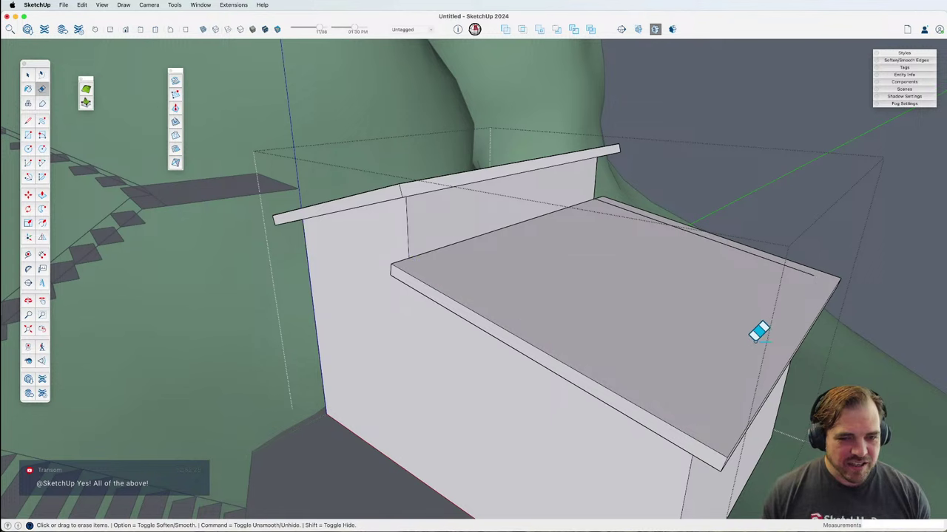
pyautogui.moveTo(795, 296); pyautogui.dragTo(738, 358, button='middle')
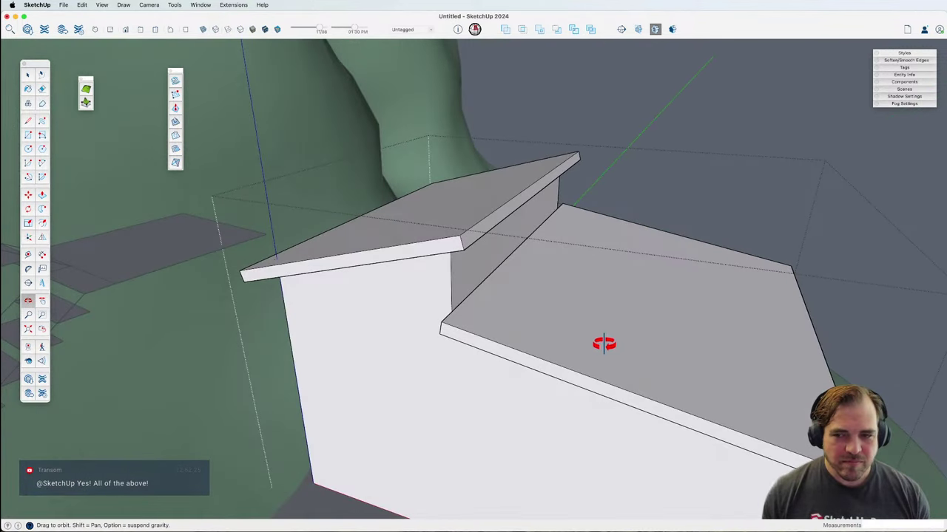
pyautogui.moveTo(567, 337); pyautogui.dragTo(682, 380, button='middle')
pyautogui.scroll(4, 465, 355)
pyautogui.press('e')
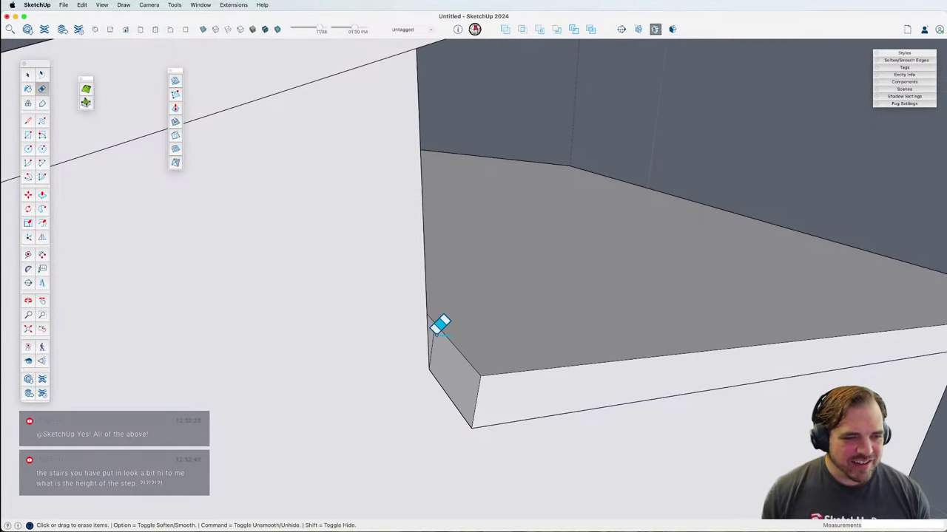
# Step: Inspect the house's walls and both roof slabs from several angles, including briefly in X-ray view
pyautogui.scroll(-4, 458, 383)
pyautogui.moveTo(459, 383); pyautogui.dragTo(524, 280, button='middle')
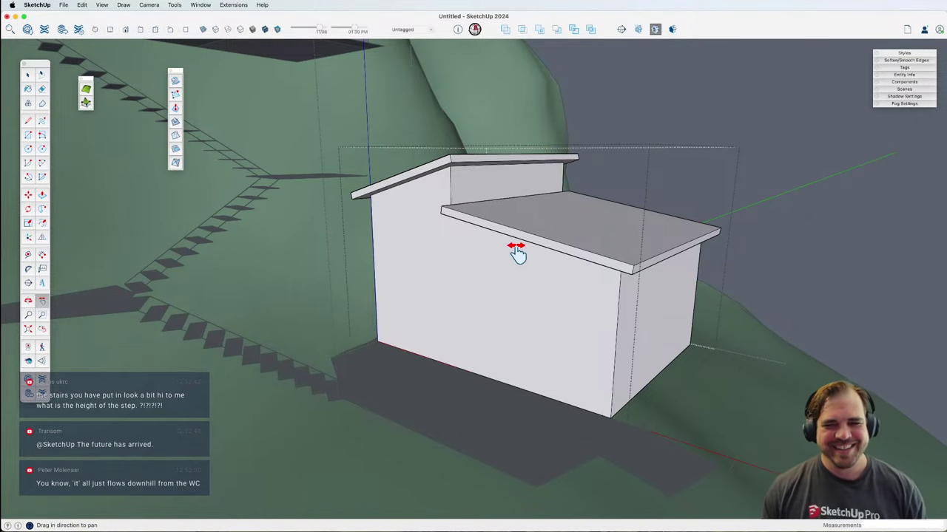
pyautogui.moveTo(552, 214); pyautogui.dragTo(522, 248, button='middle')
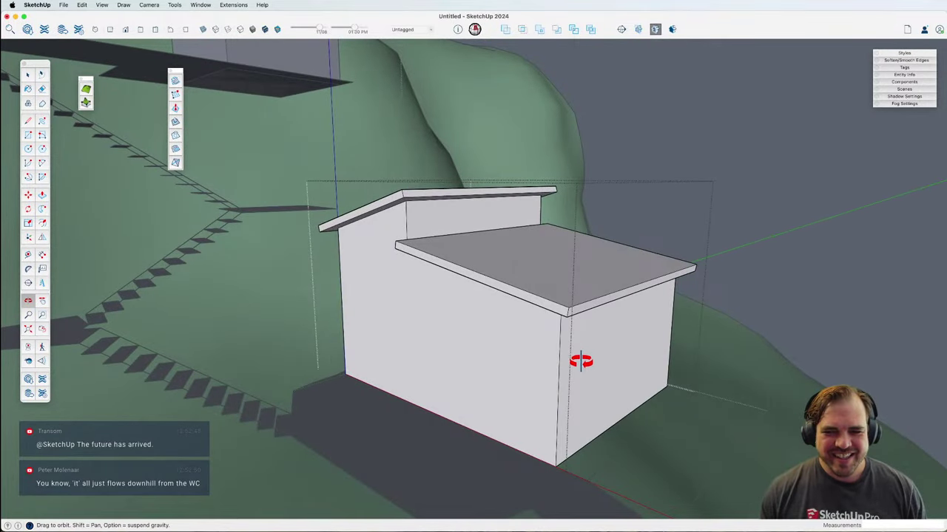
pyautogui.moveTo(528, 393); pyautogui.dragTo(547, 382)
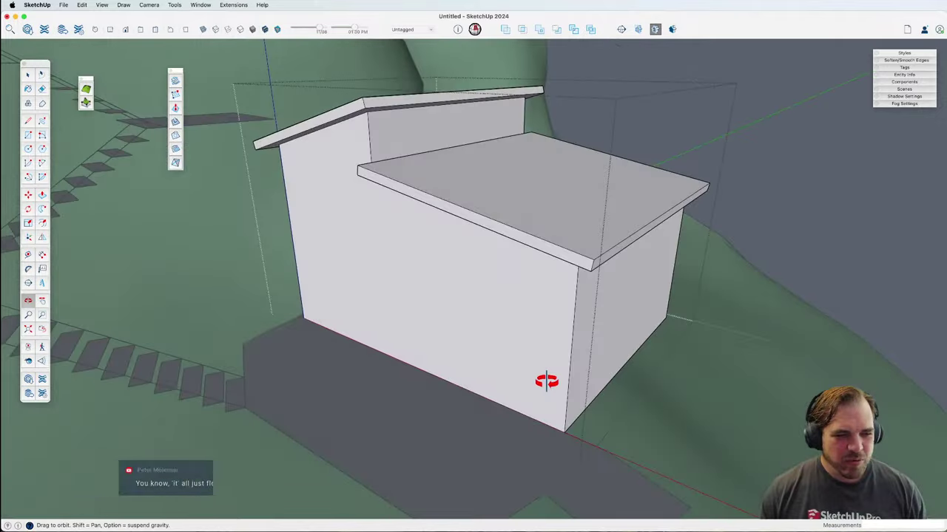
pyautogui.hotkey('alt', 'x')
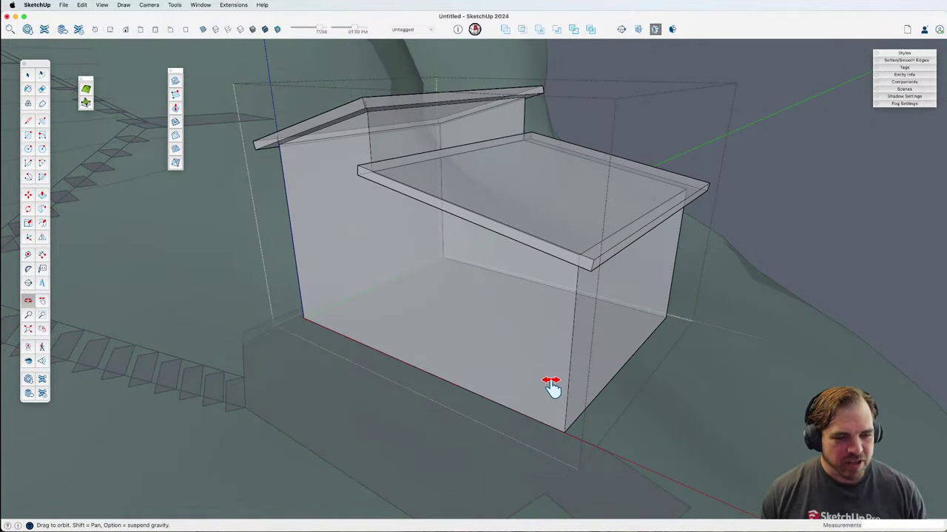
pyautogui.hotkey('alt', 'x')
# Step: Place a vertical guide on the long front wall, 3' in from its corner edge at the low end
pyautogui.press('t')
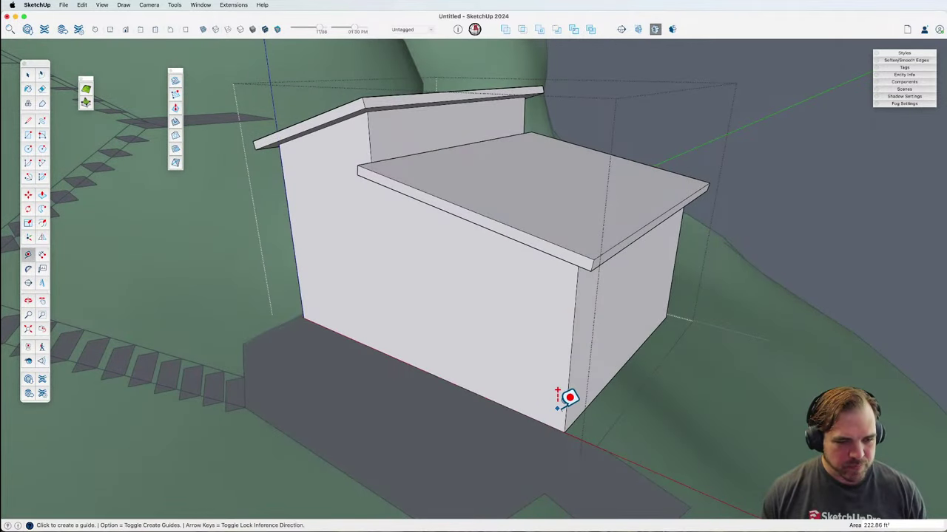
pyautogui.click(568, 398)
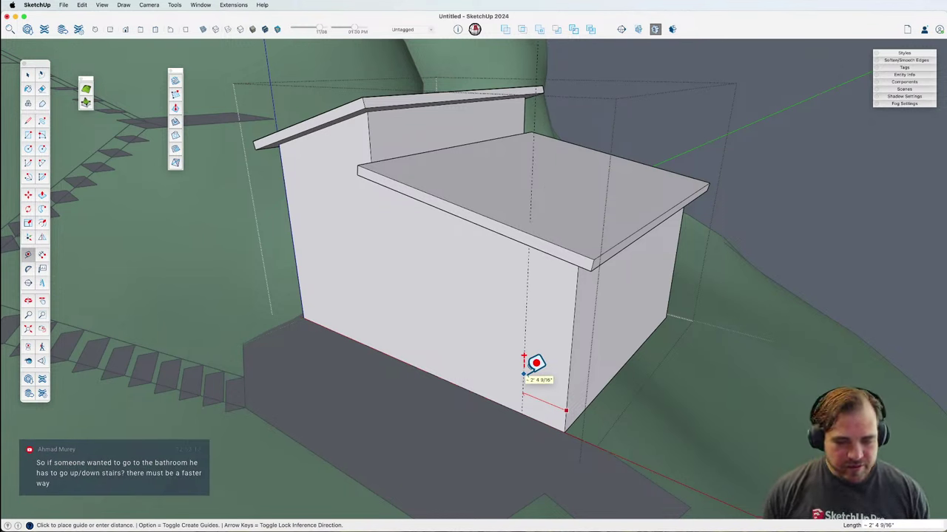
pyautogui.write("3'")
pyautogui.press('Return')
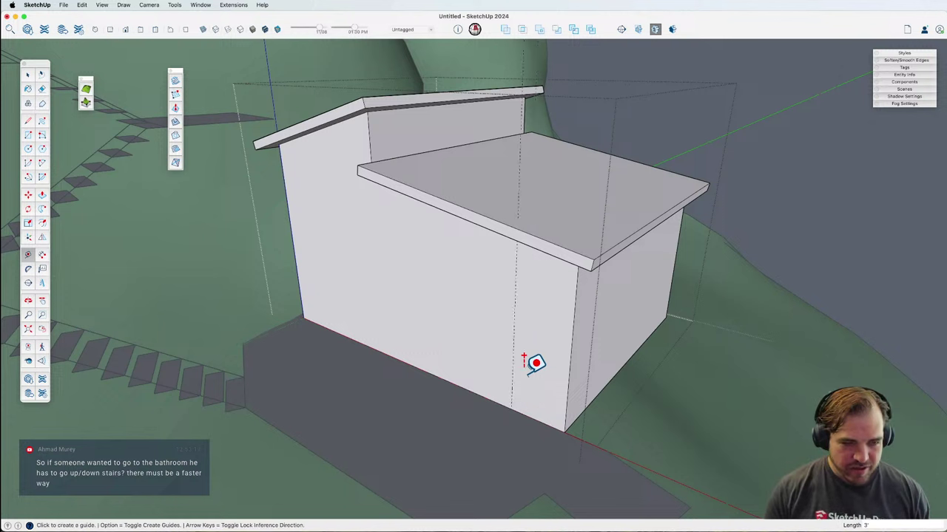
# Step: Draw a rectangle 7'6" high and 3" wide on the long front wall, starting where the guide meets the base
pyautogui.press('r')
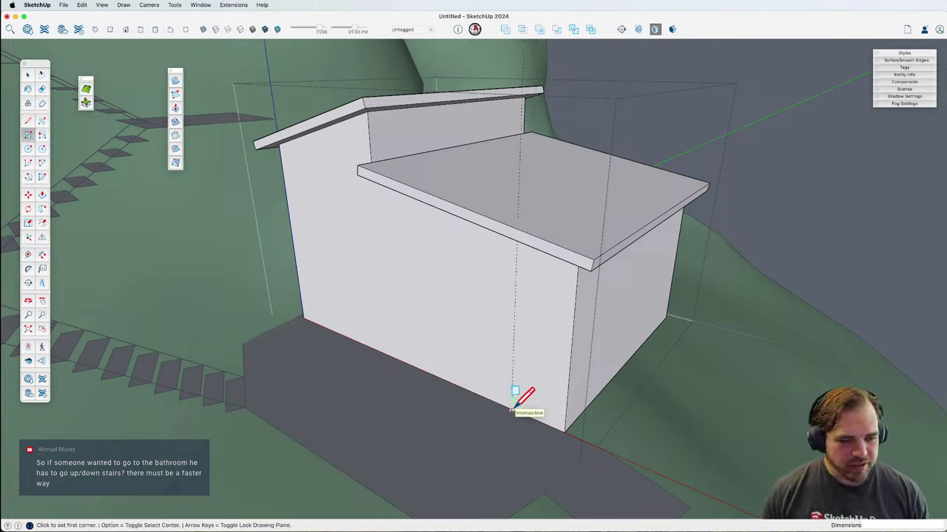
pyautogui.click(510, 409)
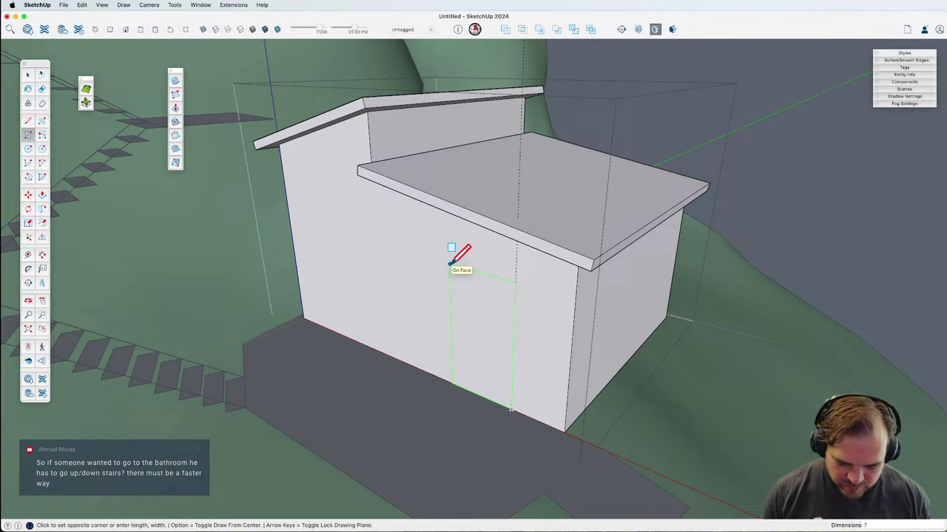
pyautogui.click(451, 264)
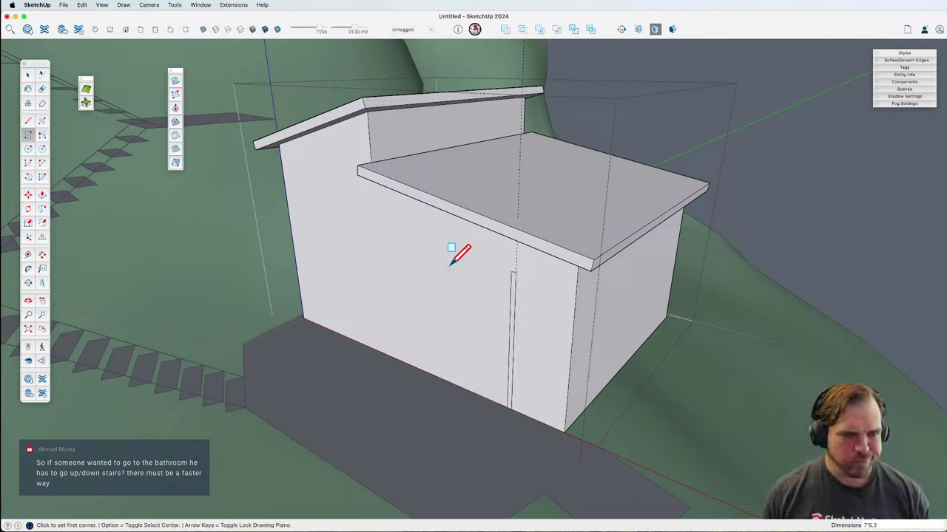
# Step: Widen the door outline by moving its far side onto a new guide 3' from the first, and erase both guides
pyautogui.press('t')
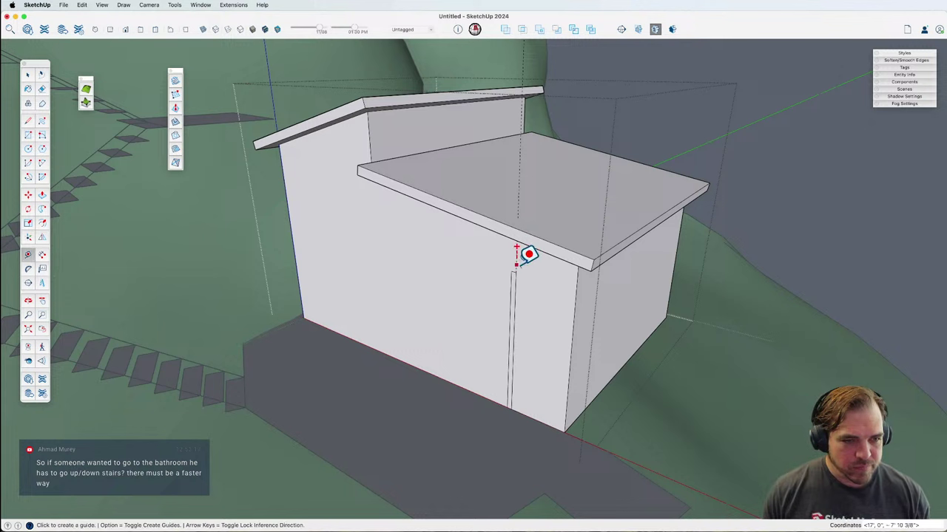
pyautogui.click(516, 264)
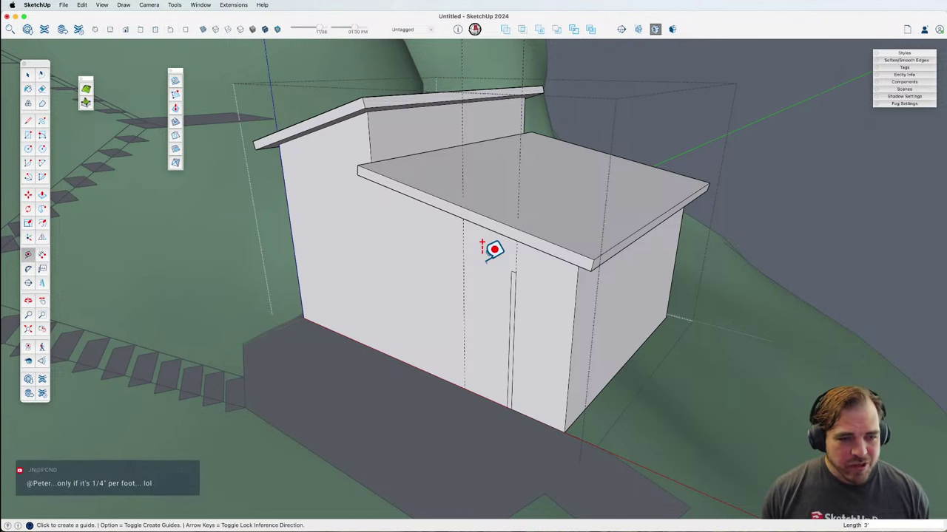
pyautogui.press('space')
pyautogui.scroll(3, 507, 315)
pyautogui.press('m')
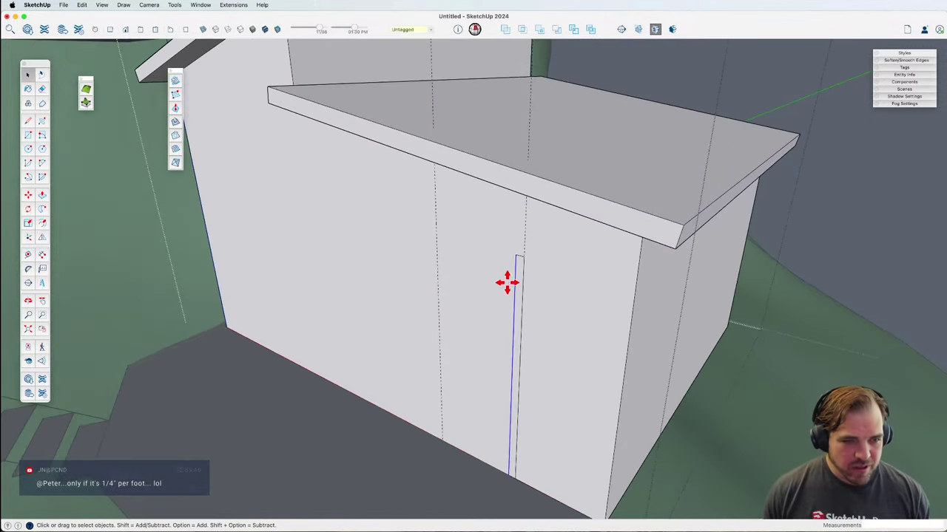
pyautogui.click(520, 254)
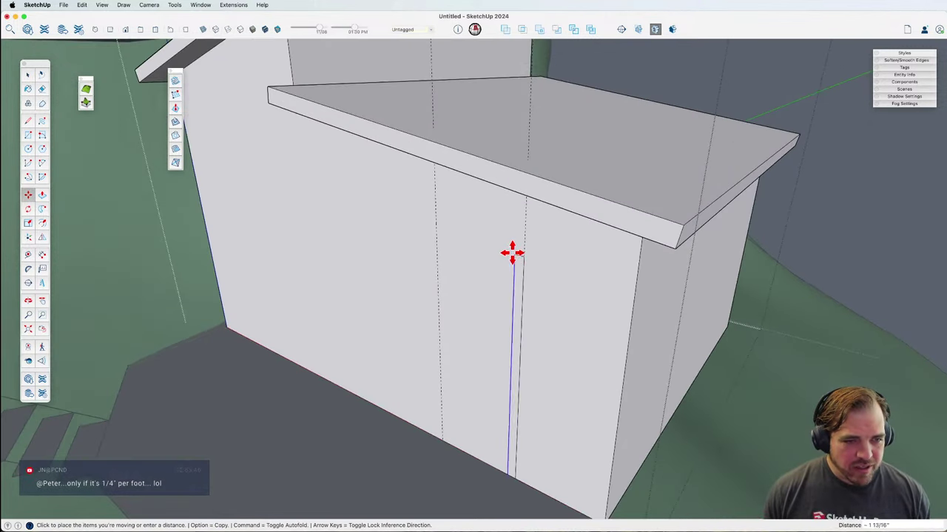
pyautogui.click(437, 235)
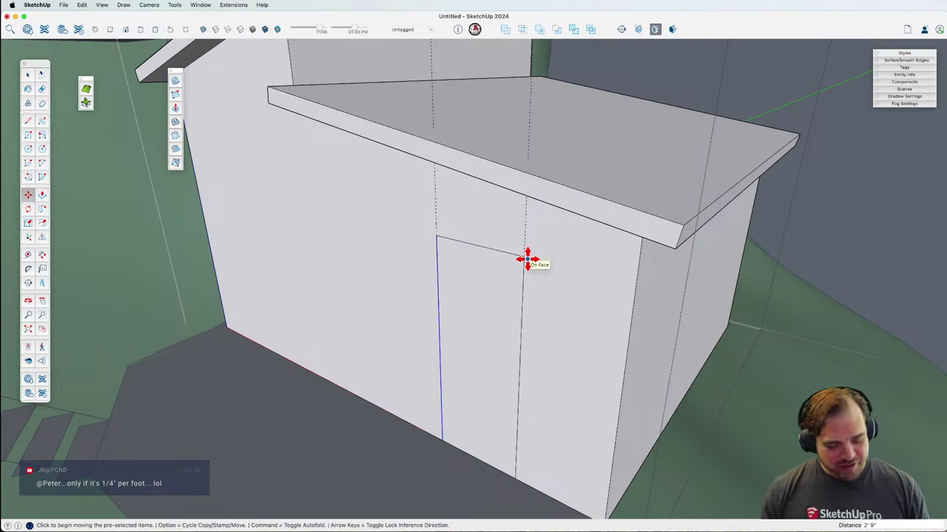
pyautogui.press('e')
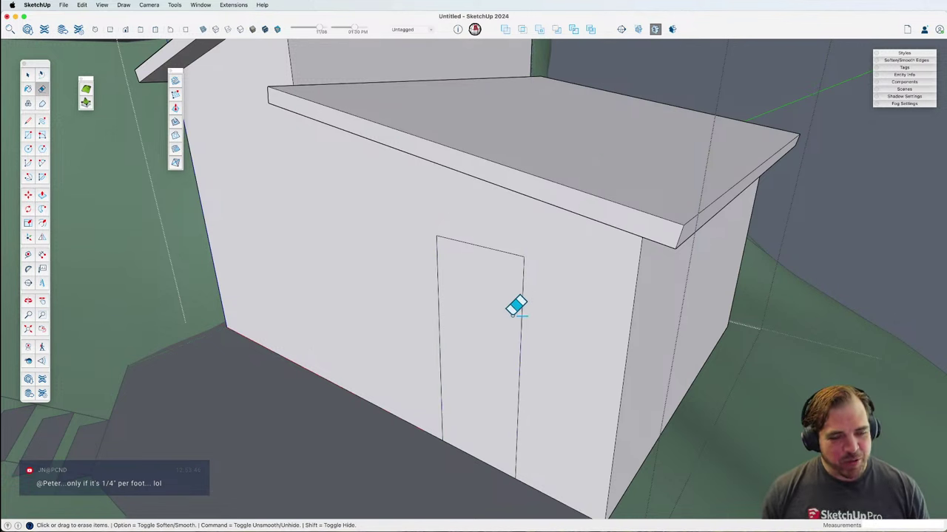
# Step: Offset the sides and top of the door outline inward by 3" to form the frame, leaving out the bottom edge
pyautogui.press('space')
pyautogui.click(513, 342)
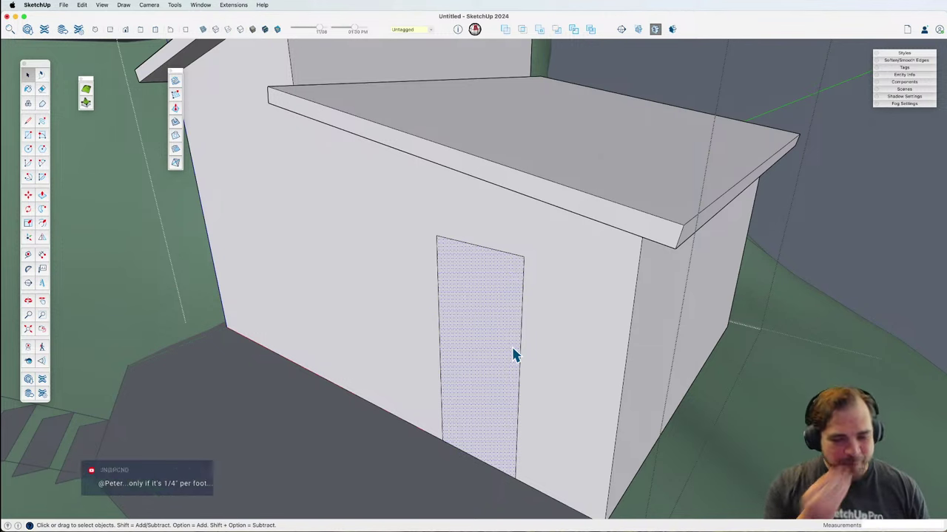
pyautogui.doubleClick(503, 365)
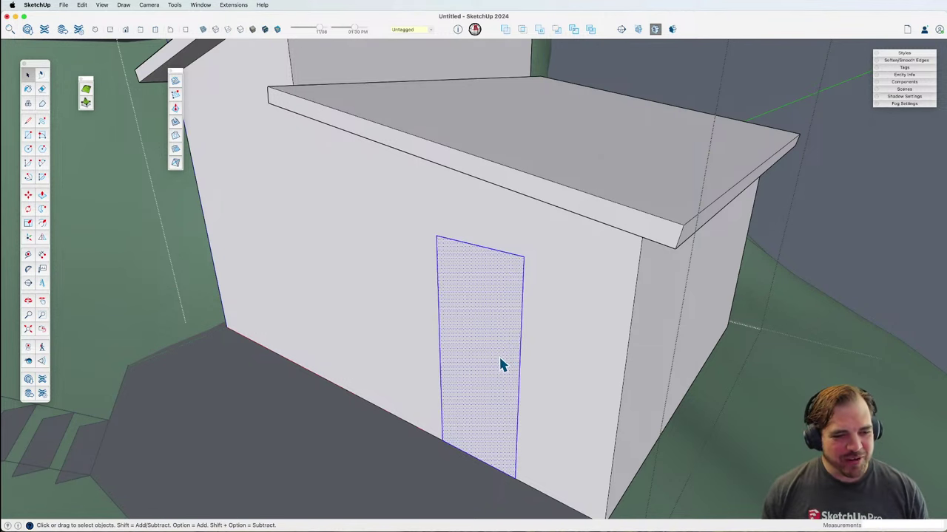
pyautogui.scroll(-5, 489, 348)
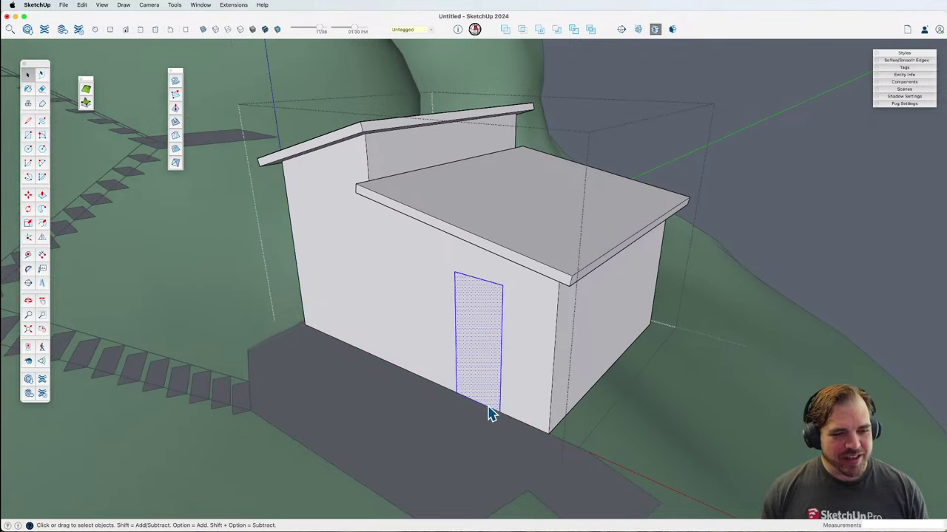
pyautogui.keyDown('shift'); pyautogui.click(478, 389); pyautogui.keyUp('shift')
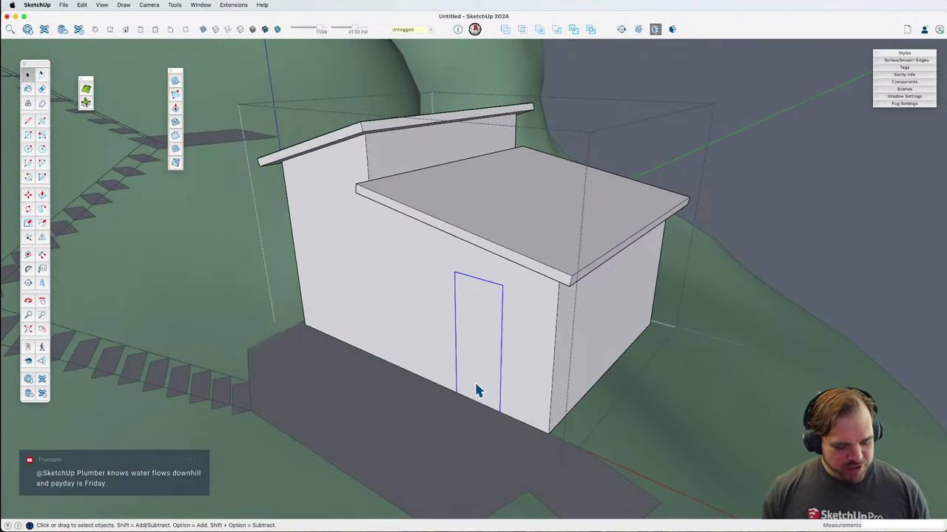
pyautogui.scroll(3, 505, 348)
pyautogui.press('f')
pyautogui.click(497, 346)
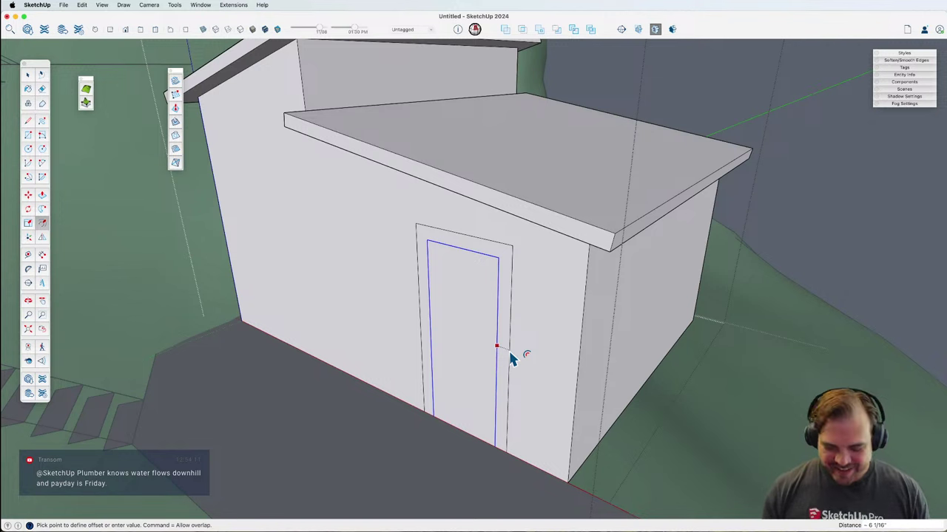
pyautogui.click(510, 357)
pyautogui.scroll(4, 501, 326)
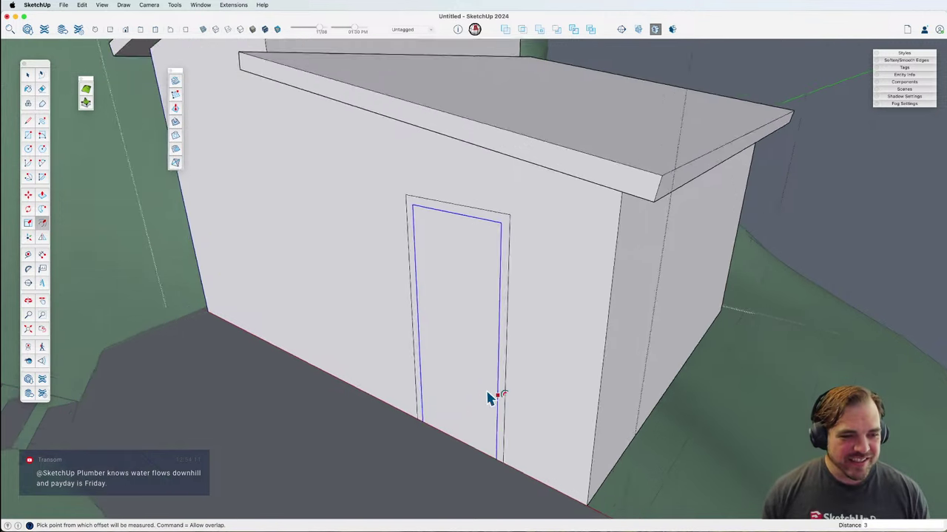
# Step: Push the door panel 2" into the wall and pull the surrounding door frame out 1"
pyautogui.press('p')
pyautogui.click(444, 433)
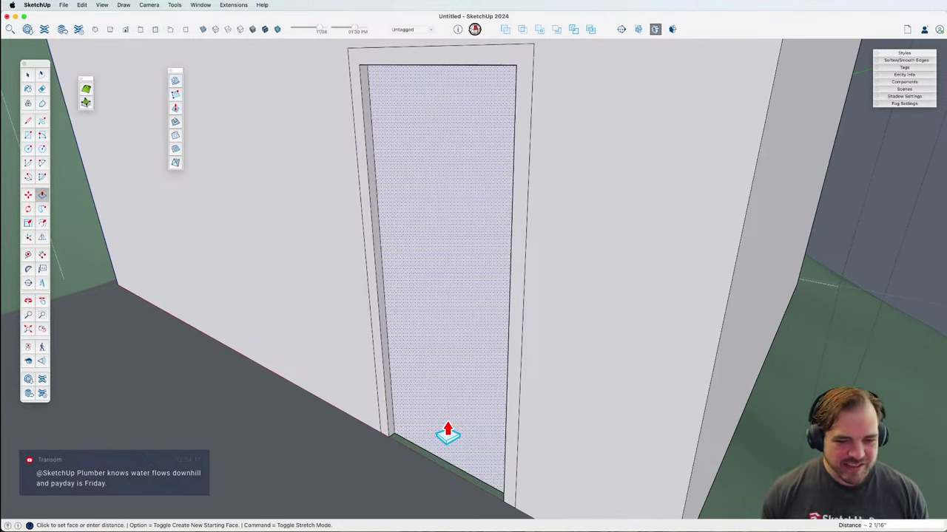
pyautogui.click(446, 434)
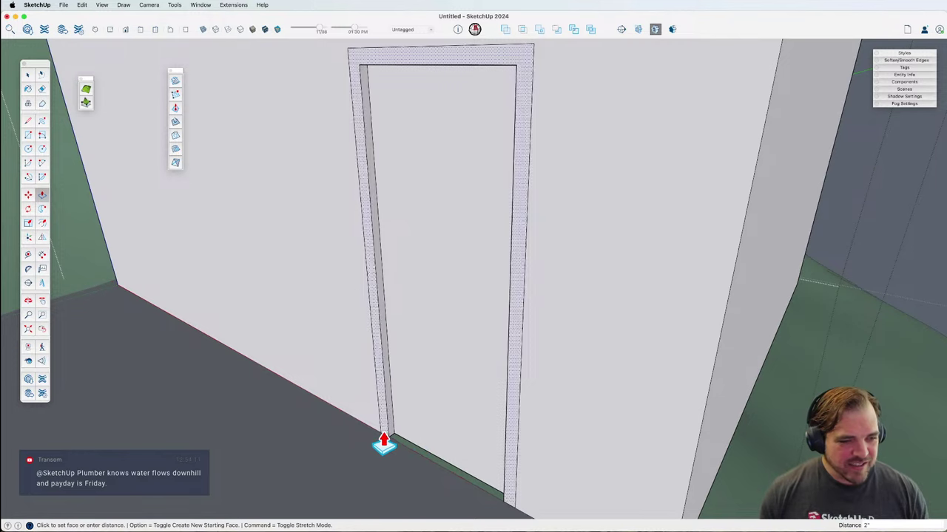
pyautogui.write('1')
pyautogui.press('Return')
pyautogui.scroll(-6, 381, 444)
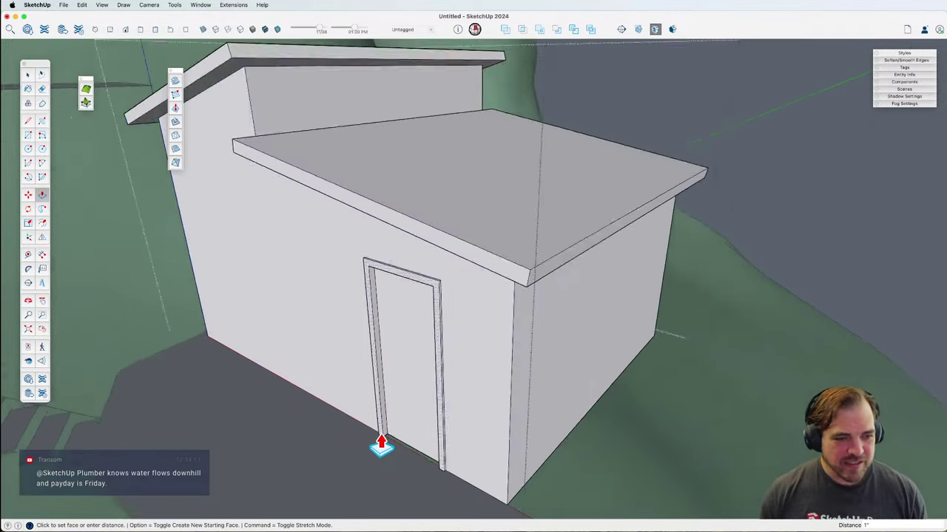
# Step: Inspect the framed door, both roof slabs and the wall between them from several angles, including in X-ray view
pyautogui.moveTo(463, 418); pyautogui.dragTo(419, 365, button='middle')
pyautogui.press('space')
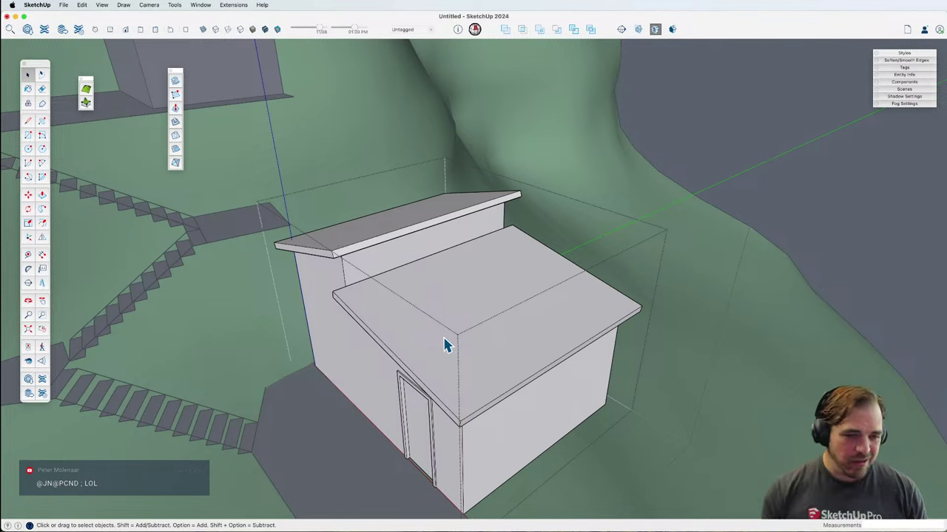
pyautogui.scroll(5, 382, 269)
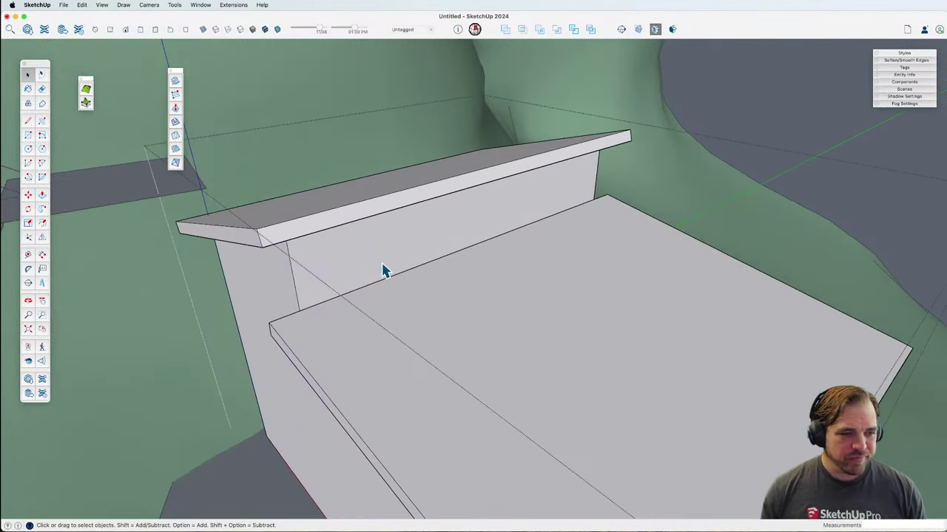
pyautogui.moveTo(382, 269)
pyautogui.mouseDown(button='middle')
pyautogui.moveTo(416, 256)
pyautogui.moveTo(437, 167)
pyautogui.moveTo(422, 205)
pyautogui.moveTo(488, 291)
pyautogui.mouseUp(button='middle')
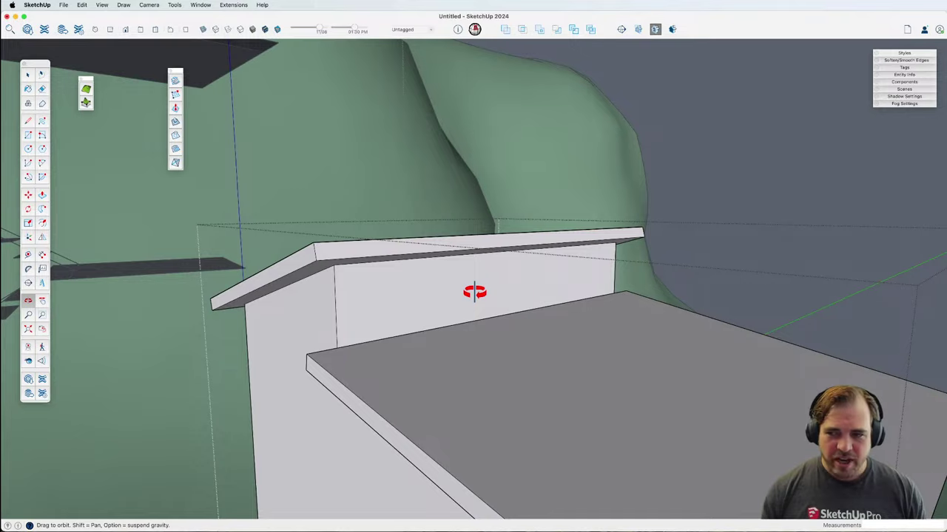
pyautogui.scroll(-10, 469, 290)
pyautogui.scroll(3, 497, 428)
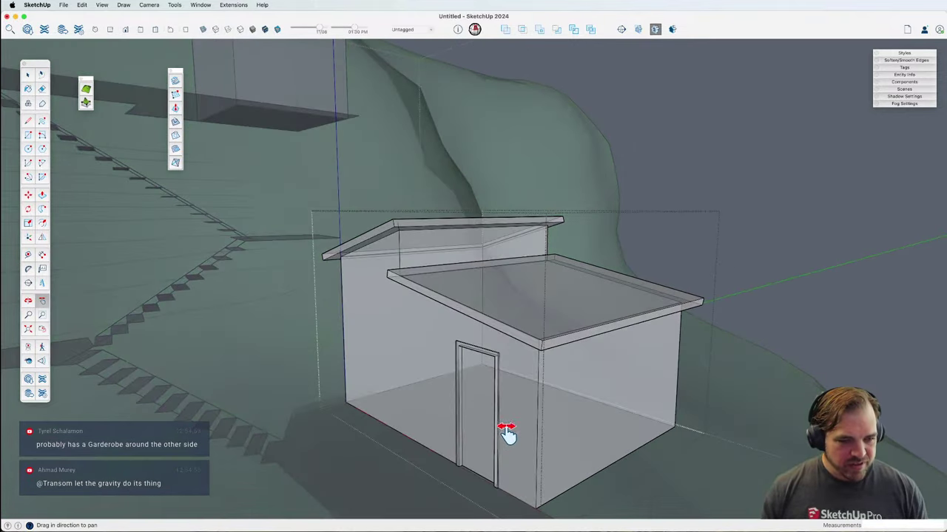
pyautogui.moveTo(507, 433); pyautogui.dragTo(467, 396, button='middle')
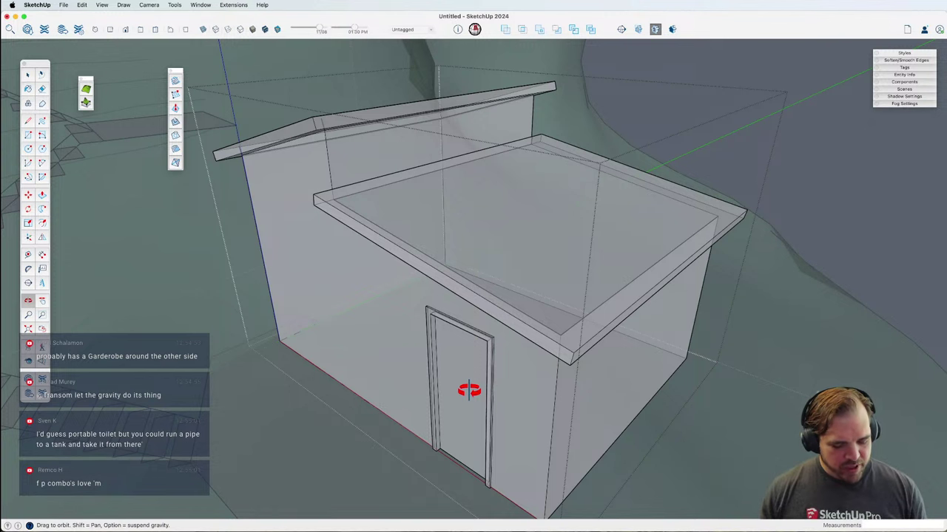
pyautogui.moveTo(468, 390); pyautogui.dragTo(469, 387)
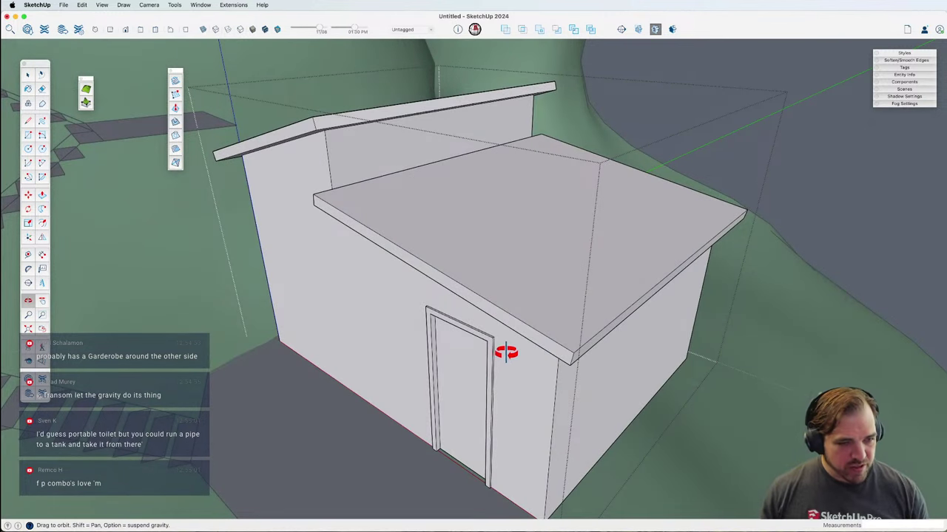
pyautogui.moveTo(503, 353); pyautogui.dragTo(477, 397)
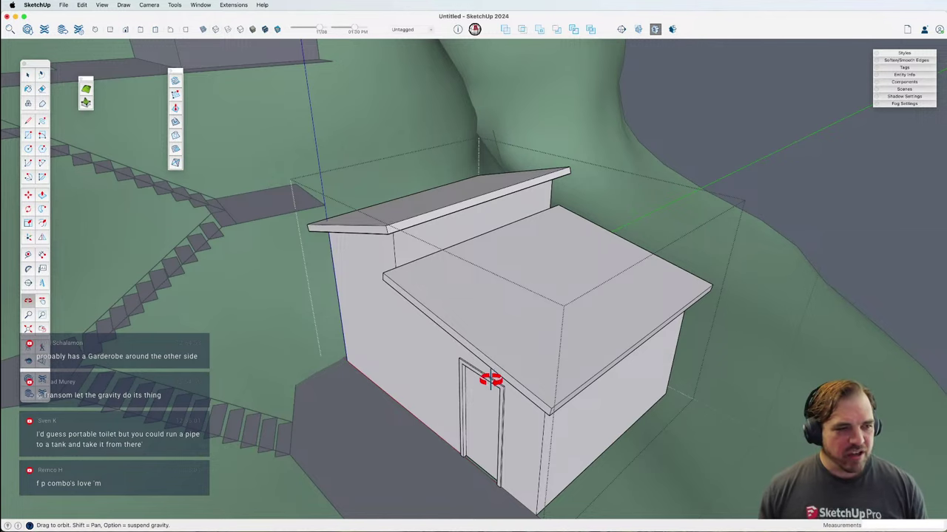
# Step: Move the upper edge of the lower roof slab 1" towards the taller wall it abuts
pyautogui.scroll(3, 451, 229)
pyautogui.press('space')
pyautogui.click(448, 259)
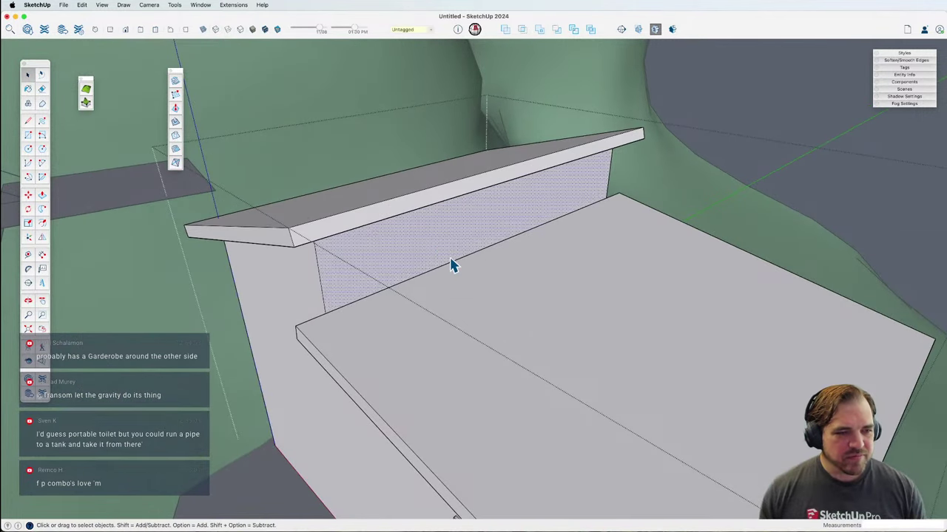
pyautogui.scroll(3, 450, 262)
pyautogui.moveTo(449, 262); pyautogui.dragTo(473, 343, button='middle')
pyautogui.click(462, 331)
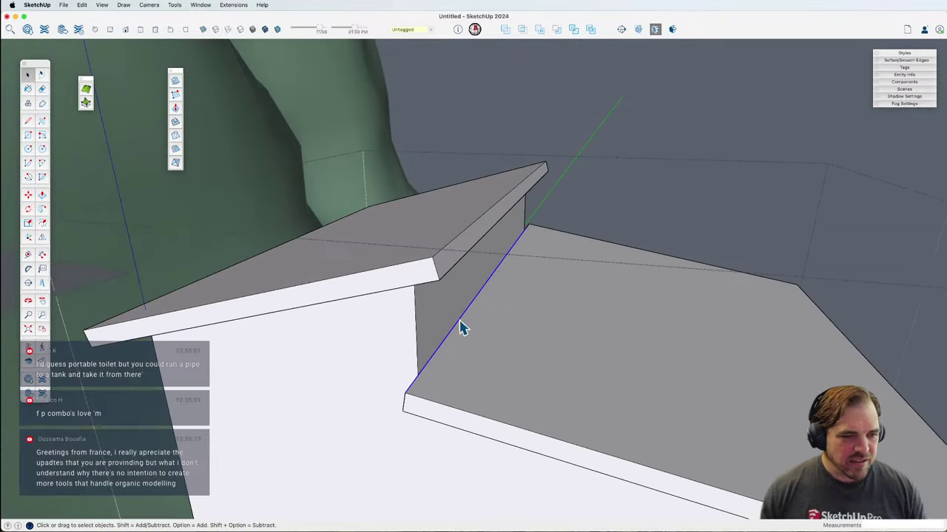
pyautogui.press('m')
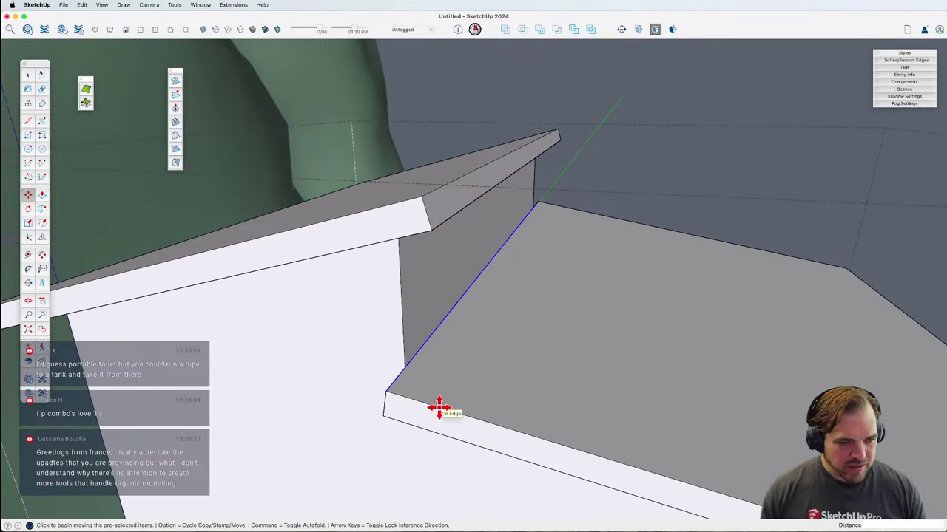
pyautogui.click(389, 393)
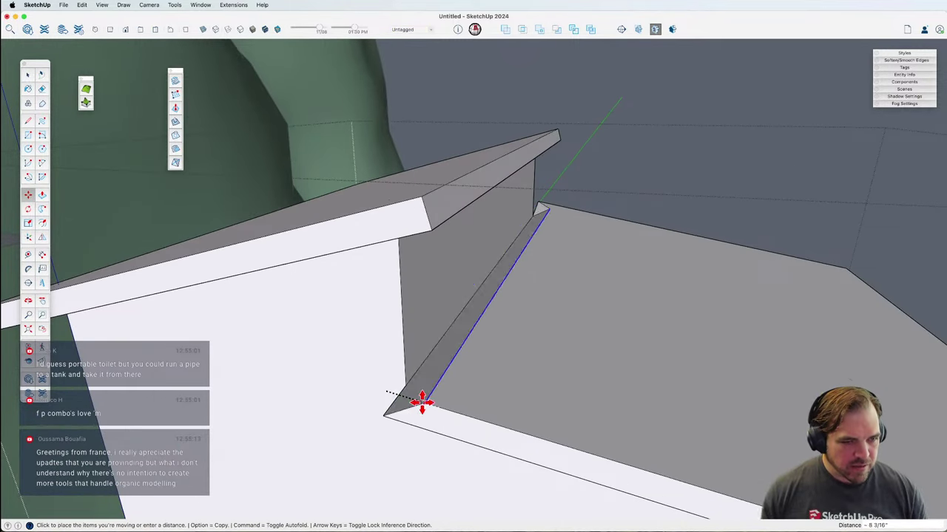
pyautogui.write('1')
pyautogui.press('Return')
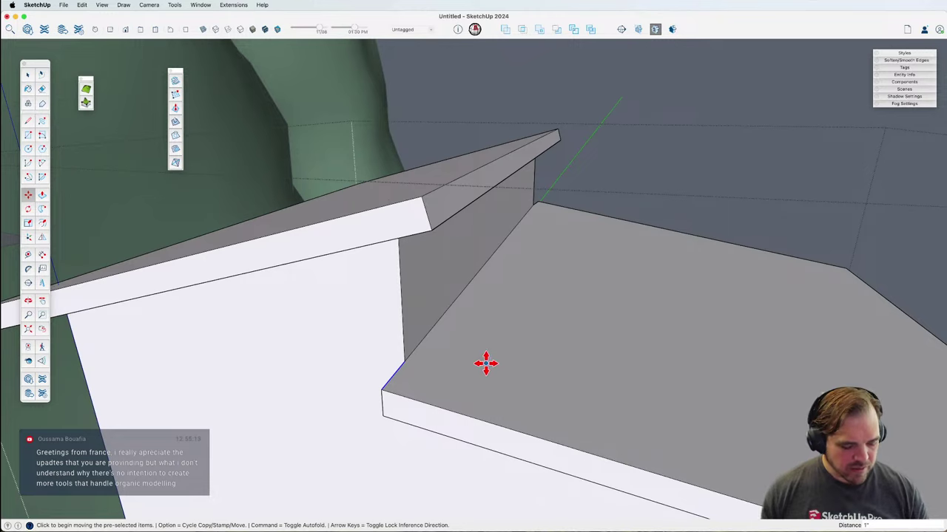
pyautogui.press('o')
pyautogui.moveTo(446, 370); pyautogui.dragTo(663, 406)
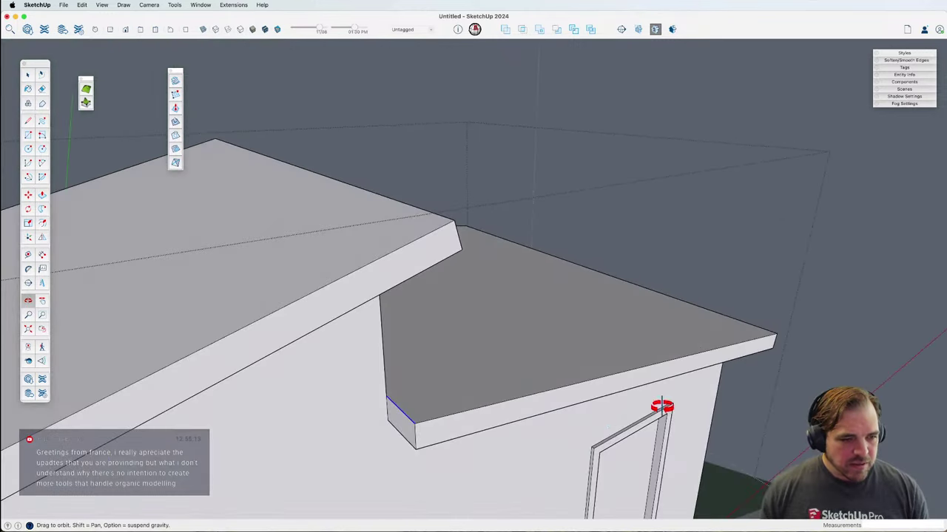
pyautogui.moveTo(512, 412); pyautogui.dragTo(358, 326)
# Step: Offset the outline of the wall strip between the two roofs inward by about 3 3/4" to form a window area
pyautogui.press('space')
pyautogui.click(301, 266)
pyautogui.moveTo(300, 266); pyautogui.dragTo(292, 239, button='middle')
pyautogui.press('f')
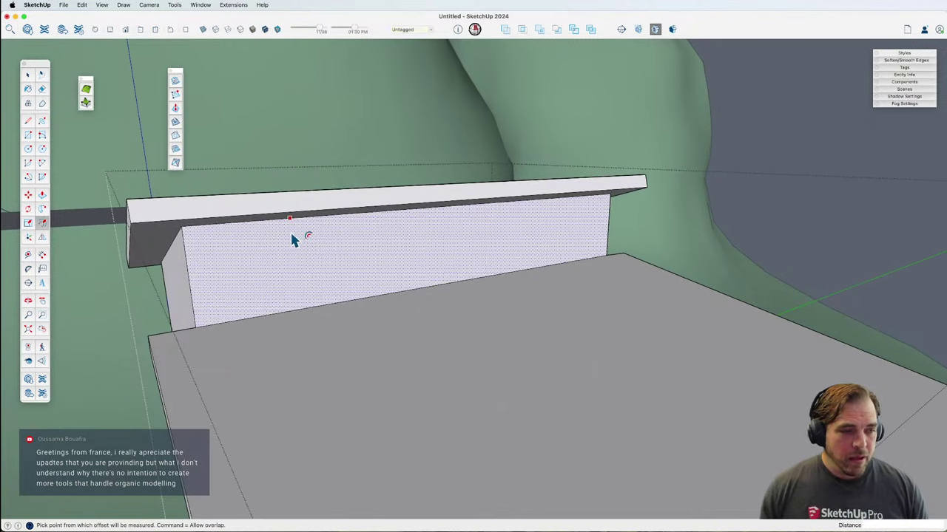
pyautogui.click(292, 238)
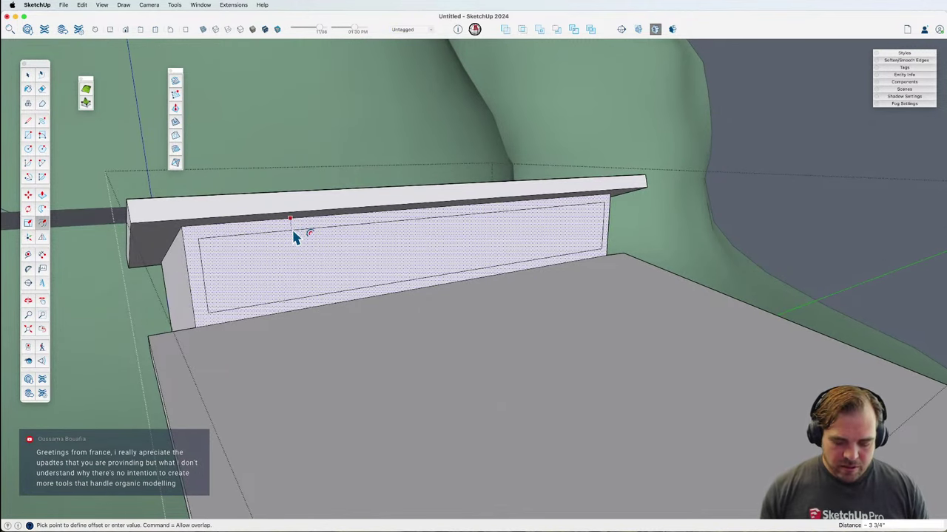
pyautogui.click(293, 237)
# Step: Divide the window area into four panes with three vertical lines, one at its middle and one midway along each half
pyautogui.press('l')
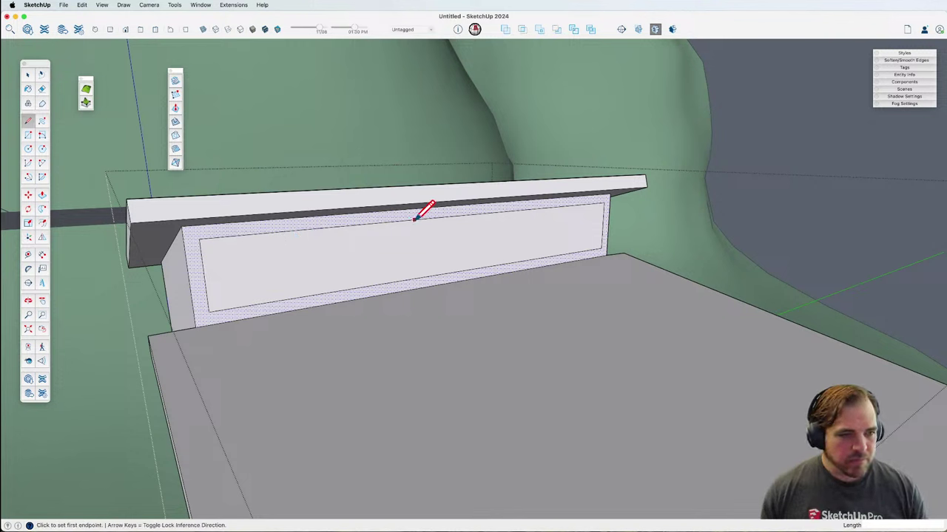
pyautogui.click(451, 216)
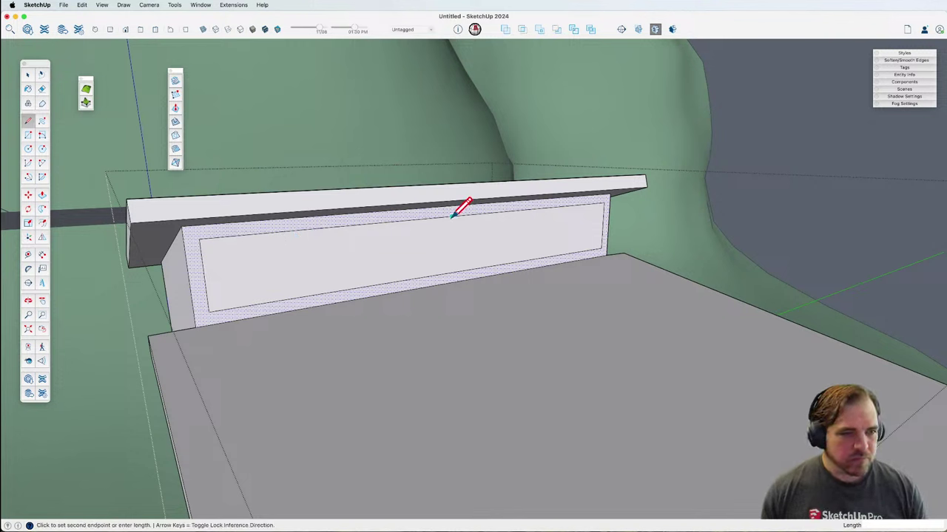
pyautogui.click(452, 271)
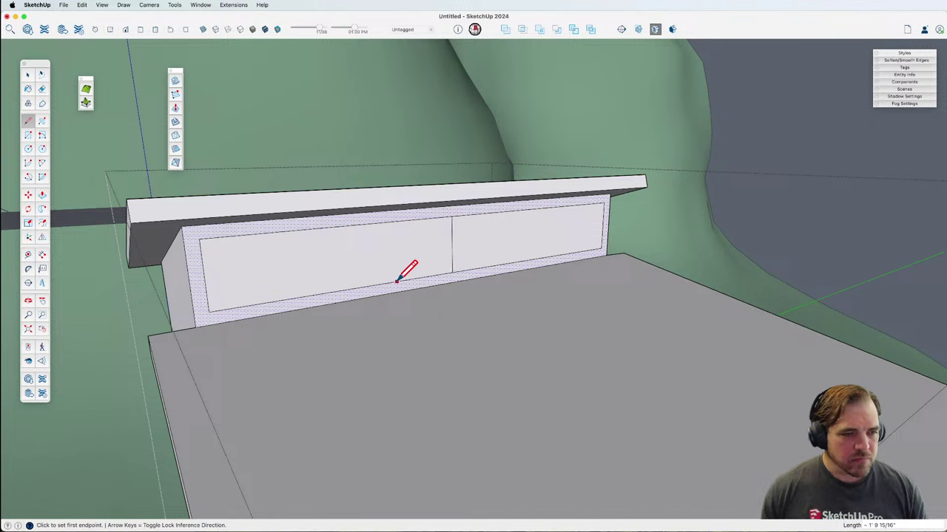
pyautogui.click(348, 289)
pyautogui.click(345, 223)
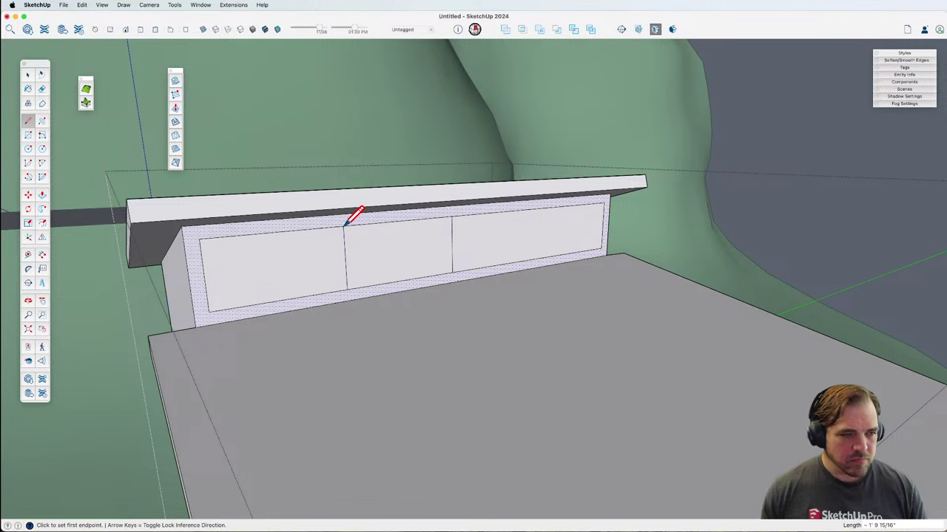
pyautogui.click(536, 210)
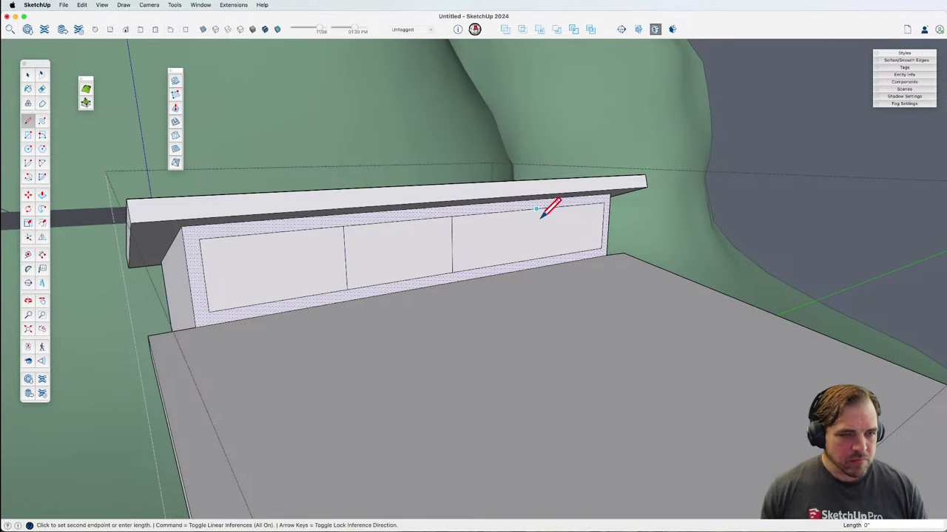
pyautogui.click(534, 259)
# Step: Try to offset the outline of the window pane nearest the door wall inward, and undo the result
pyautogui.press('space')
pyautogui.click(280, 256)
pyautogui.scroll(4, 282, 248)
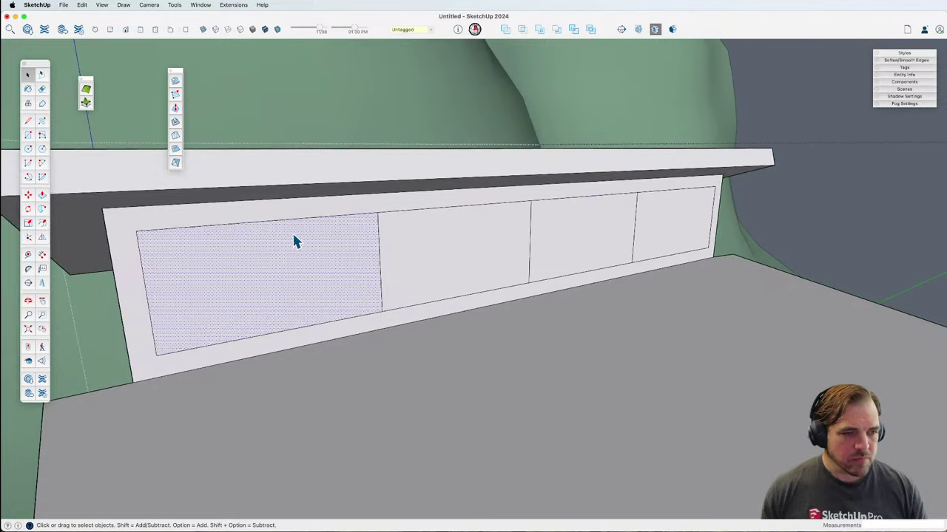
pyautogui.press('f')
pyautogui.click(297, 229)
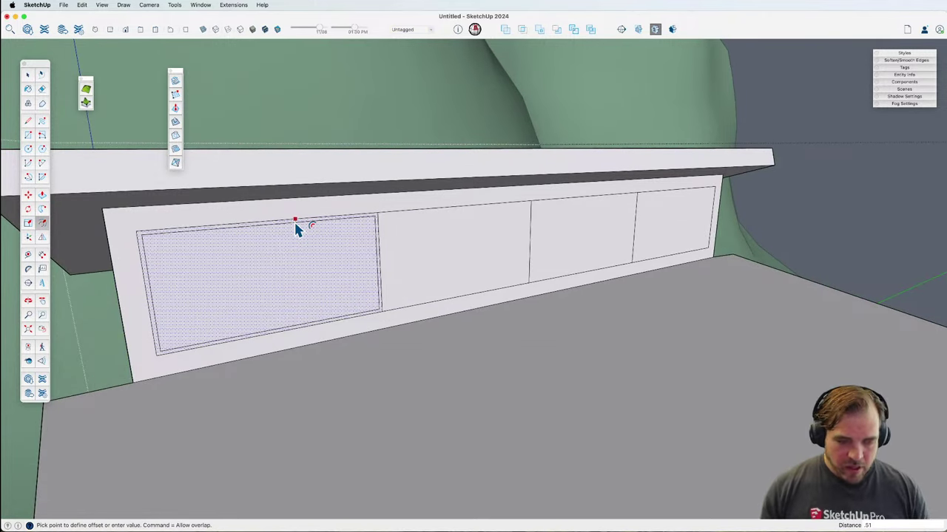
pyautogui.write('5')
pyautogui.press('Return')
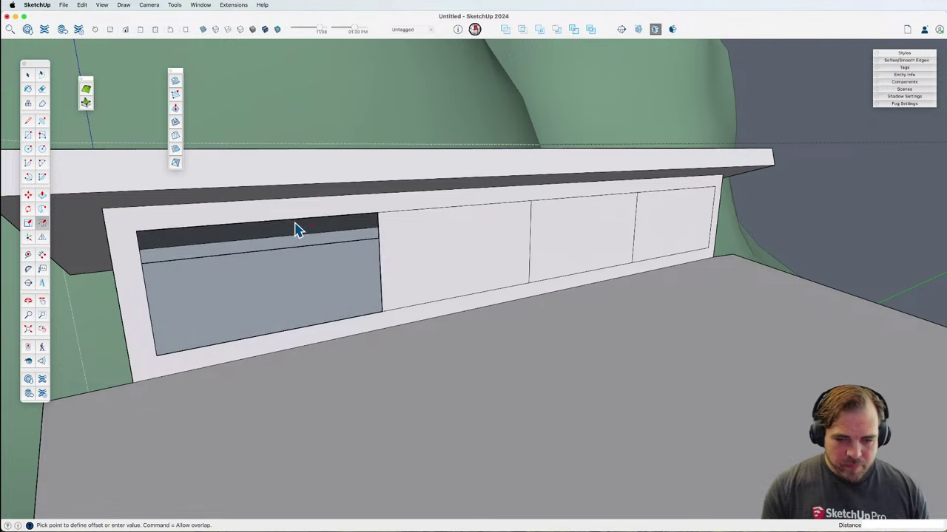
pyautogui.press('Return')
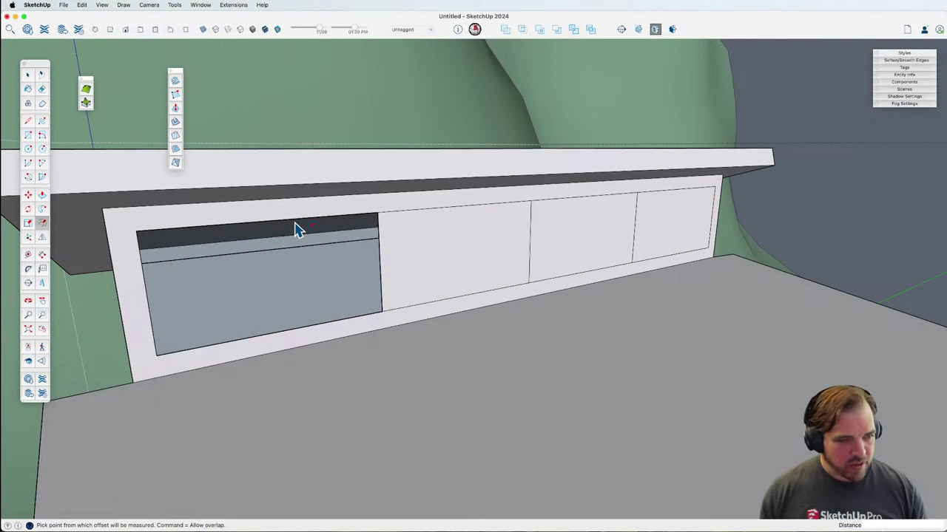
pyautogui.press('super+z')
# Step: Offset the outline of the window pane nearest the door wall inward by 1"
pyautogui.press('space')
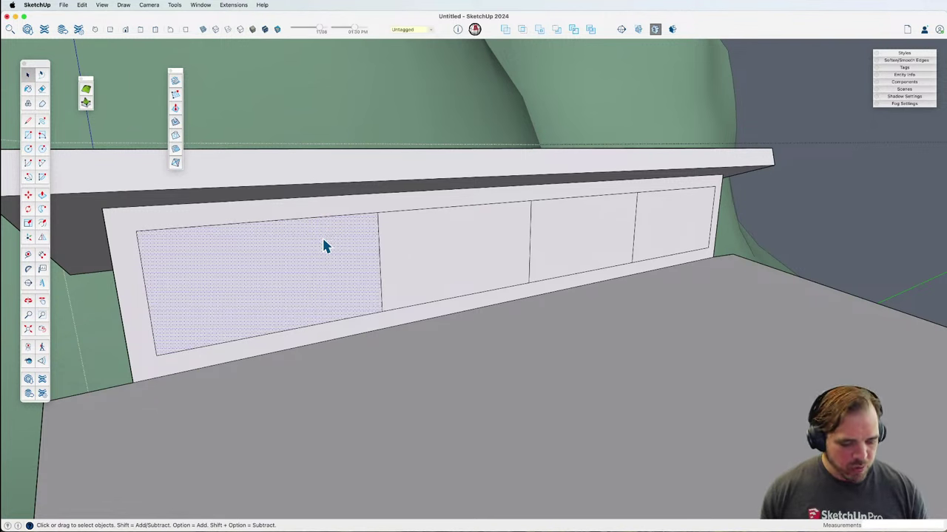
pyautogui.press('f')
pyautogui.click(320, 226)
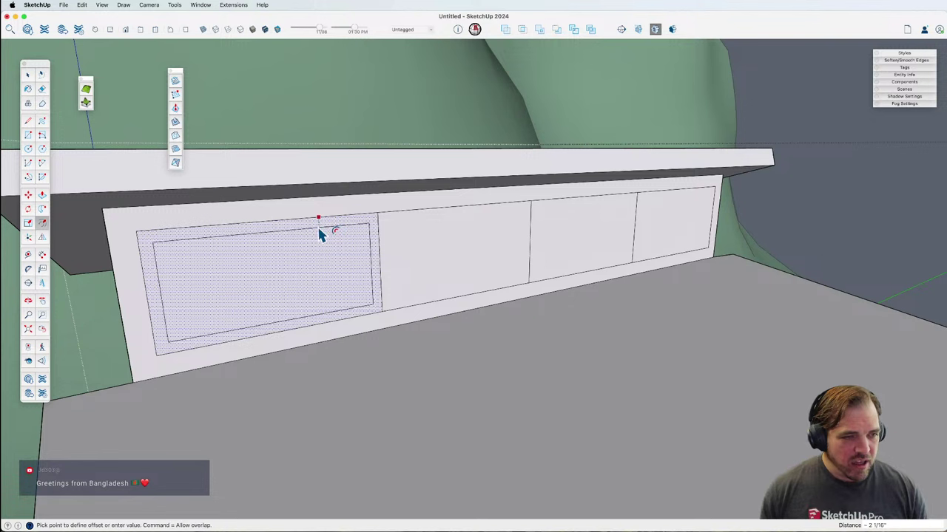
pyautogui.write('1')
pyautogui.press('Return')
pyautogui.press('space')
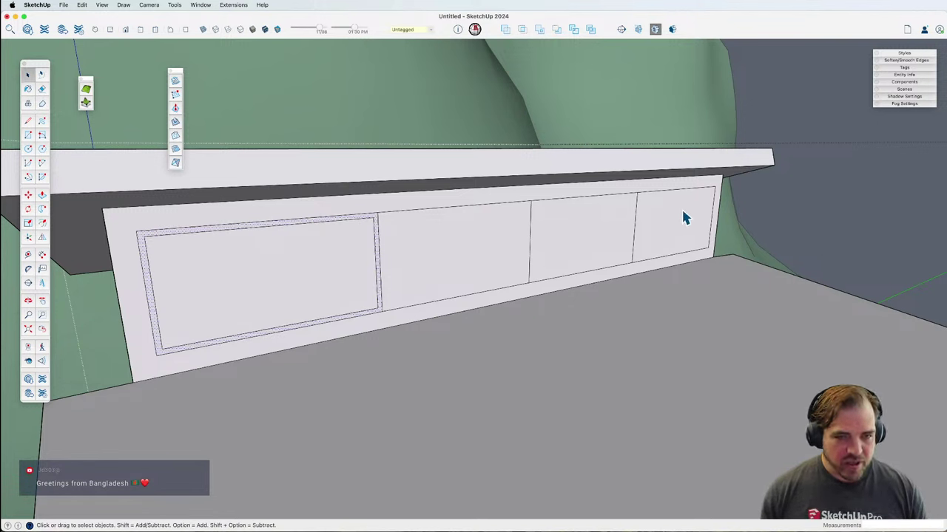
pyautogui.click(795, 241)
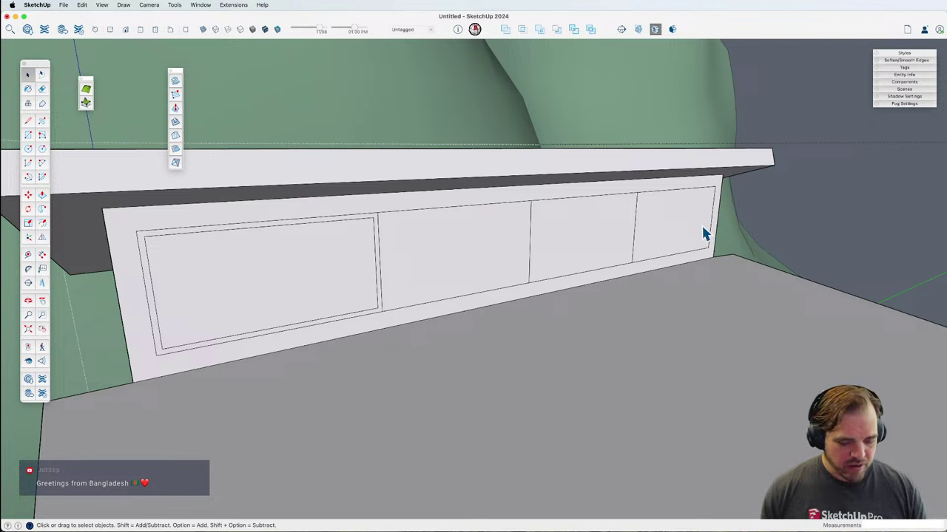
# Step: Repeat the same 1" inward offset on the other three window panes
pyautogui.click(511, 232)
pyautogui.press('f')
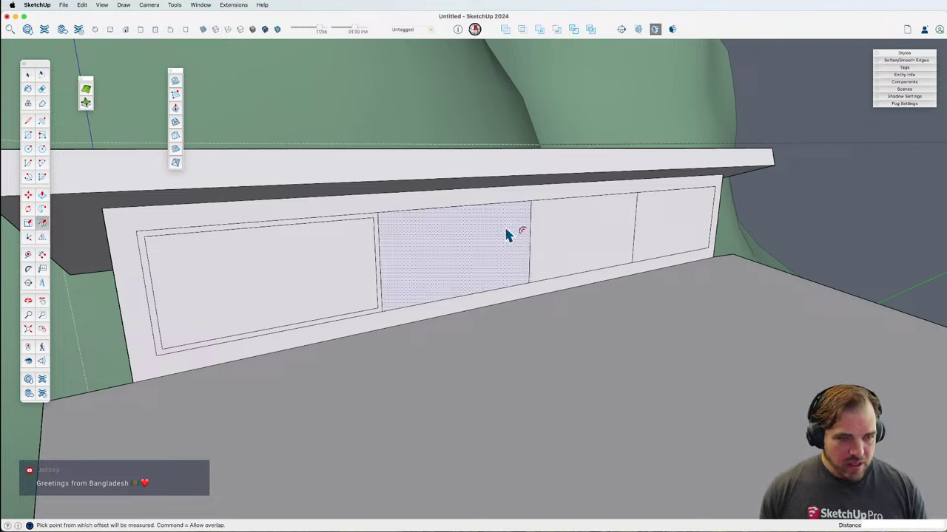
pyautogui.doubleClick(503, 222)
pyautogui.press('space')
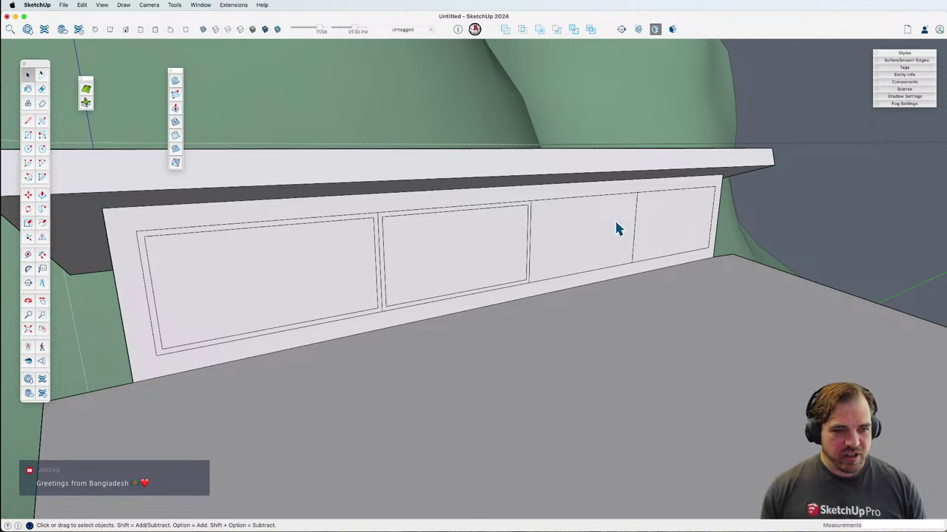
pyautogui.press('f')
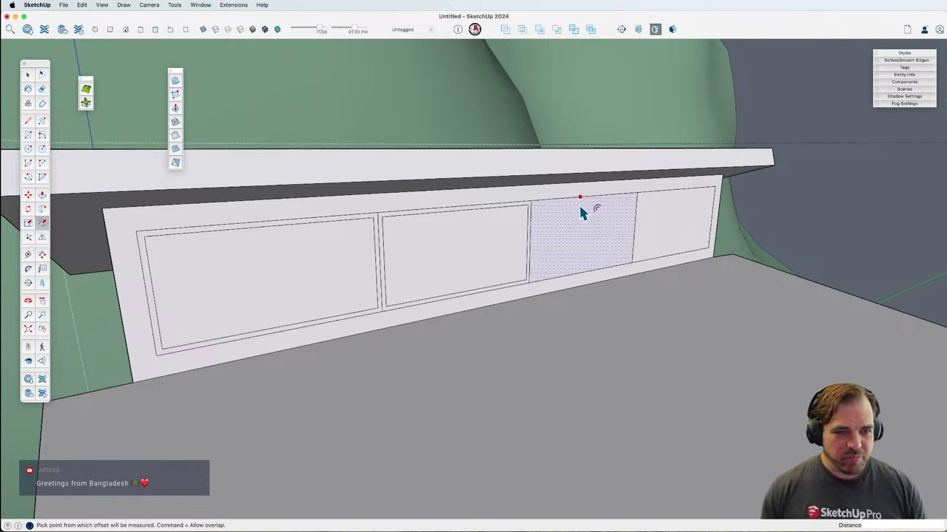
pyautogui.doubleClick(665, 207)
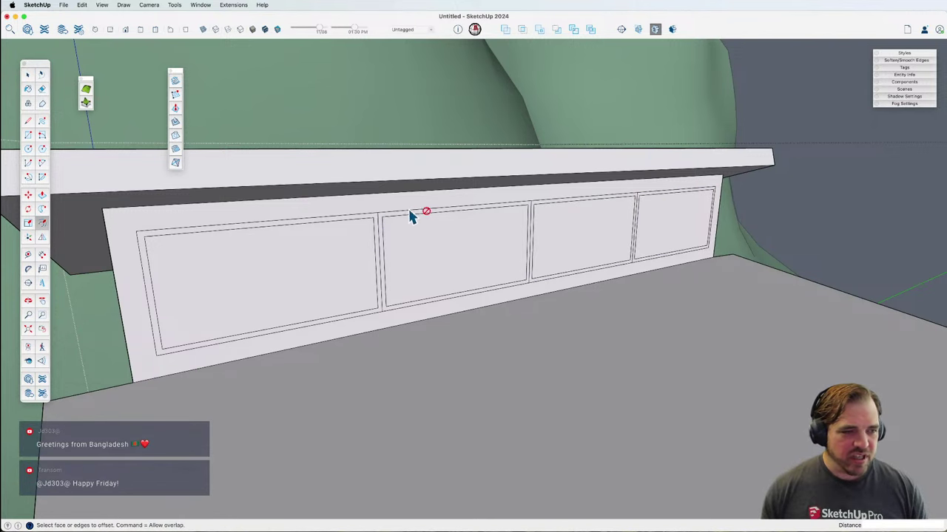
# Step: Scale the inner face of the pane nearest the door wall horizontally about its centre to about 0.8 of its width
pyautogui.scroll(2, 374, 270)
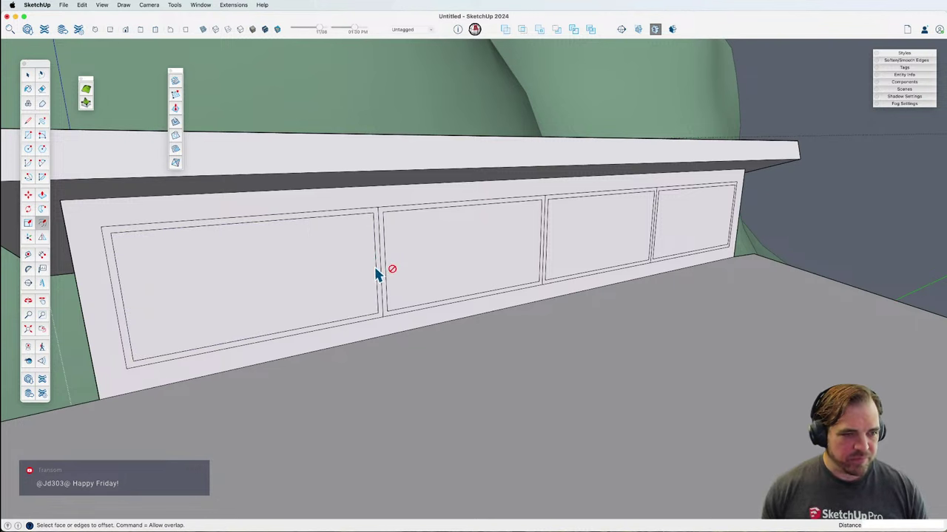
pyautogui.press('space')
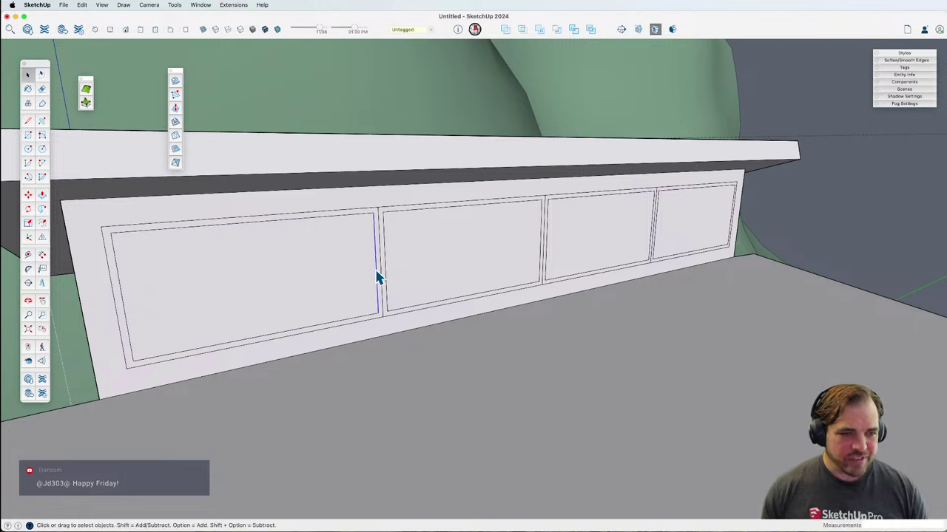
pyautogui.click(341, 289)
pyautogui.press('s')
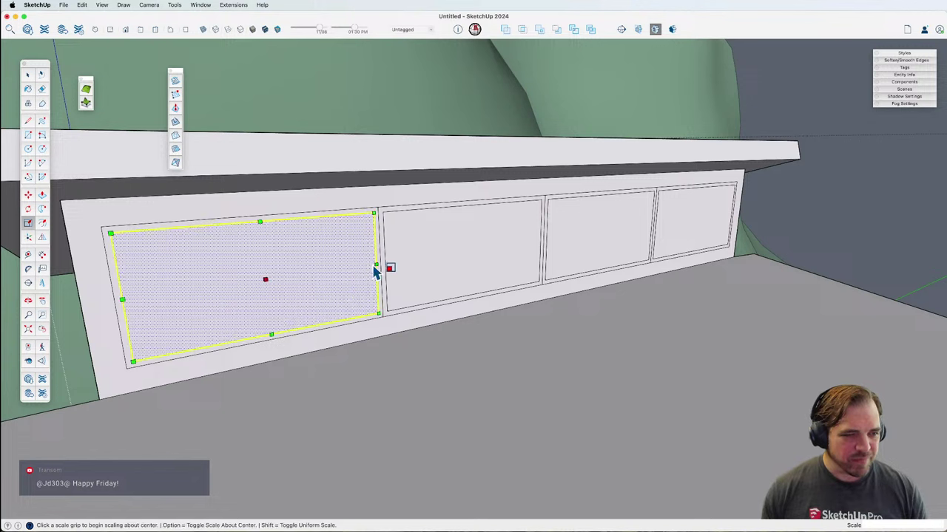
pyautogui.click(376, 267)
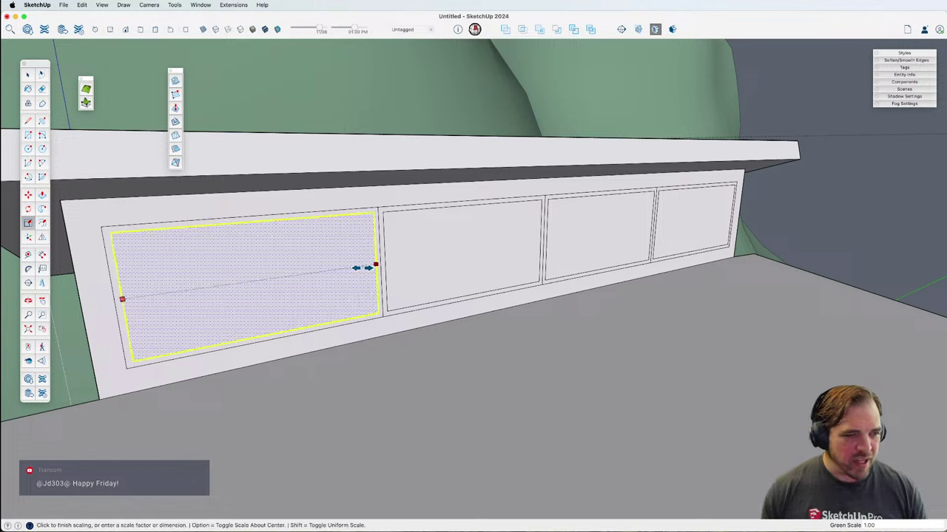
pyautogui.press('alt')
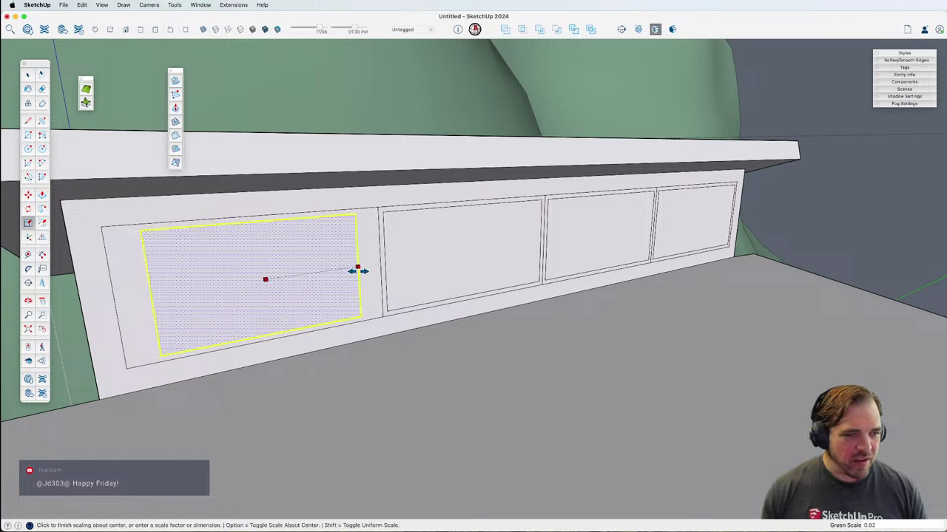
pyautogui.click(355, 271)
pyautogui.press('space')
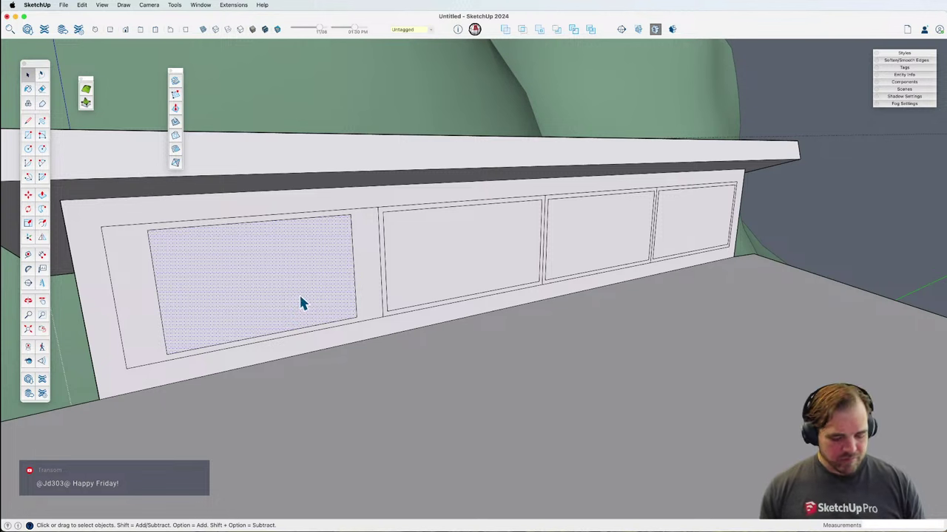
# Step: Copy the narrowed pane along the wall at a 3' 7" spacing, arrayed 3x to make four windows
pyautogui.press('m')
pyautogui.press('alt')
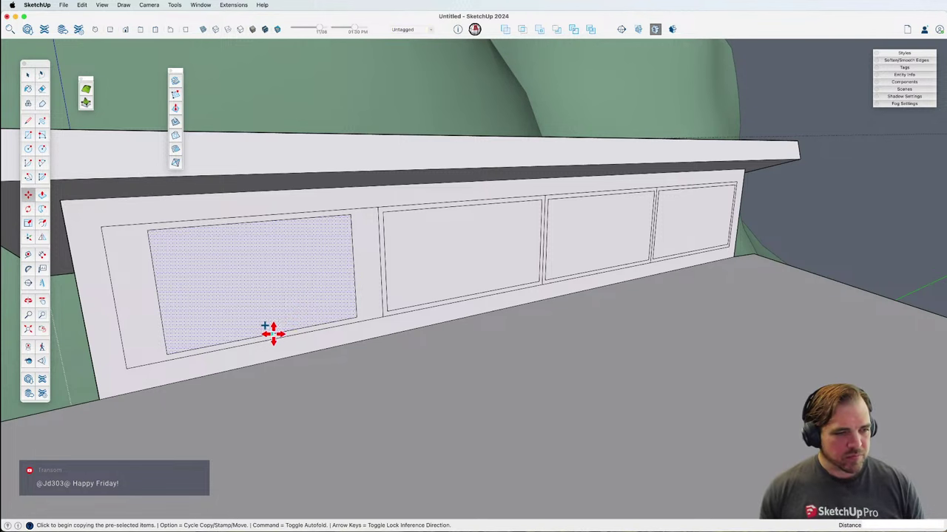
pyautogui.click(271, 334)
pyautogui.click(470, 295)
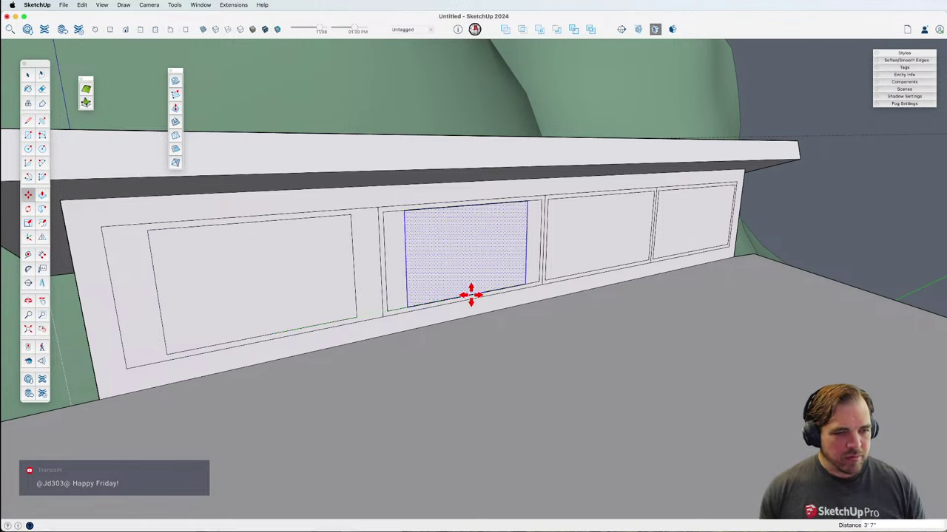
pyautogui.press('Escape')
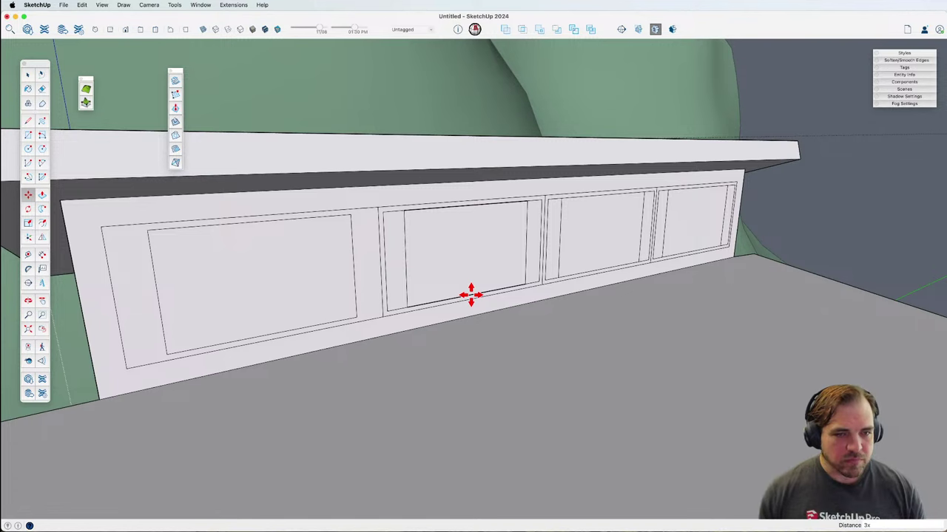
# Step: Erase the old window-area outline and divider lines around the first pane and between it and the second pane
pyautogui.press('e')
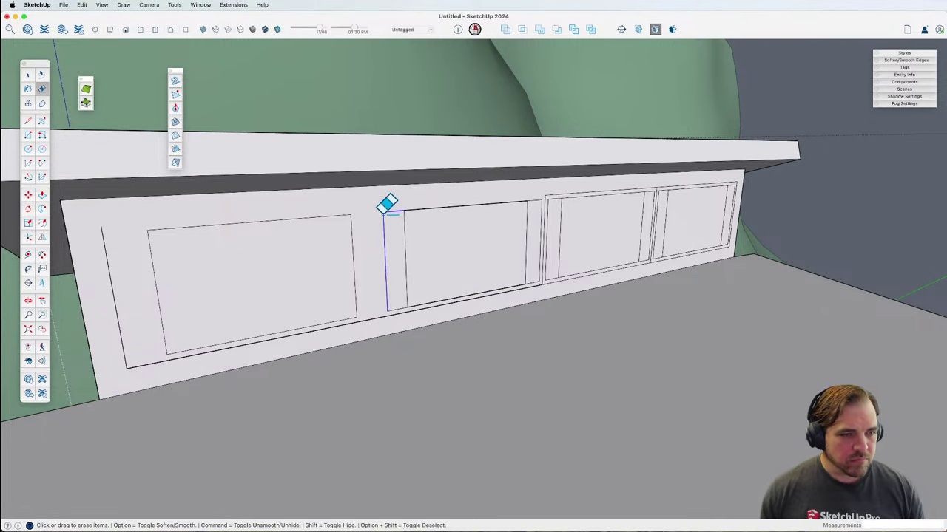
pyautogui.moveTo(389, 205); pyautogui.dragTo(389, 288)
pyautogui.click(396, 310)
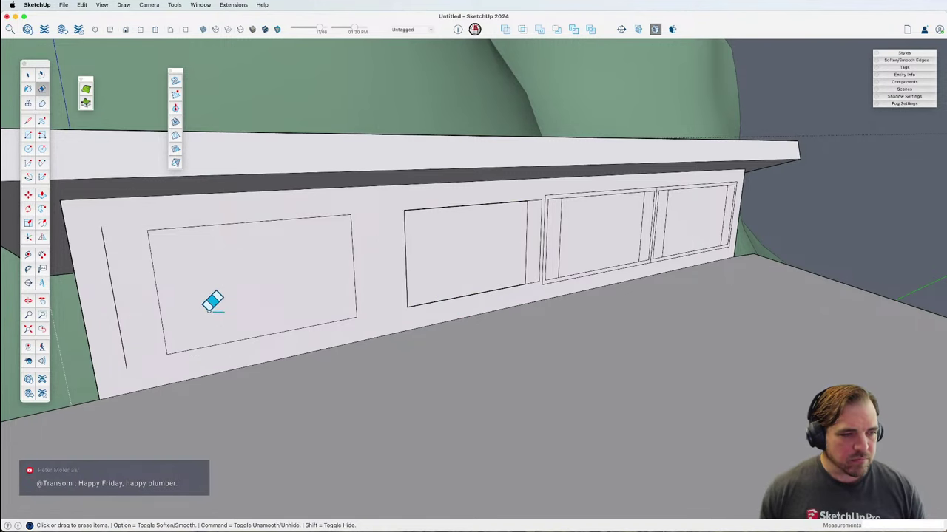
pyautogui.click(114, 303)
# Step: Erase the leftover outline, offset and divider lines around the farthest pane and between it and the third pane
pyautogui.moveTo(203, 288); pyautogui.dragTo(595, 218, button='middle')
pyautogui.scroll(3, 540, 209)
pyautogui.scroll(-8, 466, 228)
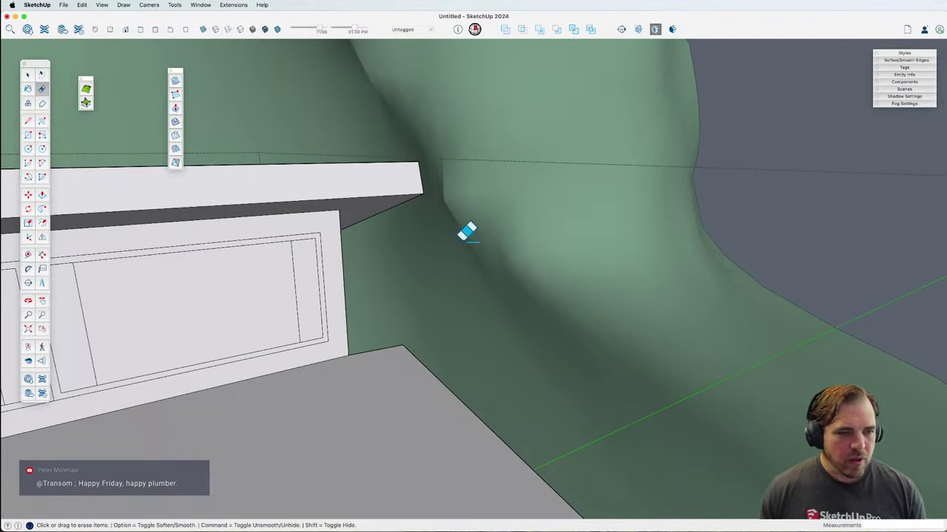
pyautogui.scroll(3, 584, 228)
pyautogui.scroll(5, 548, 238)
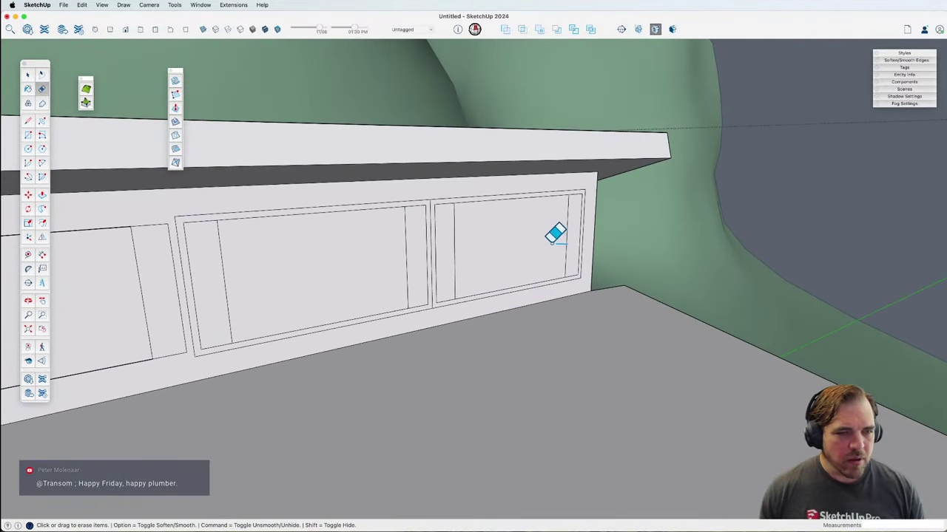
pyautogui.click(584, 179)
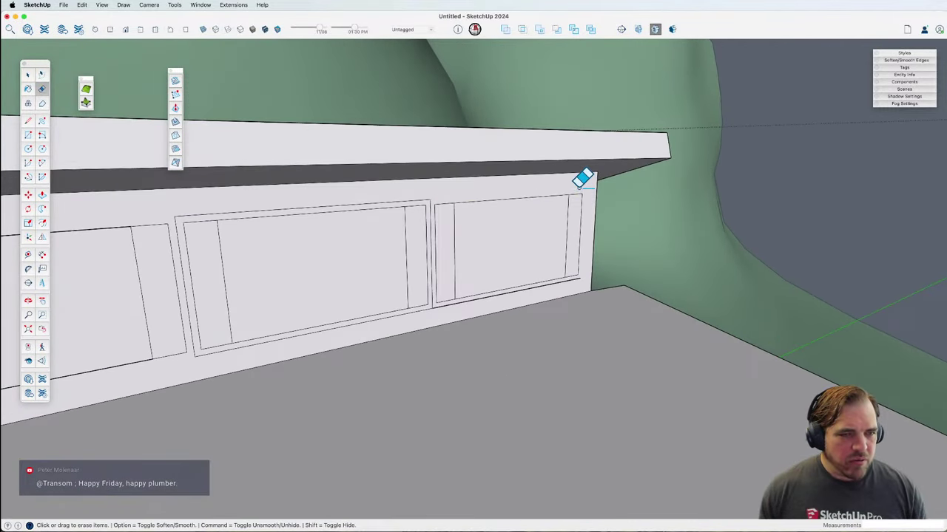
pyautogui.moveTo(582, 180); pyautogui.dragTo(574, 277)
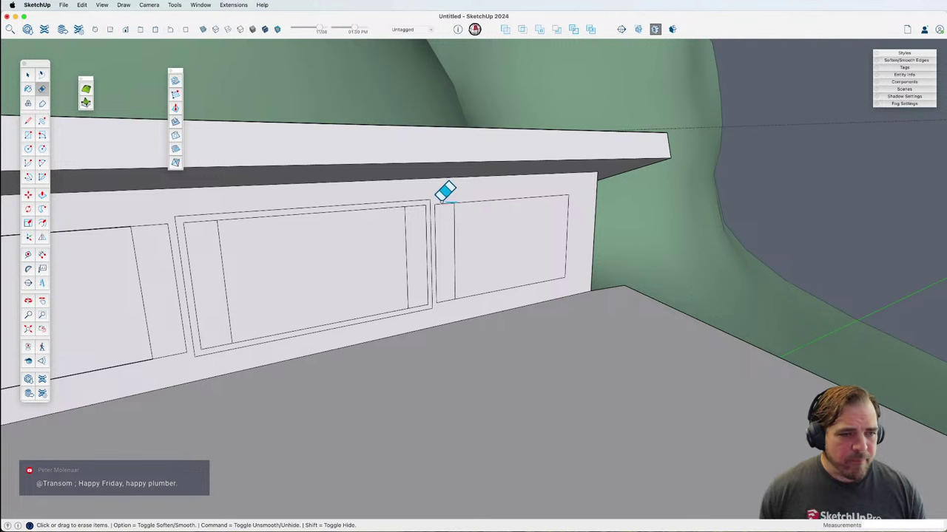
pyautogui.moveTo(439, 198)
pyautogui.mouseDown()
pyautogui.moveTo(423, 213)
pyautogui.moveTo(425, 196)
pyautogui.mouseUp()
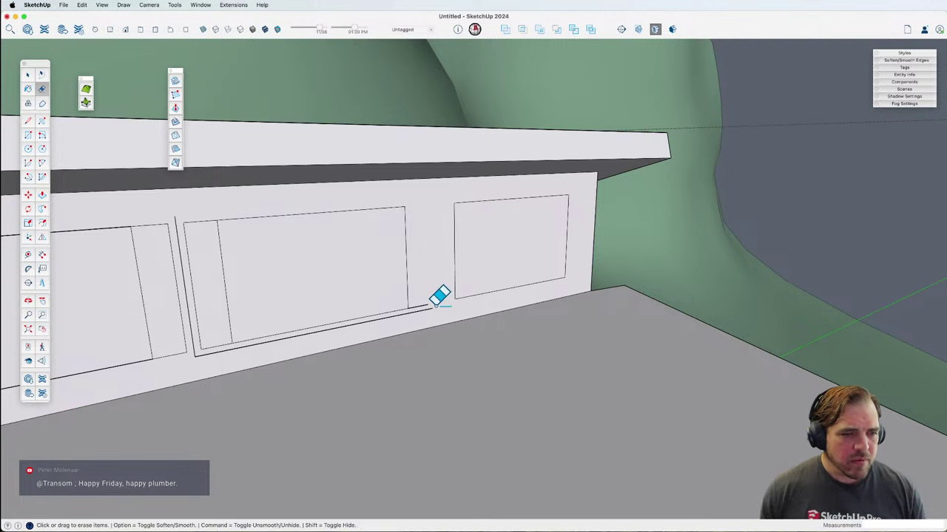
pyautogui.click(422, 304)
# Step: Erase the leftover divider and offset lines between the second and third panes
pyautogui.moveTo(423, 304); pyautogui.dragTo(511, 271, button='middle')
pyautogui.scroll(3, 332, 250)
pyautogui.scroll(2, 332, 250)
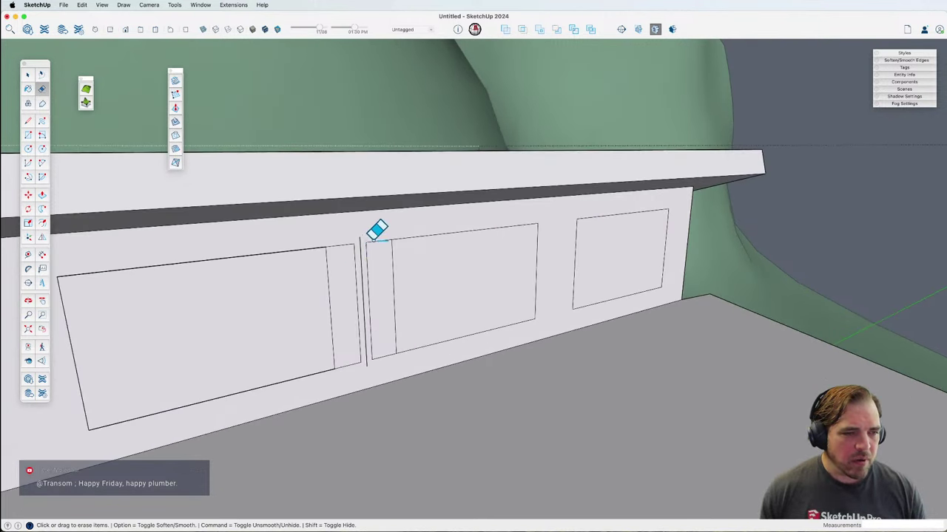
pyautogui.moveTo(378, 227)
pyautogui.mouseDown()
pyautogui.moveTo(355, 234)
pyautogui.moveTo(370, 239)
pyautogui.mouseUp()
pyautogui.moveTo(372, 324)
pyautogui.mouseDown()
pyautogui.moveTo(380, 359)
pyautogui.moveTo(389, 347)
pyautogui.moveTo(368, 348)
pyautogui.moveTo(376, 357)
pyautogui.mouseUp()
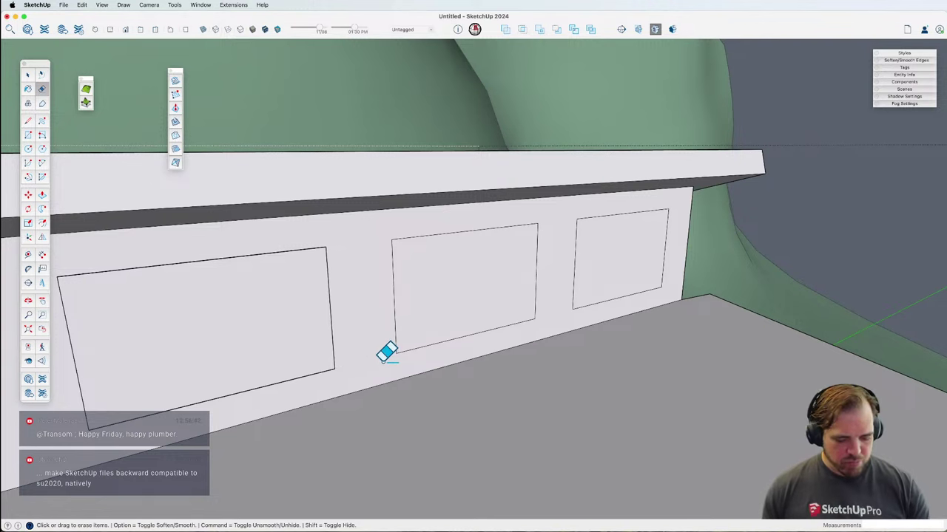
# Step: Redraw the second pane's vertical edge facing the third pane so its outline becomes a separate face
pyautogui.press('l')
pyautogui.click(334, 368)
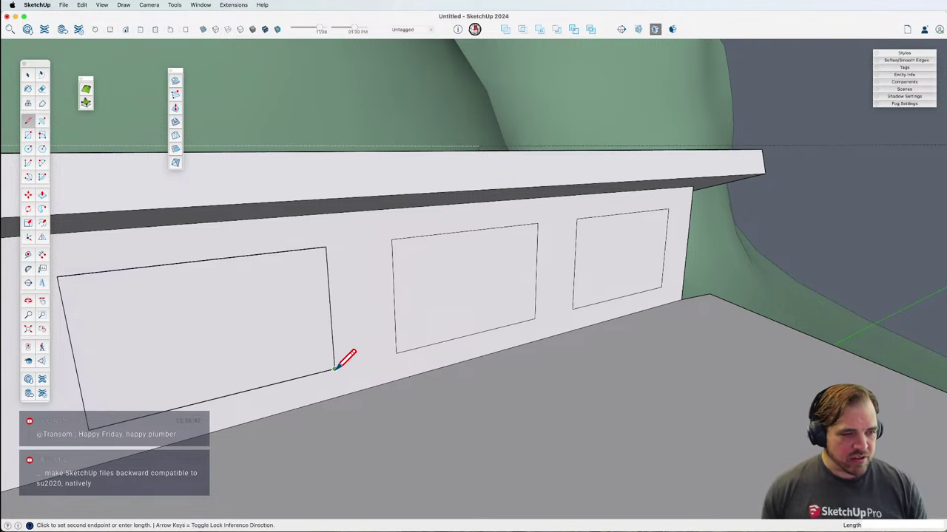
pyautogui.click(327, 249)
# Step: Offset the outline of the pane nearest the door wall outward to form a window frame
pyautogui.scroll(-3, 499, 277)
pyautogui.press('o')
pyautogui.moveTo(412, 315); pyautogui.dragTo(460, 306)
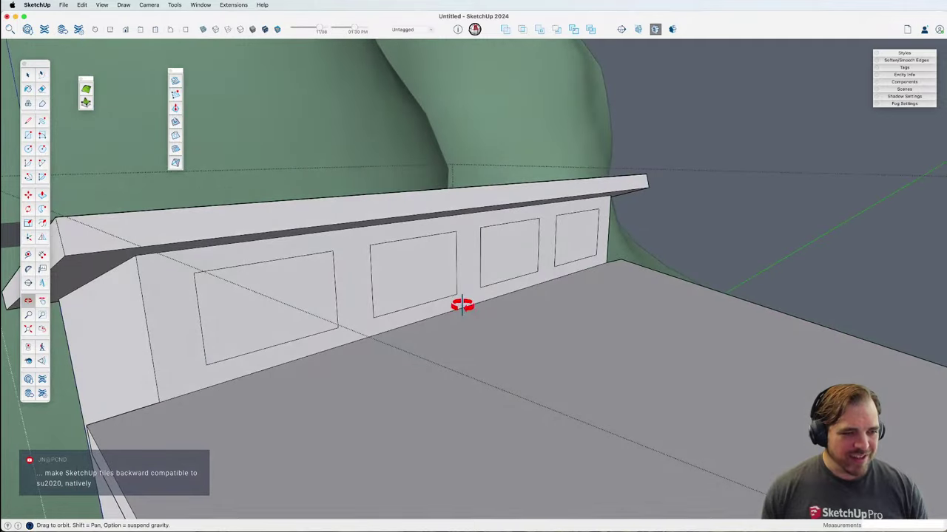
pyautogui.moveTo(352, 312); pyautogui.dragTo(268, 304)
pyautogui.press('space')
pyautogui.click(341, 306)
pyautogui.press('f')
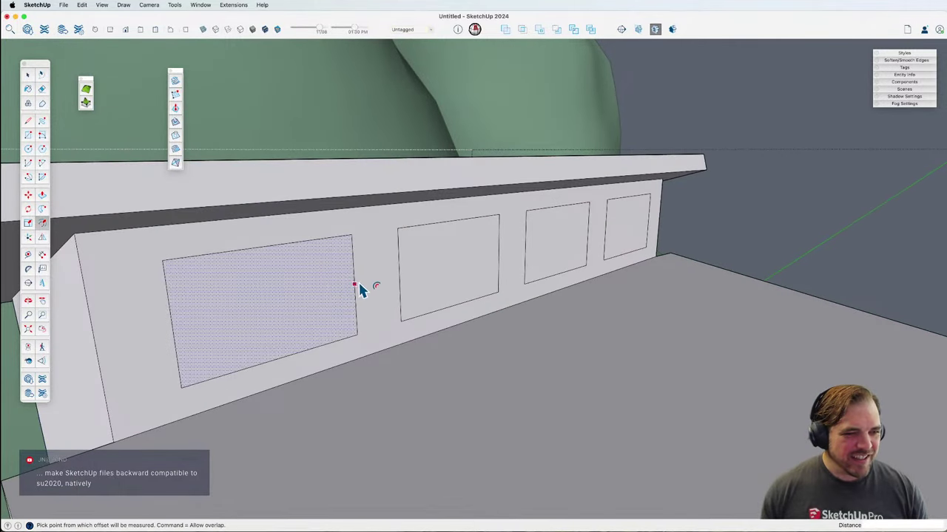
pyautogui.click(362, 282)
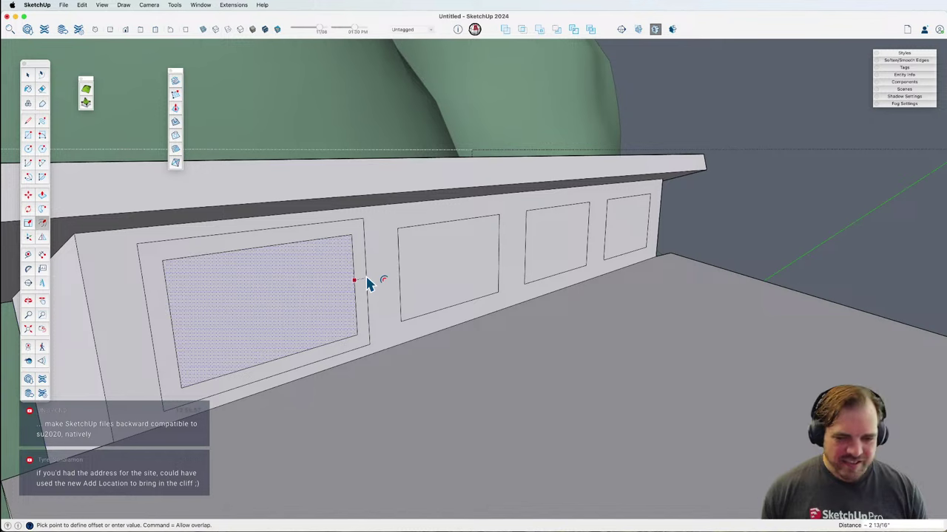
pyautogui.click(367, 282)
pyautogui.press('space')
# Step: Move the lower outer edge of the window frame down by 1" to widen the sill
pyautogui.click(357, 353)
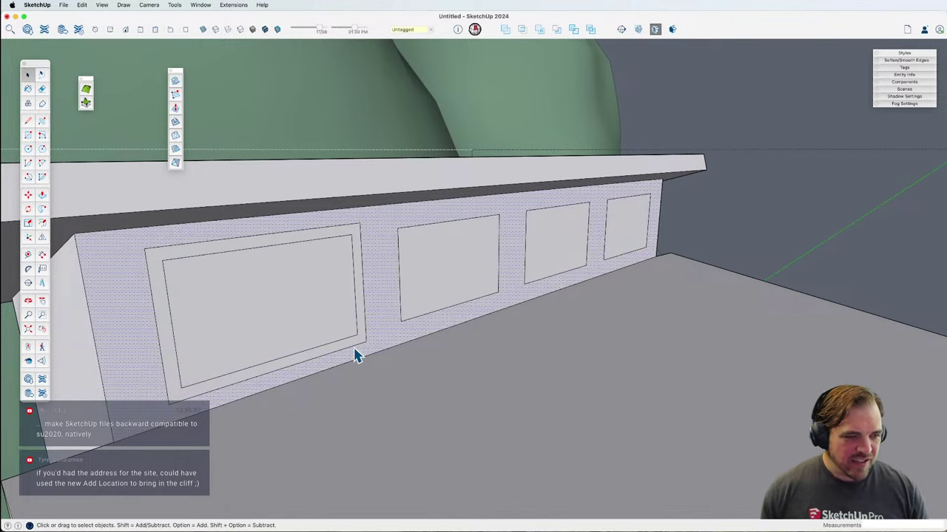
pyautogui.scroll(1, 355, 354)
pyautogui.click(356, 353)
pyautogui.scroll(3, 360, 353)
pyautogui.press('m')
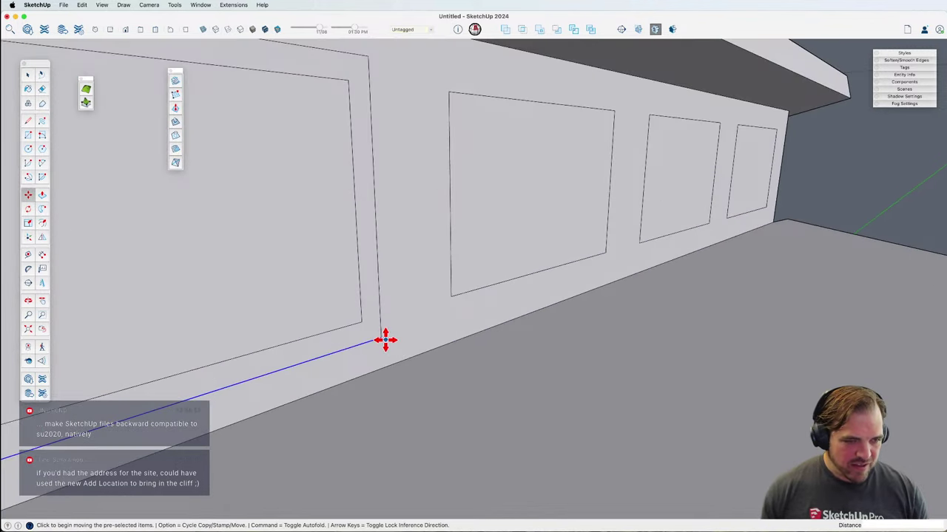
pyautogui.click(384, 347)
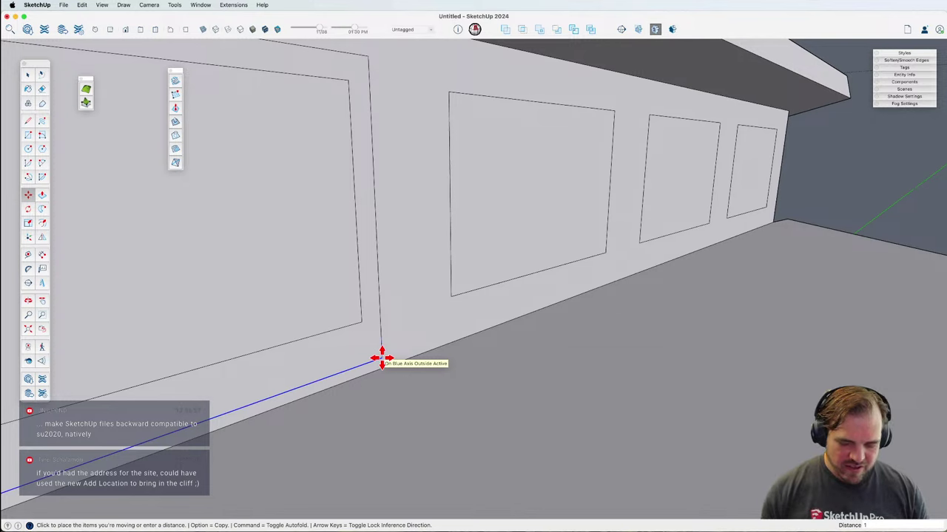
pyautogui.press('space')
# Step: Copy the first window's frame face onto the other three clerestory panes, aligning it at the panes' upper corners
pyautogui.click(353, 348)
pyautogui.scroll(-5, 353, 349)
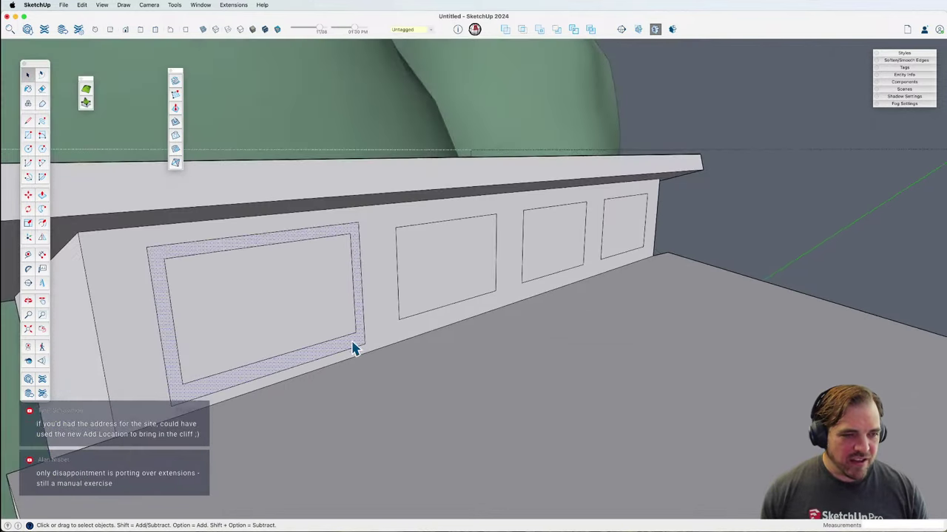
pyautogui.moveTo(352, 349); pyautogui.dragTo(327, 378, button='middle')
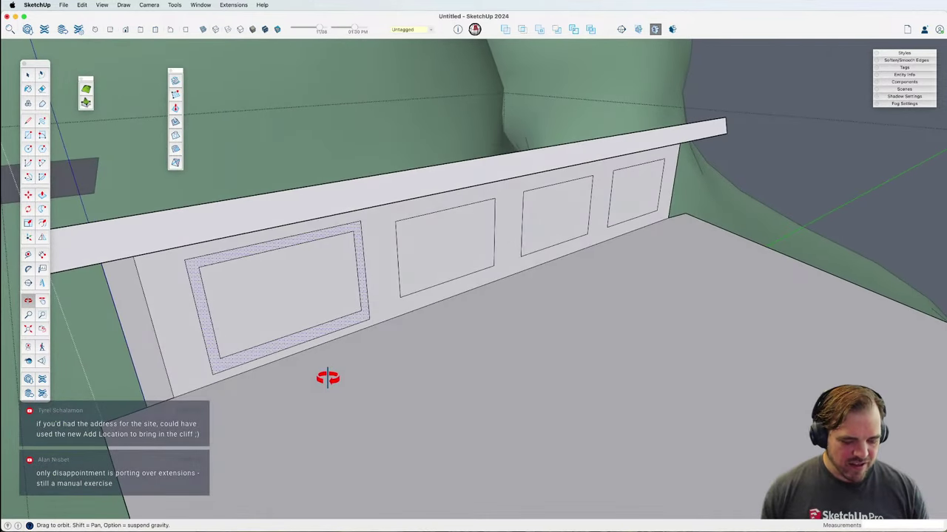
pyautogui.press('m')
pyautogui.press('alt')
pyautogui.click(198, 266)
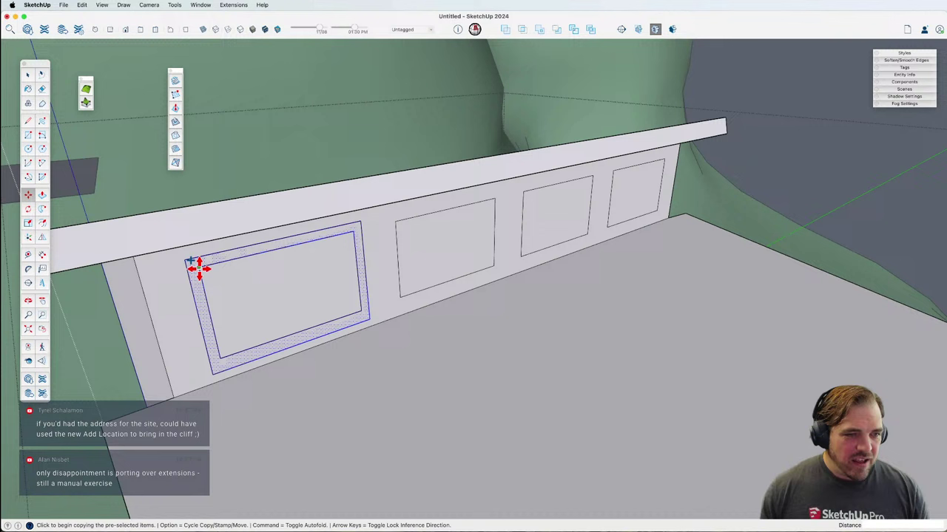
pyautogui.click(398, 220)
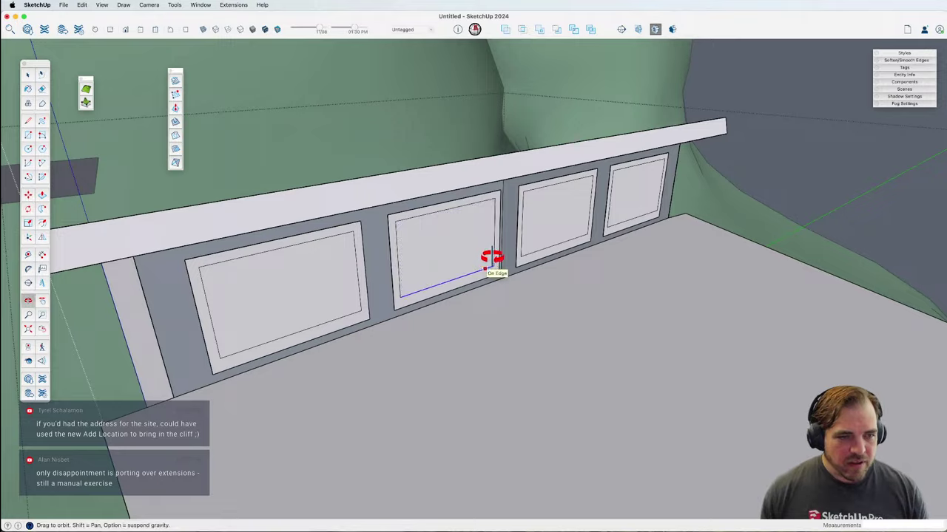
# Step: Redraw the vertical corner edge at the door-wall end of the clerestory wall to restore the wall face around the windows
pyautogui.moveTo(490, 264)
pyautogui.mouseDown(button='middle')
pyautogui.moveTo(556, 185)
pyautogui.moveTo(589, 182)
pyautogui.moveTo(567, 232)
pyautogui.mouseUp(button='middle')
pyautogui.press('l')
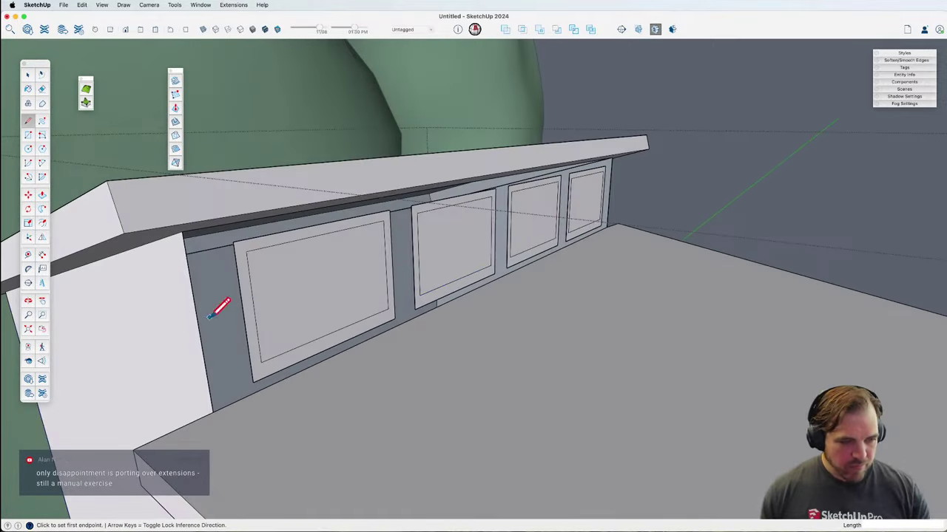
pyautogui.click(213, 413)
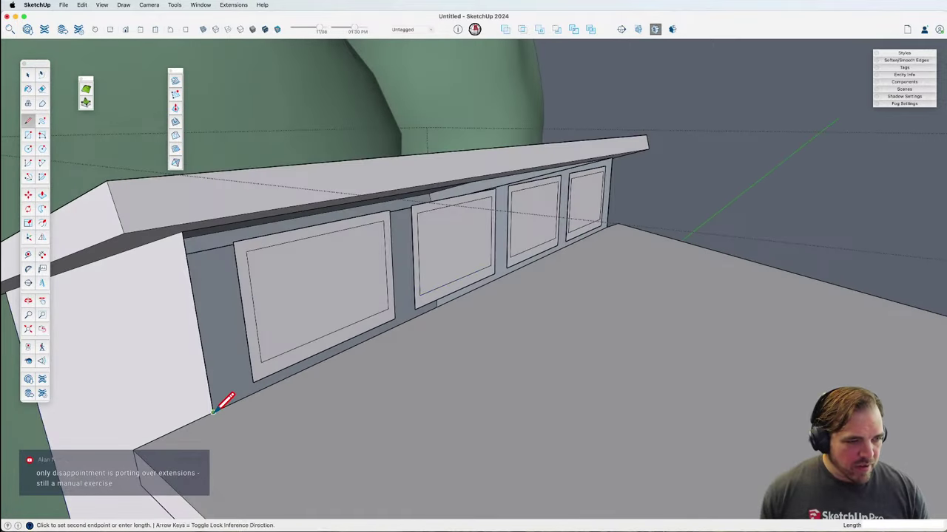
pyautogui.click(187, 231)
pyautogui.press('space')
# Step: Push/Pull all four clerestory window frames outward from the wall by about 1 1/16"
pyautogui.scroll(3, 369, 316)
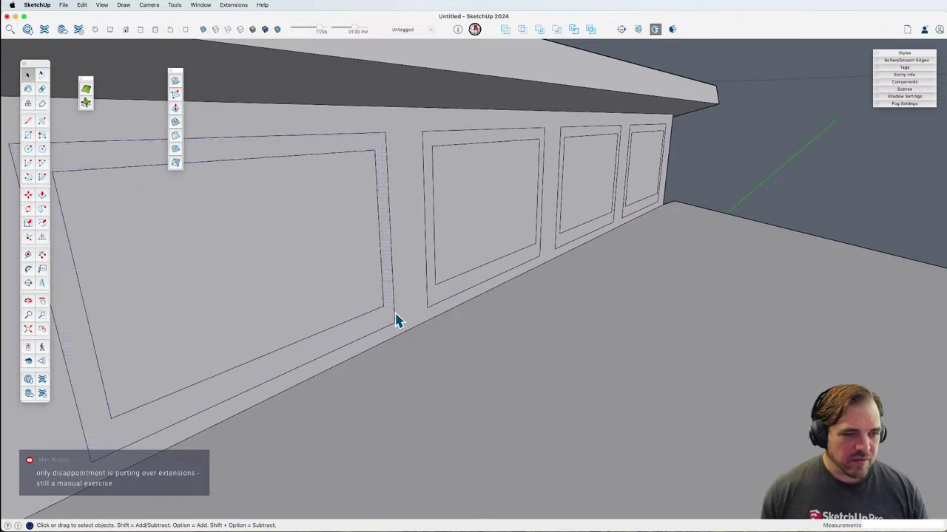
pyautogui.press('p')
pyautogui.click(383, 334)
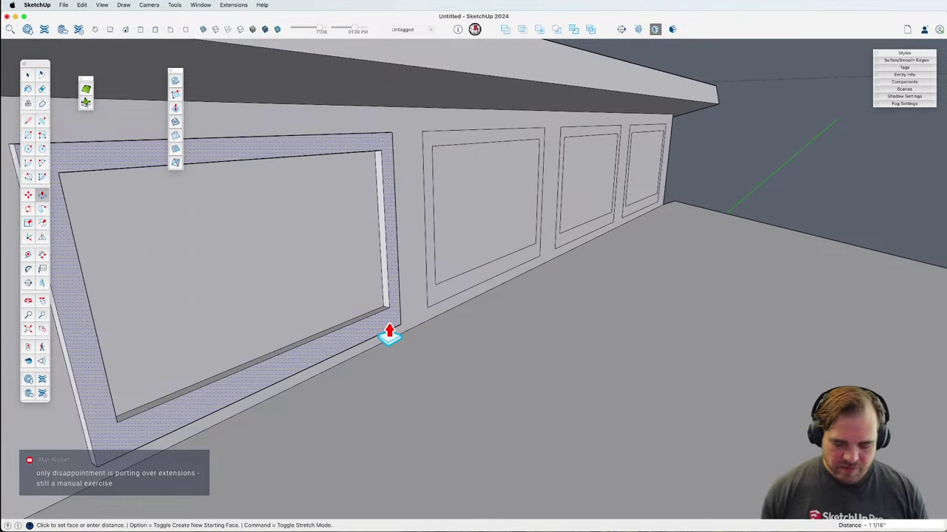
pyautogui.click(389, 334)
pyautogui.doubleClick(460, 304)
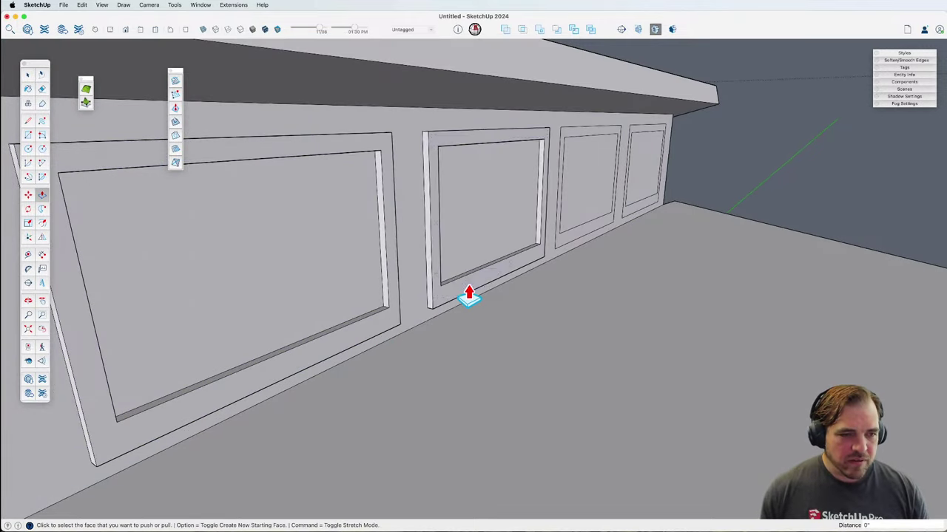
pyautogui.doubleClick(570, 251)
pyautogui.doubleClick(630, 217)
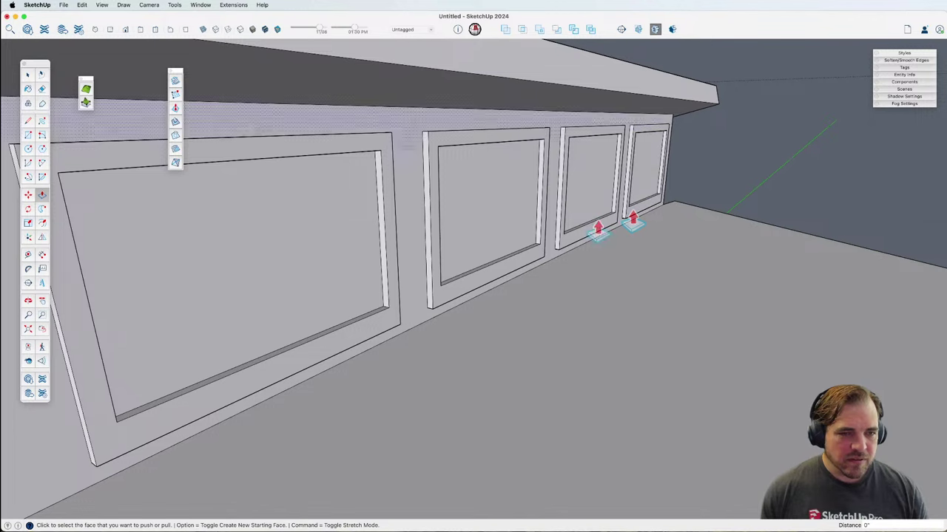
# Step: Push the four clerestory glass panes 2" inward behind their frames
pyautogui.click(518, 238)
pyautogui.click(511, 240)
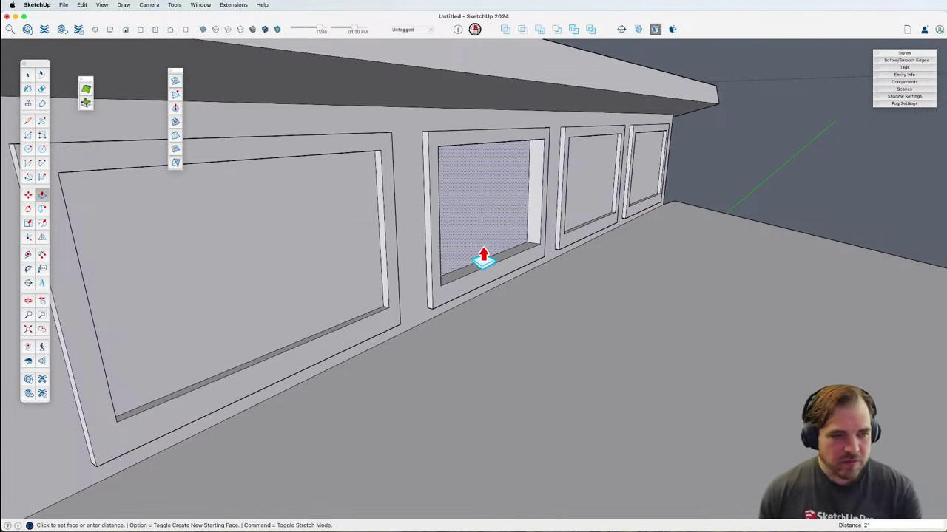
pyautogui.doubleClick(344, 289)
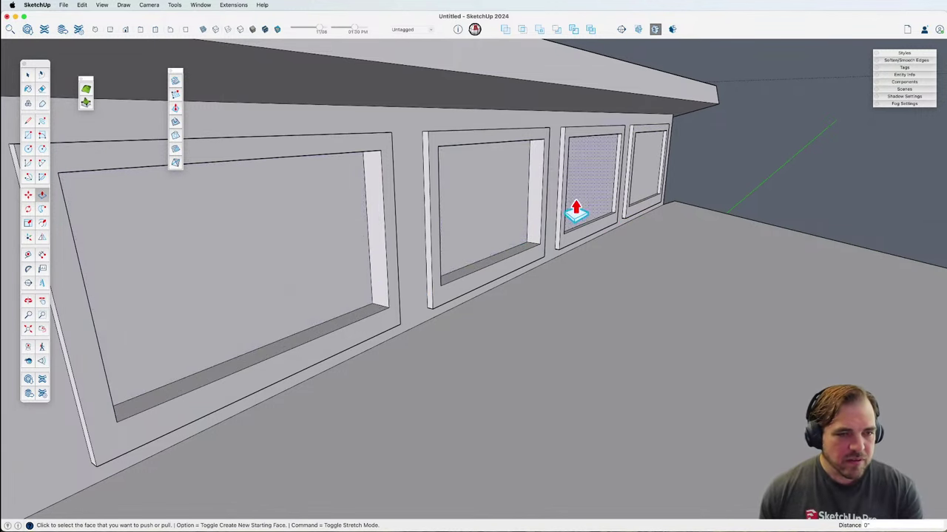
pyautogui.doubleClick(632, 198)
pyautogui.press('space')
# Step: Examine the framed clerestory windows and how the houses and stairs sit on the terrain from several angles
pyautogui.moveTo(629, 202); pyautogui.dragTo(568, 214, button='middle')
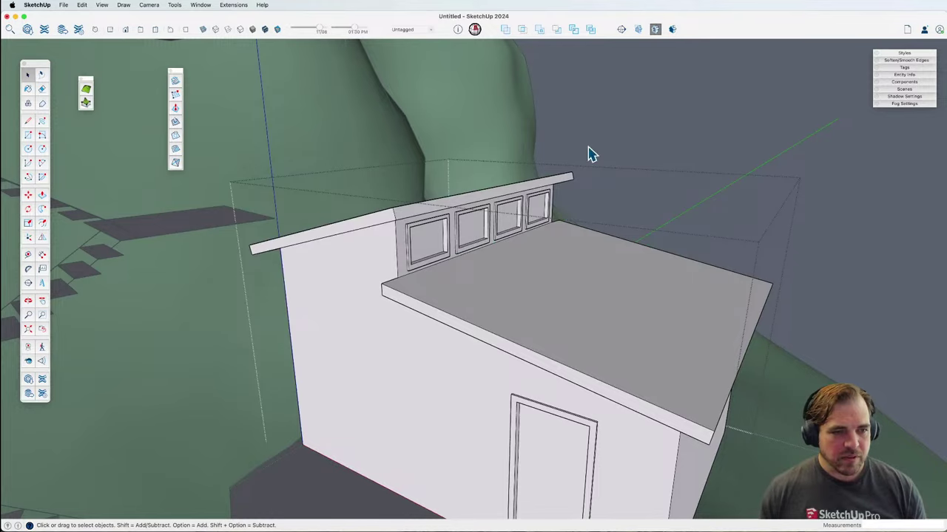
pyautogui.moveTo(591, 154); pyautogui.dragTo(446, 310, button='middle')
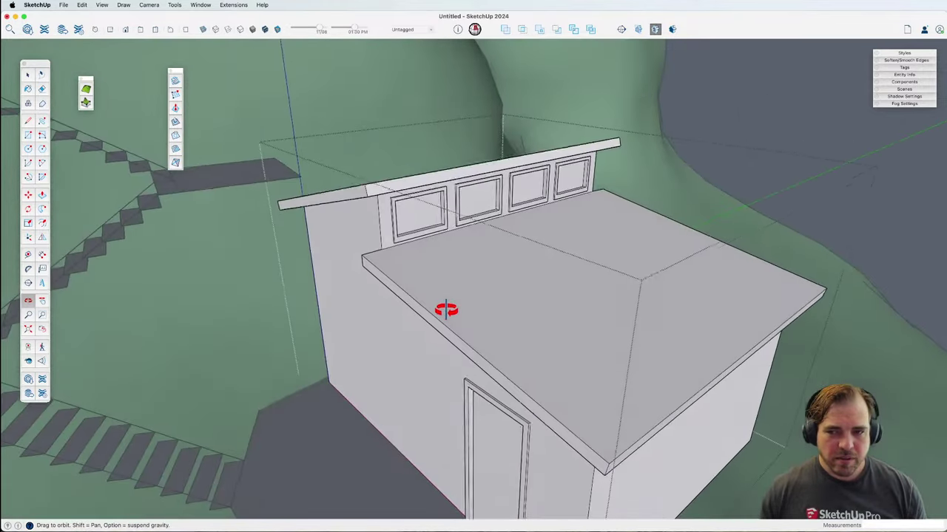
pyautogui.scroll(-8, 446, 311)
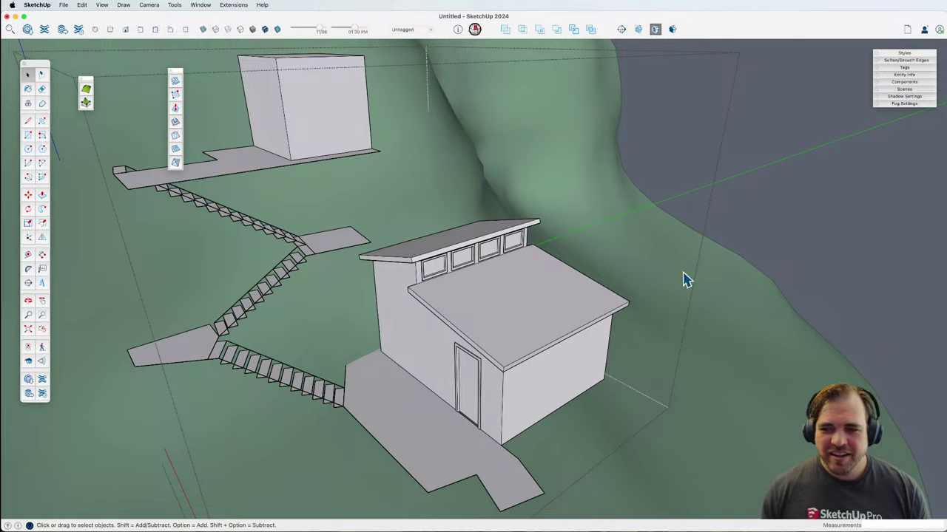
pyautogui.click(728, 204)
pyautogui.scroll(-8, 495, 344)
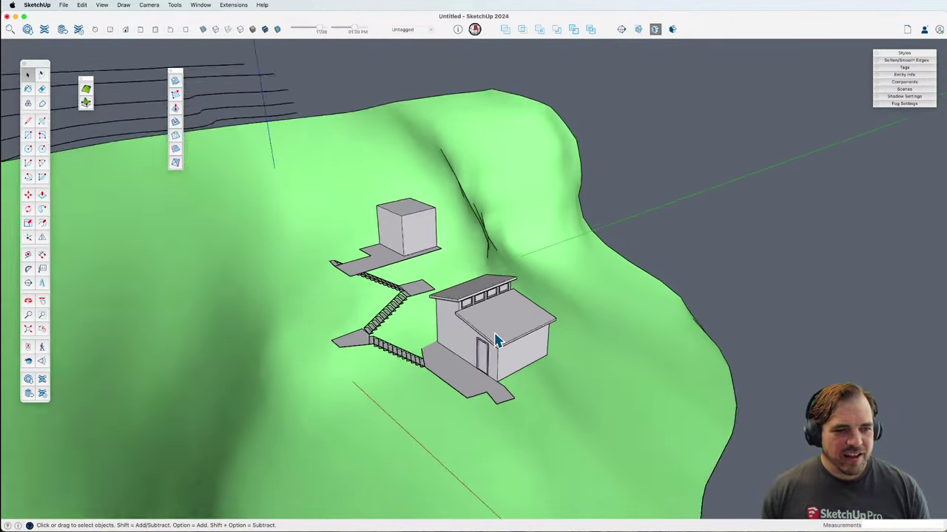
pyautogui.moveTo(500, 338)
pyautogui.mouseDown(button='middle')
pyautogui.moveTo(581, 243)
pyautogui.moveTo(701, 196)
pyautogui.moveTo(324, 325)
pyautogui.moveTo(361, 311)
pyautogui.moveTo(305, 272)
pyautogui.moveTo(461, 353)
pyautogui.mouseUp(button='middle')
pyautogui.click(334, 379)
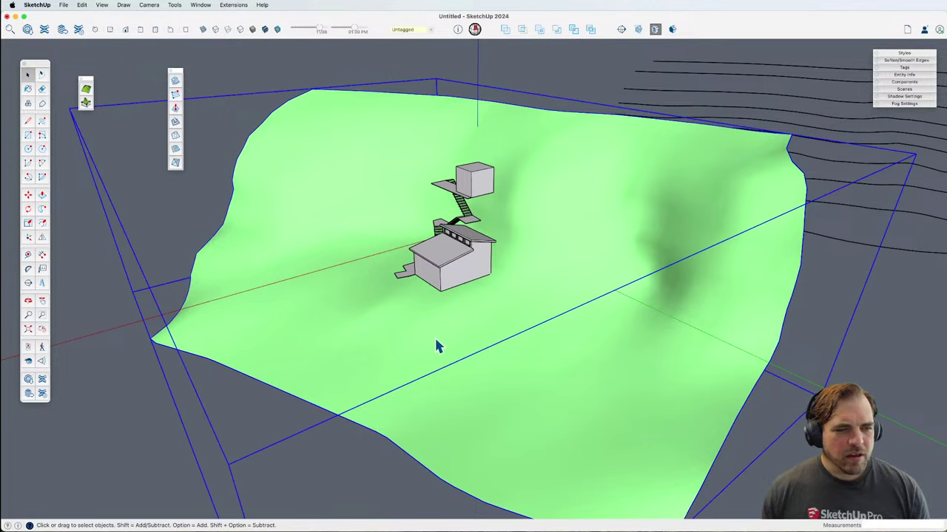
pyautogui.scroll(3, 434, 305)
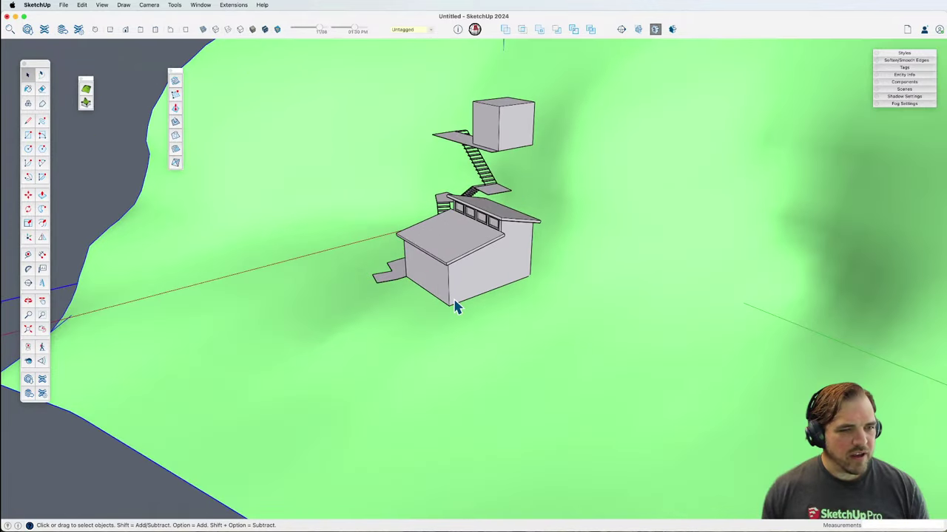
pyautogui.scroll(-5, 456, 308)
pyautogui.moveTo(456, 308); pyautogui.dragTo(658, 258, button='middle')
pyautogui.scroll(5, 654, 263)
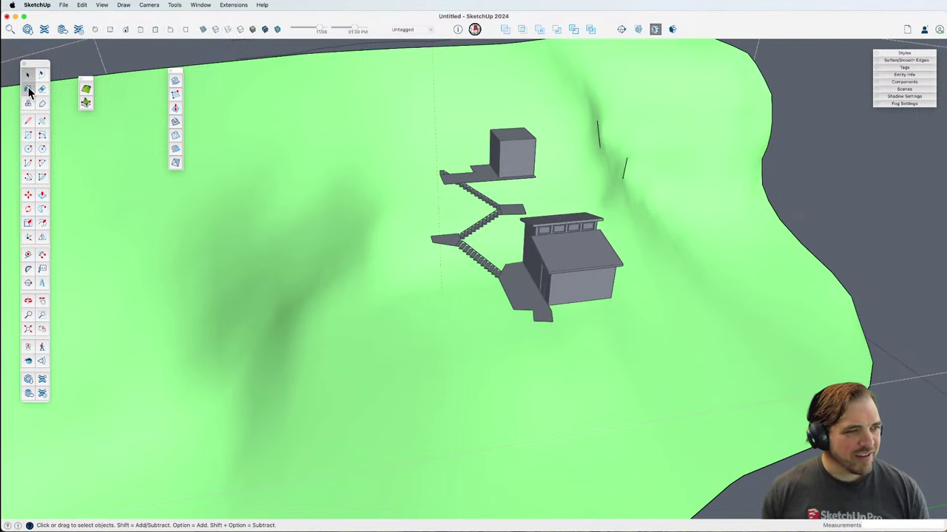
# Step: Paint the terrain a muted mid-dark grey-brown picked from the colour wheel at 100% opacity, and close the colour picker
pyautogui.click(29, 90)
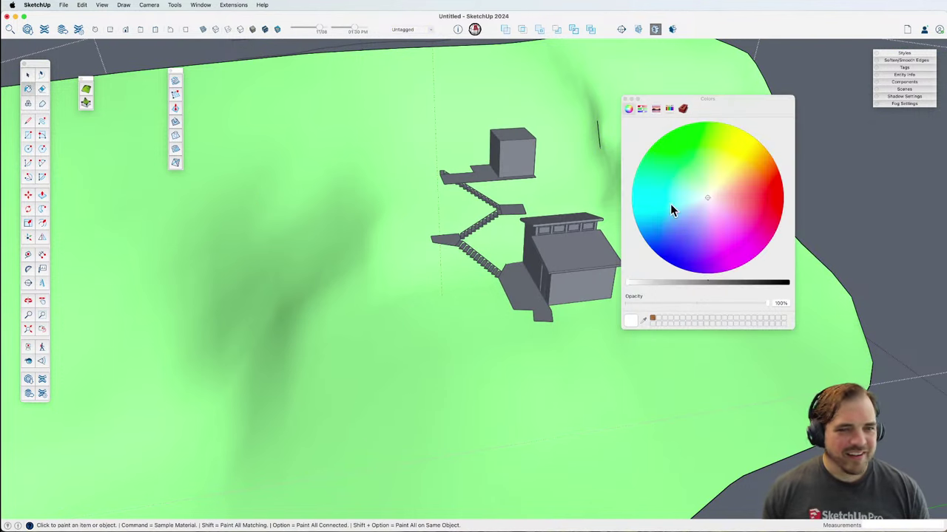
pyautogui.click(716, 195)
pyautogui.click(668, 284)
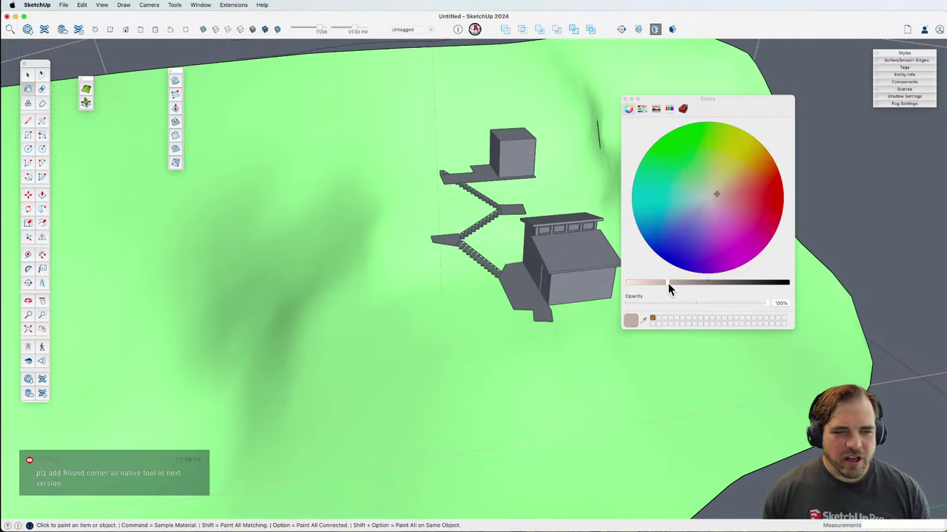
pyautogui.click(596, 349)
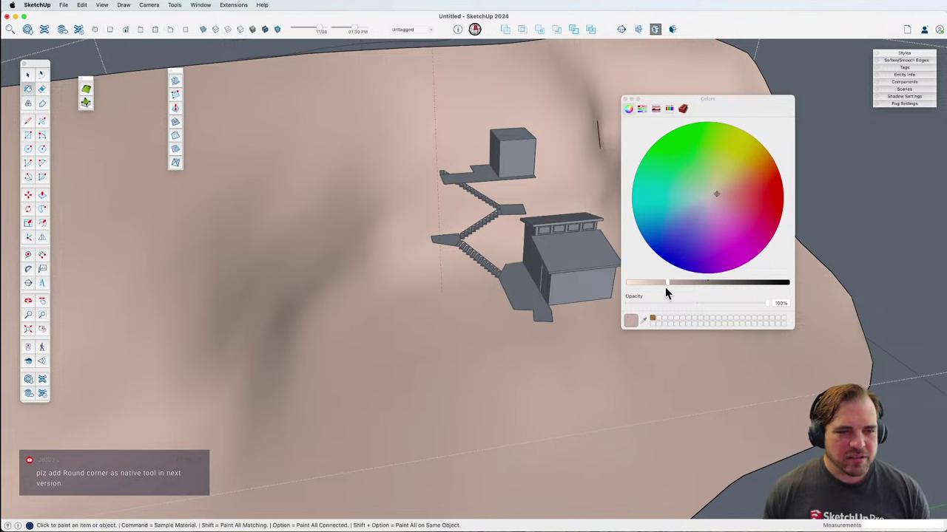
pyautogui.moveTo(700, 283); pyautogui.dragTo(687, 284)
pyautogui.click(569, 383)
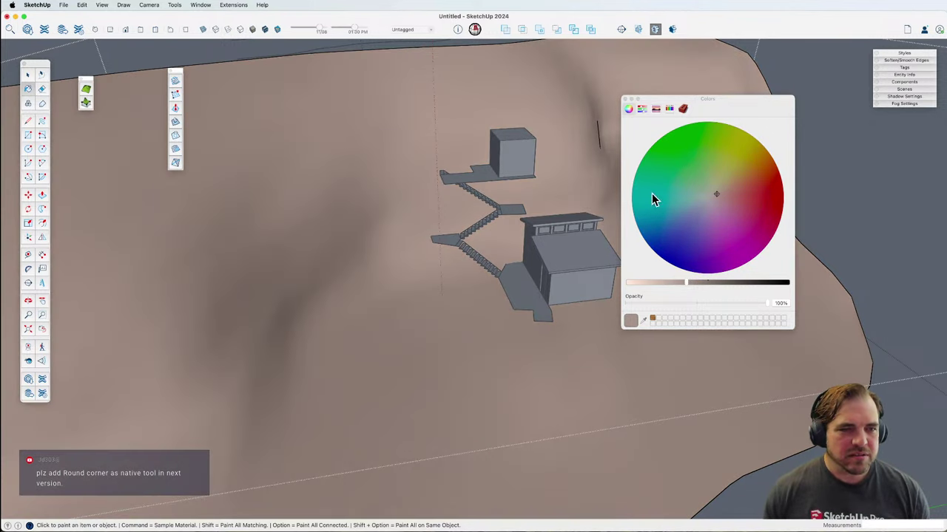
pyautogui.press('space')
pyautogui.click(624, 98)
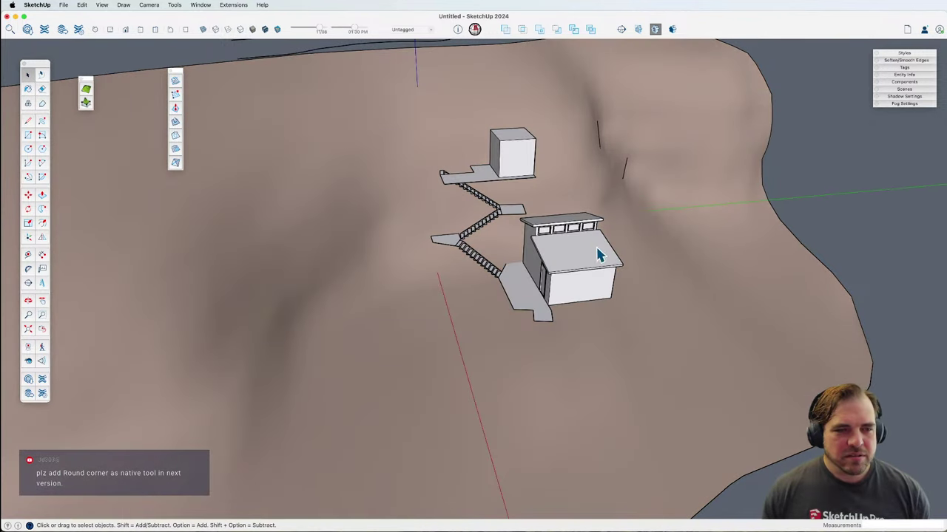
pyautogui.scroll(5, 599, 255)
pyautogui.moveTo(585, 244); pyautogui.dragTo(740, 177, button='middle')
pyautogui.moveTo(628, 211); pyautogui.dragTo(598, 296)
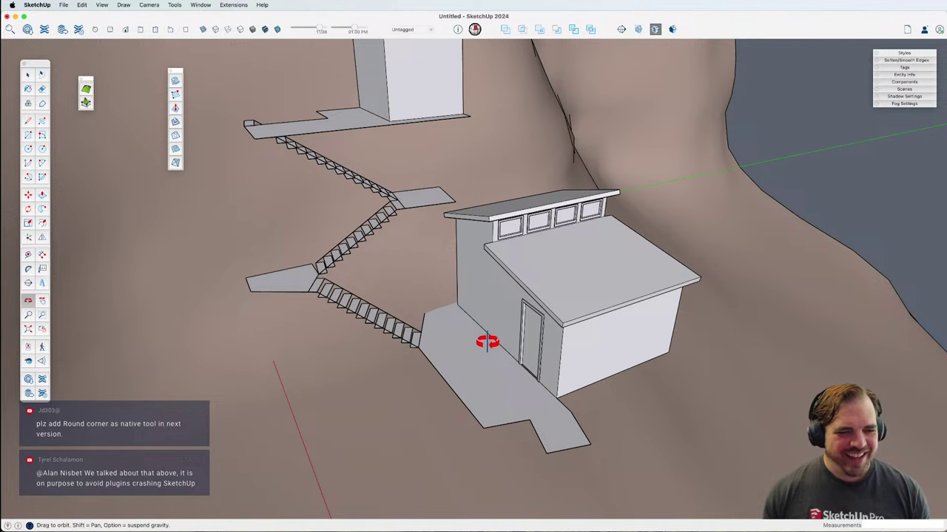
# Step: Open the lower stair landing's group for editing, where the bottom flight meets the middle flight
pyautogui.scroll(6, 540, 388)
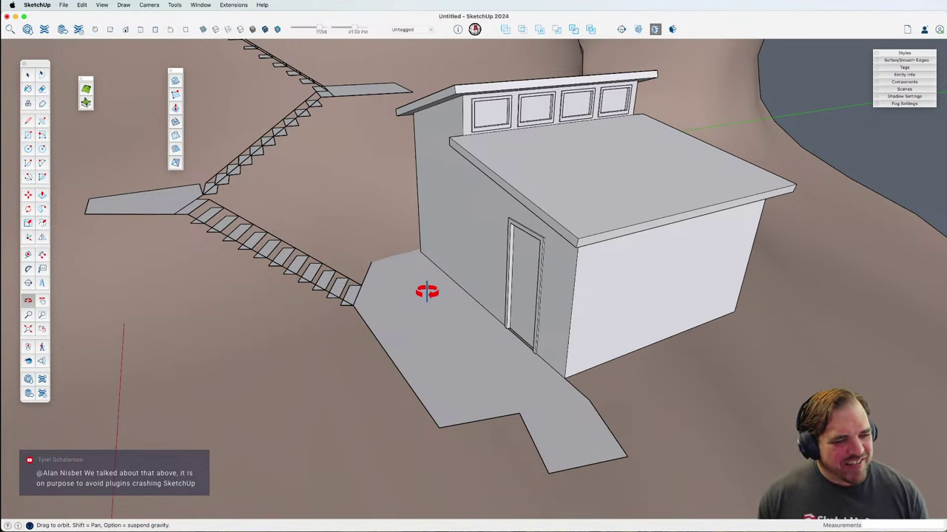
pyautogui.moveTo(421, 308); pyautogui.dragTo(502, 319)
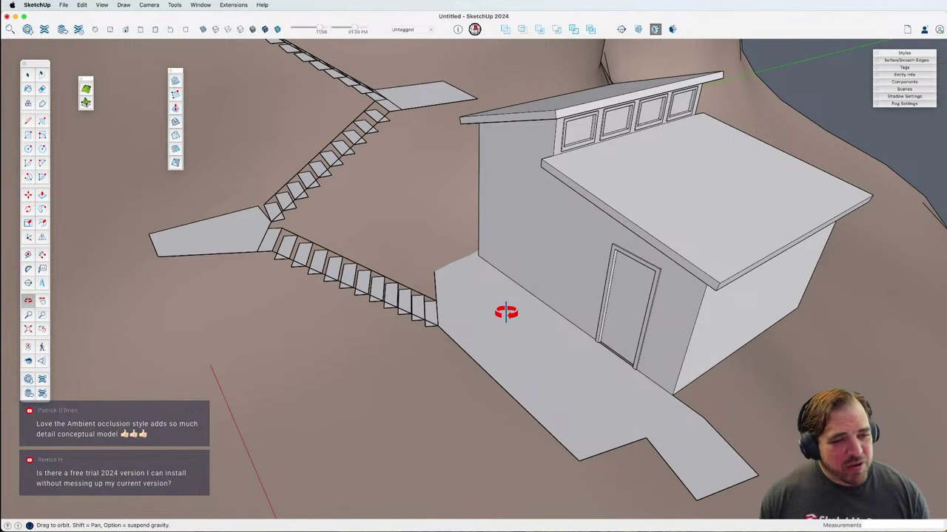
pyautogui.scroll(2, 504, 312)
pyautogui.keyDown('shift'); pyautogui.scroll(3, 511, 320); pyautogui.keyUp('shift')
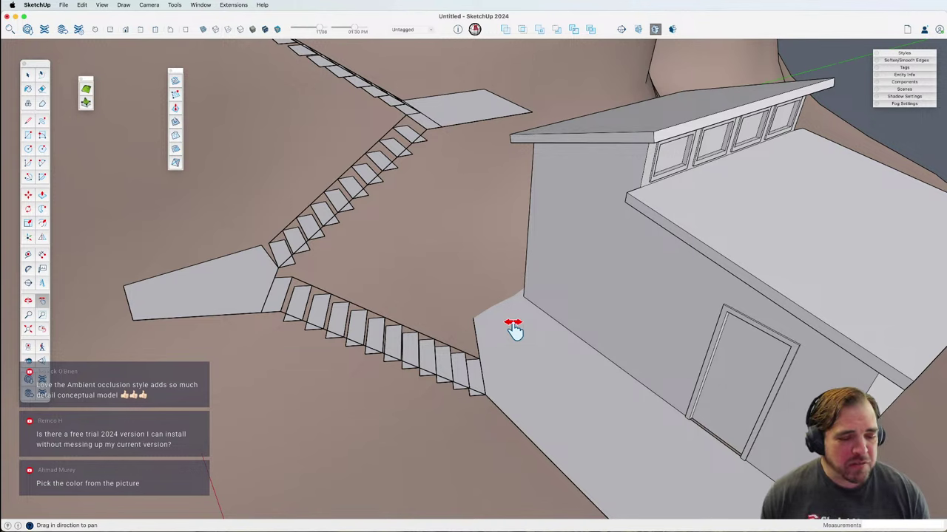
pyautogui.press('space')
pyautogui.doubleClick(262, 306)
pyautogui.click(254, 296)
pyautogui.press('h')
pyautogui.moveTo(249, 287)
pyautogui.mouseDown(button='middle')
pyautogui.moveTo(408, 350)
pyautogui.moveTo(340, 382)
pyautogui.moveTo(342, 363)
pyautogui.moveTo(381, 352)
pyautogui.moveTo(385, 363)
pyautogui.mouseUp(button='middle')
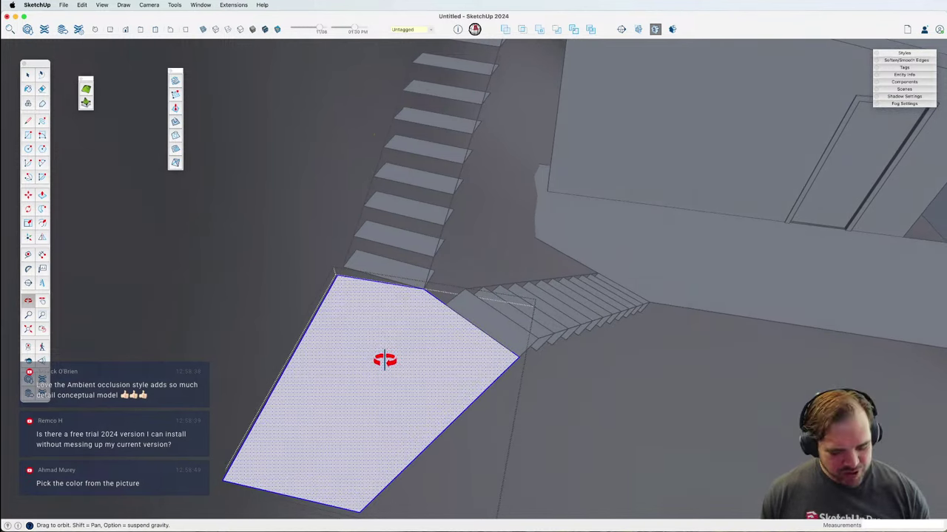
# Step: Draw edges extending the landing's corner to the first tread of the upper flight, erase the old edge between, and close the group
pyautogui.press('l')
pyautogui.click(424, 288)
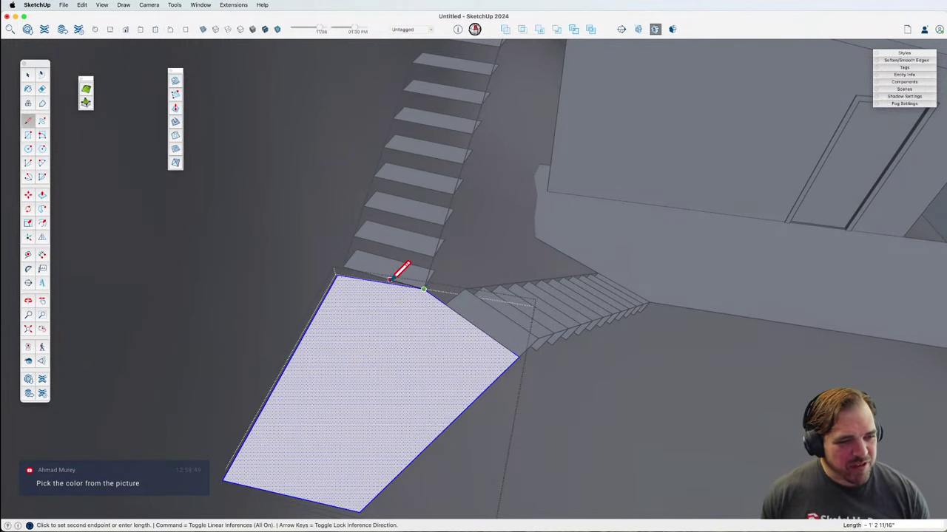
pyautogui.click(341, 265)
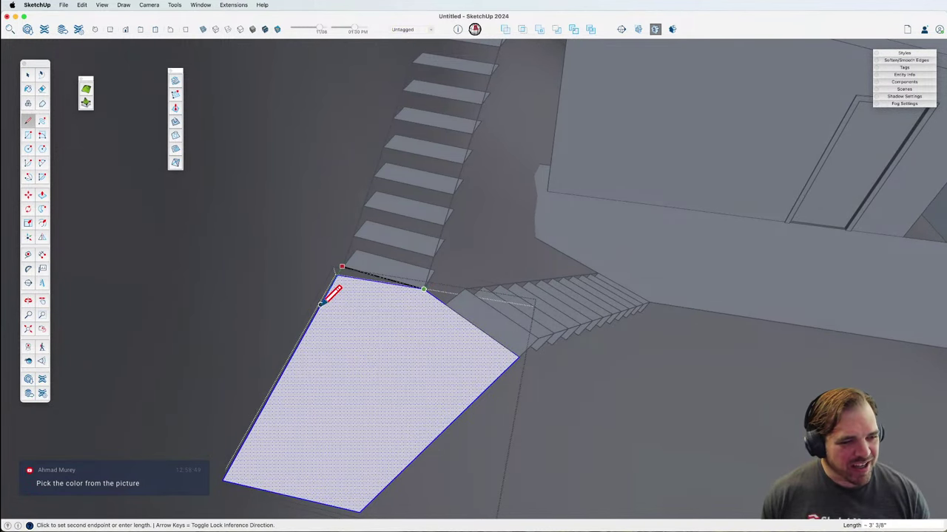
pyautogui.click(338, 275)
pyautogui.press('e')
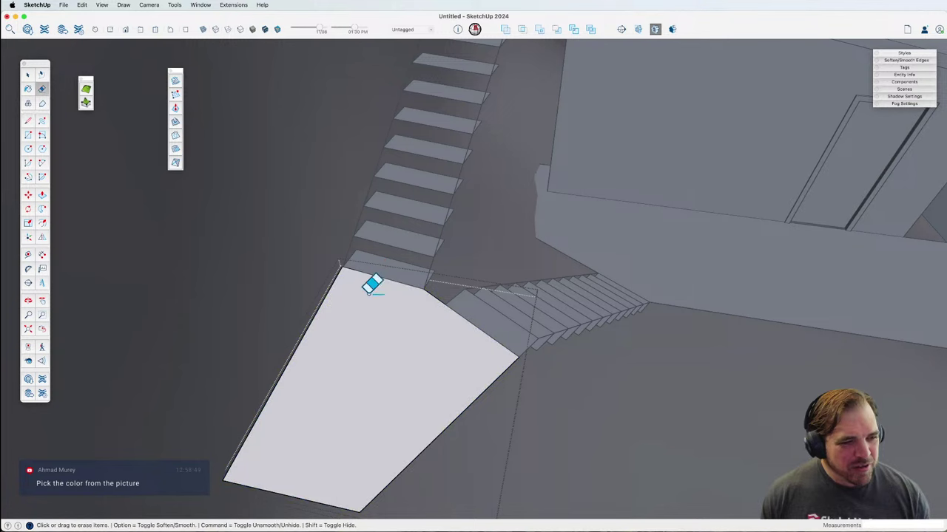
pyautogui.scroll(-6, 407, 348)
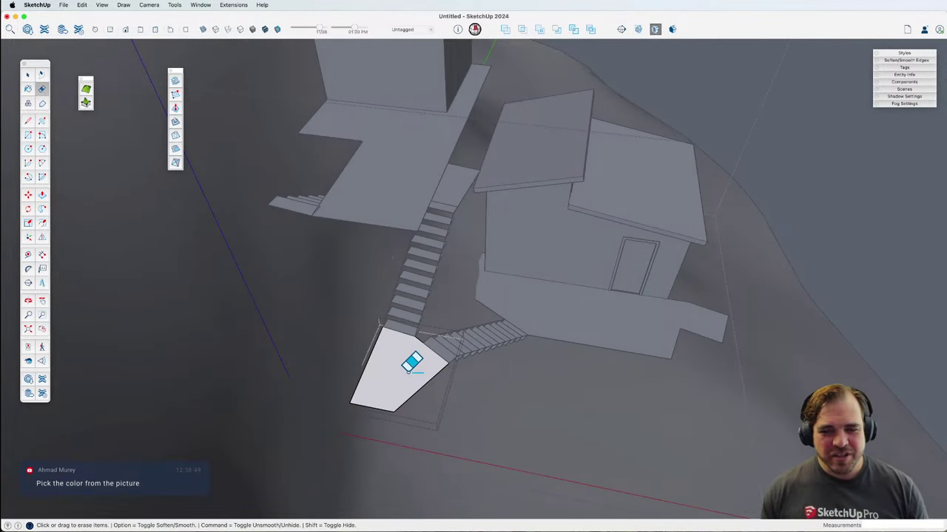
pyautogui.moveTo(528, 351); pyautogui.dragTo(687, 173, button='middle')
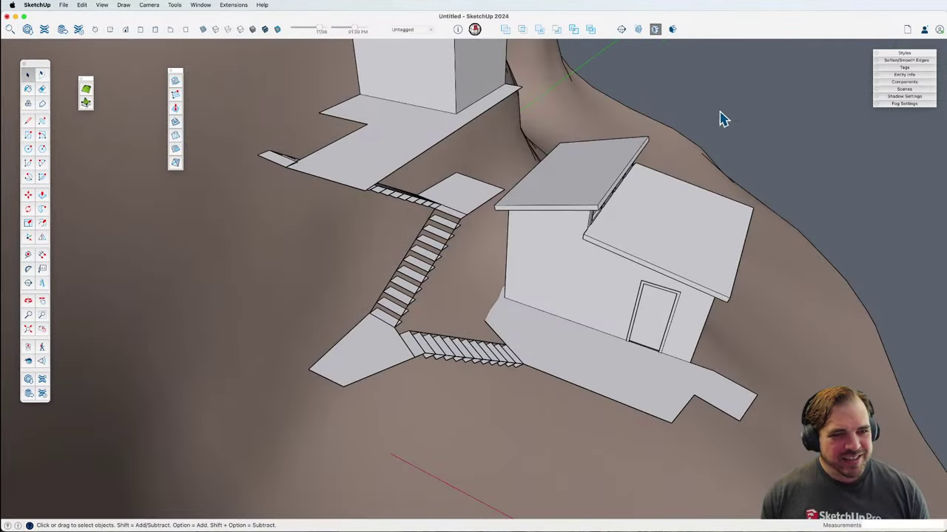
# Step: Draw a long, narrow rectangle about 2' by 31' 6" on the empty ground plane beside the terrain
pyautogui.moveTo(718, 121); pyautogui.dragTo(477, 355, button='middle')
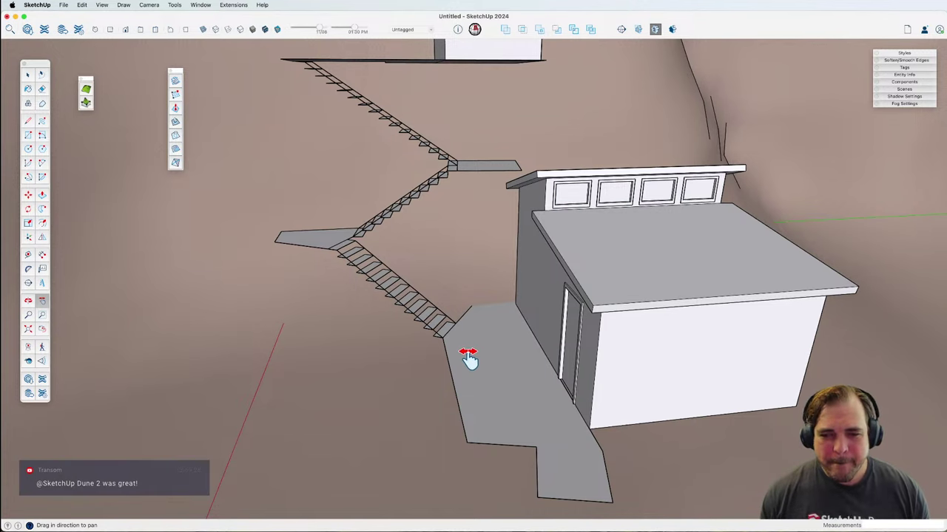
pyautogui.scroll(5, 467, 358)
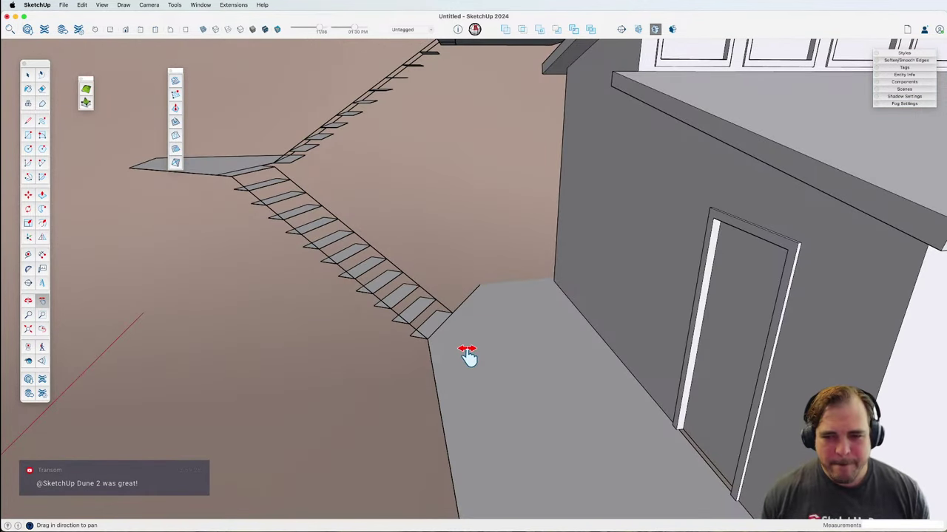
pyautogui.moveTo(469, 356); pyautogui.dragTo(499, 382, button='middle')
pyautogui.scroll(-10, 569, 381)
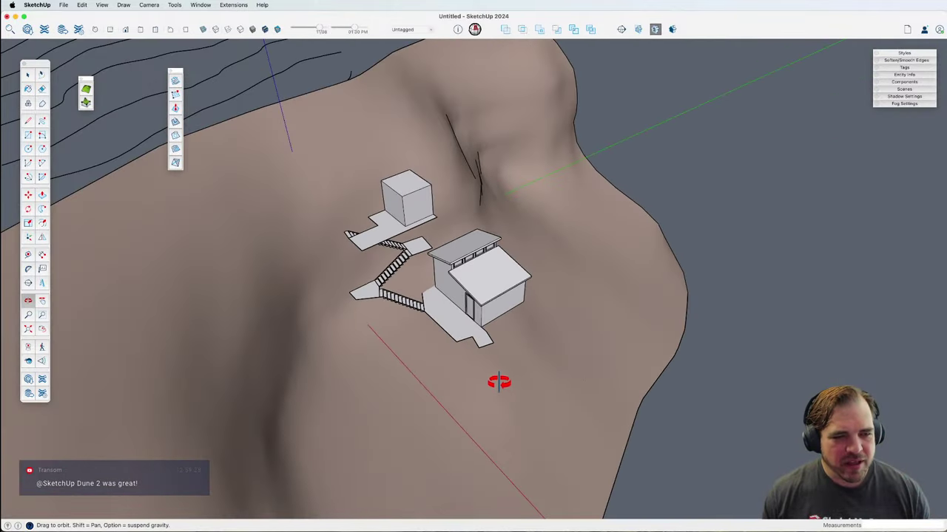
pyautogui.press('r')
pyautogui.click(696, 449)
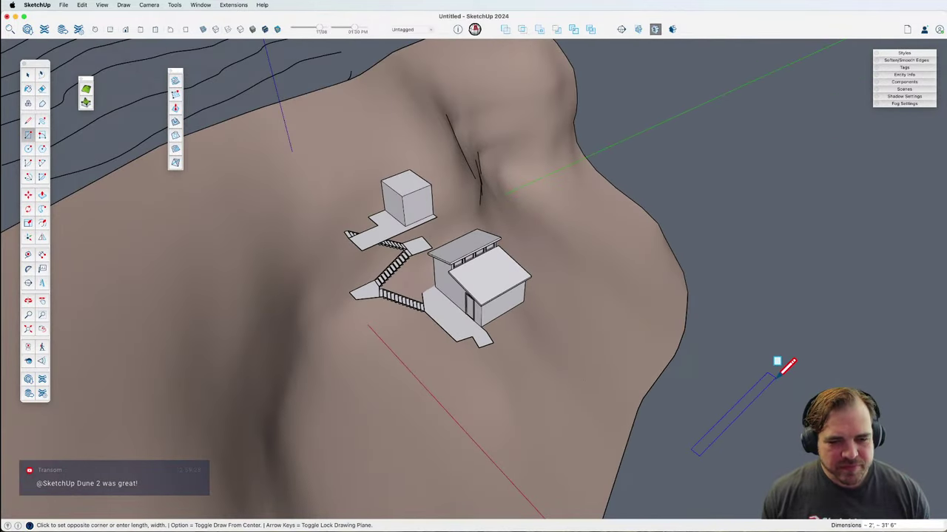
pyautogui.click(776, 370)
# Step: Place a guide 8" inside the long edge of the rectangle nearest the terrain
pyautogui.scroll(5, 729, 437)
pyautogui.moveTo(729, 437)
pyautogui.mouseDown(button='middle')
pyautogui.moveTo(691, 397)
pyautogui.moveTo(727, 435)
pyautogui.mouseUp(button='middle')
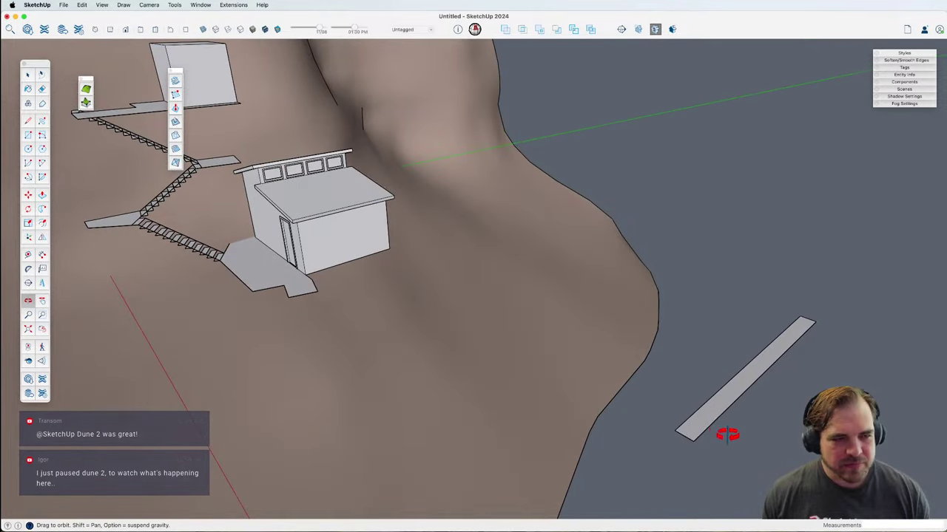
pyautogui.scroll(5, 723, 432)
pyautogui.press('t')
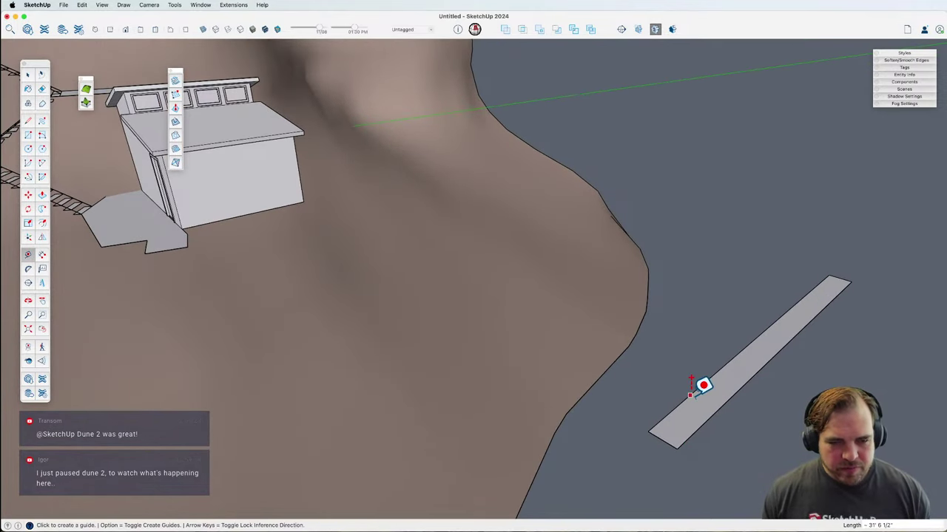
pyautogui.click(690, 394)
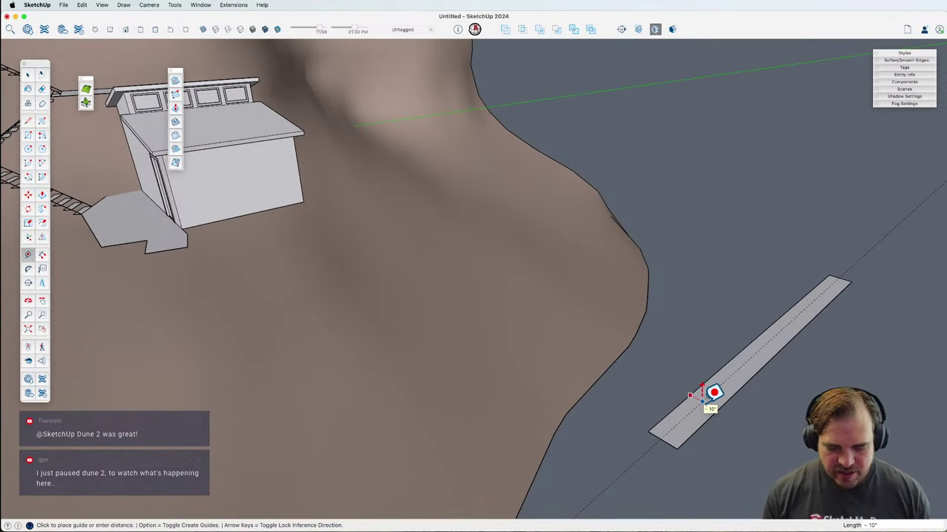
pyautogui.write('8')
pyautogui.press('Return')
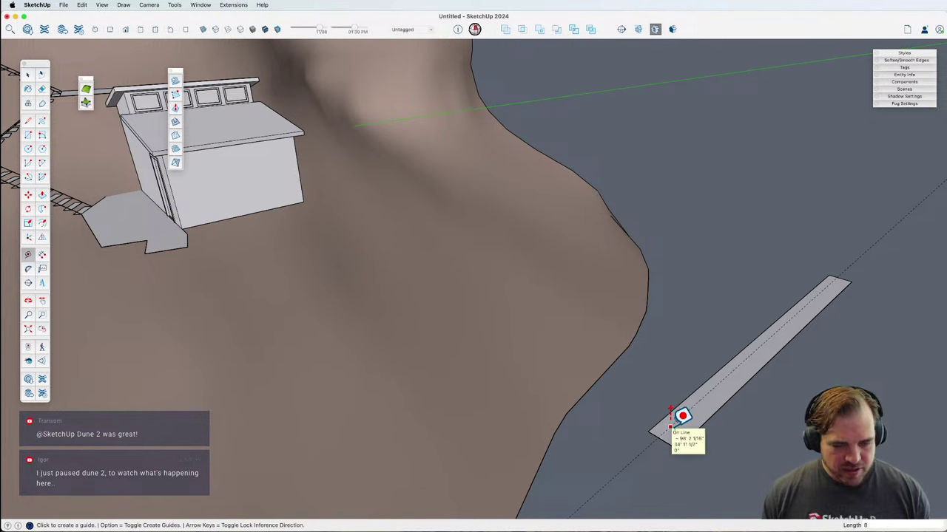
# Step: Split the rectangle along the guide and erase the outer portion, keeping the 8" wide strip
pyautogui.press('r')
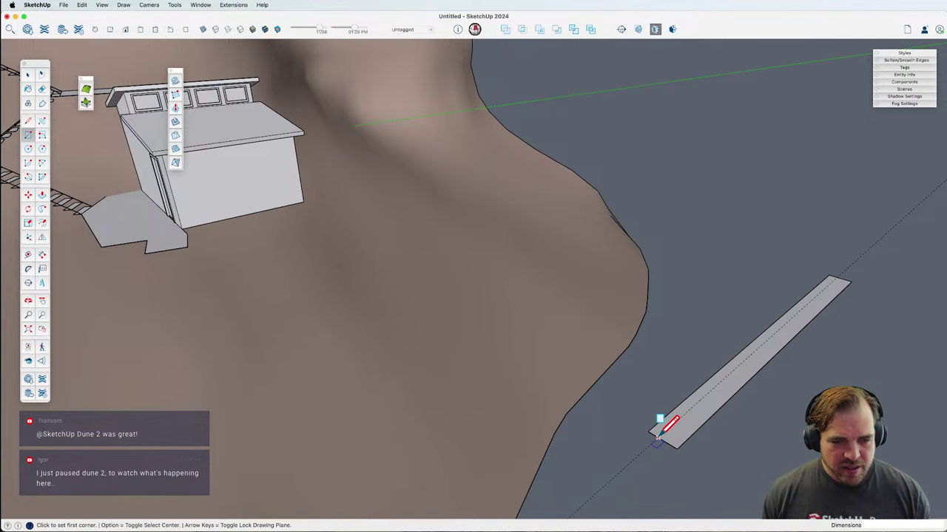
pyautogui.press('e')
pyautogui.click(849, 284)
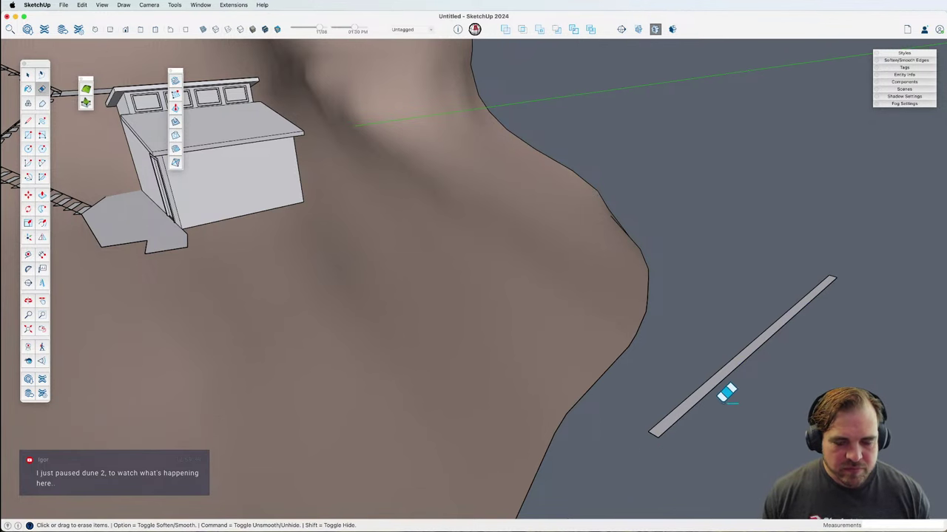
# Step: Push/Pull the strip up 1' 6" to form a solid beam
pyautogui.scroll(3, 708, 404)
pyautogui.press('p')
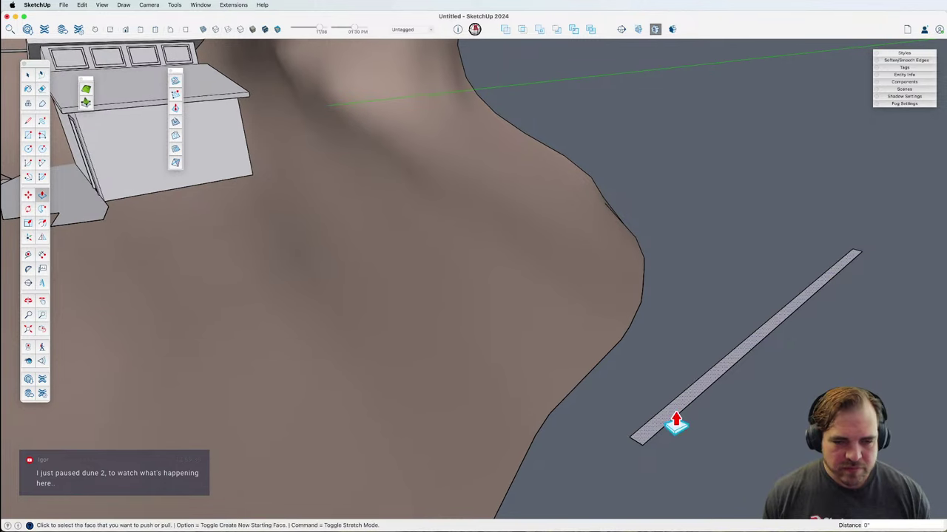
pyautogui.click(676, 423)
pyautogui.click(676, 405)
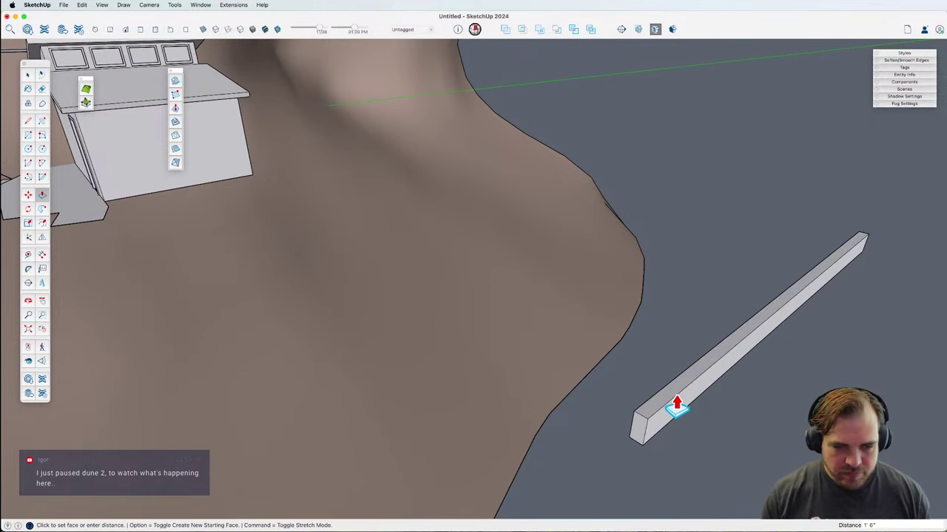
pyautogui.press('space')
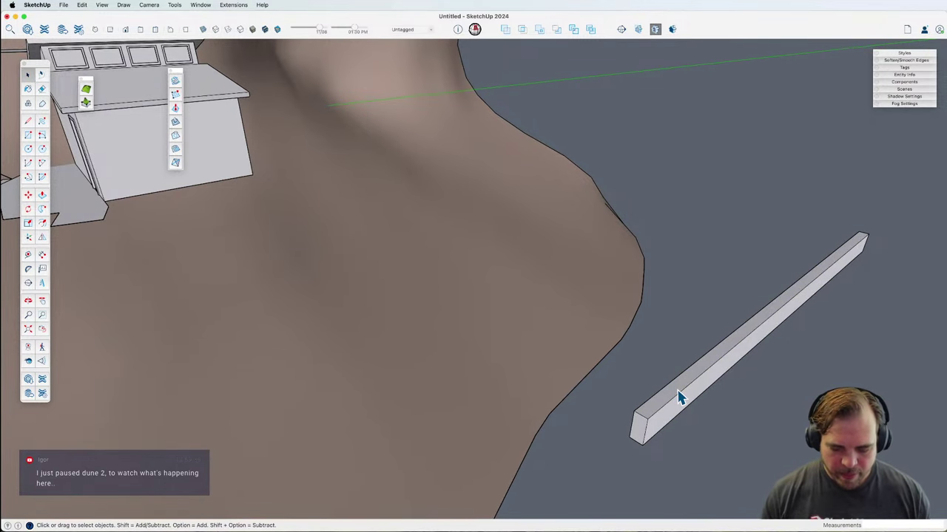
# Step: Place guides on the beam's end face, 6" in from the vertical edge nearest the terrain and 1' below the upper edge
pyautogui.scroll(1, 656, 429)
pyautogui.moveTo(655, 429); pyautogui.dragTo(621, 362, button='middle')
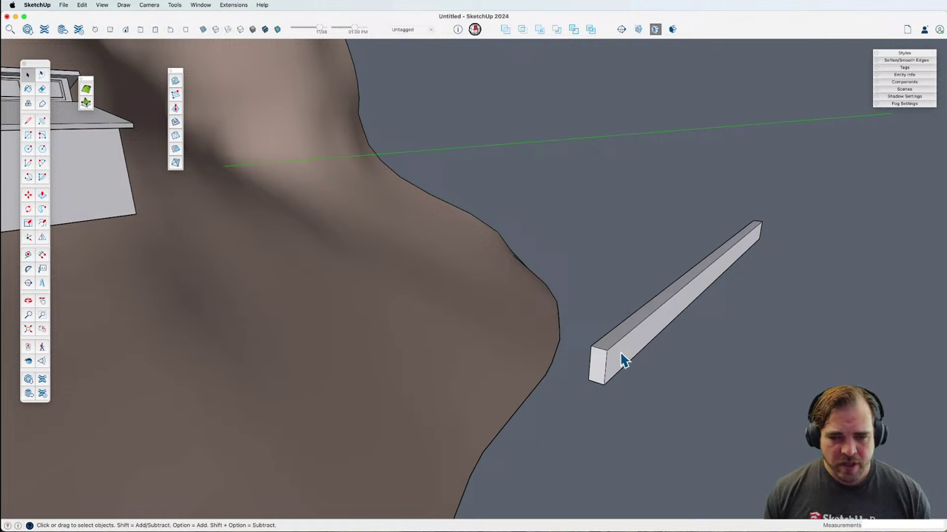
pyautogui.tripleClick(621, 355)
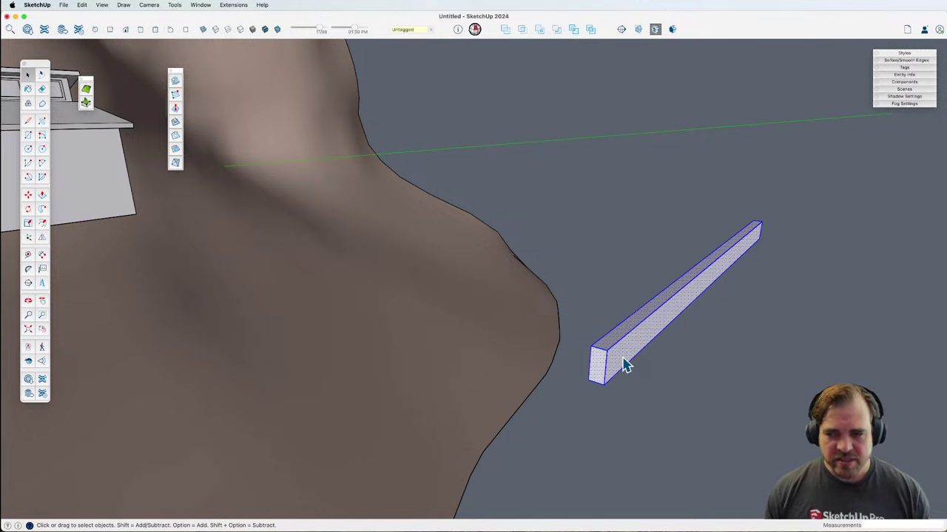
pyautogui.scroll(3, 625, 364)
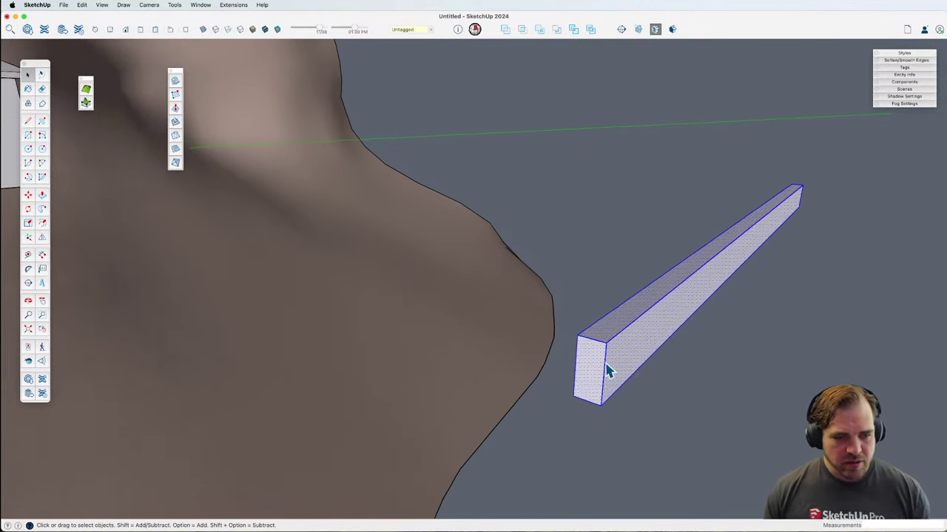
pyautogui.press('t')
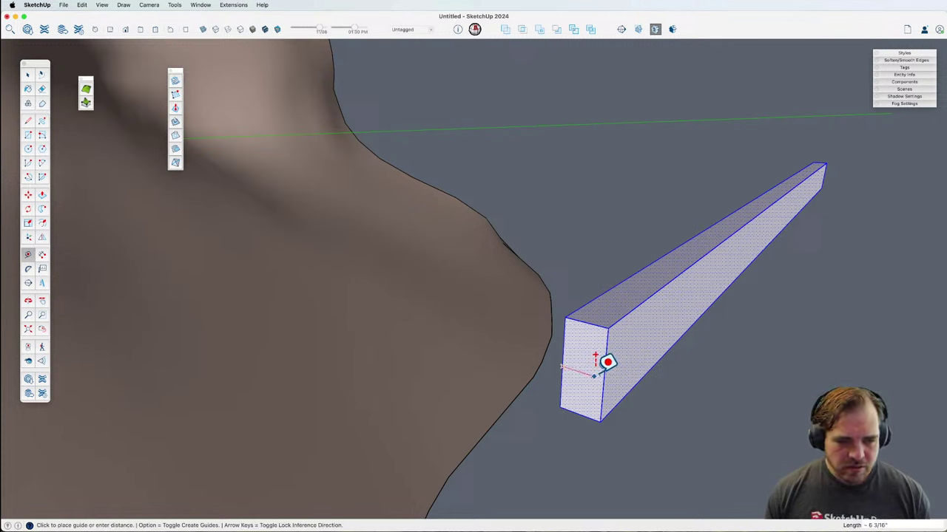
pyautogui.click(566, 348)
pyautogui.click(564, 339)
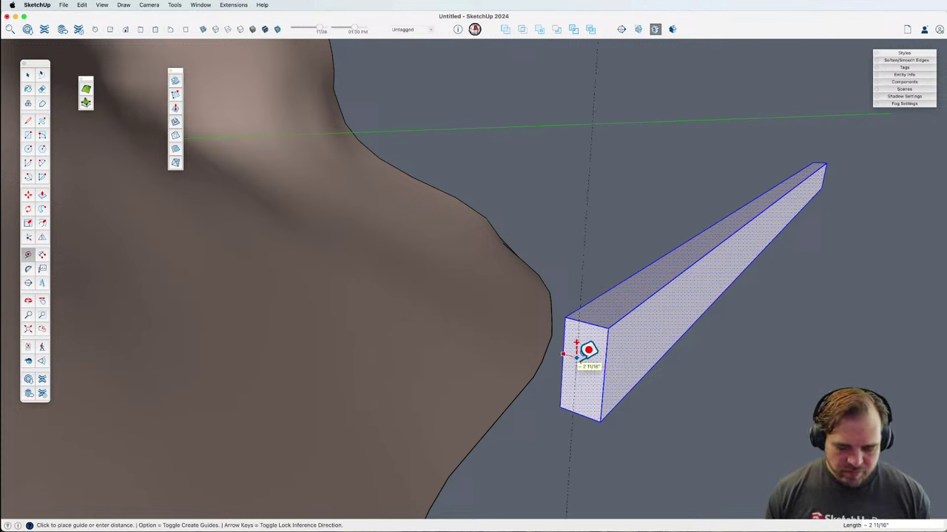
pyautogui.write('6')
pyautogui.press('Return')
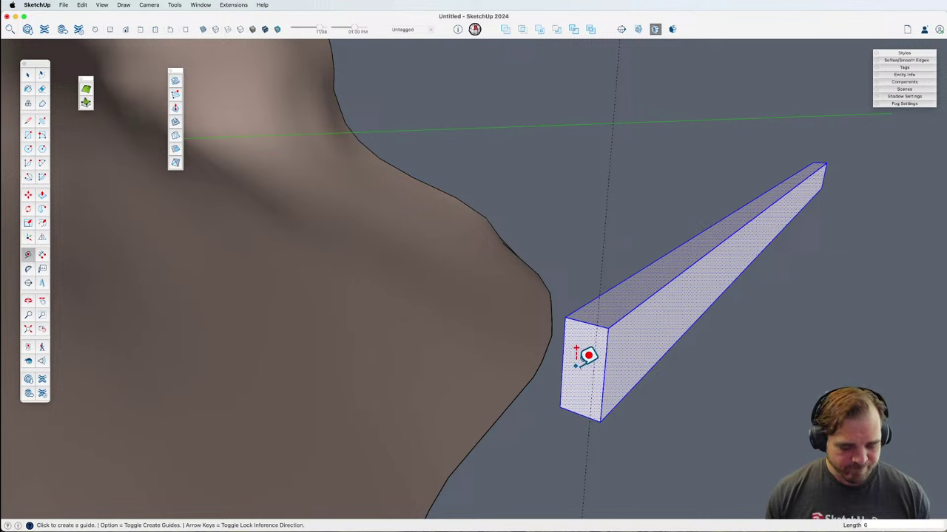
pyautogui.click(576, 304)
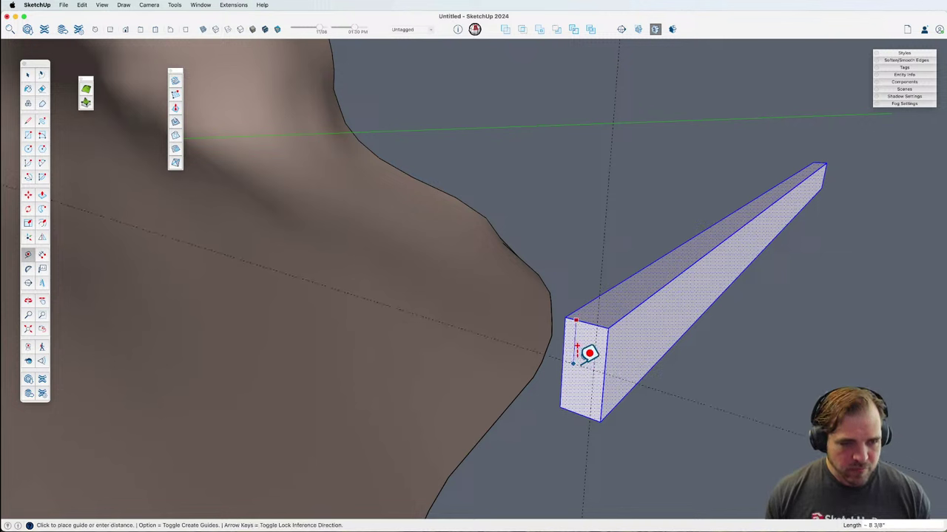
# Step: Draw a 6" by 1' rectangle on the end face and push the surplus L-shaped face back along the beam's full length
pyautogui.press('r')
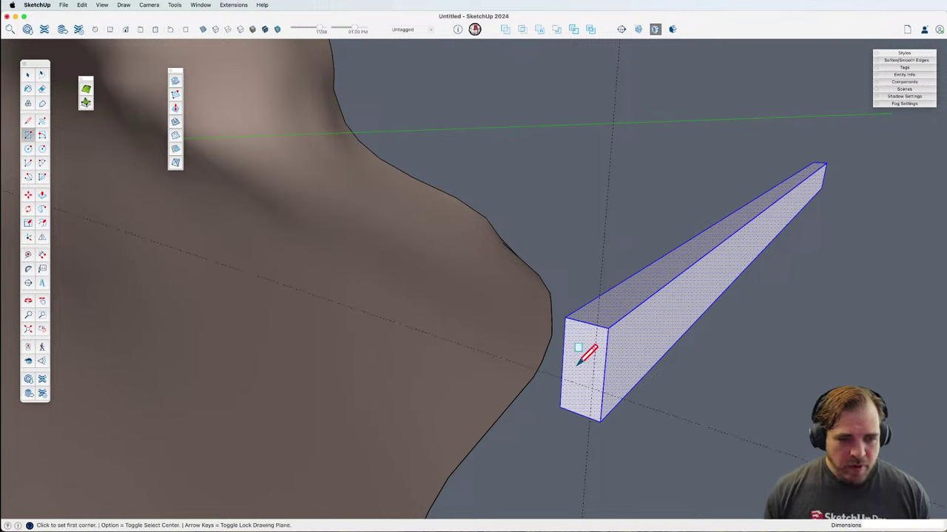
pyautogui.click(596, 385)
pyautogui.click(570, 303)
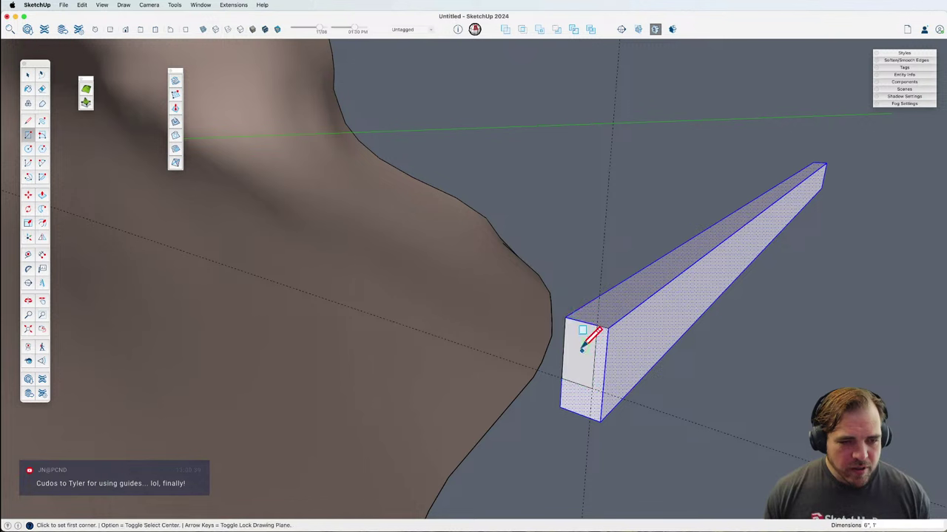
pyautogui.press('p')
pyautogui.click(577, 408)
pyautogui.click(818, 170)
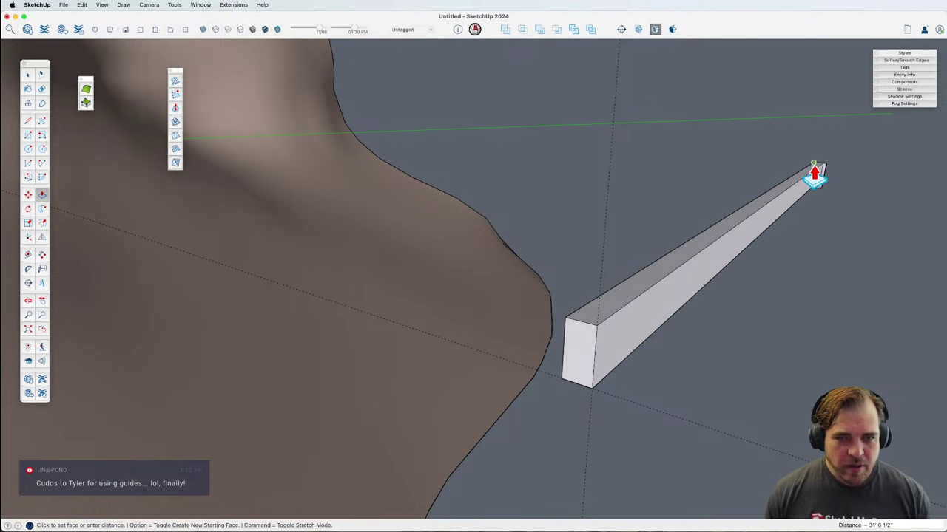
# Step: Erase the two guides crossing the beam's end face
pyautogui.press('space')
pyautogui.tripleClick(684, 297)
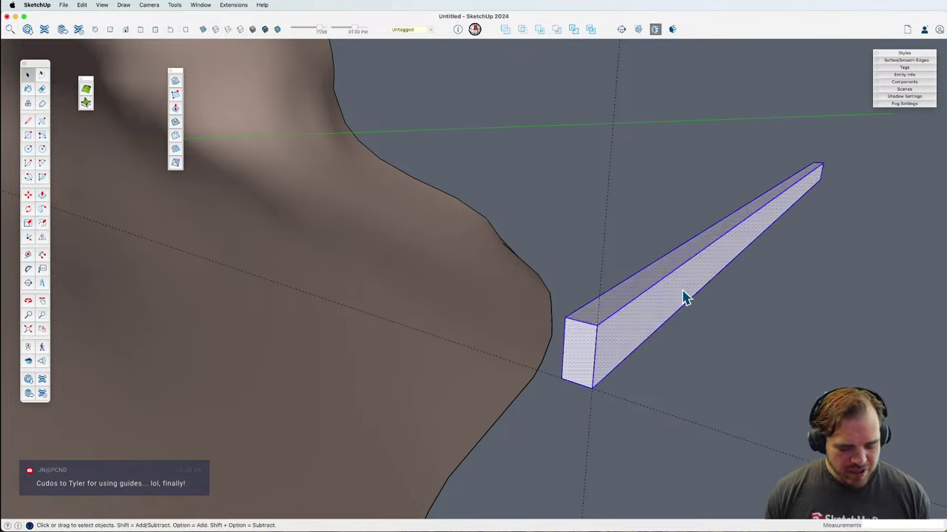
pyautogui.press('e')
pyautogui.scroll(-2, 696, 353)
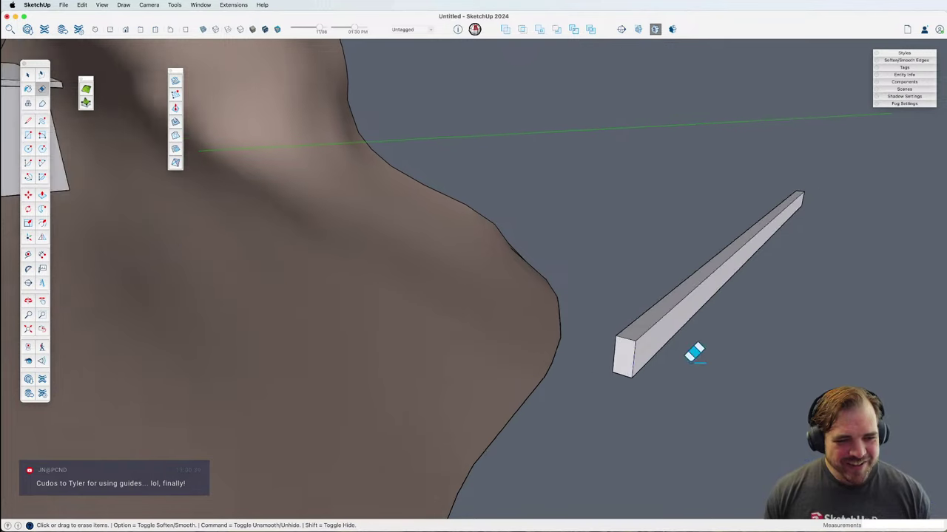
# Step: Select the entire beam geometry and make it a group
pyautogui.scroll(-1, 692, 348)
pyautogui.press('space')
pyautogui.tripleClick(683, 328)
pyautogui.scroll(-3, 682, 329)
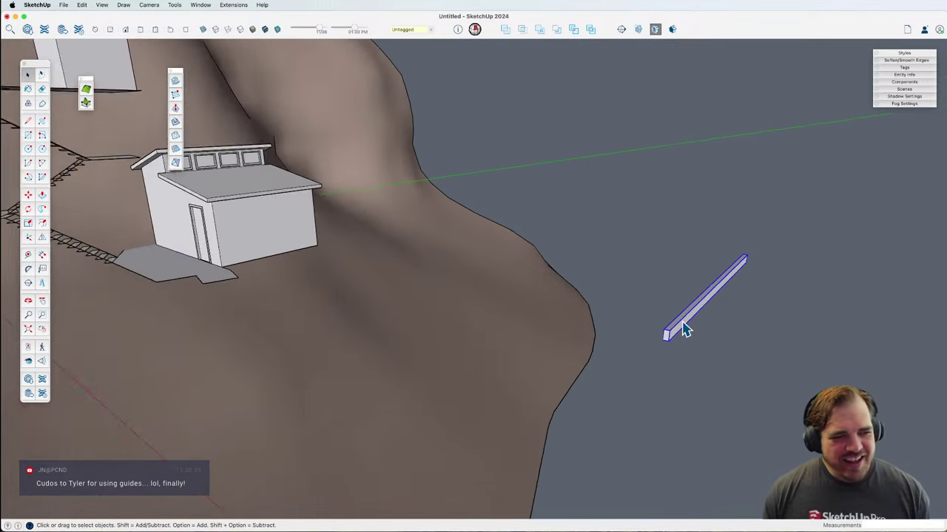
pyautogui.scroll(-2, 682, 327)
pyautogui.moveTo(680, 323); pyautogui.dragTo(702, 392, button='middle')
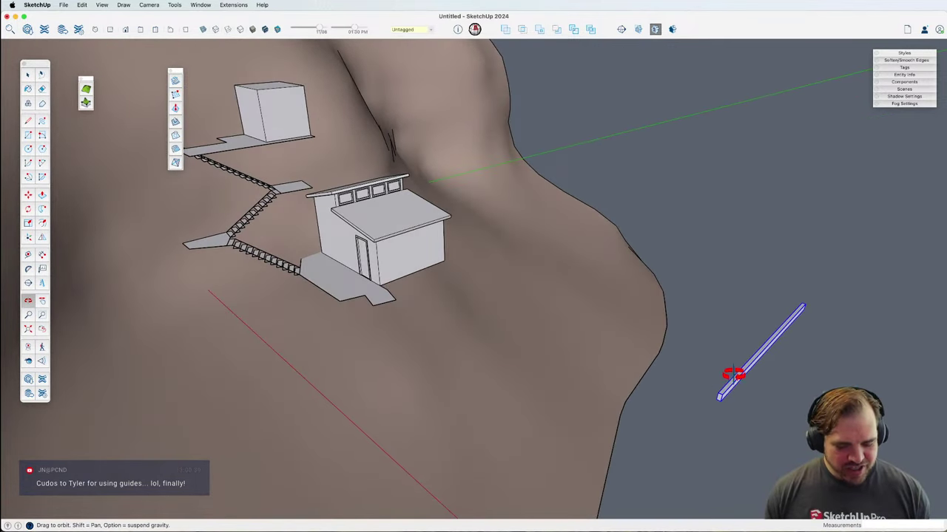
# Step: Move the beam by its far upper corner to the outer corner where the lowest stair flight meets the cabin's landing
pyautogui.press('m')
pyautogui.click(804, 305)
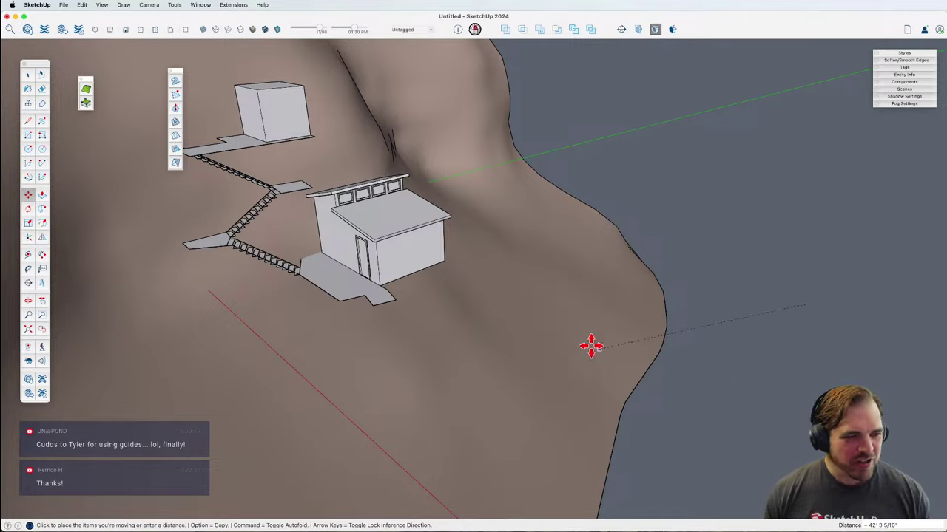
pyautogui.scroll(-2, 576, 336)
pyautogui.scroll(8, 433, 288)
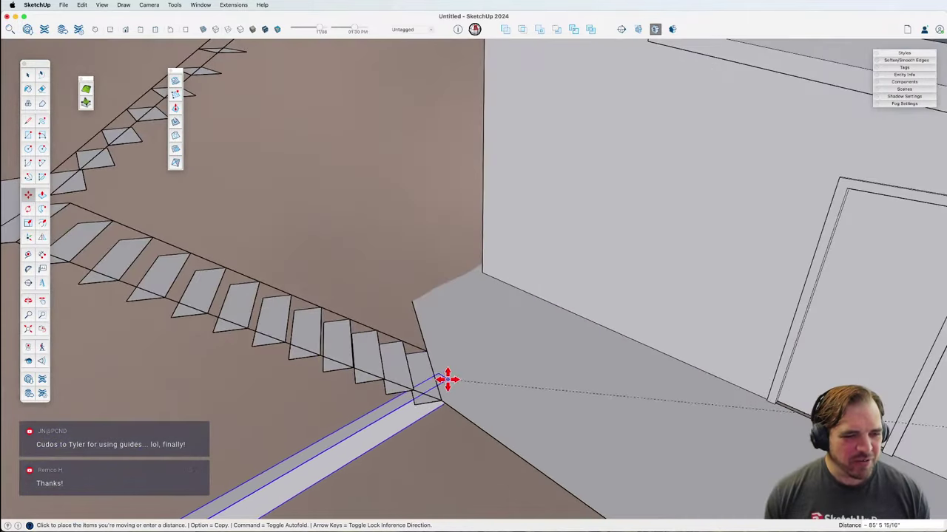
pyautogui.click(448, 402)
# Step: Rotate the beam horizontally about its corner at the landing so it lines up with the outer side of the lowest flight
pyautogui.moveTo(450, 401); pyautogui.dragTo(511, 364, button='middle')
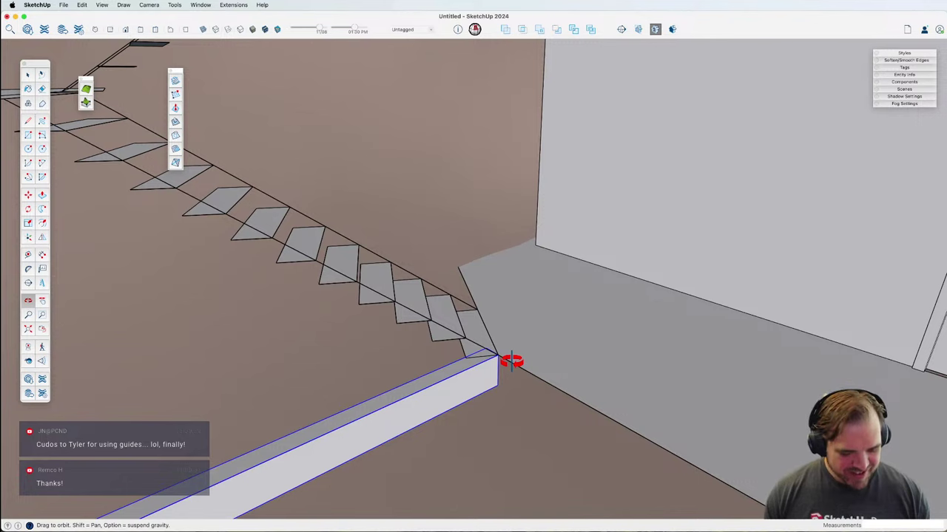
pyautogui.press('q')
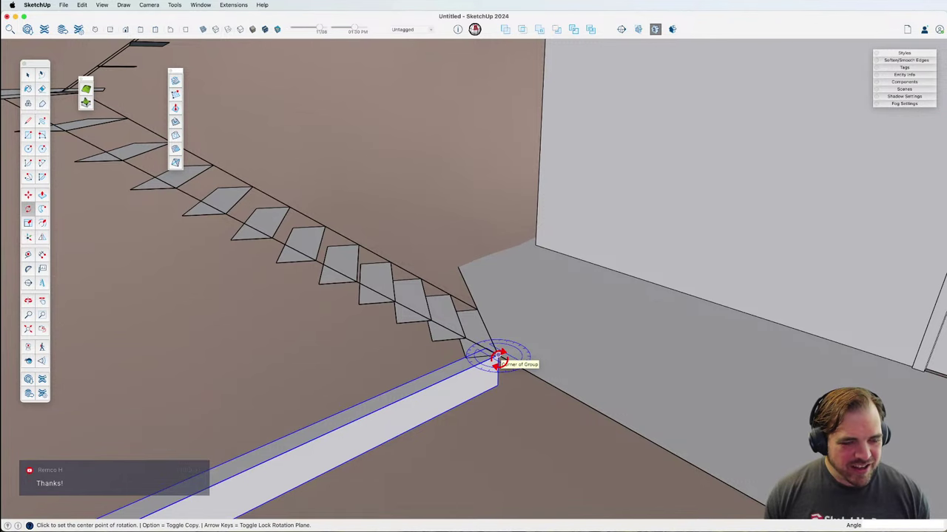
pyautogui.moveTo(500, 359); pyautogui.dragTo(537, 441, button='middle')
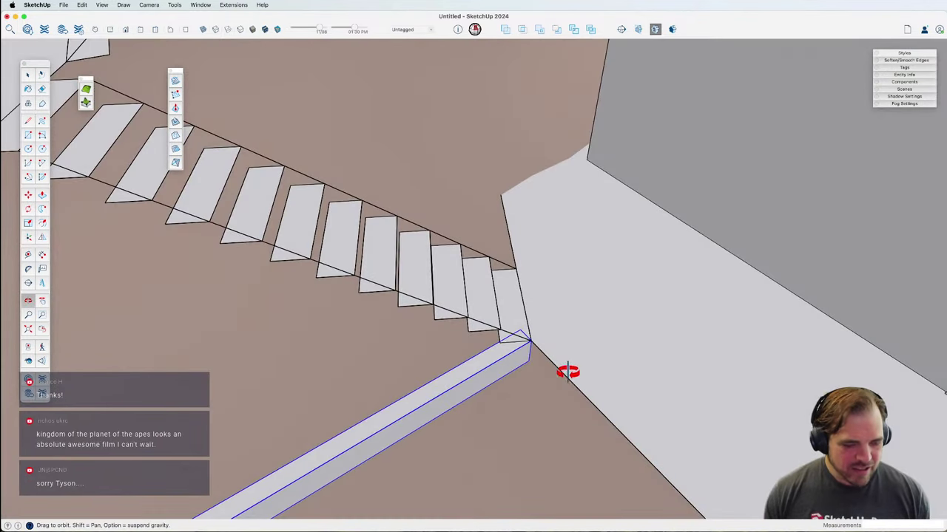
pyautogui.click(530, 341)
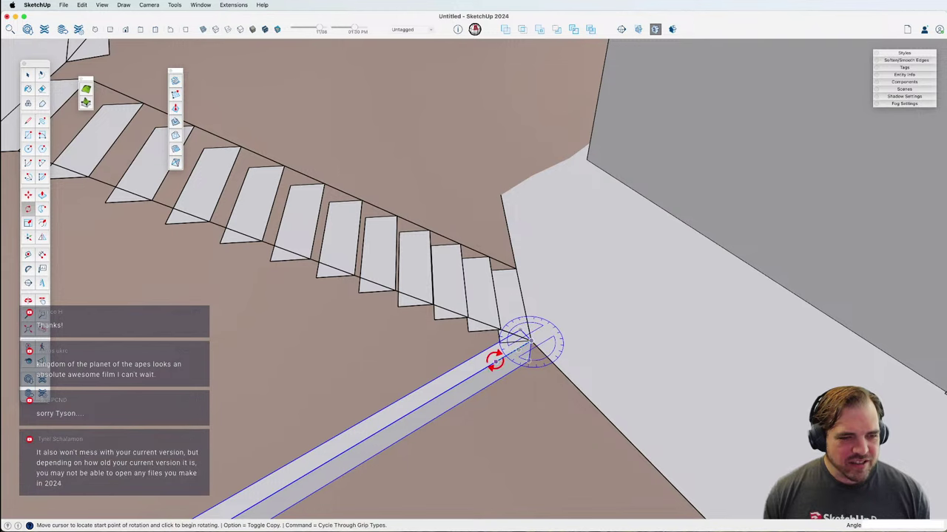
pyautogui.click(490, 364)
pyautogui.click(507, 332)
pyautogui.moveTo(507, 332); pyautogui.dragTo(565, 372, button='middle')
pyautogui.press('space')
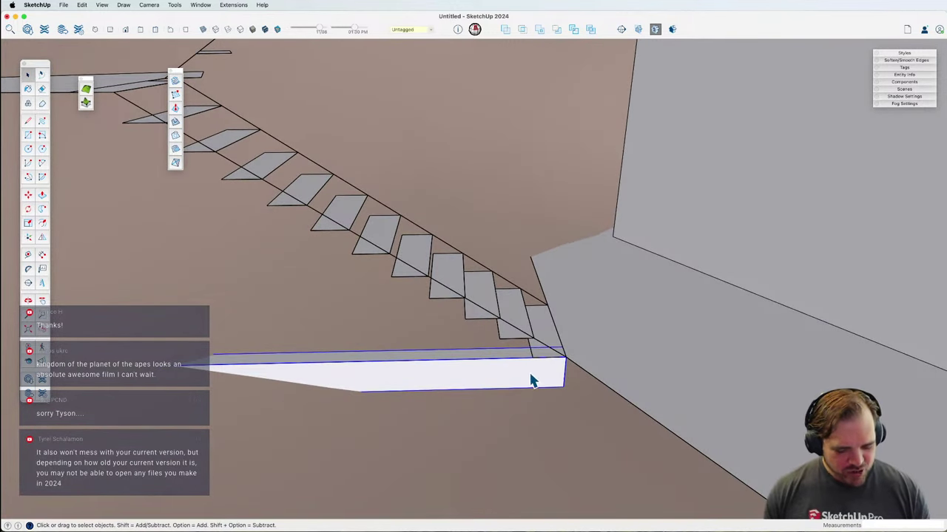
# Step: Rotate the beam vertically about the same corner so it follows the slope of the lowest stair flight
pyautogui.press('q')
pyautogui.click(565, 360)
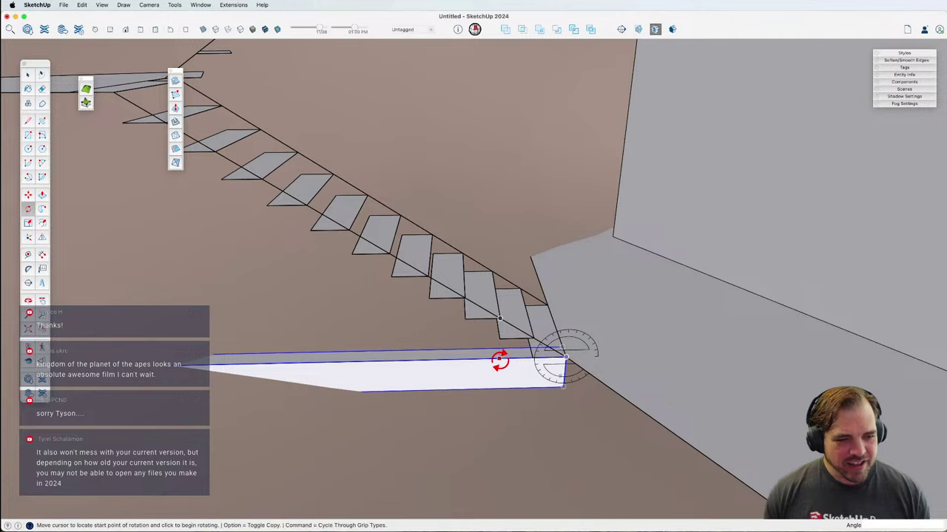
pyautogui.click(501, 361)
pyautogui.click(518, 332)
# Step: Shift the sloped beam back along a tread's edge by about 8" so it sits beneath the treads
pyautogui.scroll(-2, 515, 327)
pyautogui.moveTo(516, 327); pyautogui.dragTo(609, 300, button='middle')
pyautogui.scroll(2, 514, 281)
pyautogui.moveTo(501, 271); pyautogui.dragTo(562, 332, button='middle')
pyautogui.press('m')
pyautogui.click(562, 294)
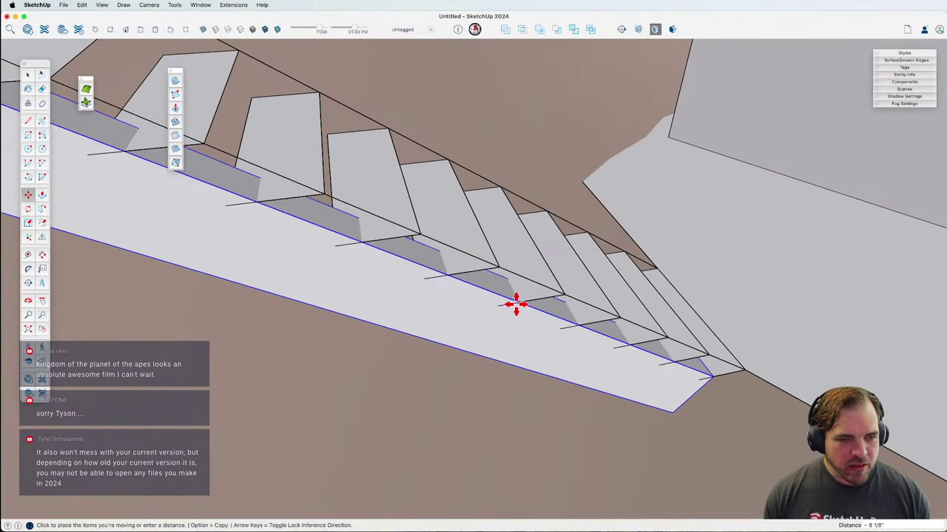
pyautogui.moveTo(499, 306); pyautogui.dragTo(493, 365, button='middle')
pyautogui.moveTo(667, 353); pyautogui.dragTo(741, 332, button='middle')
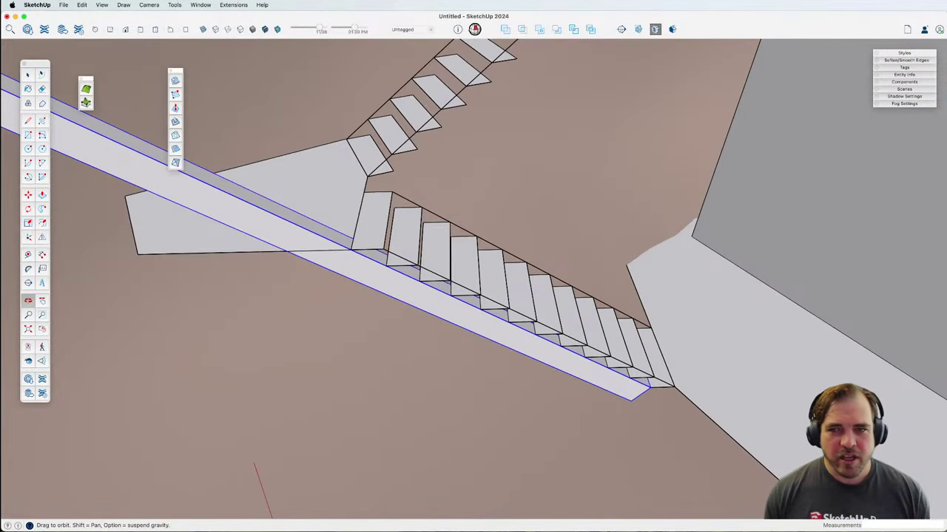
# Step: Switch to Preview and examine how the stairs are supported in the CliffHouse reference photo
pyautogui.press('super+Tab')
pyautogui.moveTo(655, 23); pyautogui.dragTo(458, 21)
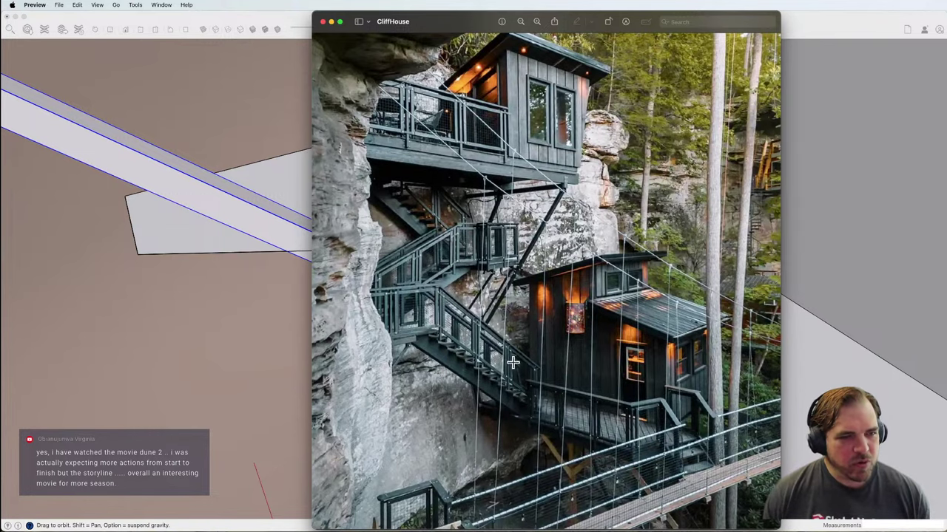
pyautogui.moveTo(447, 28); pyautogui.dragTo(946, 28)
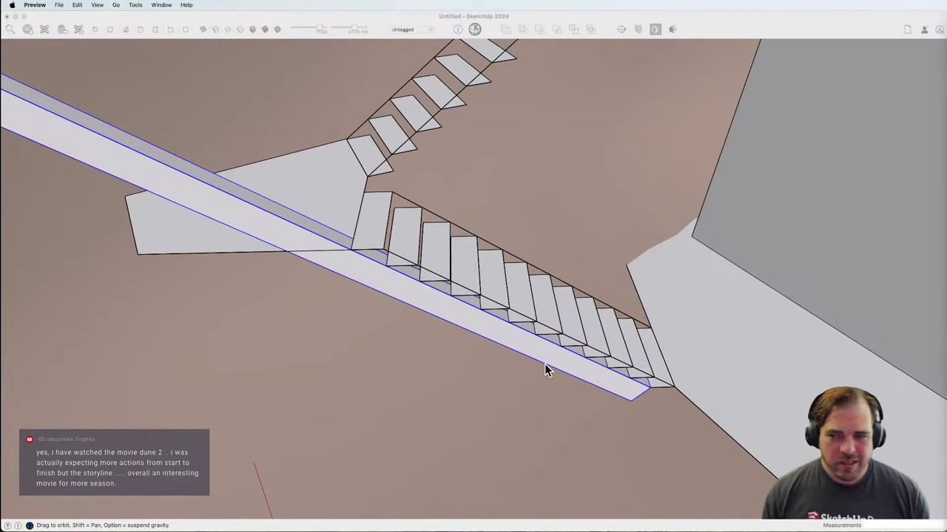
# Step: Open the beam group and shorten it by moving its upper end about 9' 2" down along its length
pyautogui.click(363, 264)
pyautogui.scroll(-6, 355, 265)
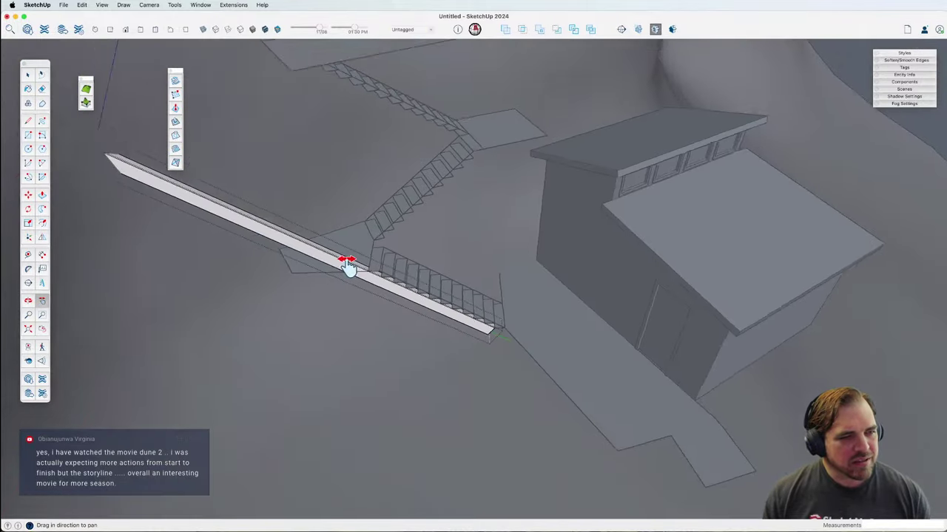
pyautogui.moveTo(347, 266); pyautogui.dragTo(440, 342, button='middle')
pyautogui.scroll(4, 444, 325)
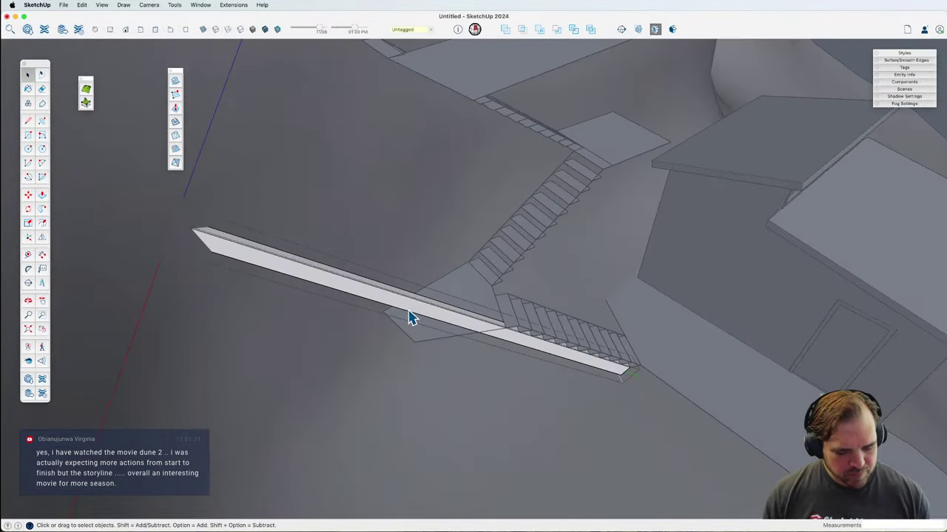
pyautogui.press('m')
pyautogui.click(348, 278)
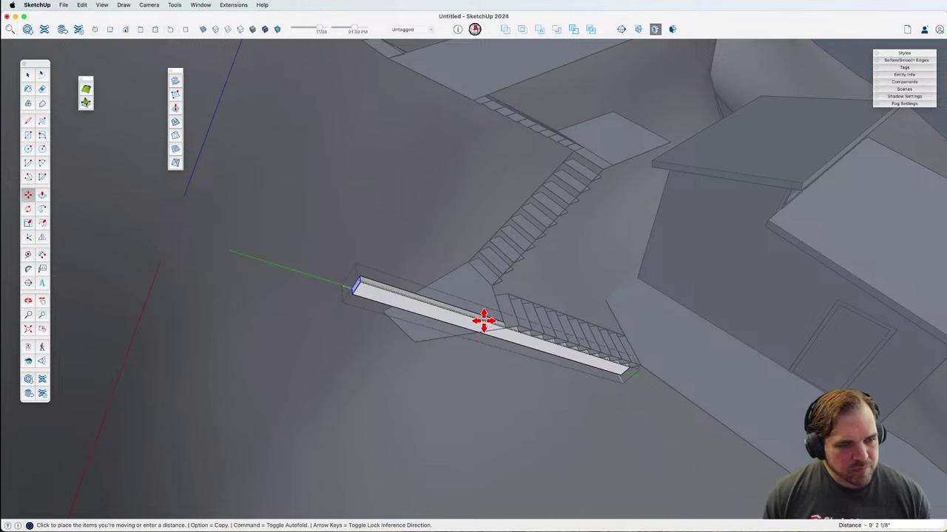
pyautogui.click(484, 320)
# Step: Push the beam's upper end face back about 7' 1" so it ends just past the landing's edge, and leave the group
pyautogui.scroll(2, 359, 285)
pyautogui.press('p')
pyautogui.click(351, 288)
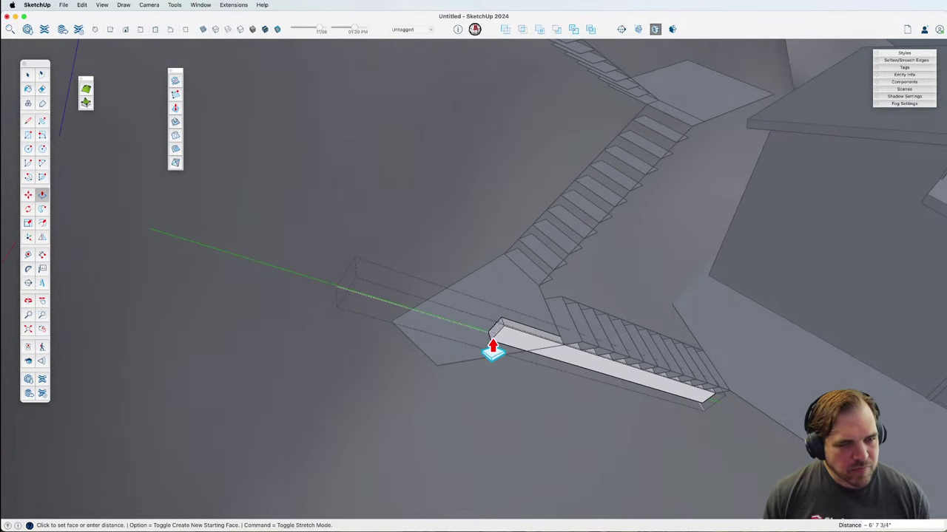
pyautogui.click(512, 360)
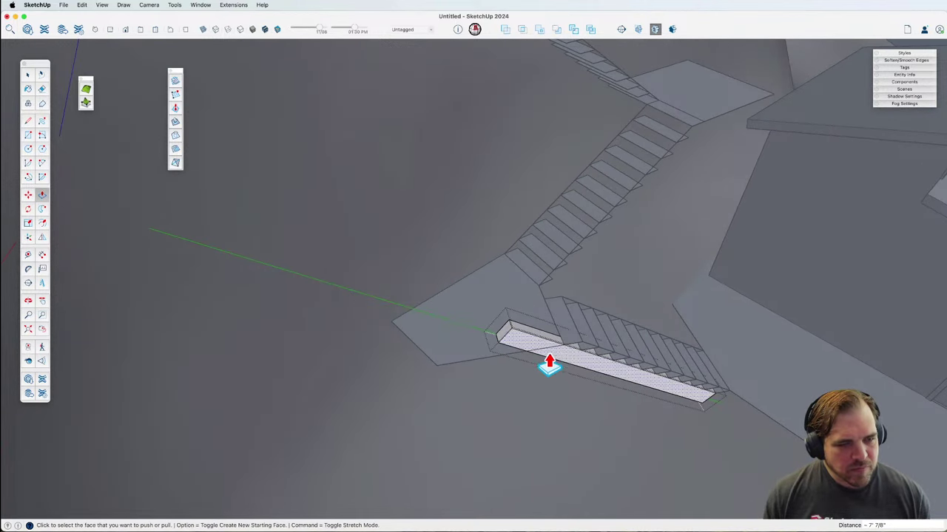
pyautogui.scroll(3, 550, 363)
pyautogui.press('o')
pyautogui.moveTo(562, 359); pyautogui.dragTo(520, 398)
pyautogui.press('space')
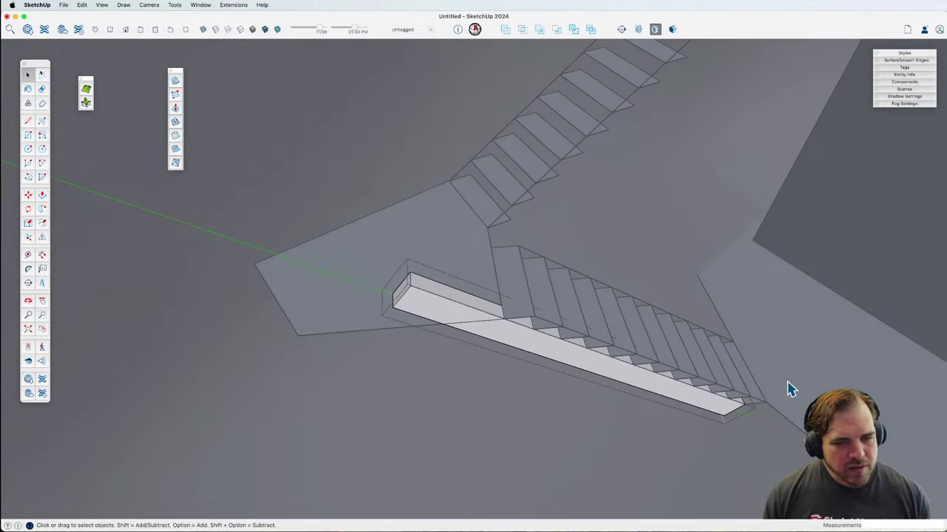
pyautogui.press('Escape')
# Step: Copy the beam to the inner side of the flight, placing its upper end corner at the landing corner beside the next flight
pyautogui.press('m')
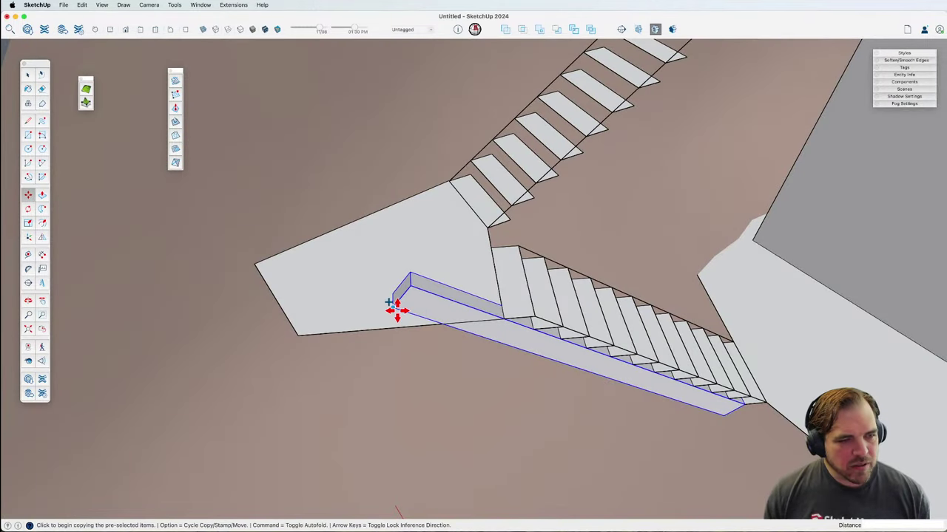
pyautogui.click(393, 308)
pyautogui.press('alt')
pyautogui.click(484, 224)
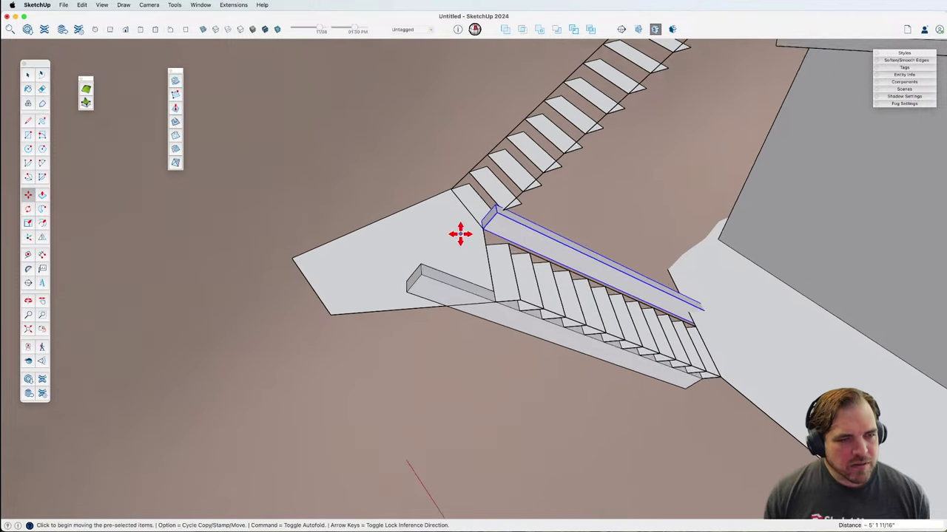
# Step: Draw a line along the landing's edge across the outer beam's side face and push away the part projecting above the landing
pyautogui.scroll(-2, 461, 301)
pyautogui.press('space')
pyautogui.doubleClick(460, 298)
pyautogui.scroll(3, 461, 298)
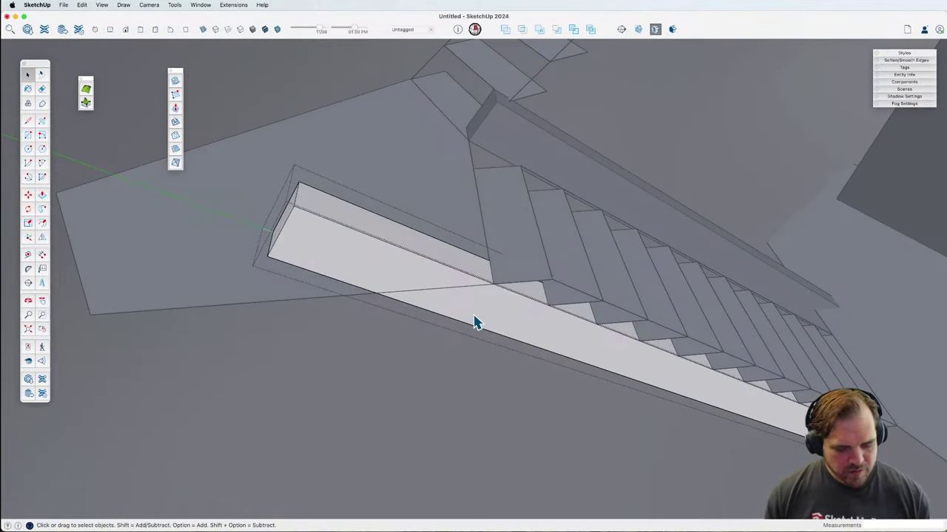
pyautogui.press('l')
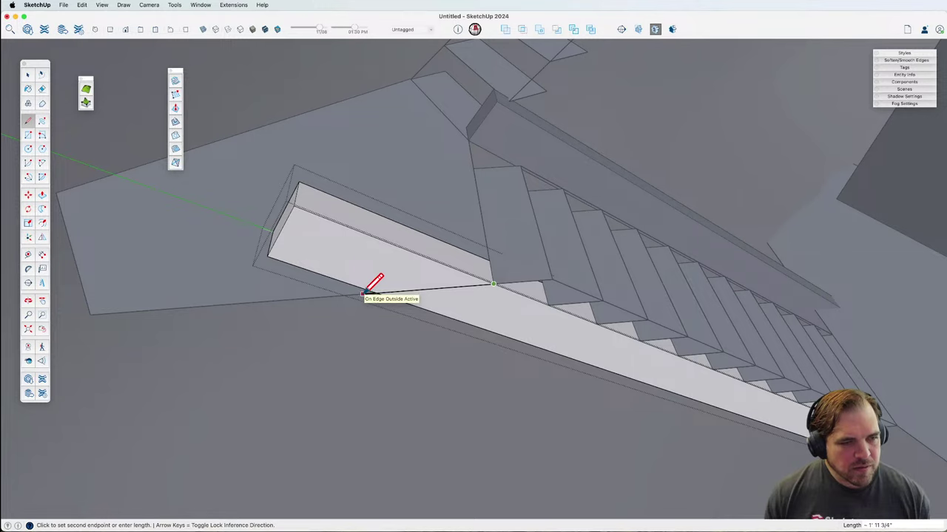
pyautogui.press('p')
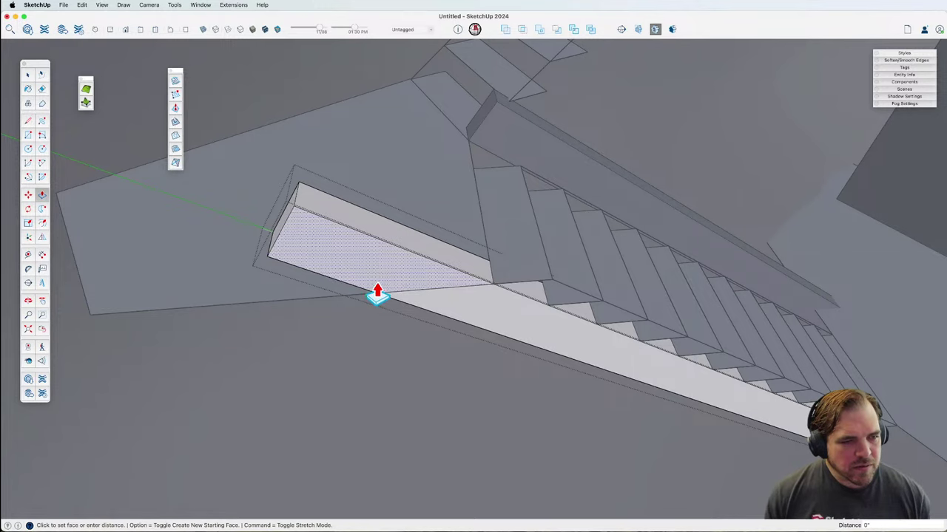
pyautogui.click(376, 294)
pyautogui.click(395, 274)
pyautogui.moveTo(394, 274); pyautogui.dragTo(323, 276, button='middle')
pyautogui.press('space')
pyautogui.press('Escape')
# Step: Move the outer beam inward about 1' 3" along the top tread's edge where it meets the landing
pyautogui.scroll(3, 378, 228)
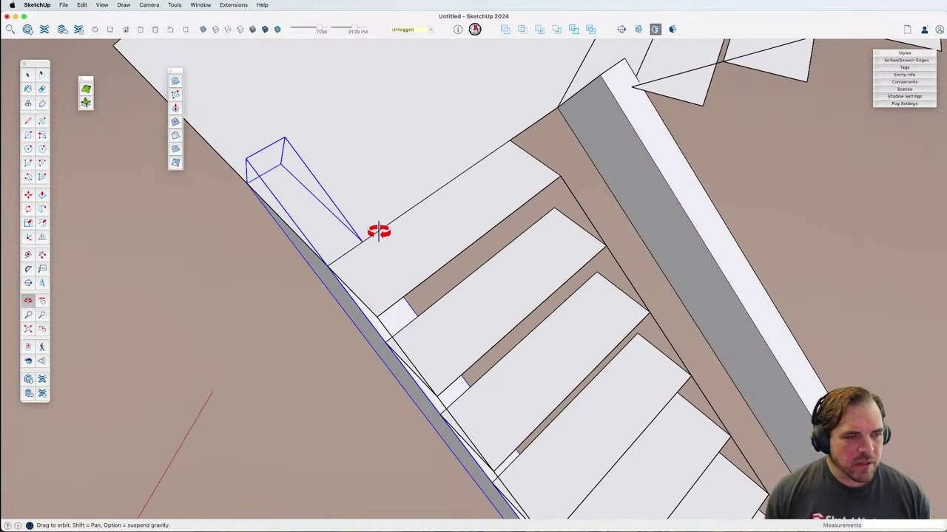
pyautogui.press('m')
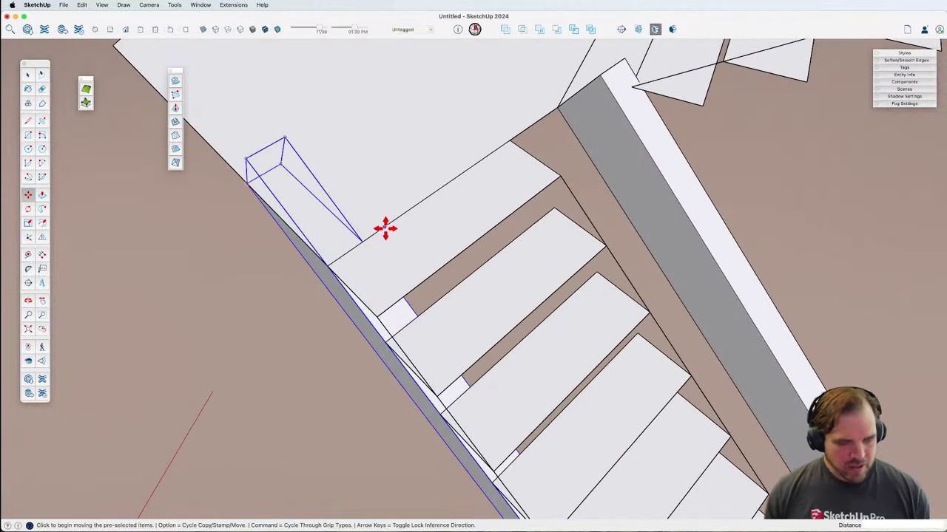
pyautogui.click(346, 252)
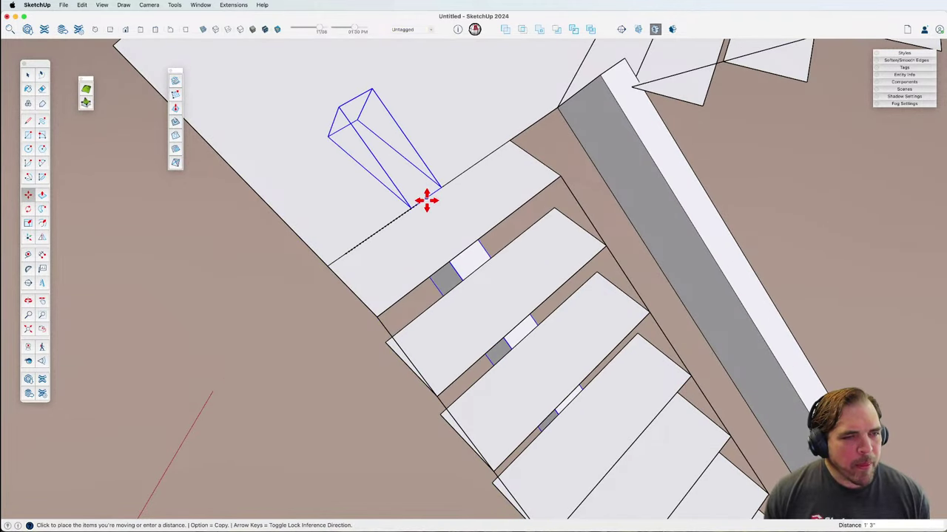
pyautogui.click(427, 200)
pyautogui.moveTo(437, 226); pyautogui.dragTo(491, 232, button='middle')
# Step: Open the outer beam's group and Push/Pull its lower end face out toward the cabin's landing
pyautogui.scroll(-3, 531, 235)
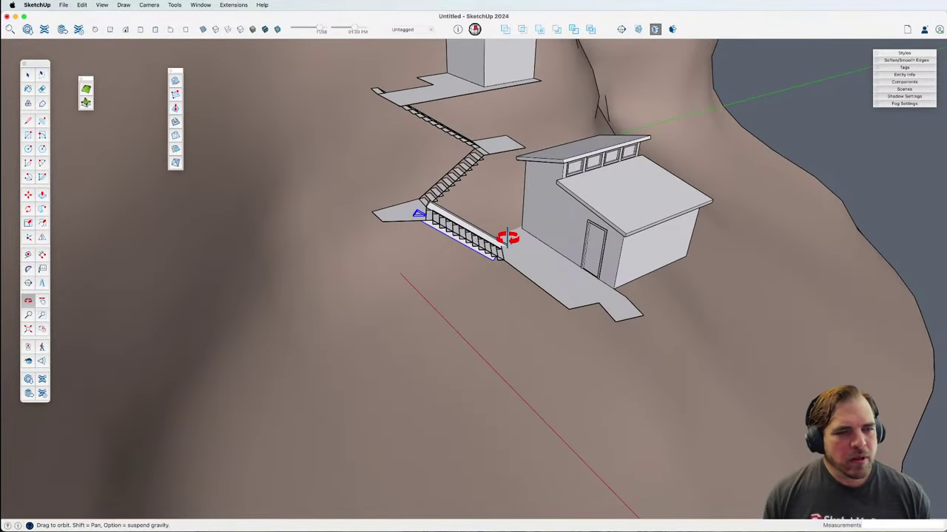
pyautogui.scroll(8, 507, 238)
pyautogui.moveTo(545, 258); pyautogui.dragTo(452, 213, button='middle')
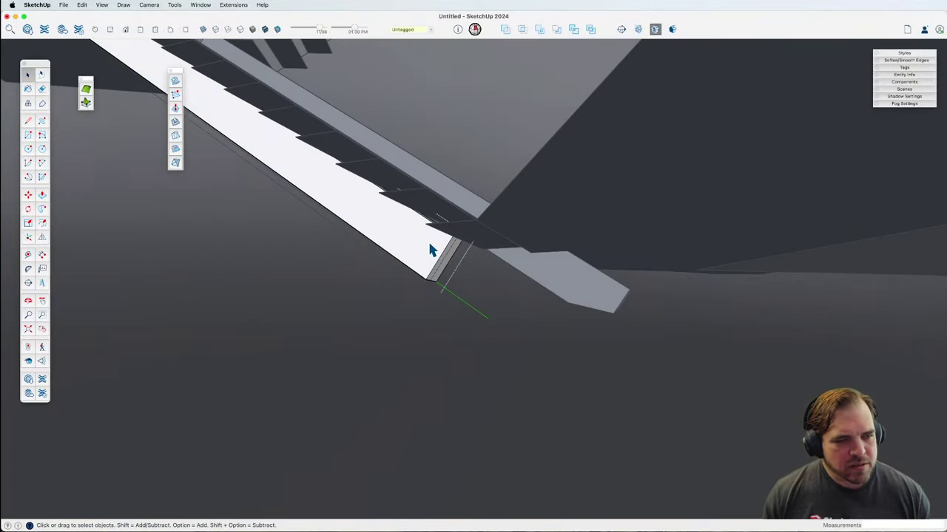
pyautogui.press('p')
pyautogui.click(449, 259)
pyautogui.scroll(-3, 515, 301)
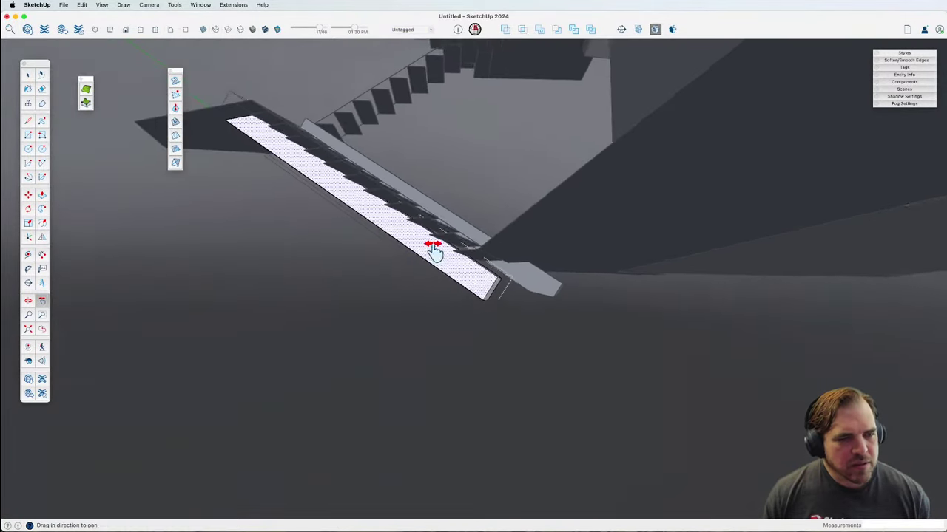
pyautogui.moveTo(433, 247); pyautogui.dragTo(579, 353, button='middle')
pyautogui.scroll(-3, 563, 323)
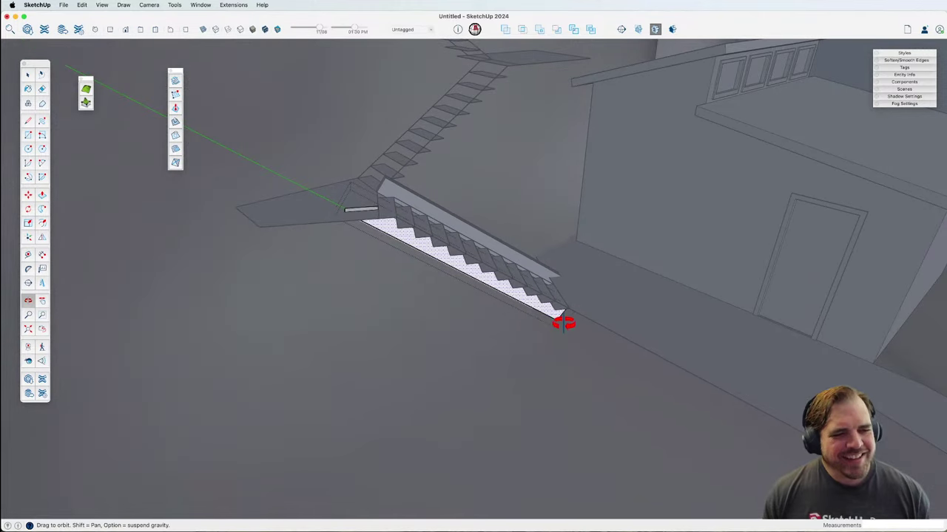
pyautogui.press('space')
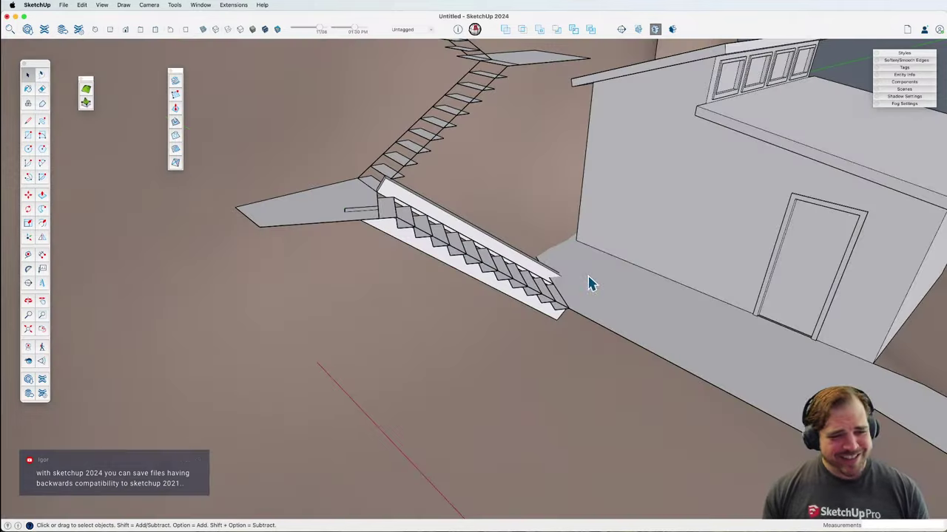
# Step: Rotate the inner beam horizontally about 22° around its landing corner, aligning it with the inner edge of the next flight up
pyautogui.moveTo(518, 248); pyautogui.dragTo(454, 306, button='middle')
pyautogui.click(403, 271)
pyautogui.scroll(6, 406, 273)
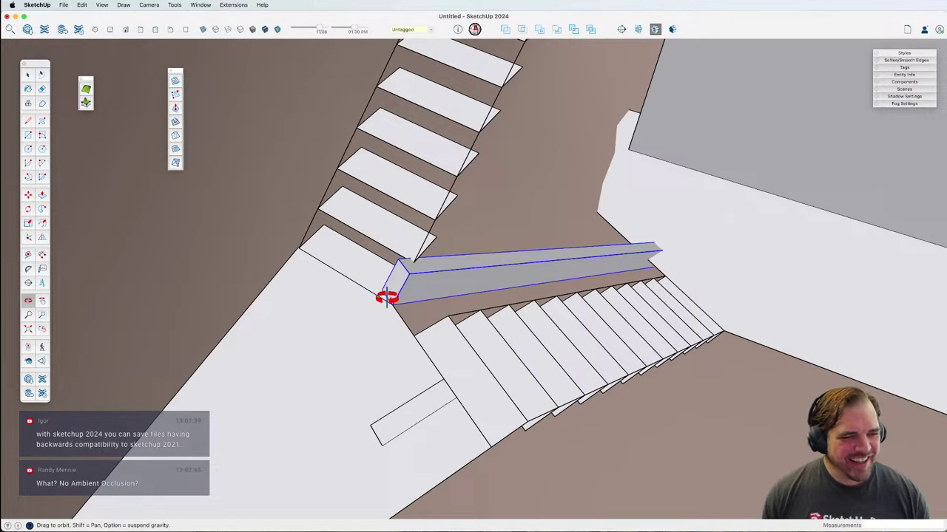
pyautogui.moveTo(386, 297); pyautogui.dragTo(401, 308, button='middle')
pyautogui.press('q')
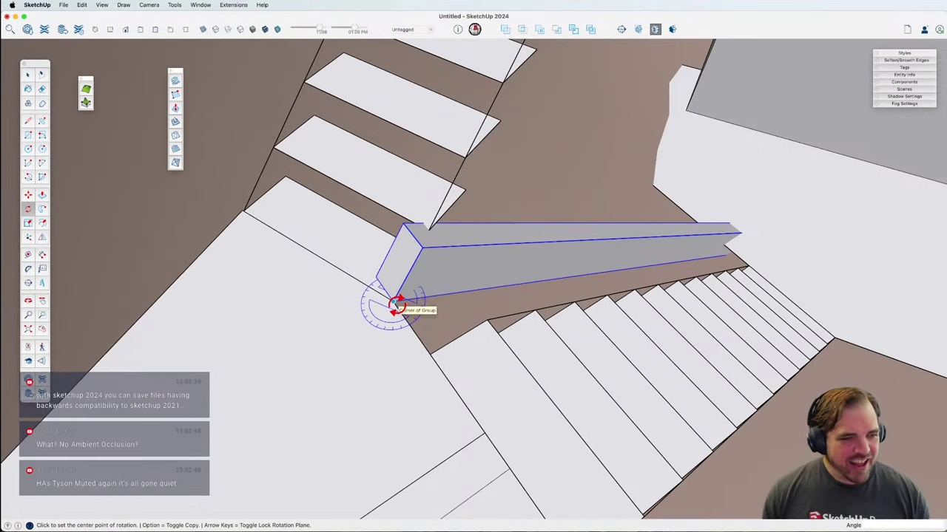
pyautogui.click(395, 307)
pyautogui.click(449, 296)
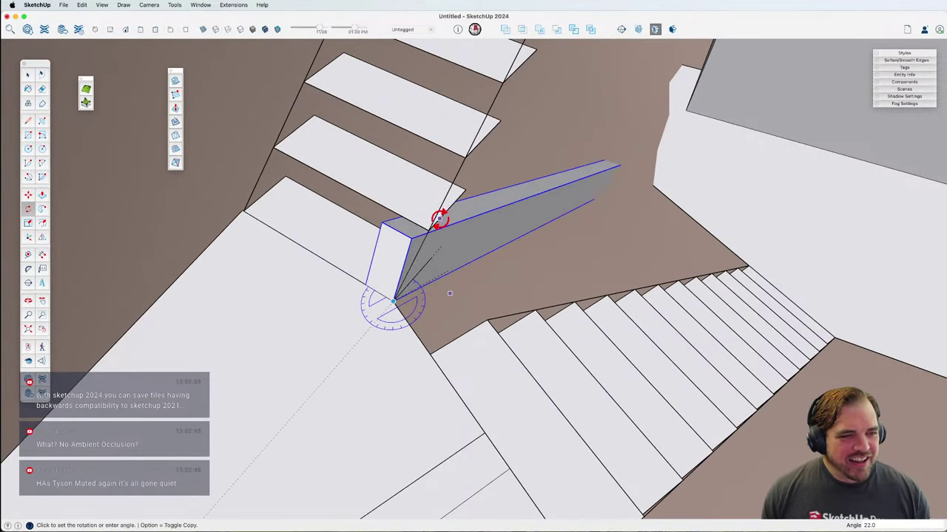
pyautogui.click(440, 226)
# Step: Tilt the beam about 68.6° around the same landing corner so that it follows the next flight's slope
pyautogui.moveTo(440, 227); pyautogui.dragTo(286, 202, button='middle')
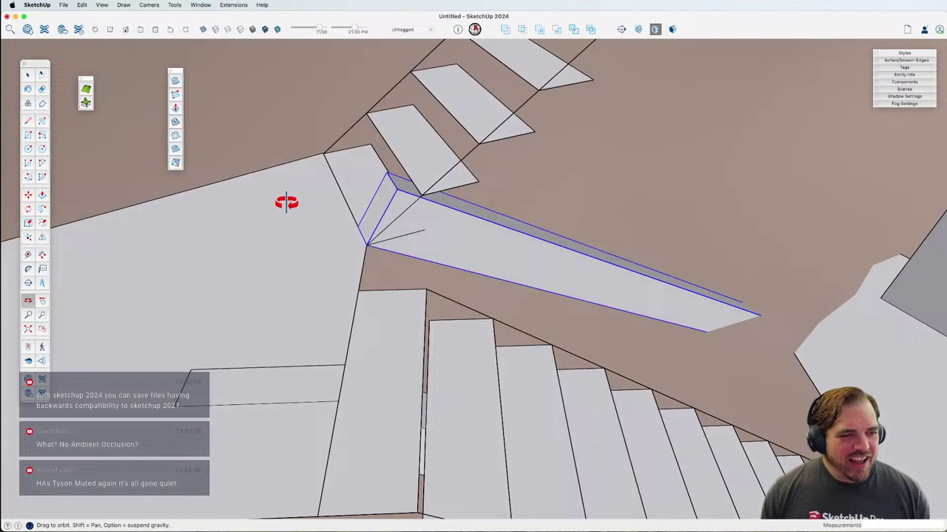
pyautogui.click(367, 244)
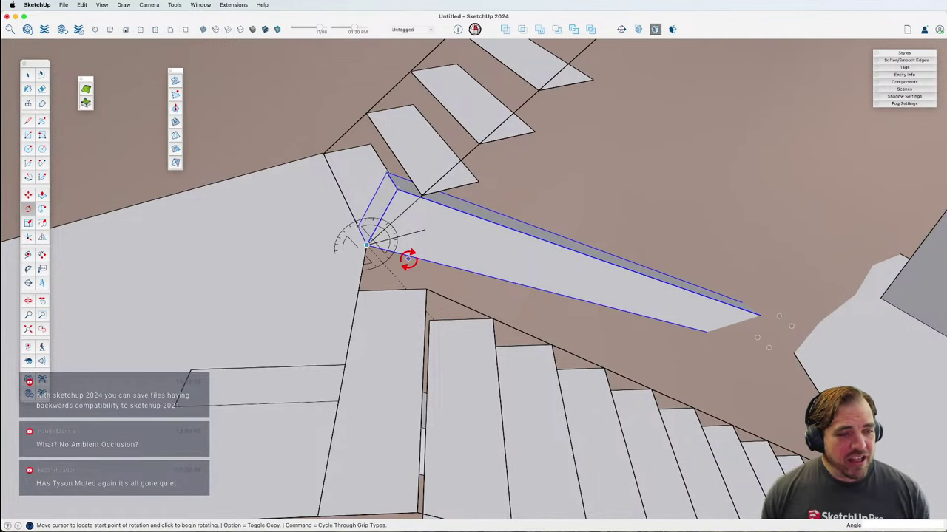
pyautogui.click(411, 258)
pyautogui.click(443, 181)
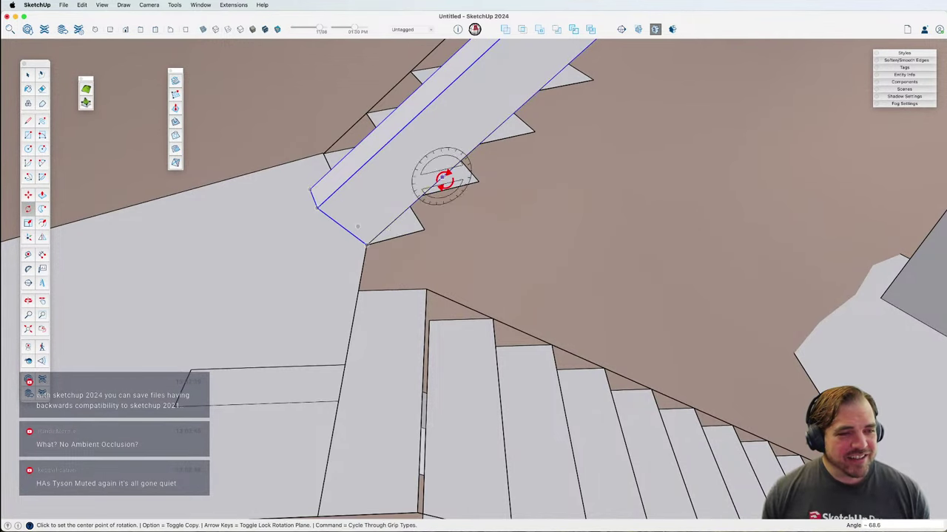
# Step: Move the beam by its lower end's top corner onto the inner rear corner of the third tread above the landing
pyautogui.press('m')
pyautogui.click(319, 208)
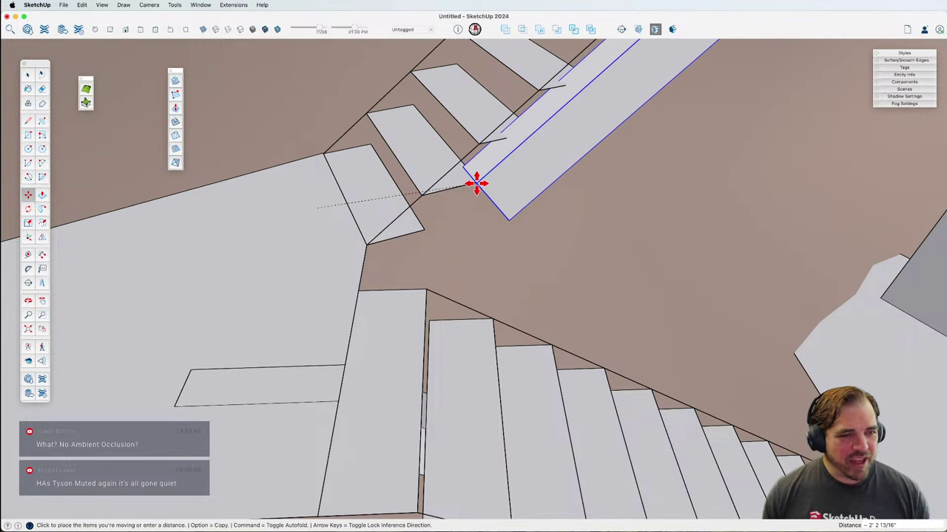
pyautogui.click(477, 144)
pyautogui.moveTo(476, 201); pyautogui.dragTo(477, 295, button='middle')
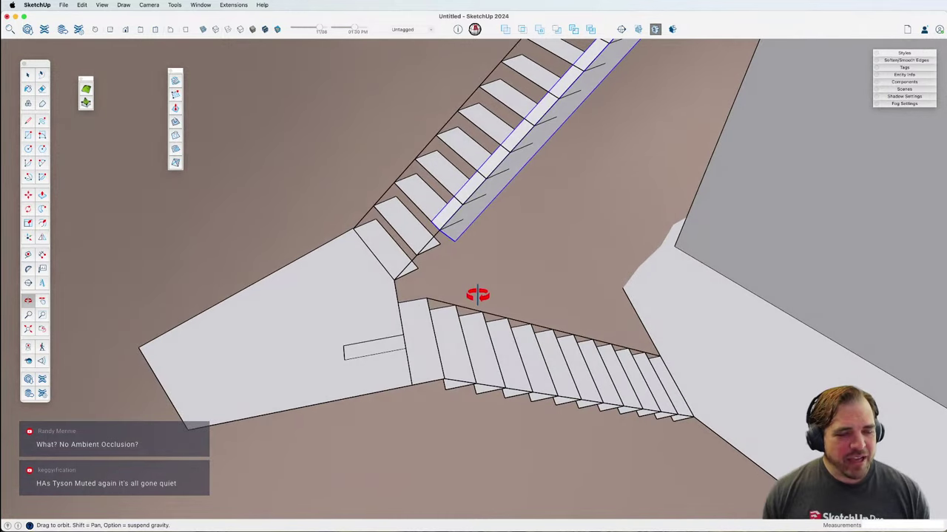
pyautogui.scroll(5, 469, 209)
# Step: Move the beam about 10 7/8" along the third tread's side edge to the tread's other corner
pyautogui.moveTo(469, 208); pyautogui.dragTo(415, 202)
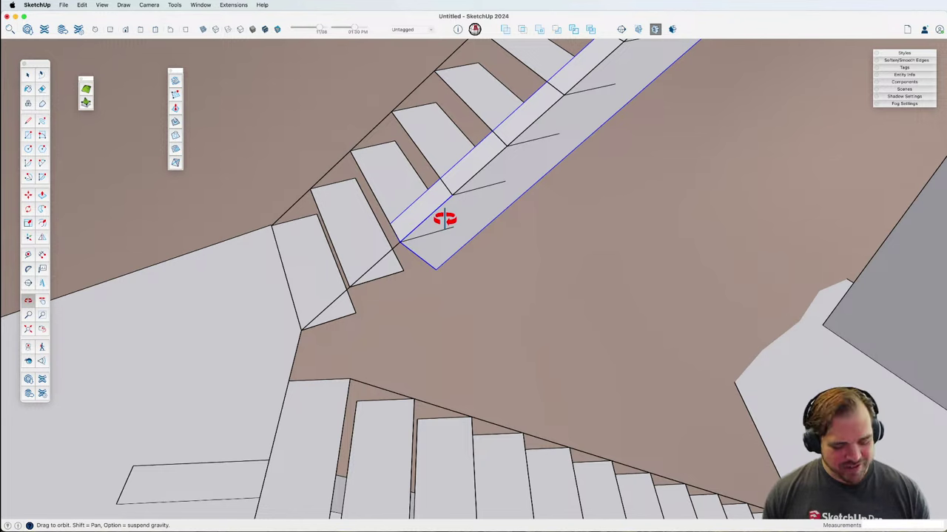
pyautogui.press('m')
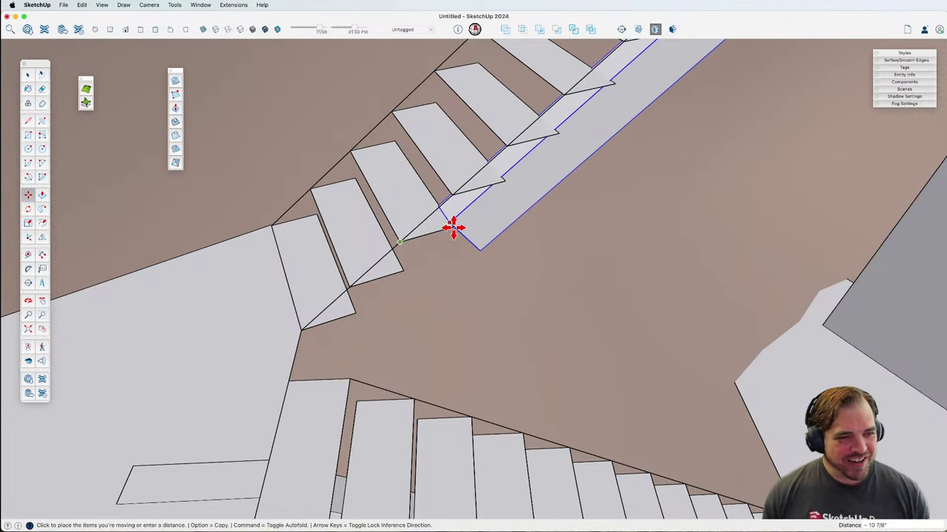
pyautogui.moveTo(447, 227); pyautogui.dragTo(569, 236, button='middle')
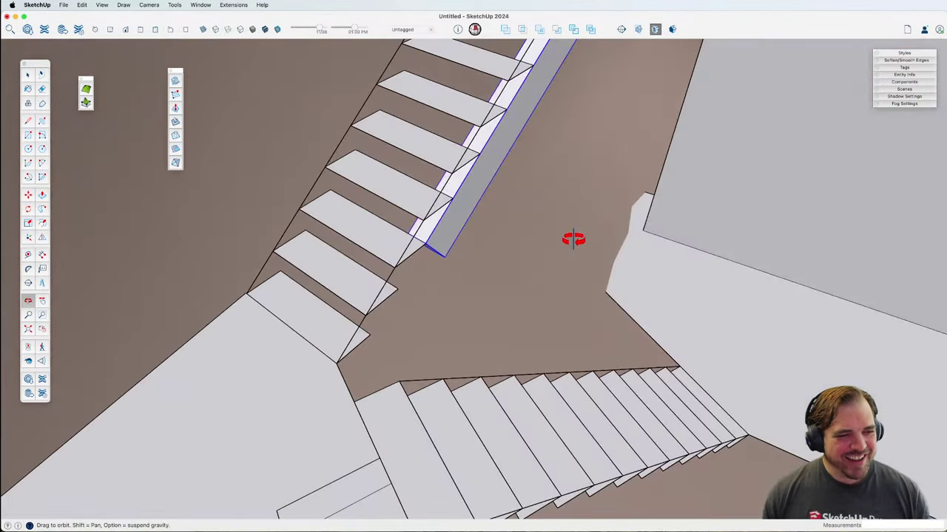
# Step: Move the beam 1' 3" inward along the third tread's long edge so it sits under the treads
pyautogui.scroll(3, 385, 238)
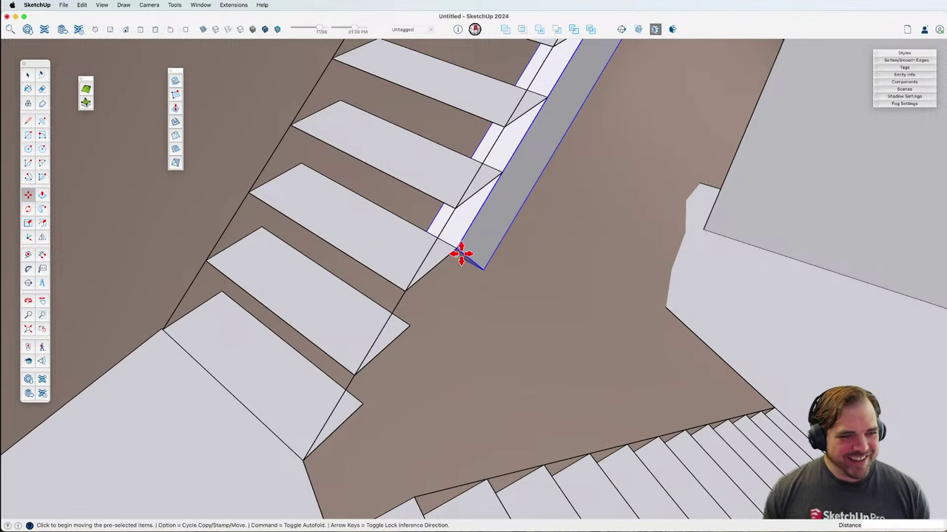
pyautogui.click(443, 240)
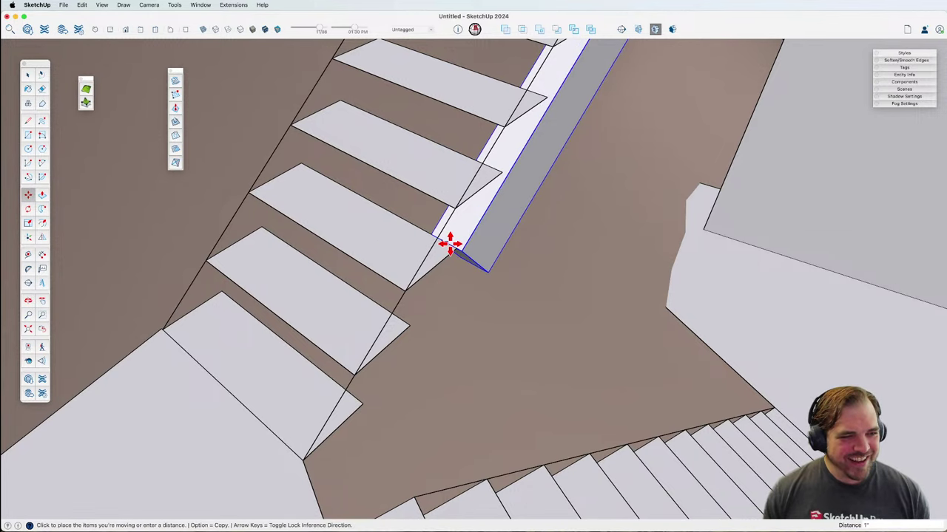
pyautogui.scroll(-5, 371, 203)
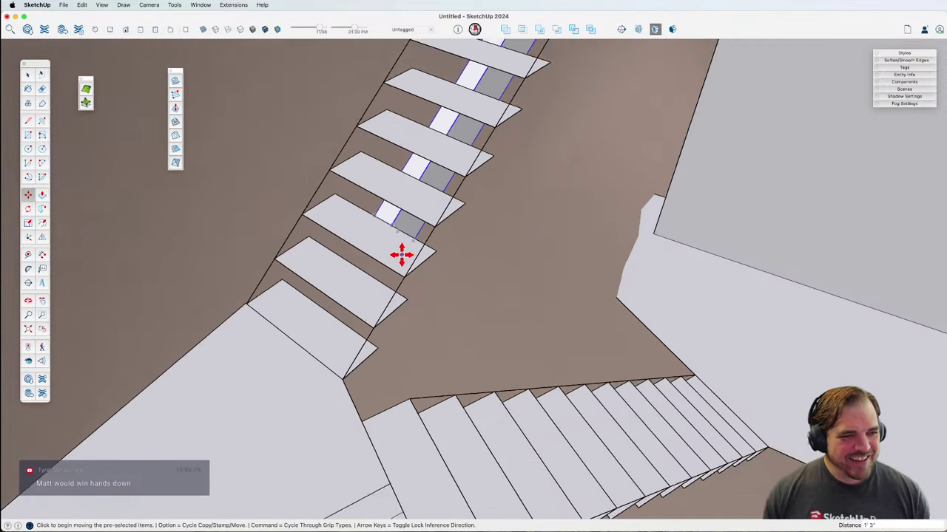
# Step: Open the beam's group and Push/Pull its lower end face down past the landing
pyautogui.moveTo(401, 254); pyautogui.dragTo(359, 229, button='middle')
pyautogui.press('space')
pyautogui.moveTo(412, 209)
pyautogui.mouseDown(button='middle')
pyautogui.moveTo(433, 214)
pyautogui.moveTo(474, 76)
pyautogui.mouseUp(button='middle')
pyautogui.press('p')
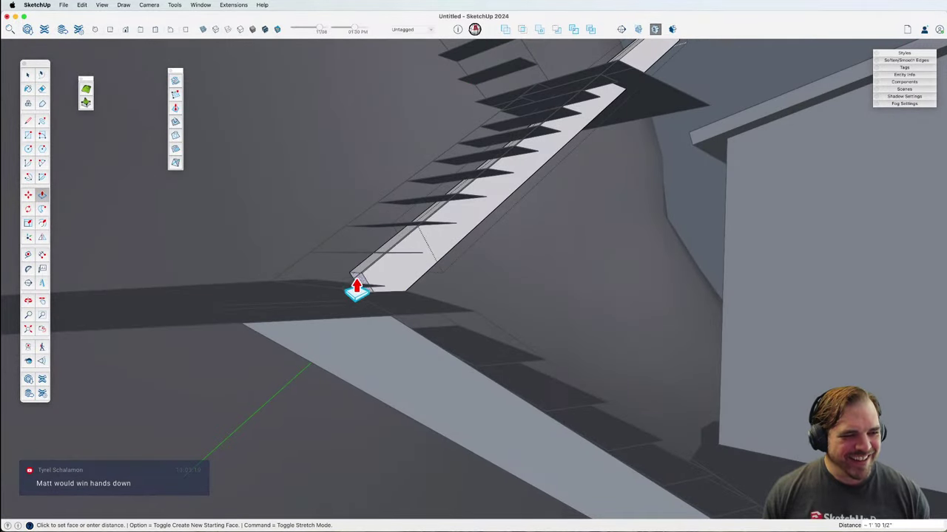
pyautogui.moveTo(328, 328); pyautogui.dragTo(411, 230, button='middle')
pyautogui.click(369, 275)
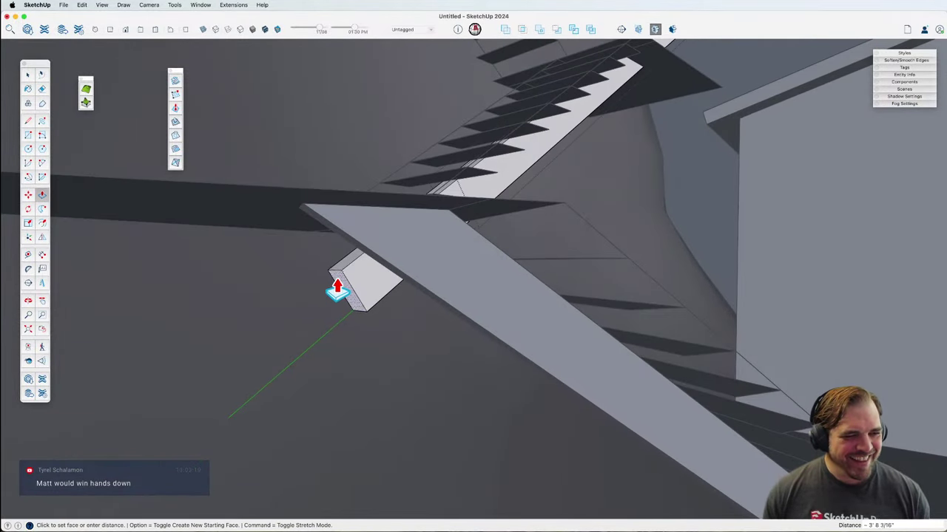
pyautogui.moveTo(327, 304); pyautogui.dragTo(466, 246, button='middle')
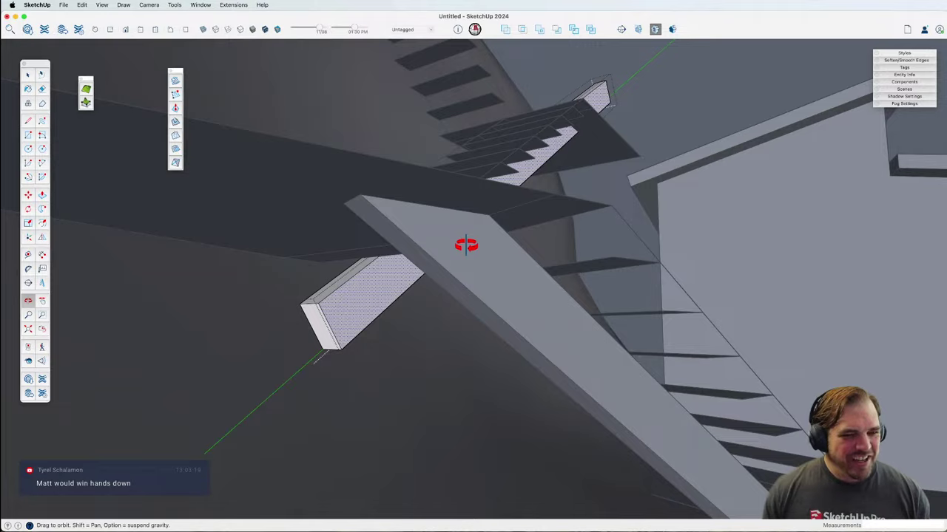
pyautogui.press('space')
# Step: Draw a level line across the beam's side face near the lowest treads and push away the portion below it
pyautogui.moveTo(416, 273); pyautogui.dragTo(598, 321, button='middle')
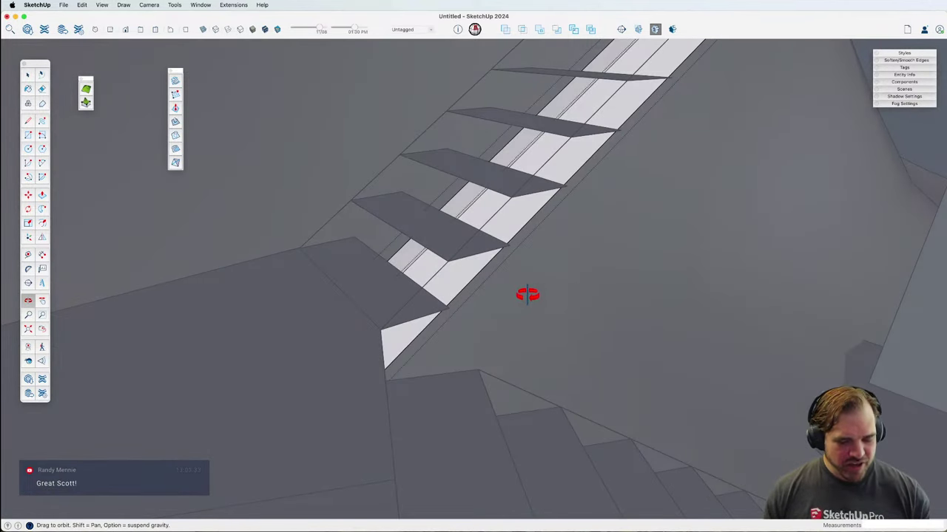
pyautogui.press('l')
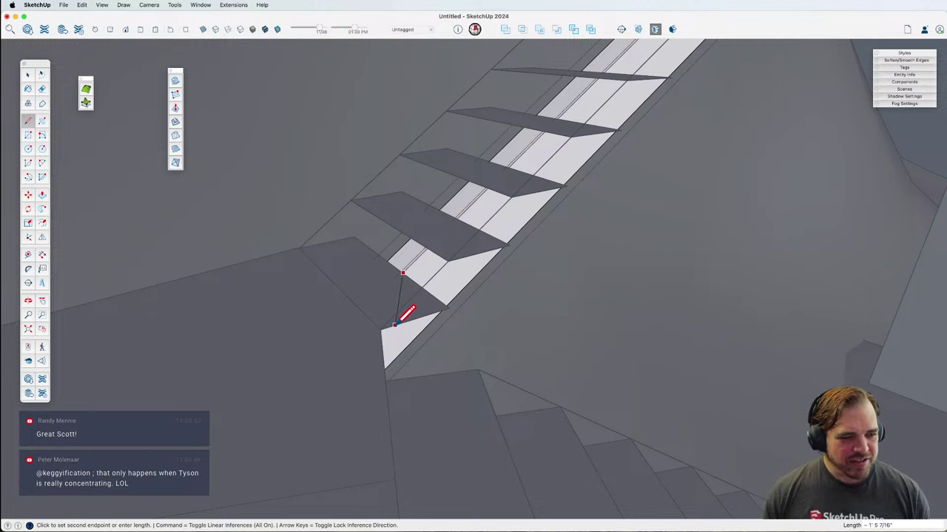
pyautogui.click(436, 267)
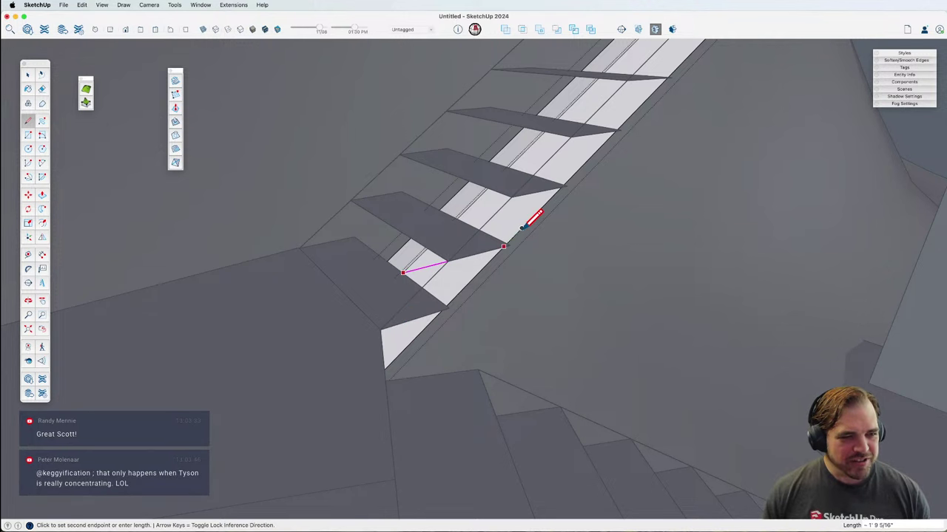
pyautogui.moveTo(464, 265); pyautogui.dragTo(232, 250, button='middle')
pyautogui.press('p')
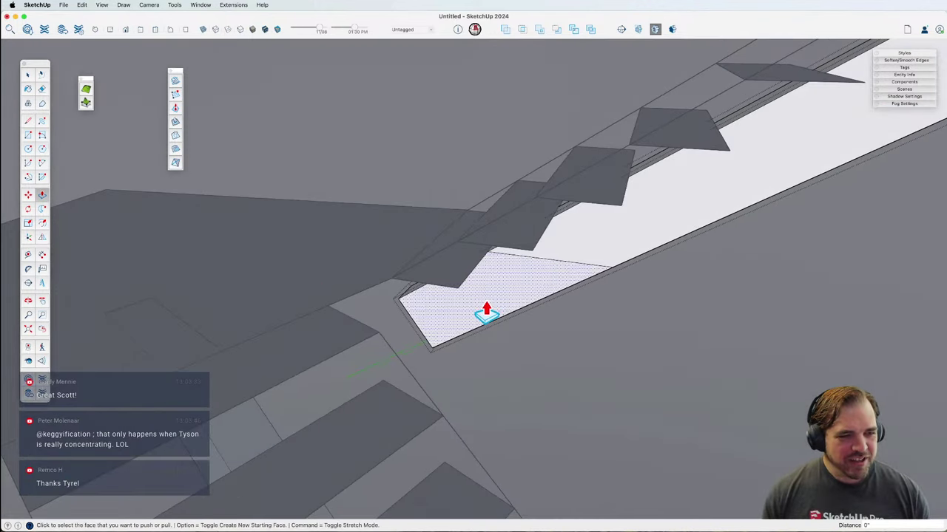
pyautogui.click(524, 297)
# Step: Move the beam's level-cut lower end face down along its sloping edge to reach the landing
pyautogui.moveTo(510, 298); pyautogui.dragTo(716, 123, button='middle')
pyautogui.scroll(5, 517, 272)
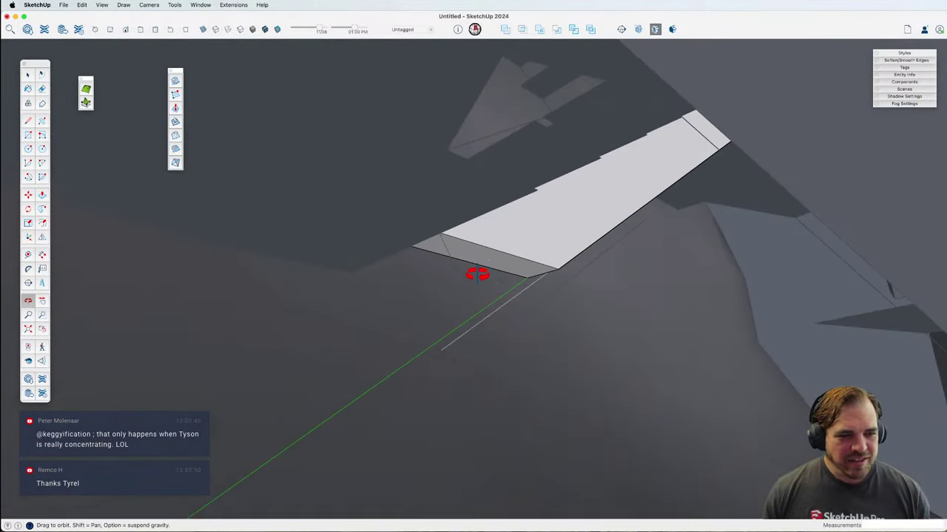
pyautogui.press('space')
pyautogui.press('m')
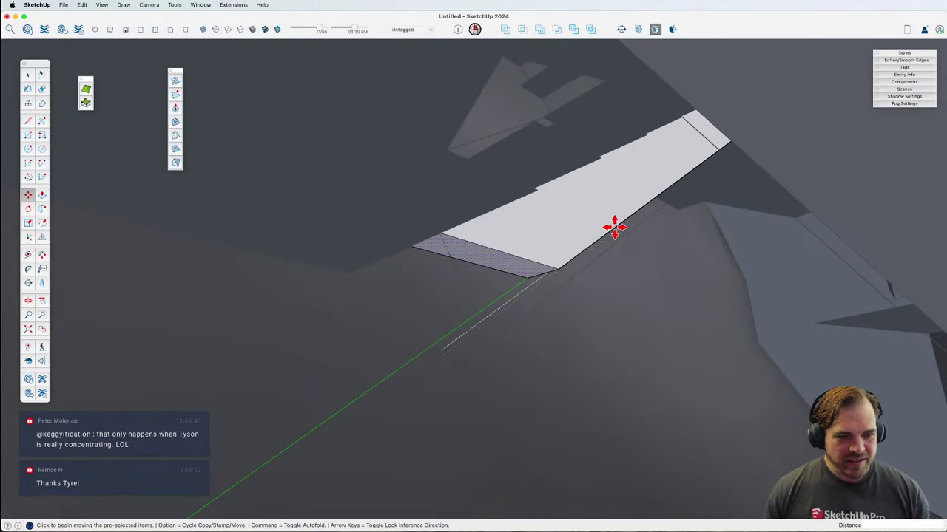
pyautogui.click(614, 227)
pyautogui.press('space')
pyautogui.press('m')
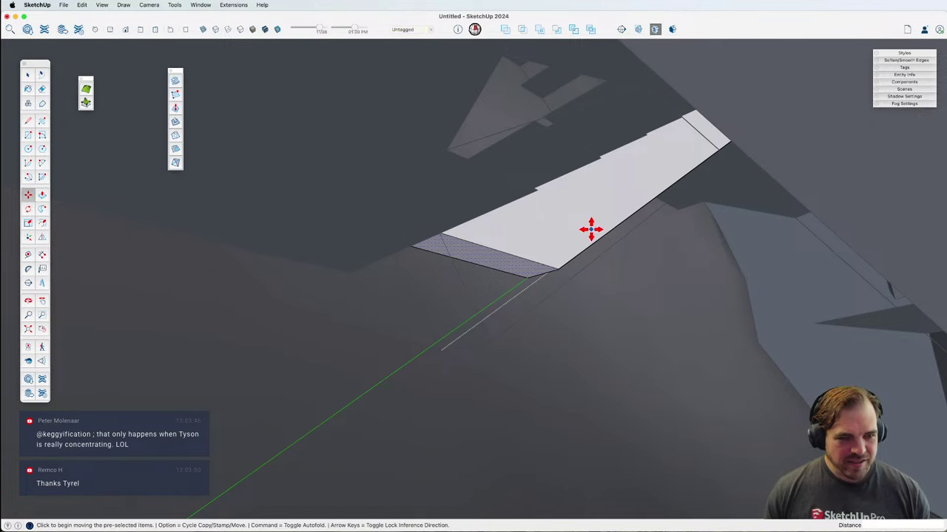
pyautogui.click(614, 227)
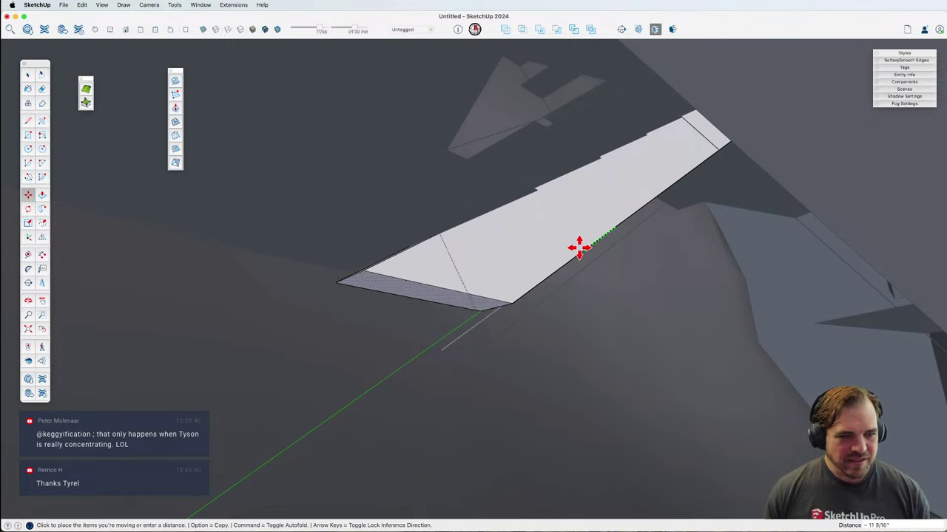
pyautogui.moveTo(558, 264); pyautogui.dragTo(510, 363, button='middle')
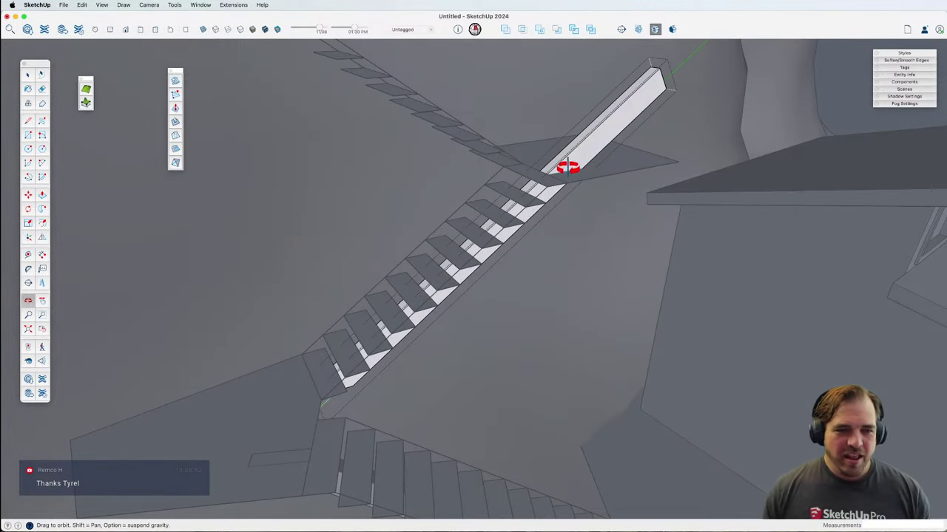
# Step: Push/Pull the beam's upper end face back about 2' 11" toward the upper landing
pyautogui.moveTo(573, 156); pyautogui.dragTo(549, 253, button='middle')
pyautogui.press('p')
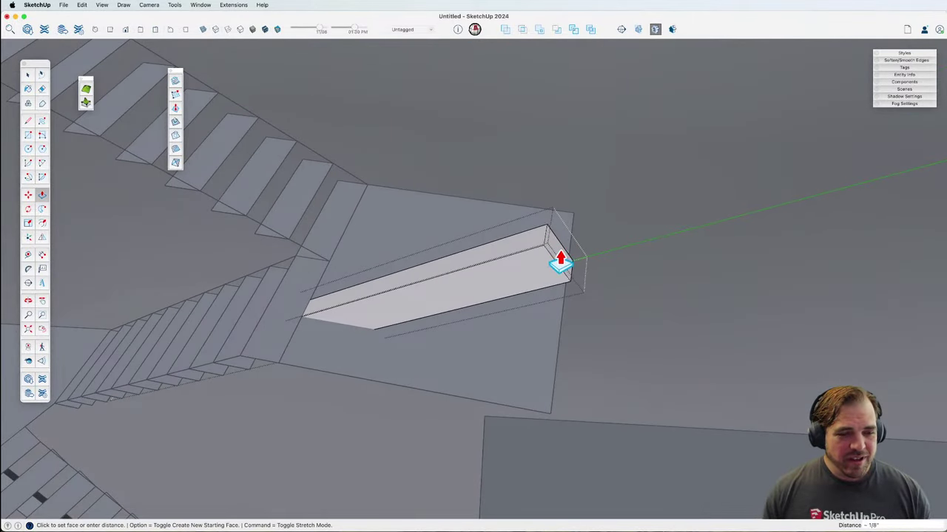
pyautogui.moveTo(560, 259); pyautogui.dragTo(454, 317)
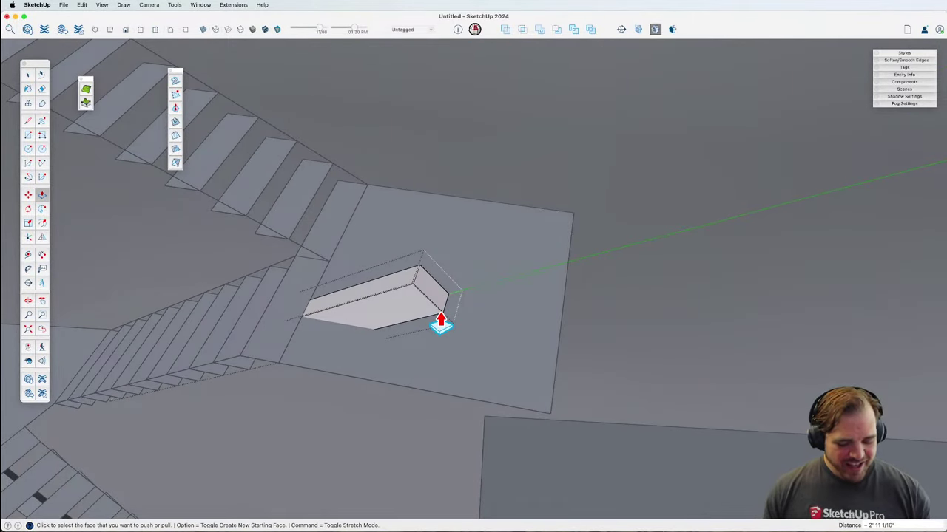
# Step: Draw a line across the beam's side face at the upper landing and push away the 6" thick part projecting above it
pyautogui.press('l')
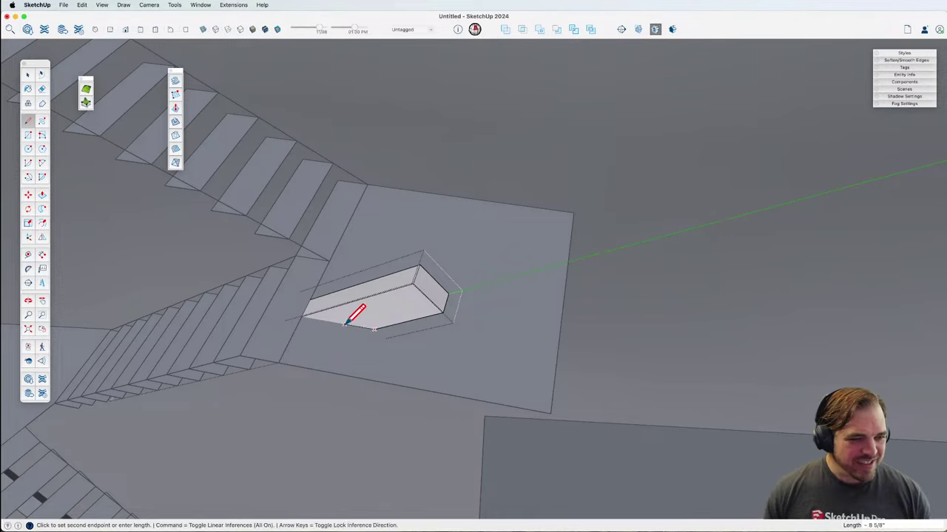
pyautogui.press('p')
pyautogui.moveTo(384, 307); pyautogui.dragTo(418, 309)
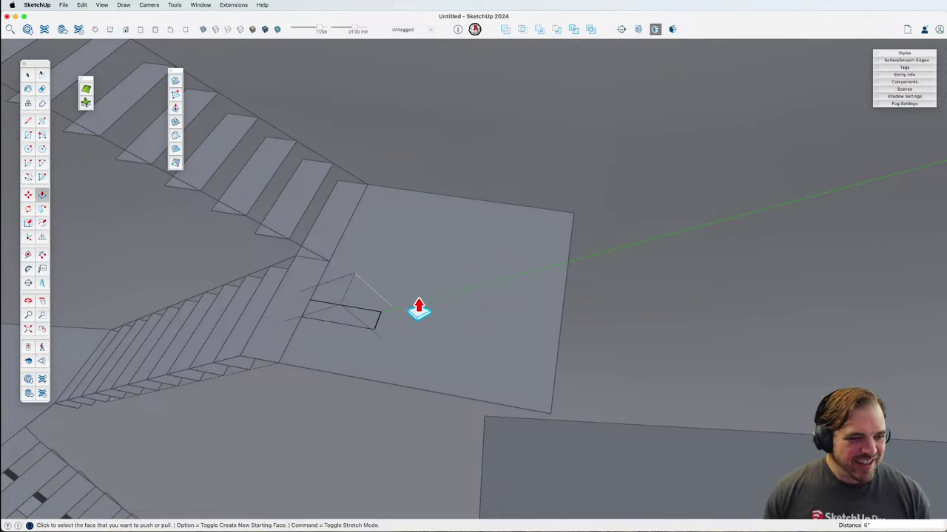
pyautogui.scroll(-3, 421, 311)
pyautogui.press('space')
pyautogui.moveTo(575, 324); pyautogui.dragTo(537, 248, button='middle')
pyautogui.click(538, 248)
pyautogui.doubleClick(541, 240)
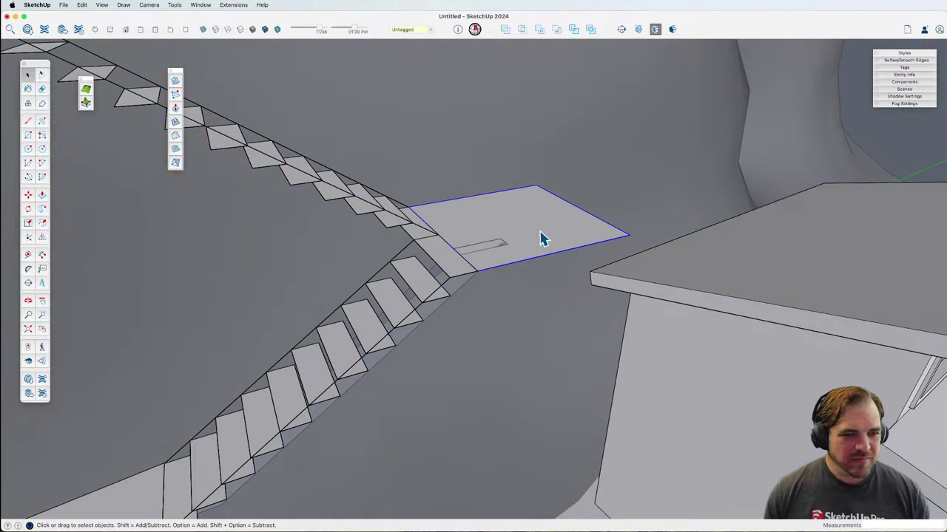
pyautogui.doubleClick(546, 239)
pyautogui.scroll(3, 545, 245)
pyautogui.moveTo(545, 247); pyautogui.dragTo(581, 324, button='middle')
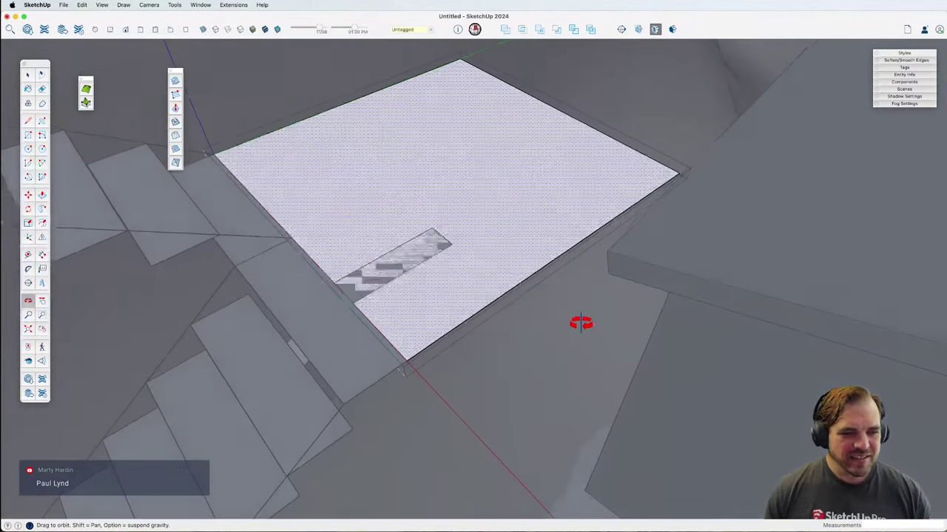
pyautogui.scroll(-5, 525, 326)
pyautogui.scroll(-4, 525, 326)
pyautogui.press('space')
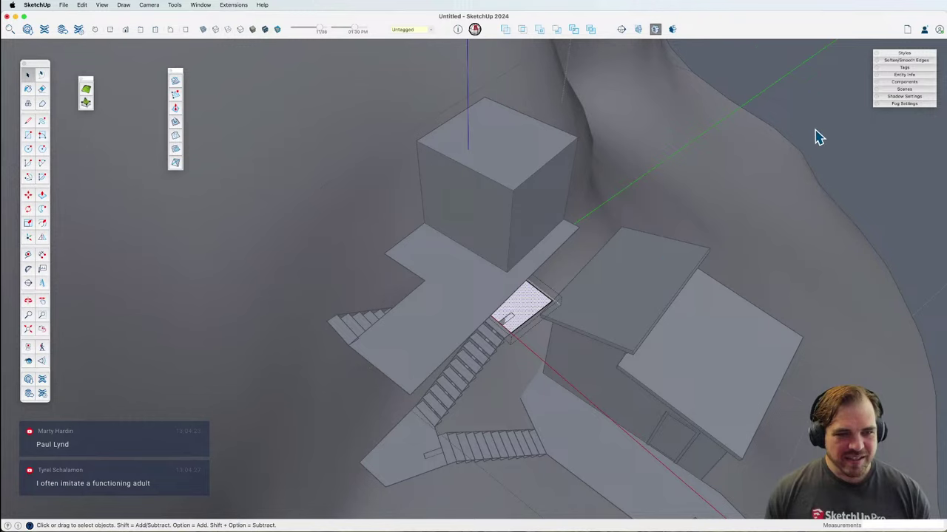
pyautogui.click(818, 136)
pyautogui.scroll(3, 547, 306)
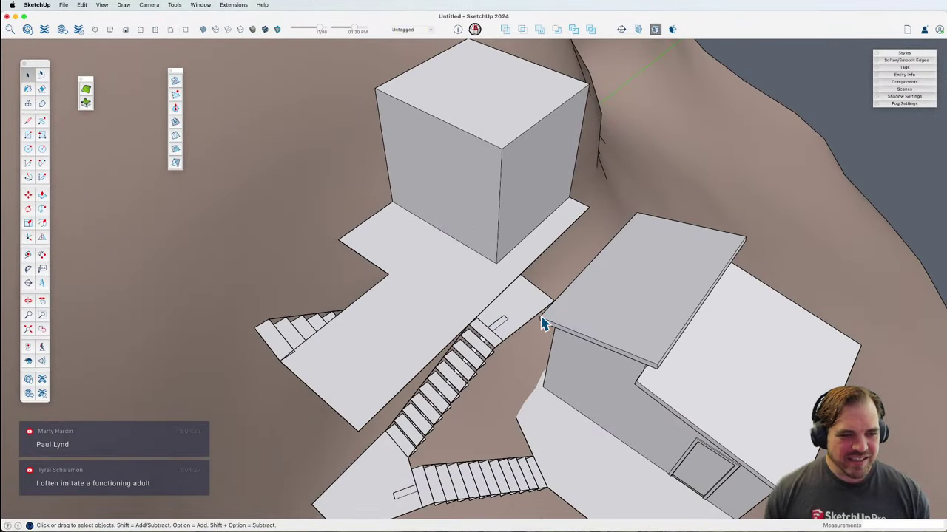
# Step: Open the small landing between the two upper stair flights and Push/Pull its face up to a 6" thickness
pyautogui.doubleClick(516, 321)
pyautogui.scroll(5, 525, 321)
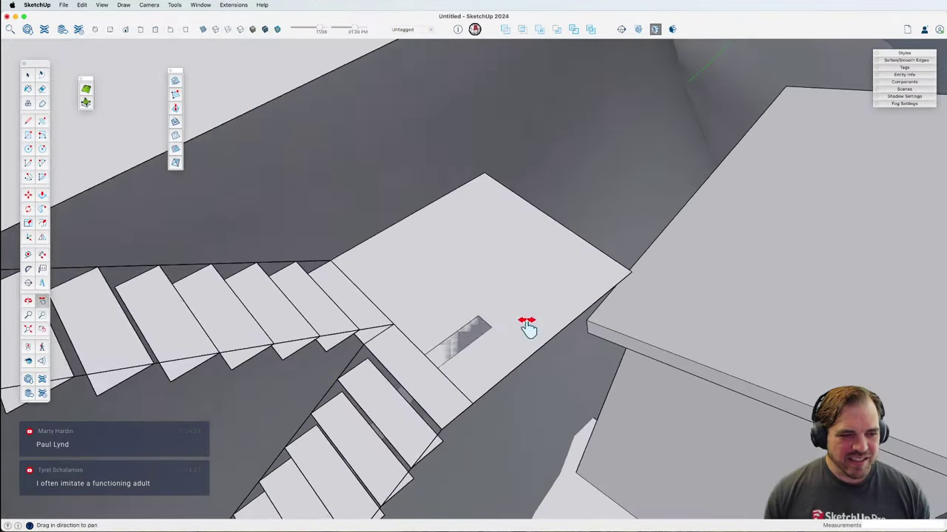
pyautogui.moveTo(528, 332); pyautogui.dragTo(545, 304, button='middle')
pyautogui.press('p')
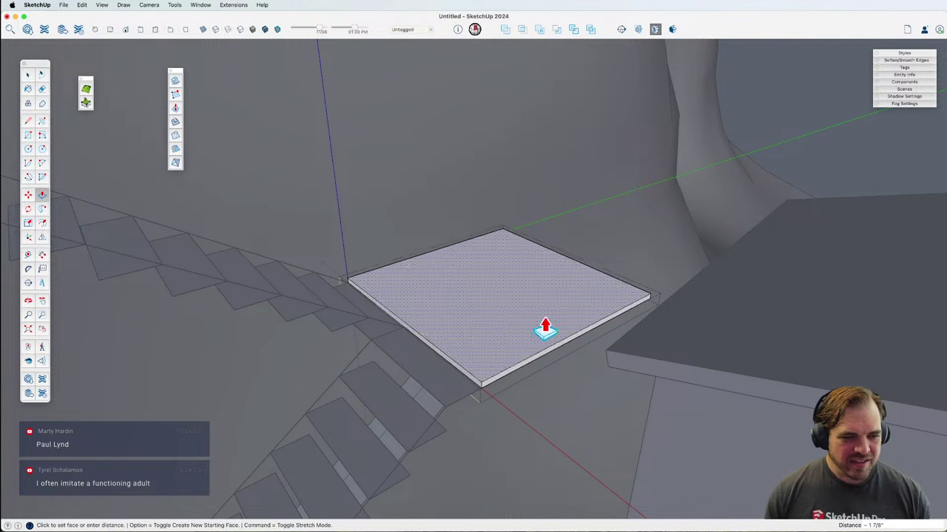
pyautogui.click(545, 327)
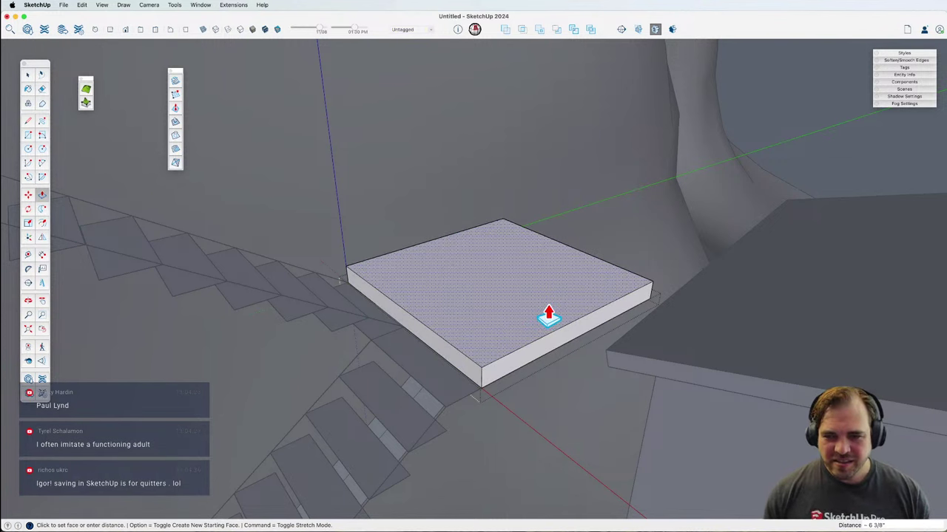
pyautogui.write('6')
pyautogui.press('Return')
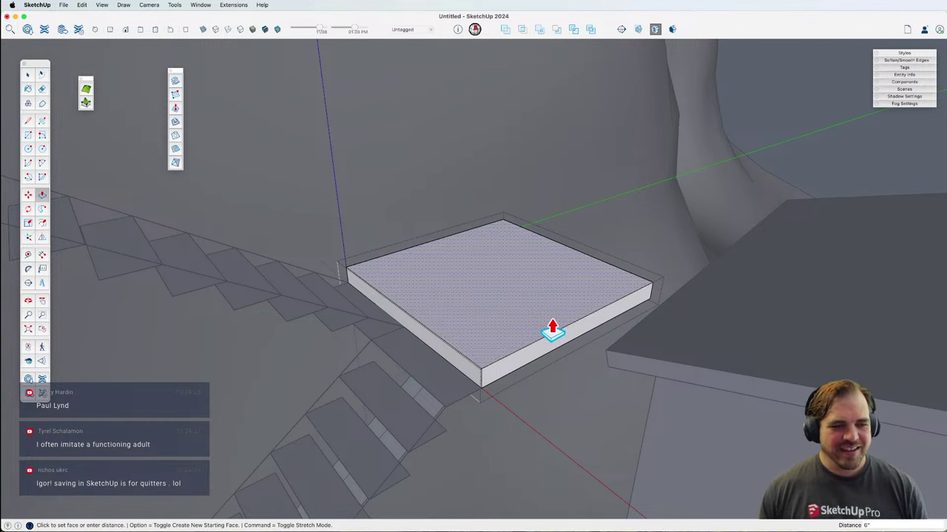
pyautogui.scroll(-10, 553, 331)
pyautogui.press('space')
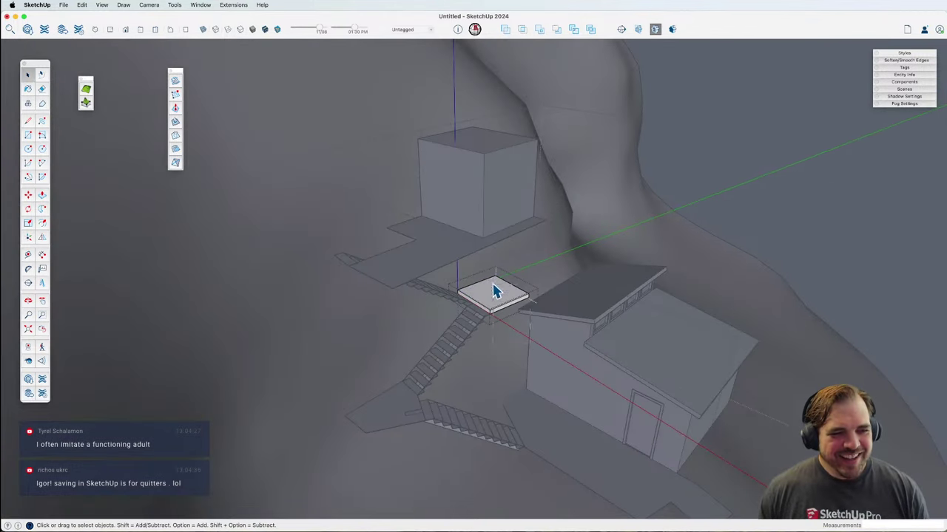
pyautogui.press('Escape')
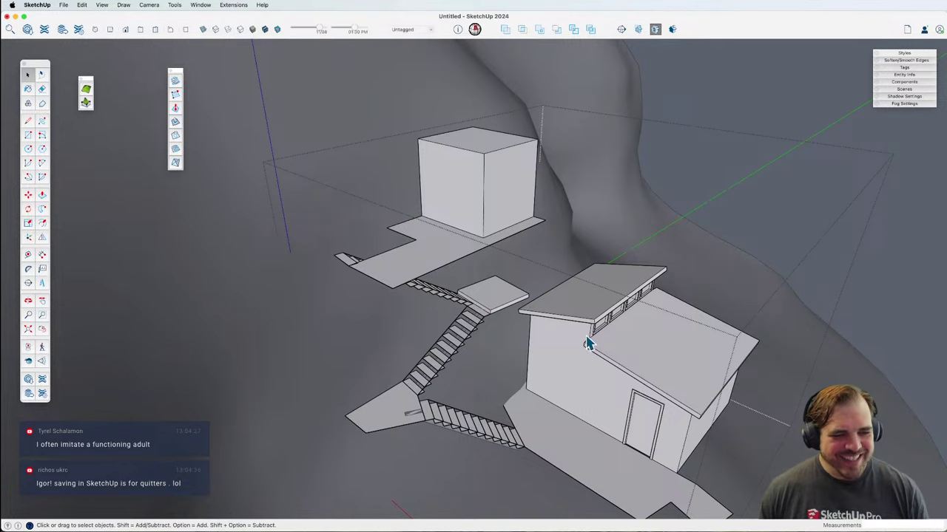
# Step: Push/Pull the deck face in front of the house's door downward by 6"
pyautogui.moveTo(539, 311); pyautogui.dragTo(541, 351, button='middle')
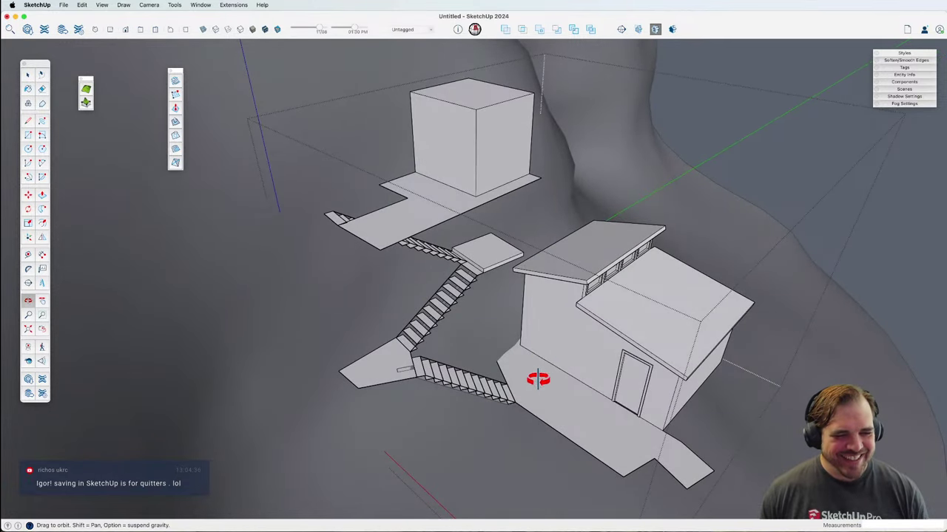
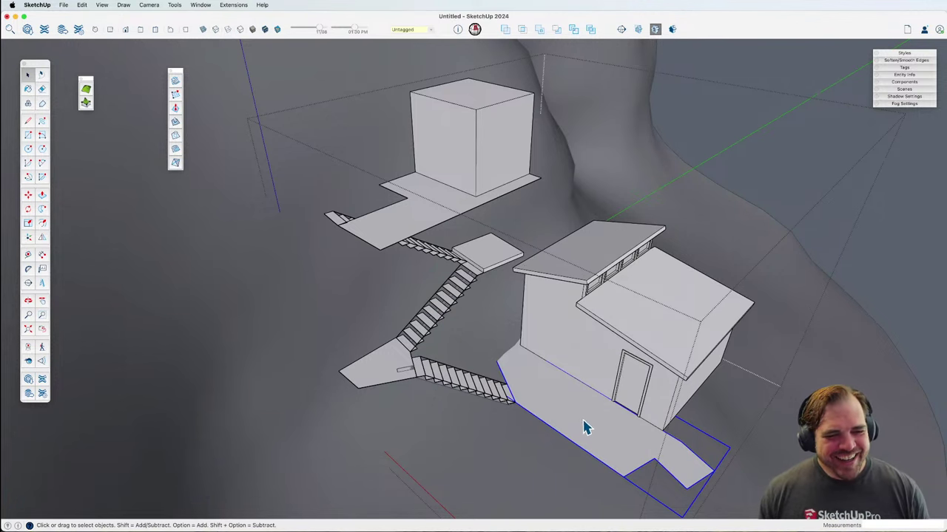
pyautogui.click(596, 438)
pyautogui.scroll(5, 613, 451)
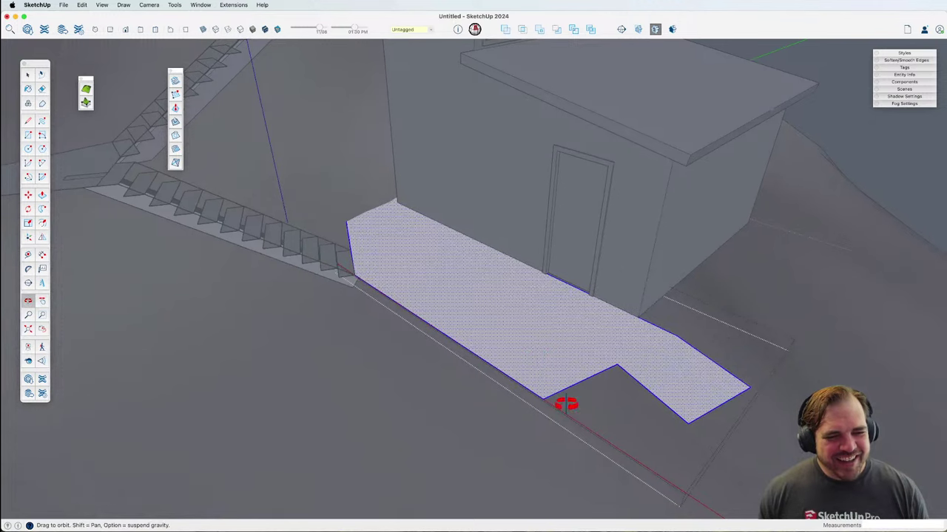
pyautogui.press('p')
pyautogui.click(566, 386)
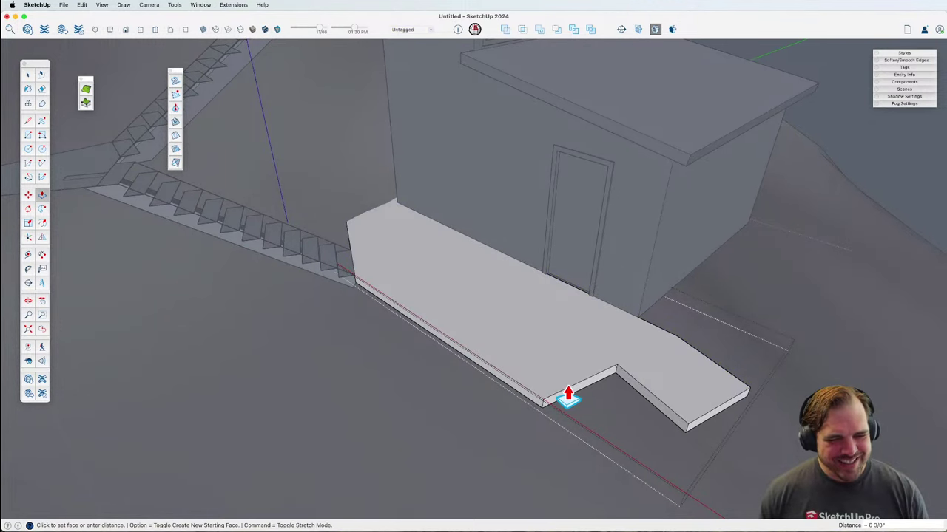
pyautogui.click(568, 397)
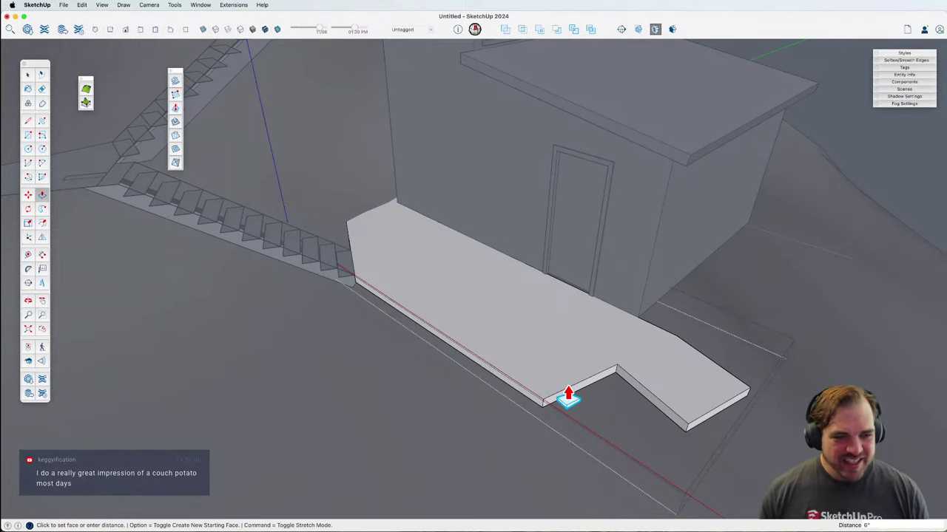
# Step: Extend the deck slab 15' to the house's far rear corner, and pull its rear edge out another 6"
pyautogui.moveTo(629, 370); pyautogui.dragTo(364, 327, button='middle')
pyautogui.moveTo(347, 337); pyautogui.dragTo(318, 338, button='middle')
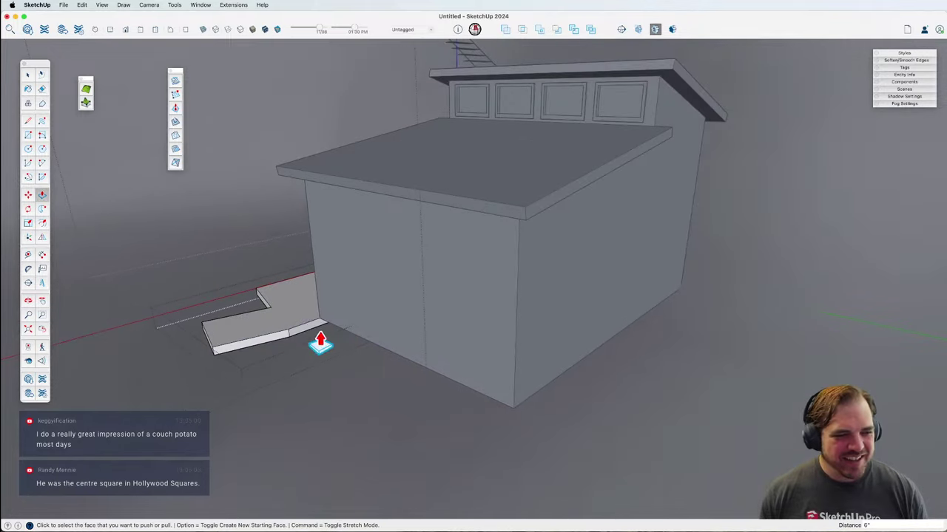
pyautogui.click(531, 406)
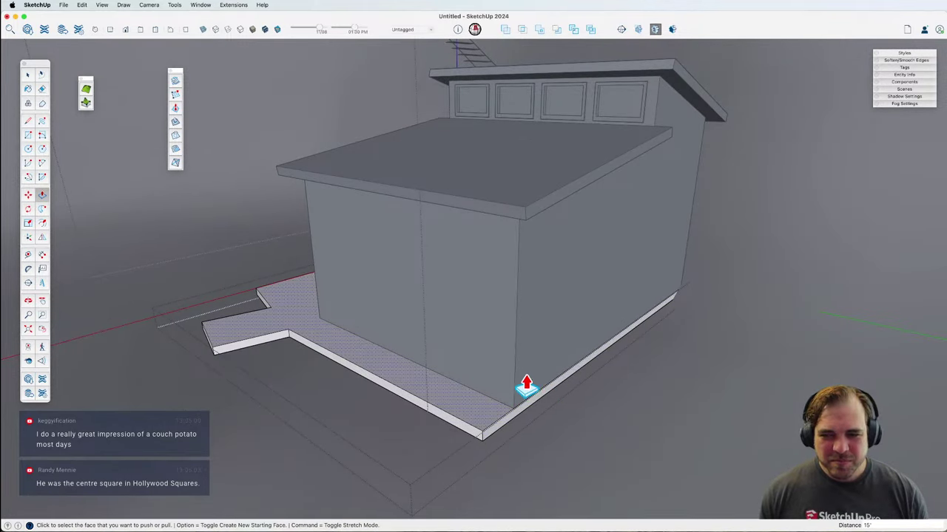
pyautogui.scroll(3, 522, 421)
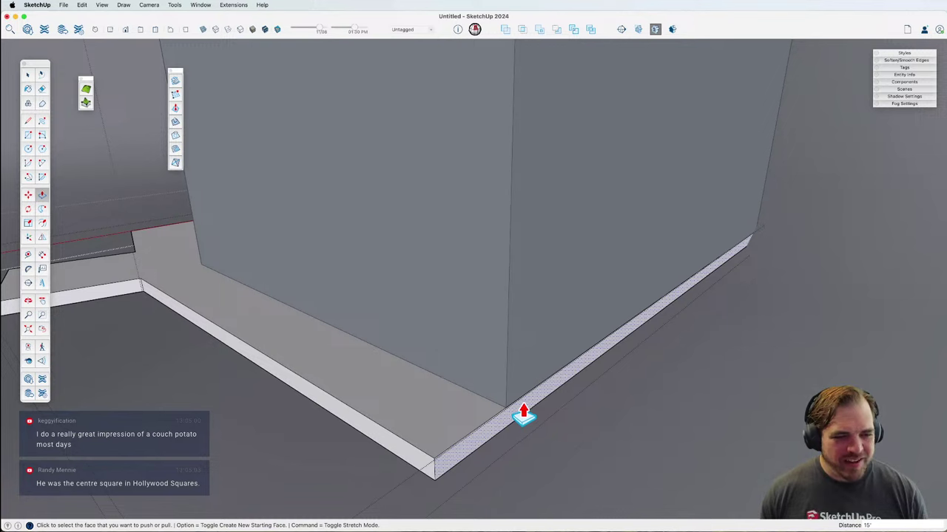
pyautogui.click(523, 416)
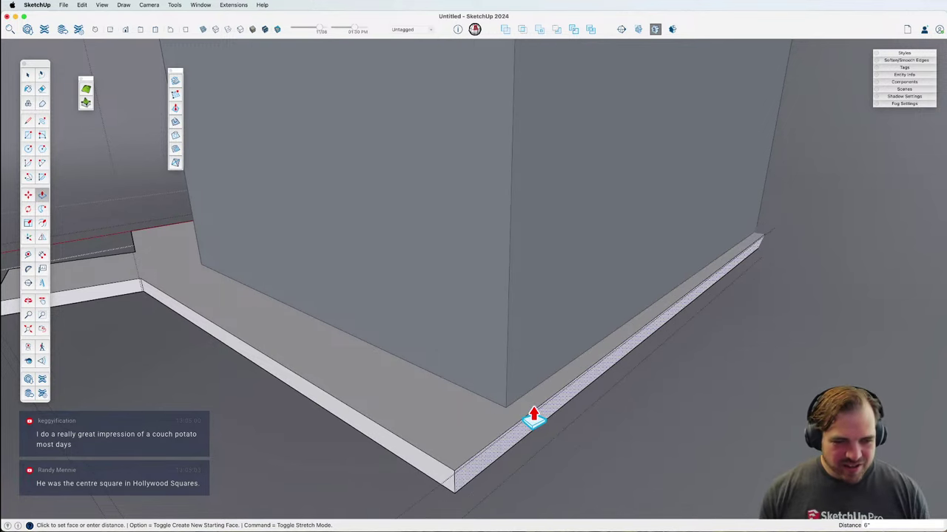
# Step: Place a guide line on the slab parallel to the house's end wall, 6" out from its base
pyautogui.moveTo(533, 416); pyautogui.dragTo(646, 449, button='middle')
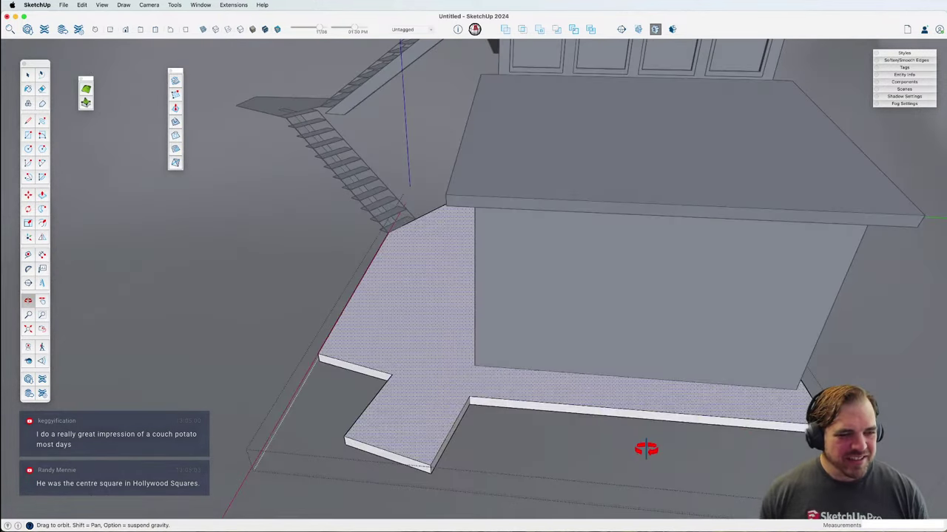
pyautogui.scroll(2, 551, 402)
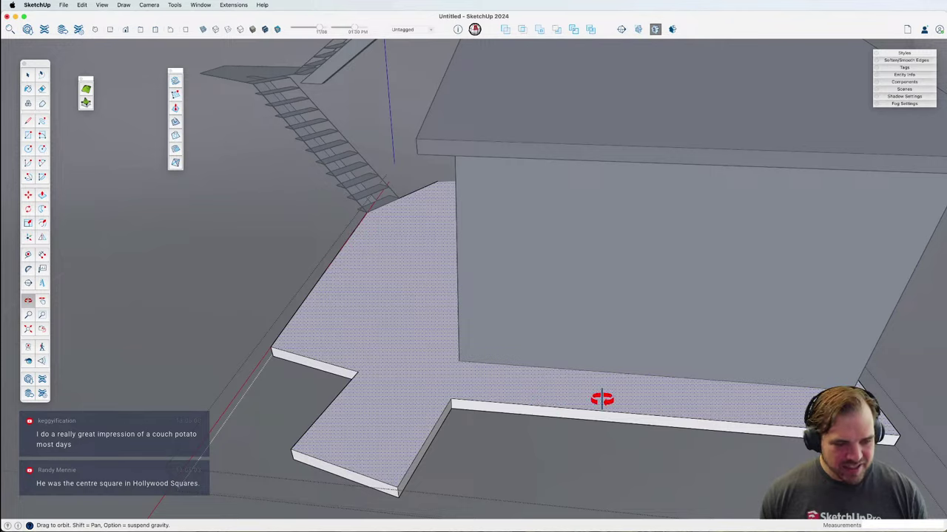
pyautogui.moveTo(602, 397); pyautogui.dragTo(422, 380, button='middle')
pyautogui.press('t')
pyautogui.click(452, 368)
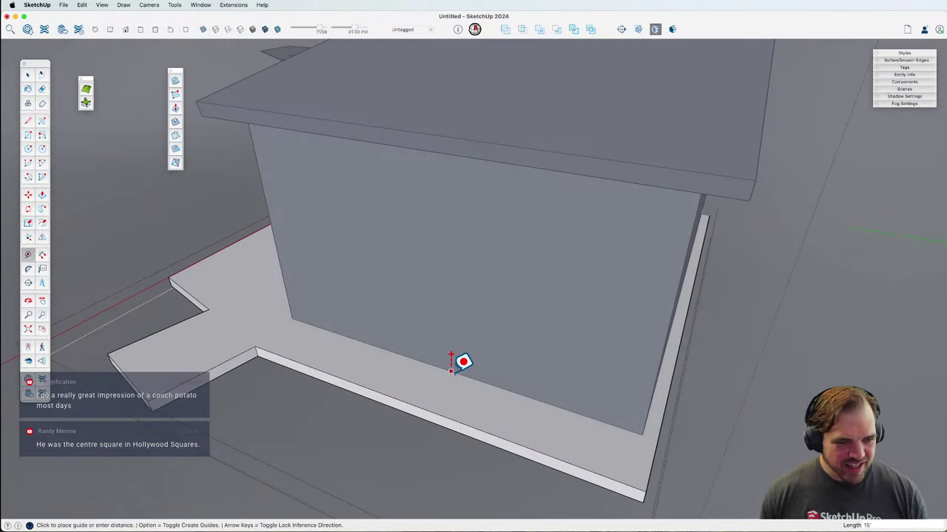
pyautogui.click(447, 377)
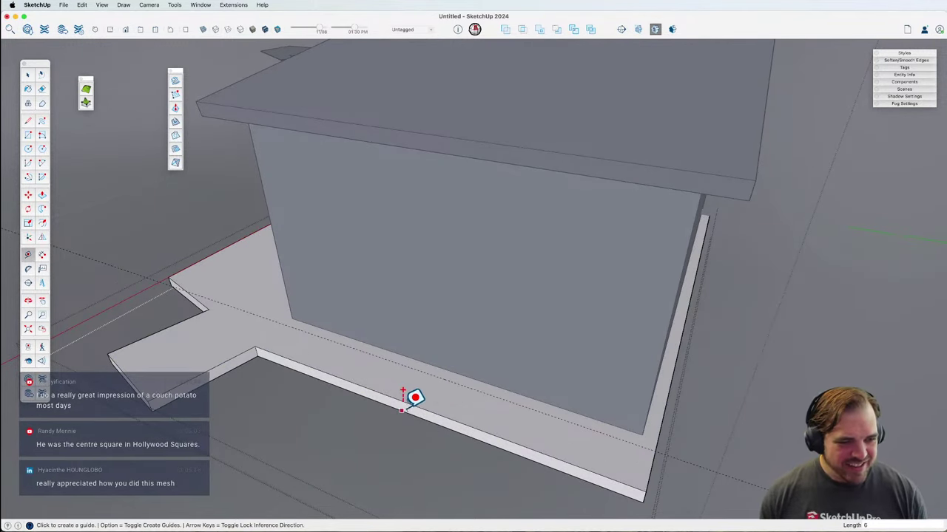
# Step: Push the slab's long side face in to the guide beside the end wall, and erase the guide
pyautogui.press('p')
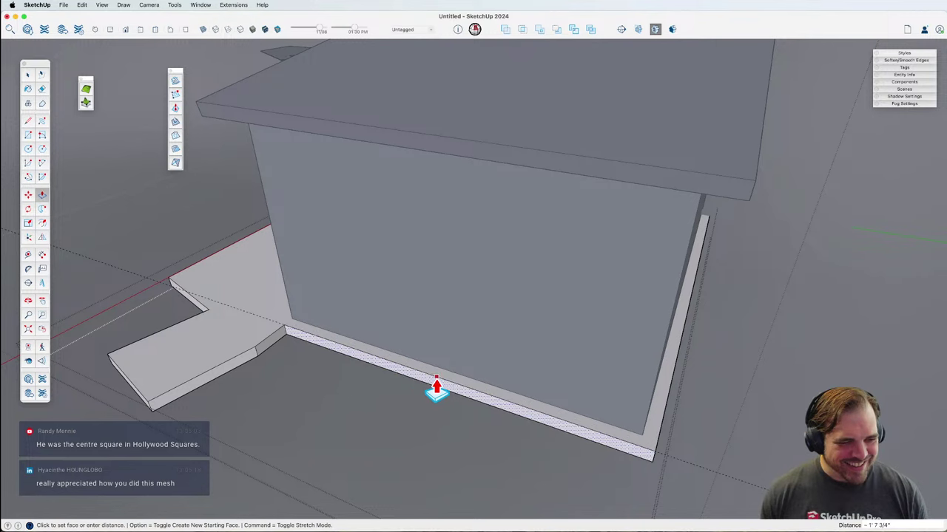
pyautogui.click(438, 390)
pyautogui.scroll(-5, 644, 434)
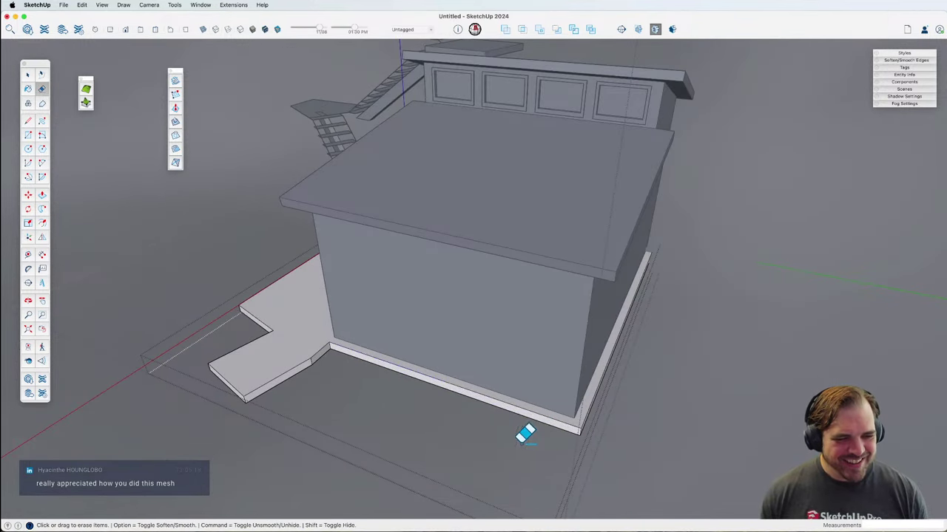
pyautogui.press('space')
pyautogui.moveTo(481, 443); pyautogui.dragTo(488, 391, button='middle')
pyautogui.moveTo(659, 402); pyautogui.dragTo(729, 200, button='middle')
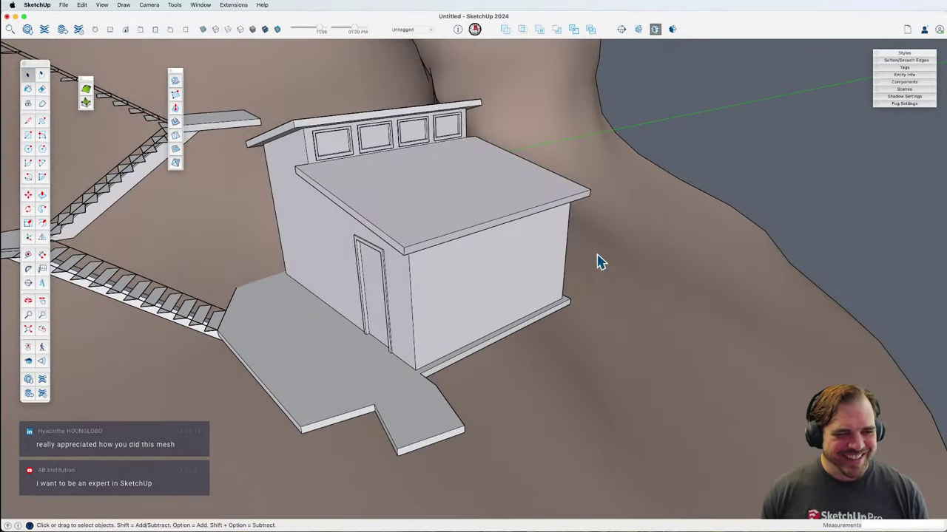
pyautogui.moveTo(527, 303); pyautogui.dragTo(562, 362, button='middle')
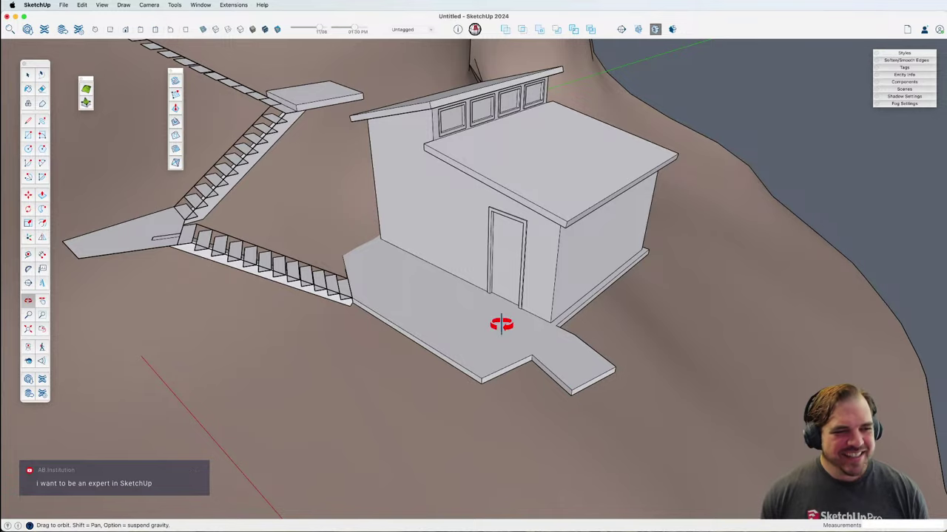
pyautogui.press('space')
pyautogui.press('super+a')
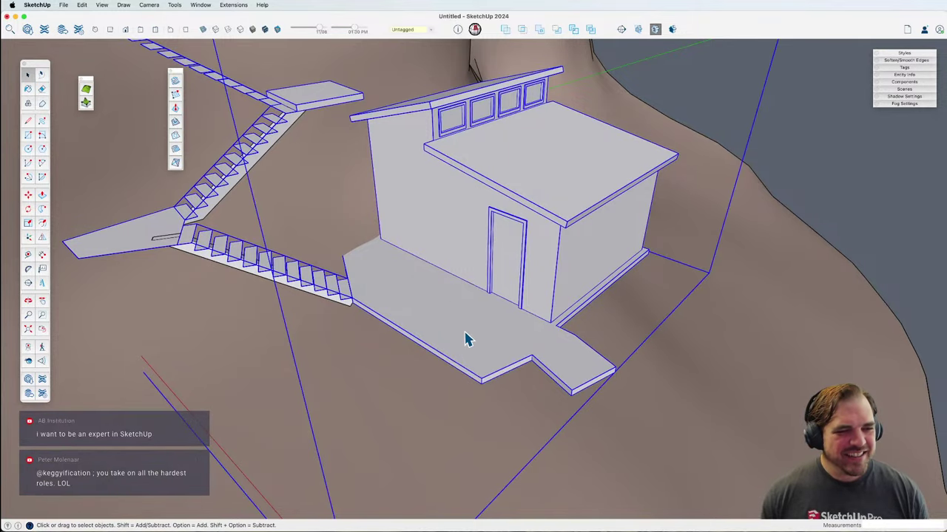
pyautogui.moveTo(465, 338); pyautogui.dragTo(393, 313, button='middle')
pyautogui.press('super+shift+a')
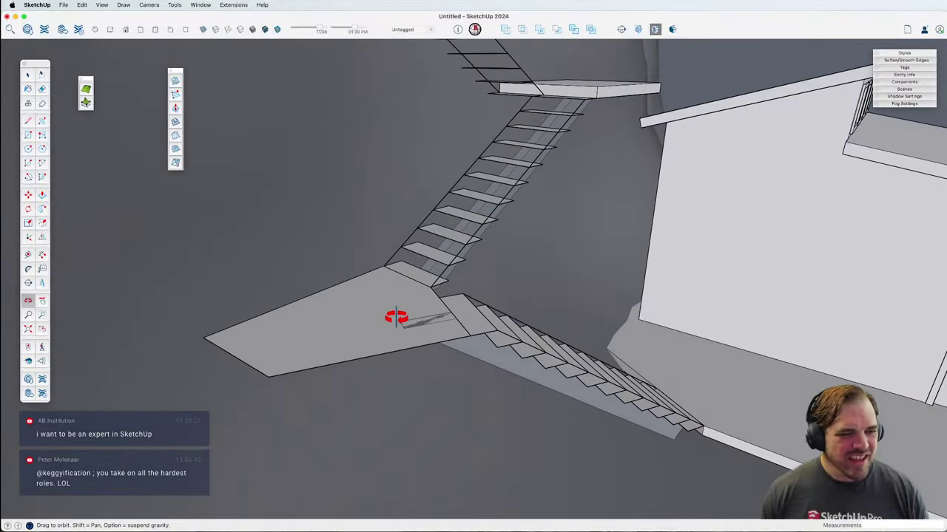
# Step: Open the angled landing between the two lower stair flights and Push/Pull it down to a 6" thickness
pyautogui.press('p')
pyautogui.press('space')
pyautogui.doubleClick(386, 350)
pyautogui.press('p')
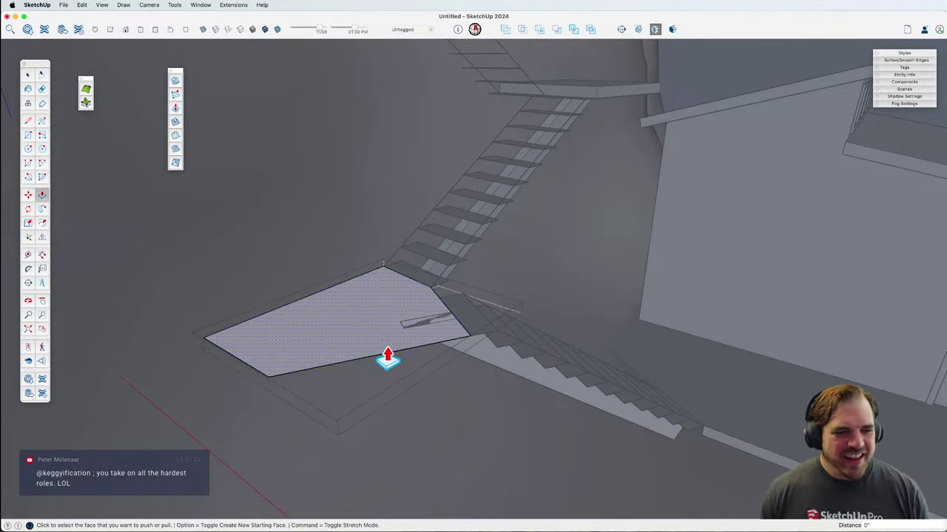
pyautogui.click(386, 358)
pyautogui.write('6')
pyautogui.press('Return')
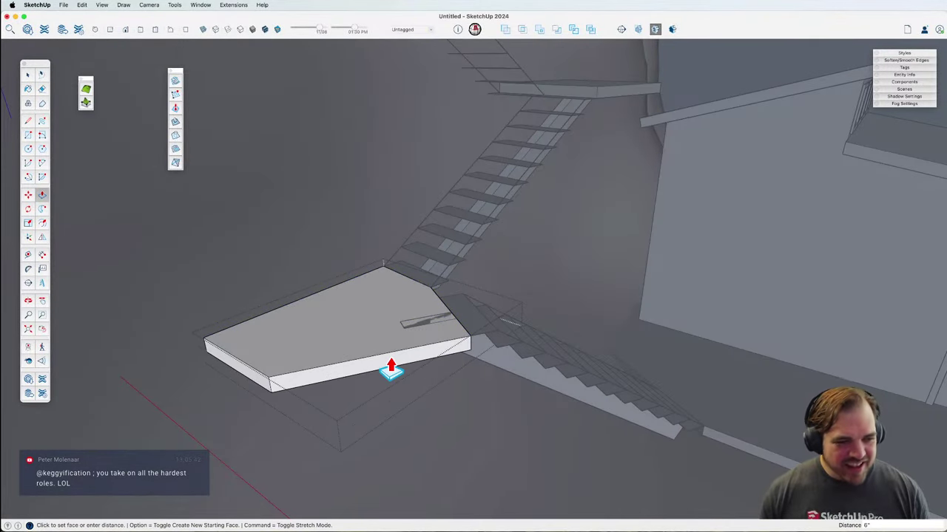
pyautogui.press('space')
pyautogui.click(474, 407)
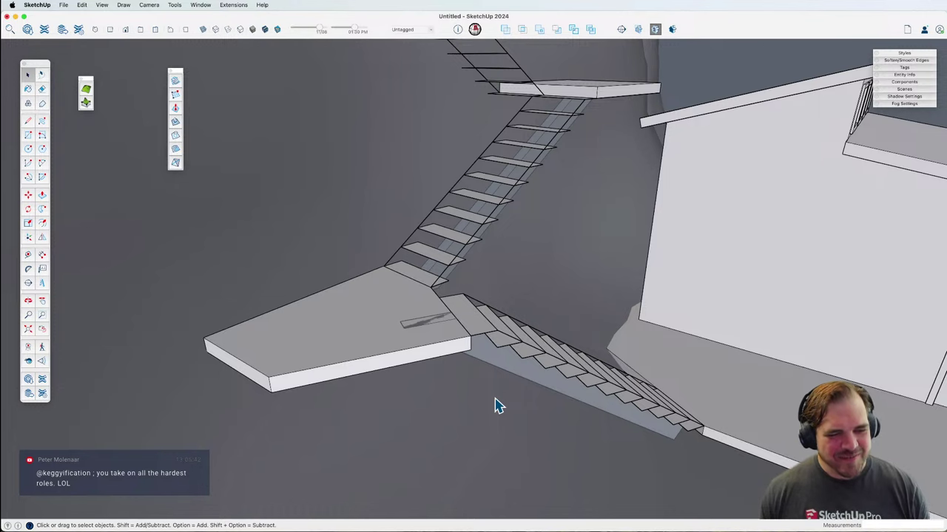
# Step: Open a tread component in the lowest stair flight and Push/Pull it down to a 1 1/2" thickness
pyautogui.scroll(-5, 525, 346)
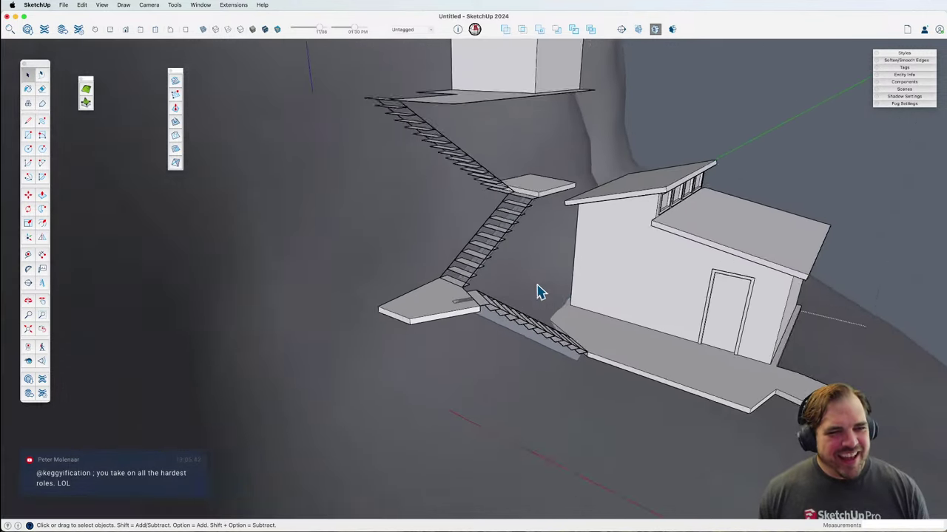
pyautogui.moveTo(535, 289); pyautogui.dragTo(518, 313, button='middle')
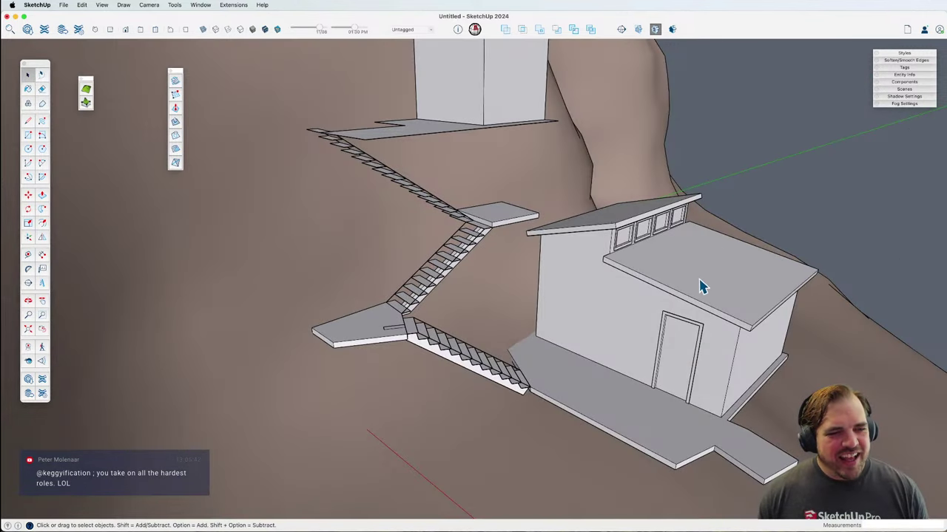
pyautogui.scroll(4, 558, 380)
pyautogui.moveTo(503, 390); pyautogui.dragTo(554, 333, button='middle')
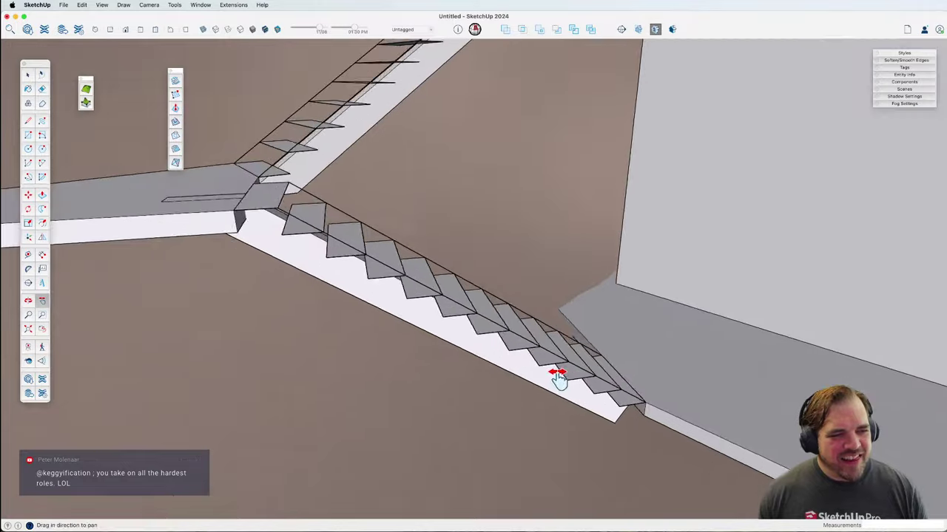
pyautogui.moveTo(554, 333); pyautogui.dragTo(448, 423)
pyautogui.press('space')
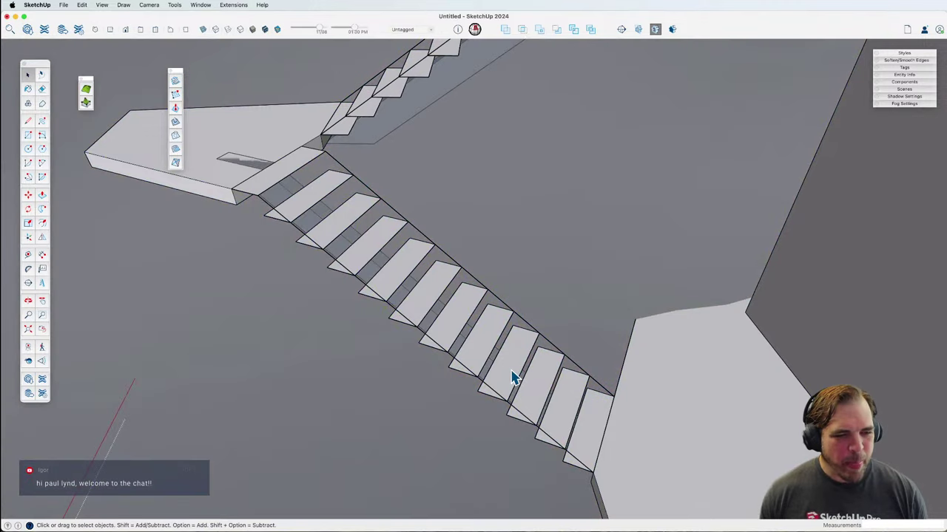
pyautogui.click(510, 374)
pyautogui.doubleClick(512, 375)
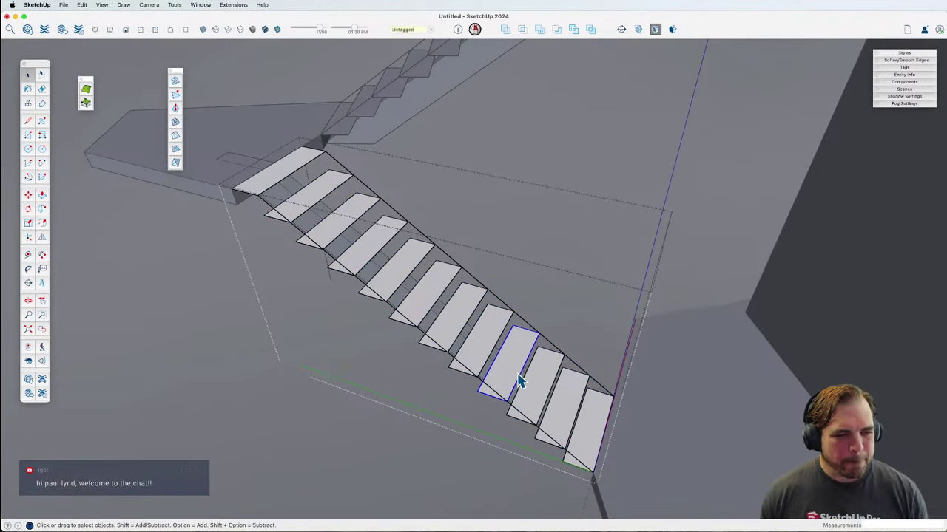
pyautogui.scroll(5, 520, 381)
pyautogui.moveTo(511, 370)
pyautogui.mouseDown(button='middle')
pyautogui.moveTo(533, 363)
pyautogui.moveTo(519, 276)
pyautogui.mouseUp(button='middle')
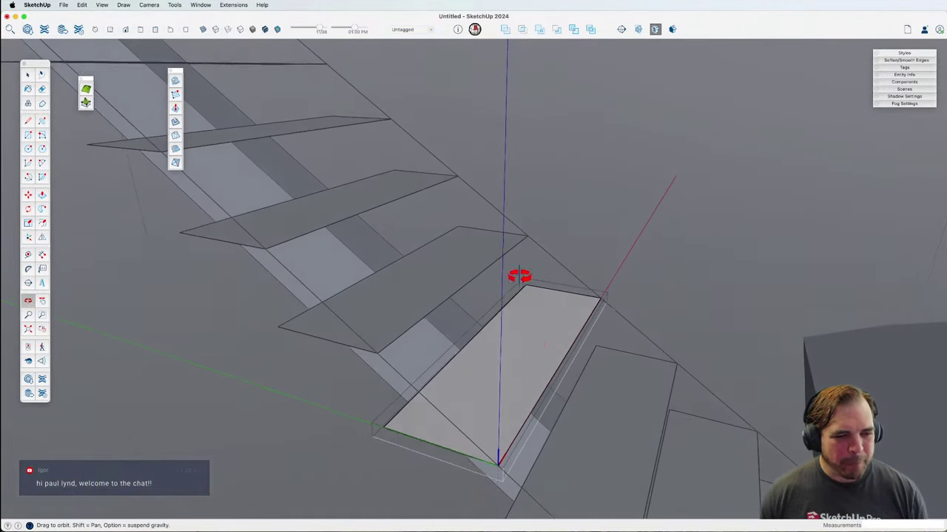
pyautogui.press('p')
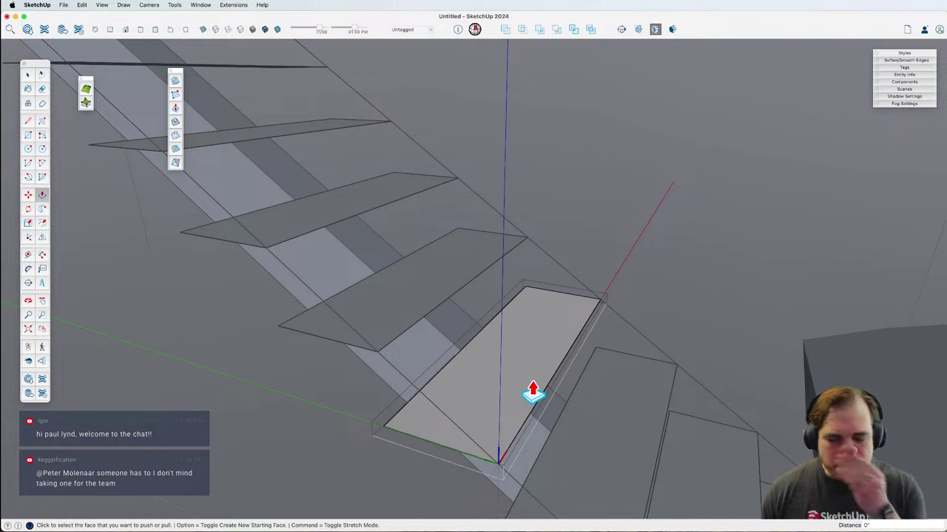
pyautogui.moveTo(537, 387); pyautogui.dragTo(507, 321, button='middle')
pyautogui.scroll(6, 550, 348)
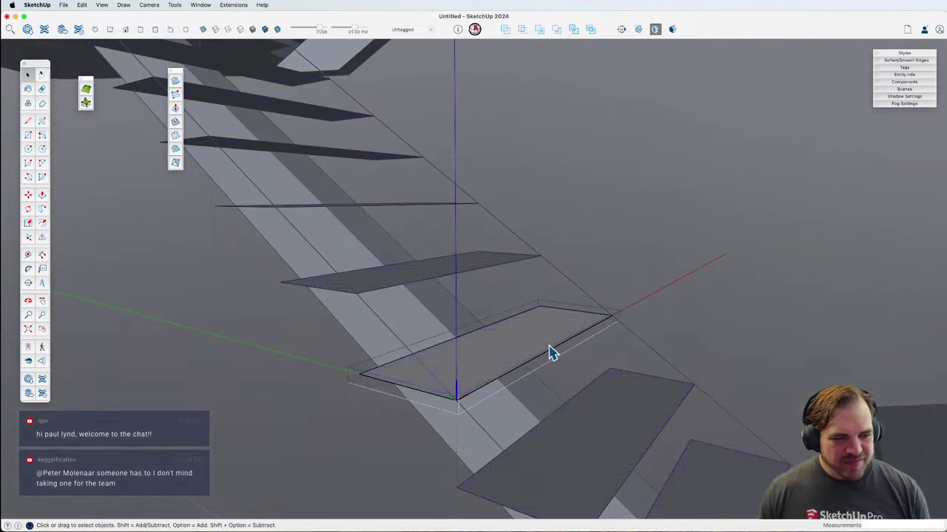
pyautogui.click(555, 344)
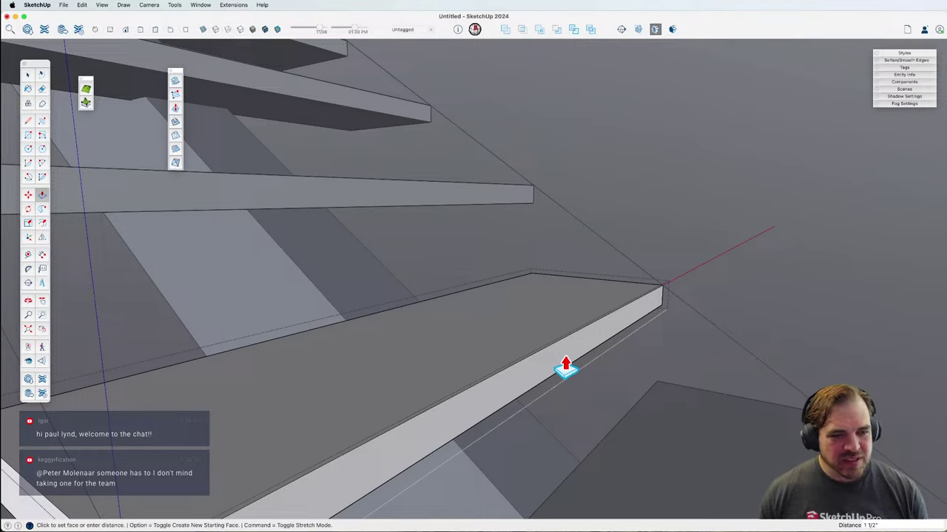
# Step: Draw a short diagonal line across the lower front corner of the tread's end face to bevel its lower front edge
pyautogui.scroll(-5, 566, 368)
pyautogui.moveTo(528, 321); pyautogui.dragTo(516, 372, button='middle')
pyautogui.scroll(5, 516, 372)
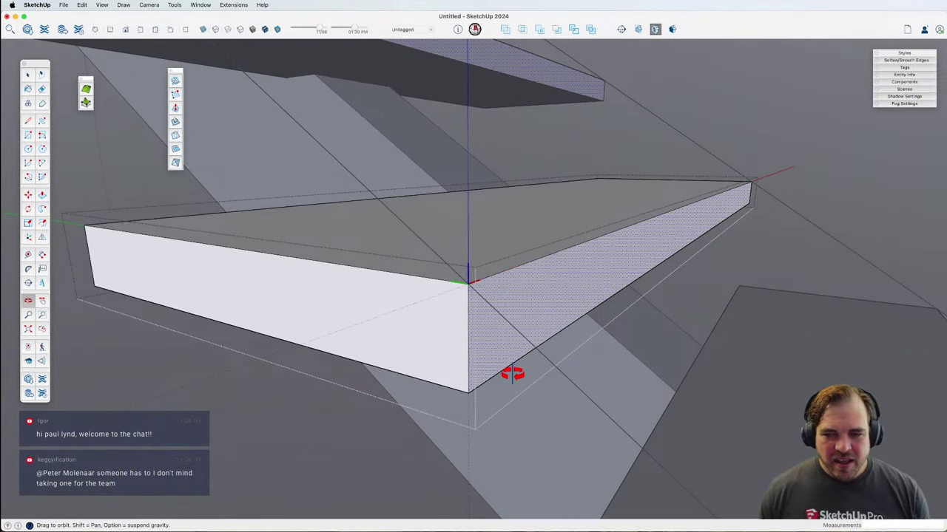
pyautogui.scroll(-5, 513, 373)
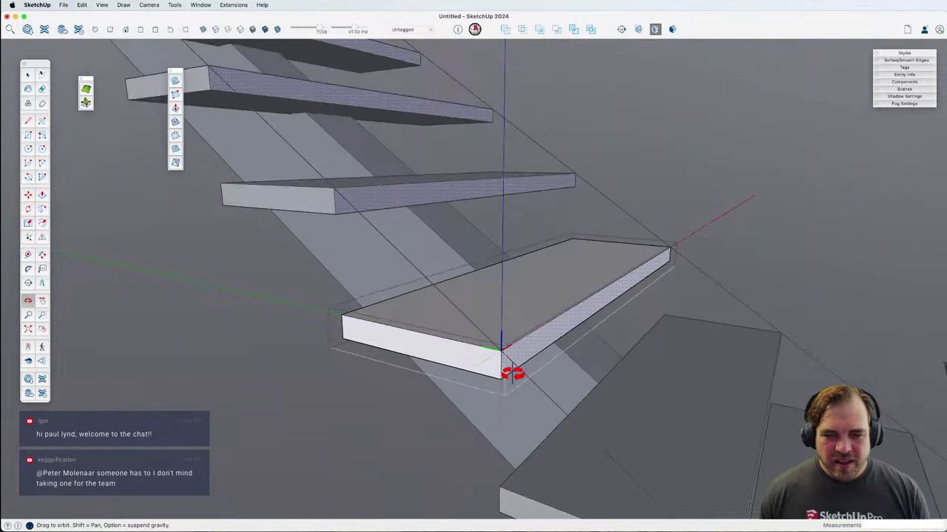
pyautogui.moveTo(509, 372); pyautogui.dragTo(490, 348, button='middle')
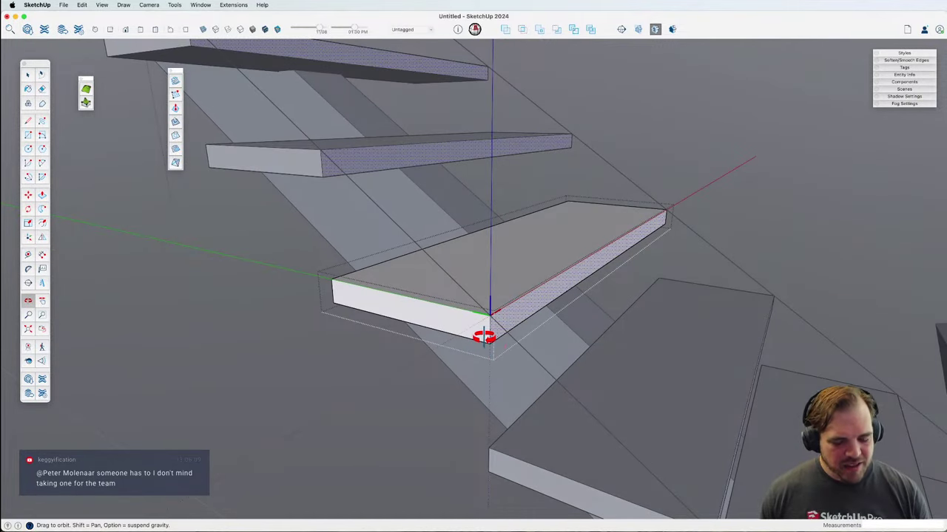
pyautogui.press('l')
pyautogui.scroll(3, 488, 327)
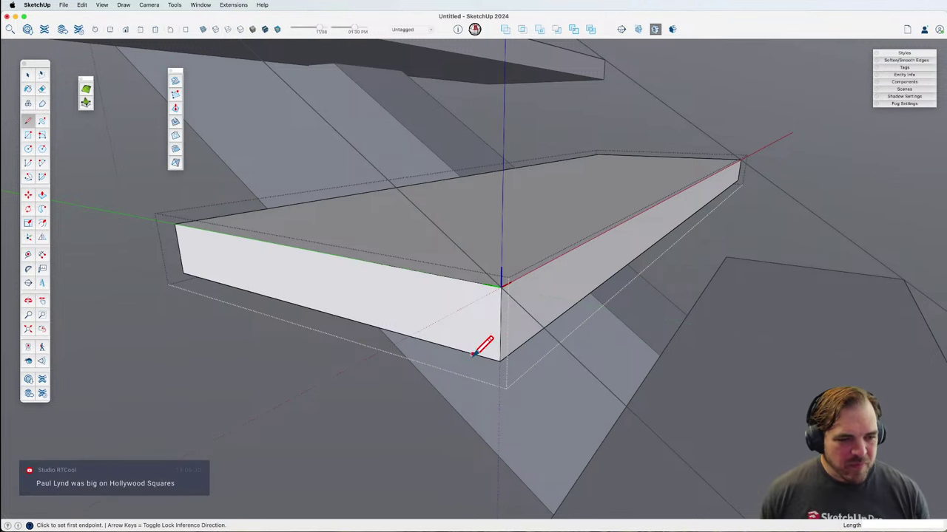
pyautogui.click(474, 354)
pyautogui.click(500, 342)
pyautogui.press('space')
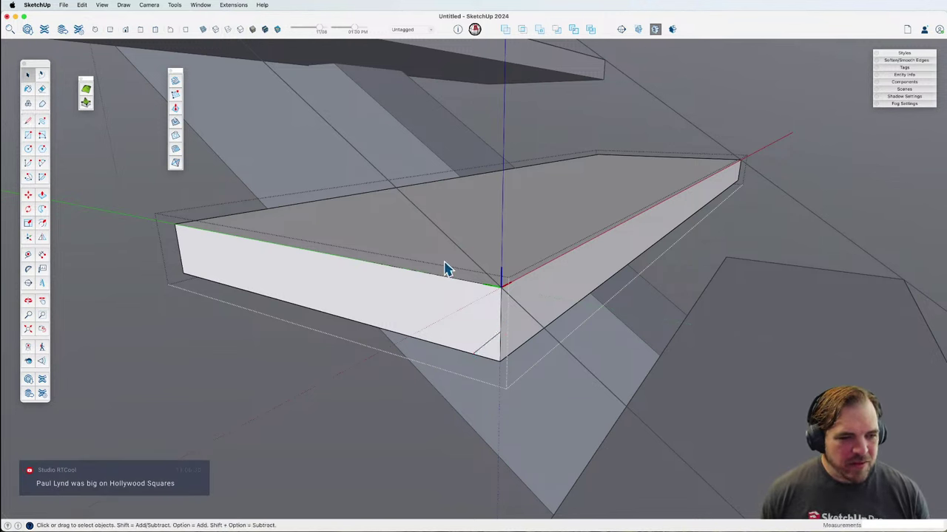
pyautogui.moveTo(487, 344); pyautogui.dragTo(513, 383, button='middle')
pyautogui.scroll(-5, 496, 358)
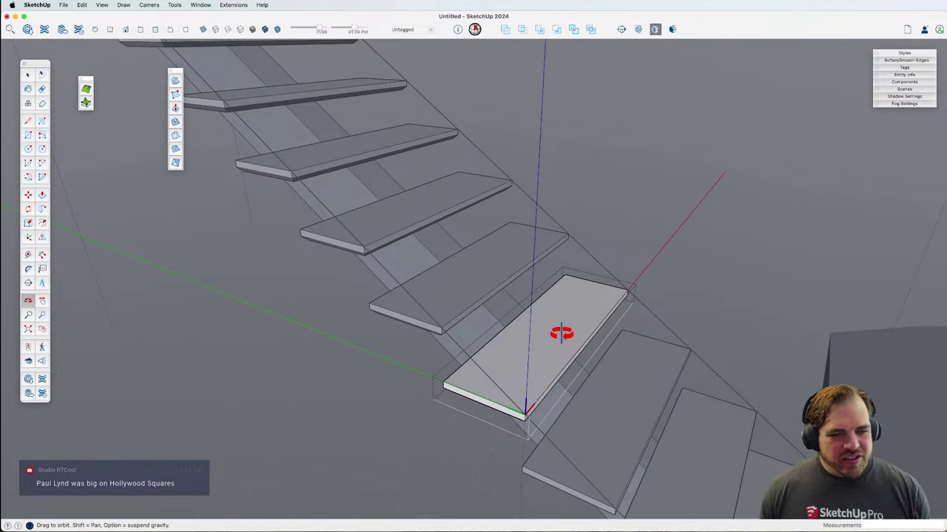
# Step: Close the tread component and the lowest stair flight, returning to the whole model
pyautogui.scroll(-5, 562, 331)
pyautogui.moveTo(570, 348); pyautogui.dragTo(520, 312, button='middle')
pyautogui.scroll(3, 518, 318)
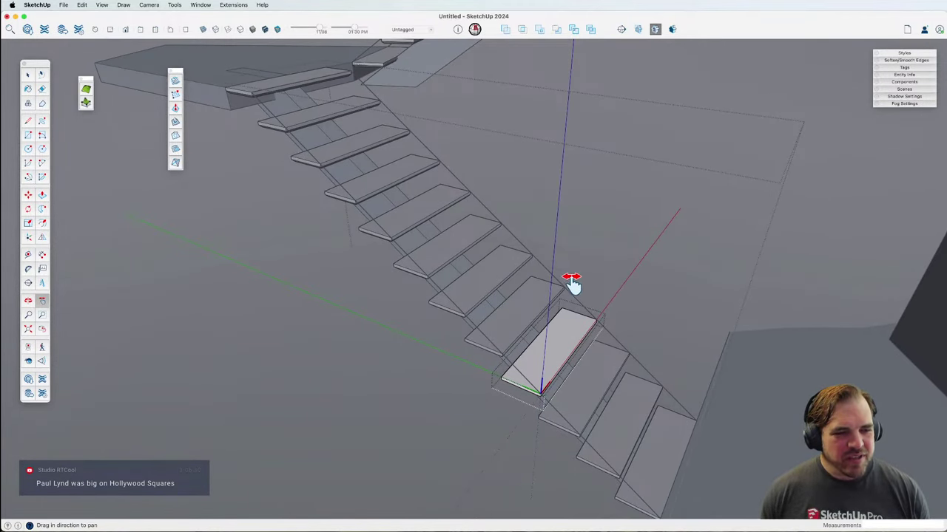
pyautogui.press('Escape')
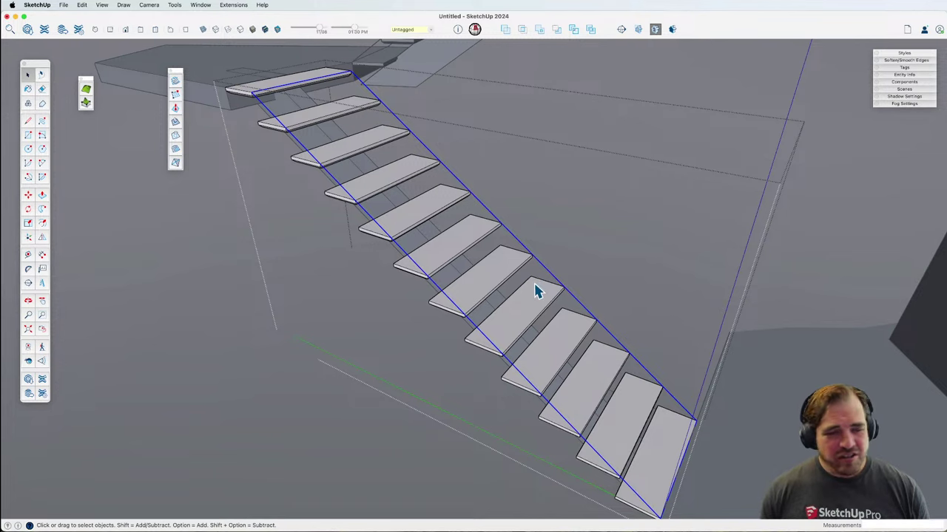
pyautogui.scroll(-5, 538, 289)
pyautogui.moveTo(541, 292); pyautogui.dragTo(599, 290, button='middle')
pyautogui.click(660, 265)
# Step: Place a guide line 35" directly above the house deck's long front edge
pyautogui.moveTo(519, 250); pyautogui.dragTo(633, 355, button='middle')
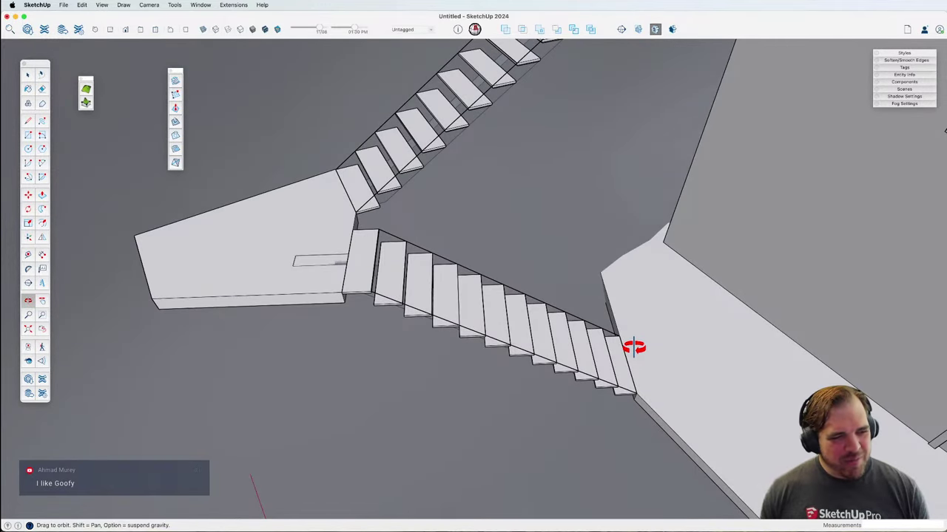
pyautogui.scroll(-3, 672, 380)
pyautogui.keyDown('shift'); pyautogui.moveTo(672, 380); pyautogui.dragTo(594, 312, button='middle'); pyautogui.keyUp('shift')
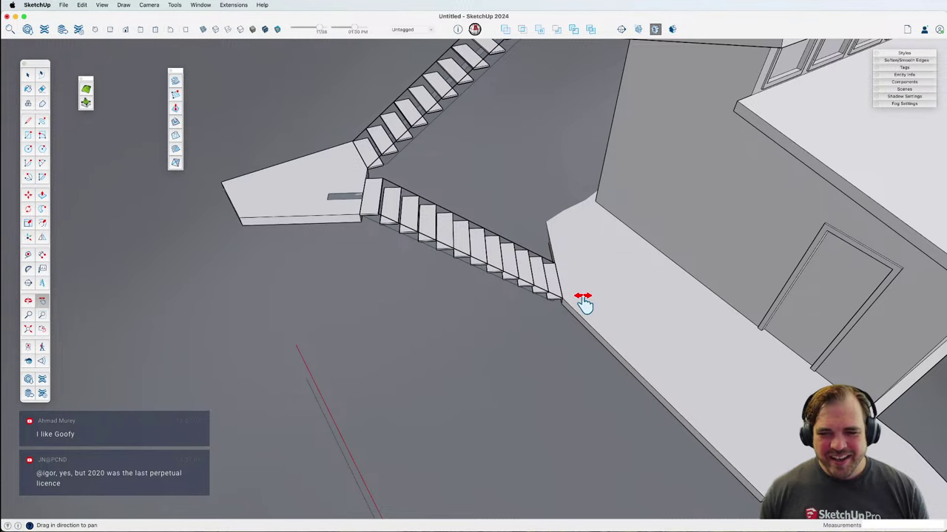
pyautogui.scroll(-5, 583, 303)
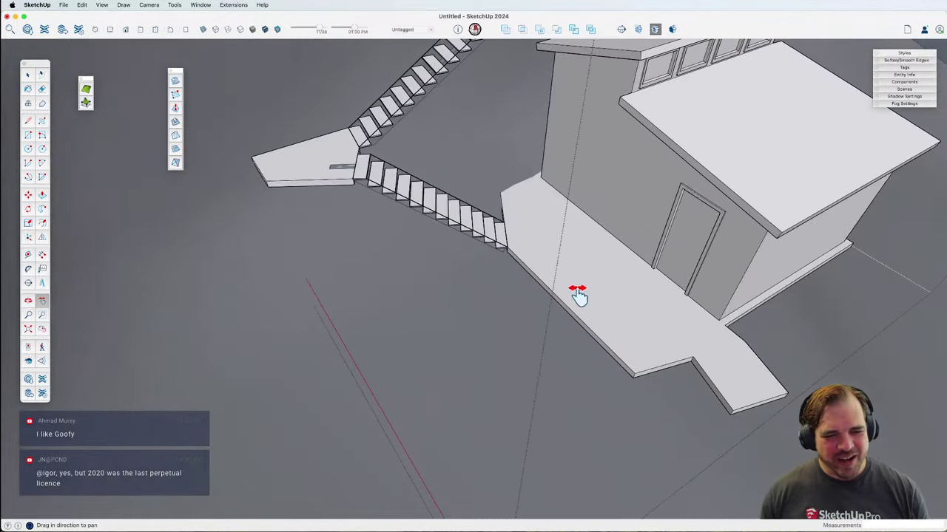
pyautogui.scroll(3, 615, 348)
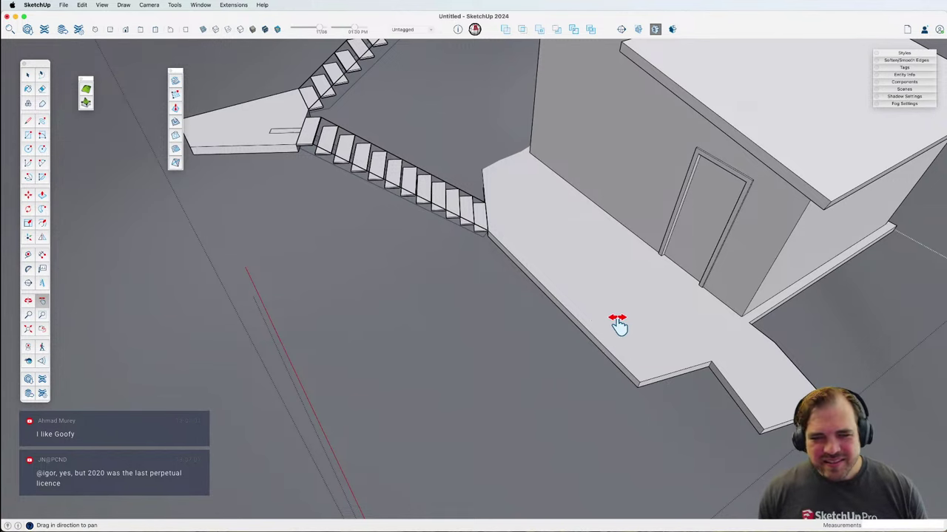
pyautogui.scroll(3, 600, 323)
pyautogui.moveTo(600, 323)
pyautogui.mouseDown(button='middle')
pyautogui.moveTo(619, 298)
pyautogui.moveTo(603, 285)
pyautogui.mouseUp(button='middle')
pyautogui.press('t')
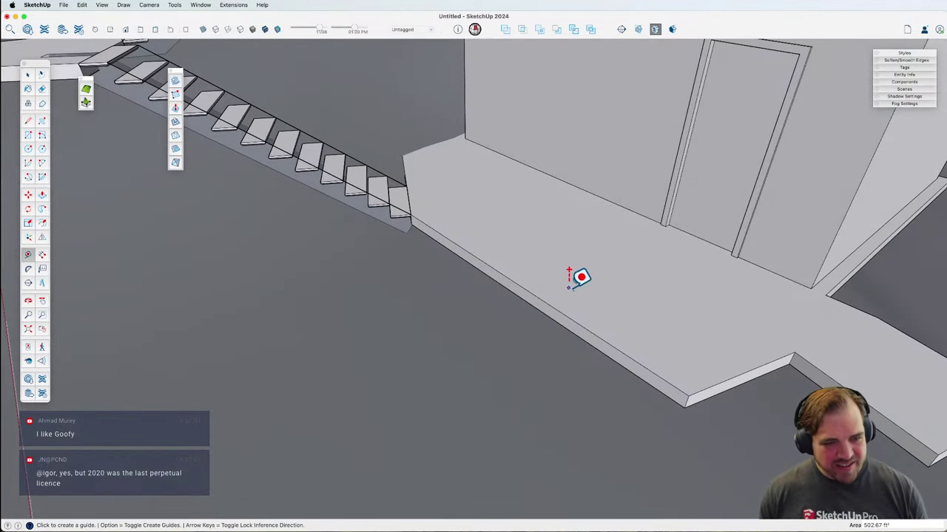
pyautogui.click(562, 314)
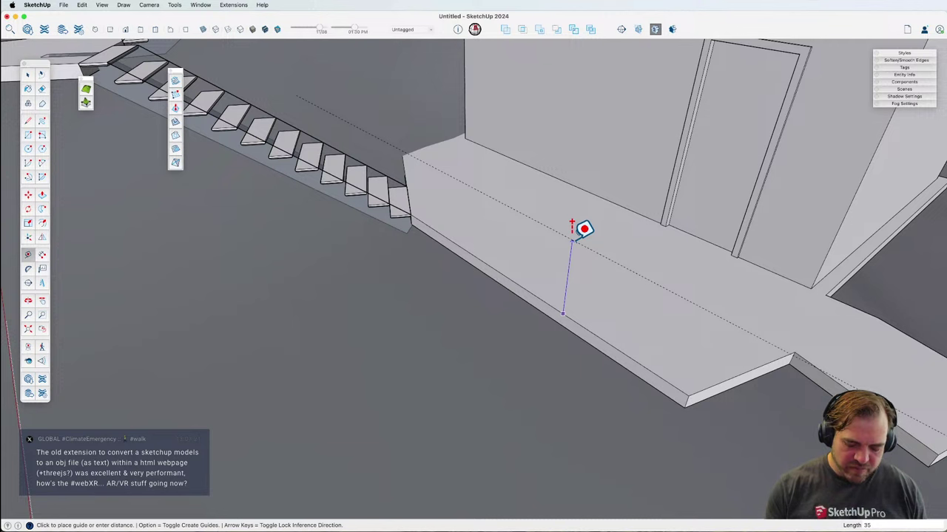
pyautogui.press('Return')
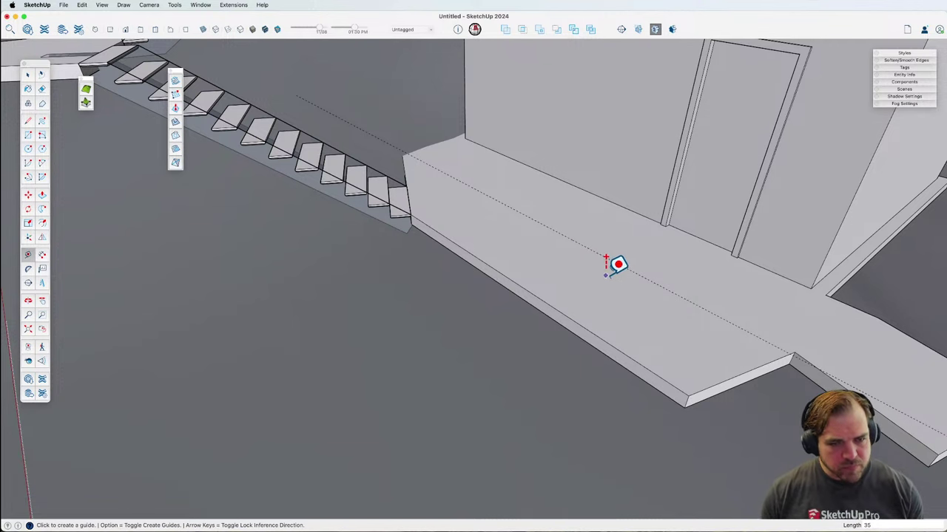
# Step: Draw a vertical four-sided railing panel from the deck's long front edge up to the guide, and erase the guide
pyautogui.moveTo(619, 264); pyautogui.dragTo(571, 321, button='middle')
pyautogui.press('l')
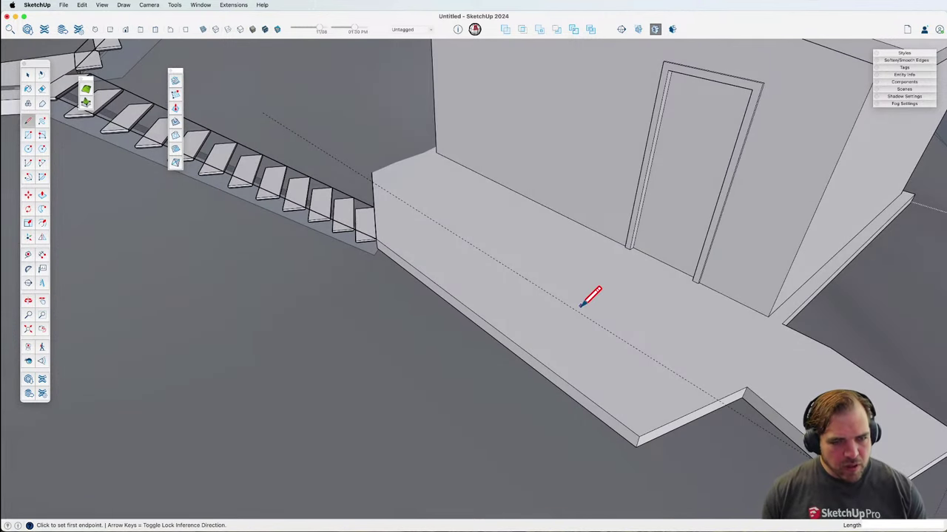
pyautogui.click(579, 312)
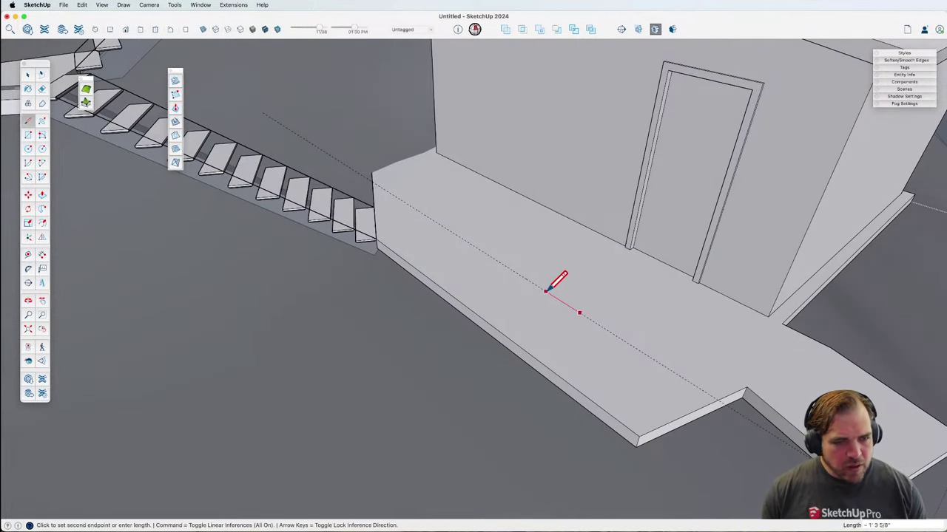
pyautogui.click(503, 265)
pyautogui.click(510, 334)
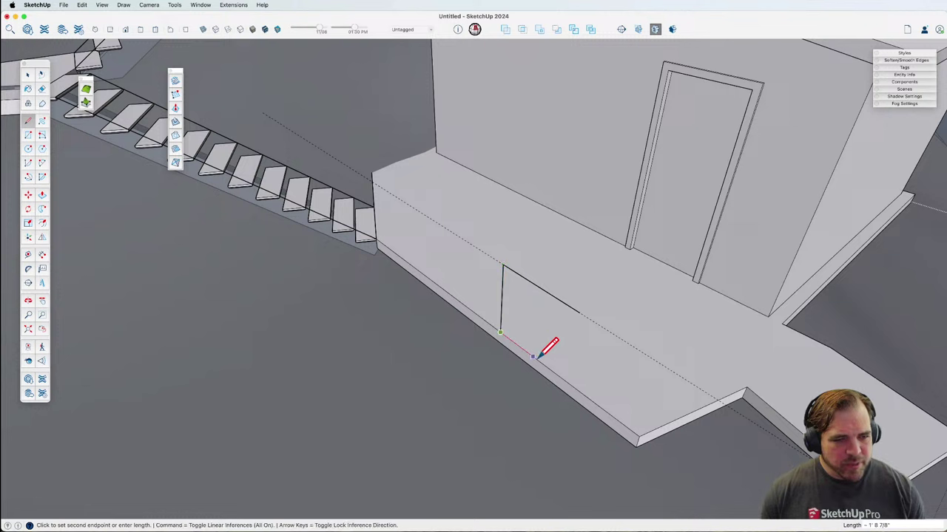
pyautogui.press('Right')
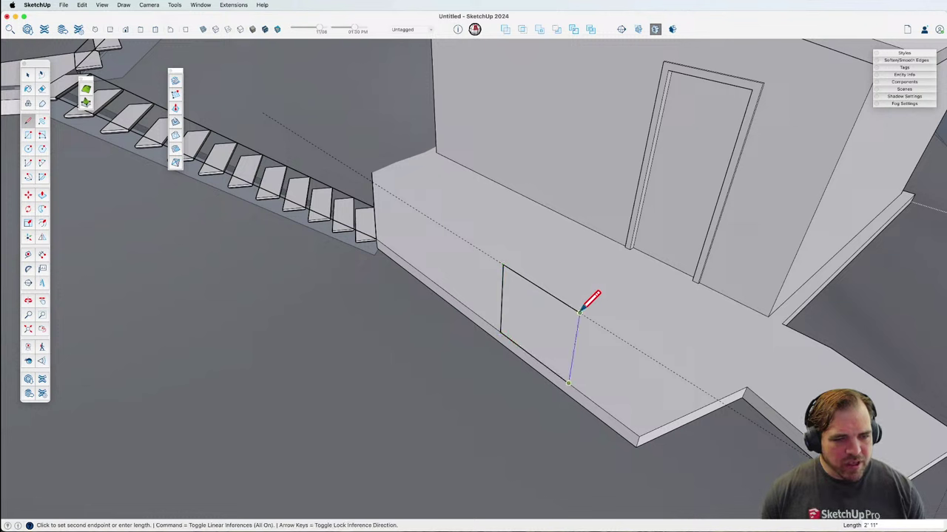
pyautogui.click(581, 312)
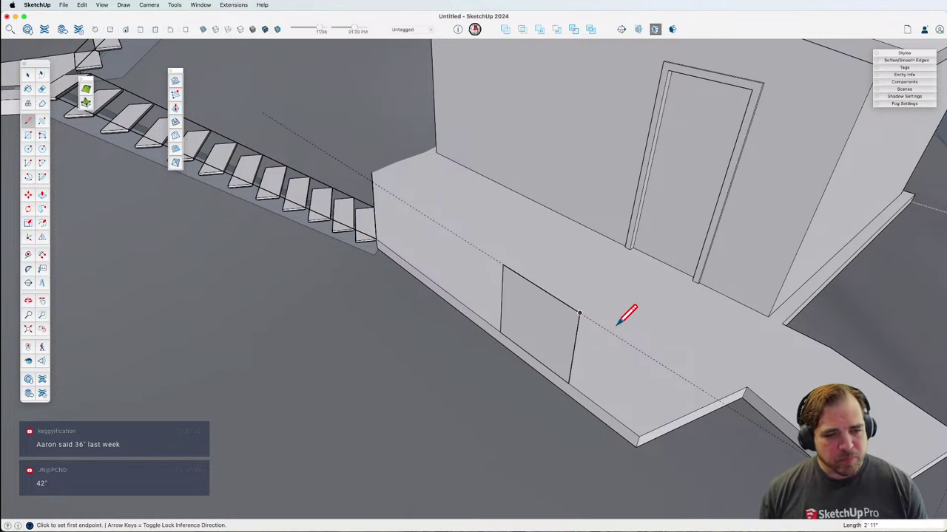
pyautogui.press('e')
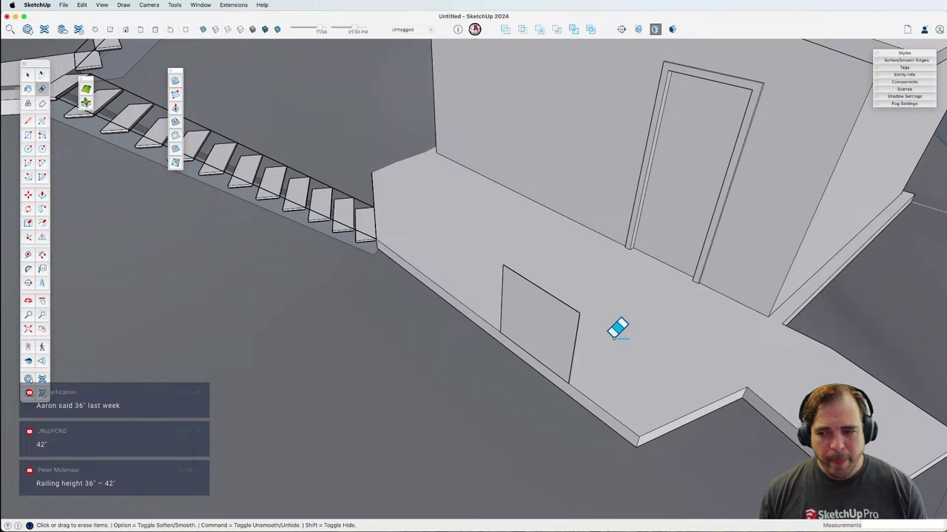
# Step: Offset the railing panel's outline 2" inward to form a frame
pyautogui.press('space')
pyautogui.click(545, 352)
pyautogui.scroll(5, 551, 364)
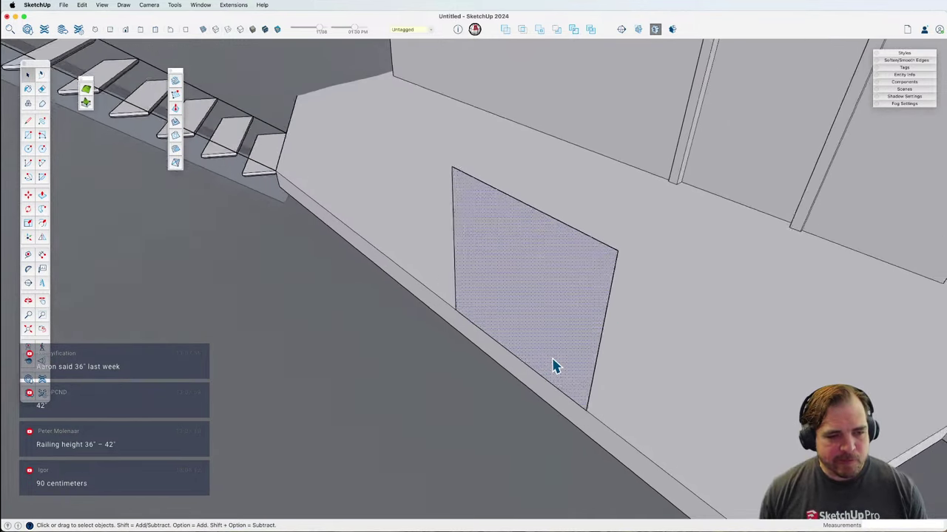
pyautogui.moveTo(532, 370); pyautogui.dragTo(552, 361)
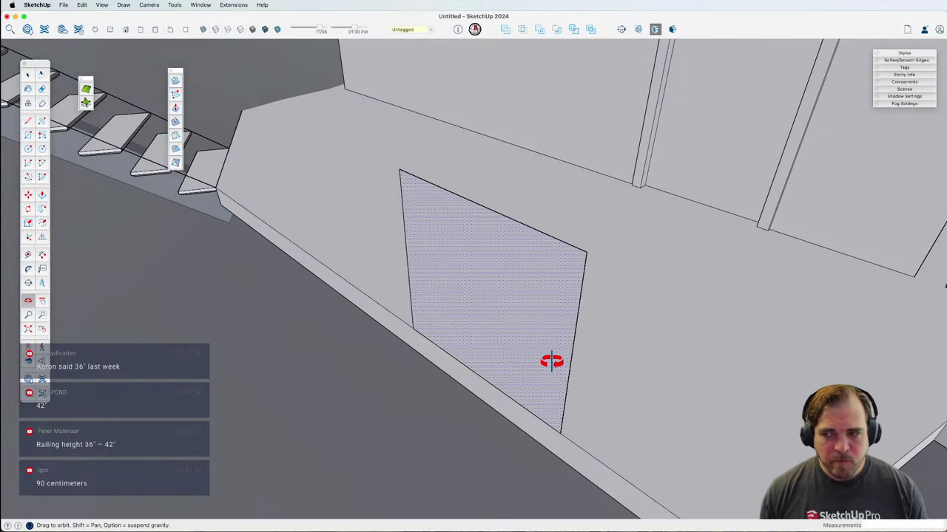
pyautogui.press('f')
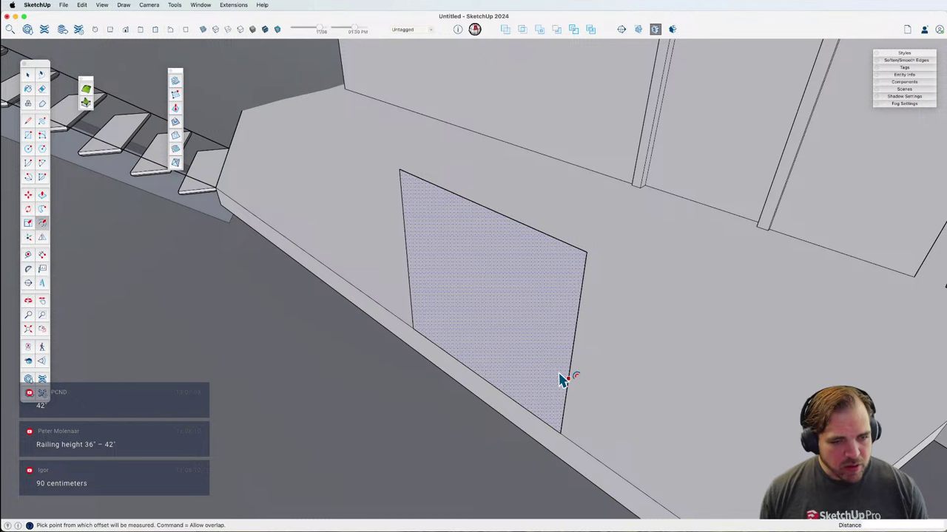
pyautogui.click(560, 377)
pyautogui.write('2')
pyautogui.press('Return')
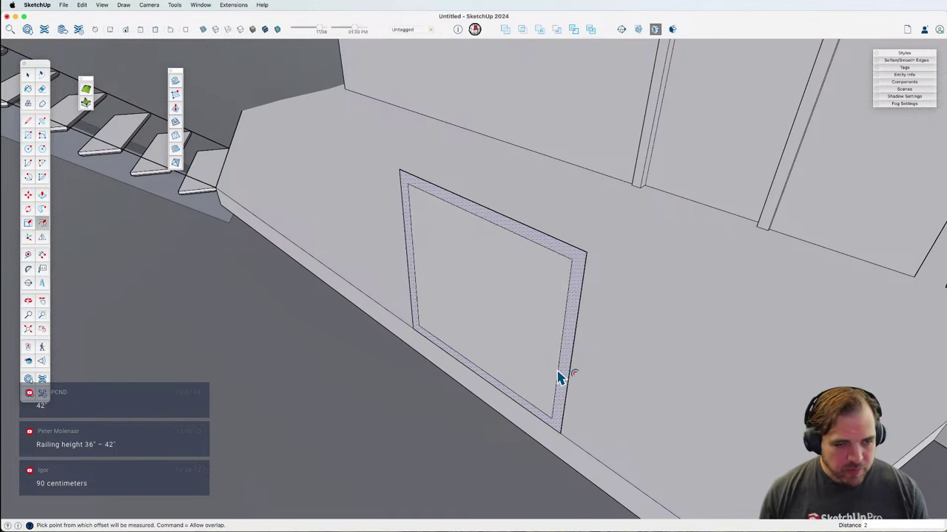
pyautogui.press('space')
pyautogui.scroll(-3, 562, 375)
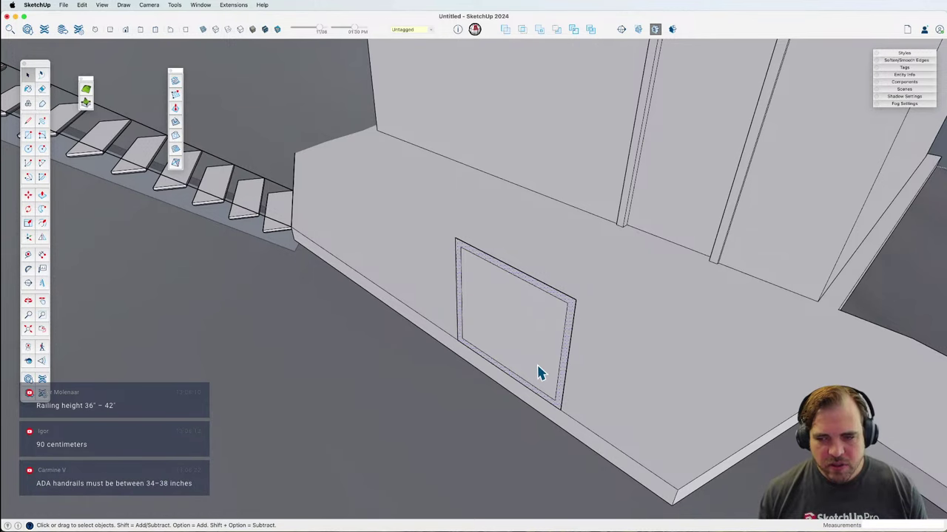
# Step: Select the whole railing panel, including its inner face and frame
pyautogui.moveTo(538, 373); pyautogui.dragTo(598, 289, button='middle')
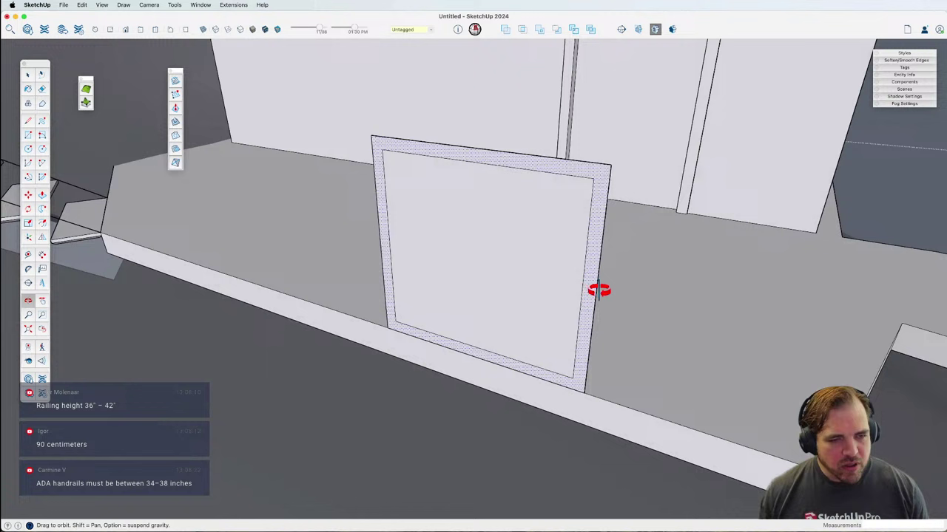
pyautogui.tripleClick(564, 331)
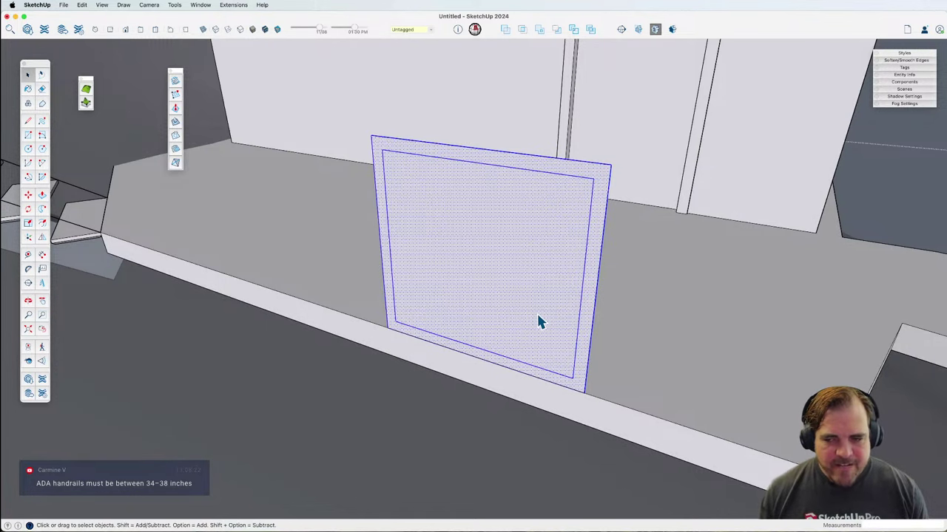
pyautogui.scroll(-6, 538, 322)
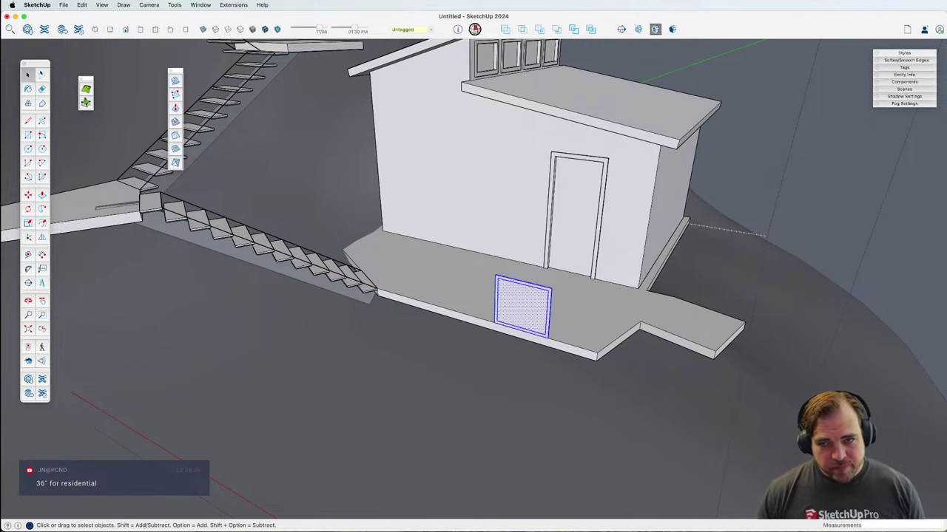
# Step: Switch to the CliffHouse reference photo in Preview, examine how its railings and posts are built, and close the photo
pyautogui.press('super+Tab')
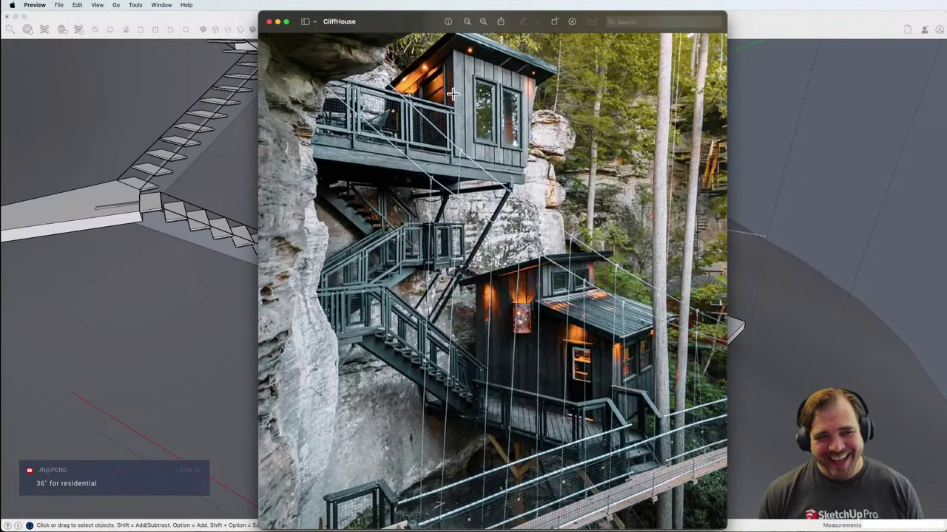
pyautogui.moveTo(400, 21); pyautogui.dragTo(945, 11)
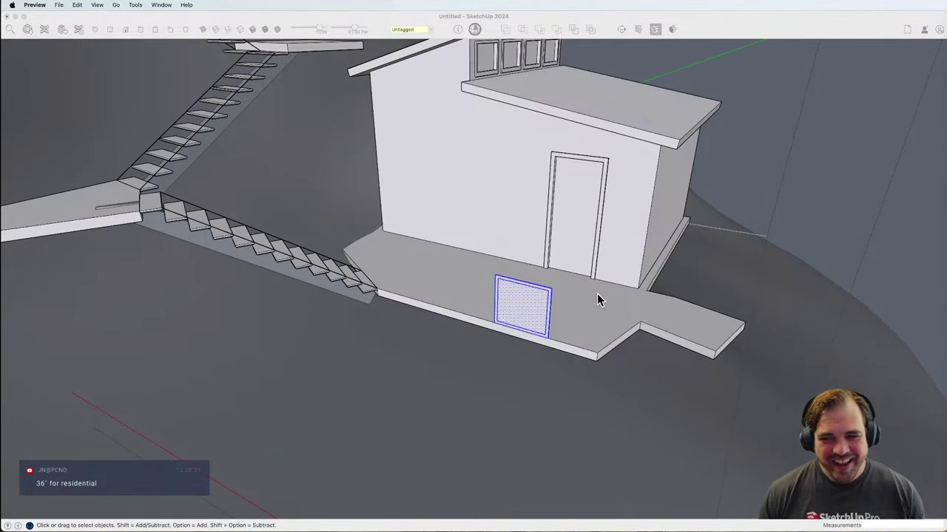
pyautogui.click(517, 314)
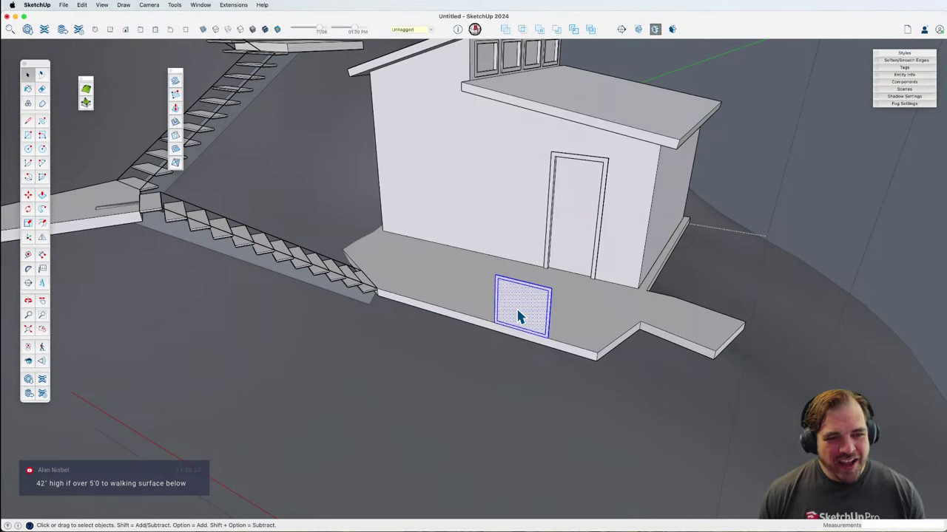
pyautogui.scroll(3, 533, 309)
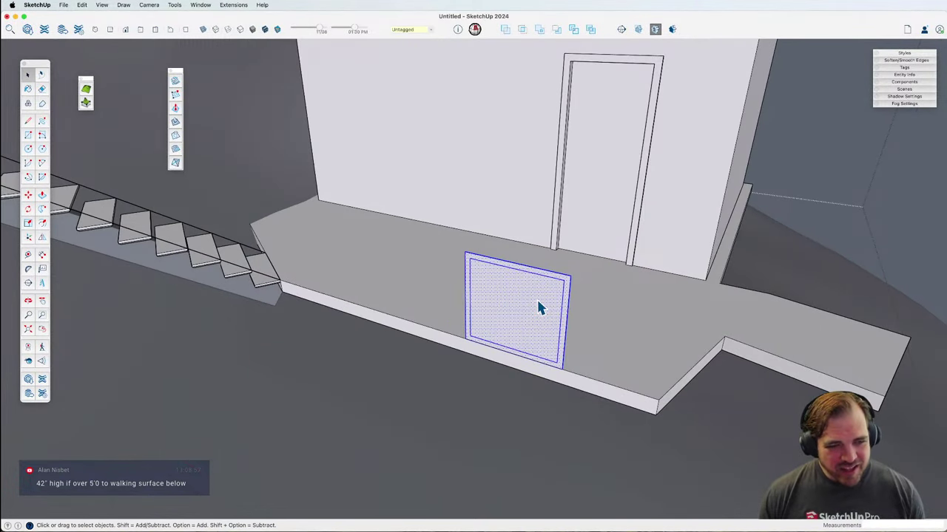
pyautogui.moveTo(539, 308); pyautogui.dragTo(532, 329, button='middle')
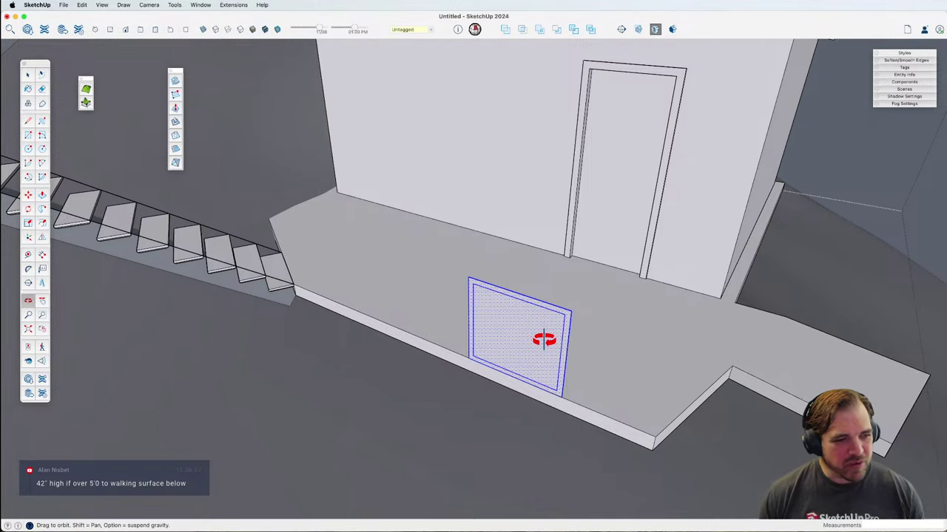
pyautogui.scroll(3, 548, 366)
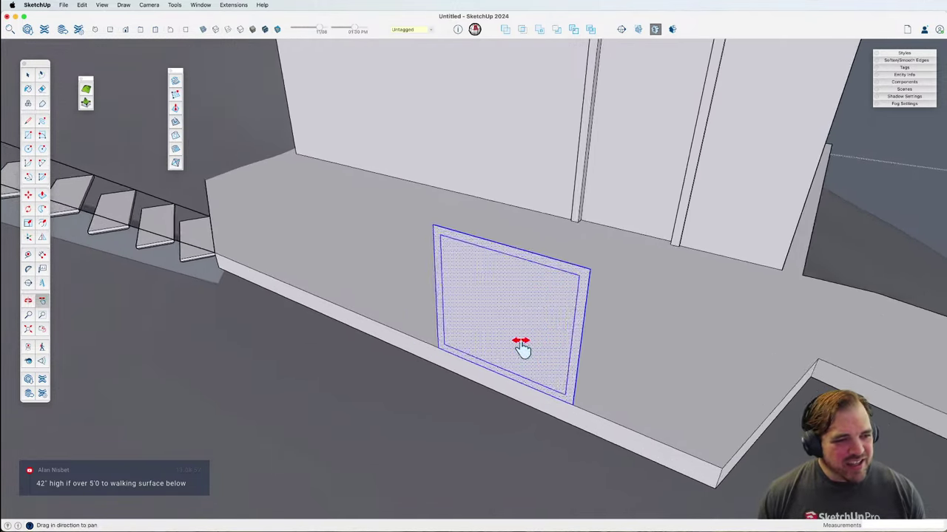
pyautogui.moveTo(523, 348)
pyautogui.mouseDown(button='middle')
pyautogui.moveTo(664, 289)
pyautogui.moveTo(602, 334)
pyautogui.moveTo(509, 350)
pyautogui.mouseUp(button='middle')
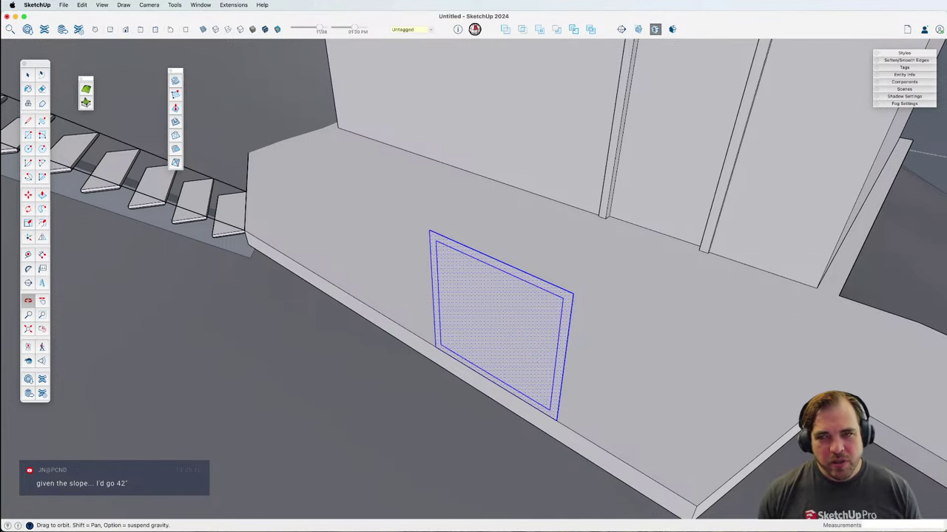
pyautogui.press('super+Tab')
pyautogui.moveTo(780, 12); pyautogui.dragTo(458, 8)
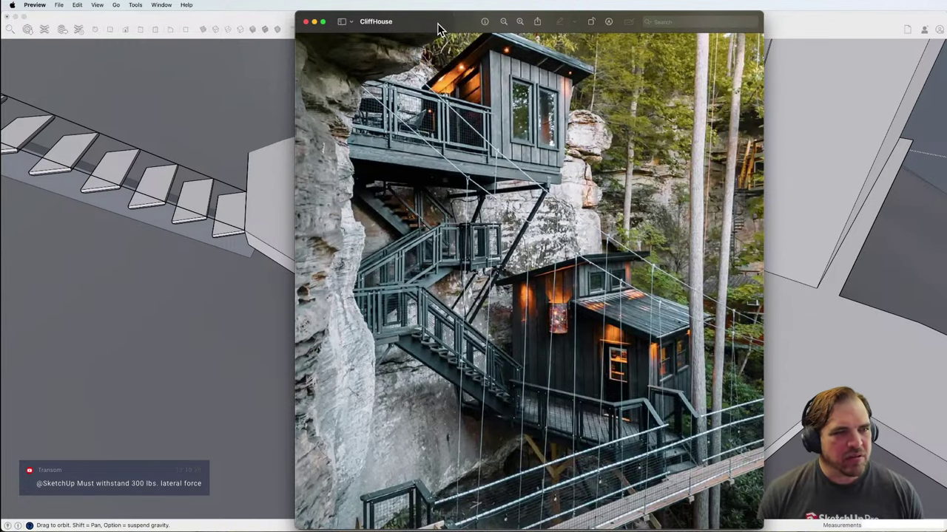
pyautogui.moveTo(436, 22)
pyautogui.mouseDown()
pyautogui.moveTo(808, 6)
pyautogui.moveTo(755, 6)
pyautogui.mouseUp()
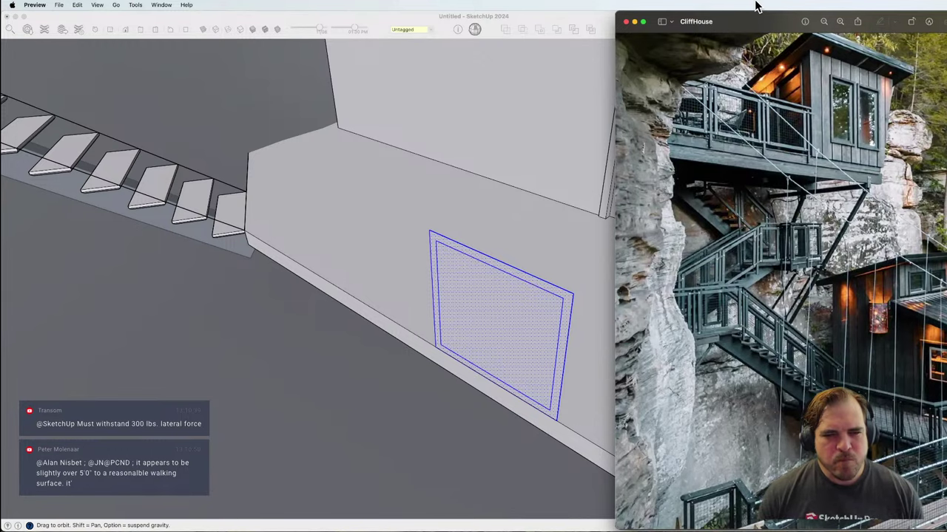
pyautogui.moveTo(756, 7); pyautogui.dragTo(594, 10)
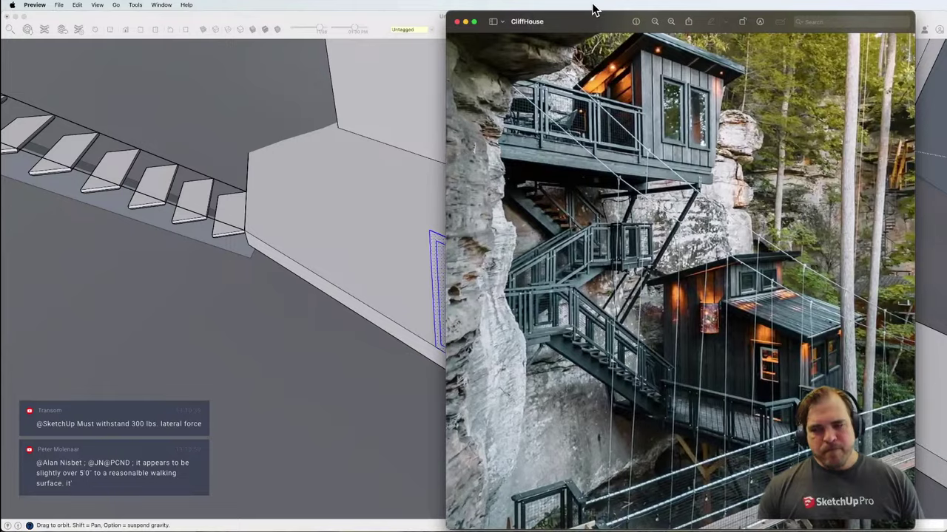
pyautogui.press('super+w')
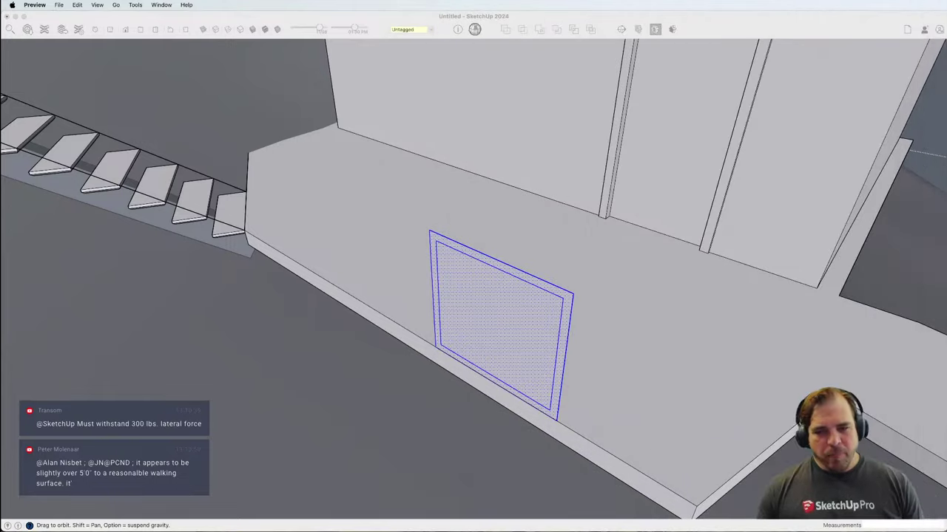
# Step: Place a vertical guide 3'6" from the railing panel's side edge nearest the deck corner, towards the stairs
pyautogui.click(556, 342)
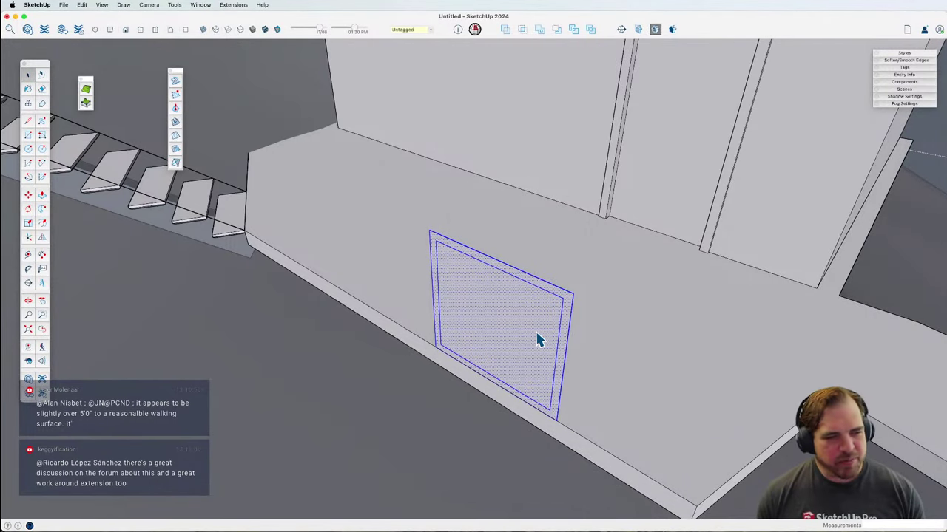
pyautogui.scroll(-3, 533, 344)
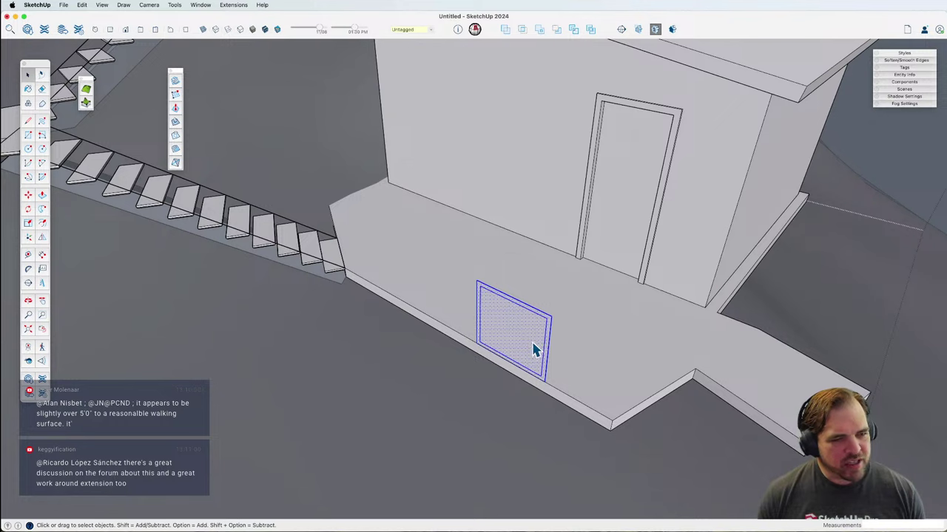
pyautogui.moveTo(533, 344); pyautogui.dragTo(649, 363, button='middle')
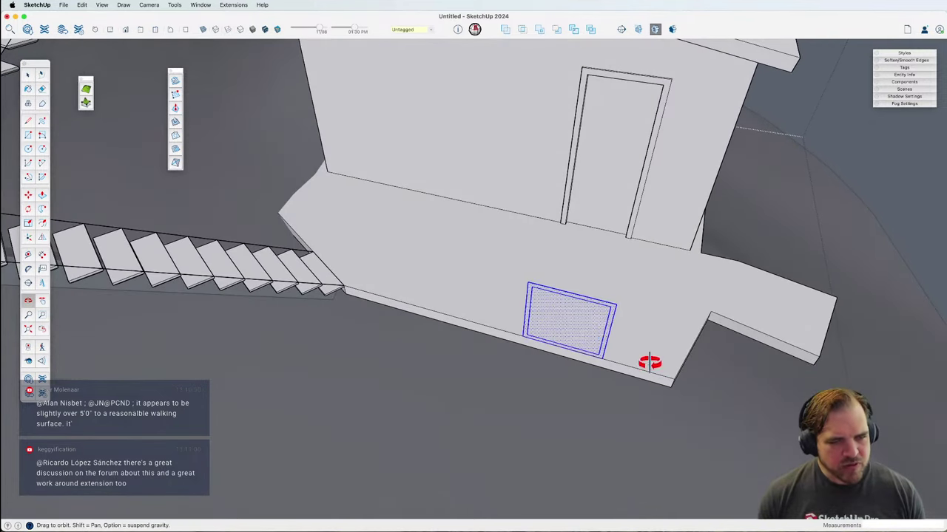
pyautogui.scroll(5, 594, 349)
pyautogui.press('t')
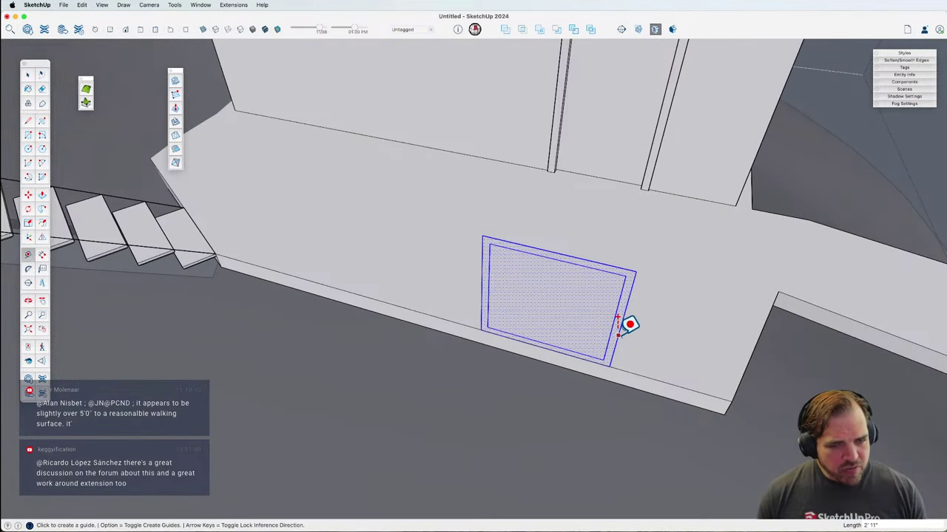
pyautogui.click(618, 332)
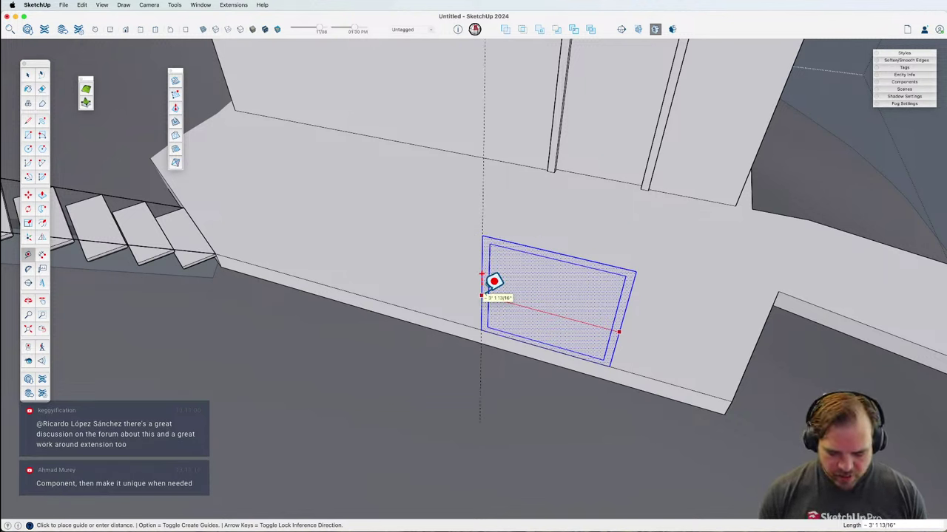
pyautogui.write("3'6")
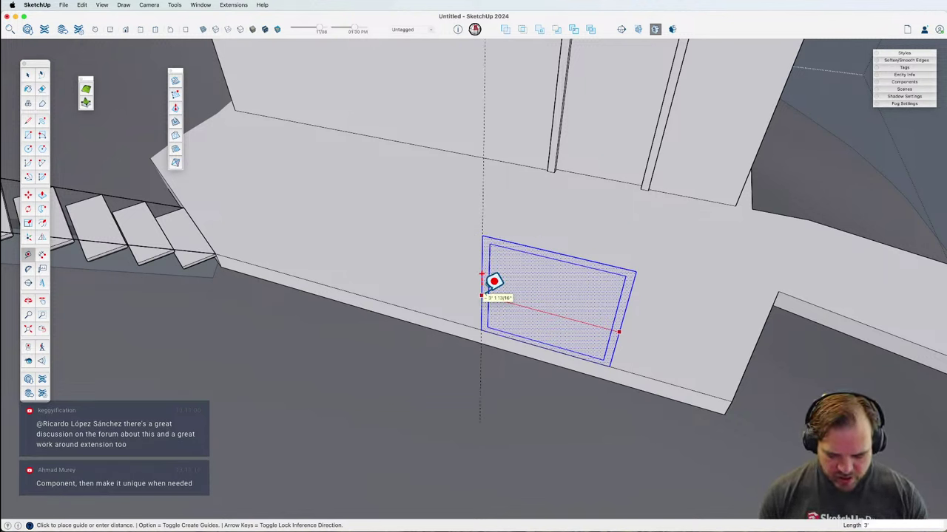
pyautogui.press('Return')
# Step: Stretch the railing panel by moving the outer and inner edges of its stair-side upright onto the 3'6" guide
pyautogui.press('space')
pyautogui.moveTo(461, 205); pyautogui.dragTo(544, 411)
pyautogui.scroll(3, 492, 316)
pyautogui.press('m')
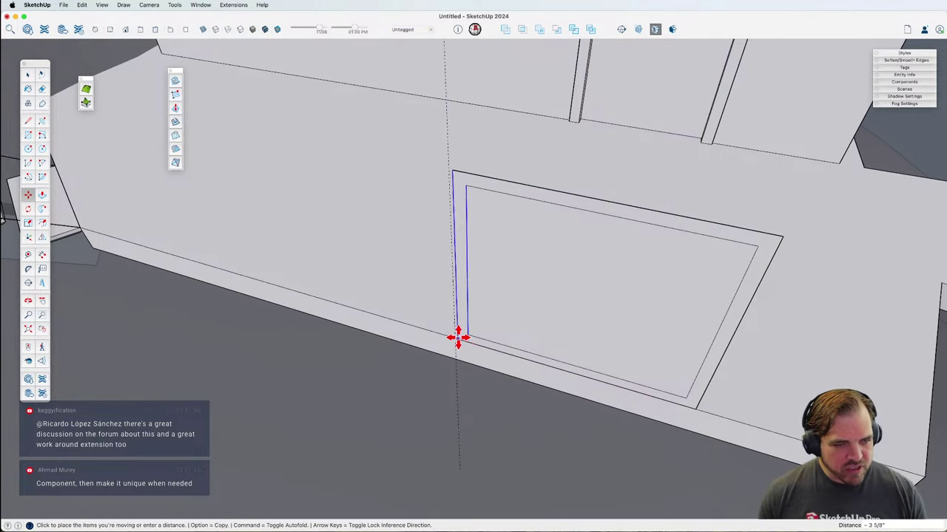
pyautogui.scroll(-3, 456, 336)
pyautogui.scroll(-5, 522, 359)
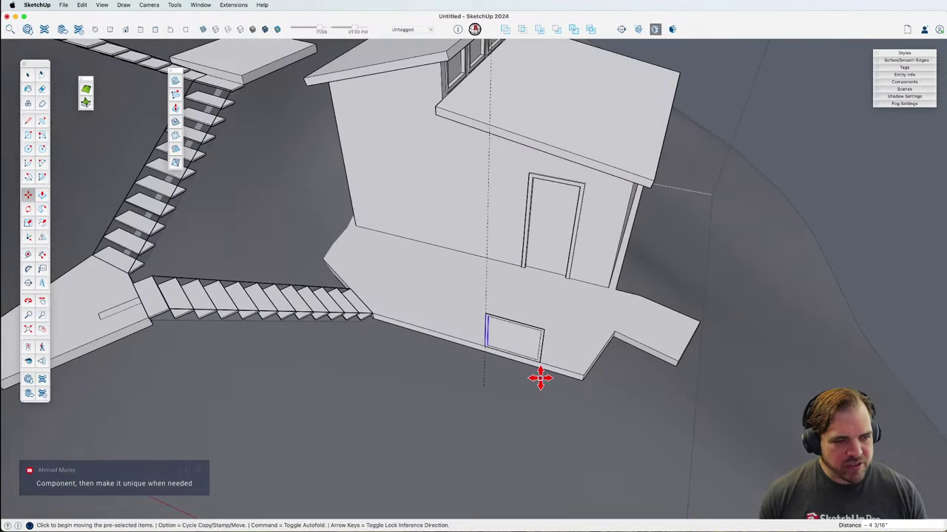
# Step: Place a vertical guide 1" outside the railing panel's side edge nearest the deck corner
pyautogui.scroll(5, 526, 356)
pyautogui.moveTo(590, 367); pyautogui.dragTo(520, 332, button='middle')
pyautogui.press('space')
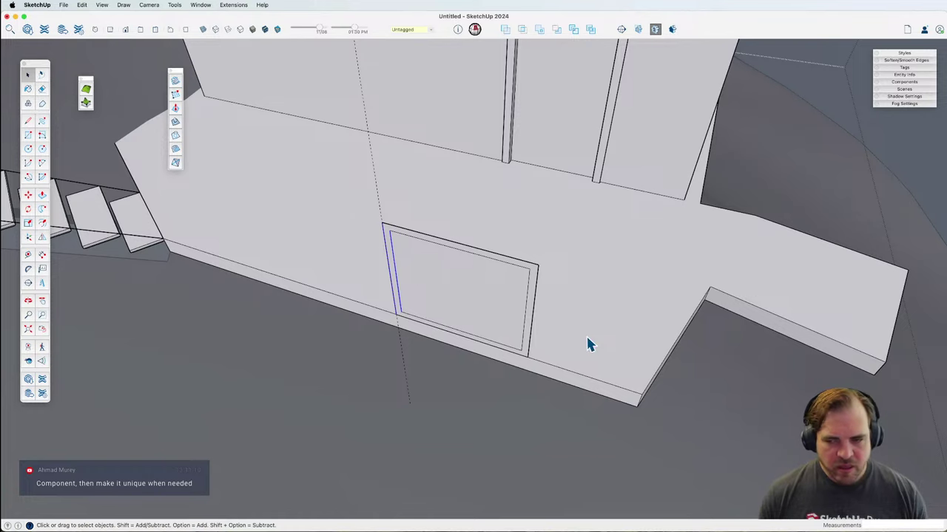
pyautogui.scroll(5, 567, 362)
pyautogui.press('t')
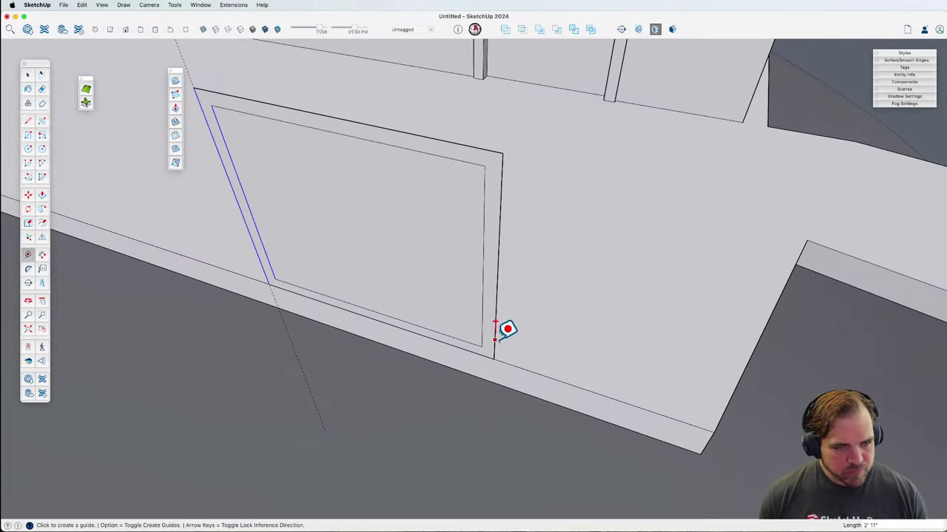
pyautogui.click(496, 334)
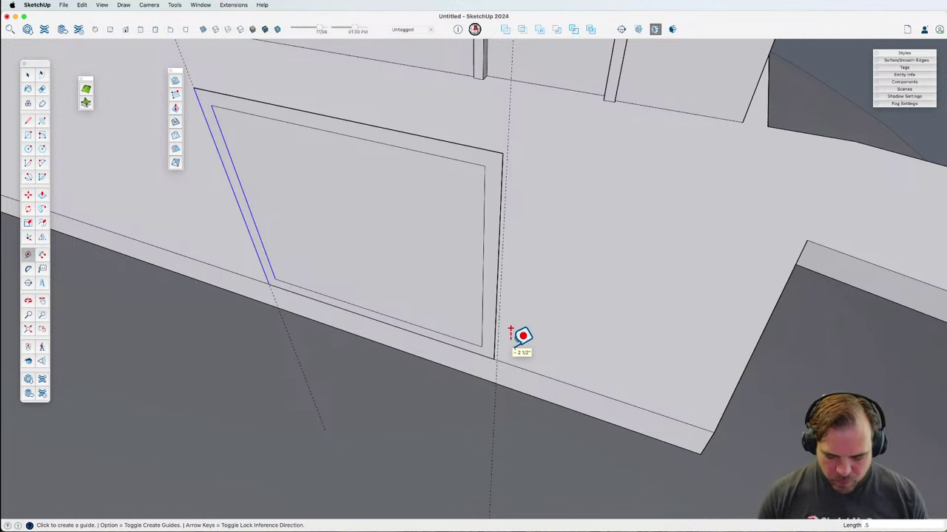
pyautogui.write('1')
pyautogui.press('Return')
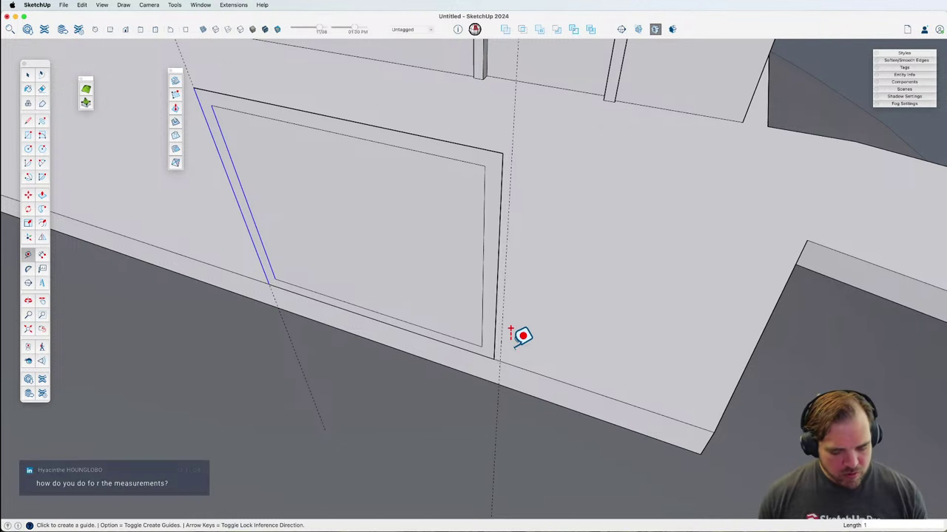
# Step: Draw a closed post outline 2" wide and 40" tall, rising from the deck edge along the 1" guide
pyautogui.press('l')
pyautogui.click(500, 361)
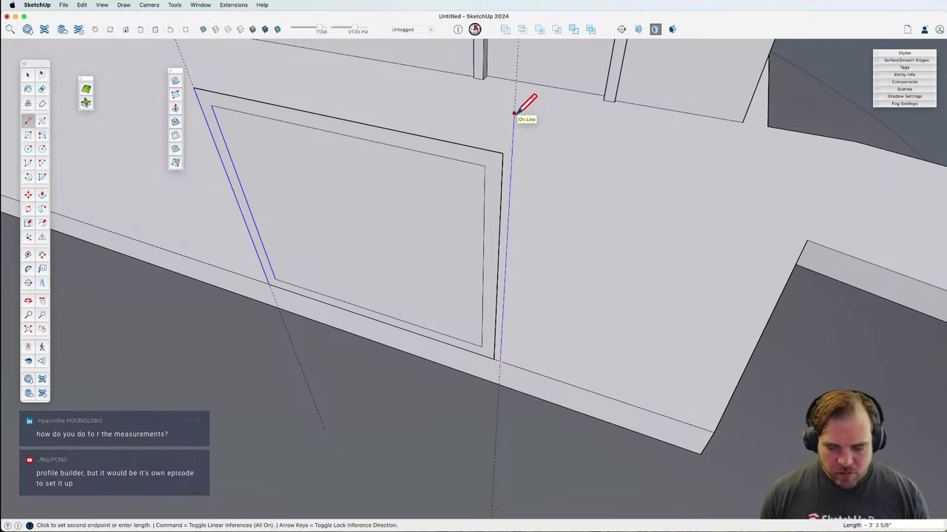
pyautogui.write('40')
pyautogui.press('Return')
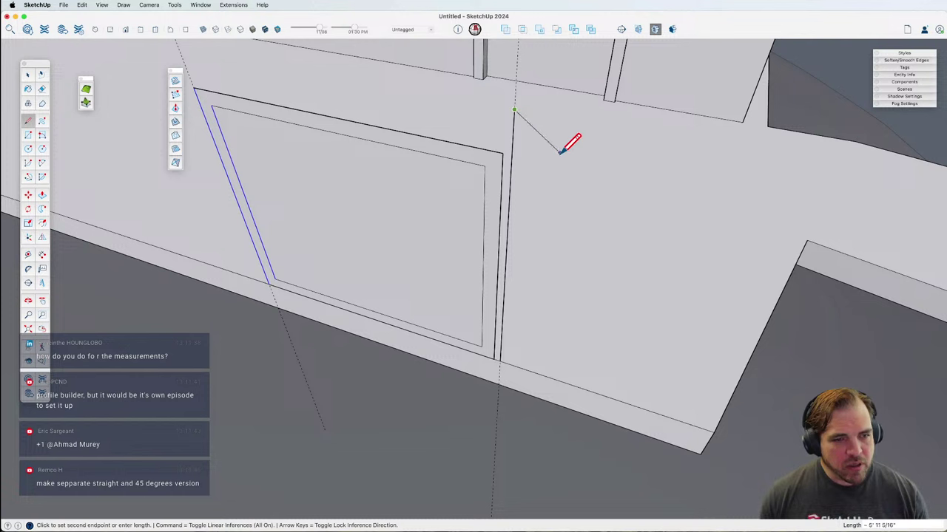
pyautogui.click(501, 362)
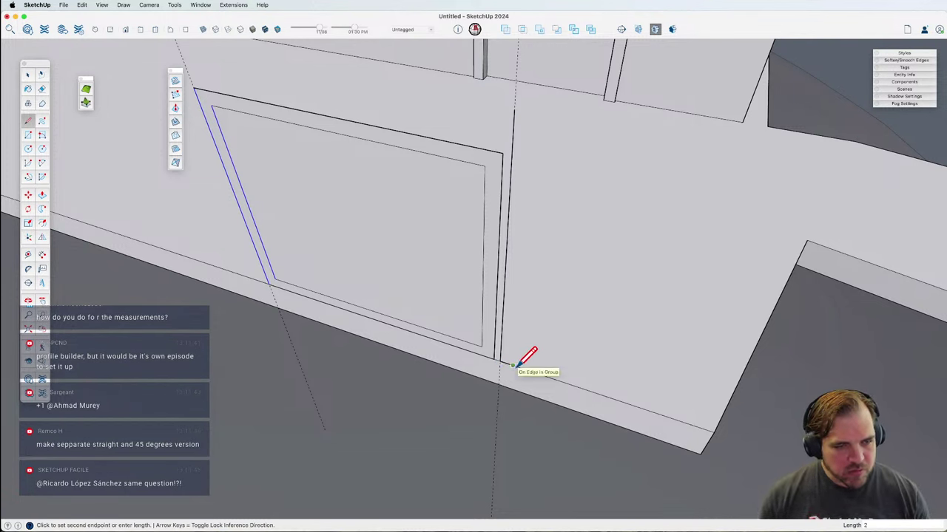
pyautogui.click(512, 365)
pyautogui.click(515, 110)
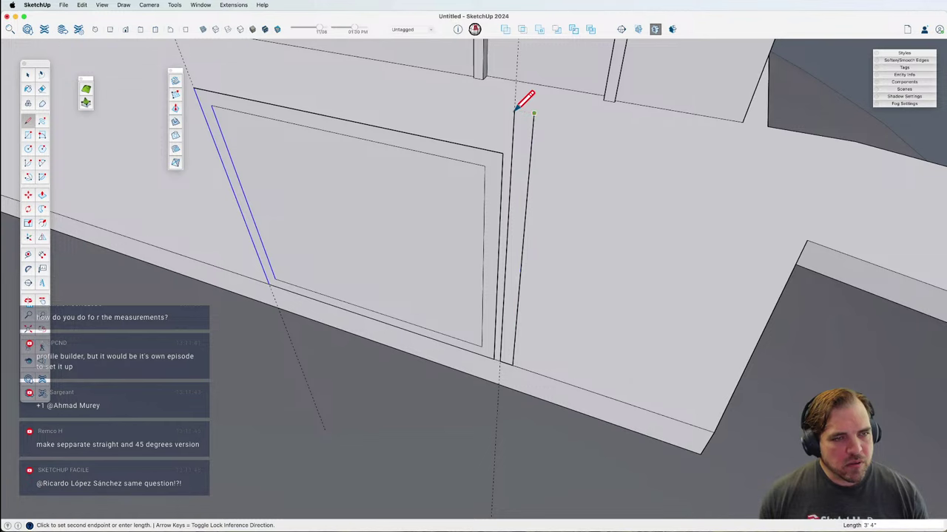
# Step: Extrude the post outline into a solid, pulling its outer face 1", and extend the post's underside 4" downward
pyautogui.moveTo(508, 348)
pyautogui.mouseDown(button='middle')
pyautogui.moveTo(469, 369)
pyautogui.moveTo(513, 363)
pyautogui.mouseUp(button='middle')
pyautogui.press('p')
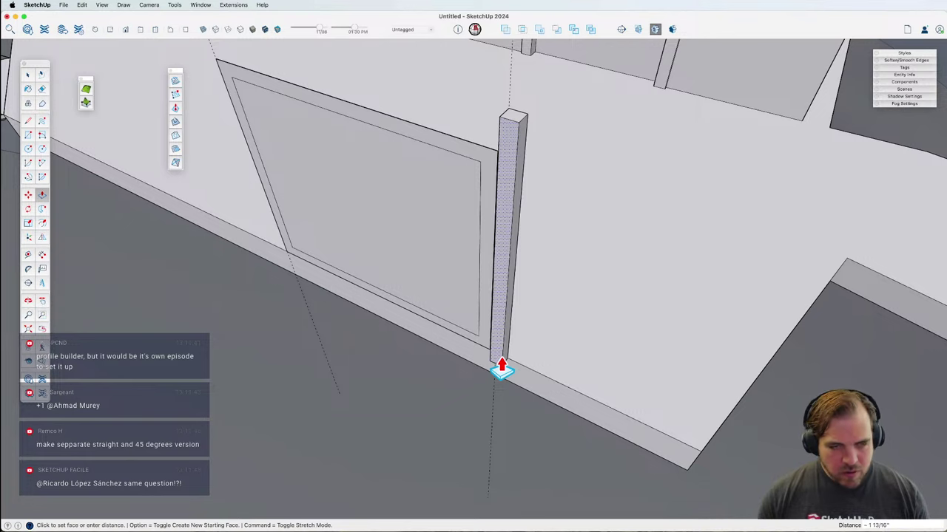
pyautogui.write('1')
pyautogui.press('Return')
pyautogui.moveTo(516, 385)
pyautogui.mouseDown(button='middle')
pyautogui.moveTo(507, 375)
pyautogui.moveTo(525, 212)
pyautogui.moveTo(524, 317)
pyautogui.moveTo(509, 367)
pyautogui.mouseUp(button='middle')
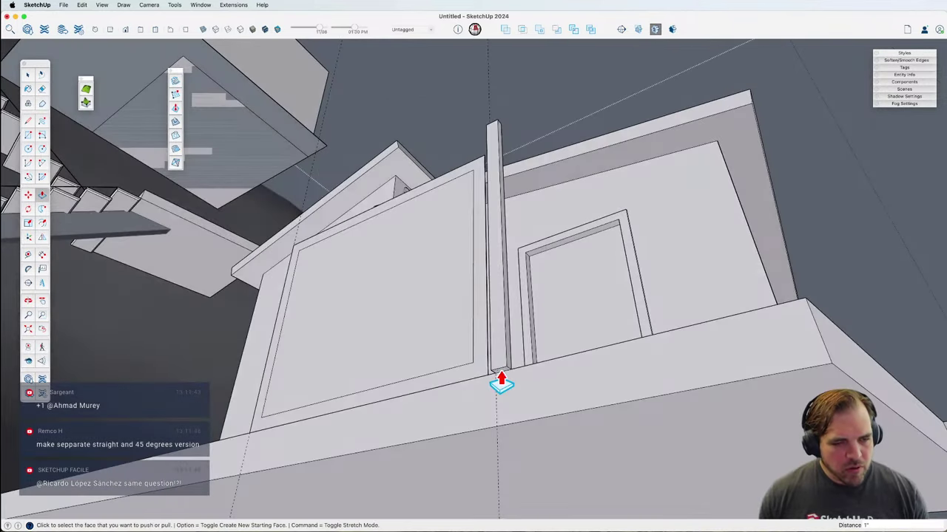
pyautogui.write('3')
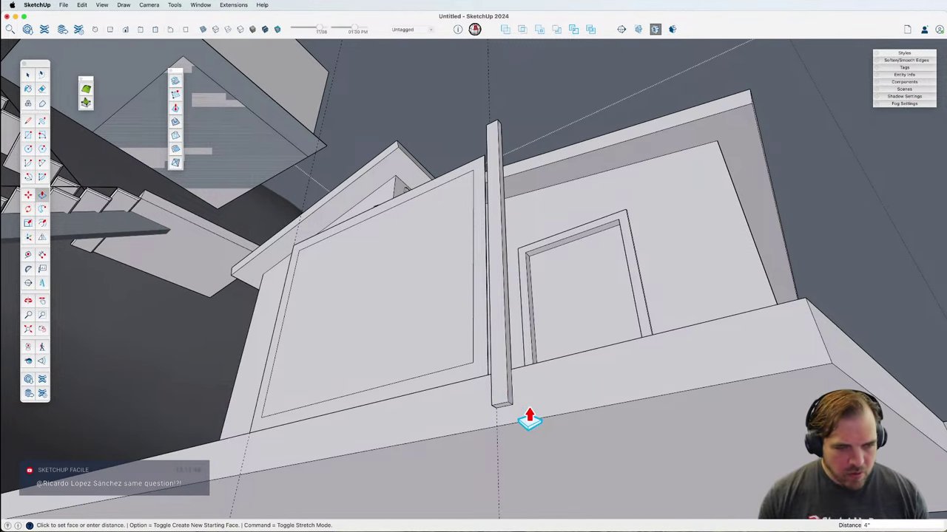
# Step: Turn the extruded railing post into a component named "center"
pyautogui.moveTo(501, 363); pyautogui.dragTo(486, 393, button='middle')
pyautogui.press('space')
pyautogui.click(491, 377)
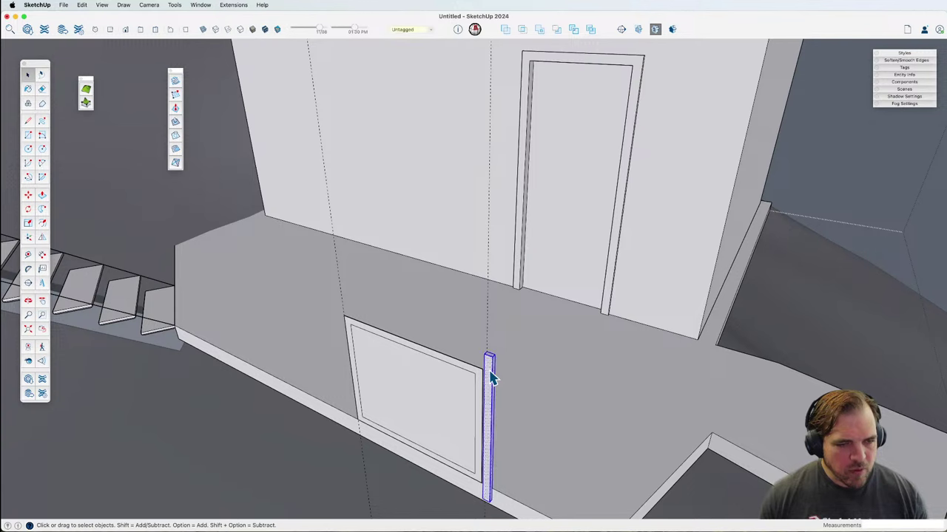
pyautogui.press('g')
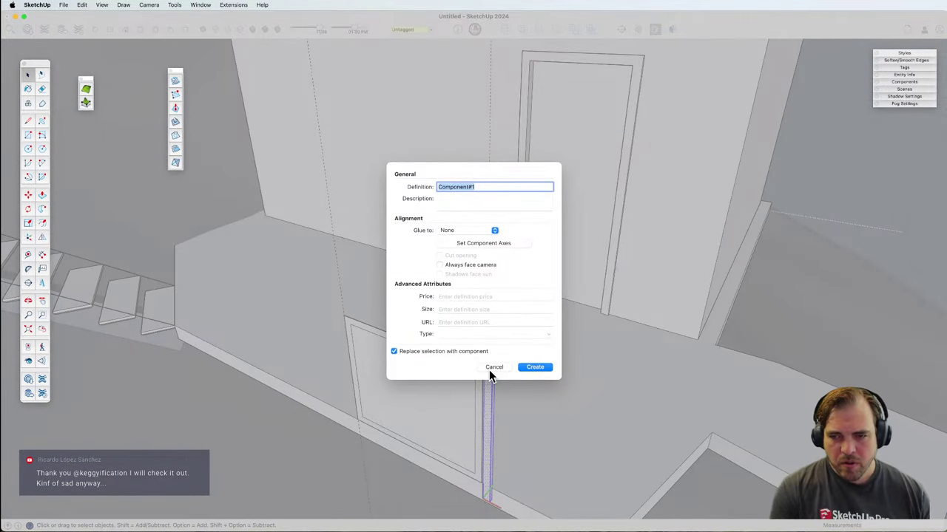
pyautogui.write('cen')
pyautogui.press('Return')
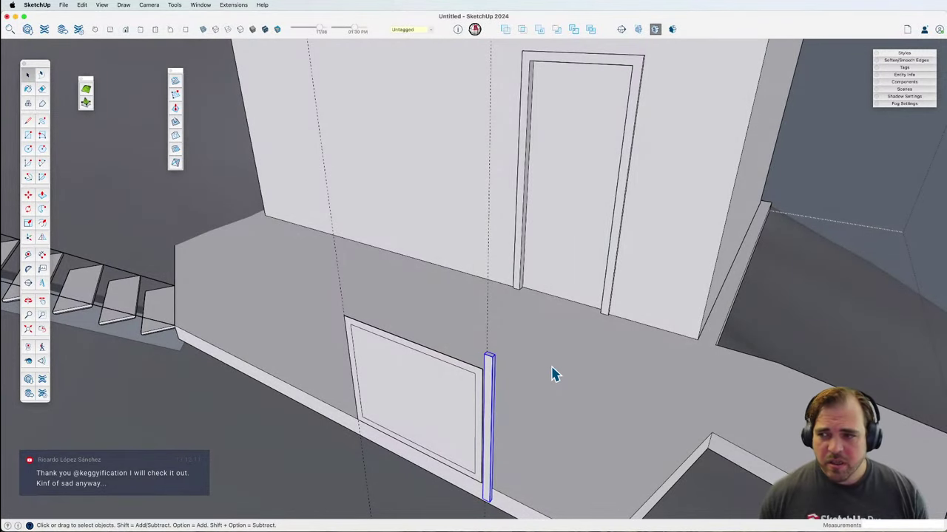
# Step: Place a vertical guide 1" outside the railing panel's stair-side edge
pyautogui.moveTo(487, 398); pyautogui.dragTo(576, 409, button='middle')
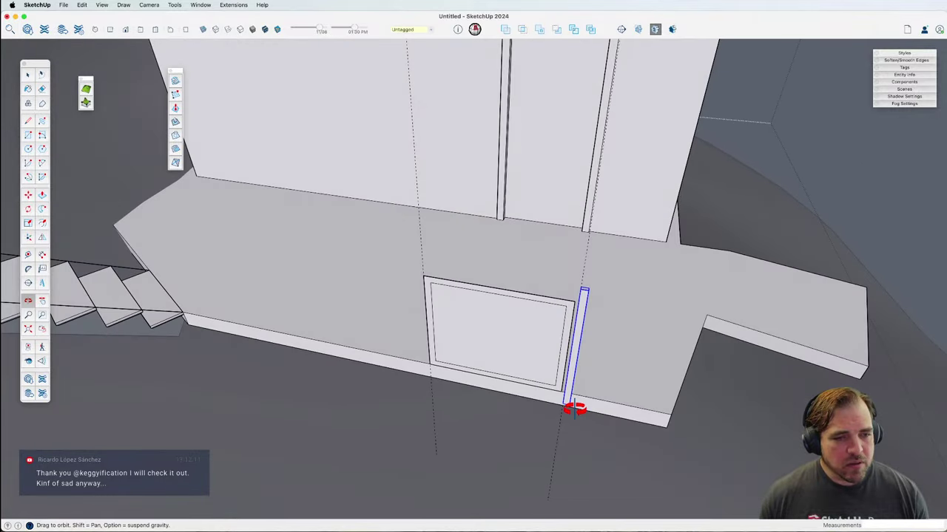
pyautogui.moveTo(426, 323); pyautogui.dragTo(424, 336, button='middle')
pyautogui.press('t')
pyautogui.click(429, 325)
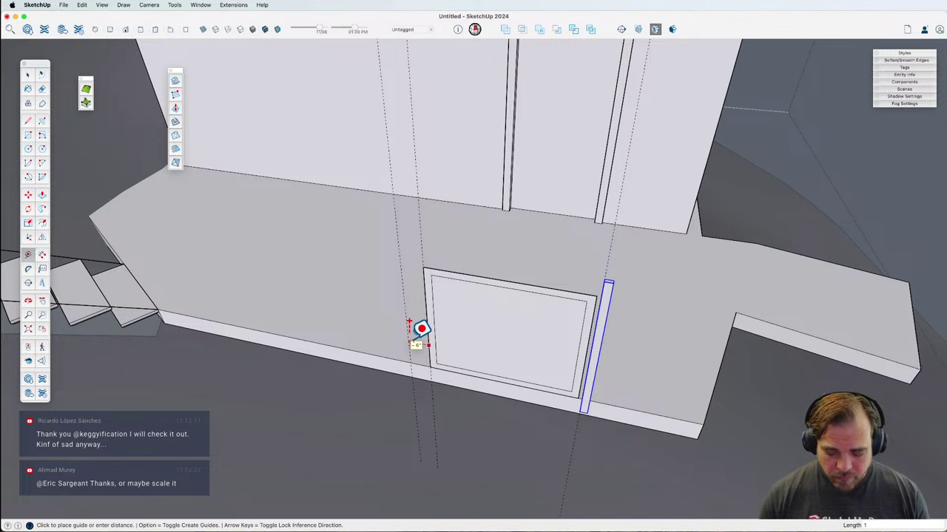
pyautogui.press('Escape')
pyautogui.press('space')
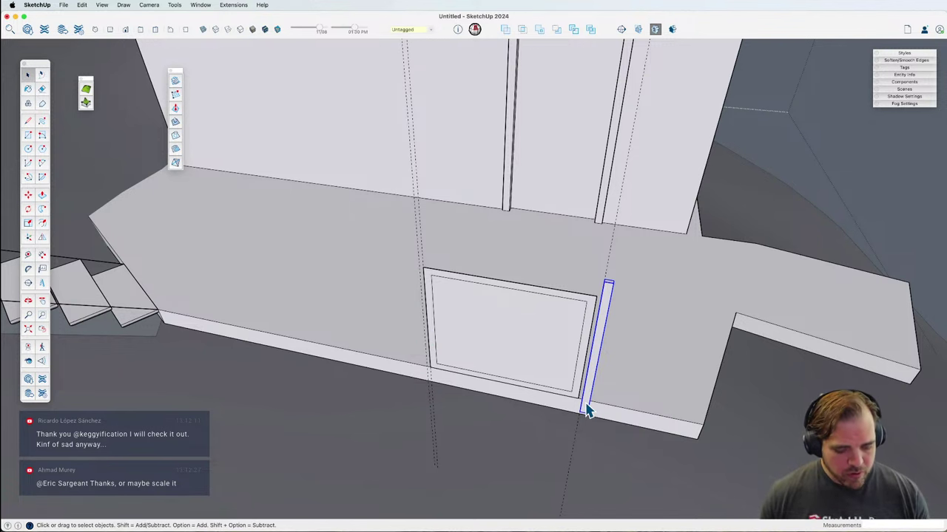
# Step: Copy the center post 3'9" along the deck edge to the railing panel's stair-side edge
pyautogui.scroll(2, 586, 411)
pyautogui.press('m')
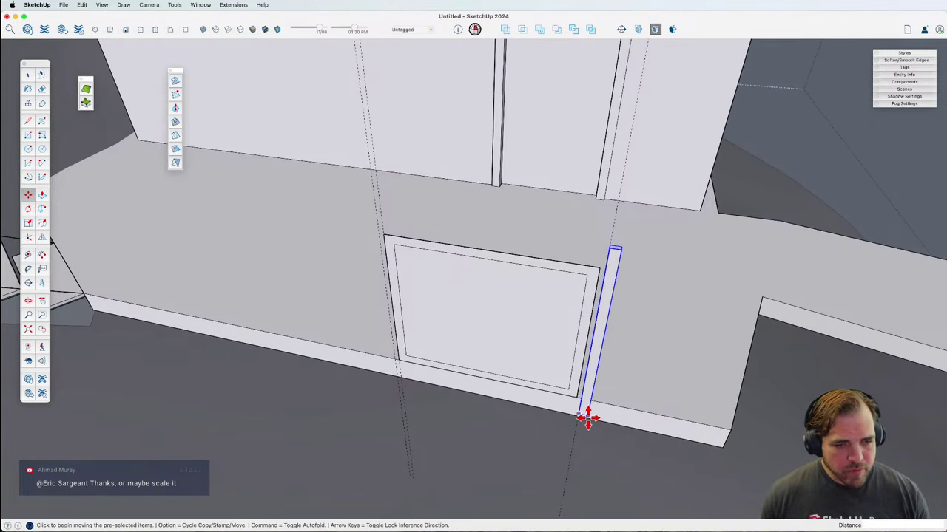
pyautogui.click(588, 418)
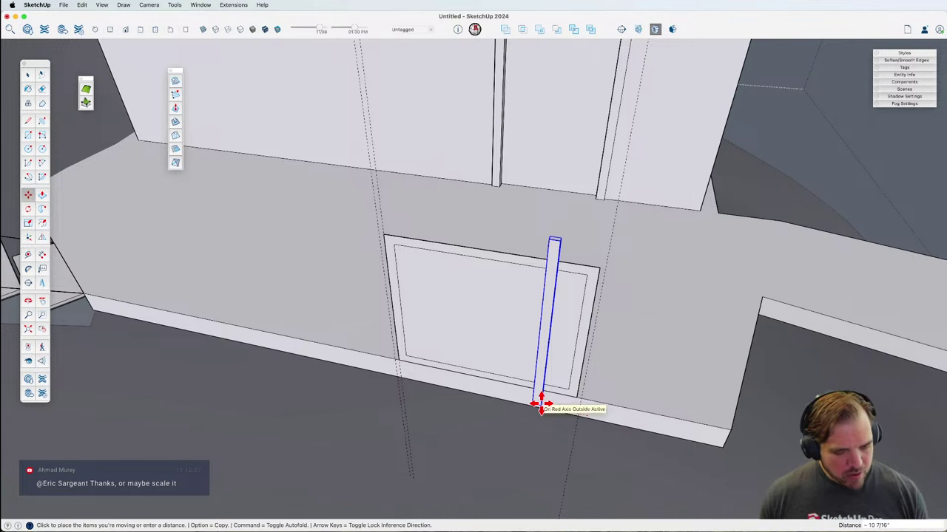
pyautogui.press('alt')
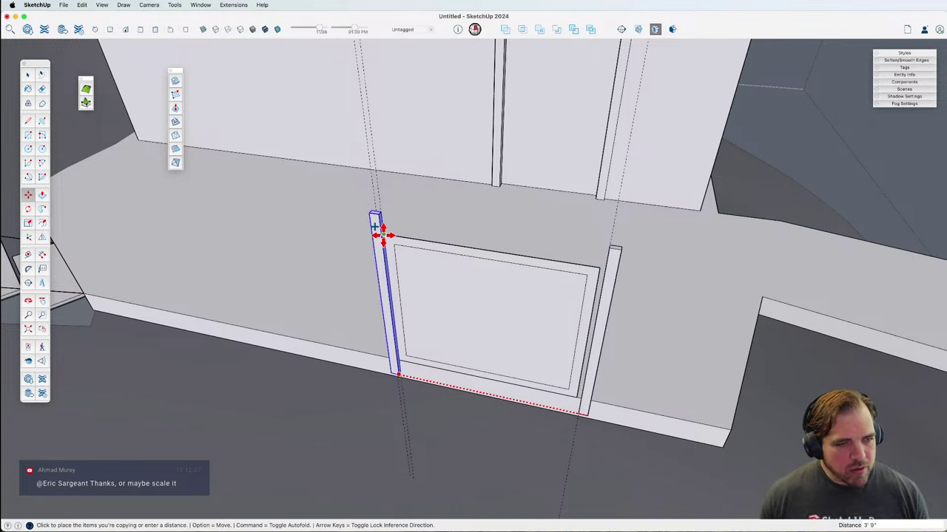
pyautogui.click(377, 233)
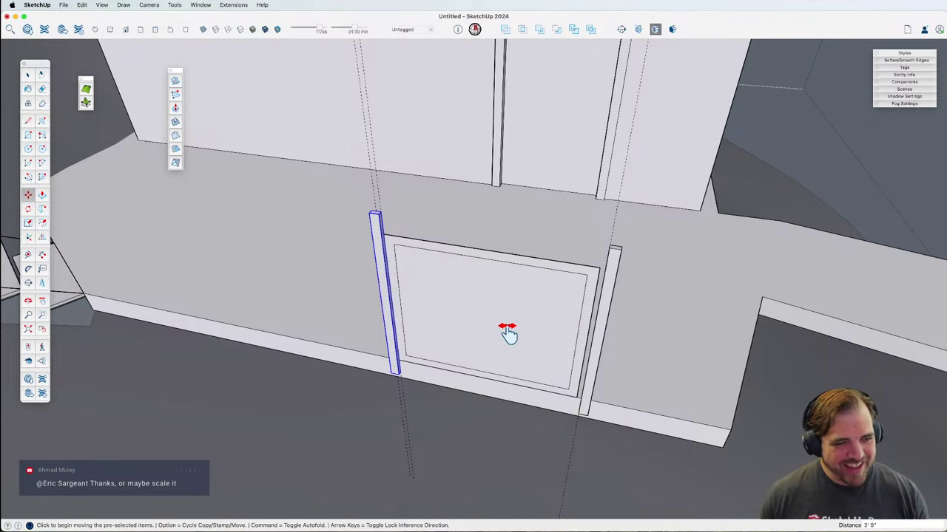
# Step: Move the copied post 1" away from the panel onto the outer guide and deselect it
pyautogui.moveTo(508, 333); pyautogui.dragTo(400, 372, button='middle')
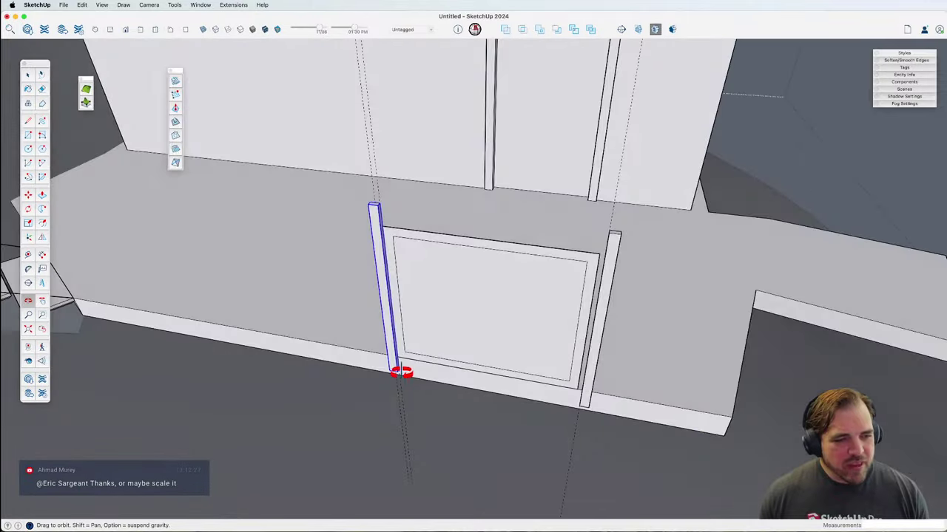
pyautogui.scroll(10, 401, 372)
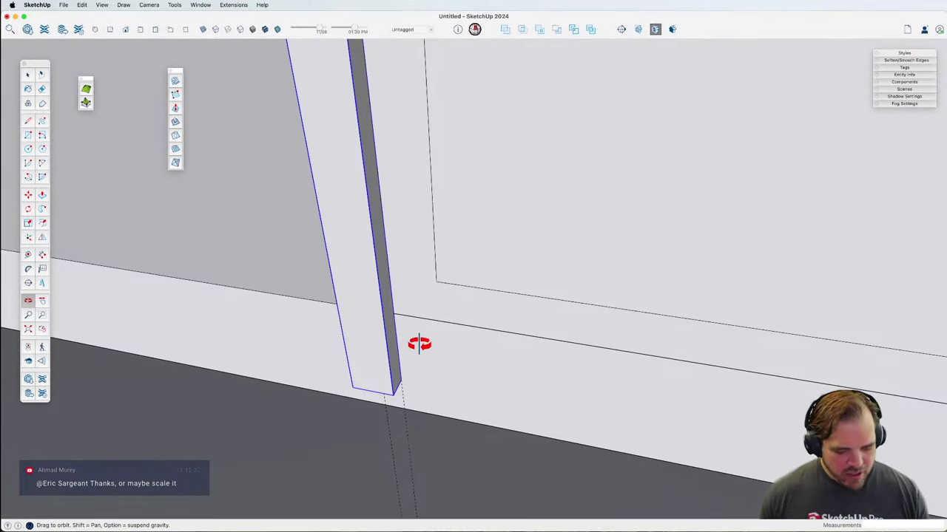
pyautogui.press('m')
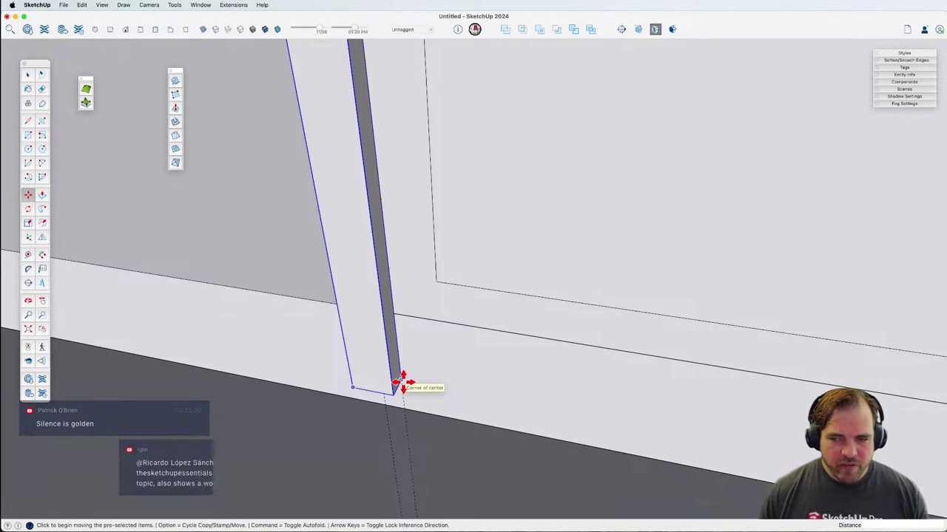
pyautogui.click(400, 382)
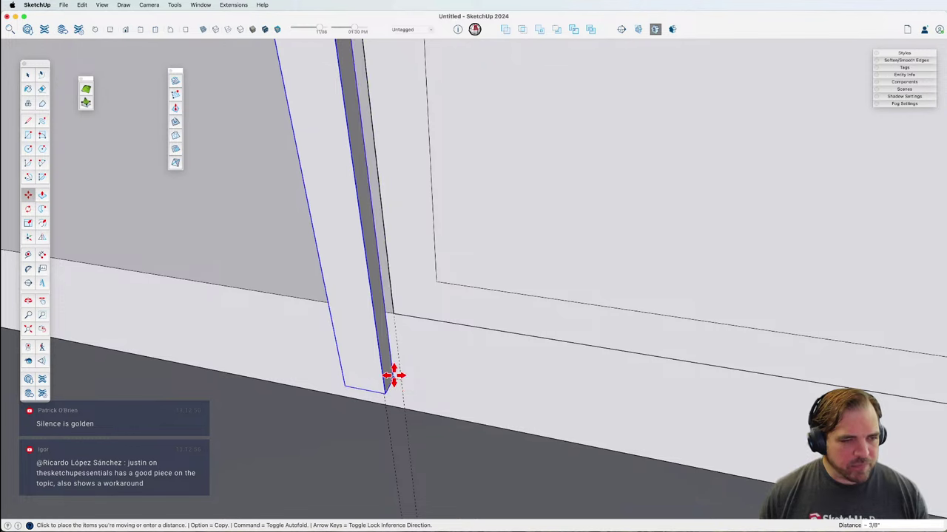
pyautogui.click(380, 375)
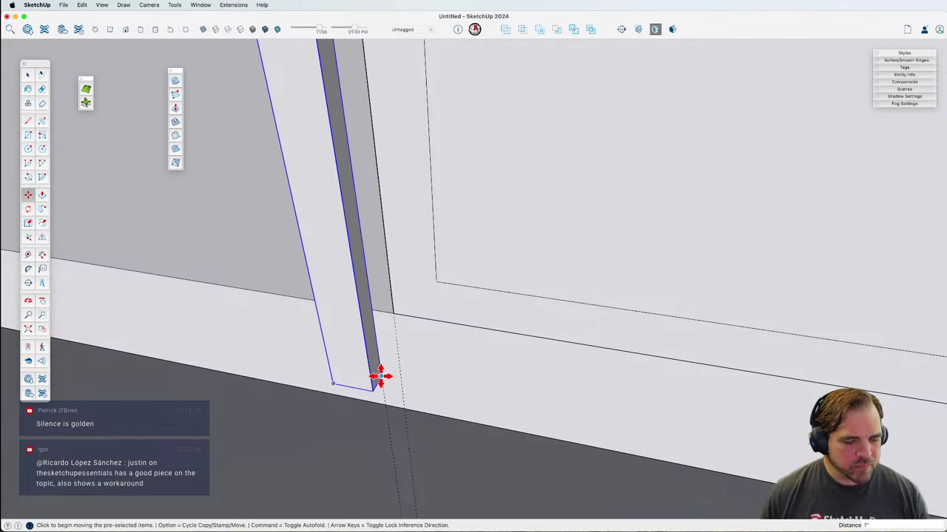
pyautogui.scroll(-10, 380, 377)
pyautogui.press('space')
pyautogui.press('super+shift+a')
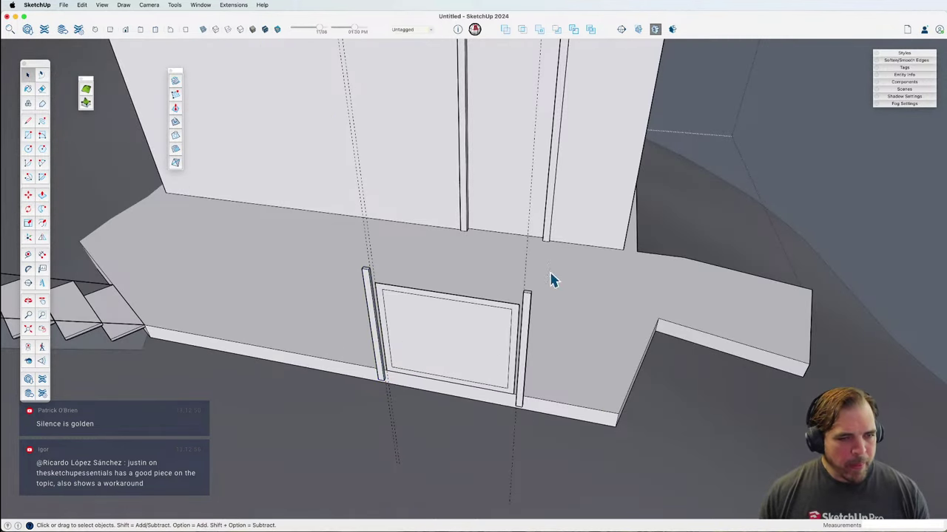
# Step: Erase the vertical guides on both sides of the railing panel
pyautogui.scroll(-4, 584, 298)
pyautogui.moveTo(511, 350); pyautogui.dragTo(519, 317, button='middle')
pyautogui.press('e')
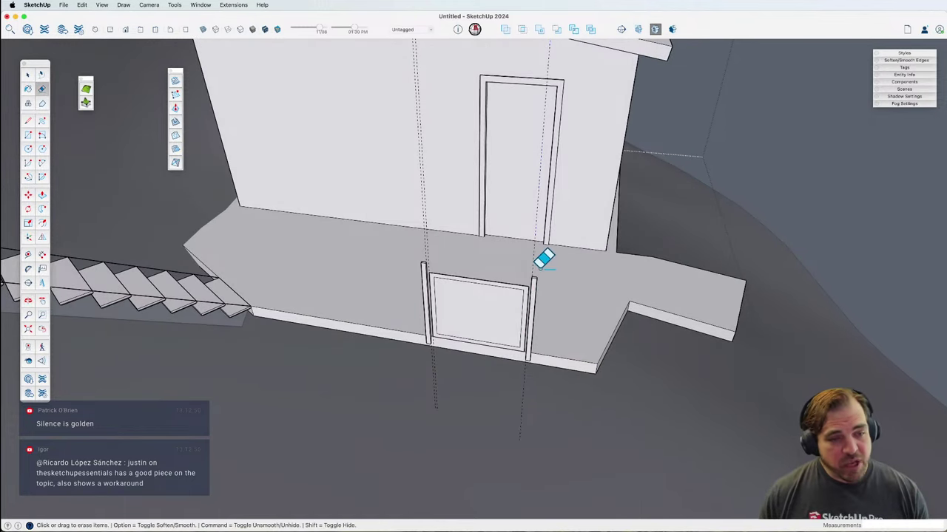
pyautogui.press('space')
# Step: Convert the framed railing panel between the two posts into a component
pyautogui.click(502, 320)
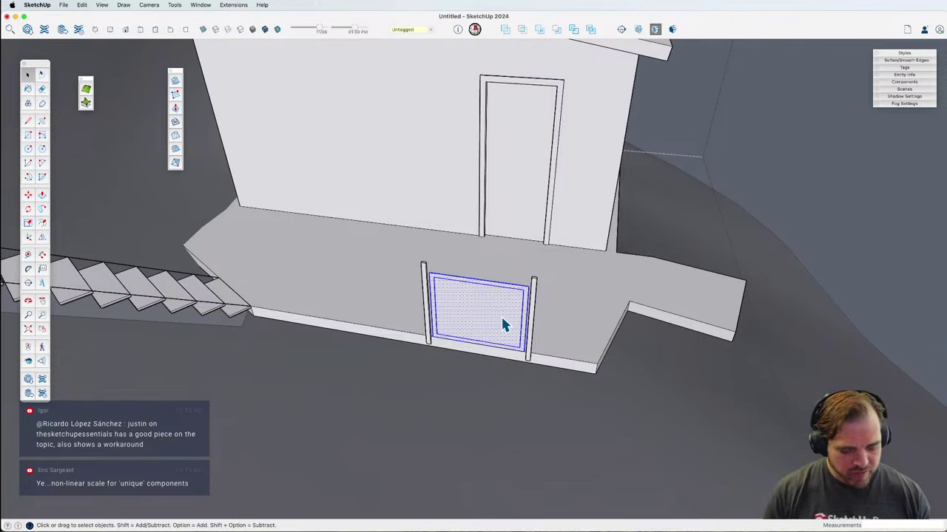
pyautogui.press('g')
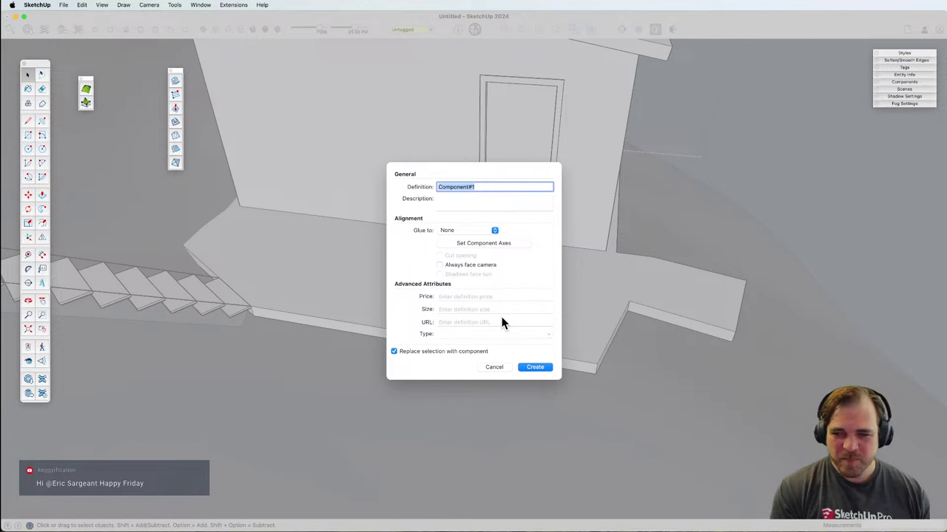
pyautogui.write('l')
pyautogui.press('Return')
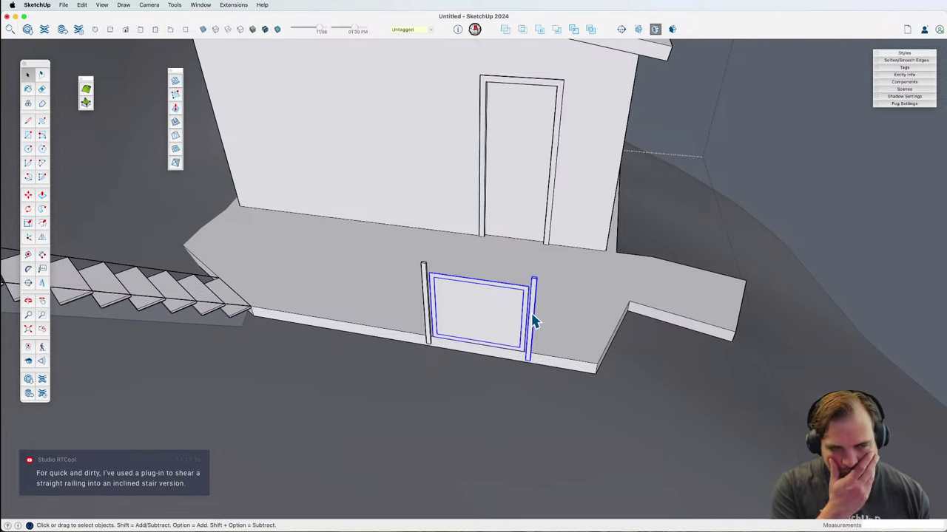
# Step: Combine the panel and the corner-side post into a component named "straight assembly" and erase the separate stair-side post
pyautogui.write('g')
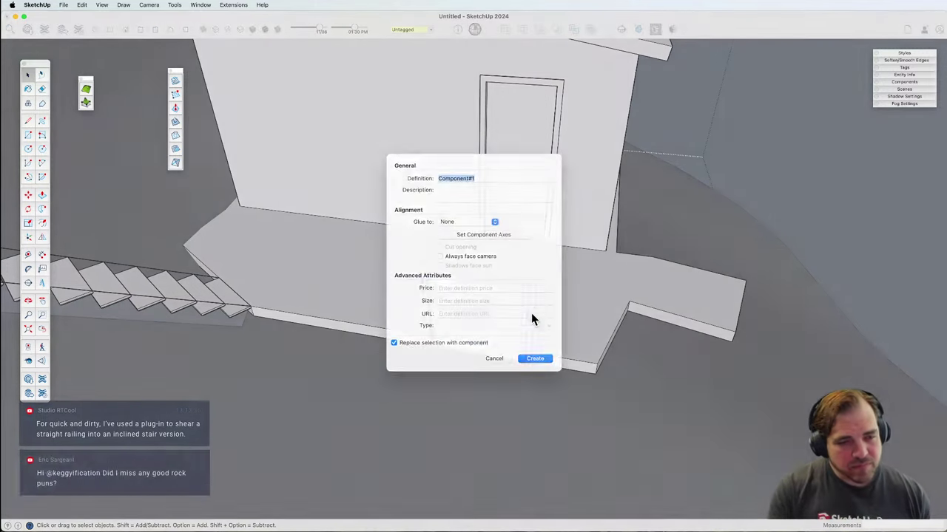
pyautogui.write('a')
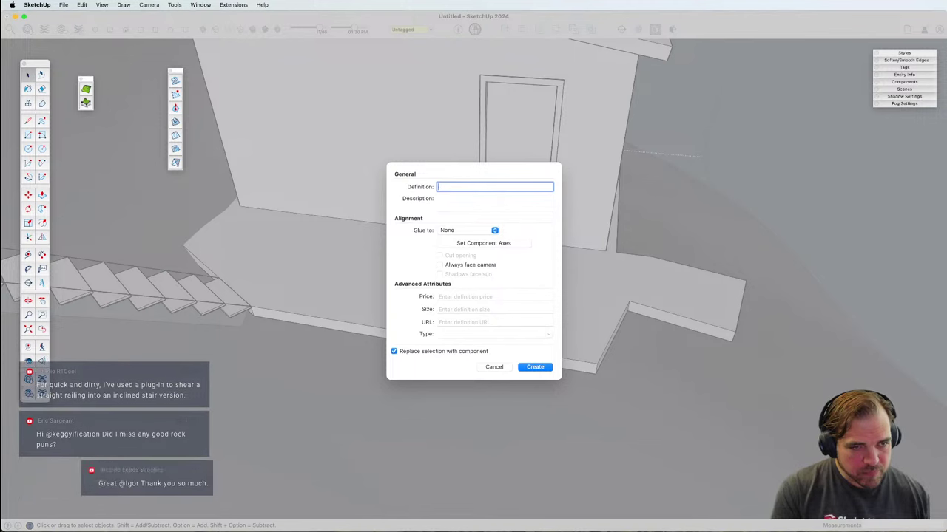
pyautogui.write('traight a')
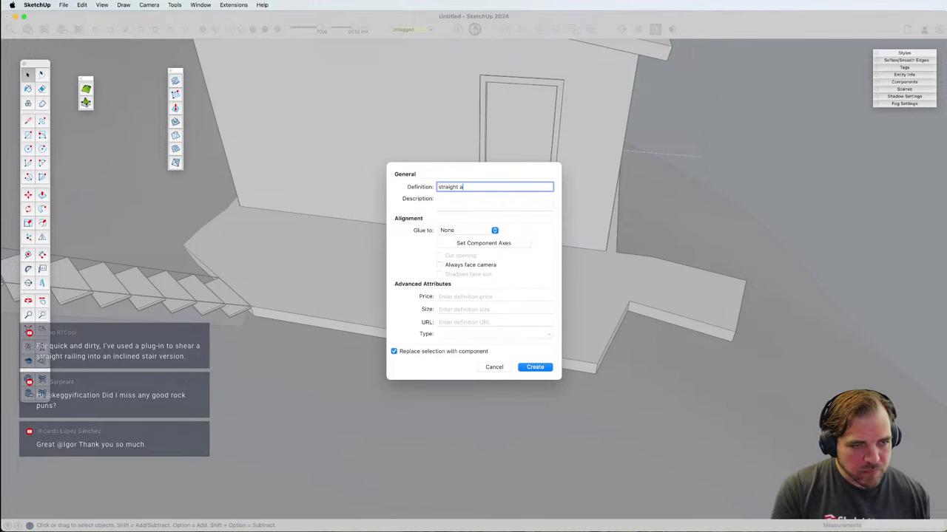
pyautogui.write('ssembly')
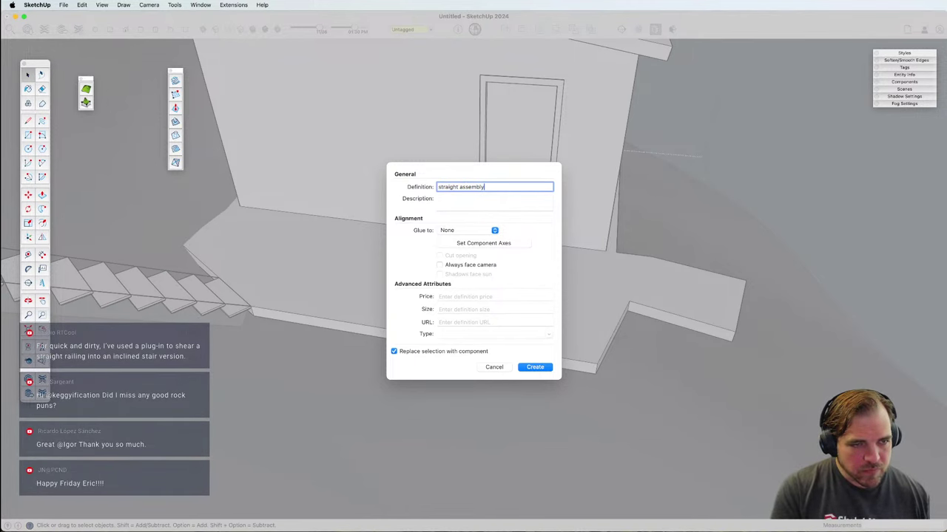
pyautogui.press('Return')
pyautogui.press('e')
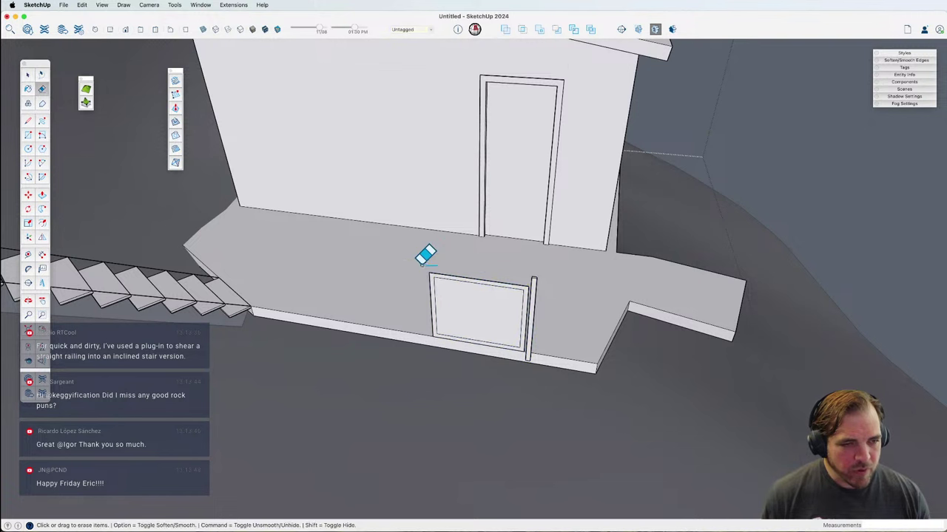
pyautogui.press('space')
# Step: Place a vertical guide 1" outside the straight assembly's stair-side edge
pyautogui.click(515, 320)
pyautogui.scroll(10, 436, 358)
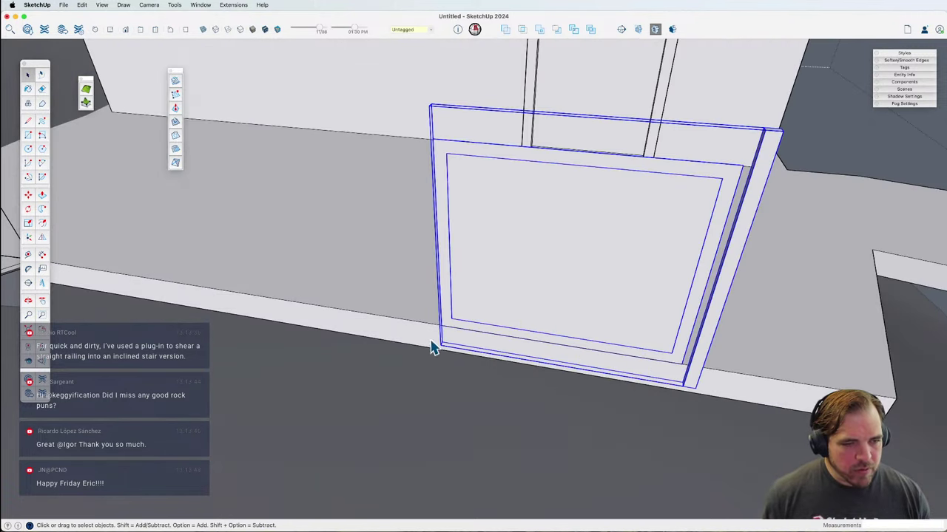
pyautogui.press('t')
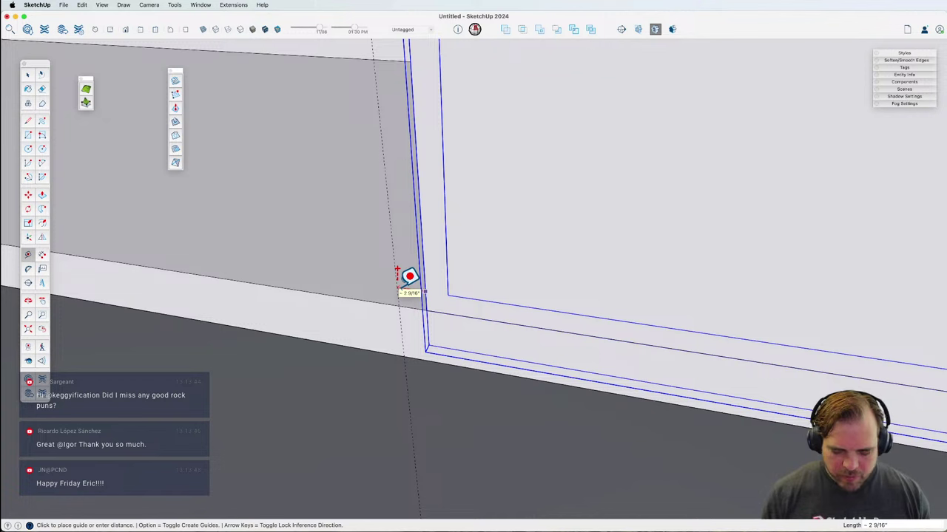
pyautogui.scroll(-5, 399, 277)
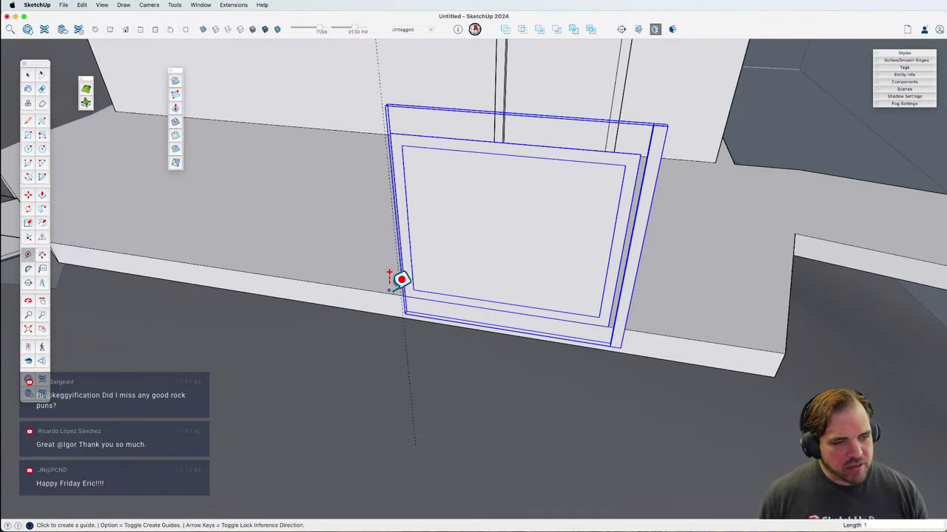
pyautogui.scroll(5, 621, 330)
pyautogui.scroll(-4, 651, 333)
# Step: Copy the straight assembly 3'10" toward the stairs onto the 1" guide and array it 3x along the deck edge
pyautogui.press('m')
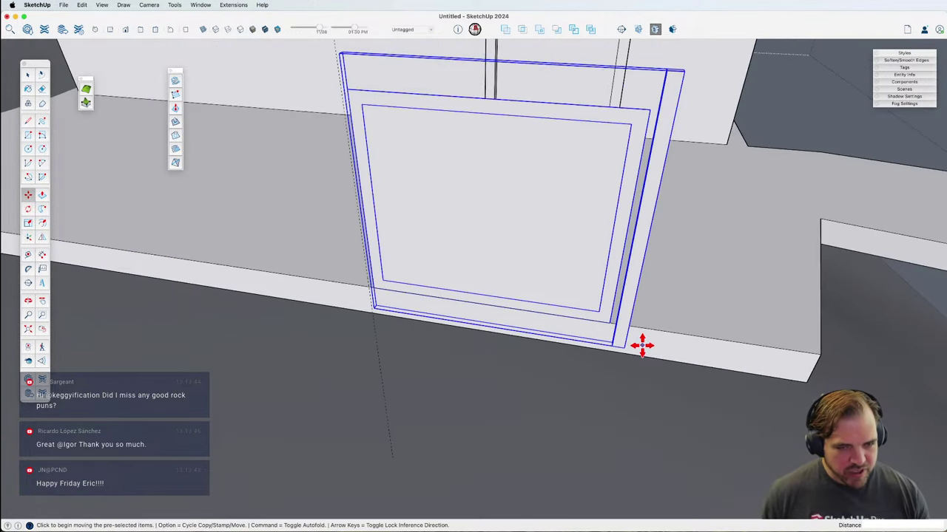
pyautogui.click(627, 350)
pyautogui.press('alt')
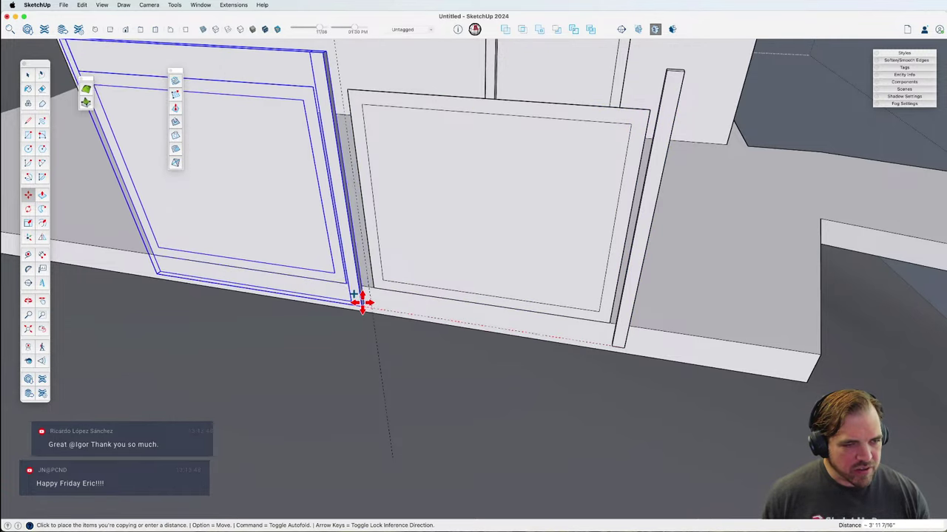
pyautogui.click(370, 303)
pyautogui.write('3x')
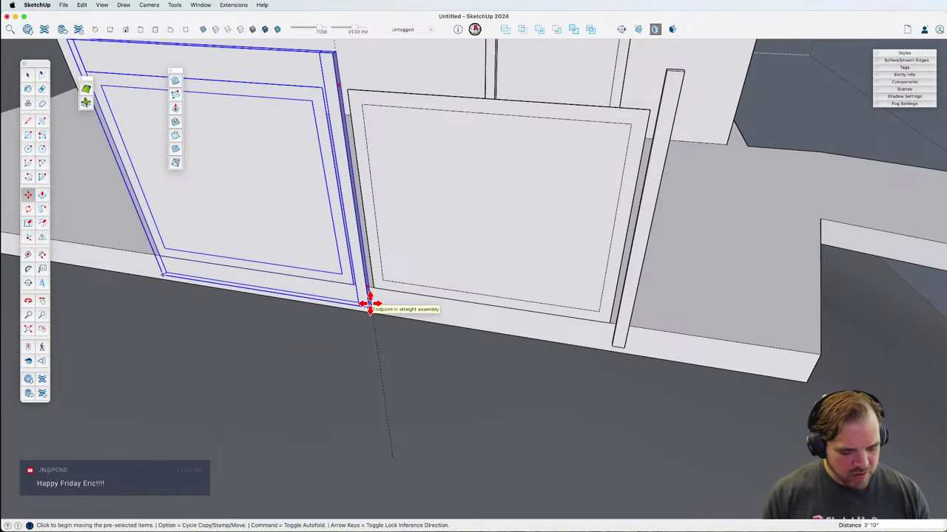
pyautogui.press('Return')
# Step: Select all four straight railing assemblies and move them about 3'10" along the deck edge toward the deck corner
pyautogui.scroll(-6, 454, 321)
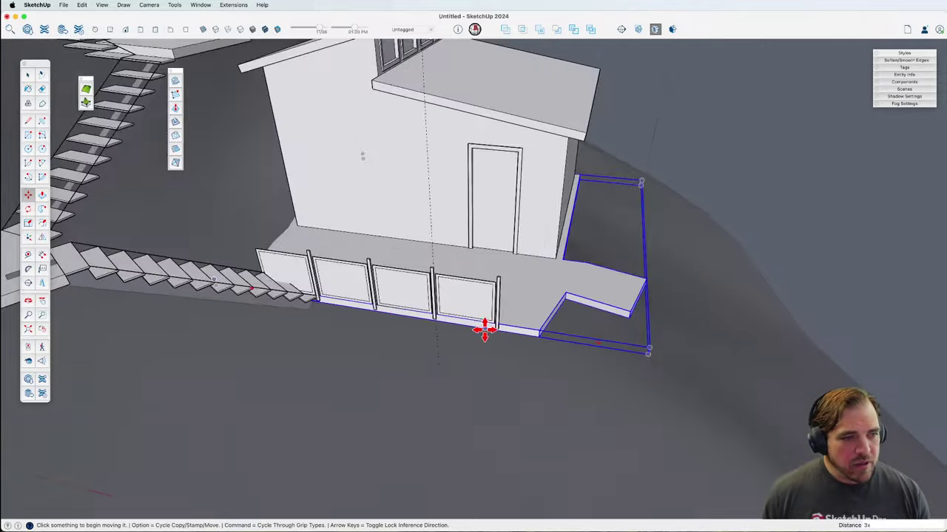
pyautogui.keyDown('shift'); pyautogui.moveTo(486, 328); pyautogui.dragTo(492, 344, button='middle'); pyautogui.keyUp('shift')
pyautogui.press('space')
pyautogui.click(500, 319)
pyautogui.keyDown('shift'); pyautogui.click(436, 303); pyautogui.keyUp('shift')
pyautogui.keyDown('shift'); pyautogui.click(396, 300); pyautogui.keyUp('shift')
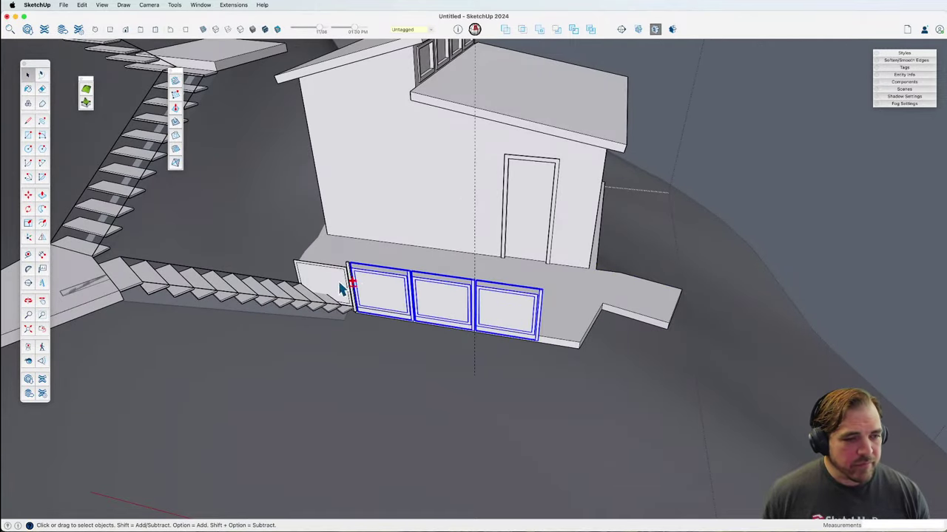
pyautogui.keyDown('shift'); pyautogui.click(342, 288); pyautogui.keyUp('shift')
pyautogui.scroll(3, 554, 332)
pyautogui.press('m')
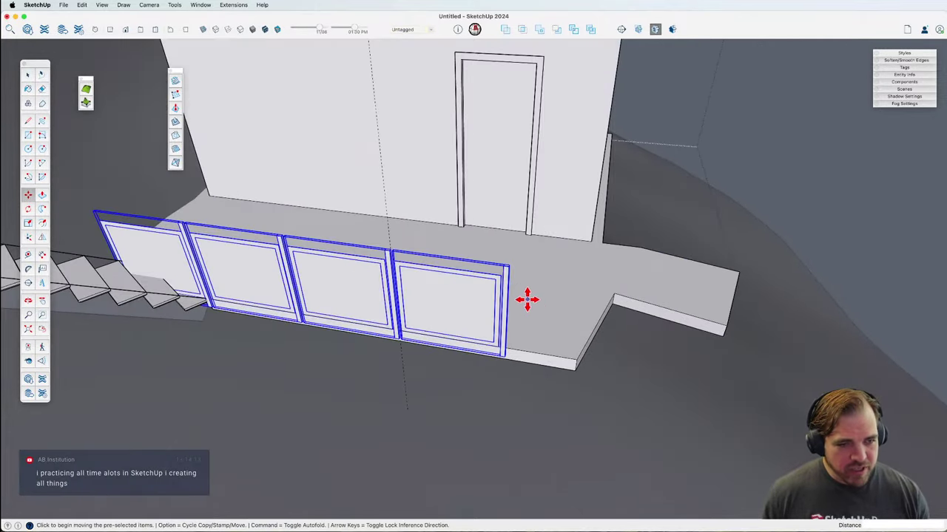
pyautogui.click(528, 298)
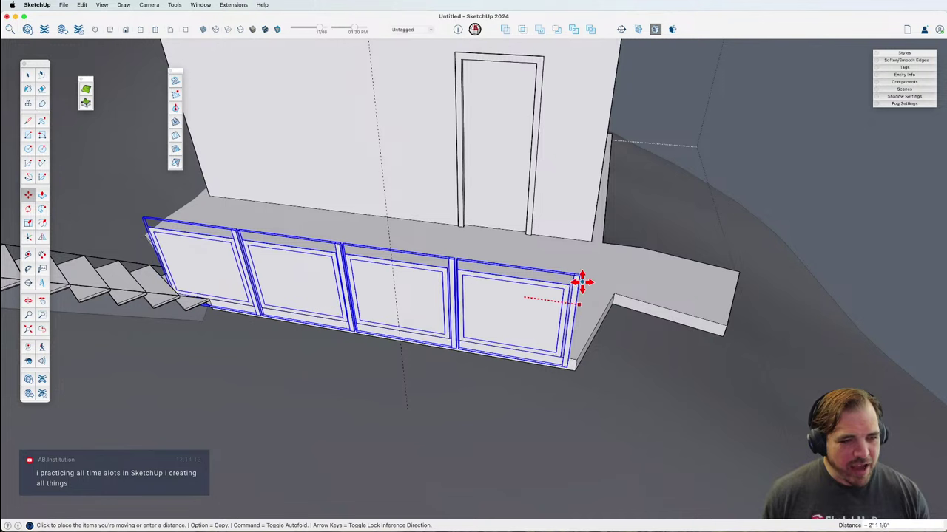
pyautogui.click(626, 277)
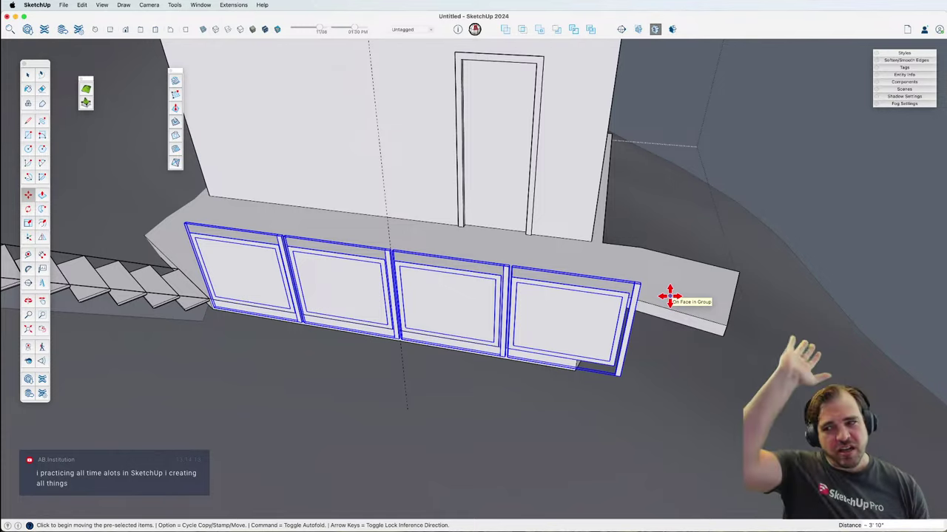
pyautogui.press('space')
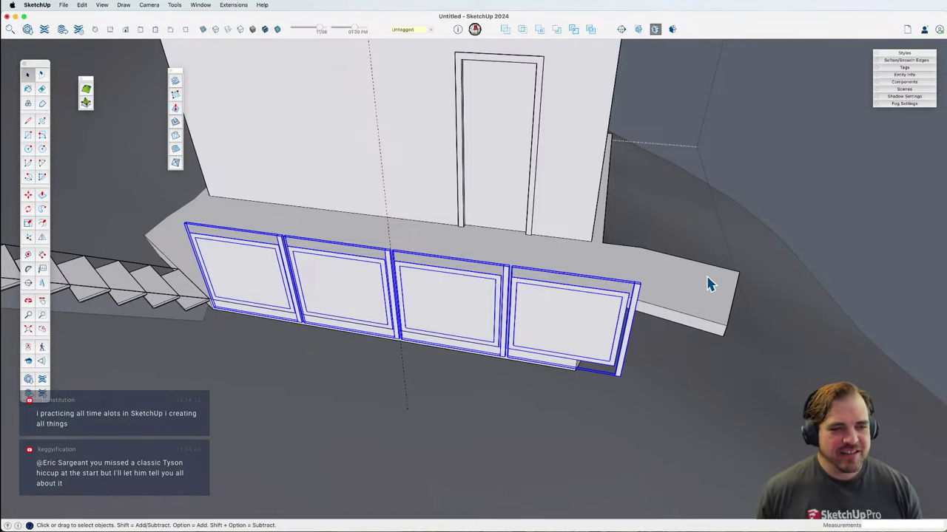
pyautogui.moveTo(565, 336); pyautogui.dragTo(617, 399, button='middle')
pyautogui.click(854, 216)
# Step: Delete the inner infill face inside the railing panel component, leaving an open frame
pyautogui.moveTo(584, 348); pyautogui.dragTo(651, 336, button='middle')
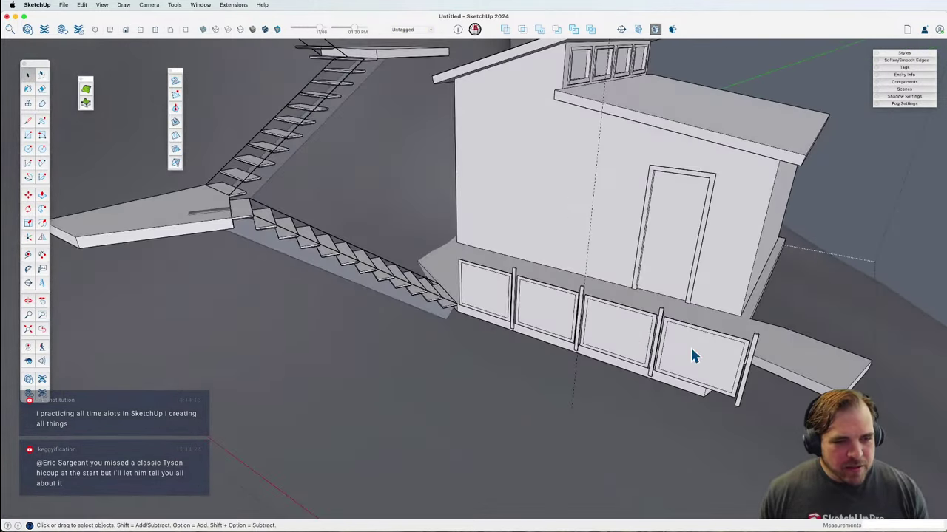
pyautogui.doubleClick(702, 357)
pyautogui.scroll(3, 722, 363)
pyautogui.doubleClick(731, 360)
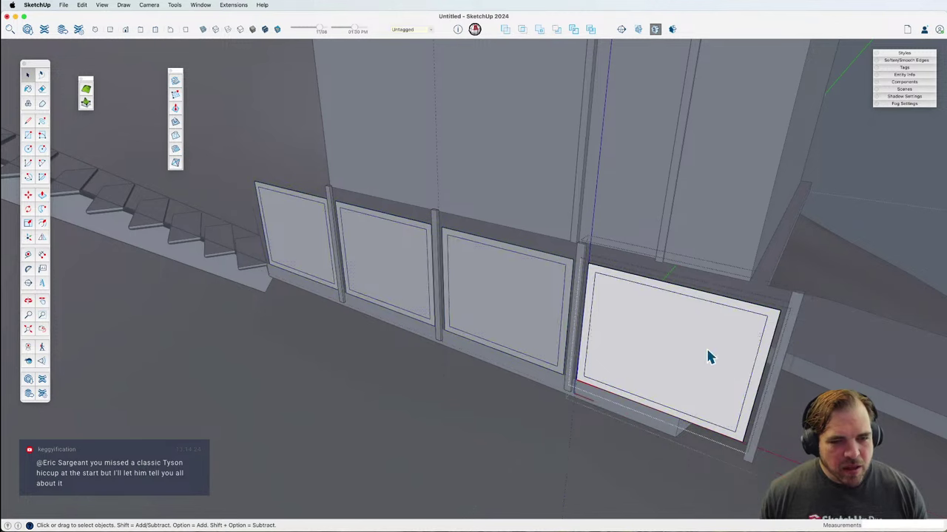
pyautogui.press('Delete')
pyautogui.scroll(-5, 732, 363)
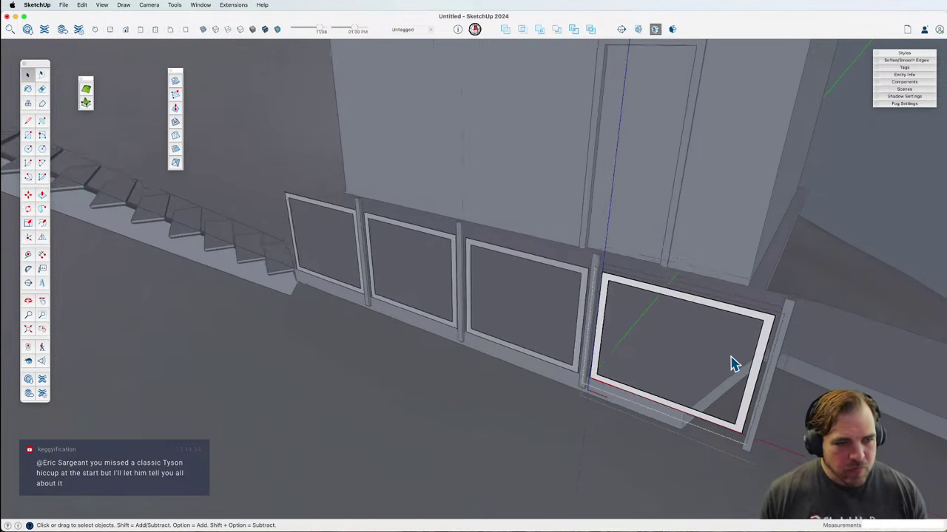
pyautogui.click(872, 270)
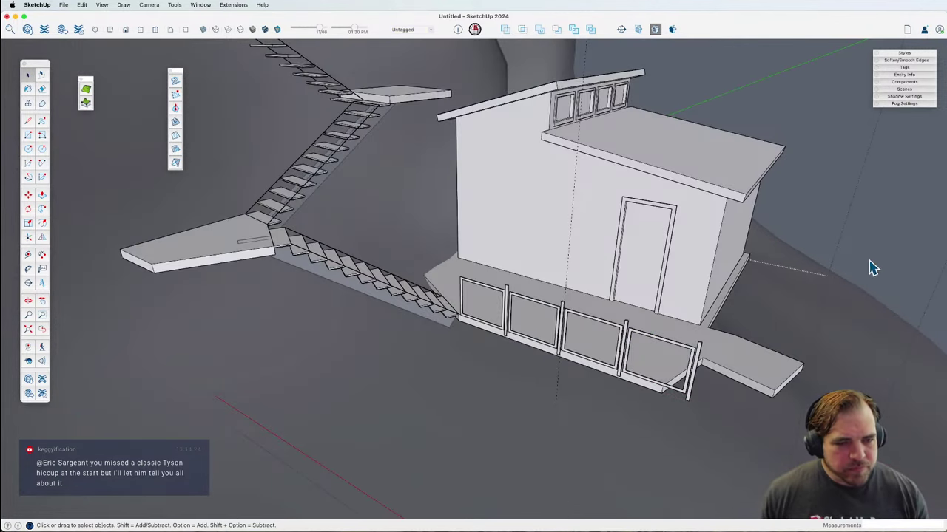
# Step: Copy the stair-side straight assembly by its post's bottom corner onto the outer corner of the second-lowest stair tread
pyautogui.moveTo(612, 355); pyautogui.dragTo(481, 300, button='middle')
pyautogui.click(482, 300)
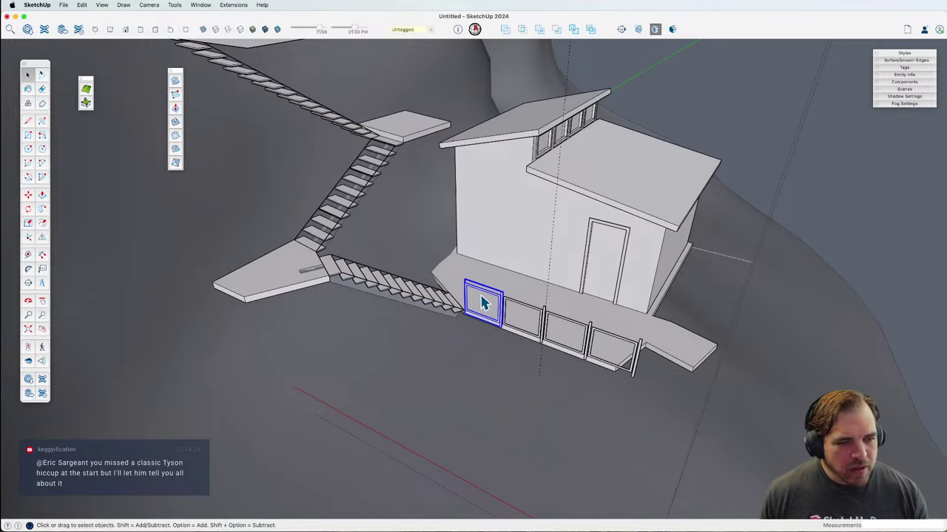
pyautogui.scroll(3, 466, 301)
pyautogui.scroll(6, 562, 381)
pyautogui.press('m')
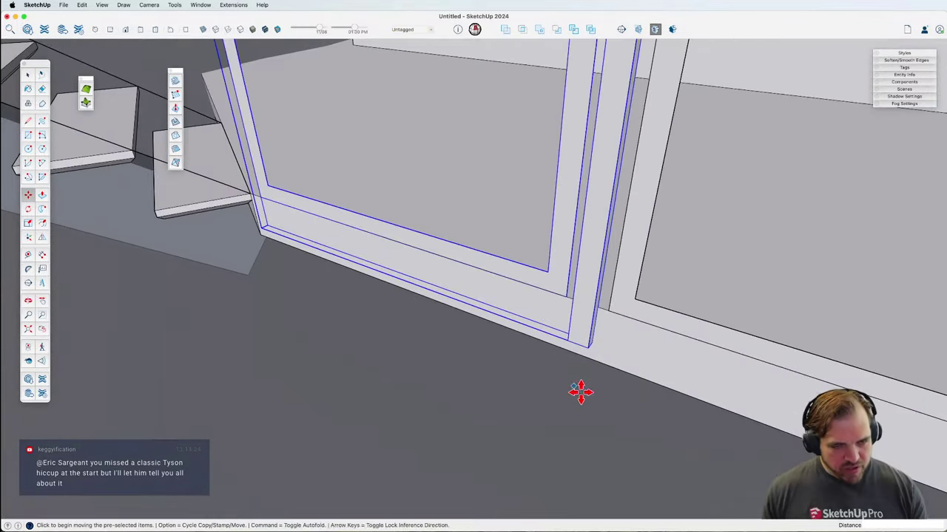
pyautogui.press('alt')
pyautogui.click(588, 352)
pyautogui.scroll(-5, 666, 355)
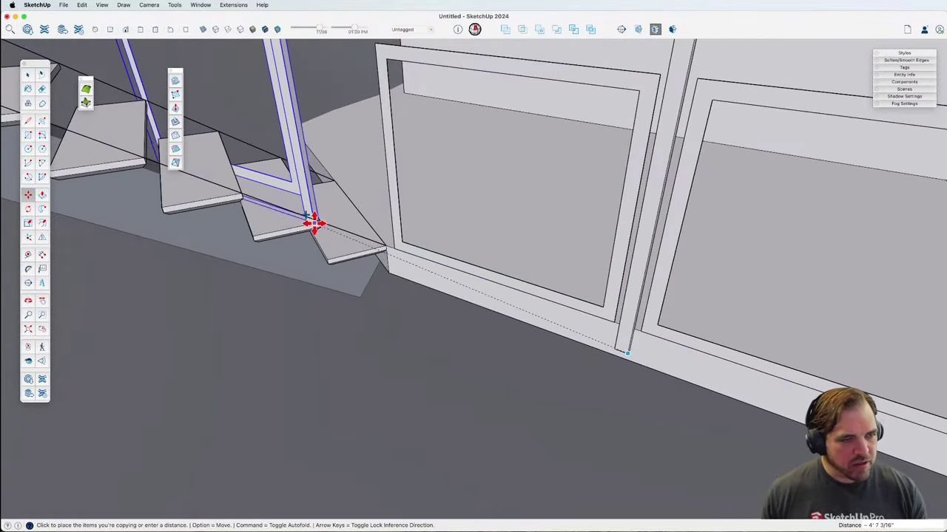
pyautogui.scroll(5, 319, 226)
pyautogui.moveTo(296, 217); pyautogui.dragTo(419, 348, button='middle')
pyautogui.scroll(2, 419, 348)
# Step: Rotate the copied assembly about its post's bottom corner to align with the stair tread's end edge
pyautogui.press('q')
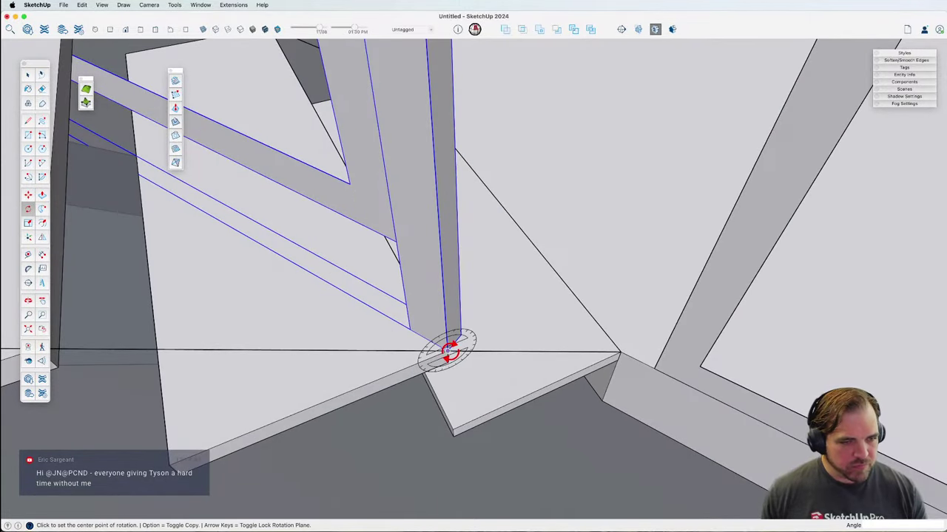
pyautogui.click(448, 351)
pyautogui.click(411, 333)
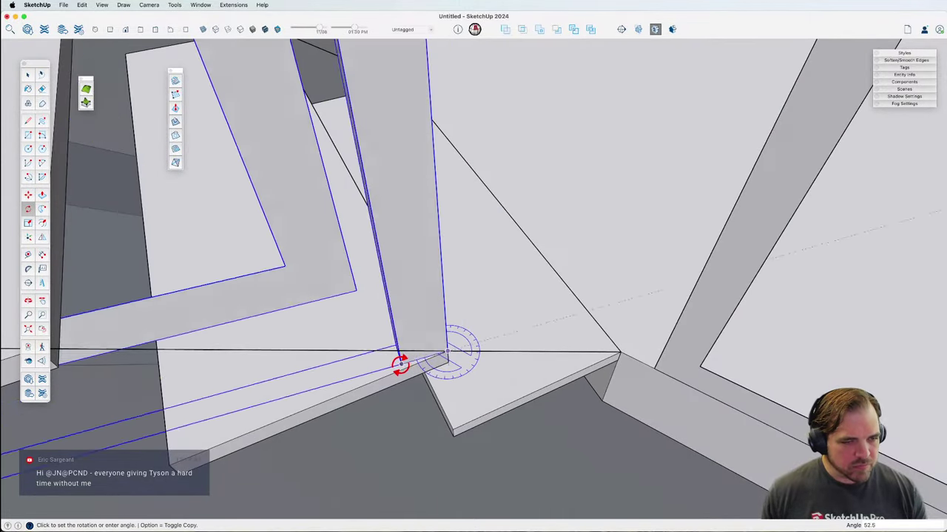
pyautogui.click(392, 371)
pyautogui.moveTo(398, 380); pyautogui.dragTo(426, 300, button='middle')
# Step: Move the copied assembly along the tread edge so the post's base sits at the edge's midpoint
pyautogui.press('m')
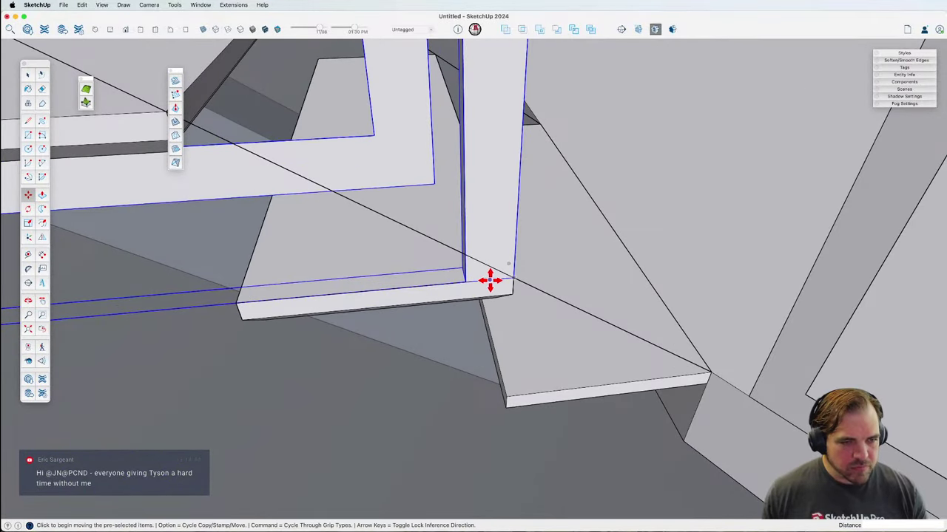
pyautogui.click(490, 279)
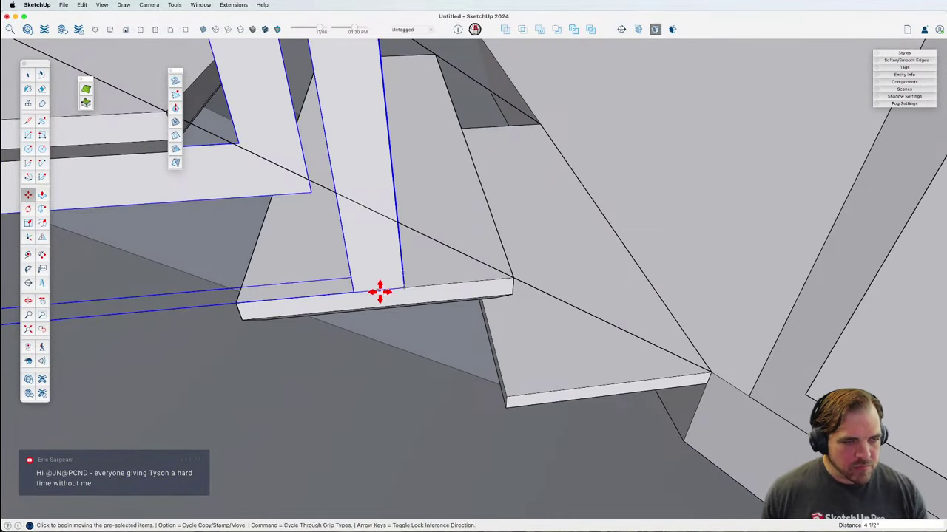
pyautogui.moveTo(380, 292); pyautogui.dragTo(495, 296, button='middle')
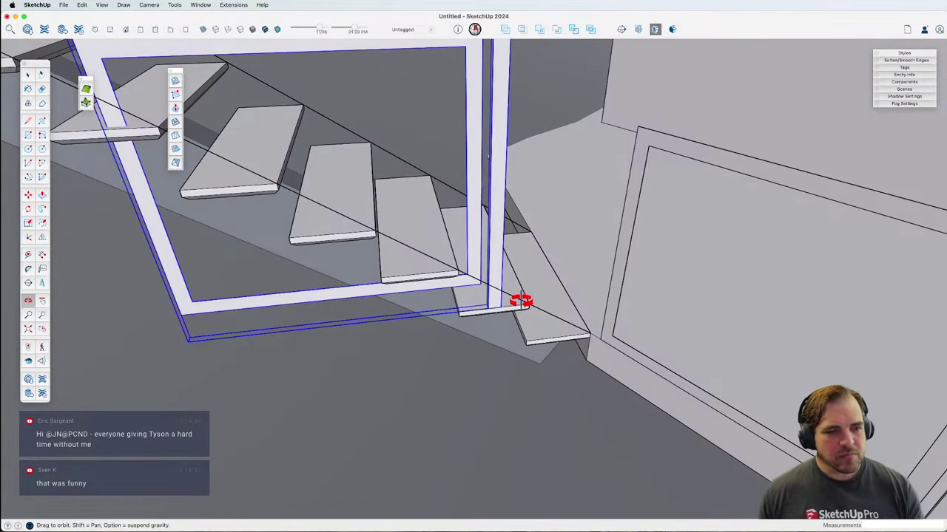
pyautogui.scroll(-4, 518, 302)
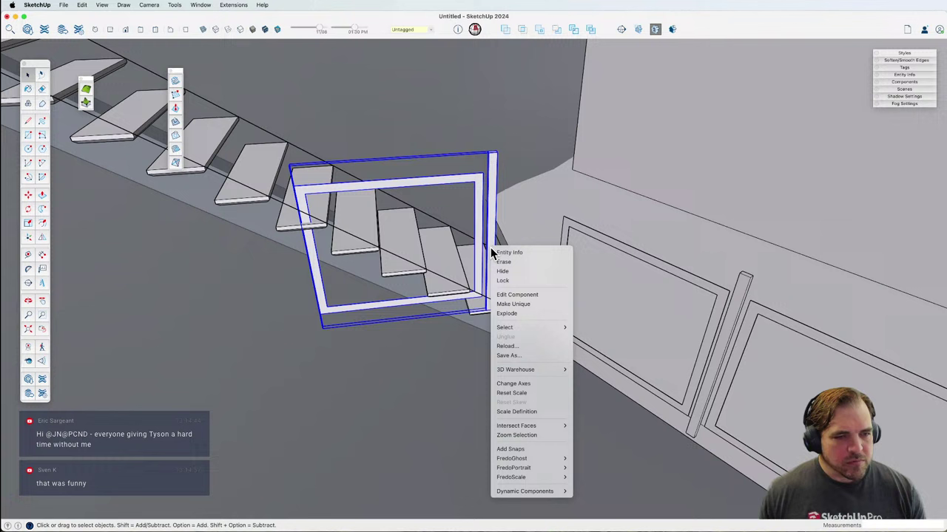
# Step: Make the copied stair assembly and the panel frame nested inside it unique
pyautogui.click(497, 304)
pyautogui.doubleClick(494, 246)
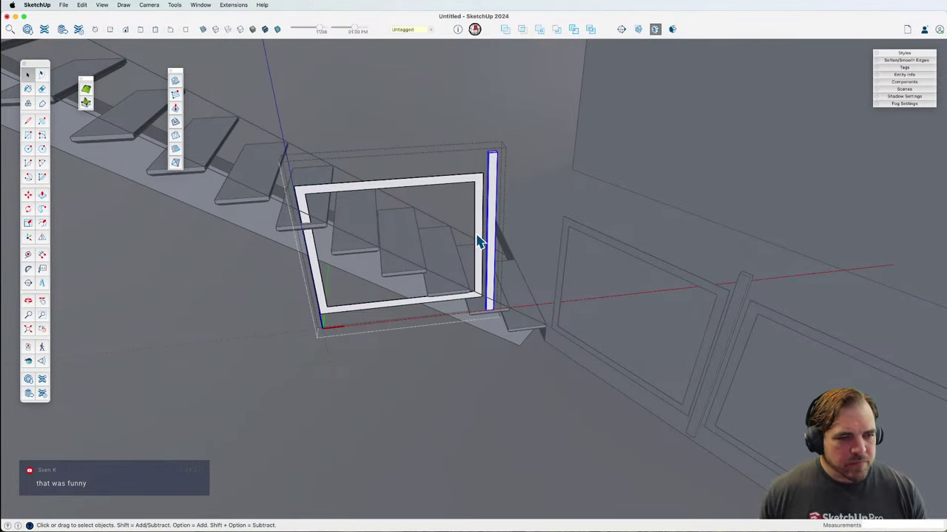
pyautogui.click(479, 244)
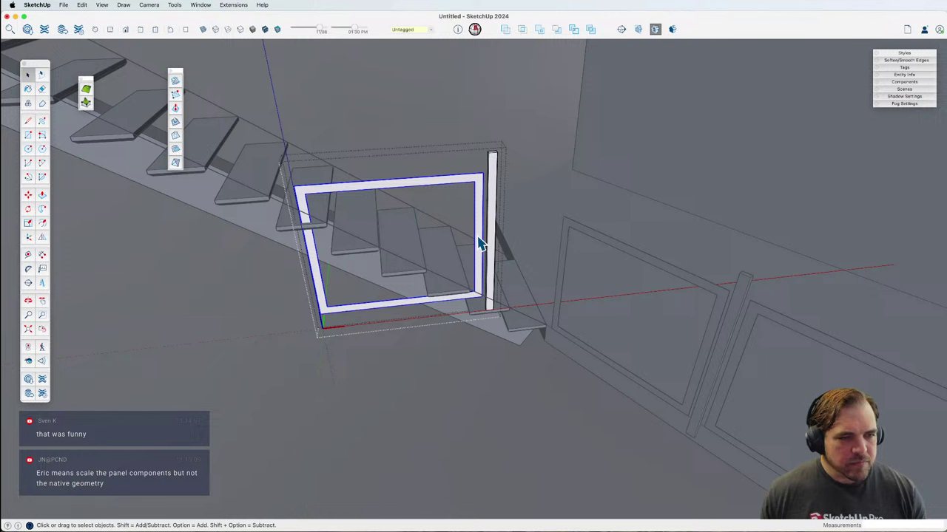
pyautogui.rightClick(477, 235)
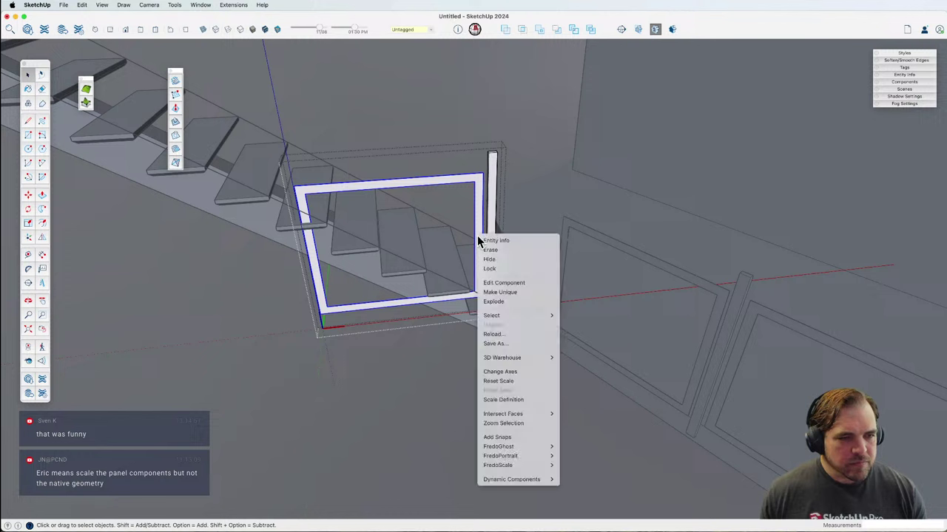
pyautogui.click(499, 293)
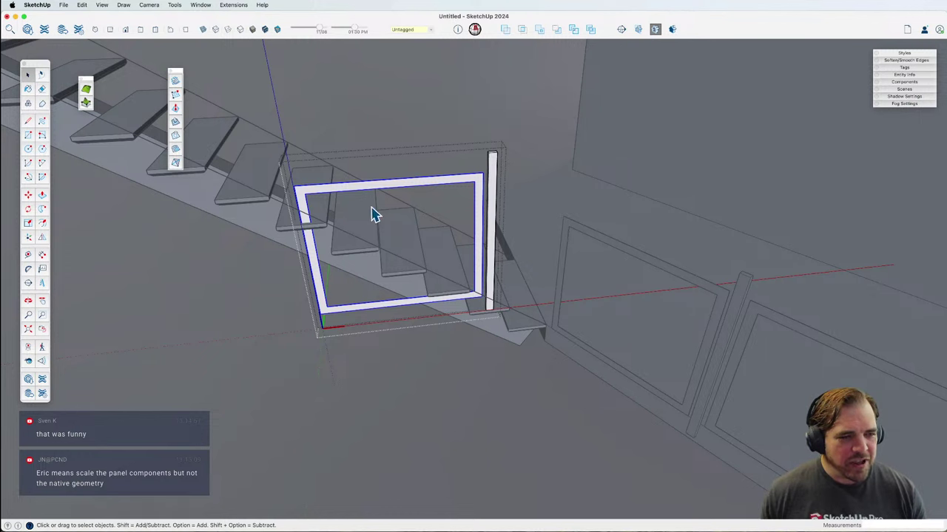
pyautogui.press('l')
pyautogui.scroll(3, 473, 296)
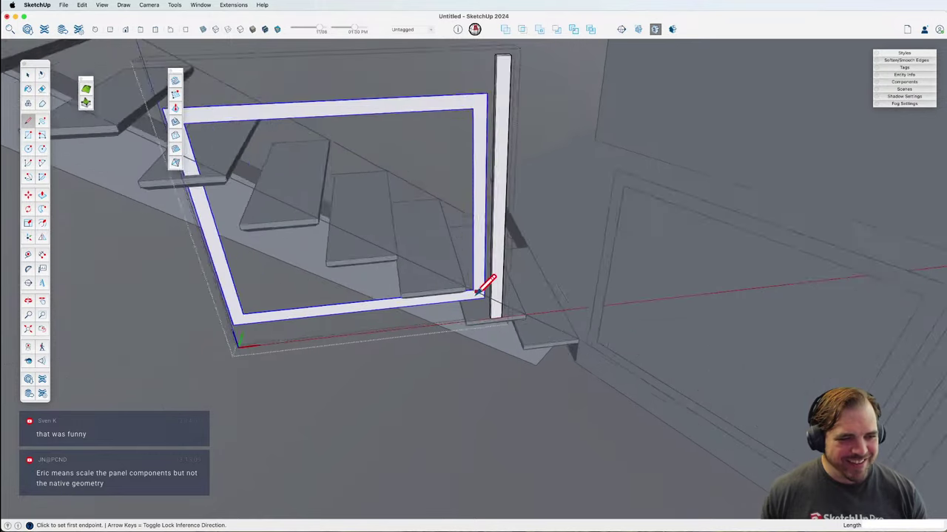
pyautogui.scroll(-3, 495, 279)
pyautogui.scroll(3, 495, 281)
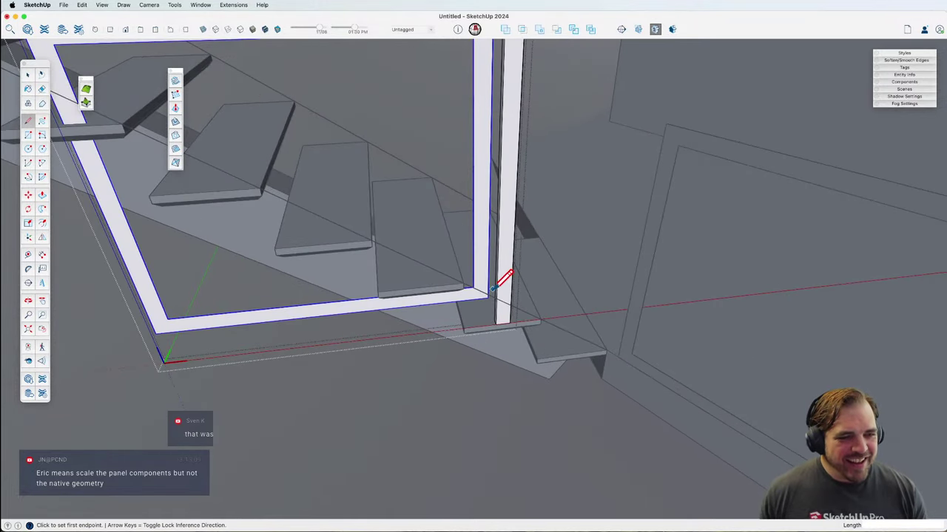
pyautogui.press('space')
pyautogui.scroll(3, 480, 285)
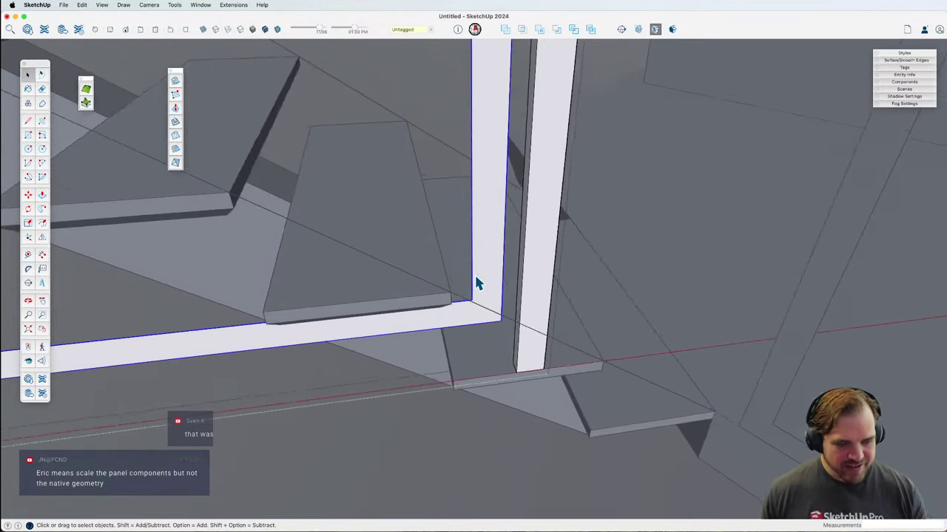
# Step: Move the unique panel frame about 11/16" by its lower post-side corner inside the stair assembly
pyautogui.press('m')
pyautogui.click(501, 319)
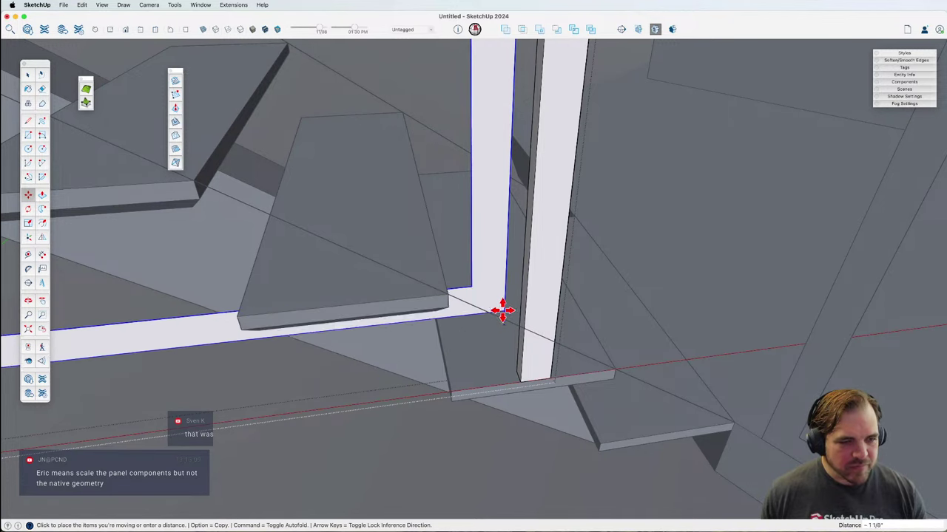
pyautogui.click(544, 323)
pyautogui.scroll(-3, 543, 323)
pyautogui.scroll(2, 543, 323)
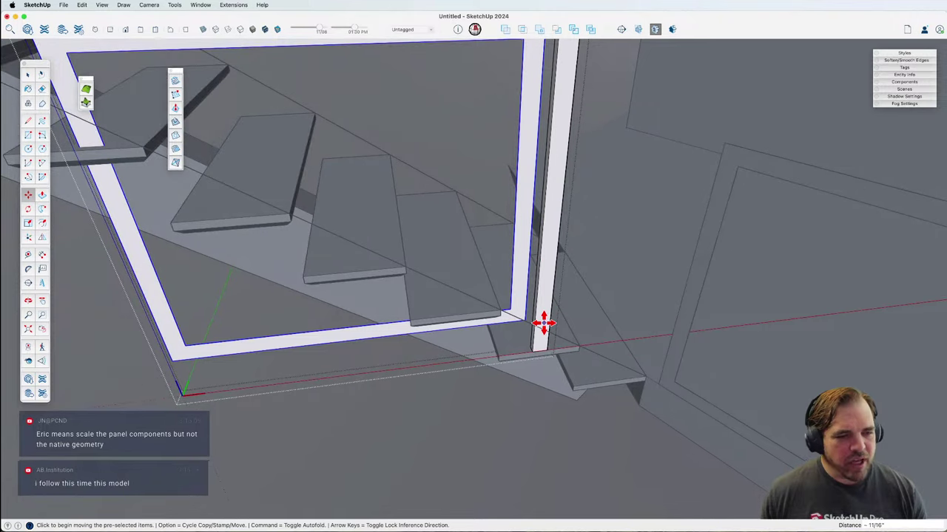
pyautogui.scroll(3, 529, 325)
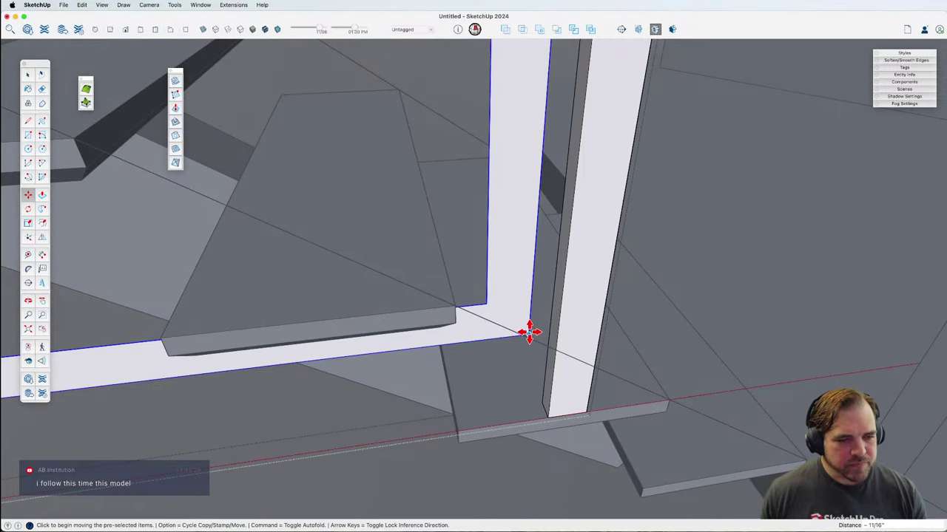
pyautogui.click(529, 332)
pyautogui.press('space')
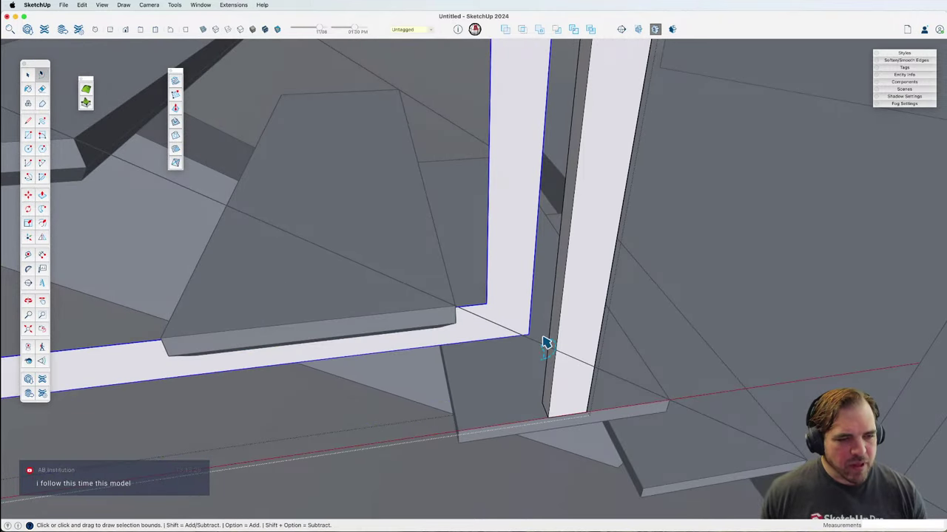
# Step: Try to reposition the panel frame using a short edge drawn straight down from its lower post-side corner
pyautogui.press('l')
pyautogui.scroll(2, 528, 335)
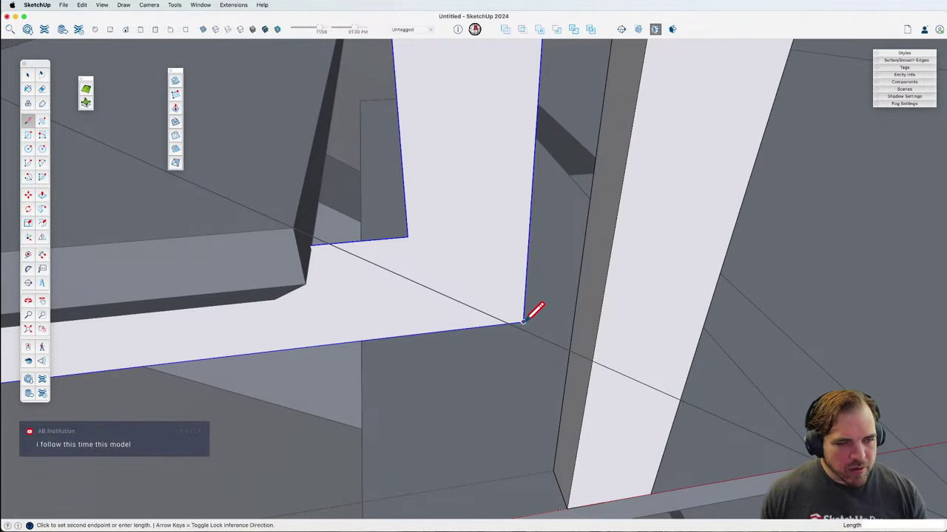
pyautogui.click(522, 324)
pyautogui.press('m')
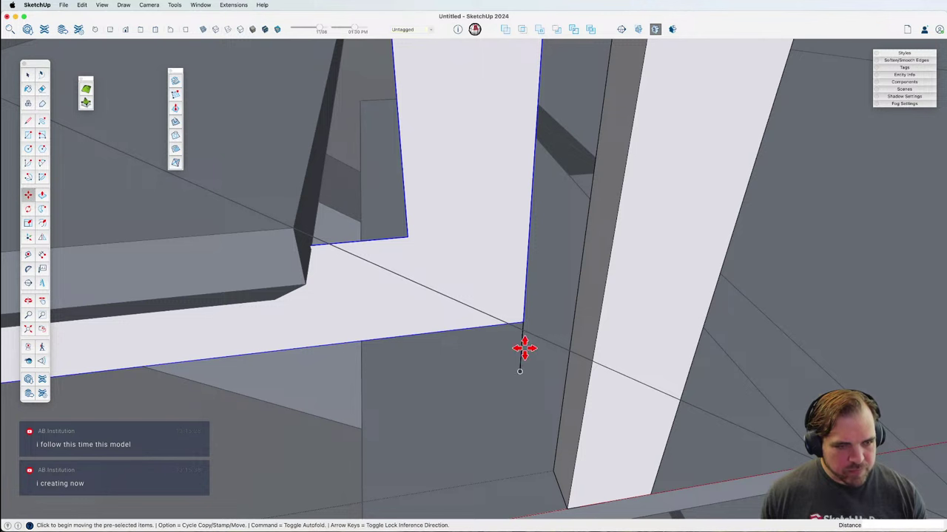
pyautogui.click(522, 323)
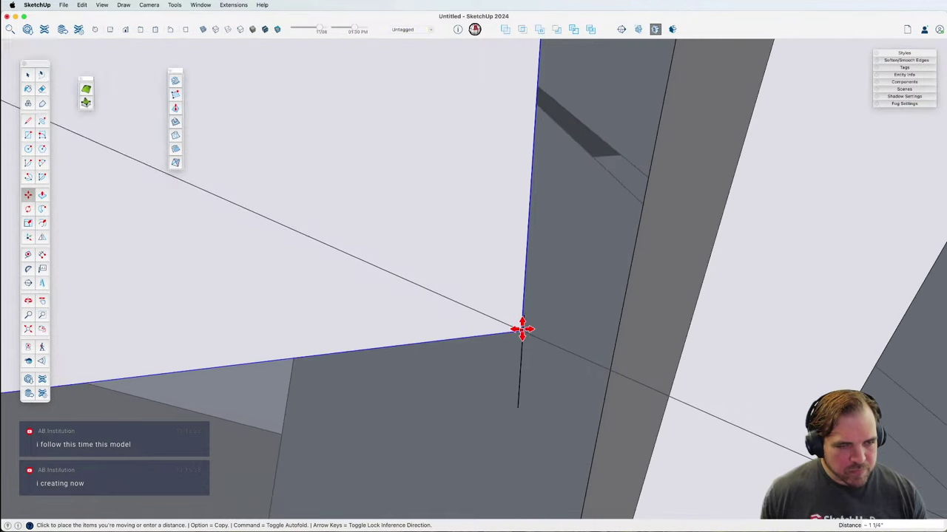
pyautogui.scroll(3, 523, 324)
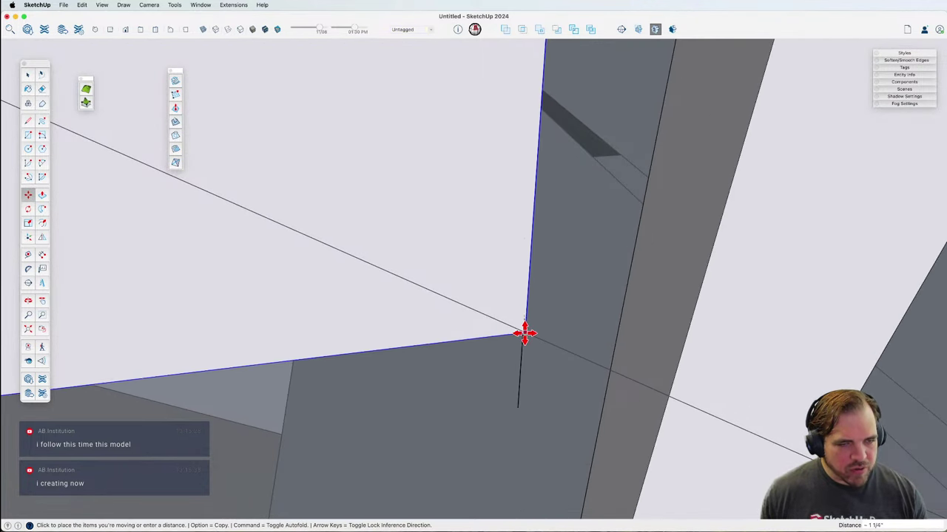
pyautogui.moveTo(524, 355); pyautogui.dragTo(629, 441, button='middle')
# Step: Move the panel frame by its lower post-side corner onto the sloping edge line of the stair
pyautogui.press('m')
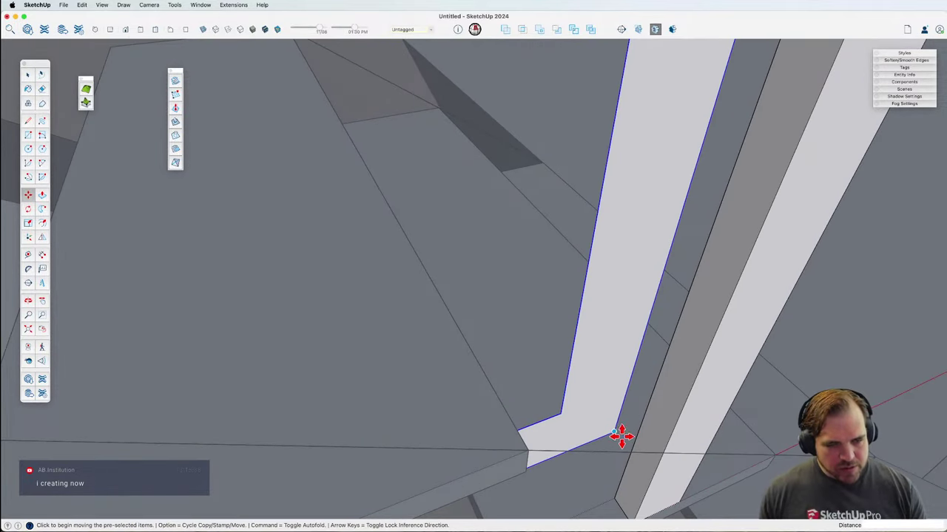
pyautogui.click(616, 431)
pyautogui.click(634, 455)
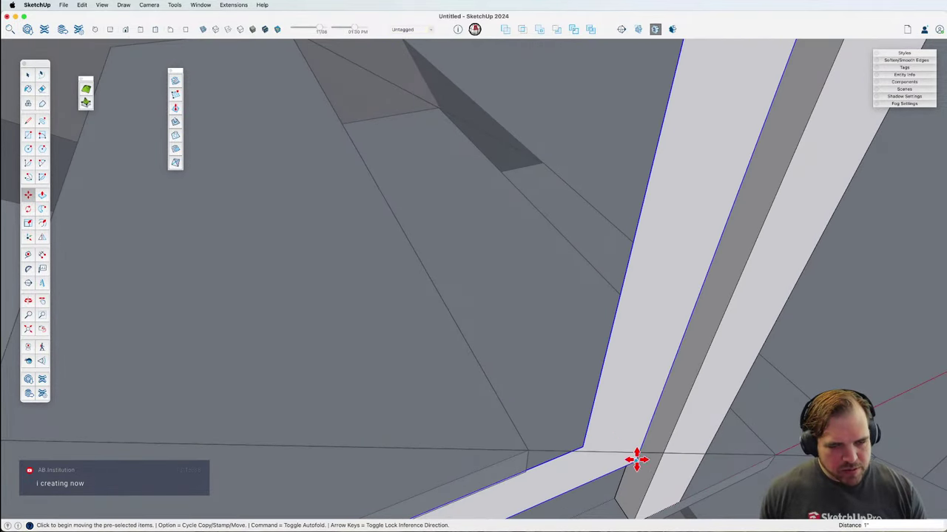
pyautogui.click(638, 465)
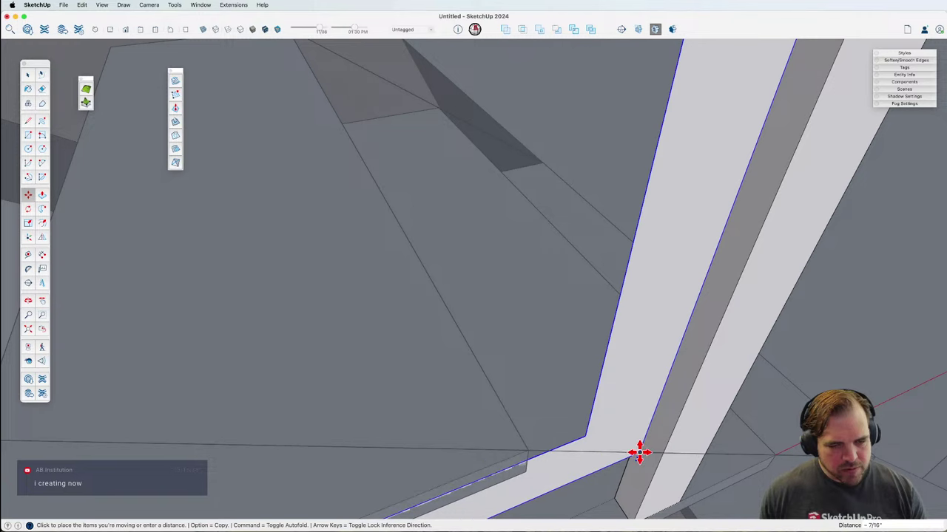
pyautogui.click(641, 450)
# Step: Rotate the panel frame about its lower post-side corner by about 34.3 degrees to follow the stair slope
pyautogui.scroll(-3, 667, 429)
pyautogui.moveTo(665, 419); pyautogui.dragTo(547, 313, button='middle')
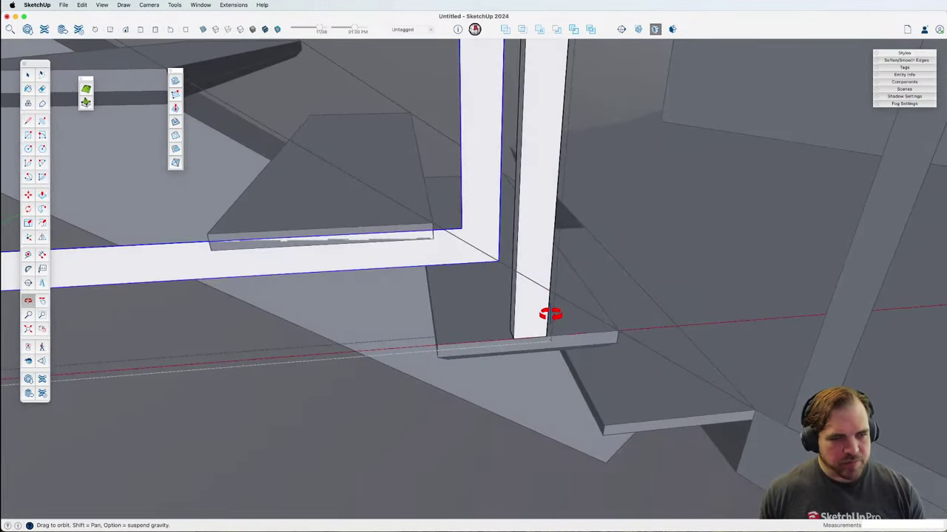
pyautogui.press('q')
pyautogui.click(498, 260)
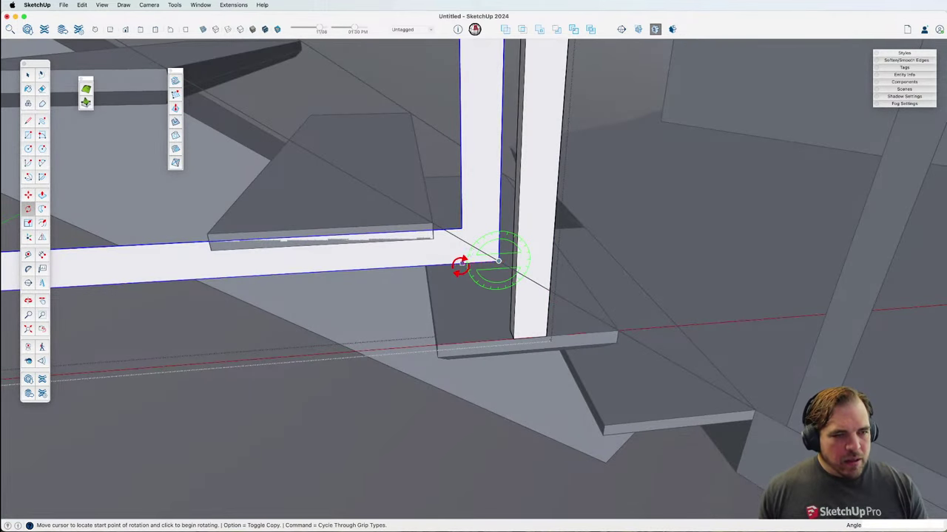
pyautogui.click(461, 263)
pyautogui.click(464, 244)
pyautogui.scroll(-5, 465, 244)
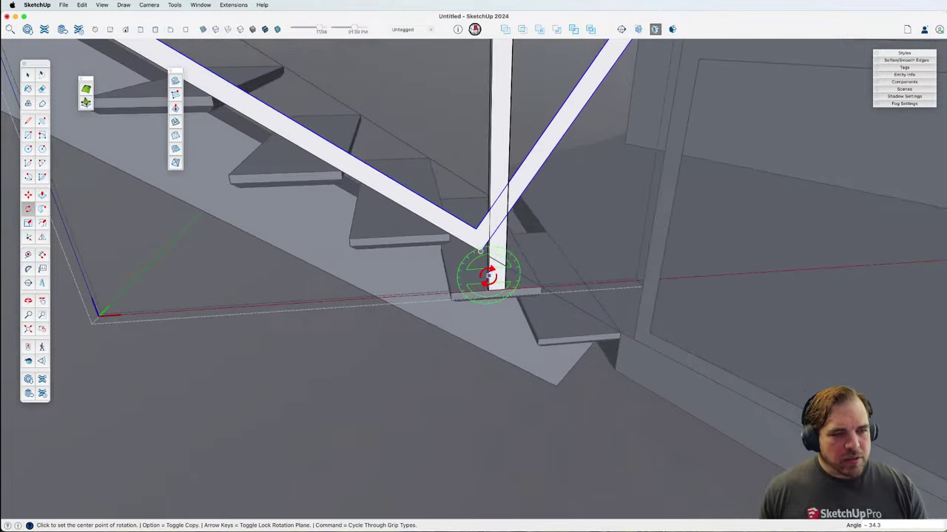
pyautogui.scroll(-1, 500, 287)
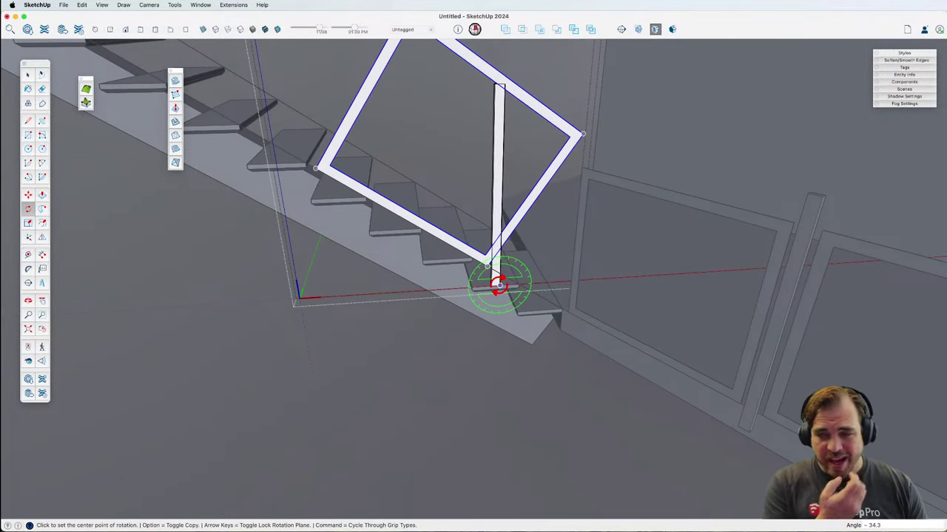
pyautogui.scroll(-1, 500, 287)
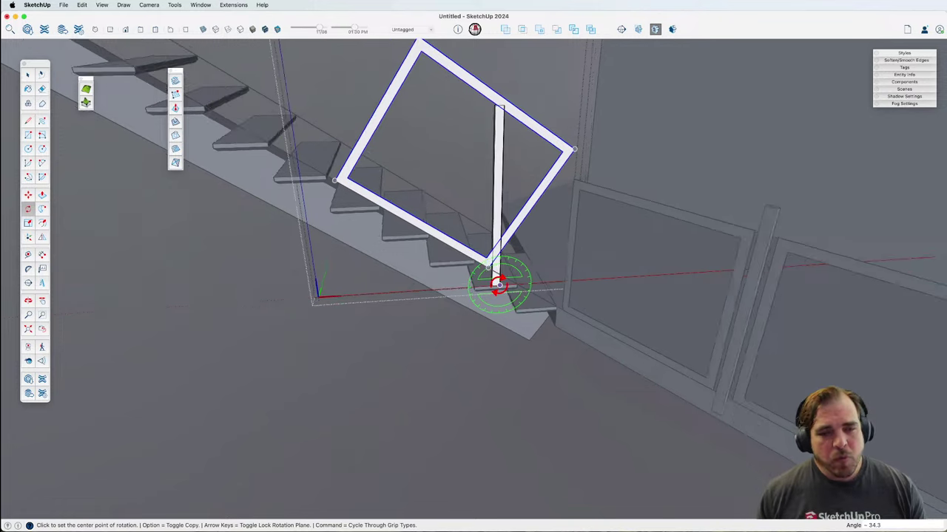
pyautogui.scroll(-1, 499, 287)
# Step: Copy the whole stair railing assembly three treads up the stair and array it for two evenly spaced copies
pyautogui.press('space')
pyautogui.moveTo(511, 349); pyautogui.dragTo(560, 359, button='middle')
pyautogui.click(502, 259)
pyautogui.scroll(3, 576, 344)
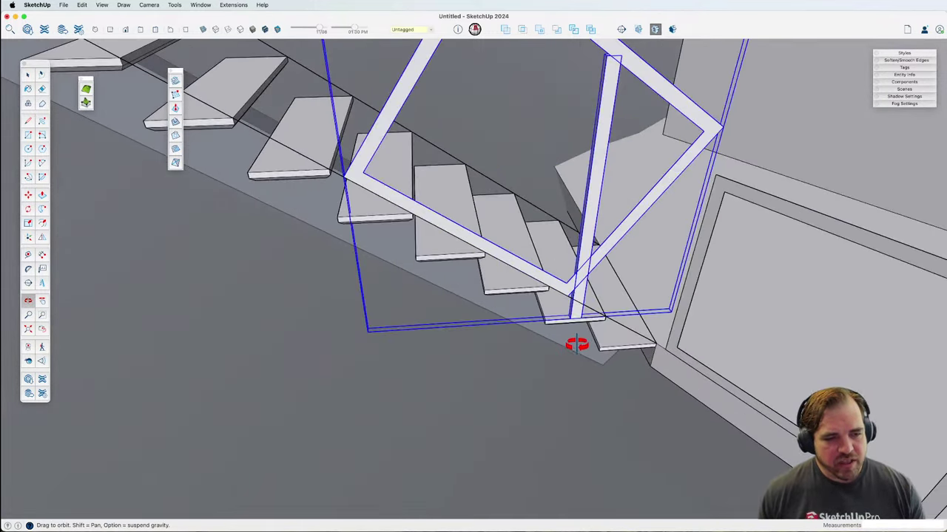
pyautogui.press('m')
pyautogui.press('alt')
pyautogui.click(604, 316)
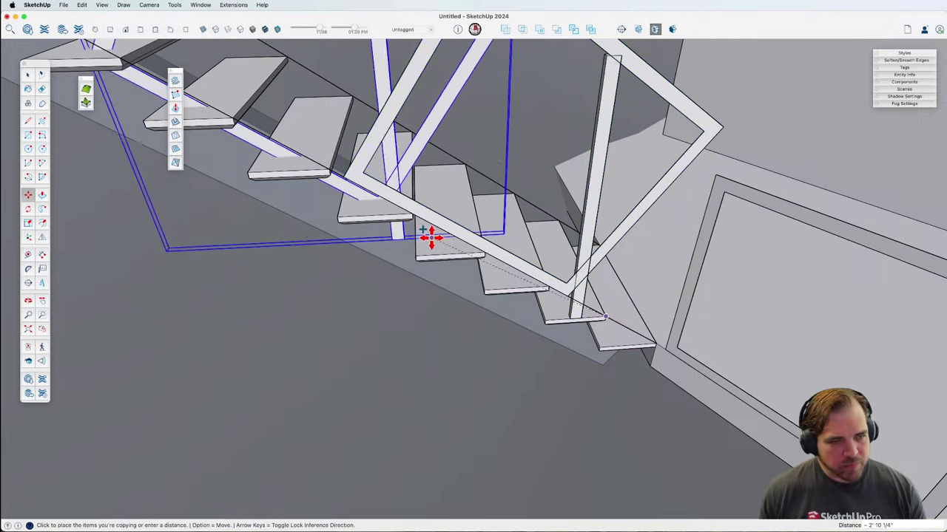
pyautogui.click(412, 213)
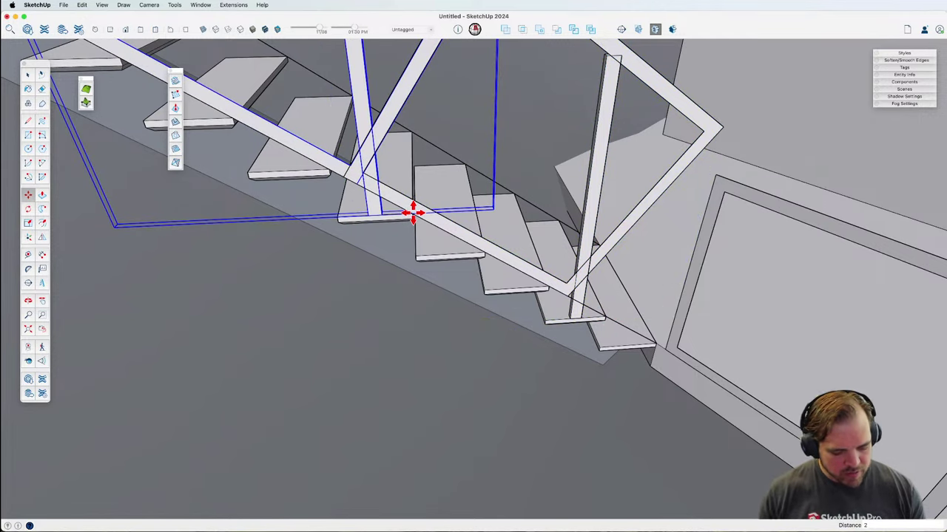
pyautogui.scroll(-5, 412, 213)
pyautogui.keyDown('shift'); pyautogui.moveTo(491, 323); pyautogui.dragTo(423, 239, button='middle'); pyautogui.keyUp('shift')
# Step: Change the uppermost assembly's axes, placing the origin on the panel's sloped bottom edge and aligning red with that edge
pyautogui.press('space')
pyautogui.click(403, 197)
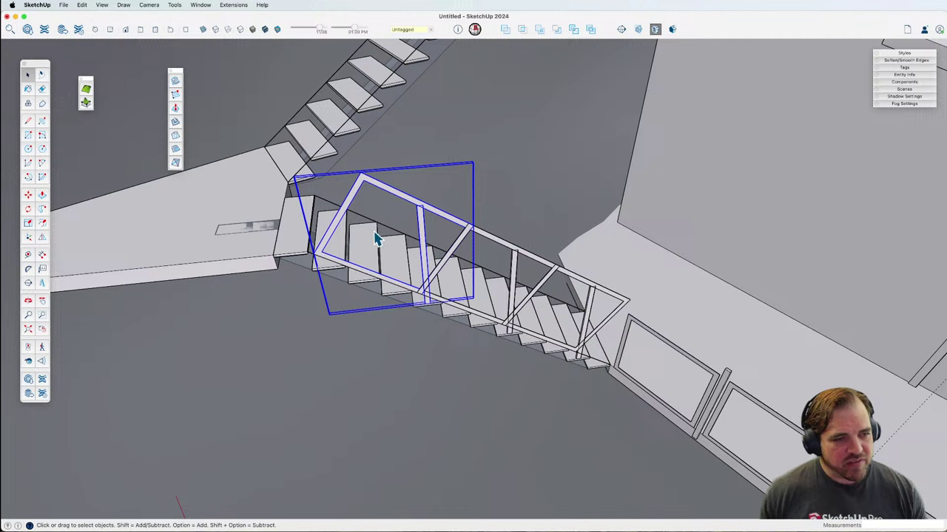
pyautogui.rightClick(406, 204)
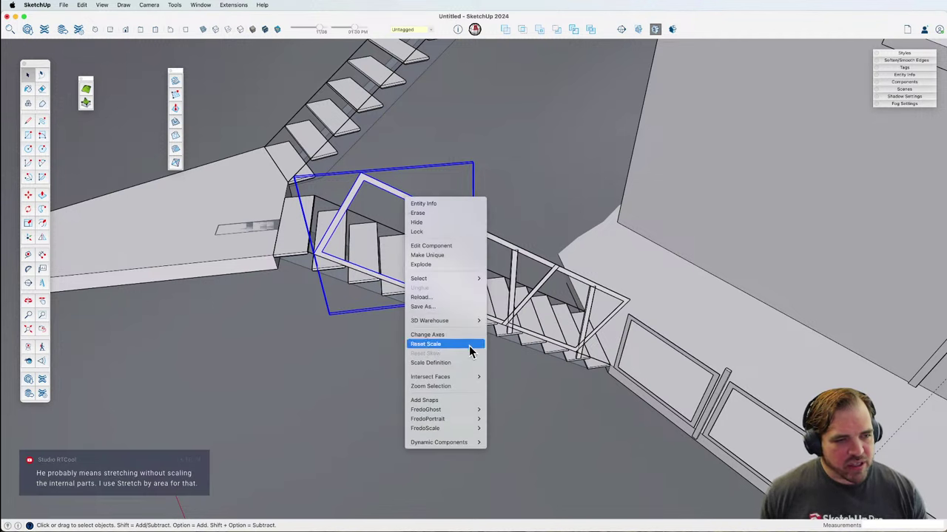
pyautogui.click(442, 335)
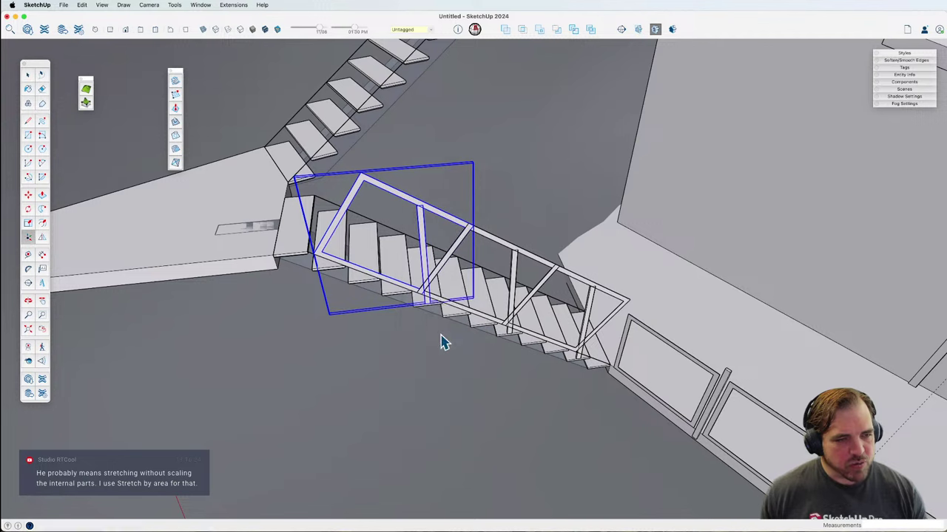
pyautogui.scroll(6, 436, 325)
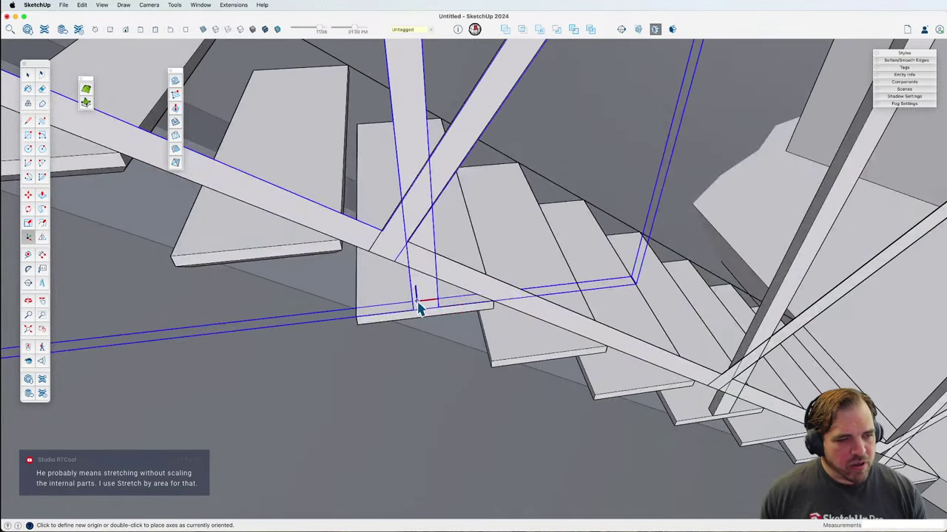
pyautogui.click(373, 254)
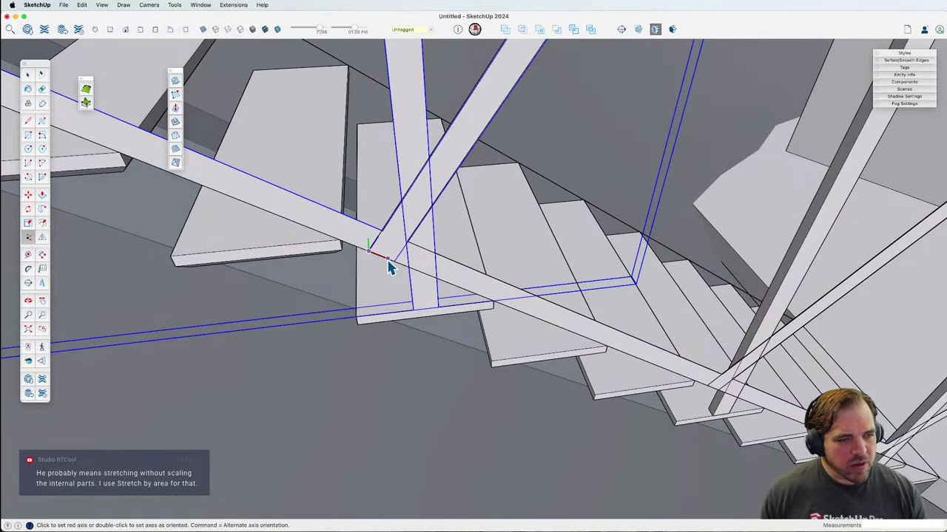
pyautogui.click(385, 258)
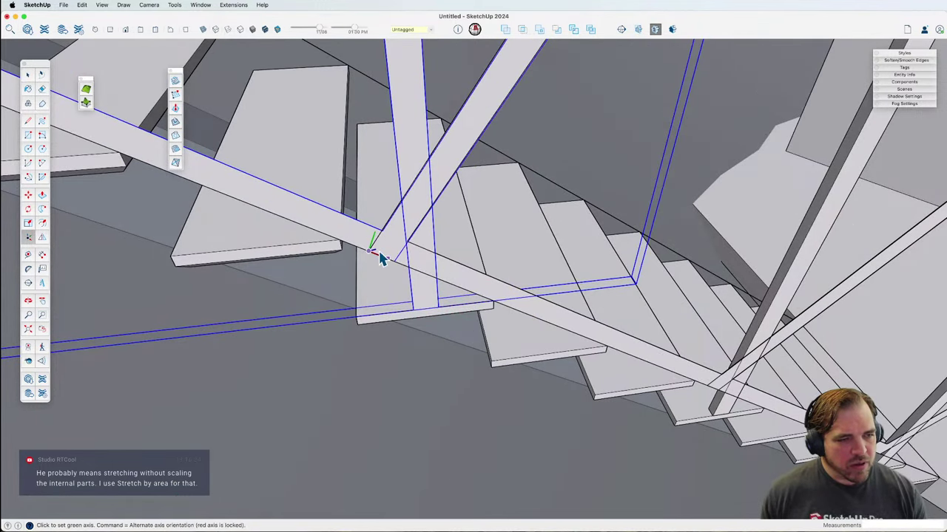
pyautogui.click(374, 204)
# Step: Scale the uppermost assembly along the red axis to about 0.37 from its upper end
pyautogui.scroll(-6, 432, 255)
pyautogui.press('s')
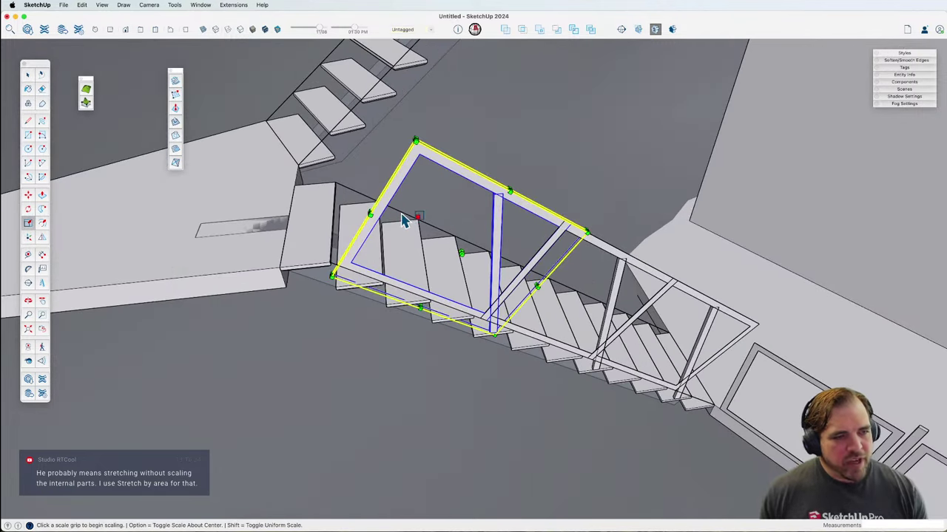
pyautogui.scroll(5, 395, 222)
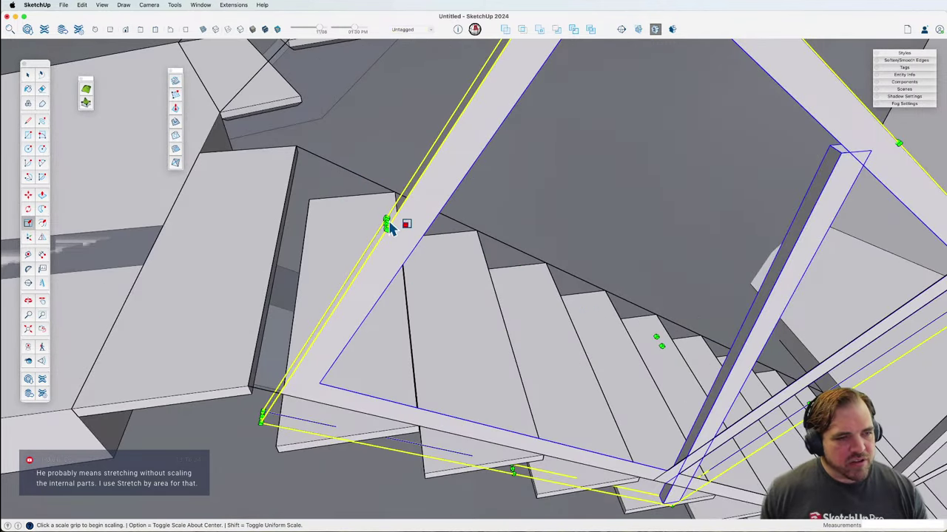
pyautogui.click(387, 221)
pyautogui.scroll(-5, 384, 219)
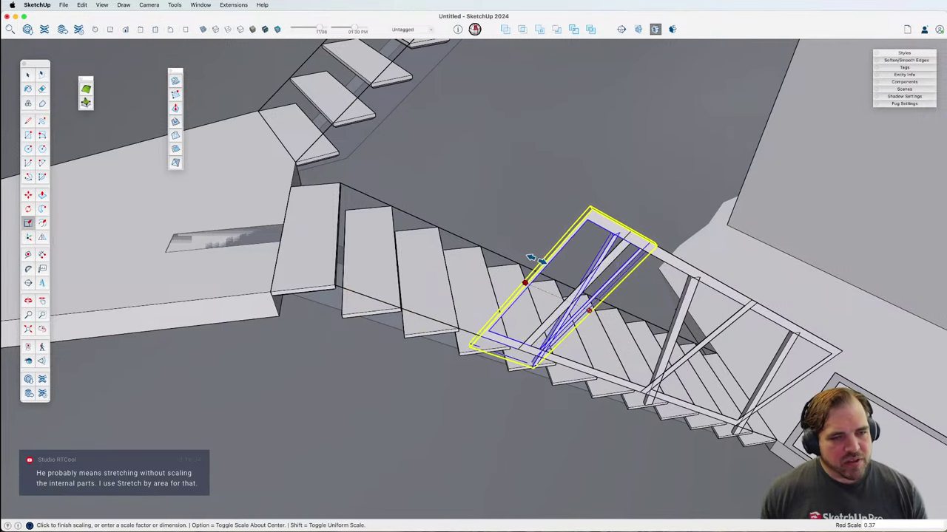
pyautogui.press('o')
pyautogui.moveTo(539, 262); pyautogui.dragTo(454, 205)
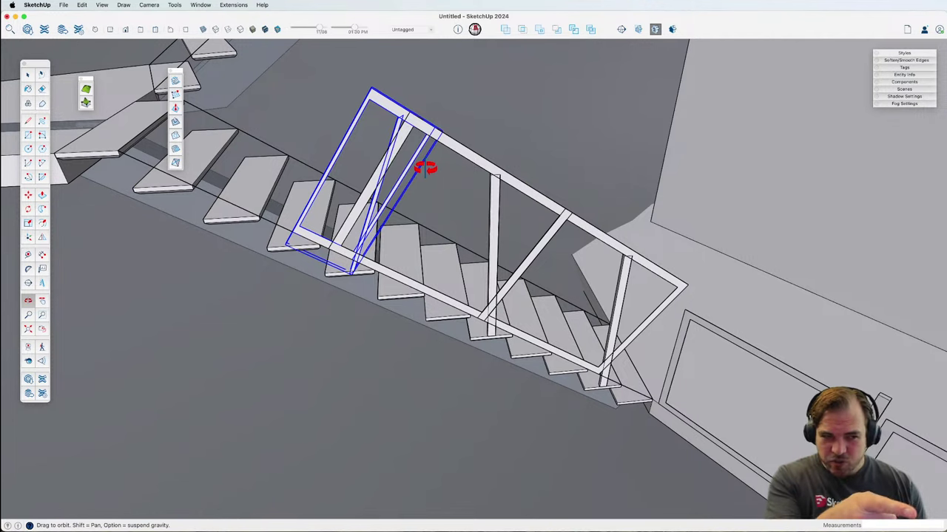
pyautogui.keyDown('shift'); pyautogui.moveTo(427, 173); pyautogui.dragTo(517, 259); pyautogui.keyUp('shift')
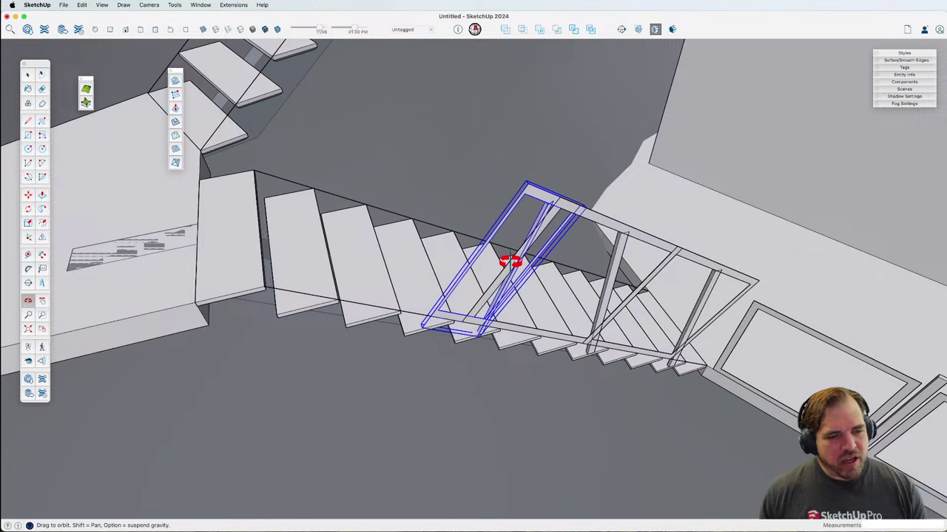
pyautogui.scroll(5, 528, 241)
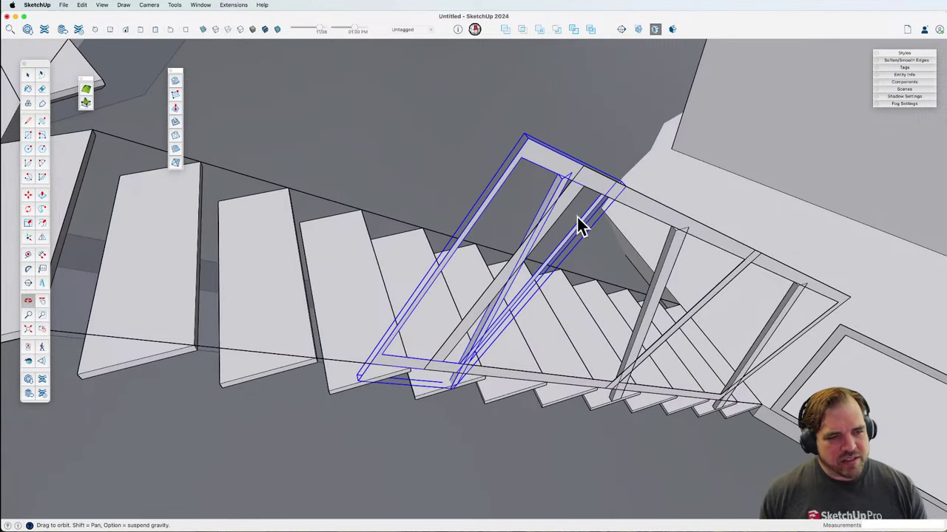
# Step: Erase the scaled uppermost railing assembly from the stair
pyautogui.press('space')
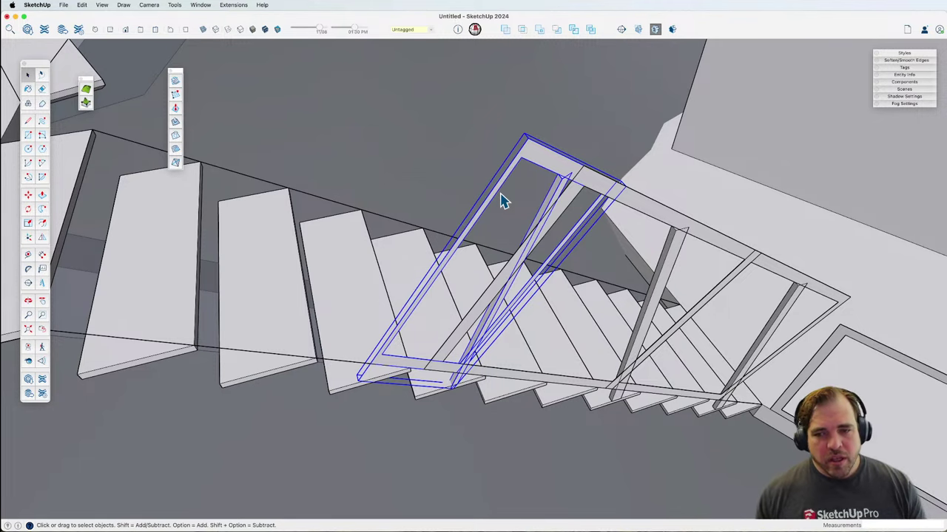
pyautogui.scroll(-5, 502, 202)
pyautogui.moveTo(502, 202); pyautogui.dragTo(441, 158, button='middle')
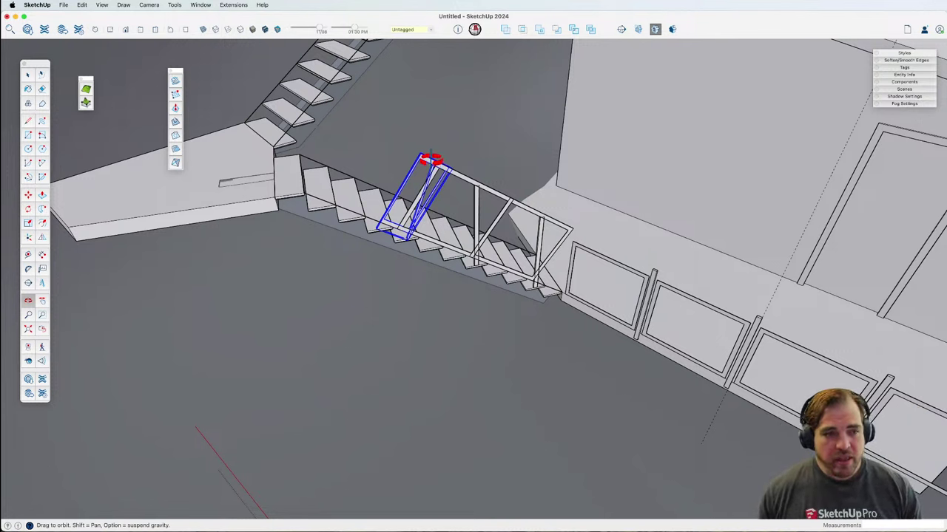
pyautogui.press('e')
pyautogui.click(421, 148)
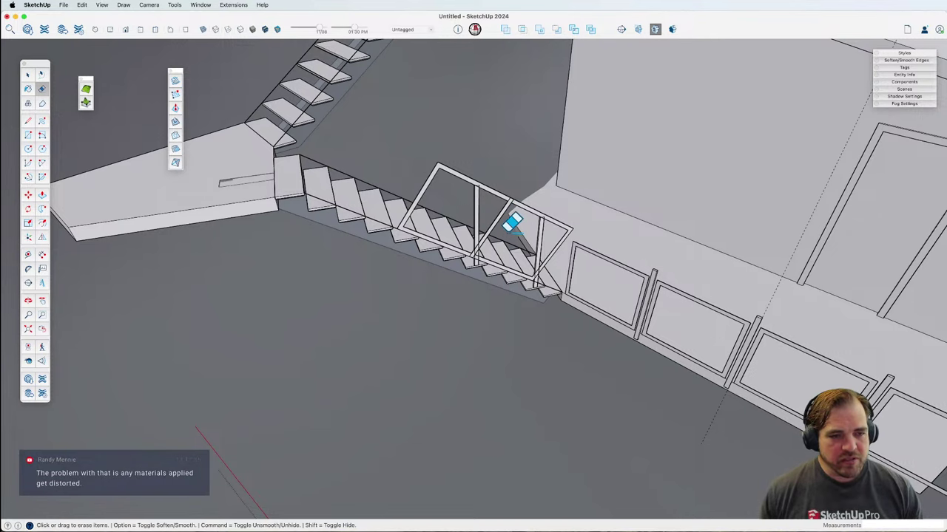
# Step: Move the remaining upper copy of the railing assembly about 4' 5 1/4" further up the stair, with its post on a higher tread
pyautogui.press('space')
pyautogui.click(479, 191)
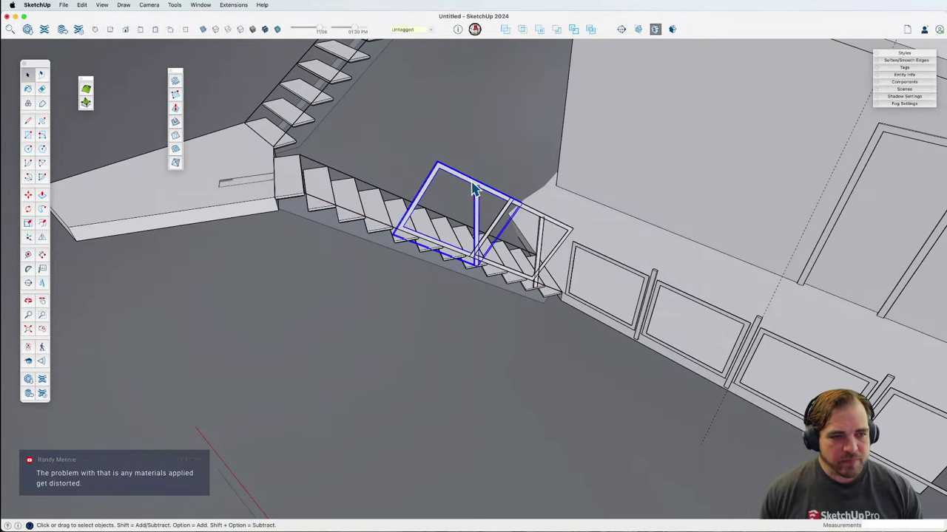
pyautogui.moveTo(479, 190)
pyautogui.mouseDown(button='middle')
pyautogui.moveTo(468, 243)
pyautogui.moveTo(664, 285)
pyautogui.mouseUp(button='middle')
pyautogui.press('m')
pyautogui.scroll(5, 562, 282)
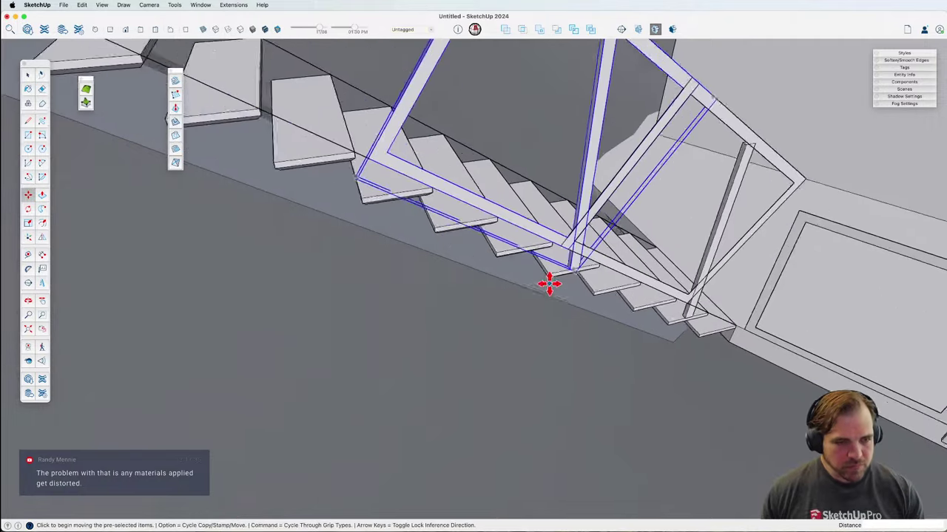
pyautogui.click(550, 281)
pyautogui.scroll(-5, 549, 281)
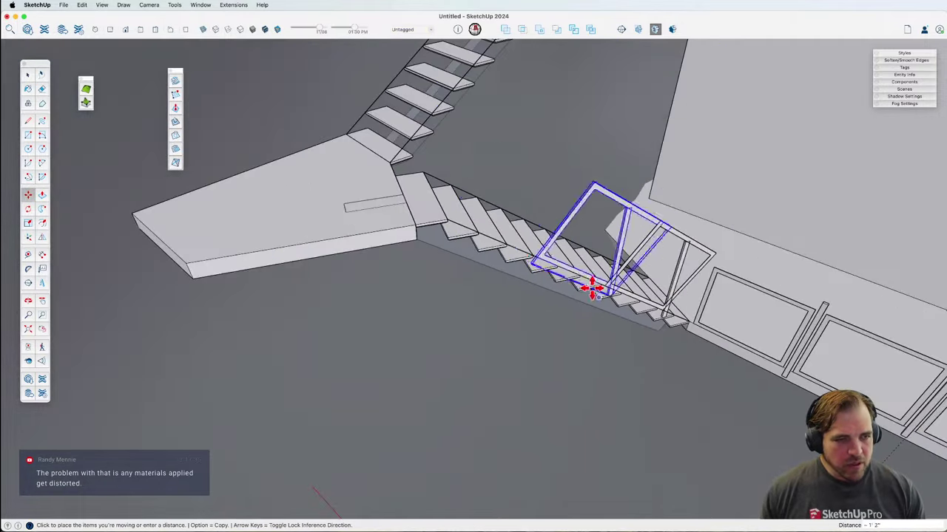
pyautogui.click(504, 257)
pyautogui.scroll(5, 688, 294)
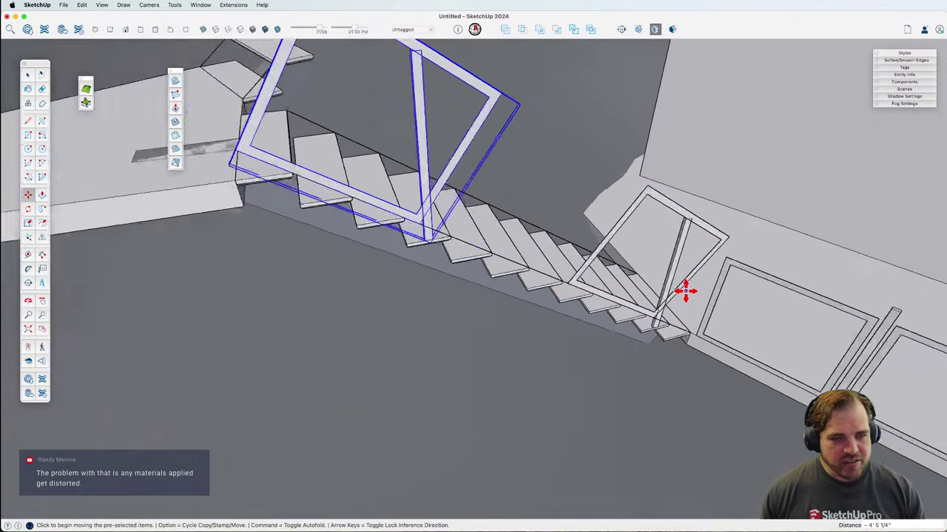
pyautogui.moveTo(672, 301); pyautogui.dragTo(514, 207, button='middle')
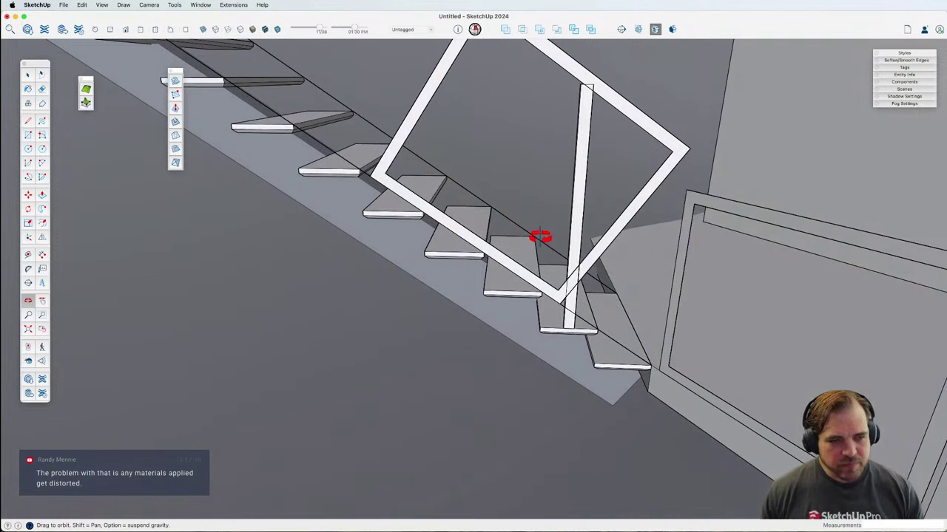
pyautogui.press('space')
pyautogui.click(524, 279)
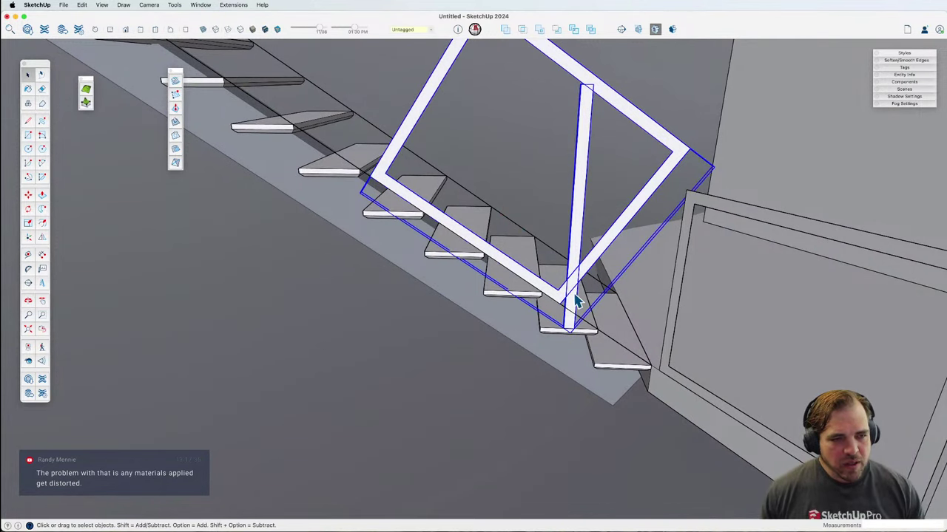
pyautogui.scroll(3, 577, 301)
pyautogui.scroll(-3, 578, 301)
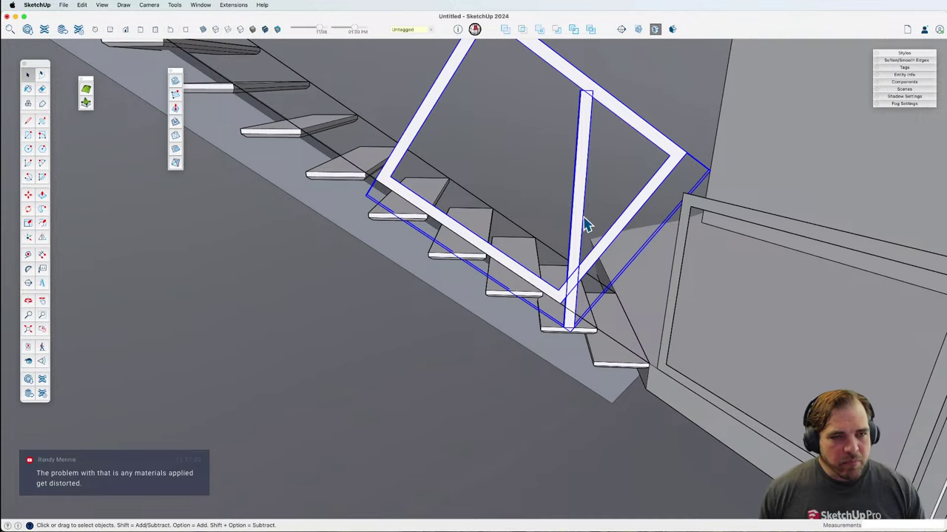
pyautogui.moveTo(584, 222); pyautogui.dragTo(613, 275, button='middle')
pyautogui.scroll(2, 625, 266)
pyautogui.press('t')
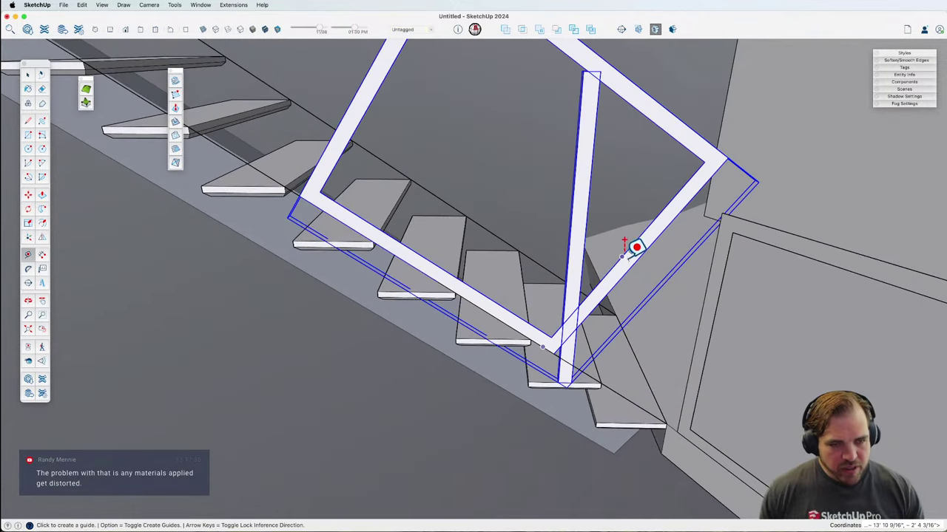
pyautogui.press('space')
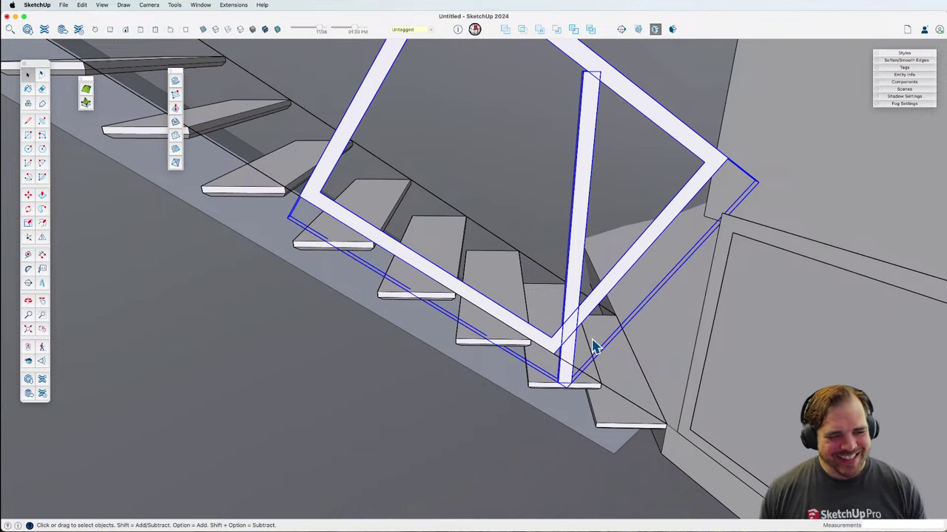
pyautogui.scroll(6, 551, 342)
pyautogui.press('m')
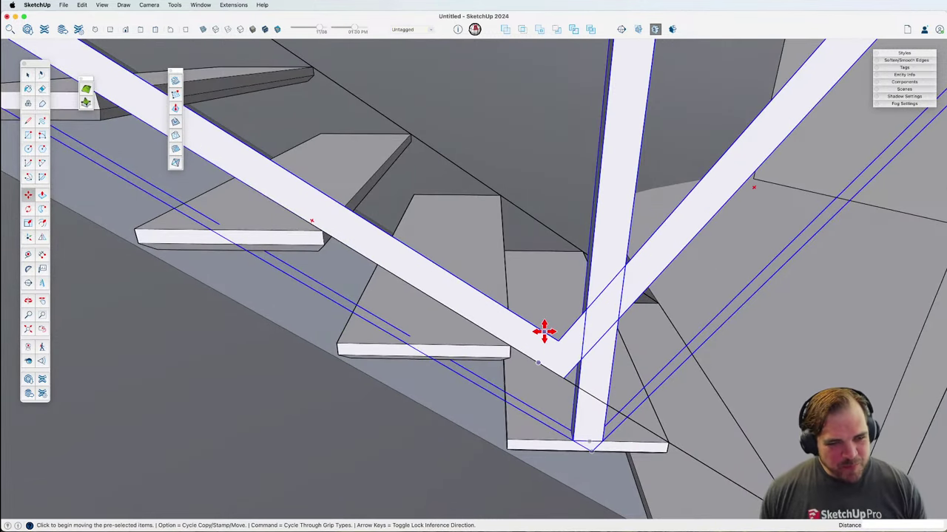
pyautogui.click(543, 332)
pyautogui.press('Escape')
pyautogui.press('space')
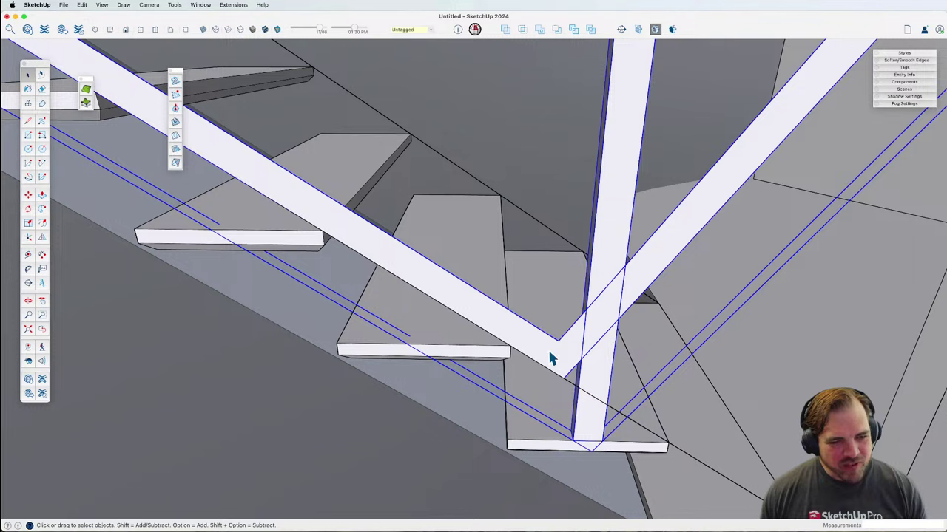
# Step: Inside the railing assembly nearest the deck, move the open panel frame about 1' 3 13/16" up the stair, away from its post
pyautogui.doubleClick(548, 351)
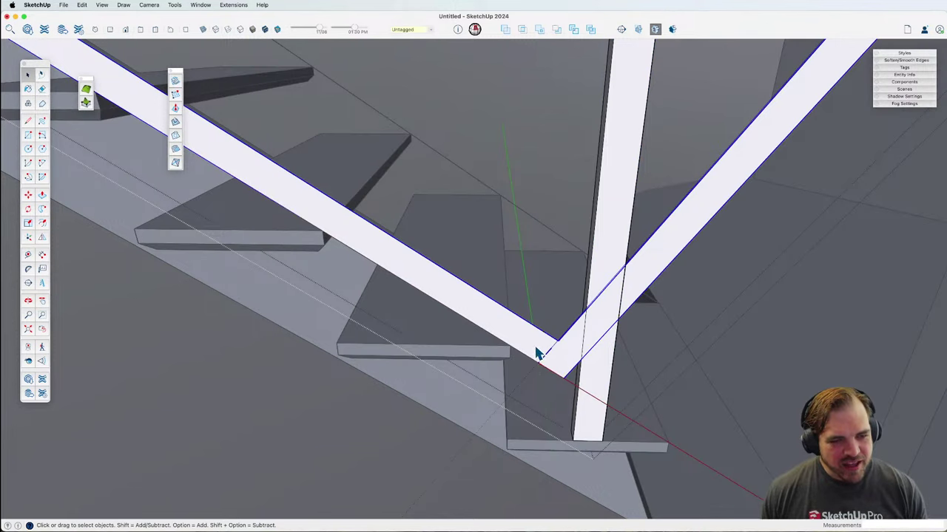
pyautogui.press('m')
pyautogui.click(539, 334)
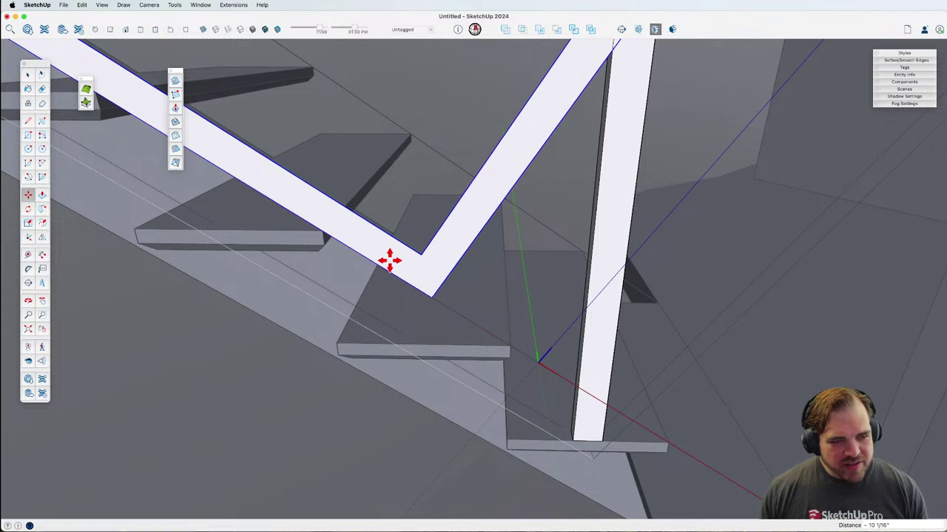
pyautogui.click(391, 261)
pyautogui.scroll(-6, 433, 307)
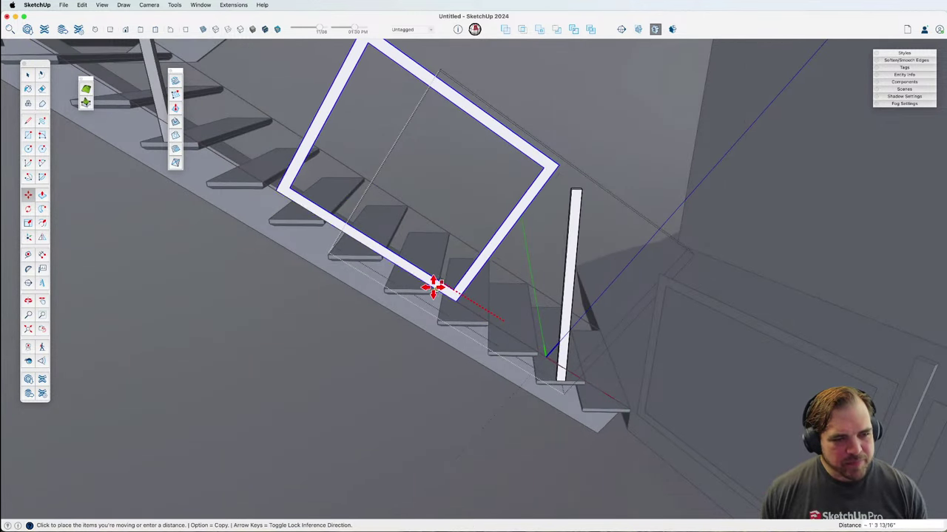
pyautogui.scroll(5, 567, 363)
pyautogui.moveTo(566, 363); pyautogui.dragTo(571, 398, button='middle')
pyautogui.scroll(-5, 568, 392)
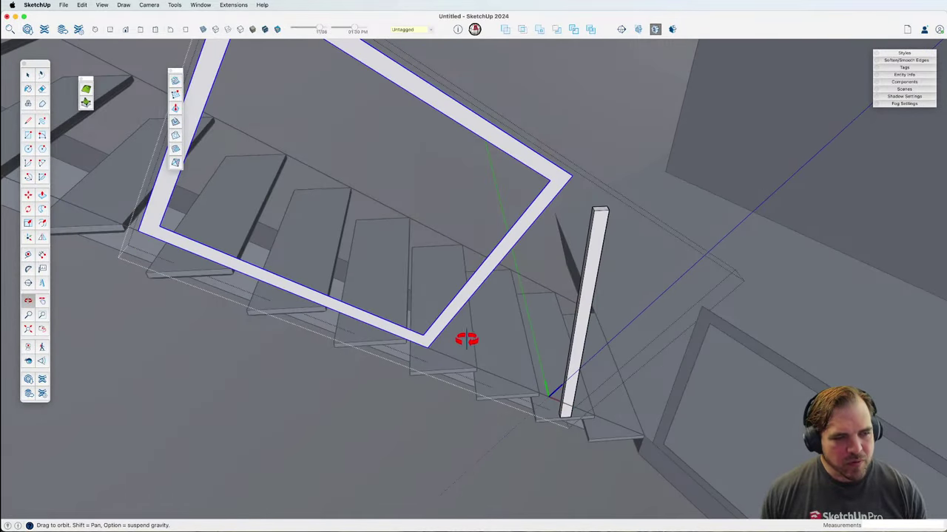
pyautogui.moveTo(486, 306); pyautogui.dragTo(502, 277, button='middle')
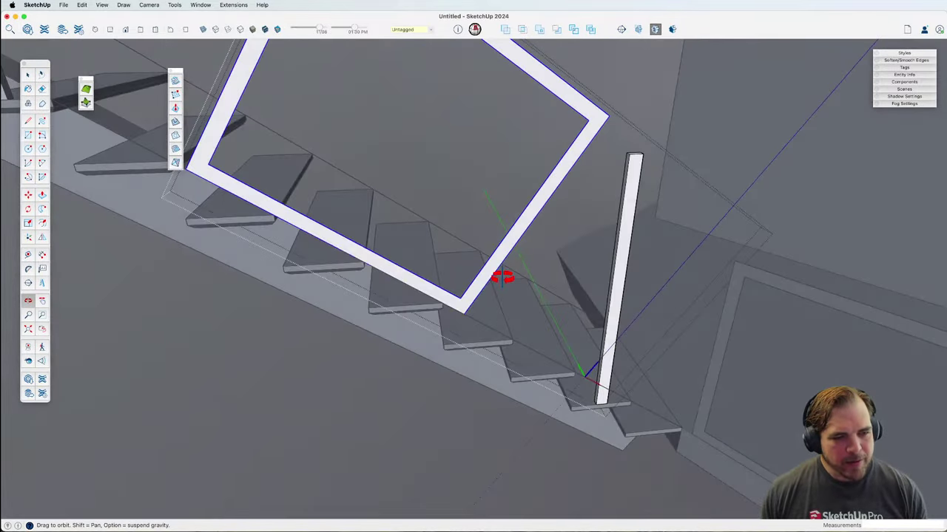
pyautogui.press('space')
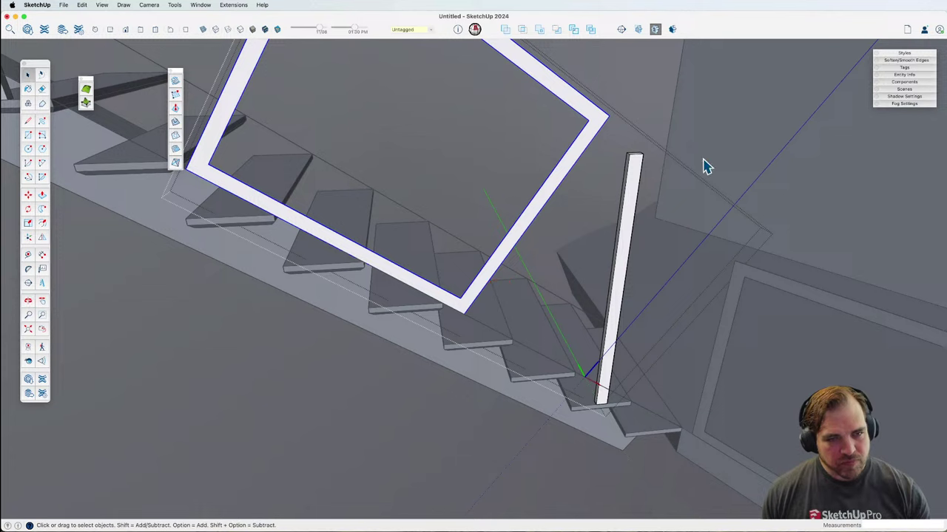
pyautogui.click(704, 164)
# Step: Draw an upright four-sided face about 5 11/16" wide, rising from the panel frame's lower inner corner
pyautogui.press('l')
pyautogui.click(459, 297)
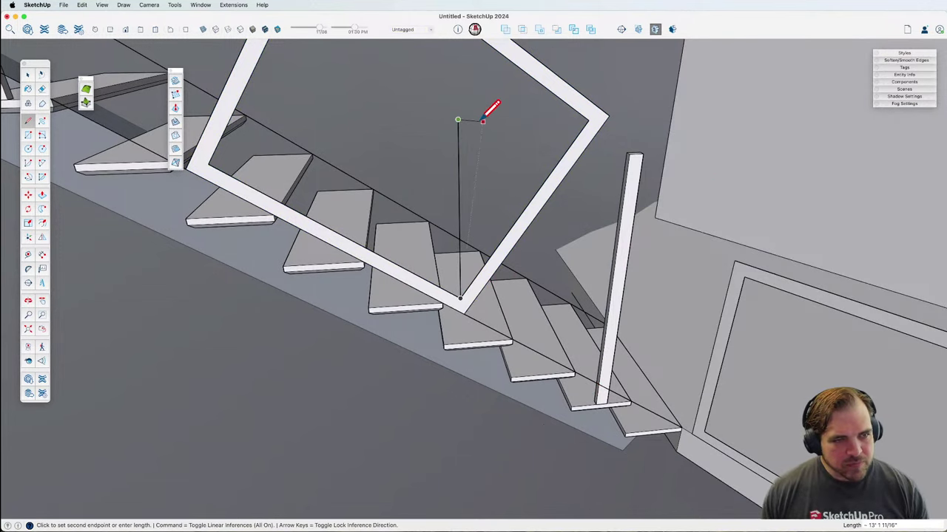
pyautogui.moveTo(493, 106)
pyautogui.mouseDown(button='middle')
pyautogui.moveTo(513, 184)
pyautogui.moveTo(580, 262)
pyautogui.moveTo(598, 321)
pyautogui.mouseUp(button='middle')
pyautogui.scroll(5, 580, 331)
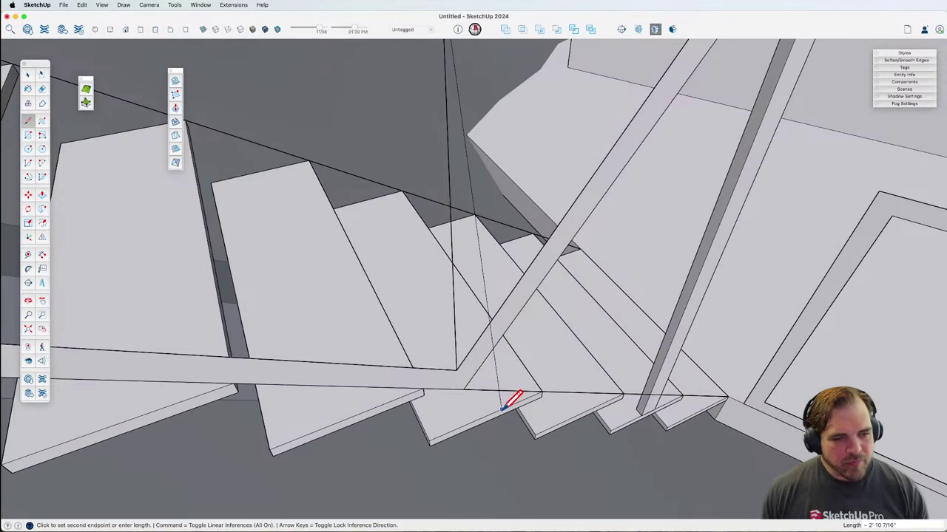
pyautogui.scroll(-3, 513, 395)
pyautogui.click(516, 383)
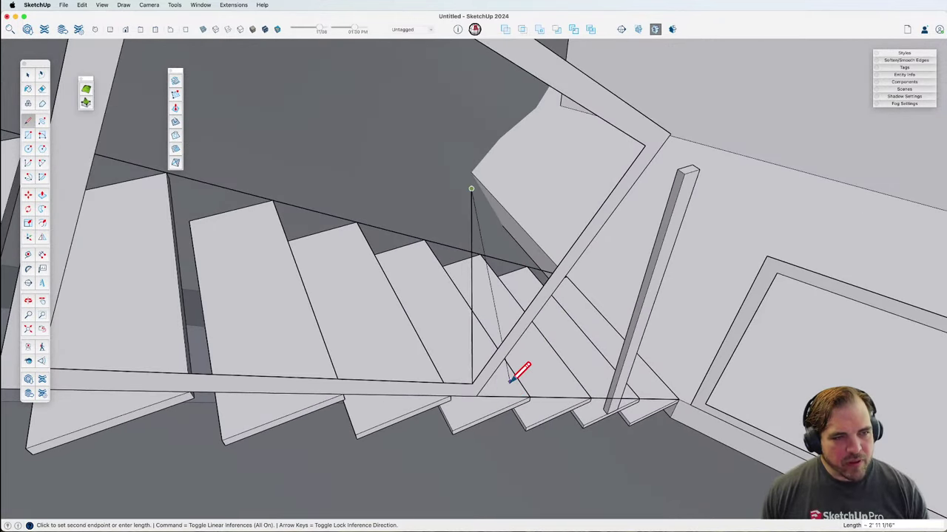
pyautogui.click(533, 173)
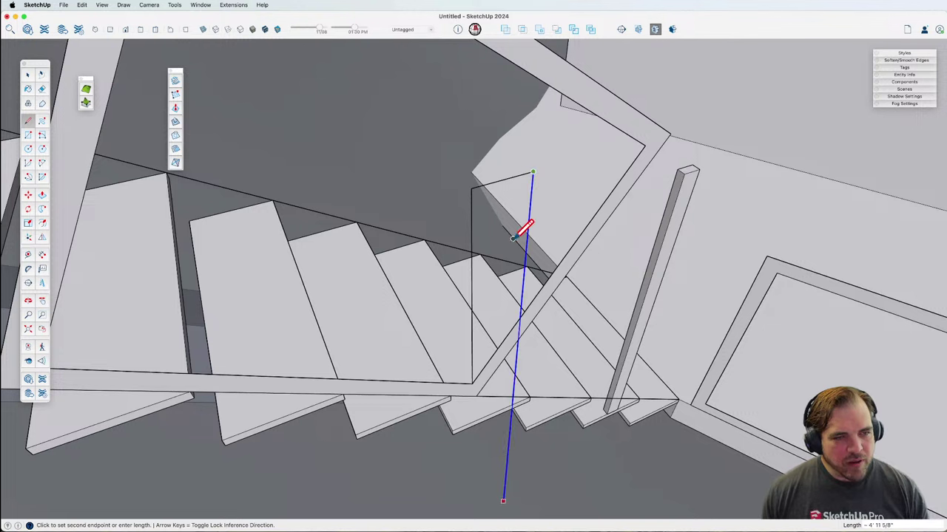
pyautogui.click(472, 383)
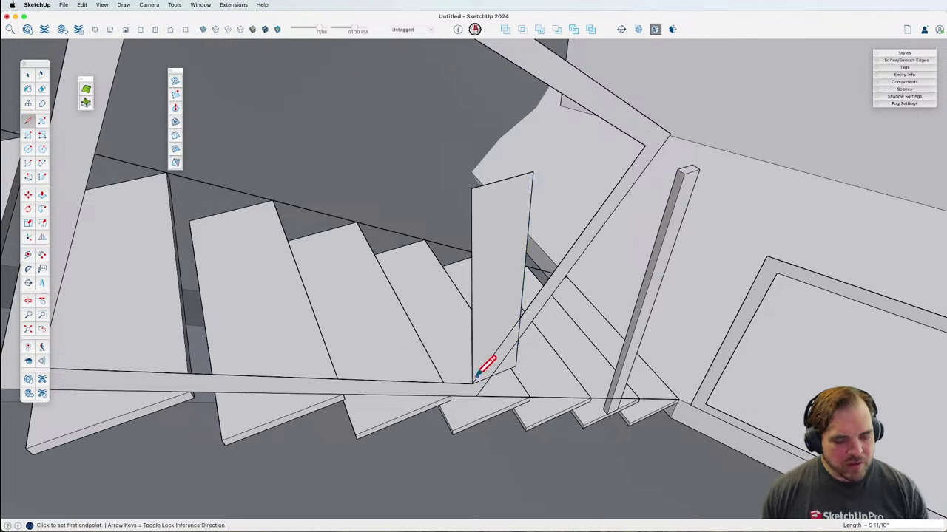
# Step: Place a vertical guide 2" inside the new face, measured from its edge at the frame corner
pyautogui.press('t')
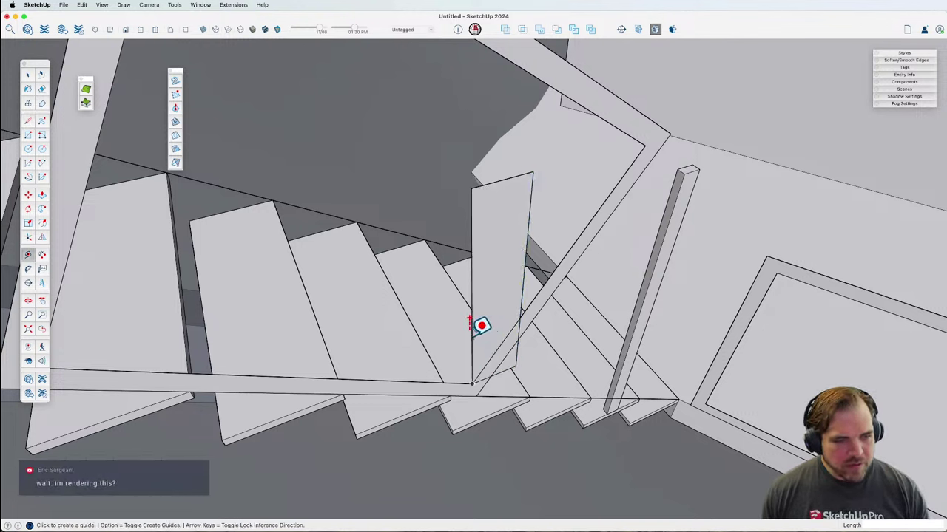
pyautogui.click(471, 333)
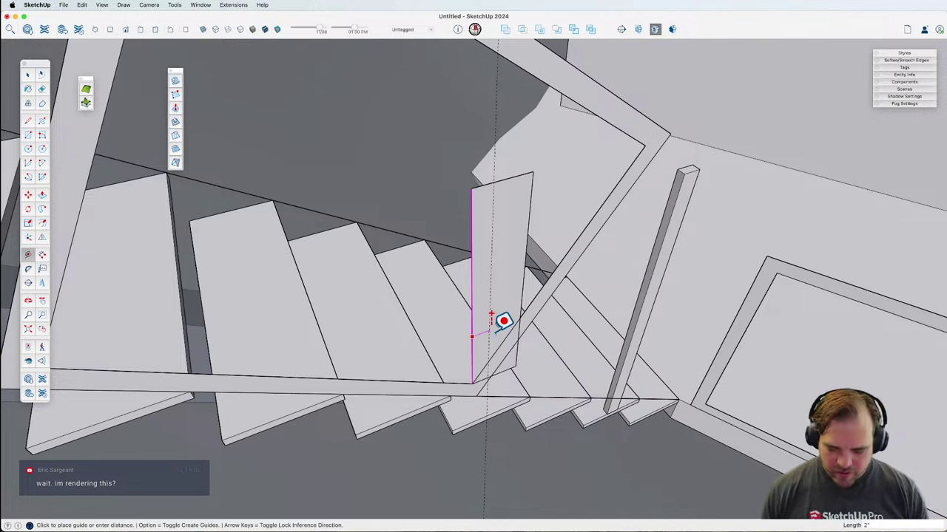
pyautogui.press('Escape')
pyautogui.press('space')
pyautogui.click(496, 299)
pyautogui.press('s')
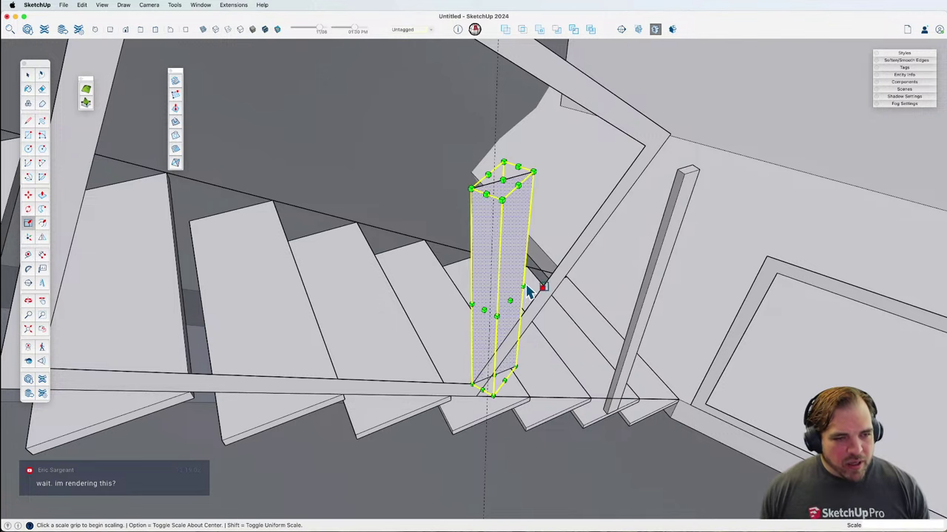
pyautogui.press('space')
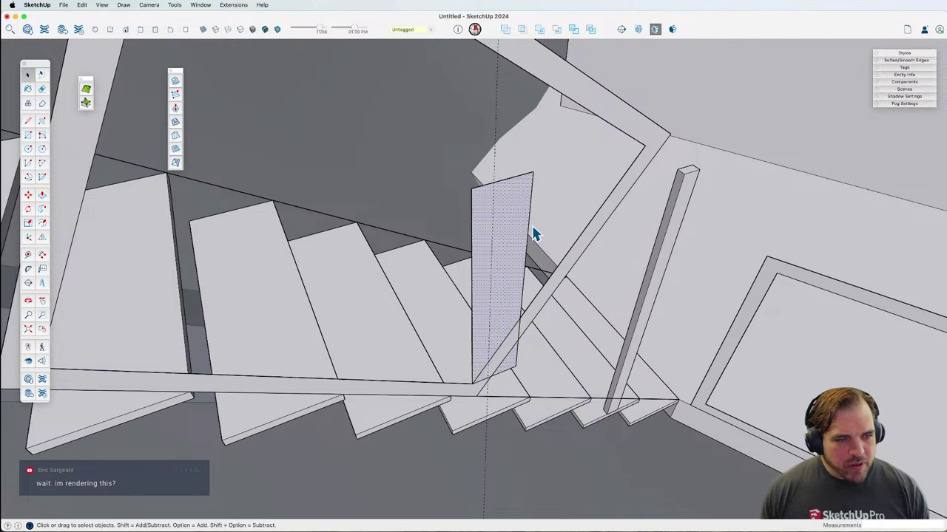
# Step: Narrow the upright face by moving its far vertical edge to the 2" guide, and remove the guide
pyautogui.moveTo(528, 247); pyautogui.dragTo(530, 173, button='middle')
pyautogui.press('m')
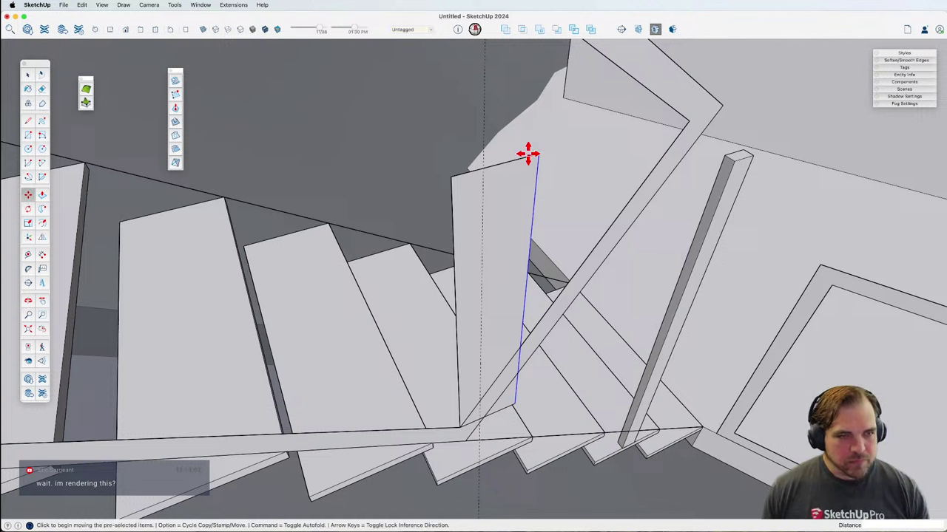
pyautogui.click(539, 153)
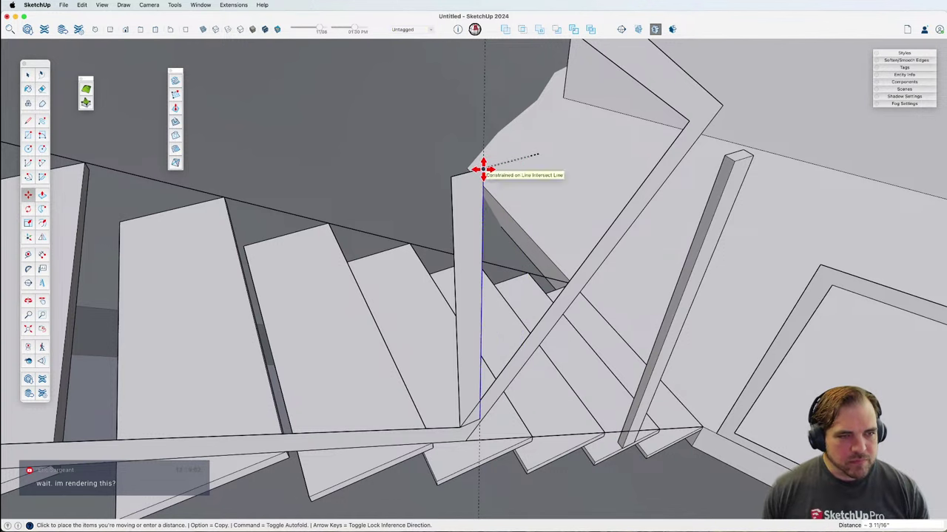
pyautogui.press('e')
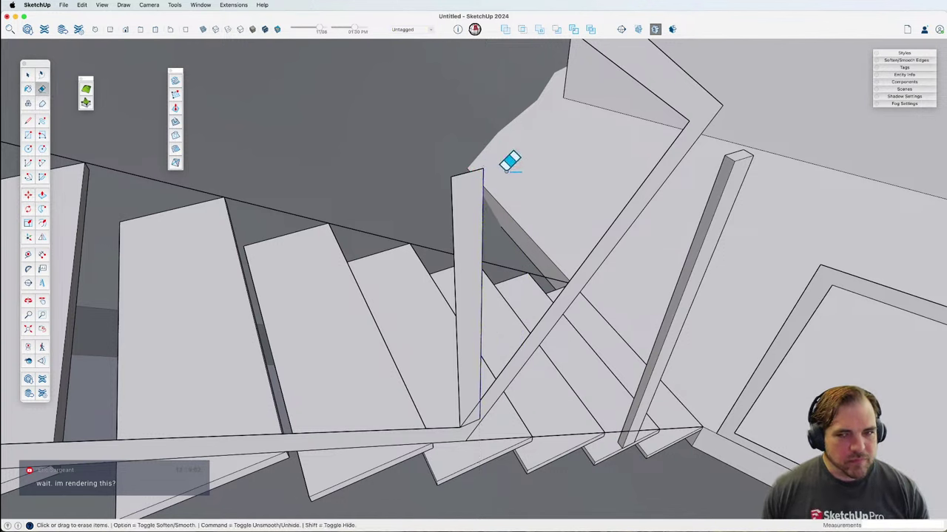
pyautogui.press('space')
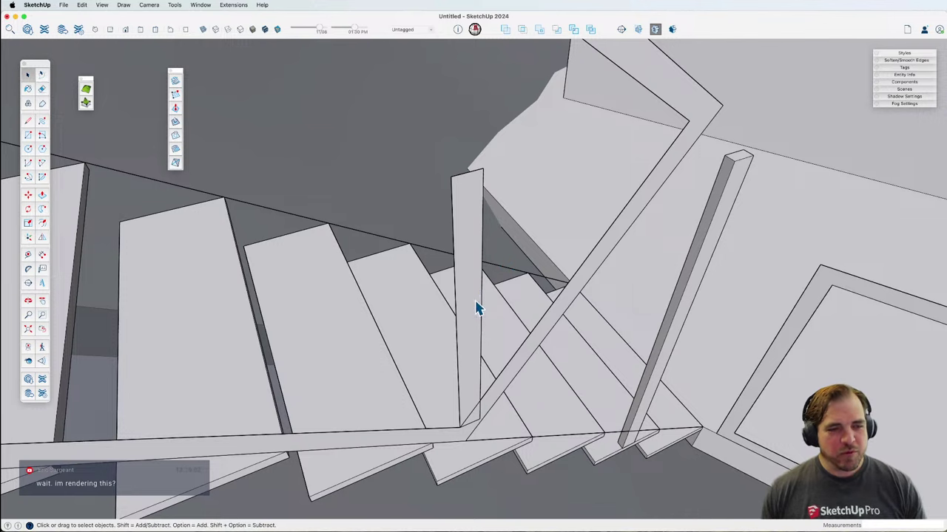
# Step: Group the narrow upright face and move it about 1' 11 13/16" down the stair against the standing post's edge
pyautogui.click(467, 328)
pyautogui.doubleClick(467, 328)
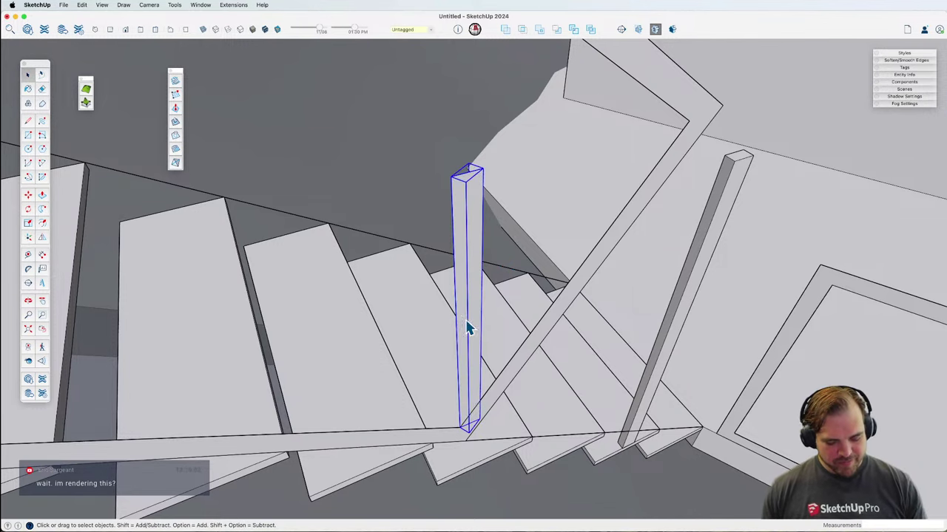
pyautogui.moveTo(467, 328); pyautogui.dragTo(417, 327, button='middle')
pyautogui.press('m')
pyautogui.click(401, 328)
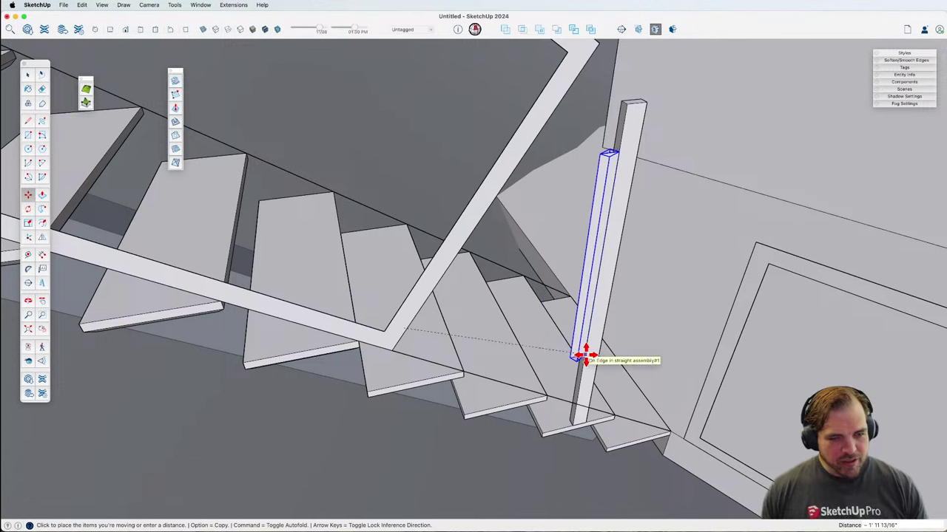
pyautogui.click(585, 355)
pyautogui.moveTo(585, 355); pyautogui.dragTo(587, 333, button='middle')
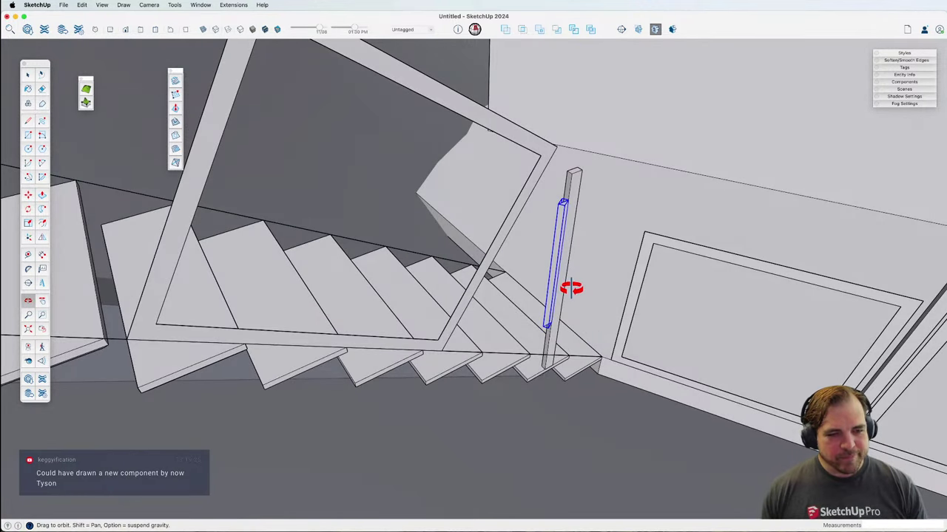
pyautogui.scroll(-10, 570, 288)
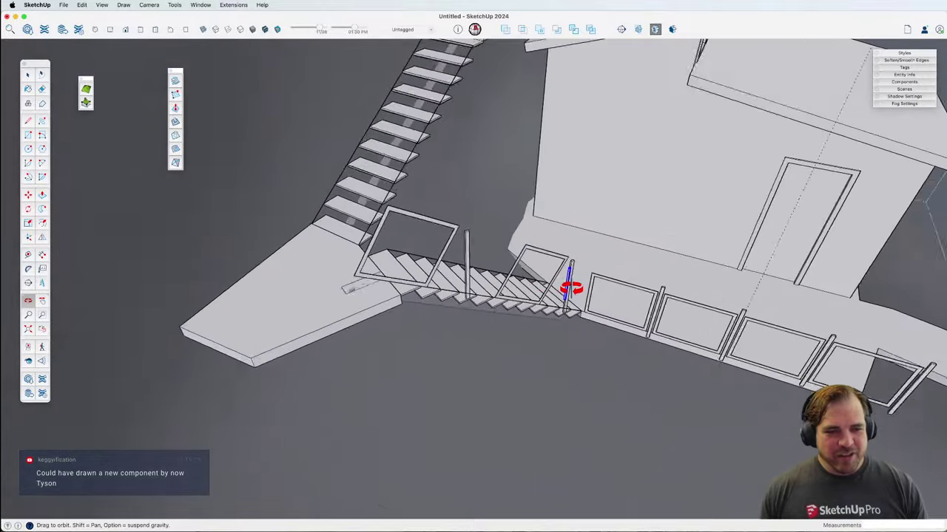
pyautogui.moveTo(570, 285); pyautogui.dragTo(527, 258, button='middle')
pyautogui.scroll(-8, 496, 274)
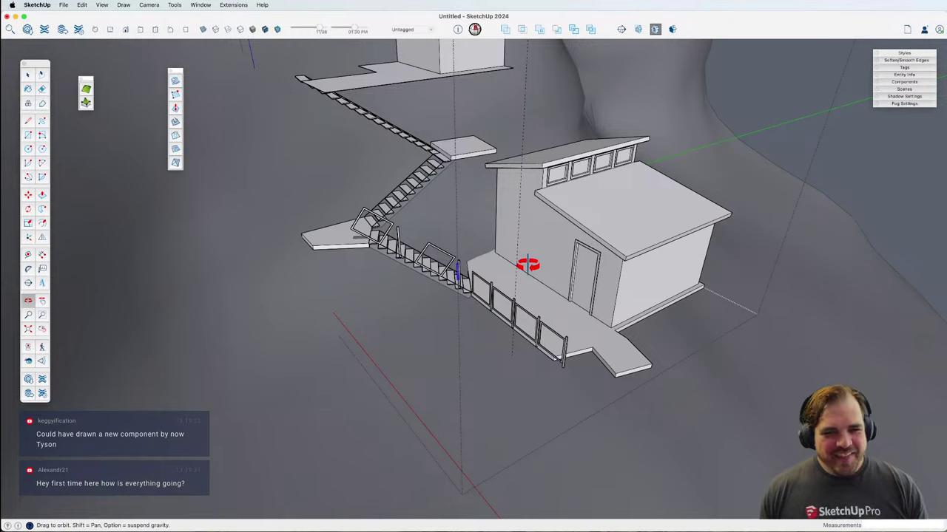
# Step: Open the narrow upright group, set its axes at the face's lower outer corner with red along the bottom edge, and close the group
pyautogui.scroll(6, 456, 271)
pyautogui.scroll(10, 456, 272)
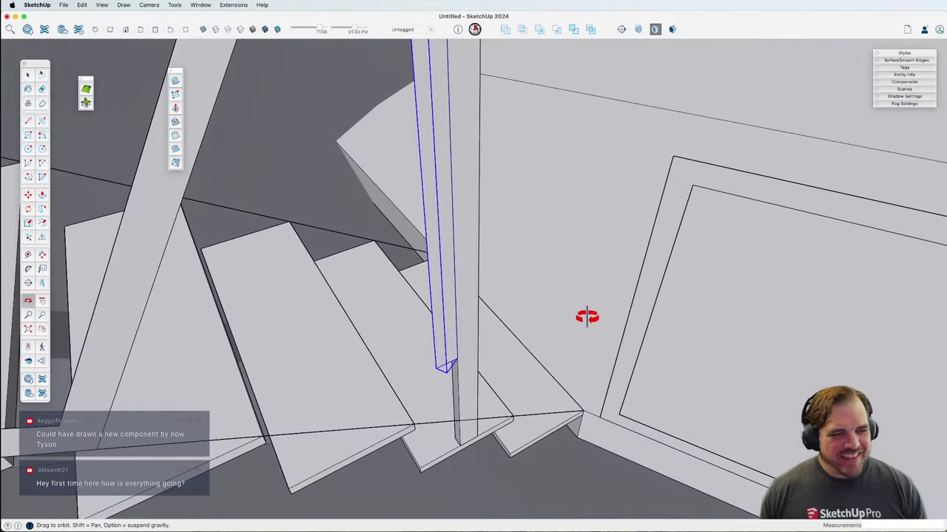
pyautogui.press('space')
pyautogui.doubleClick(436, 140)
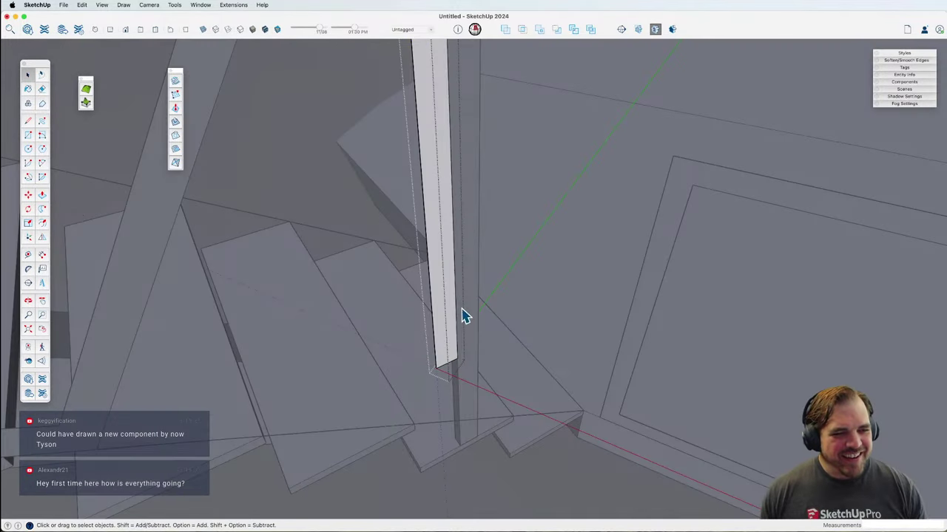
pyautogui.scroll(5, 443, 376)
pyautogui.rightClick(430, 360)
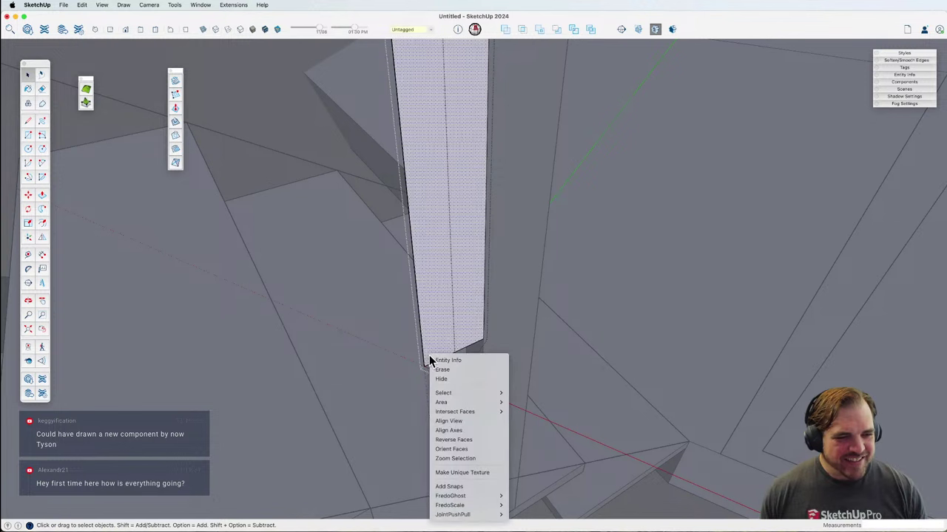
pyautogui.rightClick(537, 412)
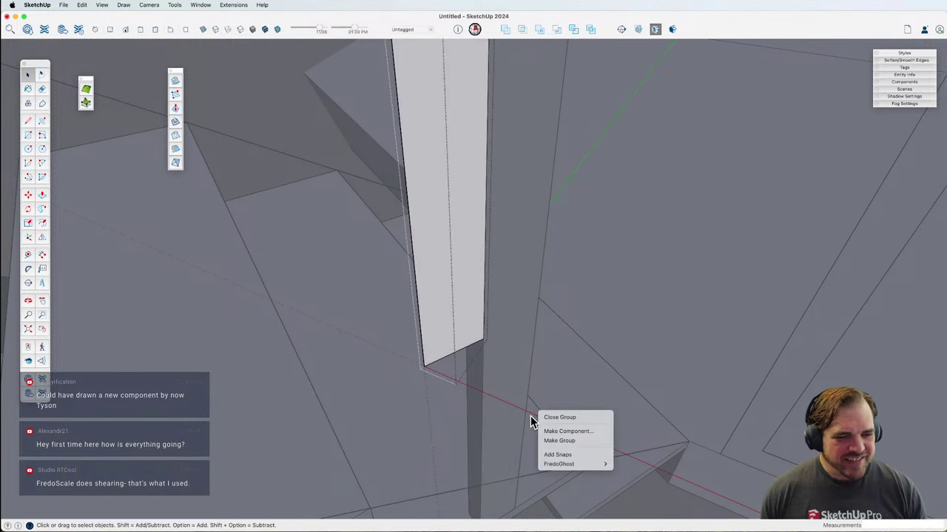
pyautogui.rightClick(525, 412)
pyautogui.click(539, 417)
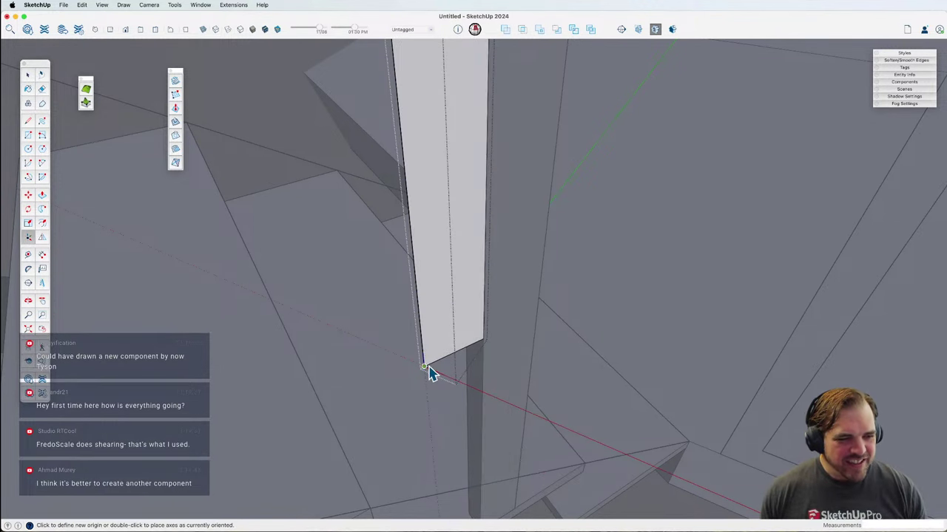
pyautogui.click(424, 366)
pyautogui.click(482, 338)
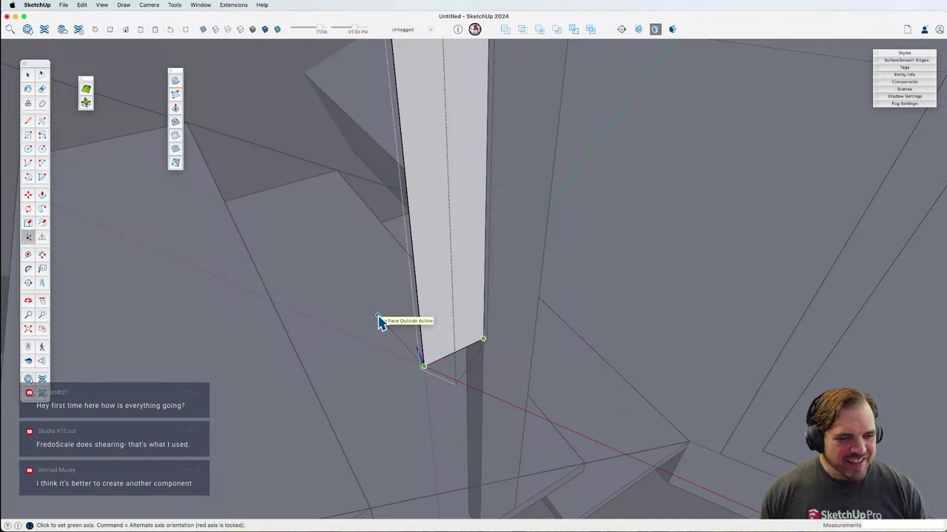
pyautogui.click(355, 349)
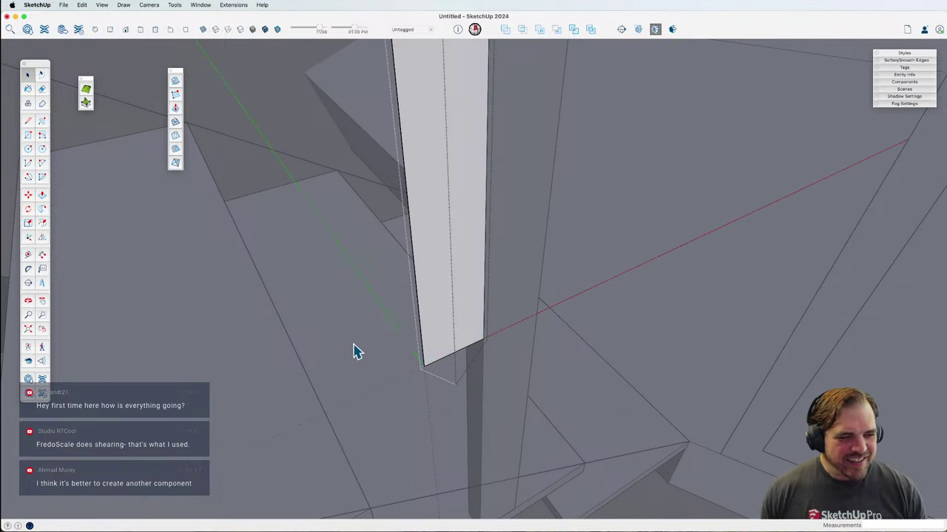
pyautogui.click(422, 415)
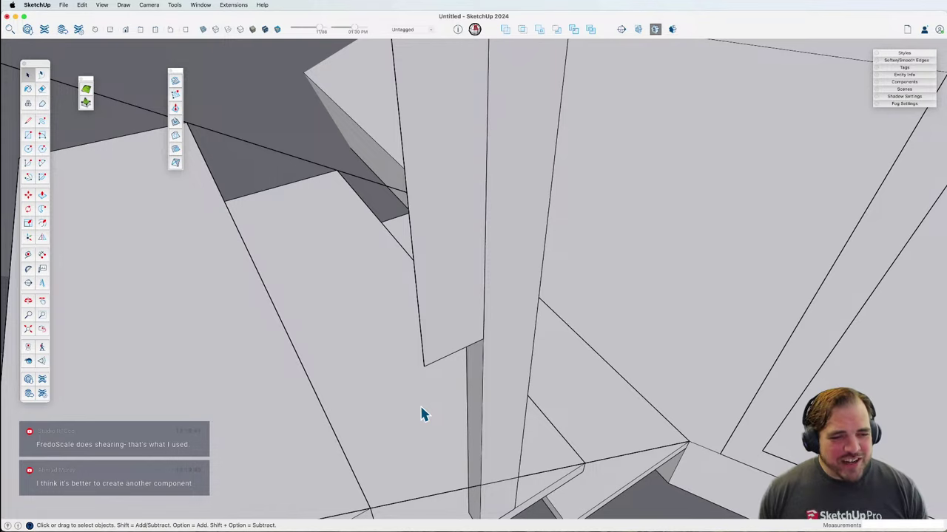
# Step: Erase the sloped panel frame inside the stair railing component and leave the component
pyautogui.scroll(-3, 423, 412)
pyautogui.scroll(-3, 474, 379)
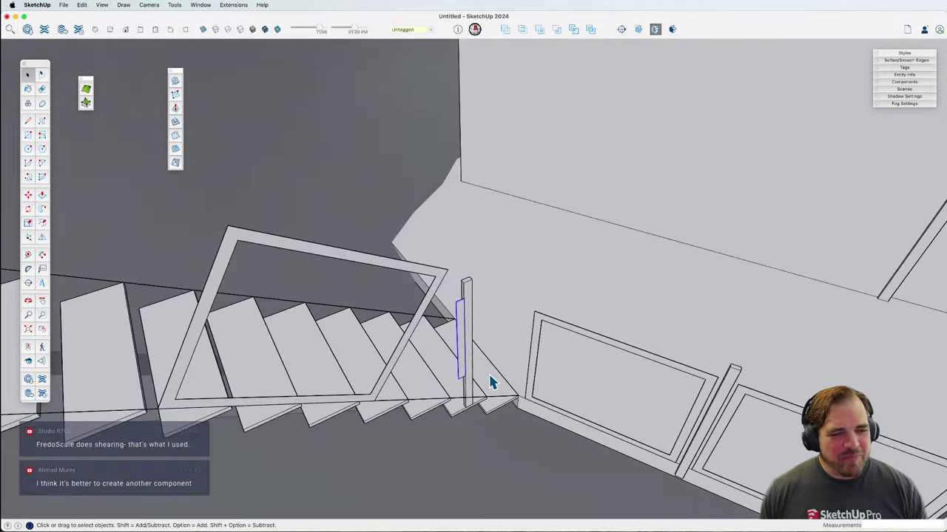
pyautogui.scroll(-2, 491, 382)
pyautogui.click(457, 306)
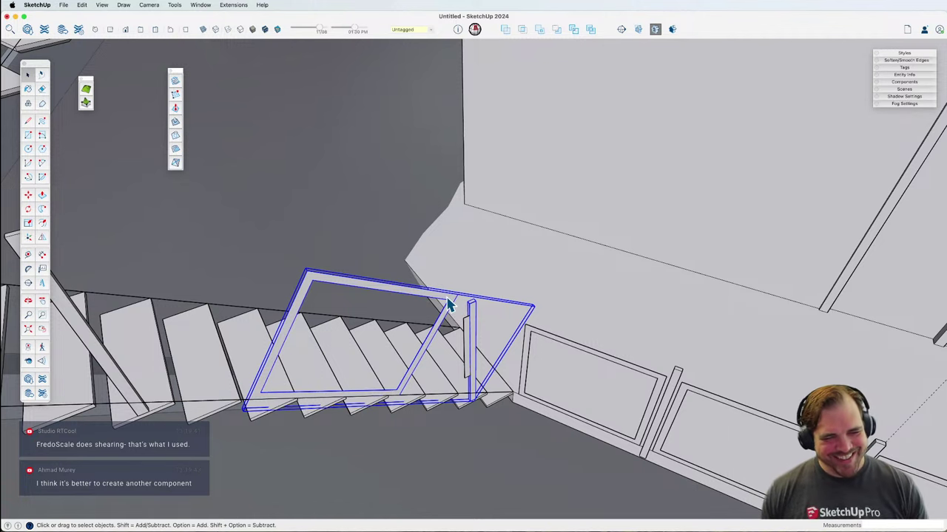
pyautogui.doubleClick(448, 305)
pyautogui.press('e')
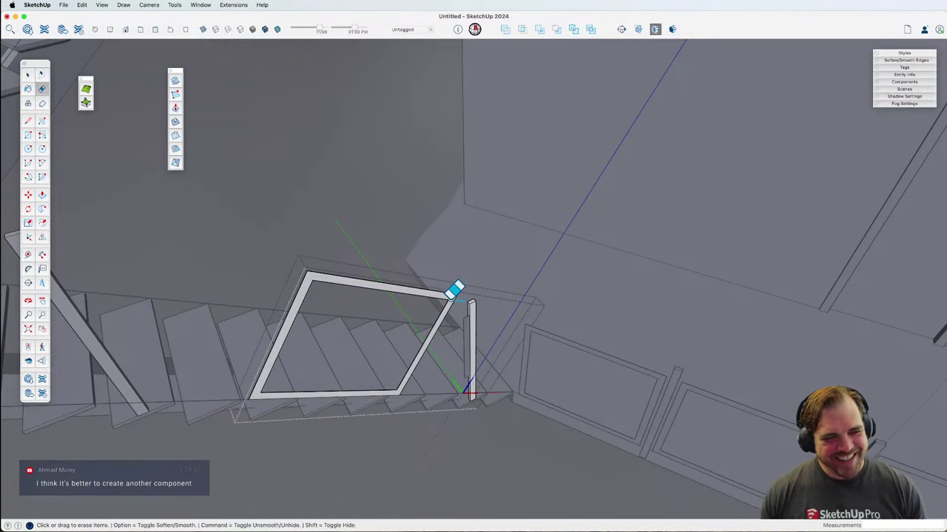
pyautogui.click(451, 300)
pyautogui.press('space')
pyautogui.press('Escape')
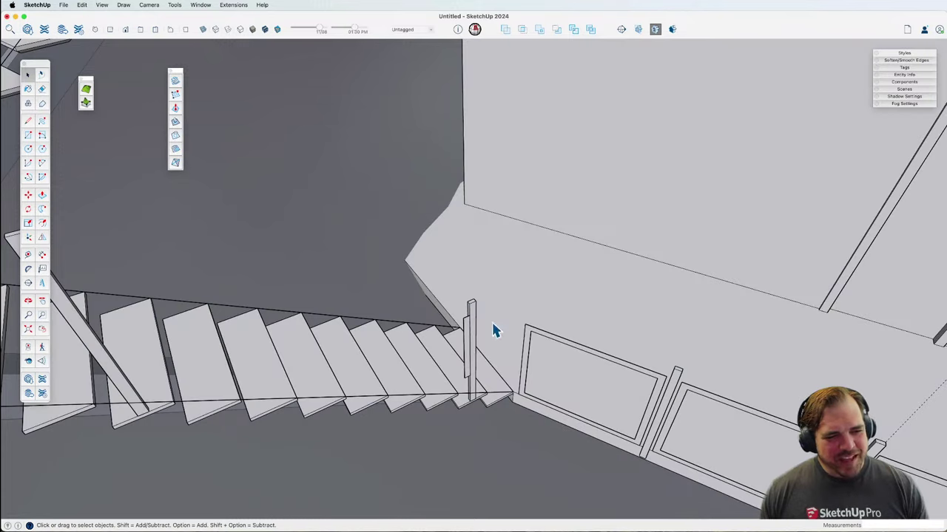
# Step: Undo the erasure of the sloped stair panel frame
pyautogui.scroll(3, 474, 362)
pyautogui.moveTo(485, 382); pyautogui.dragTo(502, 355, button='middle')
pyautogui.press('super+z')
pyautogui.press('super+z')
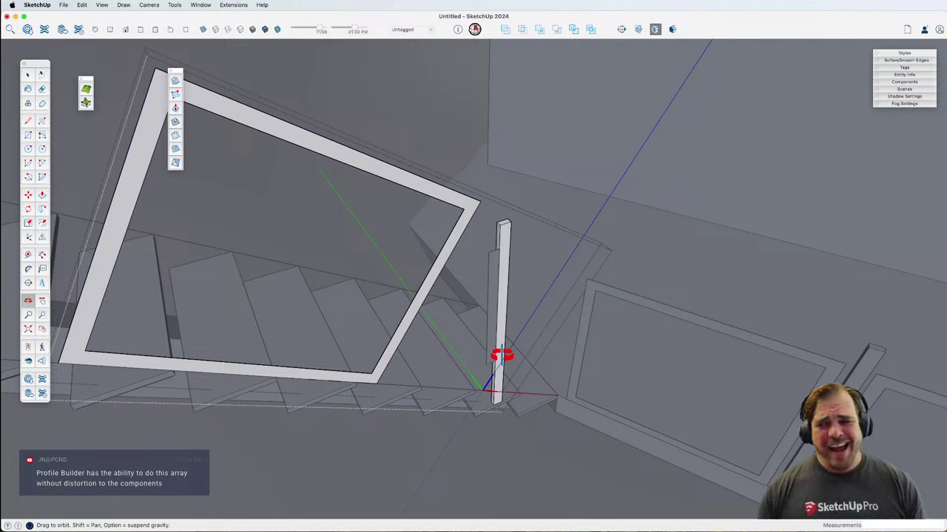
# Step: Open a middle panel-and-post section of the deck-edge railing for editing
pyautogui.press('space')
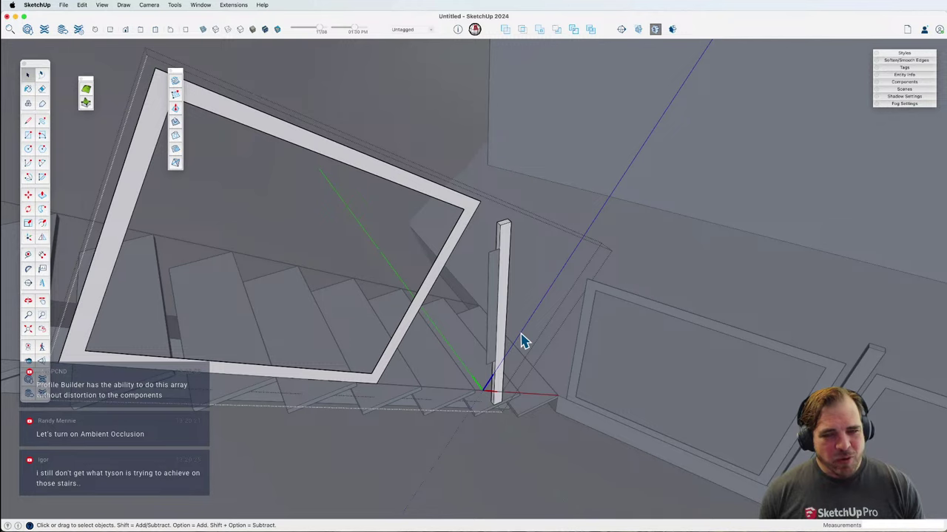
pyautogui.scroll(-5, 520, 340)
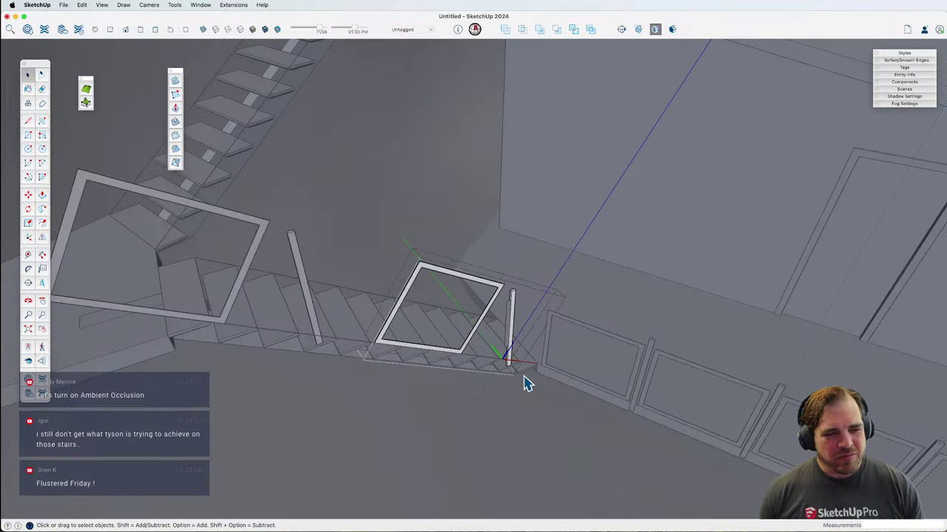
pyautogui.scroll(-8, 482, 403)
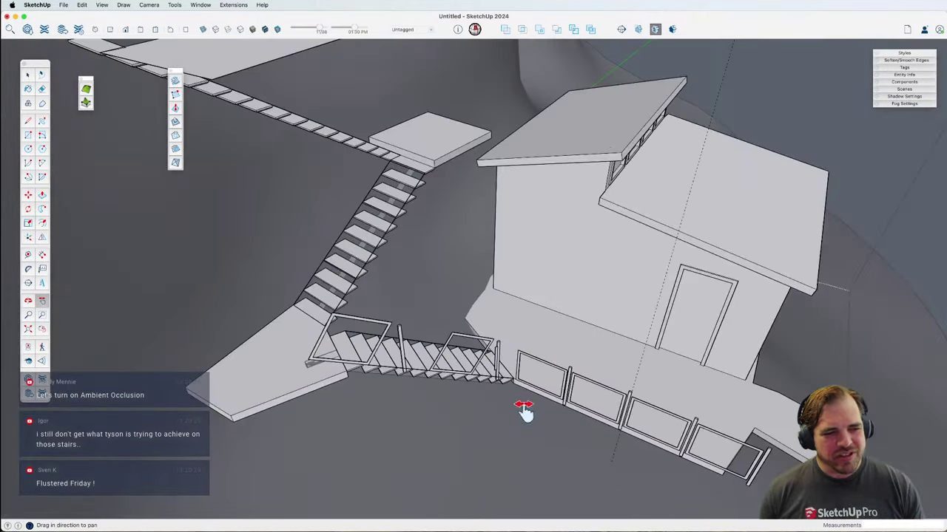
pyautogui.moveTo(524, 411); pyautogui.dragTo(425, 376)
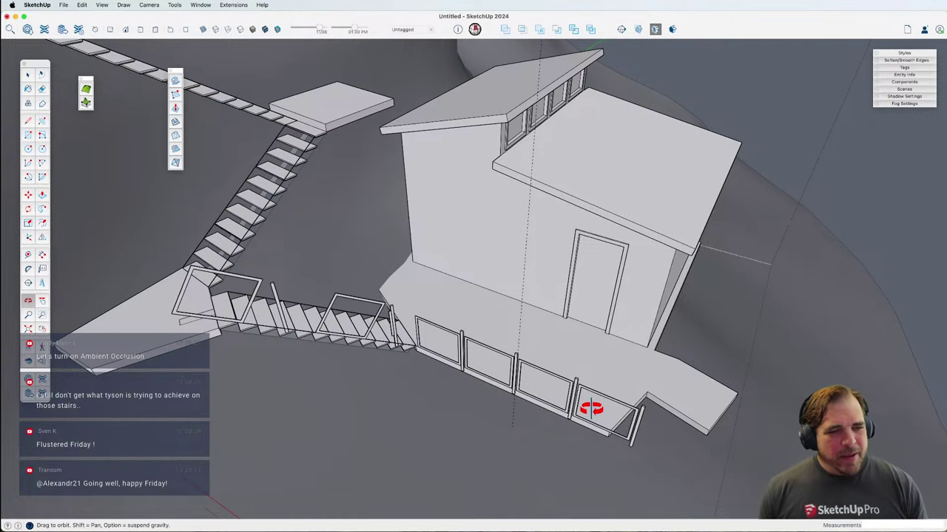
pyautogui.scroll(6, 591, 409)
pyautogui.moveTo(518, 360); pyautogui.dragTo(539, 302)
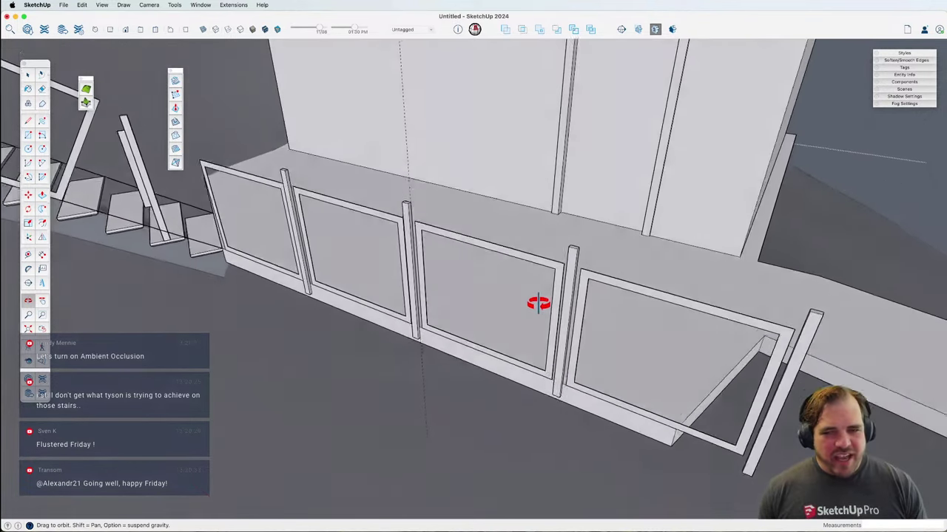
pyautogui.press('space')
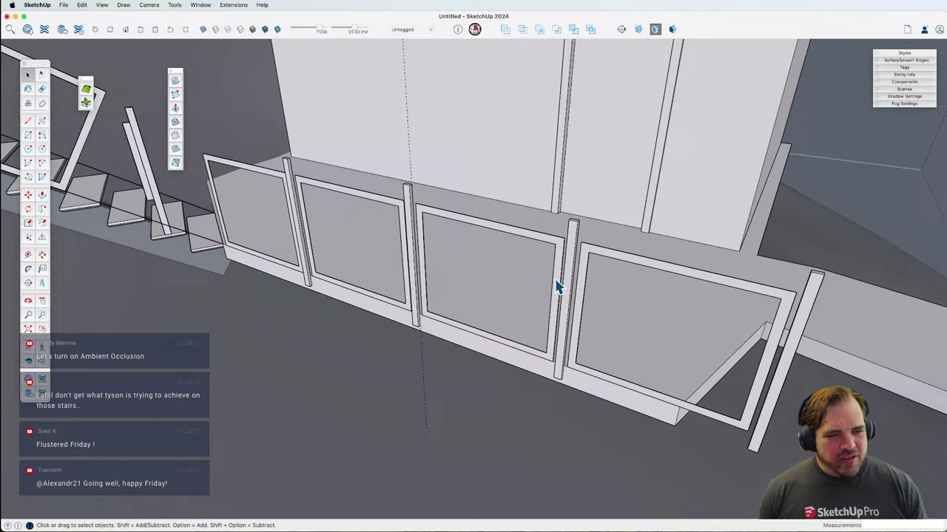
pyautogui.doubleClick(559, 286)
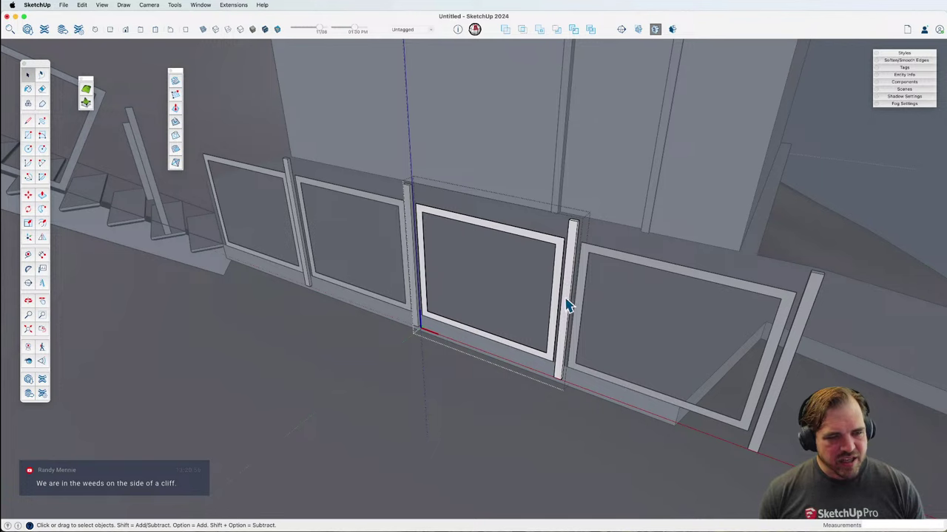
pyautogui.scroll(3, 558, 325)
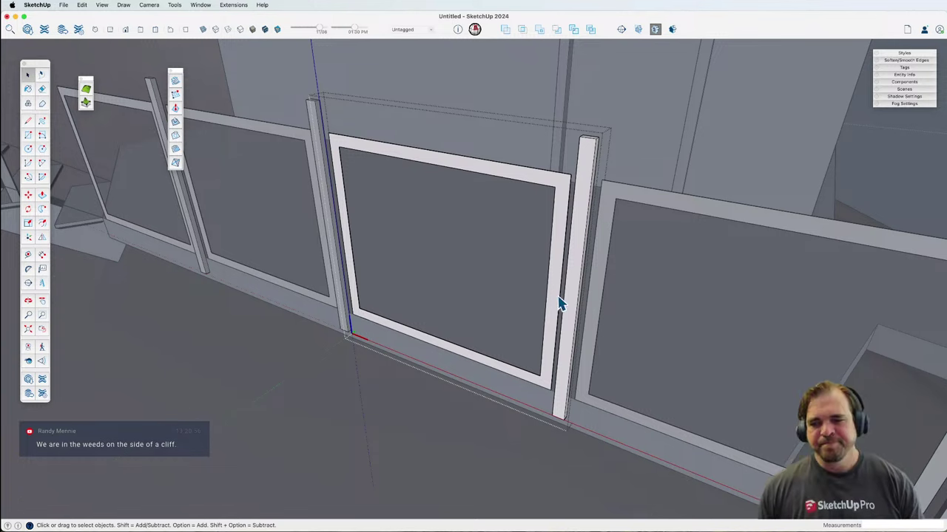
pyautogui.scroll(-5, 564, 300)
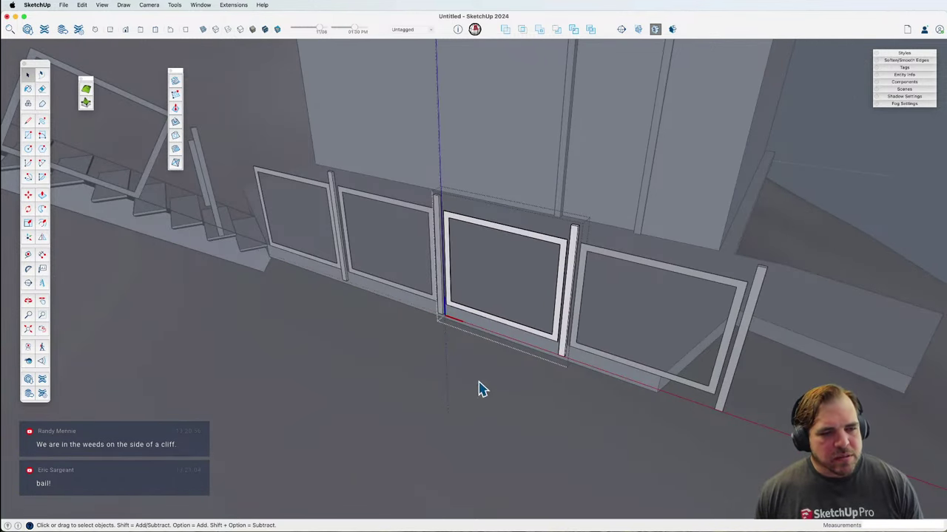
pyautogui.scroll(1, 545, 341)
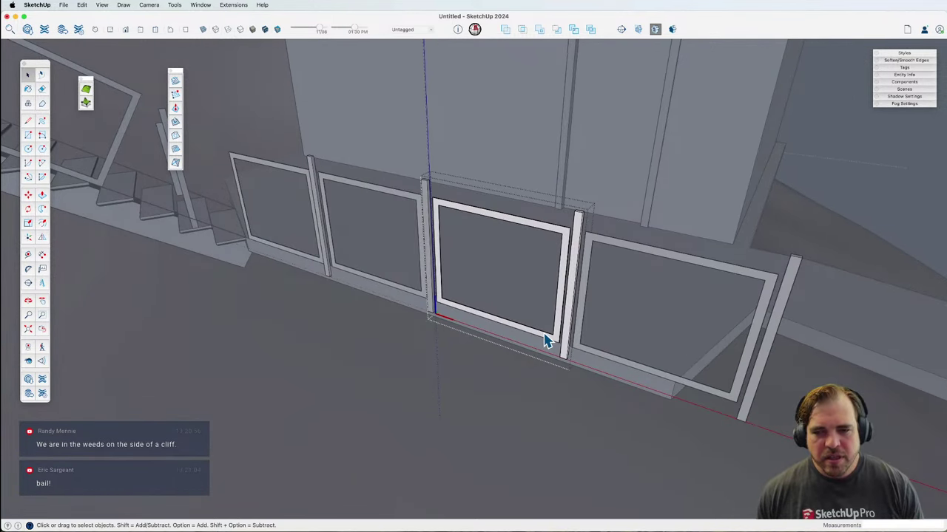
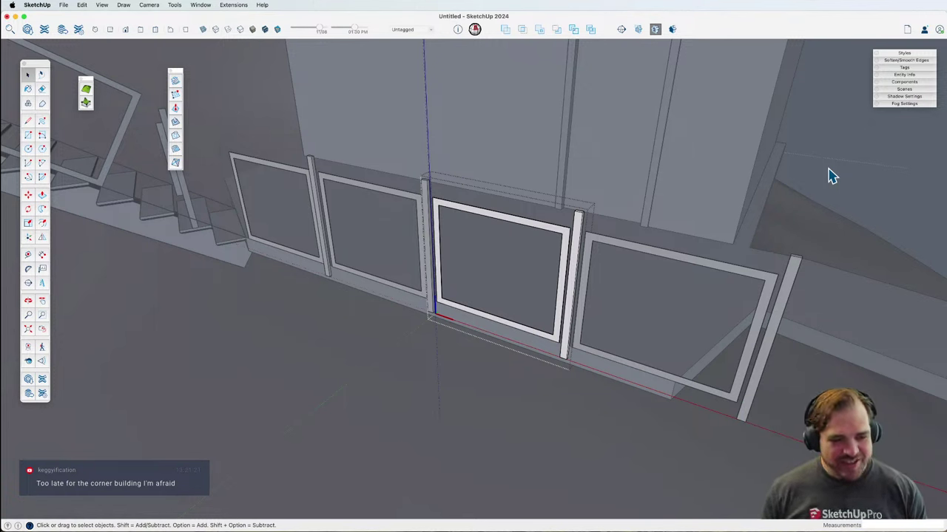
# Step: Open the section's panel frame and draw 2" lines across its corners to separate the upright sides from the top and bottom rails
pyautogui.scroll(5, 565, 251)
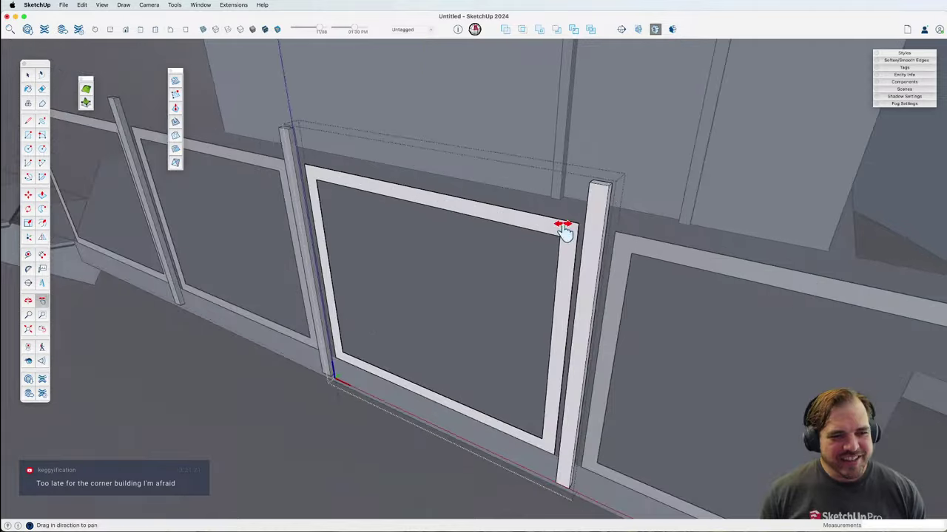
pyautogui.moveTo(562, 226); pyautogui.dragTo(560, 296, button='middle')
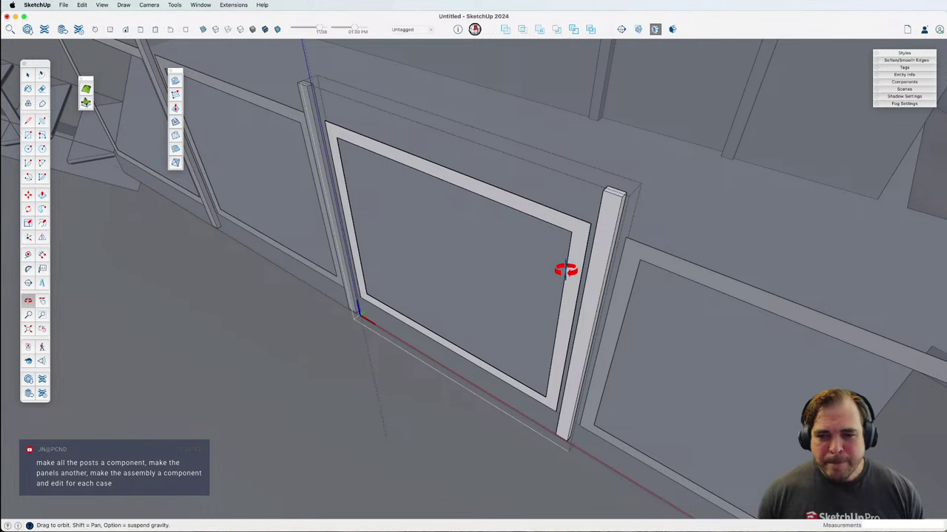
pyautogui.moveTo(565, 270); pyautogui.dragTo(646, 243)
pyautogui.press('space')
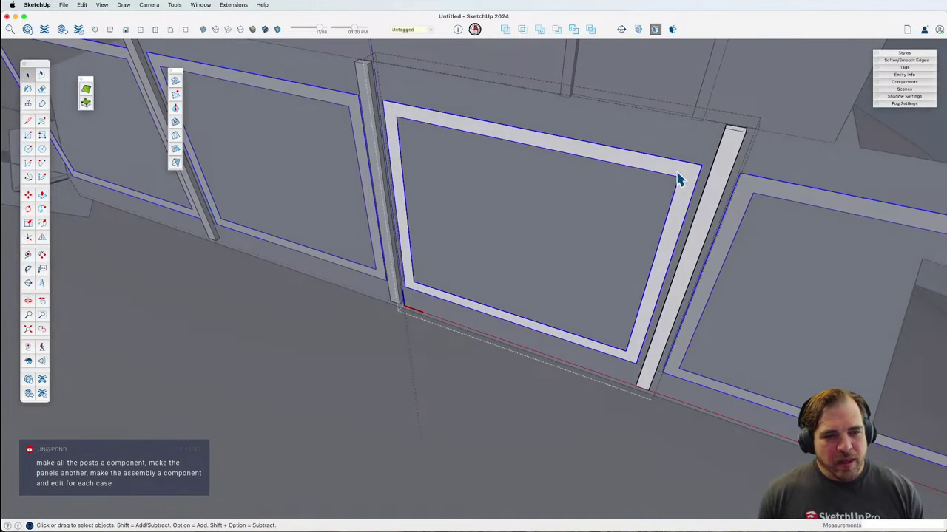
pyautogui.doubleClick(665, 171)
pyautogui.press('l')
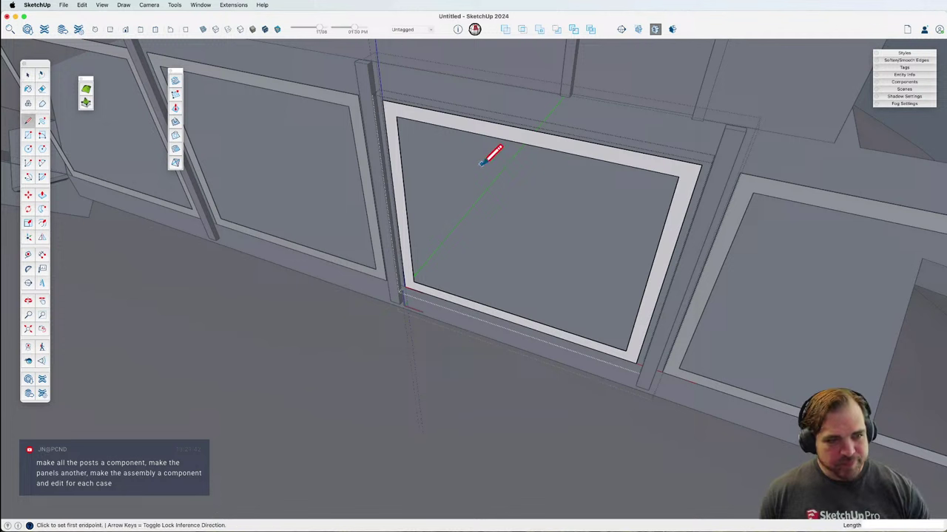
pyautogui.click(406, 117)
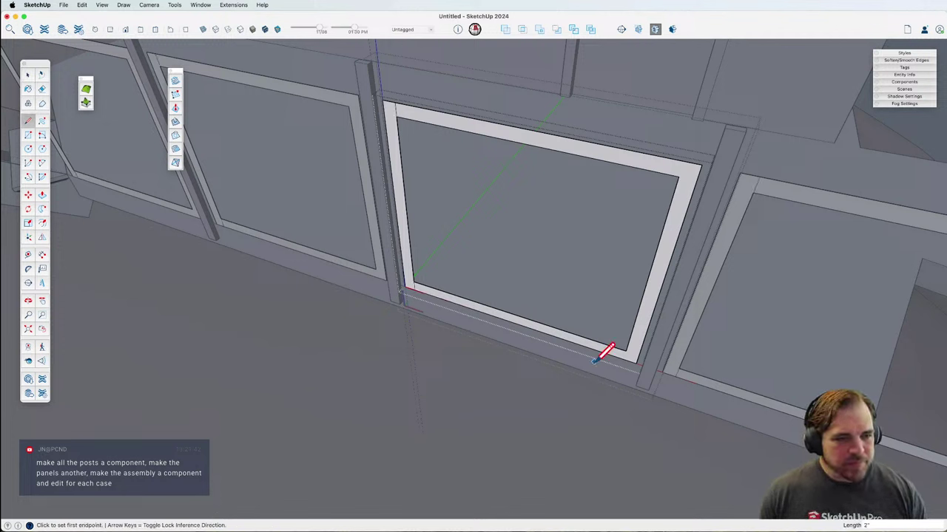
pyautogui.click(624, 353)
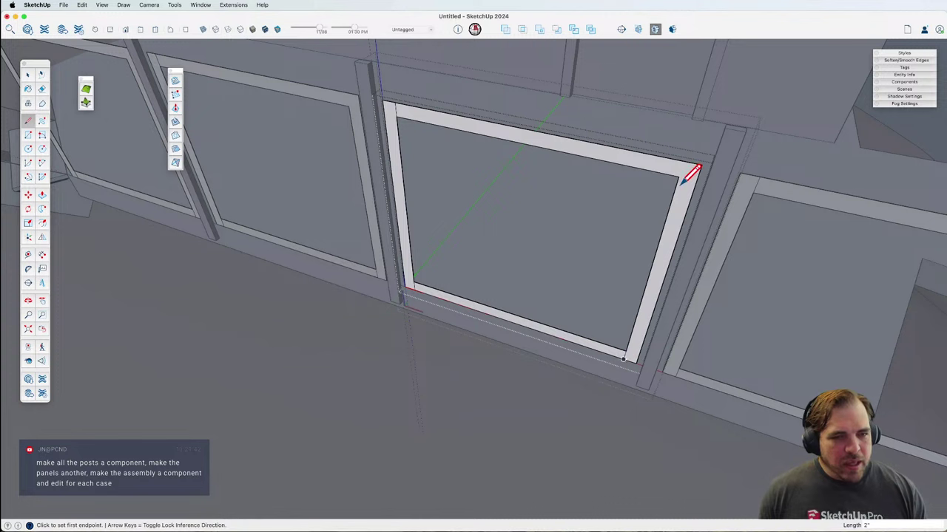
# Step: Erase the panel frame's top and bottom rails, keeping only the two upright sides
pyautogui.press('e')
pyautogui.click(651, 168)
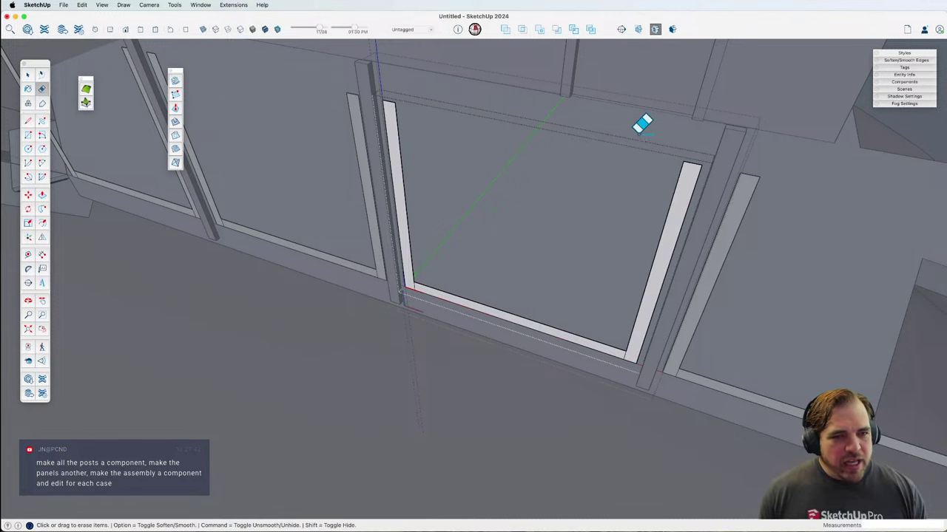
pyautogui.click(578, 341)
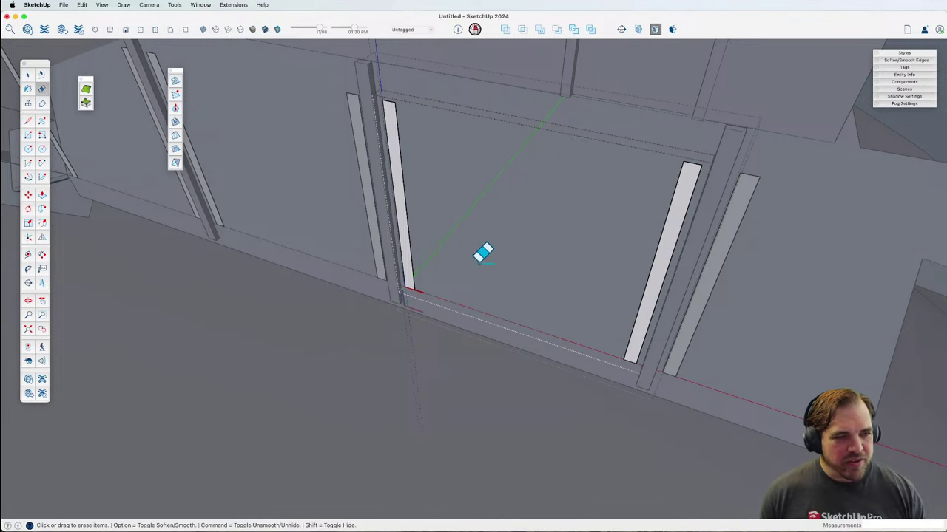
# Step: Extrude the flat vertical strip beside the deck railing post to a thickness of 1"
pyautogui.moveTo(483, 251); pyautogui.dragTo(526, 344, button='middle')
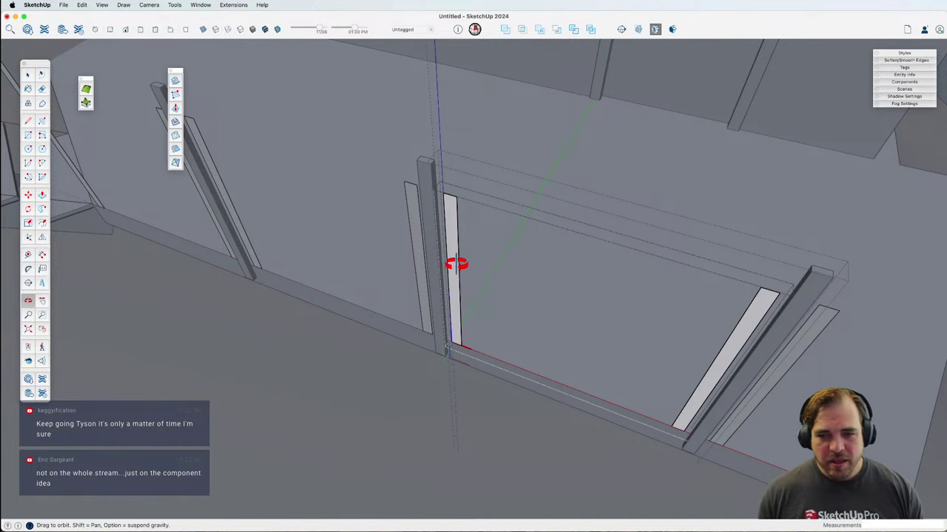
pyautogui.scroll(5, 458, 211)
pyautogui.scroll(-5, 449, 214)
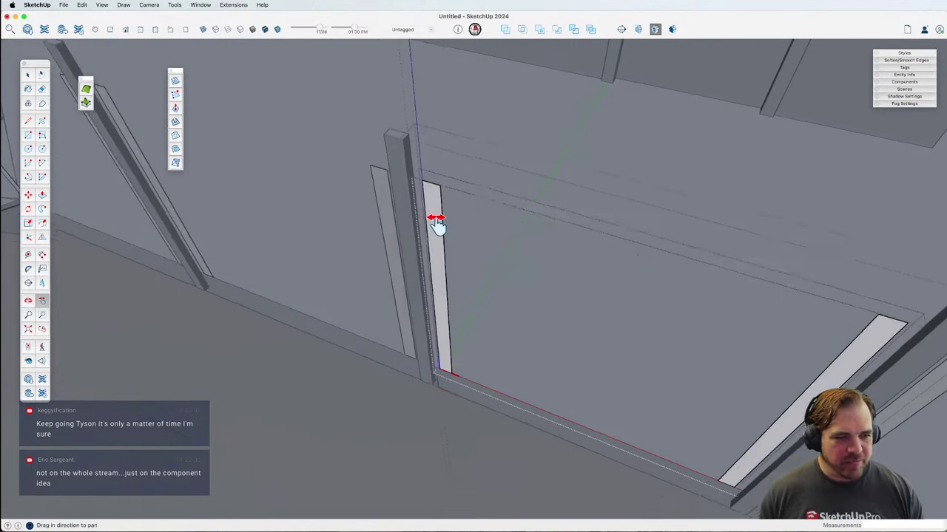
pyautogui.moveTo(436, 220); pyautogui.dragTo(435, 248, button='middle')
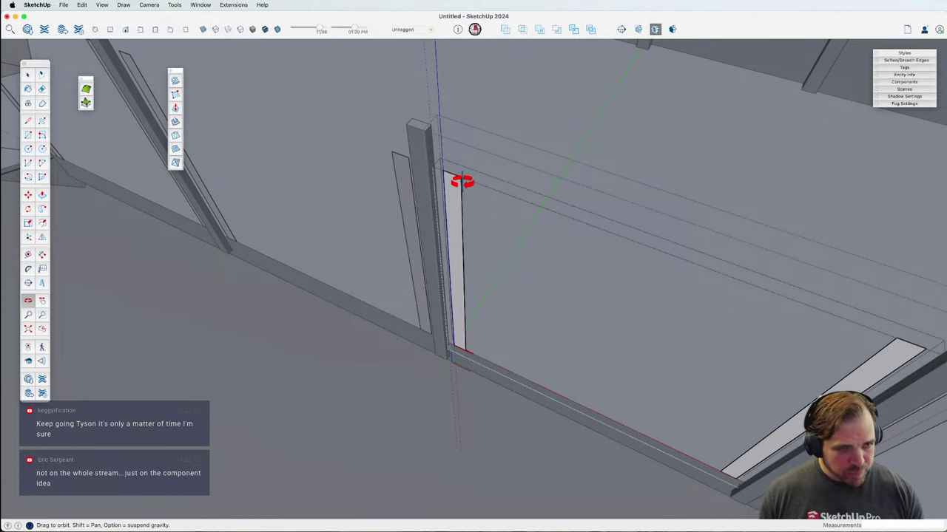
pyautogui.scroll(5, 444, 199)
pyautogui.moveTo(451, 194); pyautogui.dragTo(469, 264, button='middle')
pyautogui.press('p')
pyautogui.moveTo(455, 194); pyautogui.dragTo(397, 186)
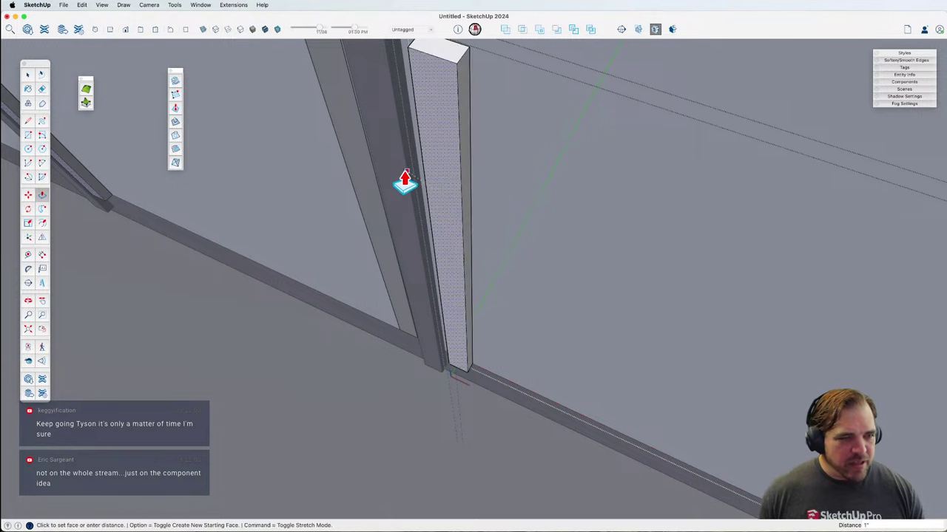
# Step: Select the extruded upright and make it a component named "vert post"
pyautogui.press('space')
pyautogui.click(446, 149)
pyautogui.scroll(-5, 473, 222)
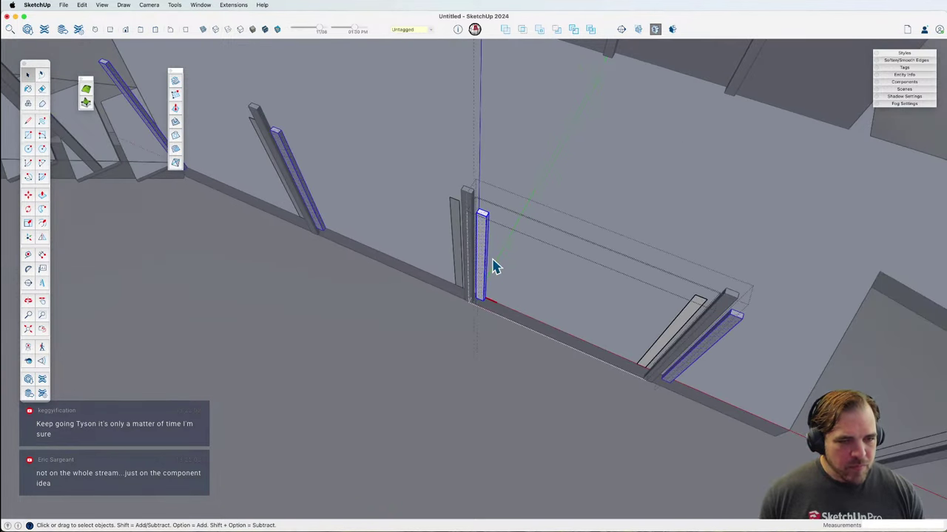
pyautogui.press('g')
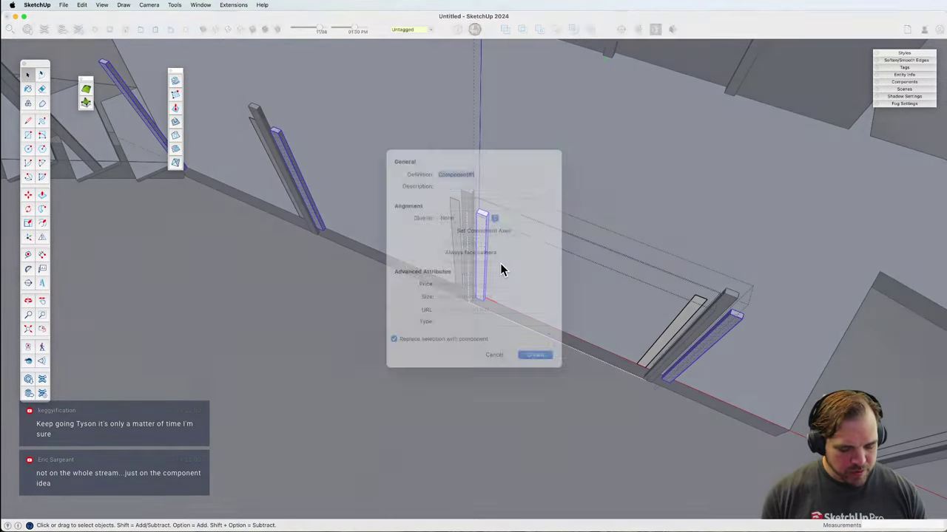
pyautogui.write('v')
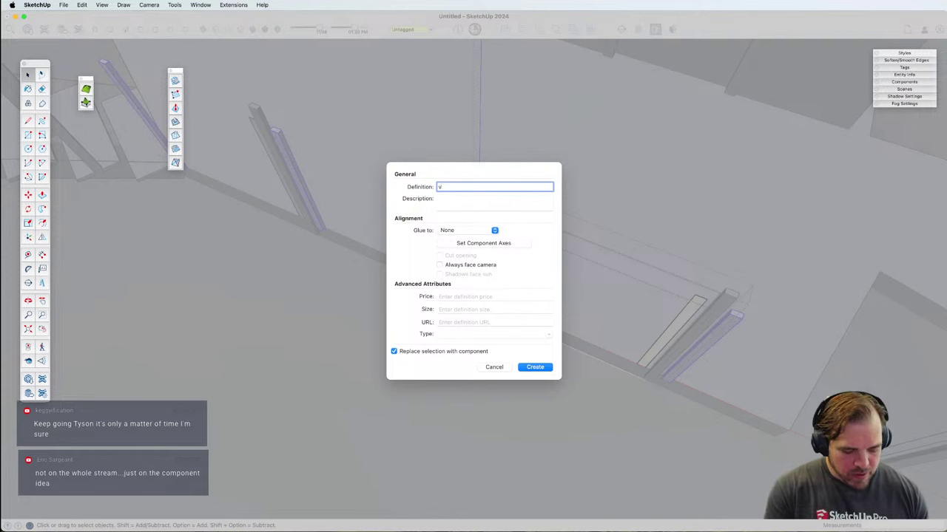
pyautogui.write('ert post')
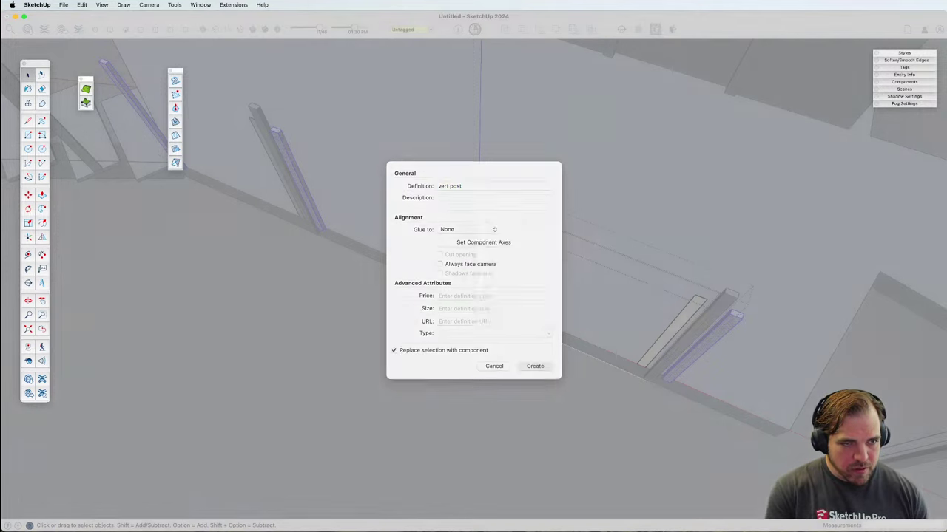
pyautogui.press('Return')
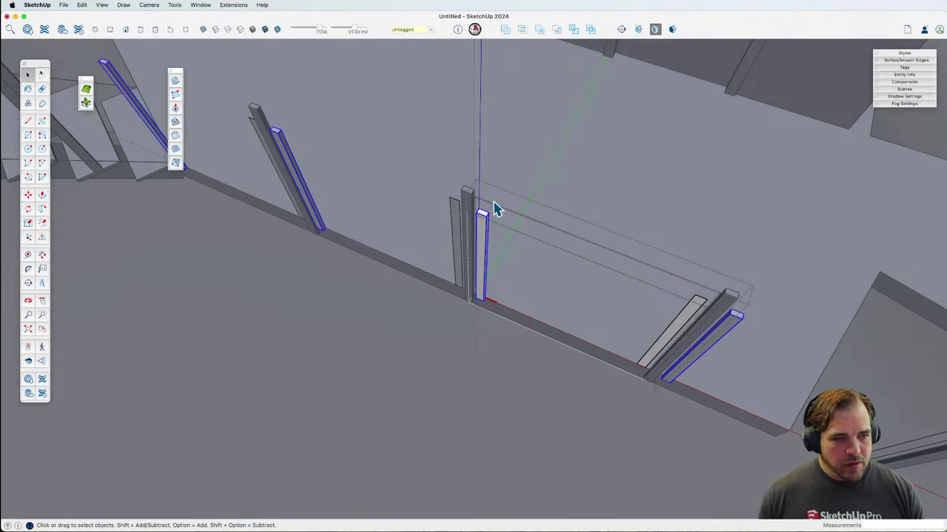
# Step: Draw a reference line from the top corner of the flat strip at the opposite end of the railing panel
pyautogui.scroll(3, 494, 209)
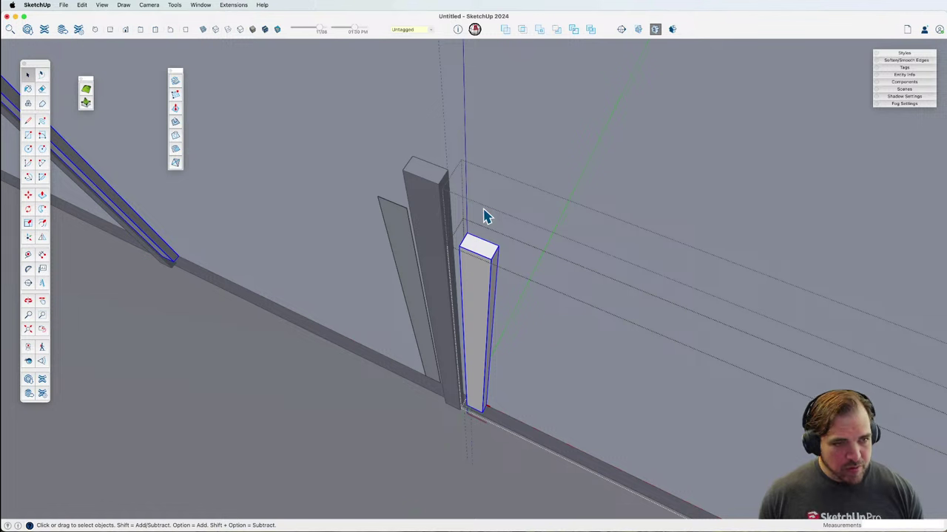
pyautogui.scroll(-4, 480, 281)
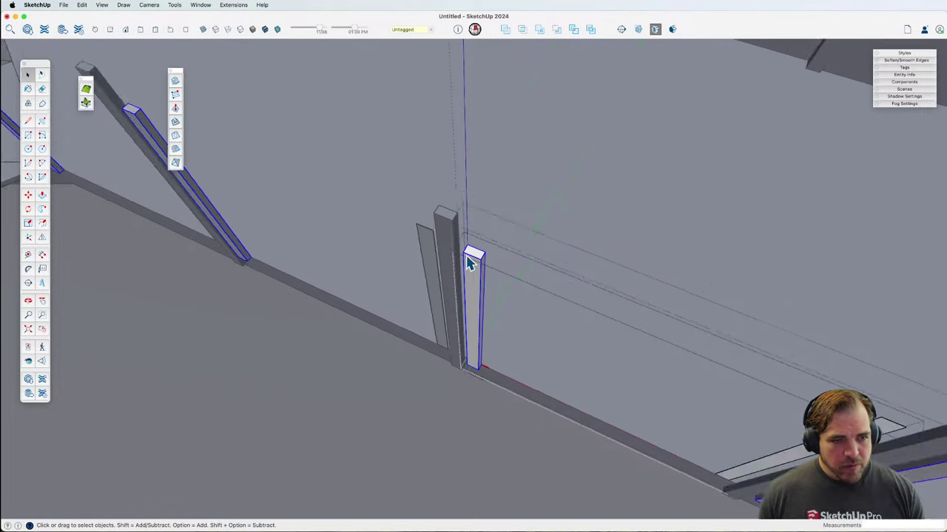
pyautogui.moveTo(469, 258); pyautogui.dragTo(423, 245, button='middle')
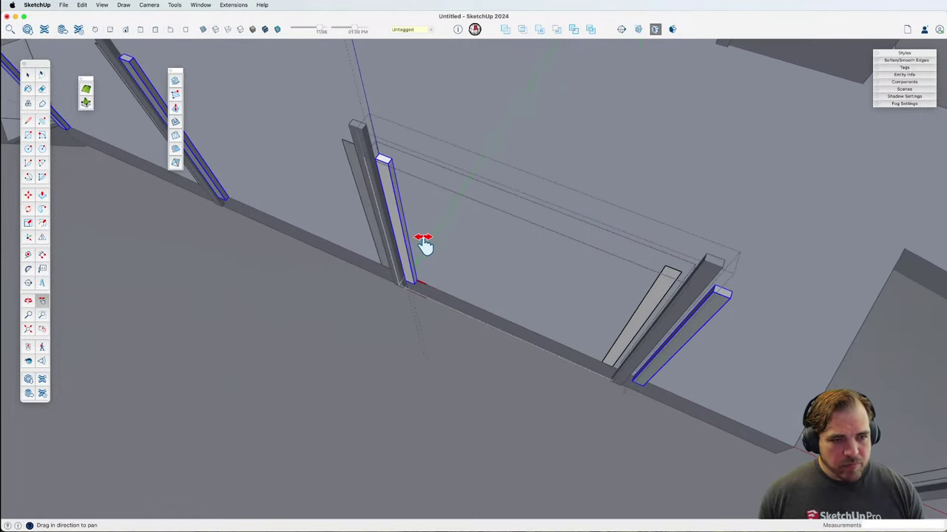
pyautogui.click(667, 294)
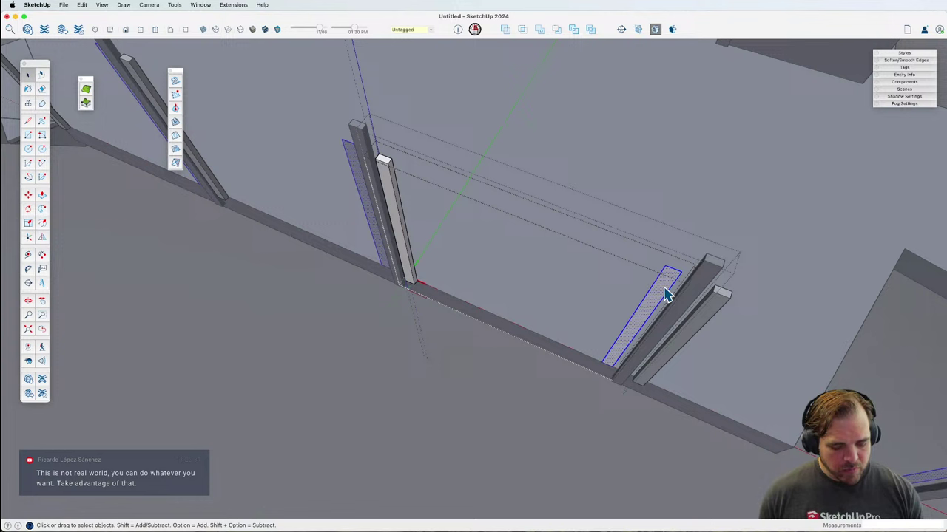
pyautogui.press('m')
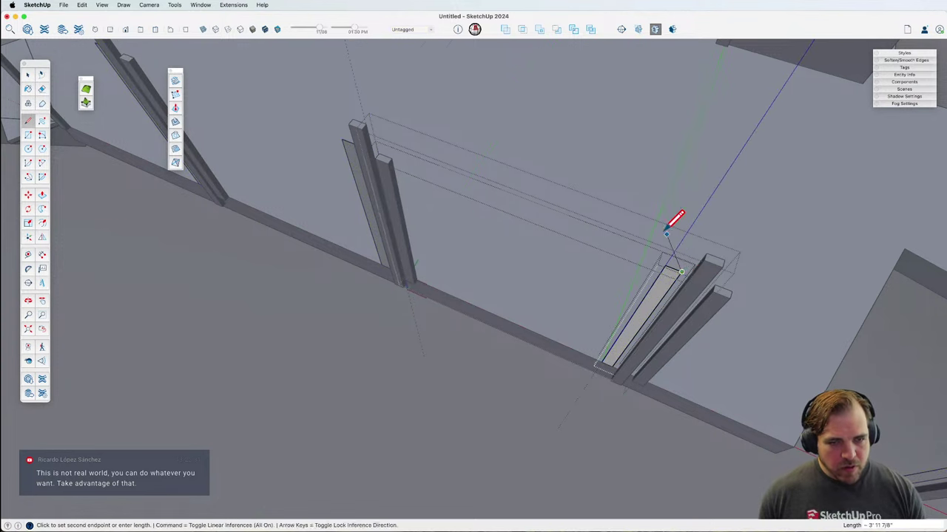
pyautogui.press('space')
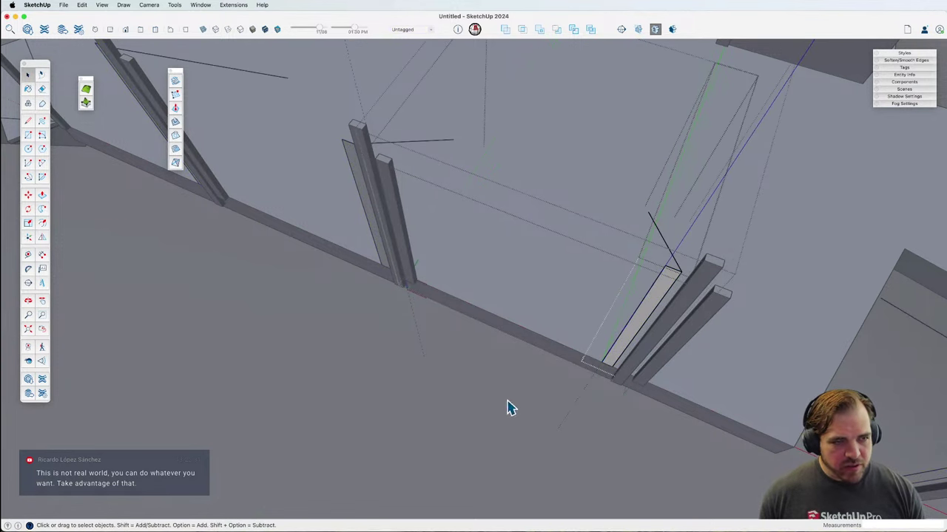
# Step: Copy the vert post component 3' 4" across the panel onto the opposite flat strip, snapping to its top corner
pyautogui.click(420, 241)
pyautogui.press('m')
pyautogui.press('alt')
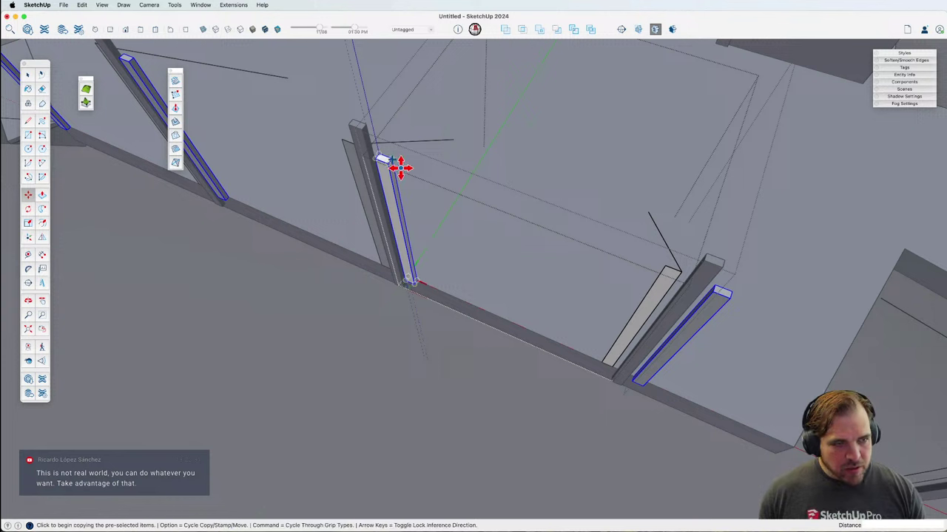
pyautogui.click(385, 161)
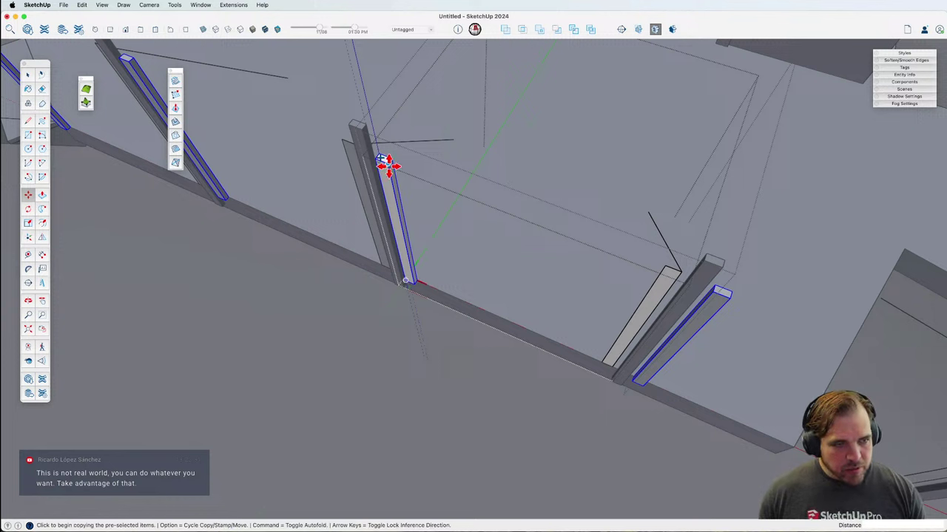
pyautogui.click(666, 283)
pyautogui.press('space')
pyautogui.press('m')
pyautogui.press('alt')
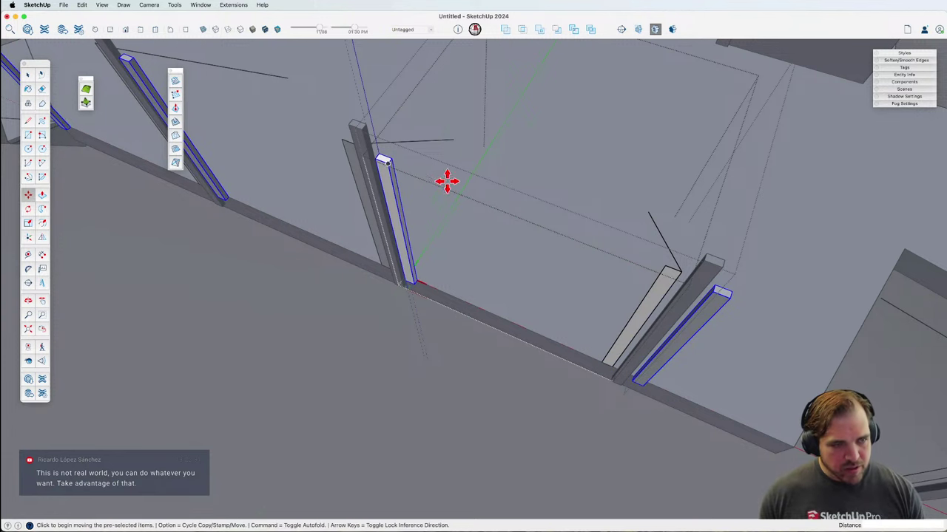
pyautogui.click(389, 159)
pyautogui.click(678, 266)
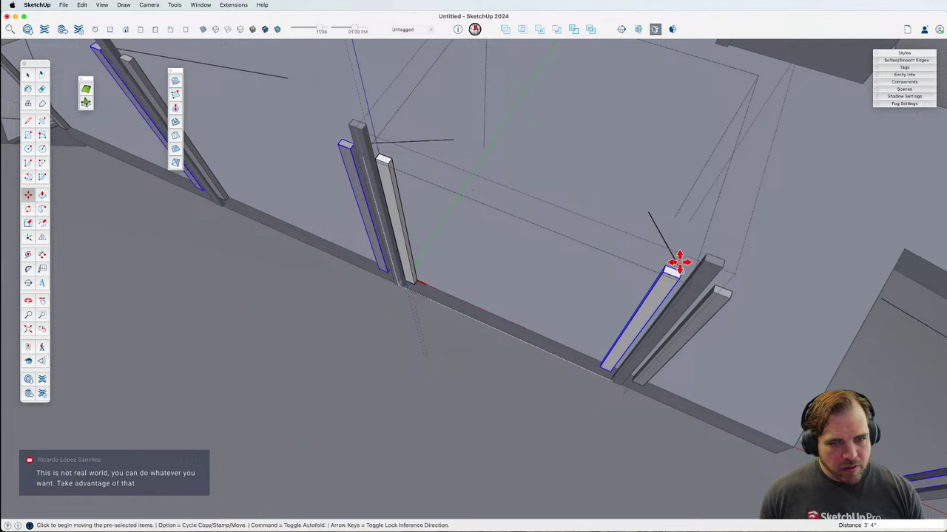
# Step: Erase the loose line at the top corner of the copied post
pyautogui.press('e')
pyautogui.scroll(-3, 547, 262)
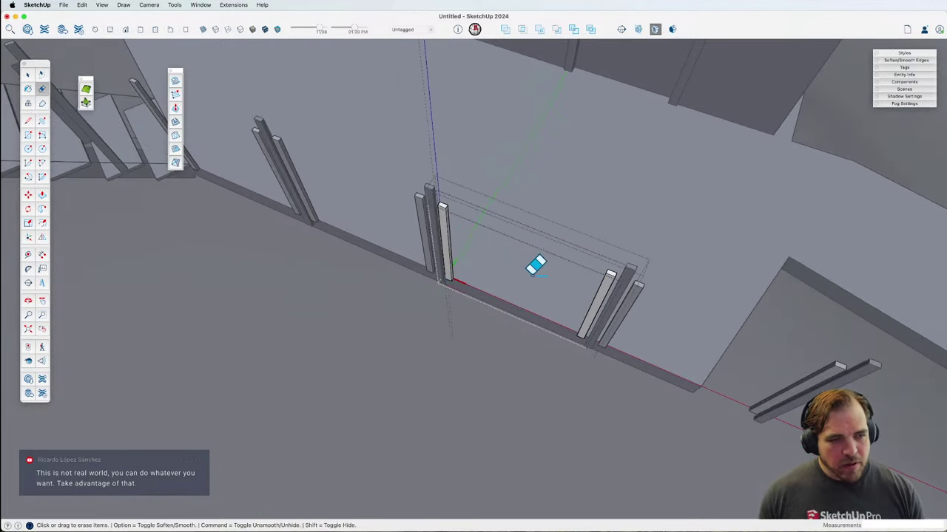
pyautogui.press('space')
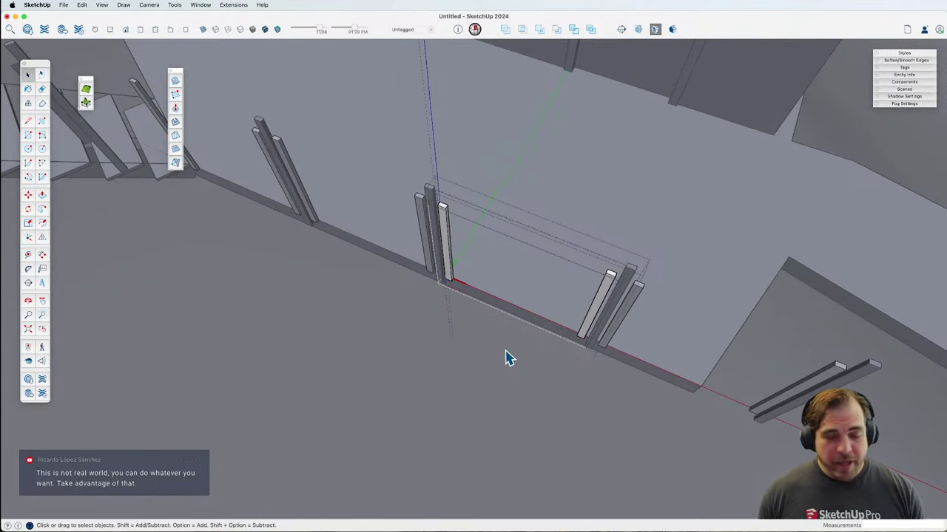
# Step: Draw a rectangle about 3 1/2" by 3' 2" between the tops of the two vert posts and extrude it 1"
pyautogui.moveTo(515, 372); pyautogui.dragTo(528, 228, button='middle')
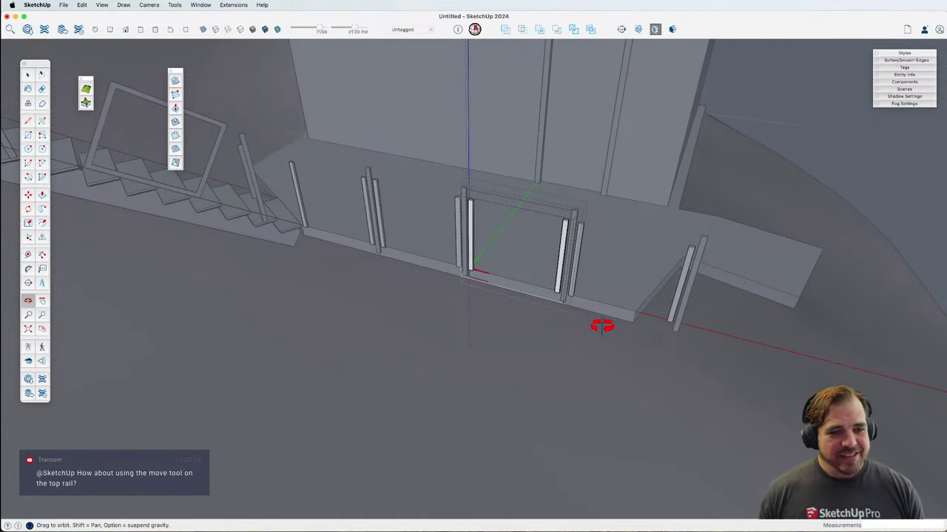
pyautogui.scroll(3, 574, 210)
pyautogui.scroll(1, 516, 245)
pyautogui.scroll(3, 516, 246)
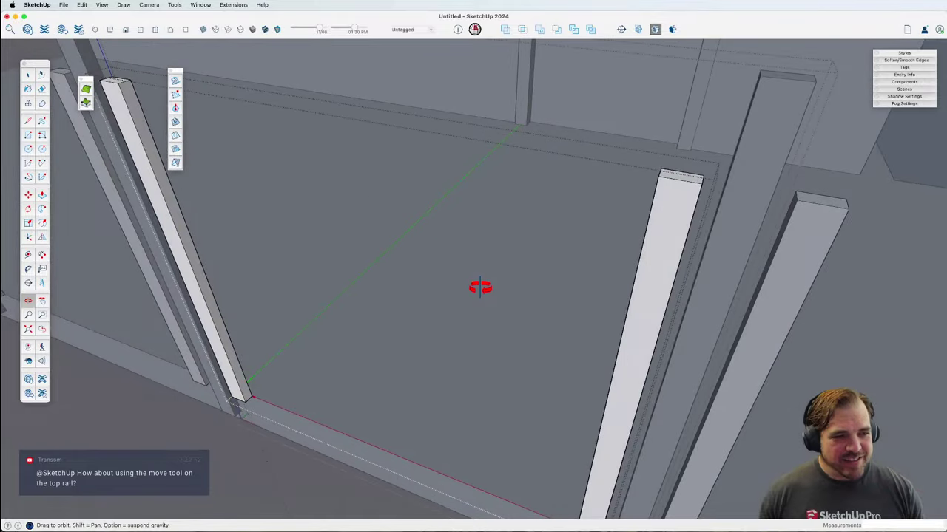
pyautogui.scroll(-2, 454, 285)
pyautogui.scroll(2, 382, 186)
pyautogui.press('r')
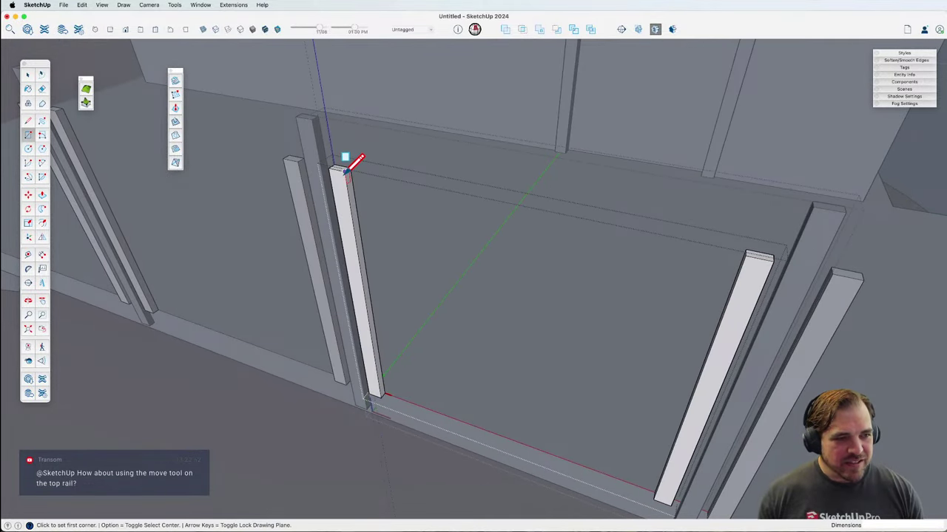
pyautogui.click(346, 168)
pyautogui.moveTo(718, 275); pyautogui.dragTo(891, 363, button='middle')
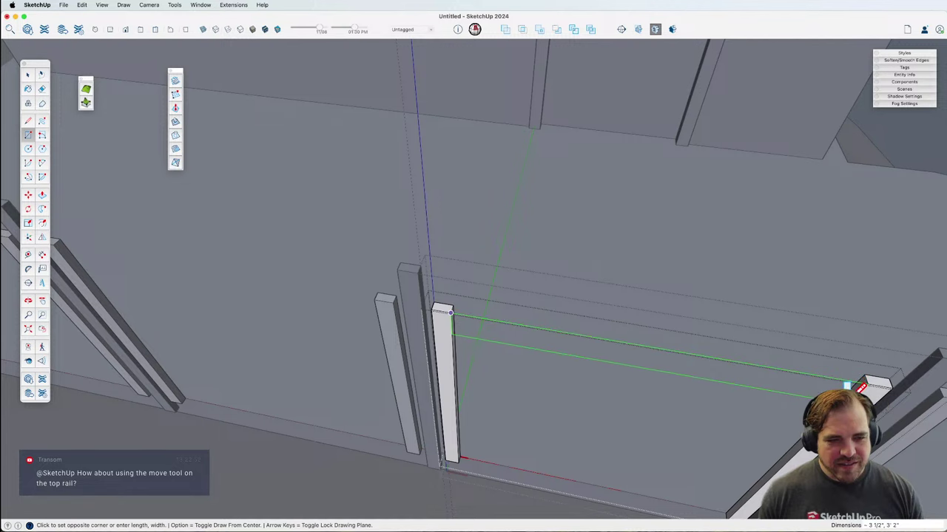
pyautogui.click(850, 384)
pyautogui.moveTo(860, 387); pyautogui.dragTo(628, 369, button='middle')
pyautogui.press('p')
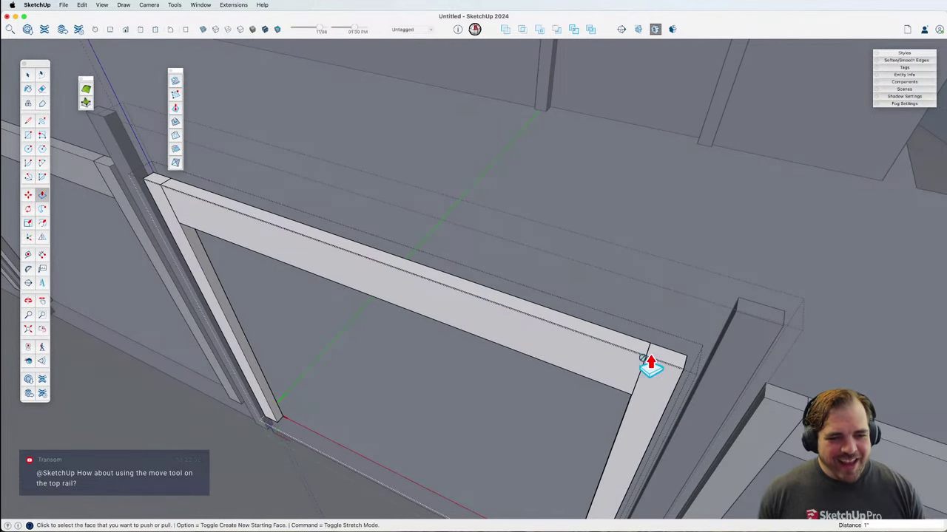
# Step: Select the whole extruded bar between the posts and make it a component named "horiz bar"
pyautogui.press('space')
pyautogui.doubleClick(600, 360)
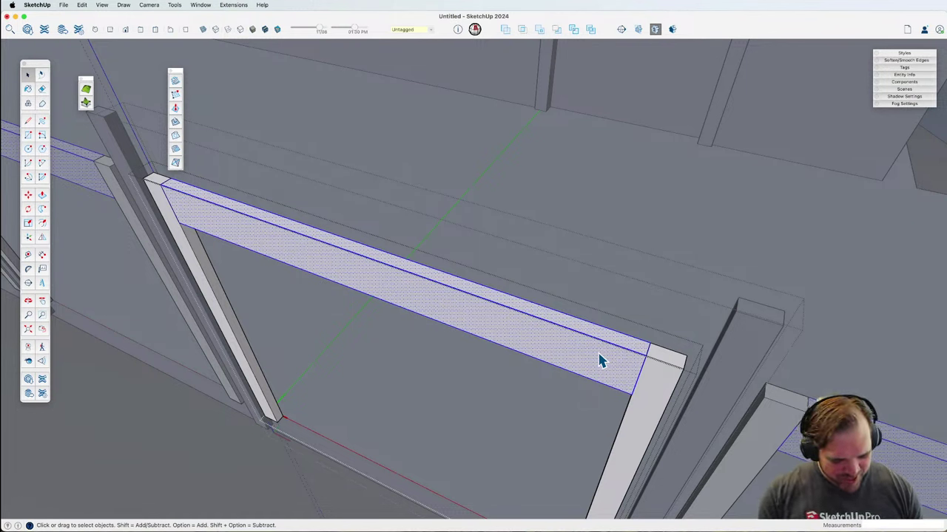
pyautogui.press('g')
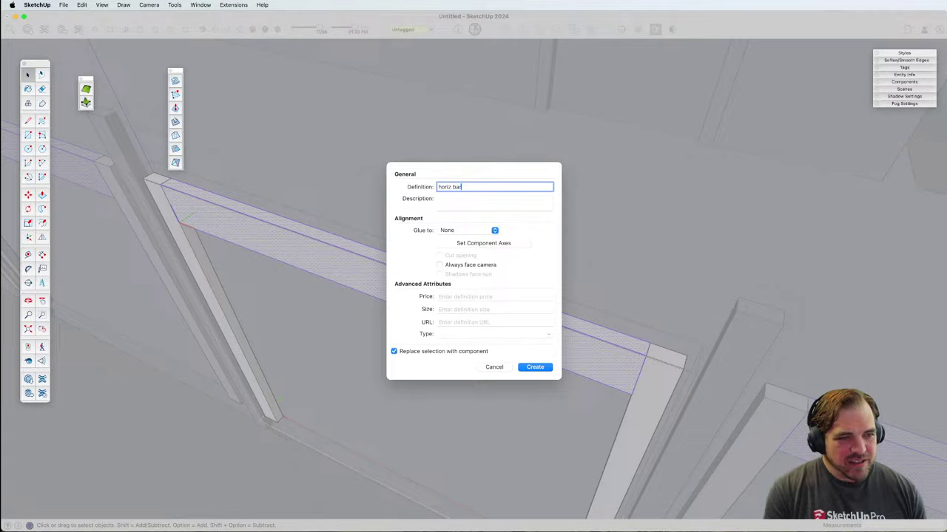
pyautogui.press('Return')
# Step: Place a guide 2" below the top edge of the horizontal bar's front face
pyautogui.scroll(-3, 560, 345)
pyautogui.keyDown('shift'); pyautogui.moveTo(522, 296); pyautogui.dragTo(558, 317, button='middle'); pyautogui.keyUp('shift')
pyautogui.scroll(3, 554, 304)
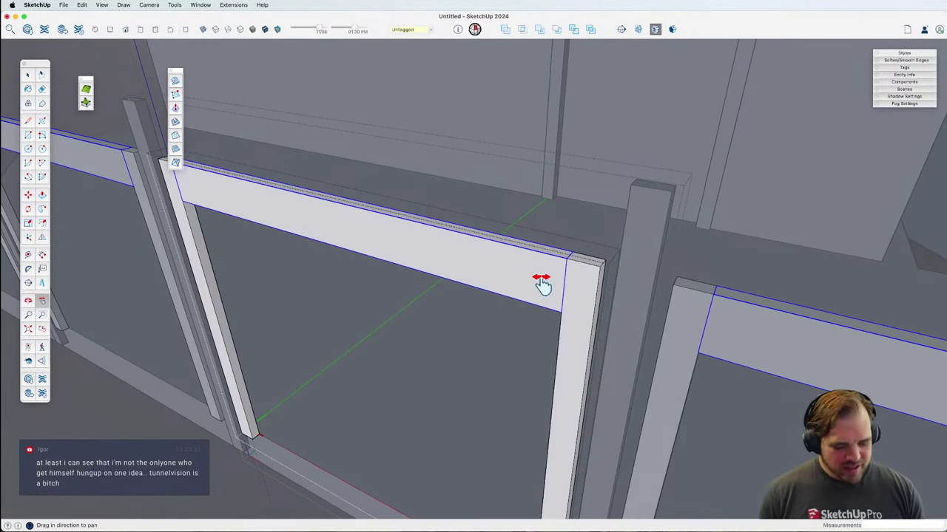
pyautogui.press('t')
pyautogui.click(501, 243)
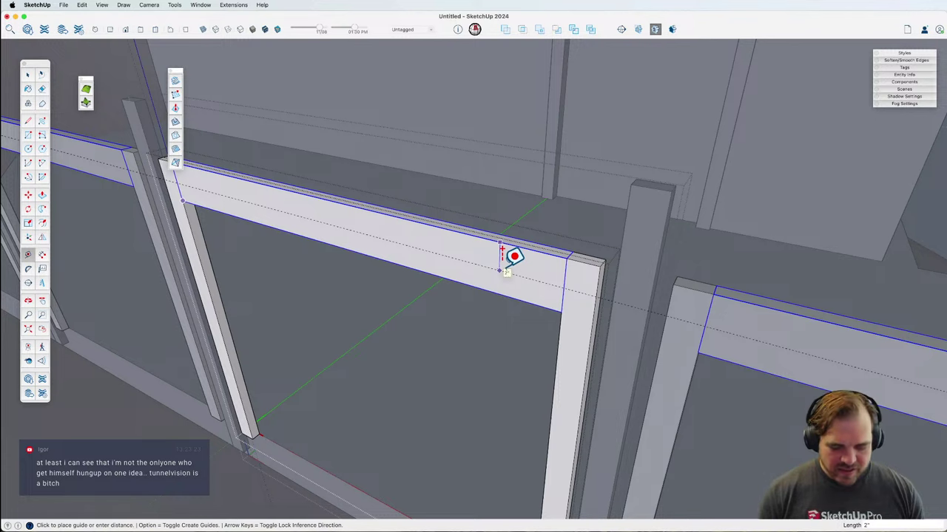
pyautogui.click(510, 256)
# Step: Open the horizontal bar component and push its underside up to the guide
pyautogui.press('space')
pyautogui.click(454, 268)
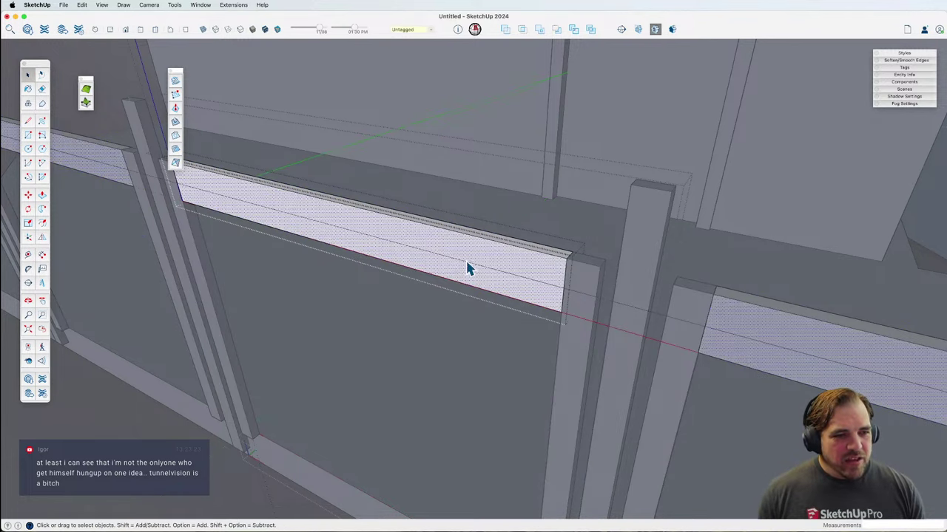
pyautogui.moveTo(468, 269); pyautogui.dragTo(490, 214, button='middle')
pyautogui.press('p')
pyautogui.click(558, 285)
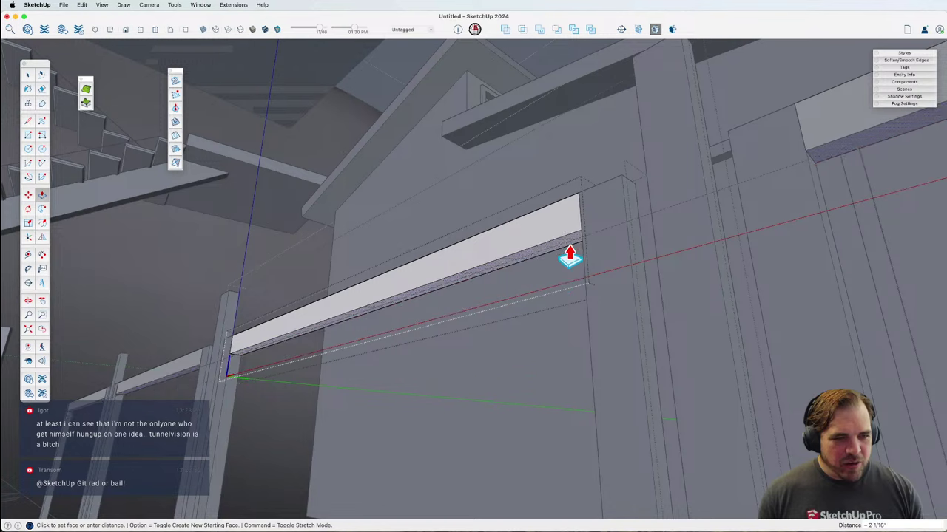
pyautogui.scroll(-5, 518, 268)
pyautogui.keyDown('shift'); pyautogui.moveTo(521, 272); pyautogui.dragTo(559, 350, button='middle'); pyautogui.keyUp('shift')
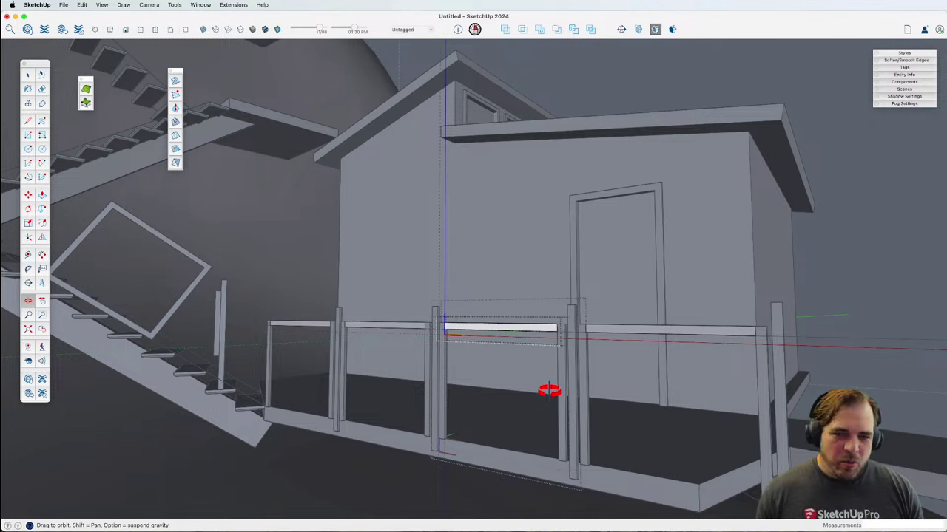
pyautogui.scroll(6, 566, 379)
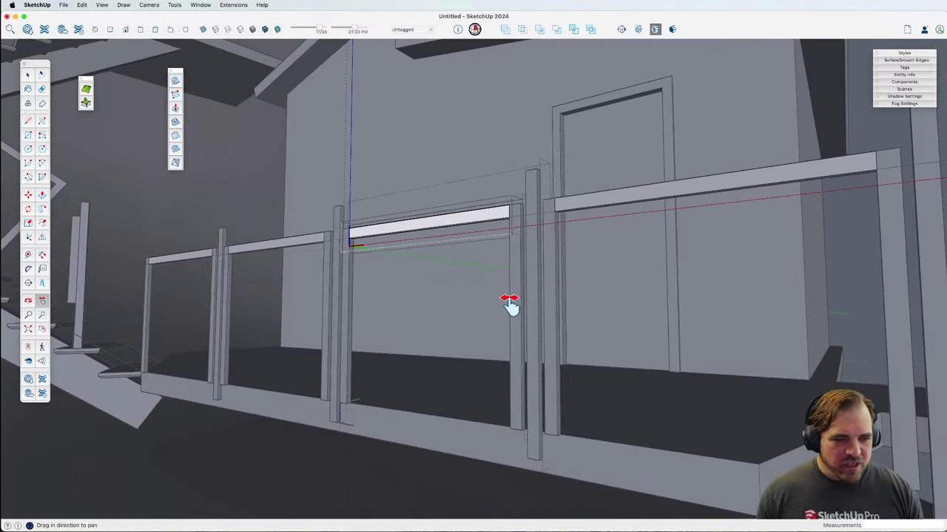
pyautogui.press('space')
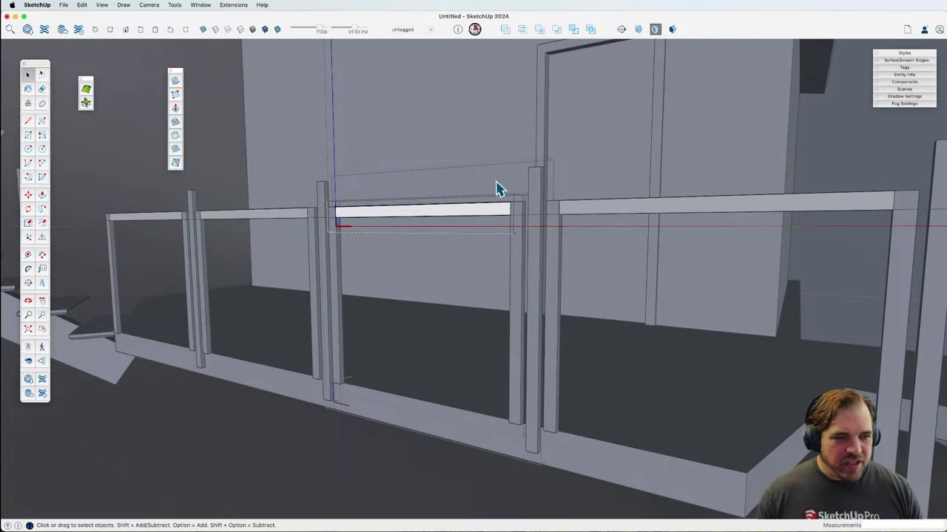
# Step: Copy the top horizontal bar straight down between the two vertical posts, about 1' 7 1/2" below the original
pyautogui.click(491, 212)
pyautogui.moveTo(526, 253); pyautogui.dragTo(524, 326, button='middle')
pyautogui.press('m')
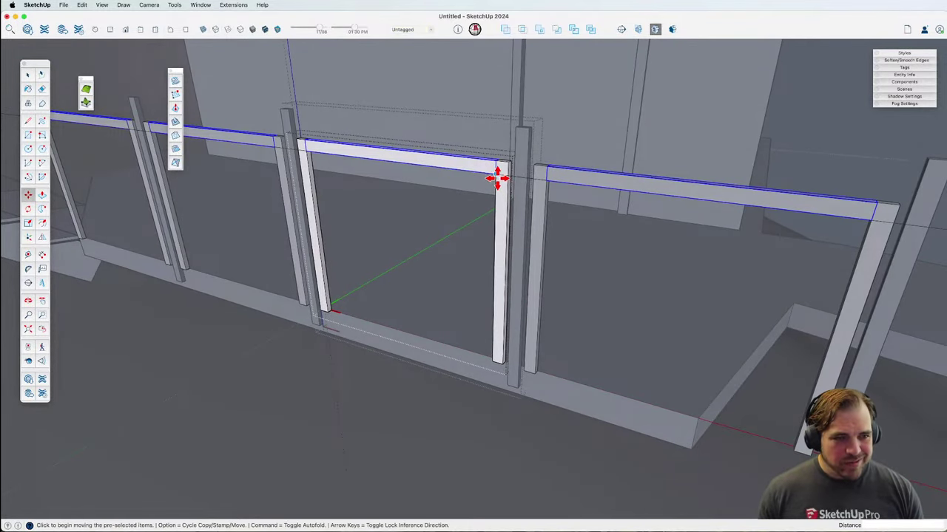
pyautogui.click(498, 174)
pyautogui.press('alt')
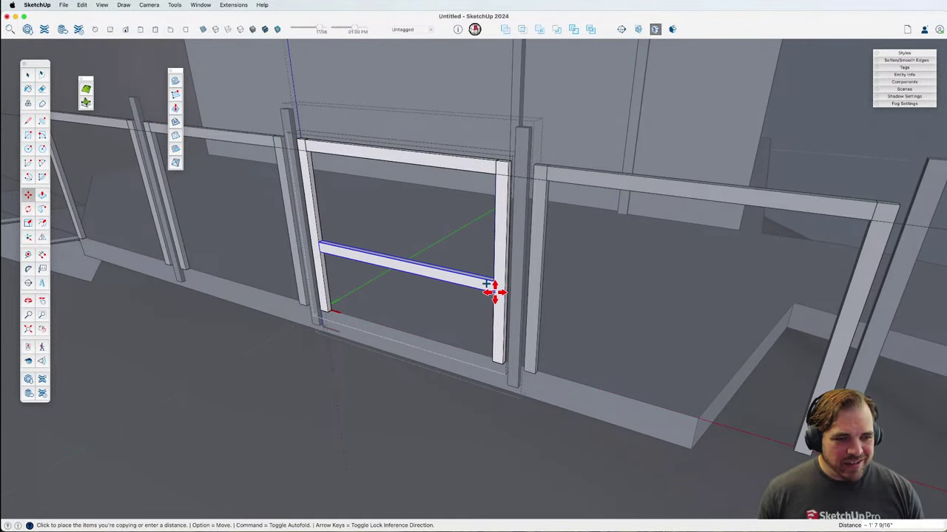
pyautogui.click(486, 290)
# Step: Move the copied horizontal bar down until its underside is flush with the lower ends of the vertical posts
pyautogui.hotkey('shift', 'f')
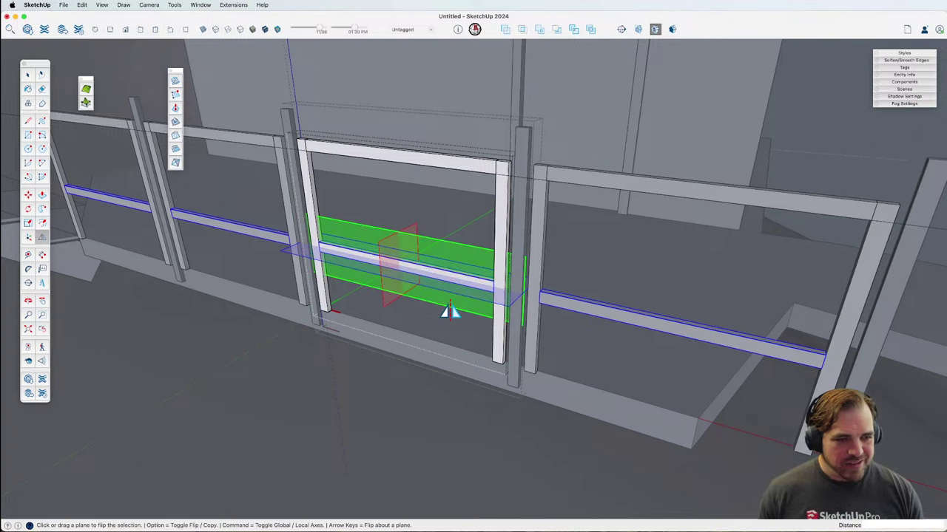
pyautogui.moveTo(457, 311); pyautogui.dragTo(469, 428, button='middle')
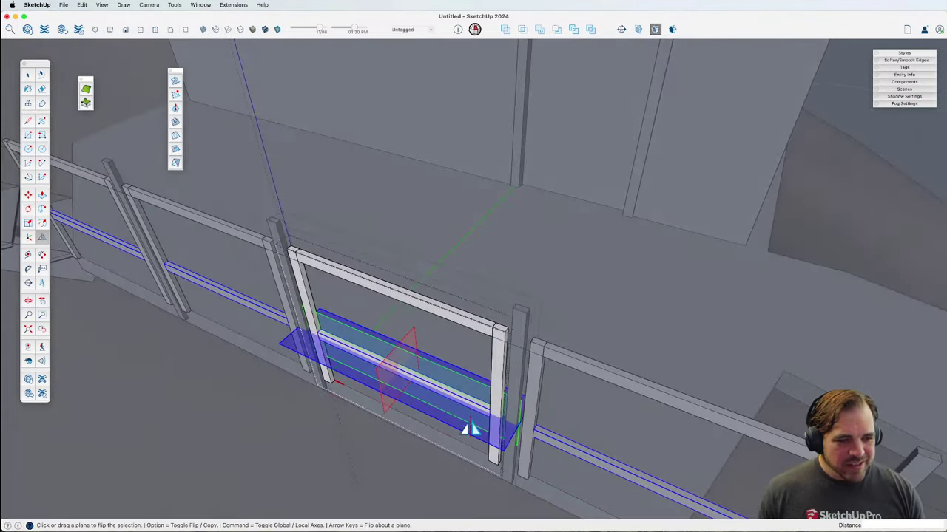
pyautogui.scroll(3, 485, 462)
pyautogui.press('q')
pyautogui.moveTo(485, 462); pyautogui.dragTo(496, 342, button='middle')
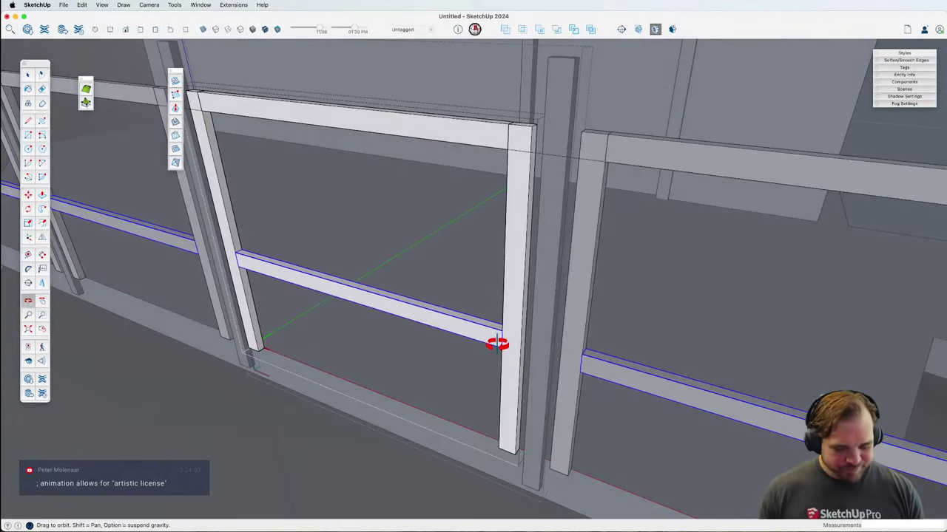
pyautogui.press('m')
pyautogui.moveTo(501, 348); pyautogui.dragTo(498, 449)
pyautogui.scroll(-3, 498, 449)
pyautogui.moveTo(501, 431); pyautogui.dragTo(525, 242, button='middle')
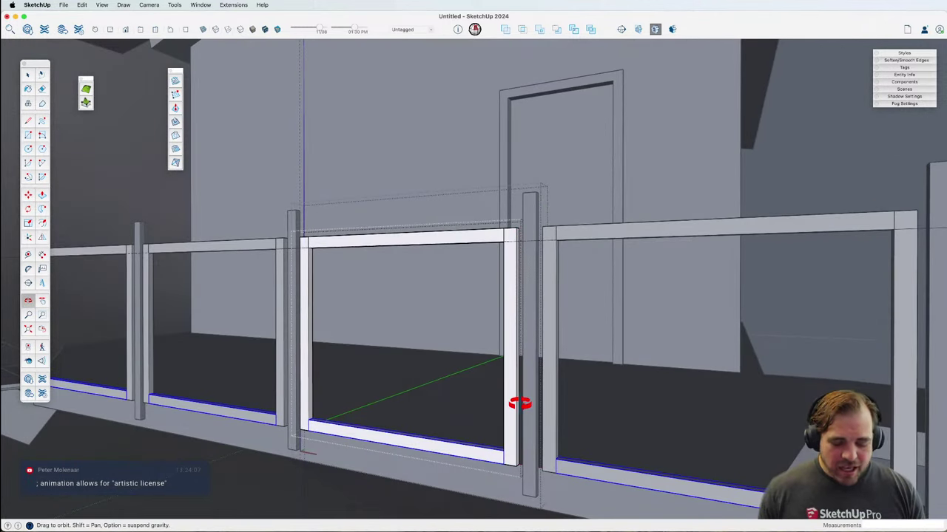
# Step: Raise the bottom horizontal bar 2" between the vertical posts
pyautogui.press('m')
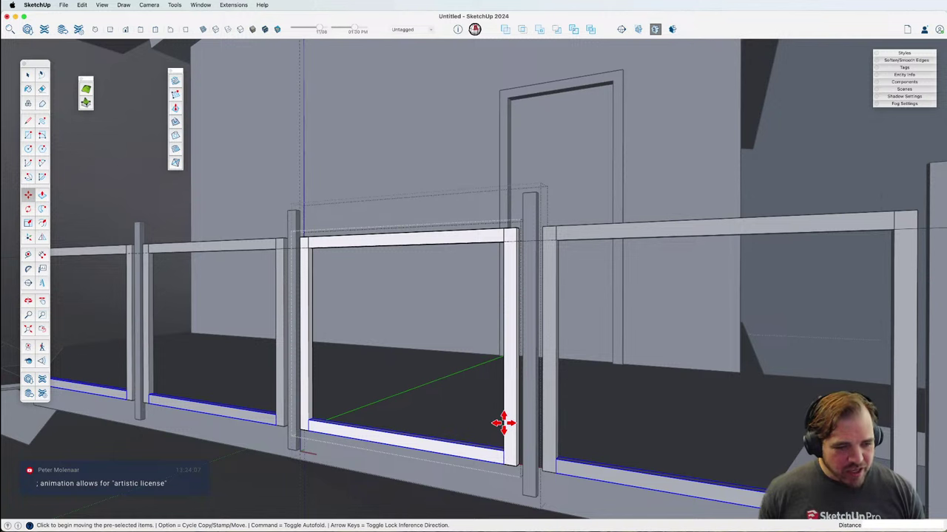
pyautogui.click(503, 423)
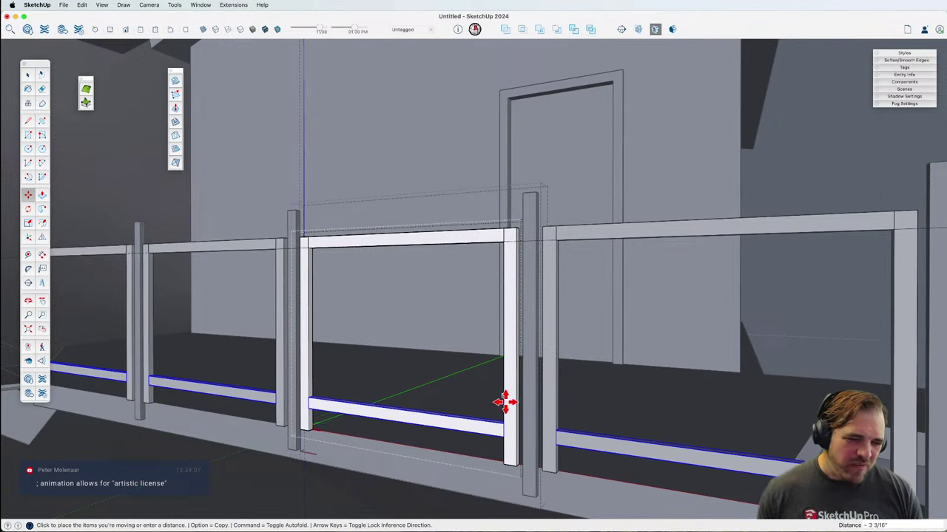
pyautogui.click(505, 408)
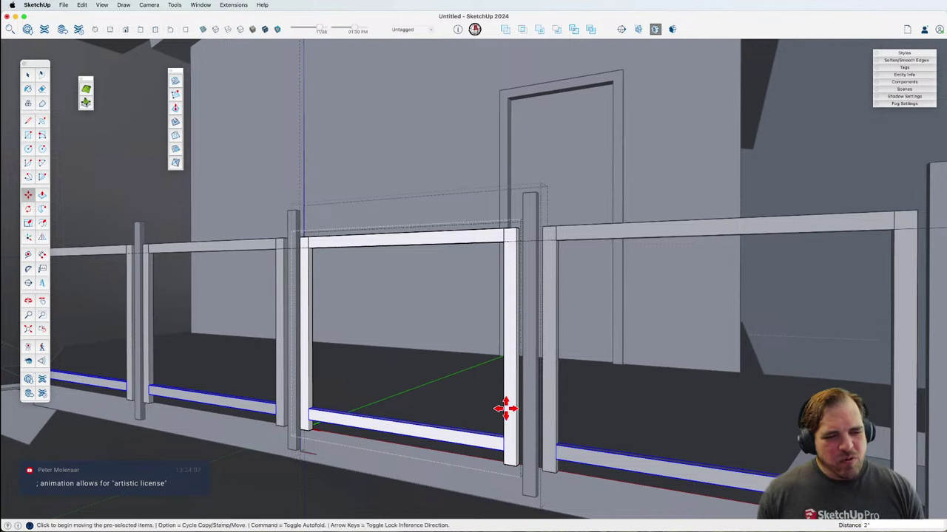
# Step: Shorten the vertical post component by moving its bottom face up level with the bottom bar's underside, and leave the open component
pyautogui.press('space')
pyautogui.click(509, 449)
pyautogui.scroll(5, 511, 459)
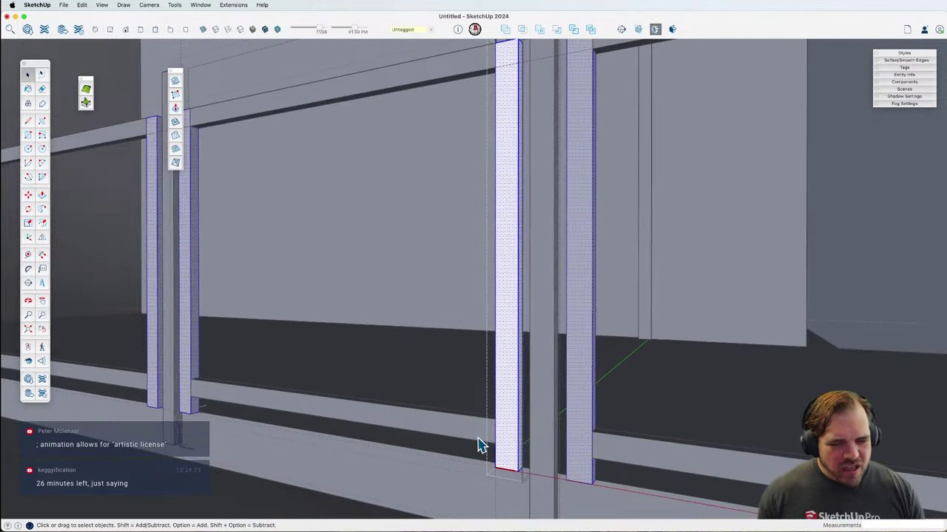
pyautogui.click(542, 488)
pyautogui.press('m')
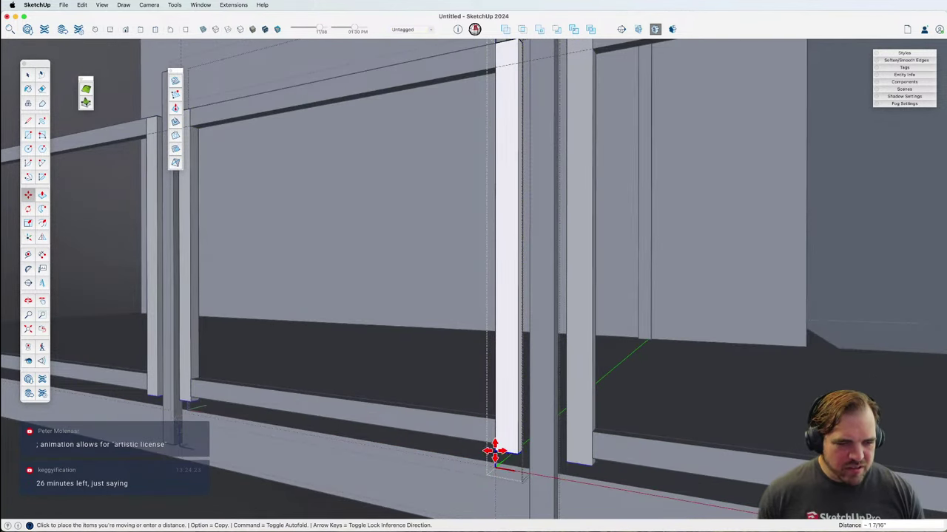
pyautogui.scroll(-5, 497, 445)
pyautogui.press('space')
pyautogui.click(503, 435)
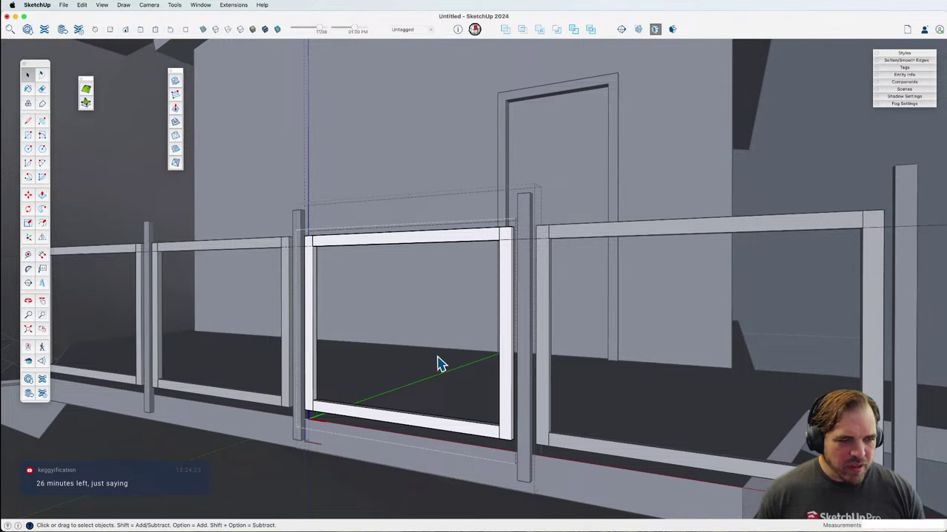
pyautogui.moveTo(442, 364); pyautogui.dragTo(437, 255, button='middle')
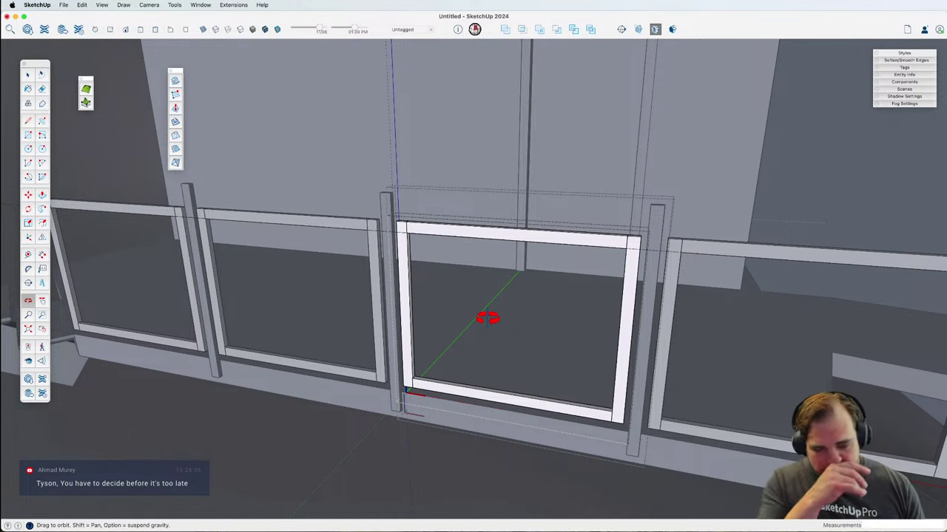
pyautogui.press('space')
pyautogui.click(539, 202)
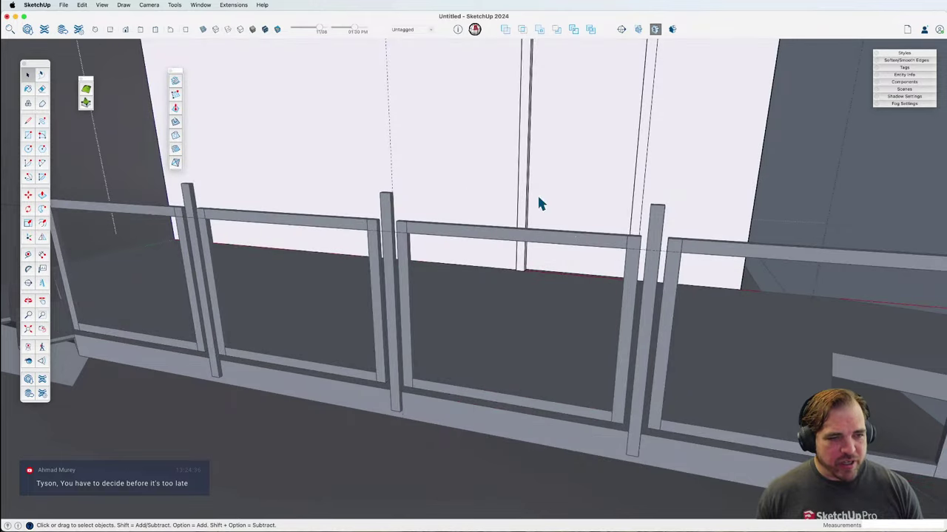
# Step: Select all four railing panels and move them together so the end post's base meets the deck's outer front corner
pyautogui.scroll(-5, 539, 203)
pyautogui.scroll(-3, 821, 226)
pyautogui.press('o')
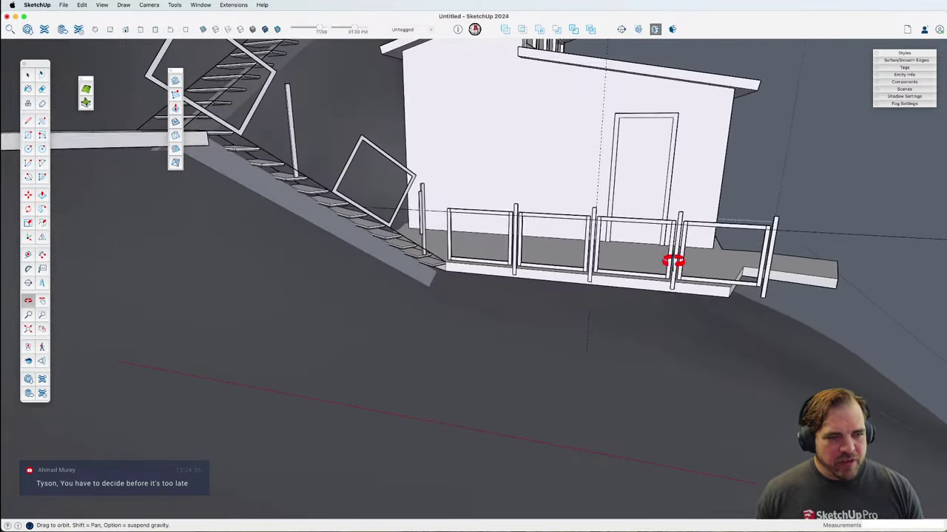
pyautogui.moveTo(672, 262); pyautogui.dragTo(621, 302)
pyautogui.press('space')
pyautogui.click(638, 253)
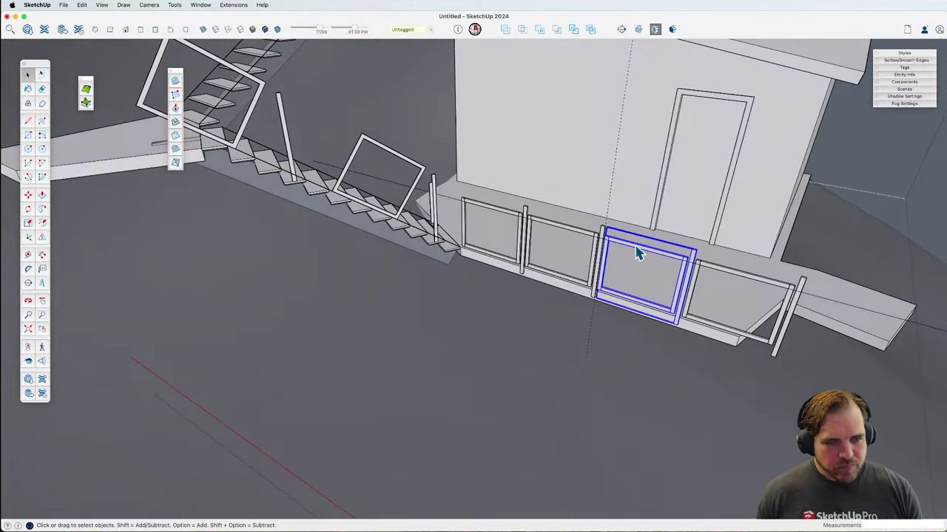
pyautogui.scroll(3, 682, 294)
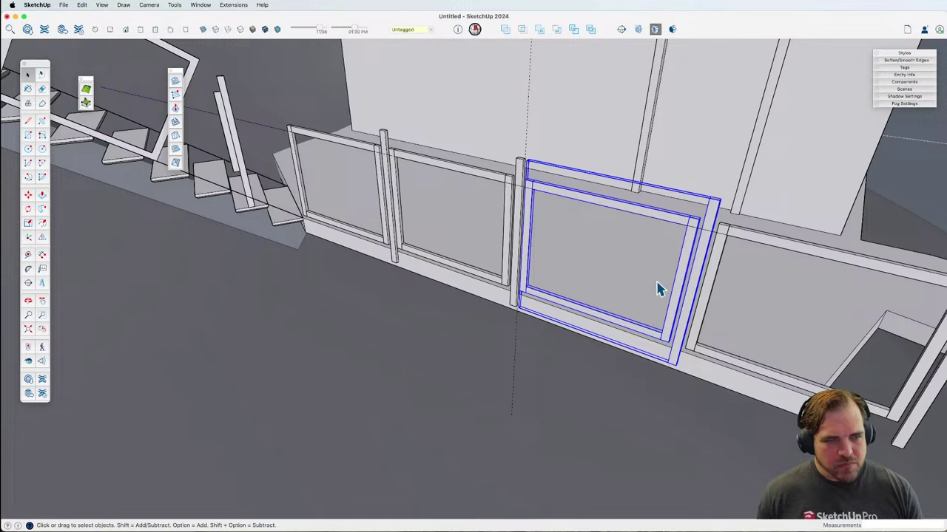
pyautogui.scroll(-3, 660, 290)
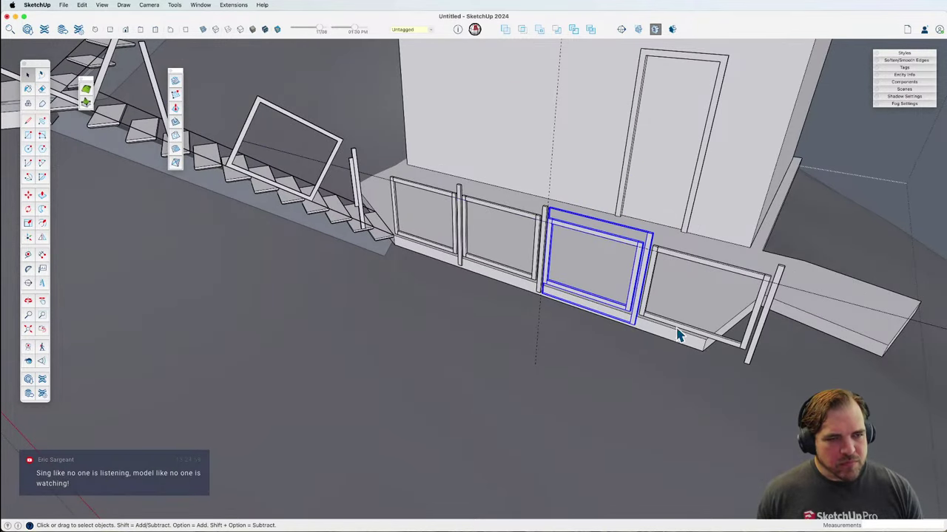
pyautogui.click(758, 344)
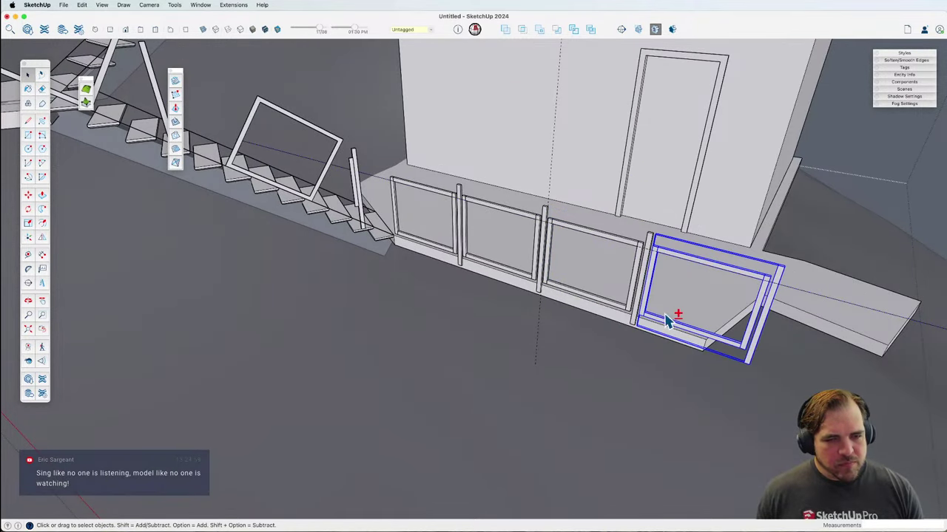
pyautogui.keyDown('shift'); pyautogui.click(551, 283); pyautogui.keyUp('shift')
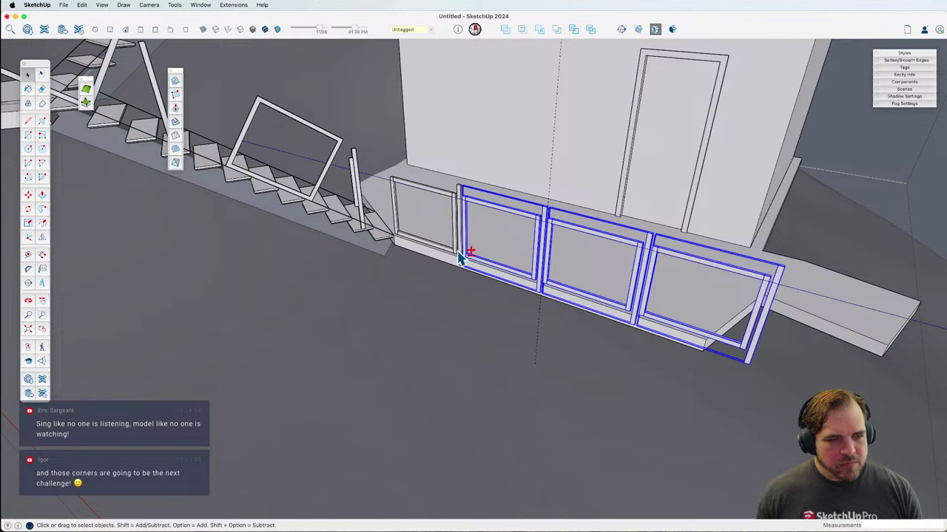
pyautogui.keyDown('shift'); pyautogui.click(459, 256); pyautogui.keyUp('shift')
pyautogui.scroll(5, 767, 362)
pyautogui.press('m')
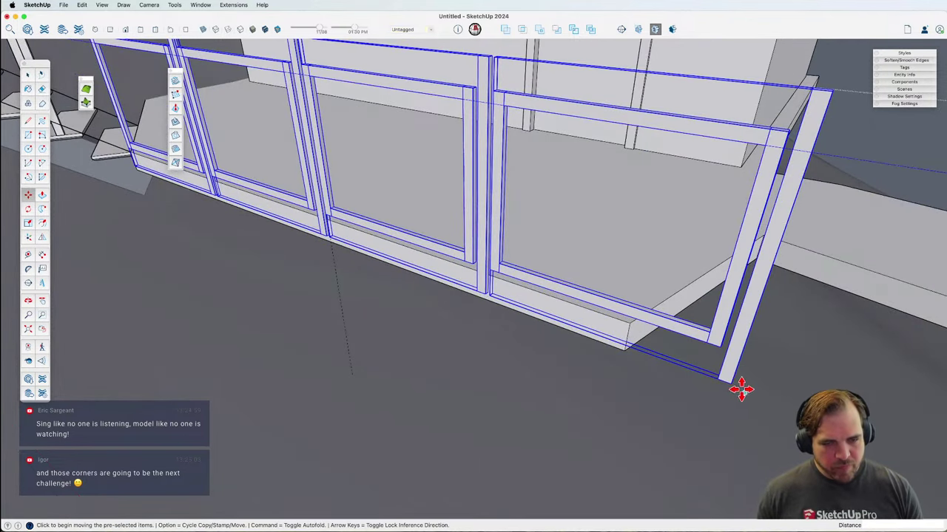
pyautogui.moveTo(732, 383); pyautogui.dragTo(625, 337)
pyautogui.scroll(-5, 644, 363)
pyautogui.press('space')
pyautogui.click(607, 405)
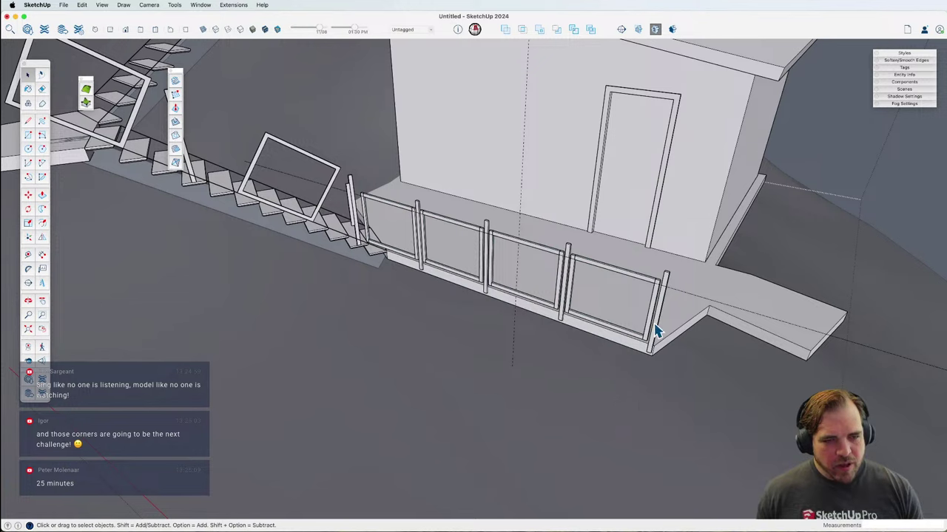
# Step: Copy the end railing panel from the deck's outer front corner partway along the adjoining angled edge
pyautogui.click(657, 330)
pyautogui.moveTo(656, 331); pyautogui.dragTo(594, 372, button='middle')
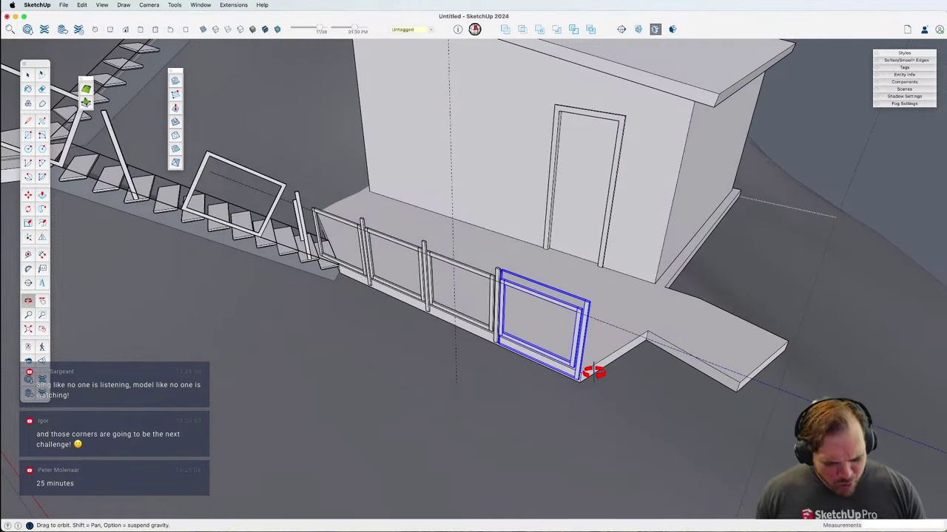
pyautogui.press('m')
pyautogui.press('alt')
pyautogui.moveTo(608, 344); pyautogui.dragTo(655, 330)
pyautogui.scroll(5, 638, 355)
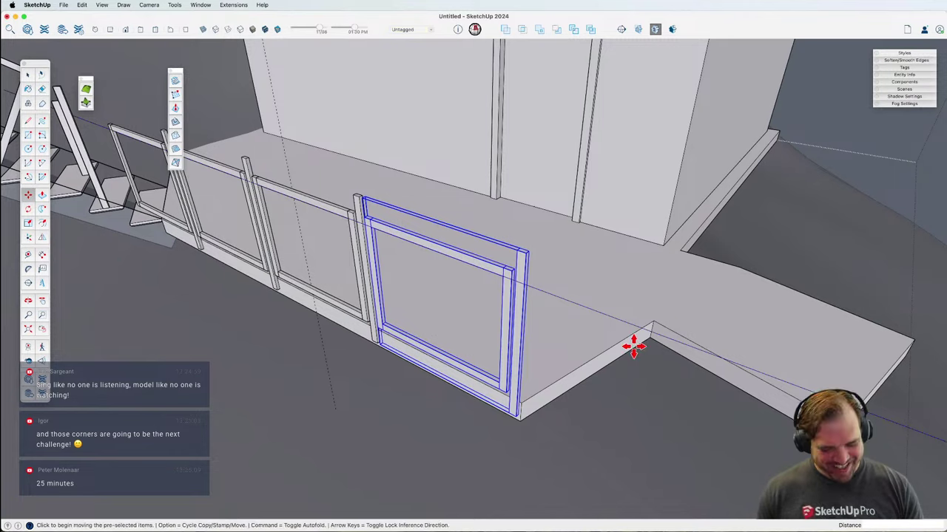
pyautogui.click(584, 363)
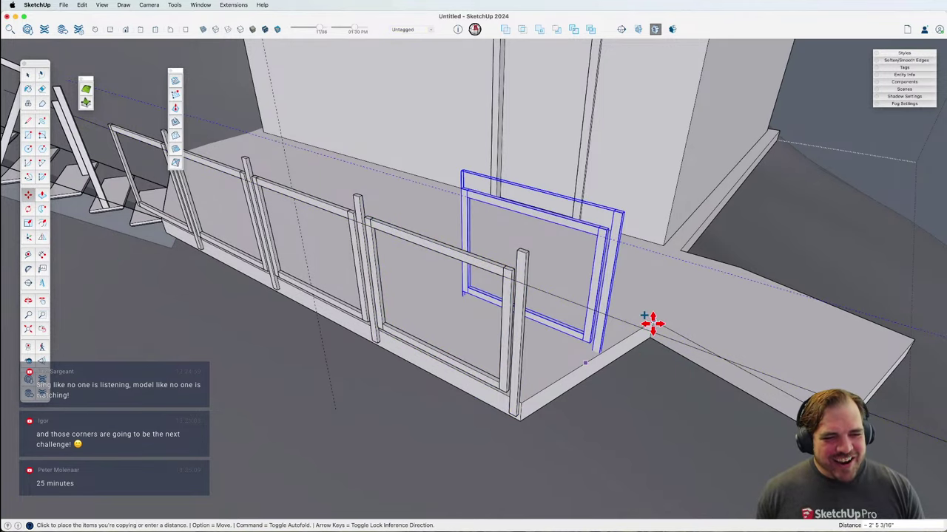
pyautogui.moveTo(651, 323); pyautogui.dragTo(542, 344, button='middle')
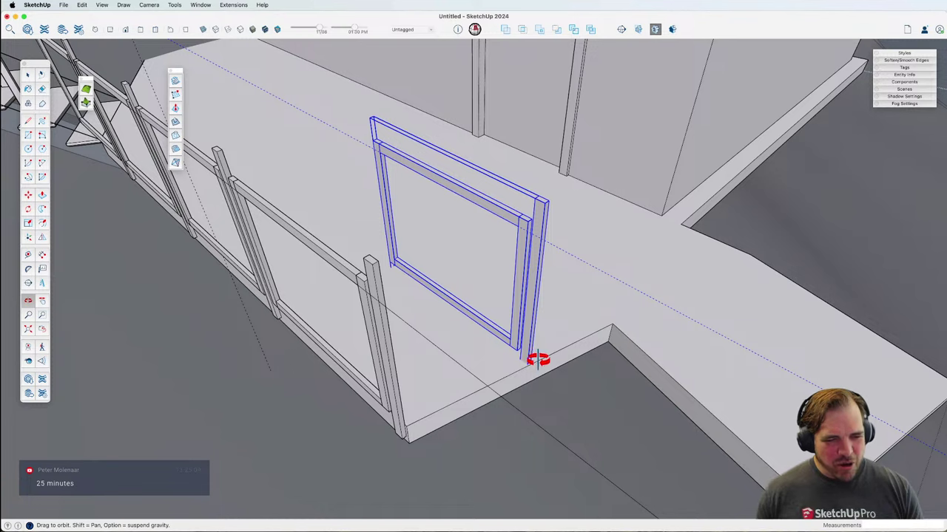
# Step: Move the copied panel by its post's bottom corner onto the top of the deck's inner corner
pyautogui.moveTo(559, 341); pyautogui.dragTo(547, 365, button='middle')
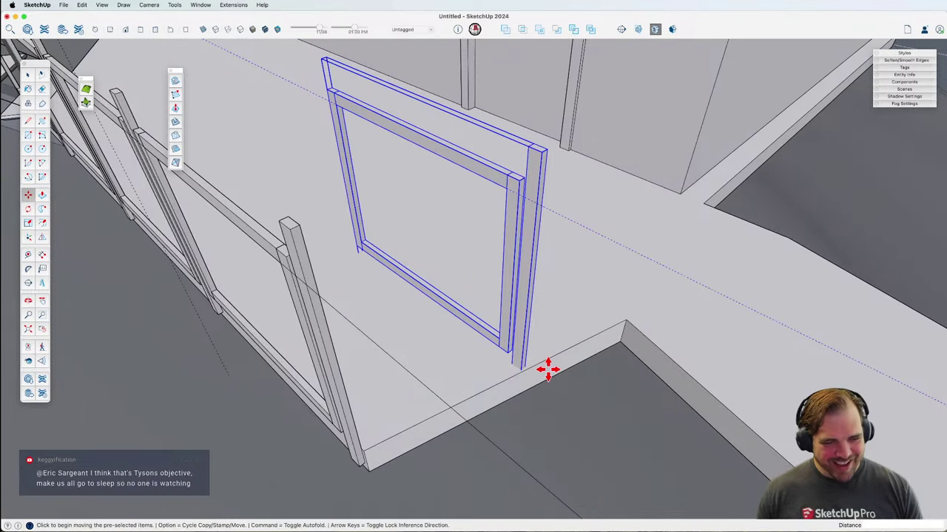
pyautogui.click(573, 390)
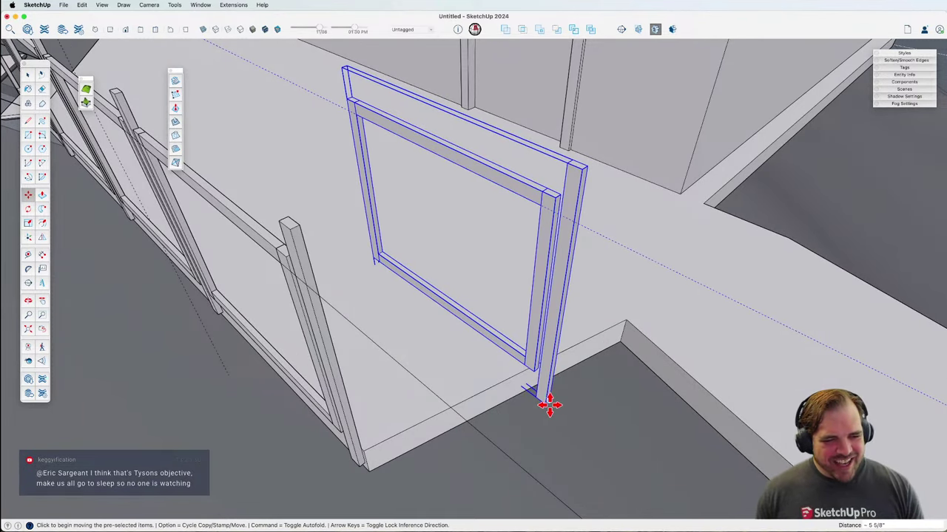
pyautogui.click(545, 403)
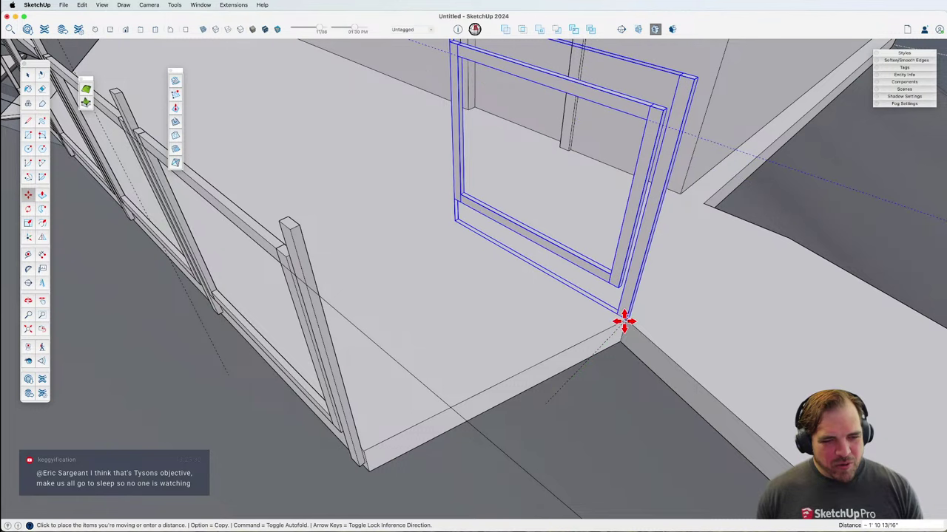
pyautogui.click(625, 321)
# Step: Rotate the copied panel about its base at the inner corner so it runs parallel to the angled deck edge
pyautogui.scroll(3, 625, 320)
pyautogui.press('q')
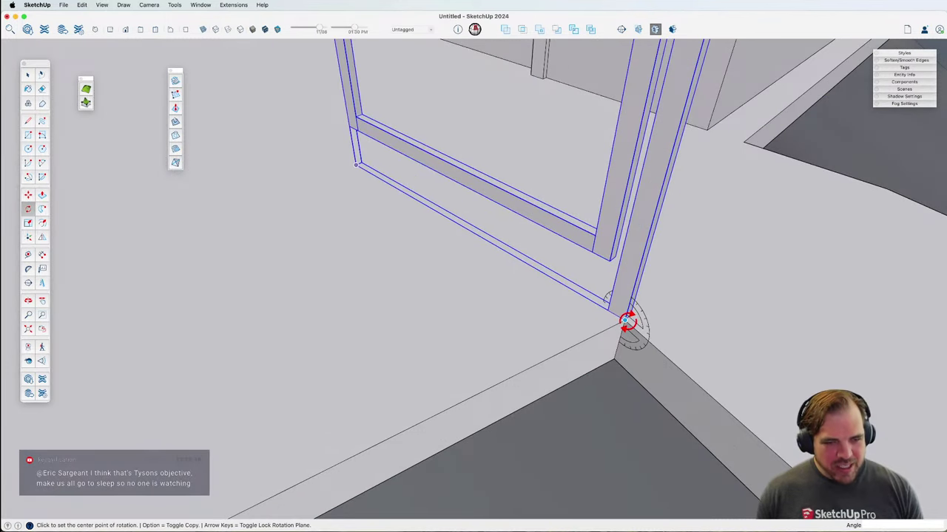
pyautogui.click(616, 314)
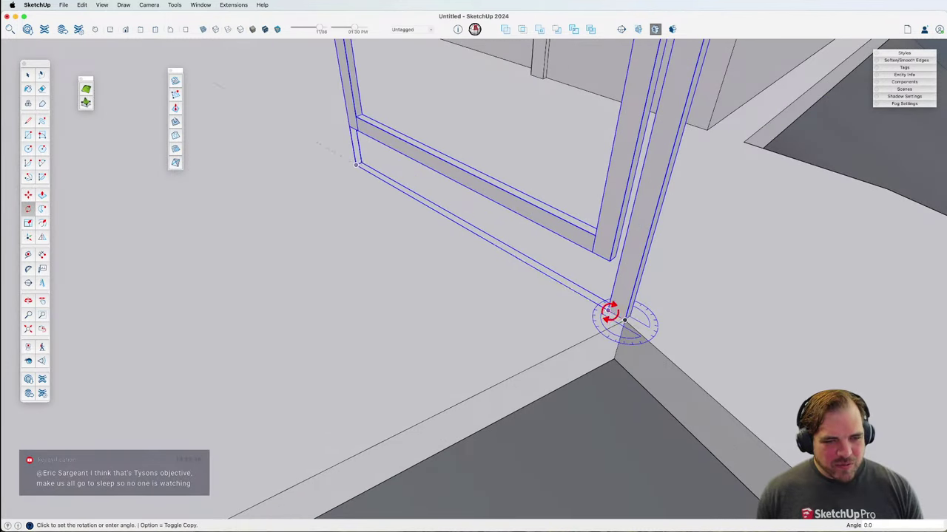
pyautogui.click(614, 314)
pyautogui.press('space')
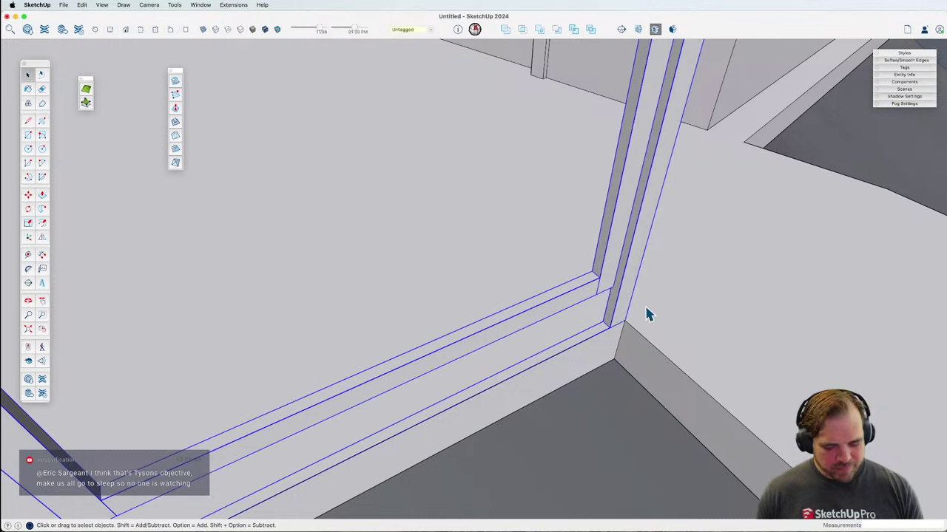
# Step: Move the rotated railing panel straight down 4" against the deck's edge face
pyautogui.press('m')
pyautogui.click(636, 264)
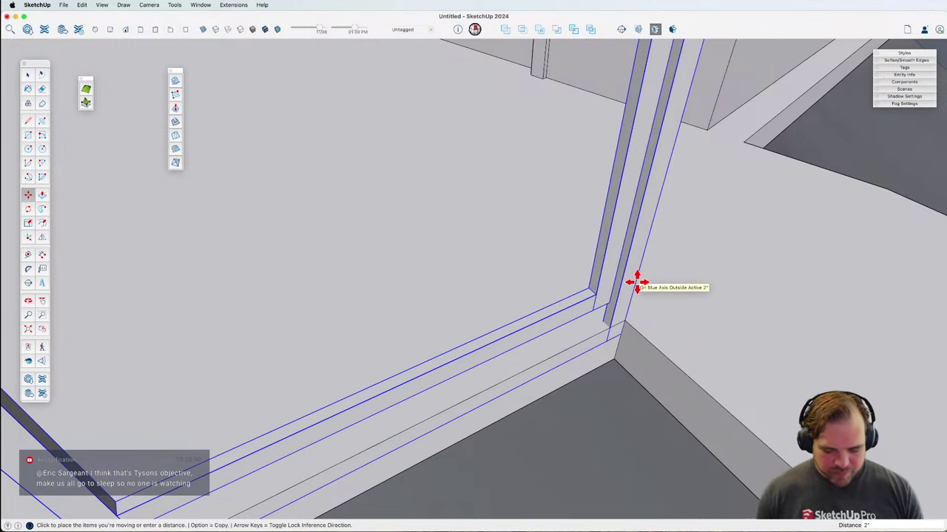
pyautogui.write('4')
pyautogui.press('Return')
pyautogui.scroll(2, 625, 356)
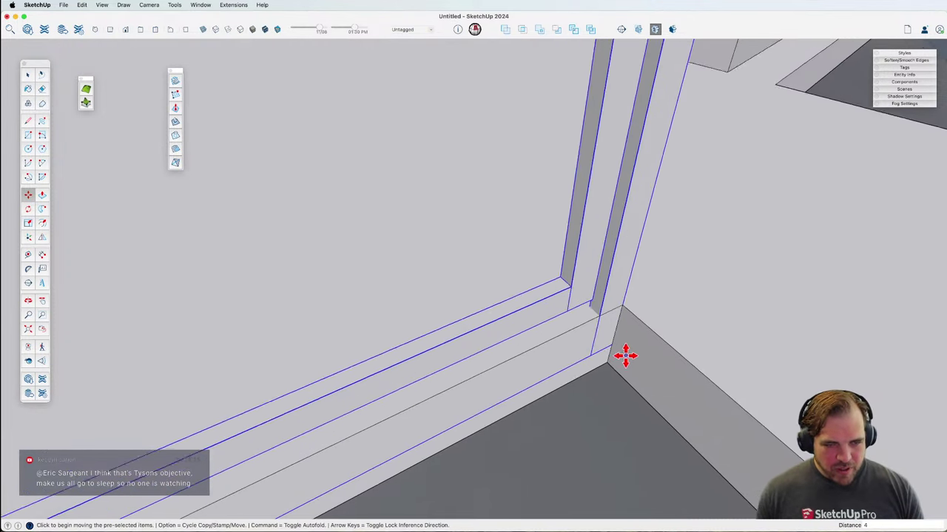
pyautogui.scroll(1, 625, 356)
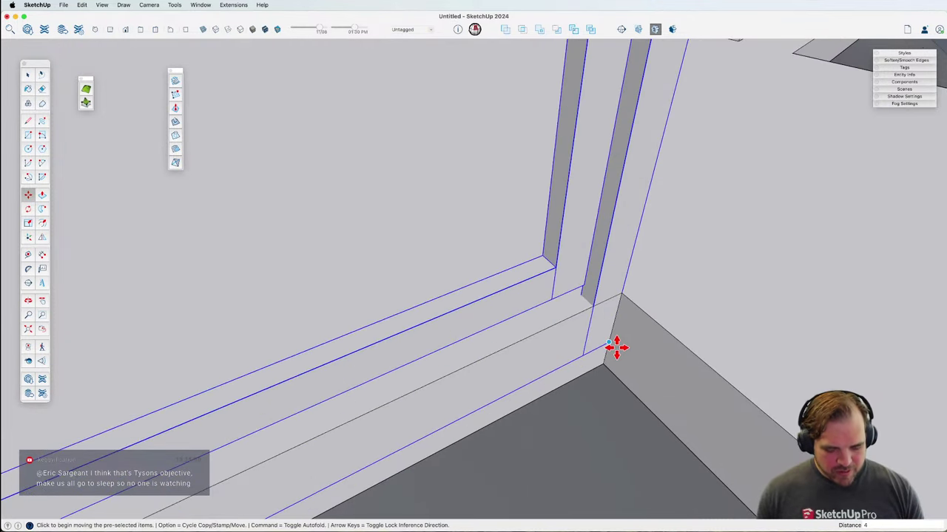
pyautogui.click(581, 356)
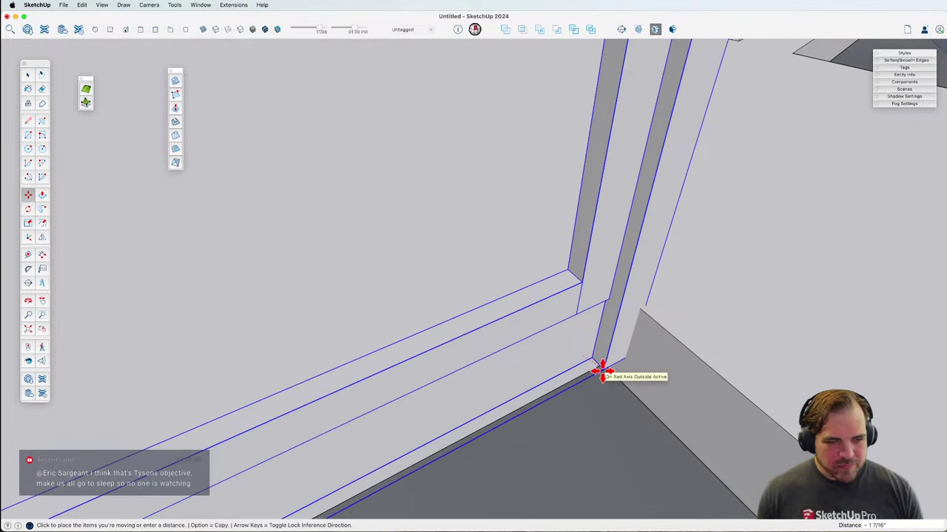
pyautogui.click(607, 377)
pyautogui.press('space')
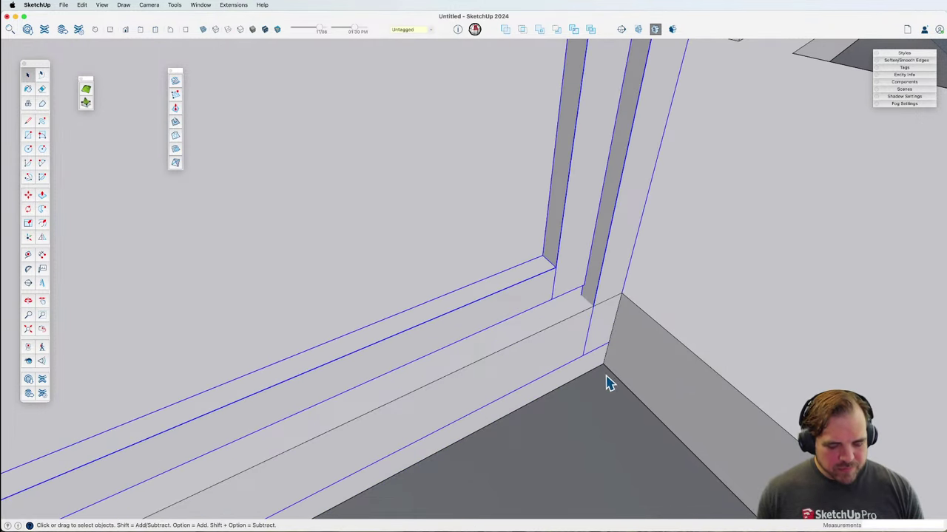
# Step: Move the angled-edge railing panel outward 1" from its post's back bottom corner, so it sits against the deck's outer face
pyautogui.scroll(5, 606, 377)
pyautogui.press('m')
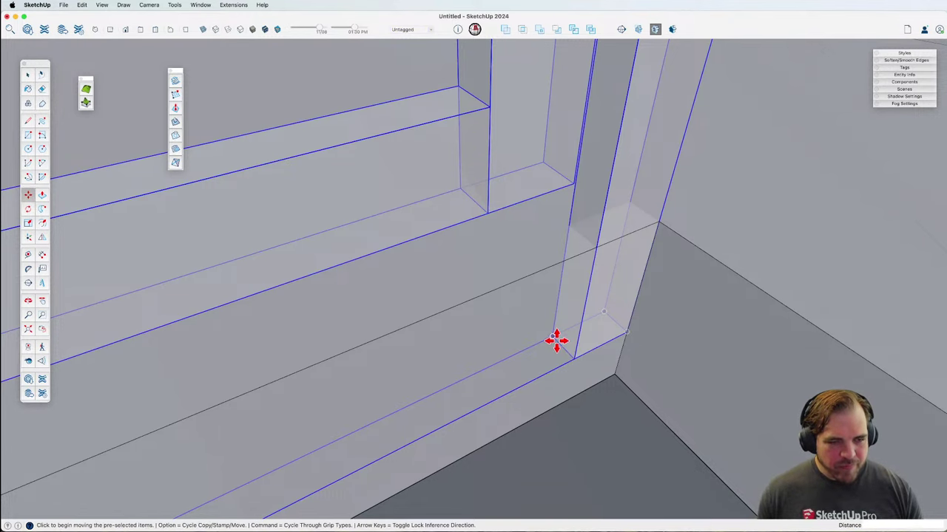
pyautogui.moveTo(556, 341); pyautogui.dragTo(577, 365)
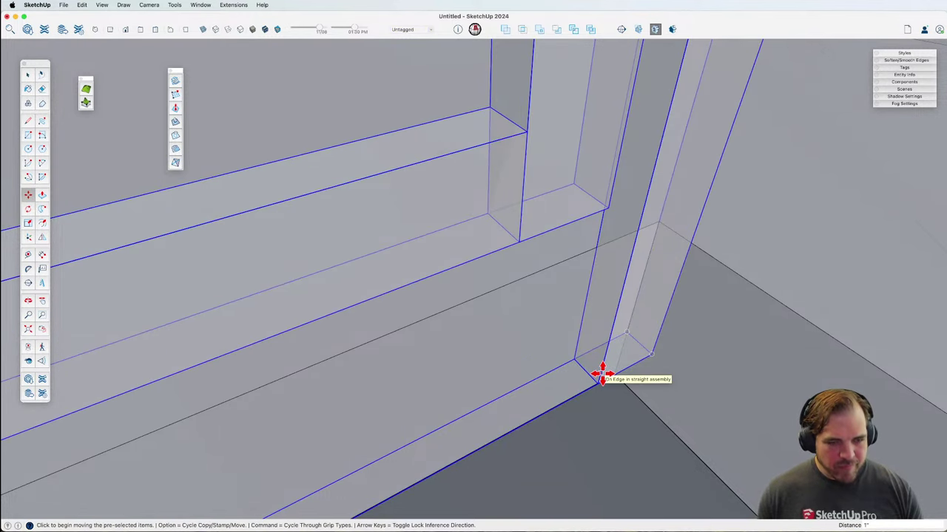
pyautogui.scroll(-8, 601, 374)
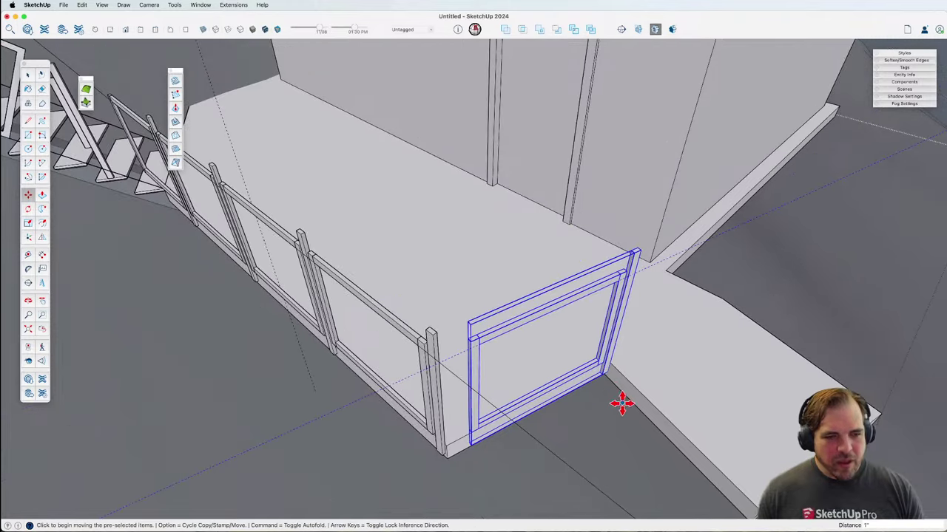
pyautogui.press('space')
pyautogui.click(552, 423)
pyautogui.moveTo(551, 422); pyautogui.dragTo(584, 361, button='middle')
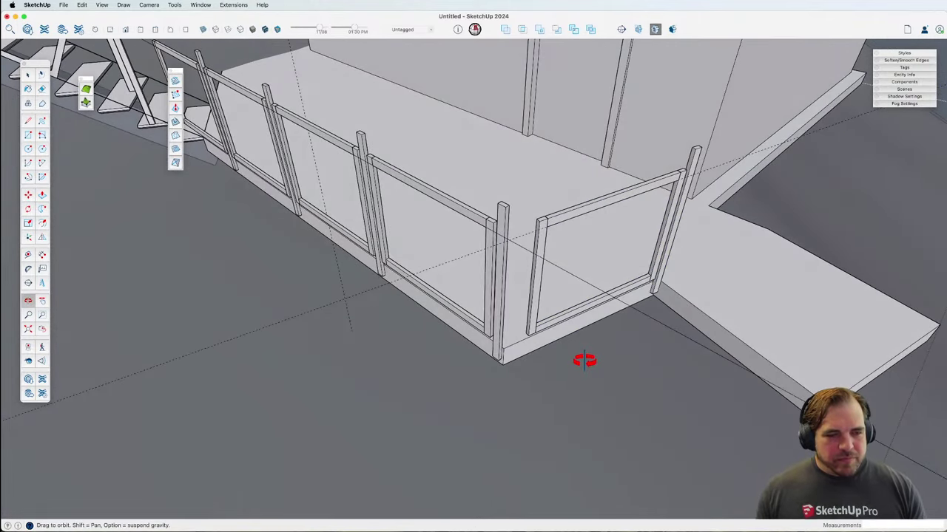
# Step: Erase the two leftover tilted railing panels standing along the lower stair flight
pyautogui.scroll(-6, 594, 355)
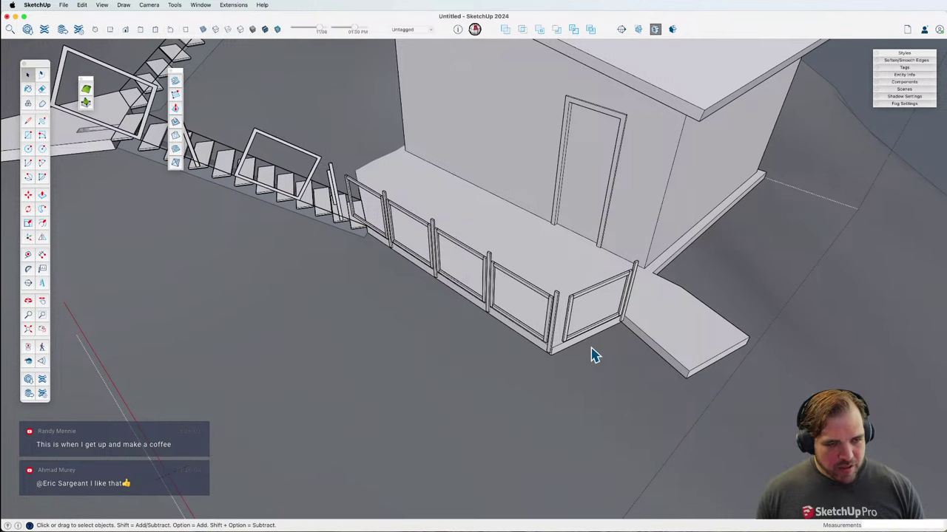
pyautogui.scroll(-3, 594, 355)
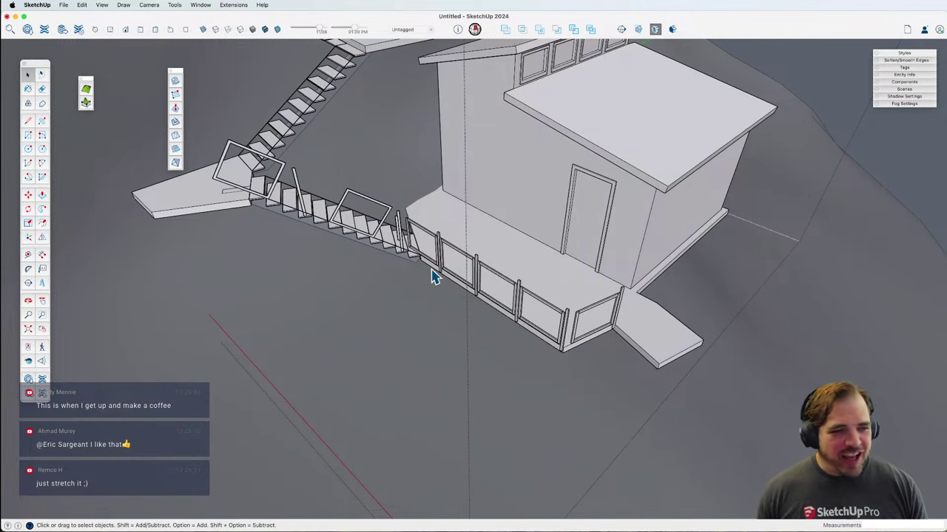
pyautogui.moveTo(429, 273); pyautogui.dragTo(397, 234, button='middle')
pyautogui.scroll(3, 398, 233)
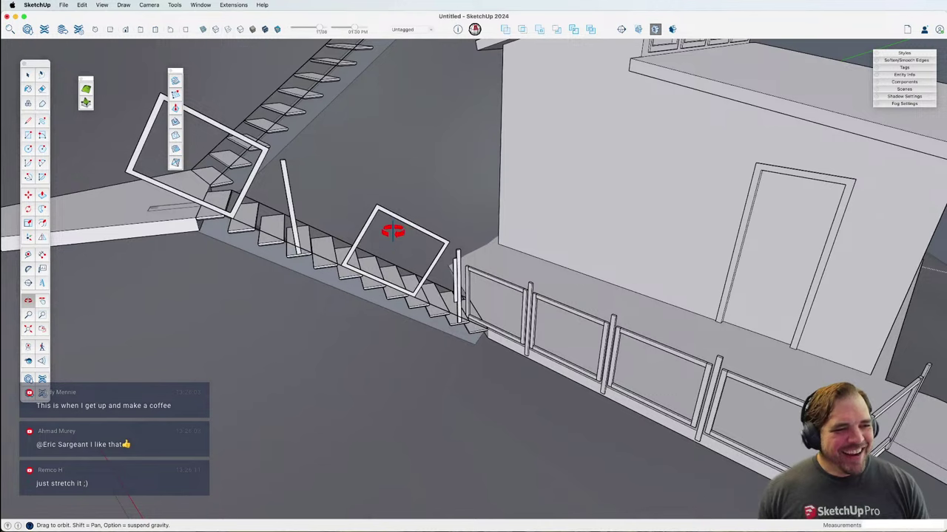
pyautogui.press('e')
pyautogui.moveTo(307, 186); pyautogui.dragTo(296, 184)
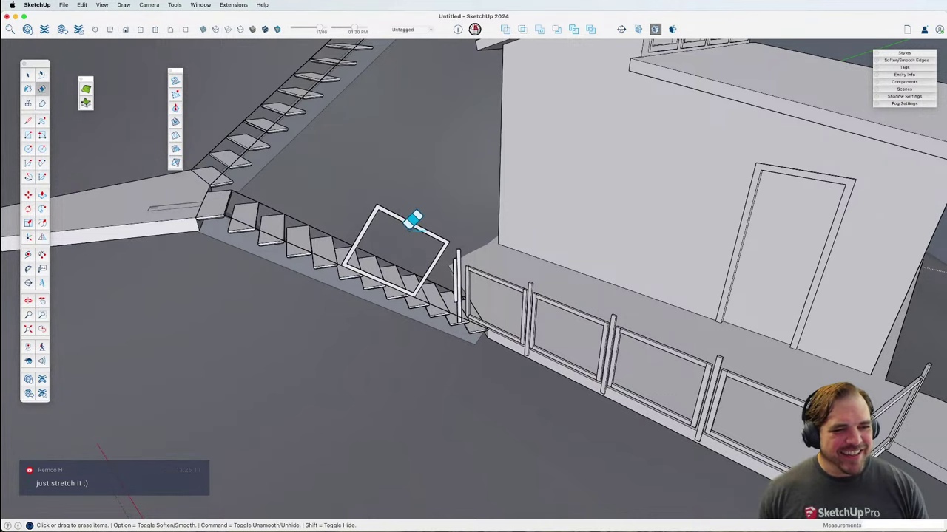
pyautogui.press('space')
pyautogui.click(425, 235)
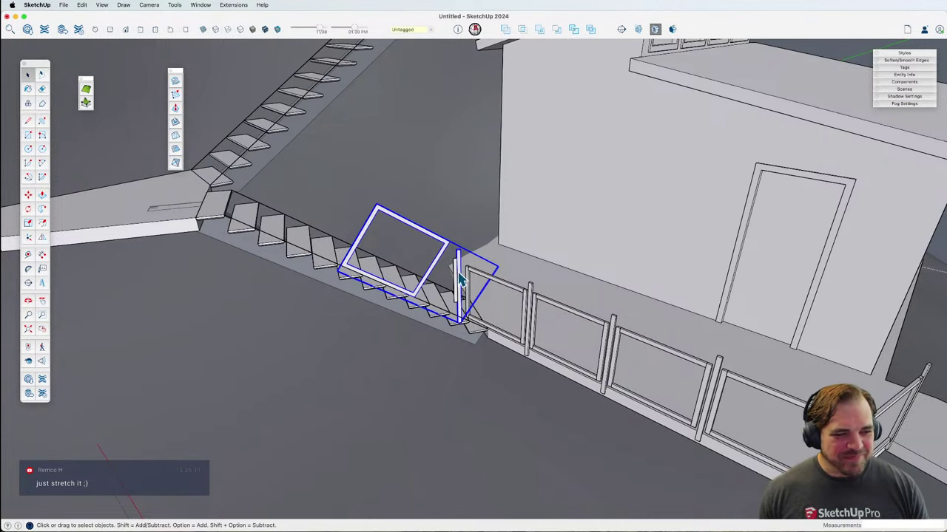
pyautogui.scroll(3, 460, 279)
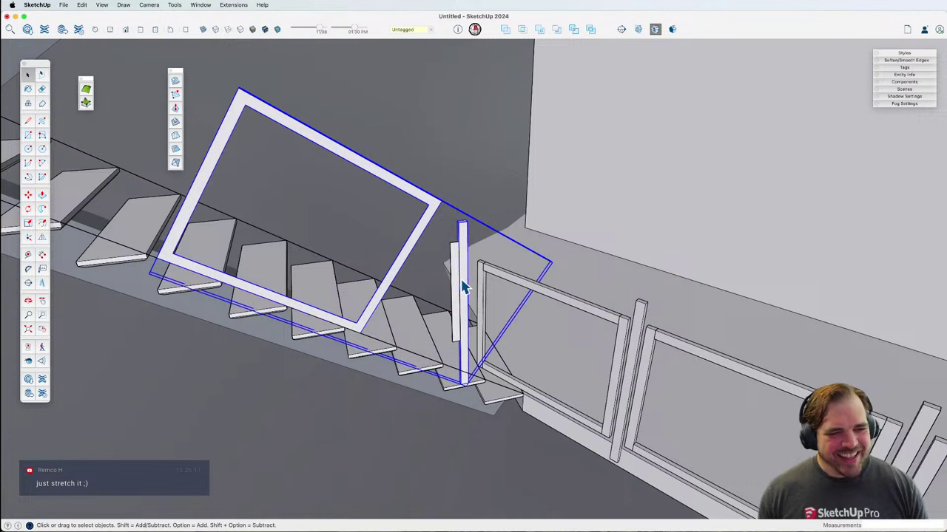
pyautogui.press('e')
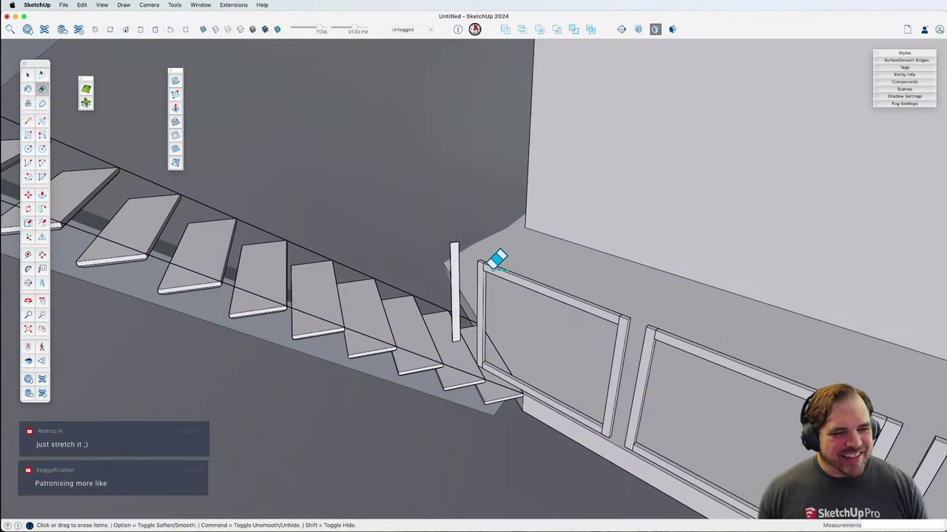
# Step: Erase the leftover loose post standing on the lowest stair treads beside the deck
pyautogui.press('space')
pyautogui.click(554, 300)
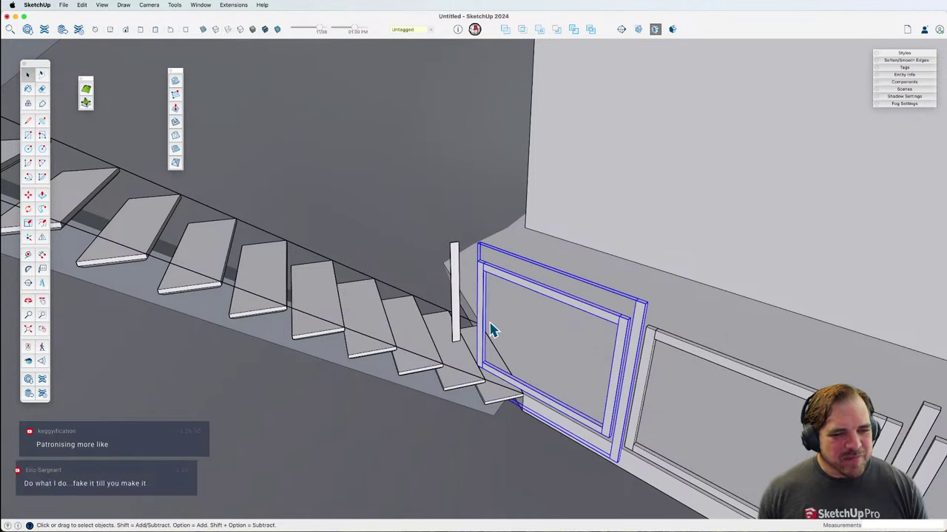
pyautogui.click(454, 262)
pyautogui.press('e')
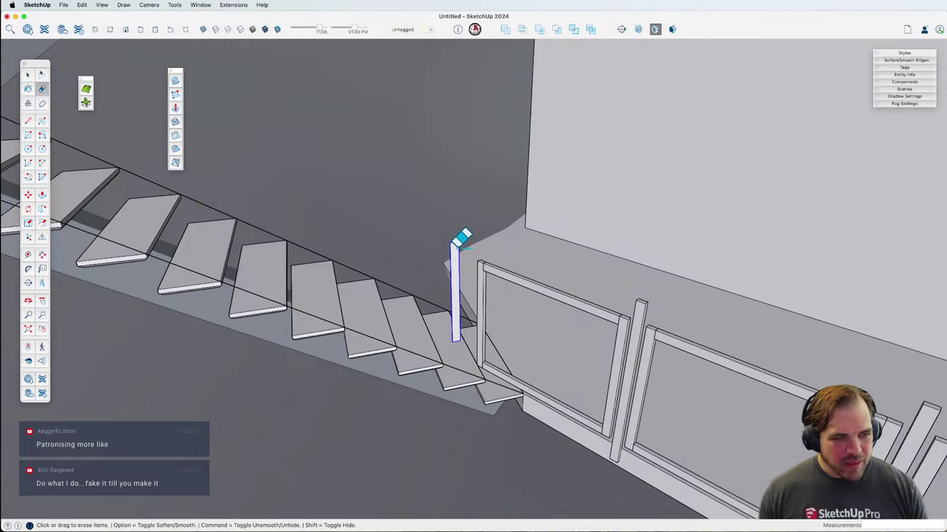
pyautogui.click(456, 244)
# Step: Copy the deck railing panel nearest the stairs about 1' 11 15/16" along the deck edge toward the bottom tread
pyautogui.press('space')
pyautogui.click(632, 369)
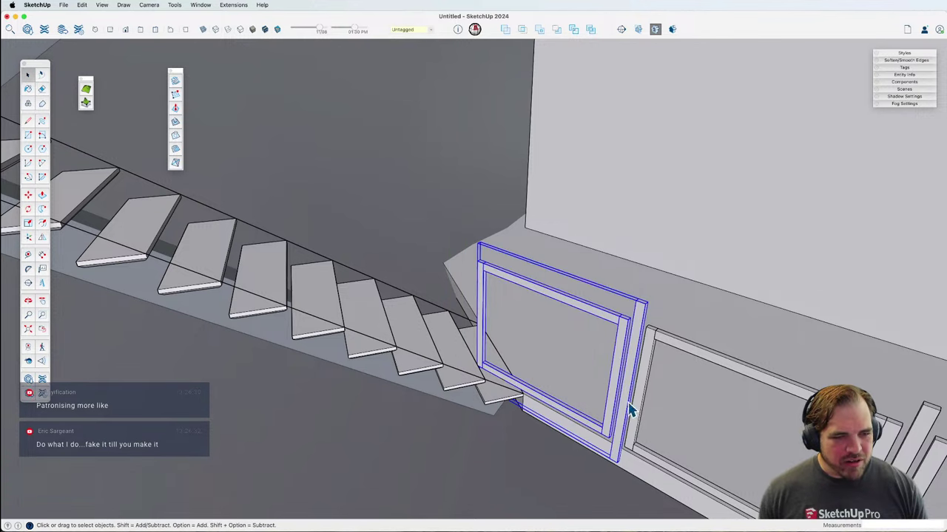
pyautogui.moveTo(664, 476); pyautogui.dragTo(612, 315, button='middle')
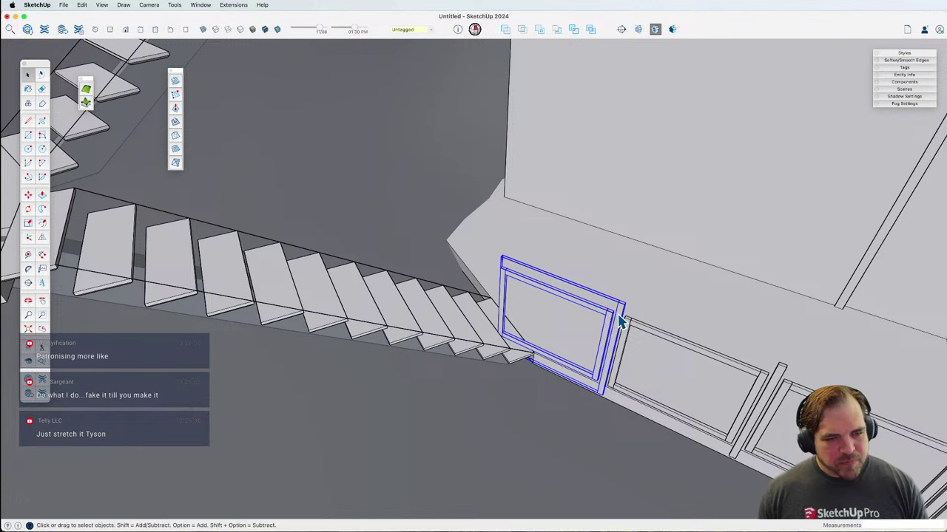
pyautogui.scroll(3, 624, 388)
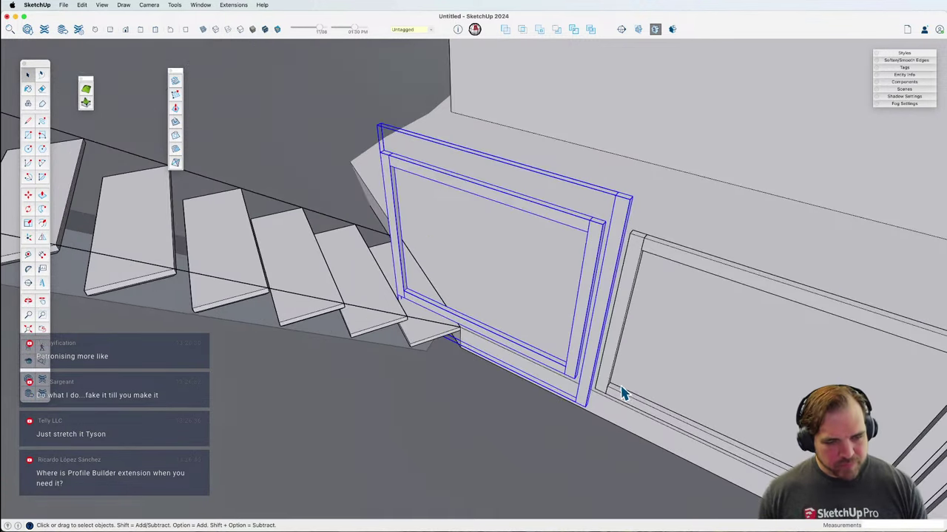
pyautogui.press('m')
pyautogui.click(585, 406)
pyautogui.press('alt')
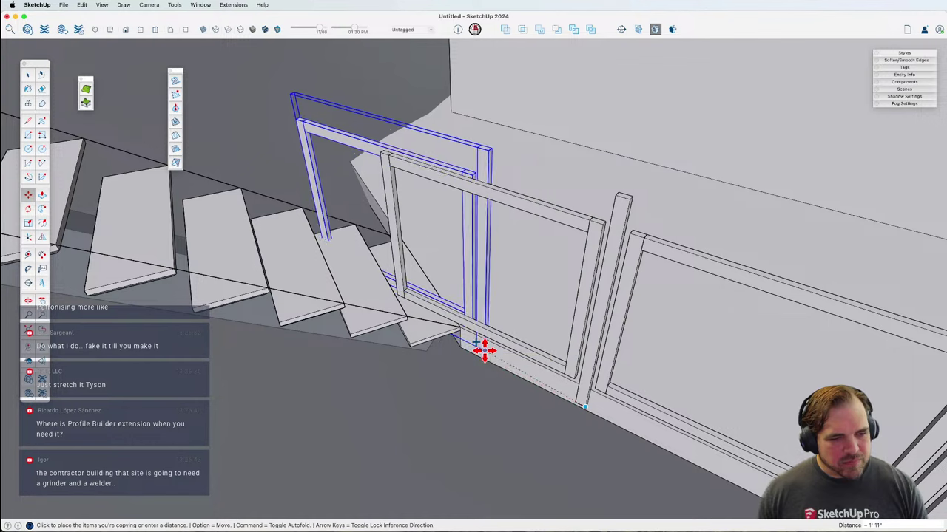
pyautogui.click(479, 351)
# Step: Move the copied panel's post corner onto the bottom tread's front edge and rotate the panel 60° about it, parallel to that edge
pyautogui.scroll(5, 479, 351)
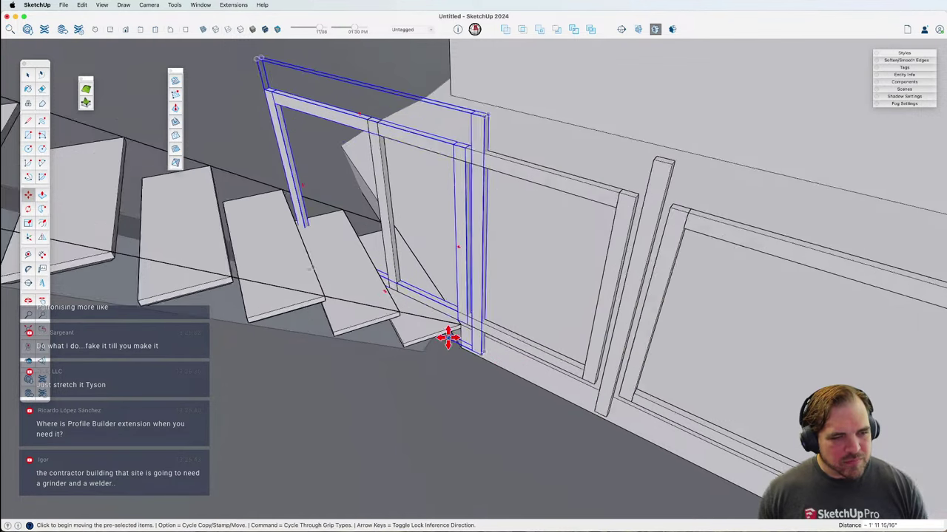
pyautogui.moveTo(533, 385); pyautogui.dragTo(439, 317)
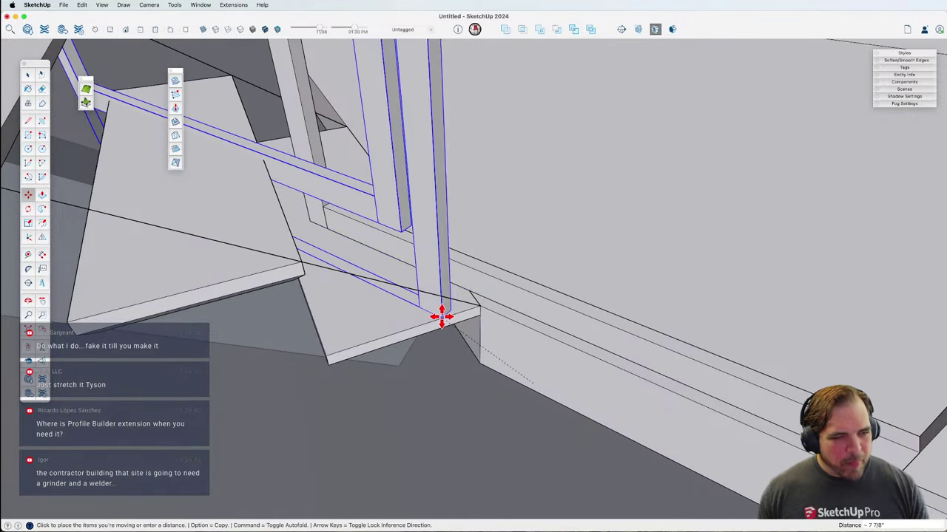
pyautogui.press('q')
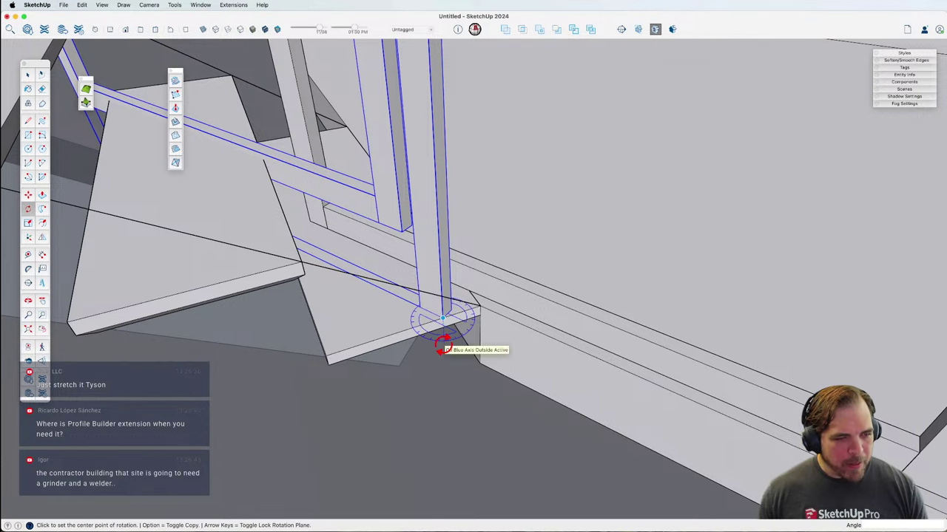
pyautogui.click(442, 318)
pyautogui.click(418, 306)
pyautogui.click(418, 320)
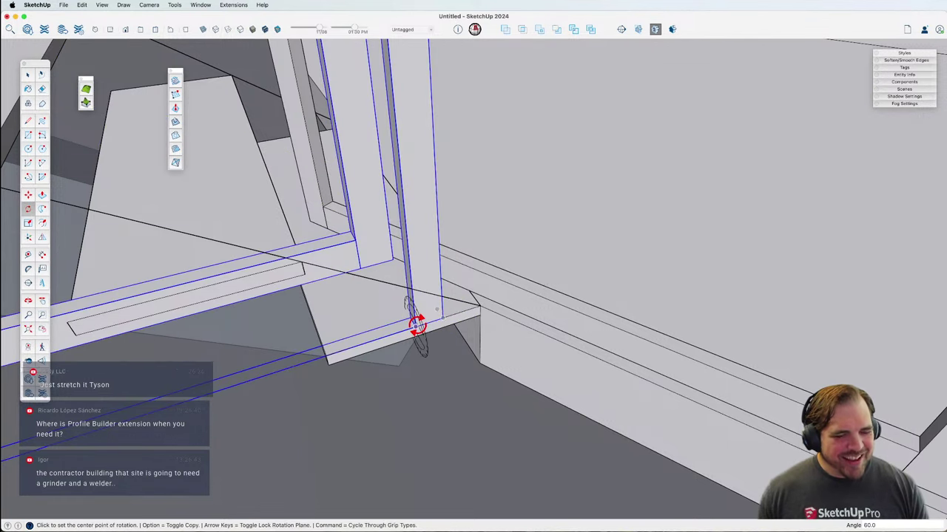
# Step: Lower the rotated panel straight down to the bottom tread's underside, plus a further 2"
pyautogui.moveTo(416, 326); pyautogui.dragTo(478, 306, button='middle')
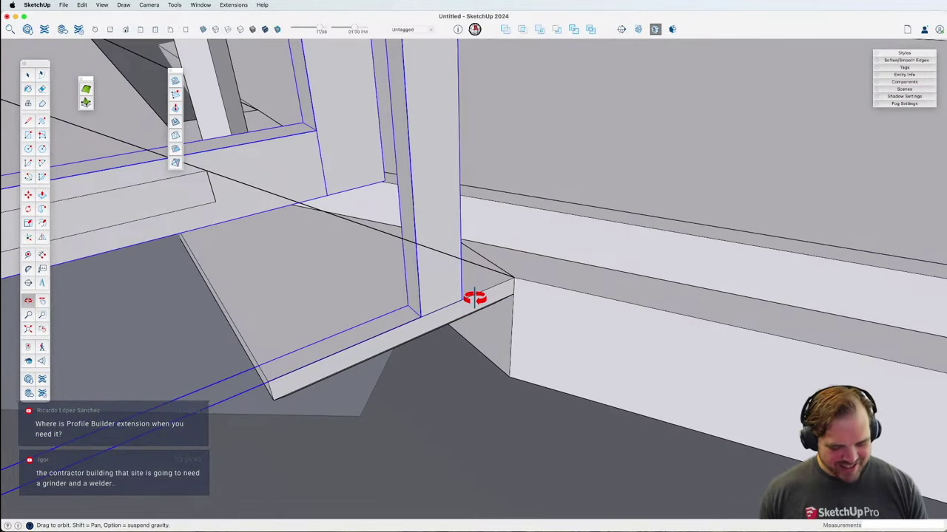
pyautogui.press('m')
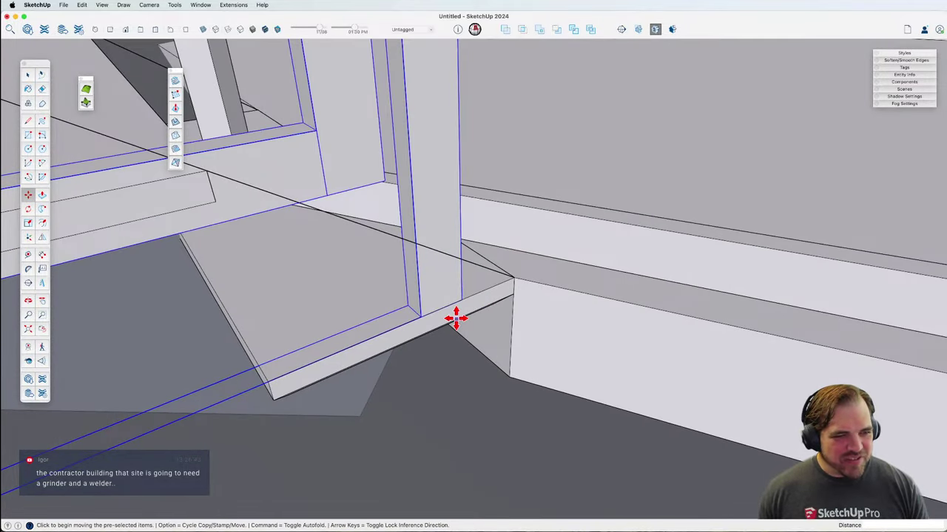
pyautogui.click(407, 306)
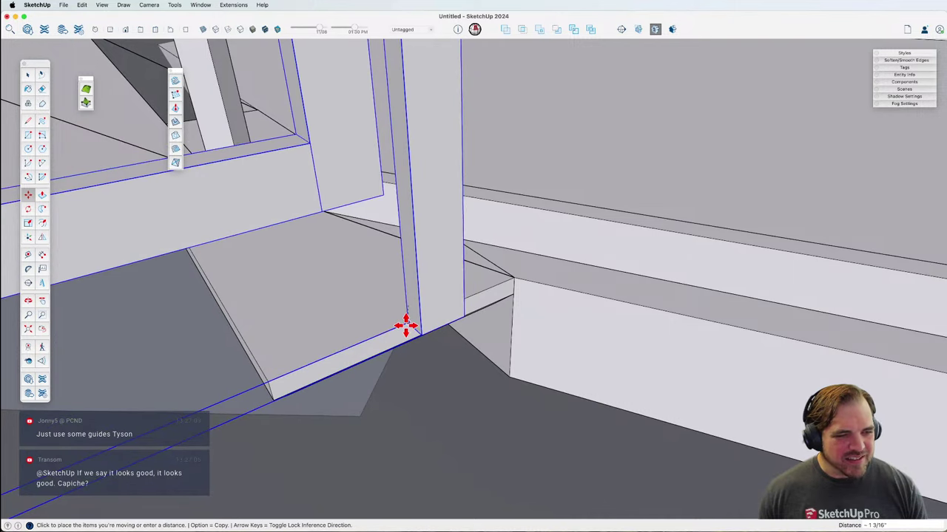
pyautogui.click(406, 328)
pyautogui.click(408, 301)
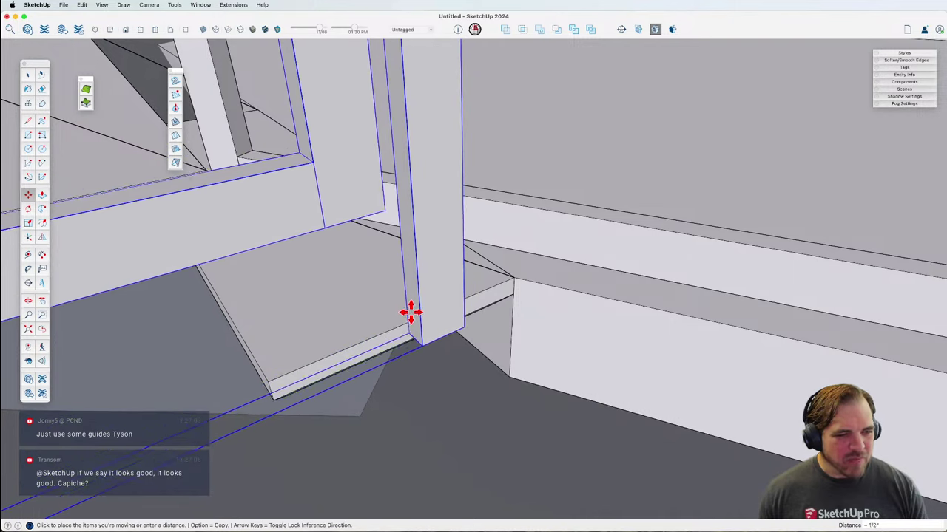
pyautogui.write('2')
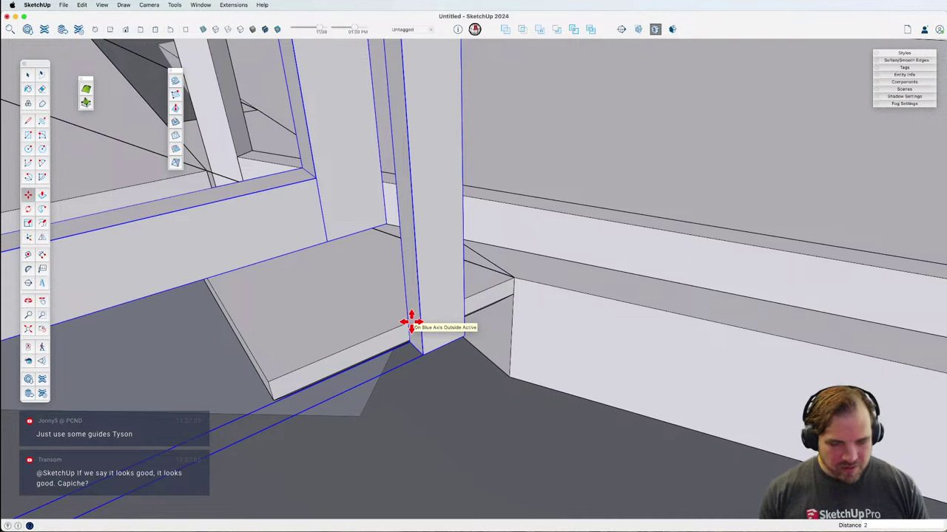
pyautogui.press('Return')
# Step: Make the rotated stair railing panel unique and open it for editing
pyautogui.scroll(-10, 473, 382)
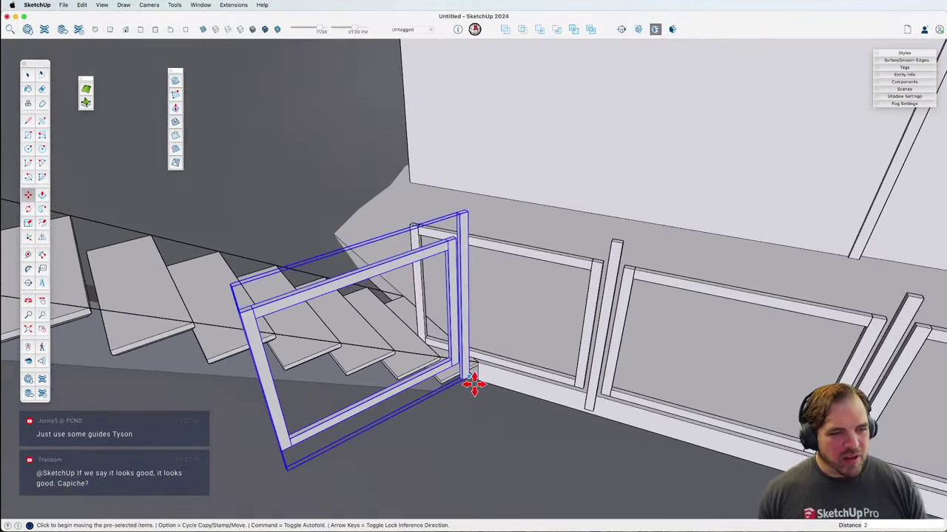
pyautogui.moveTo(461, 345); pyautogui.dragTo(436, 267, button='middle')
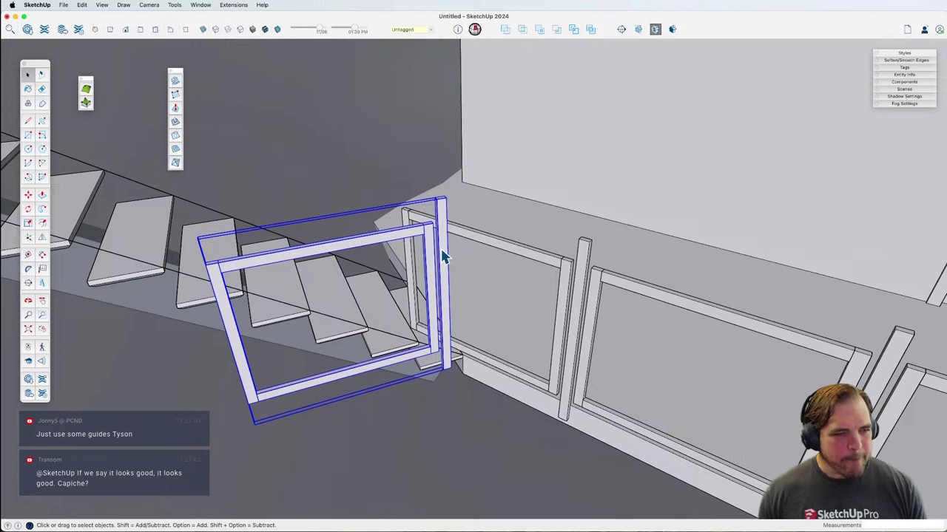
pyautogui.rightClick(442, 255)
pyautogui.click(475, 303)
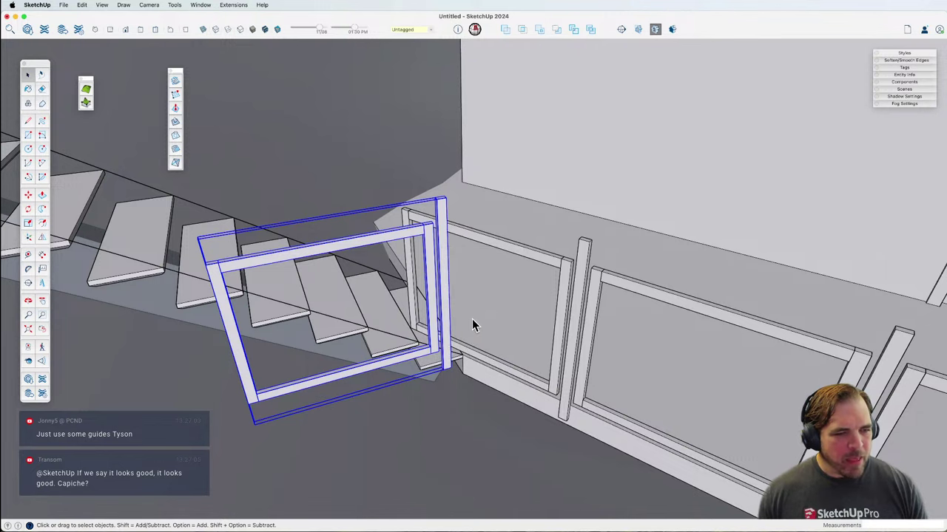
pyautogui.doubleClick(437, 331)
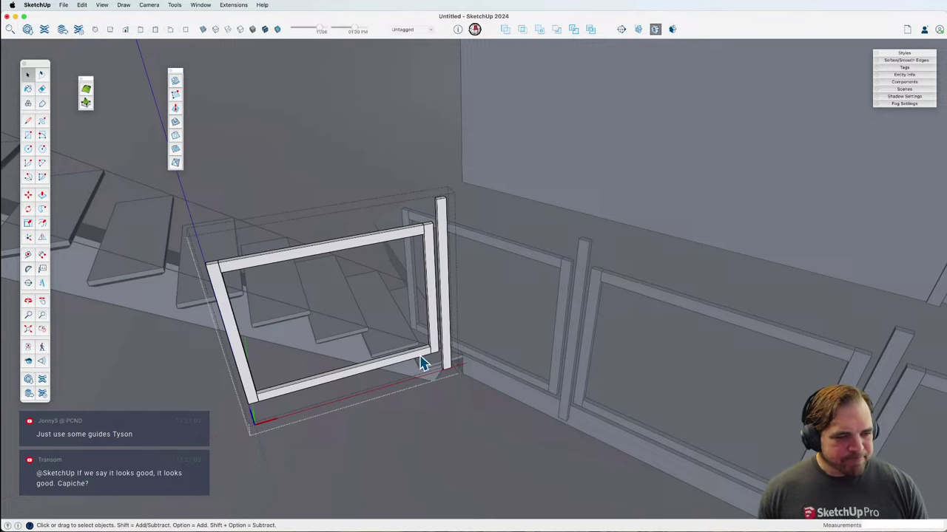
pyautogui.moveTo(422, 363); pyautogui.dragTo(384, 364, button='middle')
pyautogui.tripleClick(196, 369)
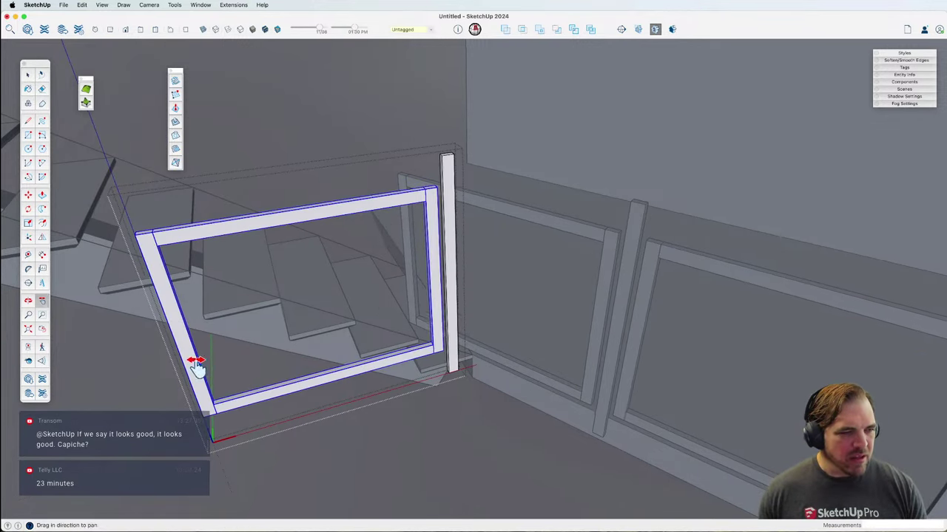
pyautogui.moveTo(195, 369); pyautogui.dragTo(416, 332, button='middle')
pyautogui.scroll(5, 444, 338)
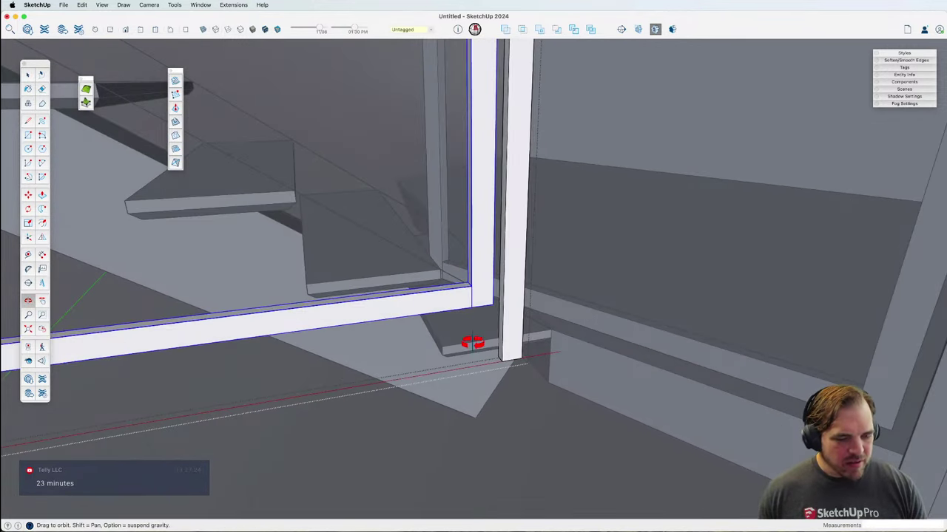
pyautogui.moveTo(472, 342); pyautogui.dragTo(527, 405, button='middle')
pyautogui.scroll(-5, 535, 355)
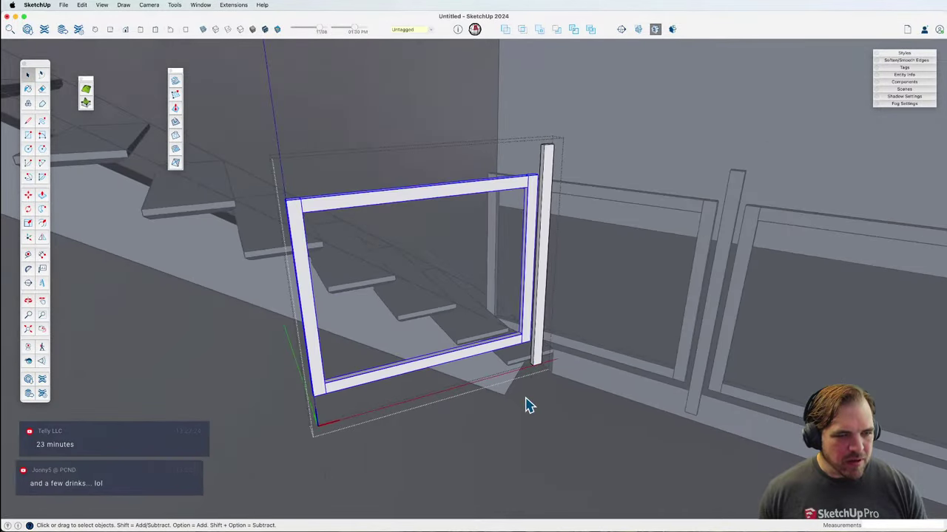
# Step: Open the staircase for editing and move its sloping side lines inward from the bottom tread's front corner, past the stair railing post
pyautogui.click(528, 405)
pyautogui.click(495, 331)
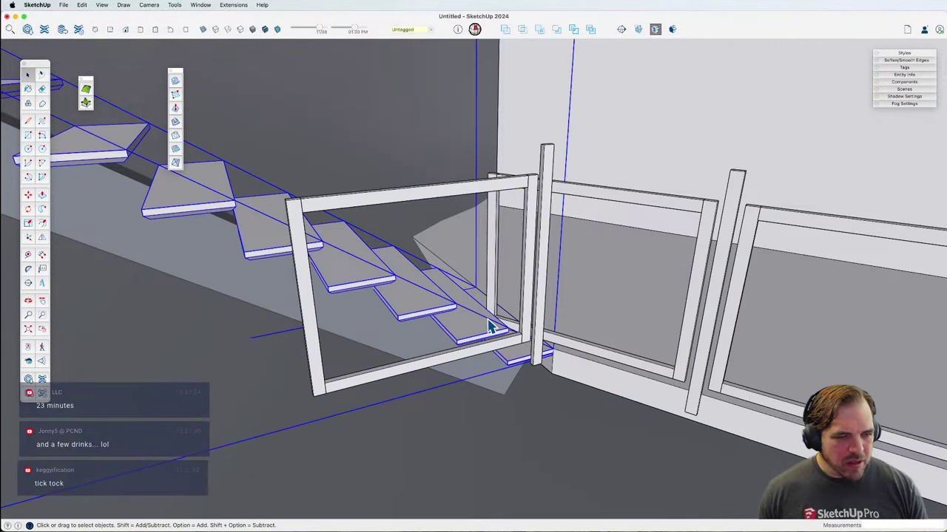
pyautogui.doubleClick(496, 332)
pyautogui.press('h')
pyautogui.moveTo(495, 328); pyautogui.dragTo(474, 349, button='middle')
pyautogui.press('space')
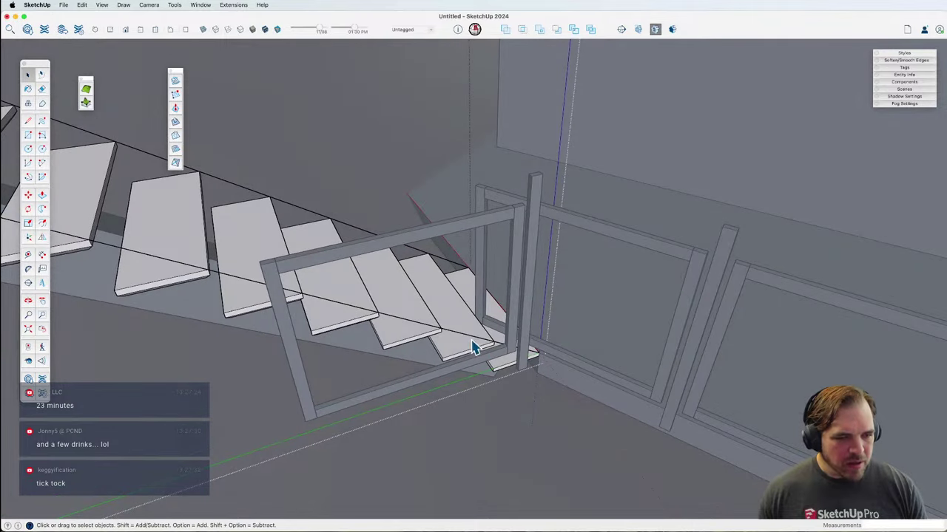
pyautogui.scroll(10, 473, 343)
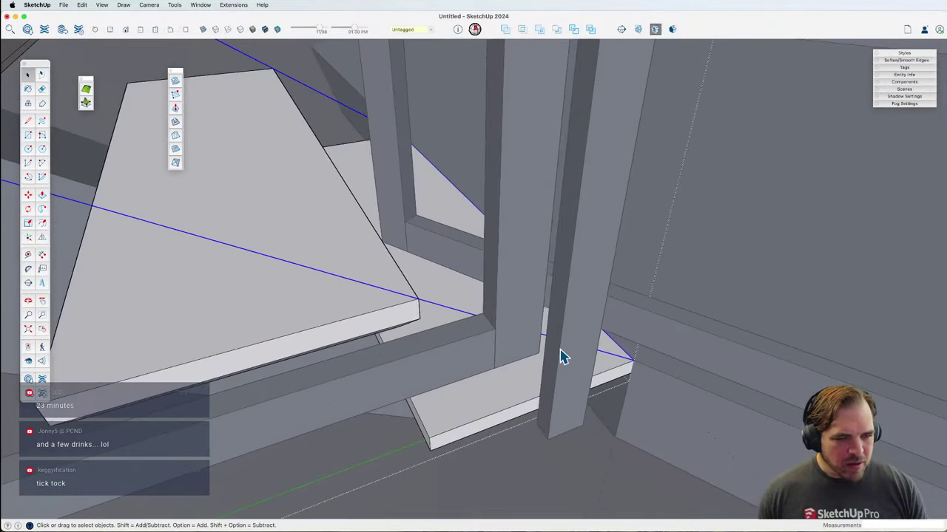
pyautogui.press('m')
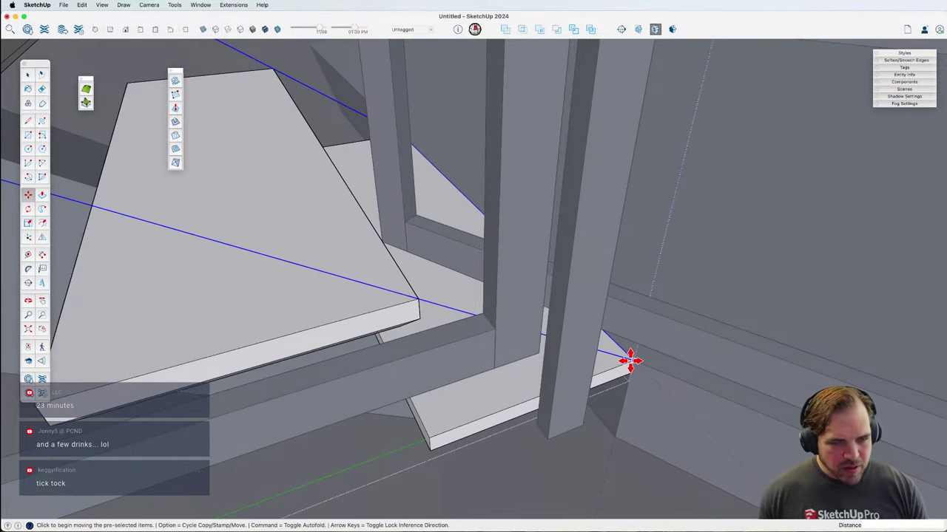
pyautogui.click(630, 359)
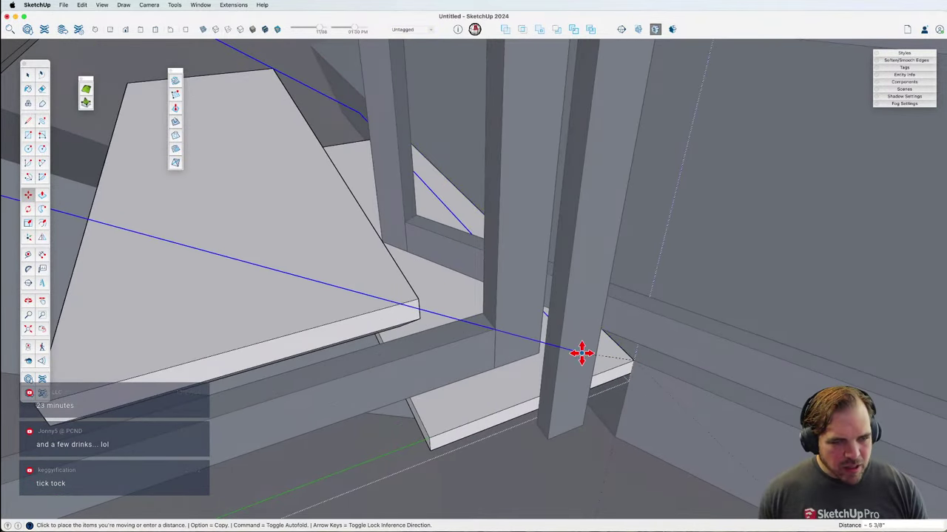
pyautogui.click(537, 353)
pyautogui.scroll(-10, 585, 363)
pyautogui.press('space')
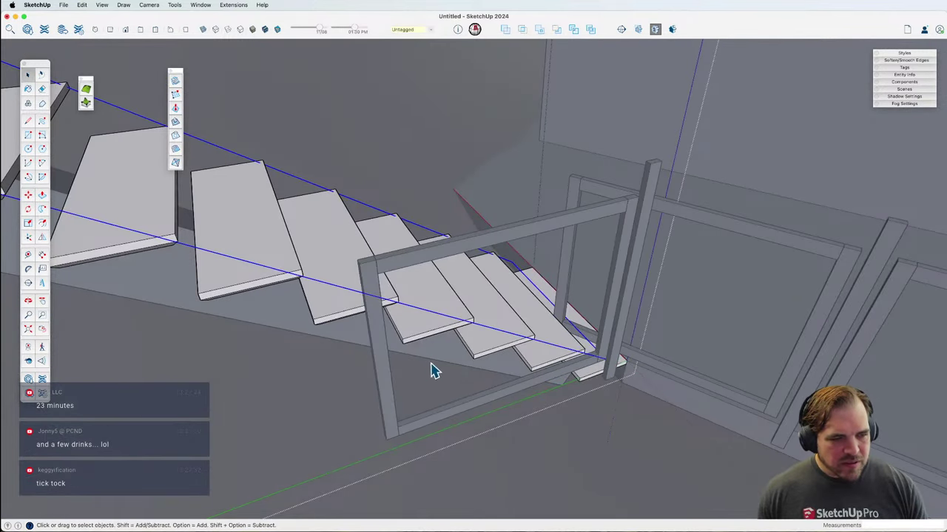
# Step: Open the stair railing panel for editing and explode its nested frame into separate stiles and rails
pyautogui.moveTo(434, 370); pyautogui.dragTo(429, 336, button='middle')
pyautogui.click(405, 314)
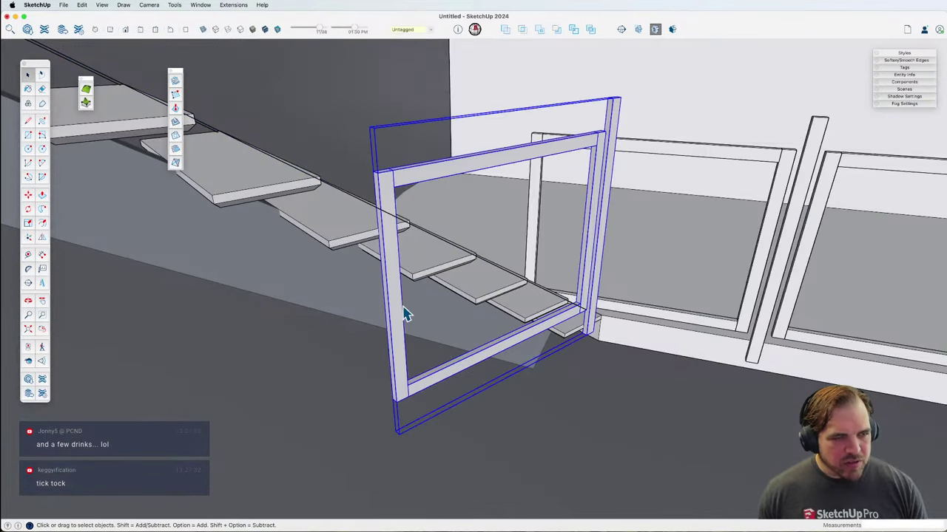
pyautogui.doubleClick(403, 318)
pyautogui.click(398, 330)
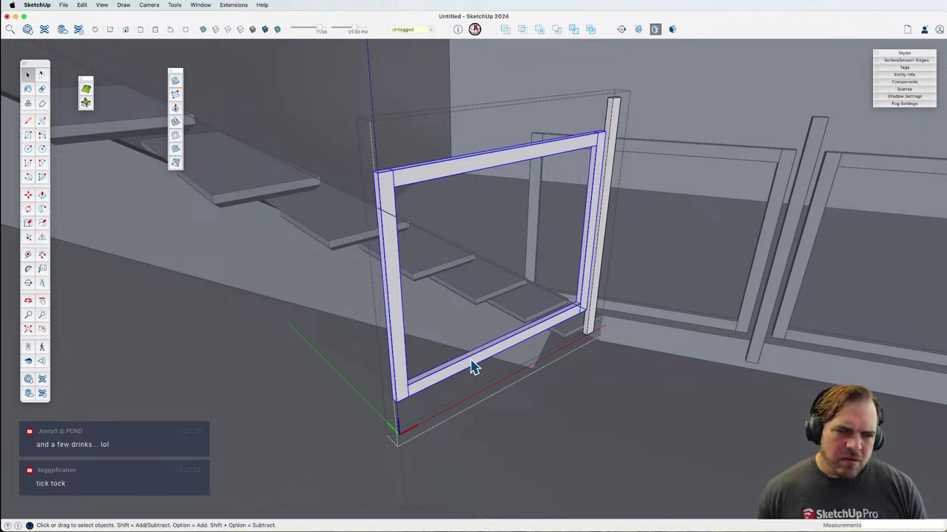
pyautogui.doubleClick(399, 370)
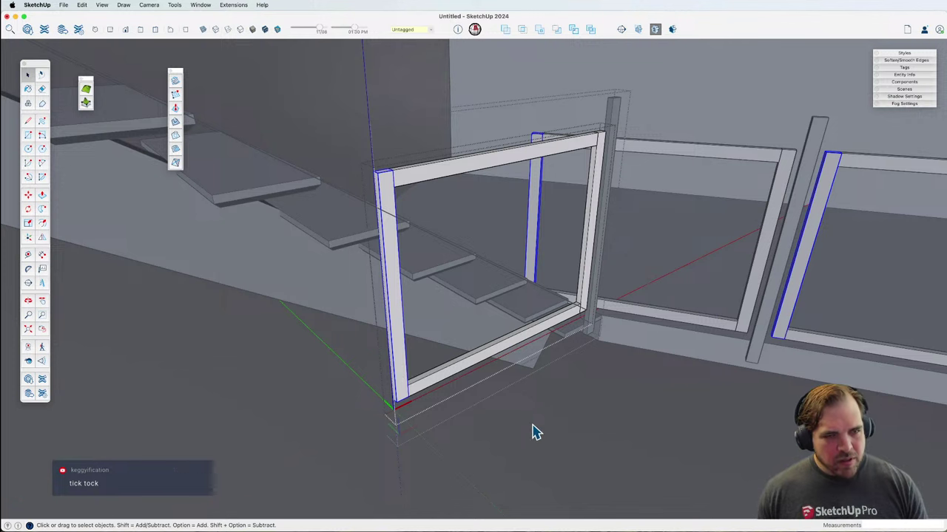
pyautogui.click(568, 412)
pyautogui.click(516, 352)
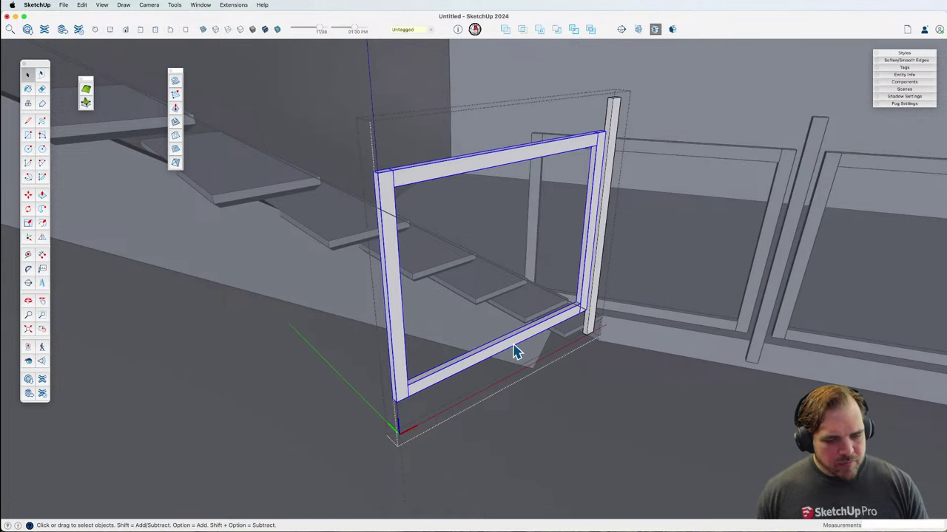
# Step: Raise the frame's stile farthest from the post straight up until its lower end reaches the stair slope
pyautogui.click(400, 377)
pyautogui.press('m')
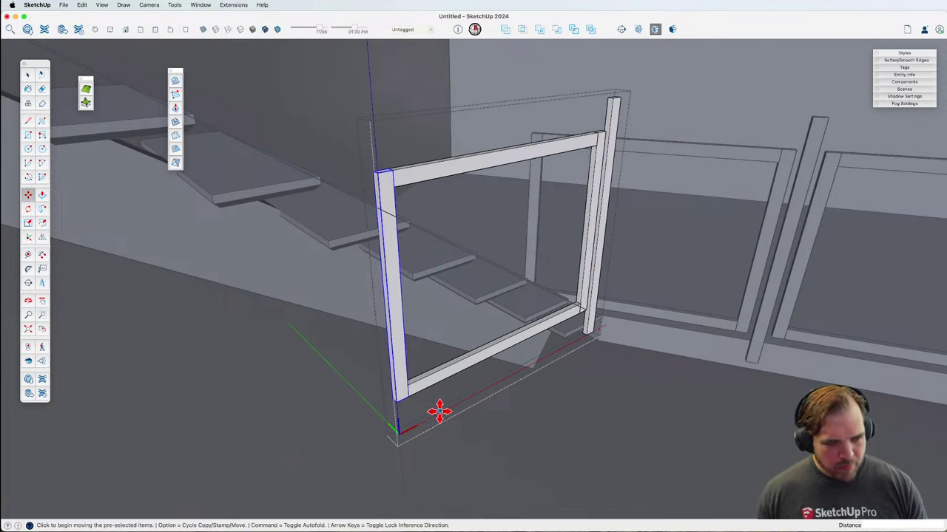
pyautogui.click(411, 398)
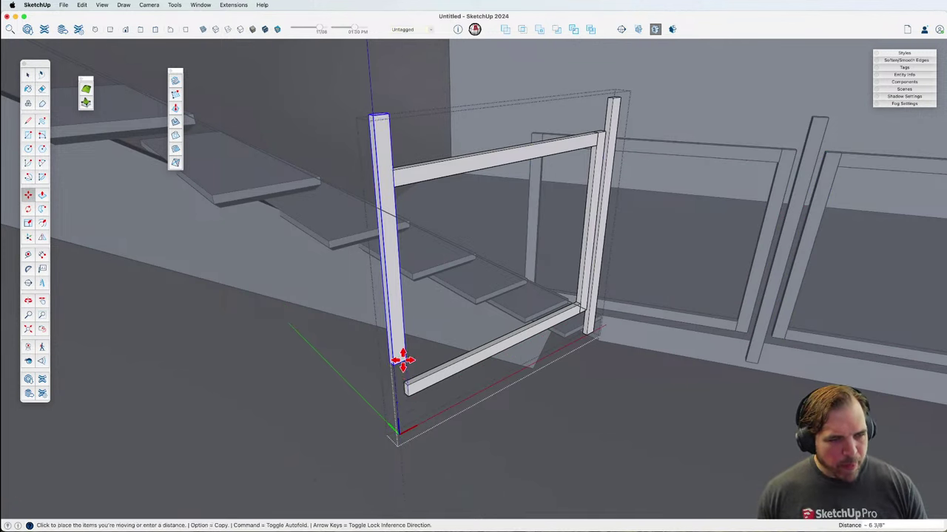
pyautogui.click(394, 214)
# Step: Rotate the frame's bottom rail about 34.3° around its end near the post so that it follows the stair slope
pyautogui.moveTo(469, 293); pyautogui.dragTo(371, 353, button='middle')
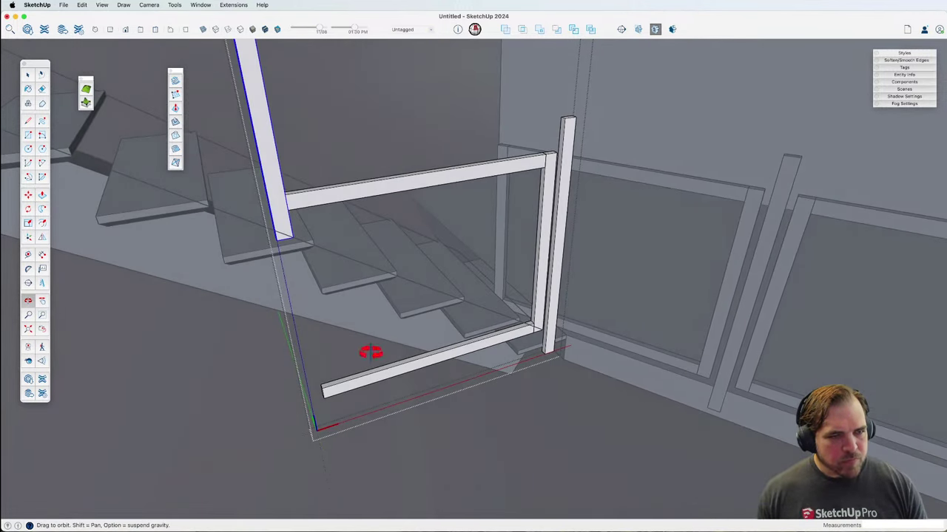
pyautogui.click(479, 351)
pyautogui.scroll(4, 540, 338)
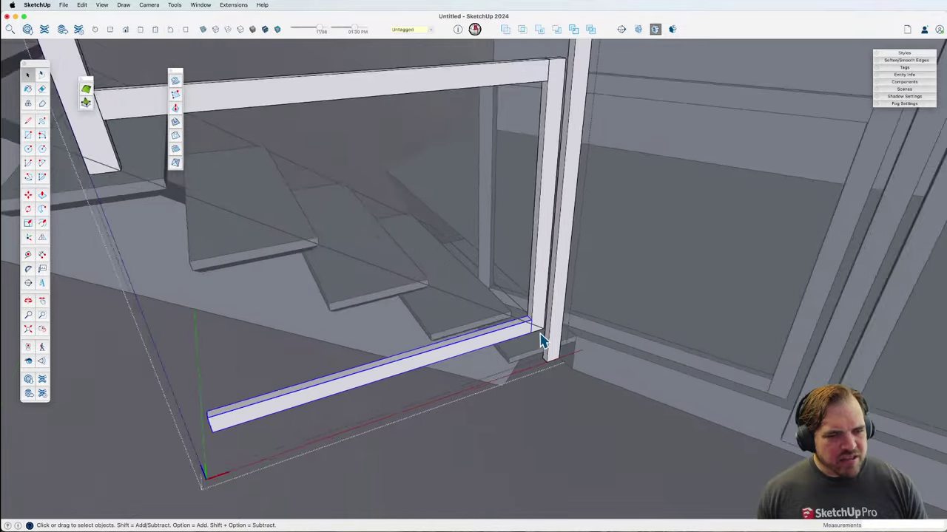
pyautogui.scroll(-3, 544, 335)
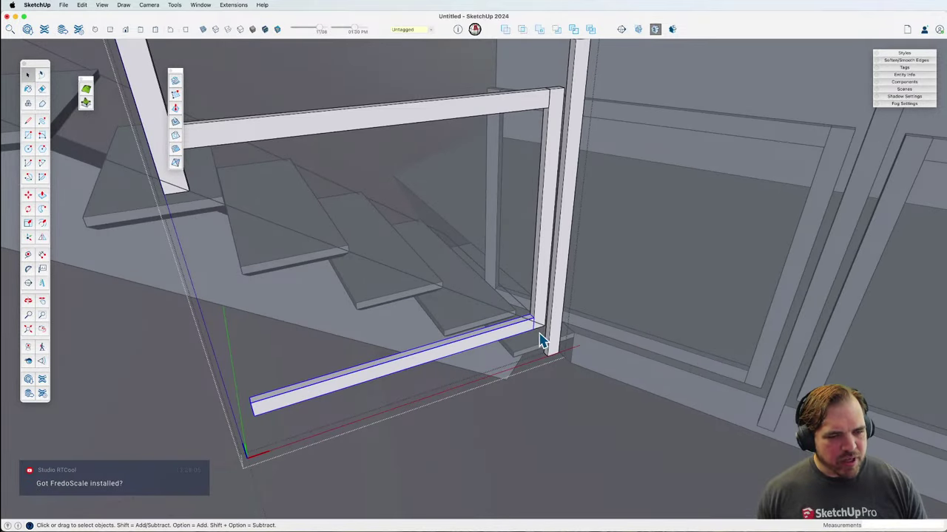
pyautogui.scroll(3, 541, 338)
pyautogui.press('m')
pyautogui.click(532, 327)
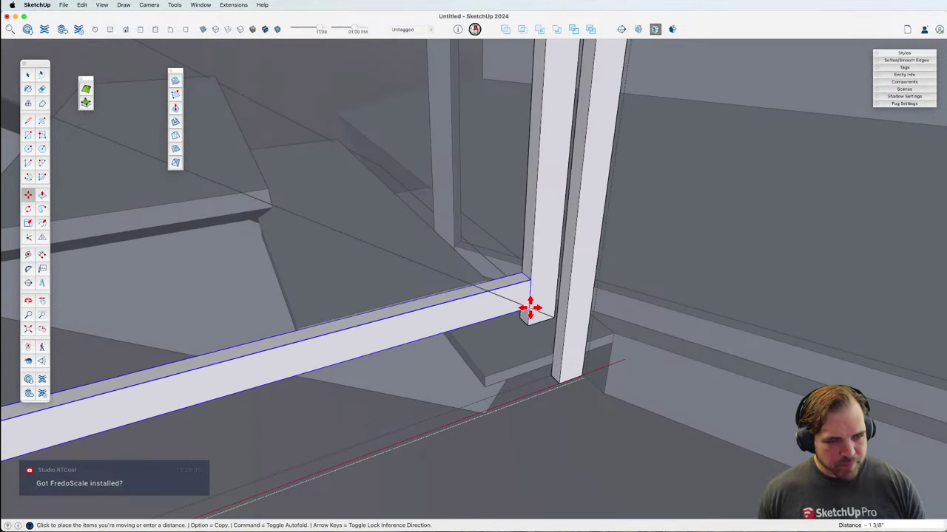
pyautogui.press('q')
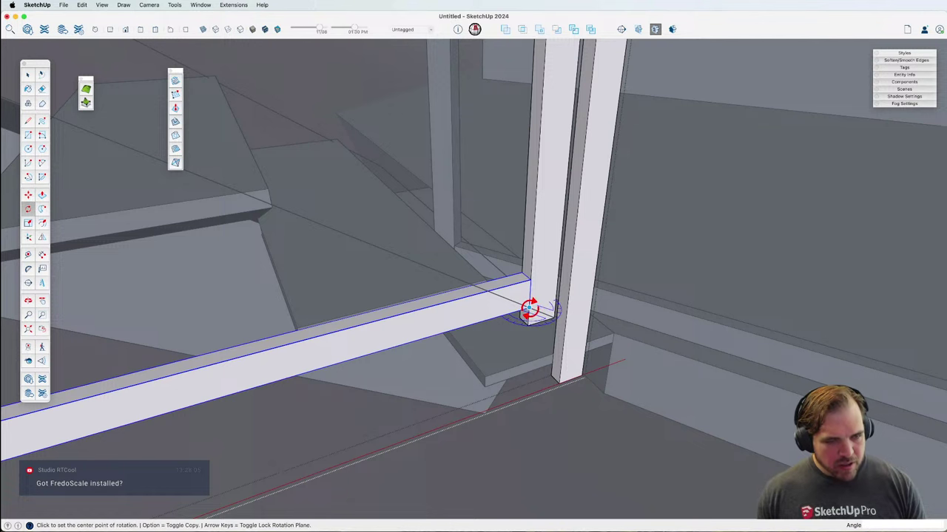
pyautogui.moveTo(529, 309); pyautogui.dragTo(566, 357, button='middle')
pyautogui.press('Escape')
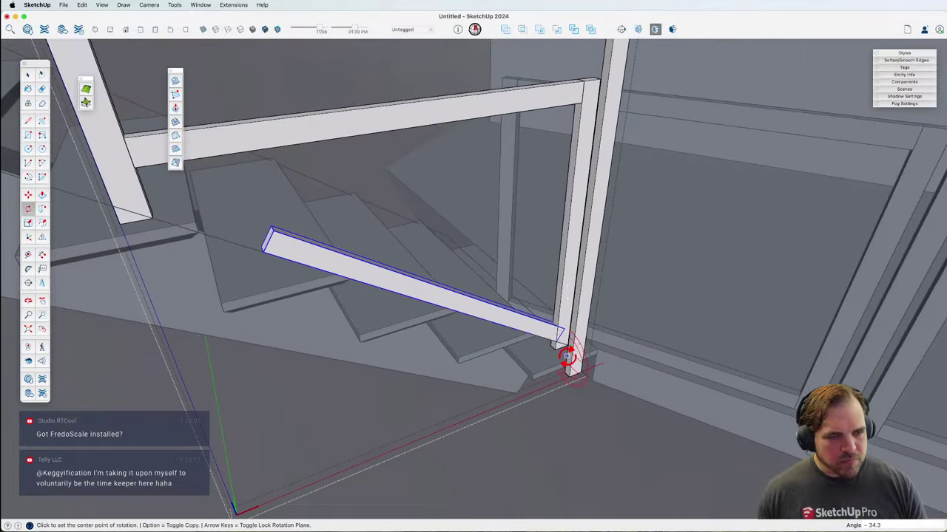
pyautogui.press('space')
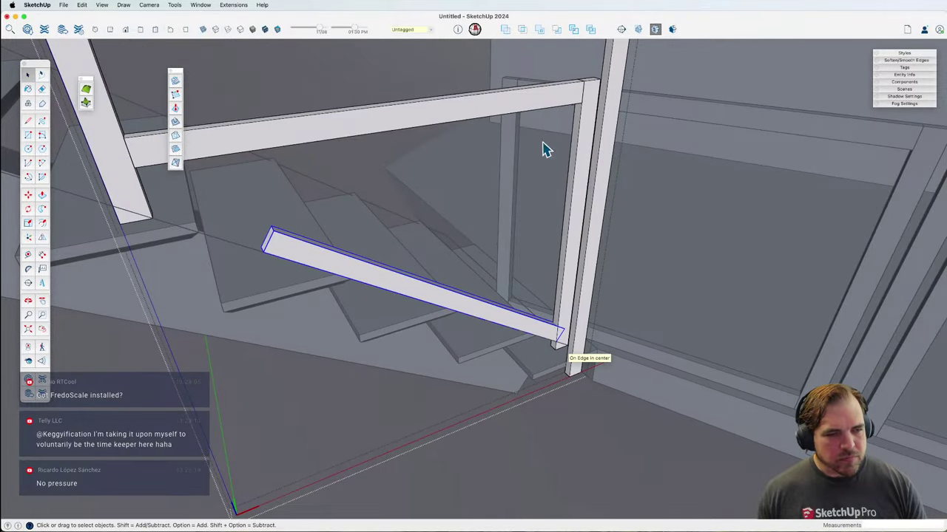
pyautogui.moveTo(529, 276); pyautogui.dragTo(499, 321, button='middle')
pyautogui.rightClick(449, 317)
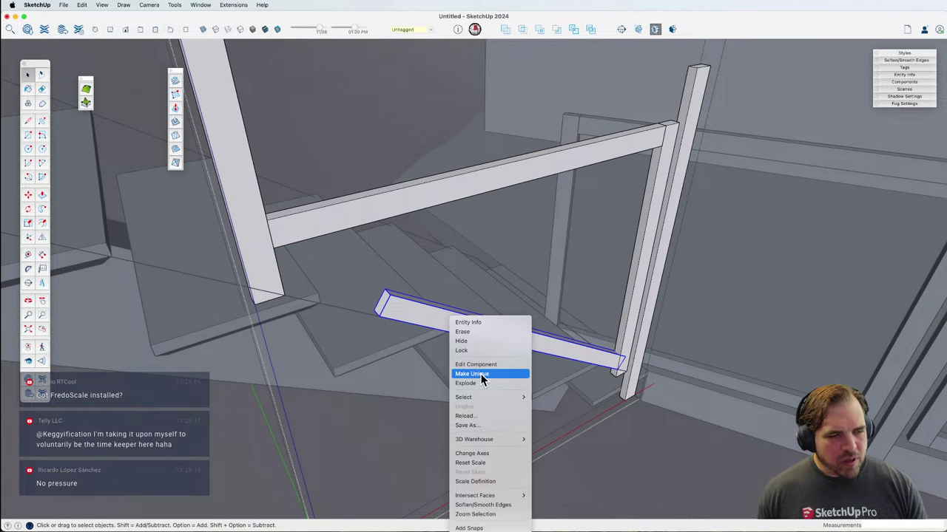
pyautogui.click(394, 397)
pyautogui.scroll(-5, 397, 403)
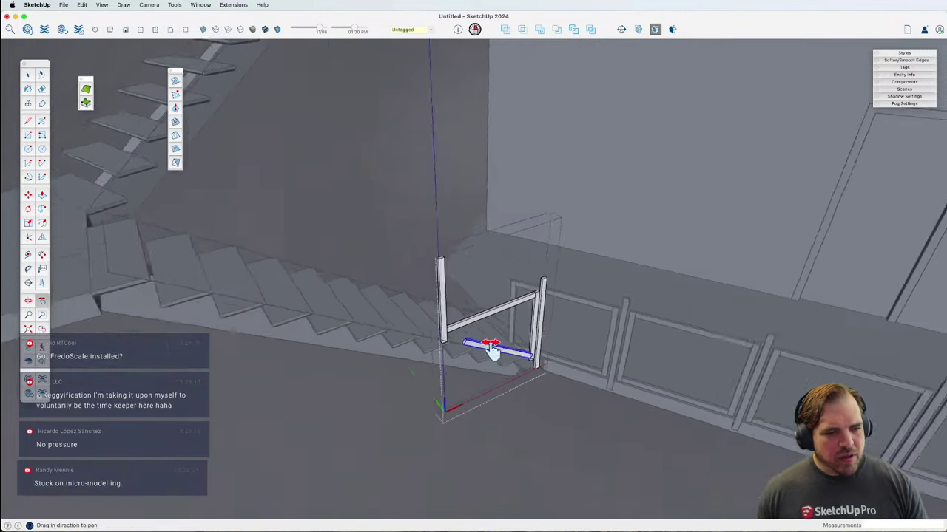
pyautogui.moveTo(492, 348); pyautogui.dragTo(387, 385, button='middle')
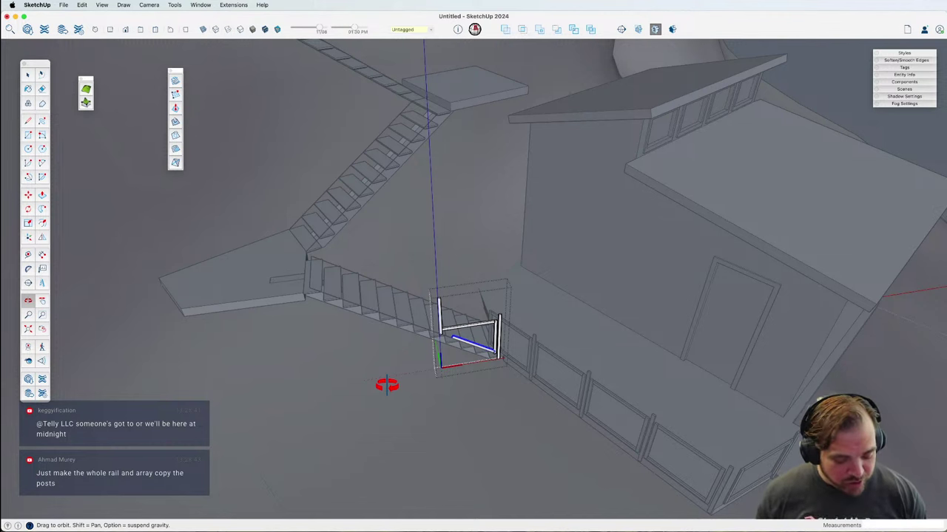
pyautogui.press('space')
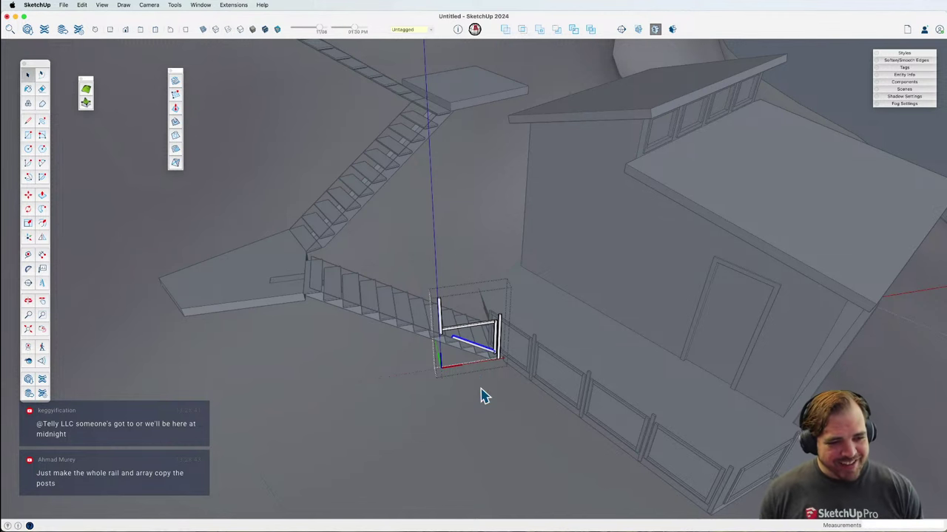
pyautogui.scroll(5, 465, 370)
pyautogui.scroll(2, 544, 392)
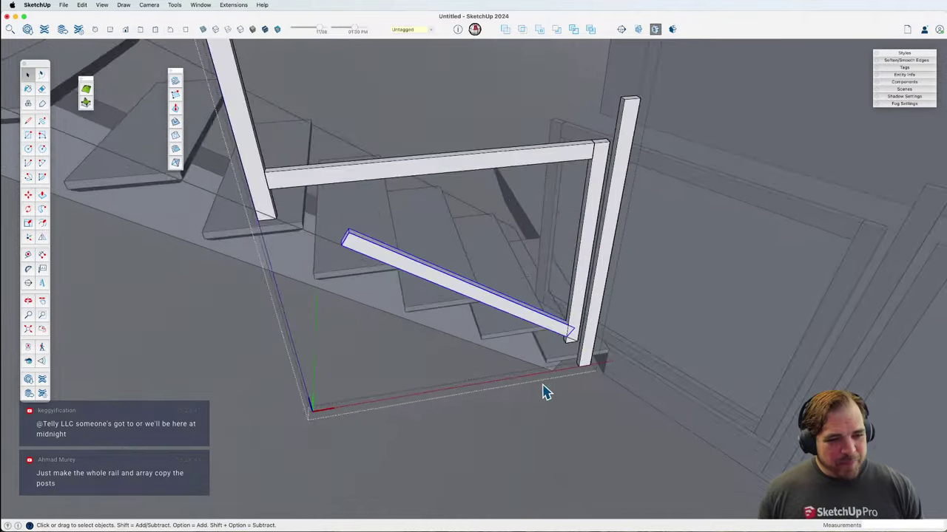
pyautogui.scroll(-4, 543, 391)
# Step: Close the stair railing panel and move it by its post's base onto the bottom tread's upper front edge, offset 1" outward
pyautogui.click(566, 423)
pyautogui.click(571, 374)
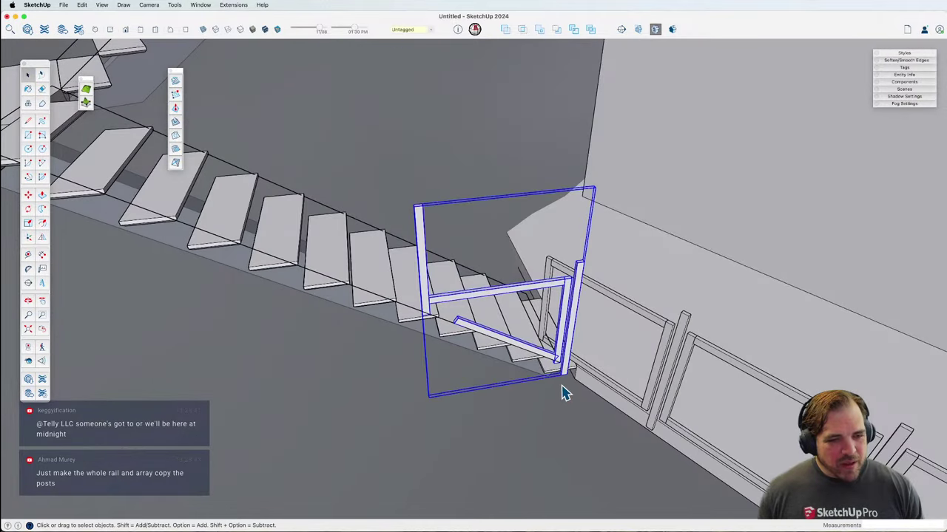
pyautogui.scroll(6, 566, 366)
pyautogui.scroll(3, 559, 349)
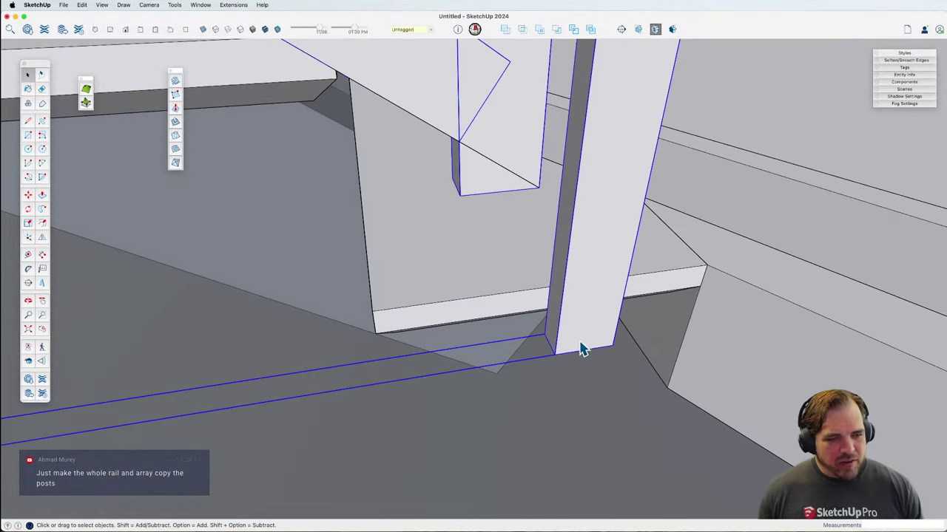
pyautogui.press('m')
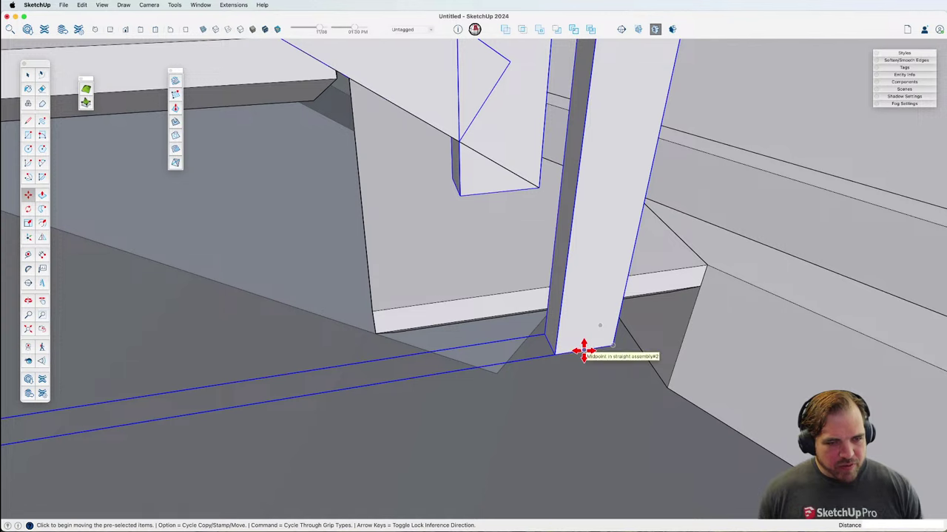
pyautogui.click(584, 350)
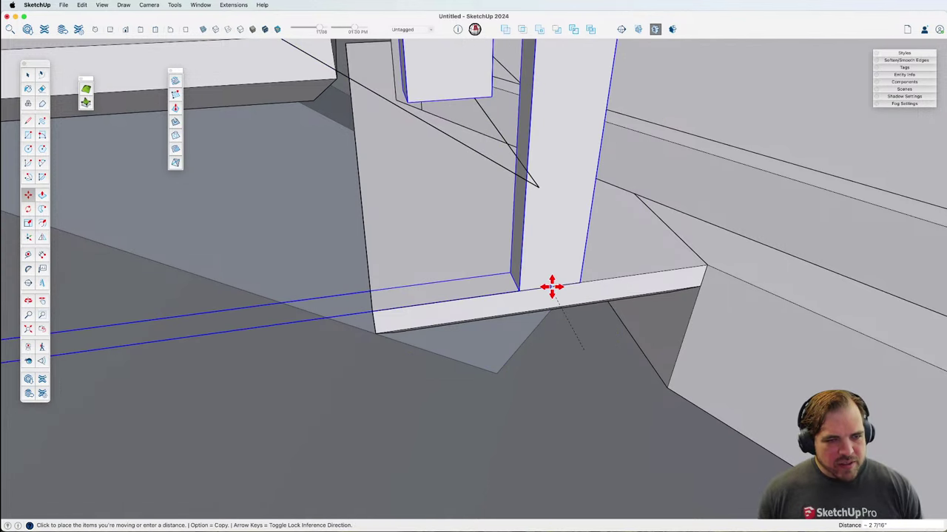
pyautogui.moveTo(547, 286); pyautogui.dragTo(592, 304, button='middle')
pyautogui.click(581, 297)
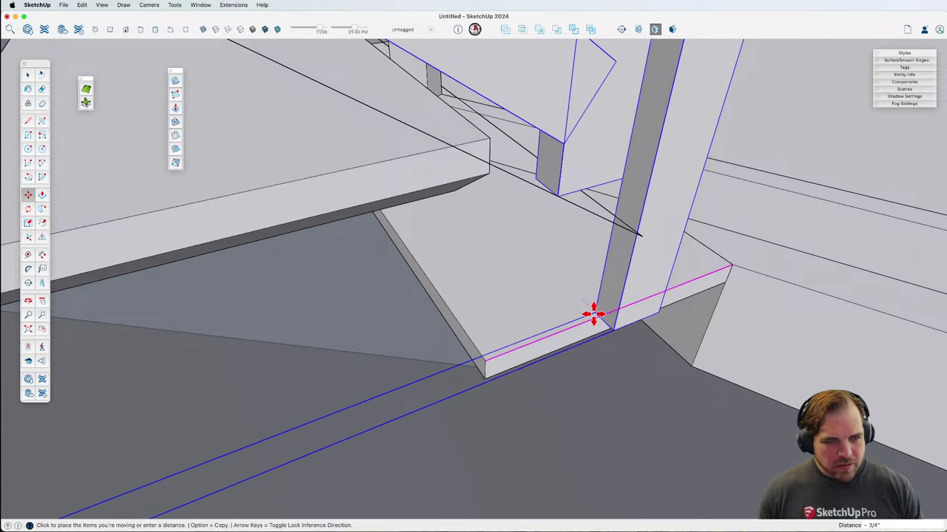
pyautogui.click(597, 317)
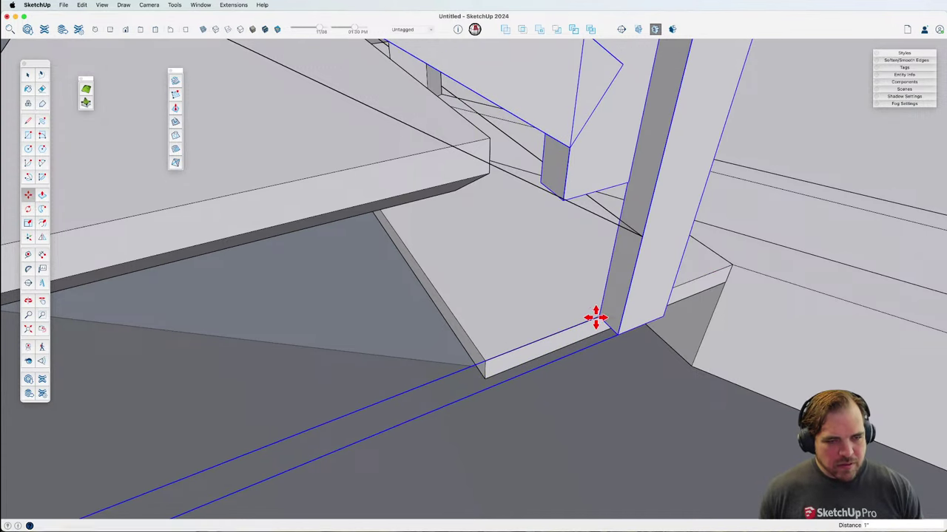
# Step: Lower the whole stair railing panel 2" straight down against the bottom tread's front edge
pyautogui.click(625, 289)
pyautogui.write('2')
pyautogui.press('Return')
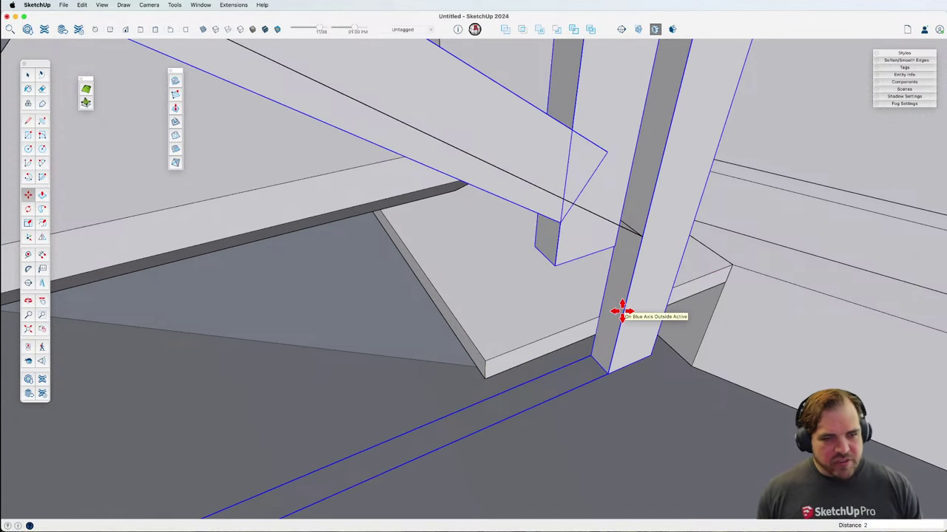
pyautogui.scroll(-5, 621, 312)
pyautogui.scroll(-3, 634, 320)
pyautogui.press('space')
pyautogui.click(359, 184)
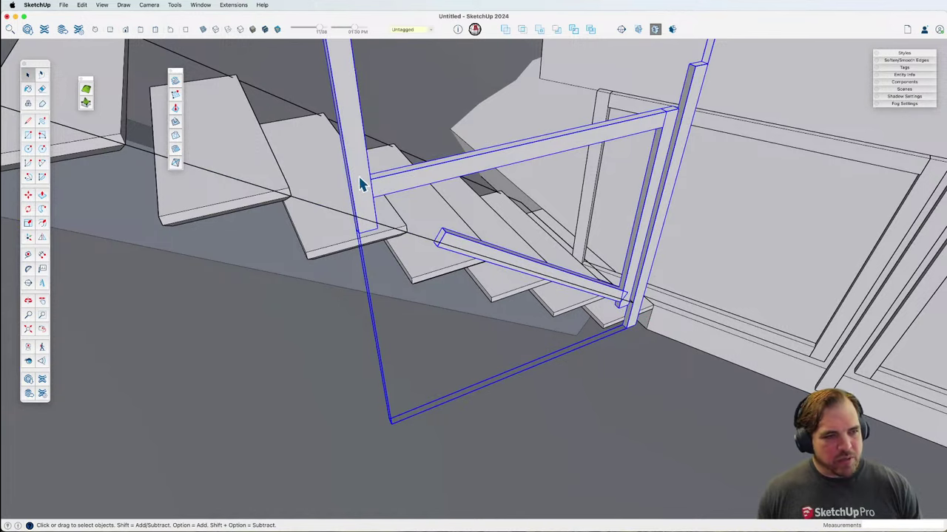
# Step: Open the stair railing panel and move its far stile by its bottom midpoint onto the fifth tread's upper front edge midpoint
pyautogui.doubleClick(355, 179)
pyautogui.click(368, 216)
pyautogui.moveTo(367, 216); pyautogui.dragTo(559, 301, button='middle')
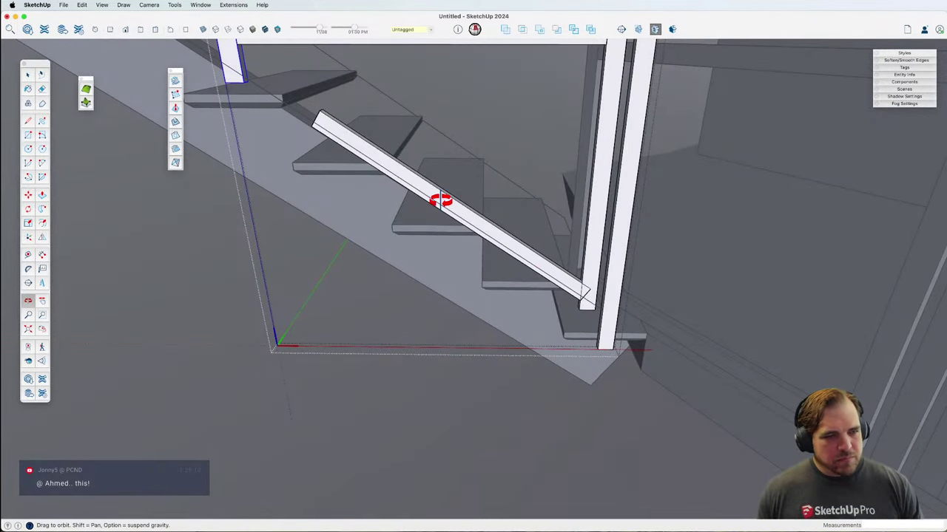
pyautogui.scroll(-6, 406, 239)
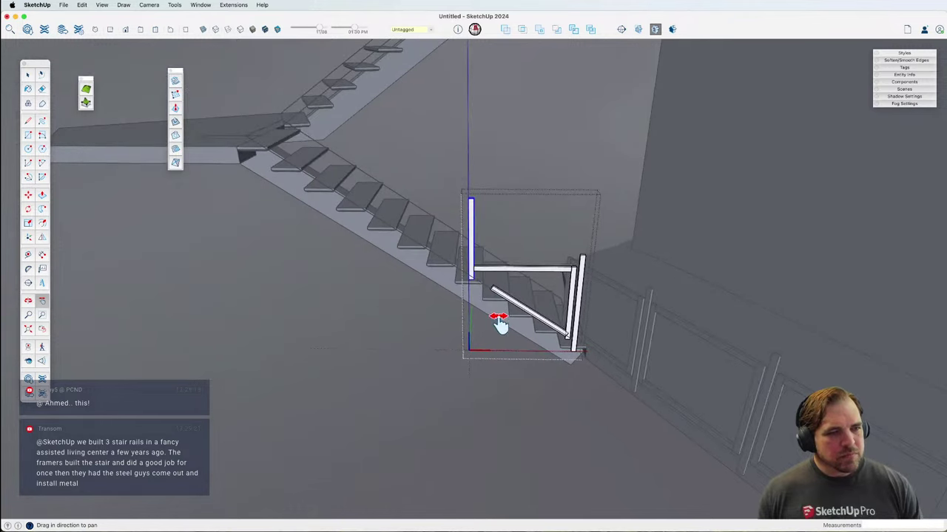
pyautogui.scroll(5, 485, 272)
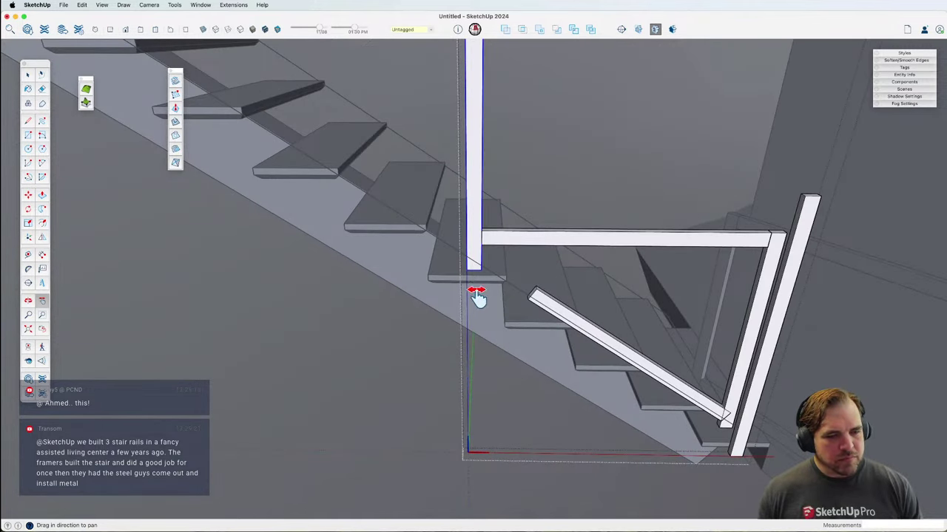
pyautogui.scroll(8, 477, 295)
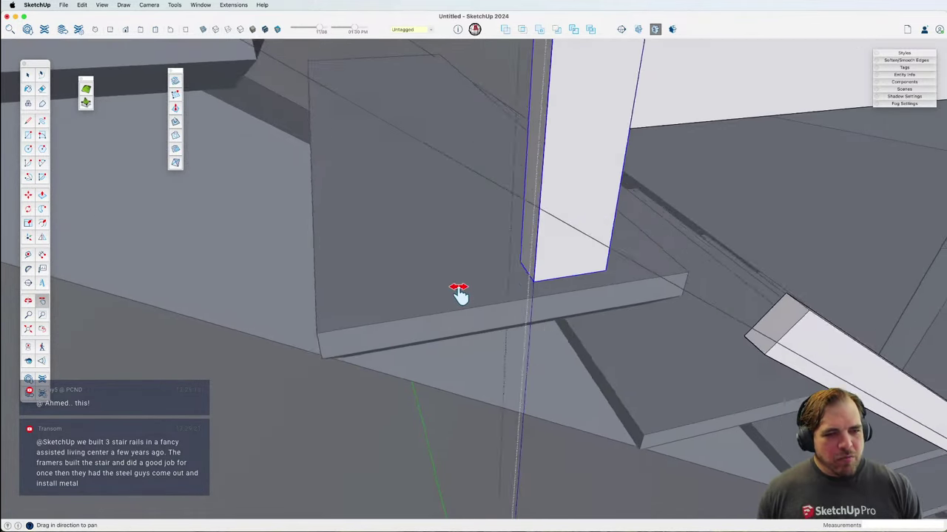
pyautogui.moveTo(459, 292); pyautogui.dragTo(524, 274, button='middle')
pyautogui.press('m')
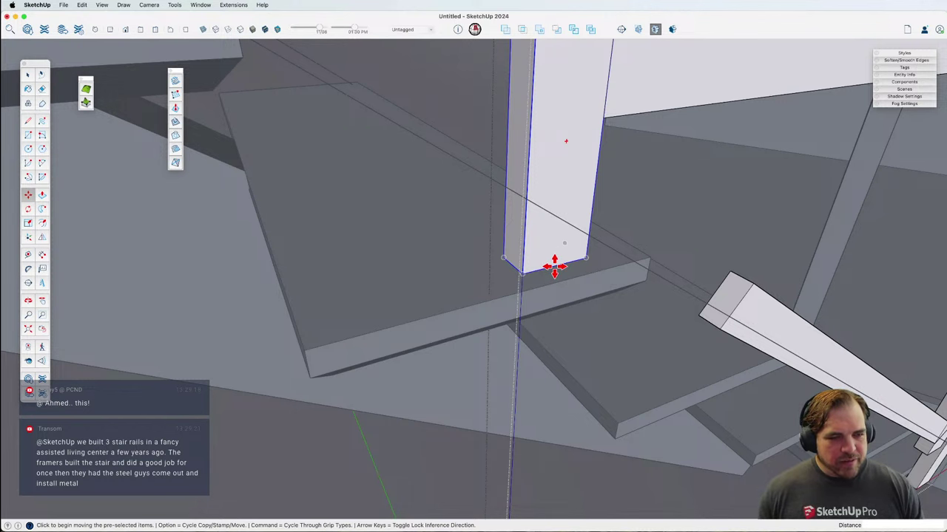
pyautogui.click(554, 266)
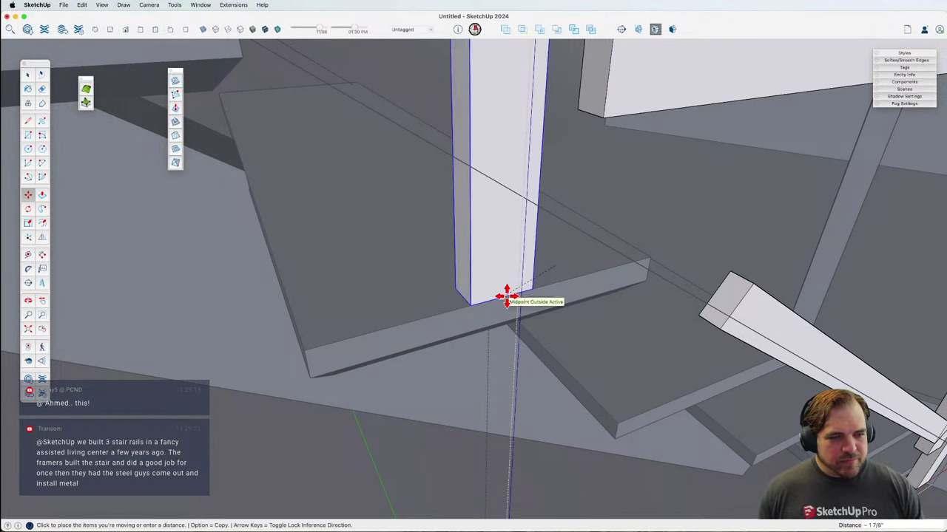
pyautogui.moveTo(501, 298); pyautogui.dragTo(517, 285, button='middle')
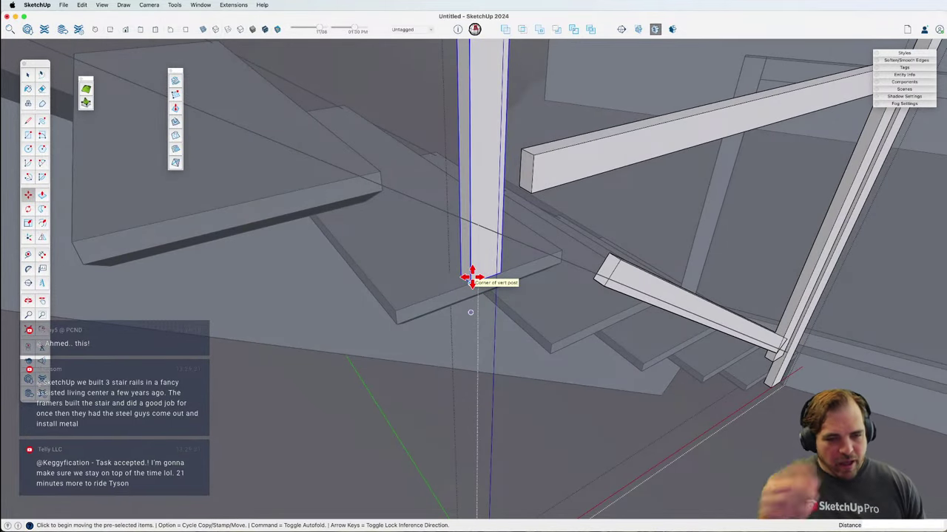
# Step: Shift the far stile 1" outward from the tread's front edge and lower it 2" straight down
pyautogui.click(472, 279)
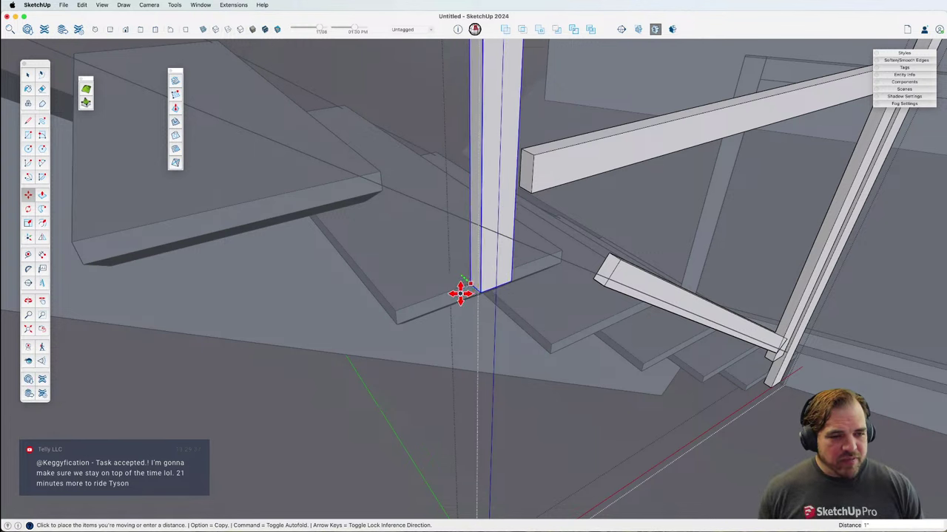
pyautogui.click(460, 293)
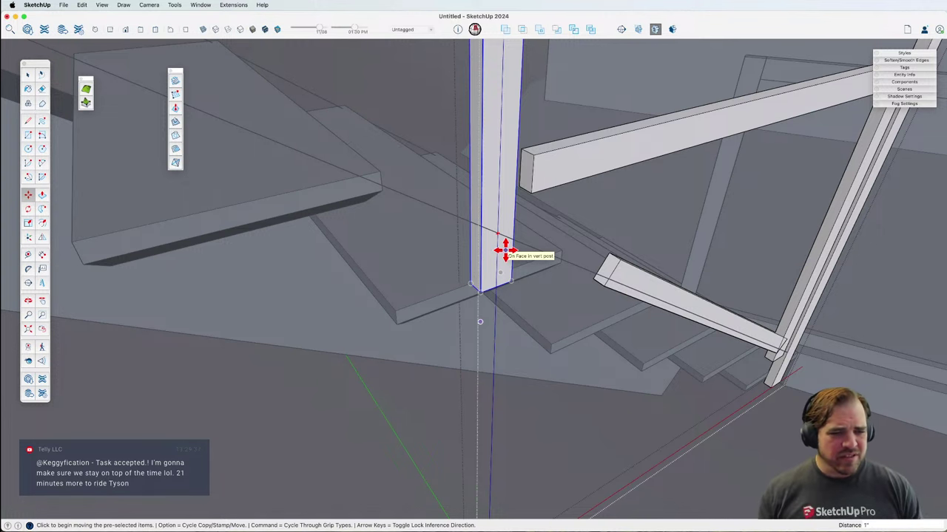
pyautogui.click(488, 217)
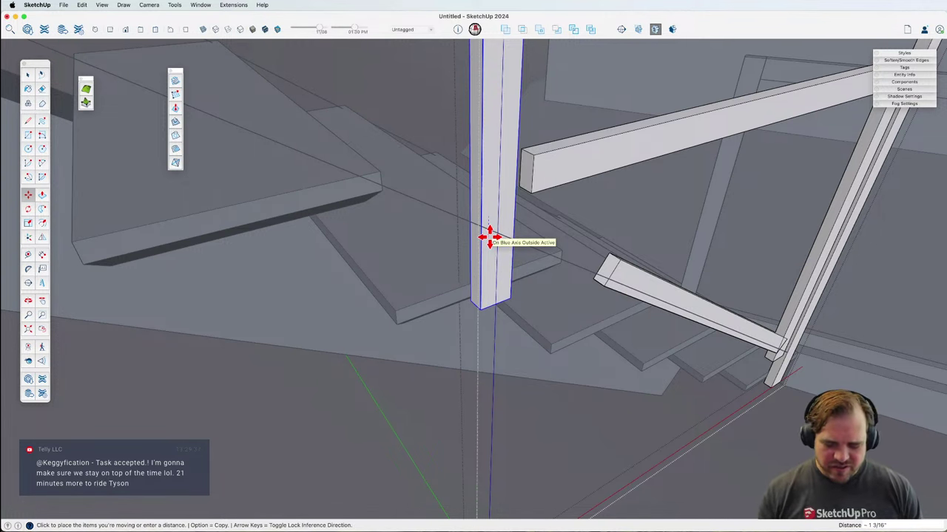
pyautogui.scroll(-6, 489, 237)
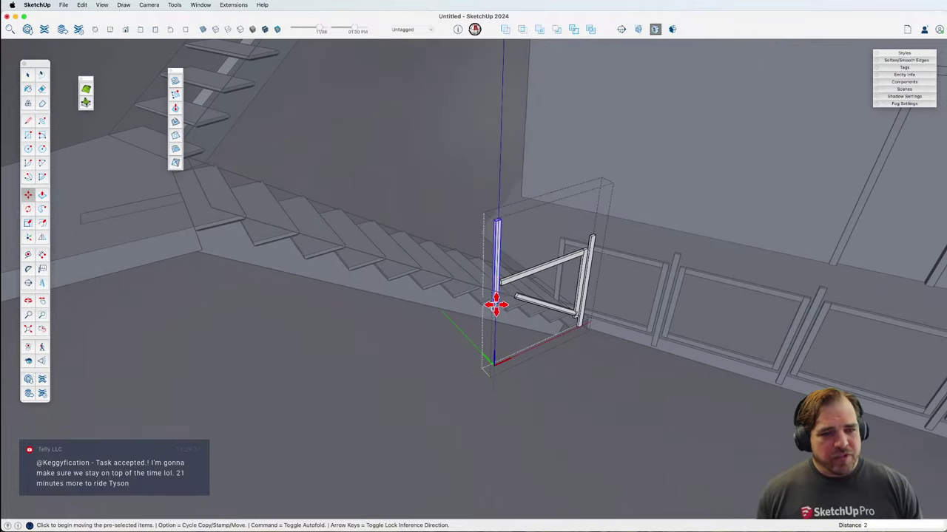
pyautogui.click(501, 283)
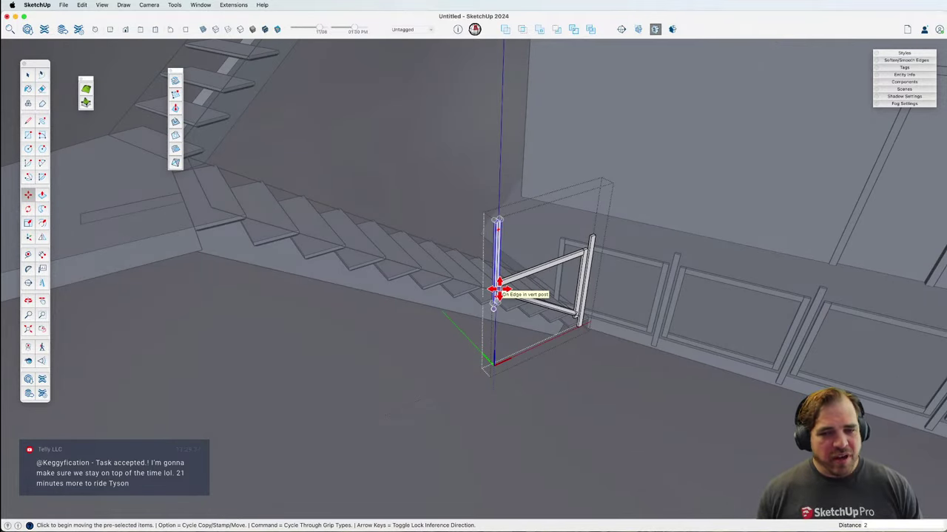
pyautogui.scroll(-4, 528, 307)
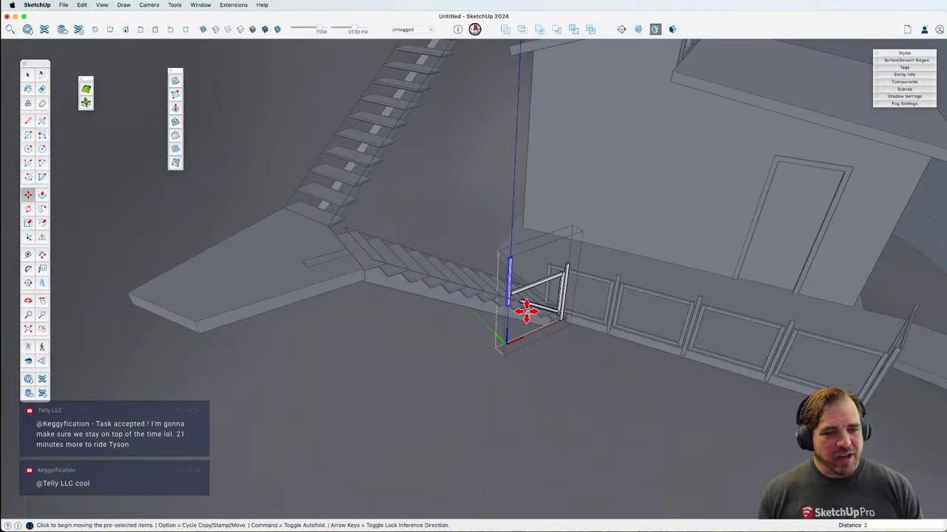
pyautogui.press('space')
pyautogui.moveTo(592, 373); pyautogui.dragTo(490, 290, button='middle')
pyautogui.scroll(8, 490, 290)
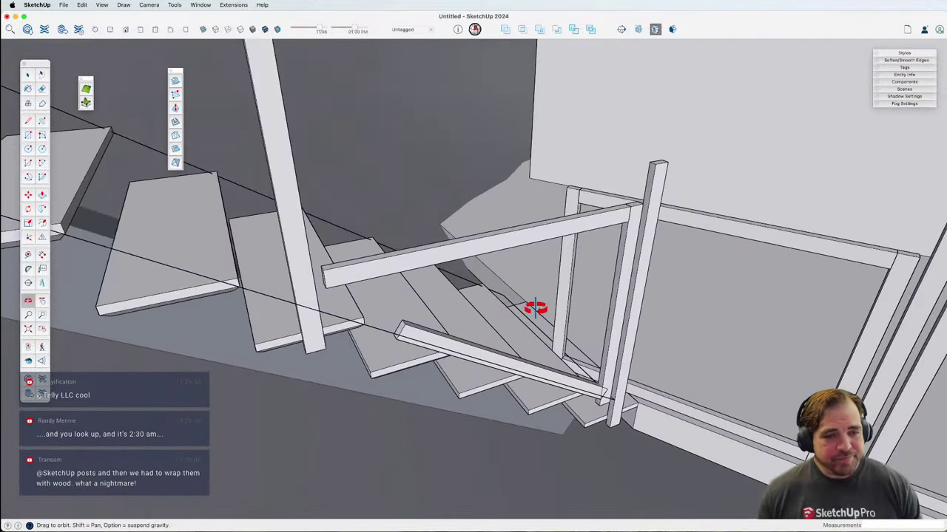
pyautogui.click(615, 231)
pyautogui.doubleClick(606, 228)
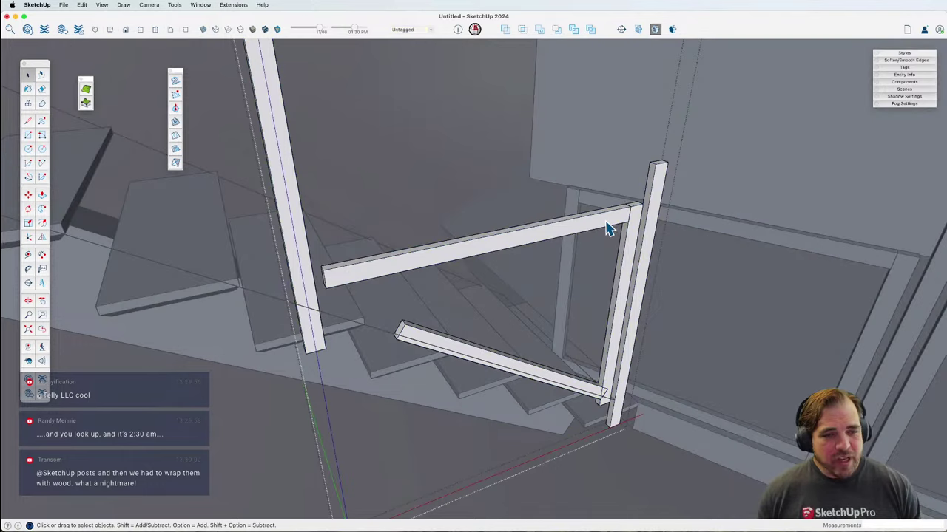
pyautogui.scroll(-5, 606, 229)
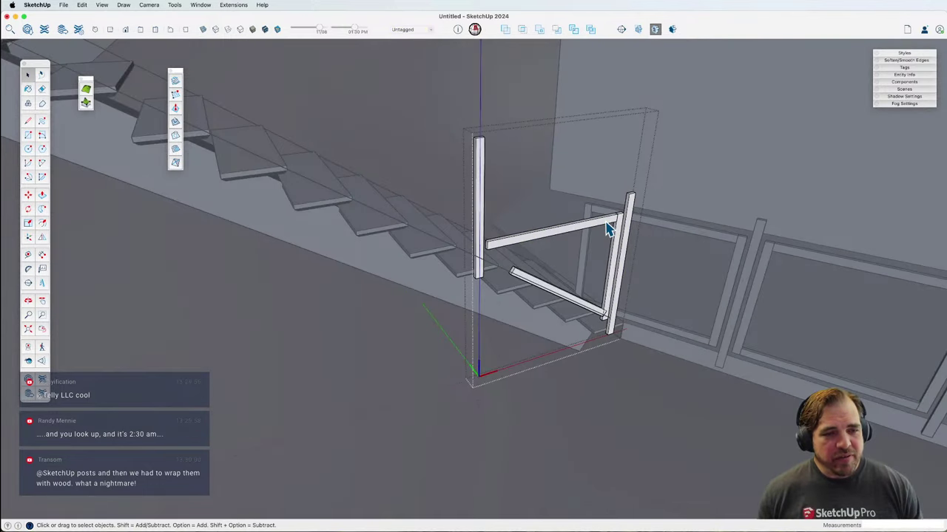
pyautogui.moveTo(618, 242); pyautogui.dragTo(559, 285, button='middle')
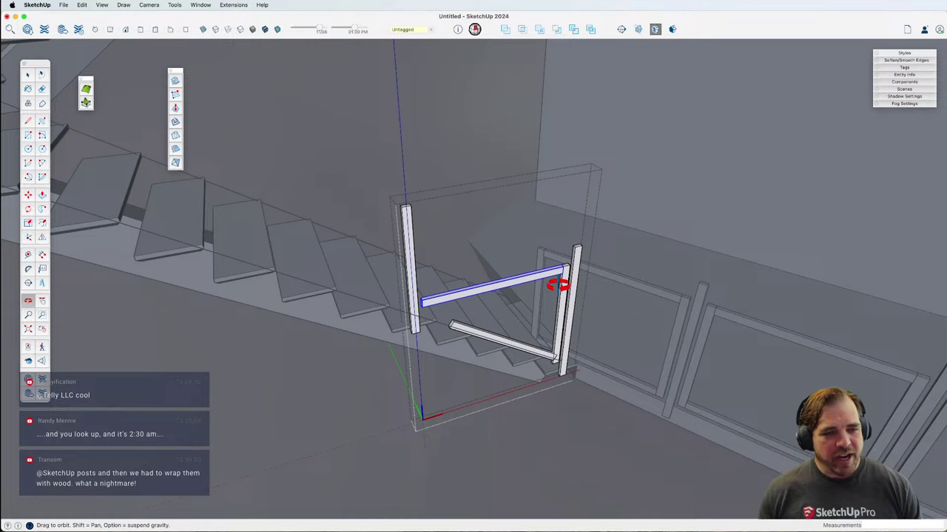
pyautogui.scroll(-4, 561, 285)
pyautogui.click(559, 390)
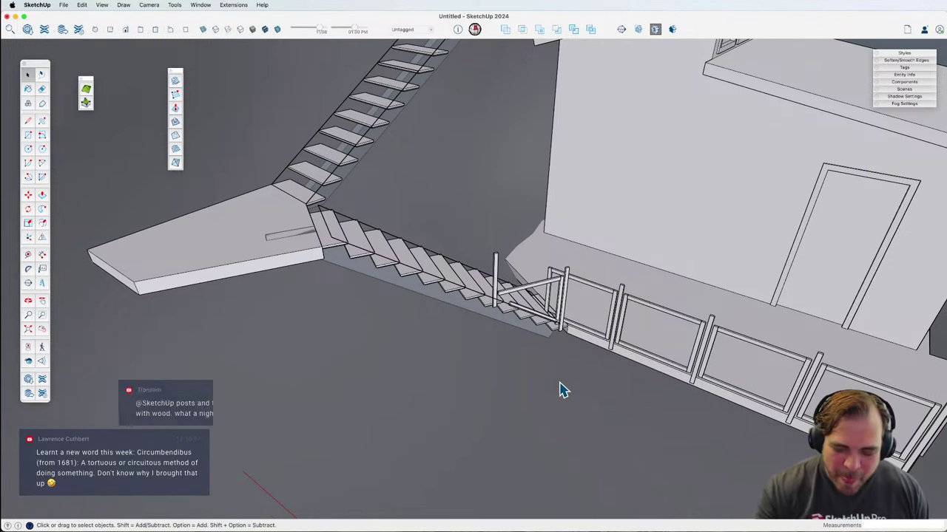
pyautogui.scroll(10, 528, 264)
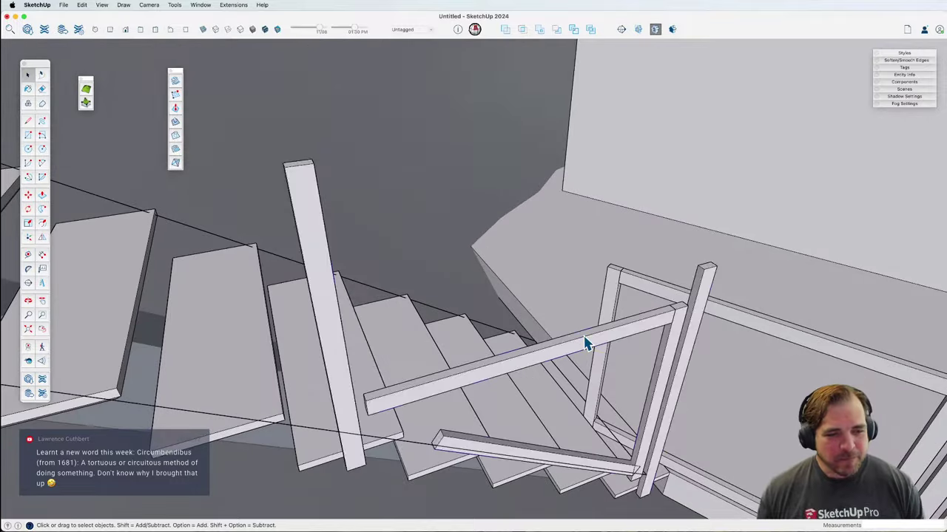
# Step: Open the stair railing panel for editing
pyautogui.doubleClick(585, 338)
pyautogui.click(599, 349)
pyautogui.moveTo(599, 349); pyautogui.dragTo(589, 329, button='middle')
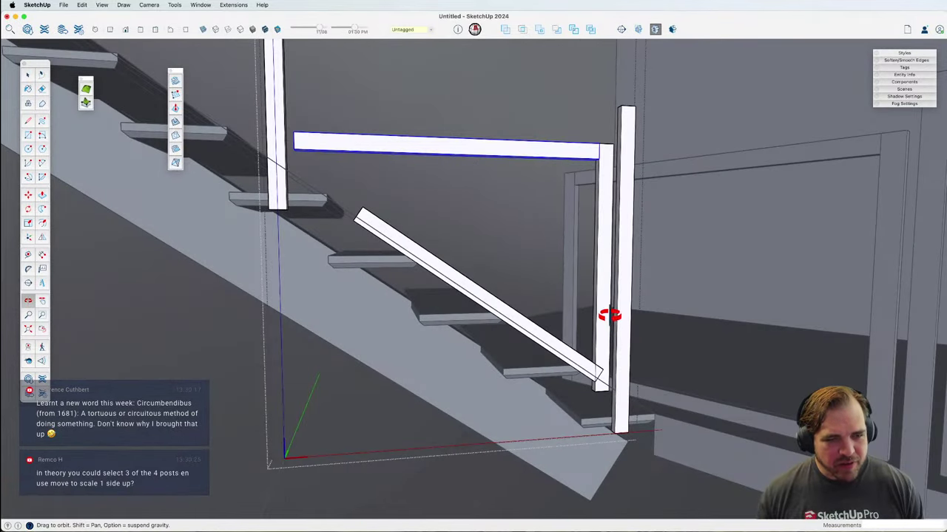
pyautogui.click(598, 368)
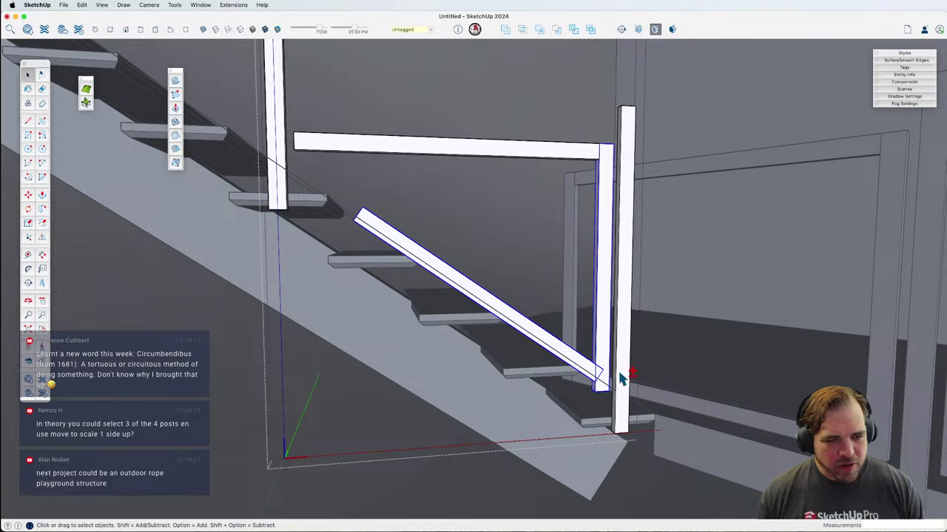
pyautogui.scroll(3, 600, 383)
pyautogui.press('m')
pyautogui.click(605, 371)
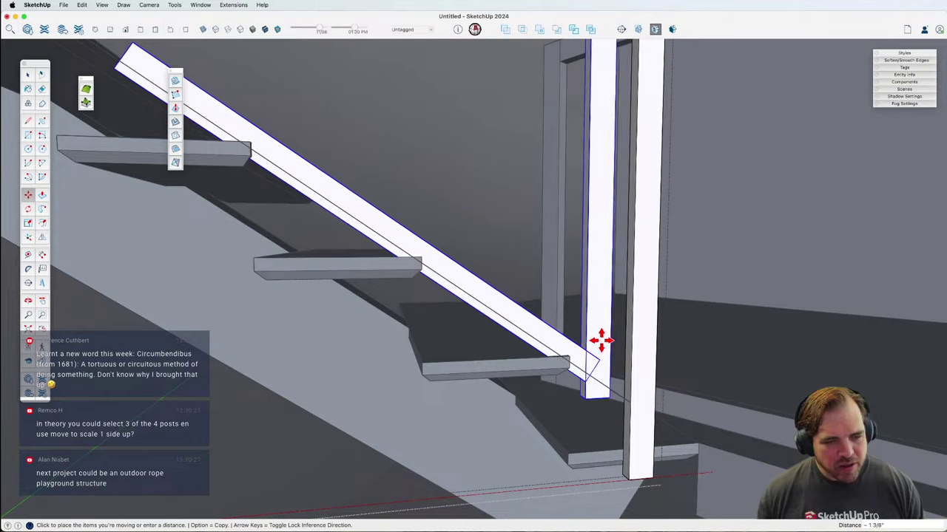
pyautogui.moveTo(600, 337); pyautogui.dragTo(561, 395, button='middle')
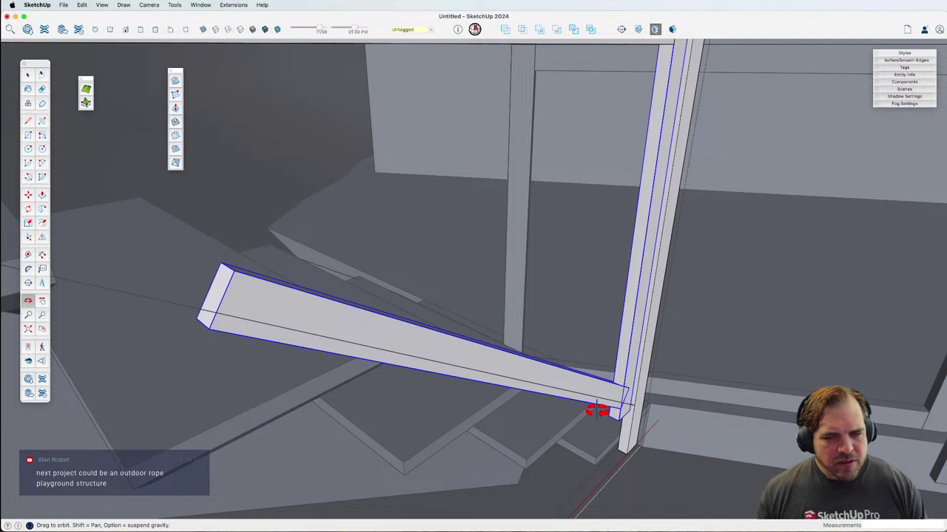
# Step: Open the sloped bottom rail and push/pull its upper end face outward until the rail runs into the far stile
pyautogui.scroll(-5, 614, 393)
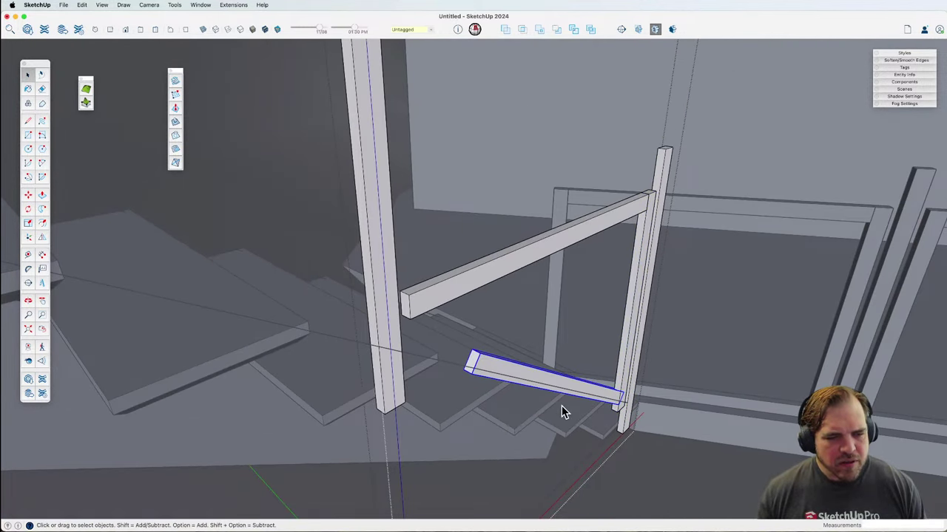
pyautogui.doubleClick(494, 372)
pyautogui.press('p')
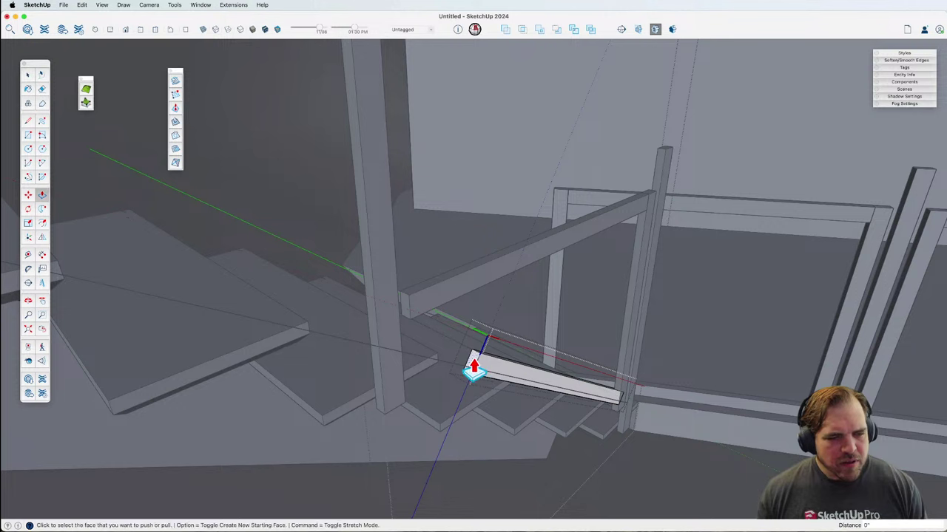
pyautogui.click(474, 363)
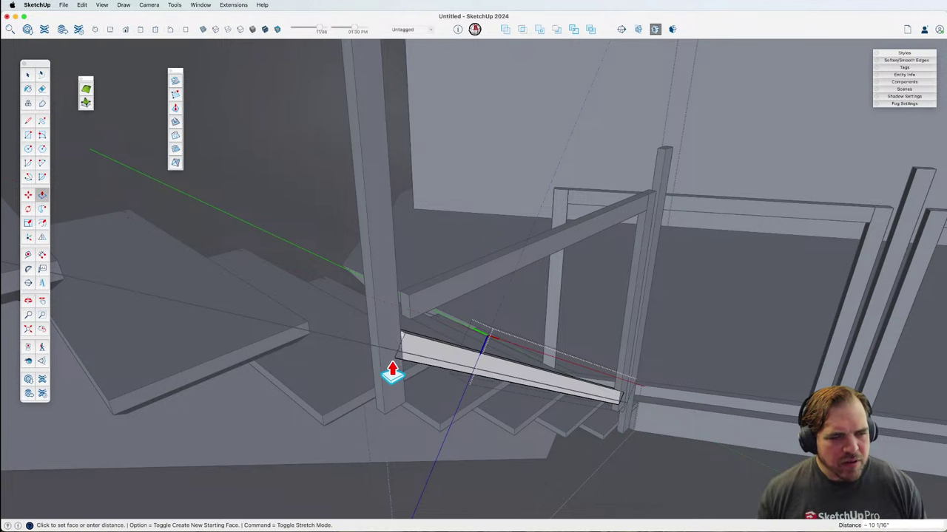
pyautogui.click(384, 356)
pyautogui.moveTo(490, 397); pyautogui.dragTo(628, 437, button='middle')
pyautogui.press('space')
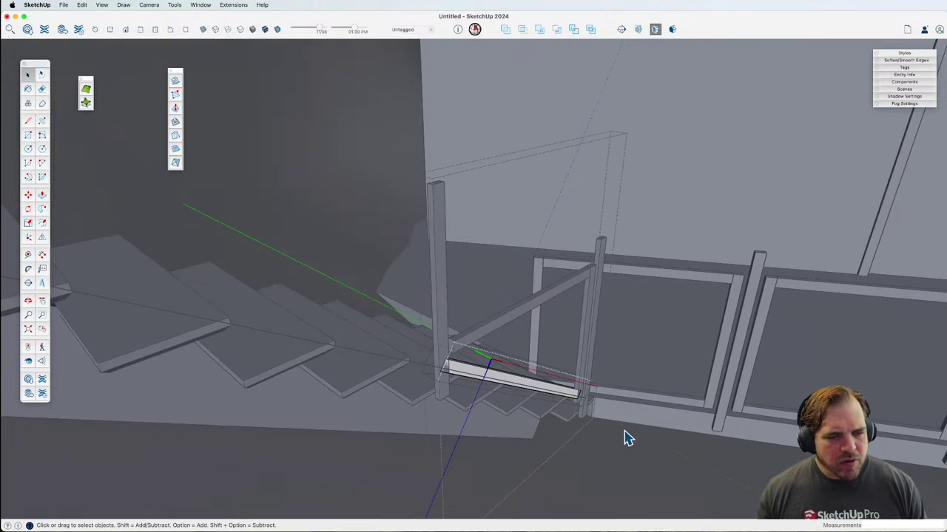
# Step: Delete the panel's horizontal top rail
pyautogui.moveTo(587, 381); pyautogui.dragTo(516, 328, button='middle')
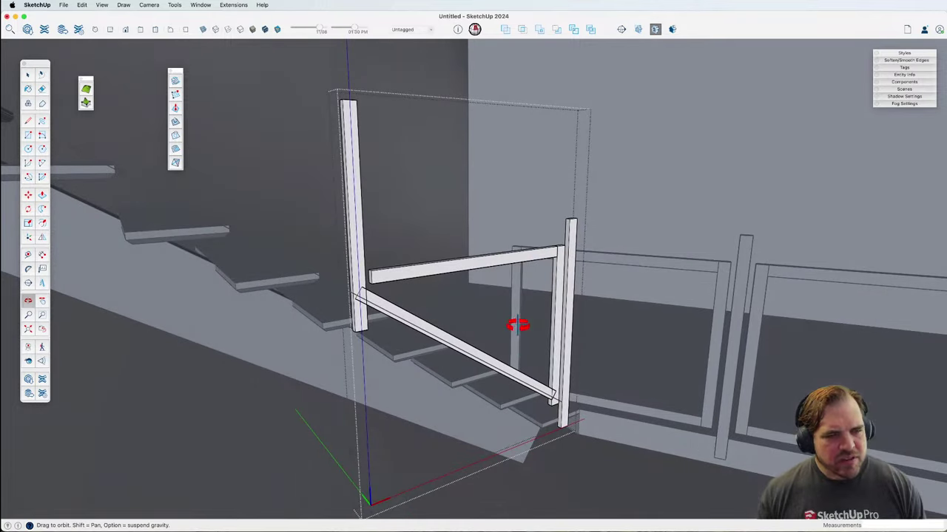
pyautogui.click(543, 264)
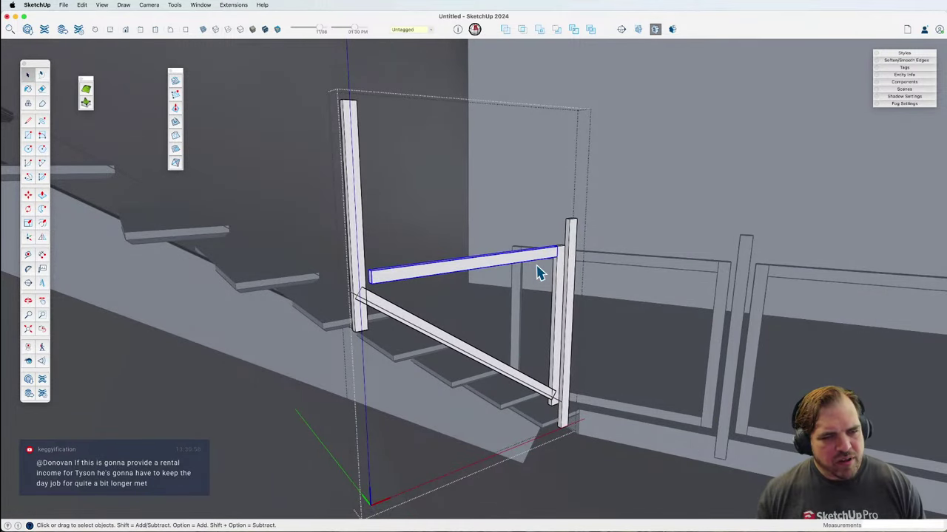
pyautogui.press('Delete')
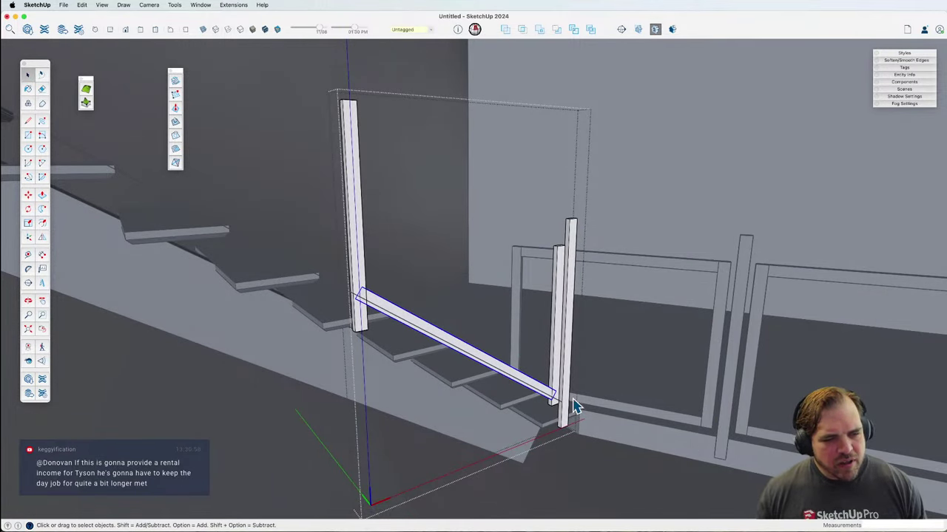
pyautogui.press('m')
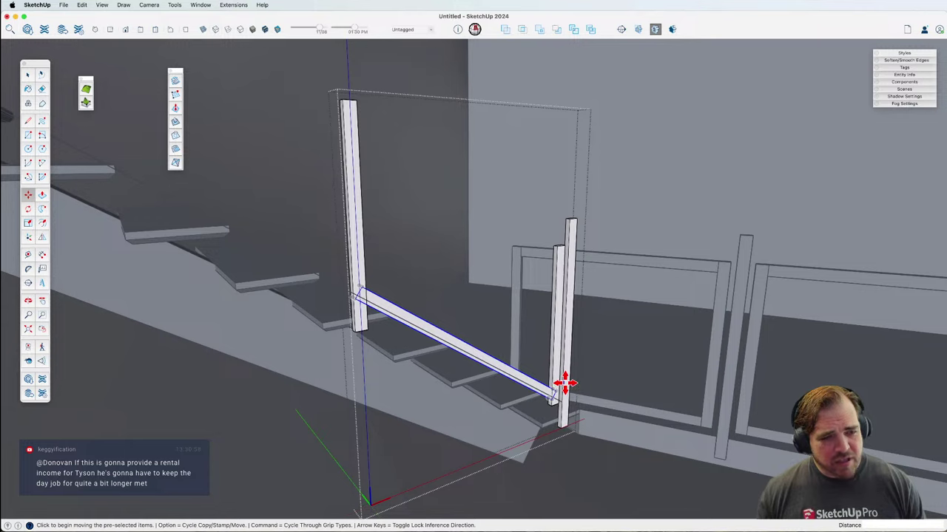
pyautogui.scroll(6, 564, 383)
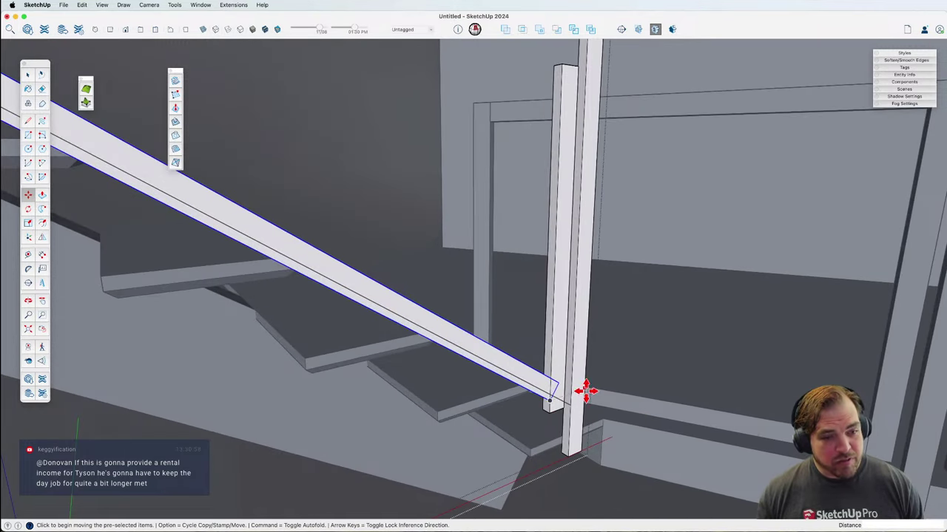
pyautogui.press('space')
# Step: Try to raise the stile beside the lower post by its bottom corner toward the sloped rail's lower end
pyautogui.click(562, 388)
pyautogui.scroll(5, 556, 423)
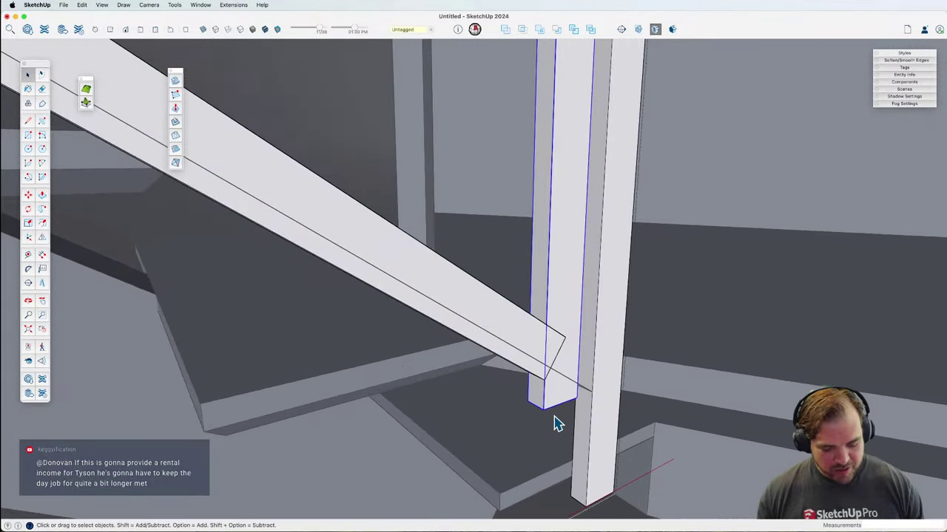
pyautogui.press('m')
pyautogui.click(545, 412)
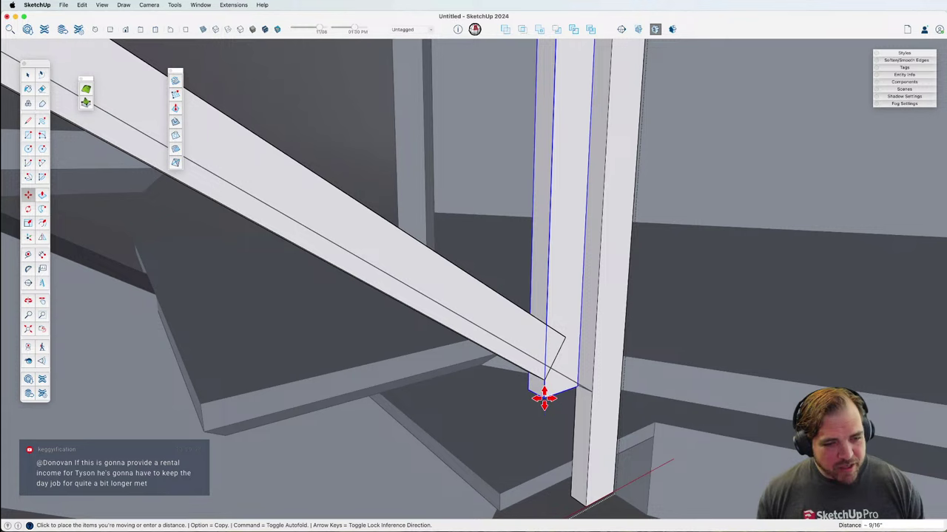
pyautogui.click(544, 395)
pyautogui.press('space')
pyautogui.scroll(3, 556, 403)
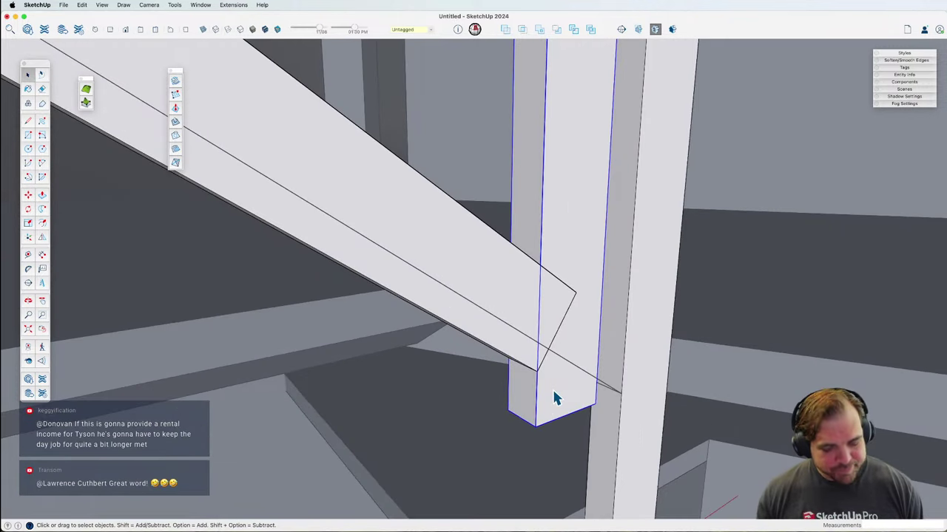
# Step: Raise the stile beside the lower post by its bottom corner to the lower corner of the sloped bottom rail
pyautogui.press('m')
pyautogui.click(532, 427)
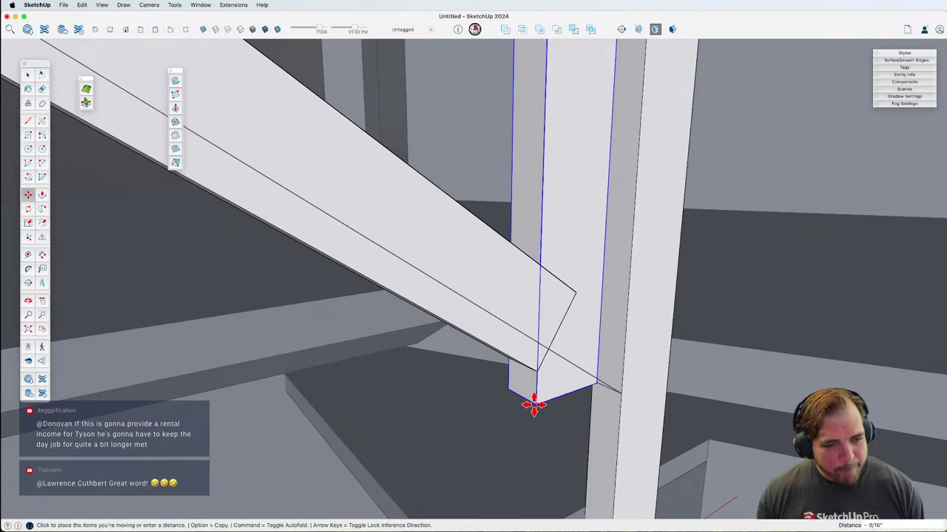
pyautogui.click(537, 368)
pyautogui.scroll(-3, 556, 436)
pyautogui.scroll(-5, 562, 447)
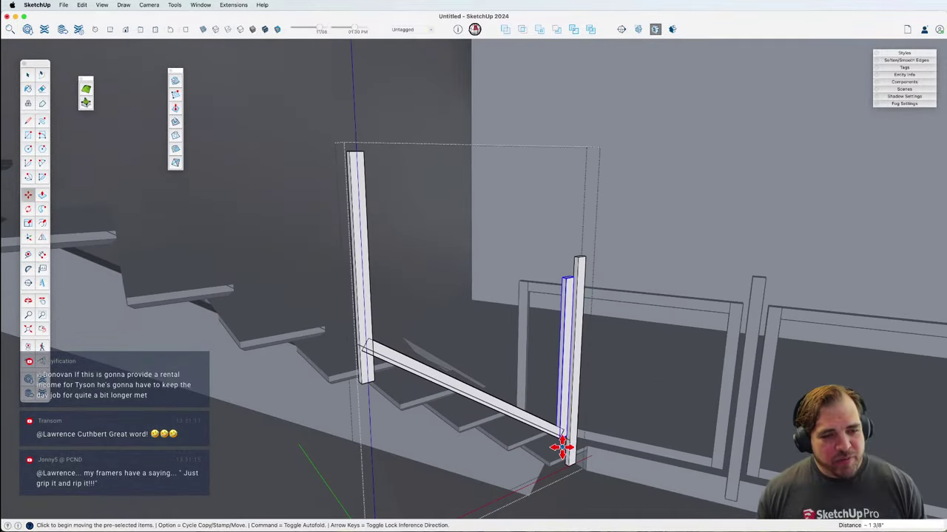
# Step: Copy the sloped bottom rail straight up about 2' 5 1/2" to the upper part of the stile beside the lower post
pyautogui.press('space')
pyautogui.click(554, 431)
pyautogui.scroll(3, 579, 432)
pyautogui.press('m')
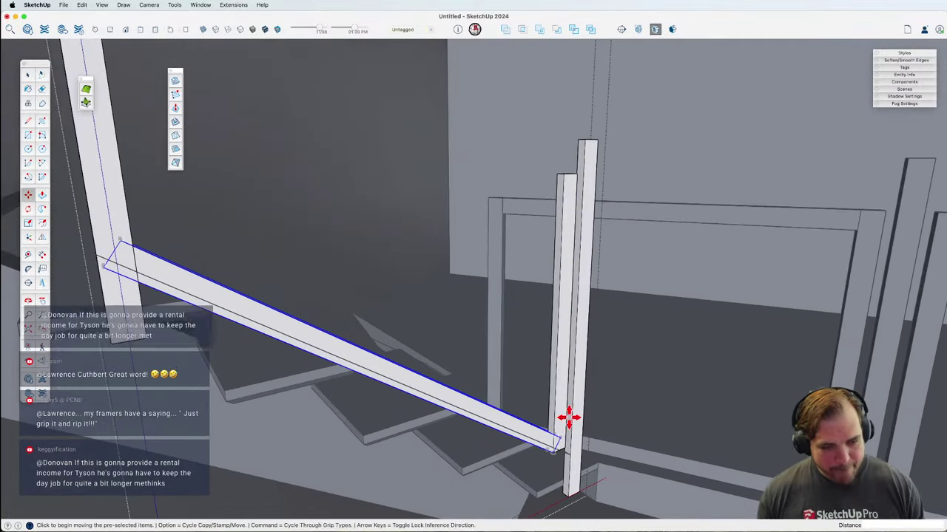
pyautogui.click(553, 434)
pyautogui.press('alt')
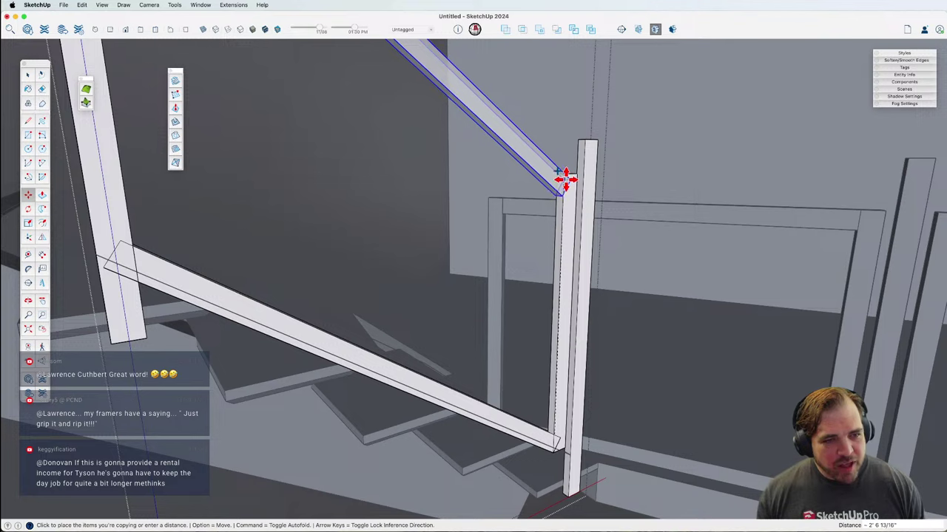
pyautogui.scroll(3, 564, 189)
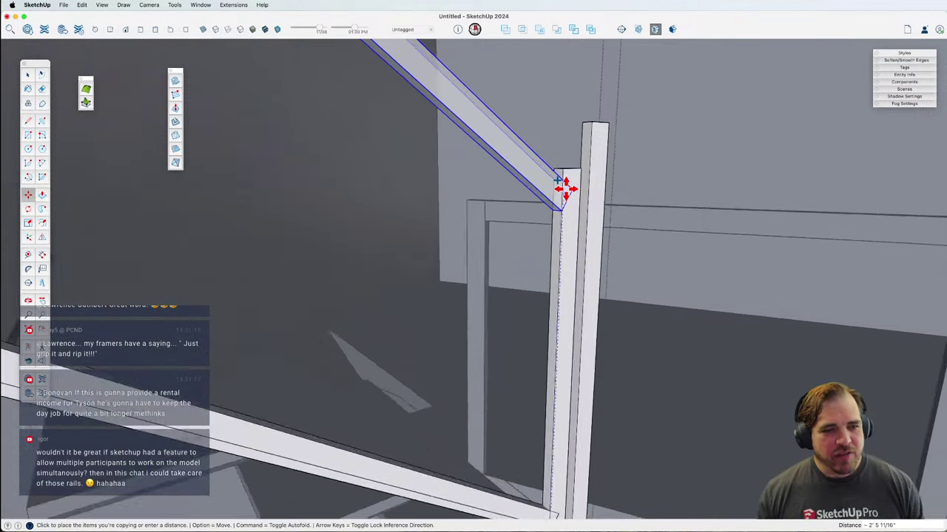
pyautogui.click(564, 187)
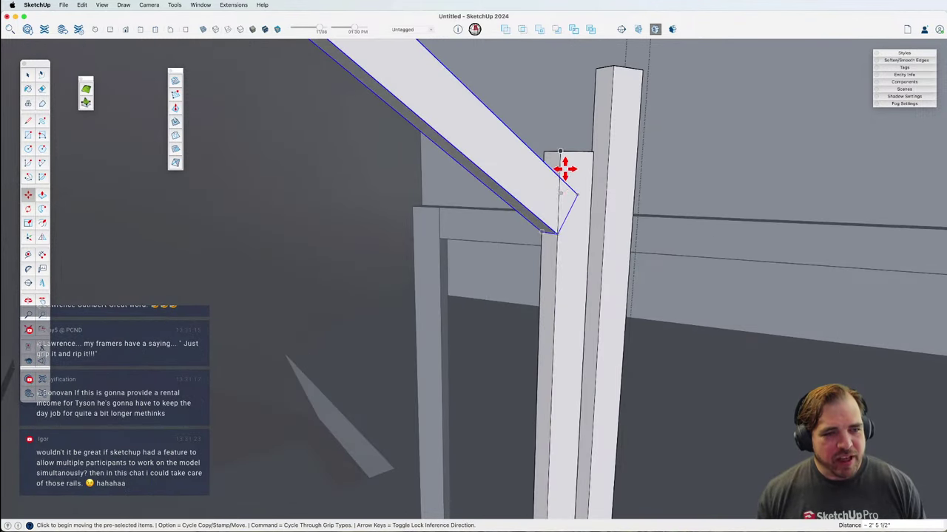
# Step: Raise the copied sloped rail about 1 1/16" to align with the top corner of the stile beside the lower post
pyautogui.scroll(2, 559, 178)
pyautogui.moveTo(556, 188); pyautogui.dragTo(556, 131)
pyautogui.scroll(-8, 593, 283)
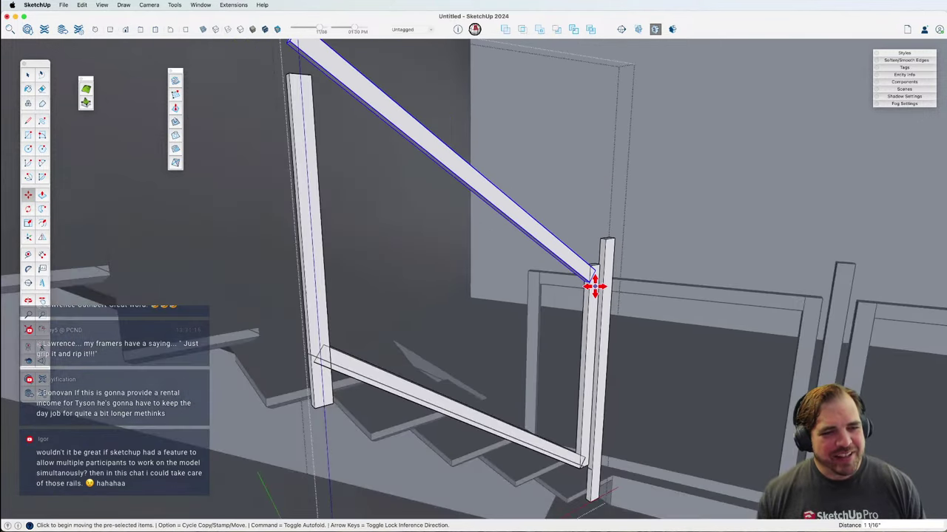
pyautogui.moveTo(594, 289); pyautogui.dragTo(455, 290, button='middle')
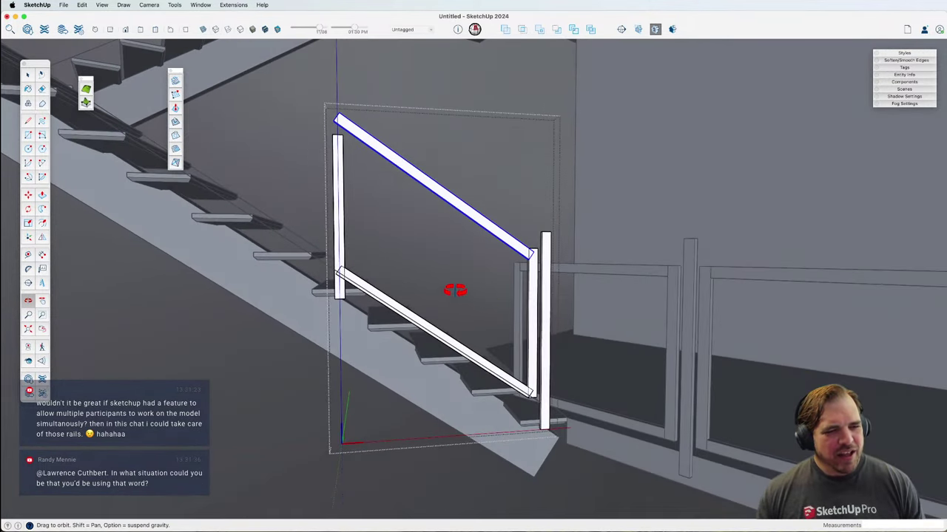
# Step: Raise the upper stile about 3 15/16" until its bottom inner corner meets the underside of the sloped bottom rail
pyautogui.press('space')
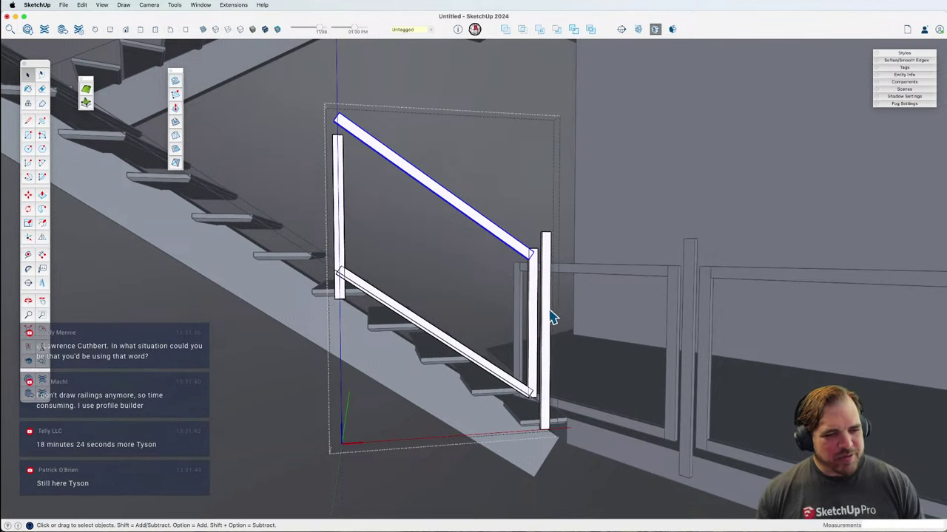
pyautogui.click(548, 315)
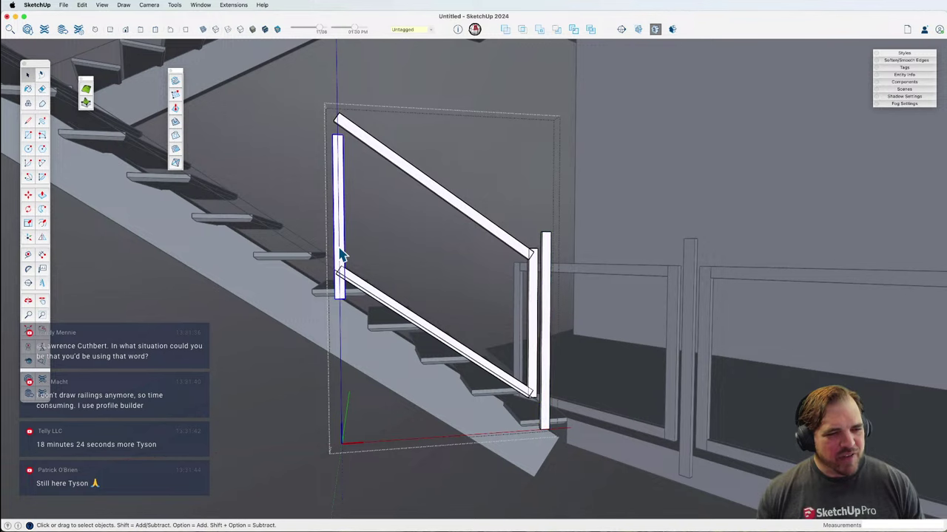
pyautogui.scroll(5, 335, 259)
pyautogui.scroll(-3, 347, 293)
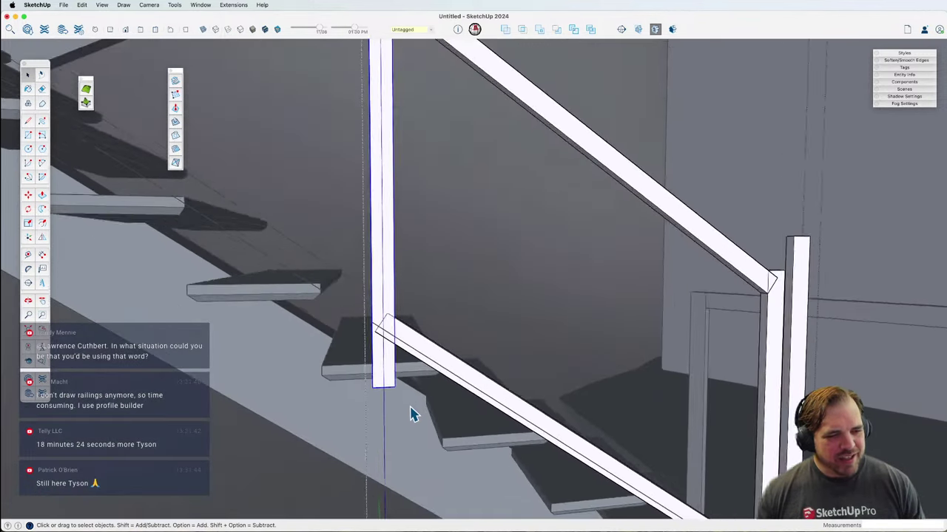
pyautogui.scroll(2, 403, 395)
pyautogui.scroll(1, 379, 349)
pyautogui.press('m')
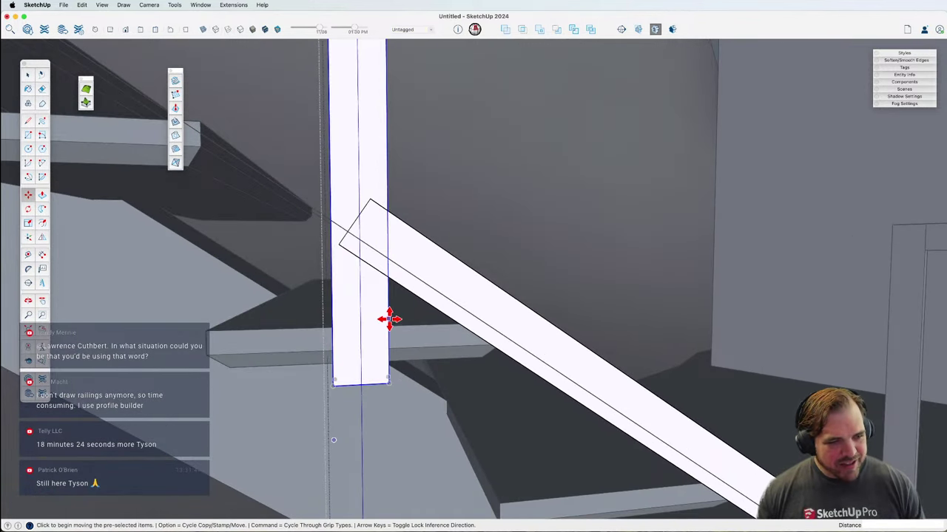
pyautogui.click(388, 384)
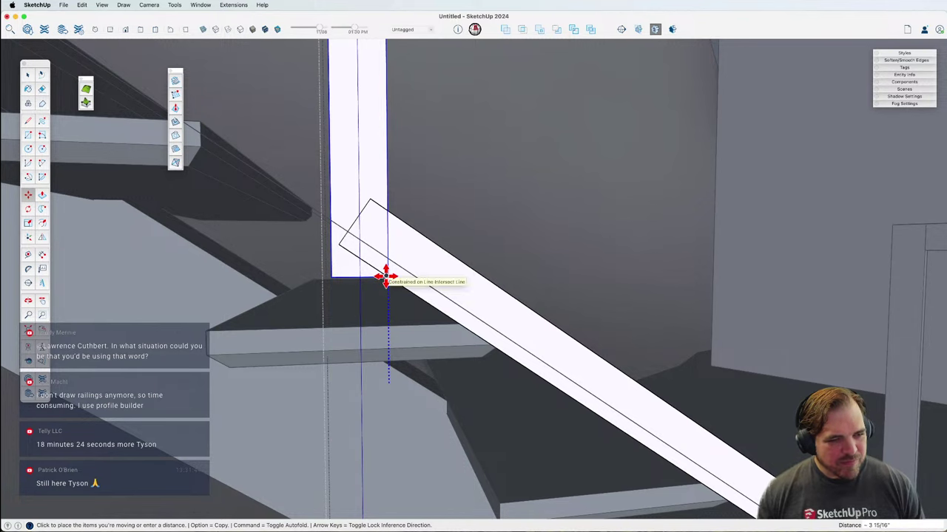
pyautogui.click(386, 276)
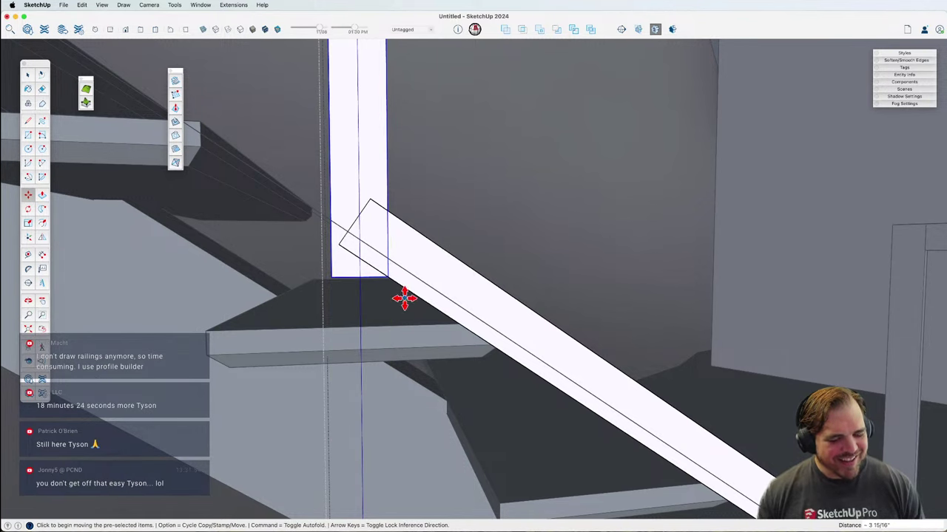
pyautogui.scroll(-10, 403, 298)
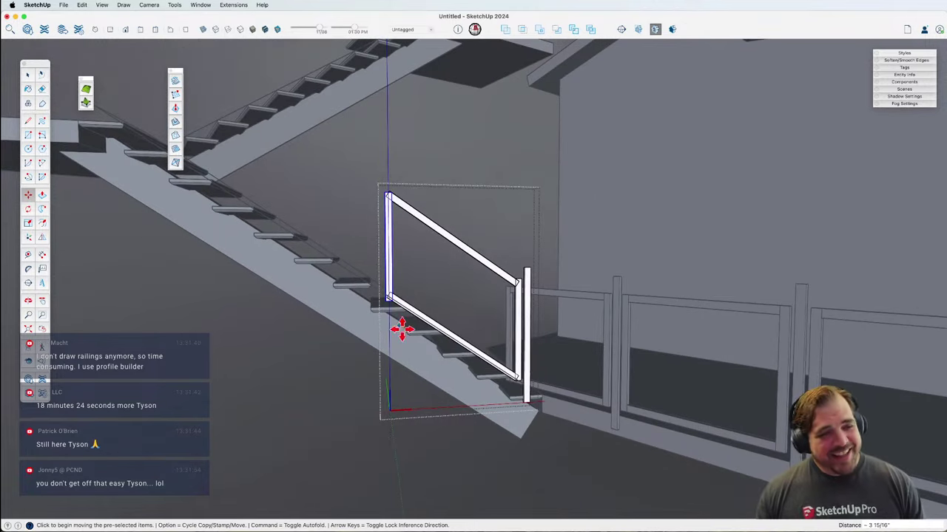
# Step: Close the stair panel and copy it up the stairs, setting its post on the tread at the first panel's upper stile
pyautogui.press('space')
pyautogui.click(560, 279)
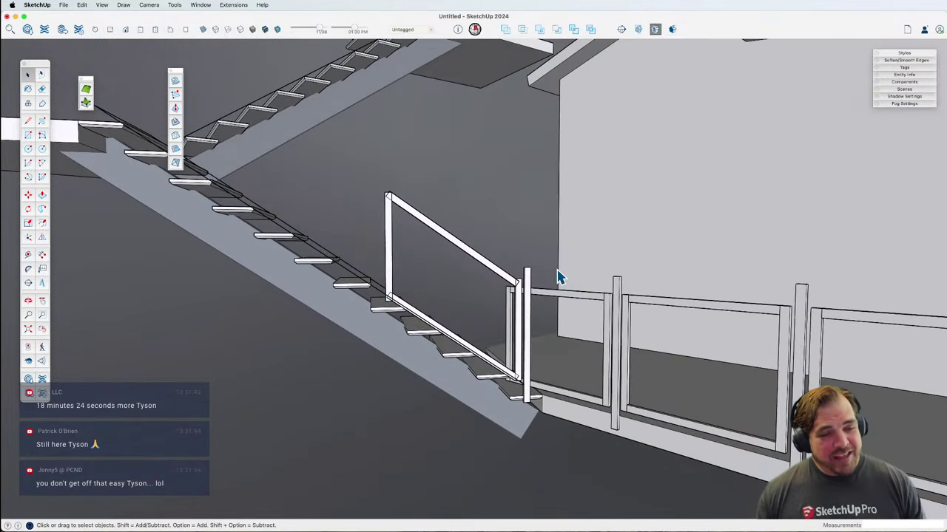
pyautogui.click(527, 366)
pyautogui.moveTo(528, 363); pyautogui.dragTo(490, 349, button='middle')
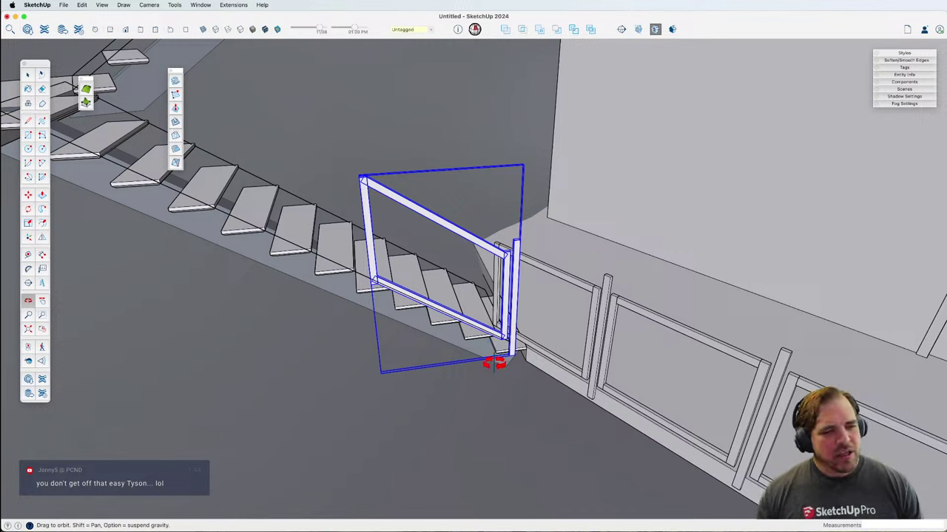
pyautogui.press('space')
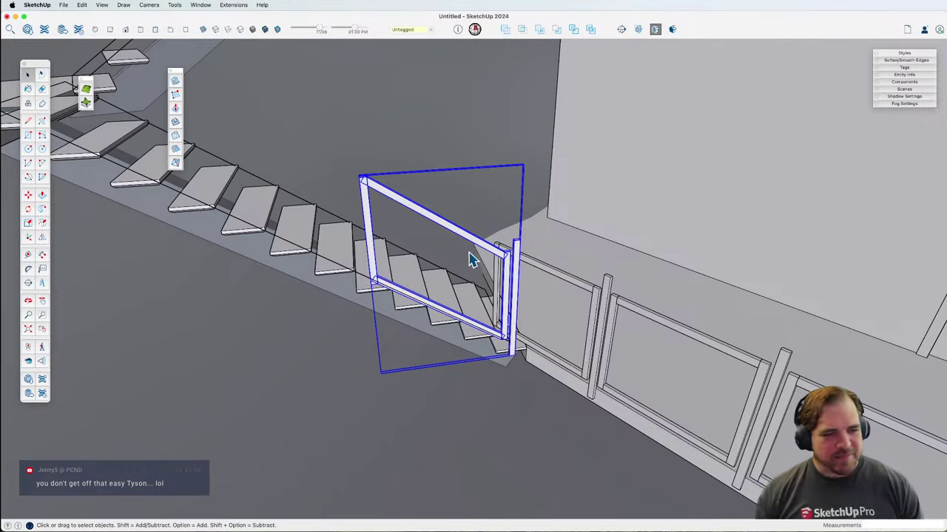
pyautogui.scroll(8, 495, 367)
pyautogui.press('m')
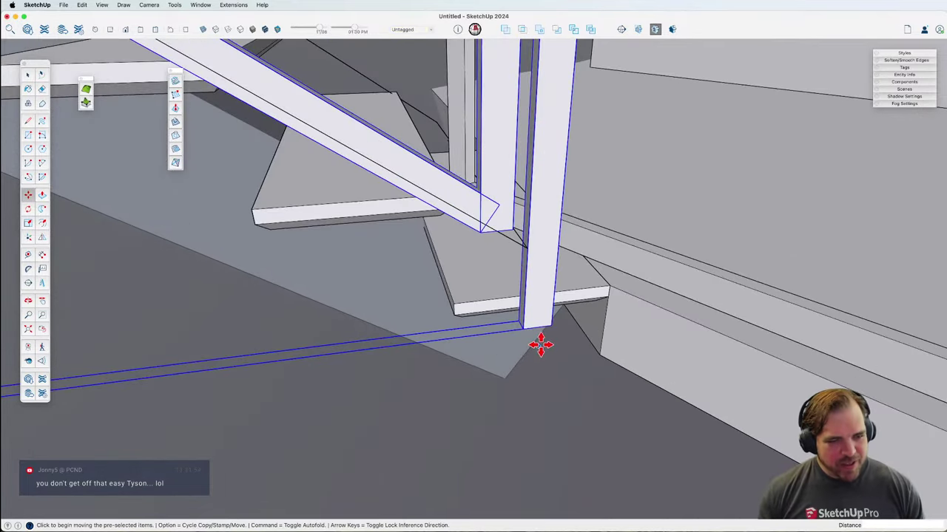
pyautogui.click(549, 324)
pyautogui.scroll(-5, 625, 363)
pyautogui.moveTo(626, 363); pyautogui.dragTo(444, 274, button='middle')
pyautogui.scroll(4, 446, 271)
pyautogui.scroll(3, 448, 264)
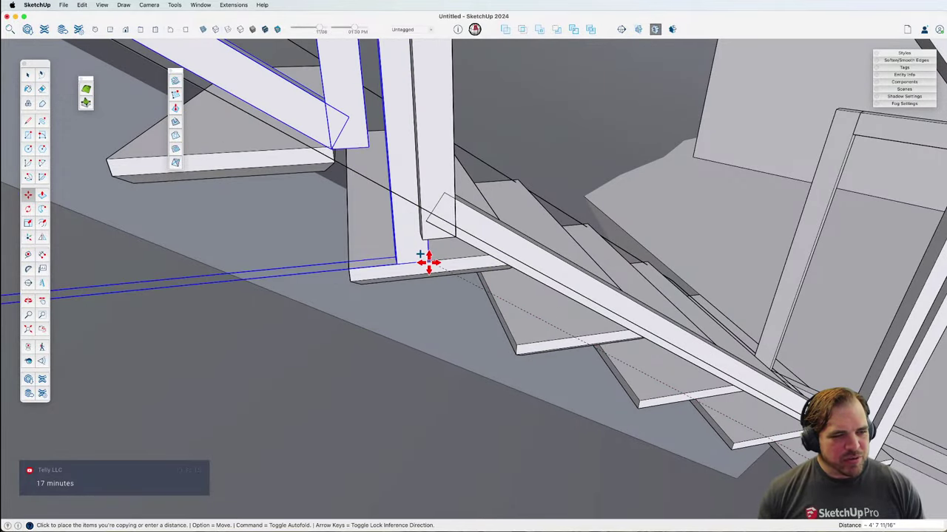
pyautogui.click(423, 263)
# Step: Shift the copied panel sideways until its post's faces line up with the upper stile of the lower panel
pyautogui.scroll(2, 418, 262)
pyautogui.click(409, 260)
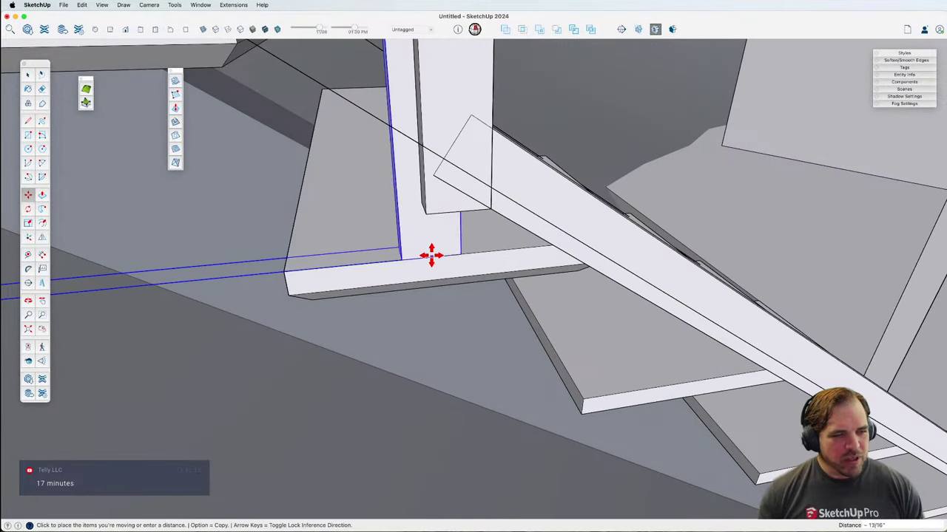
pyautogui.moveTo(448, 254); pyautogui.dragTo(605, 296, button='middle')
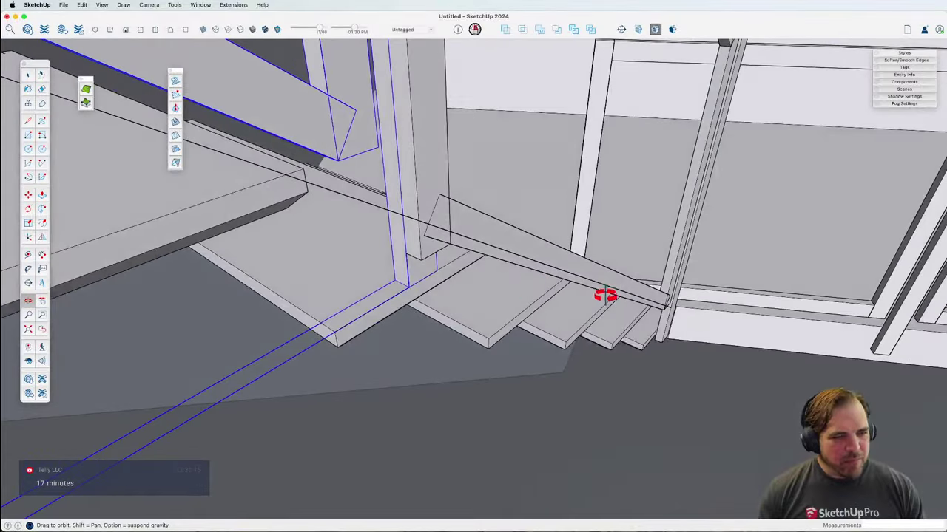
pyautogui.moveTo(461, 274); pyautogui.dragTo(394, 269, button='middle')
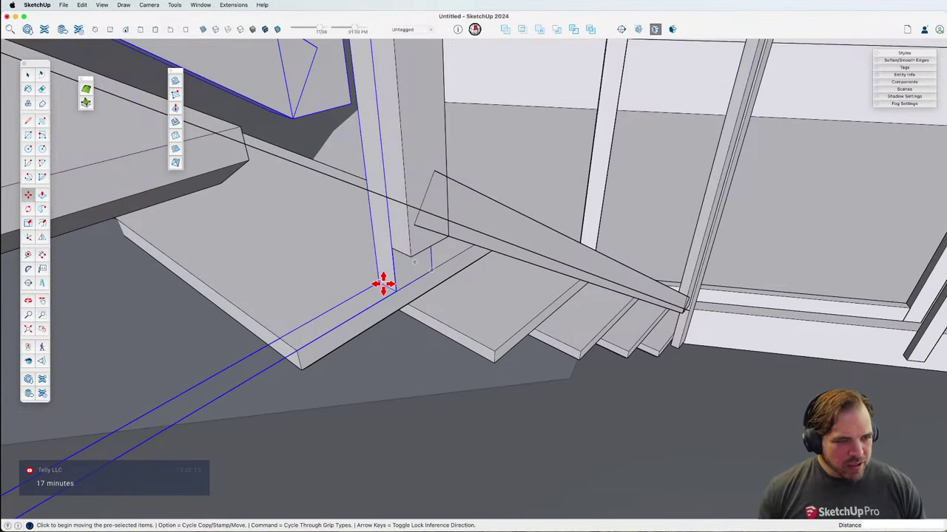
pyautogui.scroll(3, 384, 284)
pyautogui.click(383, 286)
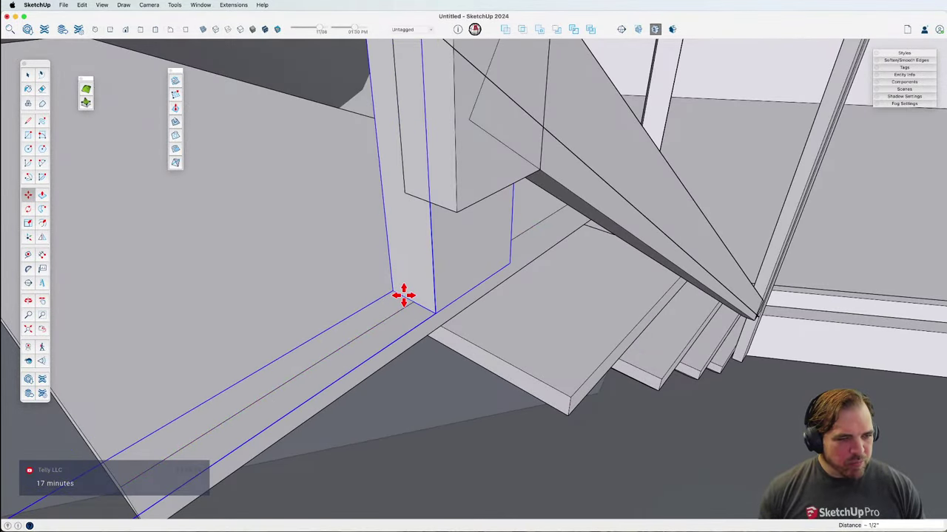
pyautogui.click(402, 296)
pyautogui.click(392, 291)
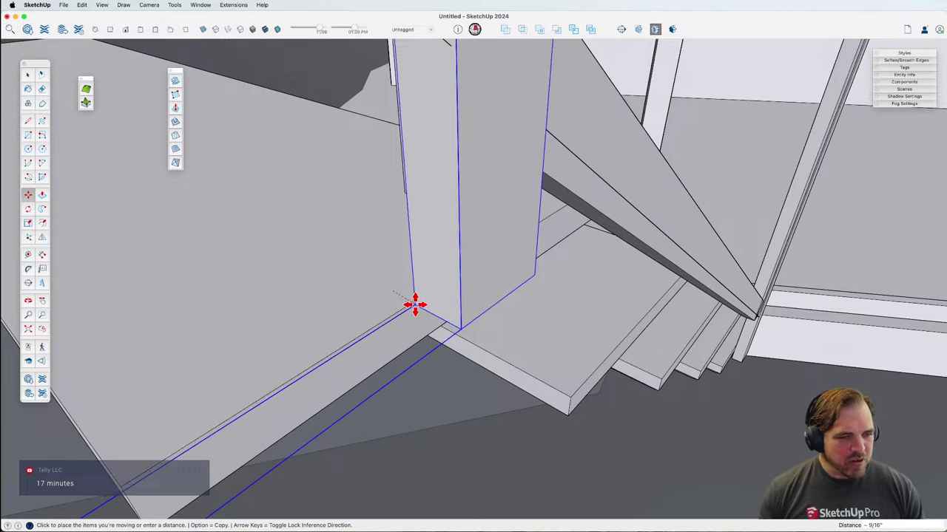
pyautogui.click(406, 308)
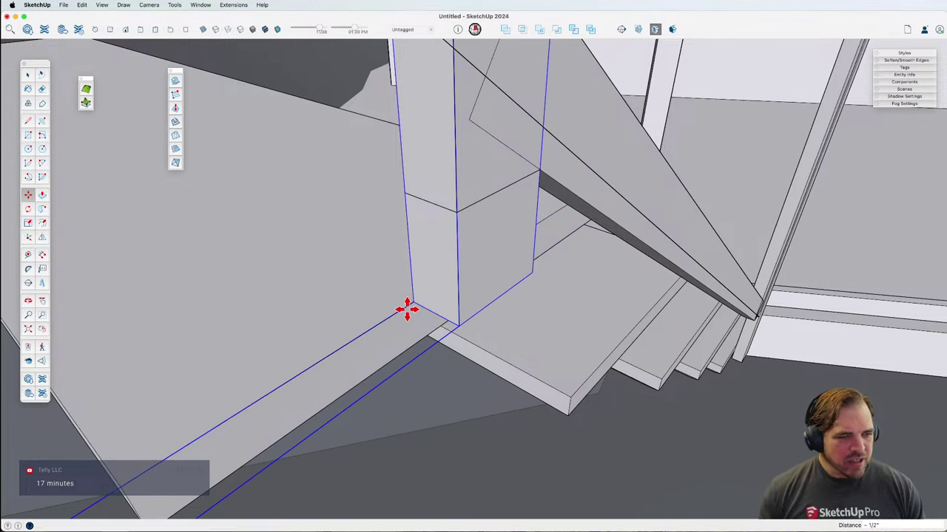
# Step: Move the copied panel down 2" along the blue axis
pyautogui.click(430, 249)
pyautogui.write('2')
pyautogui.press('Return')
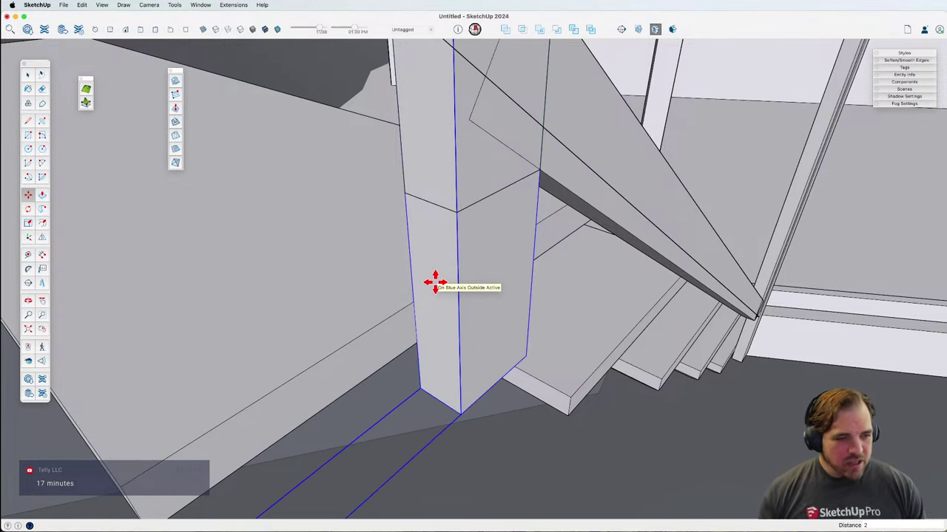
# Step: Try to place a vertical guide offset from the edge of the copied panel's post
pyautogui.moveTo(397, 293); pyautogui.dragTo(382, 329, button='middle')
pyautogui.moveTo(288, 290); pyautogui.dragTo(379, 280, button='middle')
pyautogui.press('t')
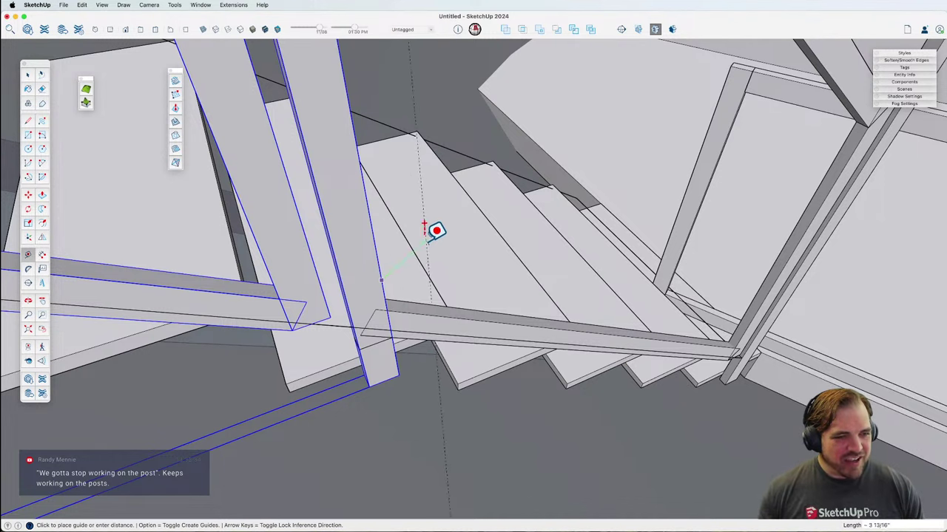
pyautogui.moveTo(507, 302); pyautogui.dragTo(452, 278, button='middle')
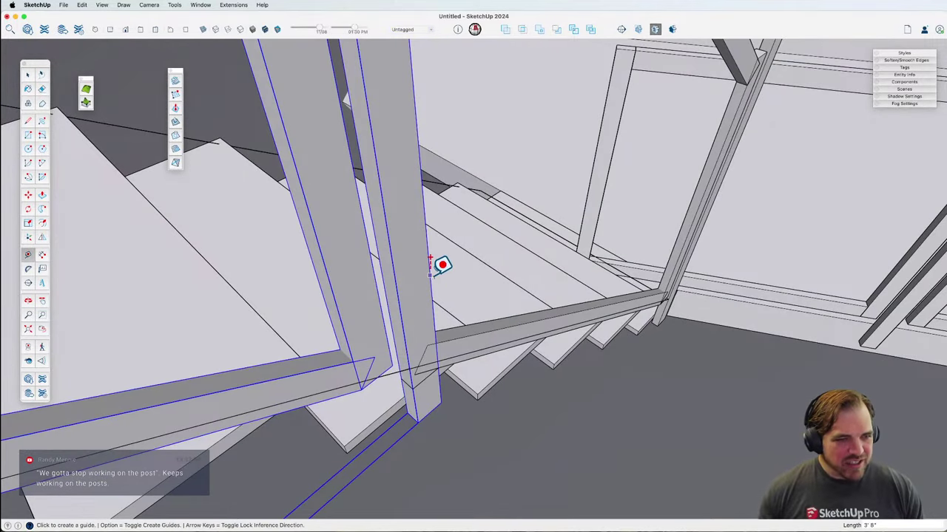
pyautogui.click(435, 258)
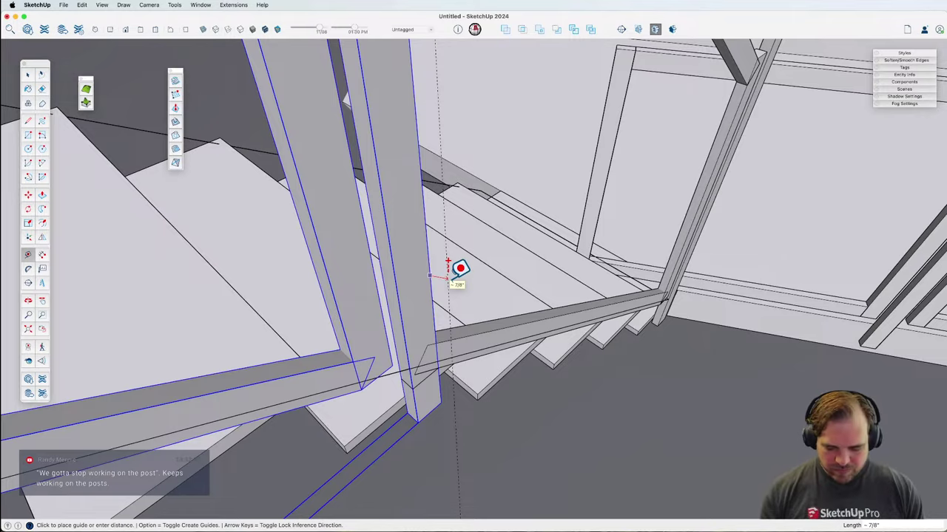
pyautogui.moveTo(444, 274); pyautogui.dragTo(312, 319, button='middle')
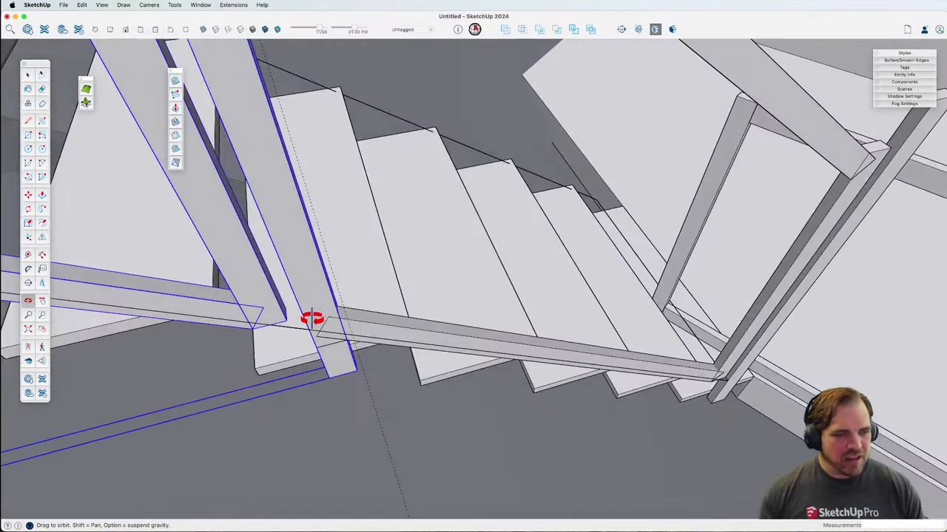
pyautogui.press('e')
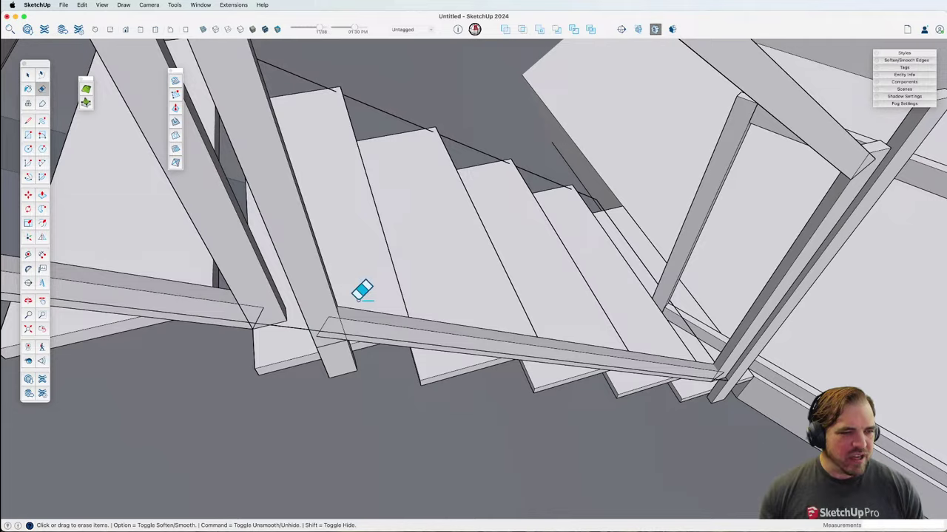
# Step: Try a guide 1" off the copied panel's post edge, and erase it
pyautogui.moveTo(361, 291); pyautogui.dragTo(281, 310, button='middle')
pyautogui.press('t')
pyautogui.click(307, 309)
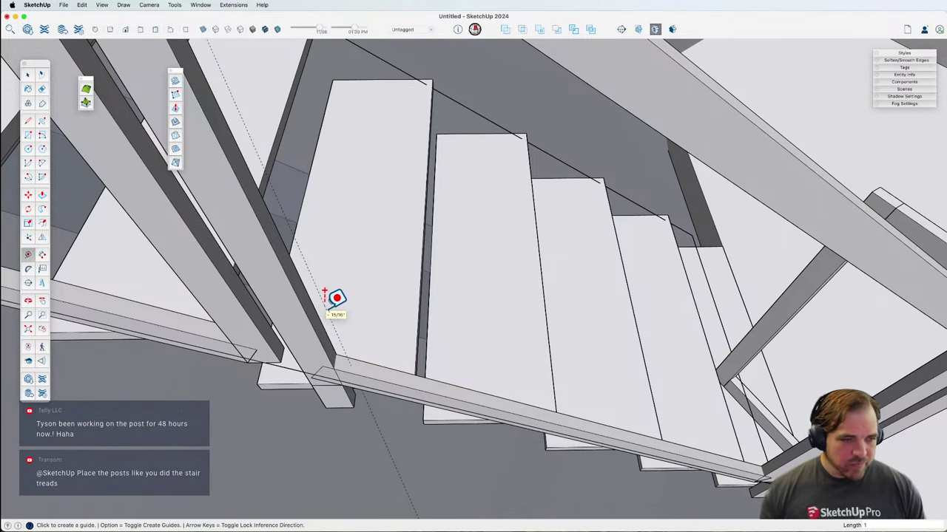
pyautogui.moveTo(334, 299)
pyautogui.mouseDown(button='middle')
pyautogui.moveTo(355, 321)
pyautogui.moveTo(510, 349)
pyautogui.moveTo(378, 333)
pyautogui.moveTo(374, 323)
pyautogui.mouseUp(button='middle')
pyautogui.press('e')
# Step: Place a guide 1" off the edge of the copied panel's post, at the lower panel's bottom rail
pyautogui.scroll(-3, 374, 324)
pyautogui.scroll(6, 440, 348)
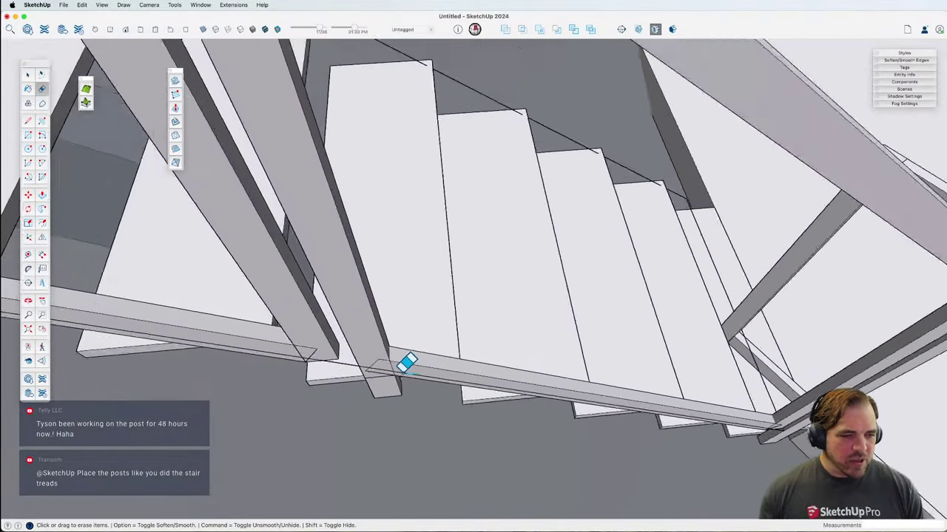
pyautogui.scroll(1, 399, 359)
pyautogui.press('t')
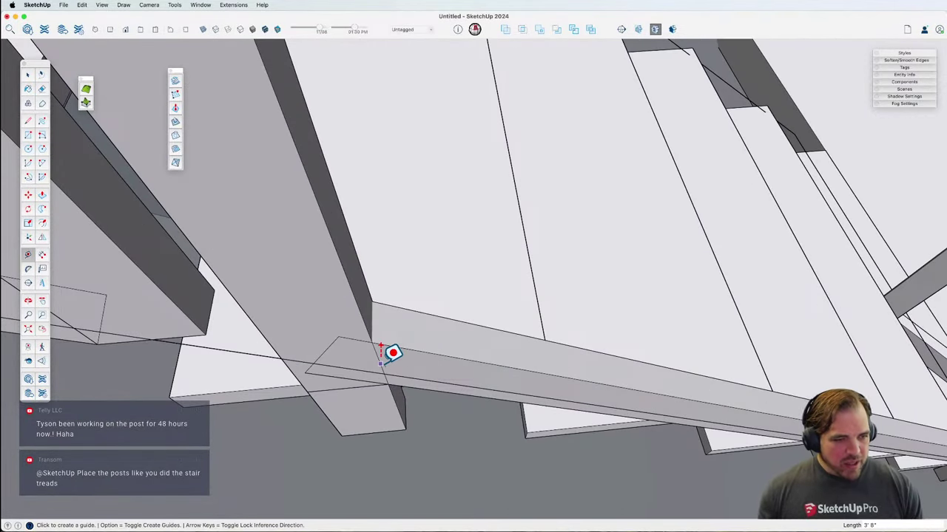
pyautogui.click(381, 348)
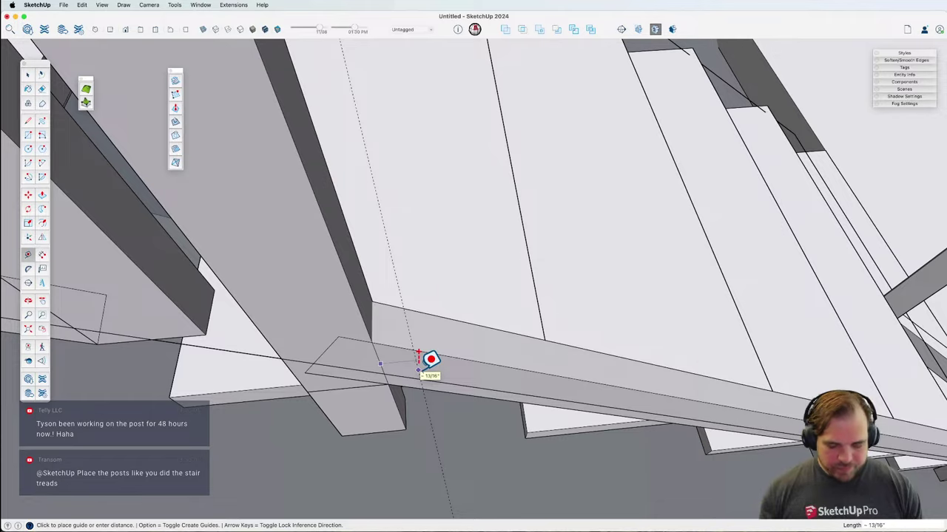
pyautogui.click(419, 355)
pyautogui.scroll(-5, 430, 359)
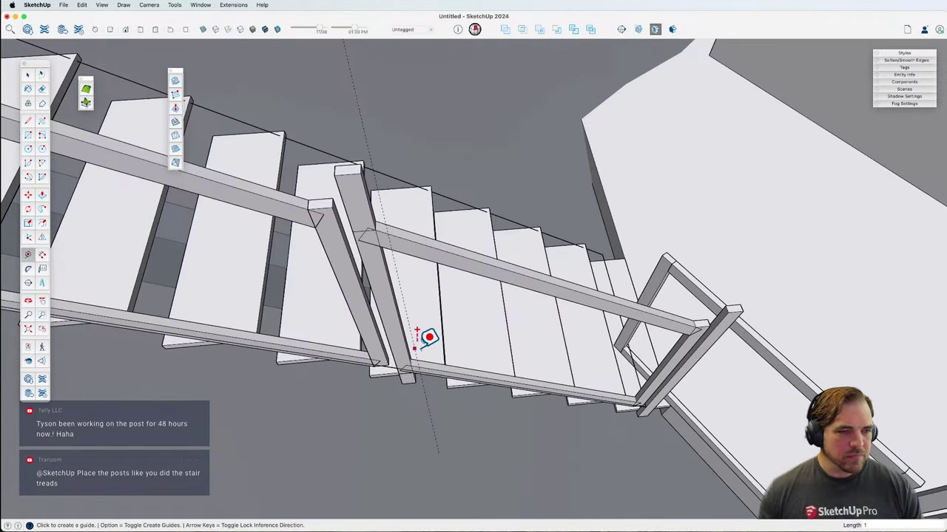
# Step: Open the lower stair panel and move its upper stile 3" away from the copied panel's post, onto the guide
pyautogui.moveTo(422, 334); pyautogui.dragTo(422, 306, button='middle')
pyautogui.doubleClick(430, 120)
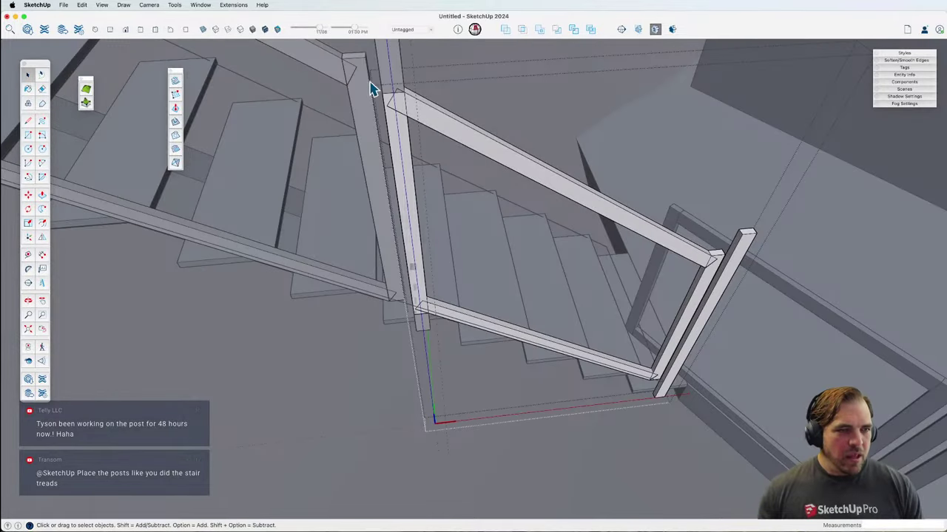
pyautogui.scroll(3, 416, 195)
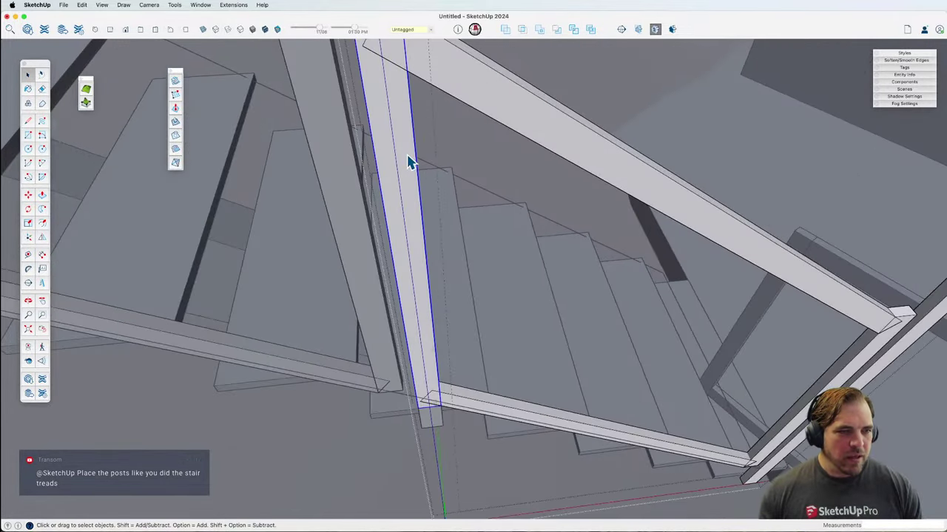
pyautogui.moveTo(412, 163)
pyautogui.mouseDown(button='middle')
pyautogui.moveTo(434, 274)
pyautogui.moveTo(491, 162)
pyautogui.moveTo(412, 205)
pyautogui.moveTo(446, 259)
pyautogui.moveTo(478, 219)
pyautogui.moveTo(399, 148)
pyautogui.moveTo(404, 170)
pyautogui.mouseUp(button='middle')
pyautogui.press('m')
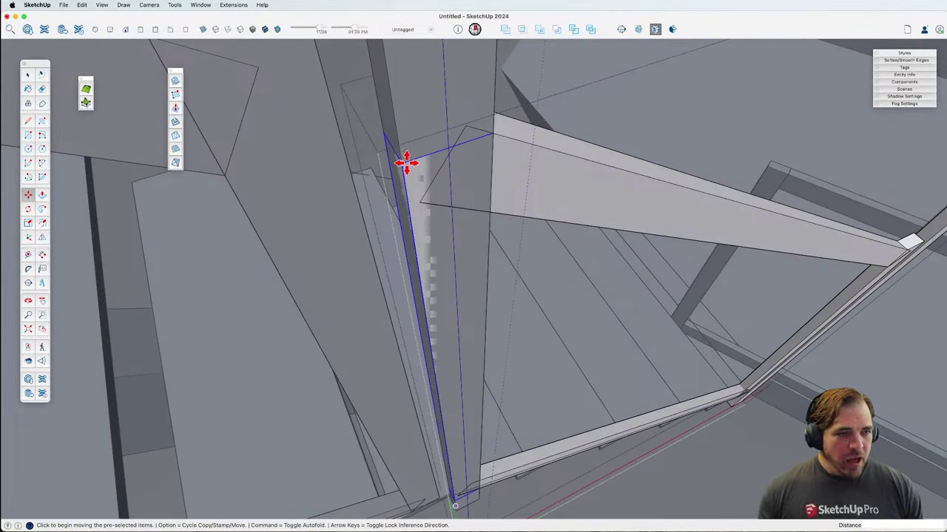
pyautogui.click(402, 164)
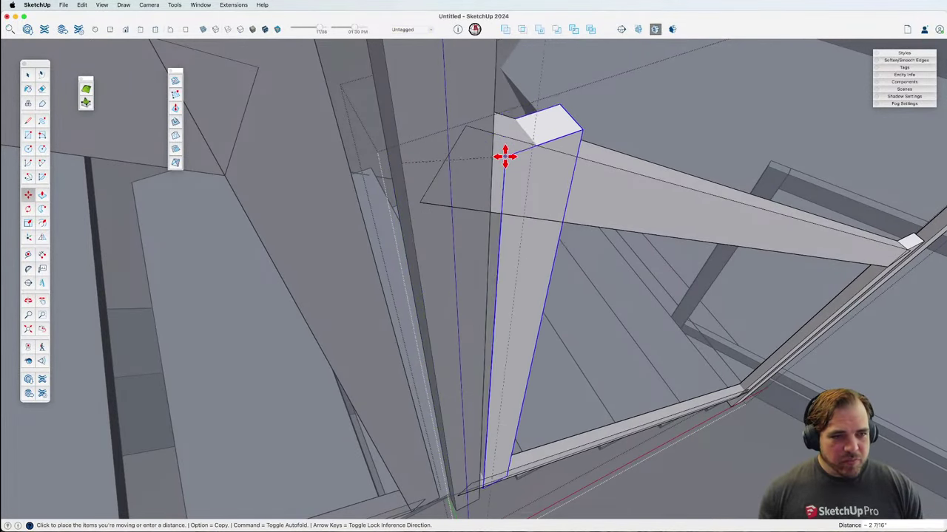
pyautogui.click(533, 131)
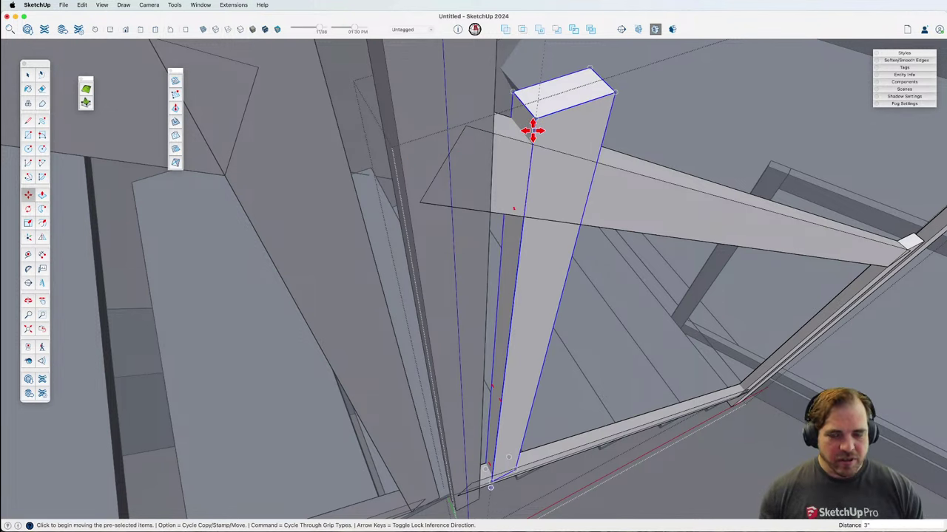
# Step: Shorten the upper end of the lower panel's top rail about 3 5/8" so it ends within the moved stile
pyautogui.scroll(-5, 524, 159)
pyautogui.press('space')
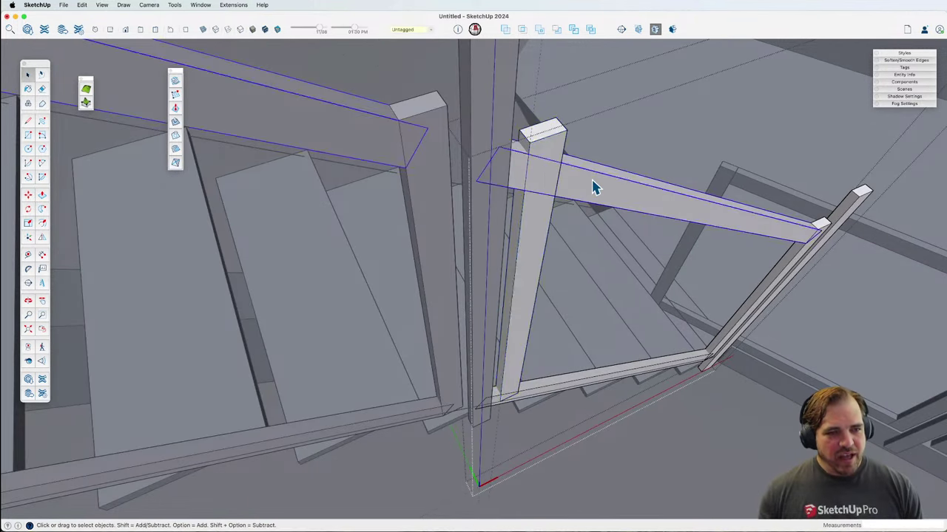
pyautogui.press('p')
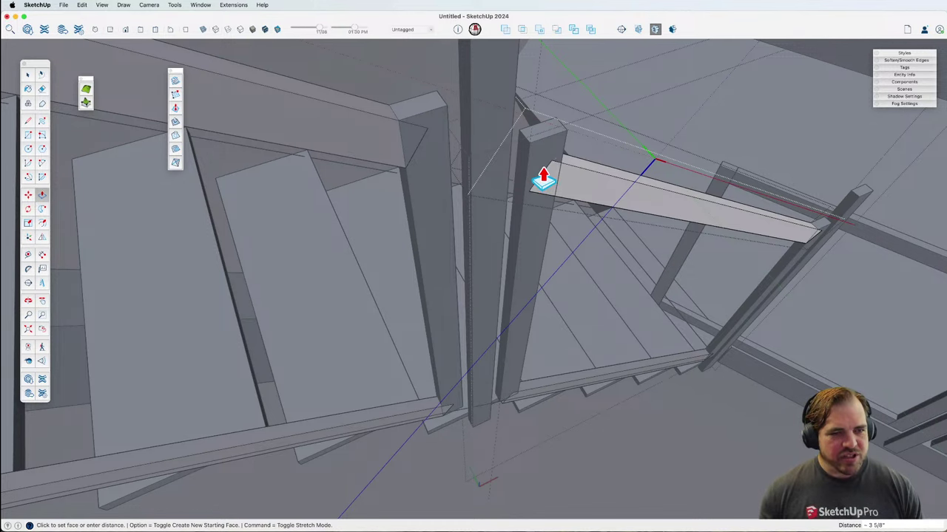
pyautogui.press('space')
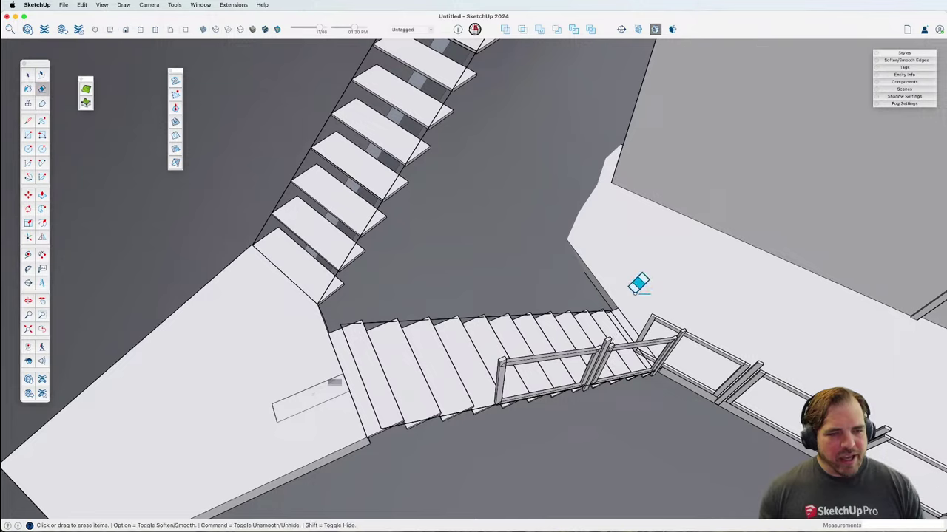
# Step: Copy the upper stair panel up the stairs, using the distance between the bases of the two existing panels' posts
pyautogui.moveTo(634, 278); pyautogui.dragTo(396, 164, button='middle')
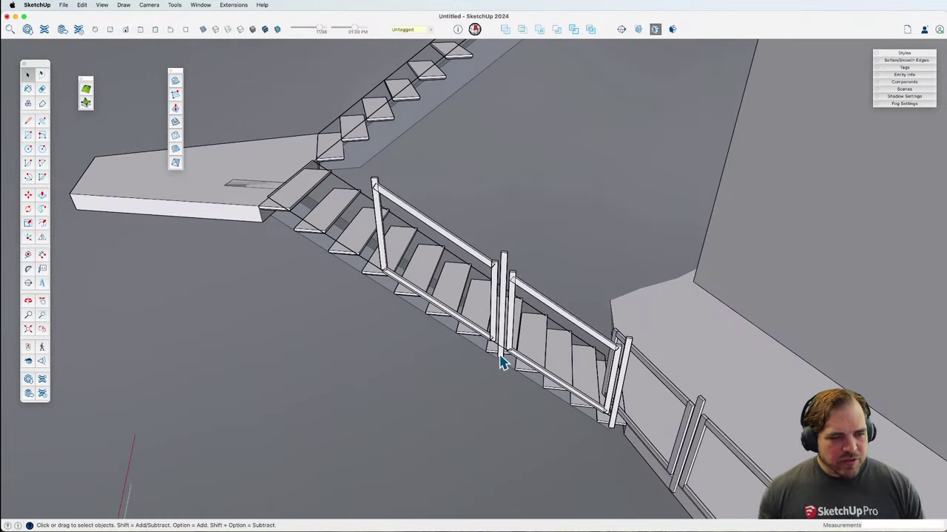
pyautogui.click(501, 361)
pyautogui.scroll(3, 616, 432)
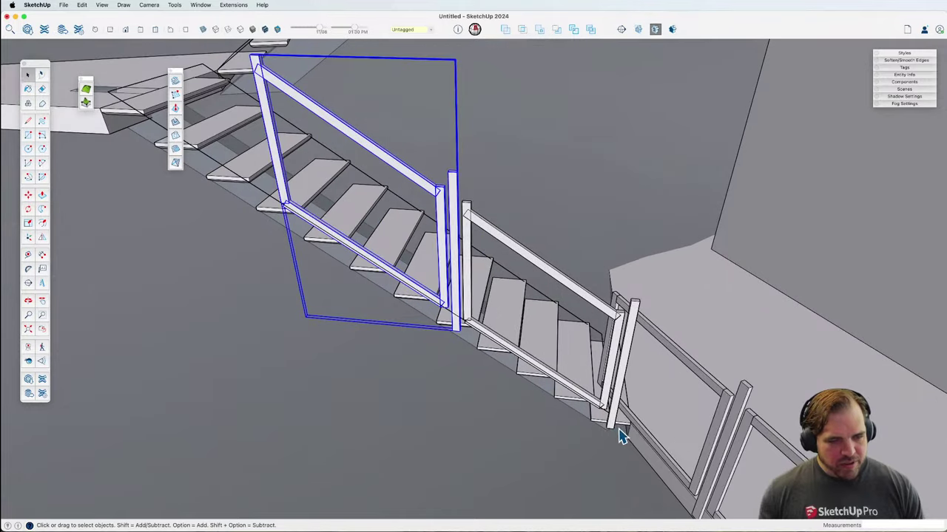
pyautogui.press('m')
pyautogui.click(614, 433)
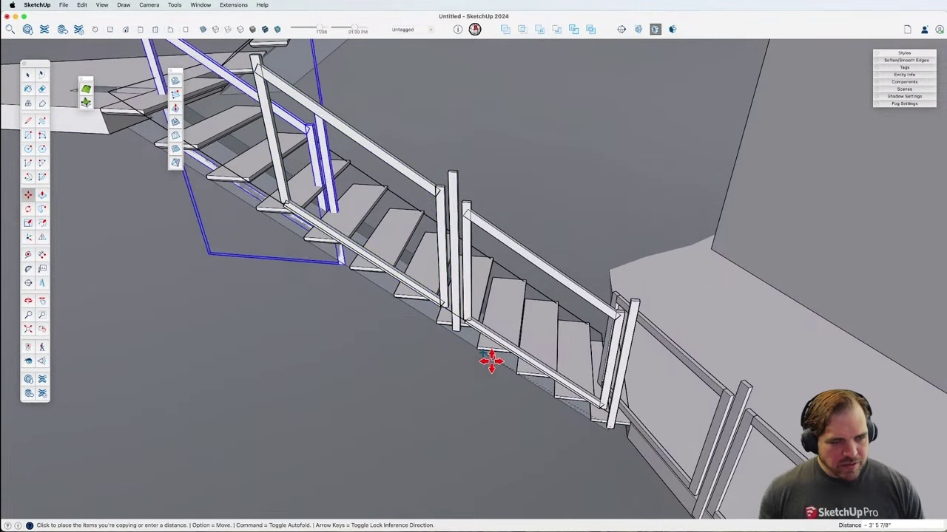
pyautogui.click(458, 335)
pyautogui.press('space')
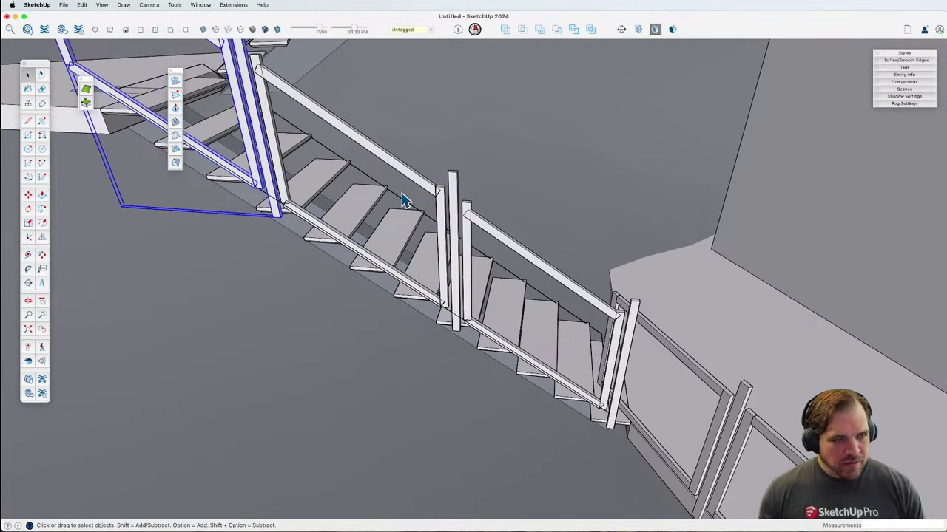
pyautogui.click(403, 175)
pyautogui.press('Delete')
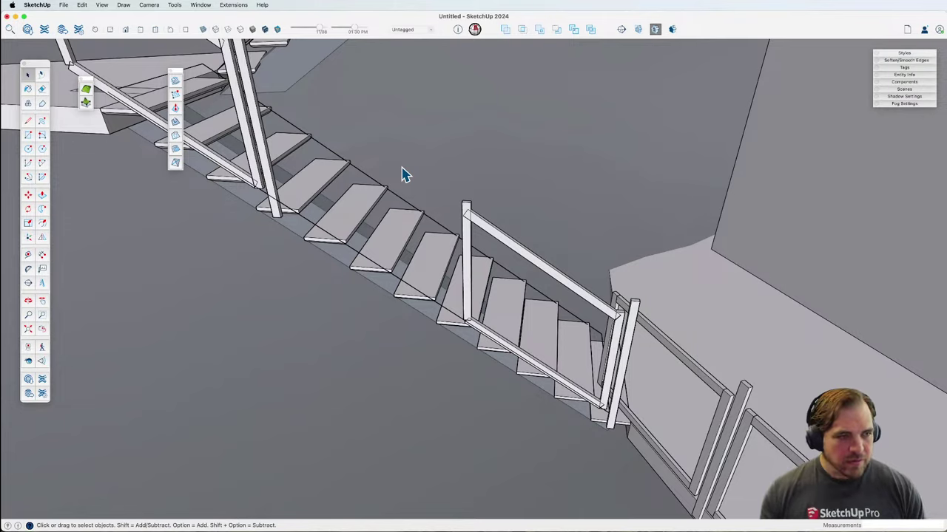
pyautogui.press('super+z')
# Step: Select all three stair railing panels and examine how their posts, stiles and rails meet along the stairs
pyautogui.moveTo(454, 293); pyautogui.dragTo(565, 307, button='middle')
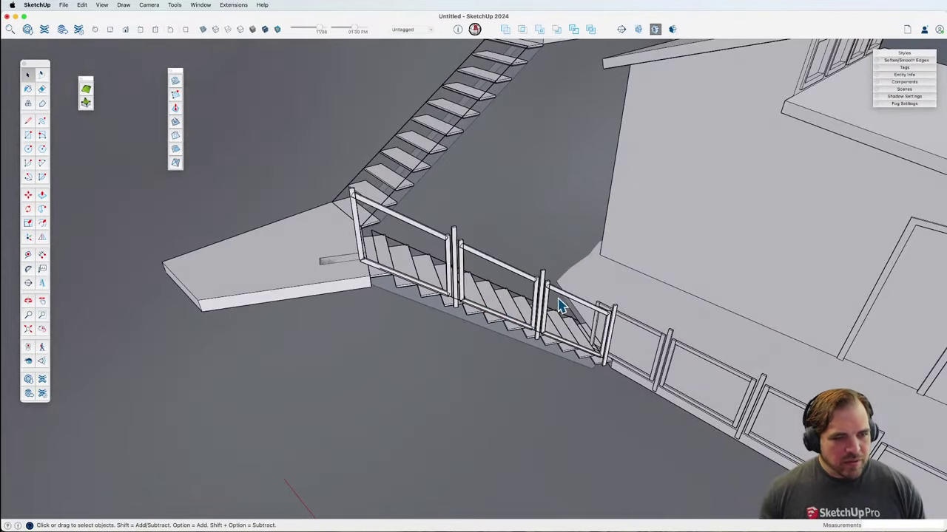
pyautogui.click(560, 296)
pyautogui.moveTo(477, 274); pyautogui.dragTo(418, 275, button='middle')
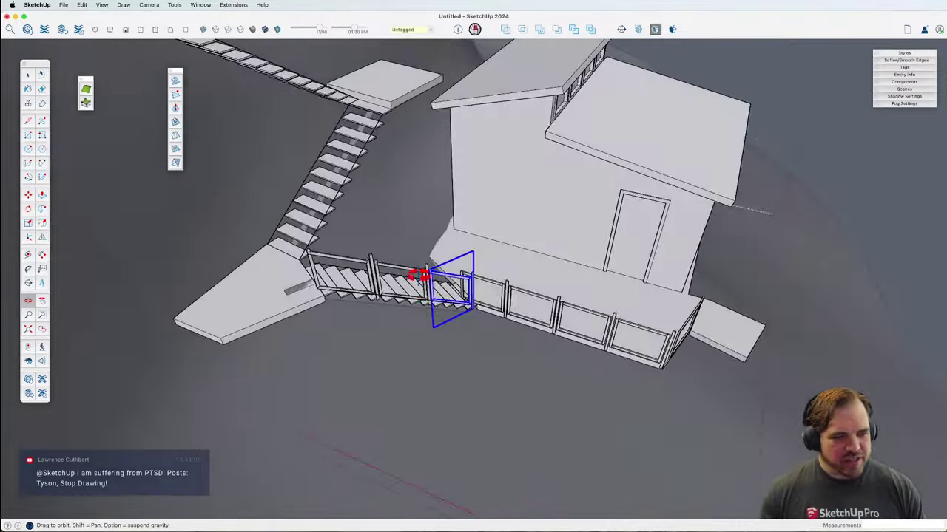
pyautogui.scroll(5, 418, 275)
pyautogui.keyDown('shift'); pyautogui.click(406, 287); pyautogui.keyUp('shift')
pyautogui.keyDown('alt'); pyautogui.click(283, 271); pyautogui.keyUp('alt')
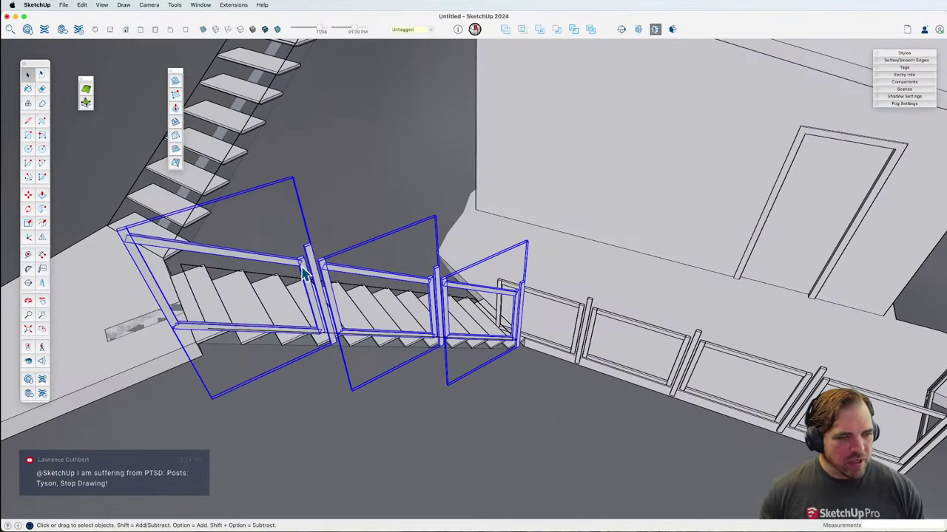
pyautogui.moveTo(305, 275); pyautogui.dragTo(508, 331, button='middle')
pyautogui.scroll(5, 520, 275)
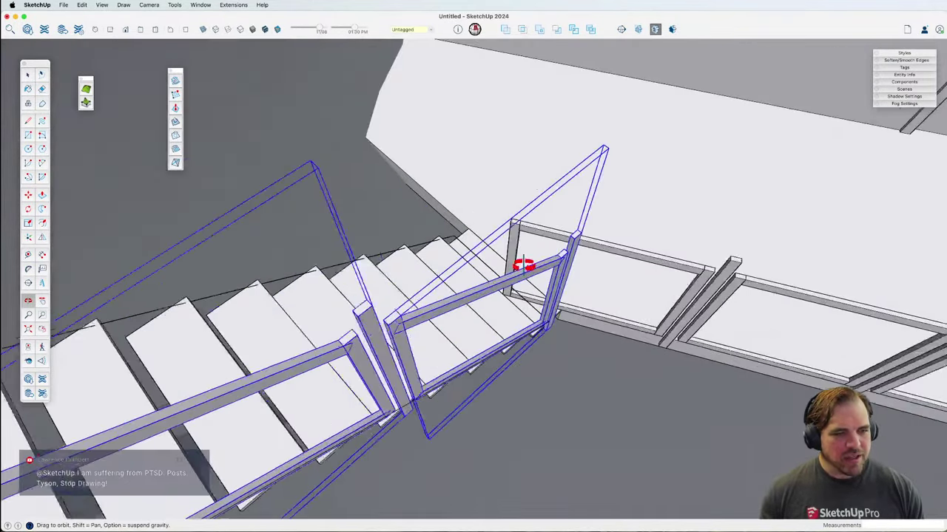
pyautogui.moveTo(524, 266); pyautogui.dragTo(550, 310, button='middle')
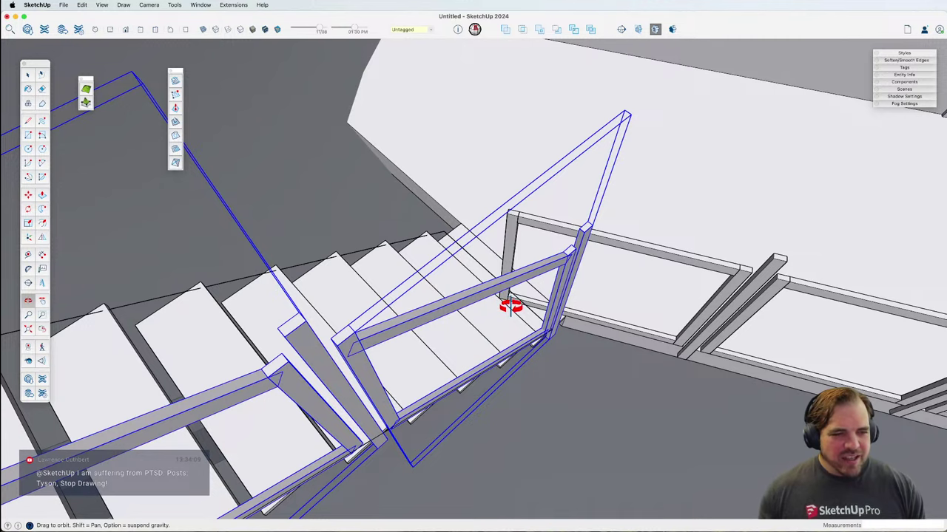
pyautogui.moveTo(507, 298); pyautogui.dragTo(444, 202, button='middle')
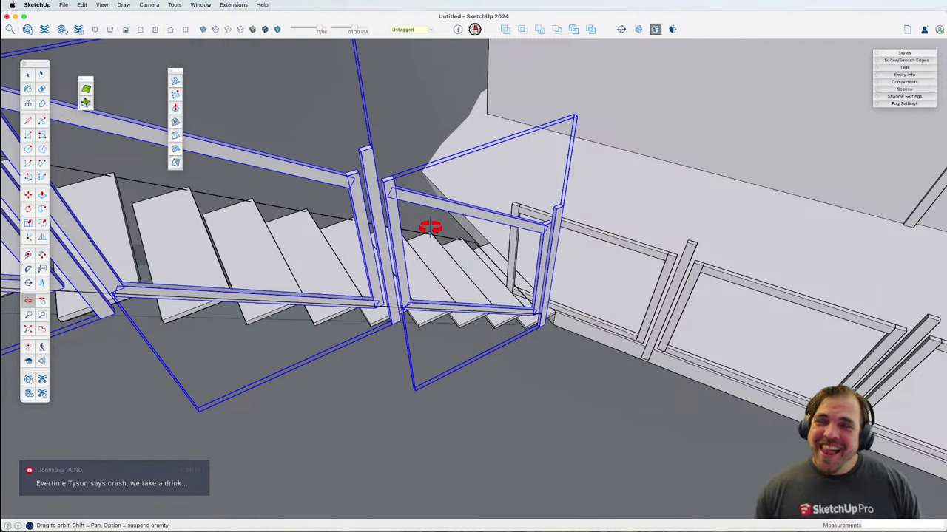
# Step: Open the lowest stair panel's top rail and draw a cut line across its upper end along the stile's edge
pyautogui.press('space')
pyautogui.click(414, 203)
pyautogui.doubleClick(397, 197)
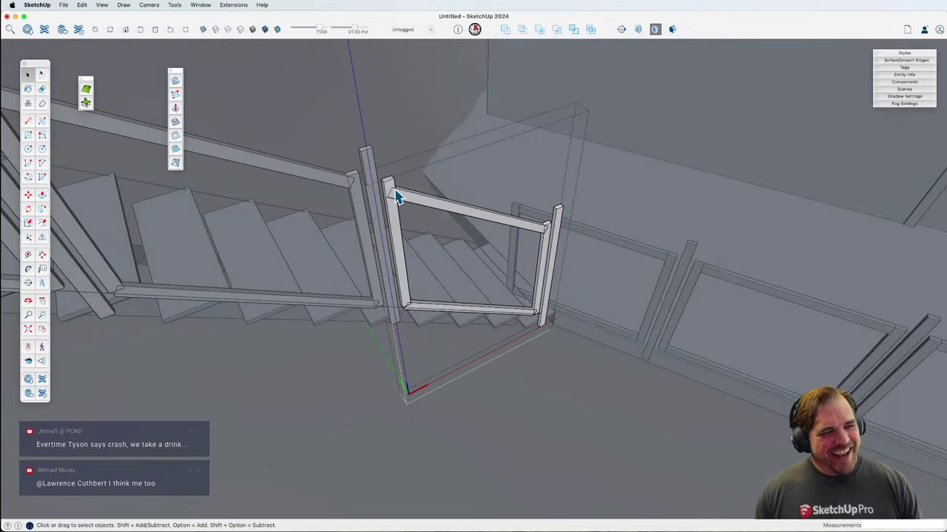
pyautogui.scroll(3, 400, 204)
pyautogui.scroll(2, 400, 204)
pyautogui.doubleClick(400, 203)
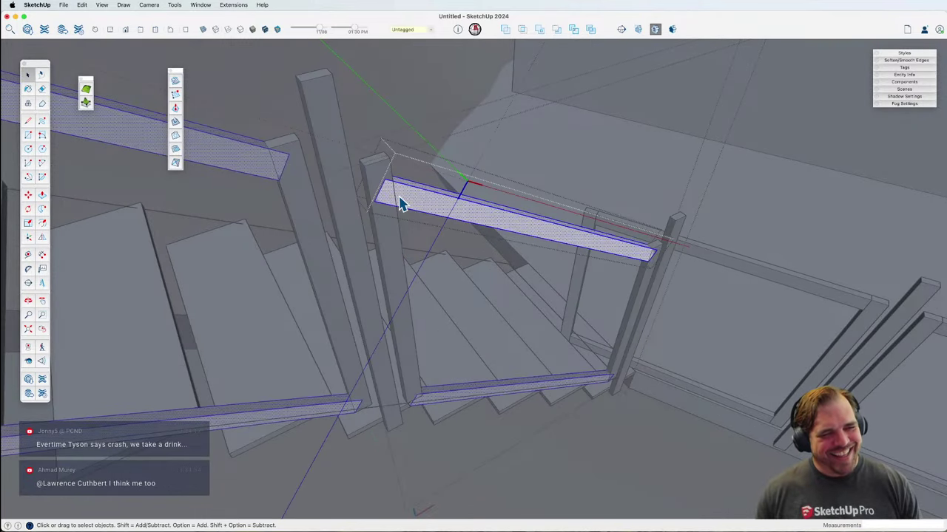
pyautogui.press('l')
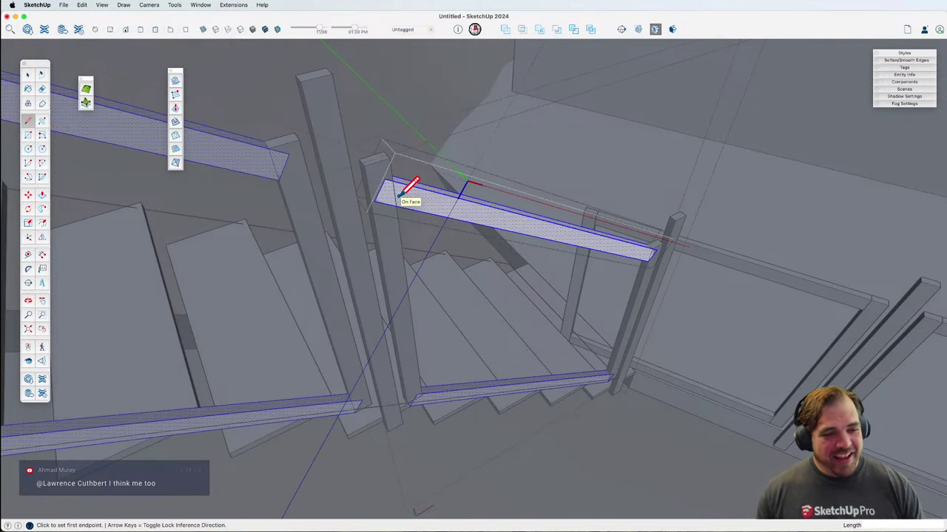
pyautogui.click(397, 205)
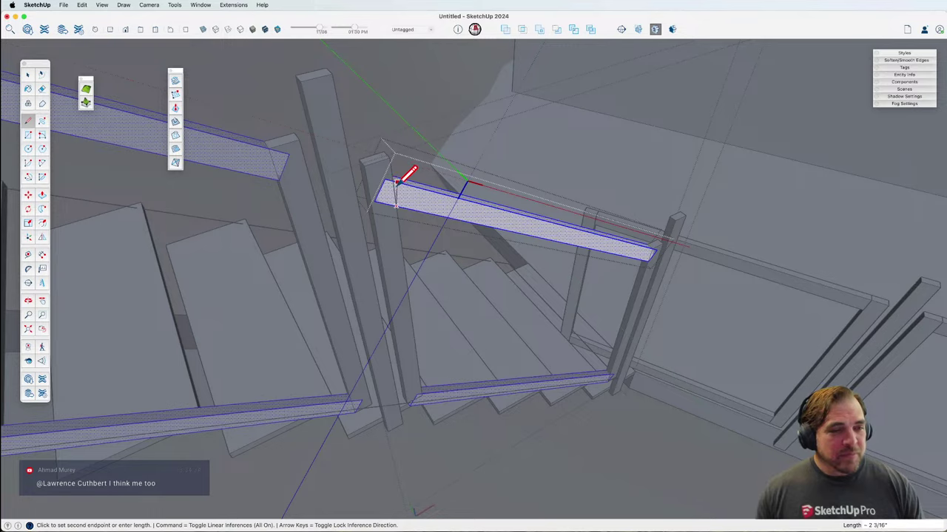
pyautogui.scroll(2, 398, 183)
pyautogui.click(386, 156)
# Step: Push away the piece of the top rail beyond the cut line so the rail ends flush against the stile
pyautogui.press('p')
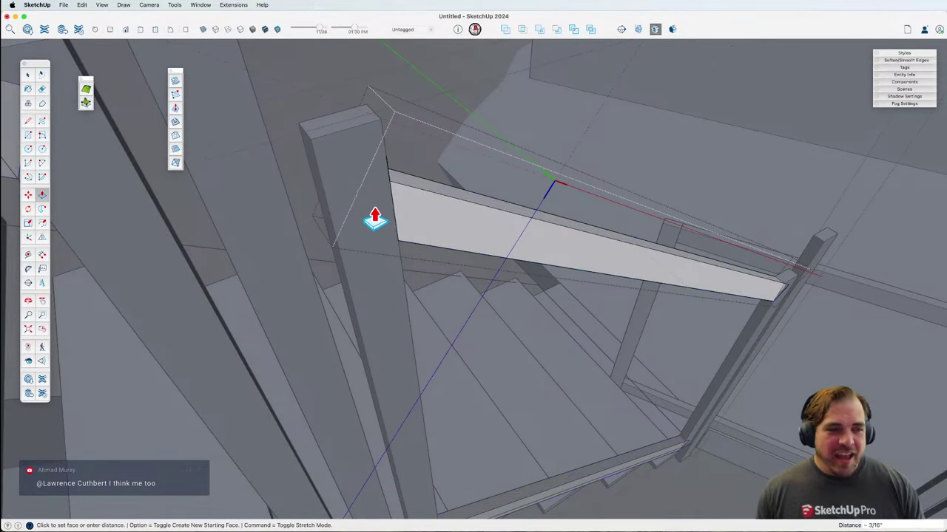
pyautogui.press('e')
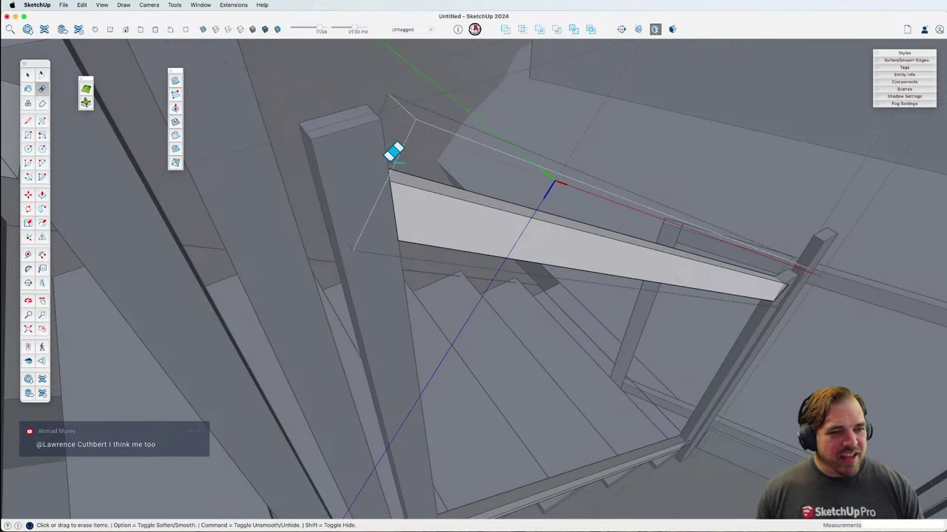
pyautogui.moveTo(392, 153); pyautogui.dragTo(411, 184, button='middle')
pyautogui.press('space')
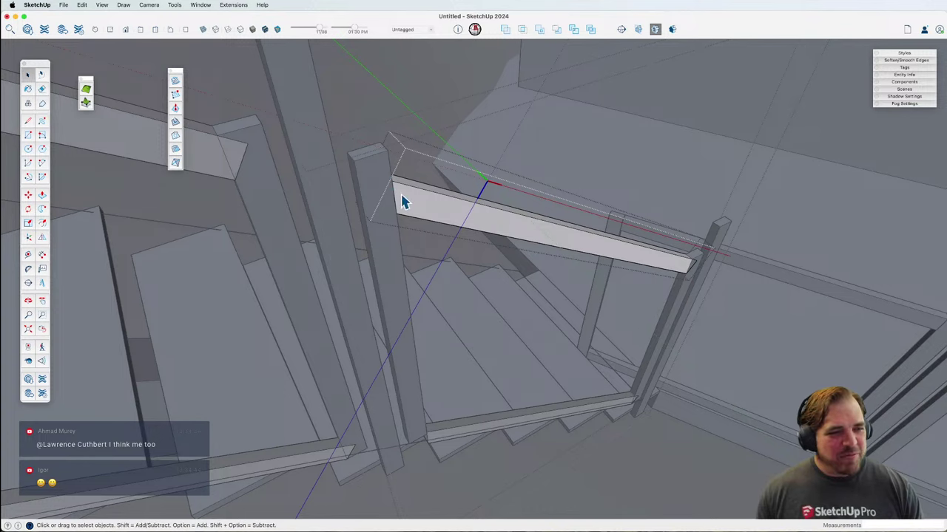
# Step: Extend the bottom face of the lowest panel's upper stile down about 2 1/16" to the bottom rail's corner
pyautogui.moveTo(399, 229); pyautogui.dragTo(454, 152, button='middle')
pyautogui.scroll(5, 454, 151)
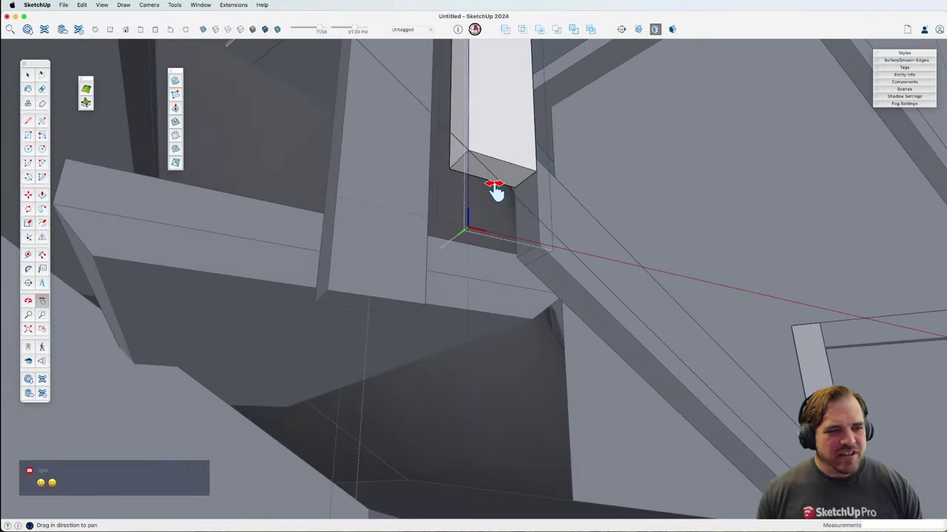
pyautogui.press('p')
pyautogui.click(507, 194)
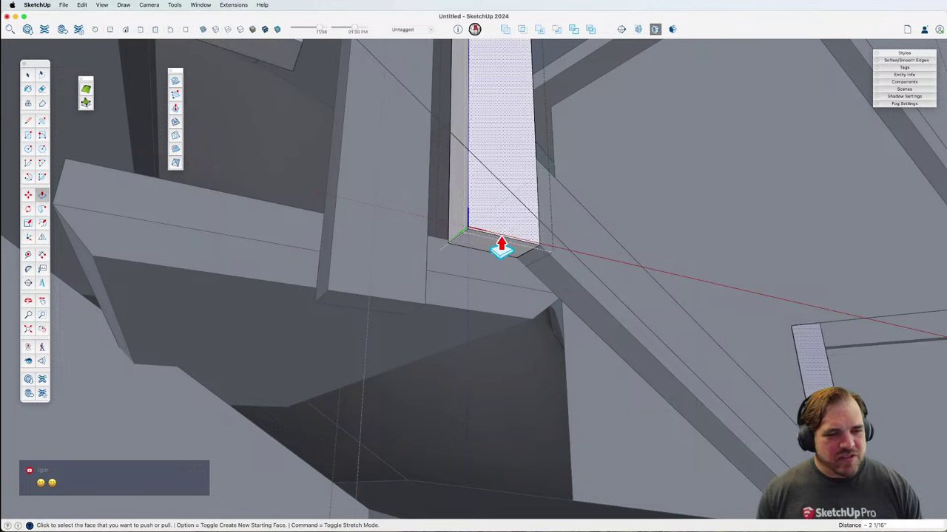
# Step: Move the outer bottom edge of the stile up about 1 3/8" so its end follows the bottom rail's slope
pyautogui.press('space')
pyautogui.press('m')
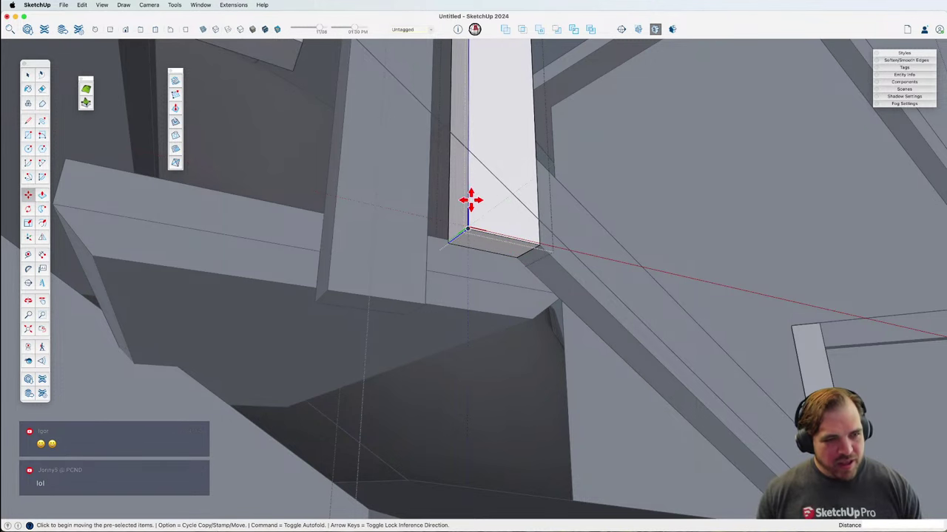
pyautogui.click(469, 229)
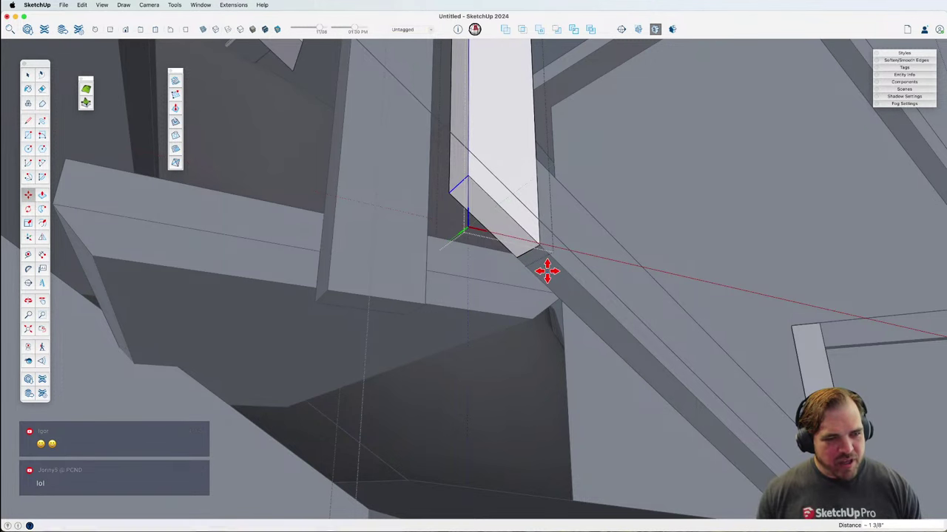
pyautogui.scroll(-4, 547, 270)
pyautogui.moveTo(483, 127); pyautogui.dragTo(466, 279, button='middle')
pyautogui.scroll(10, 466, 279)
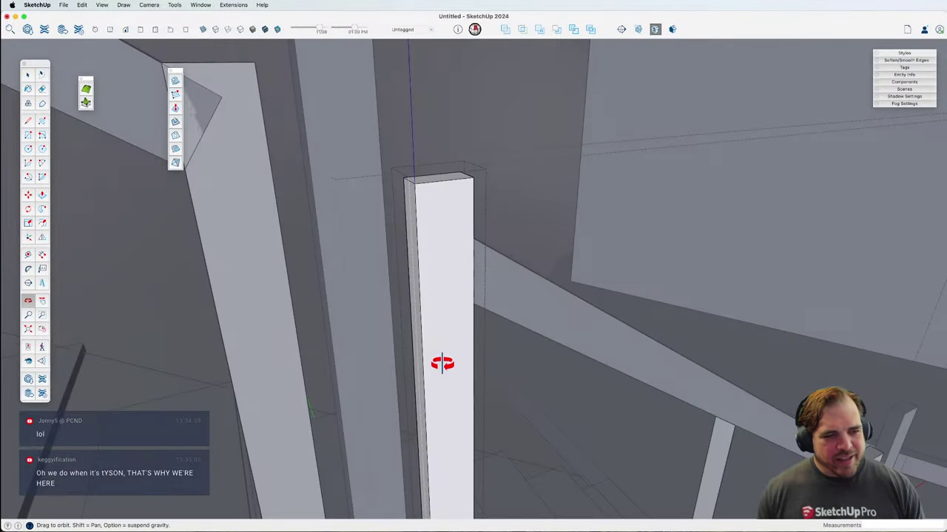
# Step: Lower the upper stile's top to the top rail and raise its outer top edge about 1 3/8" to follow the rail's slope
pyautogui.moveTo(443, 363); pyautogui.dragTo(434, 219, button='middle')
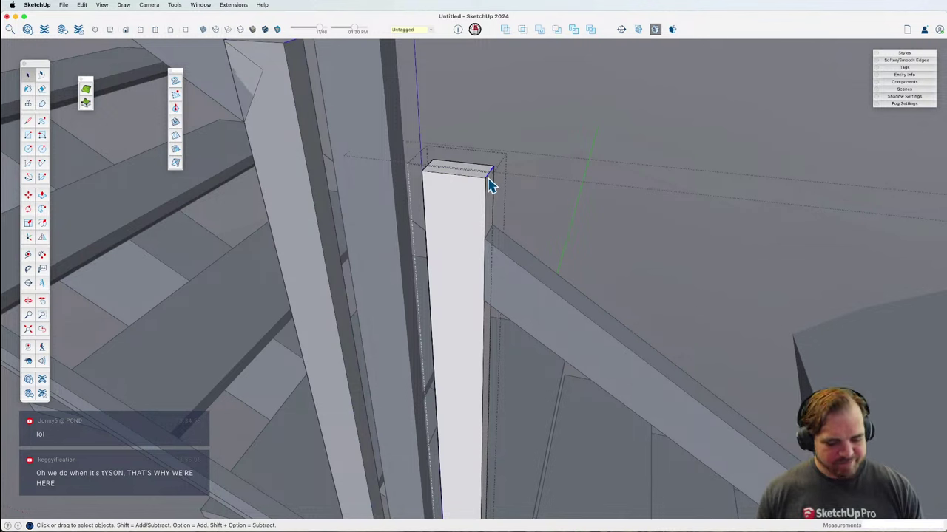
pyautogui.moveTo(492, 187); pyautogui.dragTo(474, 249, button='middle')
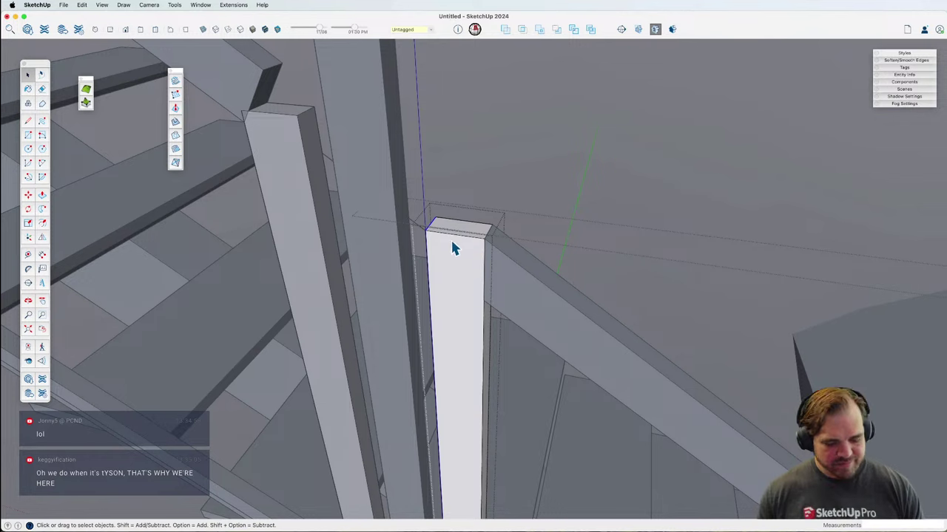
pyautogui.press('m')
pyautogui.click(428, 232)
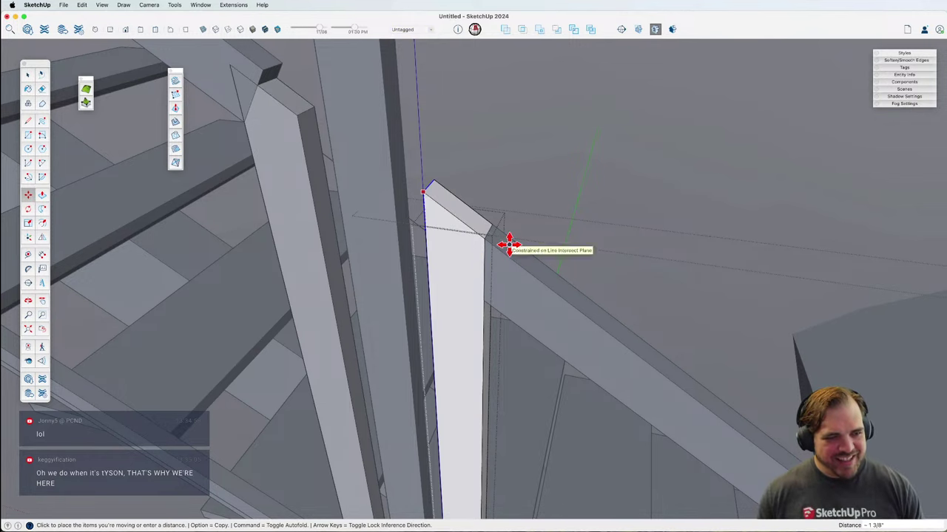
pyautogui.click(507, 247)
pyautogui.scroll(-6, 507, 244)
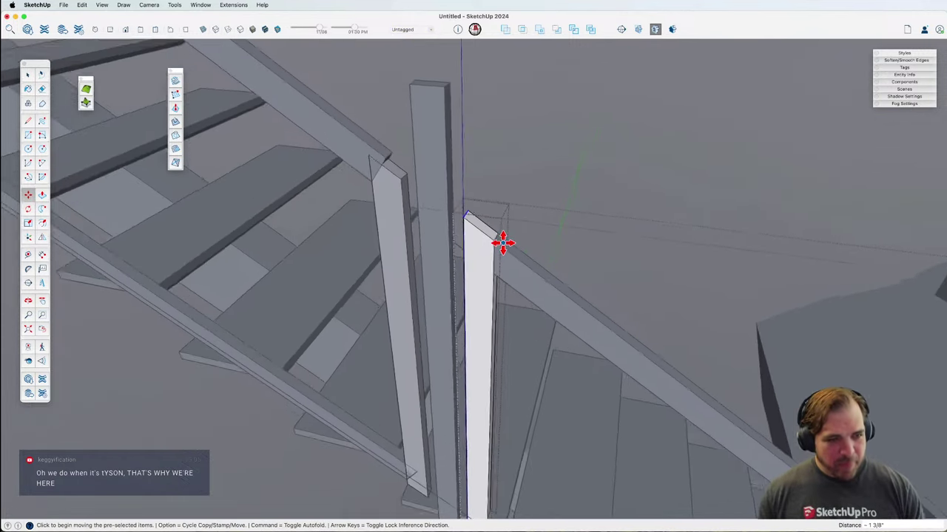
# Step: Open the lower stile of the stair panel and lower its top face about 2 5/16" to beneath the top rail's end
pyautogui.keyDown('shift'); pyautogui.moveTo(502, 243); pyautogui.dragTo(489, 230, button='middle'); pyautogui.keyUp('shift')
pyautogui.scroll(8, 489, 229)
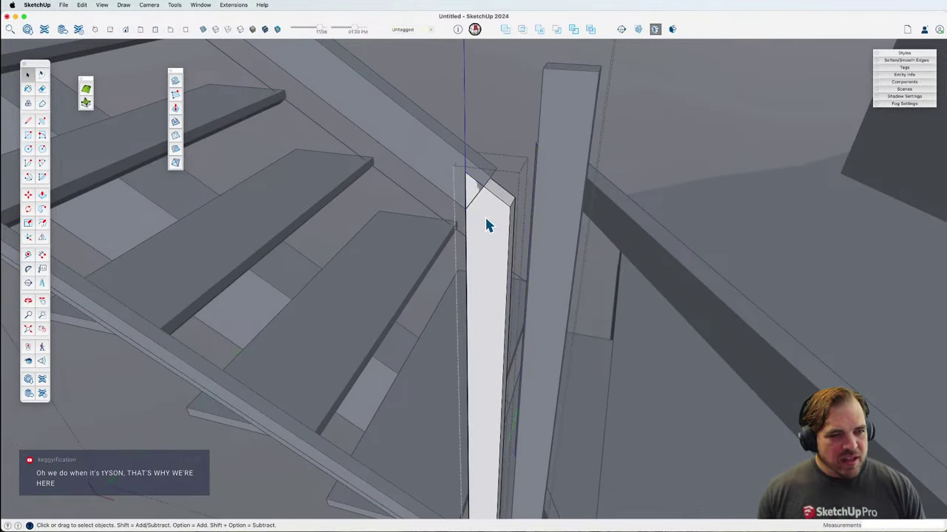
pyautogui.doubleClick(484, 215)
pyautogui.click(500, 194)
pyautogui.moveTo(501, 195); pyautogui.dragTo(501, 208, button='middle')
pyautogui.scroll(2, 503, 222)
pyautogui.press('m')
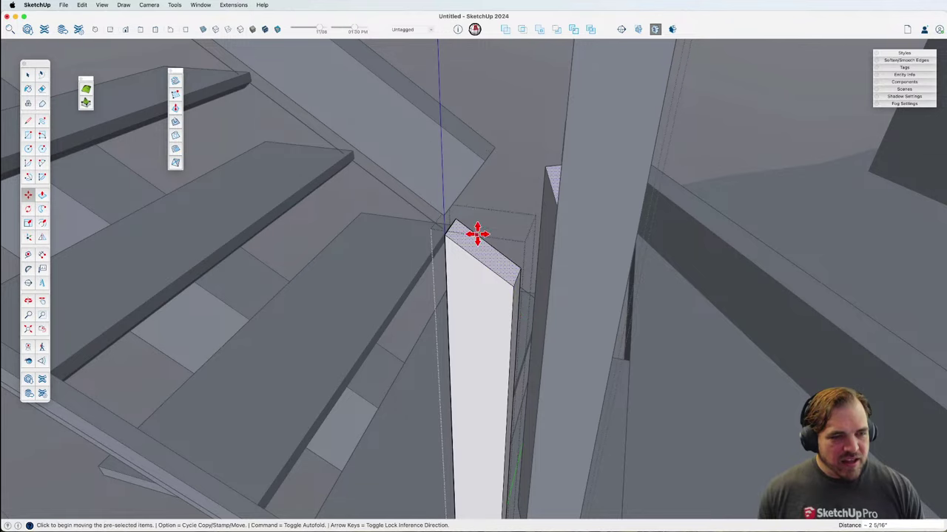
pyautogui.moveTo(478, 232); pyautogui.dragTo(477, 182, button='middle')
# Step: Open the top rail and extend its lower end face to the lower stile's outer top corner
pyautogui.press('p')
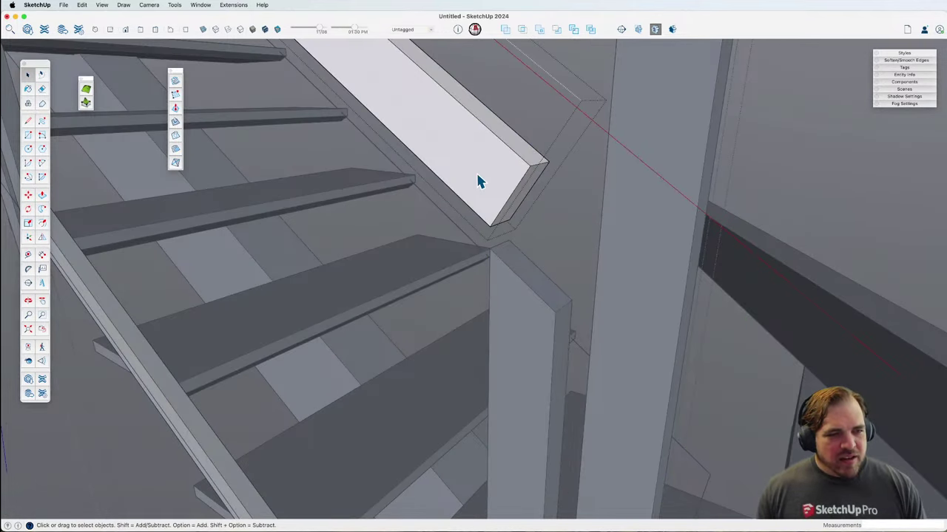
pyautogui.click(511, 211)
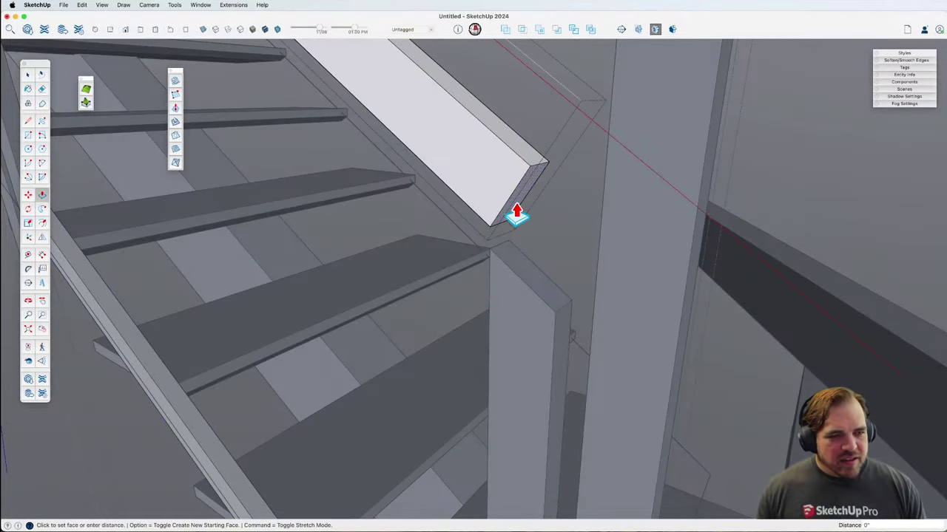
pyautogui.click(563, 316)
# Step: Draw a vertical cut line about 3" long across the rail's lower end at the stile's outer edge and remove the piece beyond it
pyautogui.press('l')
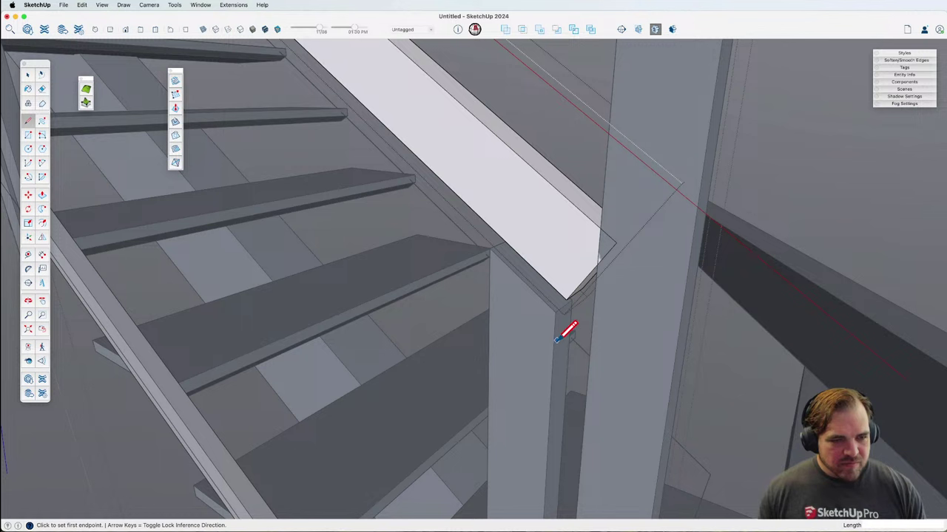
pyautogui.click(554, 341)
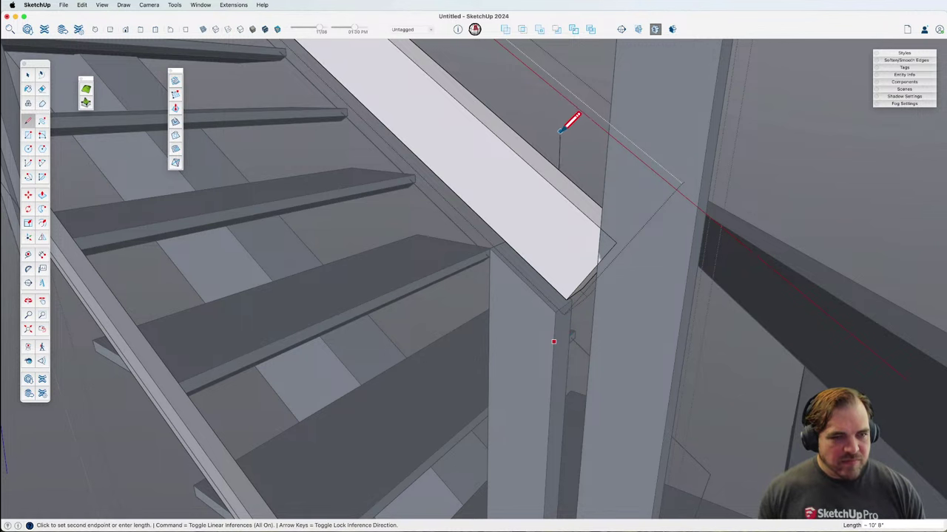
pyautogui.press('Escape')
pyautogui.moveTo(556, 170); pyautogui.dragTo(500, 186, button='middle')
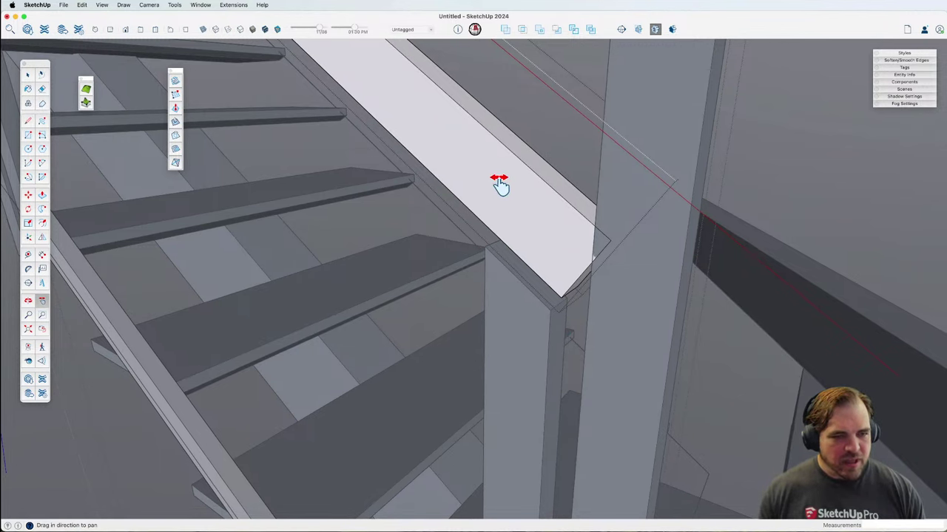
pyautogui.click(550, 310)
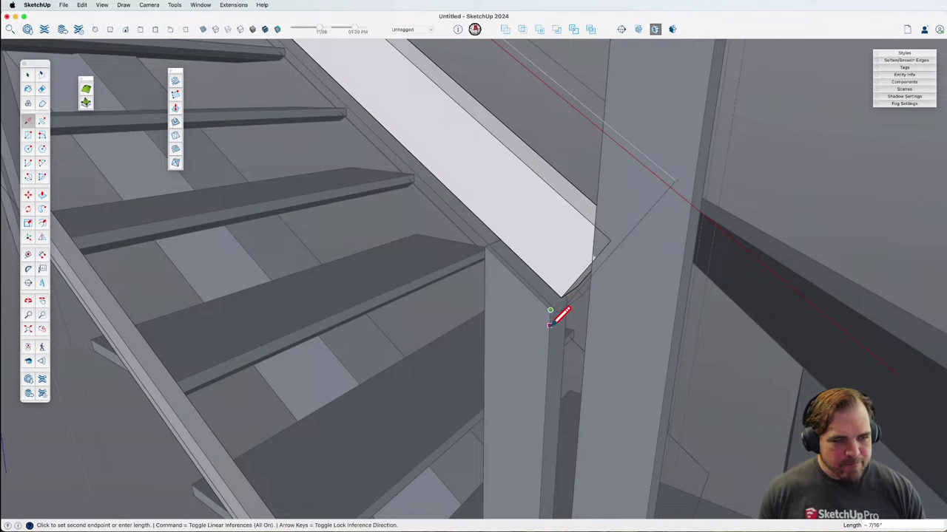
pyautogui.click(557, 185)
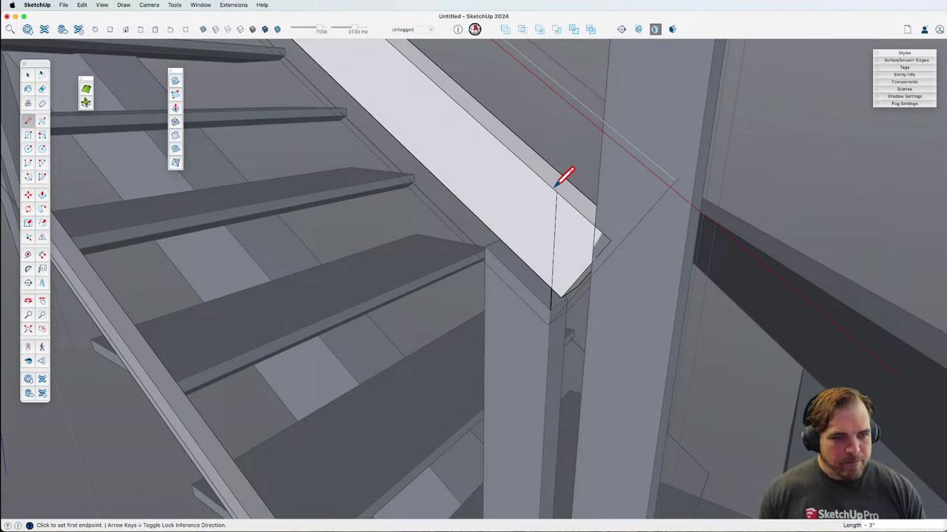
pyautogui.press('e')
pyautogui.click(584, 225)
# Step: Move the lower stile's top face up about 9/16" to meet the bottom corner of the trimmed top rail
pyautogui.press('space')
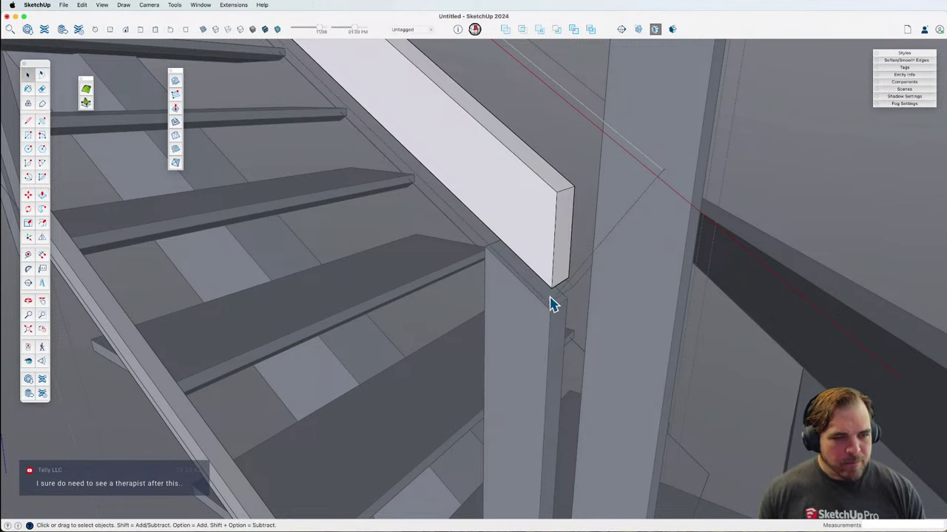
pyautogui.click(547, 306)
pyautogui.click(533, 312)
pyautogui.doubleClick(540, 292)
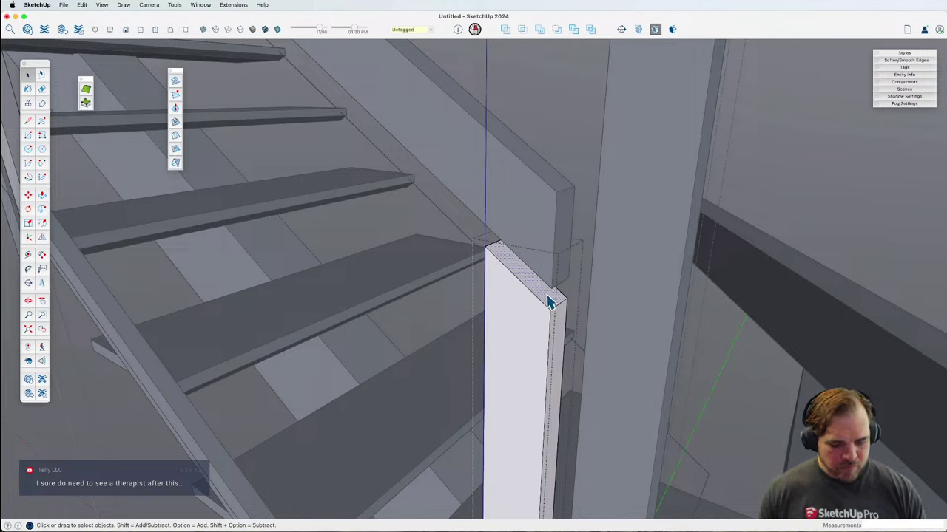
pyautogui.scroll(1, 547, 303)
pyautogui.press('m')
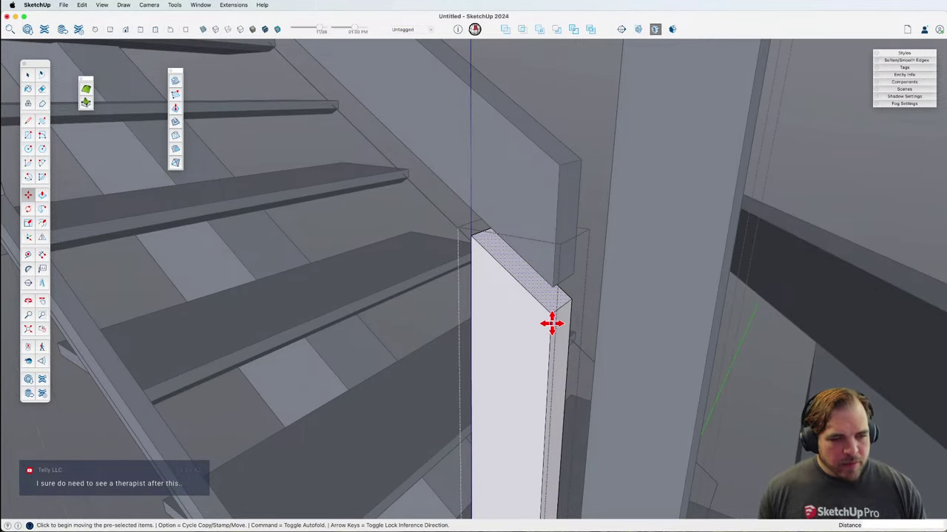
pyautogui.click(552, 313)
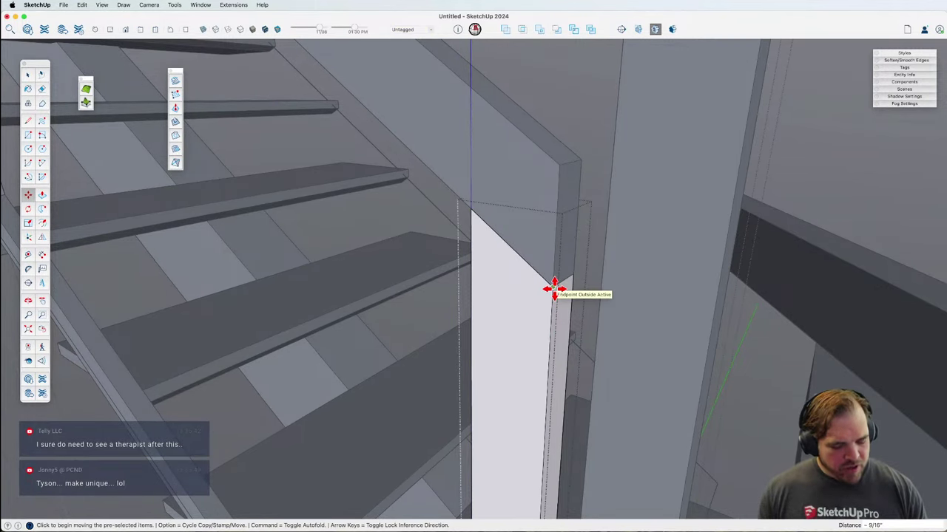
pyautogui.scroll(-8, 555, 289)
pyautogui.moveTo(522, 322); pyautogui.dragTo(623, 316, button='middle')
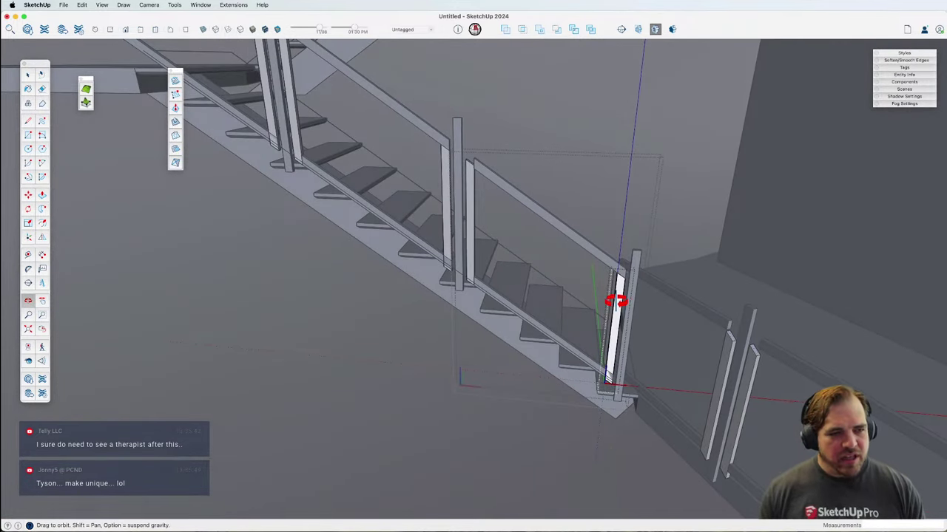
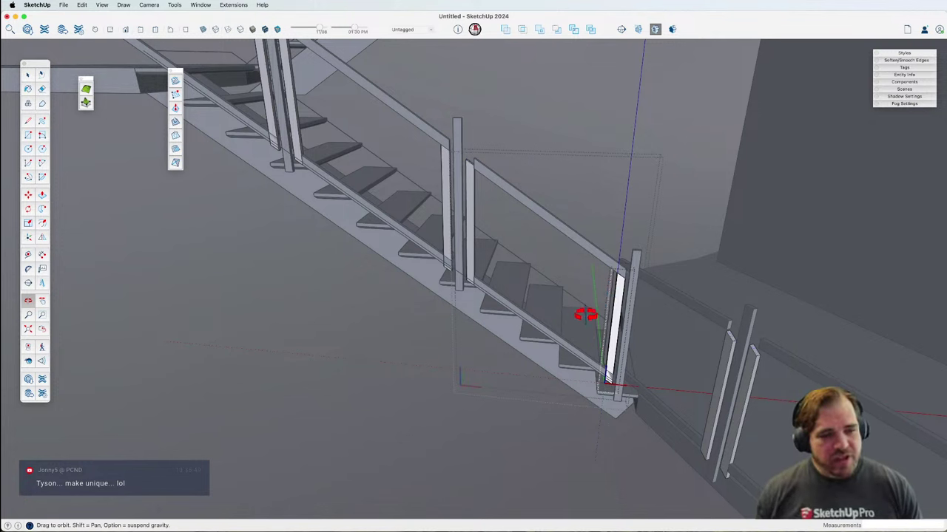
# Step: Try deleting the lowest panel's lower stile, and undo back to before the top rail's lower end was extended
pyautogui.press('space')
pyautogui.click(495, 224)
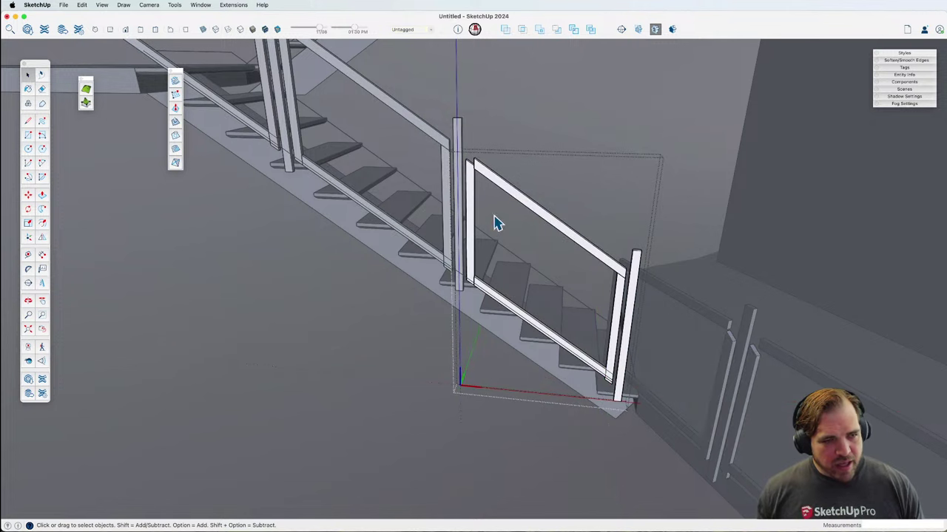
pyautogui.click(622, 326)
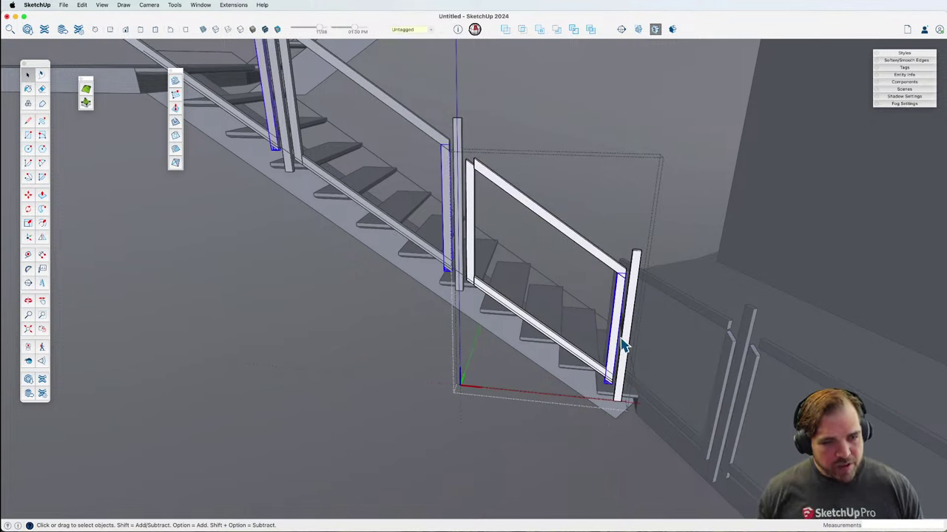
pyautogui.press('Delete')
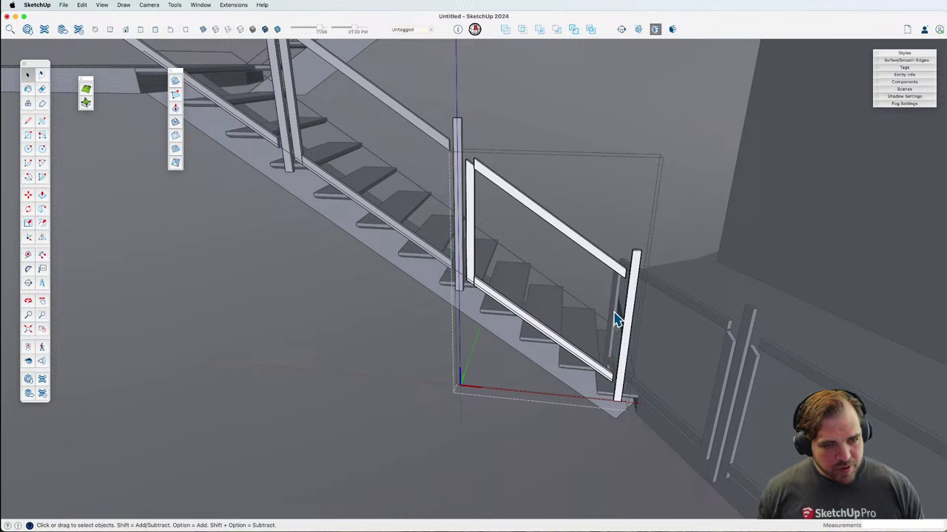
pyautogui.doubleClick(584, 278)
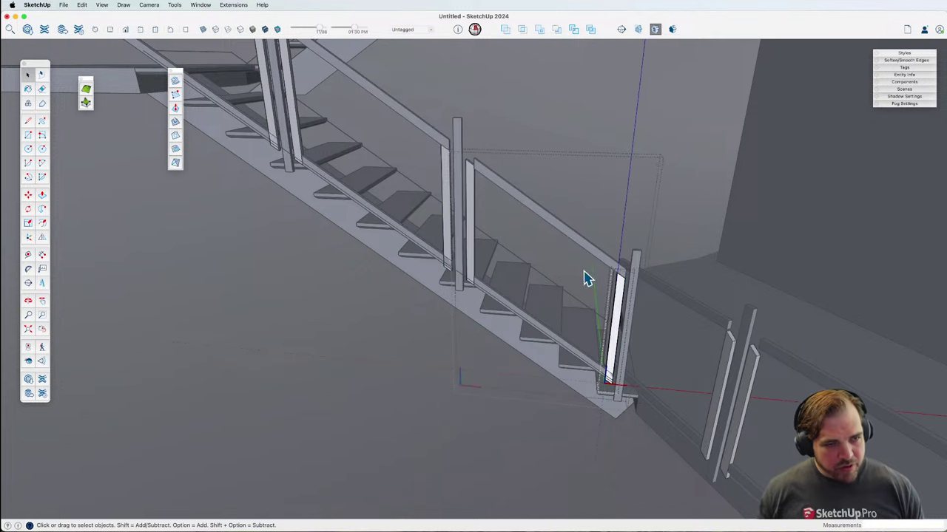
pyautogui.doubleClick(481, 174)
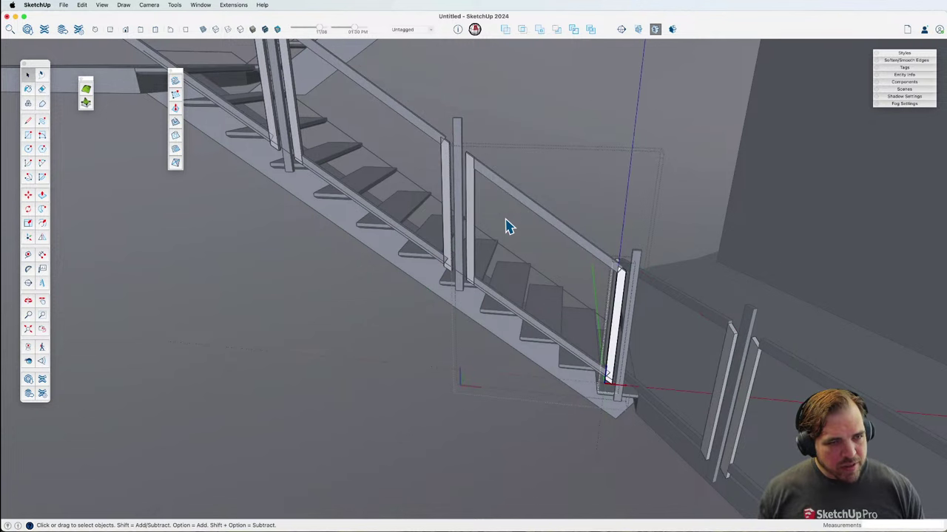
pyautogui.click(684, 272)
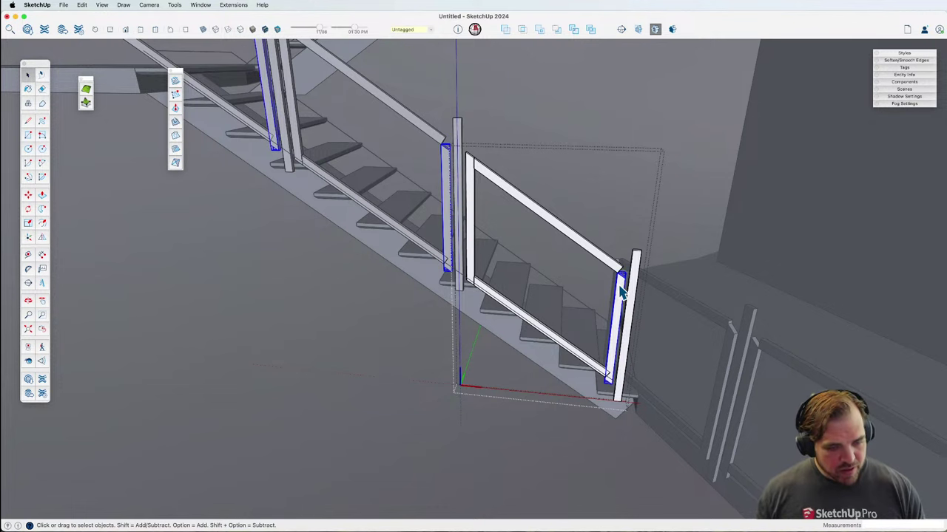
# Step: Open the lower stile and move its top face up about 2 7/16" to the top rail's upper edge
pyautogui.press('p')
pyautogui.moveTo(616, 307); pyautogui.dragTo(619, 363, button='middle')
pyautogui.scroll(5, 625, 294)
pyautogui.press('space')
pyautogui.scroll(-6, 620, 290)
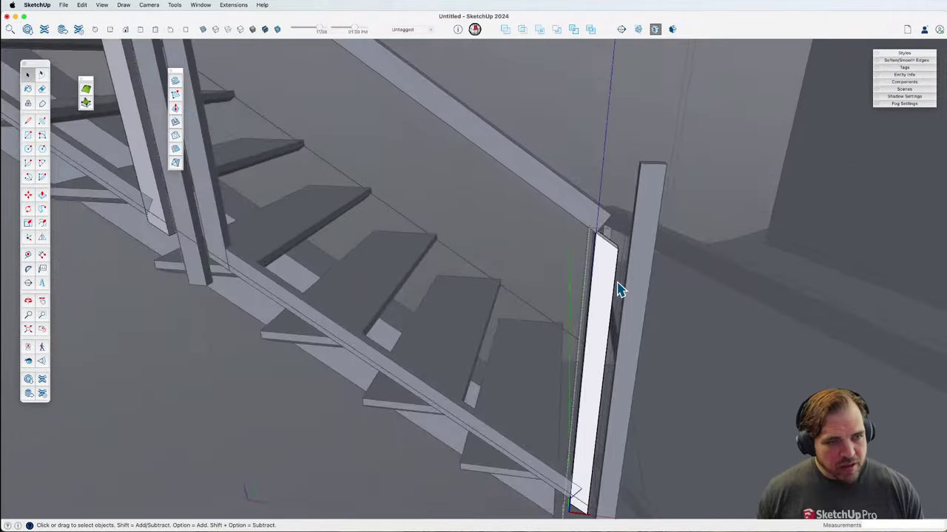
pyautogui.scroll(4, 611, 251)
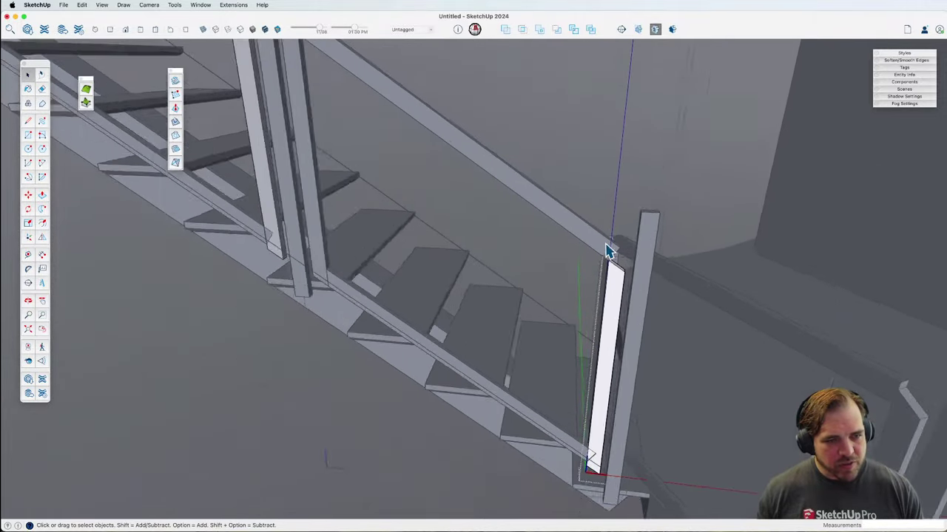
pyautogui.scroll(-3, 621, 274)
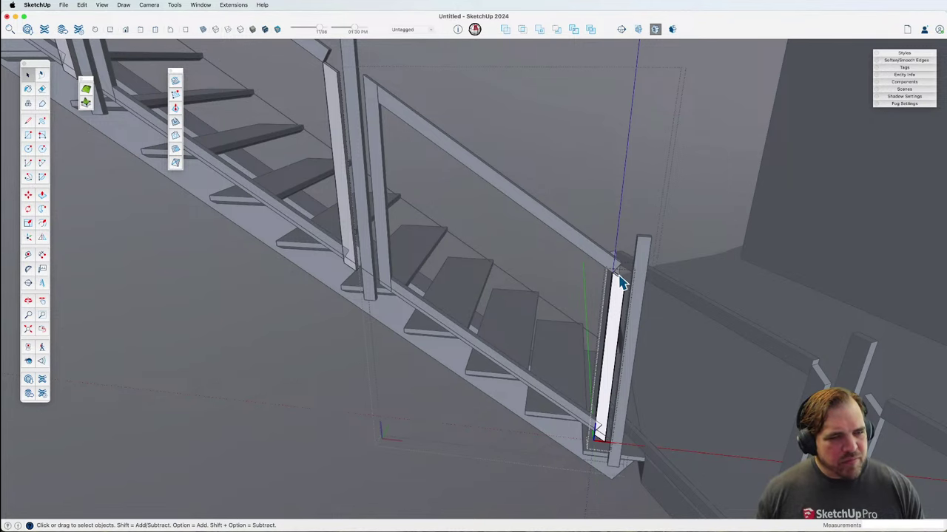
pyautogui.scroll(5, 619, 285)
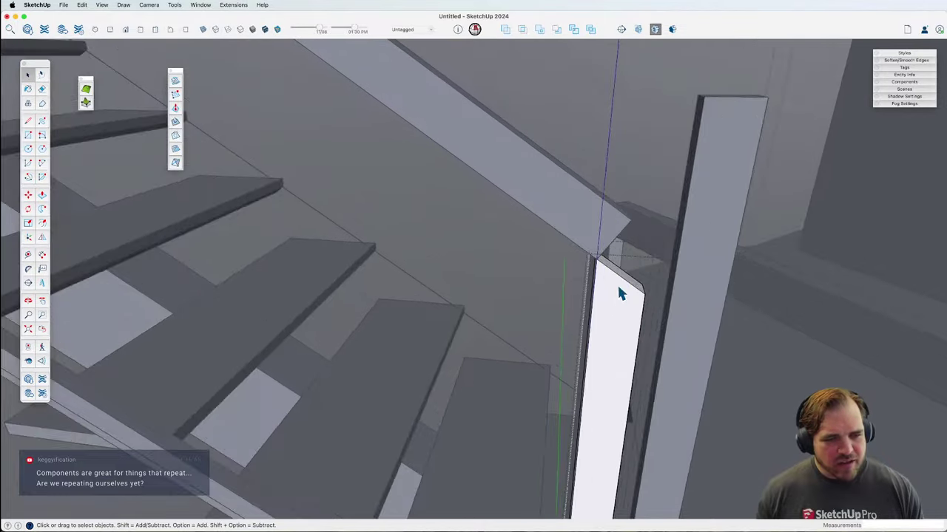
pyautogui.moveTo(618, 289)
pyautogui.mouseDown(button='middle')
pyautogui.moveTo(613, 279)
pyautogui.moveTo(566, 332)
pyautogui.moveTo(622, 305)
pyautogui.mouseUp(button='middle')
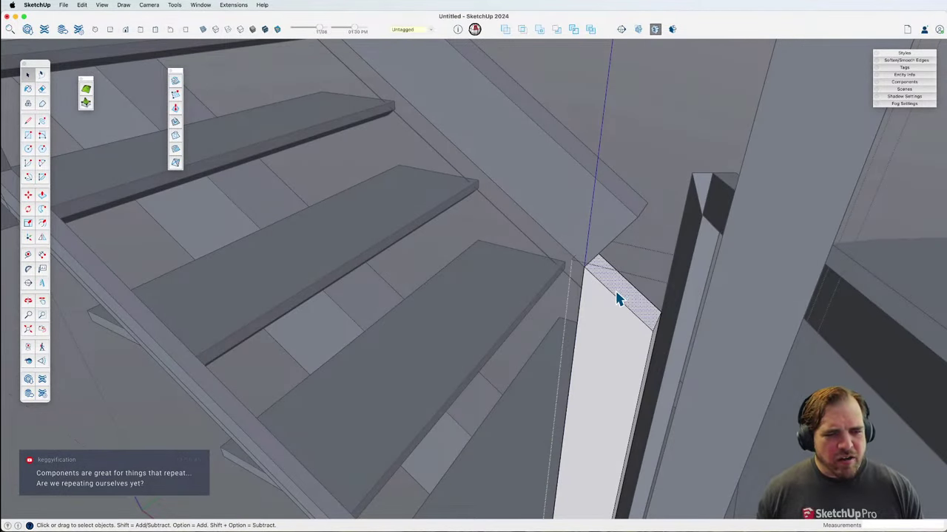
pyautogui.press('m')
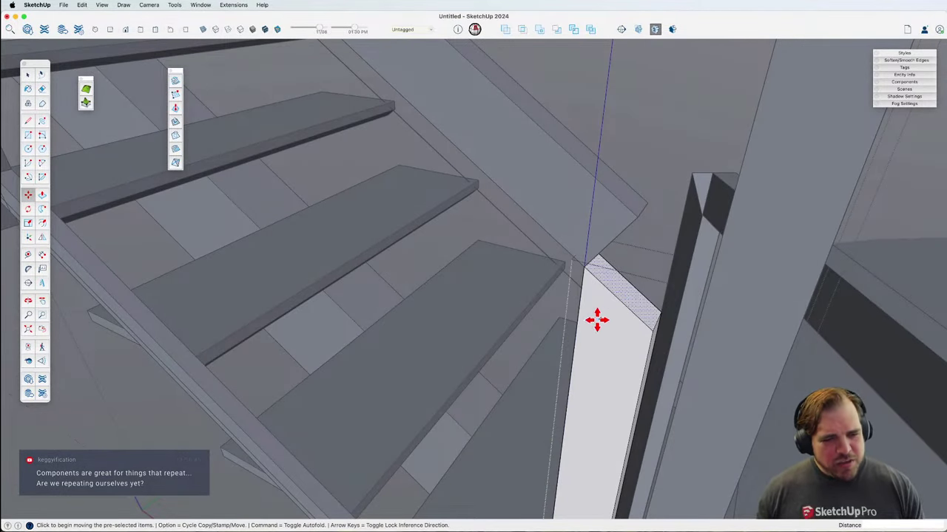
pyautogui.click(585, 267)
pyautogui.click(596, 170)
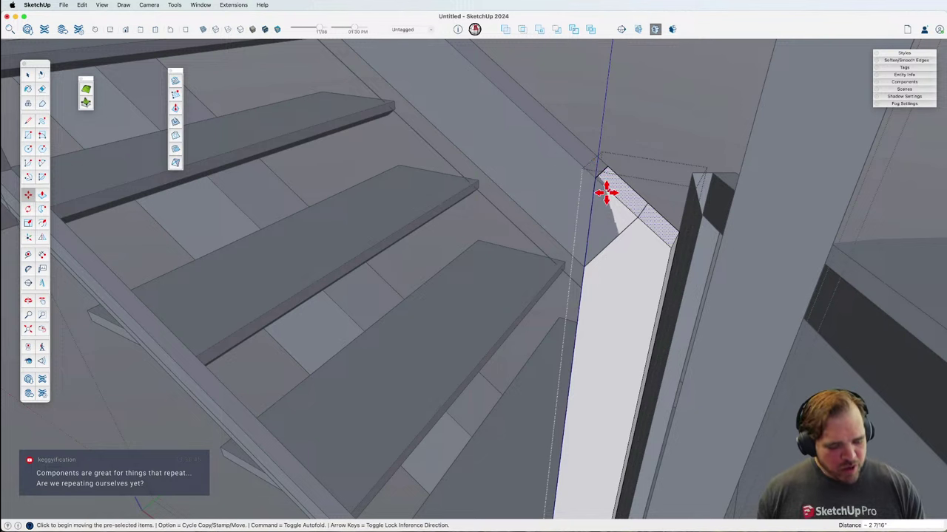
pyautogui.press('super+z')
# Step: Draw a cut line across the top rail's lower end along the stile's inner edge and push away the piece beyond it
pyautogui.press('l')
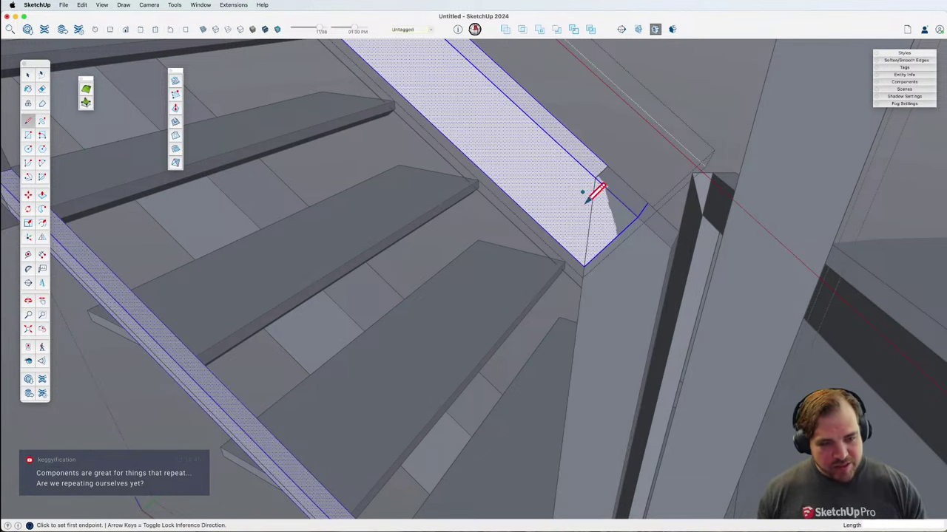
pyautogui.click(584, 266)
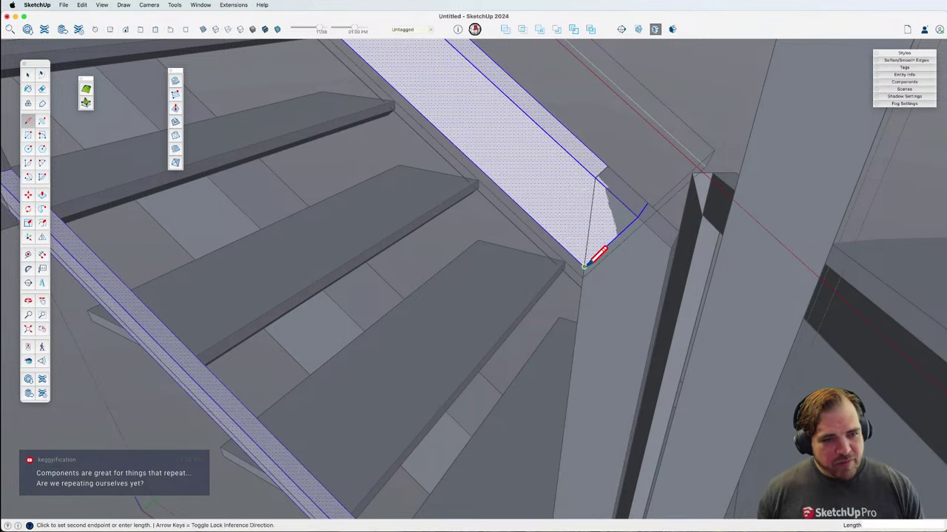
pyautogui.click(595, 177)
pyautogui.press('p')
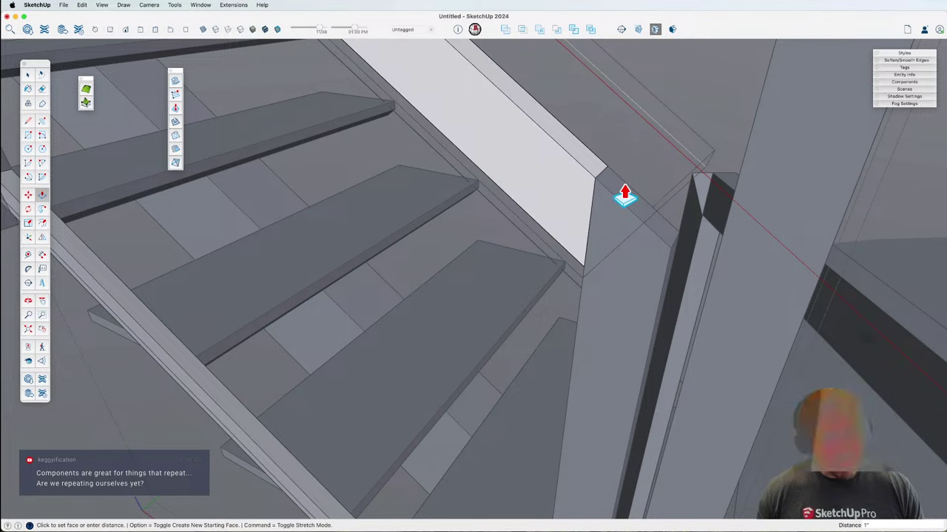
# Step: Move the lower stile's sloped bottom face up about 11/16" to meet the bottom rail's underside and close the panel component
pyautogui.moveTo(626, 199); pyautogui.dragTo(640, 293, button='middle')
pyautogui.scroll(5, 590, 374)
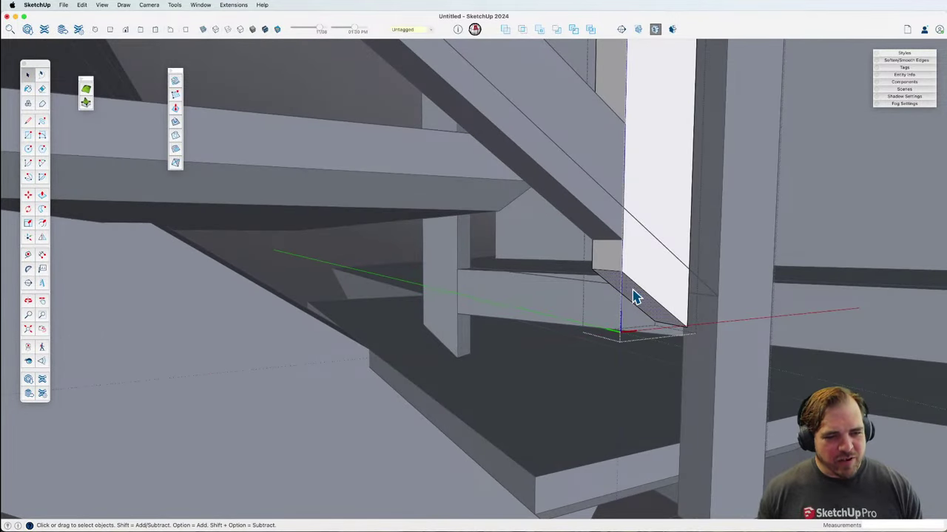
pyautogui.press('m')
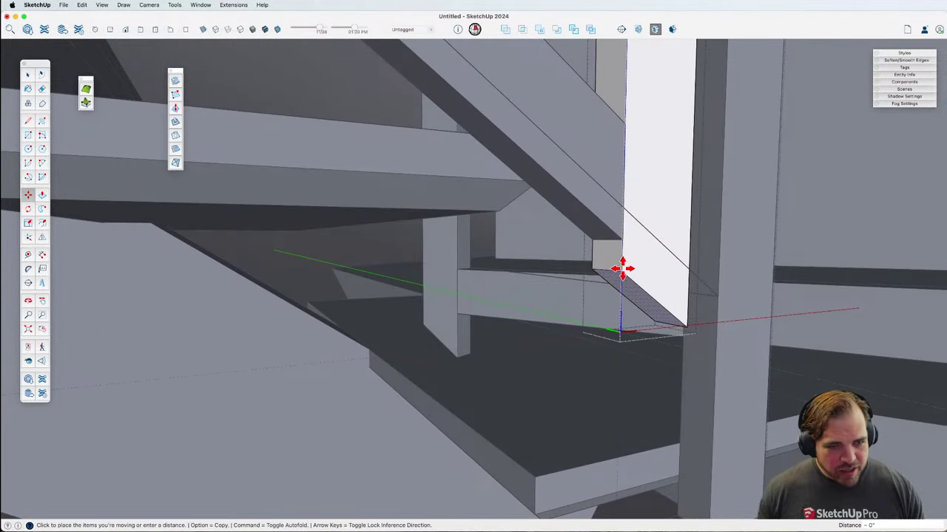
pyautogui.scroll(-2, 643, 296)
pyautogui.scroll(-5, 656, 309)
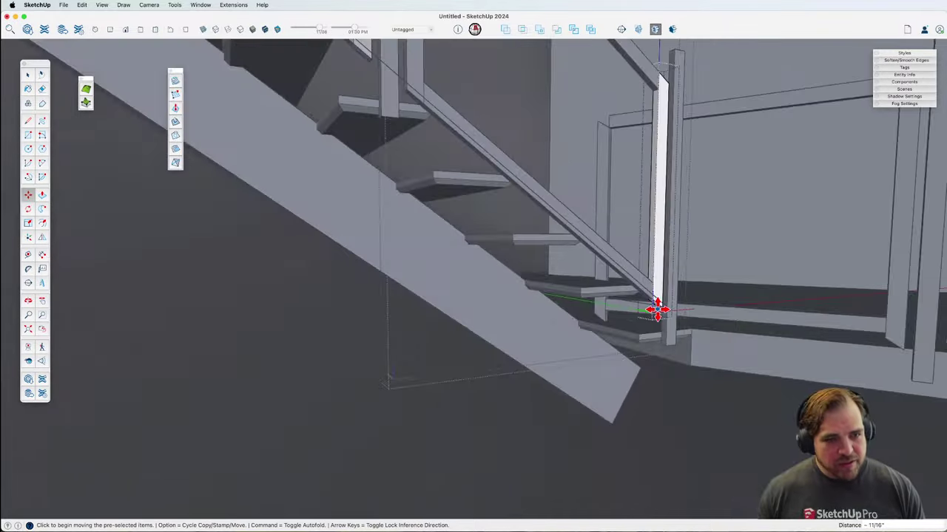
pyautogui.moveTo(657, 311); pyautogui.dragTo(596, 354, button='middle')
pyautogui.press('space')
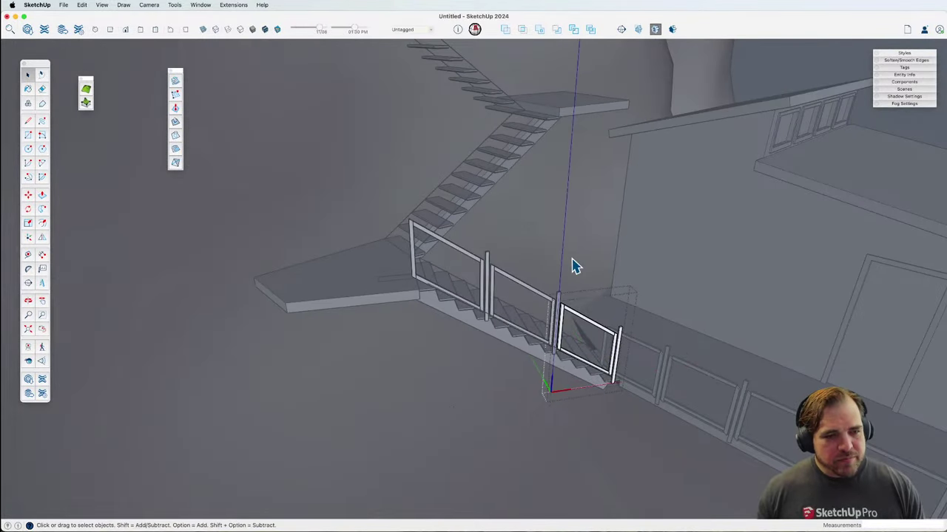
pyautogui.click(591, 253)
# Step: Mirror a copy of the three sloped stair panels to the opposite side of the flight, offsetting the mirror plane about 1' 7"
pyautogui.click(566, 315)
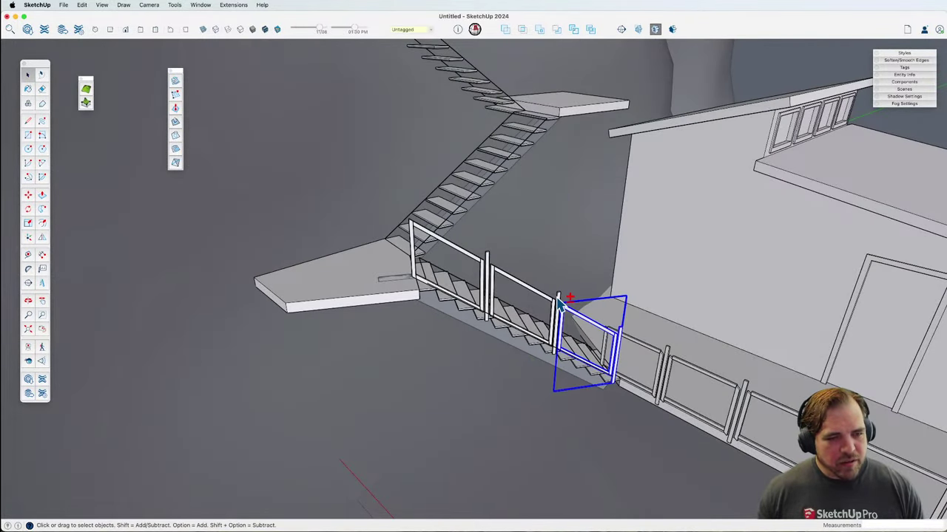
pyautogui.keyDown('shift'); pyautogui.click(503, 274); pyautogui.keyUp('shift')
pyautogui.keyDown('shift'); pyautogui.click(490, 262); pyautogui.keyUp('shift')
pyautogui.moveTo(488, 261); pyautogui.dragTo(569, 374, button='middle')
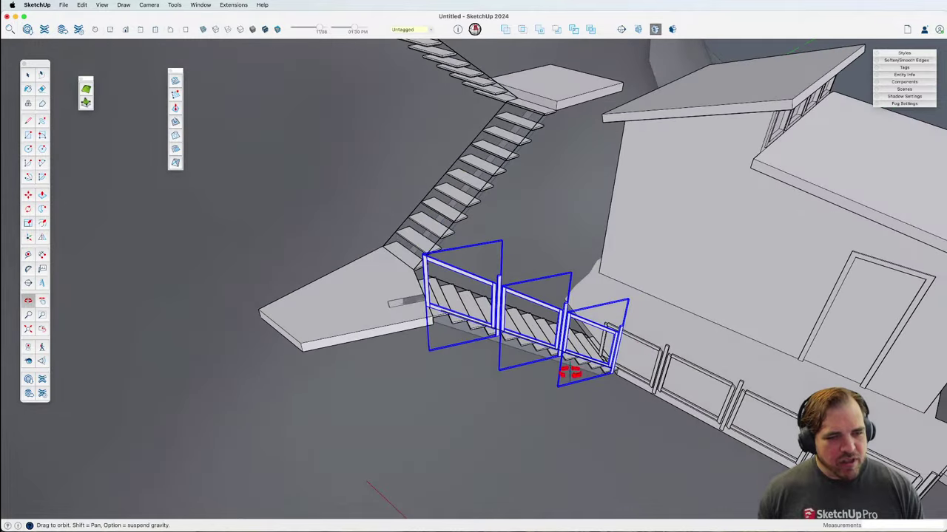
pyautogui.scroll(5, 645, 338)
pyautogui.moveTo(550, 289); pyautogui.dragTo(582, 345, button='middle')
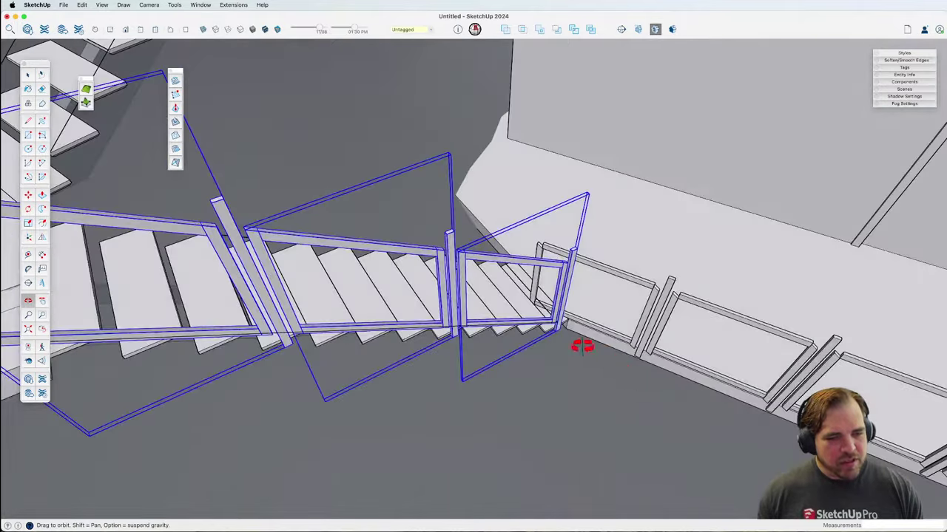
pyautogui.scroll(-3, 620, 318)
pyautogui.moveTo(619, 318); pyautogui.dragTo(673, 312, button='middle')
pyautogui.hotkey('shift', 'f')
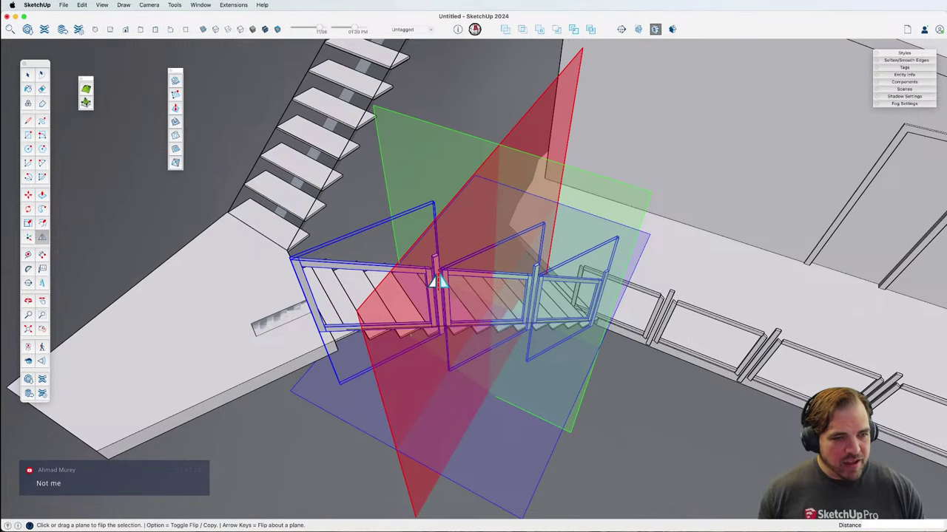
pyautogui.moveTo(437, 281); pyautogui.dragTo(521, 310, button='middle')
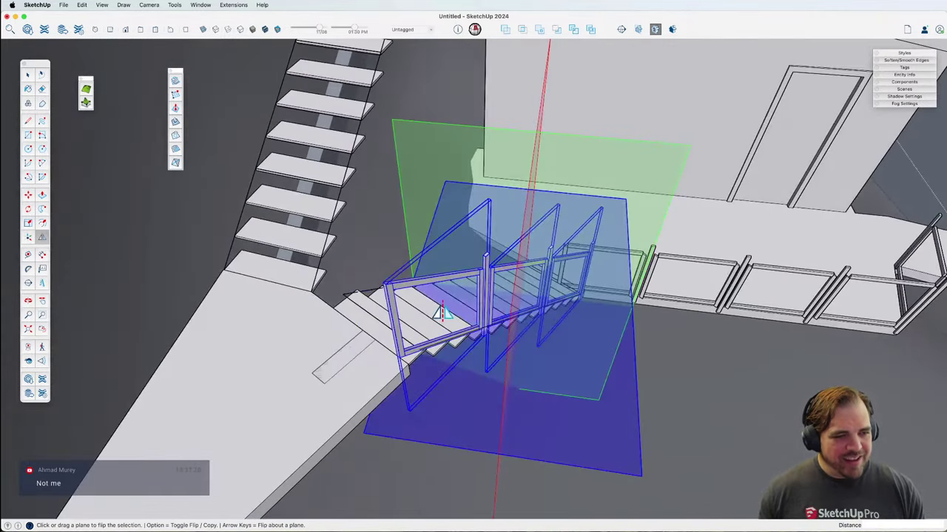
pyautogui.scroll(3, 388, 293)
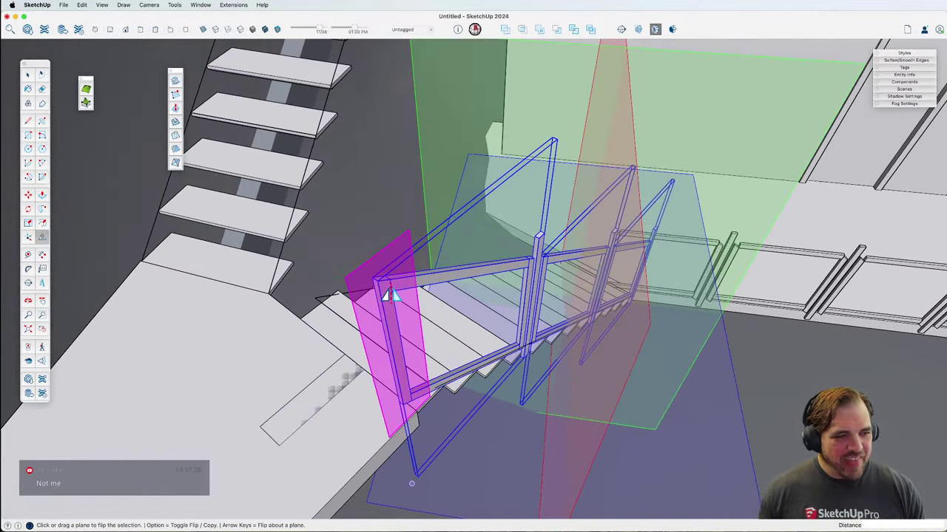
pyautogui.press('alt')
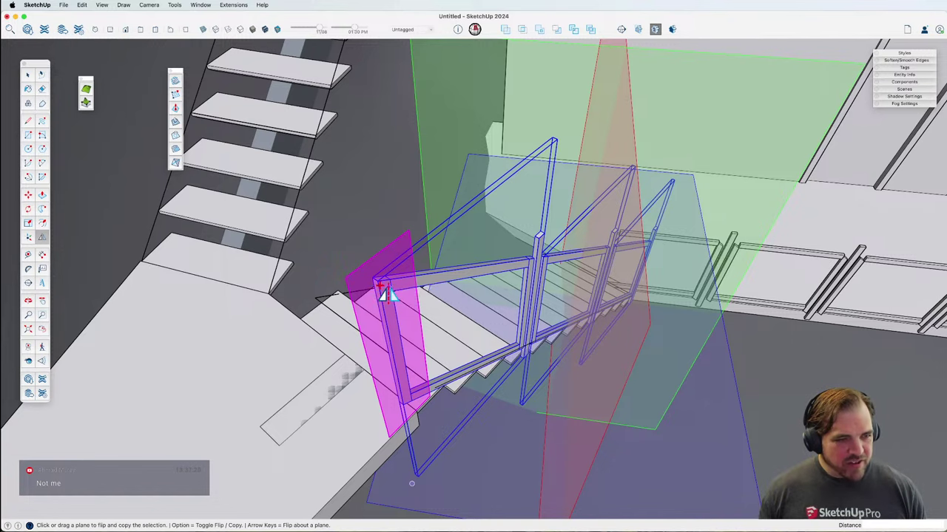
pyautogui.moveTo(390, 290); pyautogui.dragTo(348, 367)
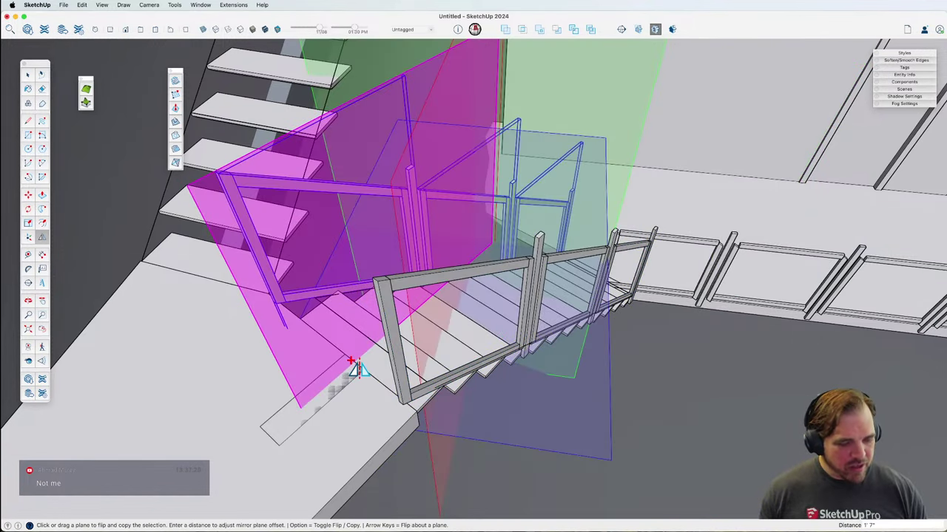
# Step: Select the panels on both sides of the lower flight and copy all six onto the landing beside the next flight
pyautogui.moveTo(356, 368); pyautogui.dragTo(619, 353, button='middle')
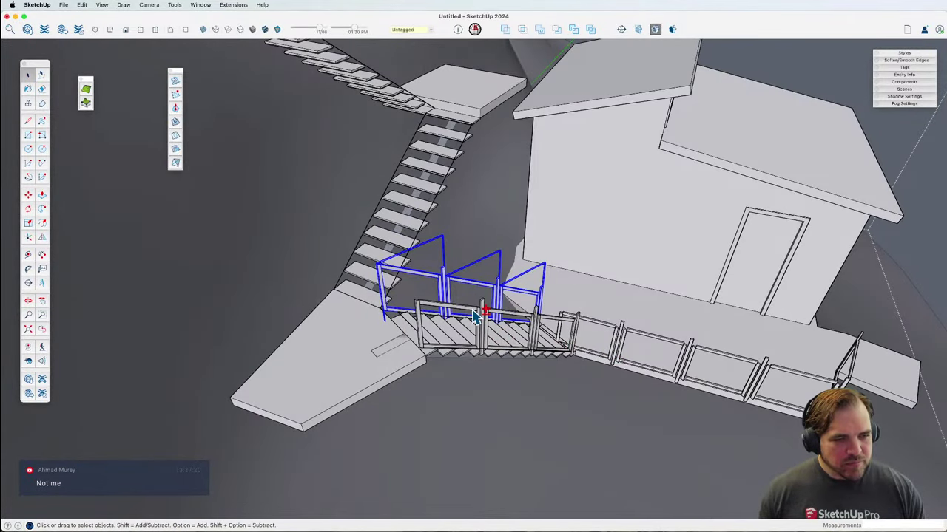
pyautogui.press('super+v')
pyautogui.click(564, 324)
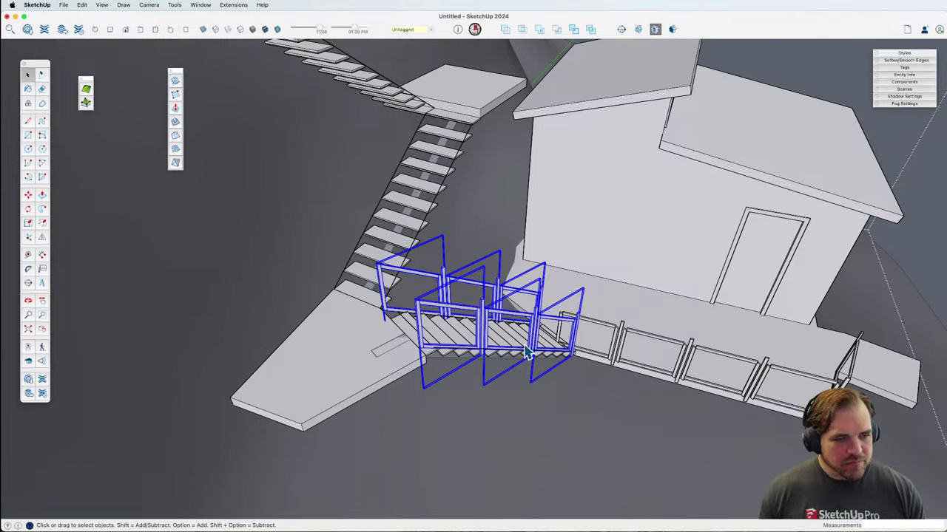
pyautogui.scroll(3, 563, 366)
pyautogui.press('m')
pyautogui.press('alt')
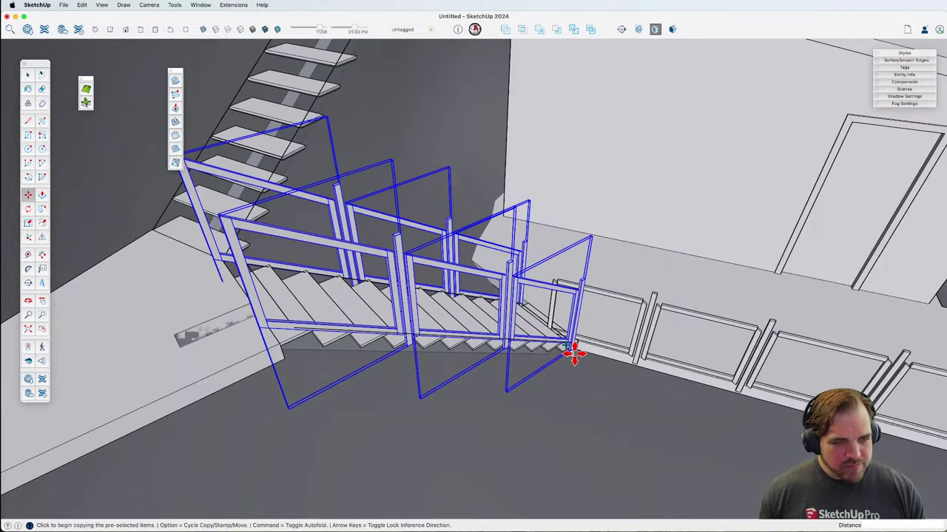
pyautogui.click(573, 355)
pyautogui.scroll(-4, 591, 347)
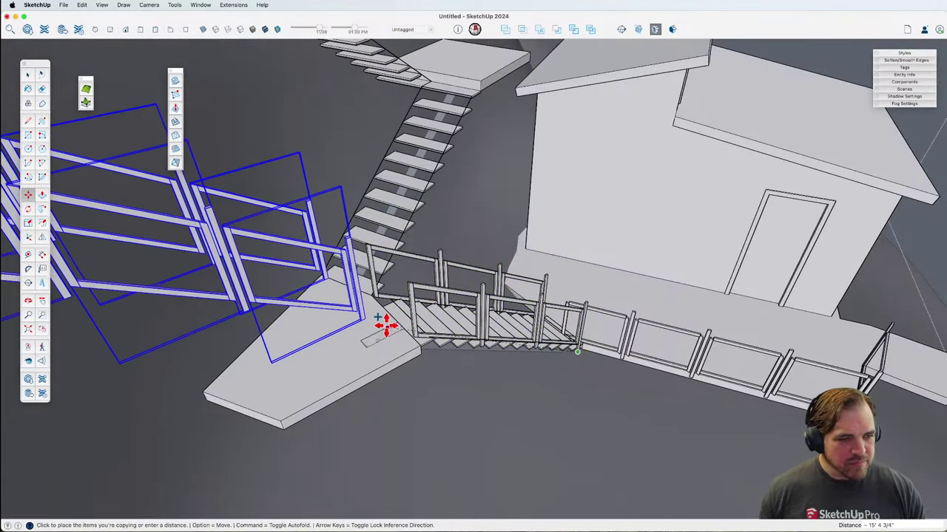
pyautogui.moveTo(380, 319); pyautogui.dragTo(459, 349, button='middle')
pyautogui.scroll(6, 423, 325)
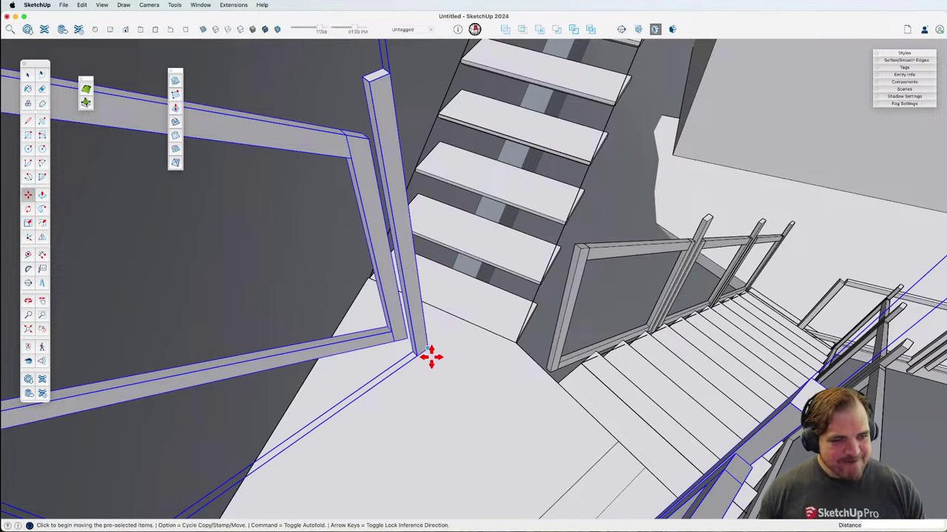
# Step: Move the six copied panels about 3' 3/4" so the end post's bottom midpoint sits on the first tread's side edge
pyautogui.scroll(3, 421, 352)
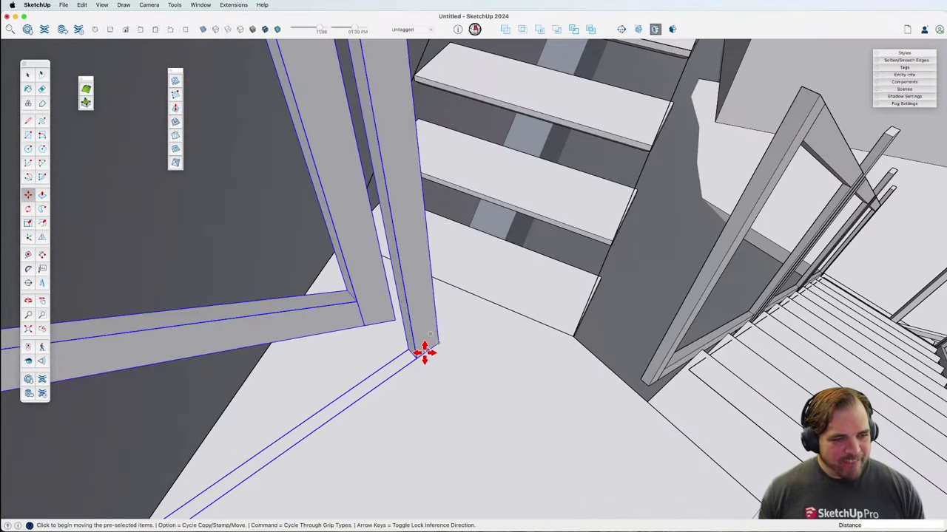
pyautogui.click(425, 353)
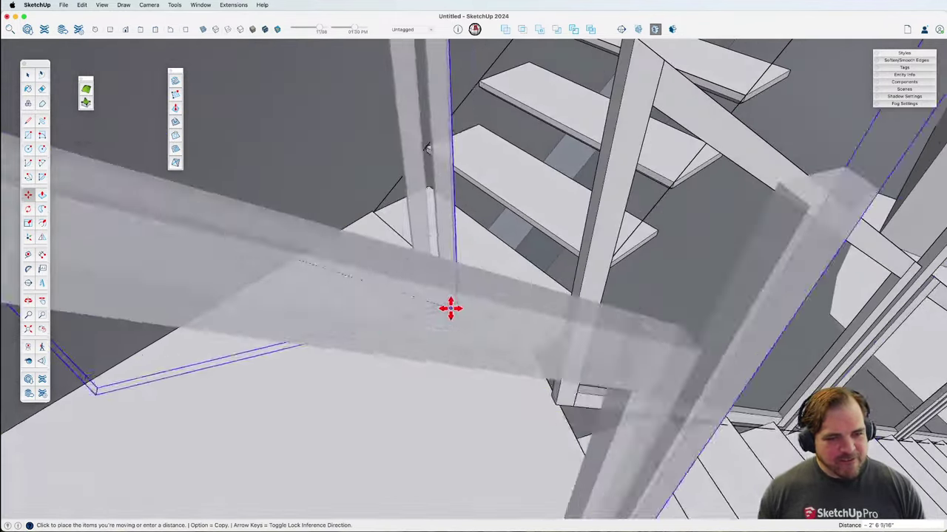
pyautogui.scroll(5, 451, 309)
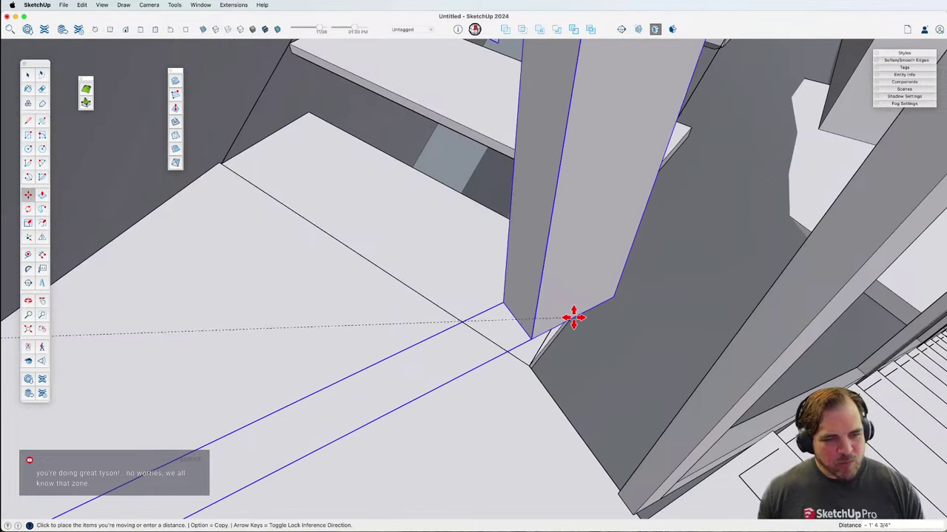
pyautogui.hotkey('alt', 'x')
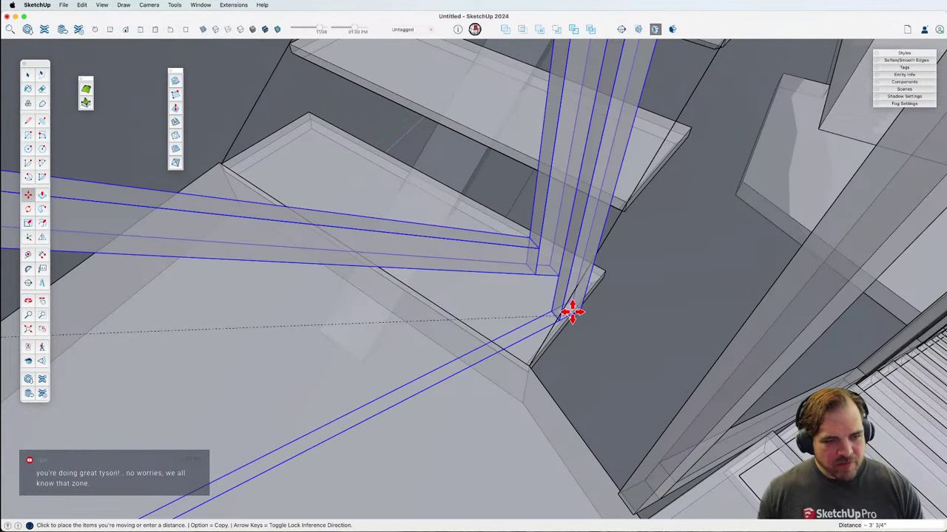
pyautogui.click(572, 312)
pyautogui.scroll(1, 569, 311)
pyautogui.hotkey('alt', 'x')
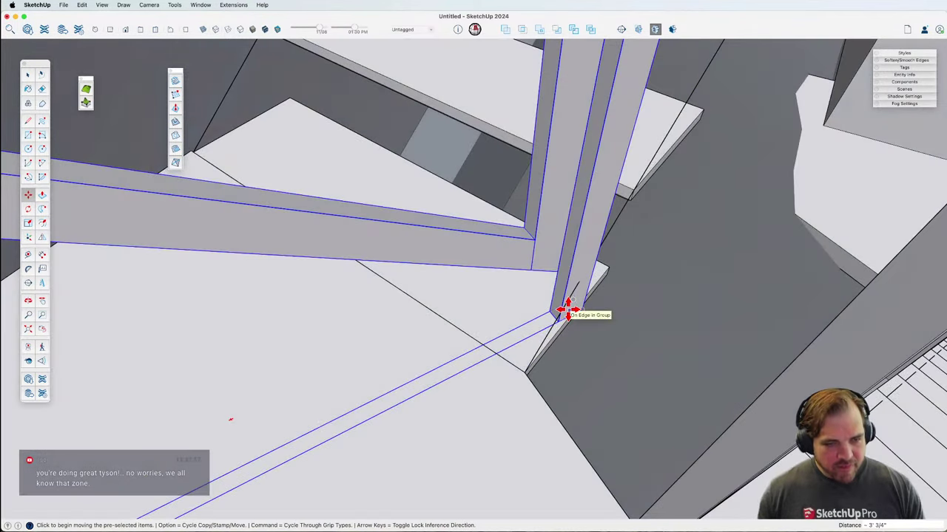
# Step: Rotate the six copied panels about 158° around the end post's bottom midpoint to align them with the upper flight
pyautogui.scroll(2, 567, 311)
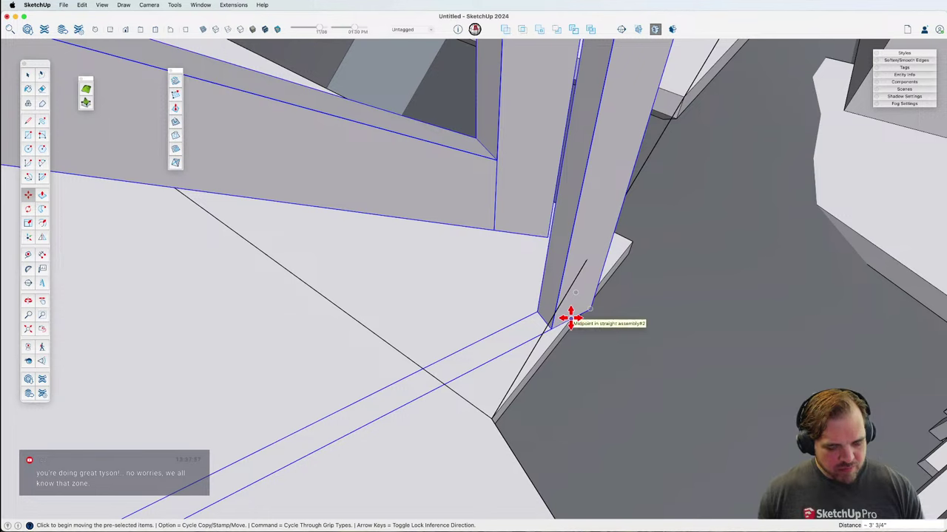
pyautogui.press('q')
pyautogui.click(573, 318)
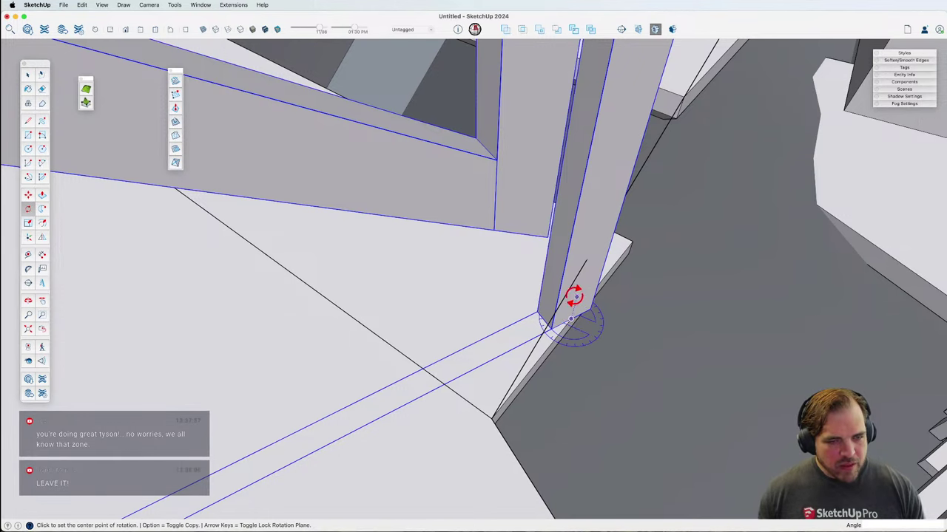
pyautogui.click(557, 329)
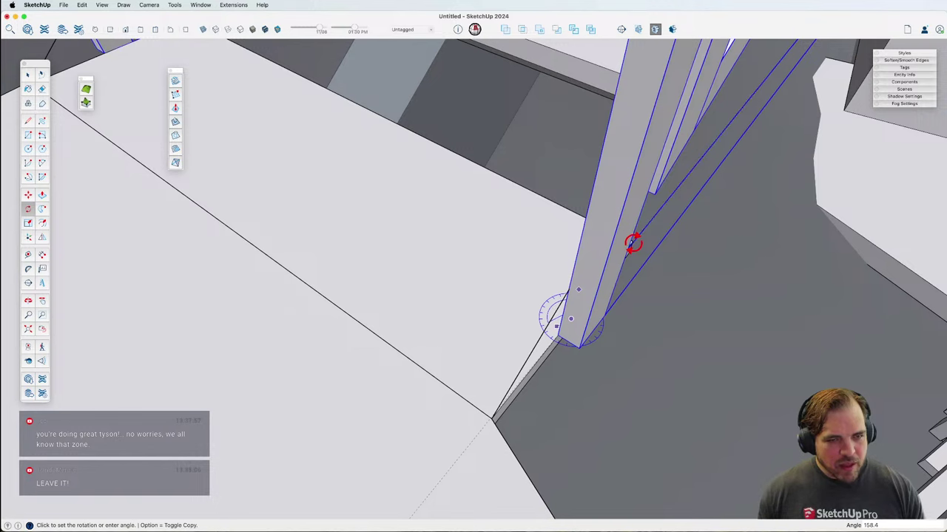
pyautogui.click(632, 244)
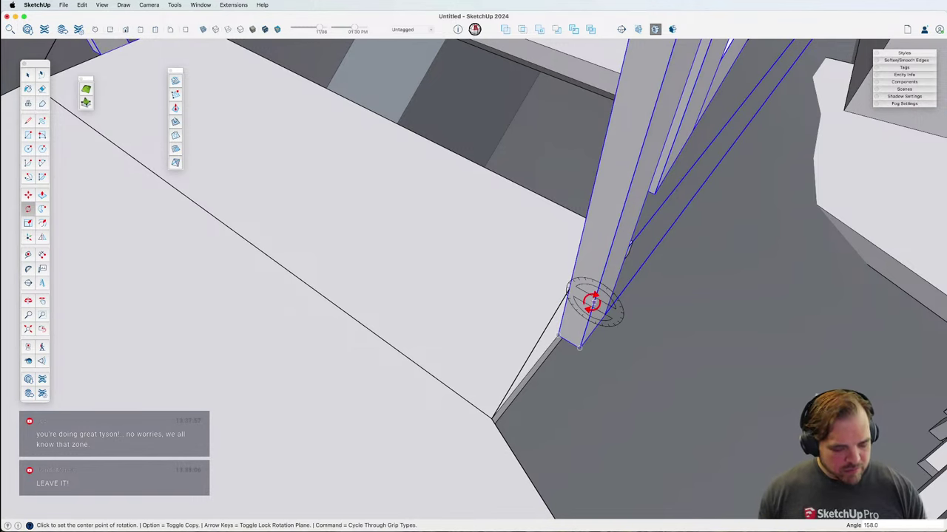
# Step: Lower the upper flight's railing panels 2" along the blue axis and clear the selection
pyautogui.moveTo(593, 303); pyautogui.dragTo(490, 282, button='middle')
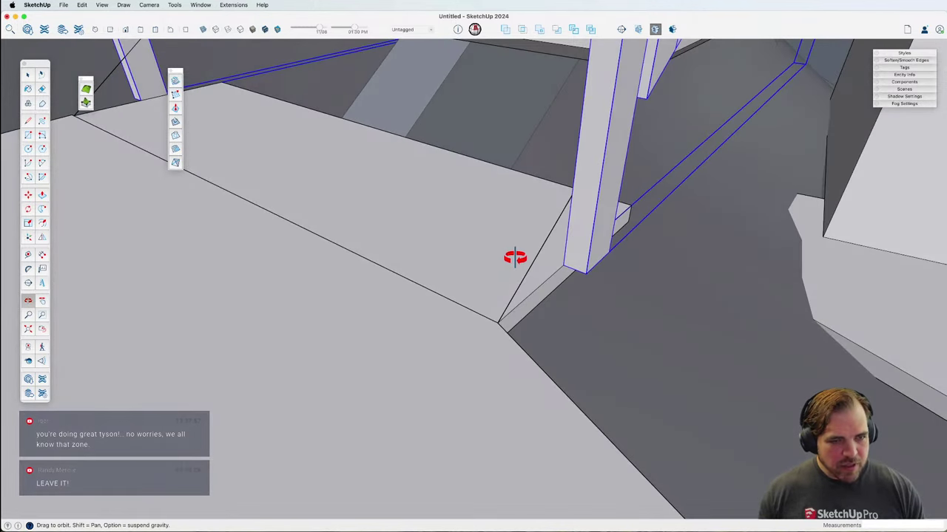
pyautogui.moveTo(546, 273); pyautogui.dragTo(458, 267, button='middle')
pyautogui.press('m')
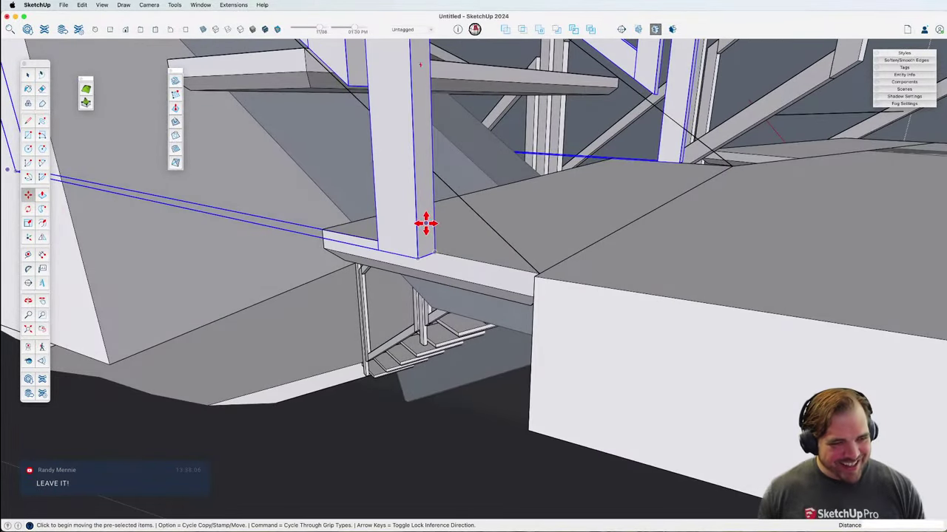
pyautogui.click(415, 218)
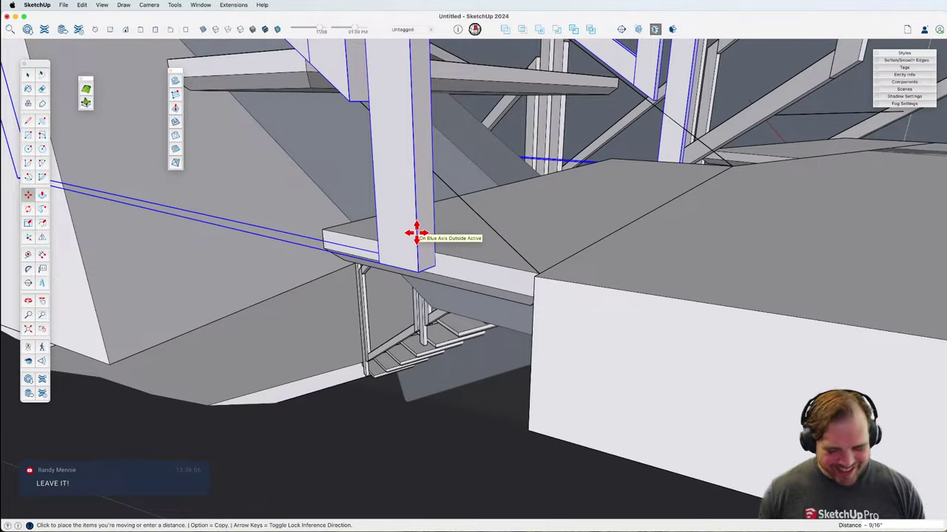
pyautogui.write('2')
pyautogui.press('Return')
pyautogui.moveTo(406, 229); pyautogui.dragTo(409, 282, button='middle')
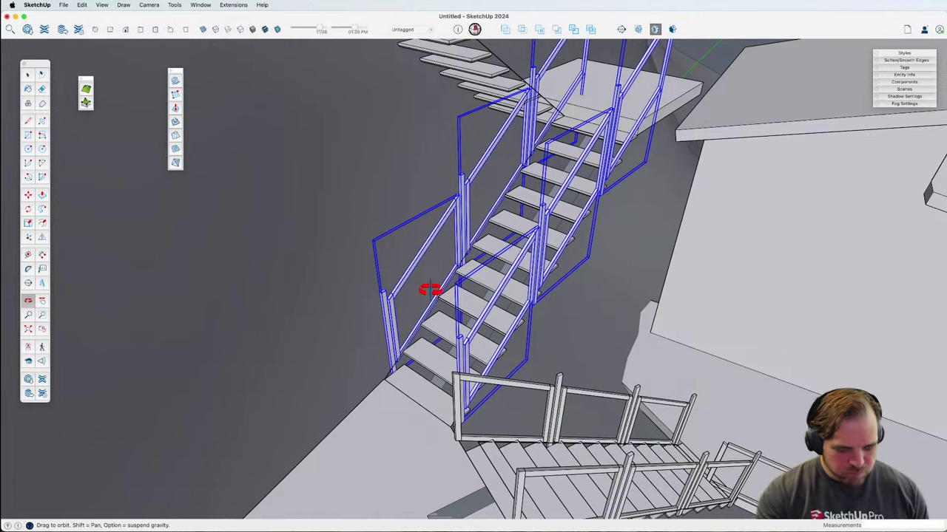
pyautogui.press('space')
pyautogui.click(653, 228)
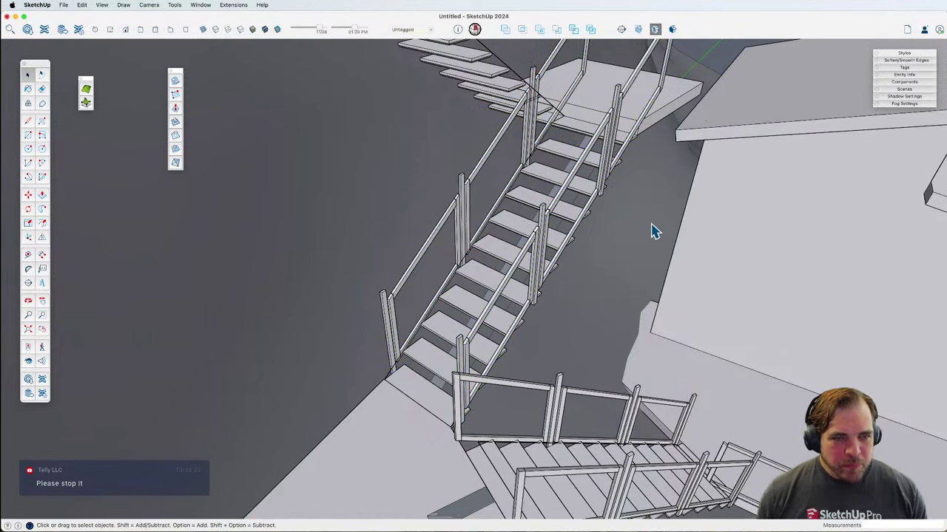
# Step: Select all six railing panels on the middle flight and copy them onto the landing at its upper end
pyautogui.scroll(-5, 591, 280)
pyautogui.moveTo(594, 279); pyautogui.dragTo(536, 293, button='middle')
pyautogui.scroll(3, 549, 296)
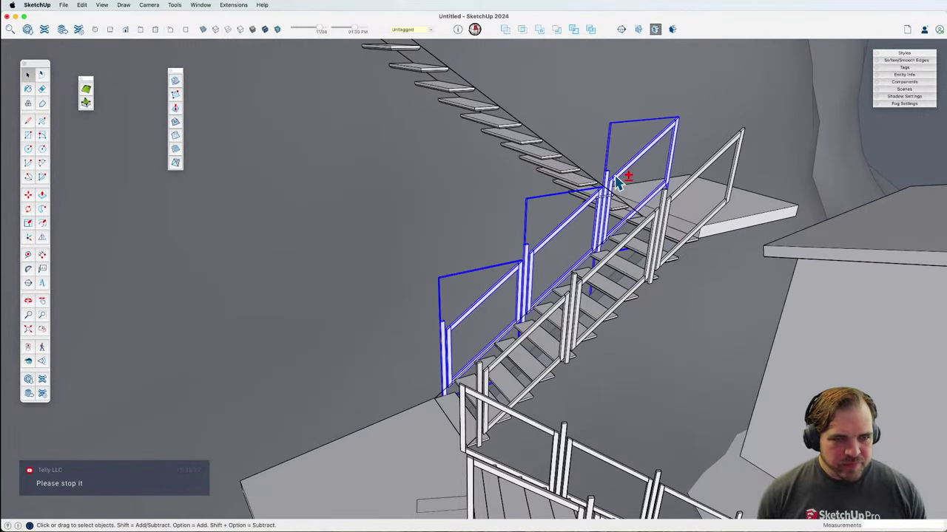
pyautogui.keyDown('shift'); pyautogui.click(682, 201); pyautogui.keyUp('shift')
pyautogui.keyDown('shift'); pyautogui.click(650, 232); pyautogui.keyUp('shift')
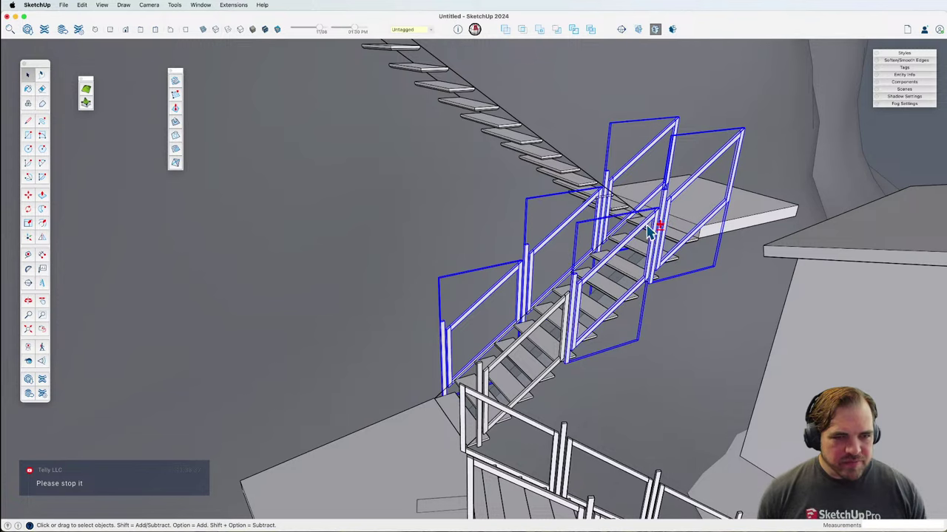
pyautogui.moveTo(567, 306); pyautogui.dragTo(579, 372, button='middle')
pyautogui.press('m')
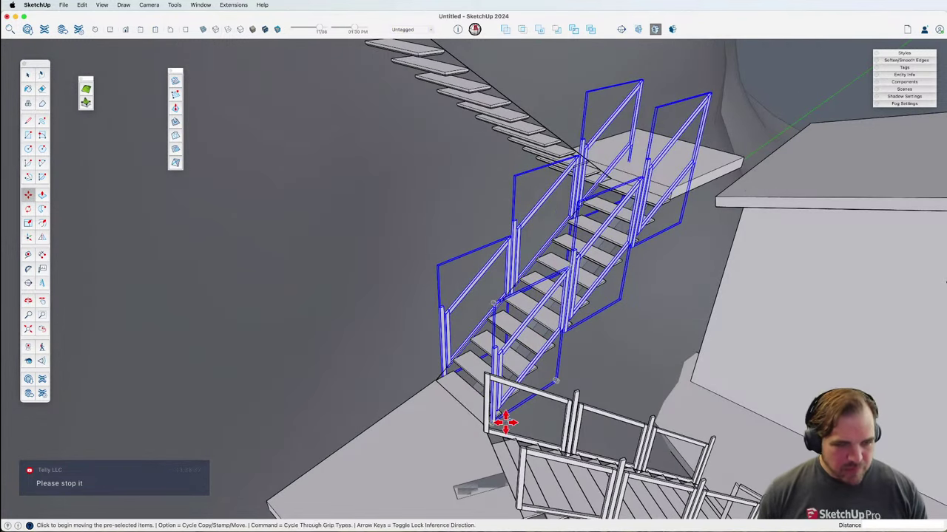
pyautogui.click(461, 404)
pyautogui.press('alt')
pyautogui.moveTo(461, 404); pyautogui.dragTo(606, 283, button='middle')
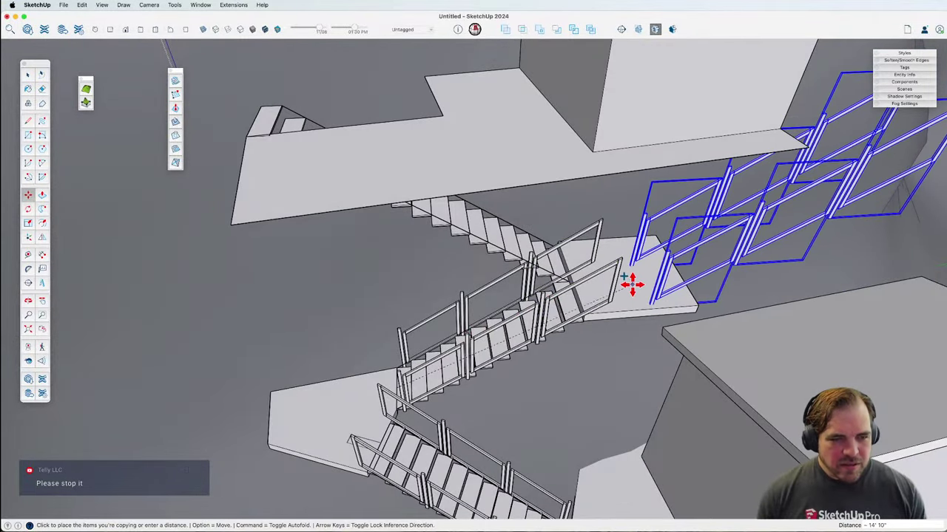
pyautogui.click(644, 292)
# Step: Rotate the six copied panels about 195° on the landing so they slope up along the top flight
pyautogui.scroll(3, 645, 291)
pyautogui.press('q')
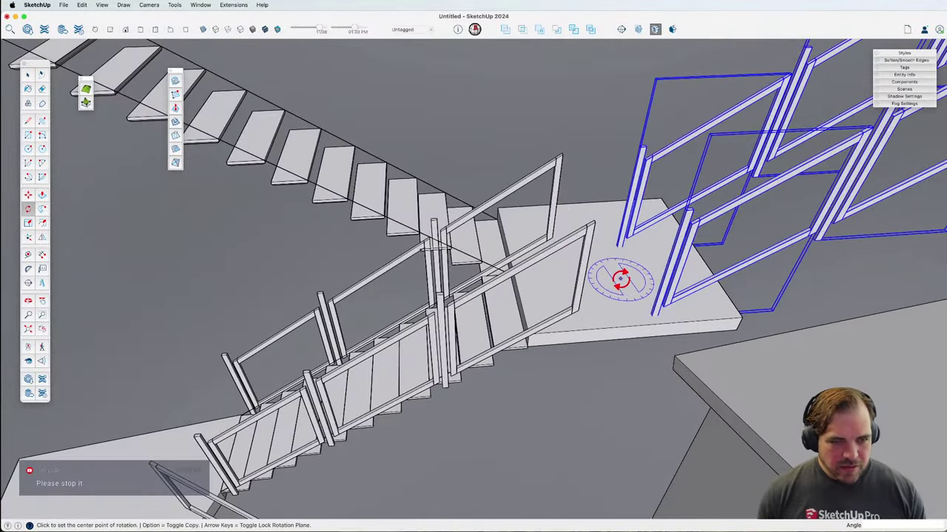
pyautogui.click(621, 279)
pyautogui.click(612, 275)
pyautogui.click(607, 279)
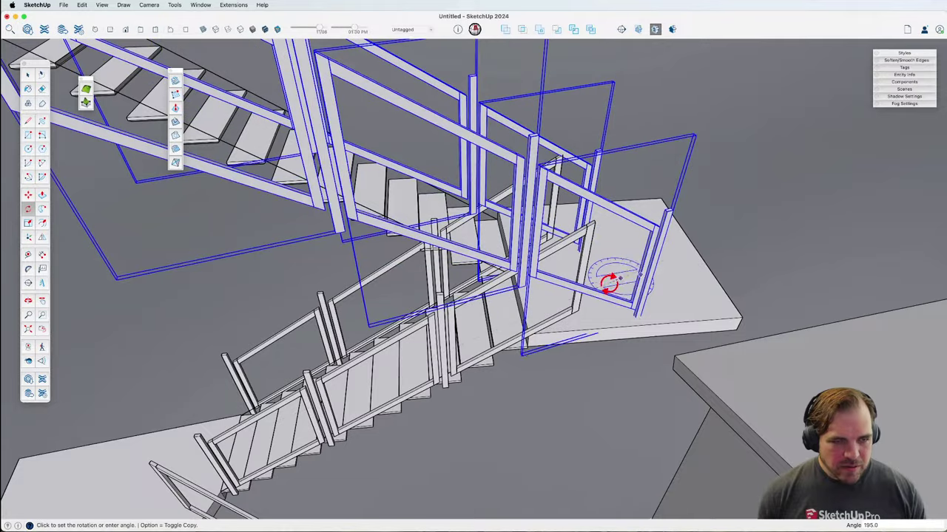
# Step: Move the six rotated panels to the foot of the top flight so they flank its treads
pyautogui.moveTo(606, 277); pyautogui.dragTo(499, 342, button='middle')
pyautogui.press('m')
pyautogui.click(497, 362)
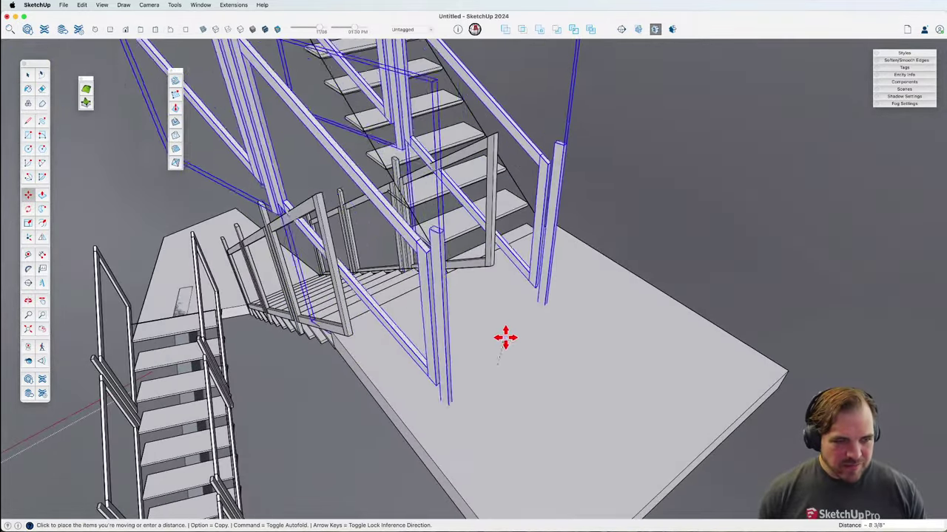
pyautogui.click(518, 265)
# Step: Close the open group, select the hillside terrain and remove it from view
pyautogui.scroll(3, 526, 284)
pyautogui.moveTo(532, 239); pyautogui.dragTo(551, 334, button='middle')
pyautogui.scroll(-10, 551, 333)
pyautogui.scroll(-5, 552, 337)
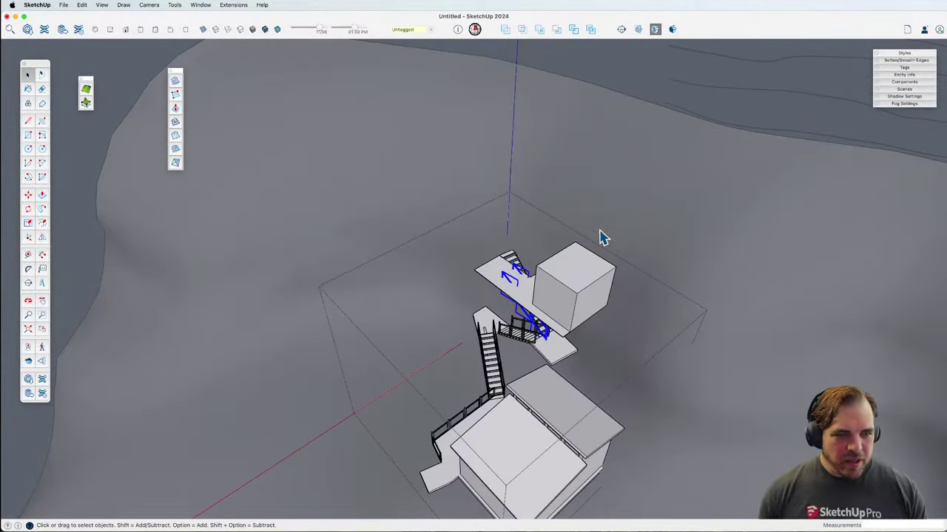
pyautogui.click(462, 215)
pyautogui.click(466, 209)
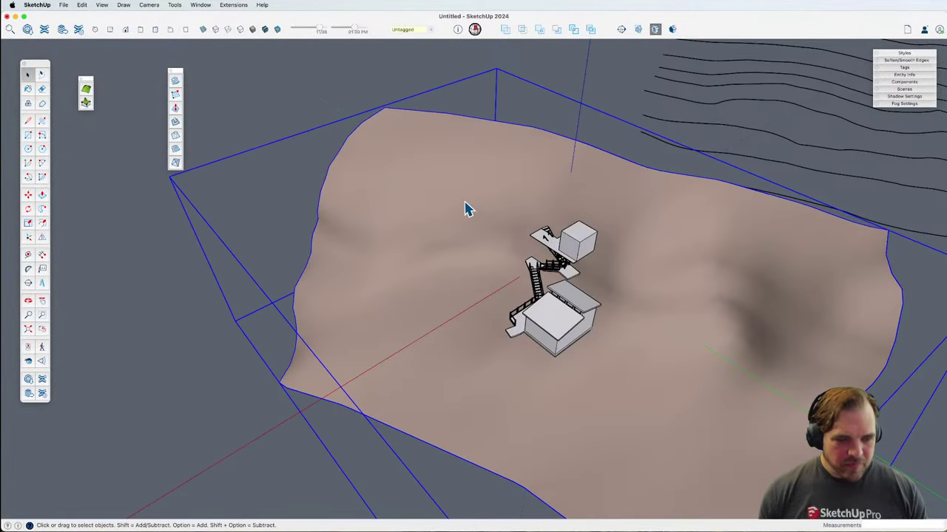
pyautogui.press('Delete')
pyautogui.scroll(10, 573, 256)
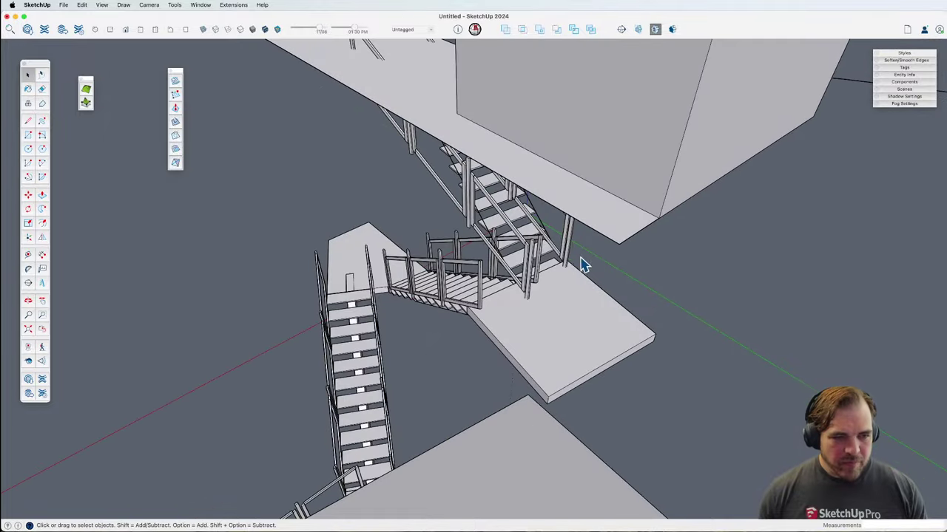
# Step: Select the group containing the buildings, decks and stairs and open it for editing
pyautogui.scroll(5, 569, 255)
pyautogui.scroll(-6, 571, 278)
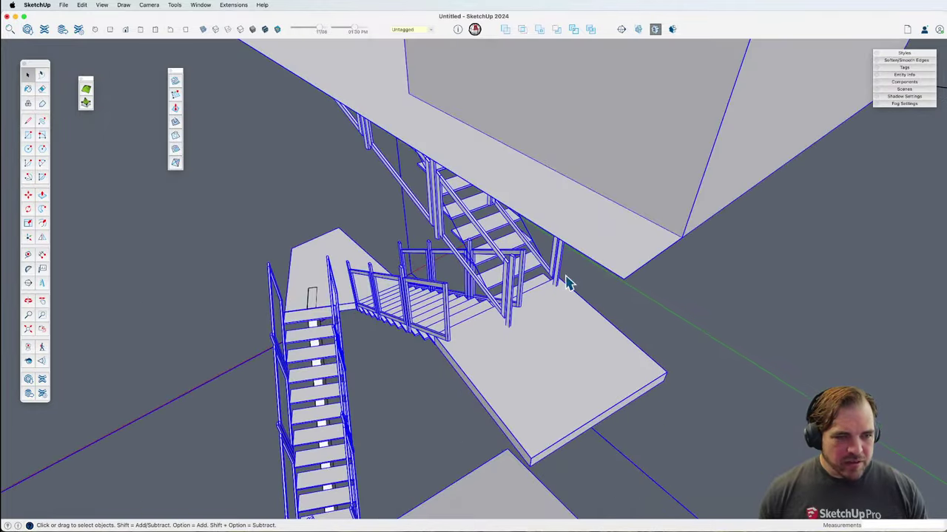
pyautogui.scroll(-6, 554, 304)
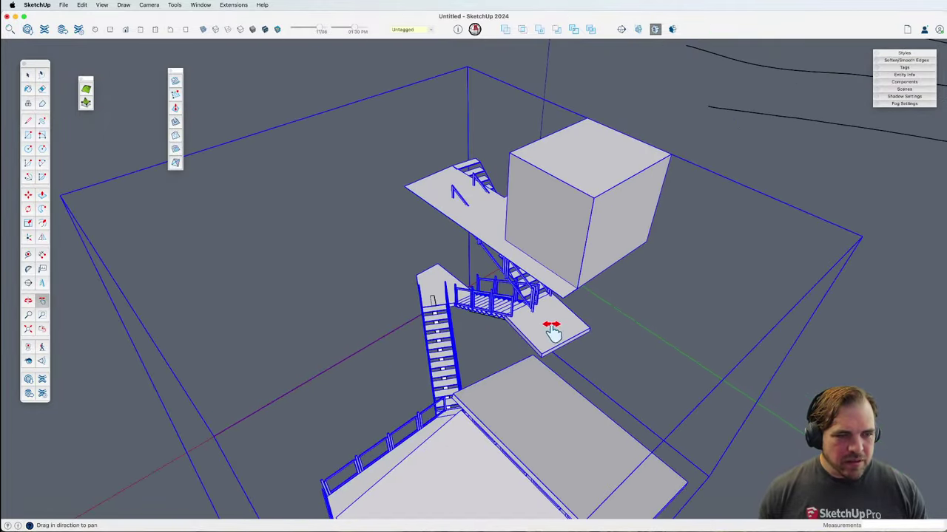
pyautogui.moveTo(550, 320)
pyautogui.mouseDown(button='middle')
pyautogui.moveTo(556, 213)
pyautogui.moveTo(511, 209)
pyautogui.moveTo(535, 318)
pyautogui.mouseUp(button='middle')
pyautogui.click(534, 320)
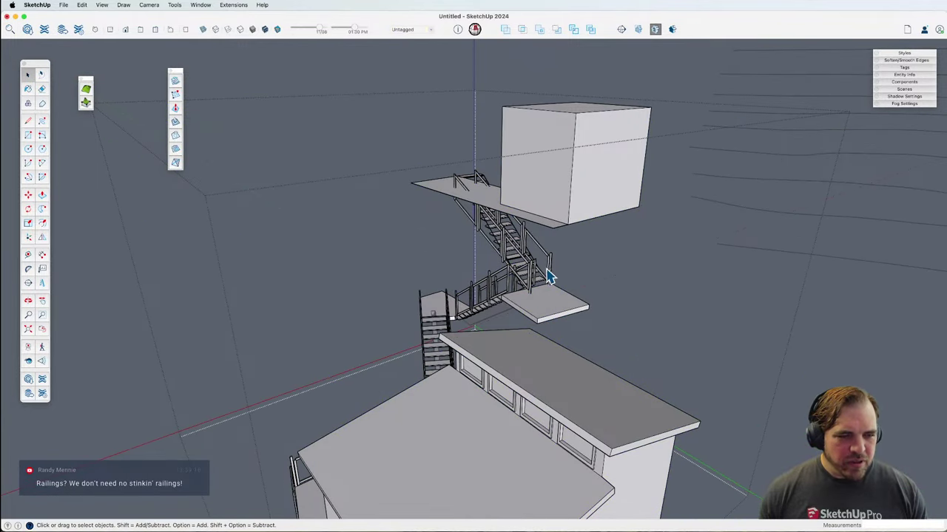
# Step: Select all six railing panels on both sides of the top flight
pyautogui.scroll(4, 549, 276)
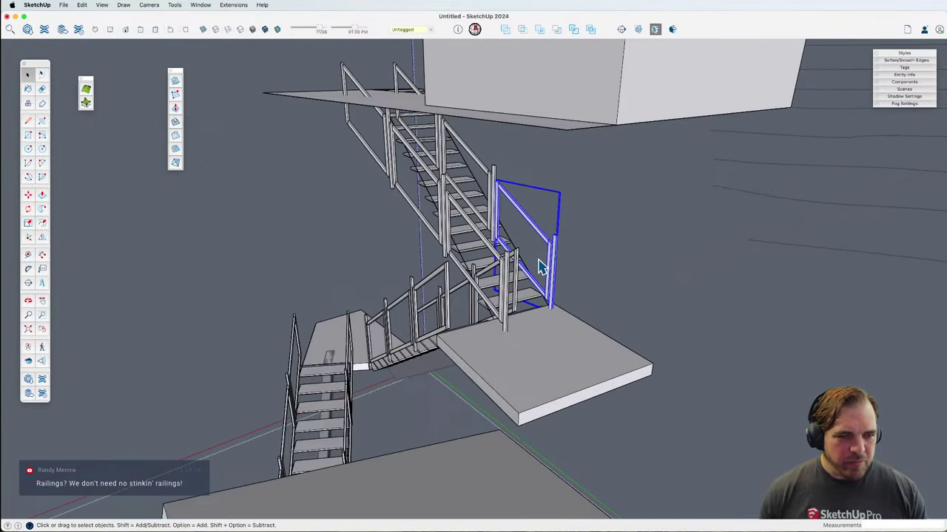
pyautogui.scroll(5, 540, 268)
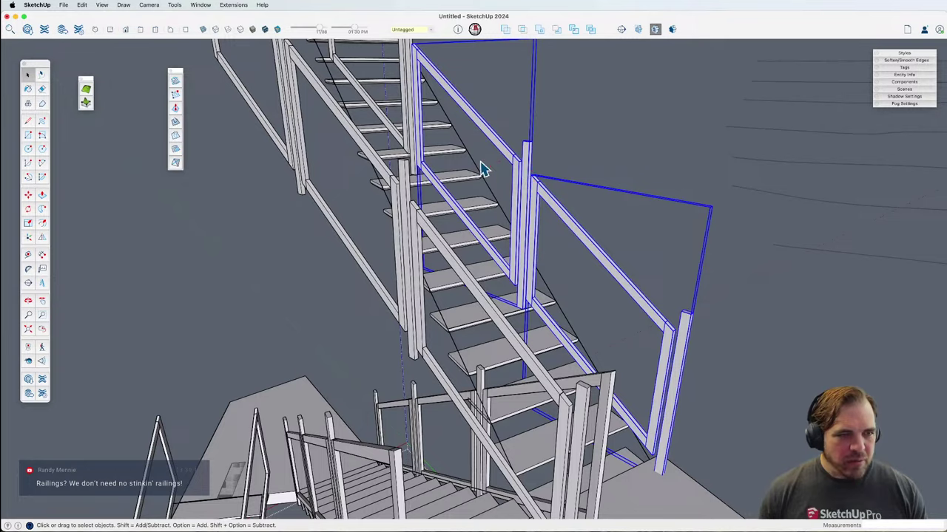
pyautogui.scroll(-5, 481, 168)
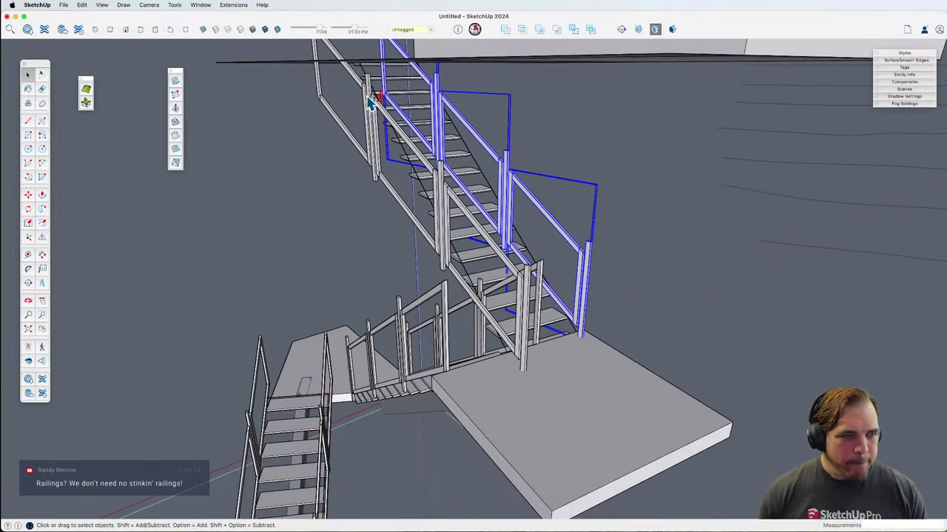
pyautogui.moveTo(382, 109); pyautogui.dragTo(484, 222)
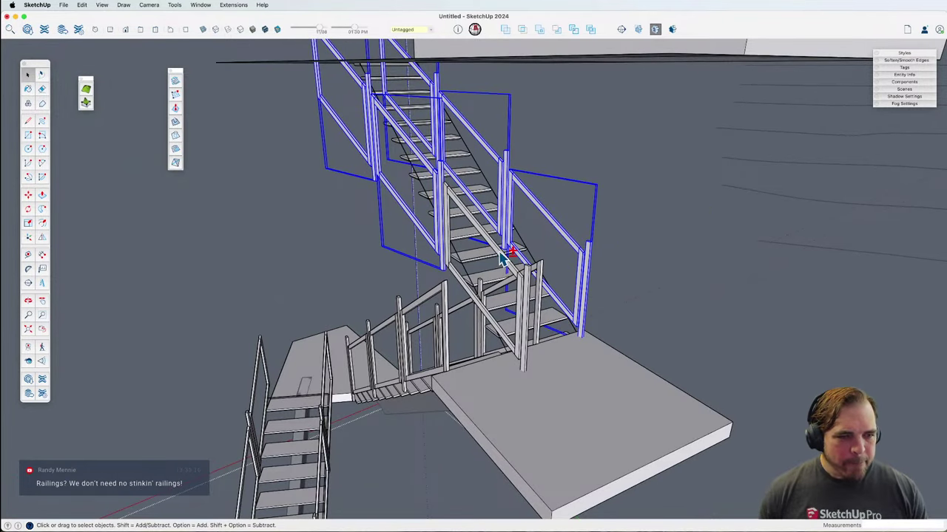
pyautogui.moveTo(501, 257); pyautogui.dragTo(447, 363, button='middle')
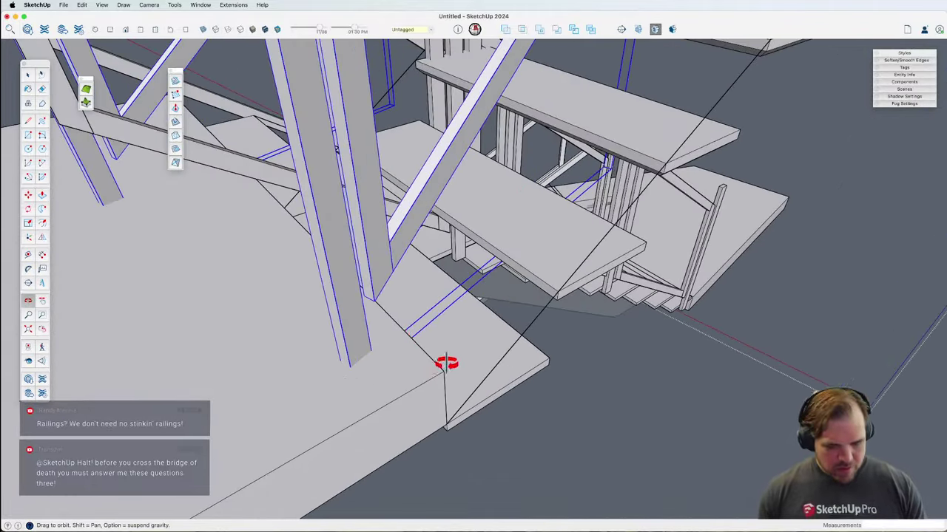
# Step: Move the six panels about 5 7/8" and then 2 7/8" so the end post's bottom corner sits on the lowest tread's edge
pyautogui.moveTo(401, 333); pyautogui.dragTo(467, 327, button='middle')
pyautogui.press('m')
pyautogui.click(465, 317)
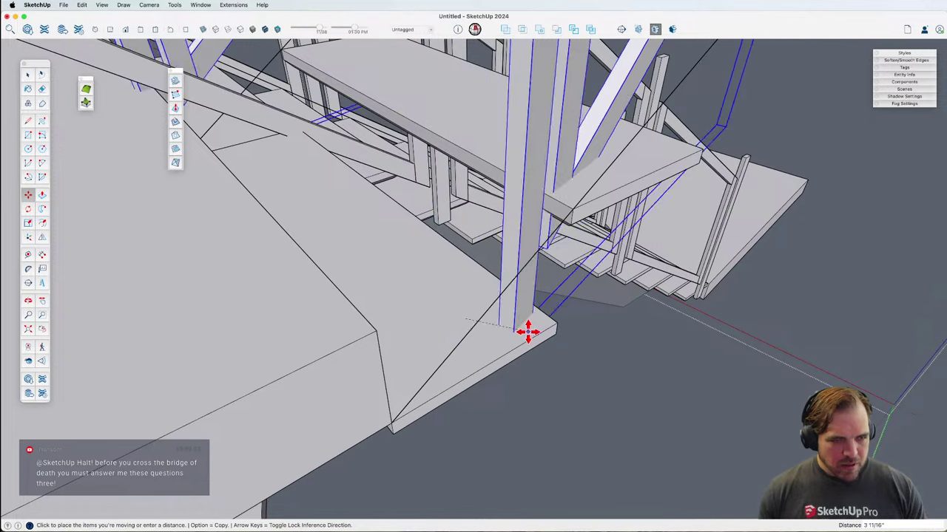
pyautogui.click(551, 367)
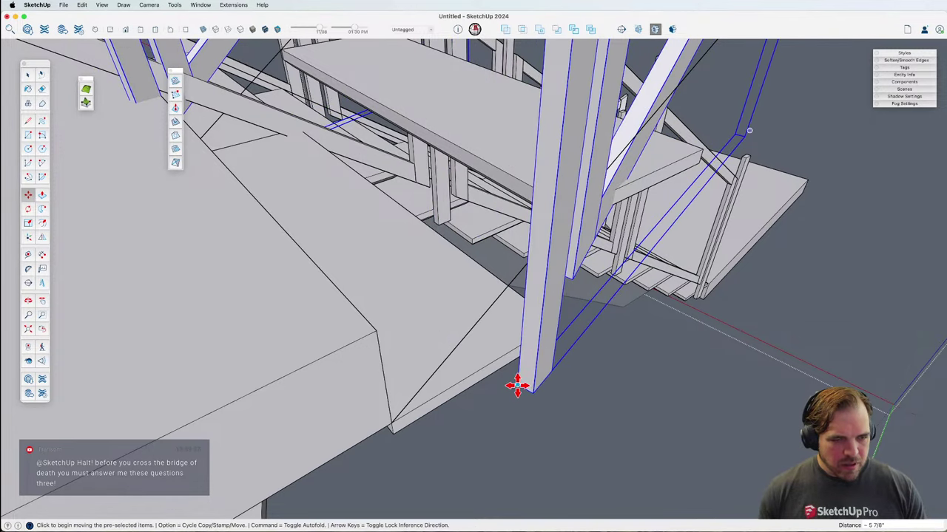
pyautogui.click(517, 385)
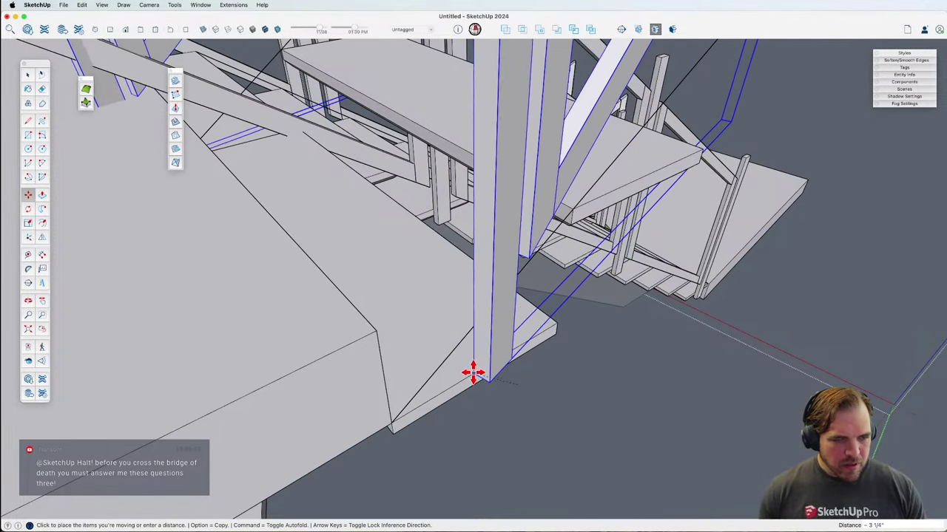
pyautogui.scroll(2, 477, 370)
pyautogui.click(485, 368)
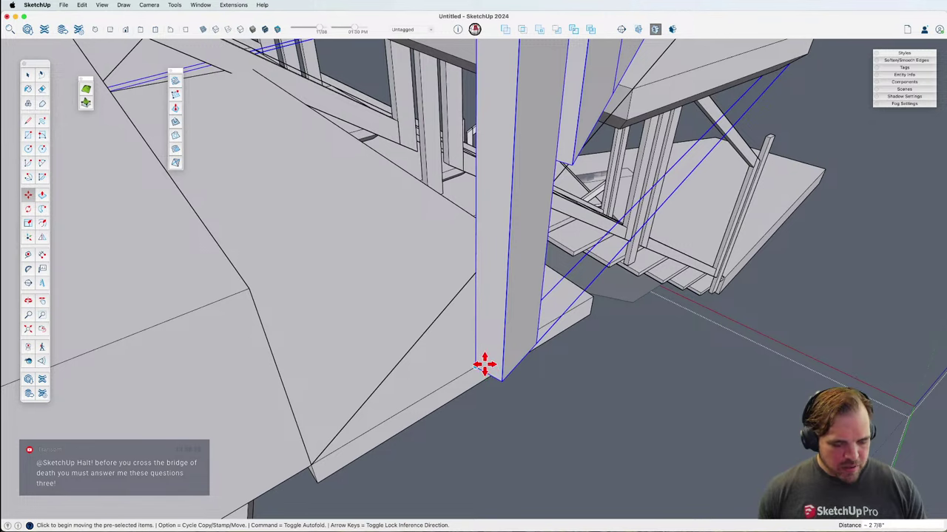
# Step: Turn on X-ray display and rotate the six panels 15° around the end post's bottom corner to align with the tread's edge
pyautogui.press('q')
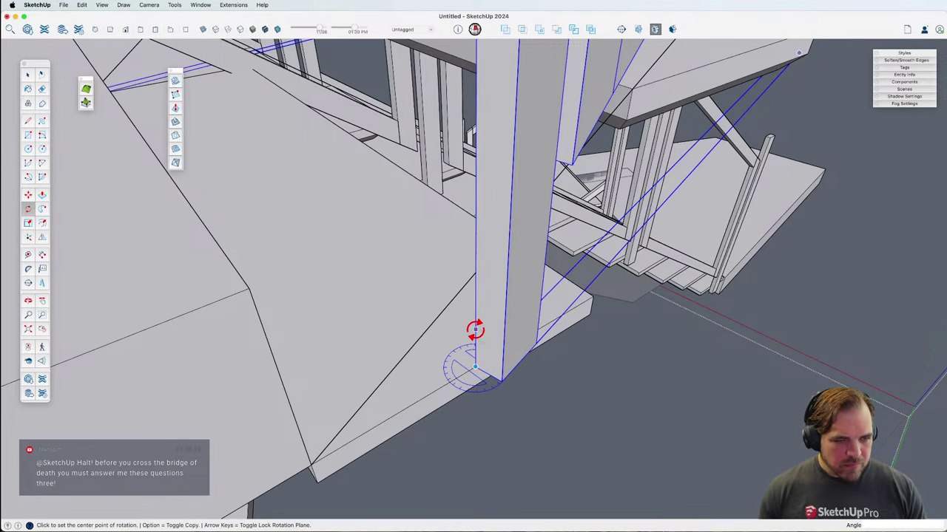
pyautogui.hotkey('alt', 'x')
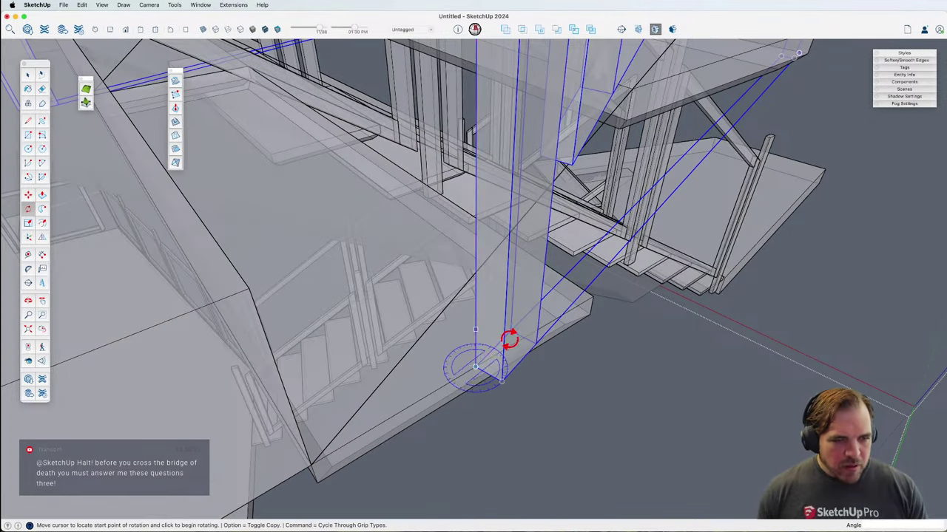
pyautogui.click(509, 333)
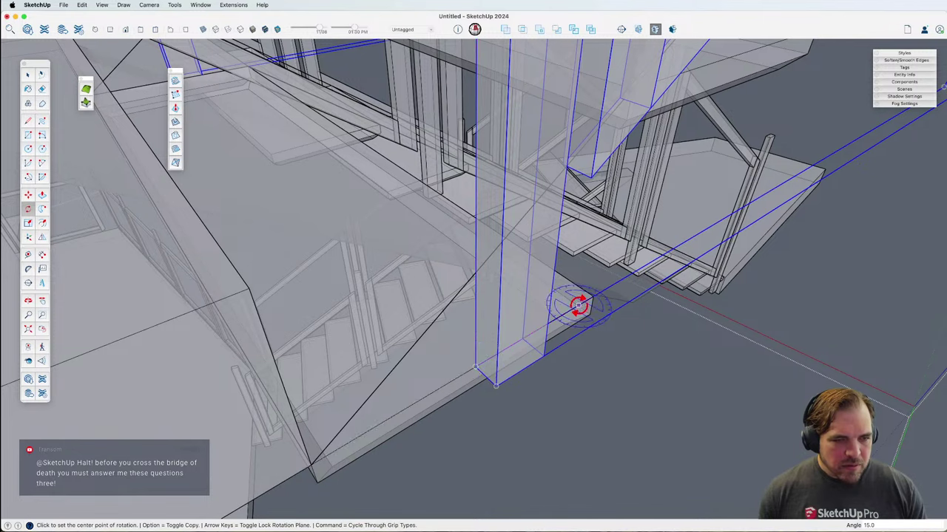
pyautogui.click(576, 306)
# Step: Shift the six top-flight panels about 1" along the lowest tread's edge
pyautogui.hotkey('alt', 'x')
pyautogui.moveTo(533, 363); pyautogui.dragTo(494, 364, button='middle')
pyautogui.hotkey('alt', 'x')
pyautogui.press('m')
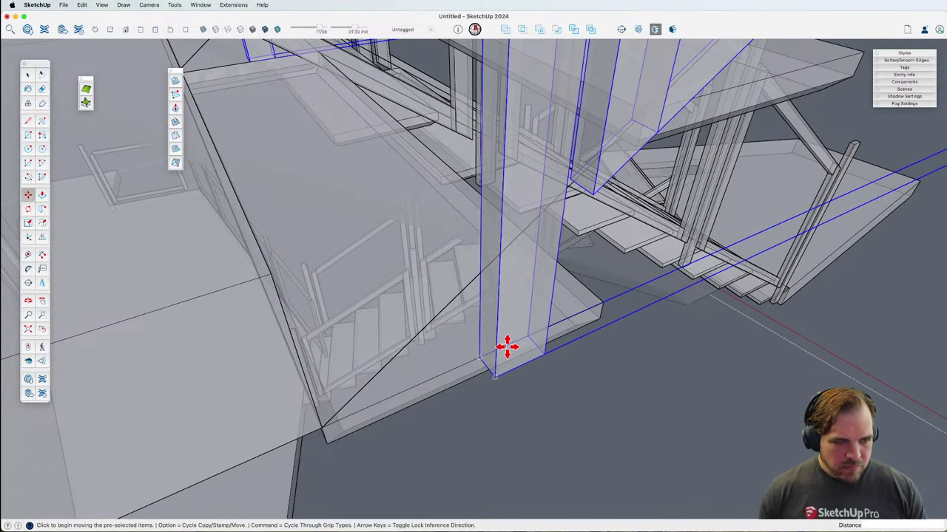
pyautogui.click(507, 347)
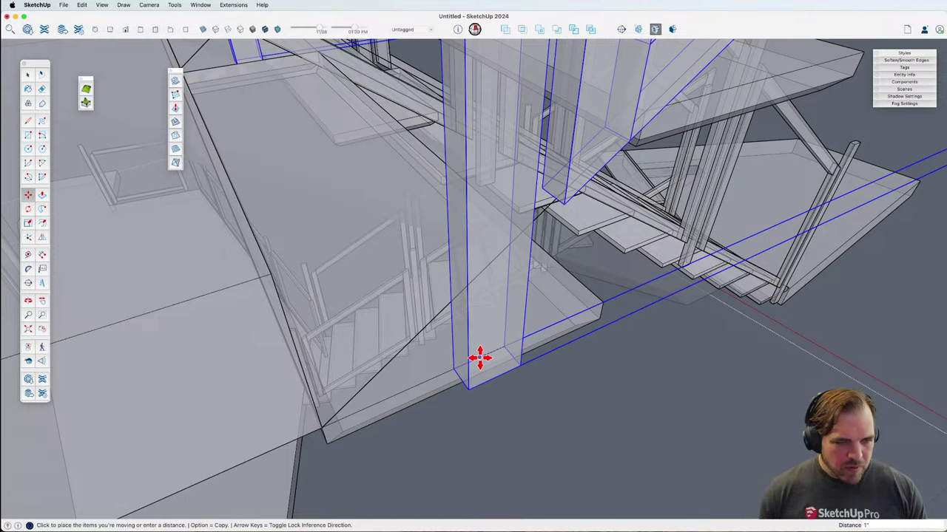
pyautogui.click(480, 359)
# Step: Lower the top flight's six panels 2" along the blue axis, clear the selection and turn off X-ray display
pyautogui.click(498, 322)
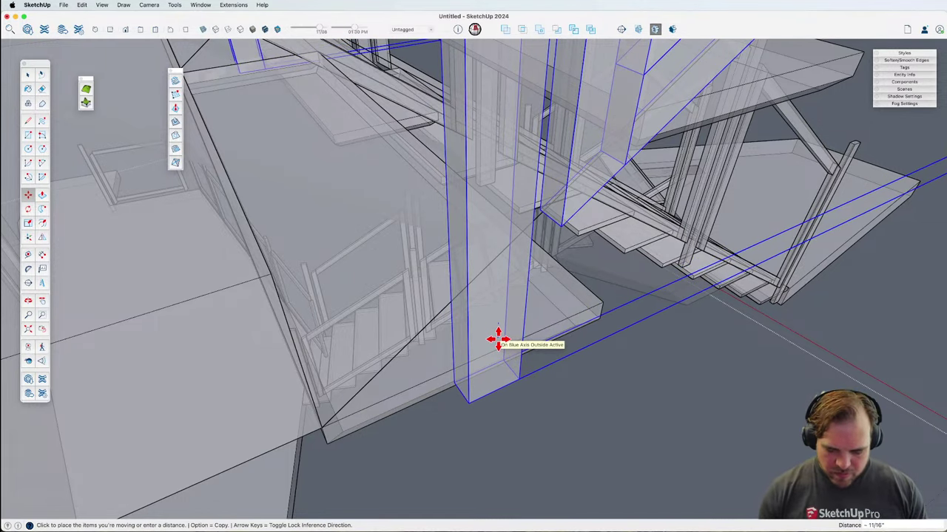
pyautogui.write('2')
pyautogui.press('Return')
pyautogui.moveTo(497, 341); pyautogui.dragTo(543, 298, button='middle')
pyautogui.scroll(-3, 489, 392)
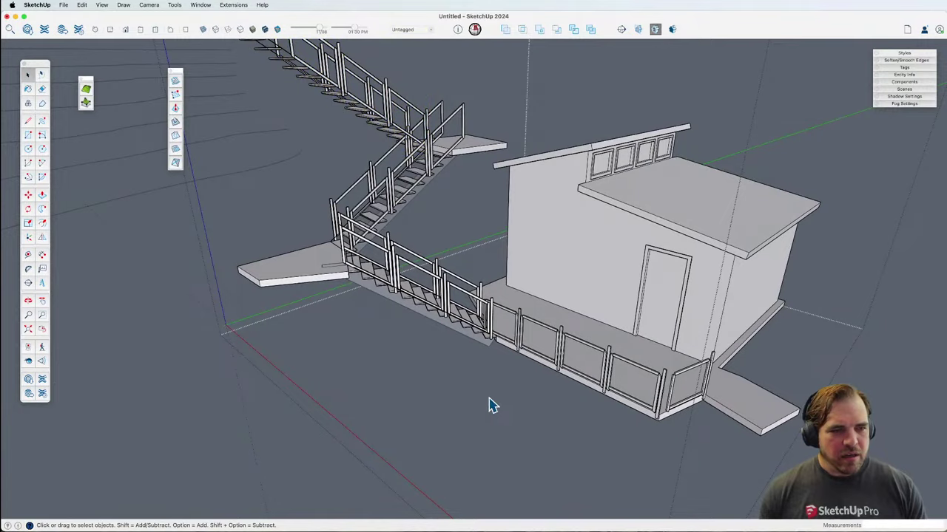
# Step: Close the open group and bring the hillside terrain back into view around the finished stairs
pyautogui.scroll(-3, 466, 410)
pyautogui.press('super+z')
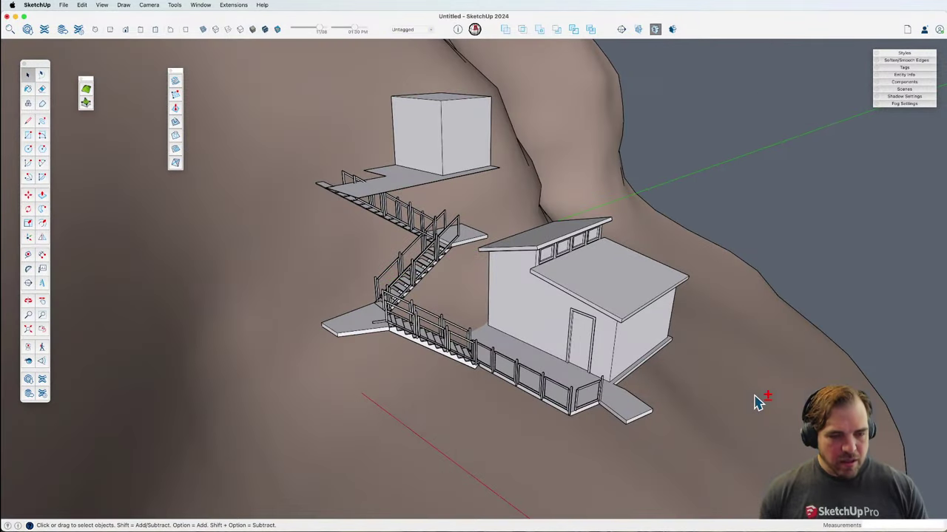
pyautogui.scroll(3, 630, 377)
pyautogui.moveTo(555, 376); pyautogui.dragTo(365, 359, button='middle')
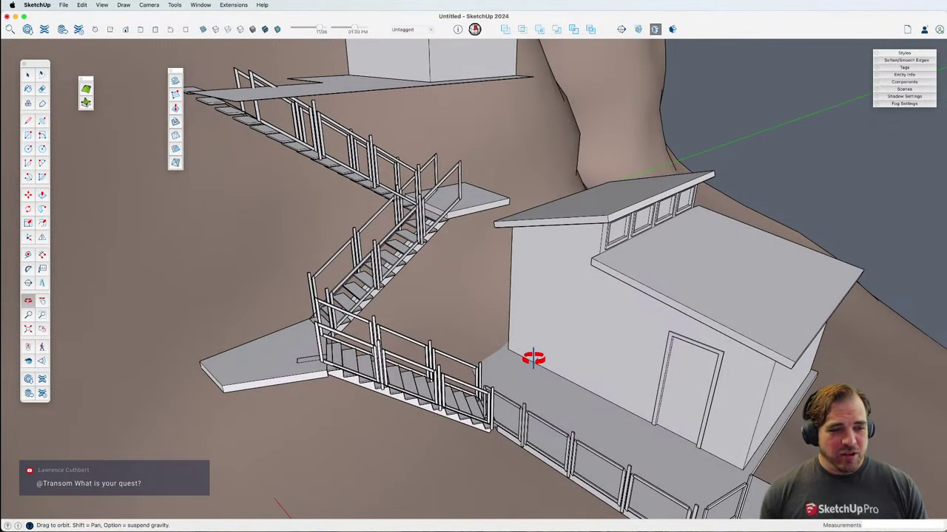
pyautogui.moveTo(537, 366); pyautogui.dragTo(469, 379, button='middle')
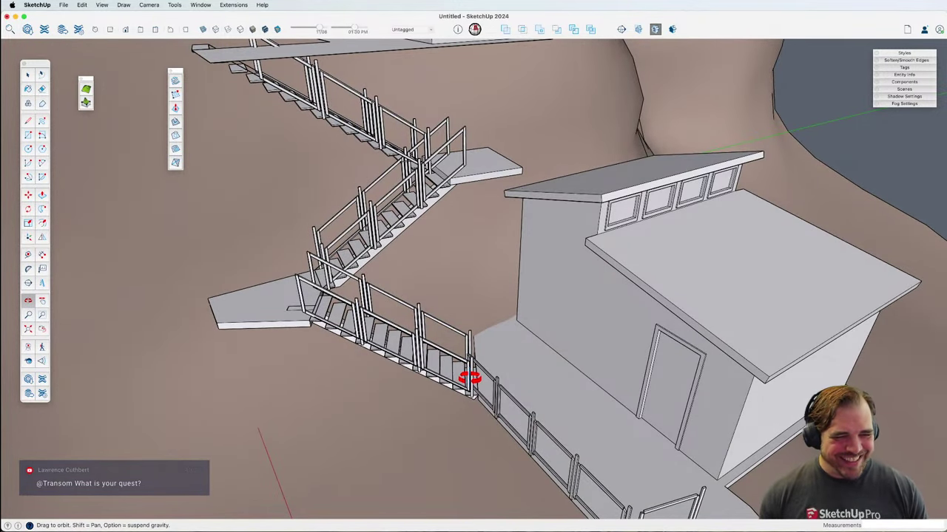
# Step: Move one framed railing panel from the deck's edge onto the front edge of the lowest stair landing
pyautogui.press('super+a')
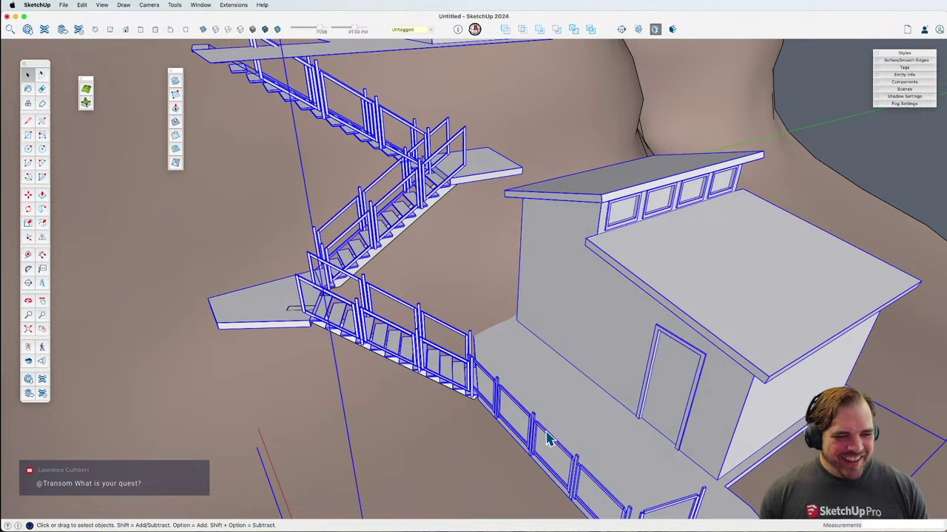
pyautogui.click(551, 443)
pyautogui.moveTo(551, 444); pyautogui.dragTo(534, 355, button='middle')
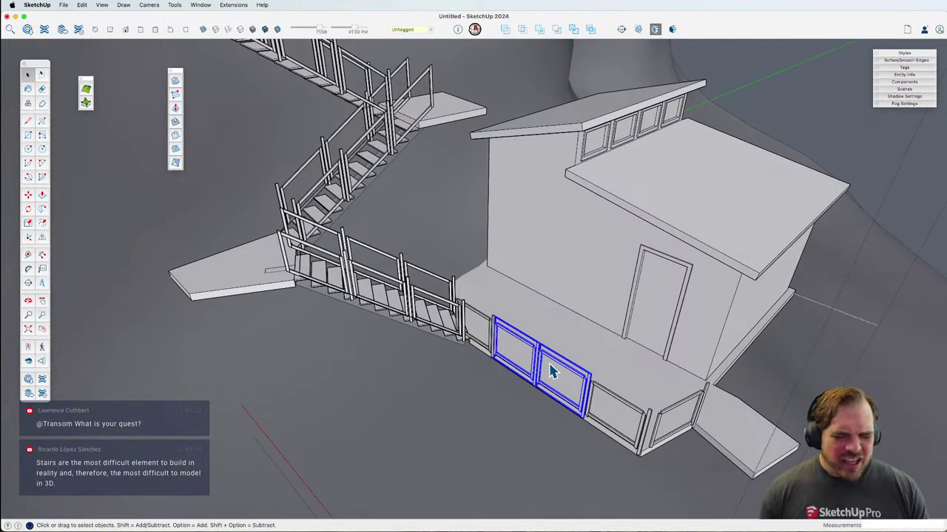
pyautogui.scroll(5, 551, 374)
pyautogui.moveTo(566, 393); pyautogui.dragTo(620, 229, button='middle')
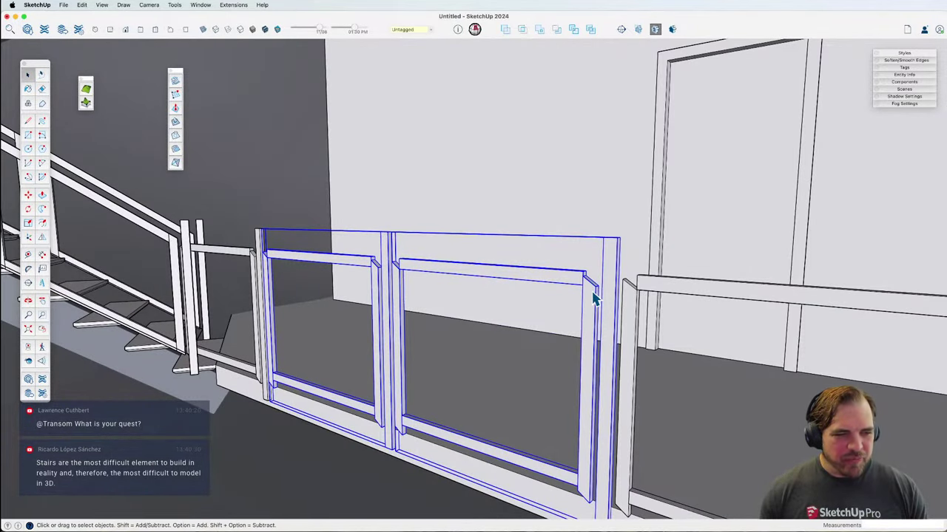
pyautogui.scroll(-5, 600, 338)
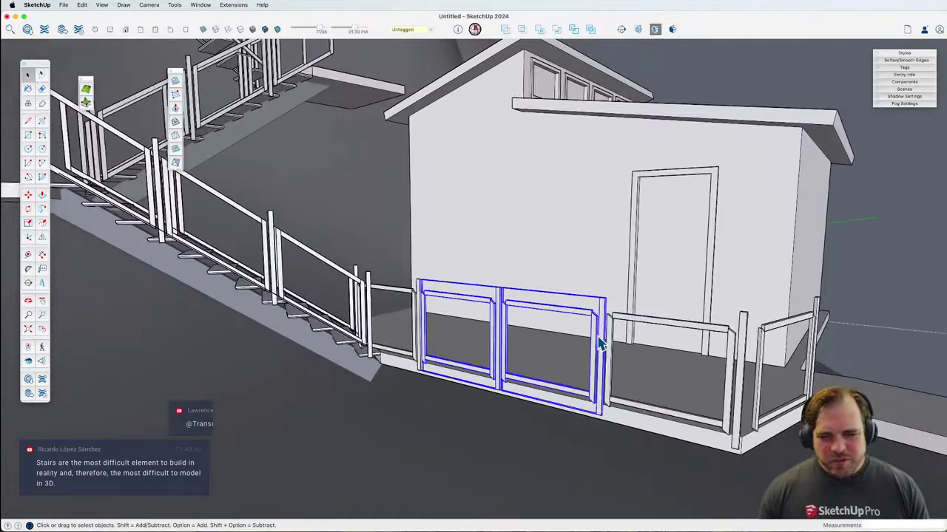
pyautogui.moveTo(600, 338); pyautogui.dragTo(588, 403, button='middle')
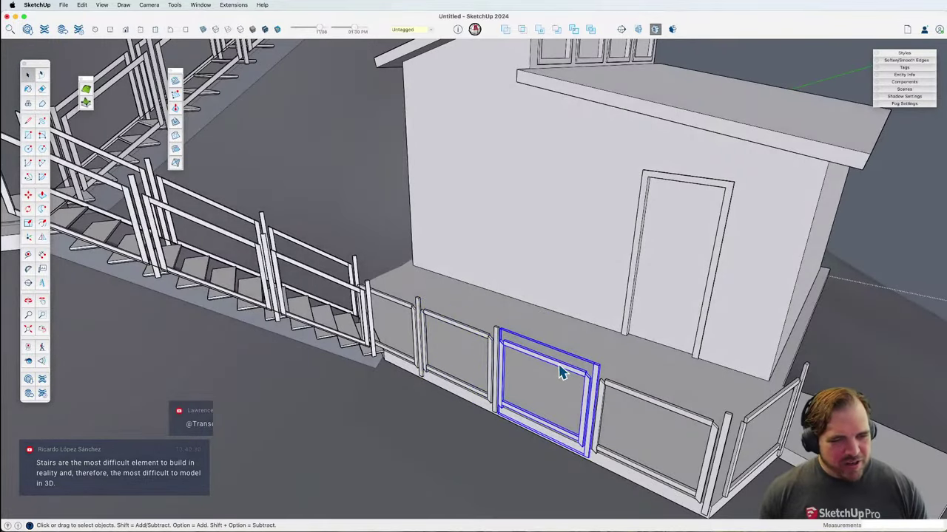
pyautogui.press('m')
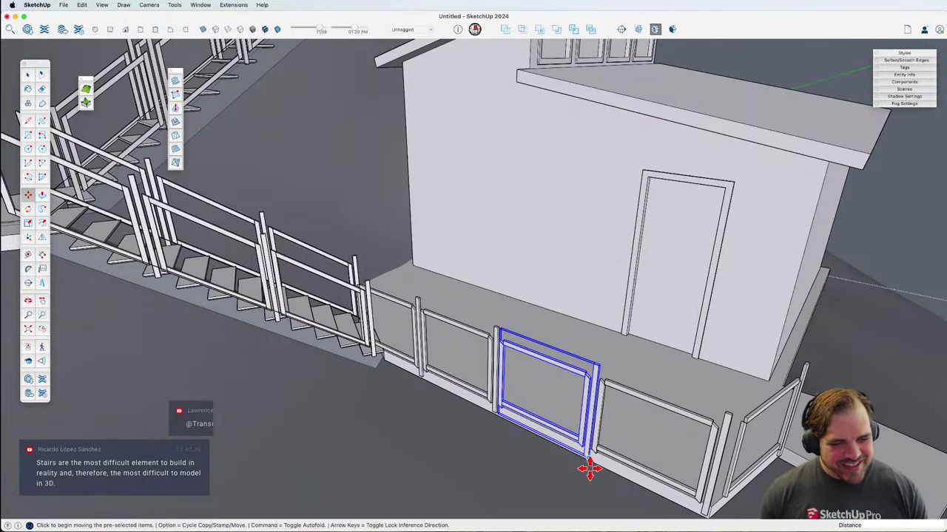
pyautogui.click(588, 462)
pyautogui.scroll(-6, 697, 475)
pyautogui.scroll(8, 443, 402)
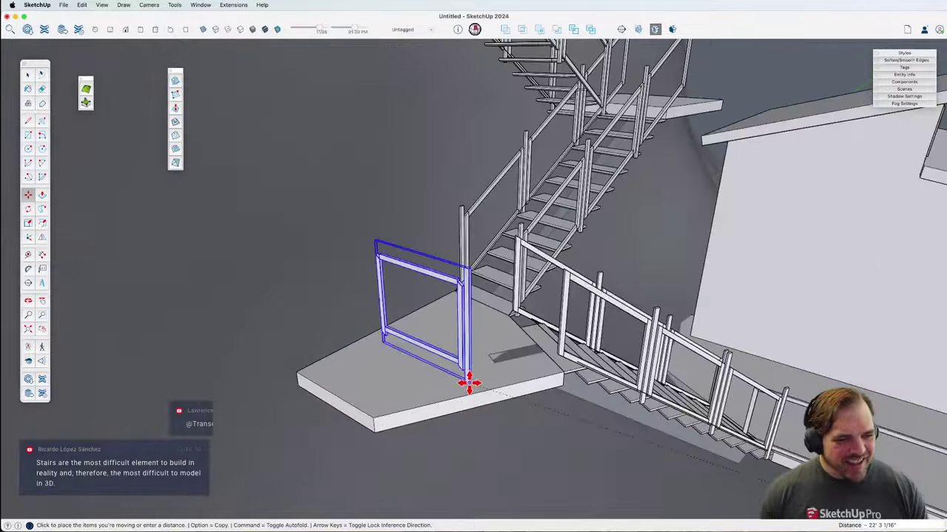
# Step: Rotate the landing panel around its end post's bottom corner to align it with the landing's front edge
pyautogui.moveTo(563, 381); pyautogui.dragTo(517, 402, button='middle')
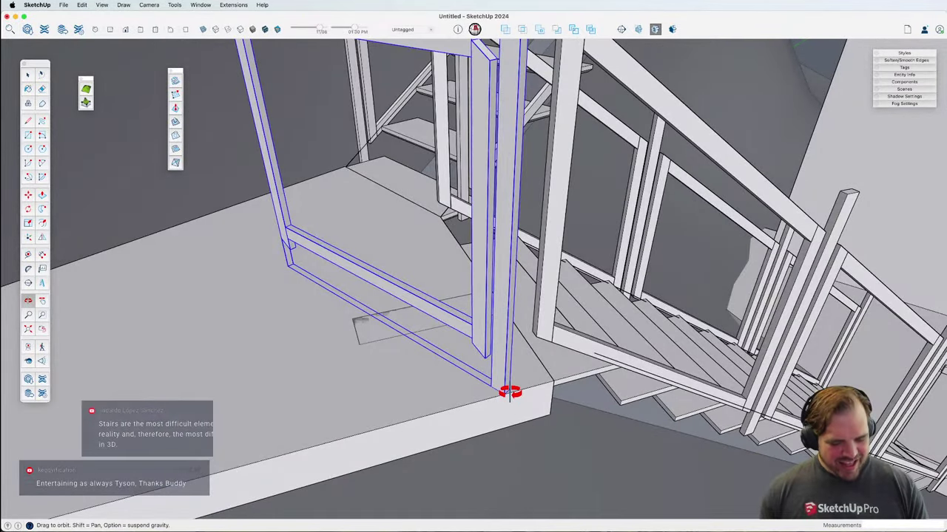
pyautogui.scroll(4, 509, 390)
pyautogui.press('q')
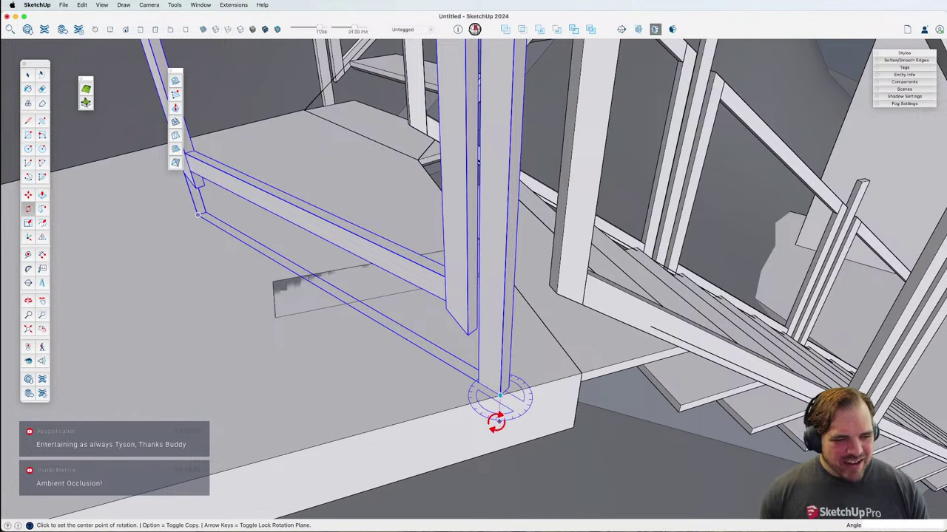
pyautogui.click(500, 397)
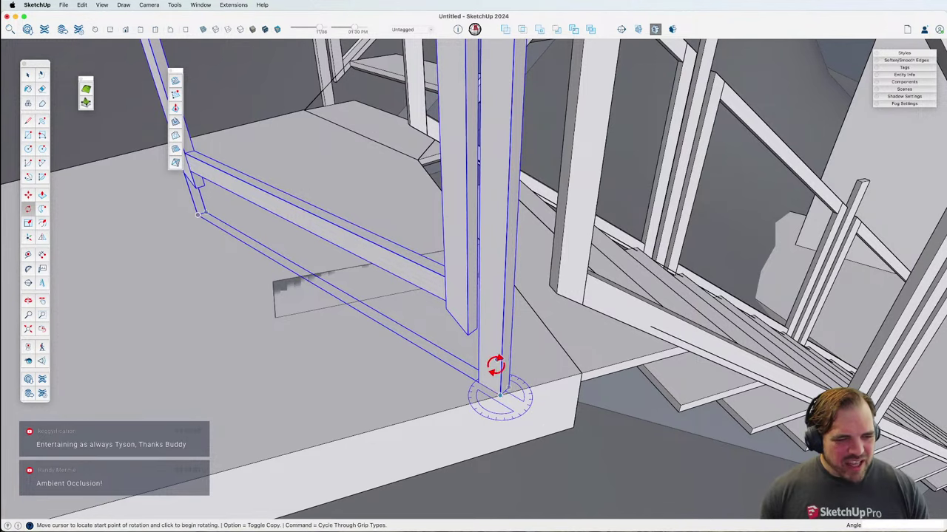
pyautogui.click(479, 382)
pyautogui.moveTo(458, 409); pyautogui.dragTo(318, 431, button='middle')
# Step: Slide the panel along the landing's front edge toward the stair railing's end post
pyautogui.press('m')
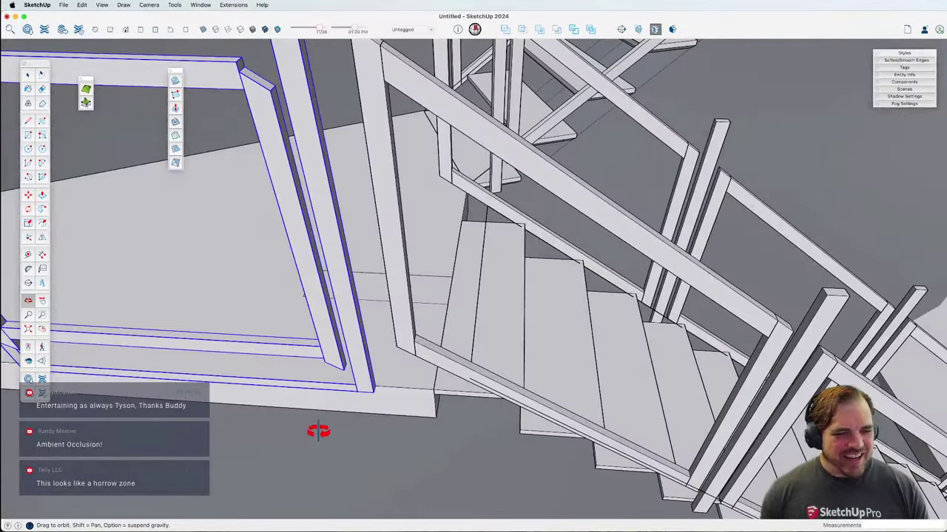
pyautogui.moveTo(384, 390); pyautogui.dragTo(386, 390, button='middle')
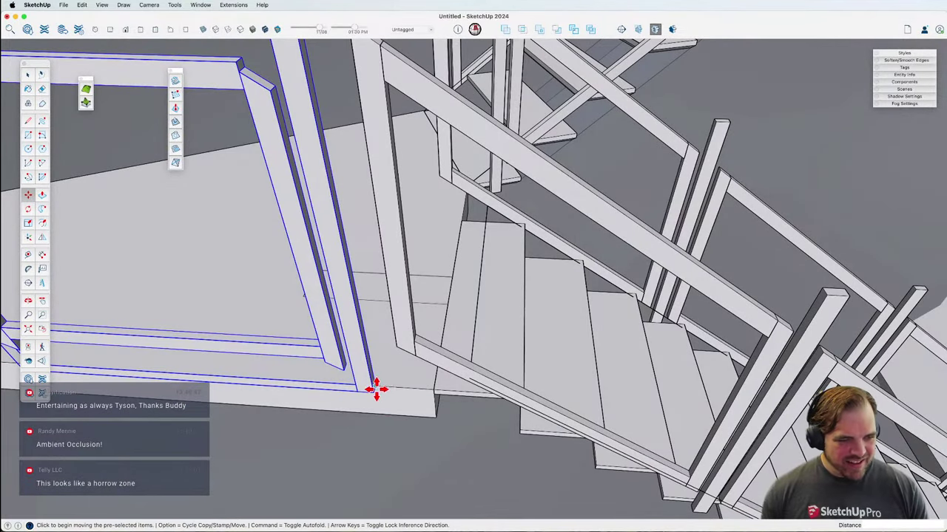
pyautogui.click(376, 390)
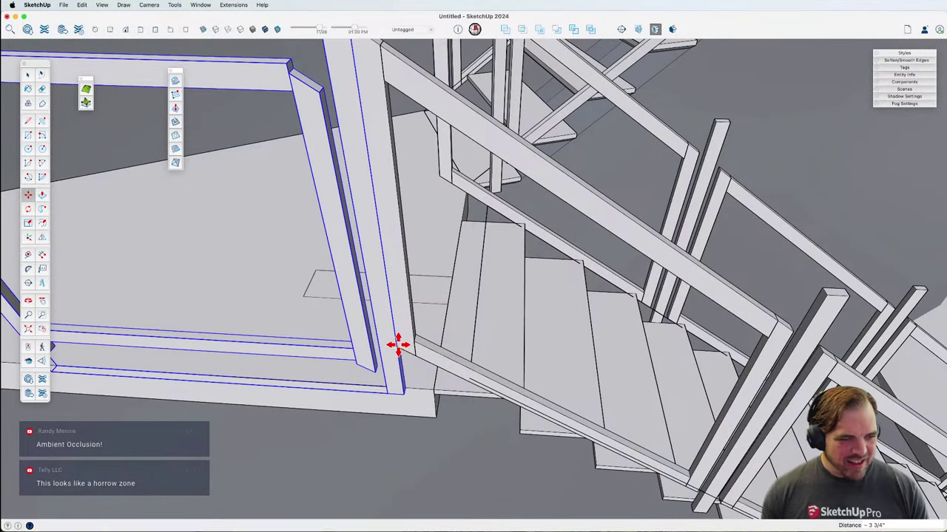
pyautogui.click(392, 388)
# Step: Select the deck railing panel on the stair side of the gap and start the Move tool on it
pyautogui.scroll(-6, 396, 393)
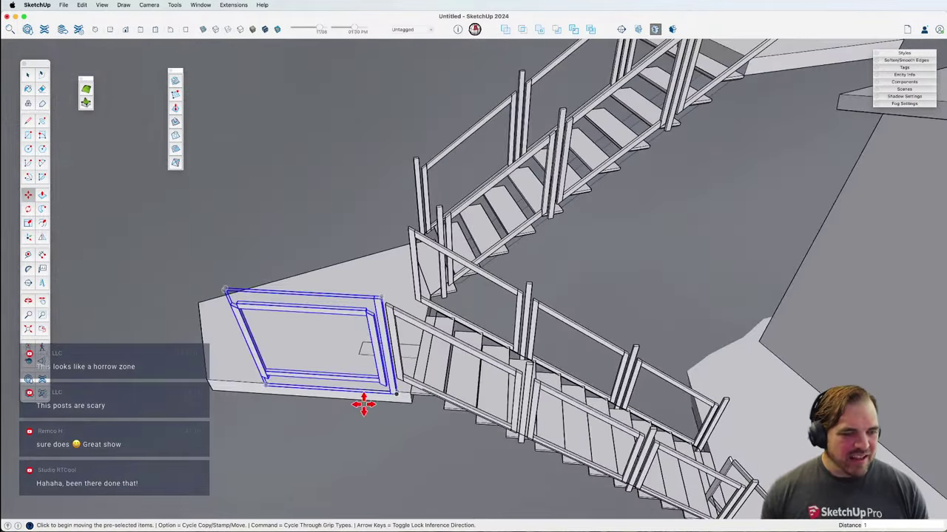
pyautogui.scroll(-2, 363, 405)
pyautogui.moveTo(399, 393); pyautogui.dragTo(444, 397, button='middle')
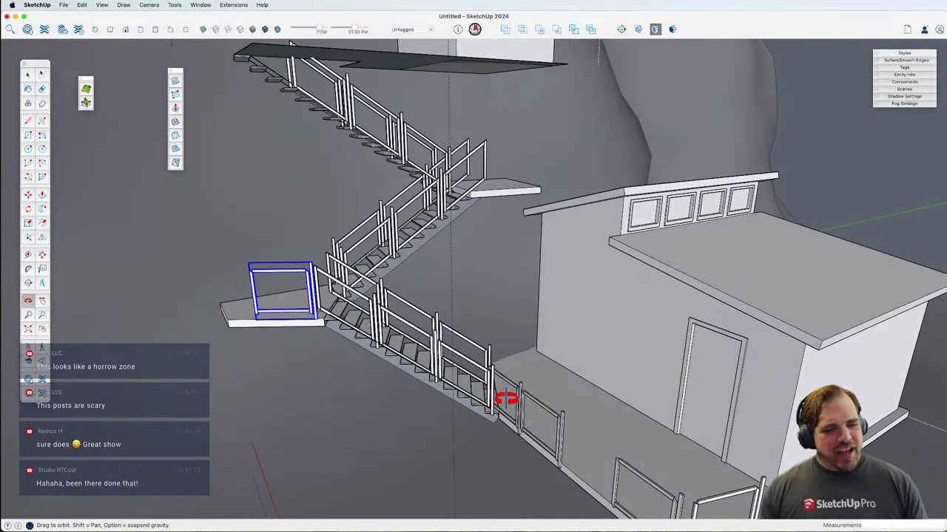
pyautogui.keyDown('shift'); pyautogui.moveTo(540, 403); pyautogui.dragTo(545, 363, button='middle'); pyautogui.keyUp('shift')
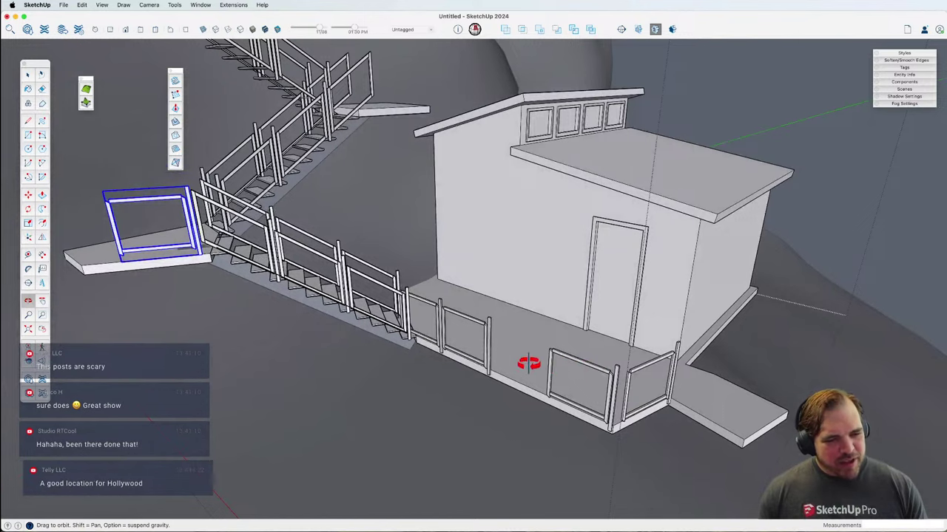
pyautogui.click(577, 377)
pyautogui.click(491, 333)
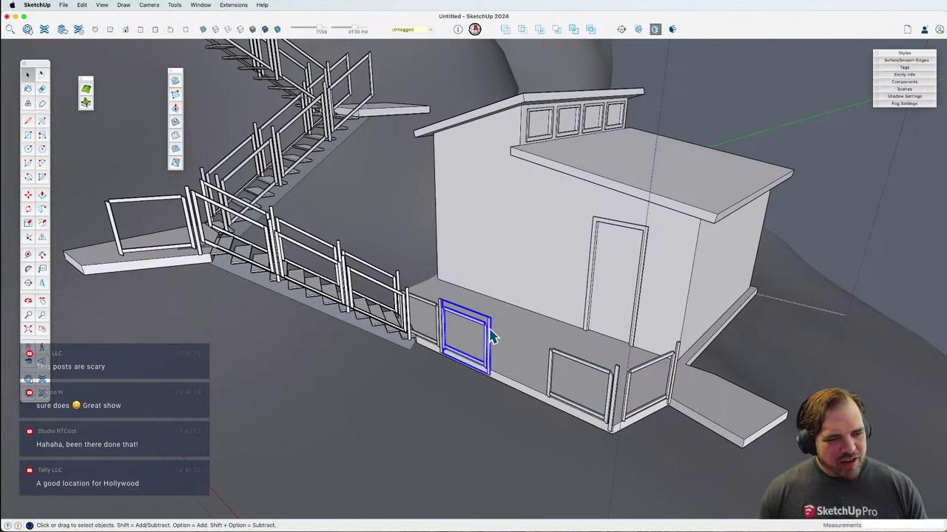
pyautogui.scroll(5, 493, 336)
pyautogui.moveTo(493, 338); pyautogui.dragTo(523, 392, button='middle')
pyautogui.press('m')
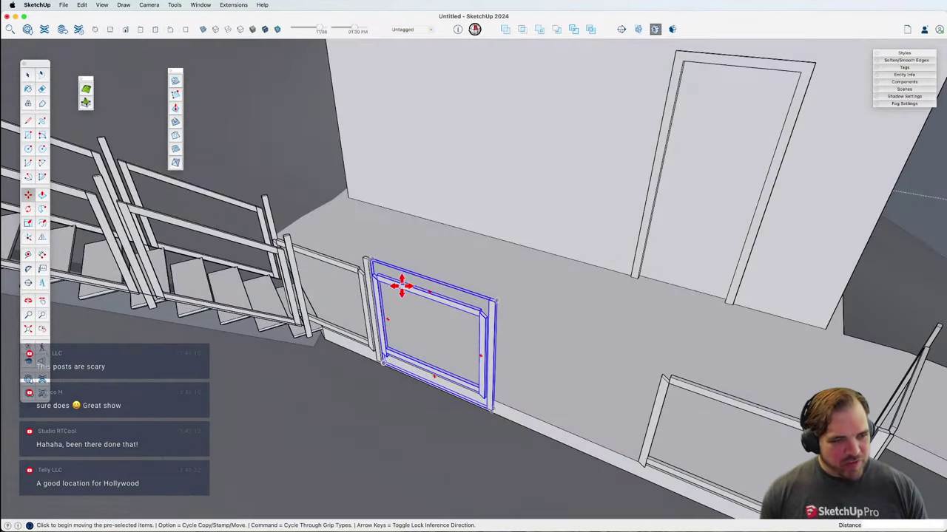